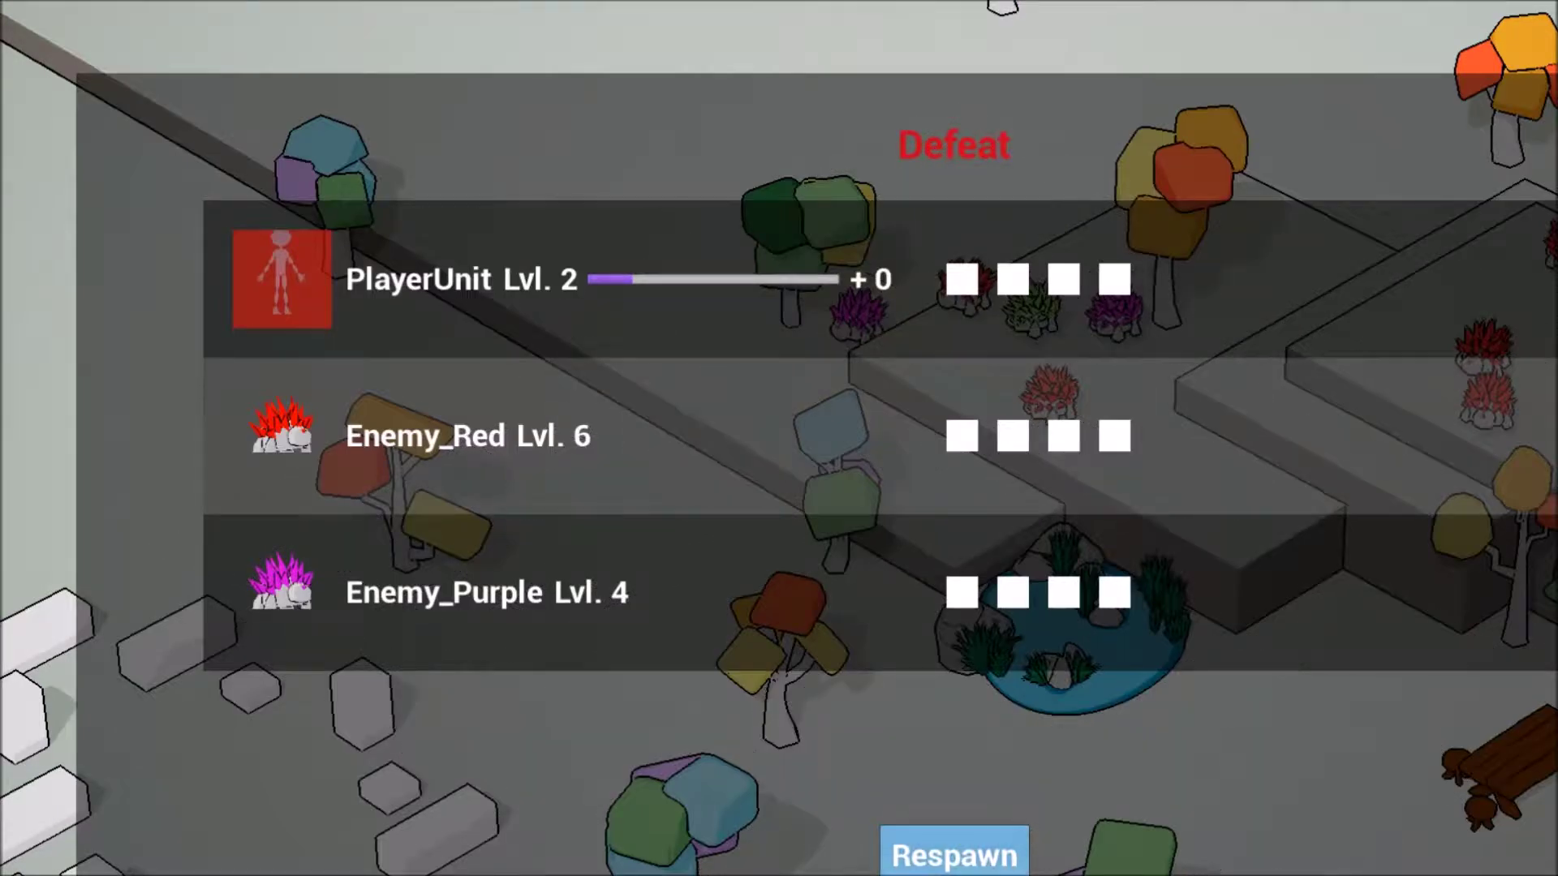
# Respawn the player unit from the Defeat screen, then claim the loot from the Victory results.
pyautogui.click(954, 855)
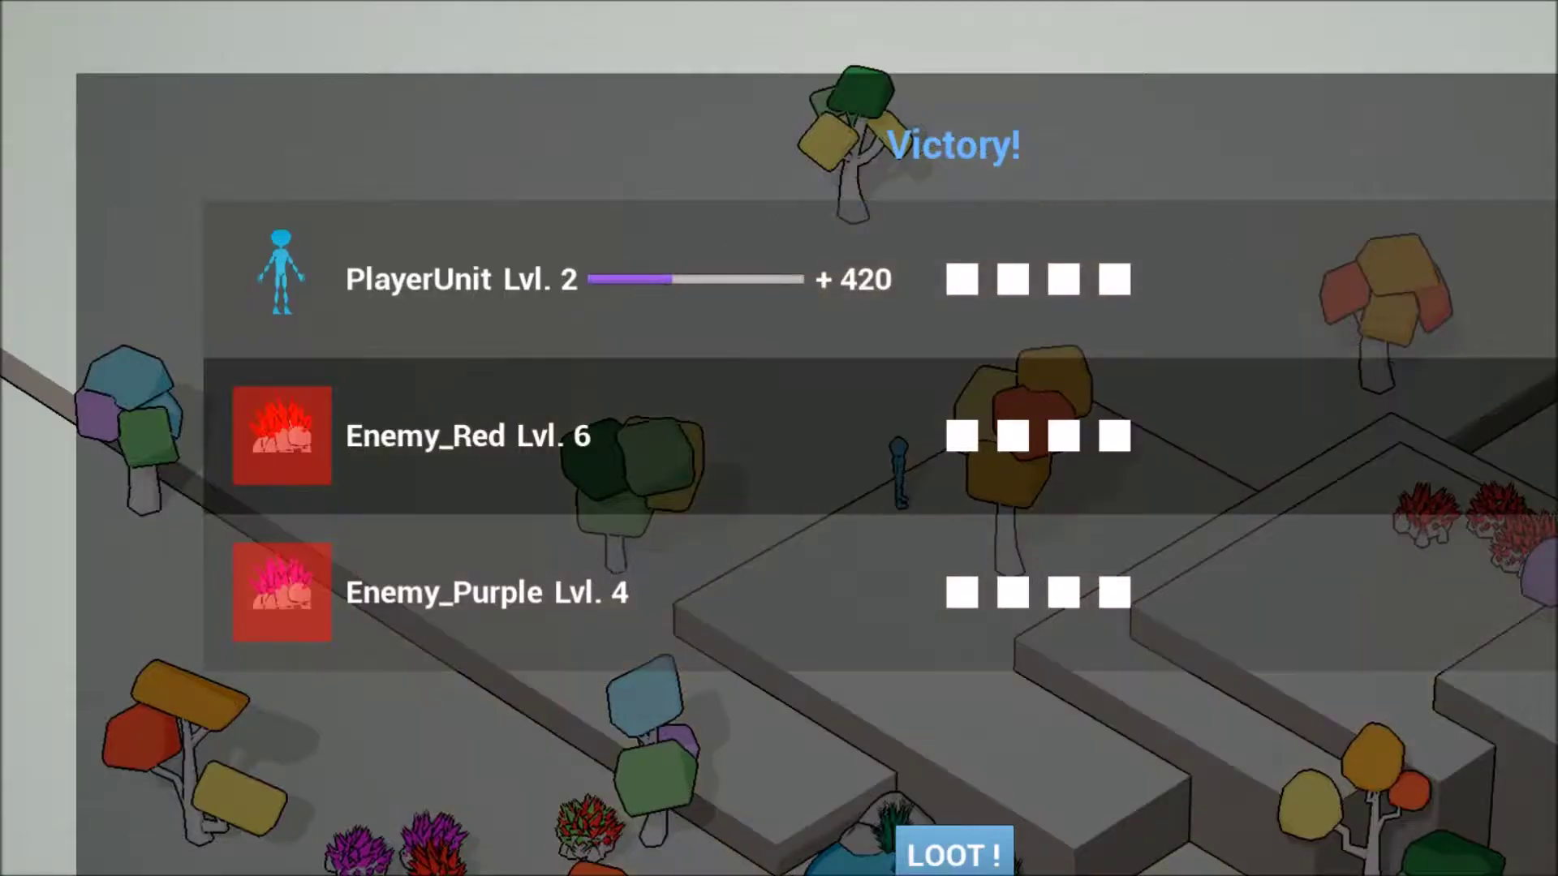
pyautogui.click(954, 853)
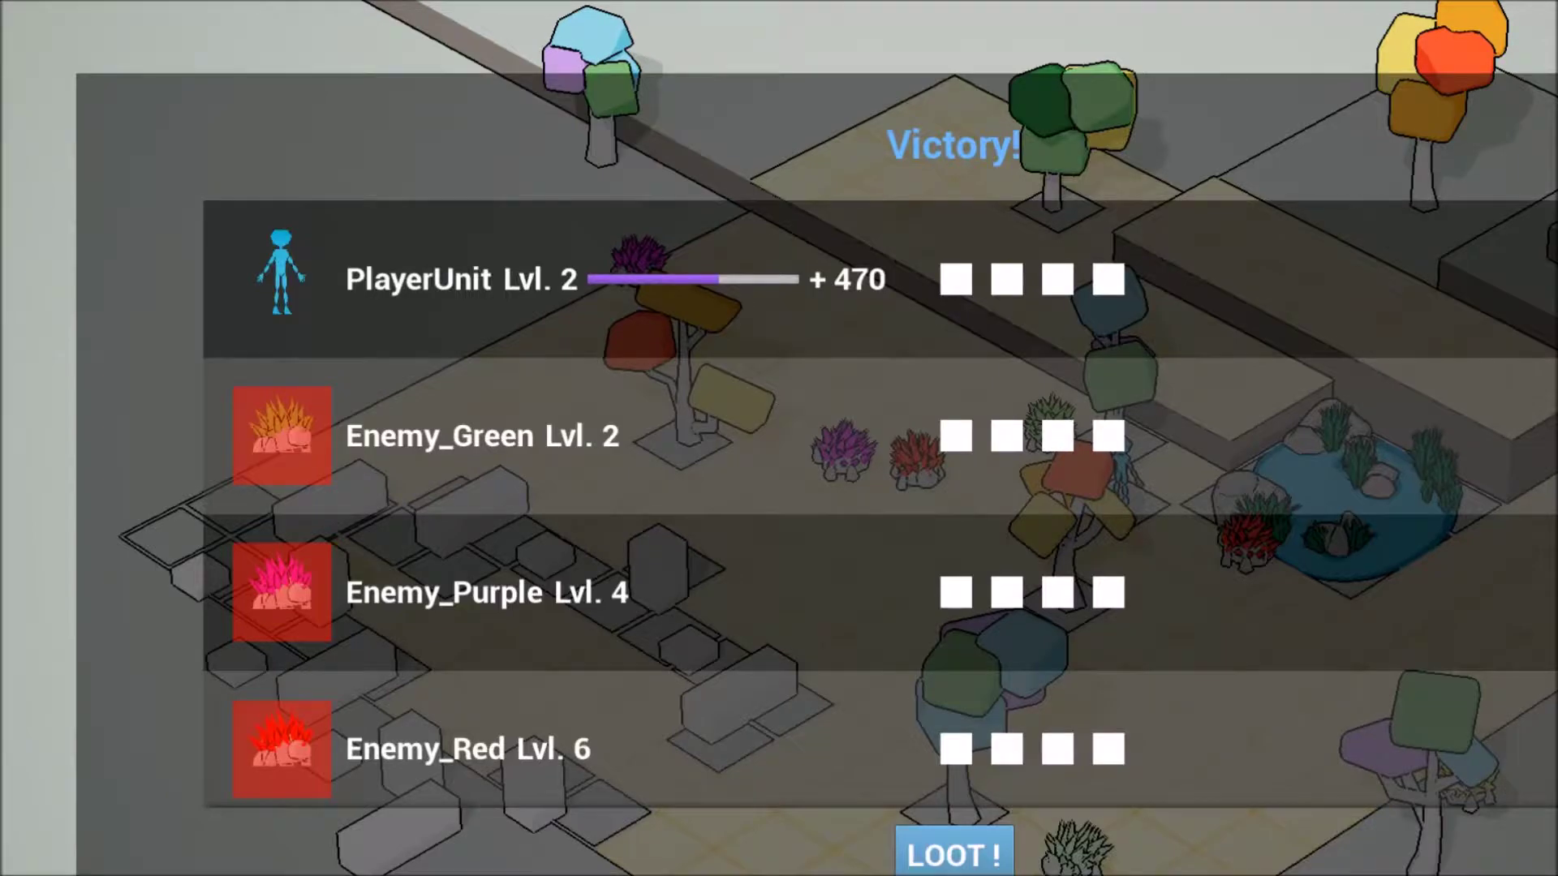
# Dismiss the Victory results panel to leave the game demo.
pyautogui.press('Return')
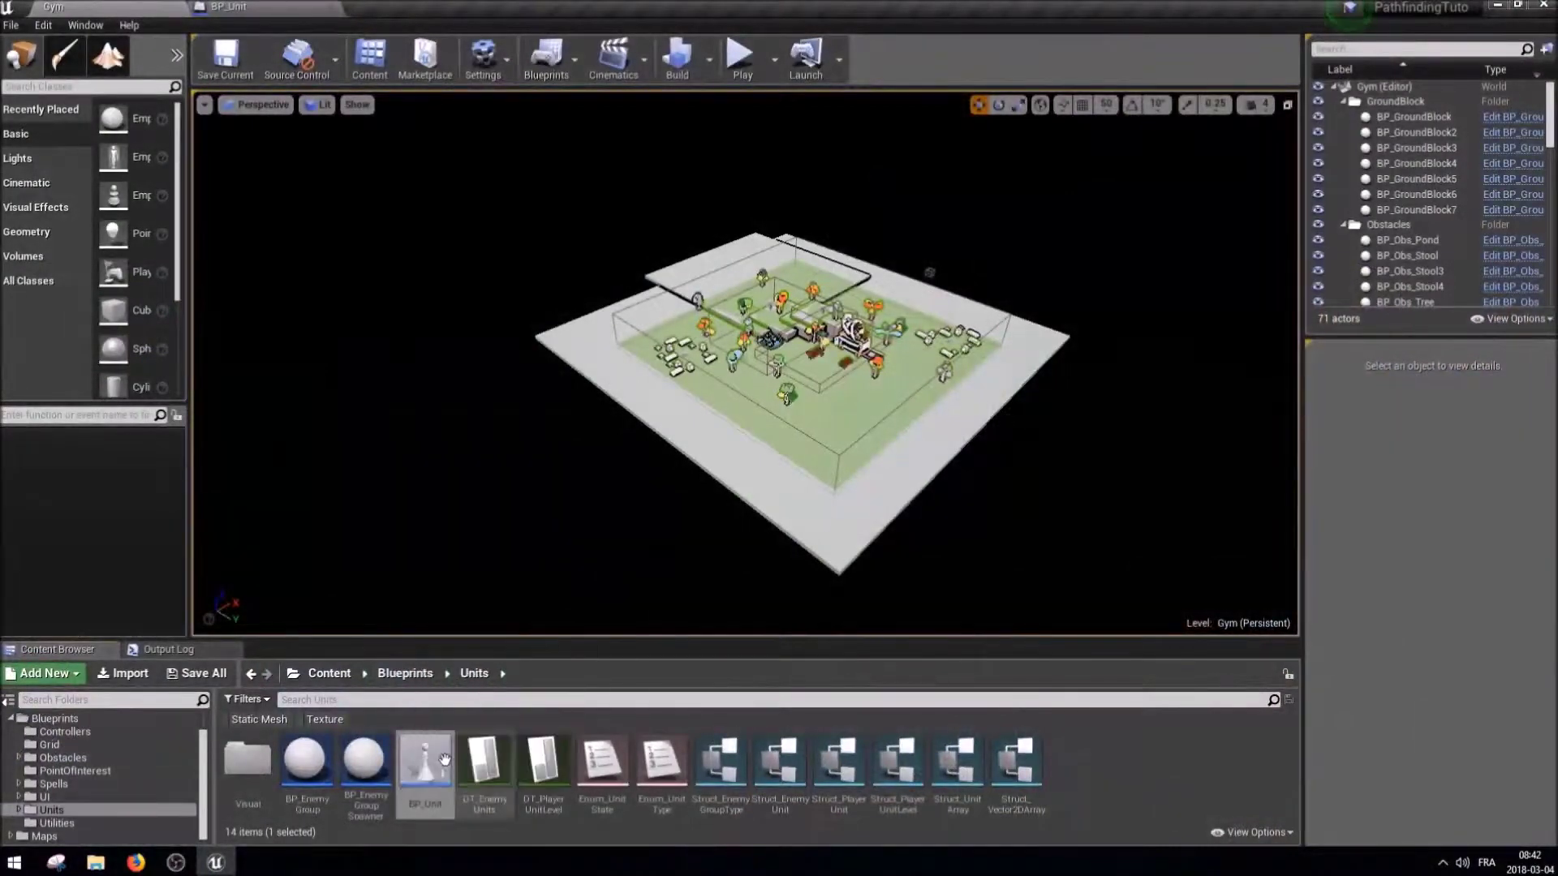
# Create a child Blueprint of BP_Unit named BP_PlayerUnit.
pyautogui.rightClick(404, 784)
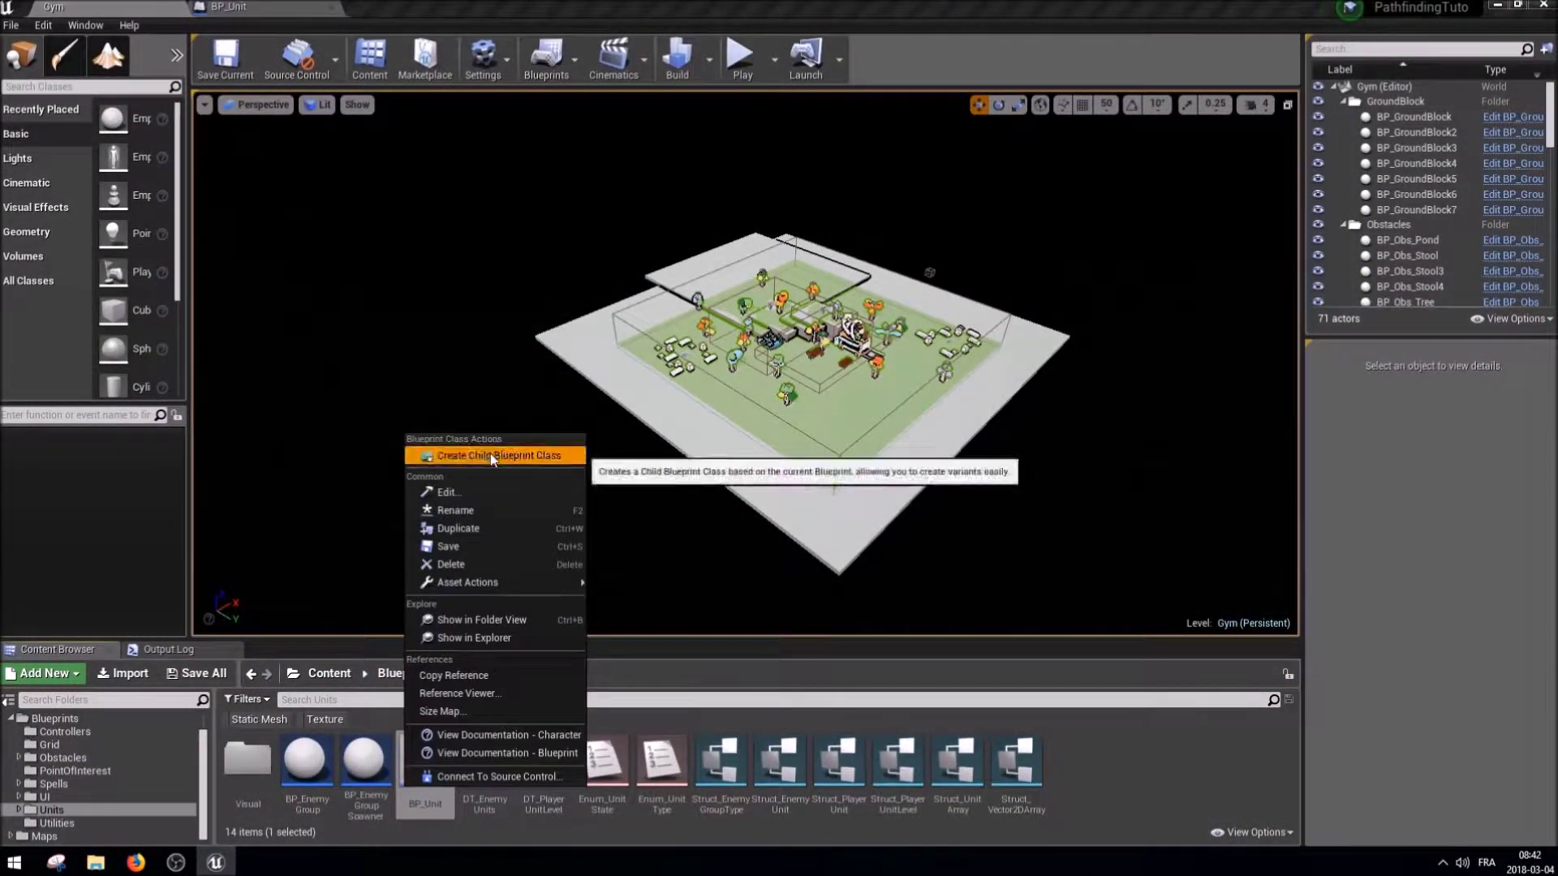
pyautogui.click(487, 451)
pyautogui.write('BP_PlayerUnit')
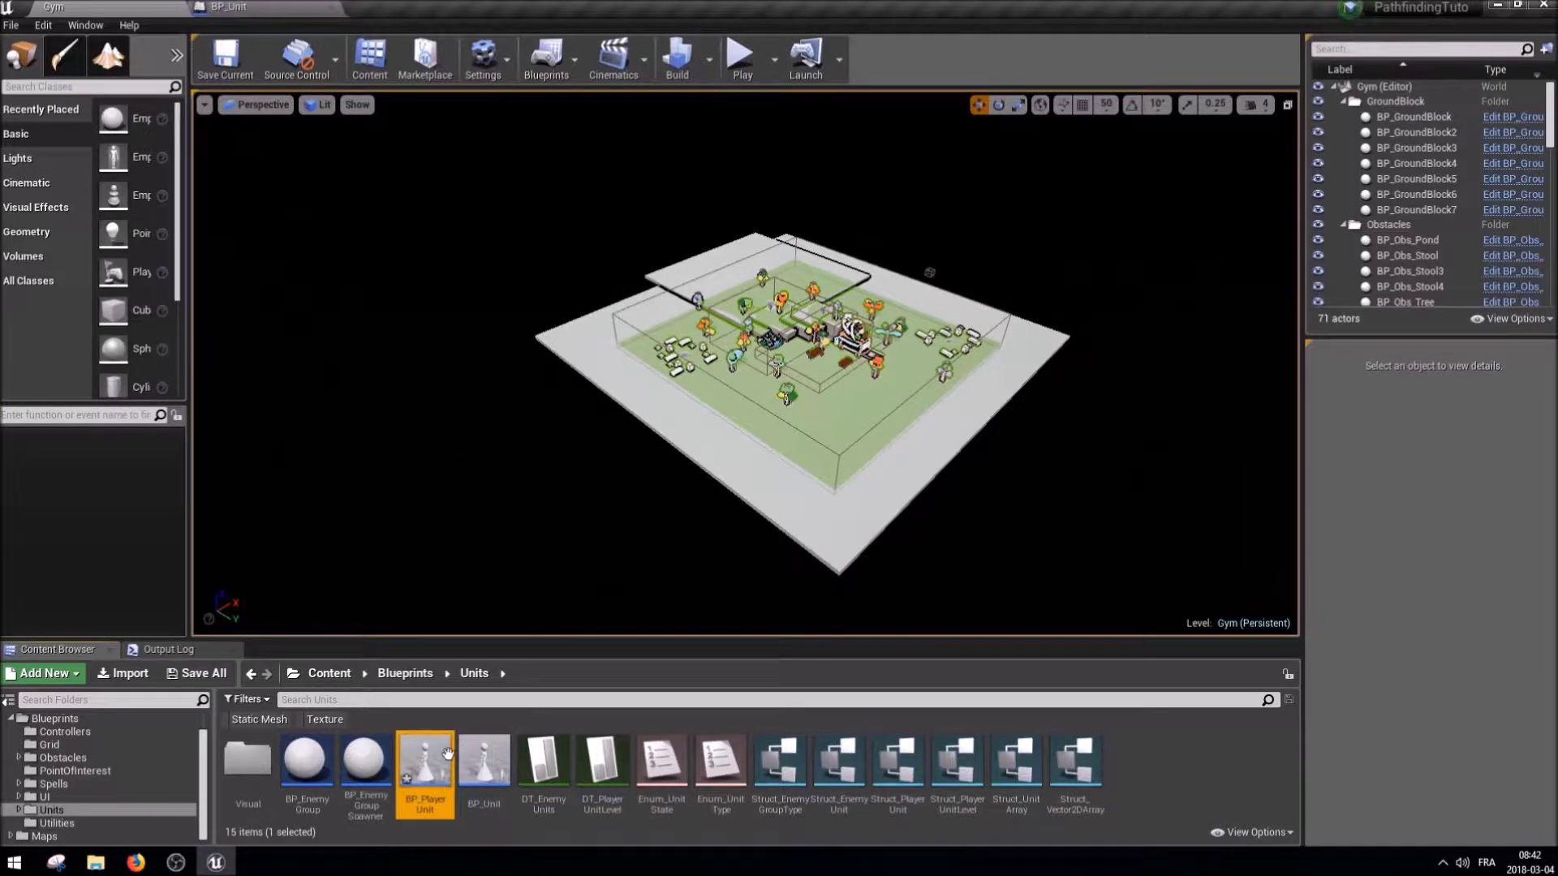
pyautogui.rightClick(448, 753)
pyautogui.click(485, 763)
# Create a second child Blueprint of BP_Unit named BP_EnemyUnit.
pyautogui.rightClick(484, 763)
pyautogui.click(523, 470)
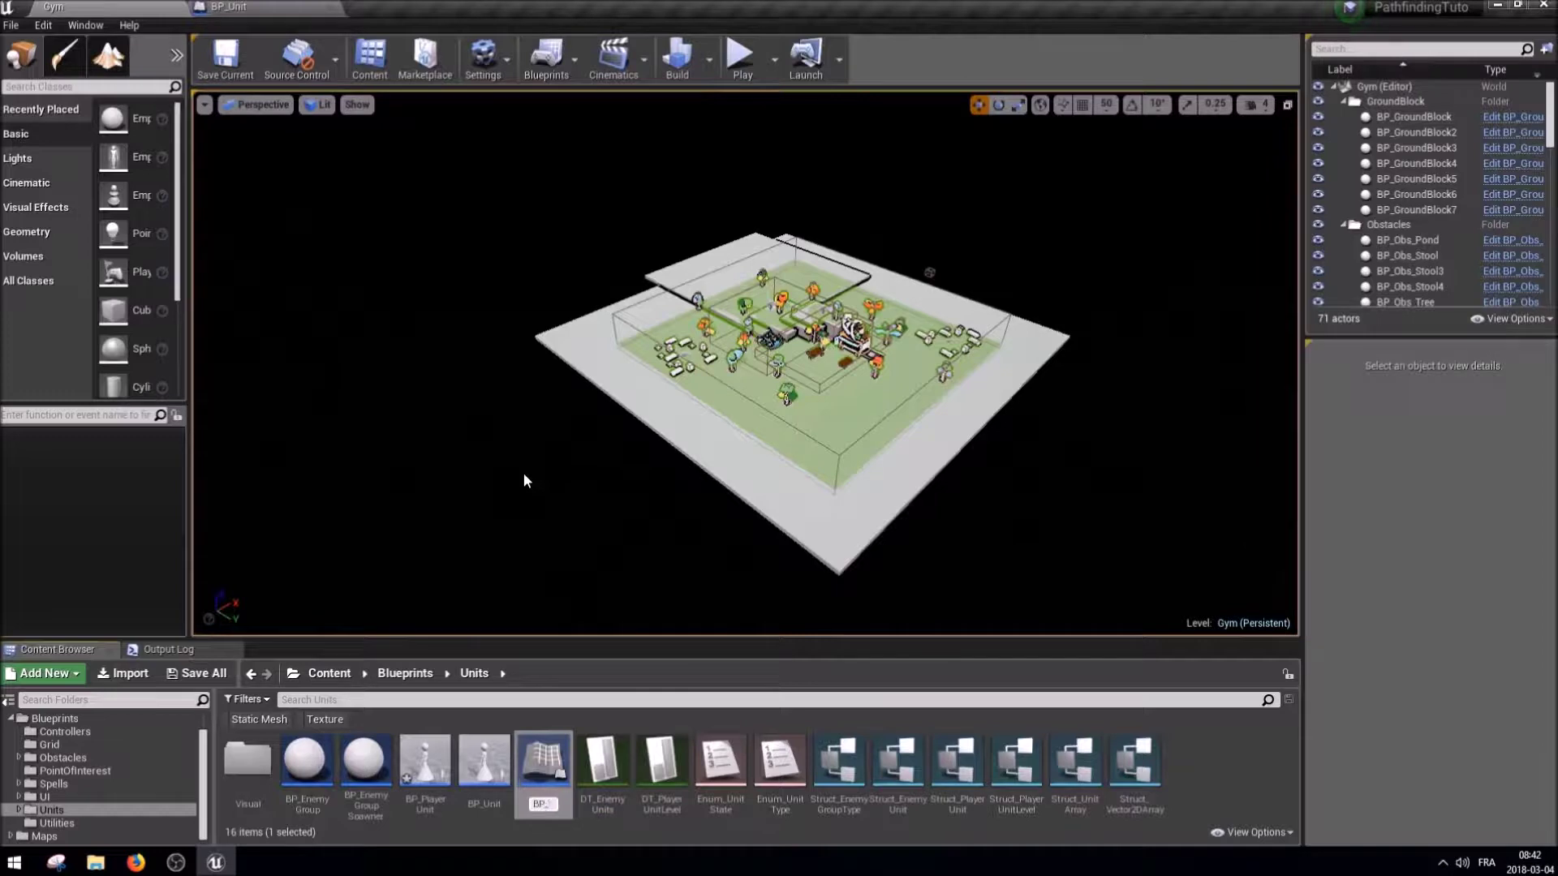
pyautogui.write('EnemyUnit')
pyautogui.press('Return')
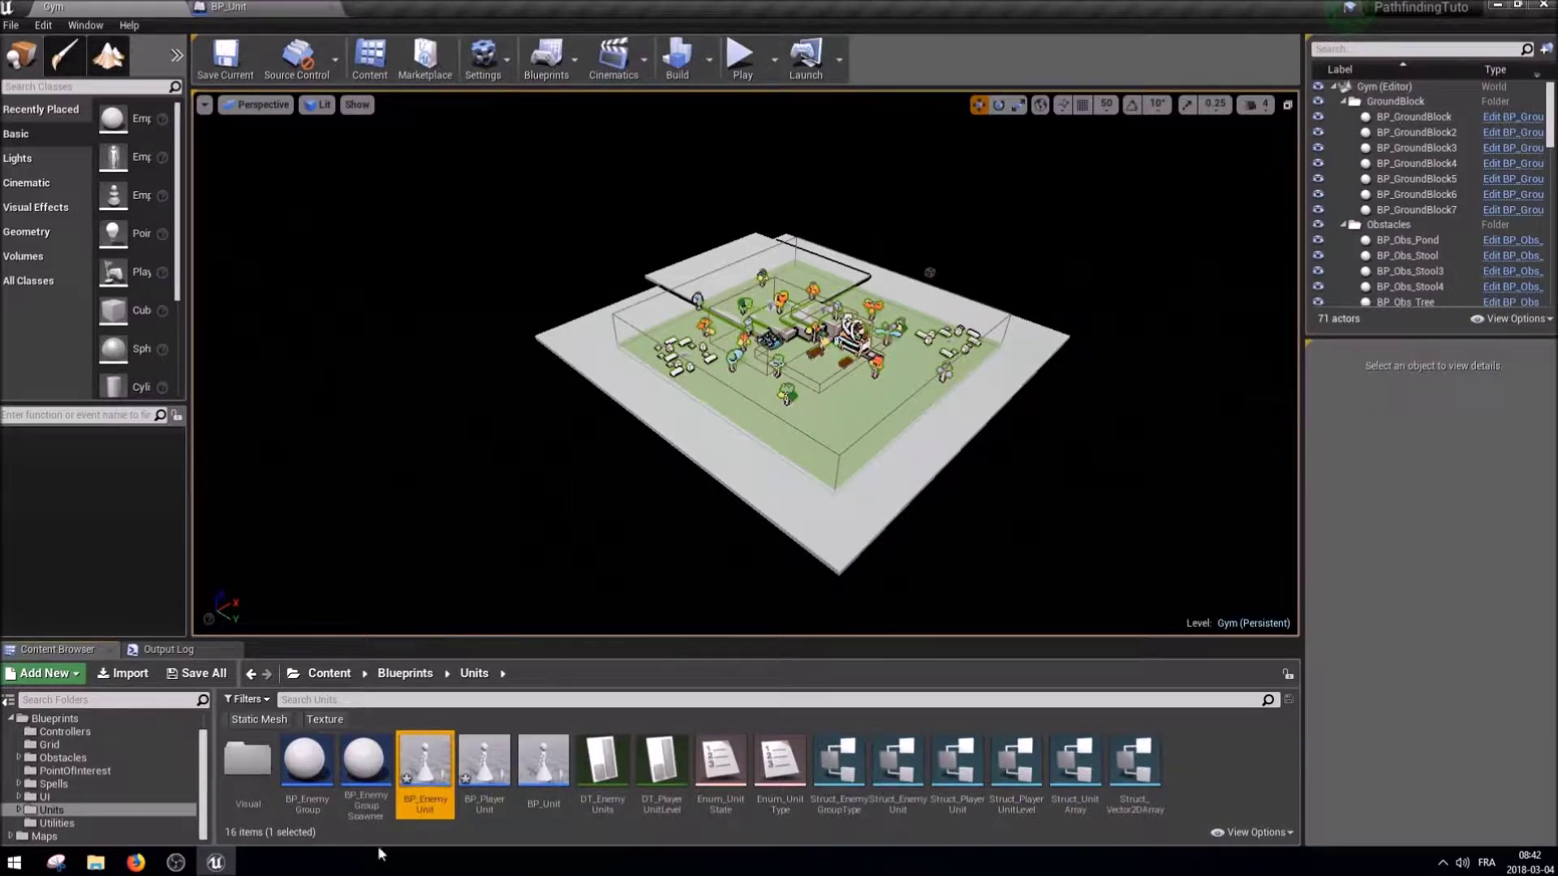
# Open BP_PlayerUnit and BP_EnemyUnit in the Blueprint editor, then return to BP_Unit's Event Graph.
pyautogui.doubleClick(503, 781)
pyautogui.click(100, 6)
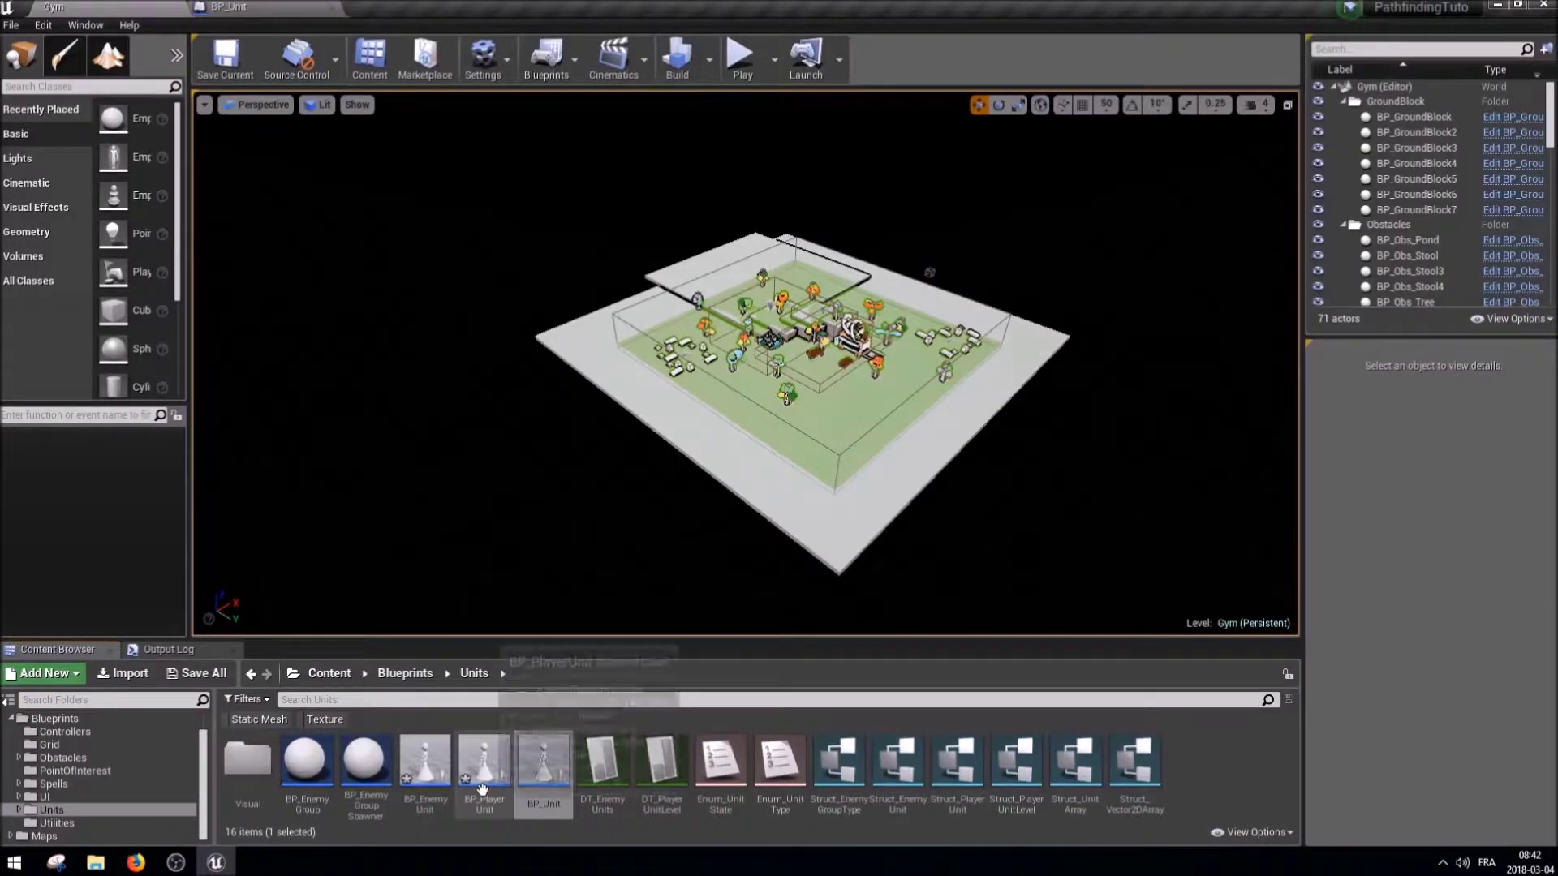
pyautogui.doubleClick(451, 809)
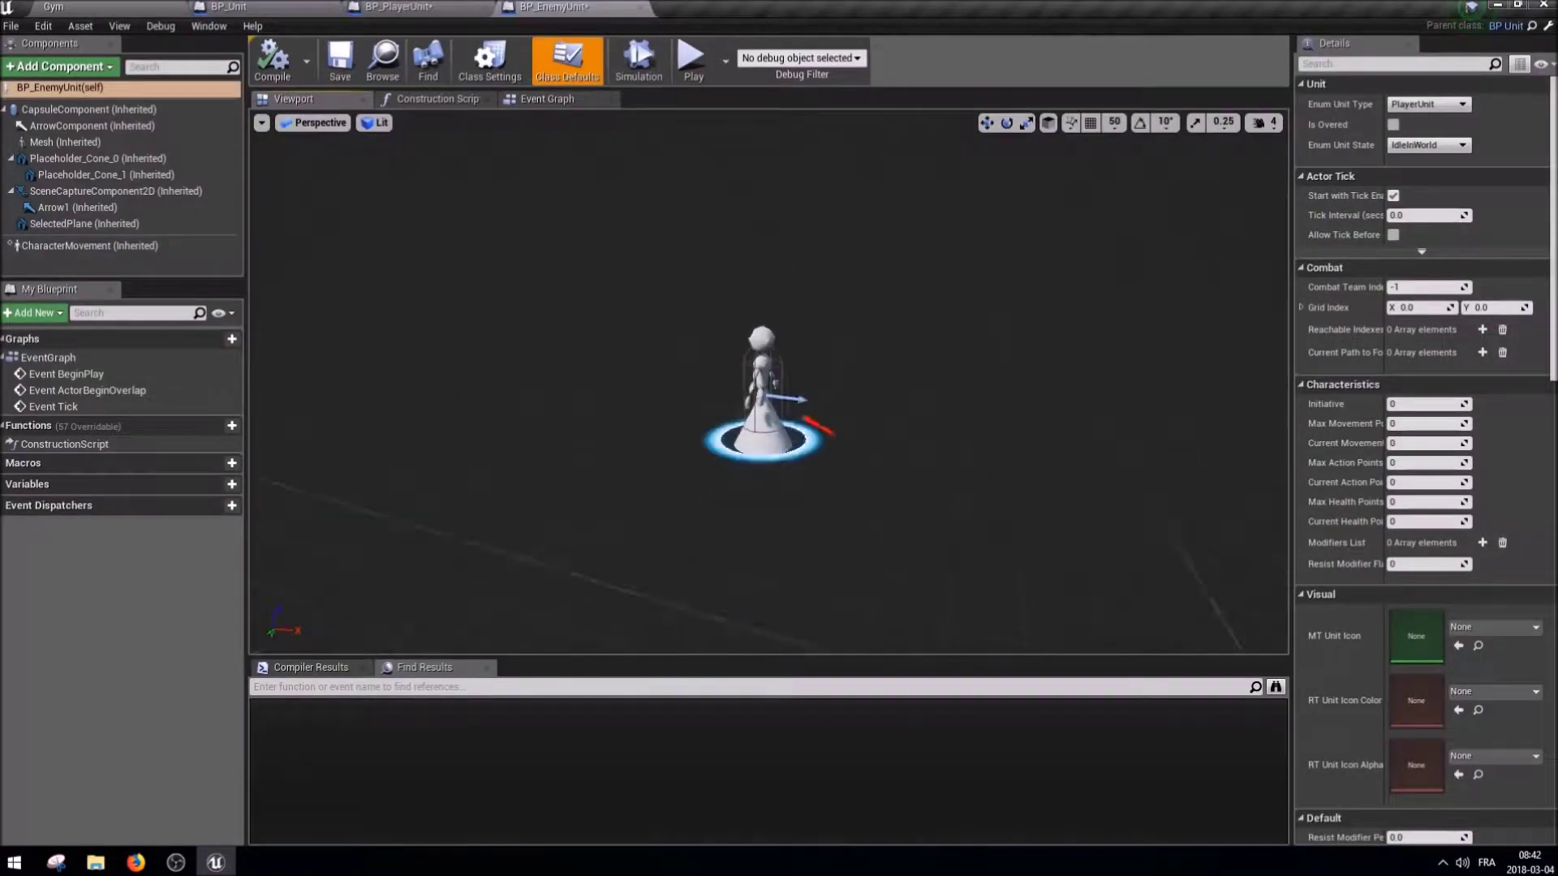
pyautogui.click(428, 5)
pyautogui.click(339, 72)
pyautogui.click(545, 7)
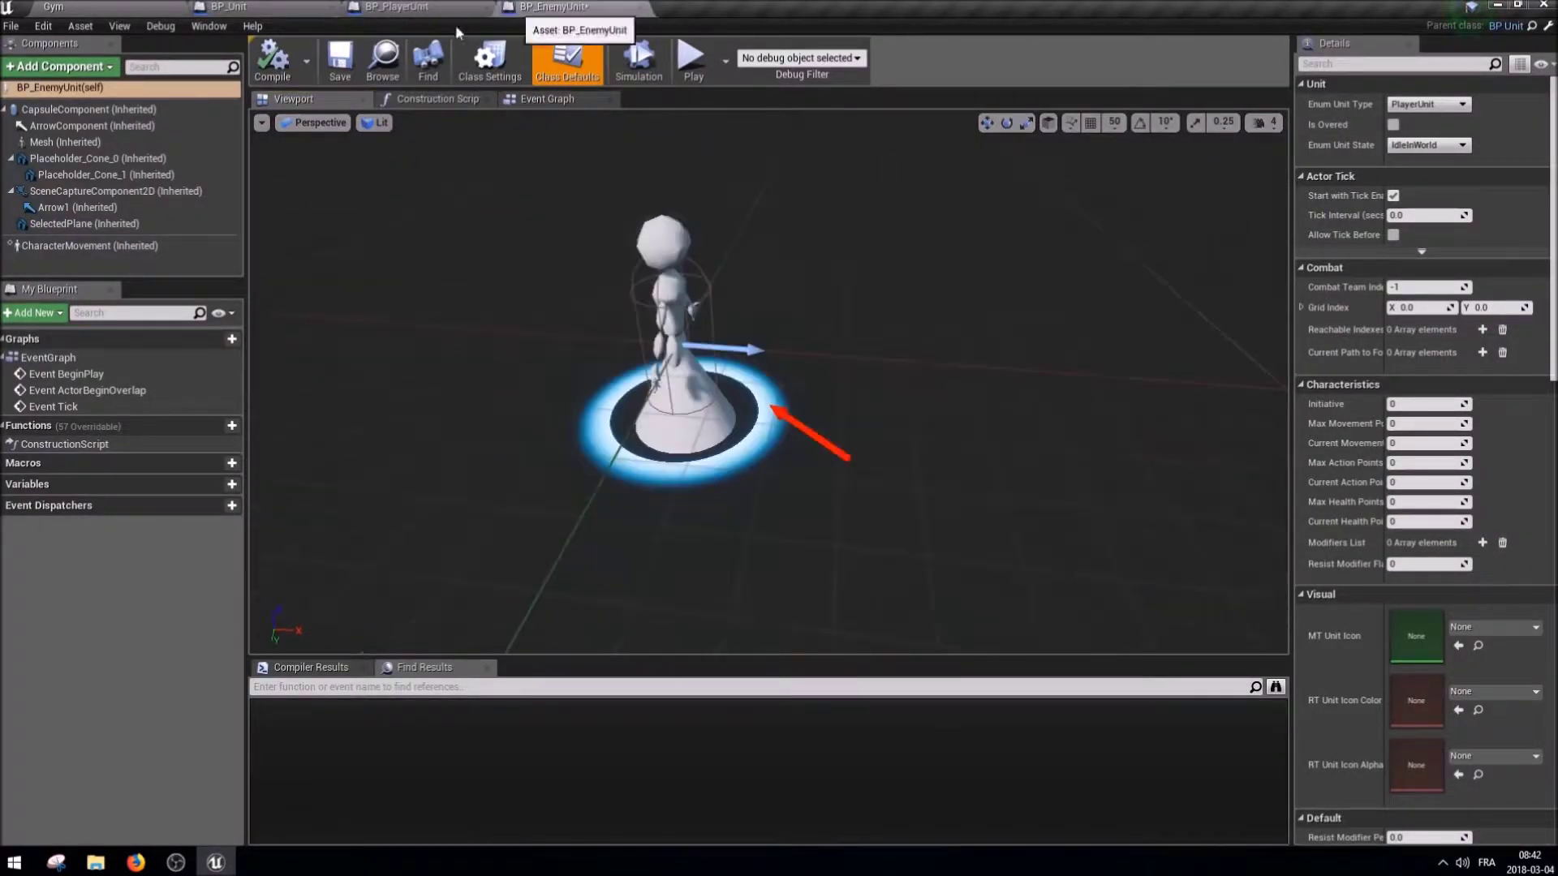
pyautogui.click(408, 6)
pyautogui.scroll(5, 768, 382)
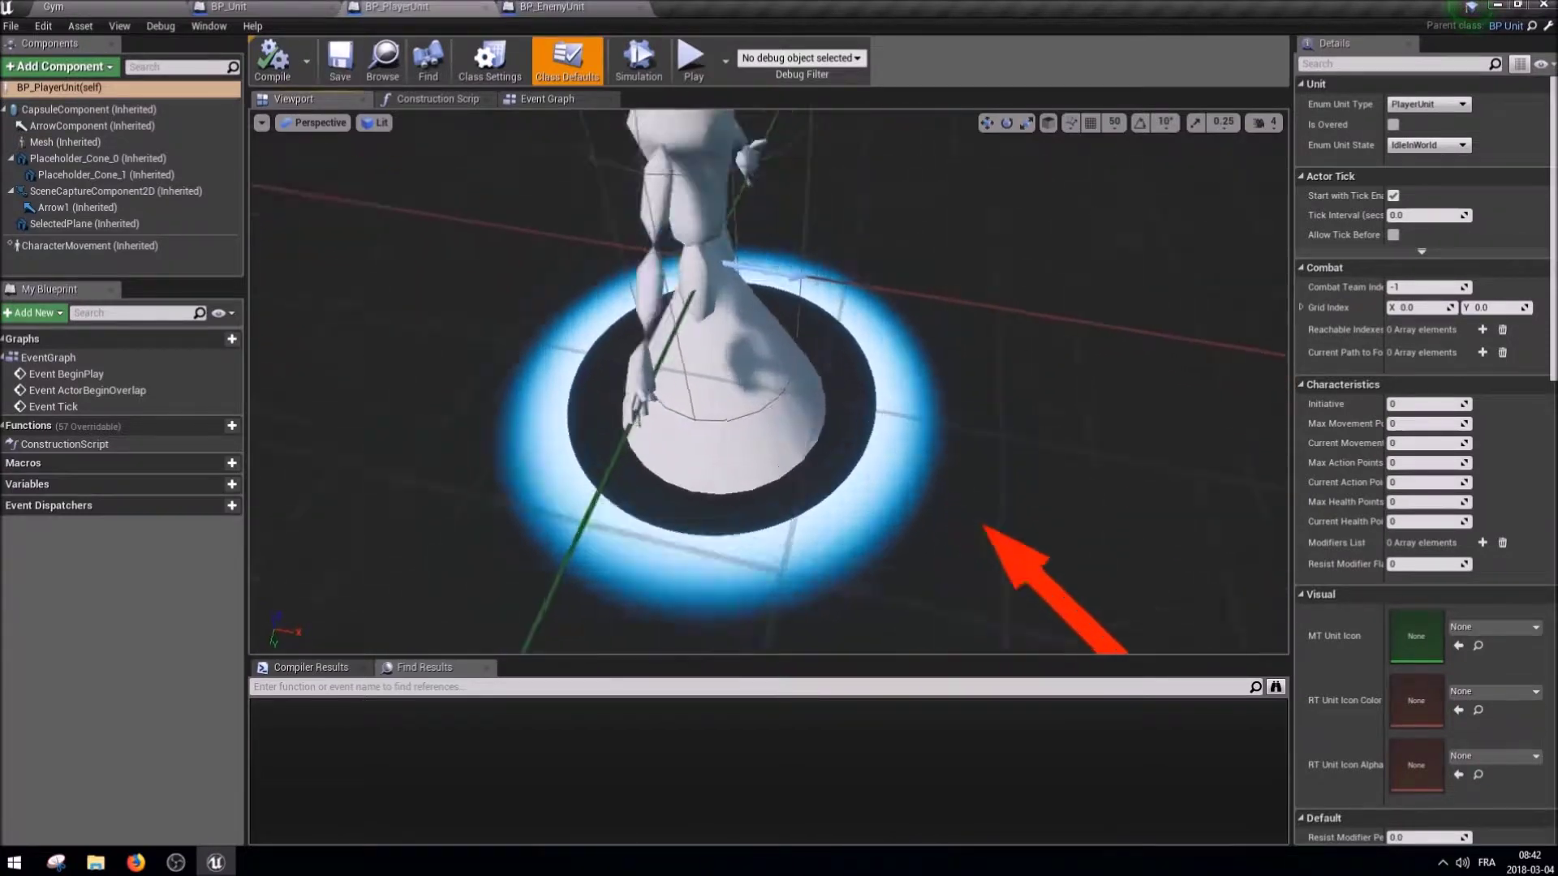
pyautogui.scroll(-5, 765, 467)
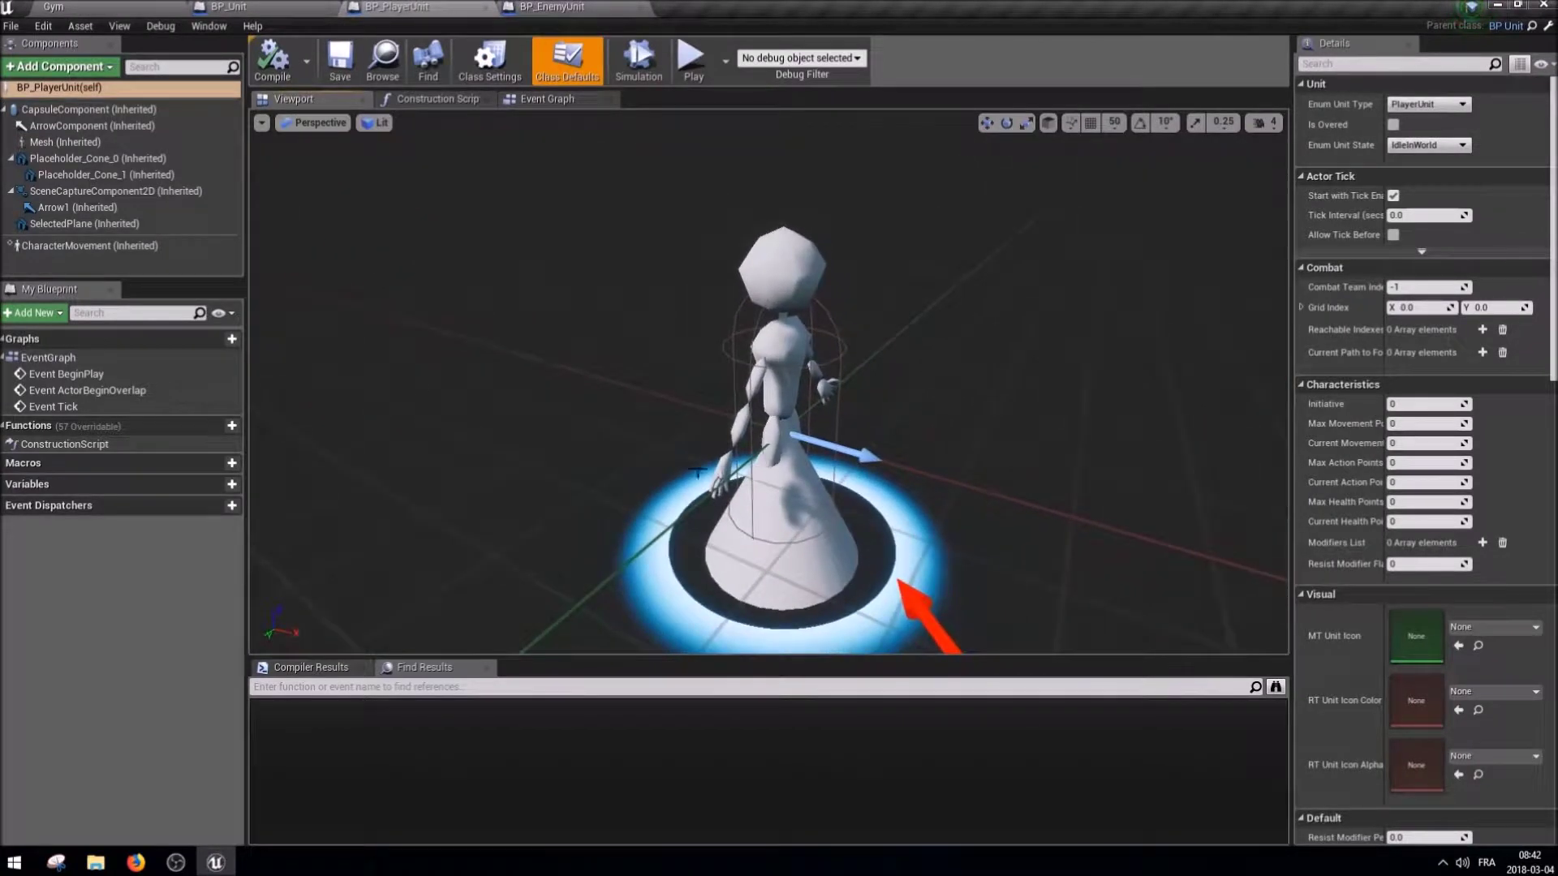
pyautogui.click(118, 177)
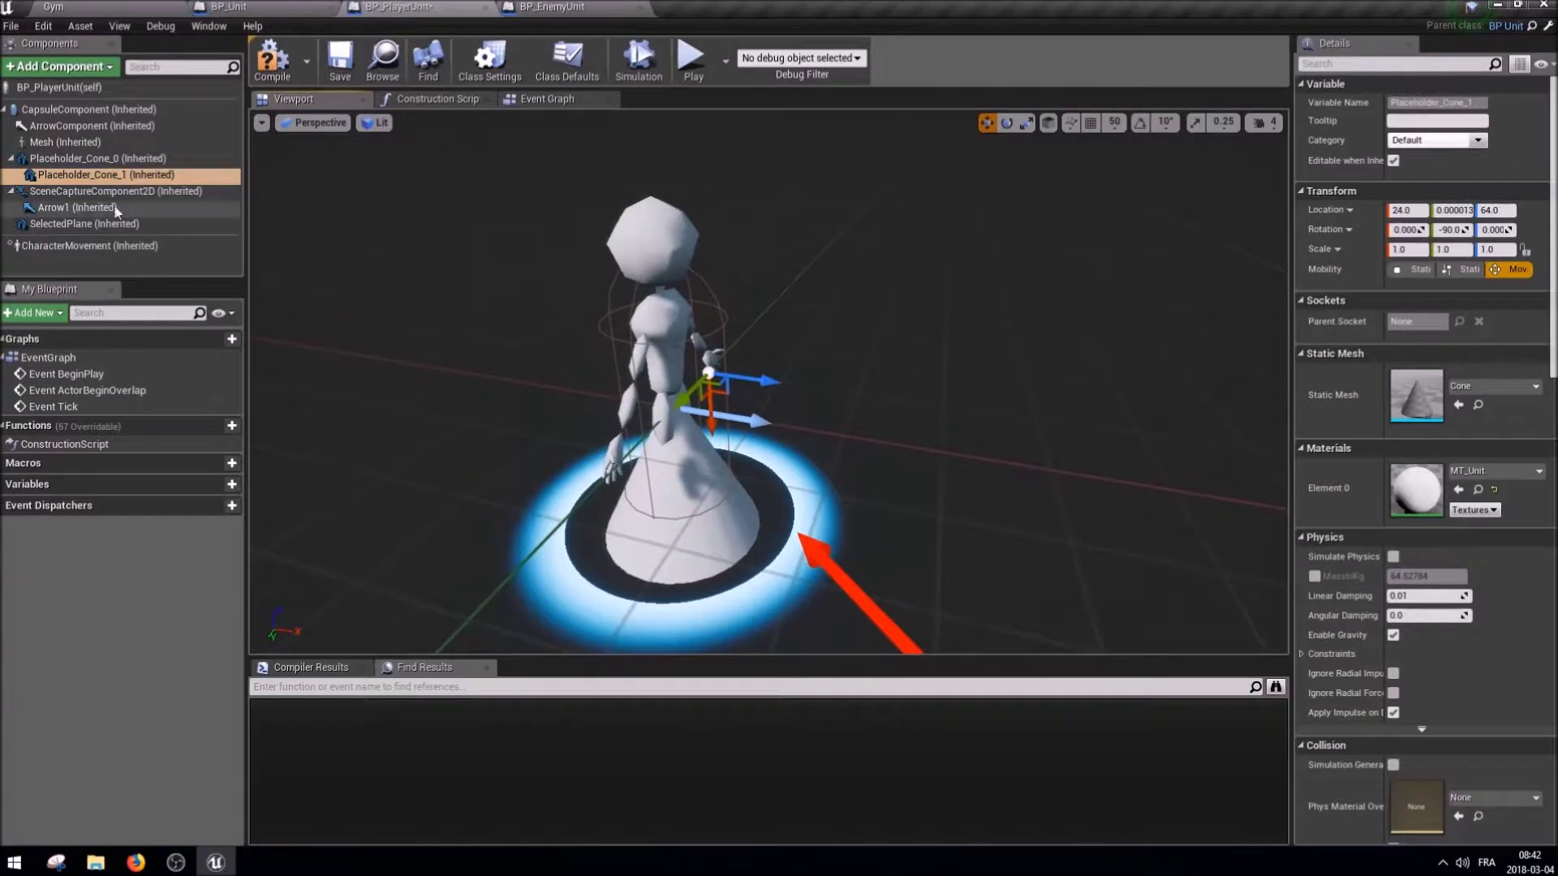
pyautogui.click(227, 7)
pyautogui.scroll(4, 651, 401)
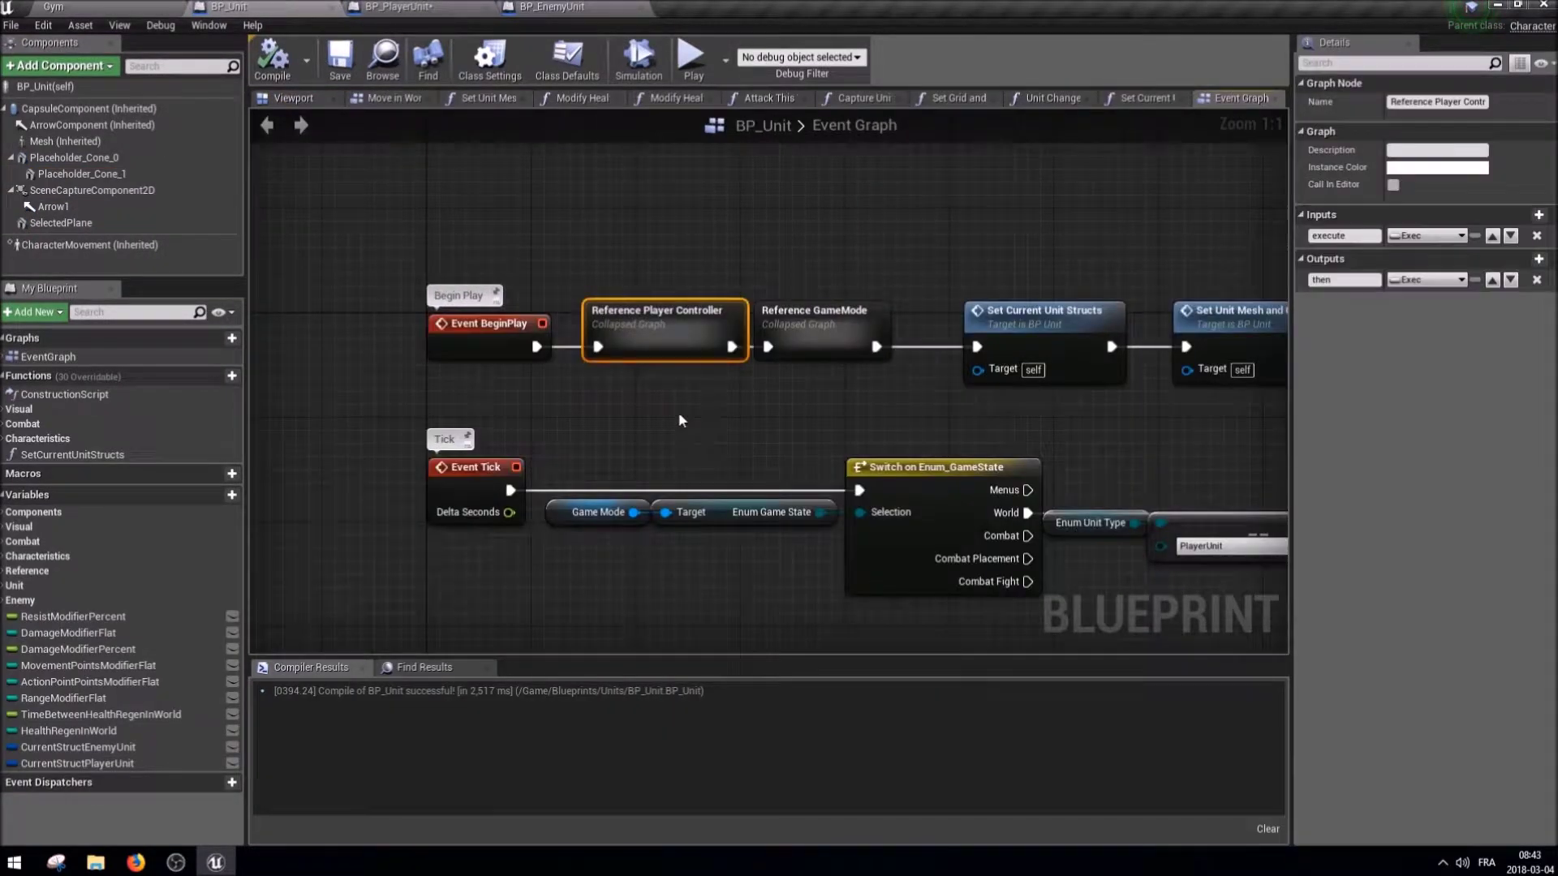
# Close BP_Unit's extra graph tabs after peeking into the Reference Player Controller and GameMode graphs.
pyautogui.doubleClick(698, 341)
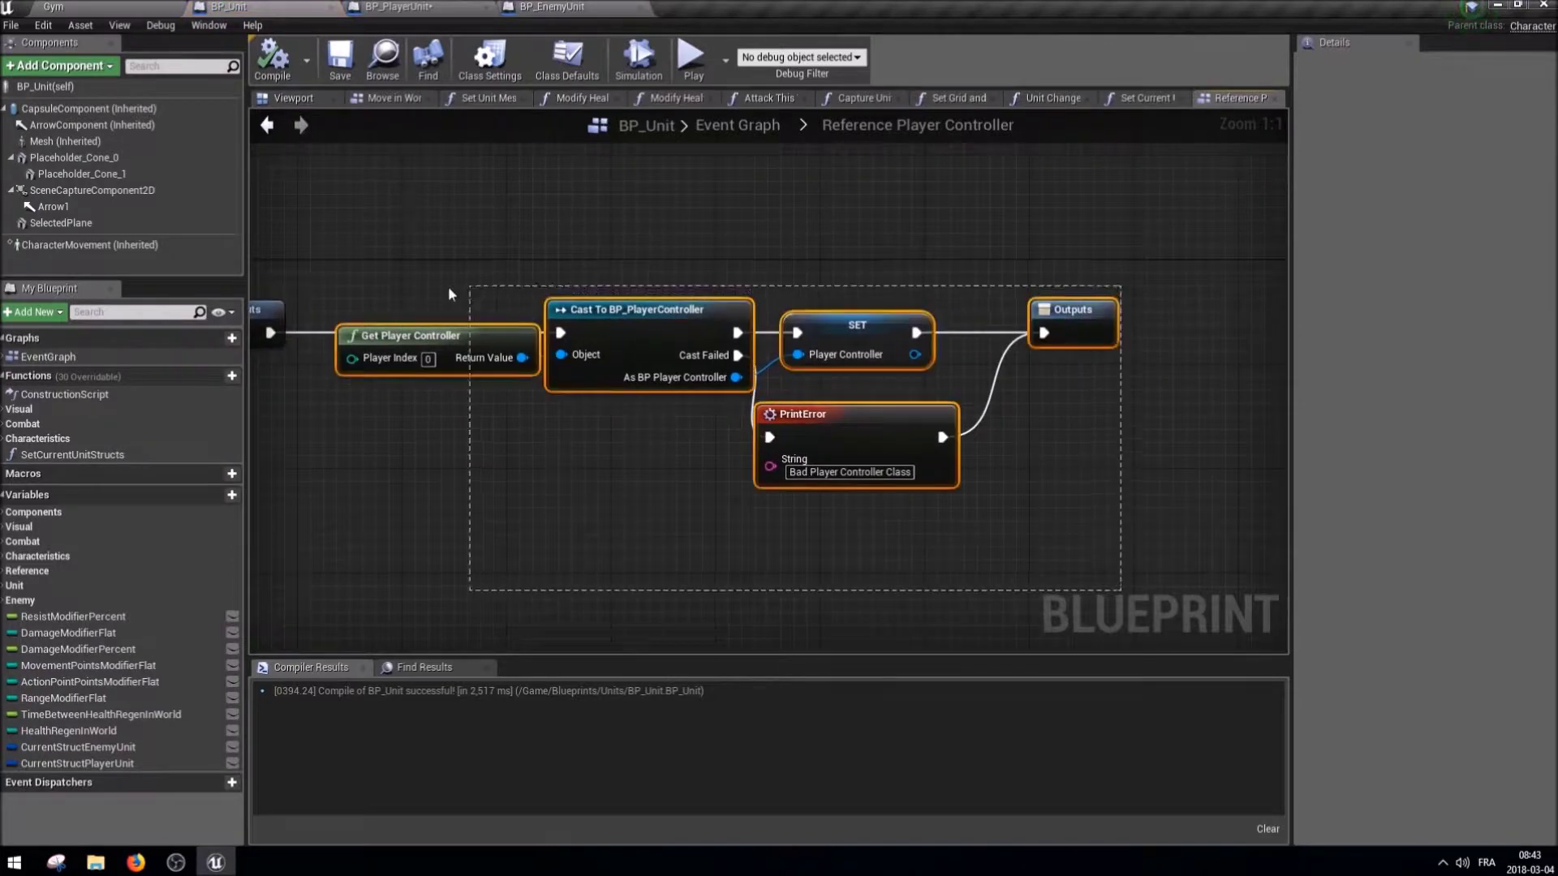
pyautogui.click(713, 100)
pyautogui.middleClick(584, 99)
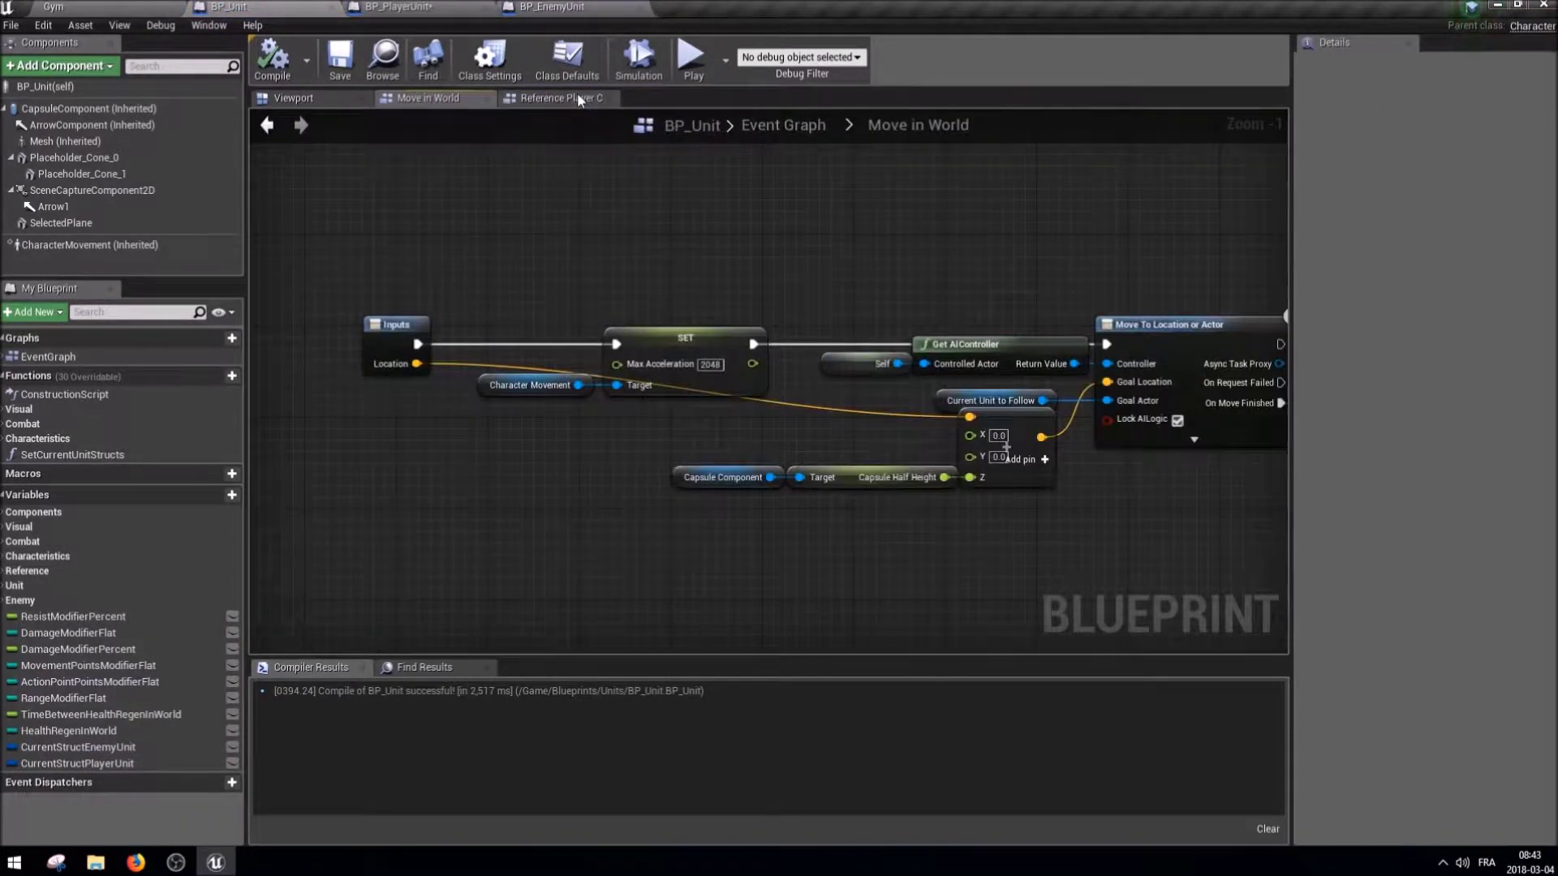
pyautogui.middleClick(576, 93)
pyautogui.middleClick(422, 97)
pyautogui.doubleClick(54, 358)
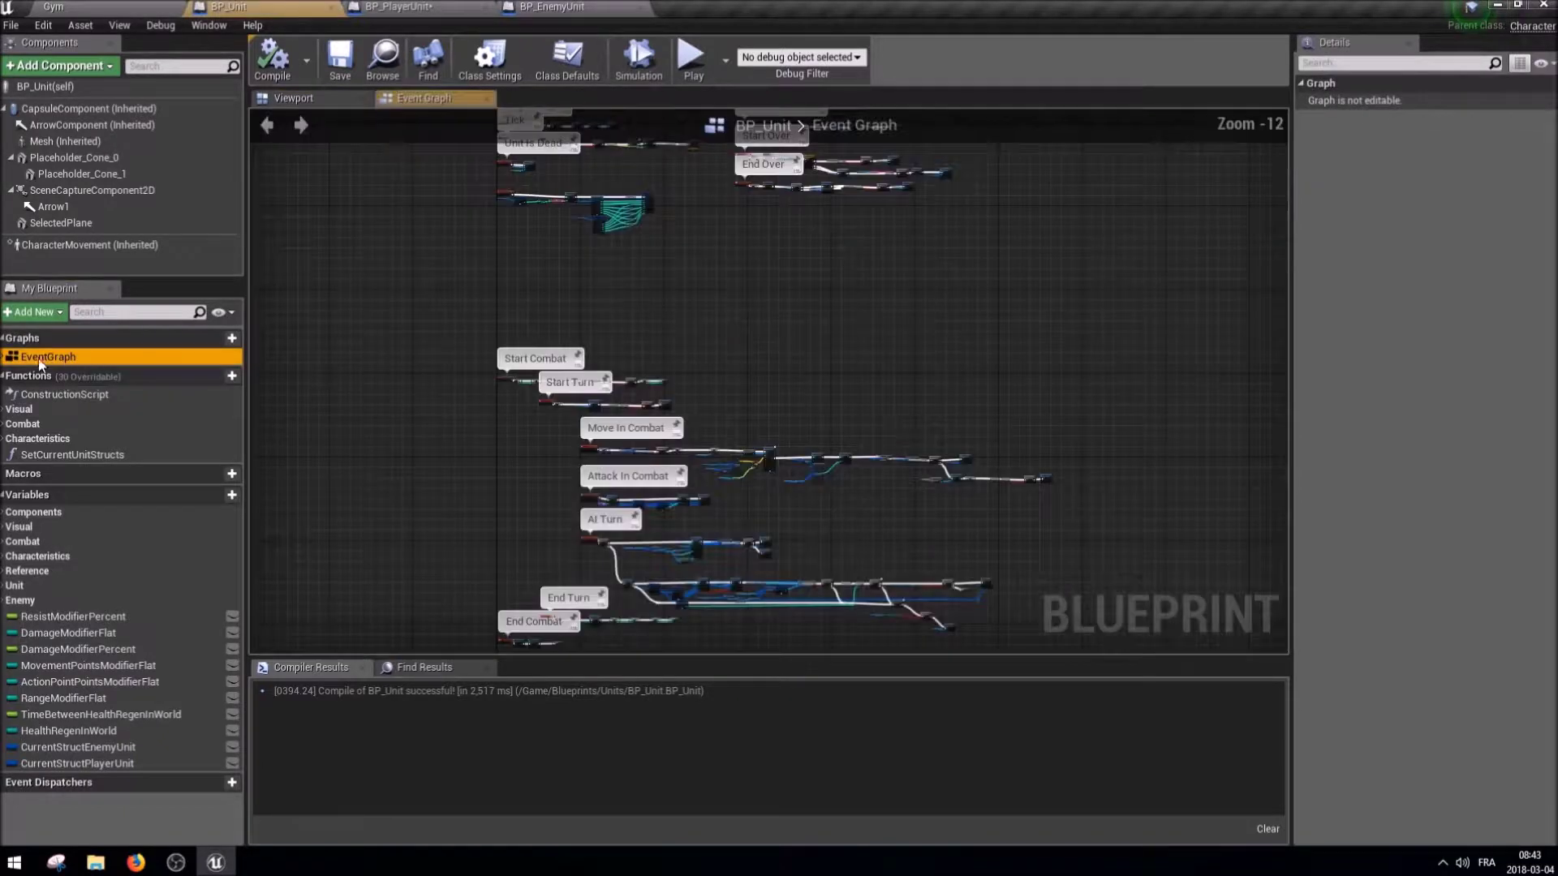
pyautogui.click(604, 363)
pyautogui.scroll(2, 605, 365)
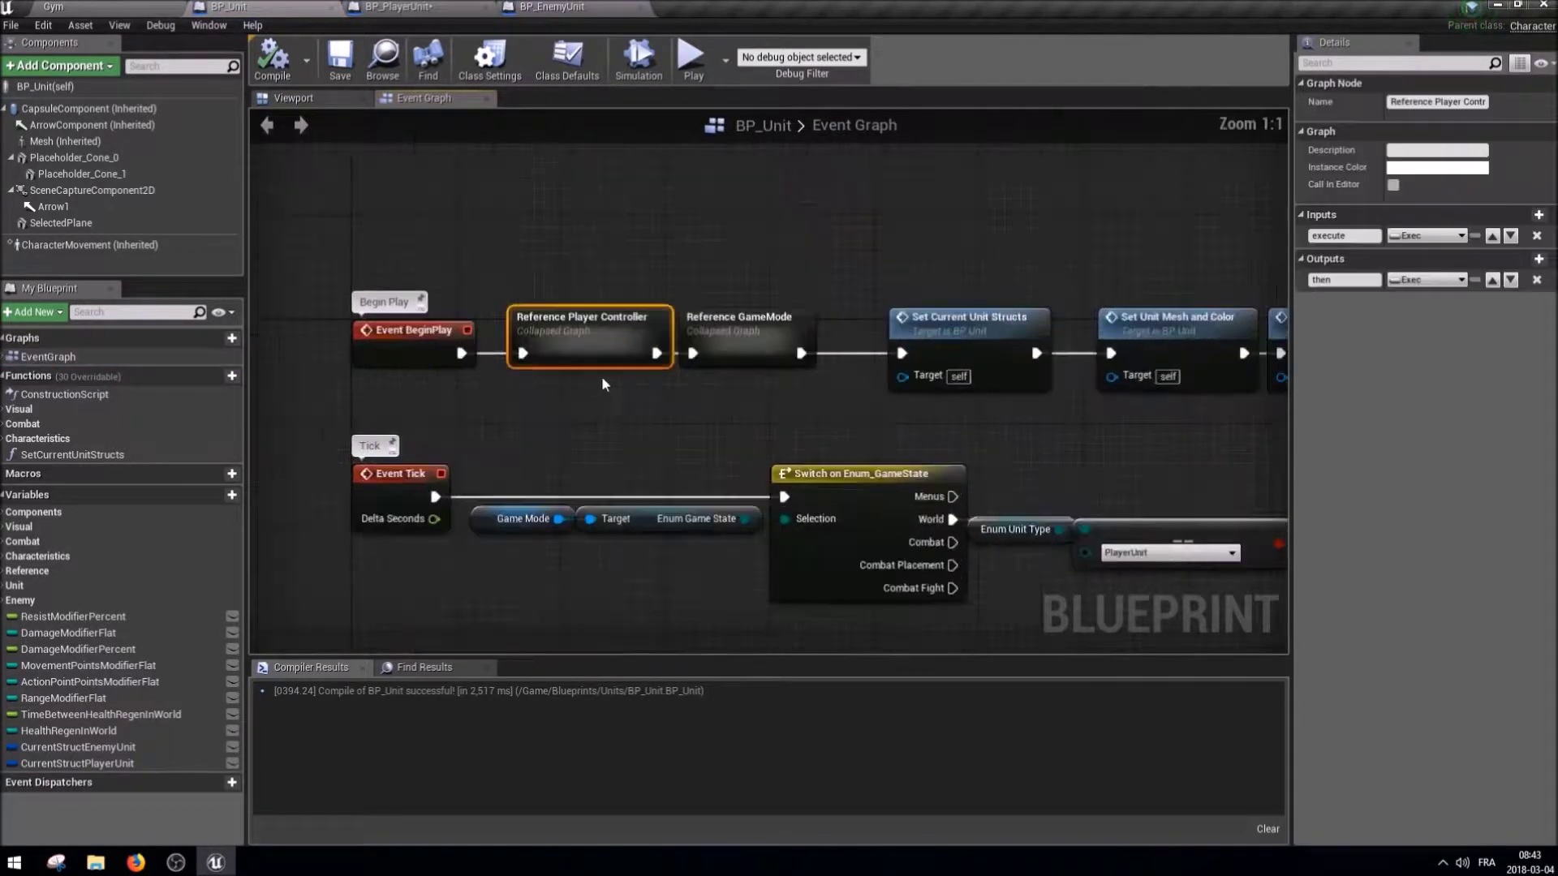
pyautogui.doubleClick(757, 340)
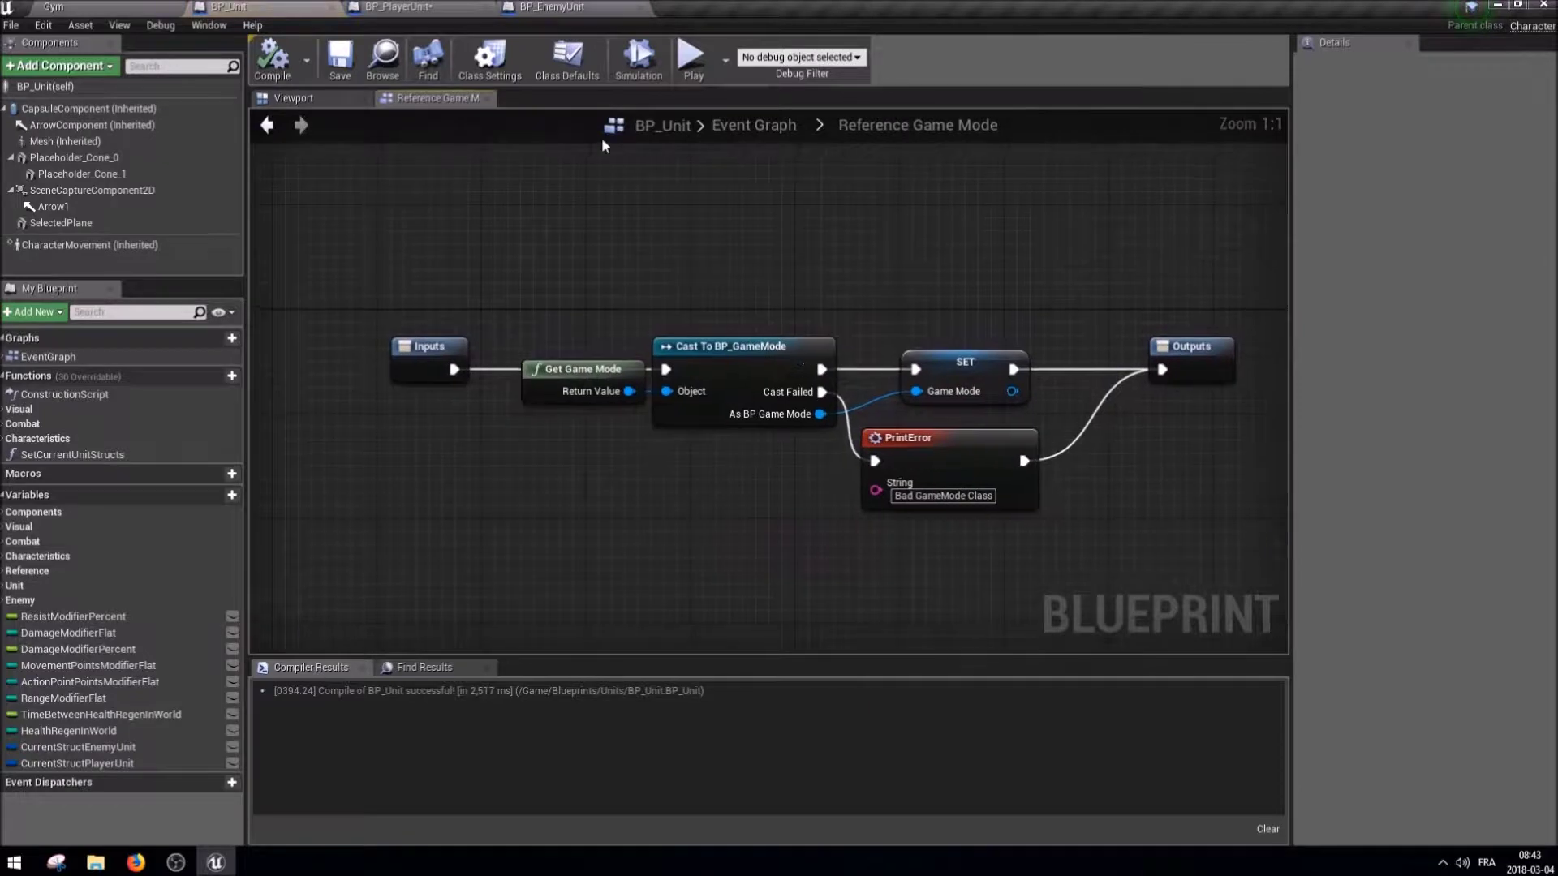
pyautogui.click(755, 125)
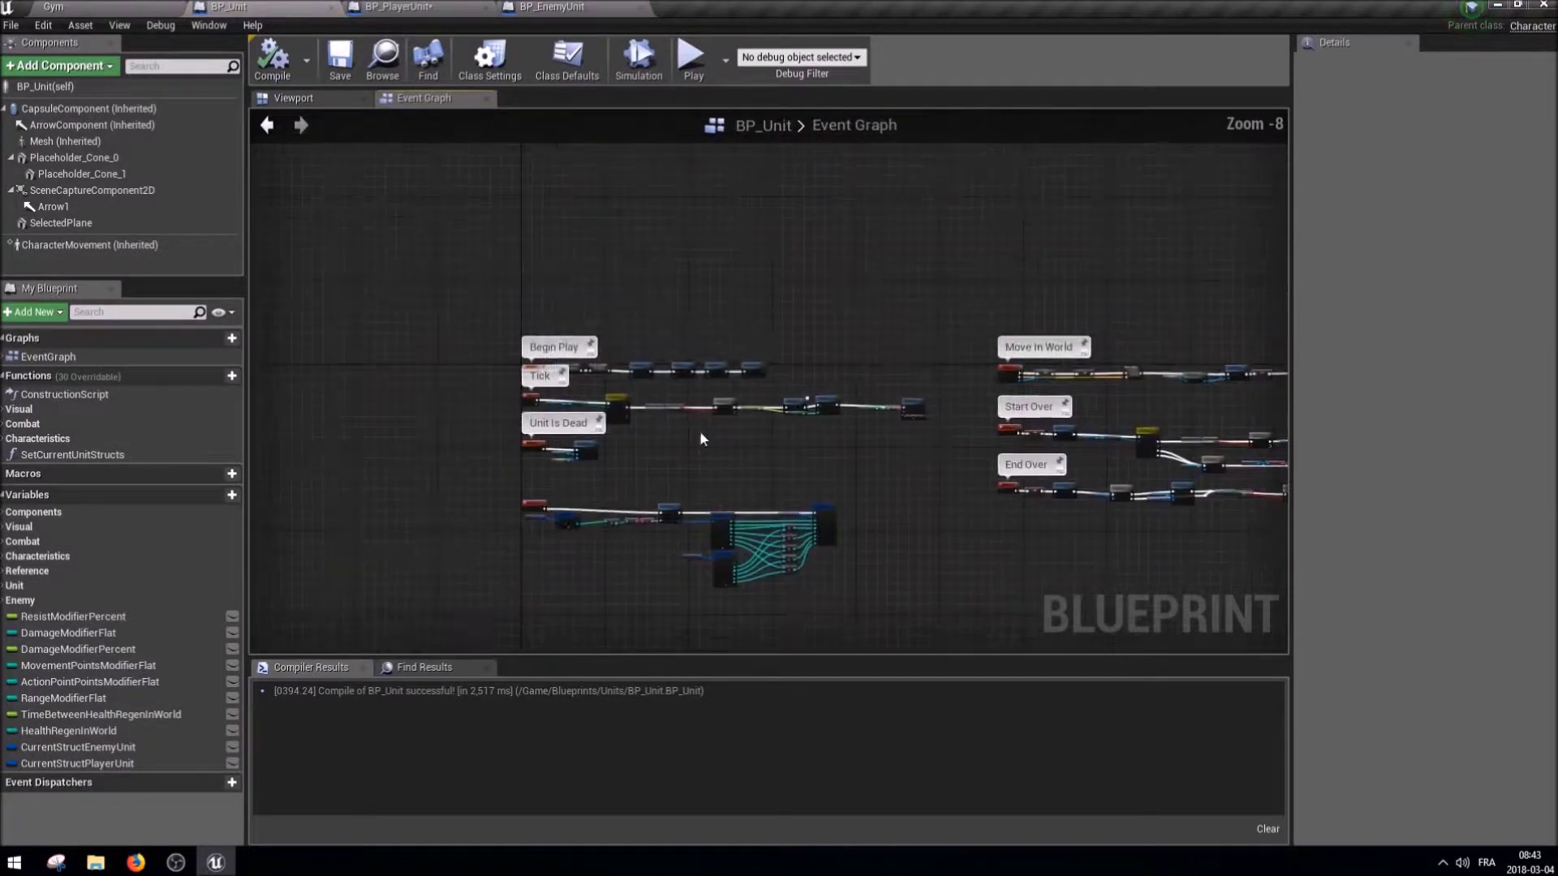
# Inspect BP_Unit's Set Current Unit Structs function, then show BP_PlayerUnit's Event Graph.
pyautogui.click(716, 448)
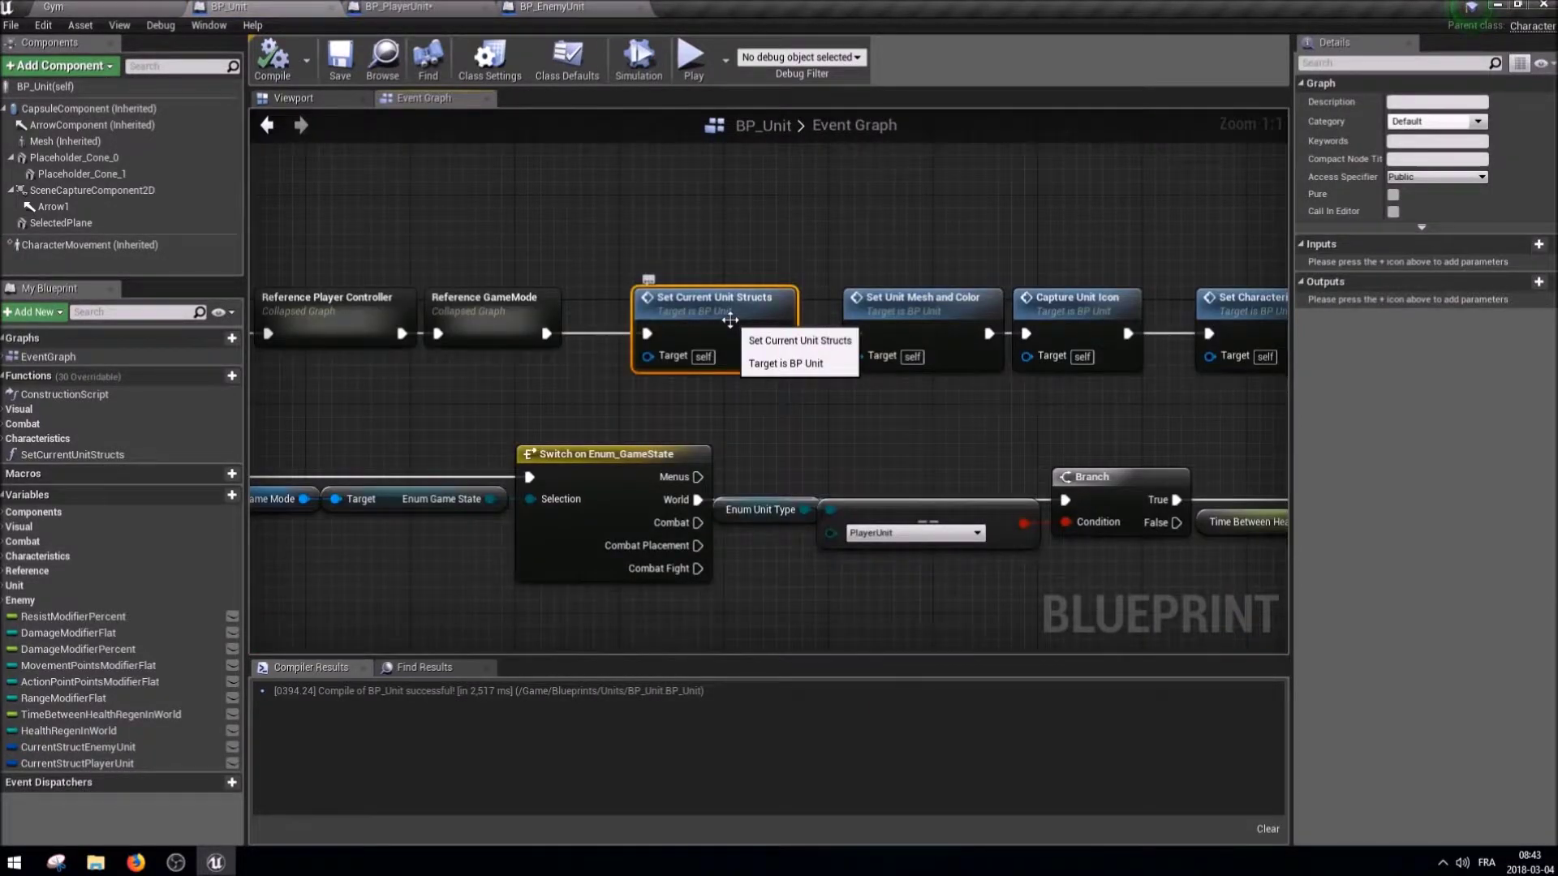
pyautogui.doubleClick(730, 320)
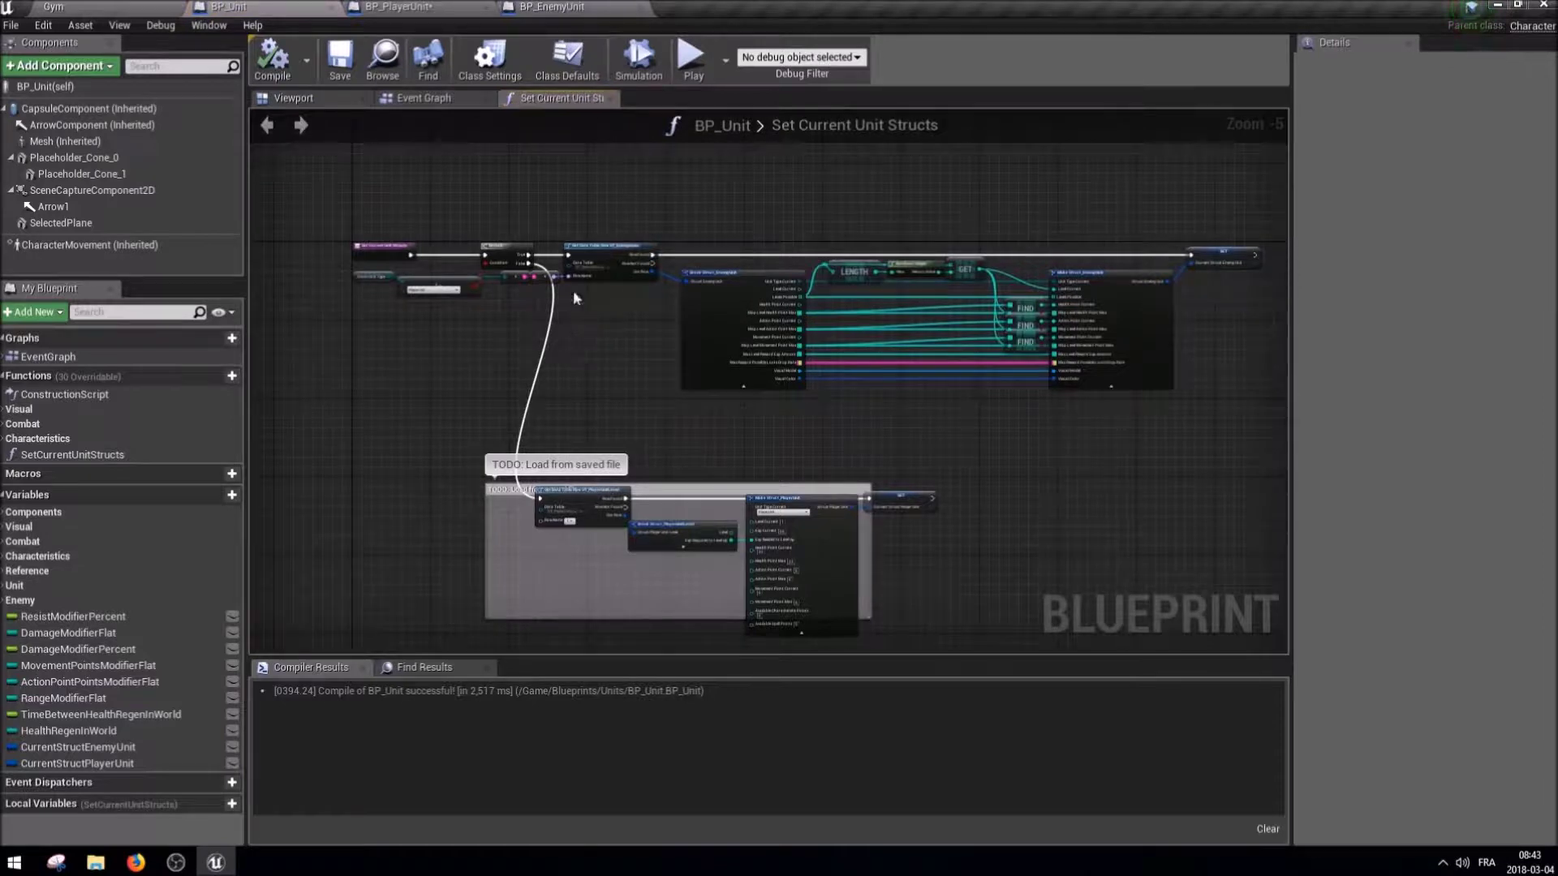
pyautogui.scroll(1, 577, 324)
pyautogui.scroll(1, 616, 381)
pyautogui.scroll(1, 582, 408)
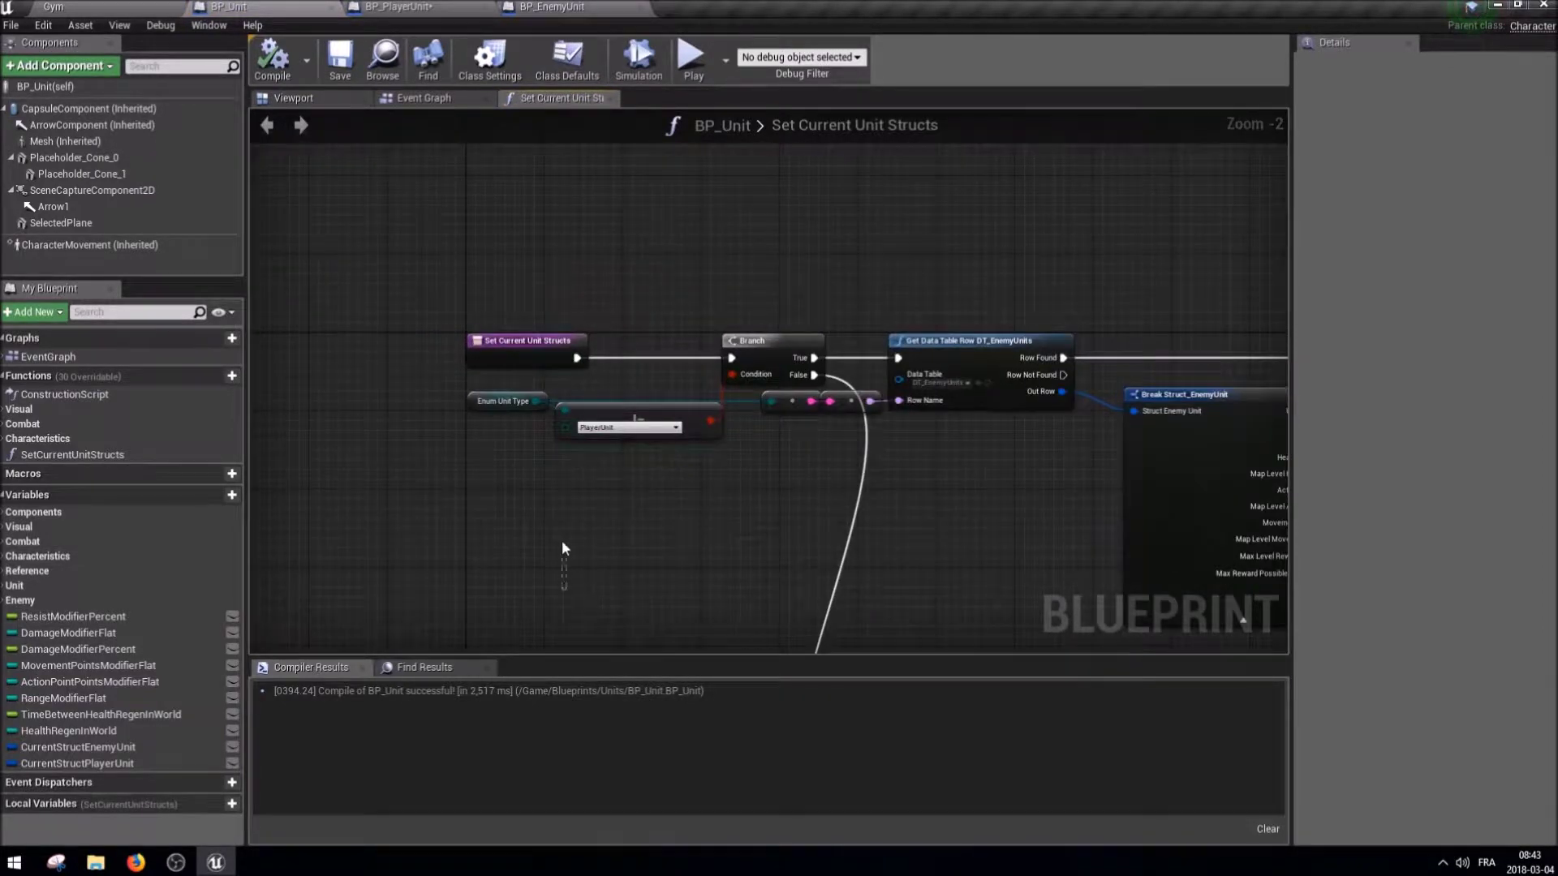
pyautogui.moveTo(608, 355); pyautogui.dragTo(603, 355)
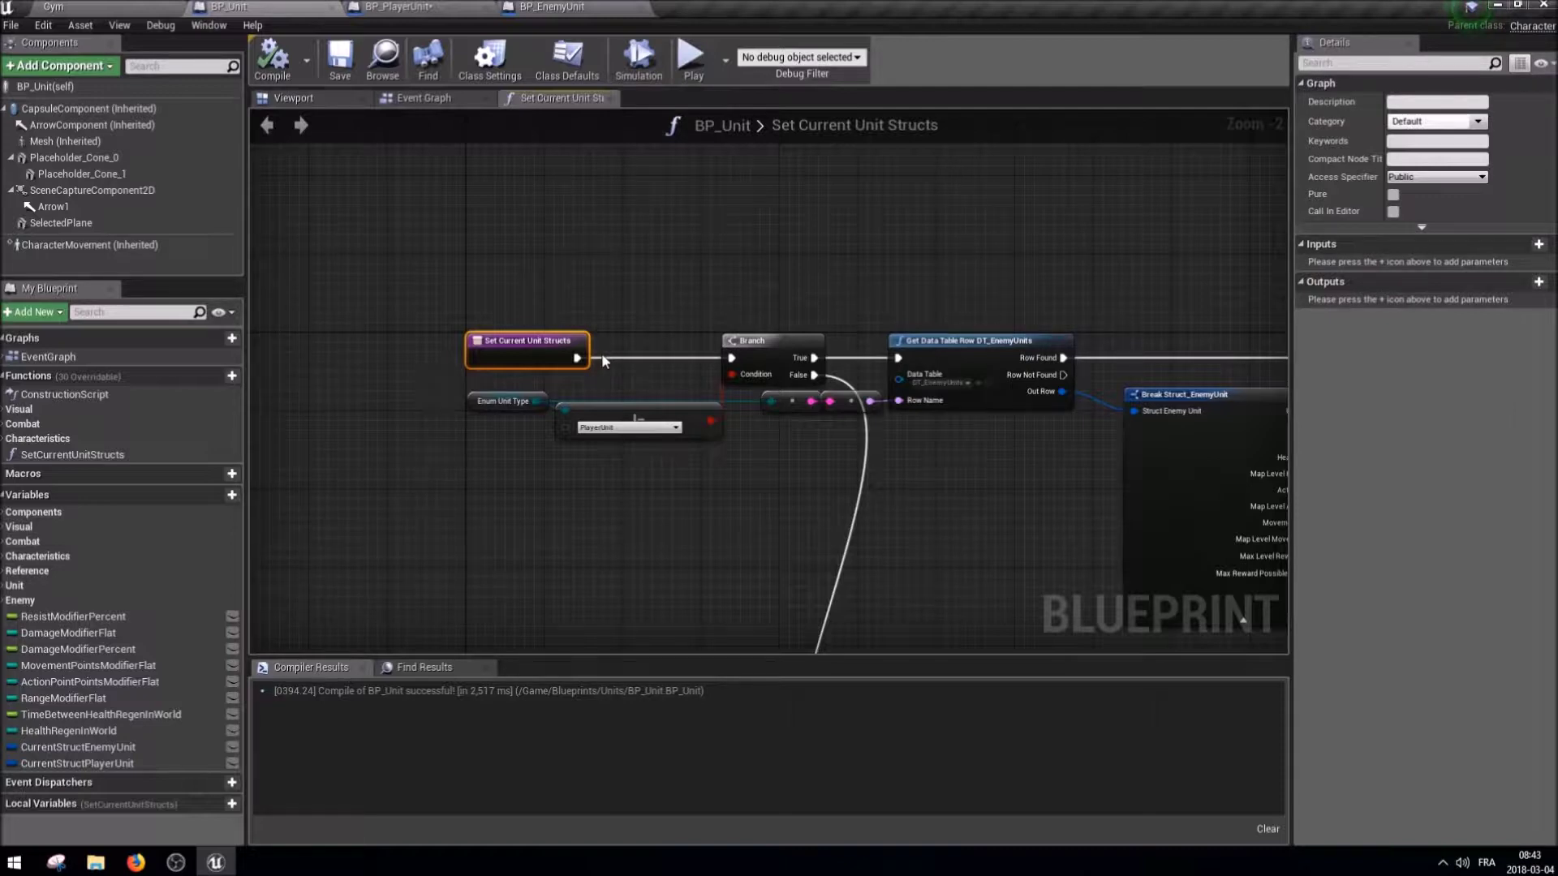
pyautogui.click(416, 6)
pyautogui.click(551, 99)
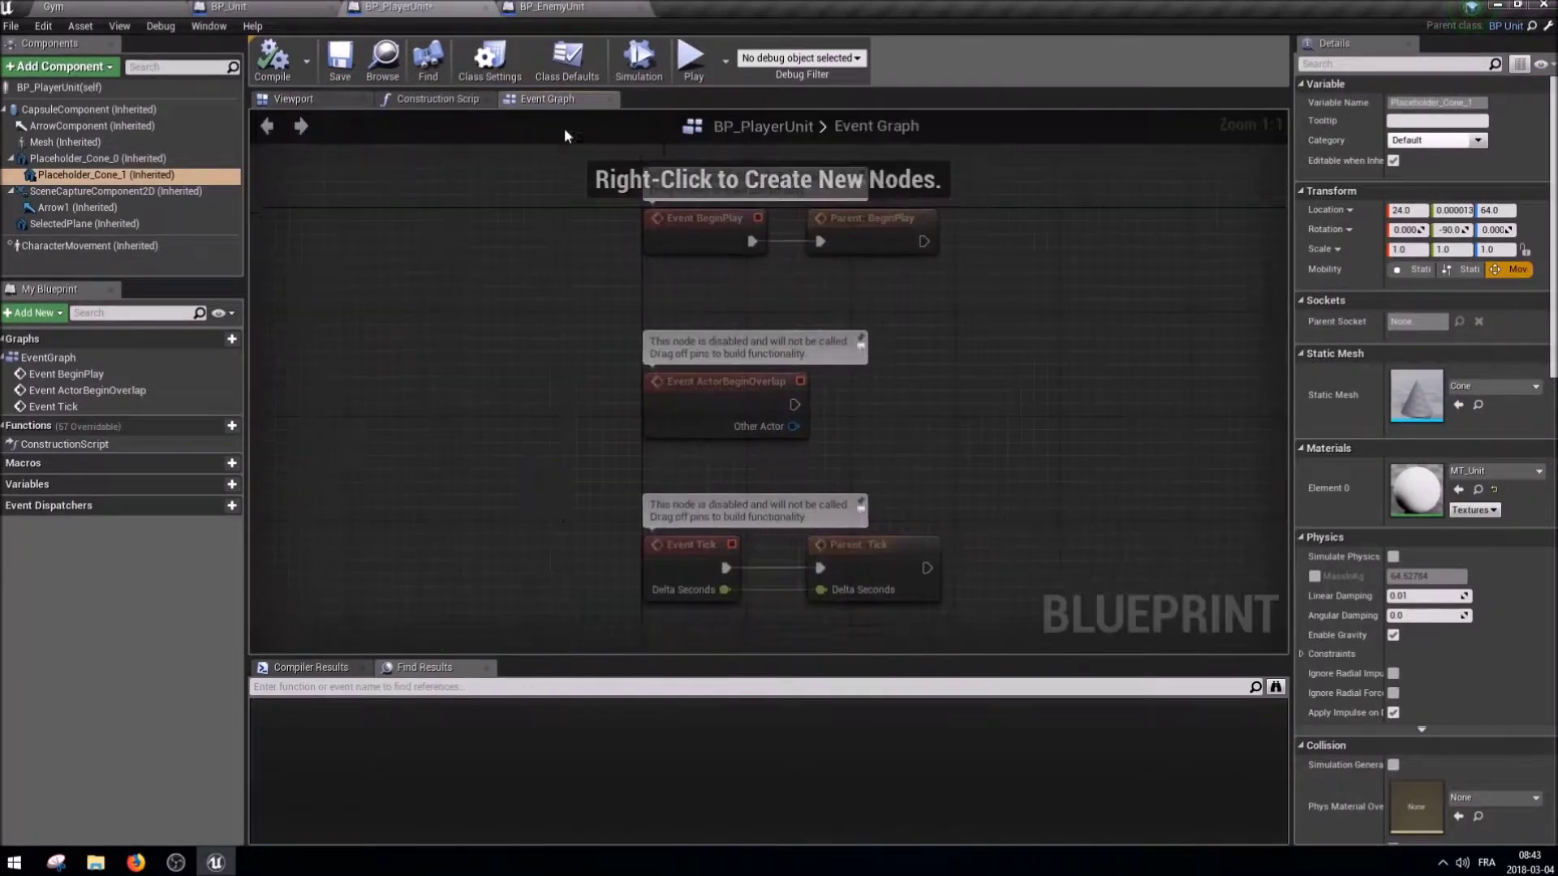
# Add an Event Set Current Unit Structs node wired to a Print String node, and compile.
pyautogui.rightClick(812, 459)
pyautogui.write('set current unit')
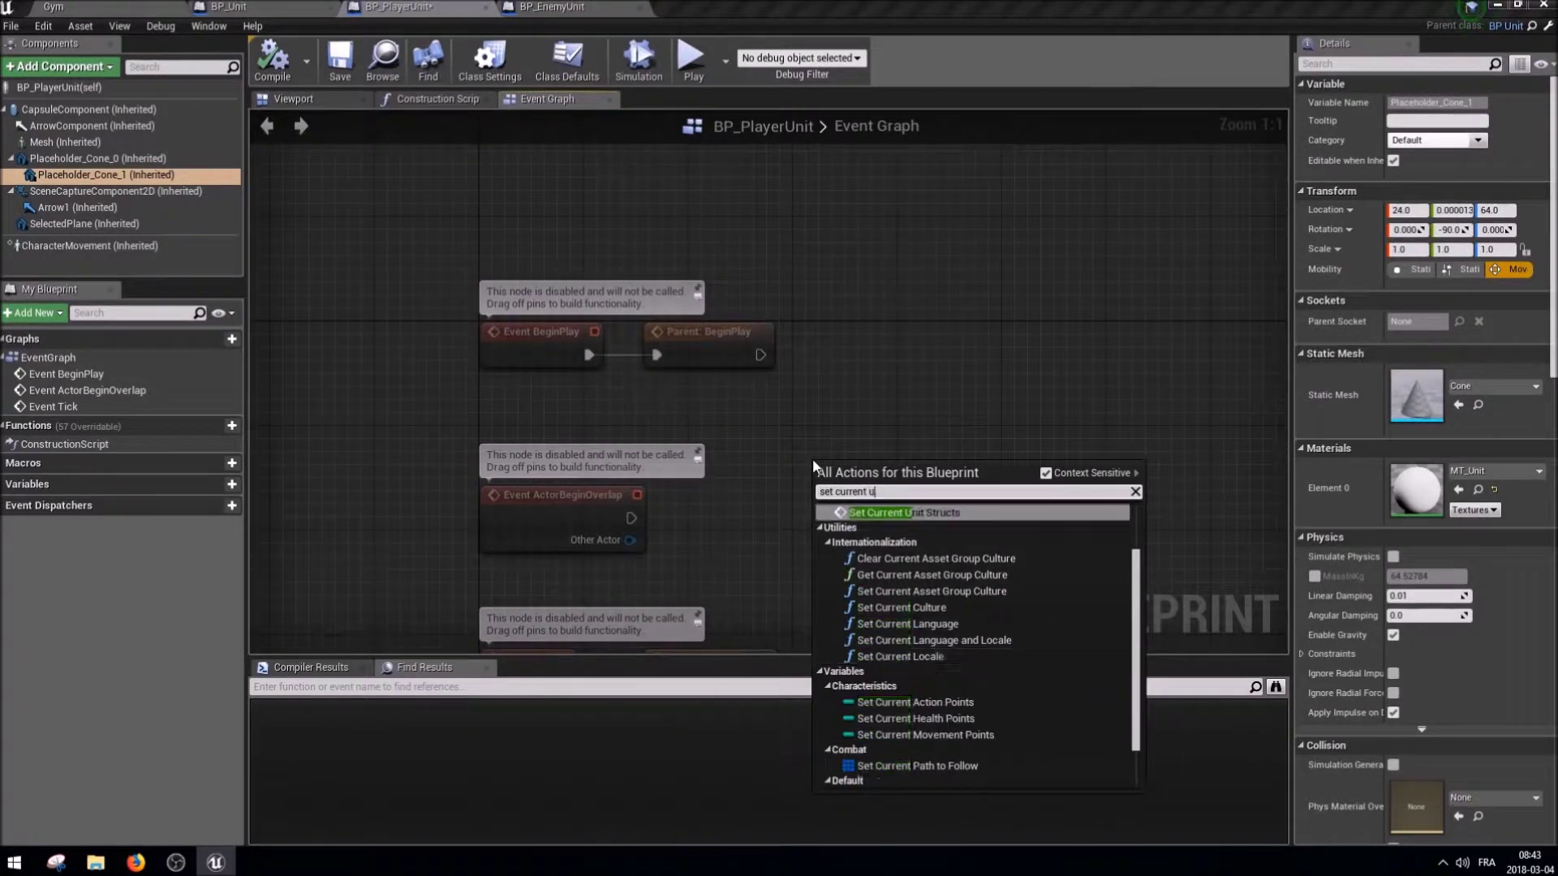
pyautogui.press('Up')
pyautogui.press('Return')
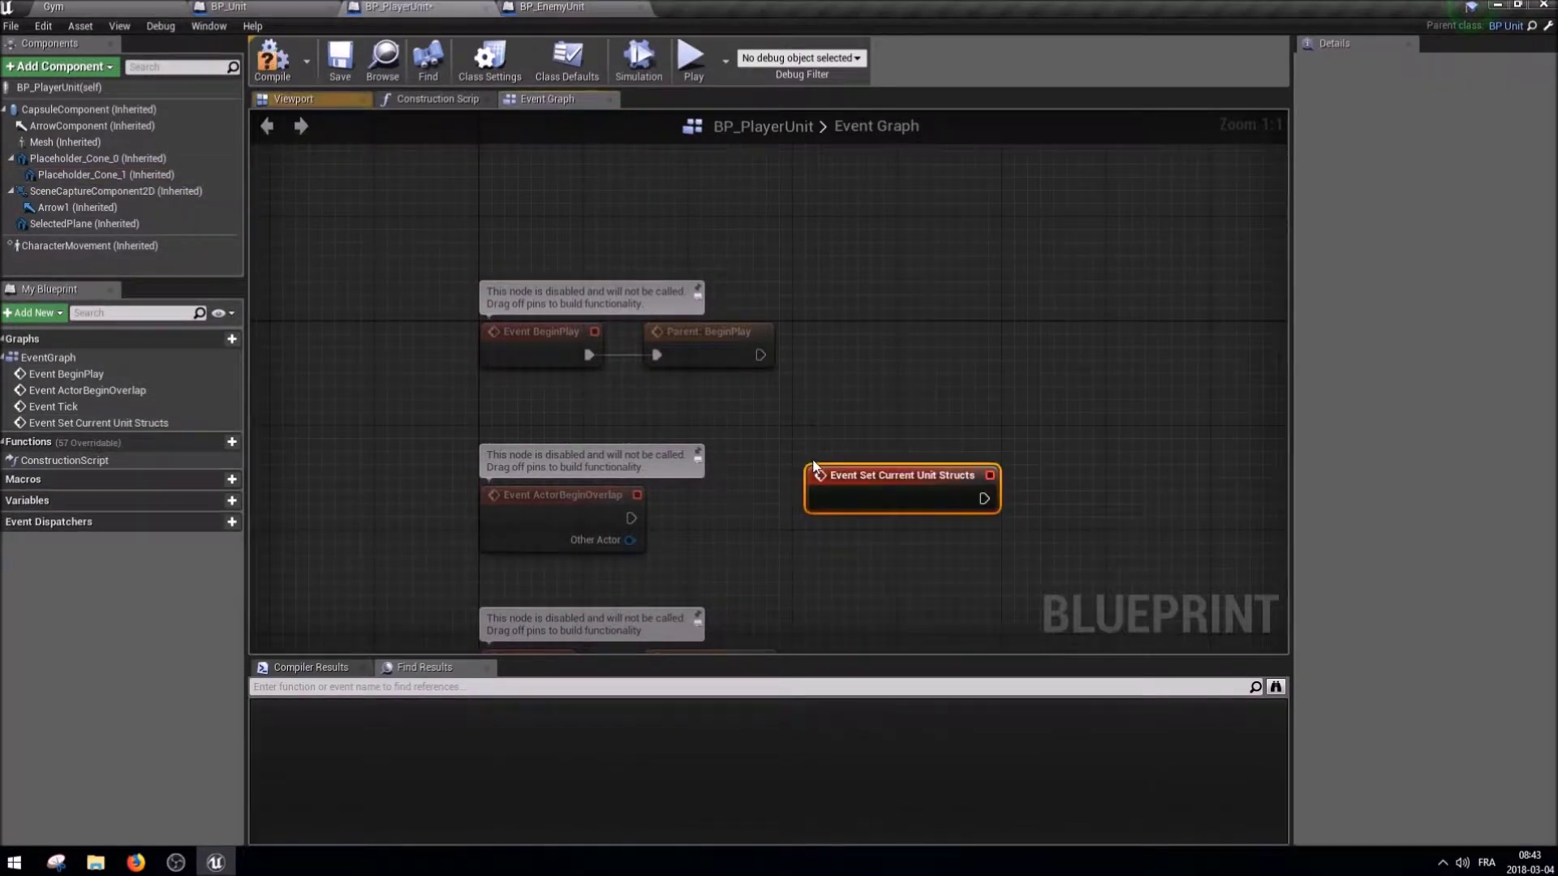
pyautogui.moveTo(890, 489); pyautogui.dragTo(842, 240, button='right')
pyautogui.moveTo(842, 240); pyautogui.dragTo(554, 395)
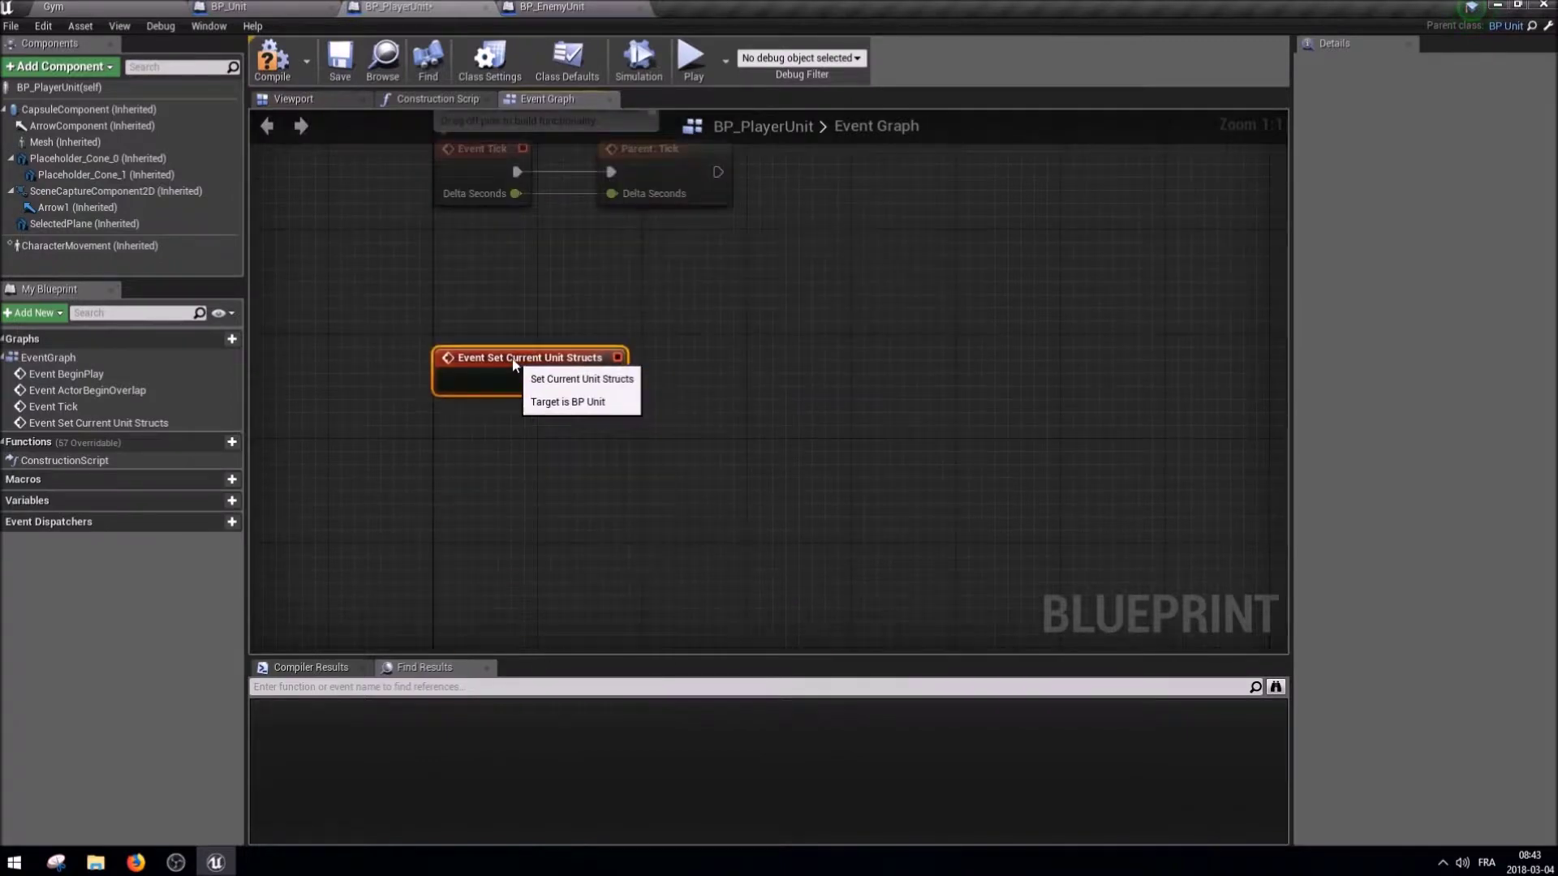
pyautogui.moveTo(641, 388); pyautogui.dragTo(642, 388)
pyautogui.write('print str')
pyautogui.press('Return')
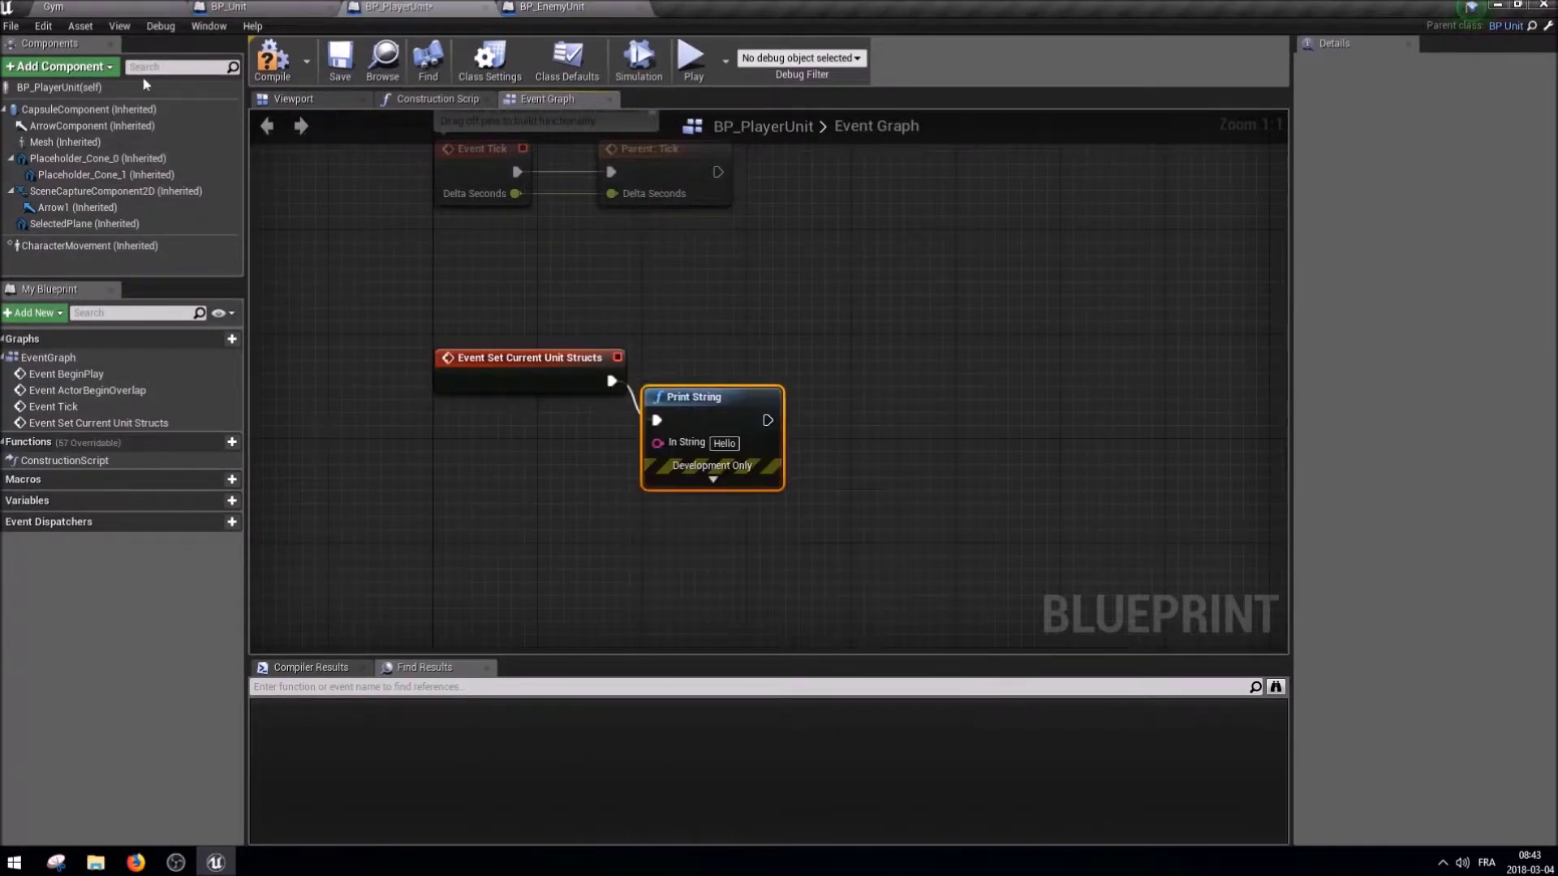
pyautogui.click(273, 59)
# Insert a Parent call between the event and Print String, then compile and save BP_PlayerUnit.
pyautogui.moveTo(726, 423); pyautogui.dragTo(884, 383)
pyautogui.moveTo(612, 380); pyautogui.dragTo(658, 429)
pyautogui.write('add call')
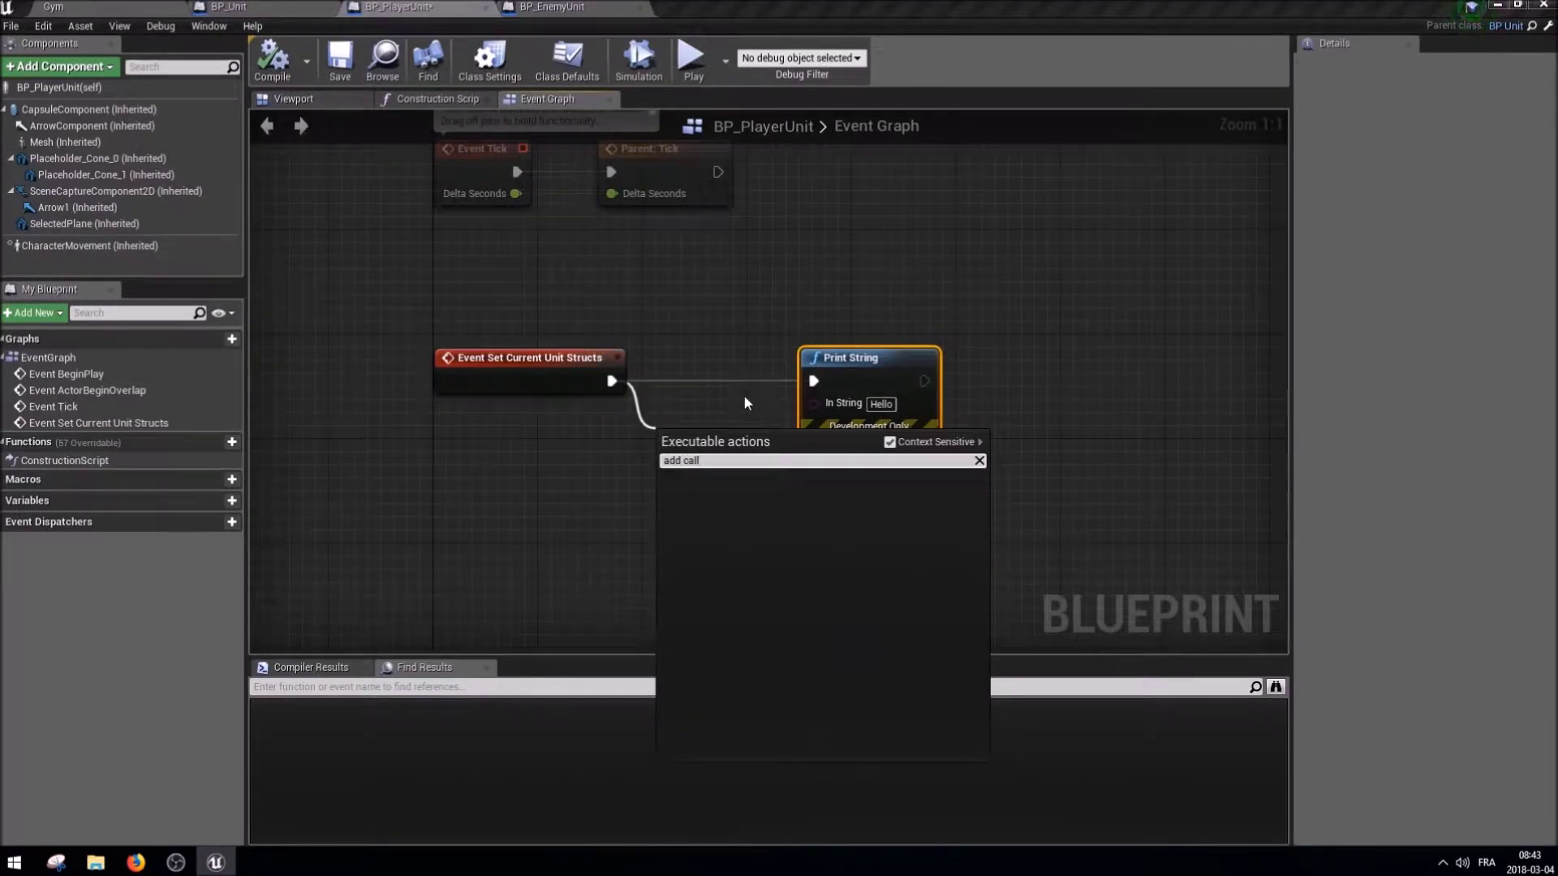
pyautogui.rightClick(470, 363)
pyautogui.click(552, 487)
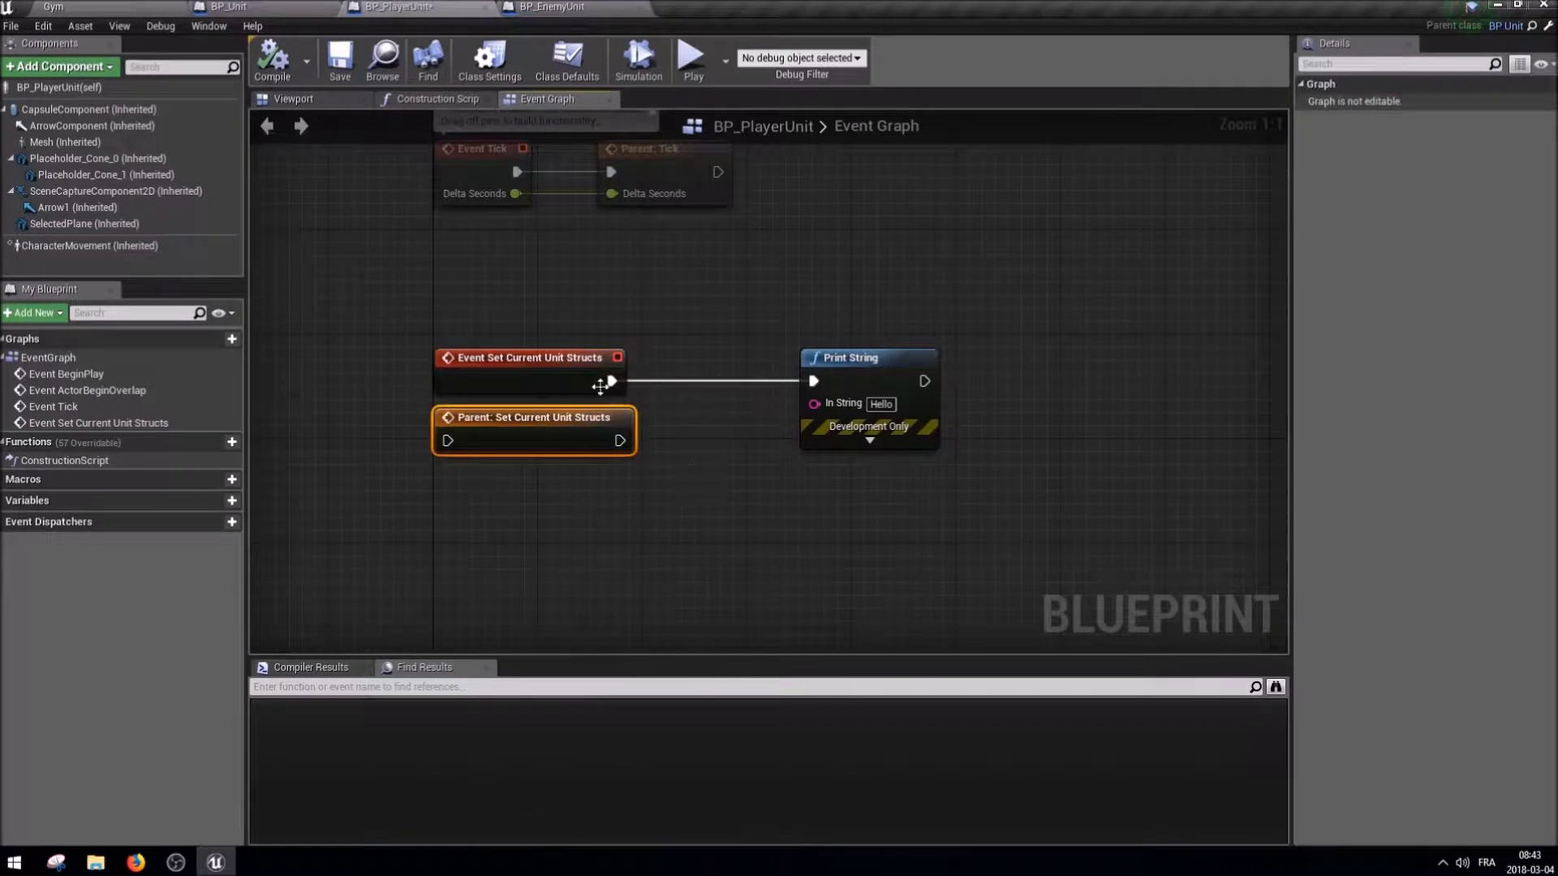
pyautogui.moveTo(468, 450); pyautogui.dragTo(666, 393)
pyautogui.moveTo(880, 373)
pyautogui.mouseDown()
pyautogui.moveTo(944, 356)
pyautogui.moveTo(909, 385)
pyautogui.mouseUp()
pyautogui.click(616, 528)
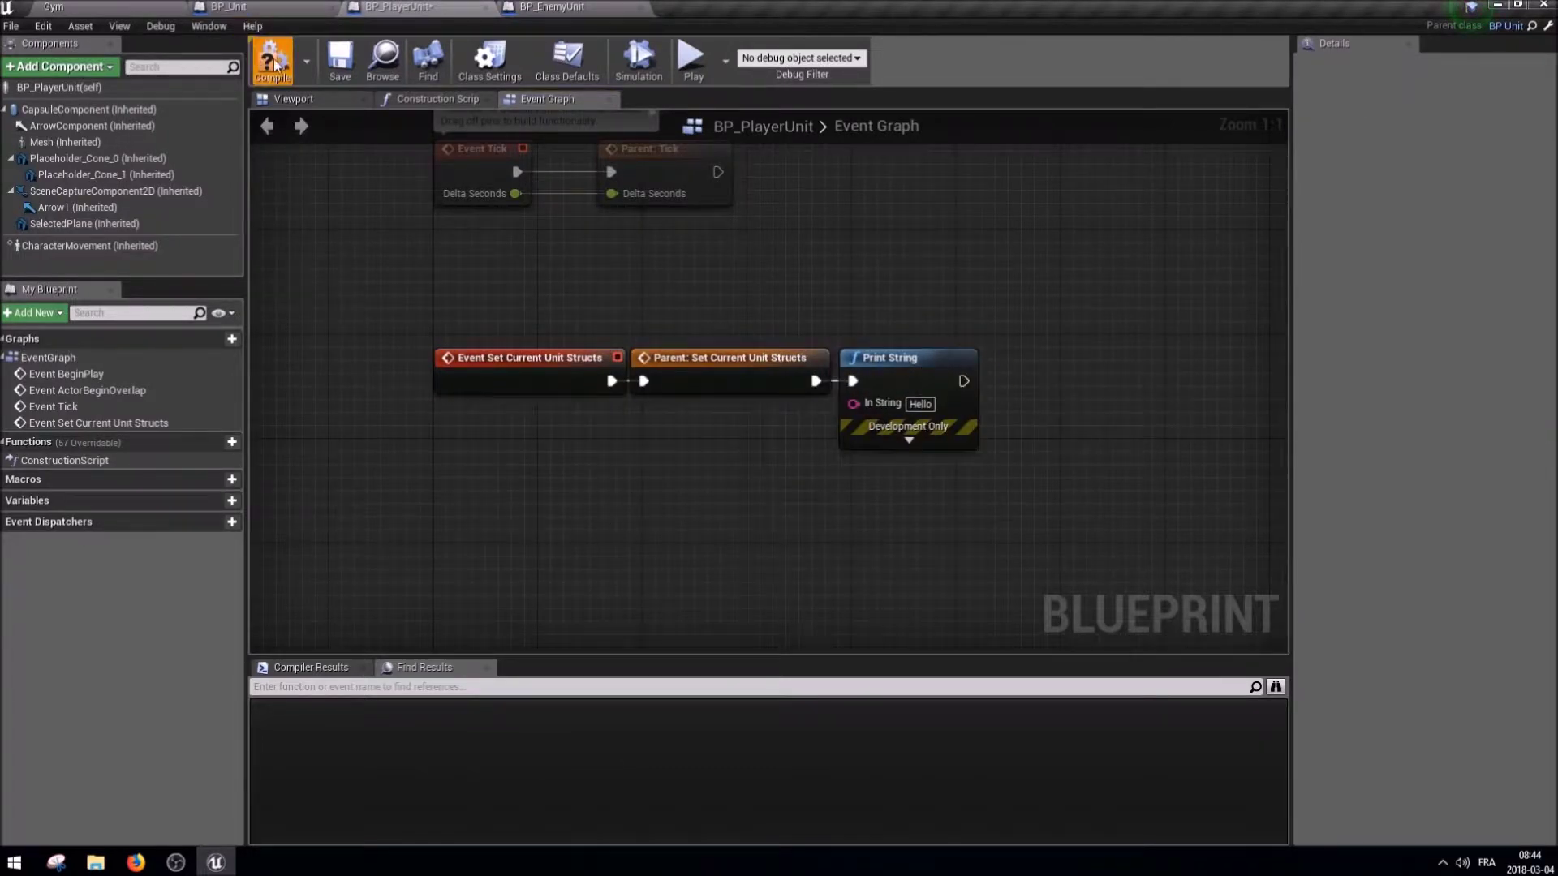
pyautogui.click(343, 60)
pyautogui.moveTo(1032, 417); pyautogui.dragTo(1029, 425, button='right')
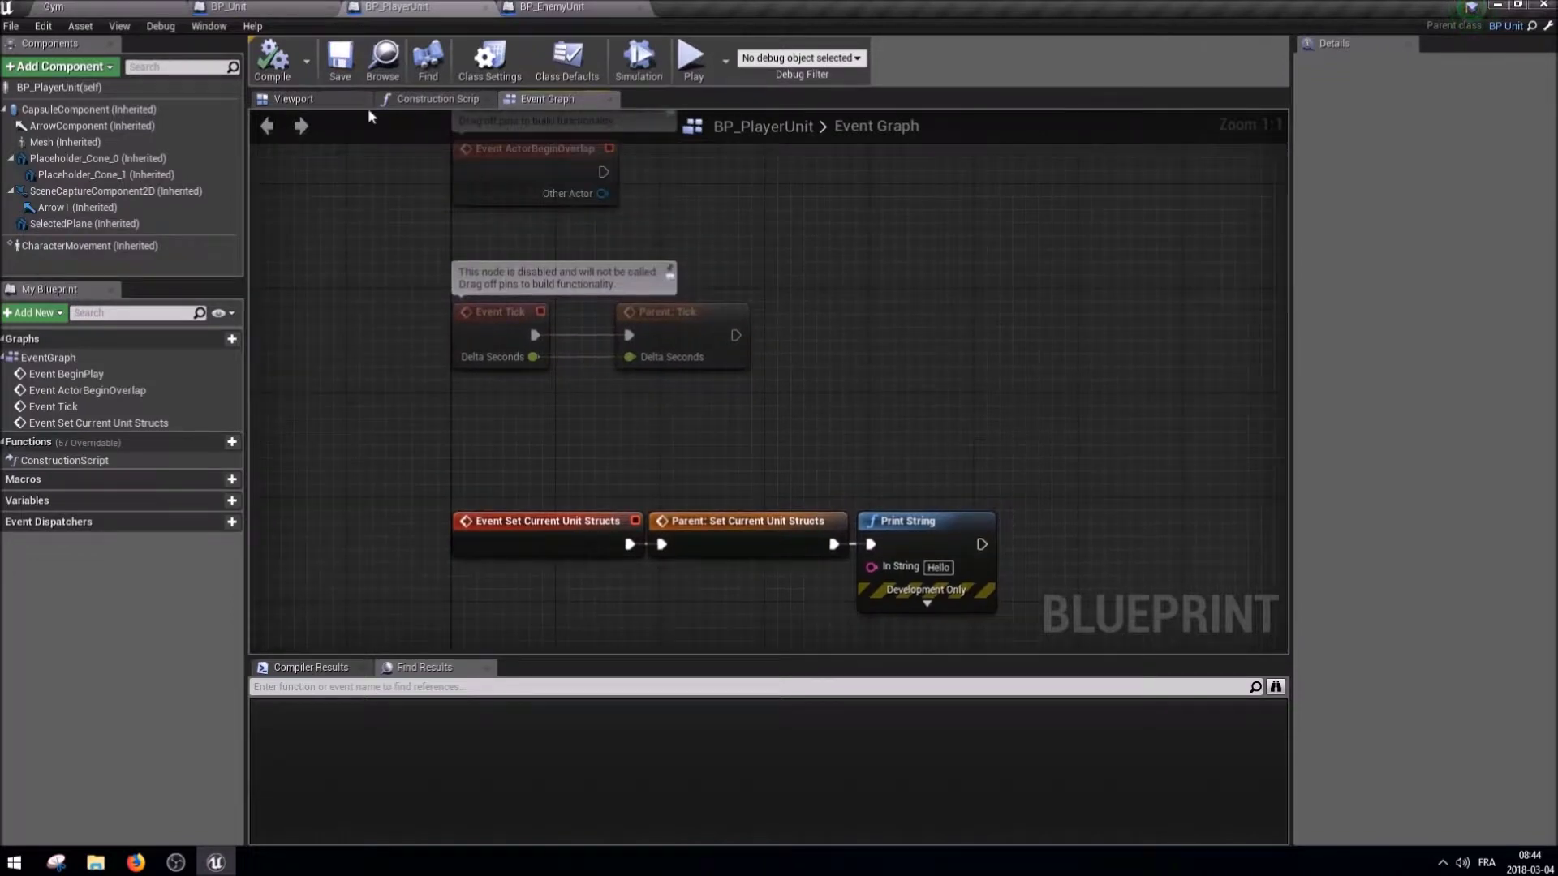
pyautogui.click(134, 7)
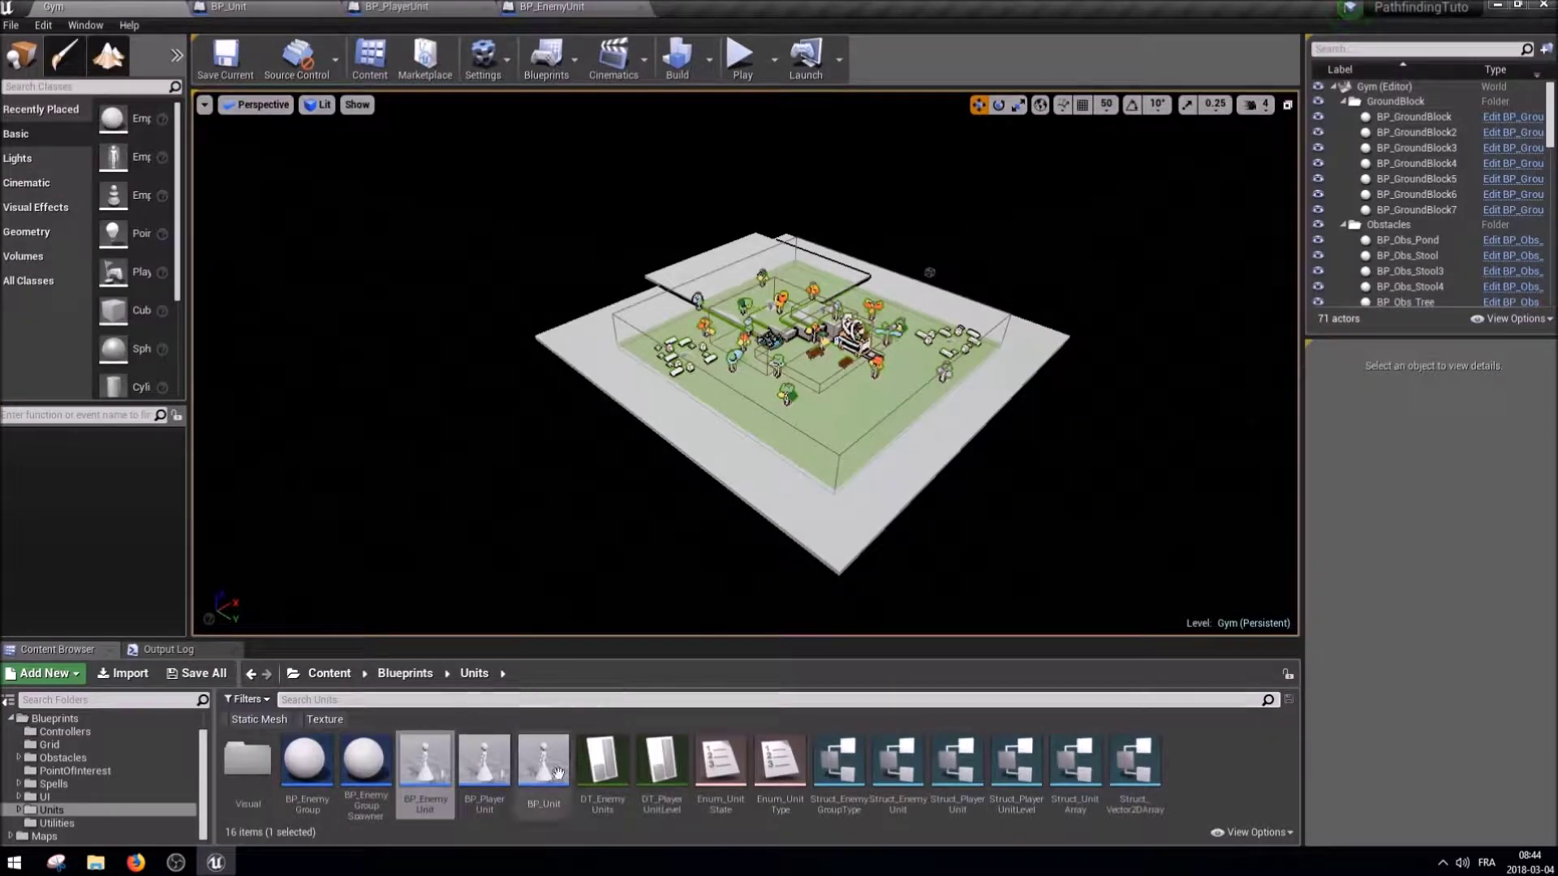
# Drop BP_PlayerUnit into the Gym viewport, play-test it, then delete Print String and recompile.
pyautogui.moveTo(496, 796); pyautogui.dragTo(783, 430)
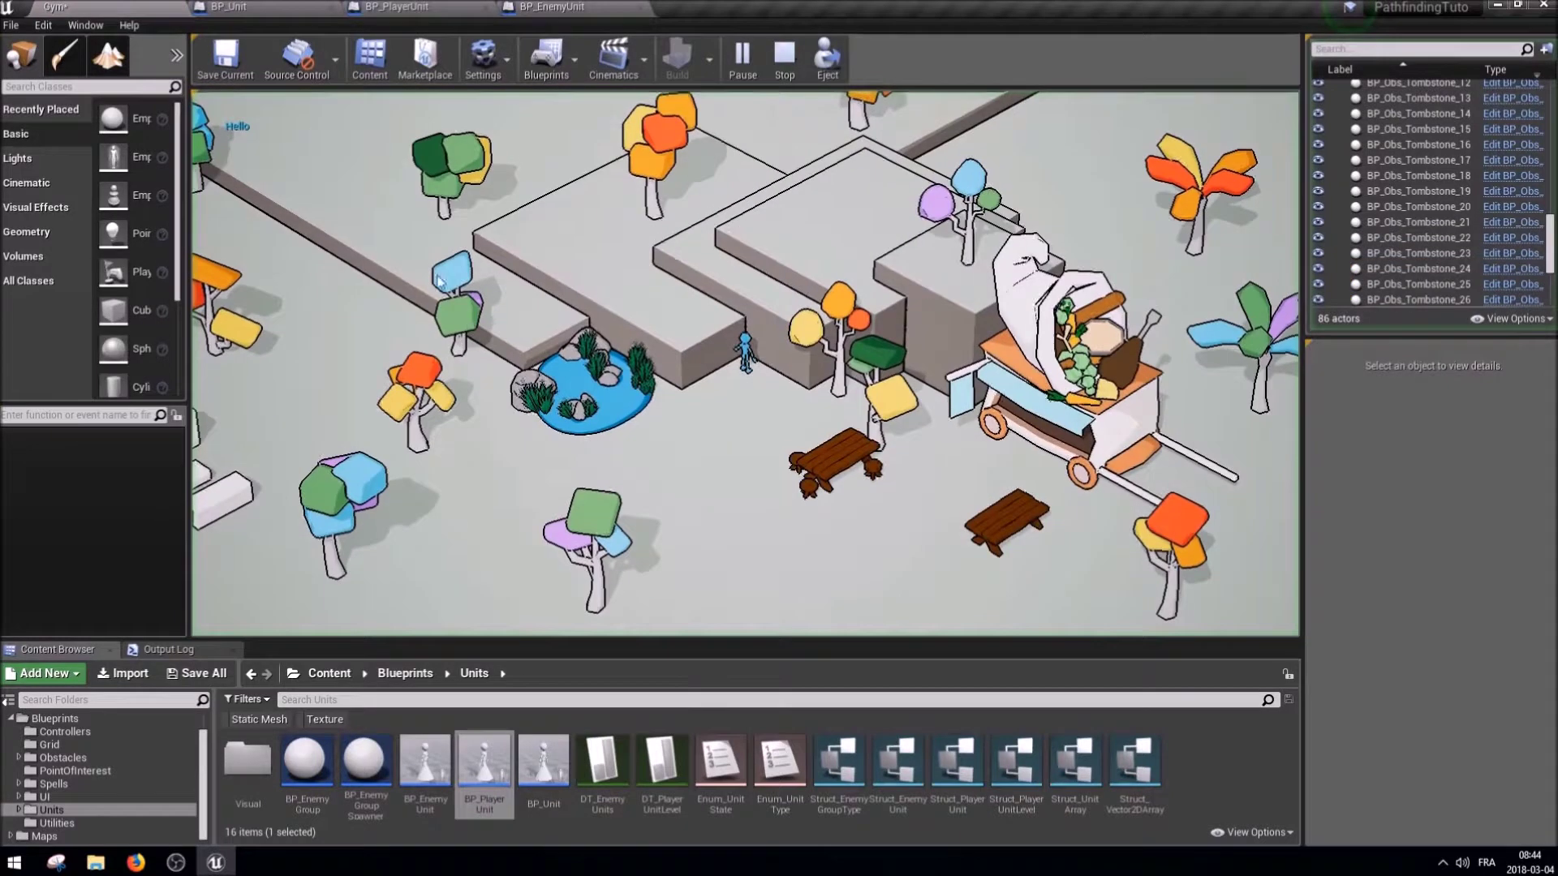
pyautogui.press('Escape')
pyautogui.click(396, 6)
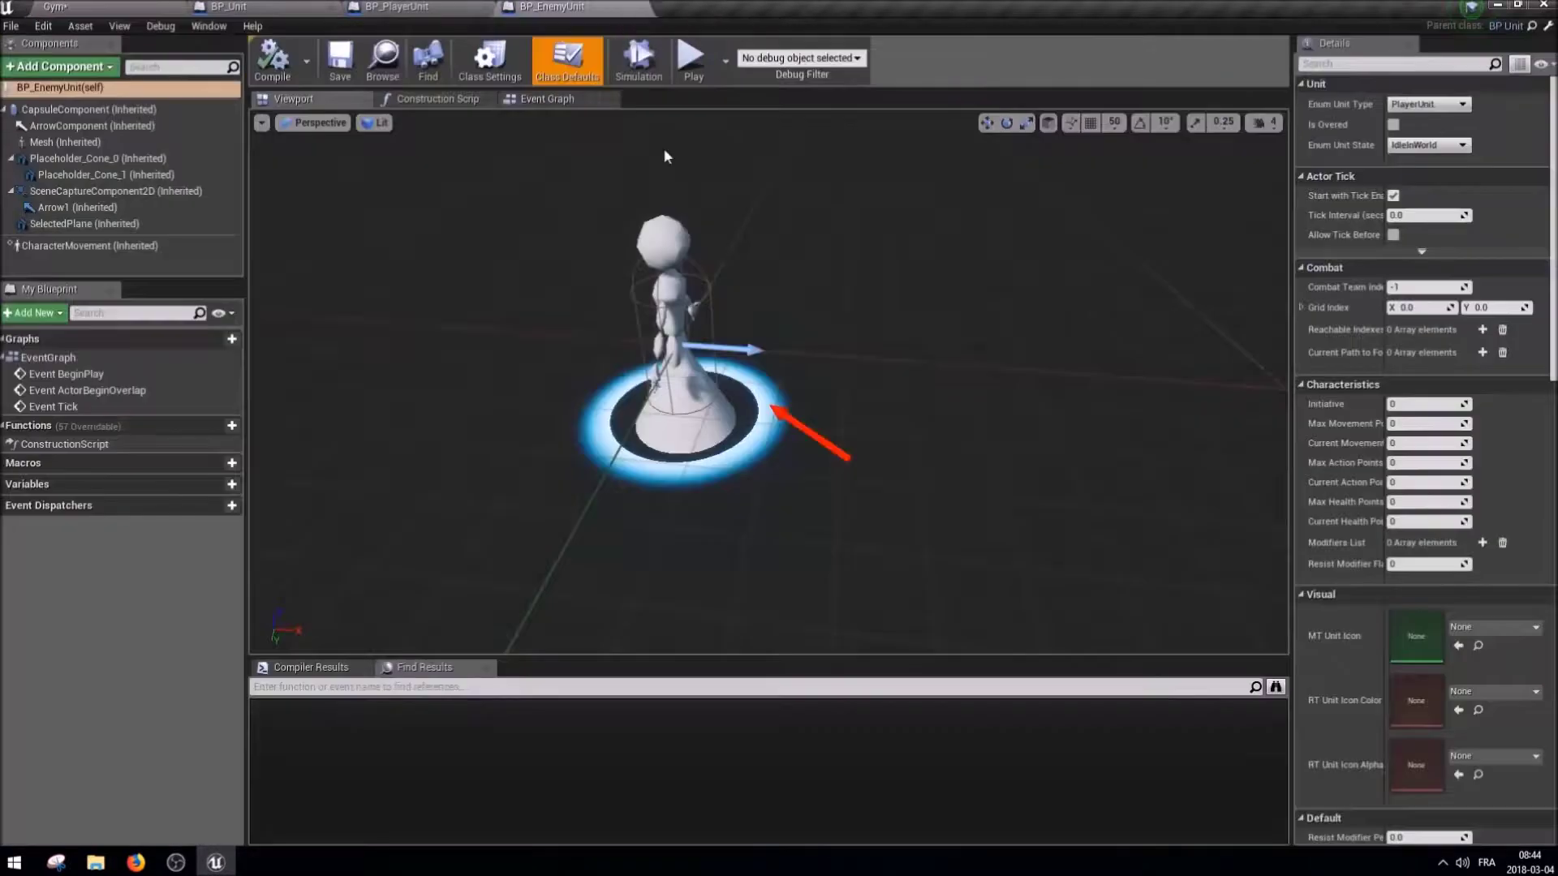
pyautogui.press('Delete')
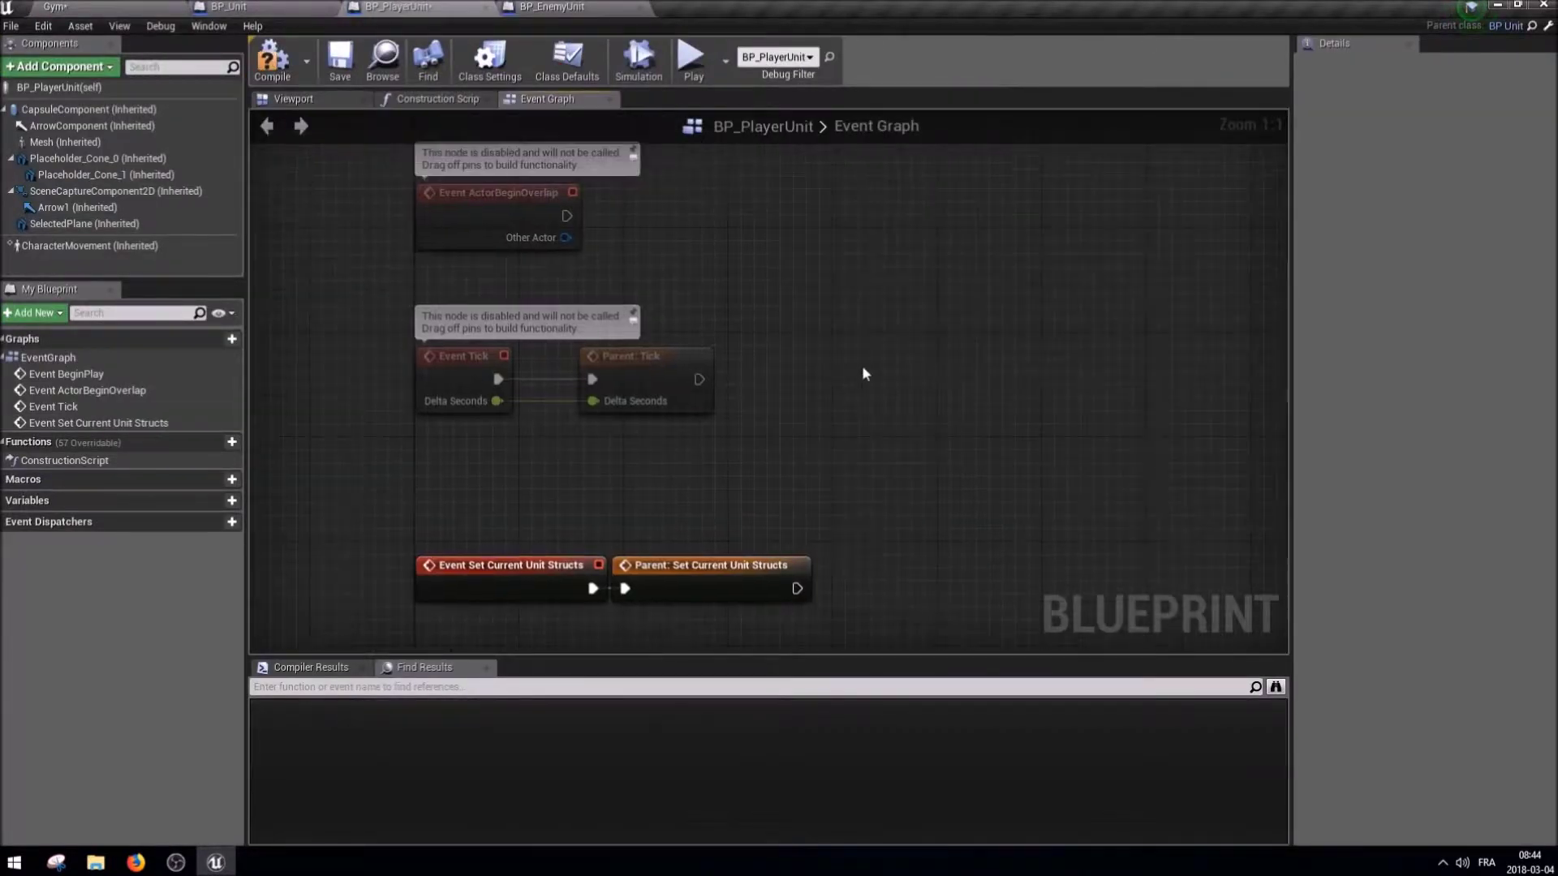
pyautogui.scroll(-1, 552, 345)
pyautogui.click(267, 61)
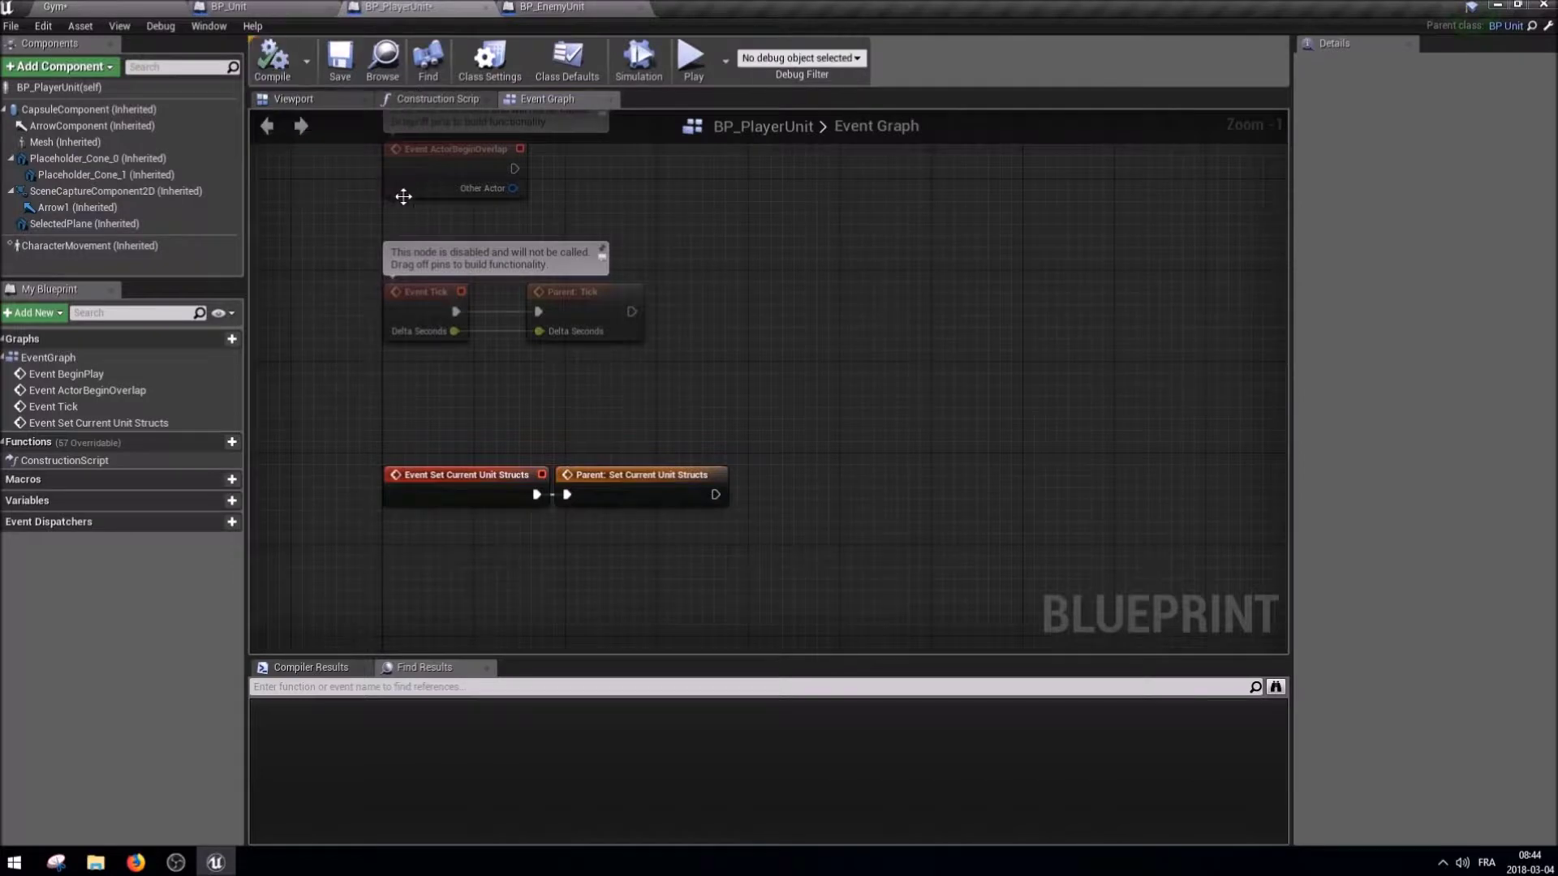
pyautogui.click(579, 9)
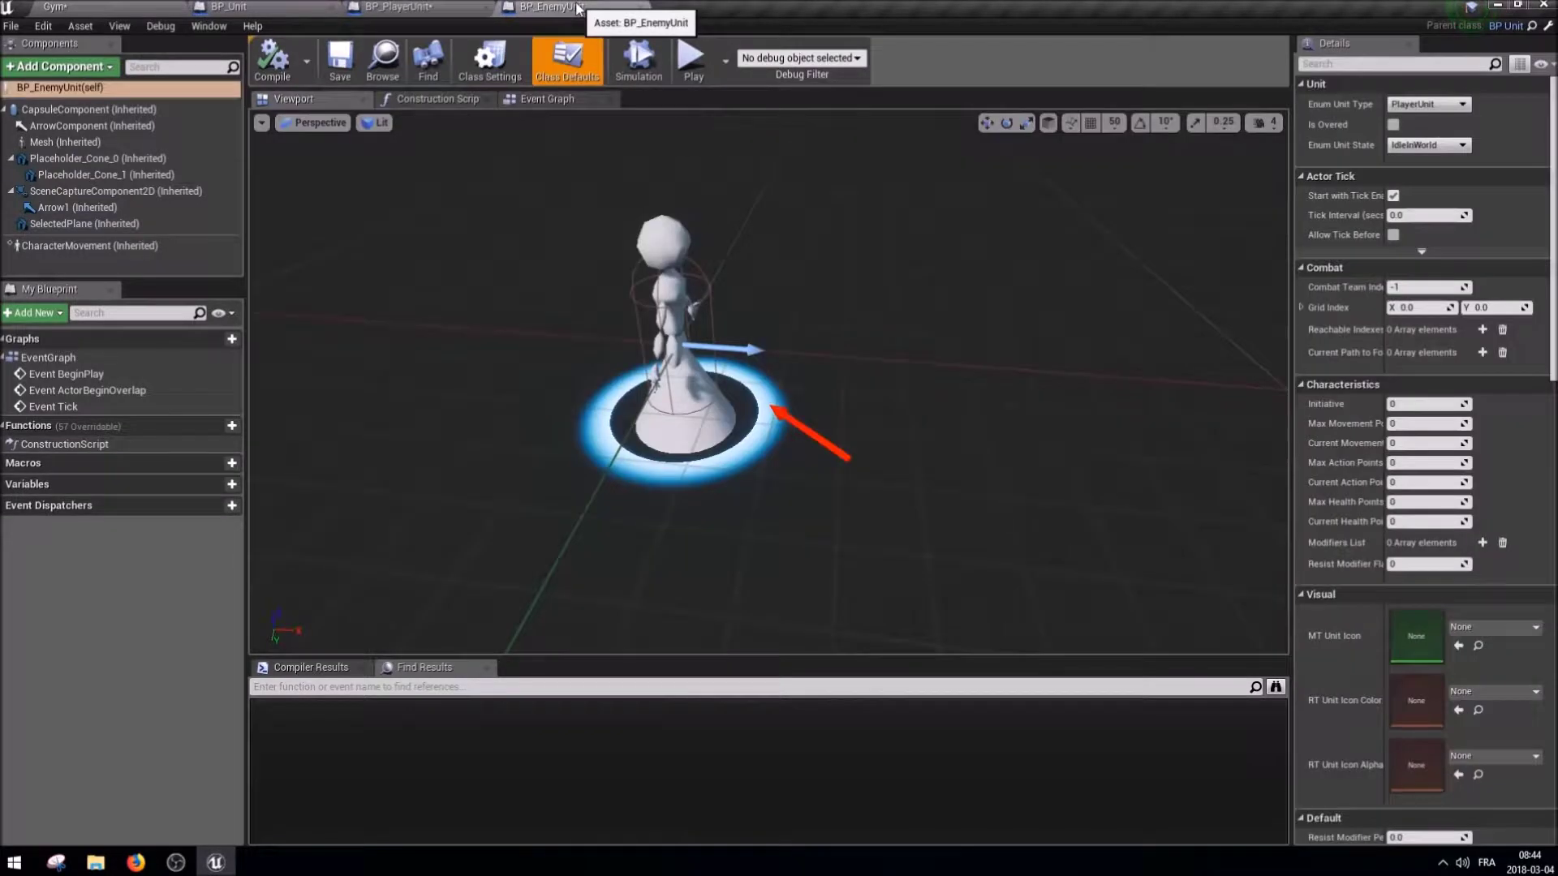
pyautogui.click(239, 7)
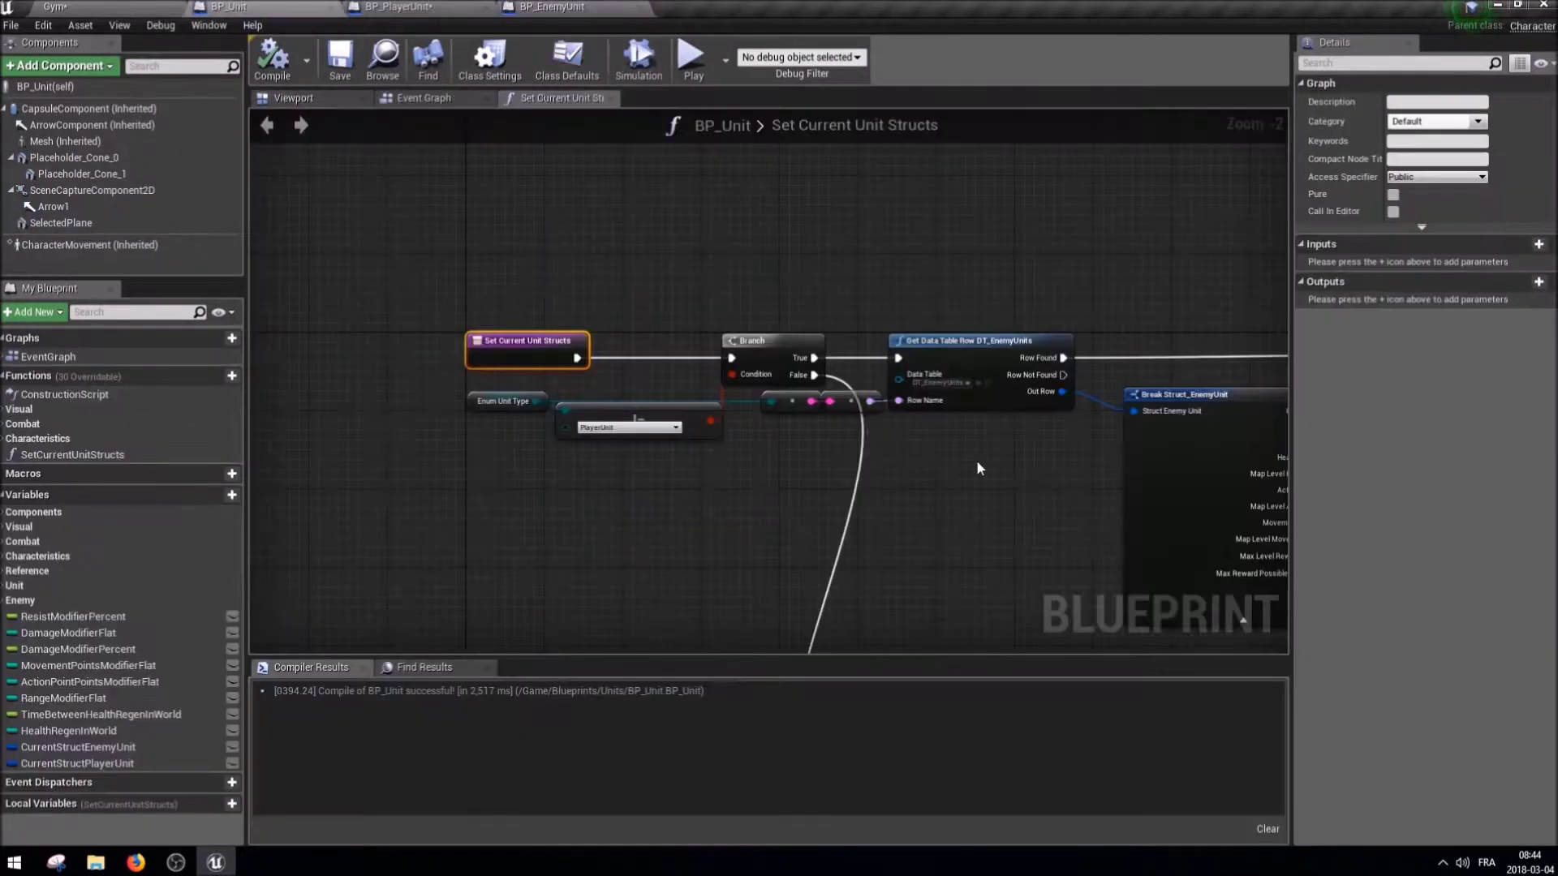
# Box-select the player-unit loading nodes in BP_Unit's Set Current Unit Structs.
pyautogui.click(423, 316)
pyautogui.click(527, 332)
pyautogui.moveTo(1123, 618)
pyautogui.mouseDown(button='right')
pyautogui.moveTo(941, 498)
pyautogui.moveTo(926, 352)
pyautogui.mouseUp(button='right')
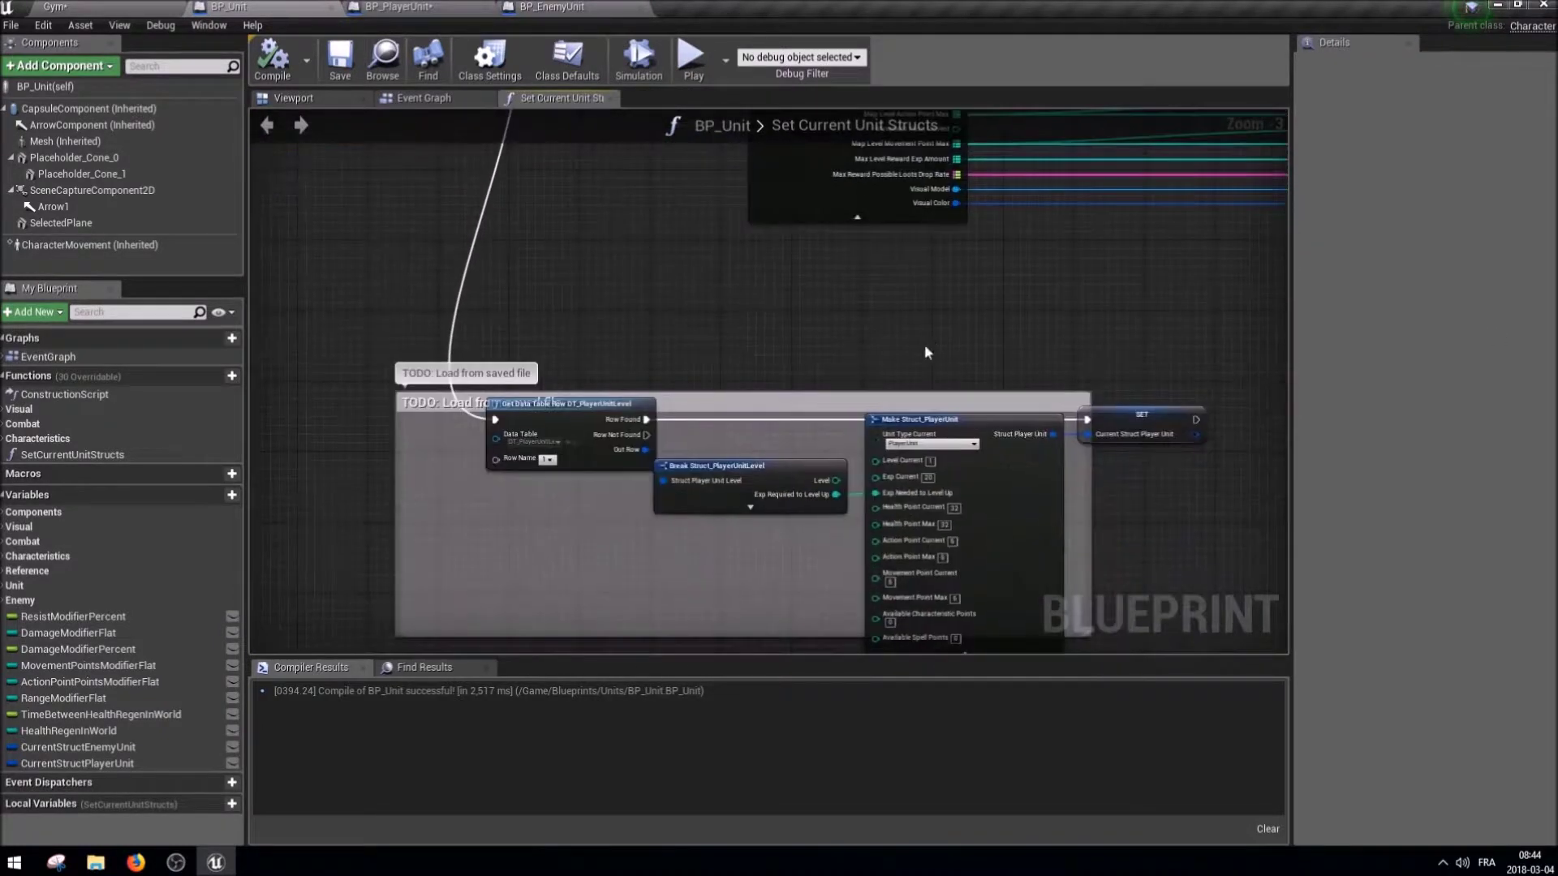
pyautogui.moveTo(627, 564); pyautogui.dragTo(1162, 438)
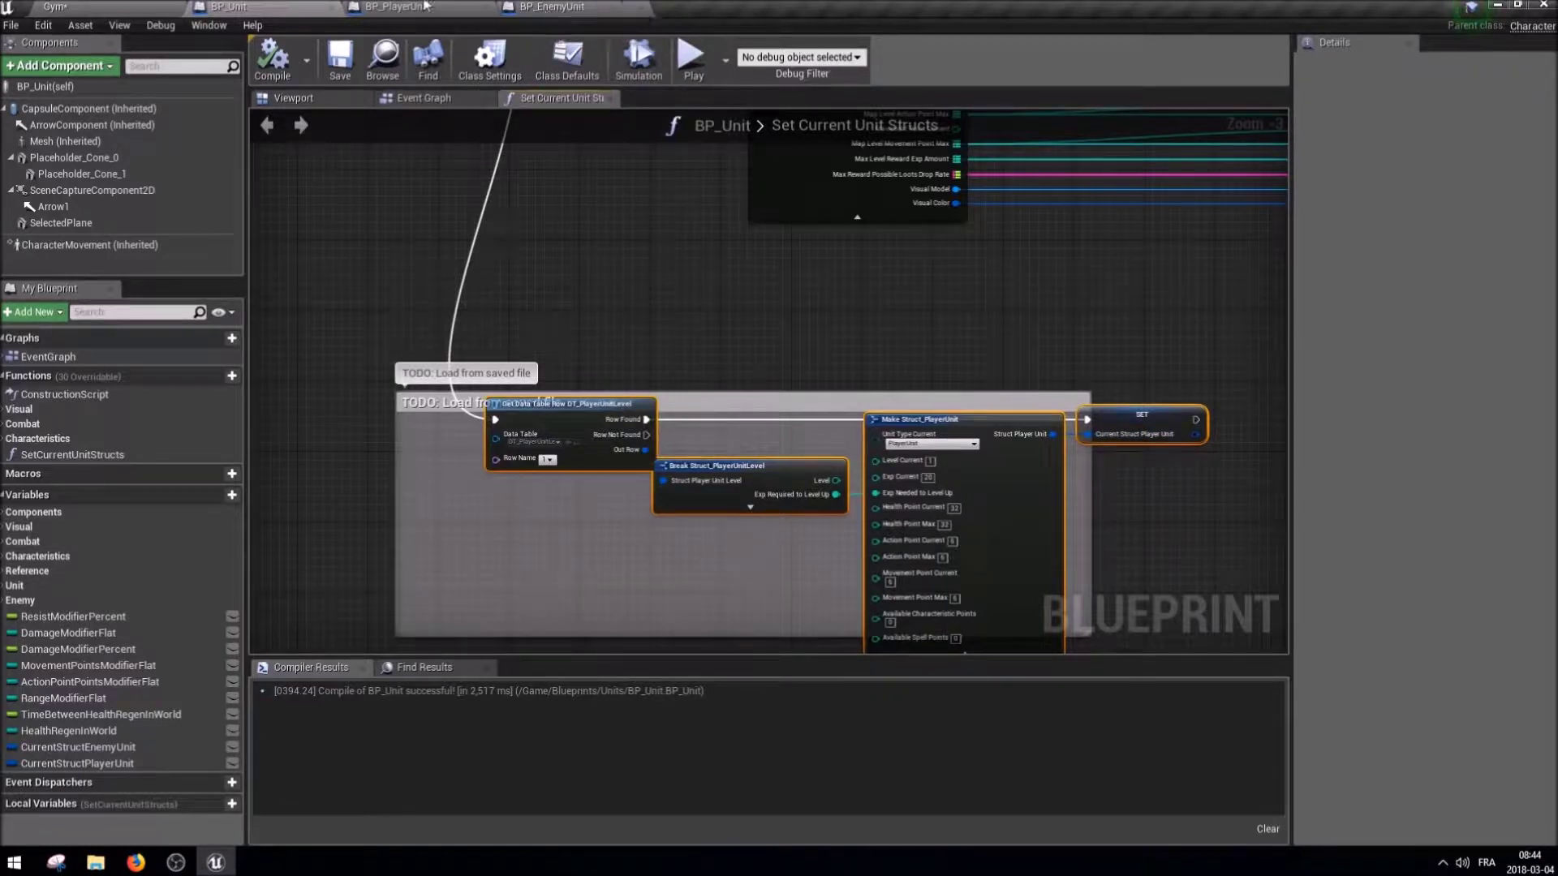
# Paste the loading nodes into BP_PlayerUnit and wire the Parent call into Get Data Table Row.
pyautogui.click(476, 10)
pyautogui.hotkey('ctrl', 'v')
pyautogui.moveTo(730, 347); pyautogui.dragTo(876, 416)
pyautogui.moveTo(691, 436)
pyautogui.mouseDown()
pyautogui.moveTo(747, 455)
pyautogui.moveTo(806, 435)
pyautogui.mouseUp()
pyautogui.moveTo(941, 471); pyautogui.dragTo(697, 474, button='right')
pyautogui.scroll(-2, 698, 474)
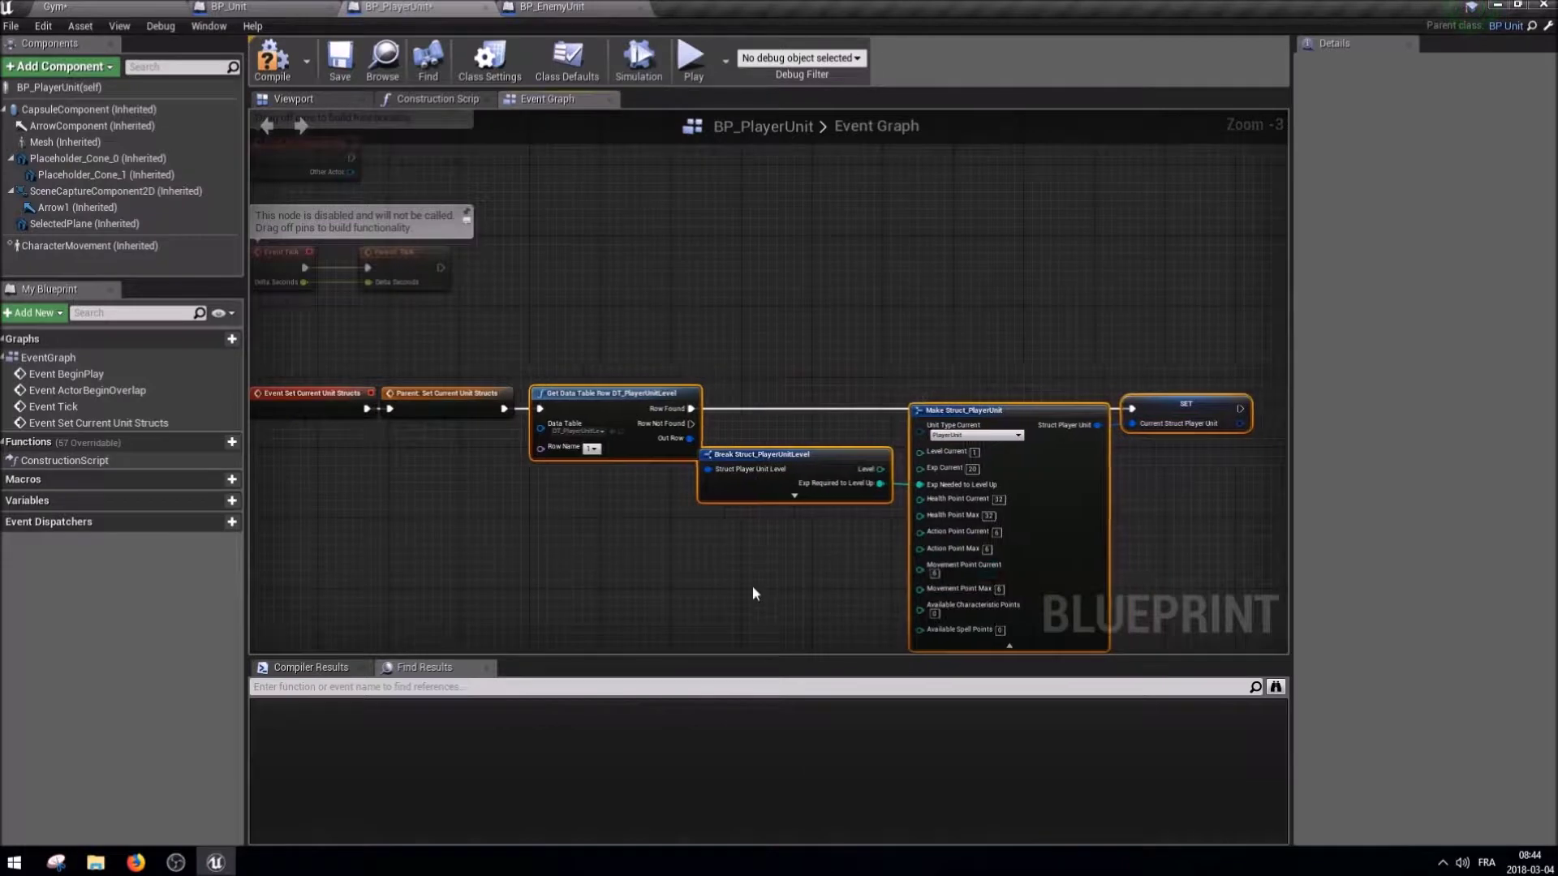
pyautogui.click(545, 471)
pyautogui.scroll(1, 545, 471)
pyautogui.moveTo(626, 459); pyautogui.dragTo(609, 532, button='right')
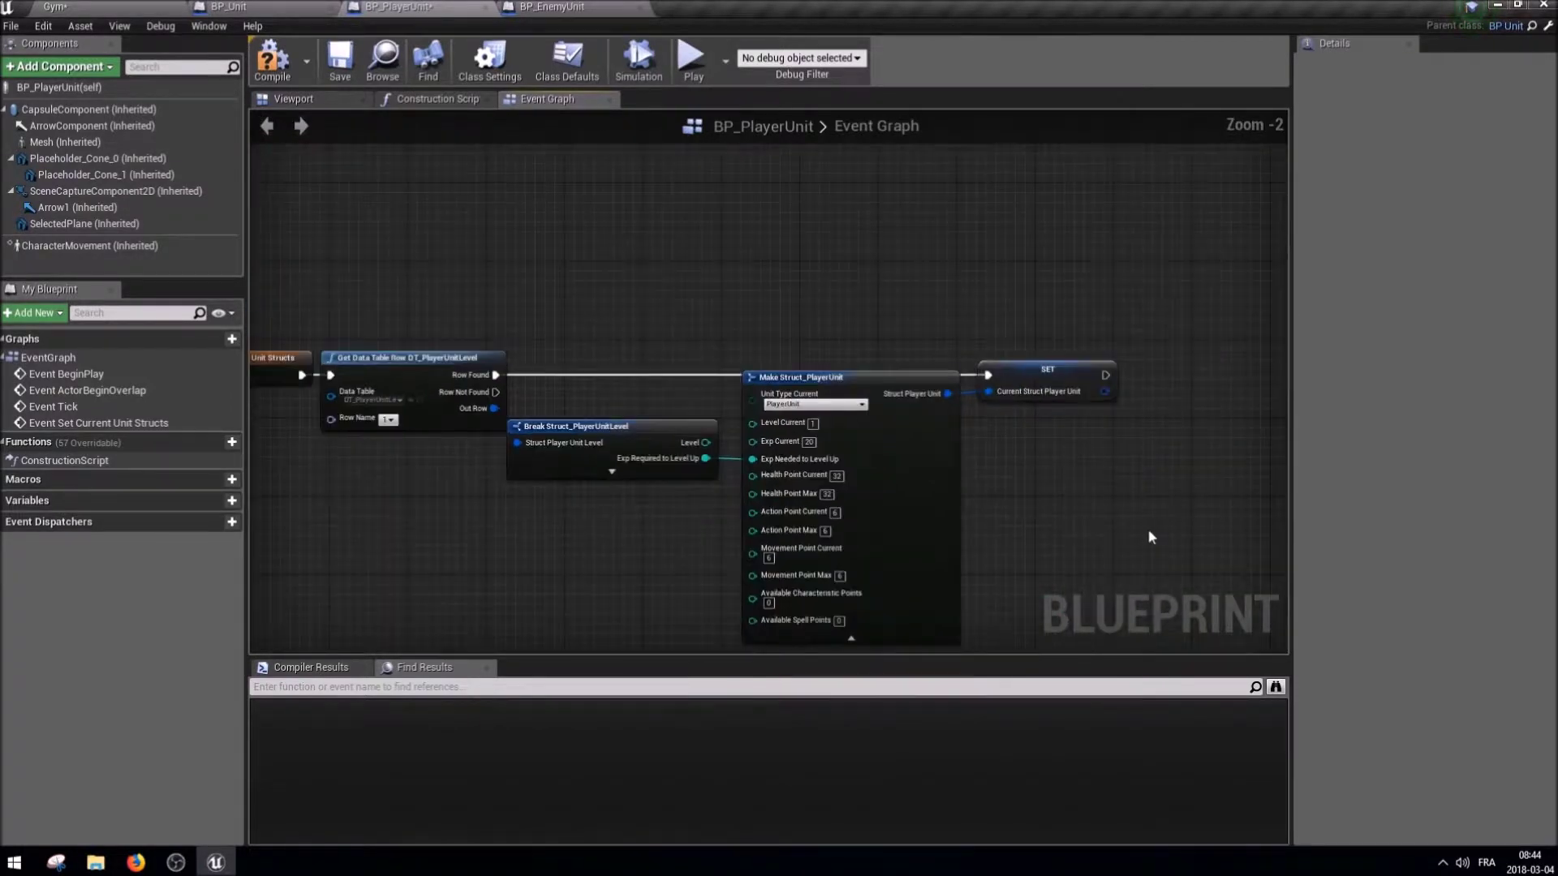
pyautogui.moveTo(317, 511); pyautogui.dragTo(725, 531, button='right')
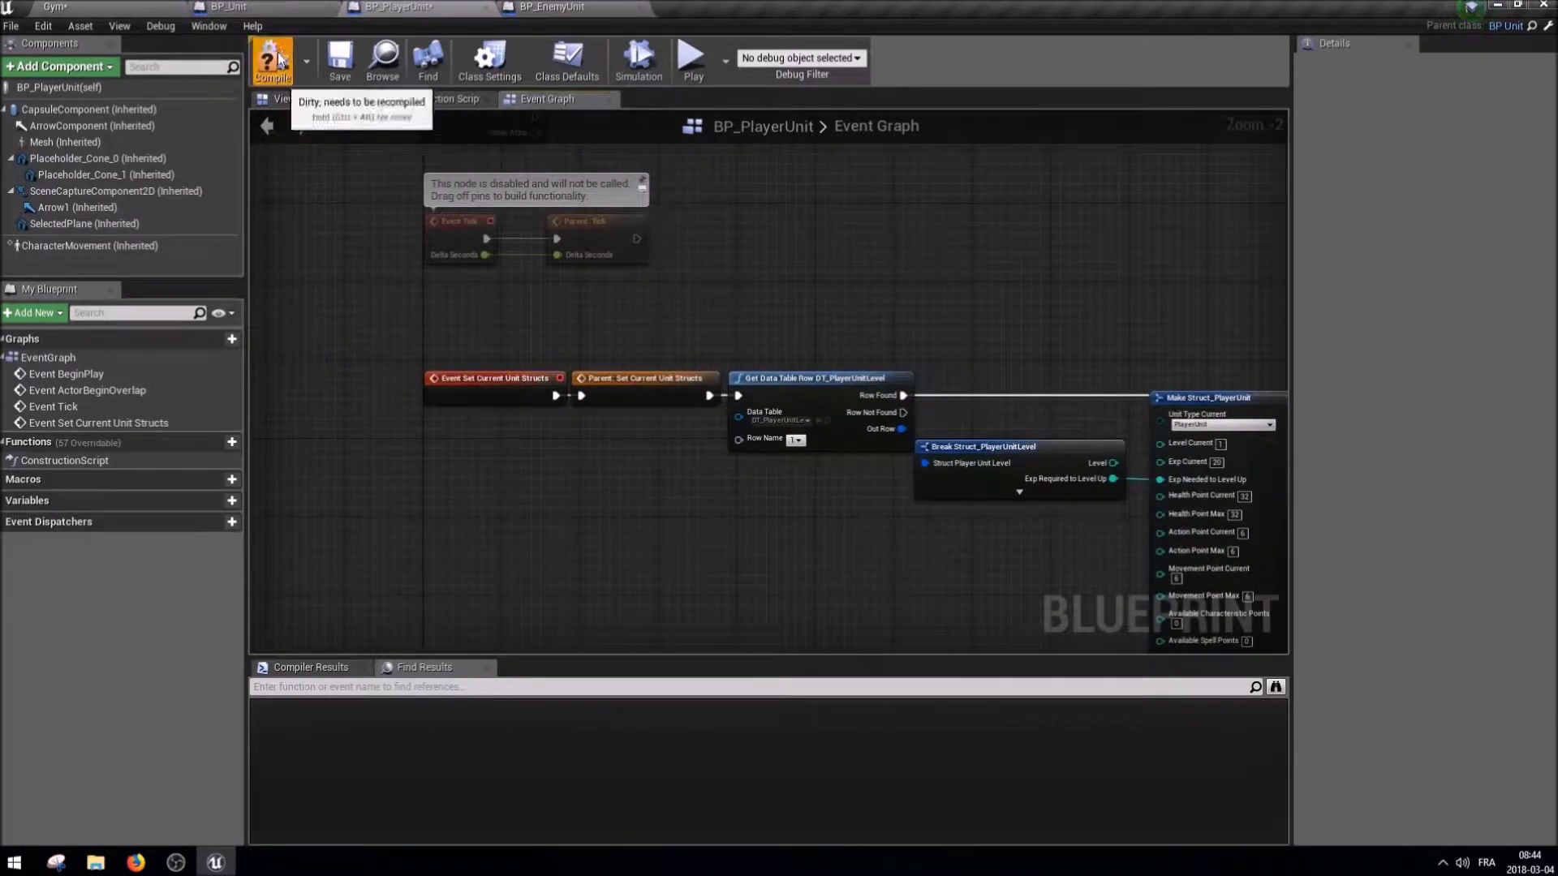
# Copy the 'TODO: Load from saved file' comment around the pasted nodes, then delete BP_Unit's originals.
pyautogui.click(267, 8)
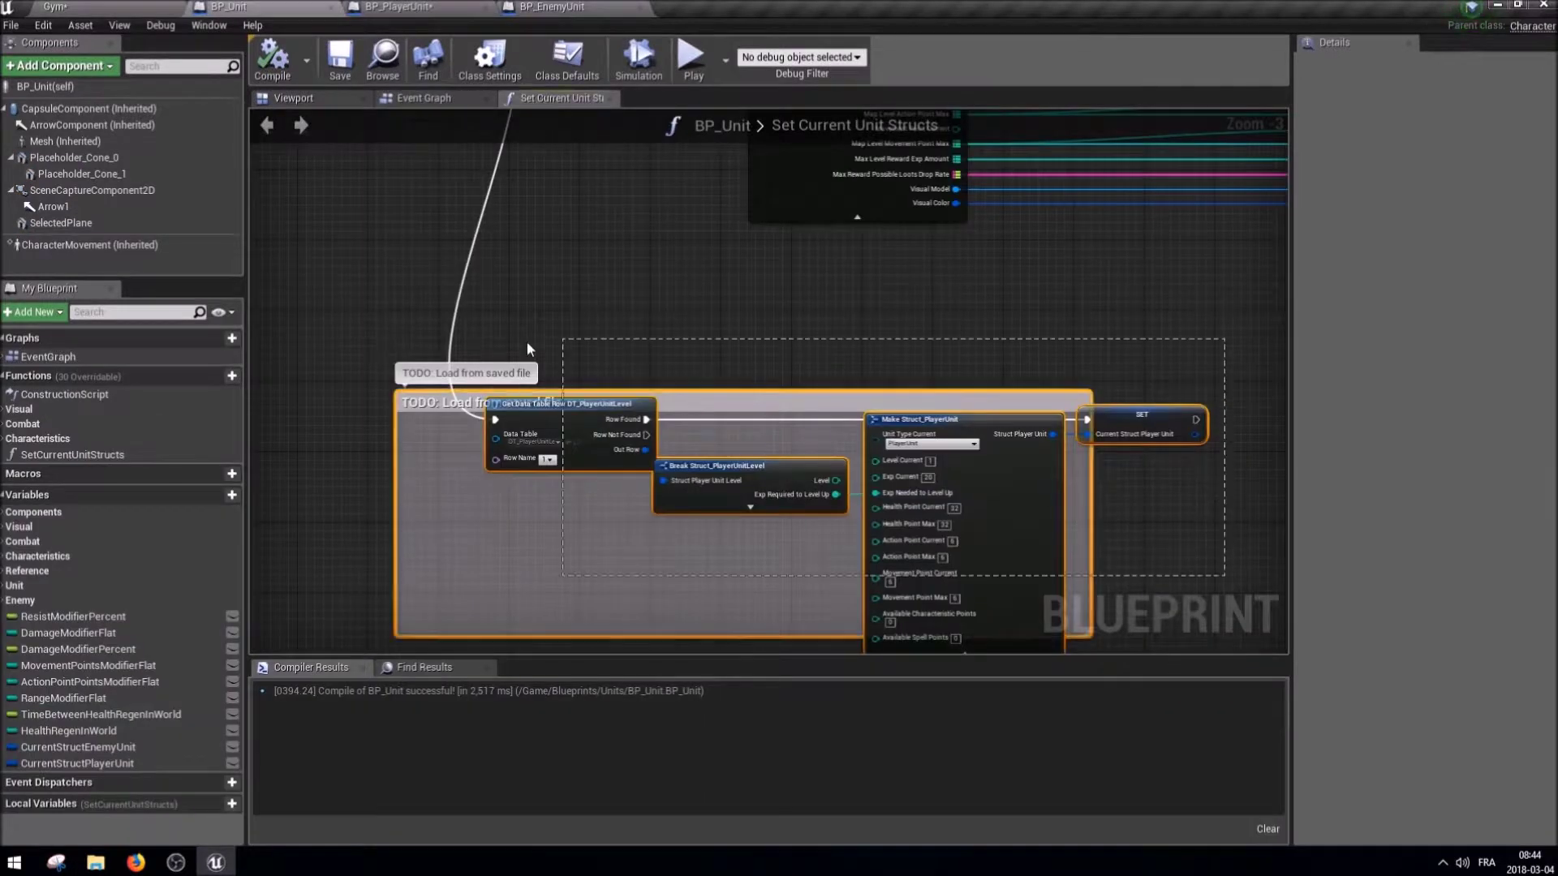
pyautogui.scroll(-2, 479, 429)
pyautogui.click(458, 375)
pyautogui.hotkey('ctrl', 'c')
pyautogui.click(397, 7)
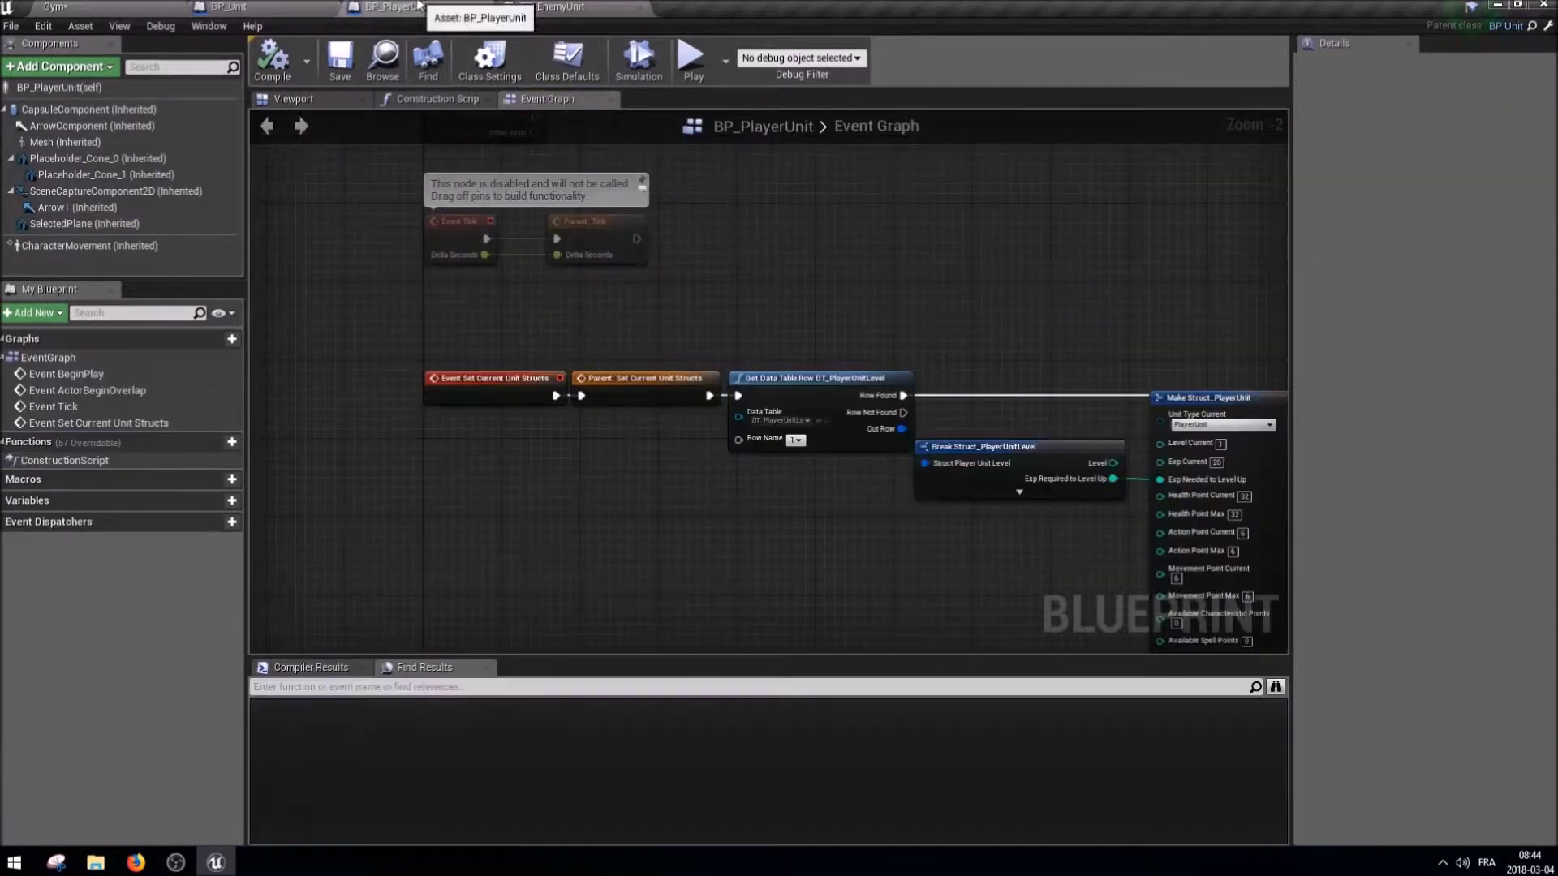
pyautogui.scroll(1, 951, 353)
pyautogui.hotkey('ctrl', 'v')
pyautogui.scroll(1, 1127, 386)
pyautogui.moveTo(1132, 394); pyautogui.dragTo(817, 306)
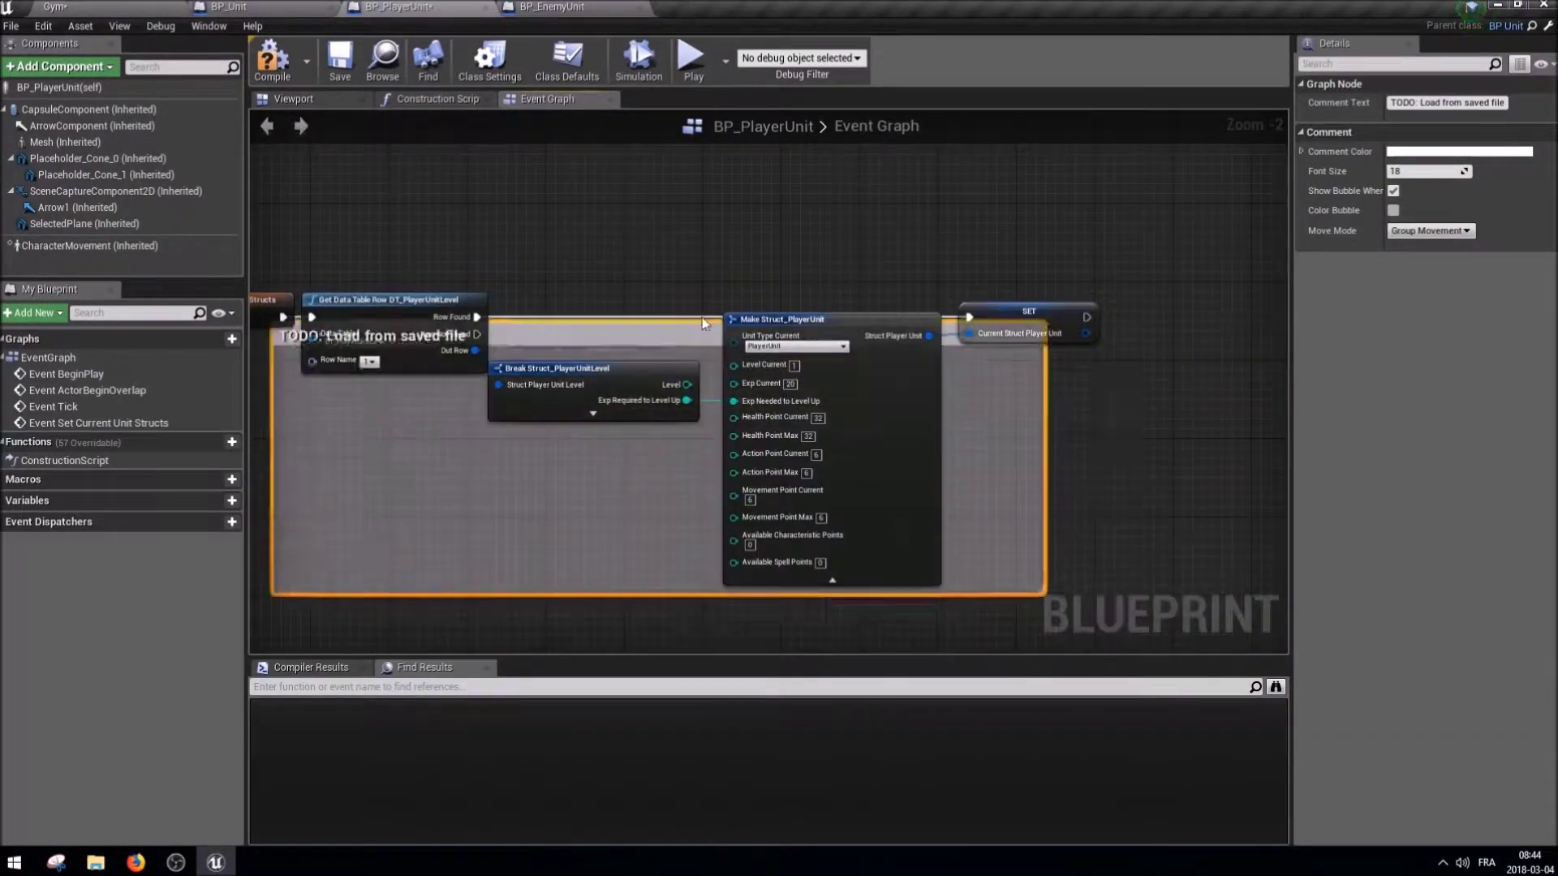
pyautogui.moveTo(1002, 364); pyautogui.dragTo(898, 357, button='right')
pyautogui.scroll(-2, 976, 306)
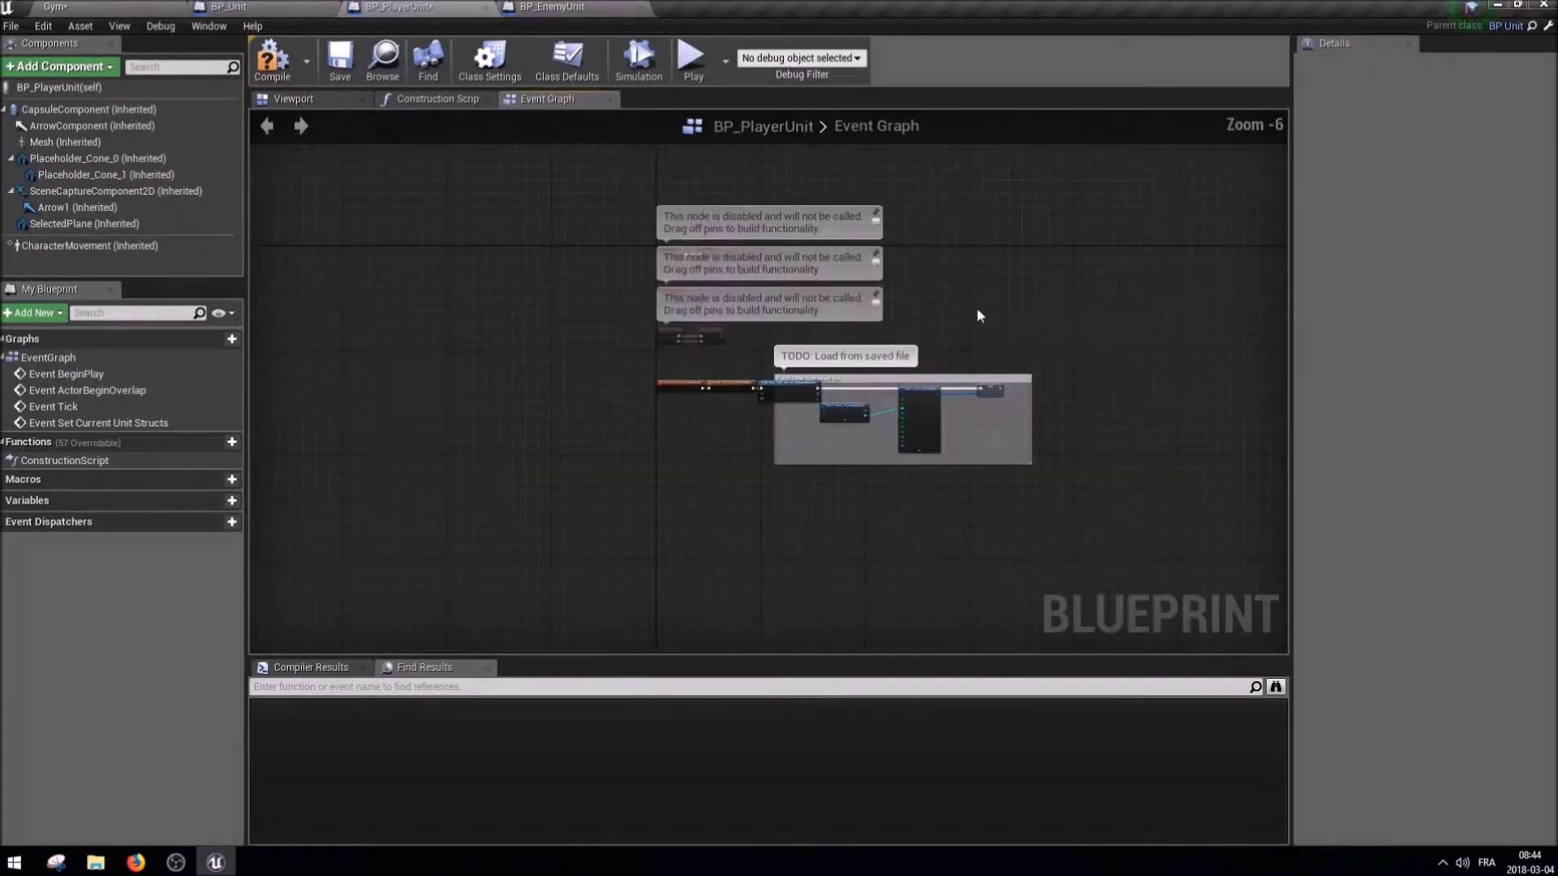
pyautogui.scroll(2, 600, 363)
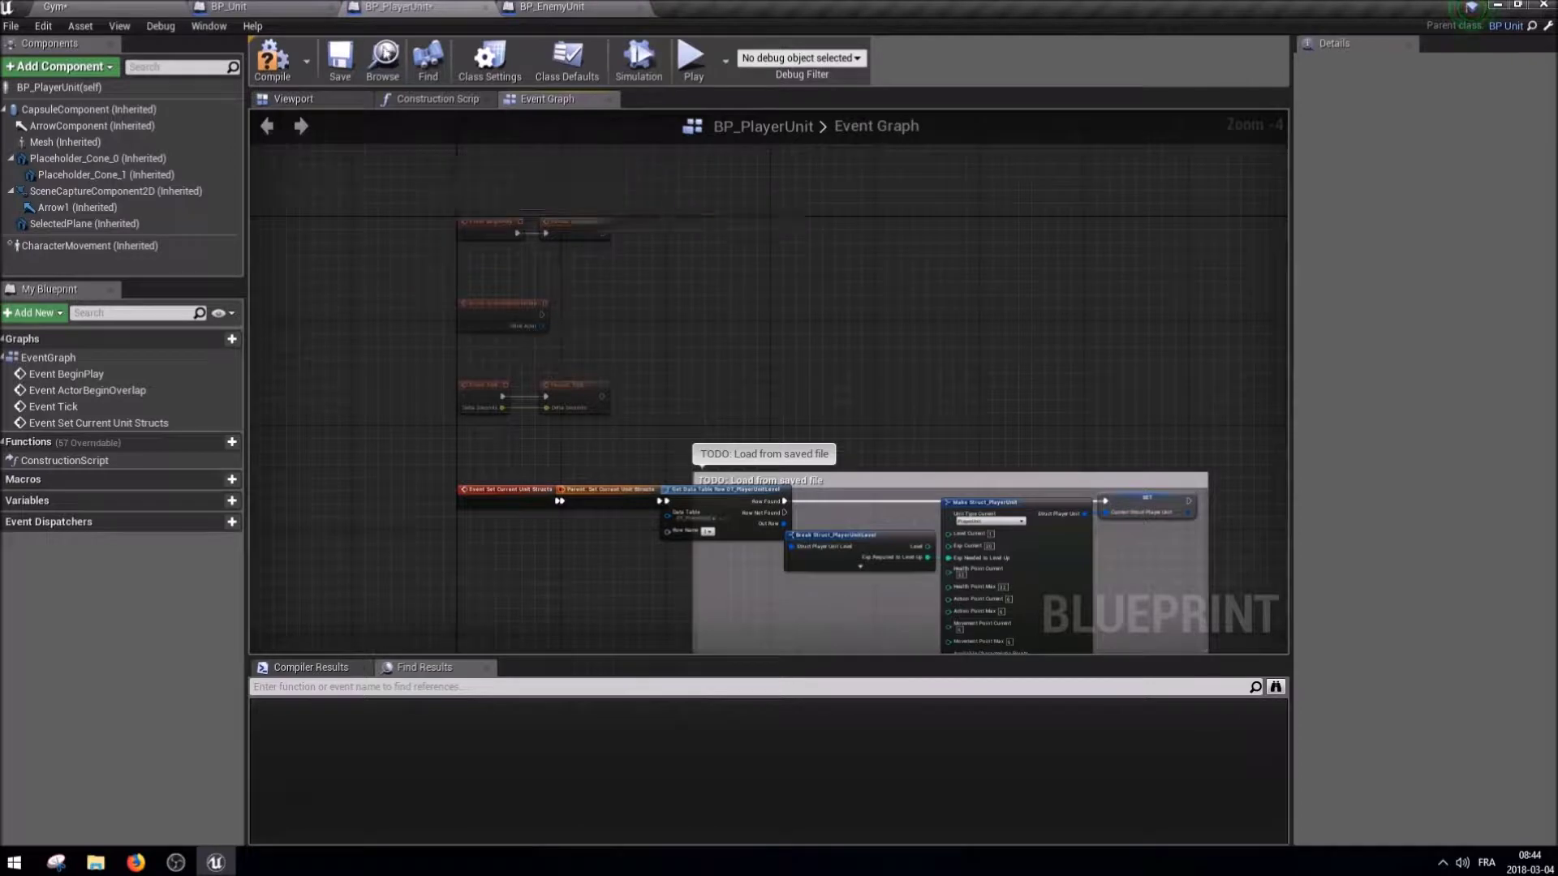
pyautogui.click(266, 6)
pyautogui.press('Delete')
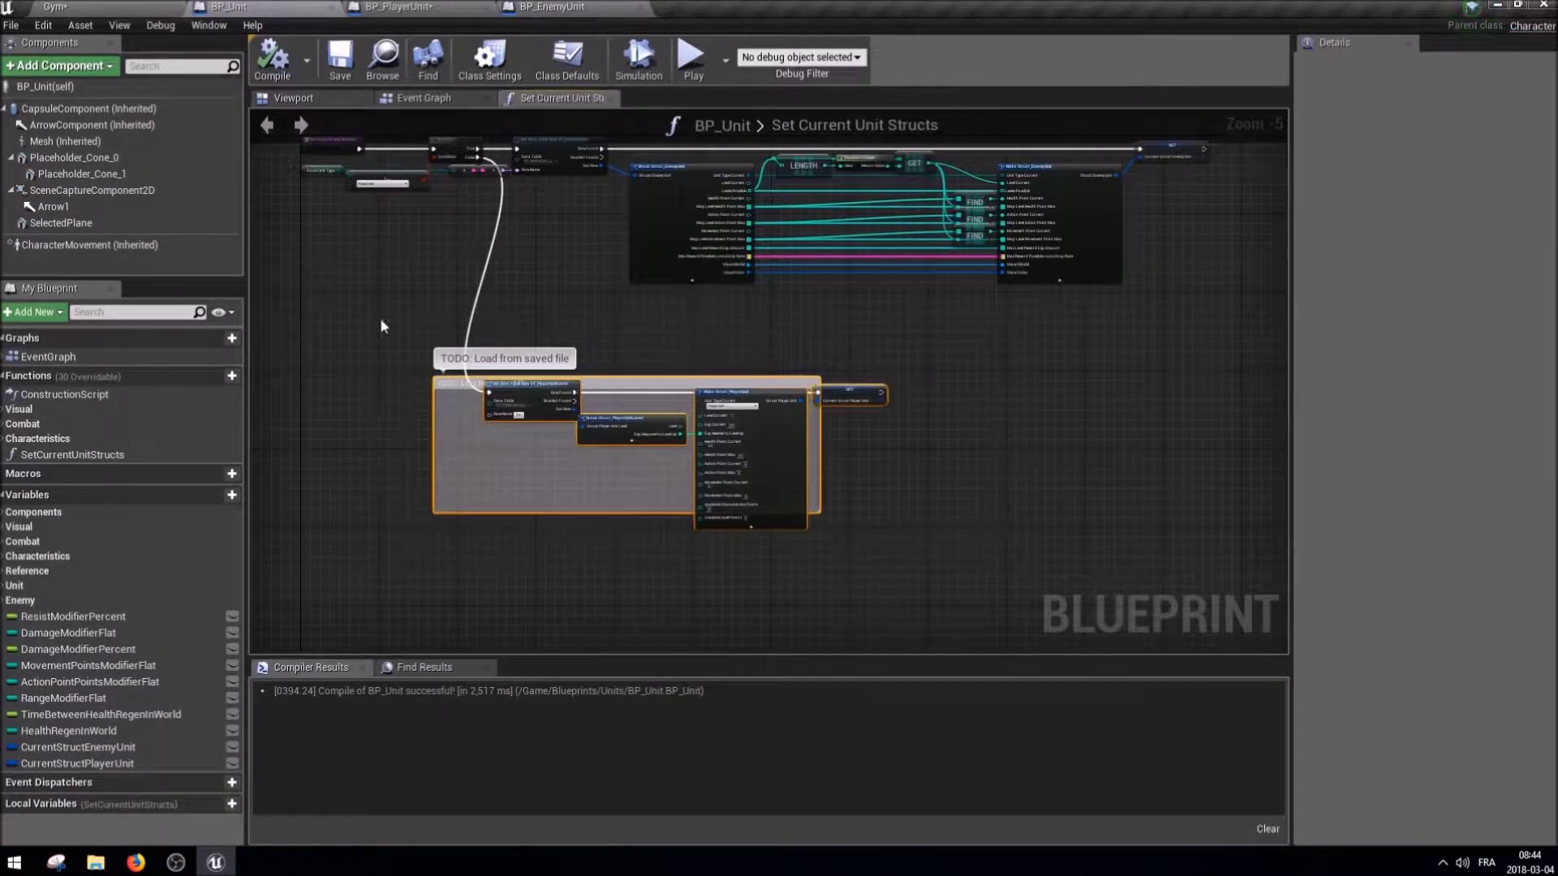
# Frame BP_Unit's function graph and box-select the enemy-unit loading nodes.
pyautogui.press('Home')
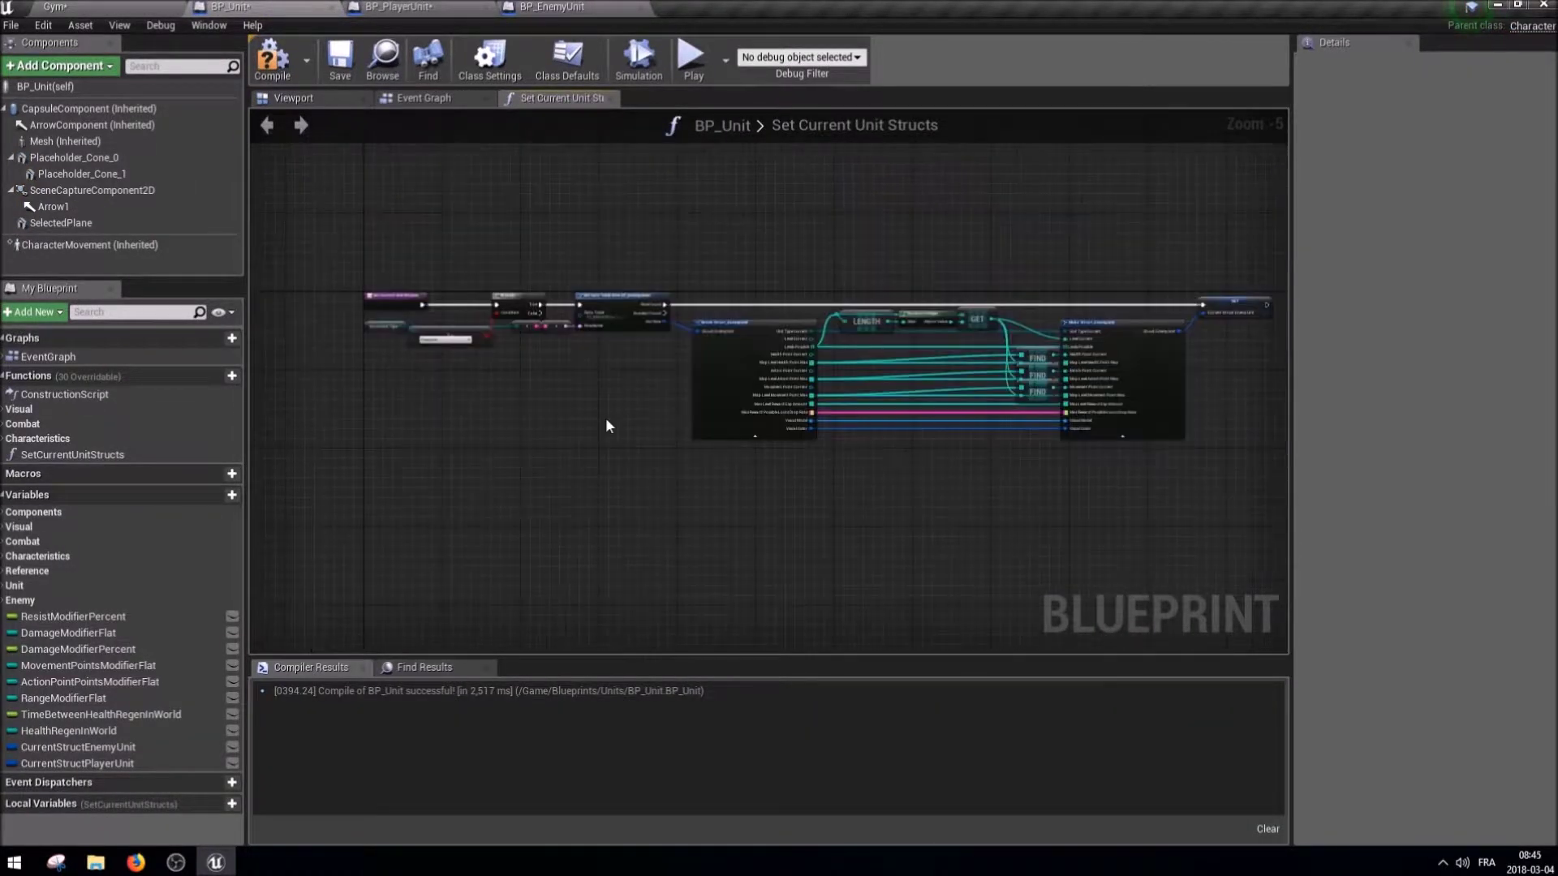
pyautogui.scroll(3, 568, 397)
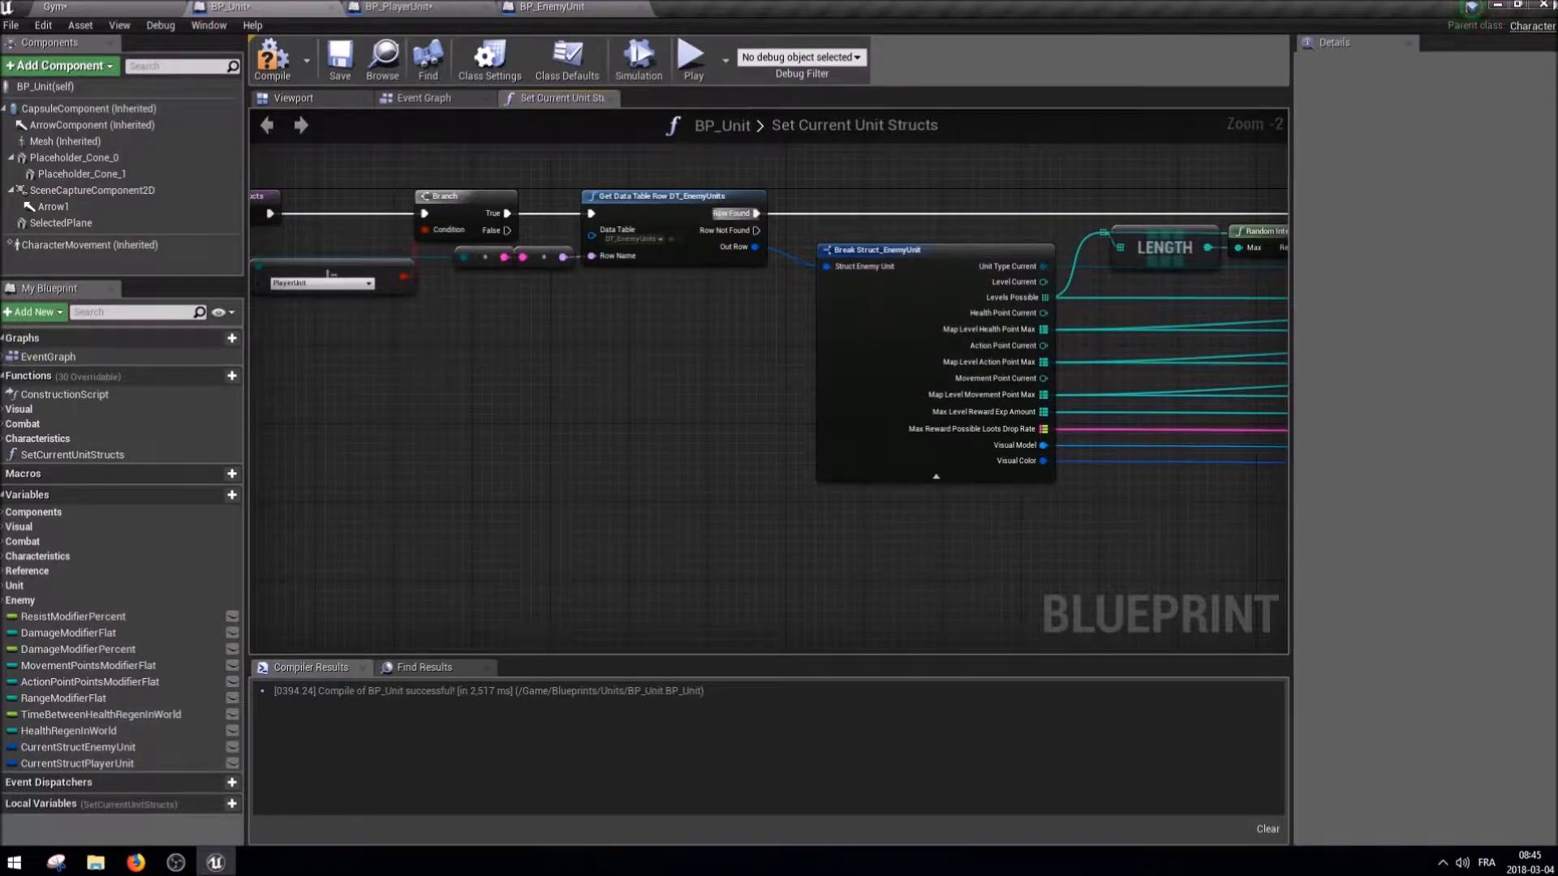
pyautogui.moveTo(643, 370)
pyautogui.mouseDown(button='right')
pyautogui.moveTo(917, 508)
pyautogui.moveTo(736, 496)
pyautogui.mouseUp(button='right')
pyautogui.moveTo(669, 435); pyautogui.dragTo(454, 422, button='right')
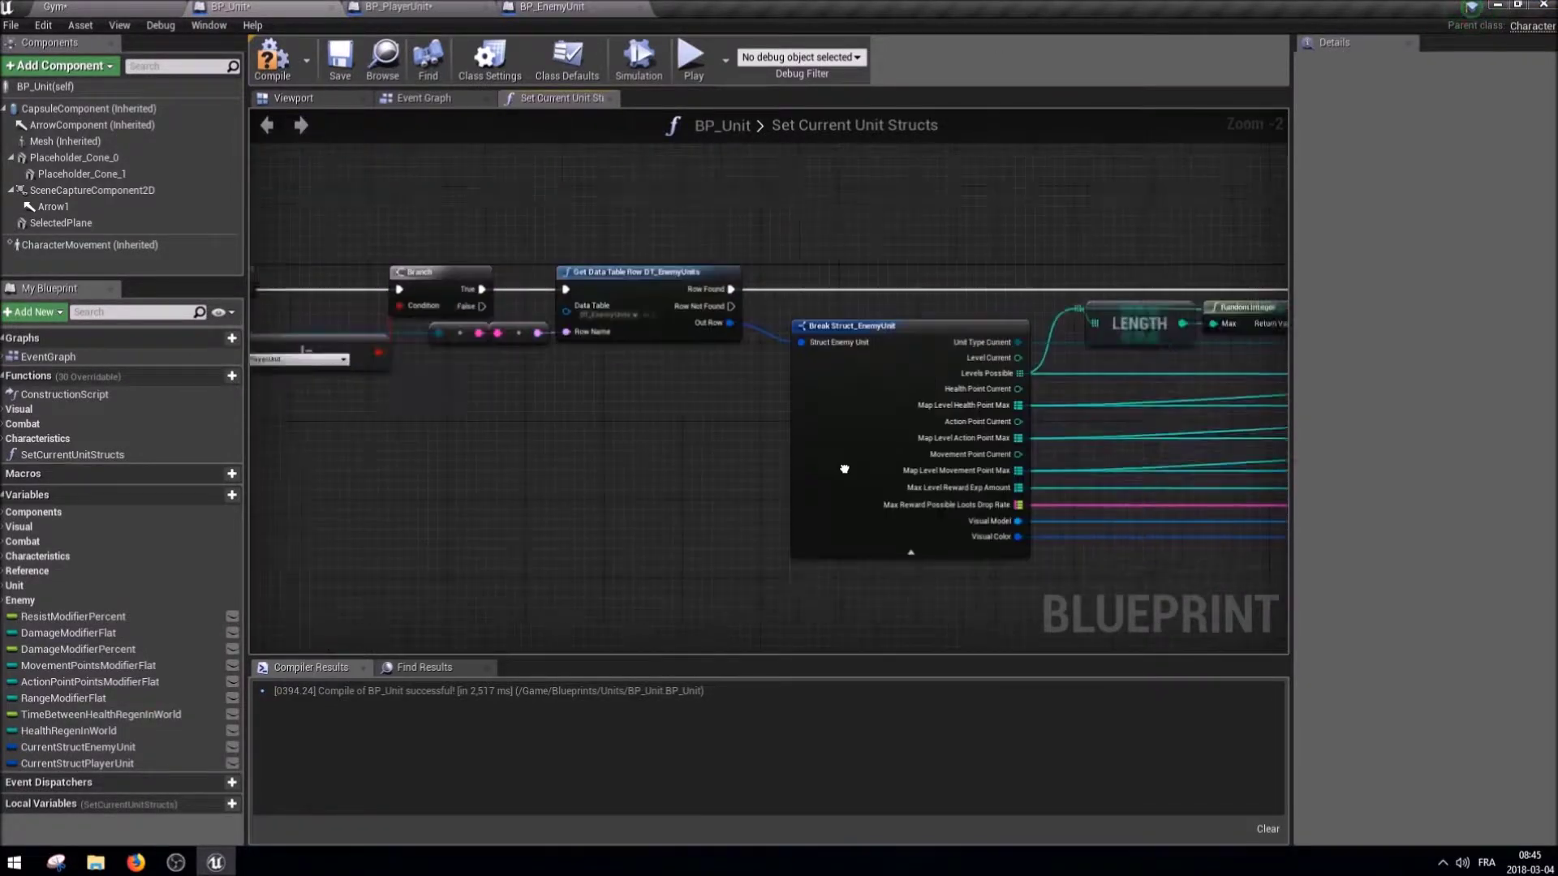
pyautogui.scroll(-2, 684, 435)
pyautogui.scroll(-1, 1116, 558)
pyautogui.moveTo(1116, 558); pyautogui.dragTo(422, 294)
pyautogui.scroll(3, 735, 510)
# Paste the enemy-unit loading nodes and Parent call into BP_EnemyUnit's Event Graph, removing the stray custom event.
pyautogui.click(553, 6)
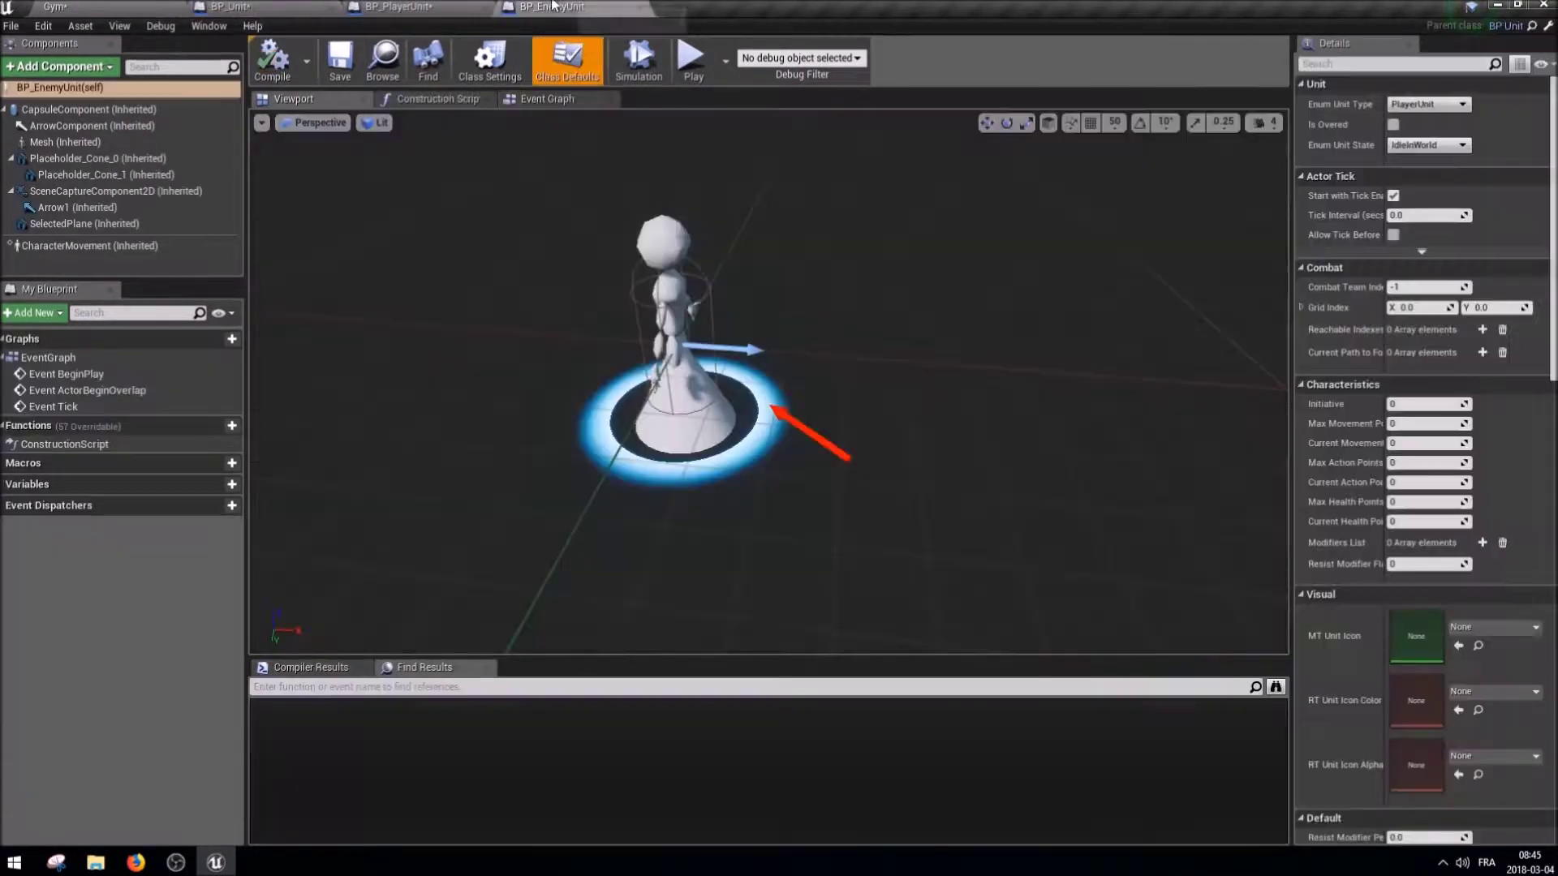
pyautogui.click(562, 101)
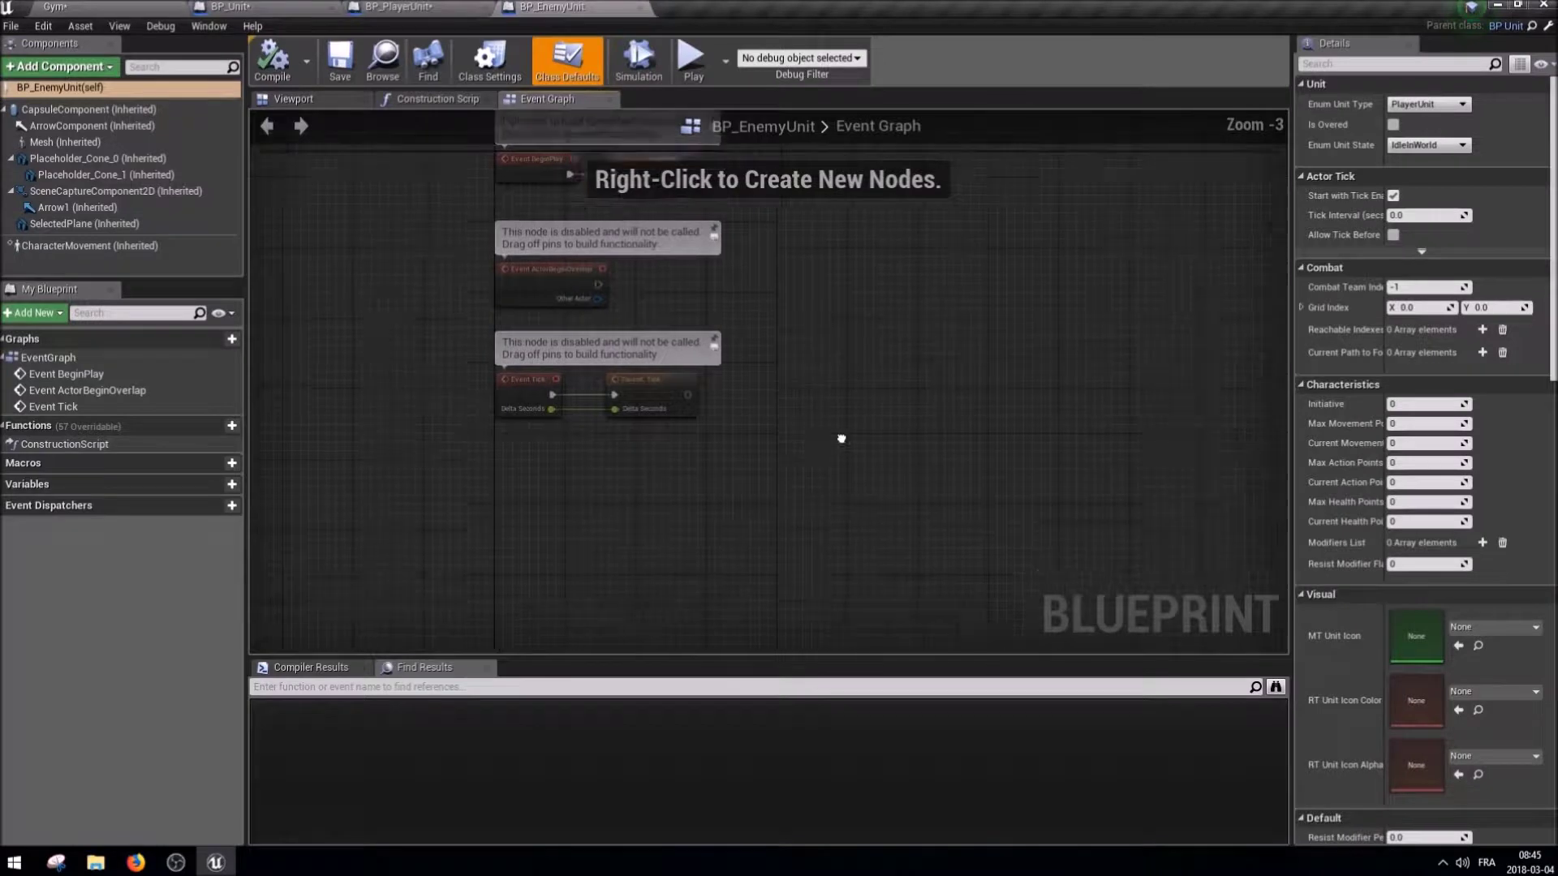
pyautogui.hotkey('ctrl', 'v')
pyautogui.moveTo(649, 388); pyautogui.dragTo(868, 426)
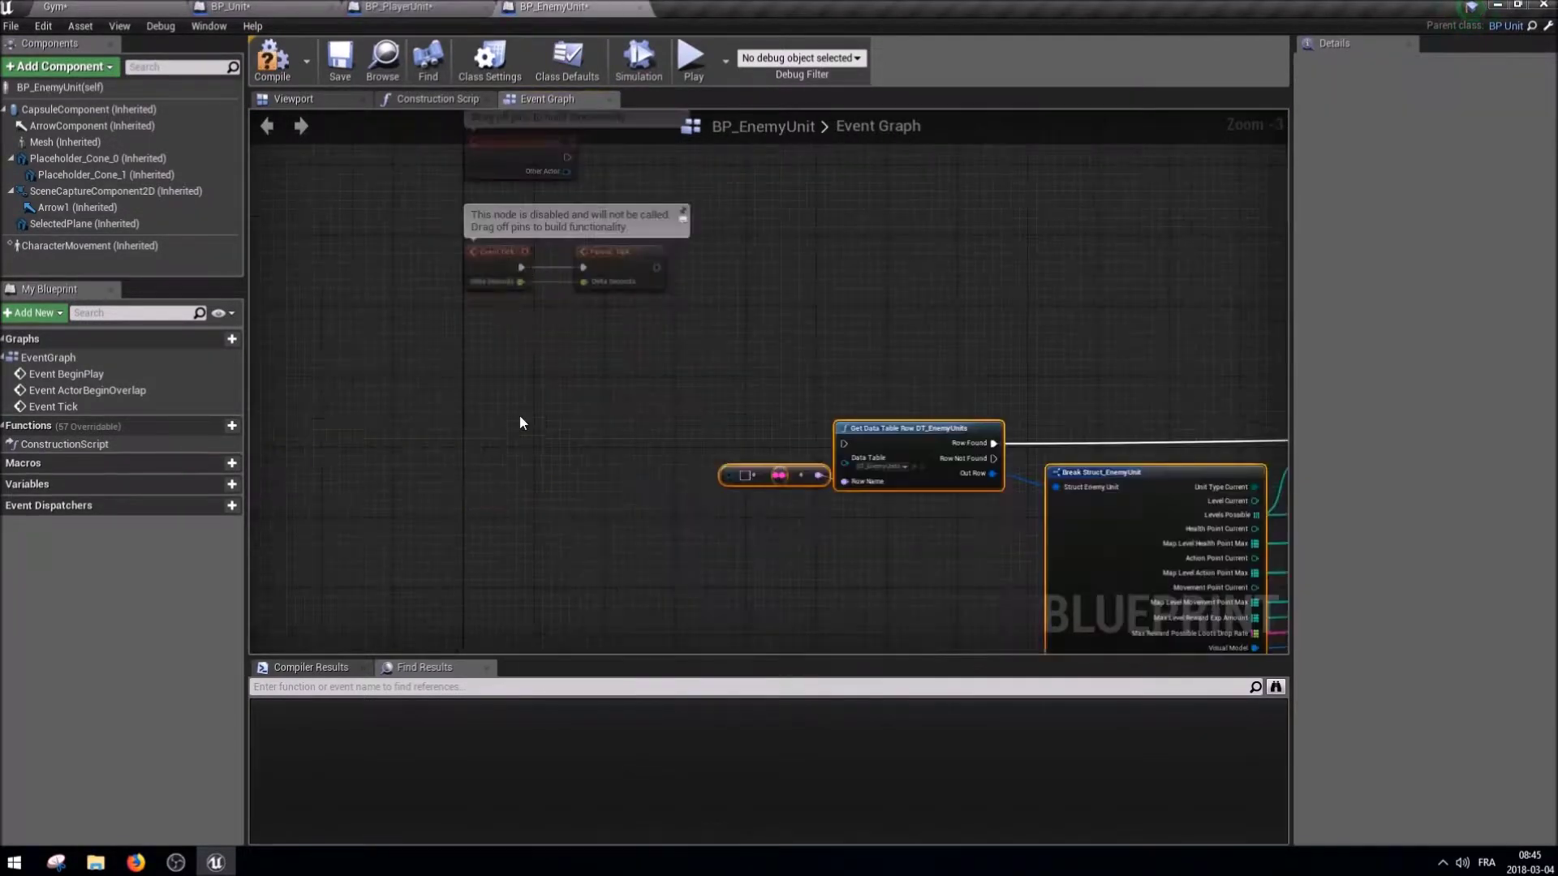
pyautogui.hotkey('ctrl', 'v')
pyautogui.scroll(2, 578, 416)
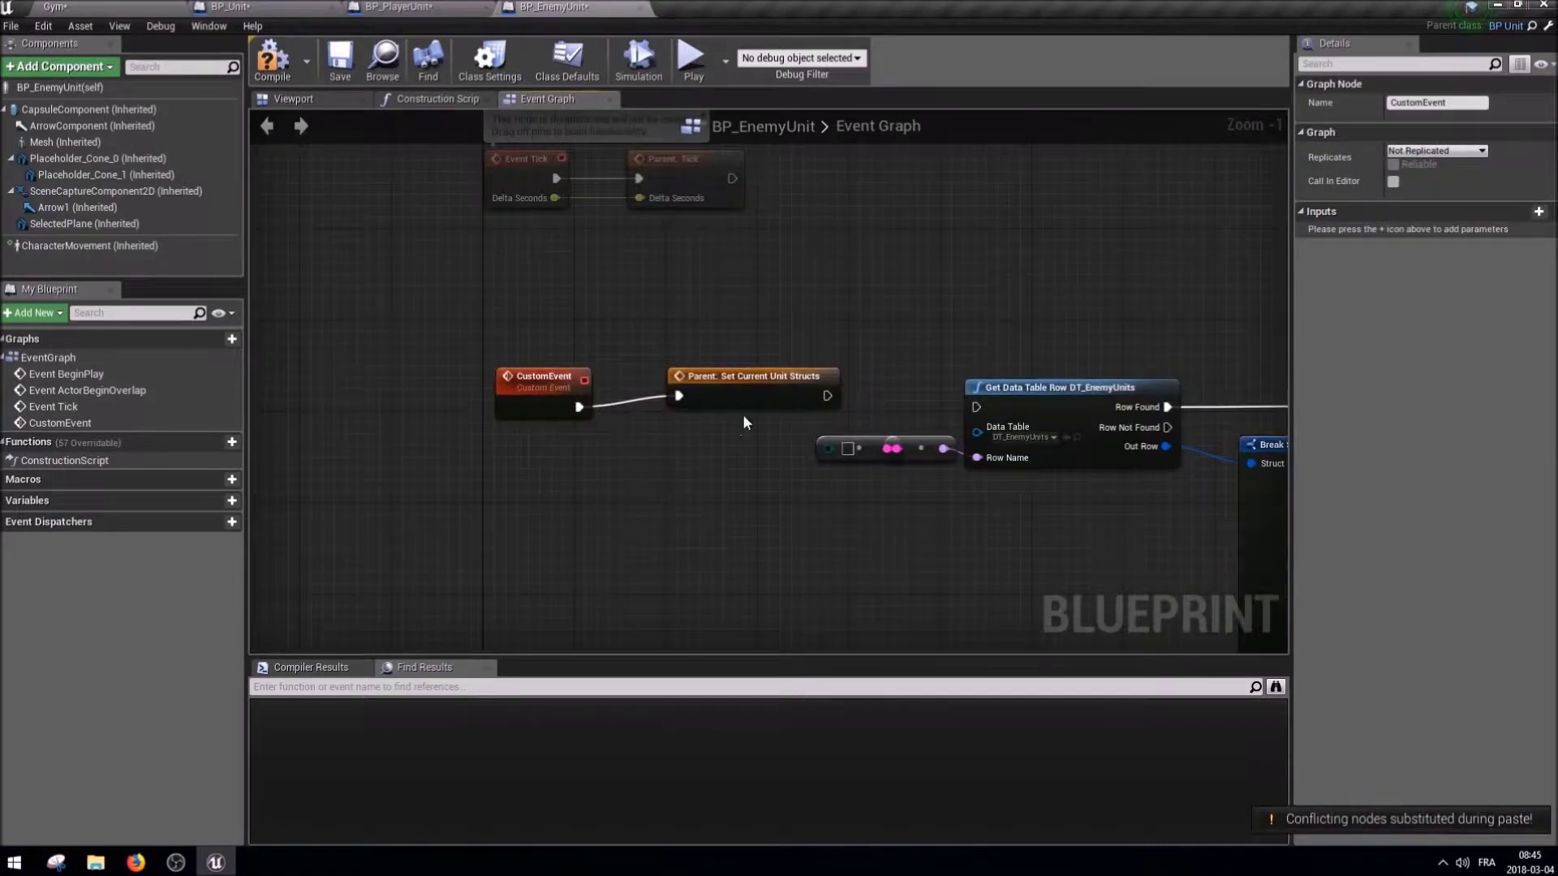
pyautogui.press('Delete')
# Add Event Set Current Unit Structs, connect it to the Parent call, and straighten the exec chain.
pyautogui.rightClick(519, 427)
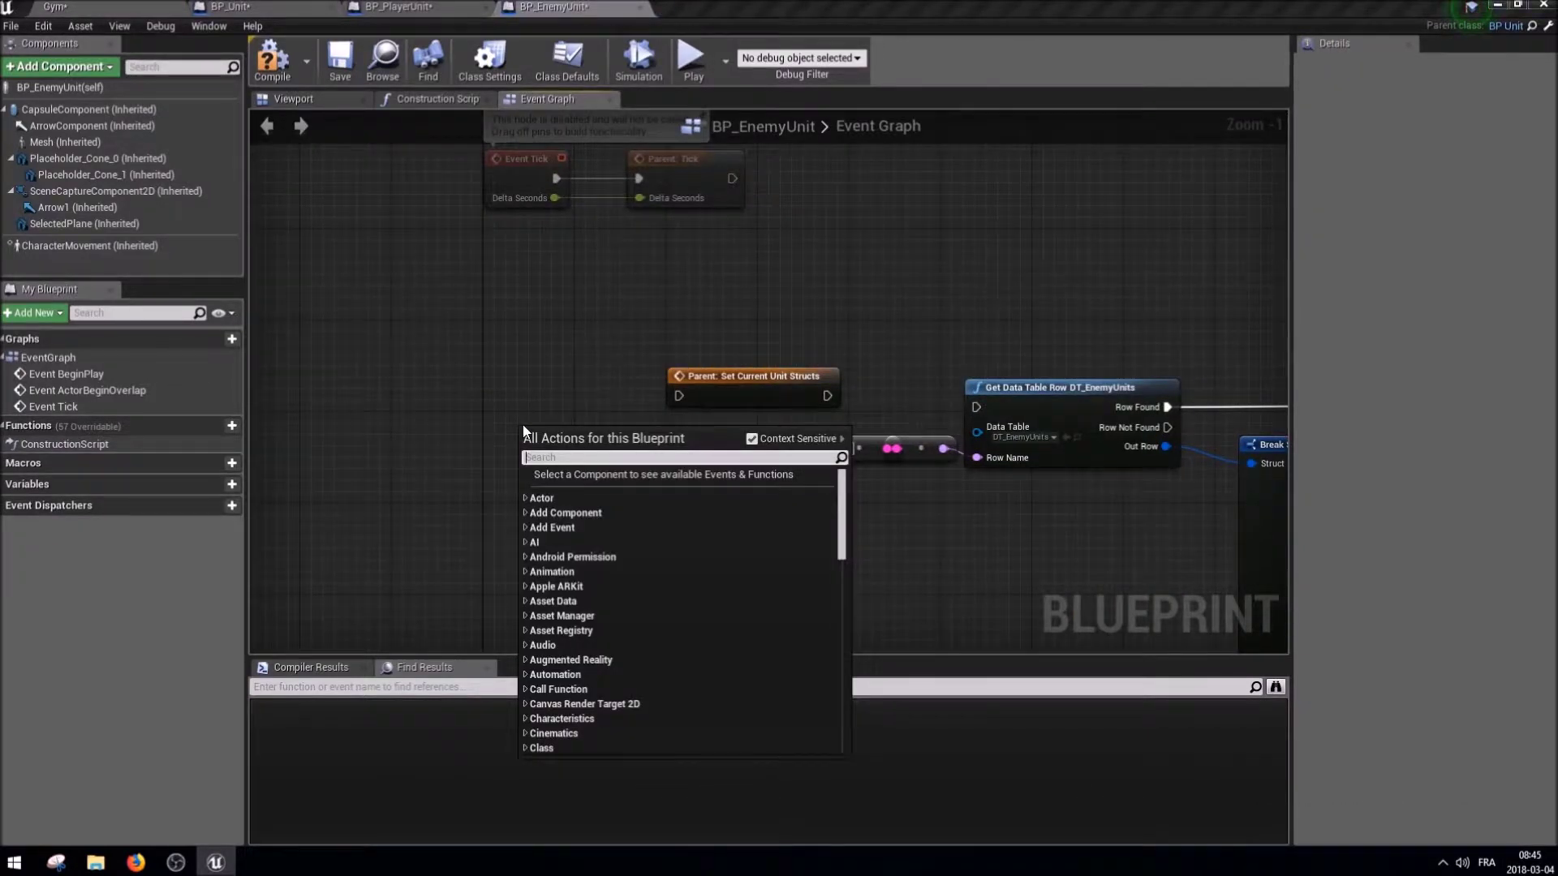
pyautogui.write('set unit struc')
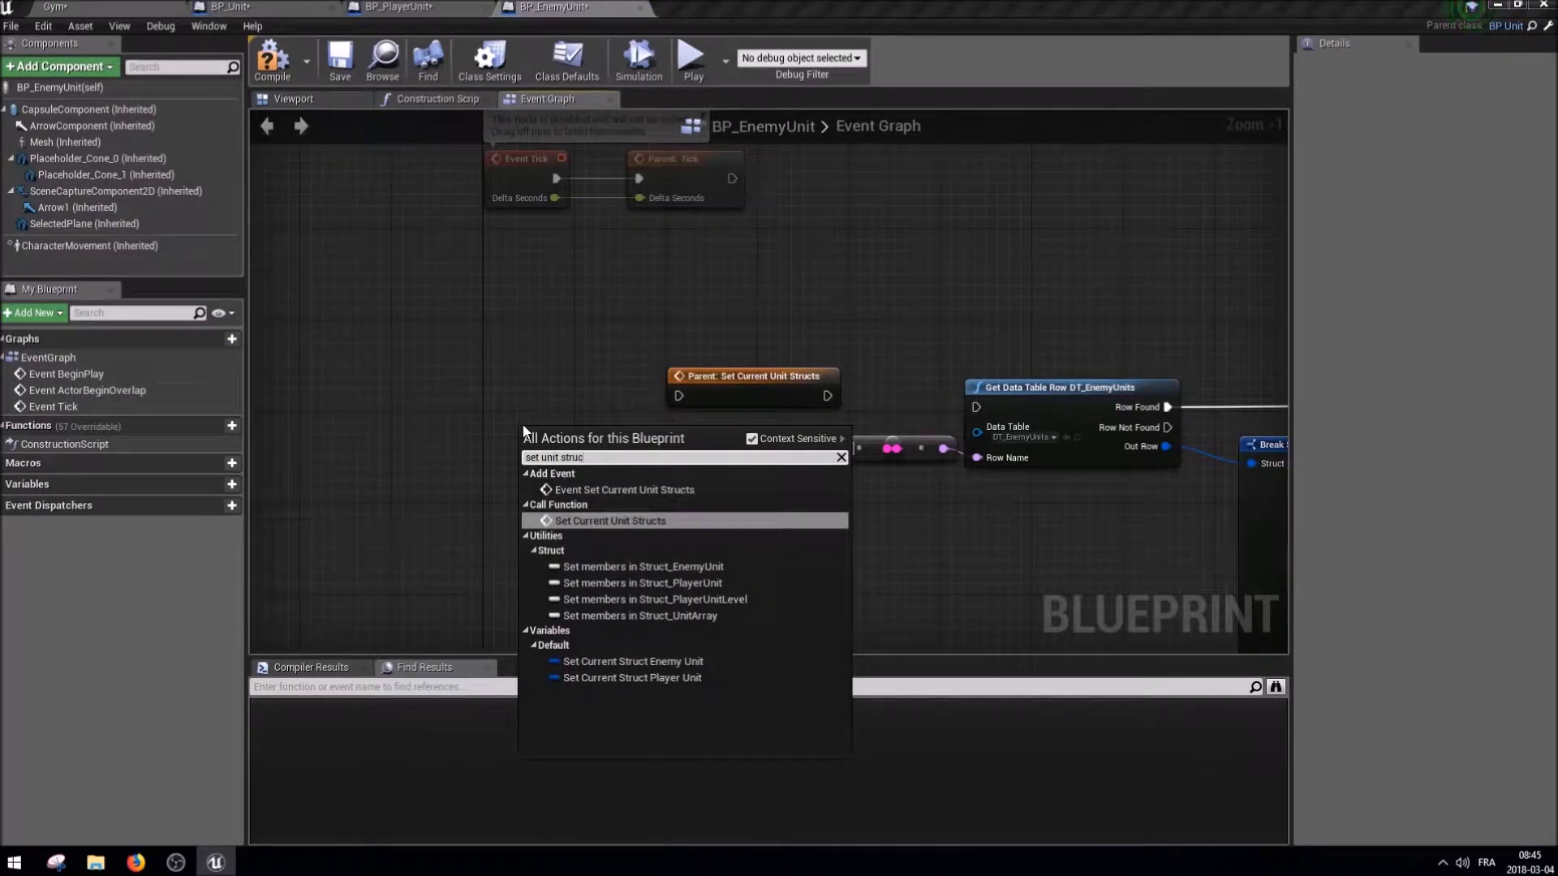
pyautogui.press('Up')
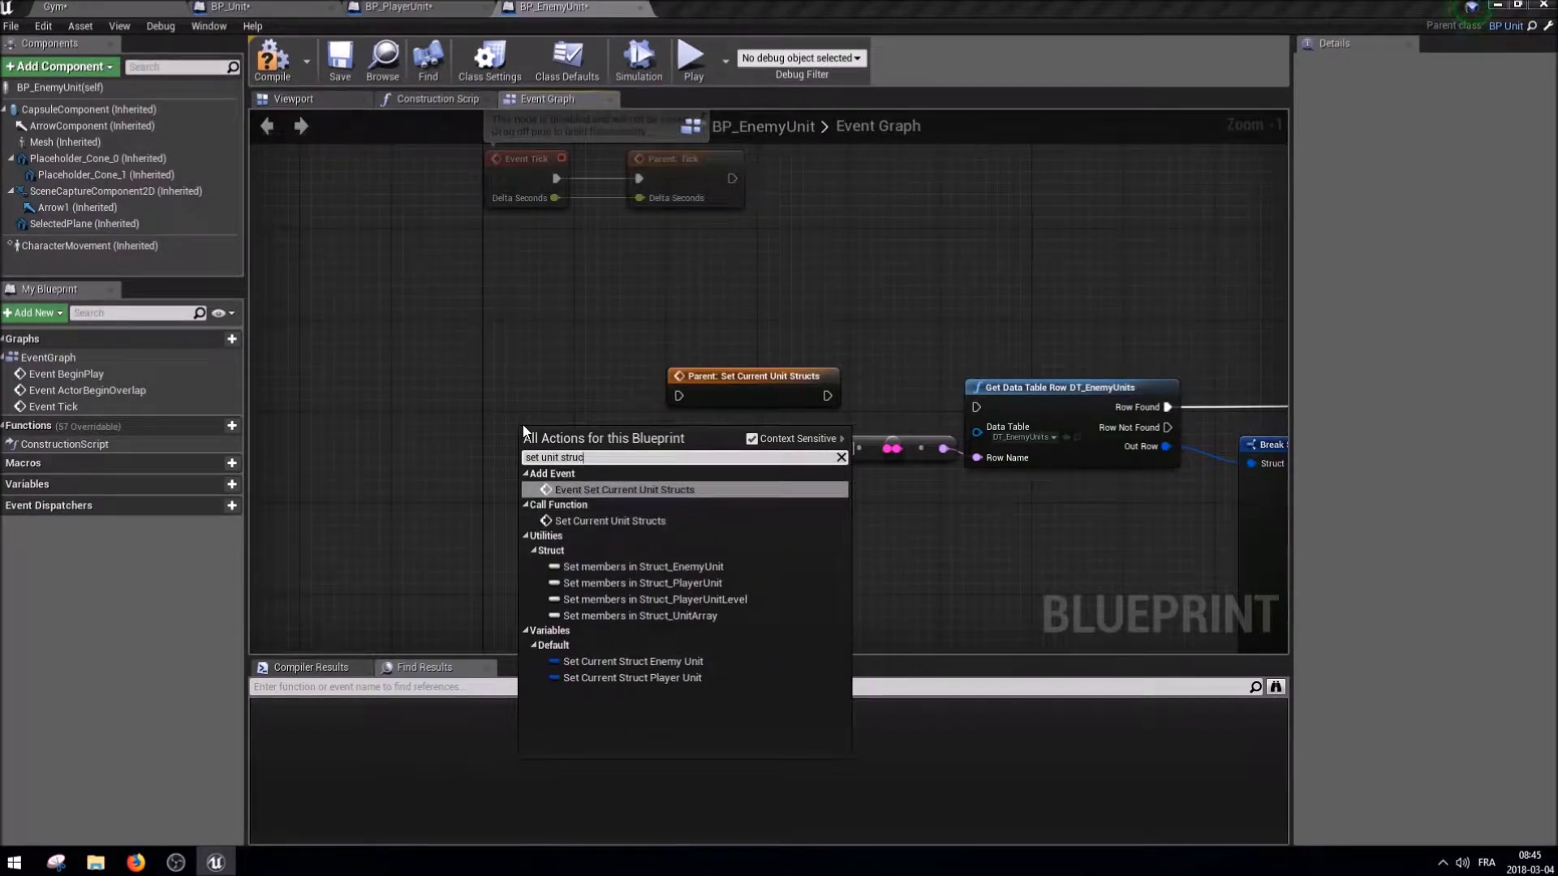
pyautogui.press('Return')
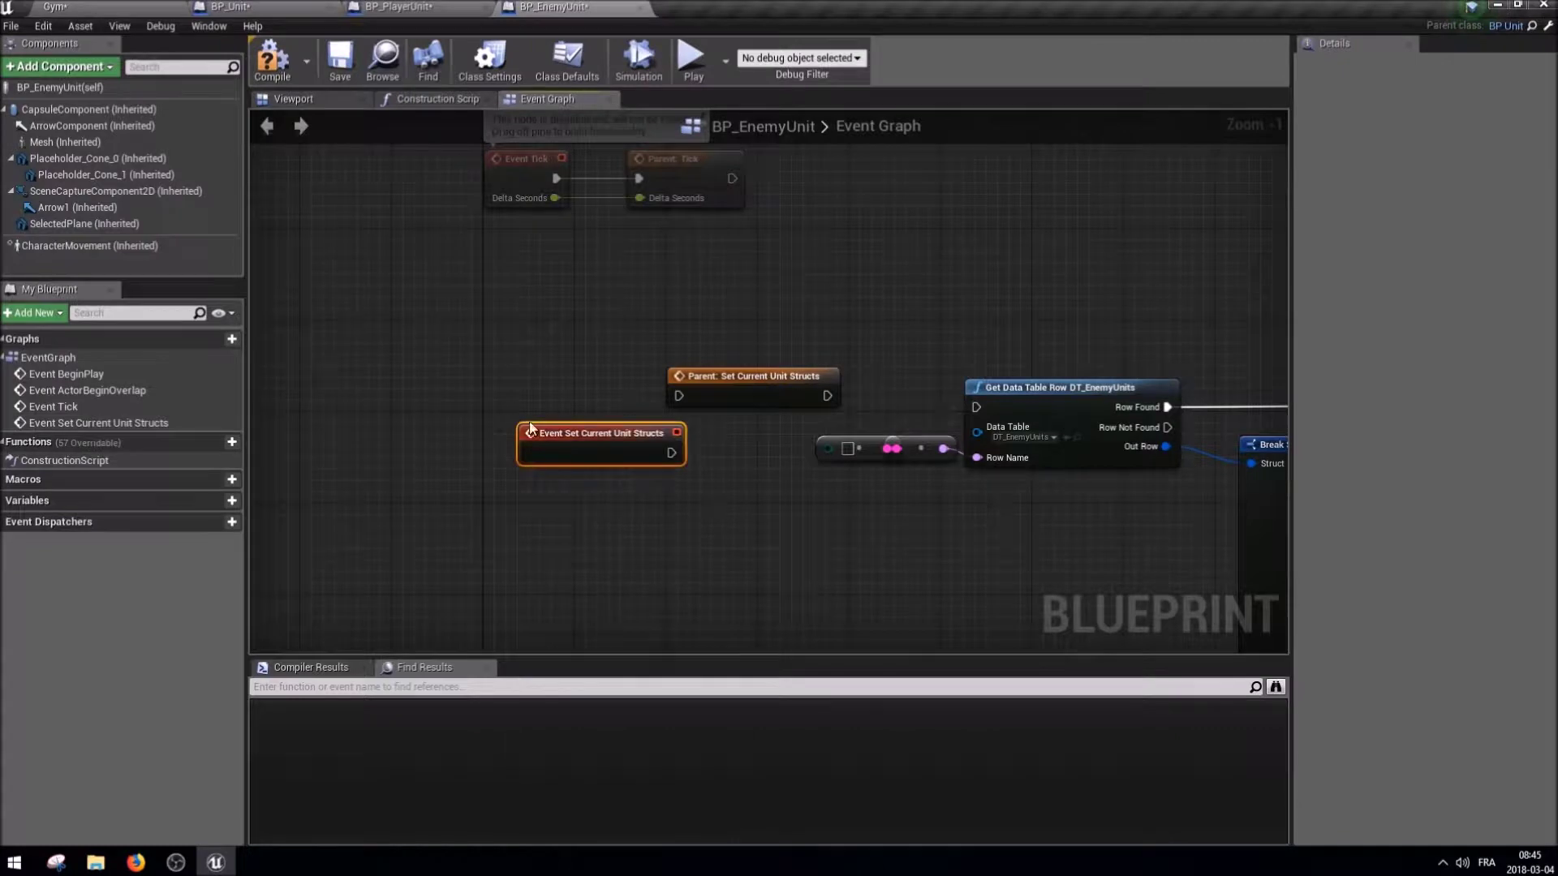
pyautogui.moveTo(625, 430); pyautogui.dragTo(602, 373)
pyautogui.moveTo(826, 396); pyautogui.dragTo(971, 400)
pyautogui.click(666, 415)
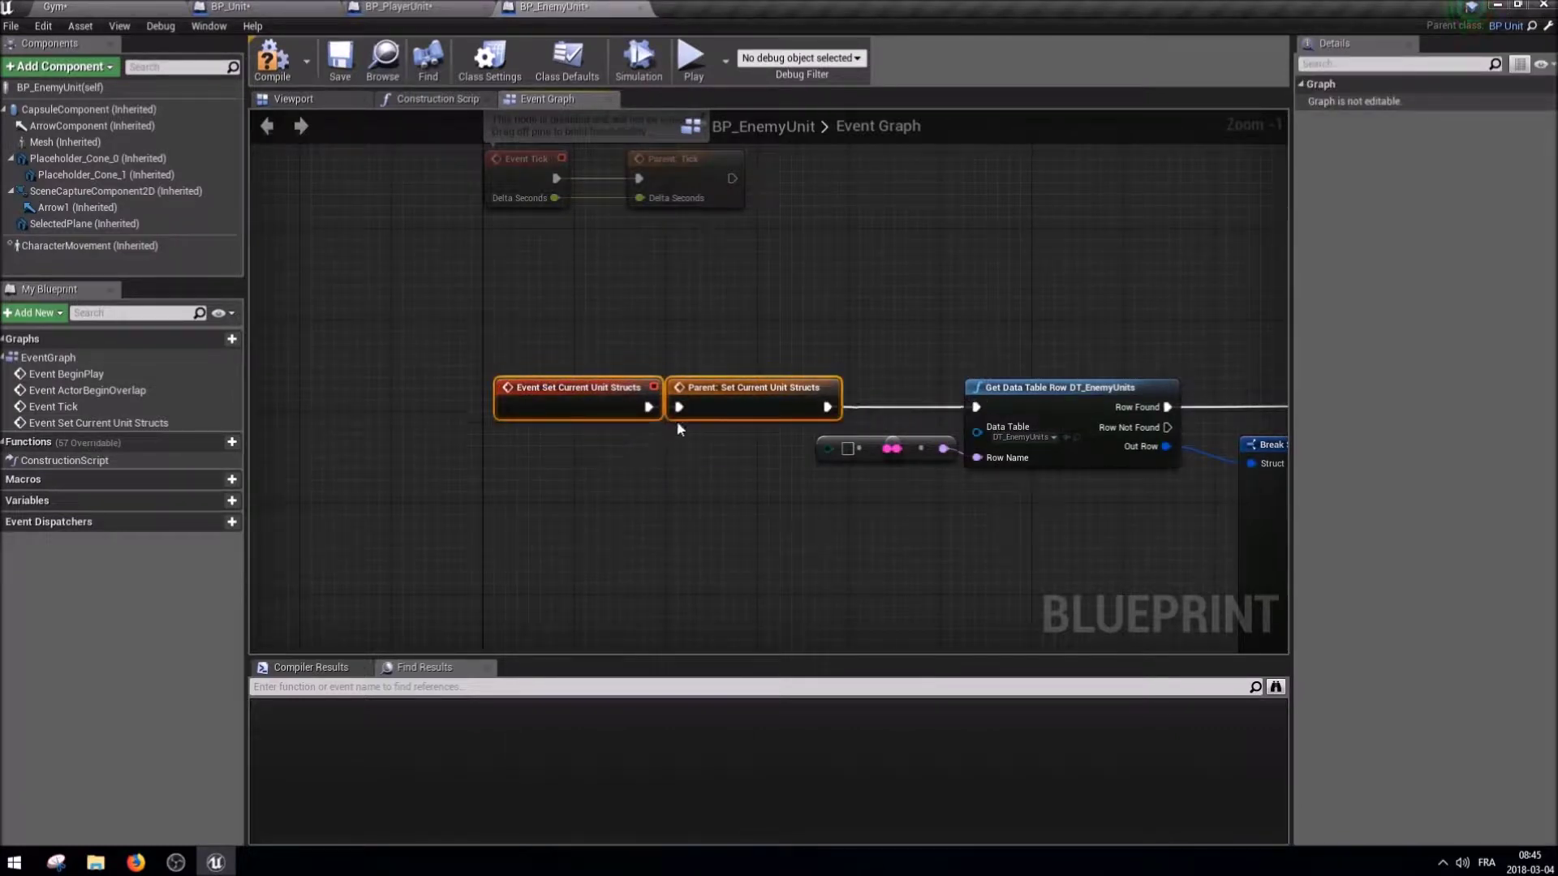
pyautogui.press('q')
# Feed an Enum Unit Type getter into the row-name conversion node.
pyautogui.moveTo(732, 510); pyautogui.dragTo(625, 494, button='right')
pyautogui.moveTo(847, 499); pyautogui.dragTo(876, 422)
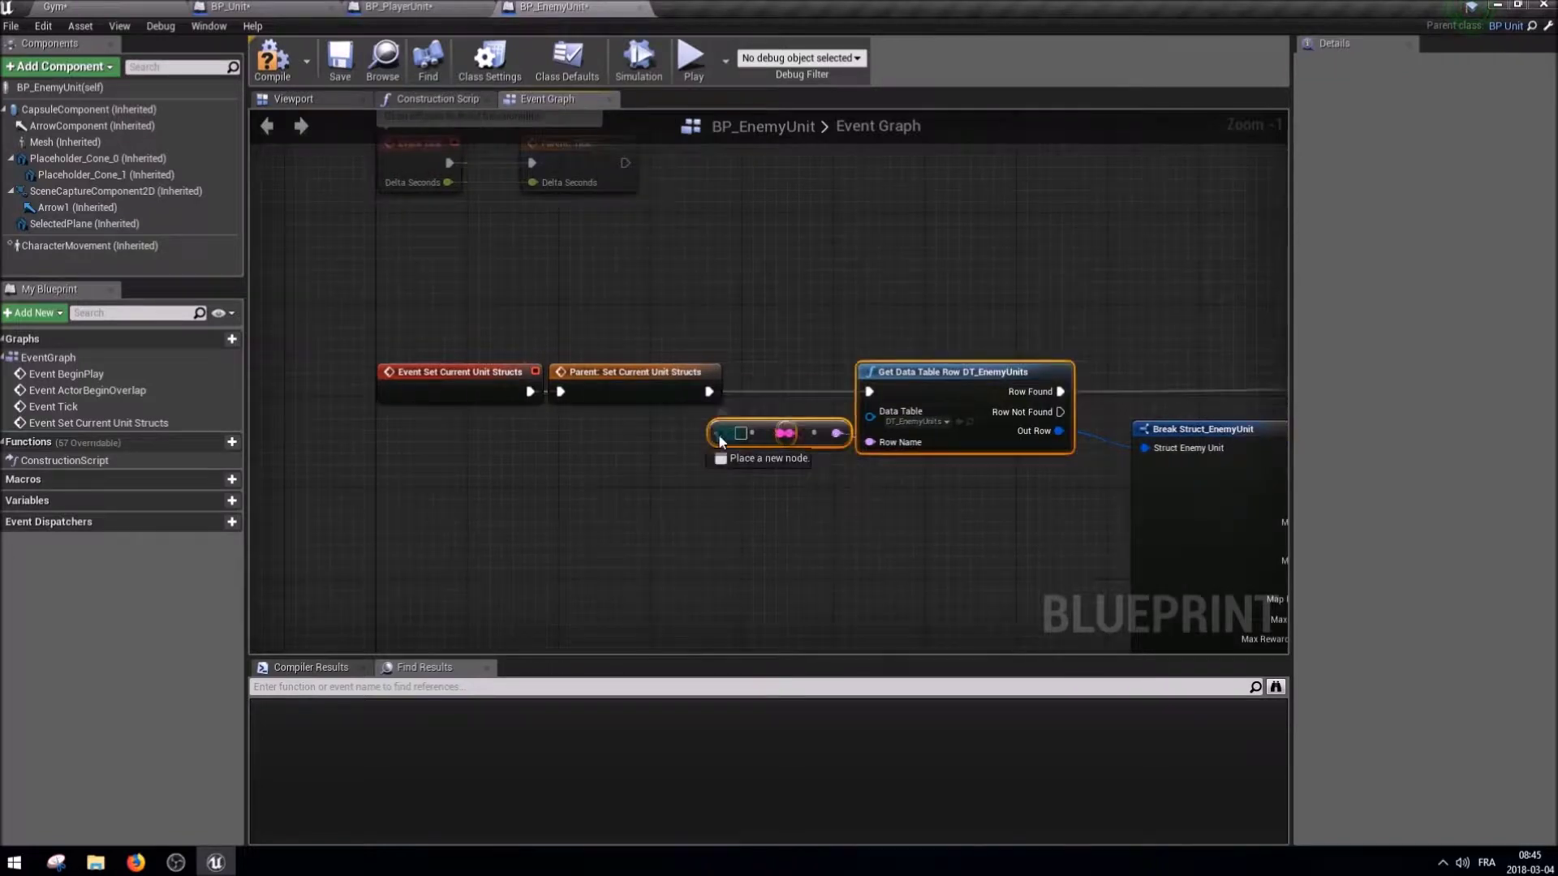
pyautogui.moveTo(720, 432); pyautogui.dragTo(656, 459)
pyautogui.write('unit type')
pyautogui.press('Return')
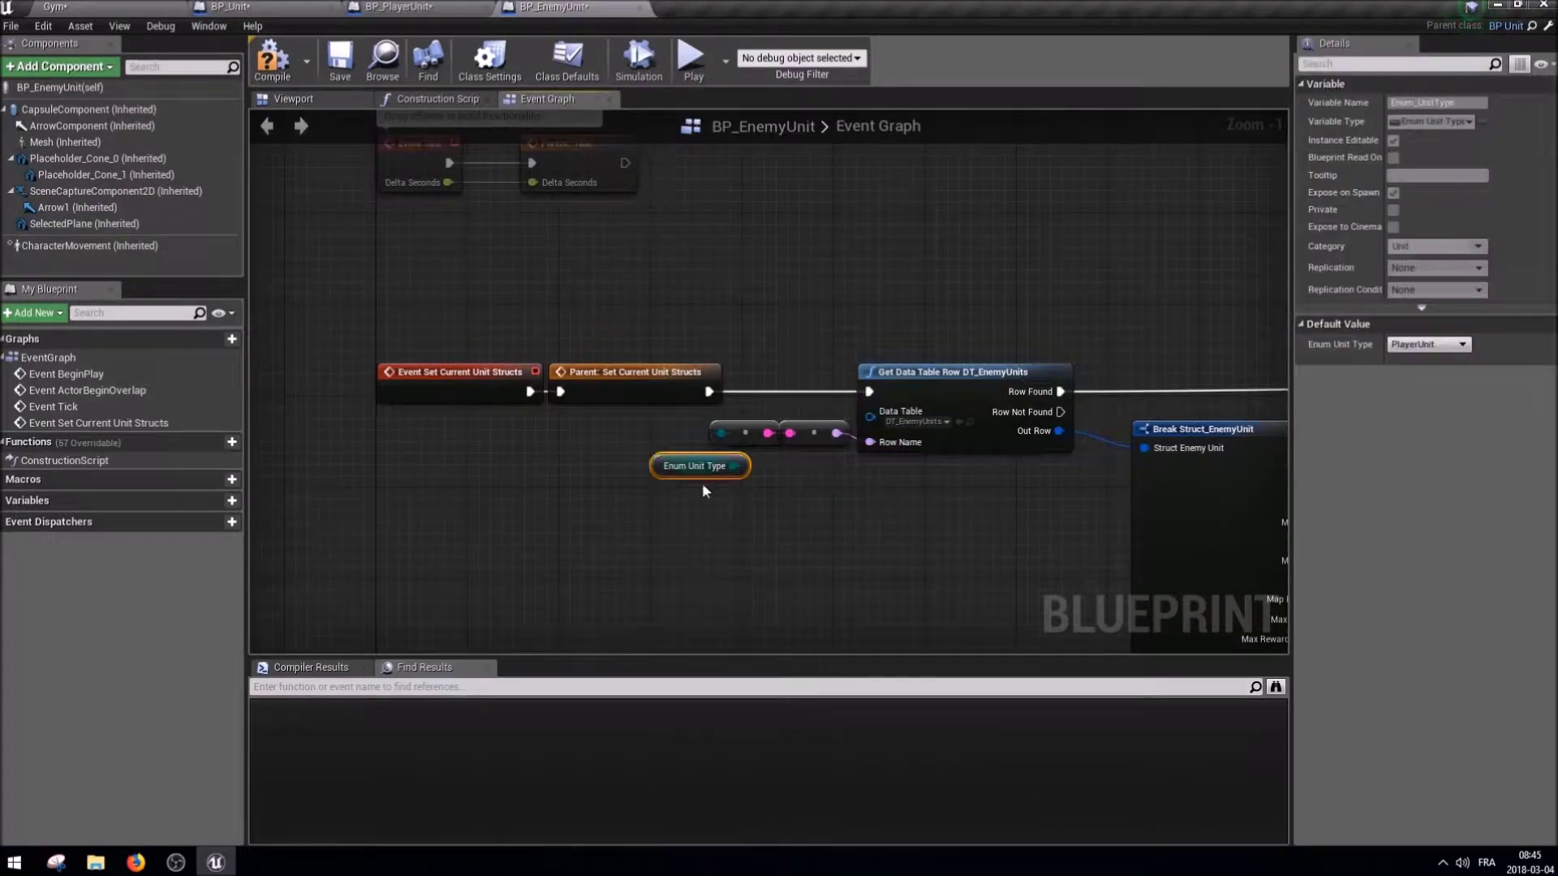
pyautogui.moveTo(670, 471); pyautogui.dragTo(595, 451)
# Frame the finished enemy graph and save BP_EnemyUnit.
pyautogui.rightClick(897, 446)
pyautogui.press('Escape')
pyautogui.rightClick(792, 442)
pyautogui.press('Escape')
pyautogui.click(615, 443)
pyautogui.click(763, 494)
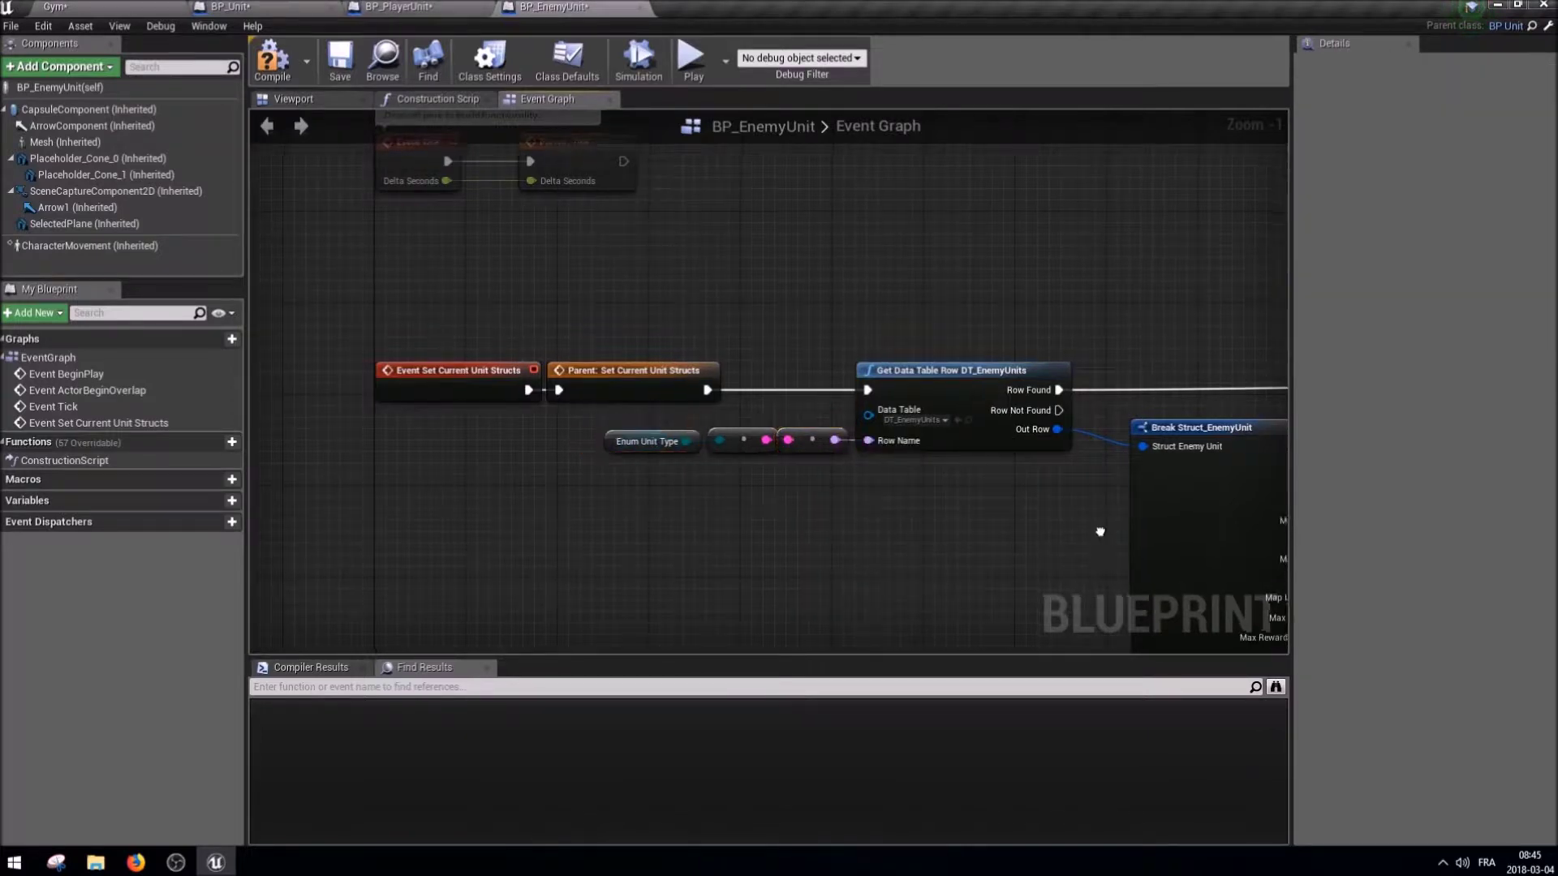
pyautogui.press('Home')
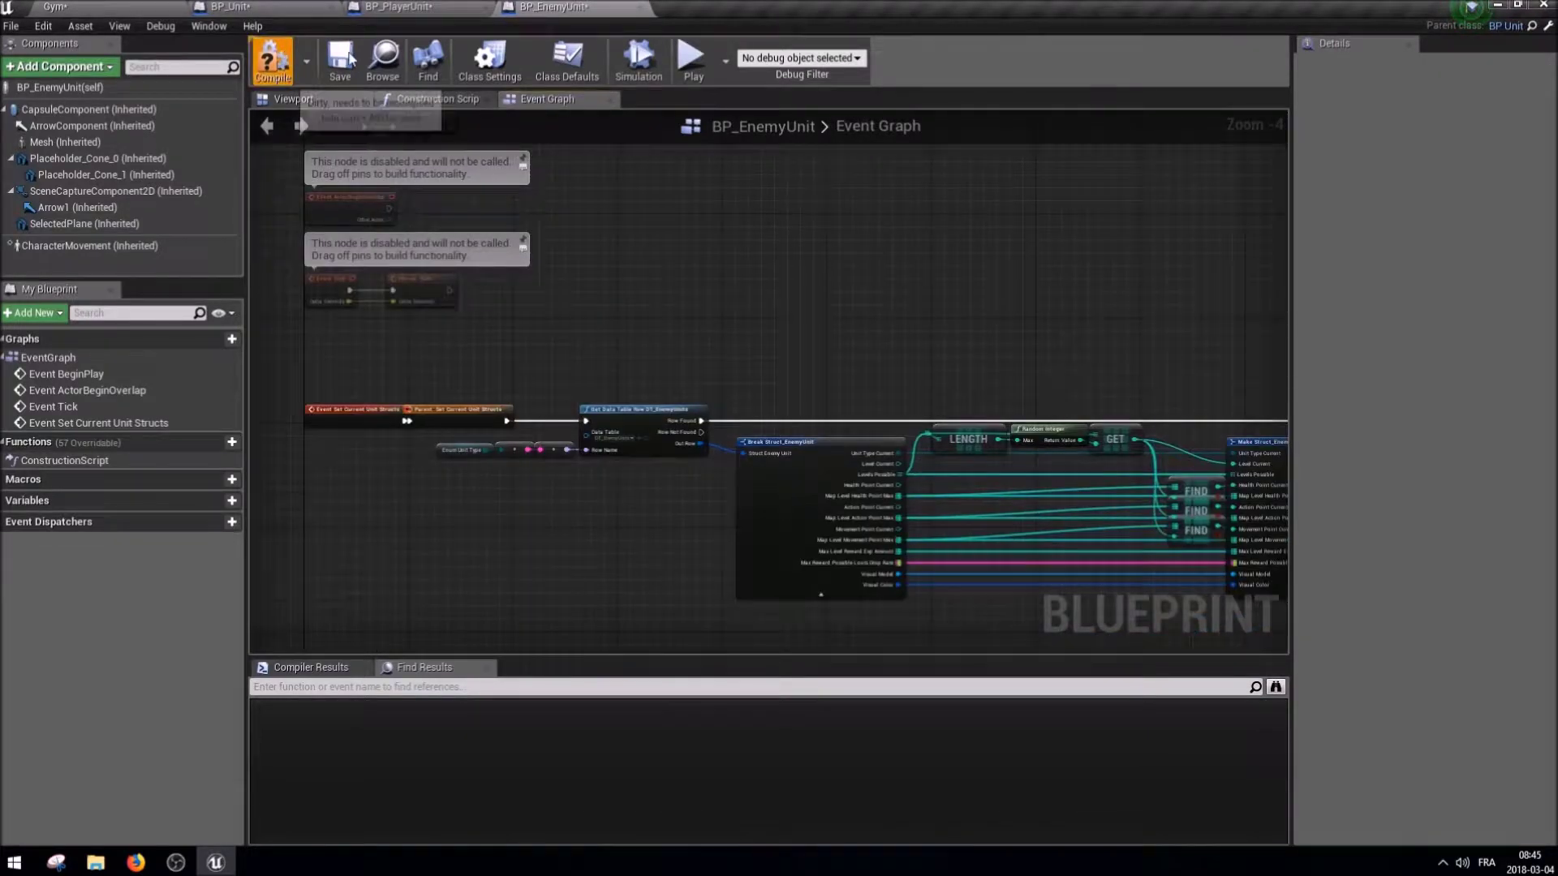
pyautogui.click(350, 59)
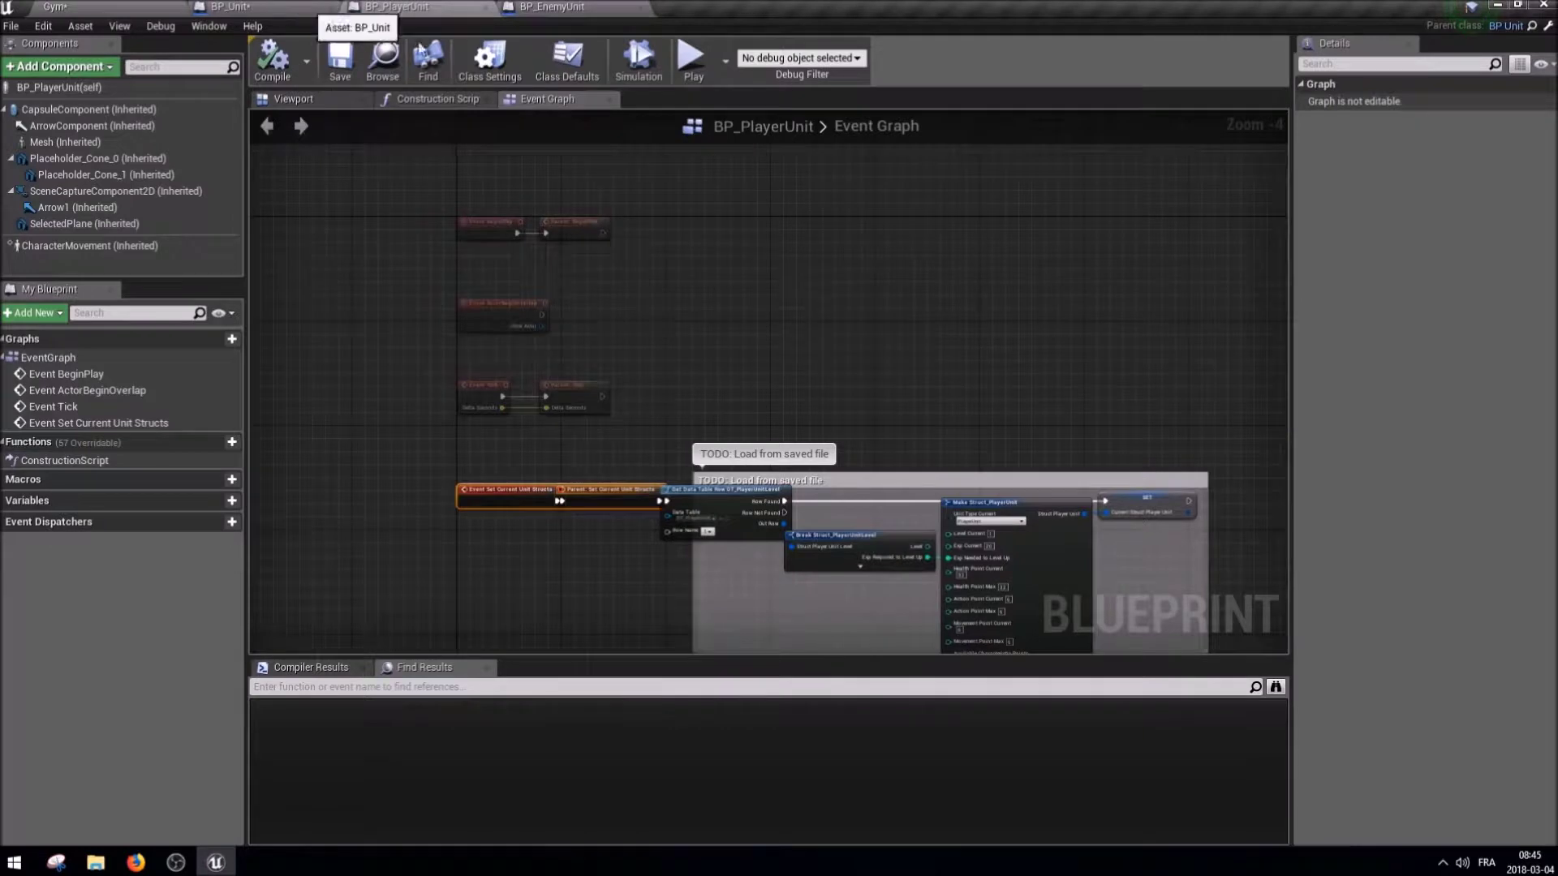
# Delete every node after the entry in Set Current Unit Structs and compile BP_Unit.
pyautogui.click(261, 6)
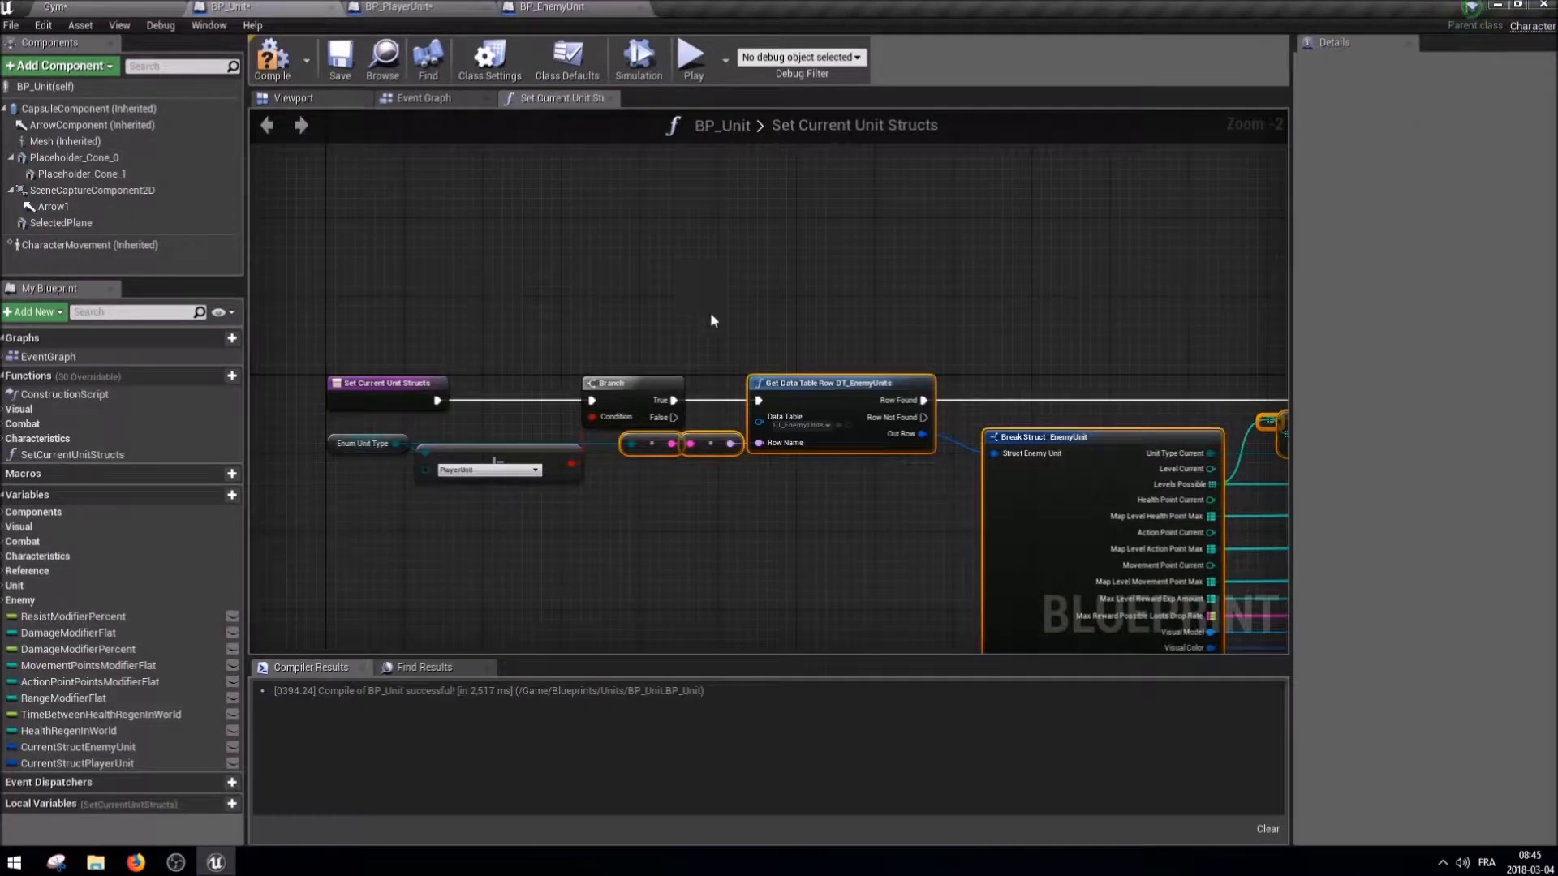
pyautogui.scroll(-4, 908, 502)
pyautogui.moveTo(1174, 537); pyautogui.dragTo(662, 281)
pyautogui.scroll(5, 627, 359)
pyautogui.press('Delete')
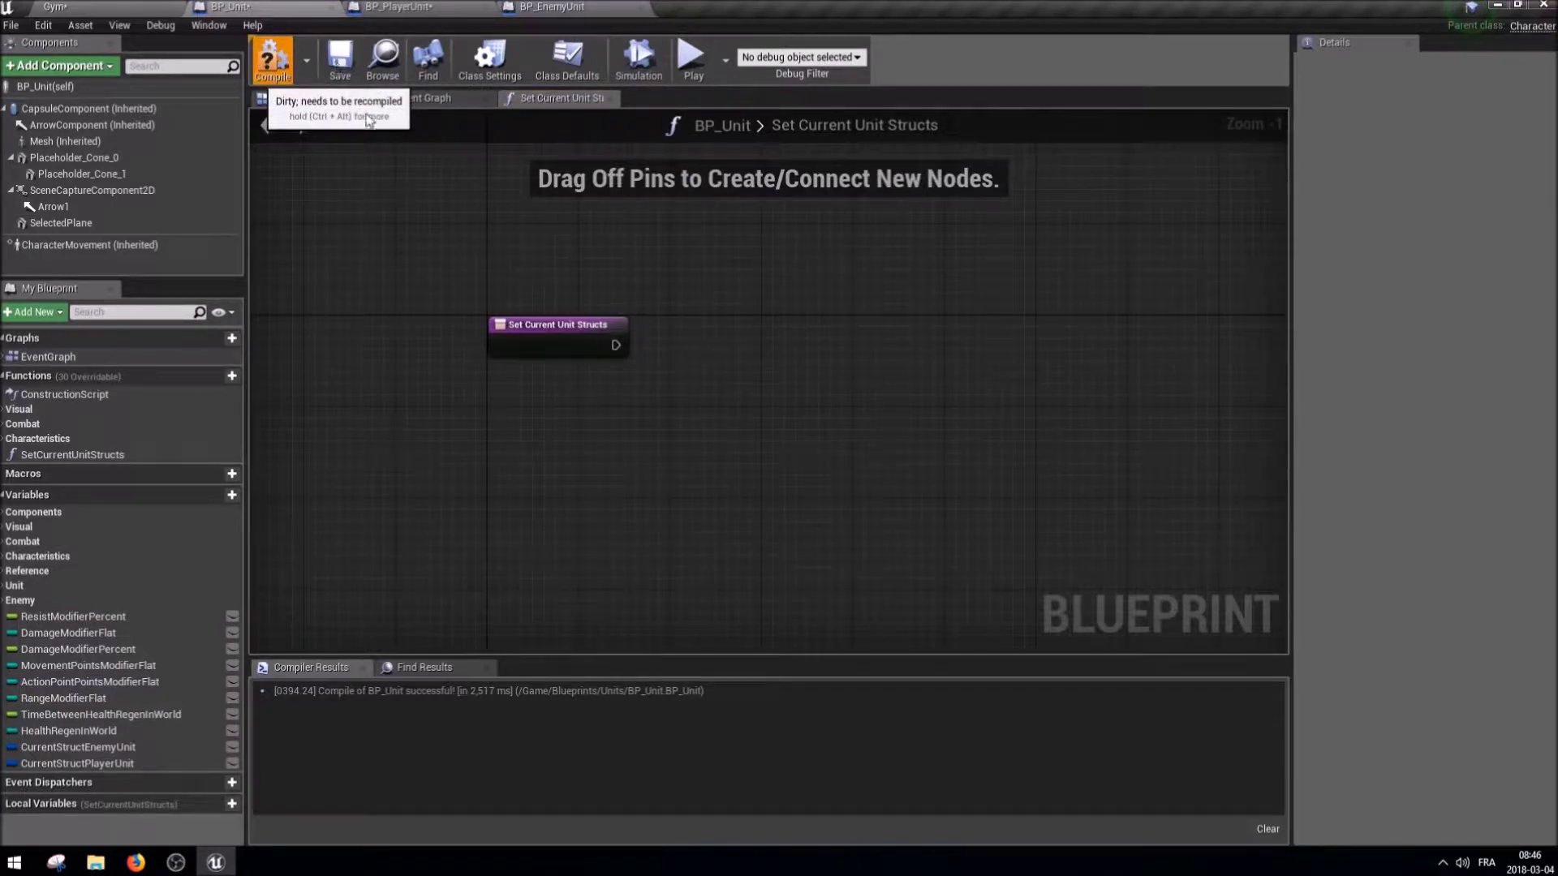
pyautogui.click(340, 58)
# Add the comment 'Logic in Child BP' to the entry node and compile.
pyautogui.moveTo(638, 326); pyautogui.dragTo(567, 367, button='right')
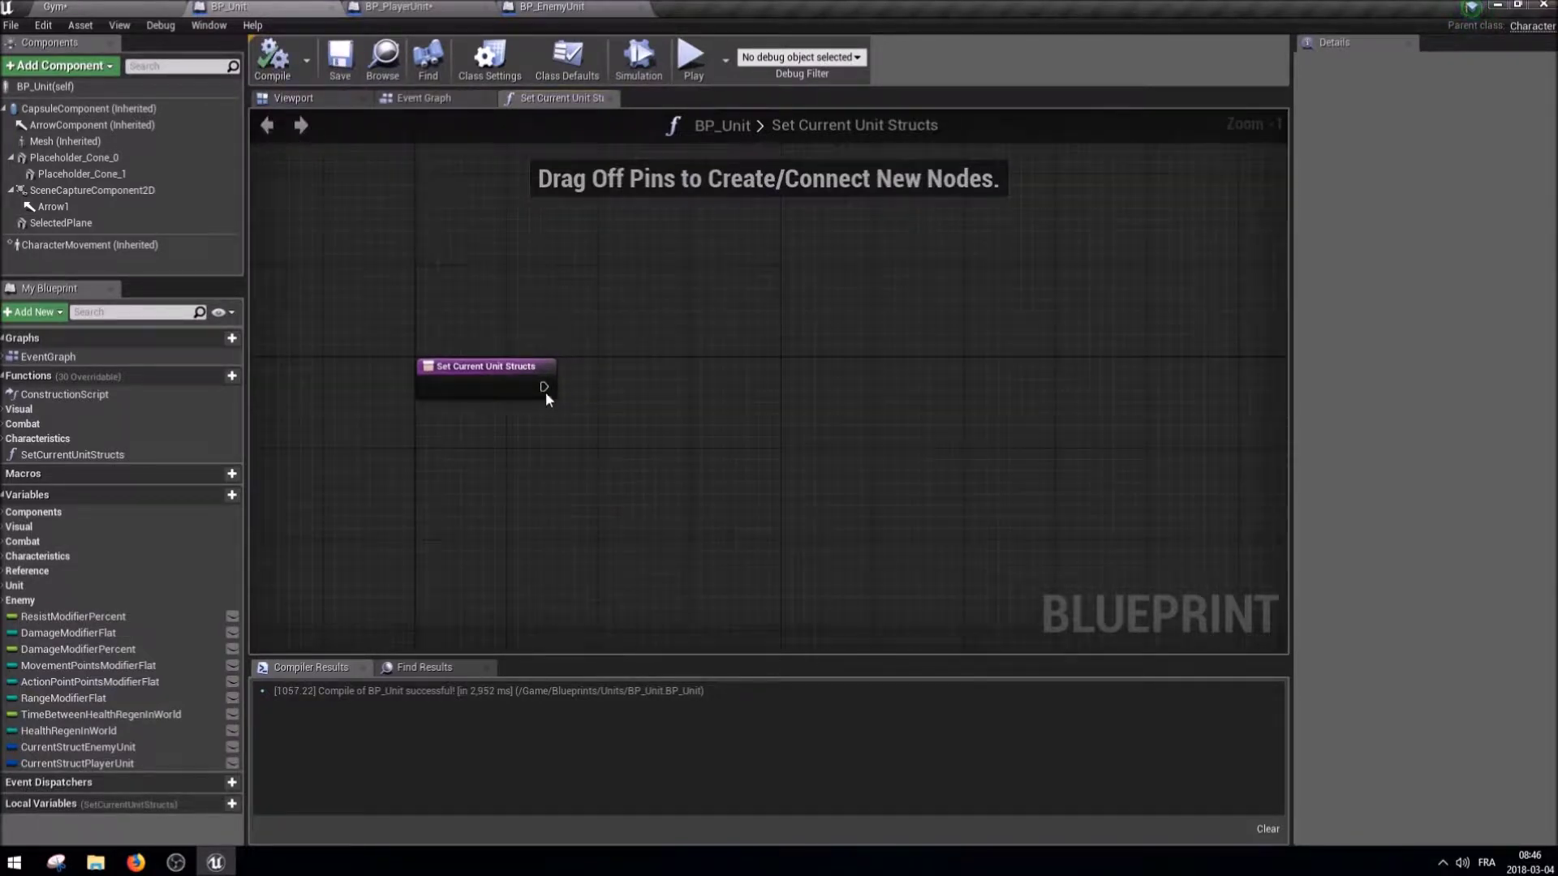
pyautogui.click(499, 383)
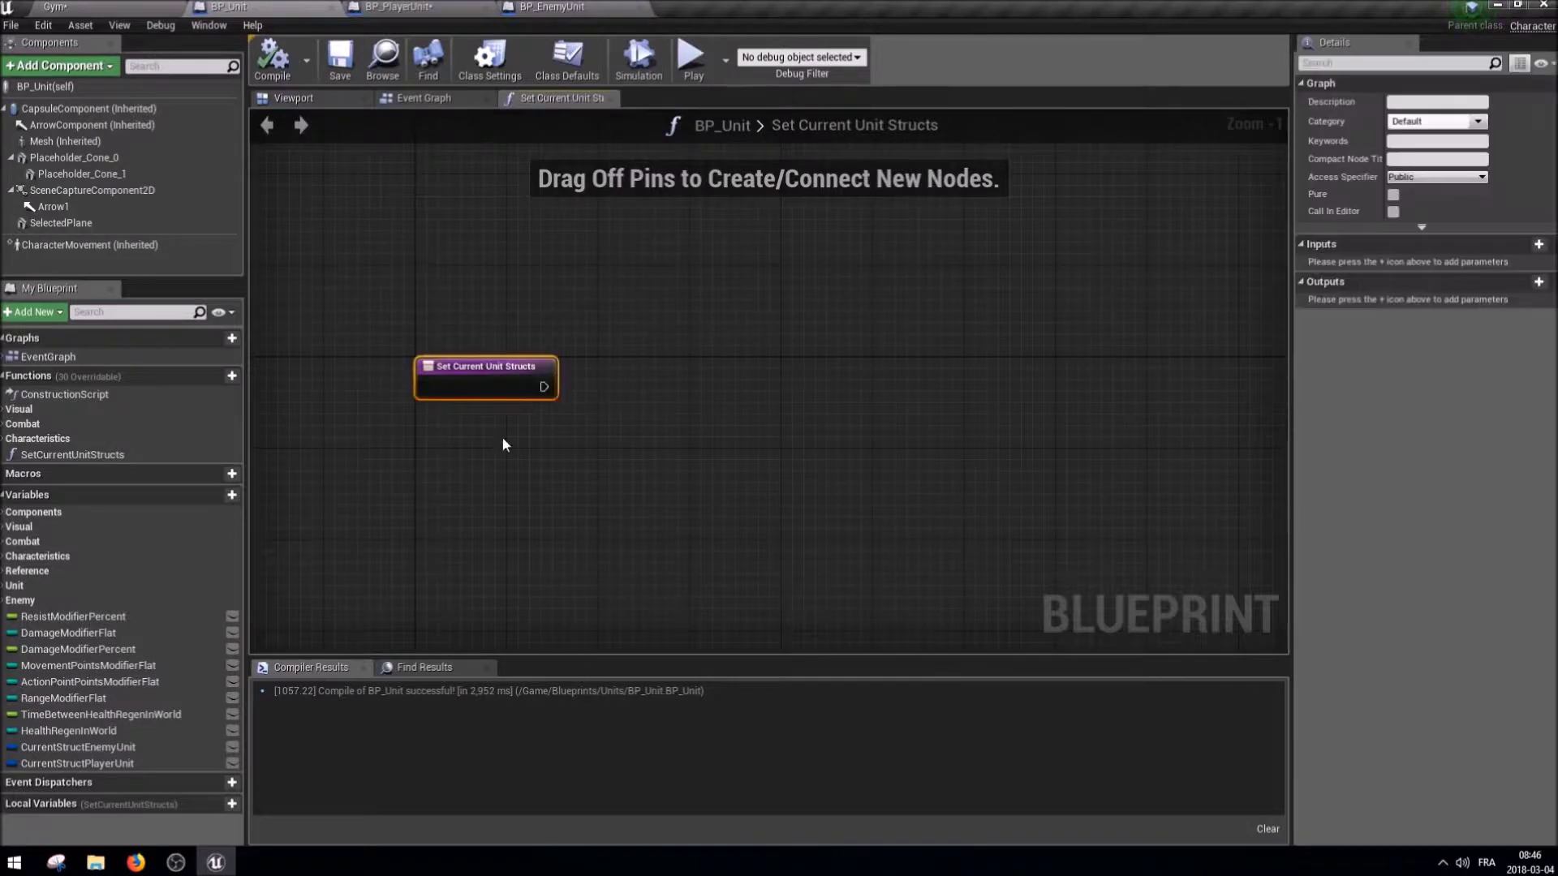
pyautogui.click(429, 357)
pyautogui.write('Logic in Child BP')
pyautogui.press('Return')
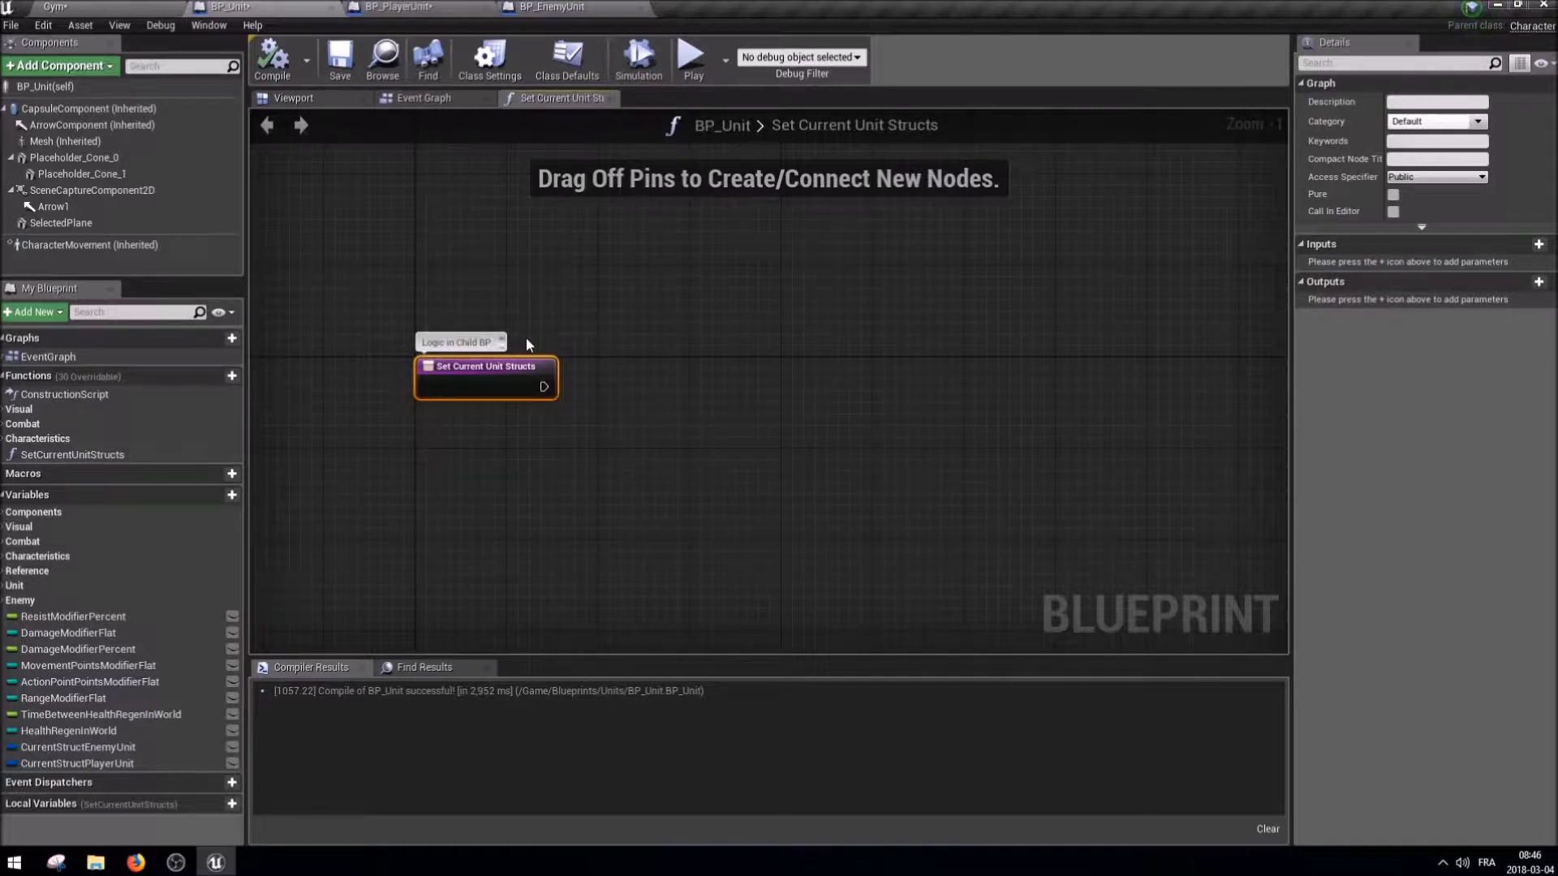
pyautogui.click(506, 280)
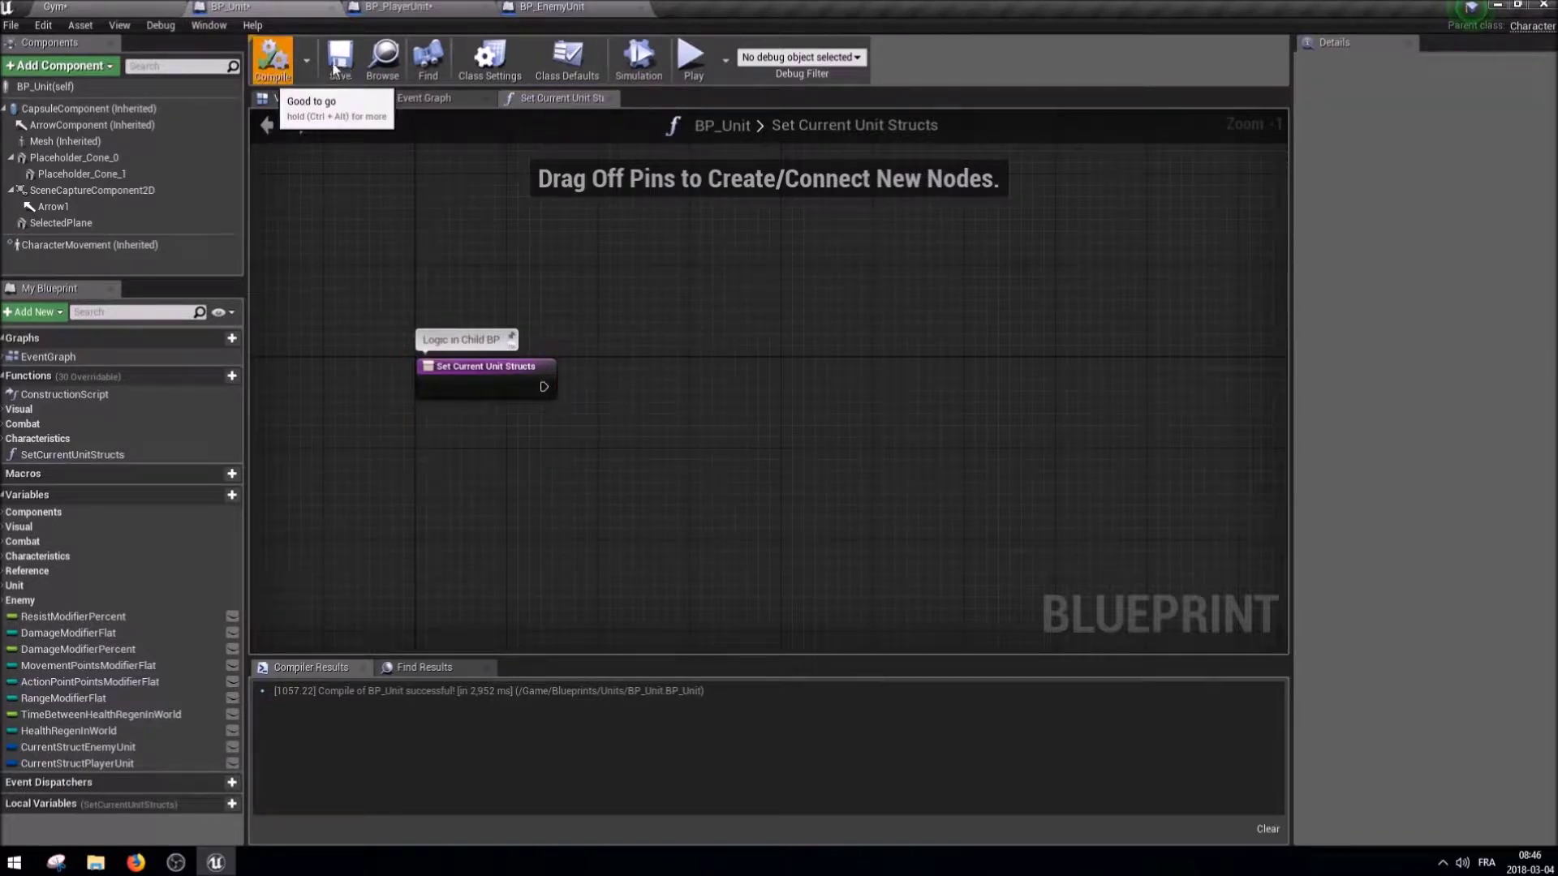
# Save BP_Unit and return to the Gym level editor.
pyautogui.click(413, 6)
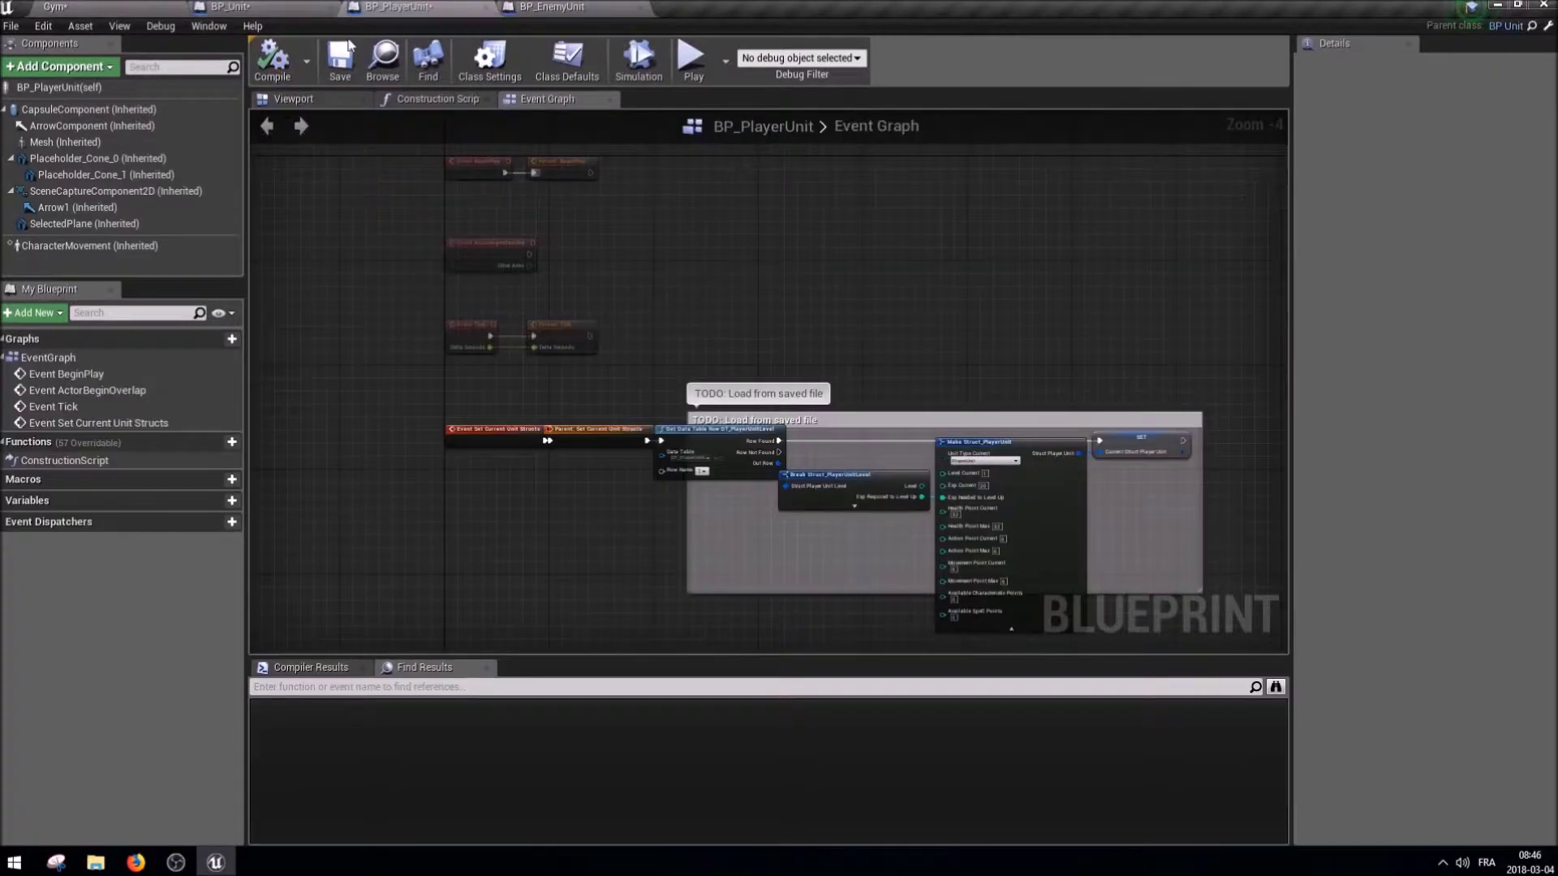
pyautogui.click(341, 63)
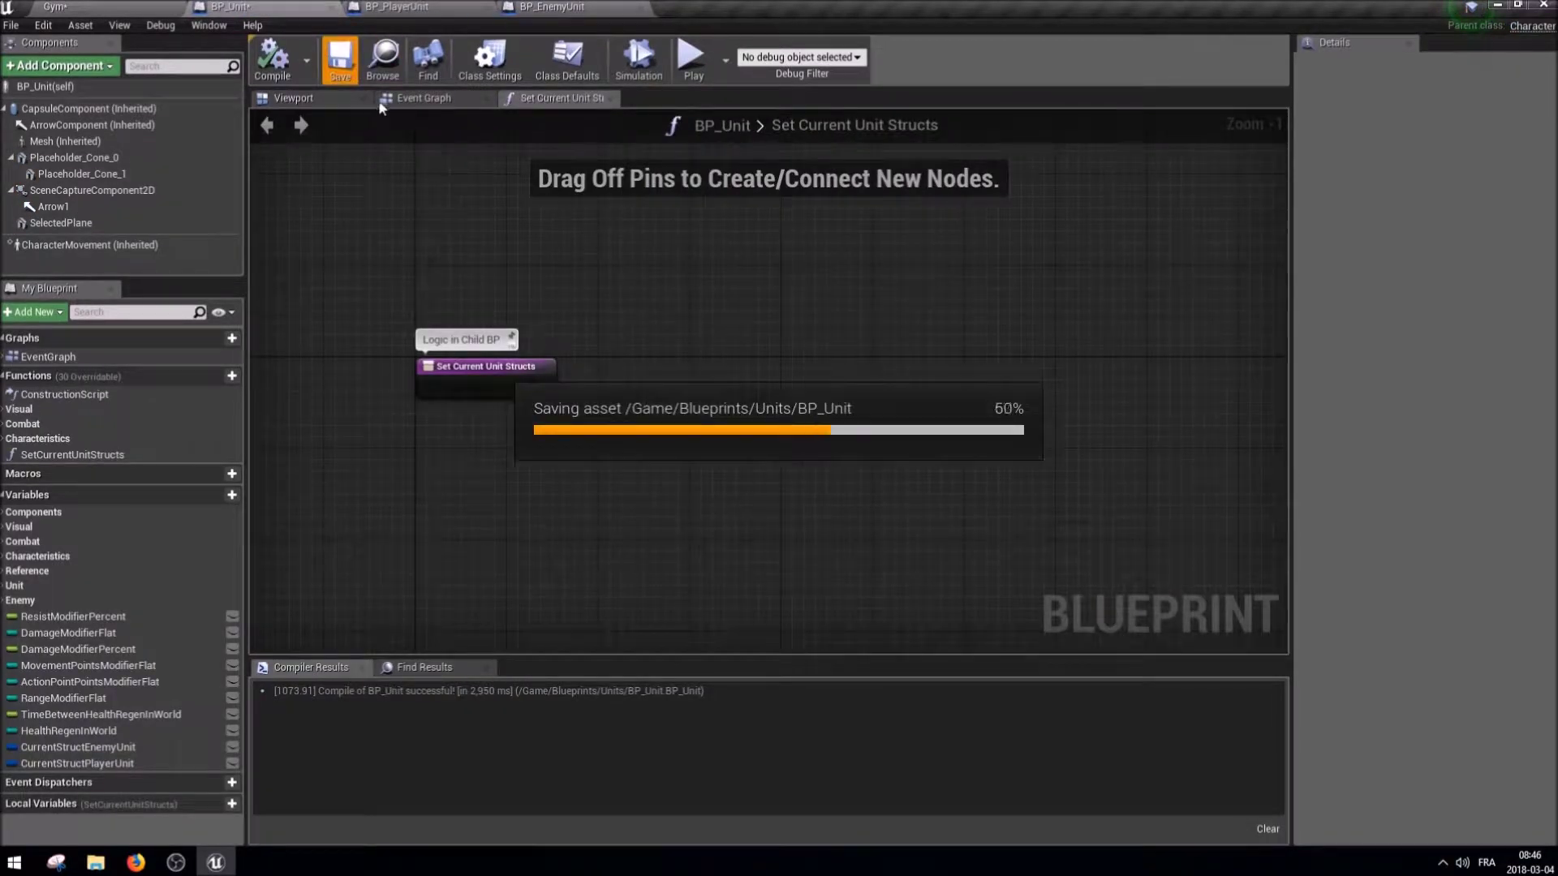
pyautogui.moveTo(369, 185); pyautogui.dragTo(449, 262, button='right')
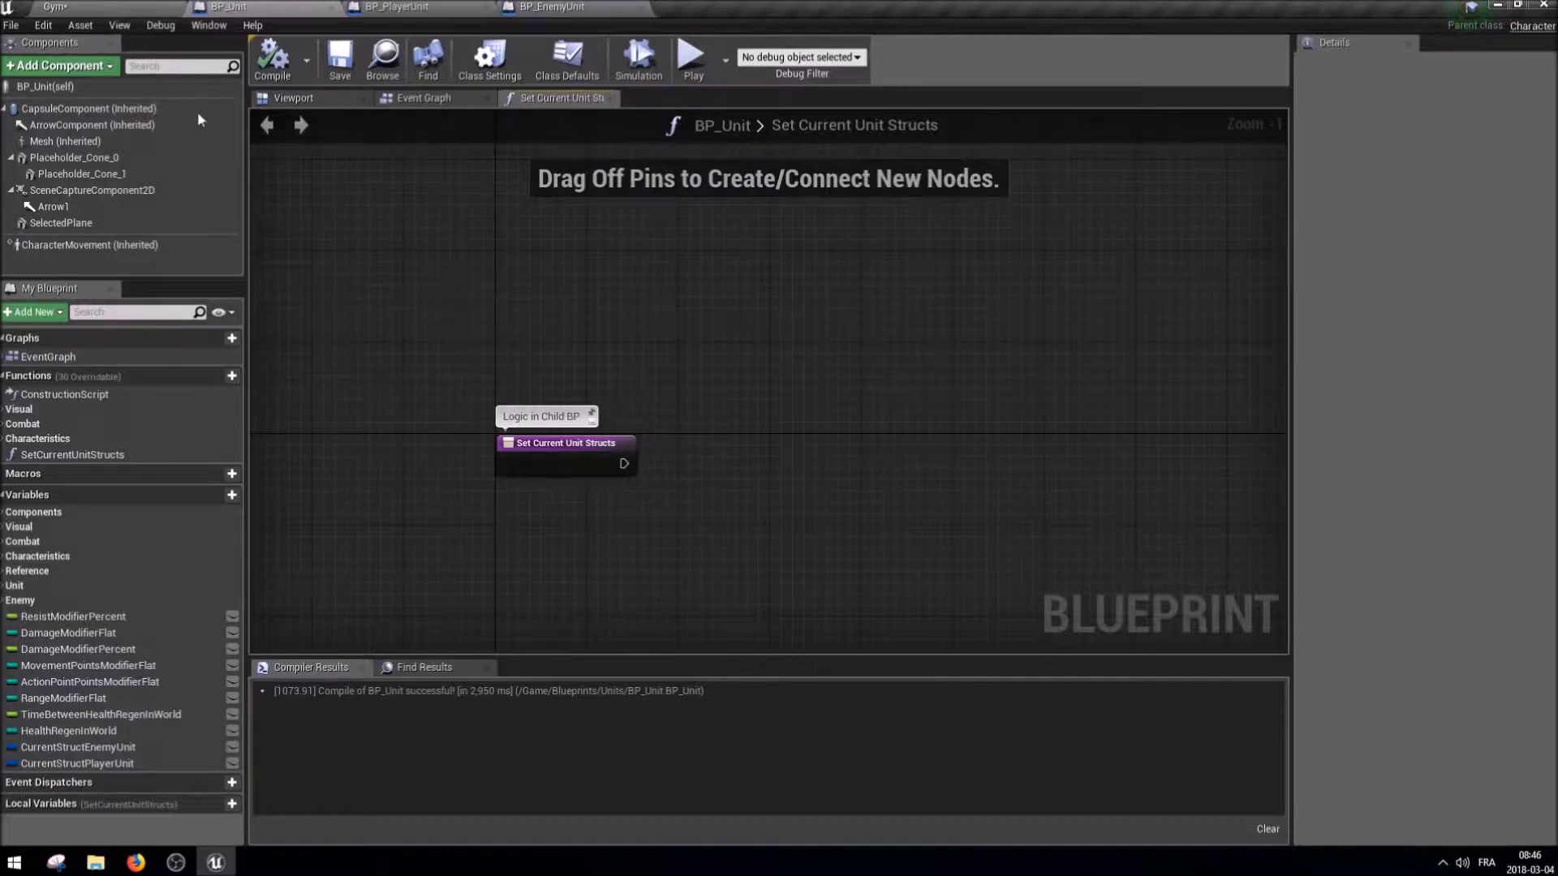
pyautogui.moveTo(507, 364); pyautogui.dragTo(604, 359, button='right')
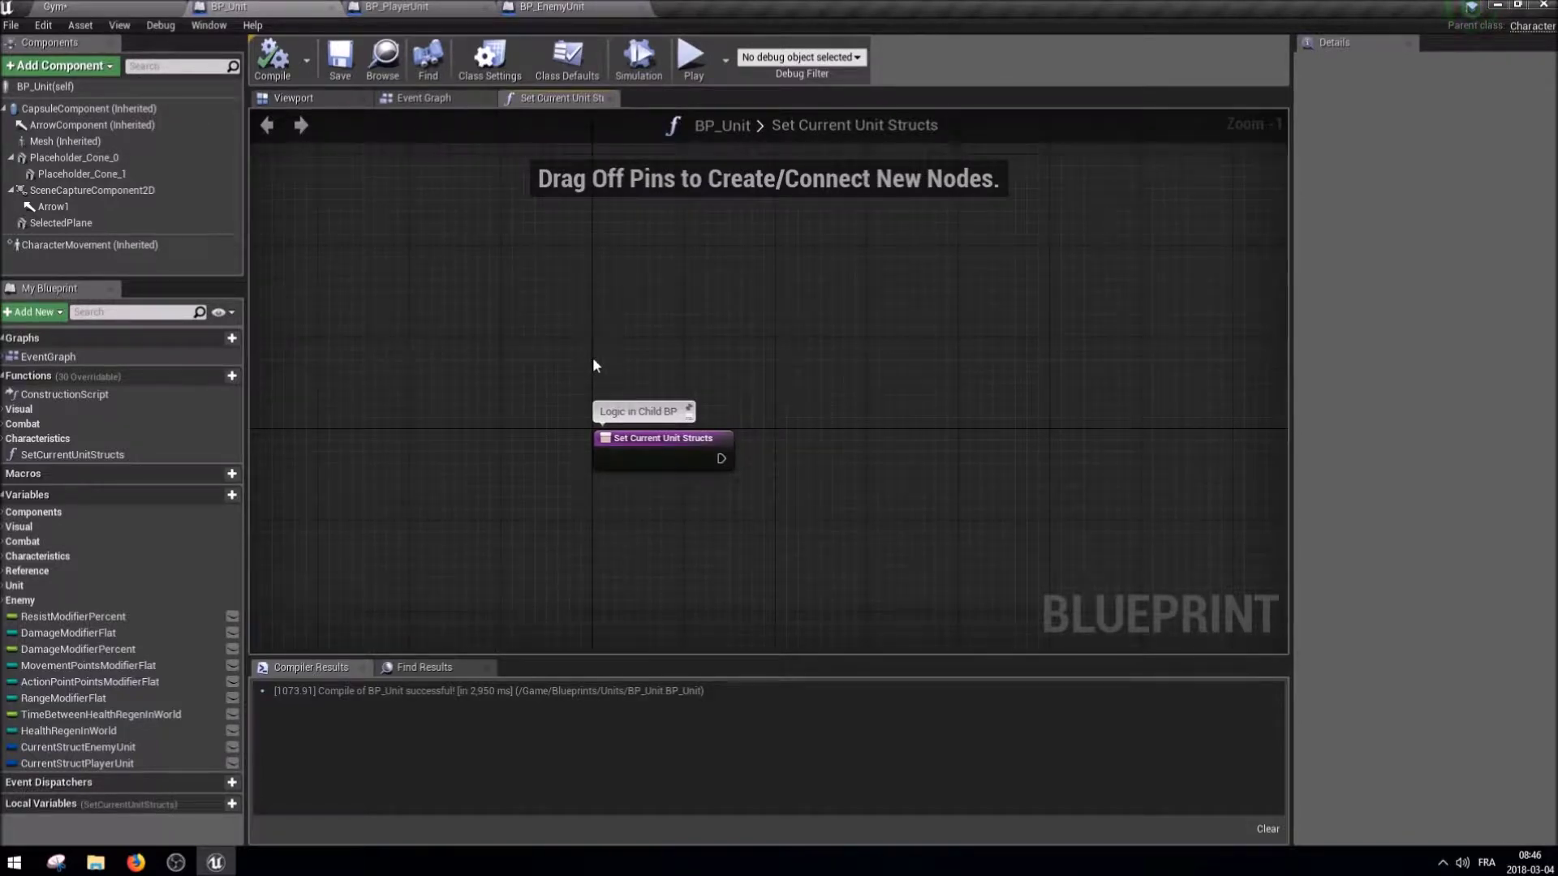
pyautogui.click(112, 6)
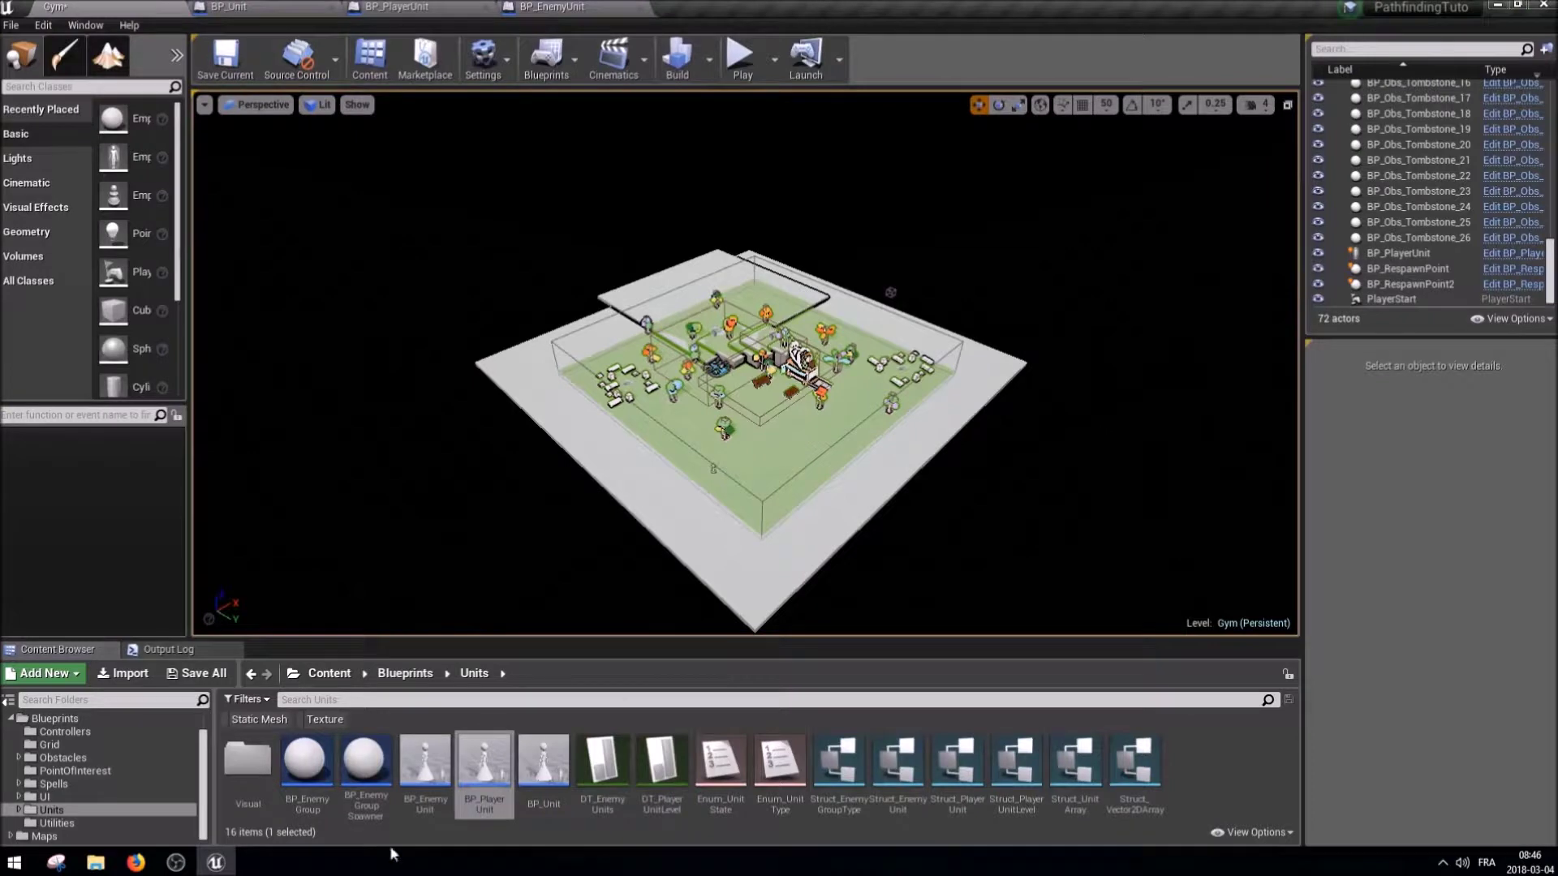
# Open the BP_EnemyGroup Blueprint and browse its event graph, including Kill Self Enemy Group.
pyautogui.doubleClick(324, 783)
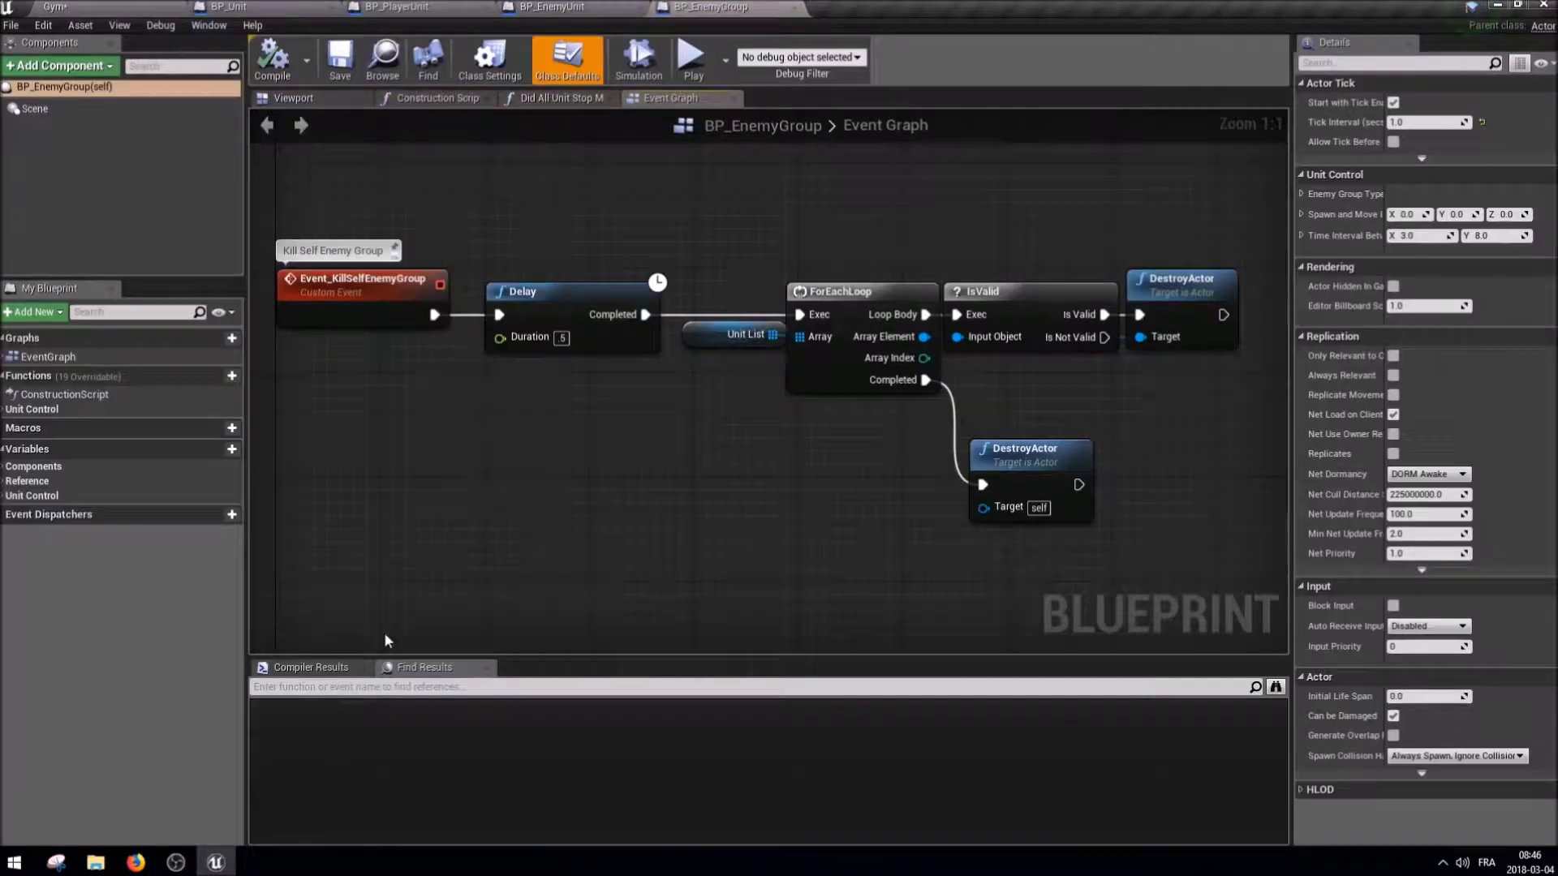
pyautogui.scroll(-2, 573, 425)
pyautogui.scroll(-3, 573, 365)
pyautogui.scroll(-2, 572, 310)
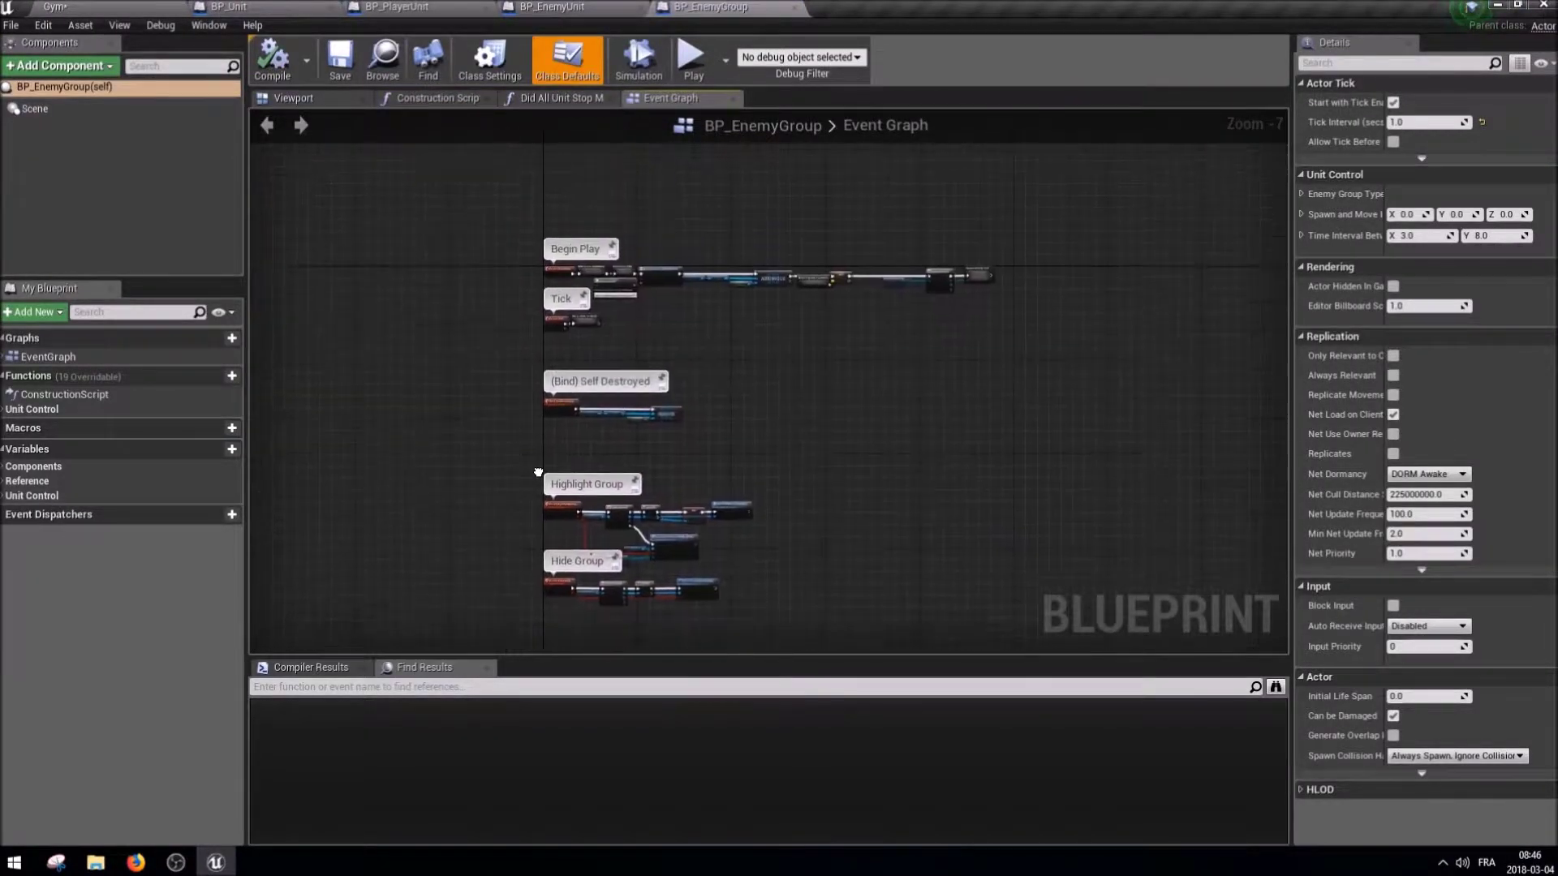
pyautogui.moveTo(589, 481); pyautogui.dragTo(574, 317, button='right')
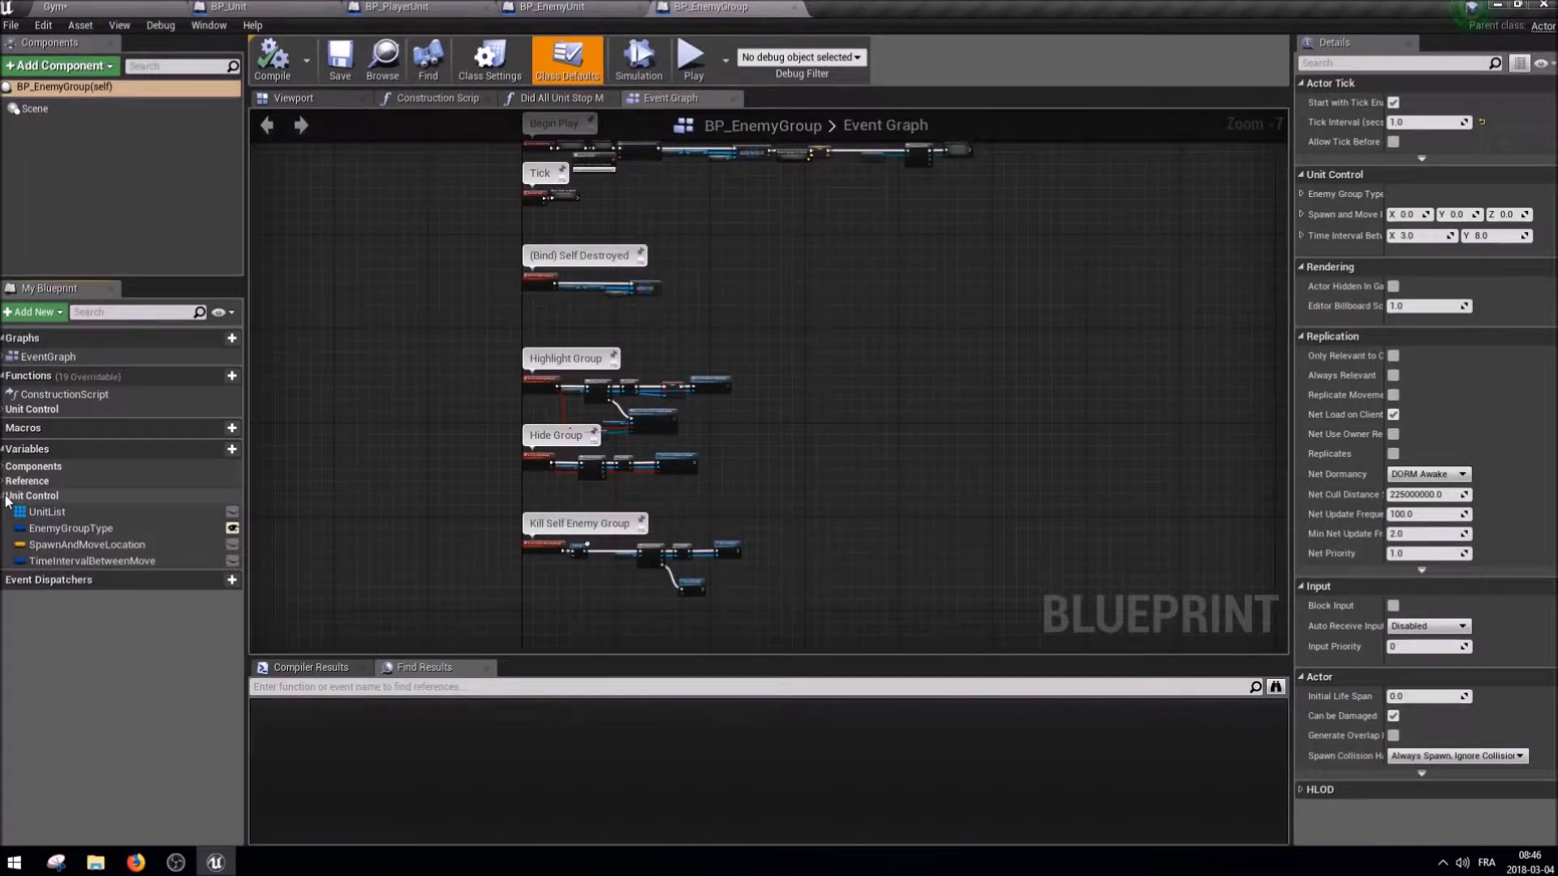
pyautogui.moveTo(387, 490); pyautogui.dragTo(409, 461, button='right')
# Search all Blueprints for SpawnActor nodes and open the BP Enemy Group result.
pyautogui.hotkey('ctrl', 'Tab')
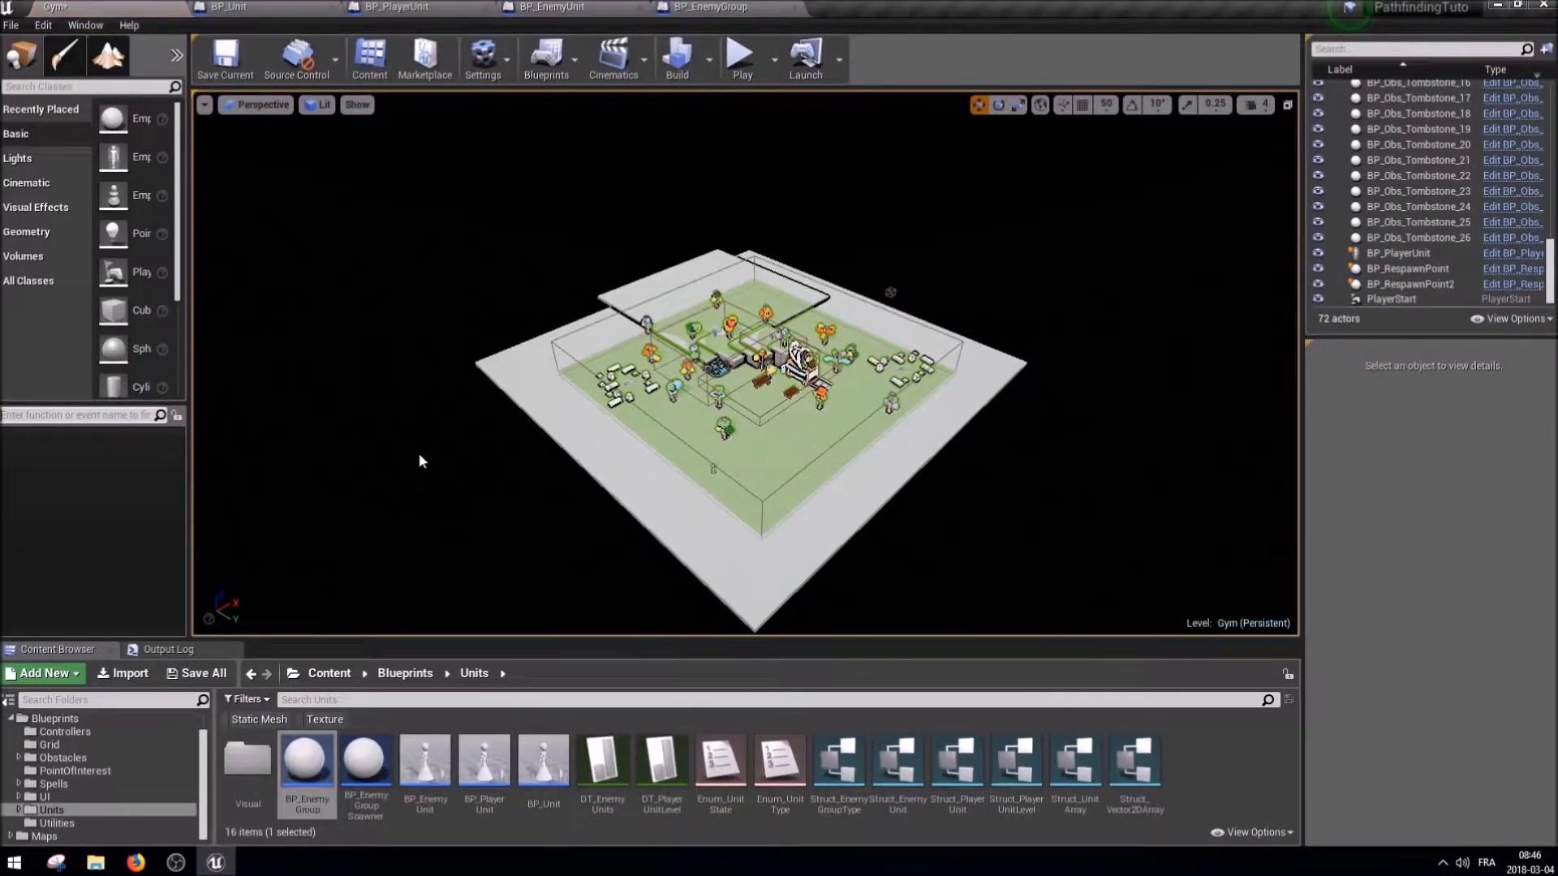
pyautogui.write('SpawnActor')
pyautogui.press('Return')
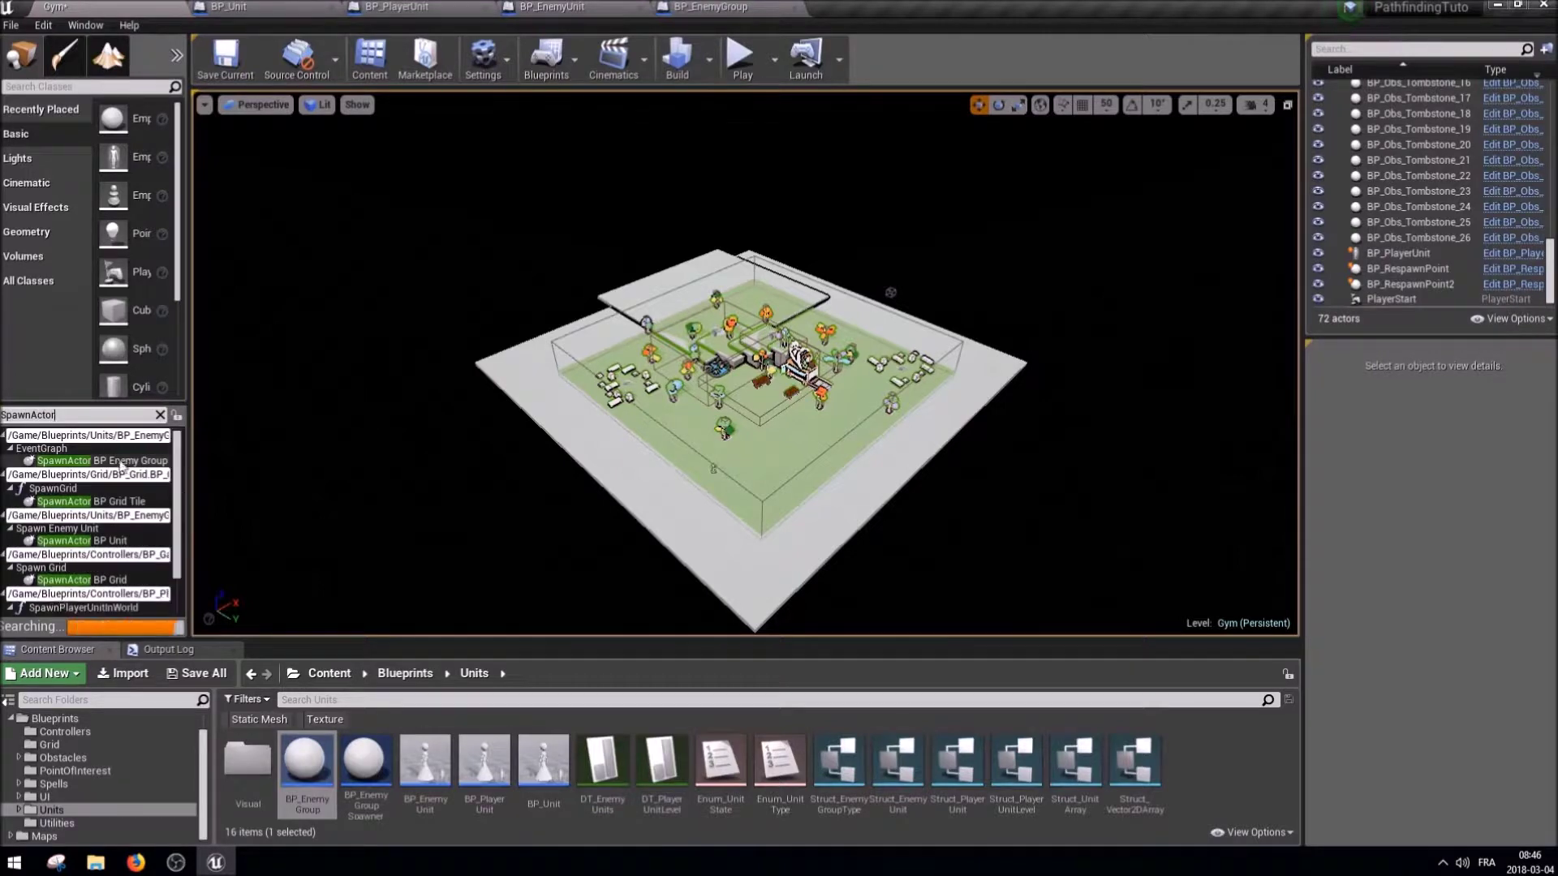
pyautogui.moveTo(187, 459); pyautogui.dragTo(331, 460)
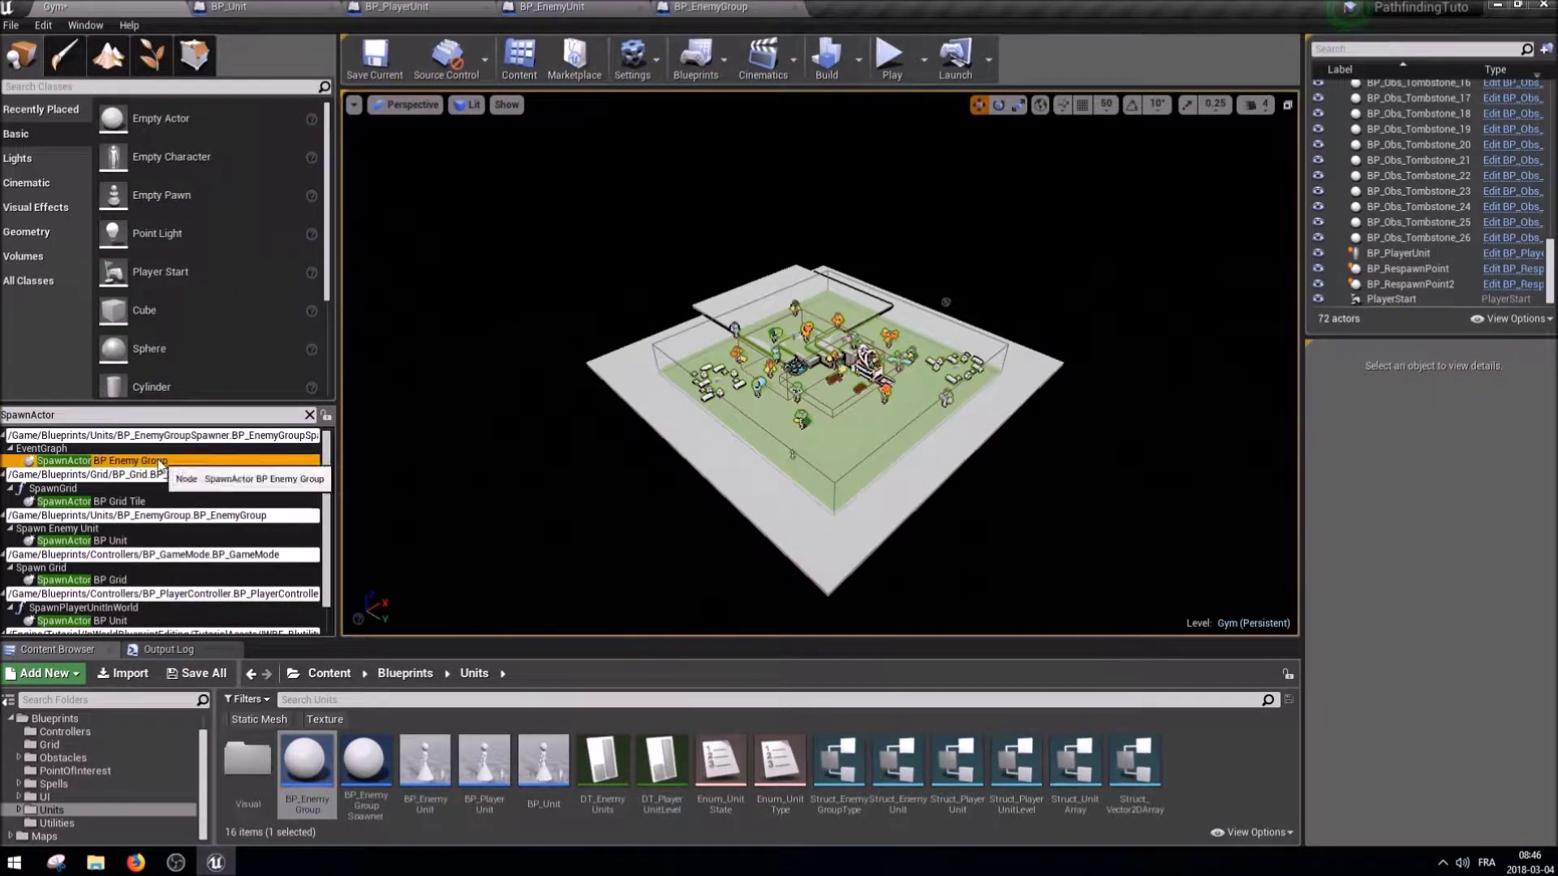
pyautogui.doubleClick(159, 460)
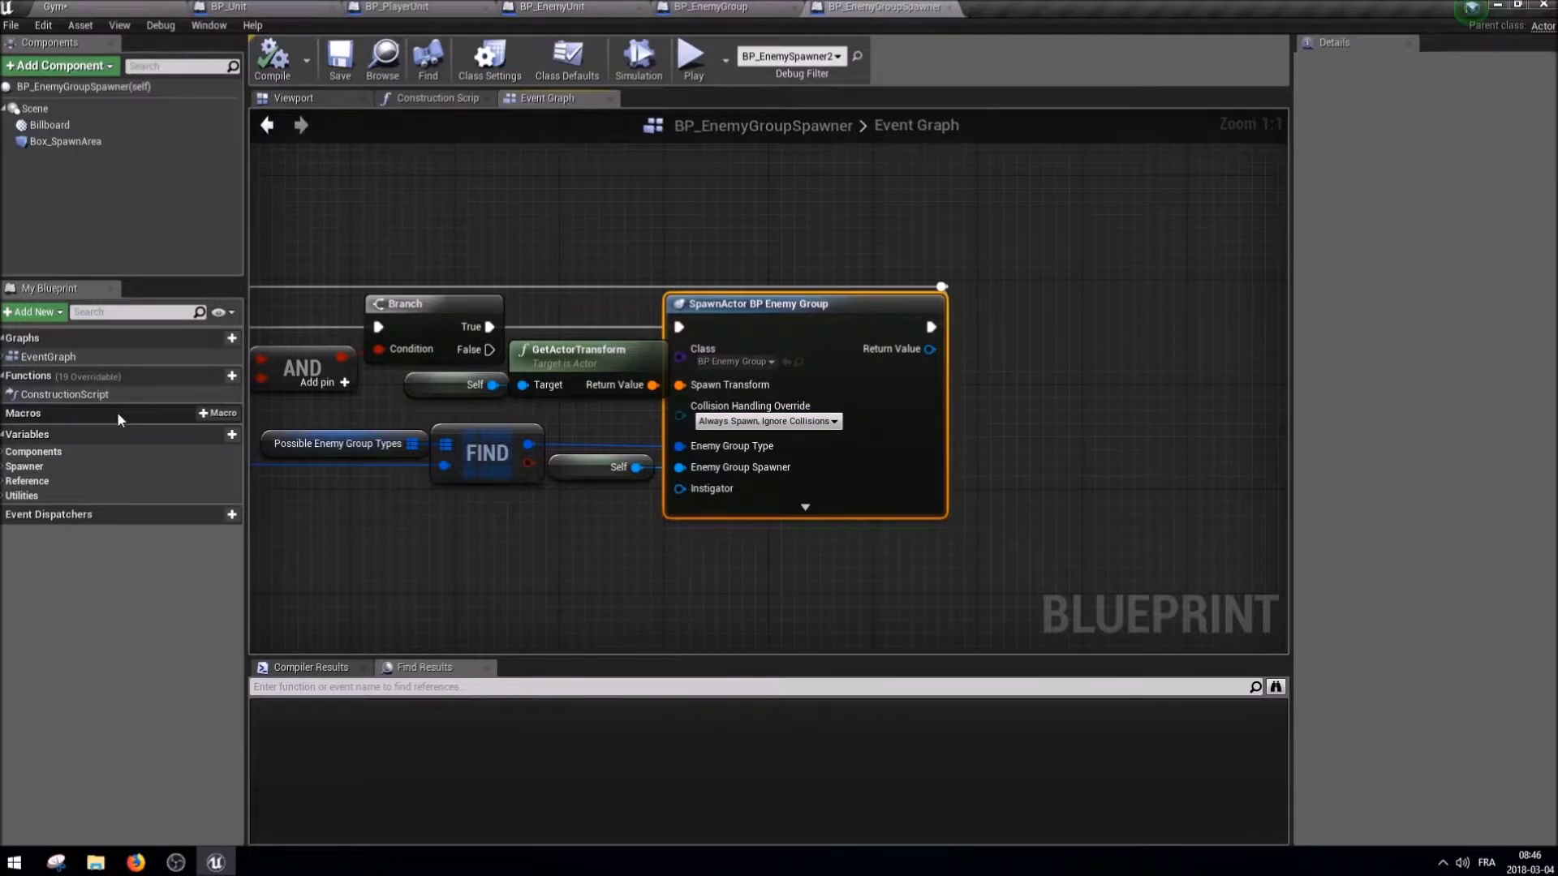
# Open the SpawnActor BP Unit node in BP_EnemyGroup's Spawn Enemy Unit and its class picker.
pyautogui.hotkey('ctrl', 'Tab')
pyautogui.doubleClick(81, 540)
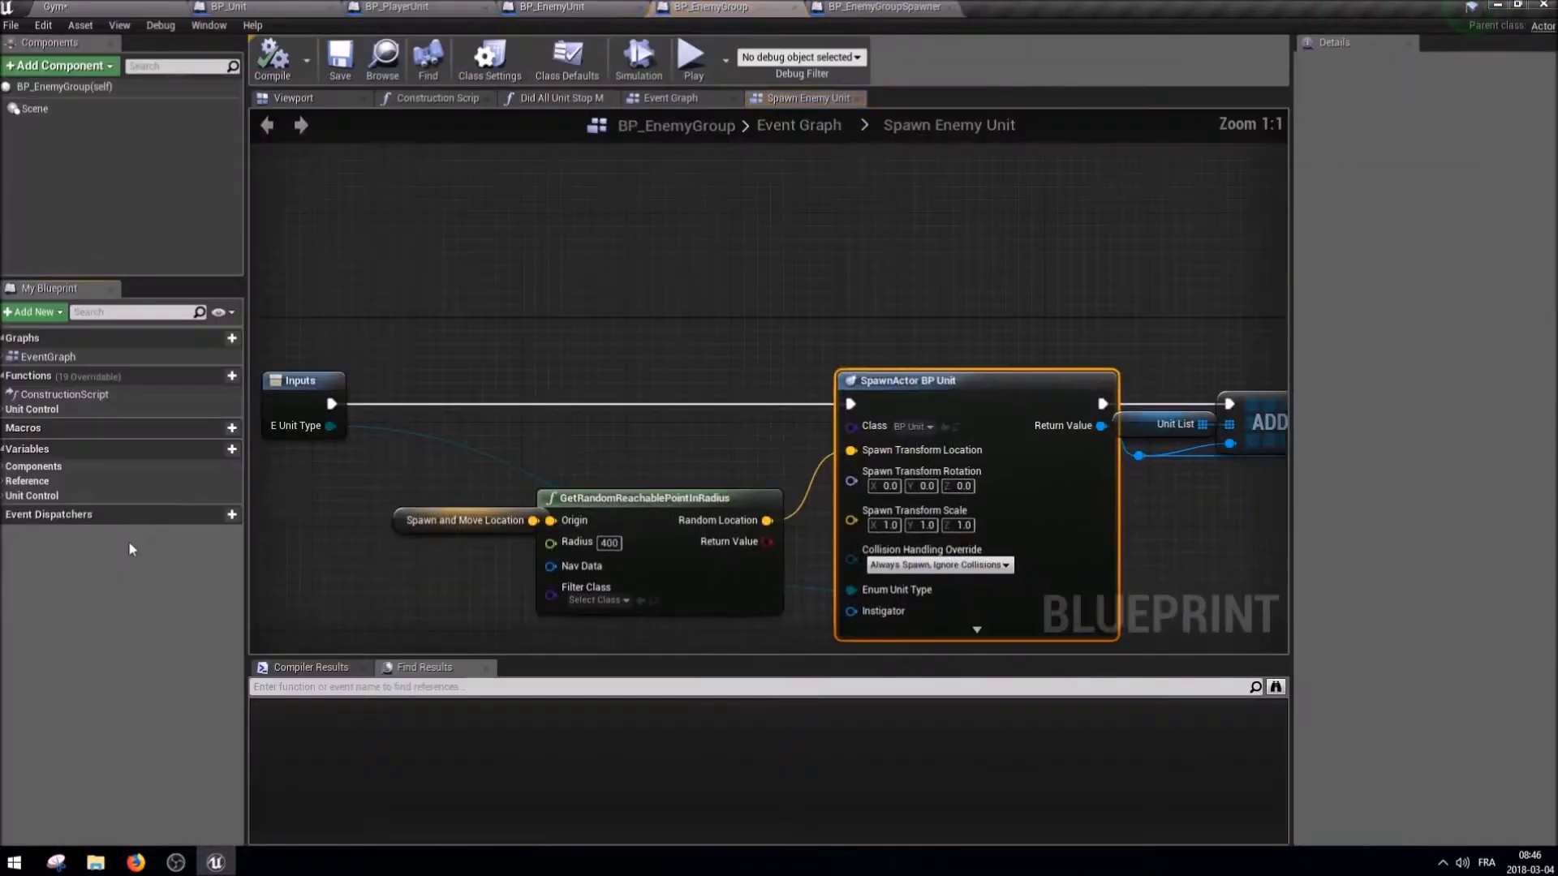
pyautogui.moveTo(698, 566); pyautogui.dragTo(1101, 537, button='right')
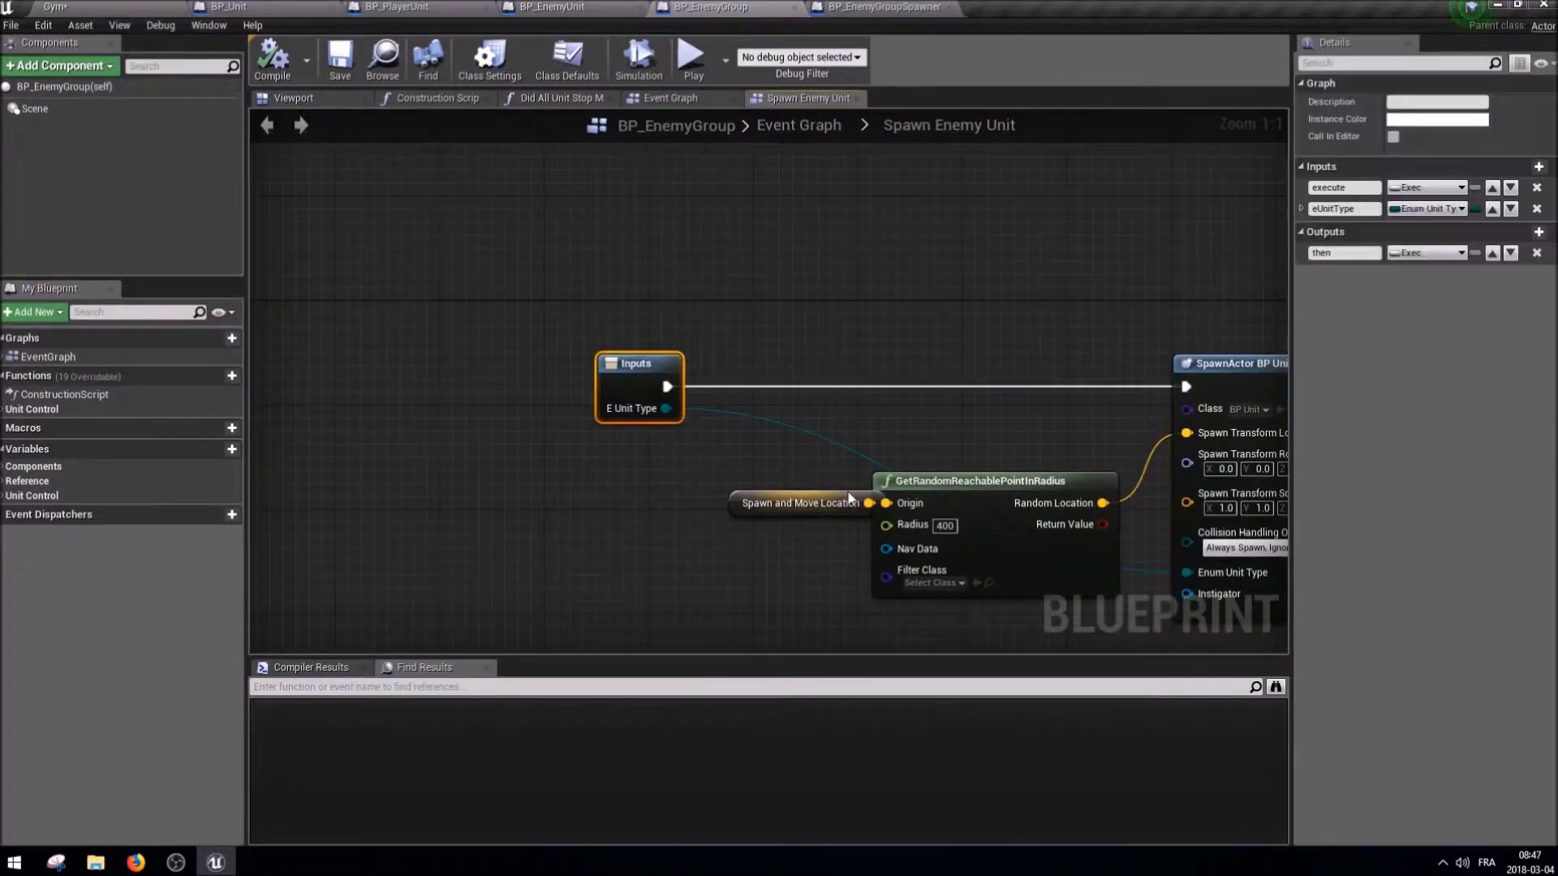
pyautogui.moveTo(929, 302); pyautogui.dragTo(705, 288, button='right')
pyautogui.click(713, 351)
pyautogui.moveTo(791, 440); pyautogui.dragTo(423, 379, button='right')
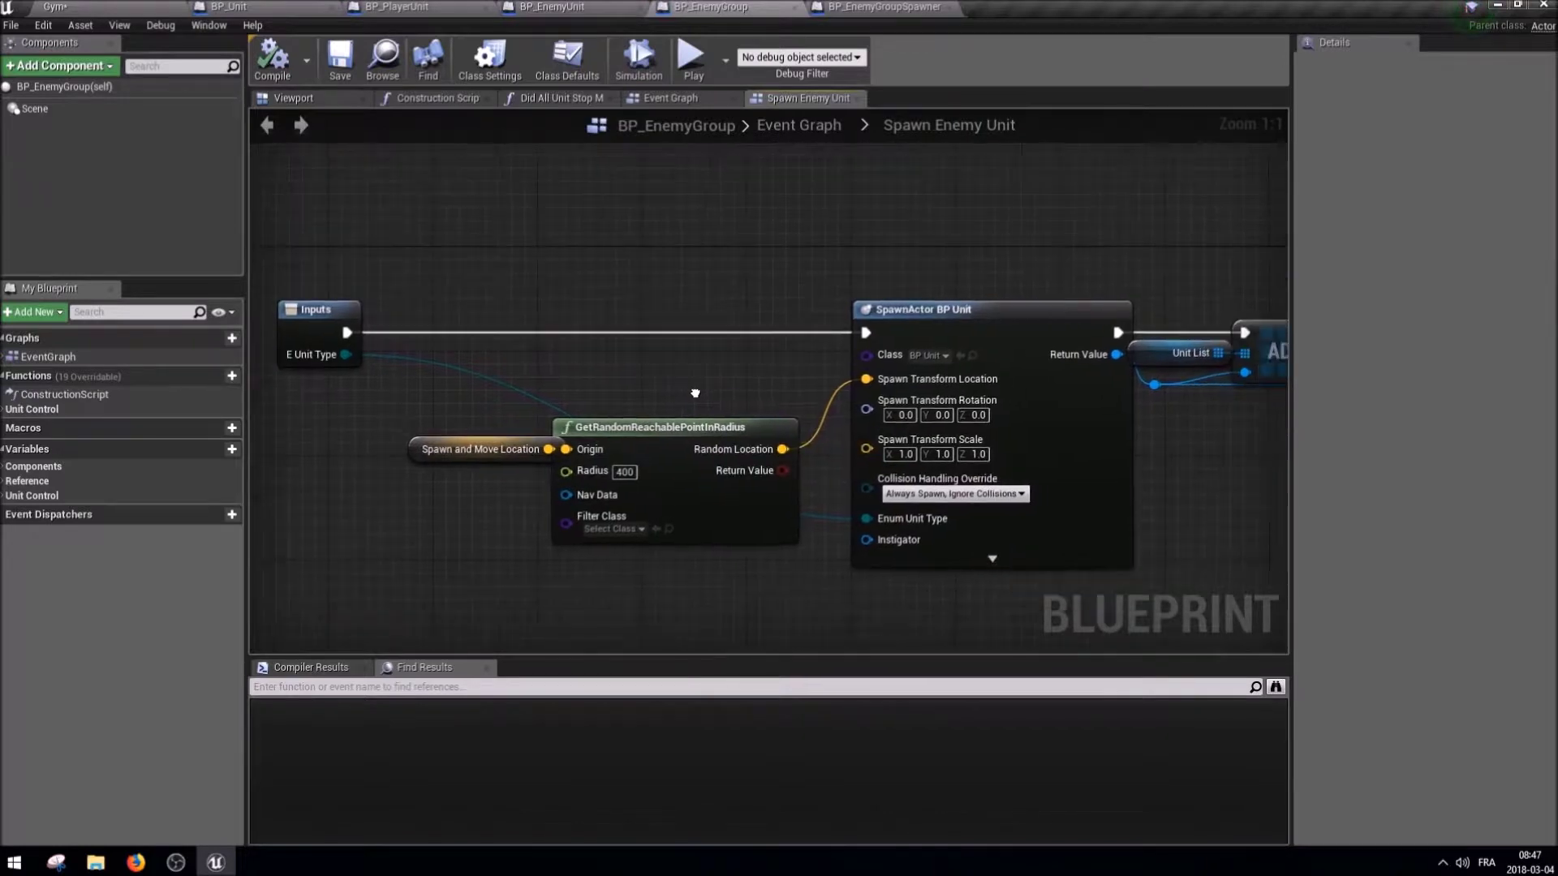
pyautogui.click(649, 345)
# Set the enemy group's SpawnActor class to BP Enemy Unit and save.
pyautogui.write('enemy u')
pyautogui.click(674, 432)
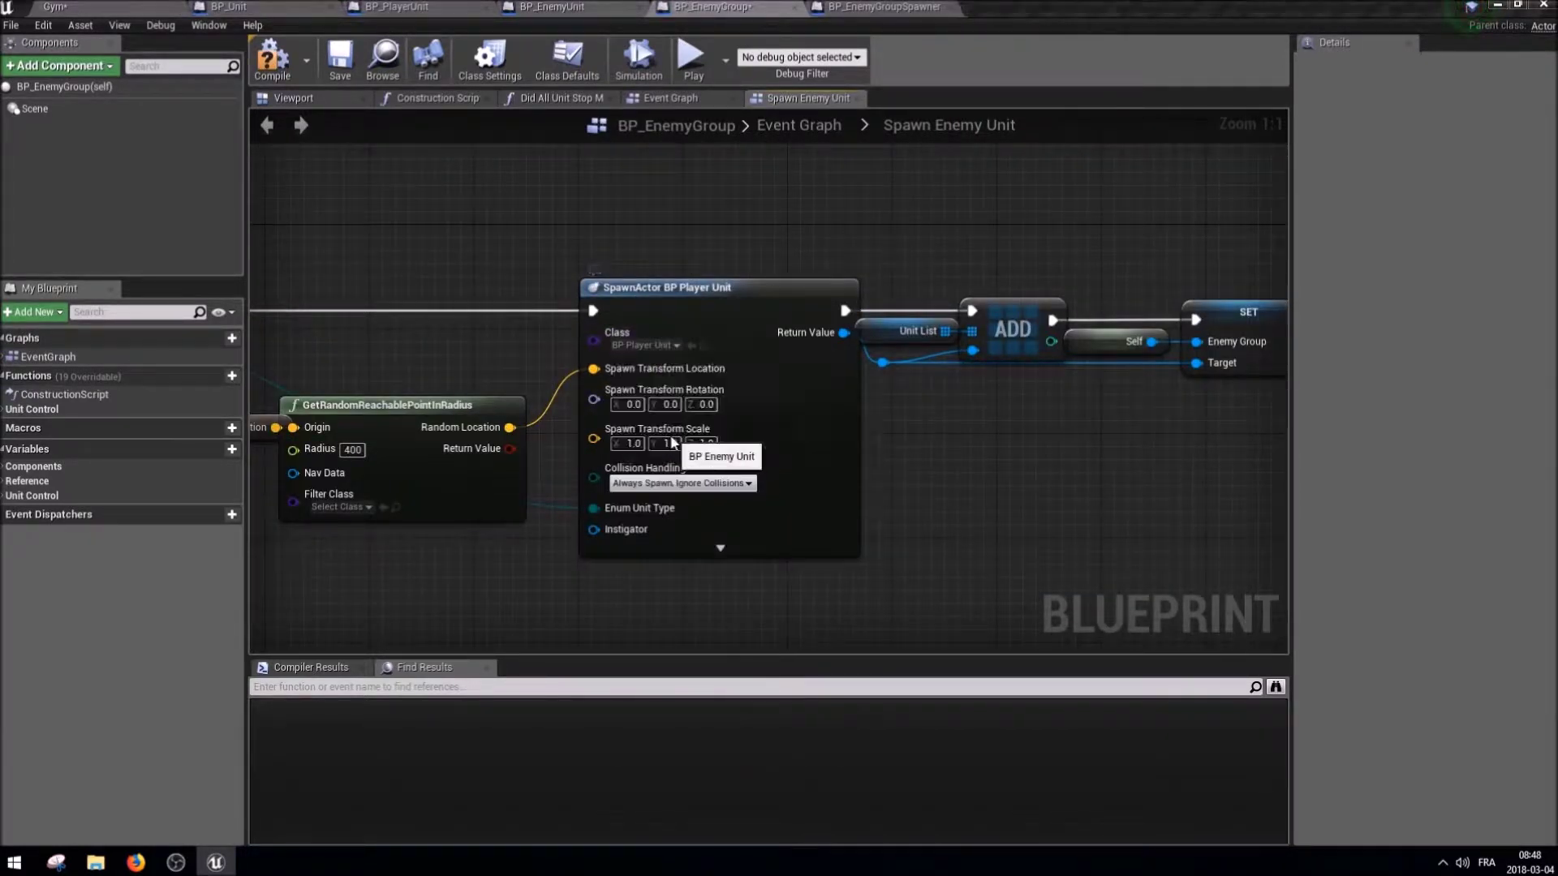
pyautogui.scroll(-2, 644, 313)
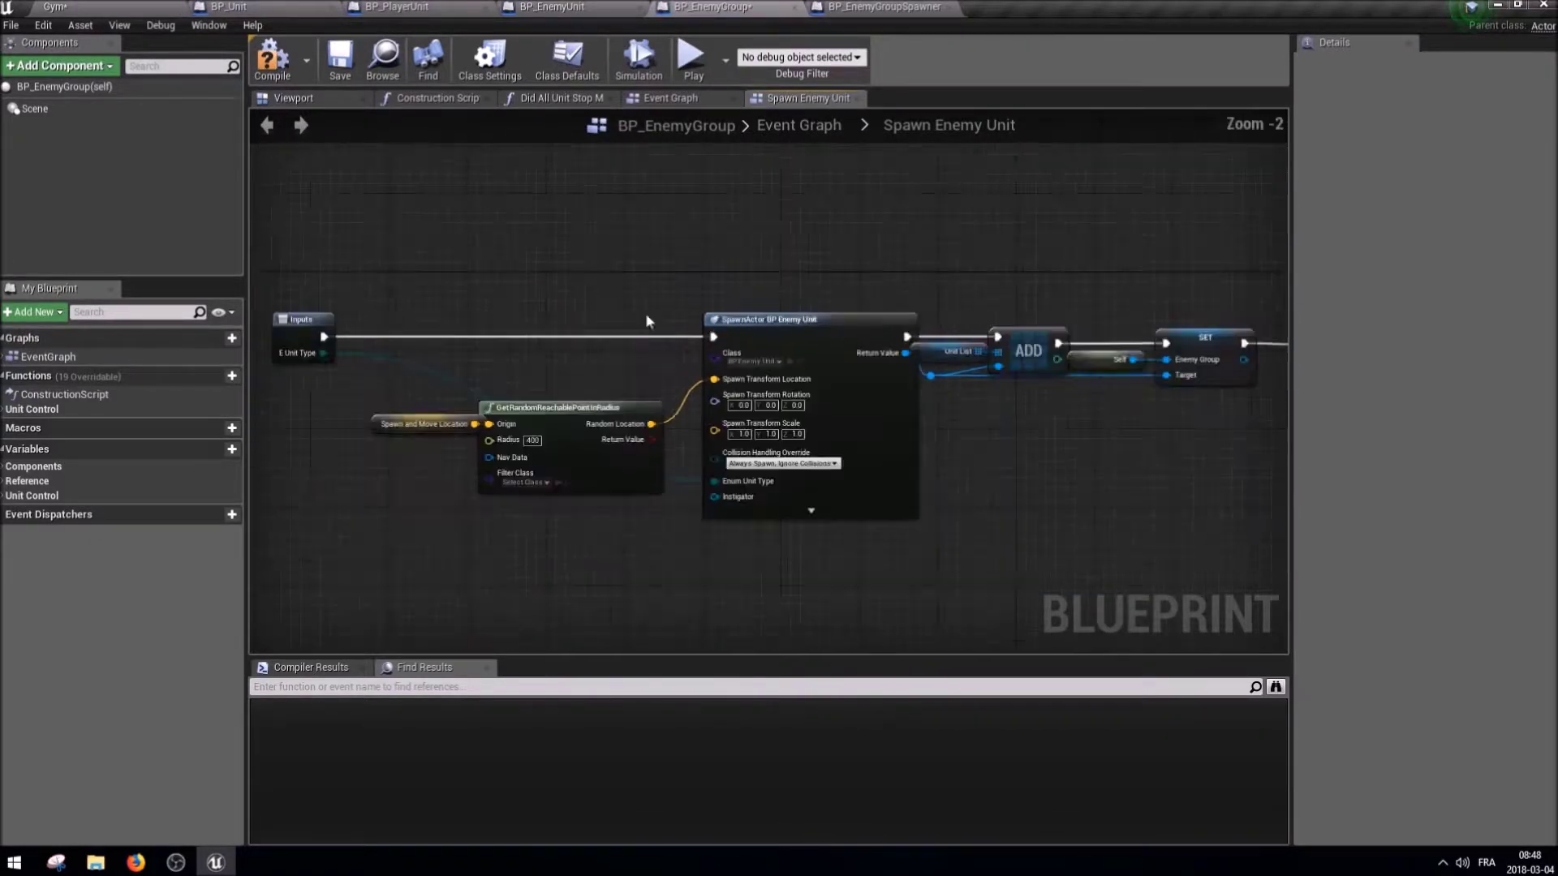
pyautogui.click(340, 61)
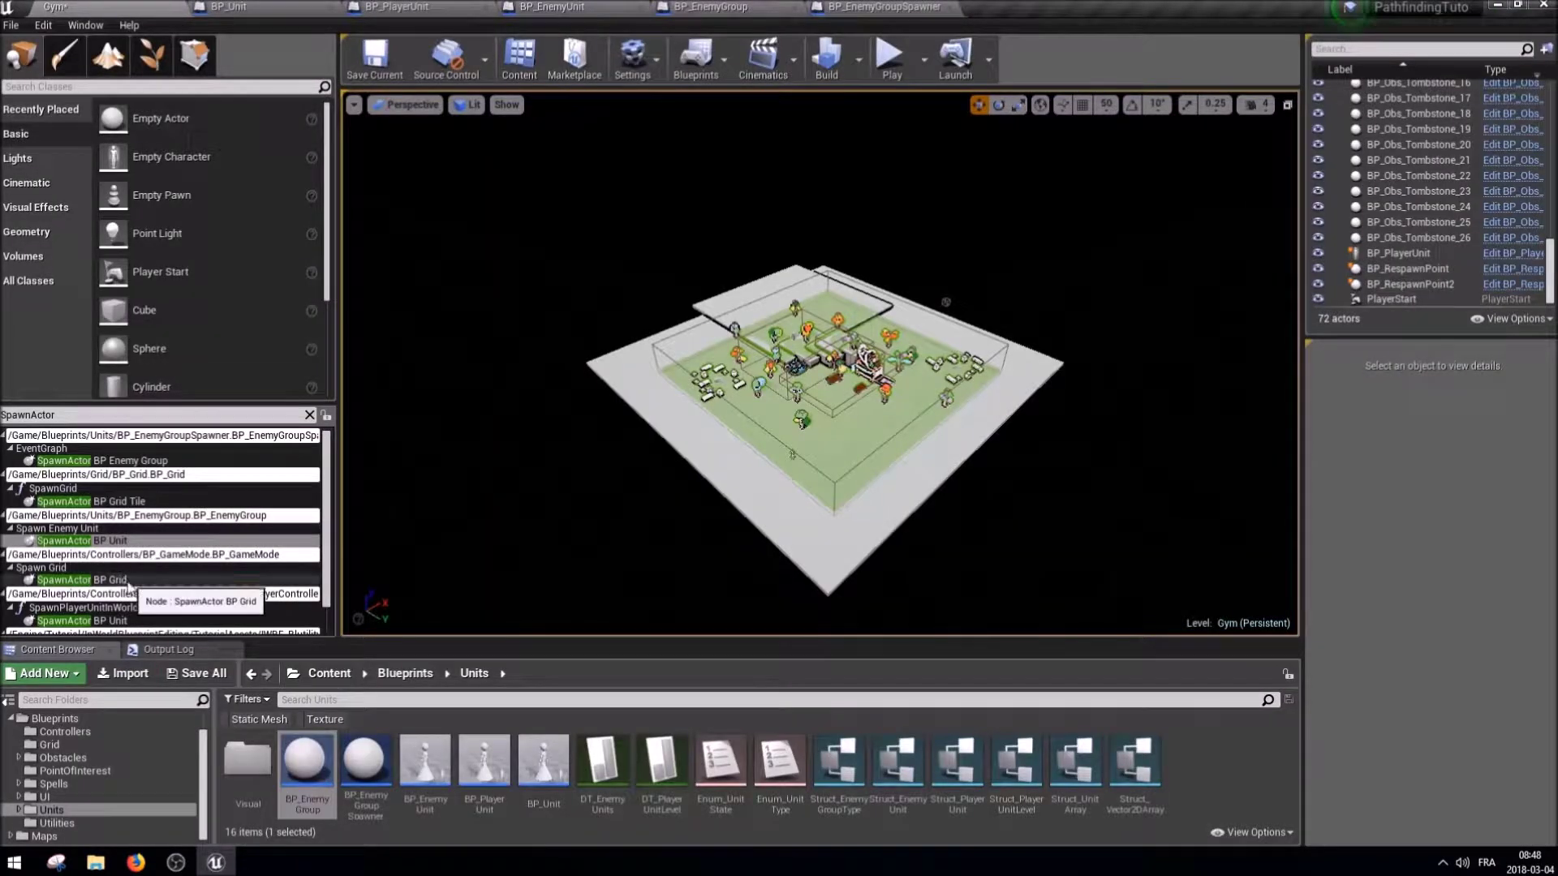
# Change the player controller's SpawnActor class to BP Player Unit and save.
pyautogui.doubleClick(121, 607)
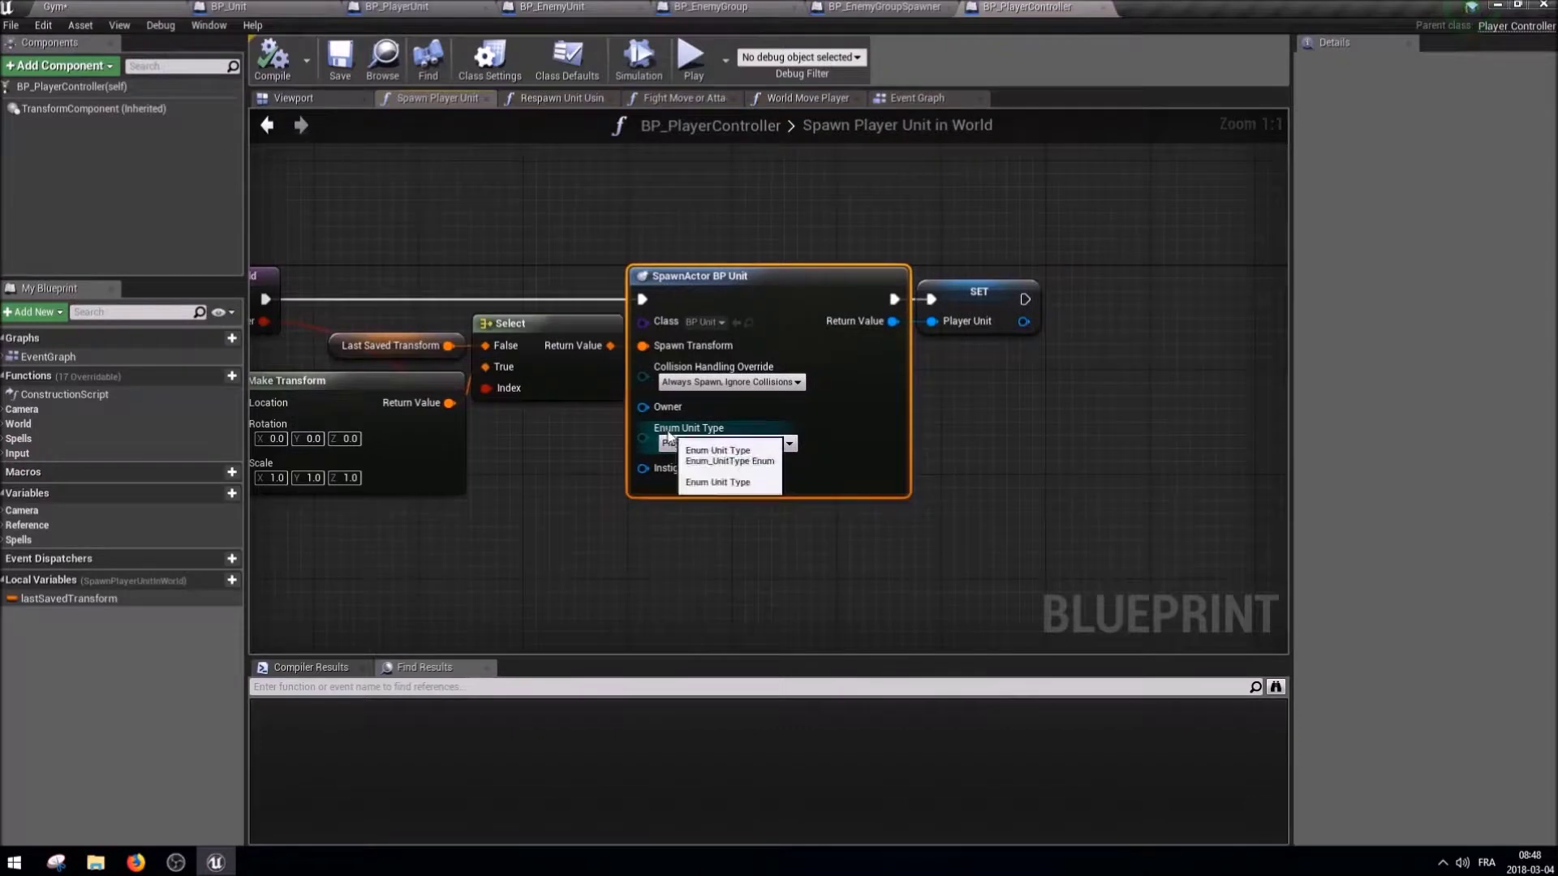
pyautogui.click(703, 322)
pyautogui.click(747, 205)
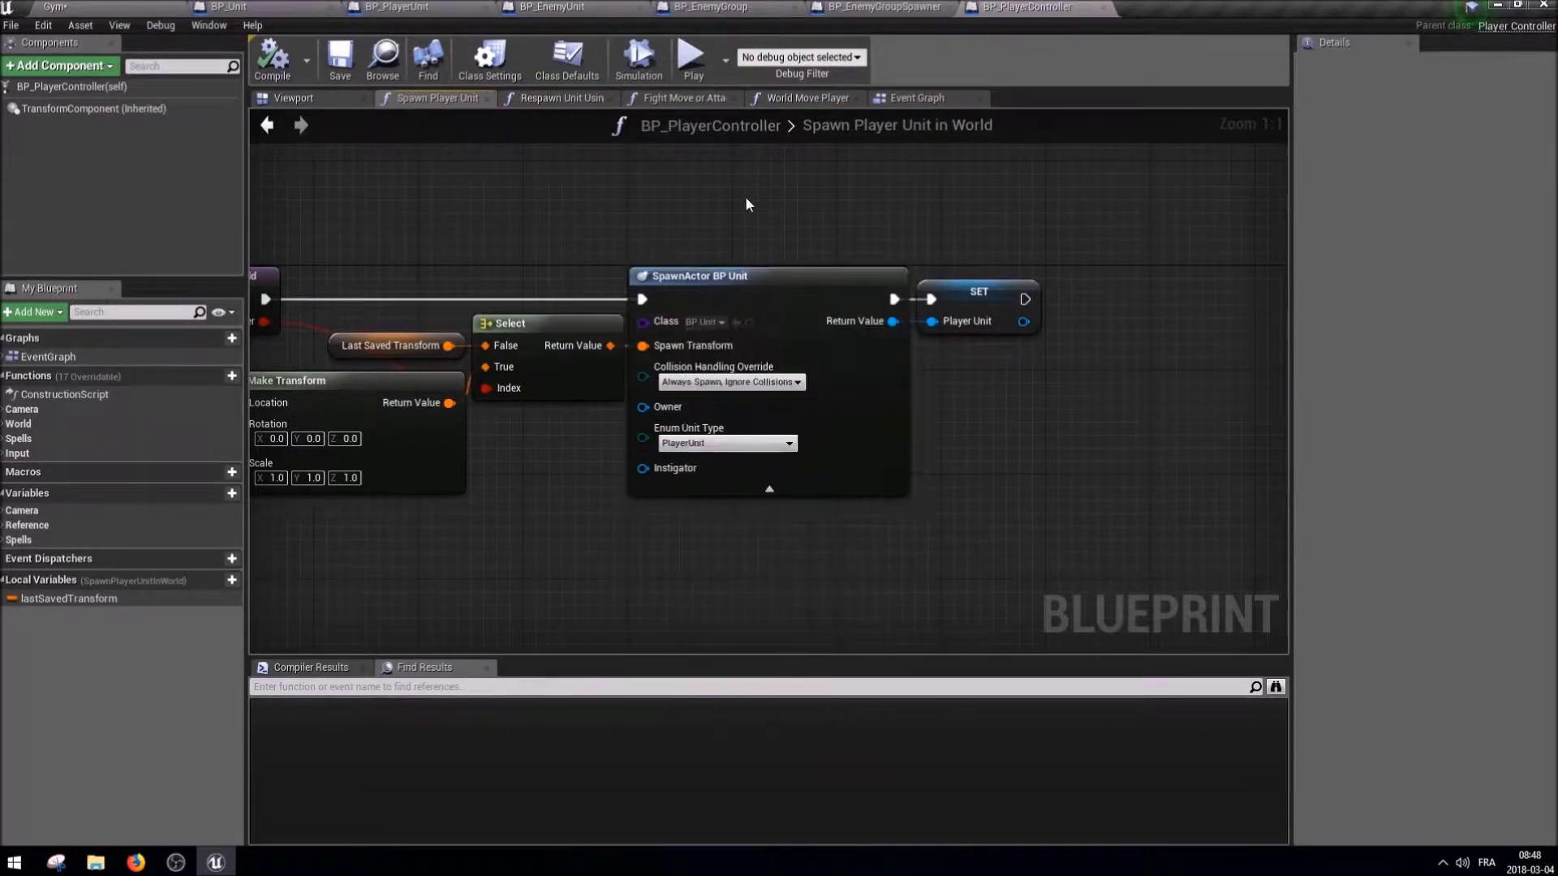
pyautogui.click(684, 323)
pyautogui.write('player')
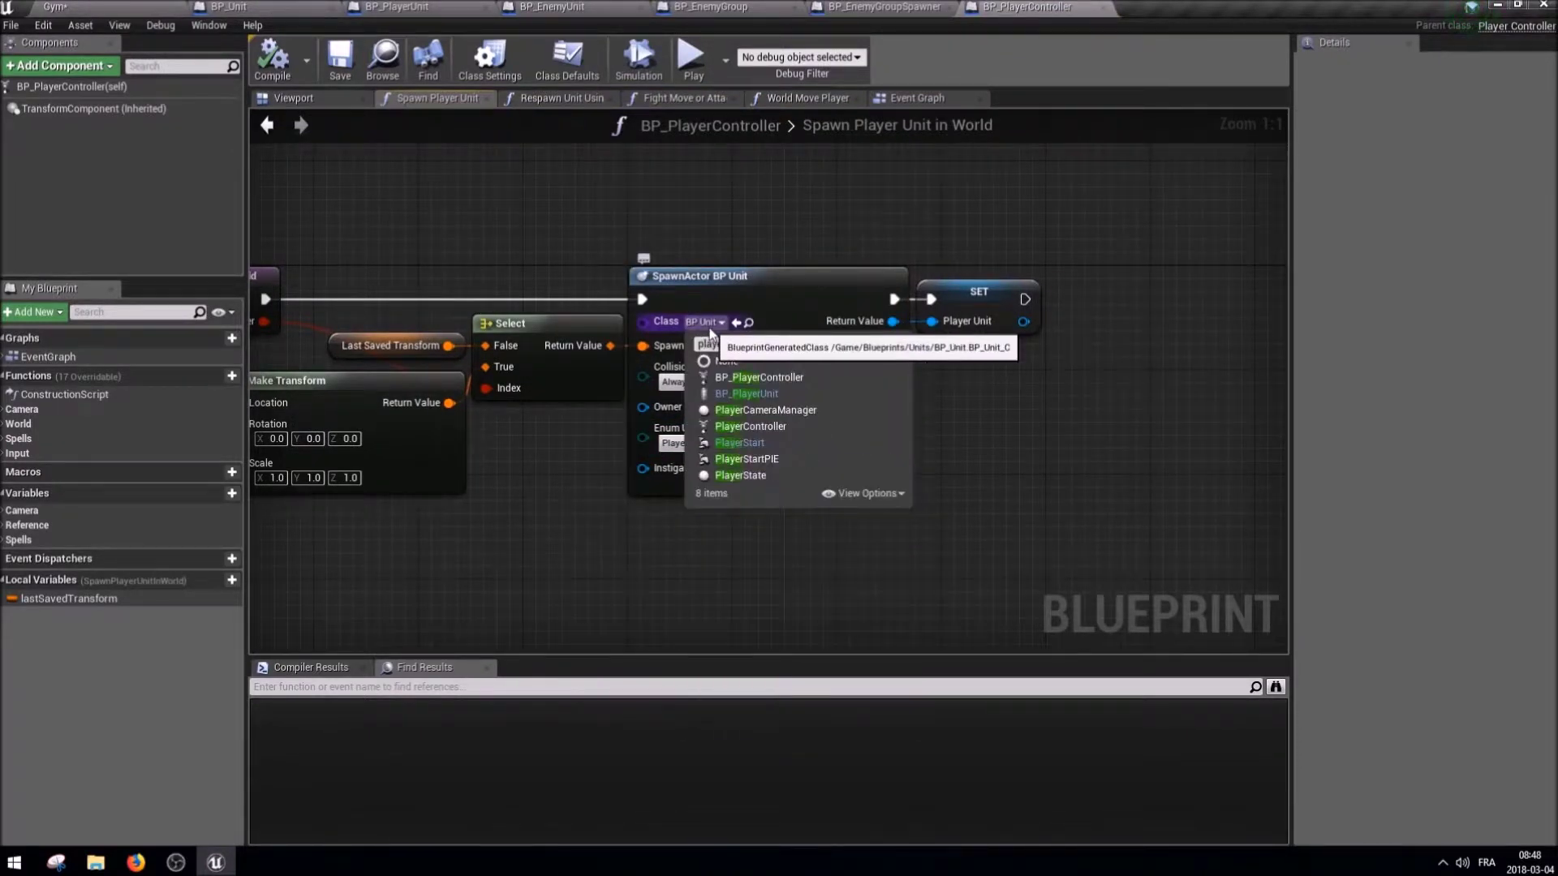
pyautogui.click(745, 394)
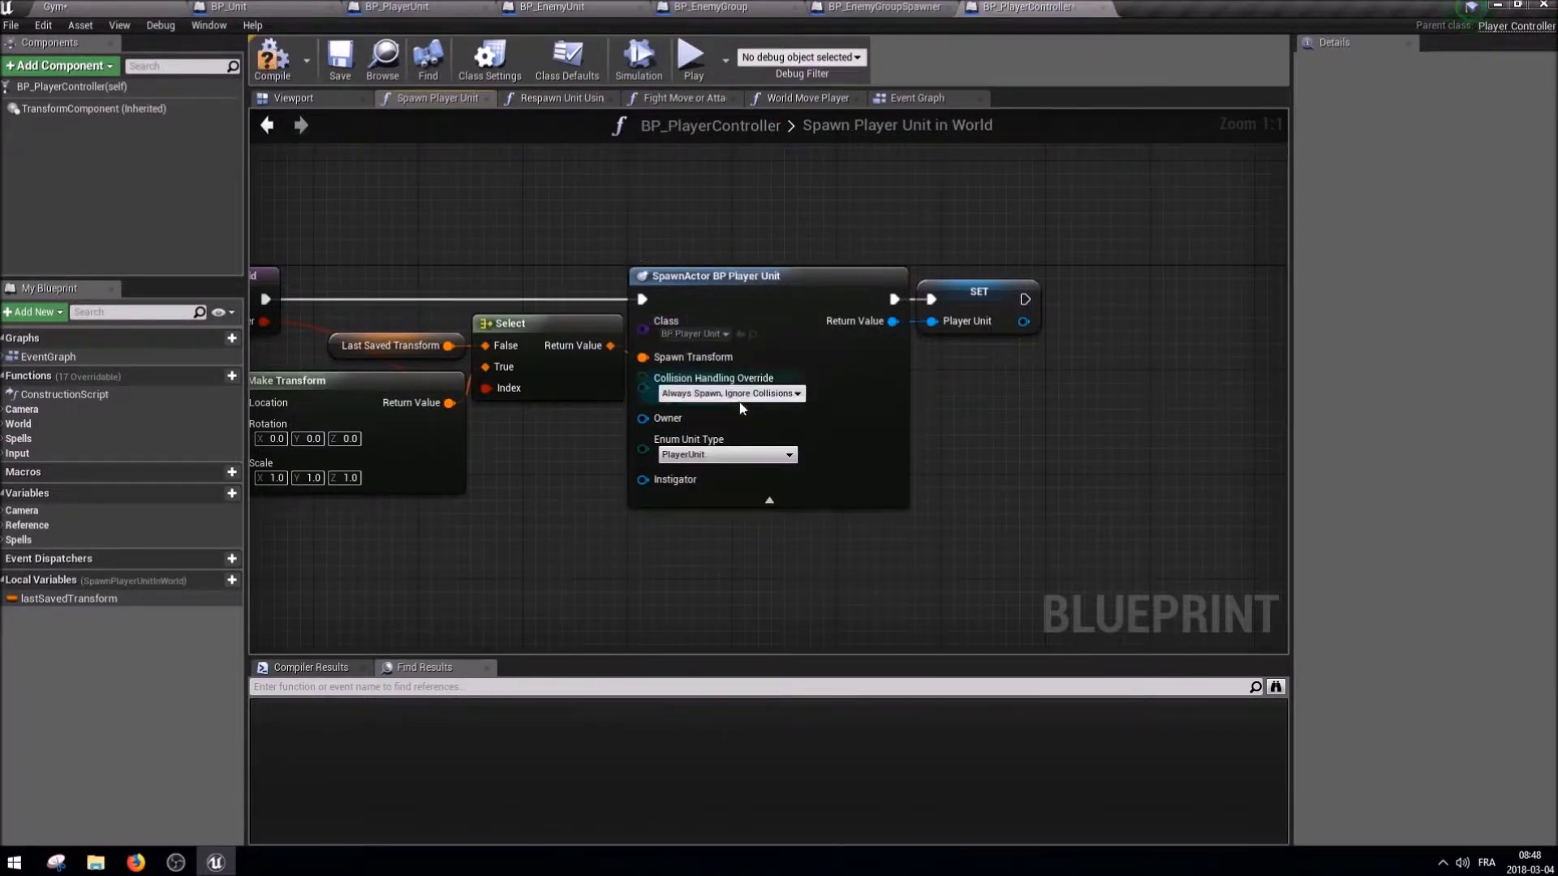
pyautogui.click(343, 67)
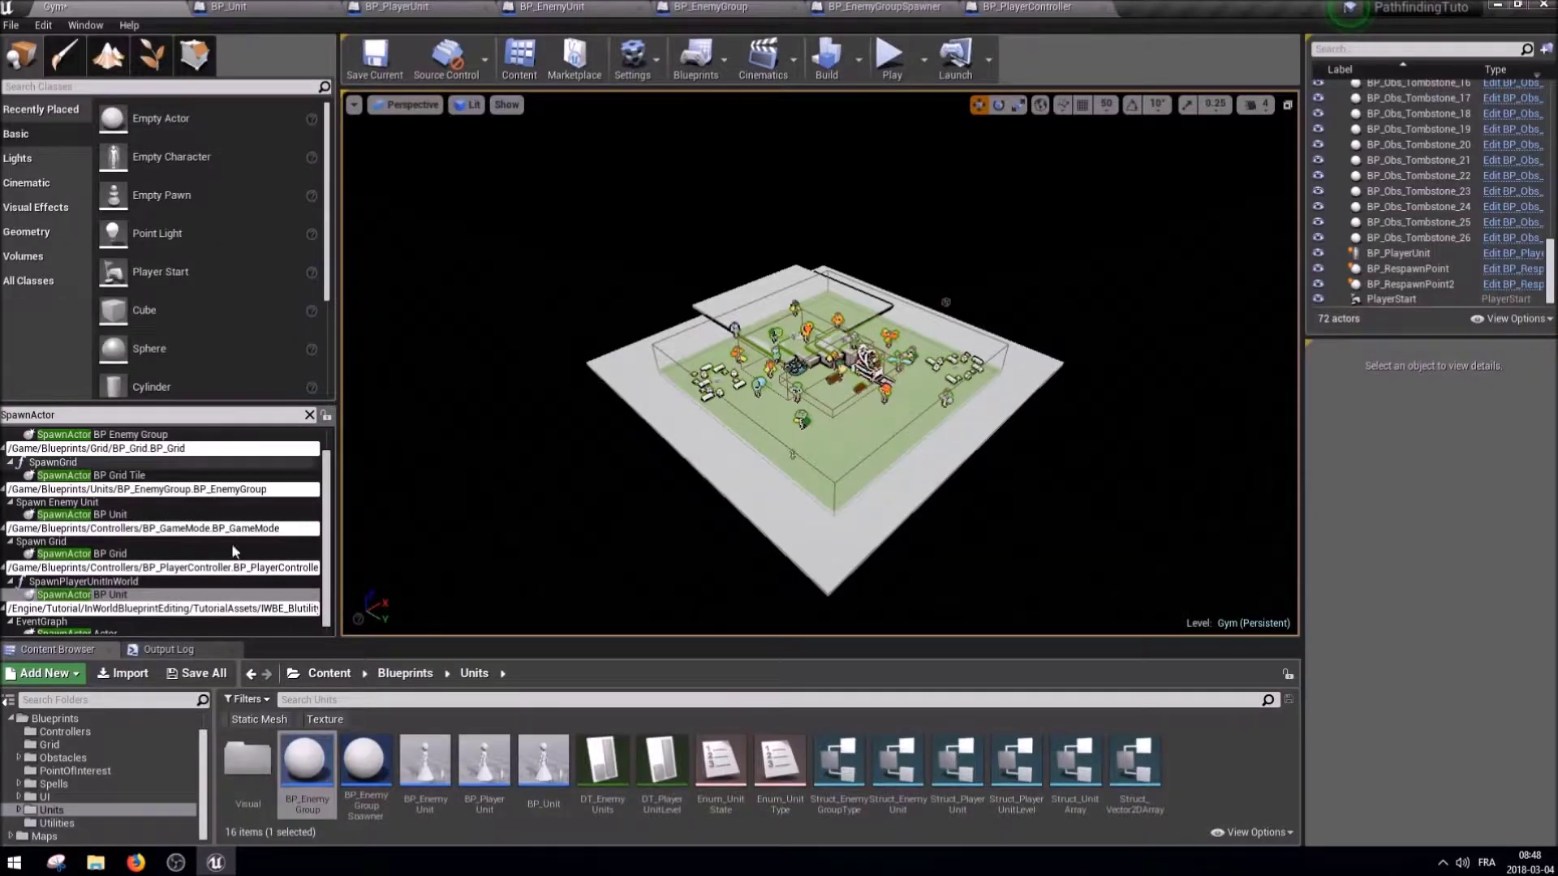
# Test-play the level, then stop the session with Escape.
pyautogui.scroll(-1, 205, 572)
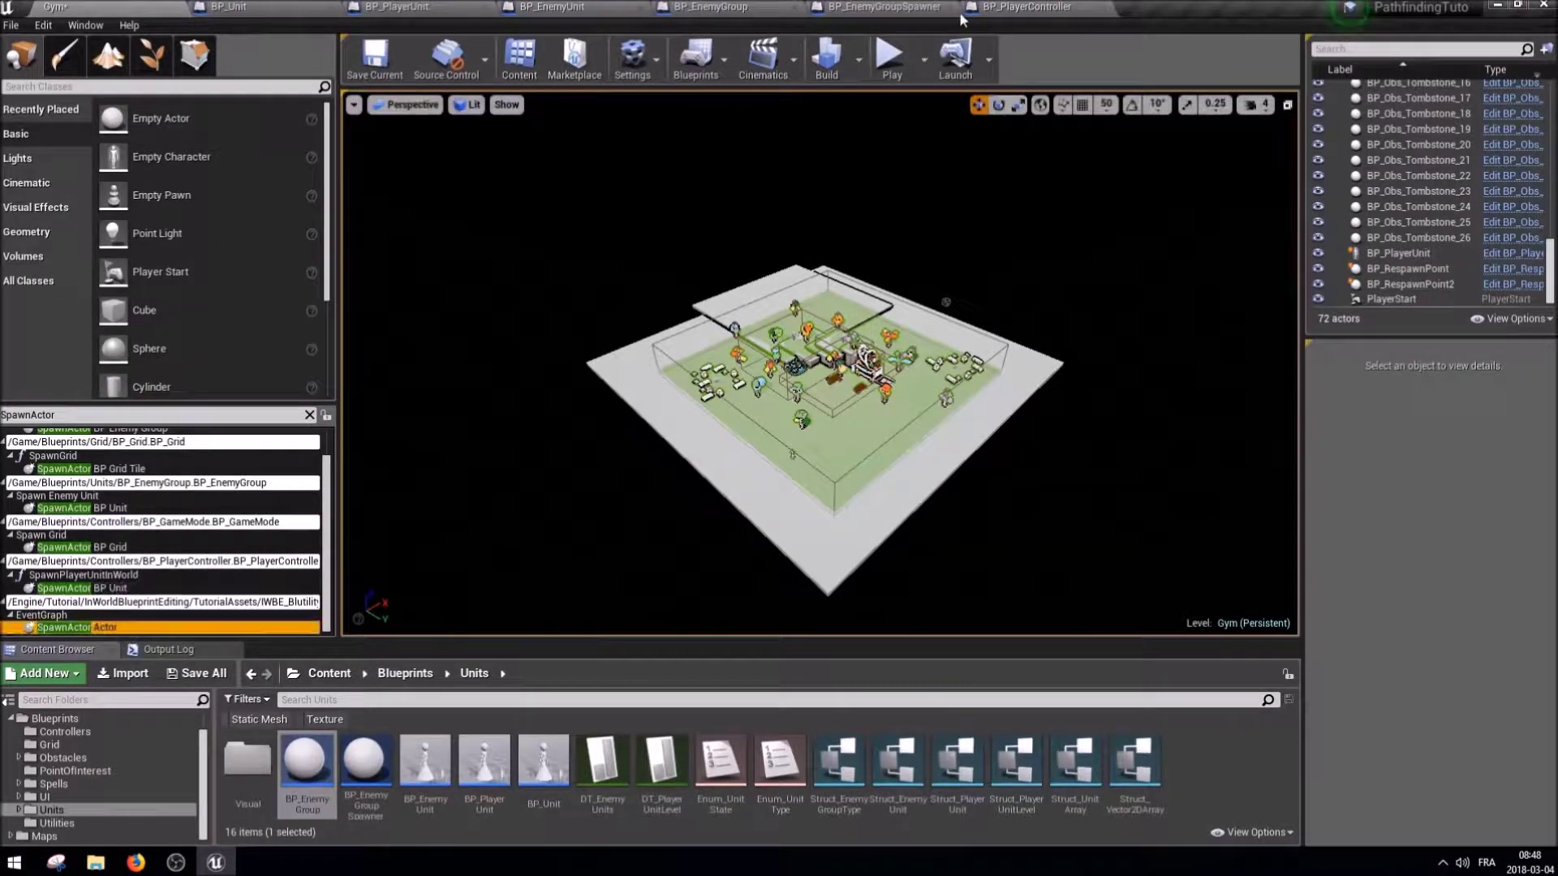
pyautogui.click(890, 57)
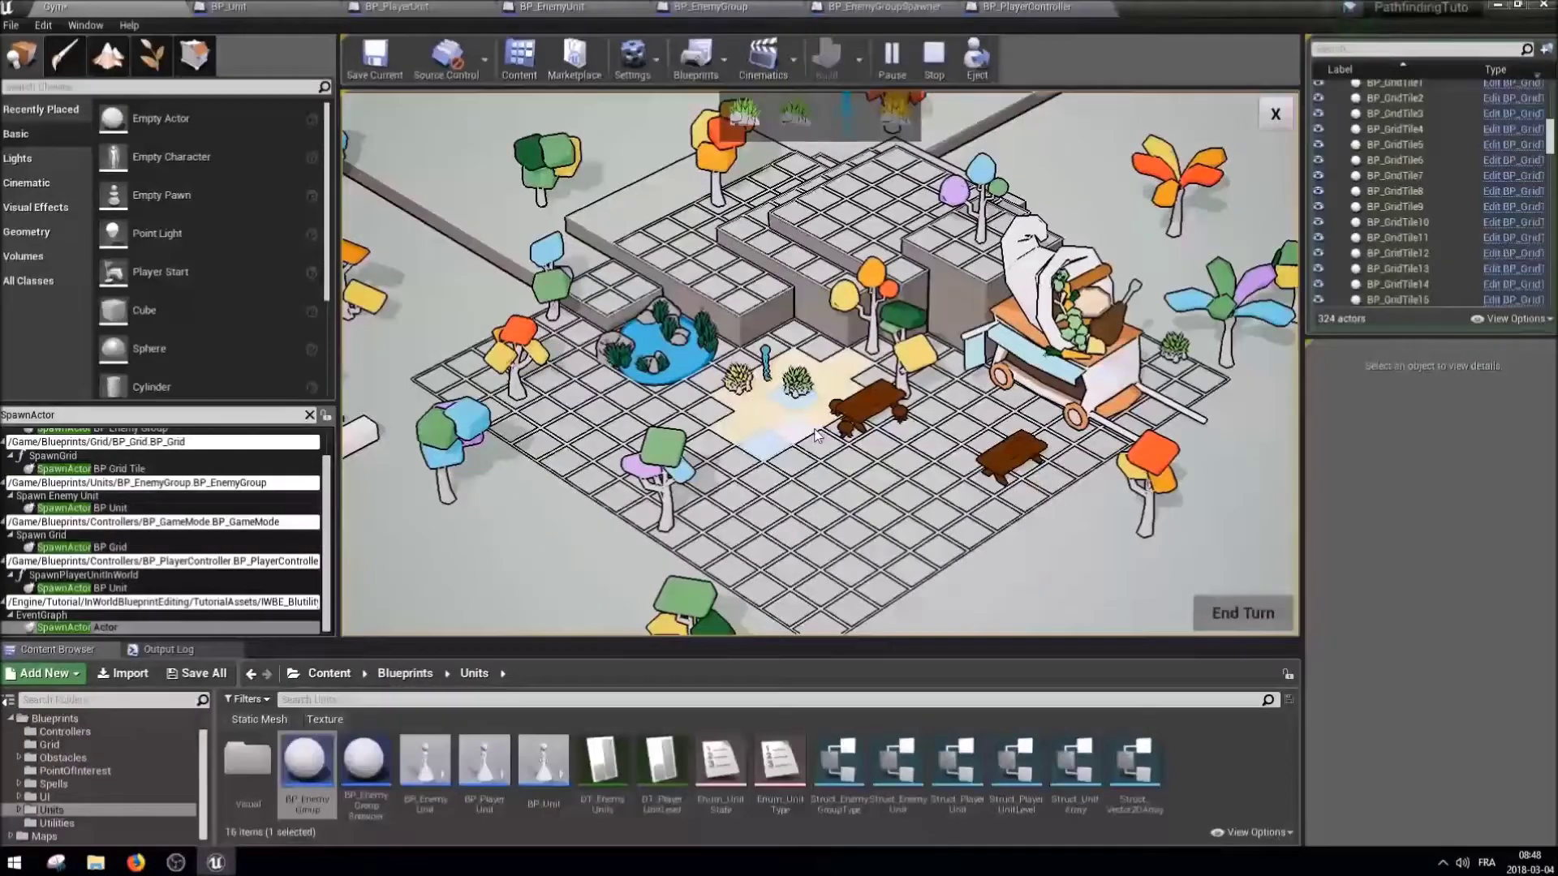
pyautogui.press('Escape')
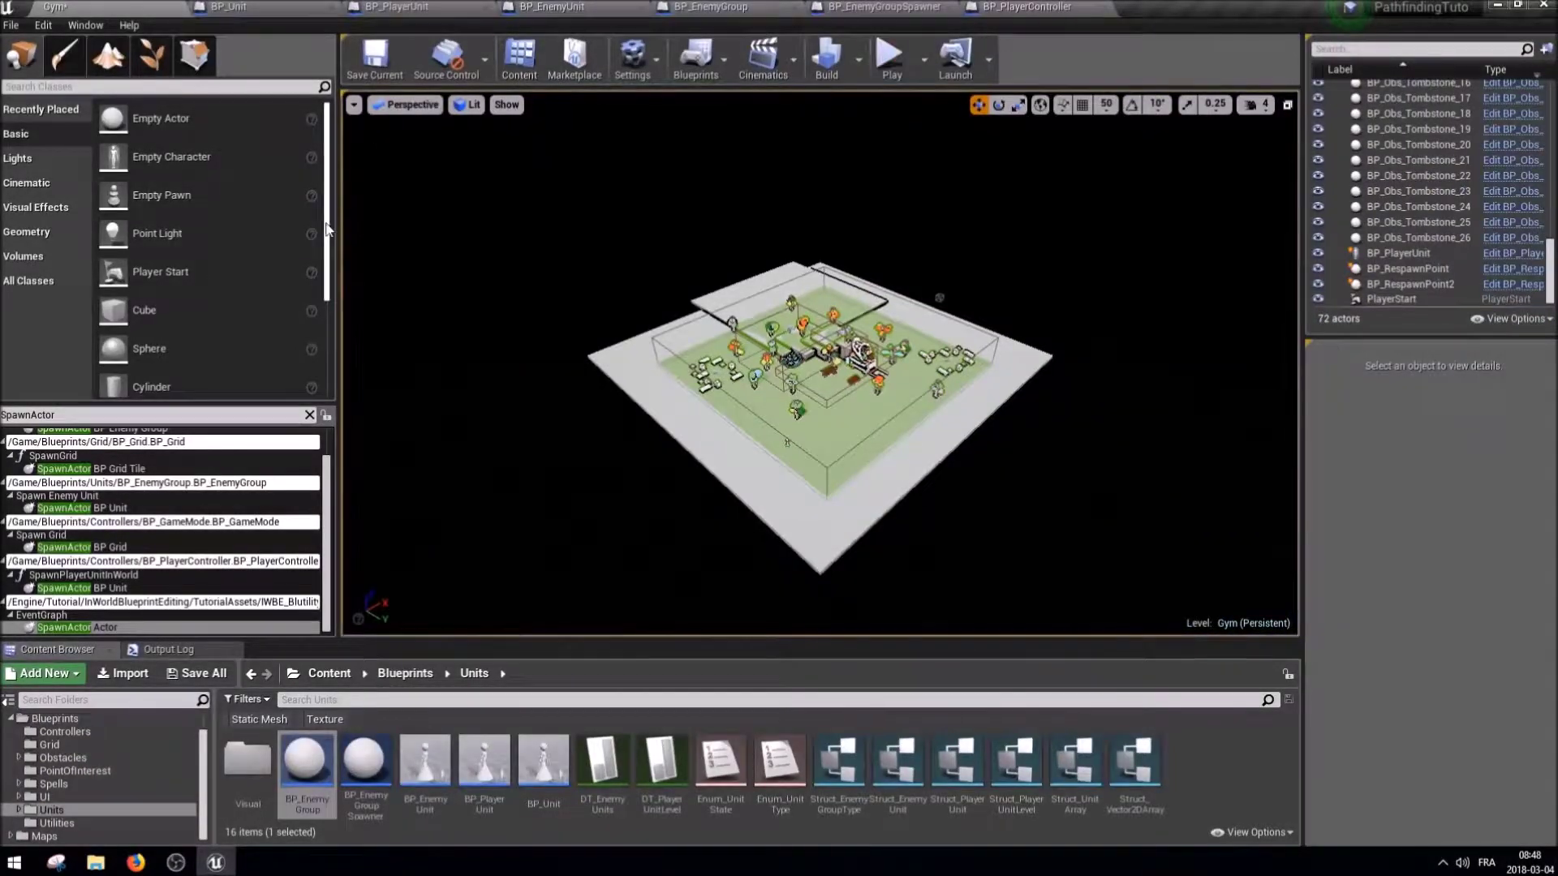
pyautogui.moveTo(338, 231); pyautogui.dragTo(177, 230)
pyautogui.click(885, 7)
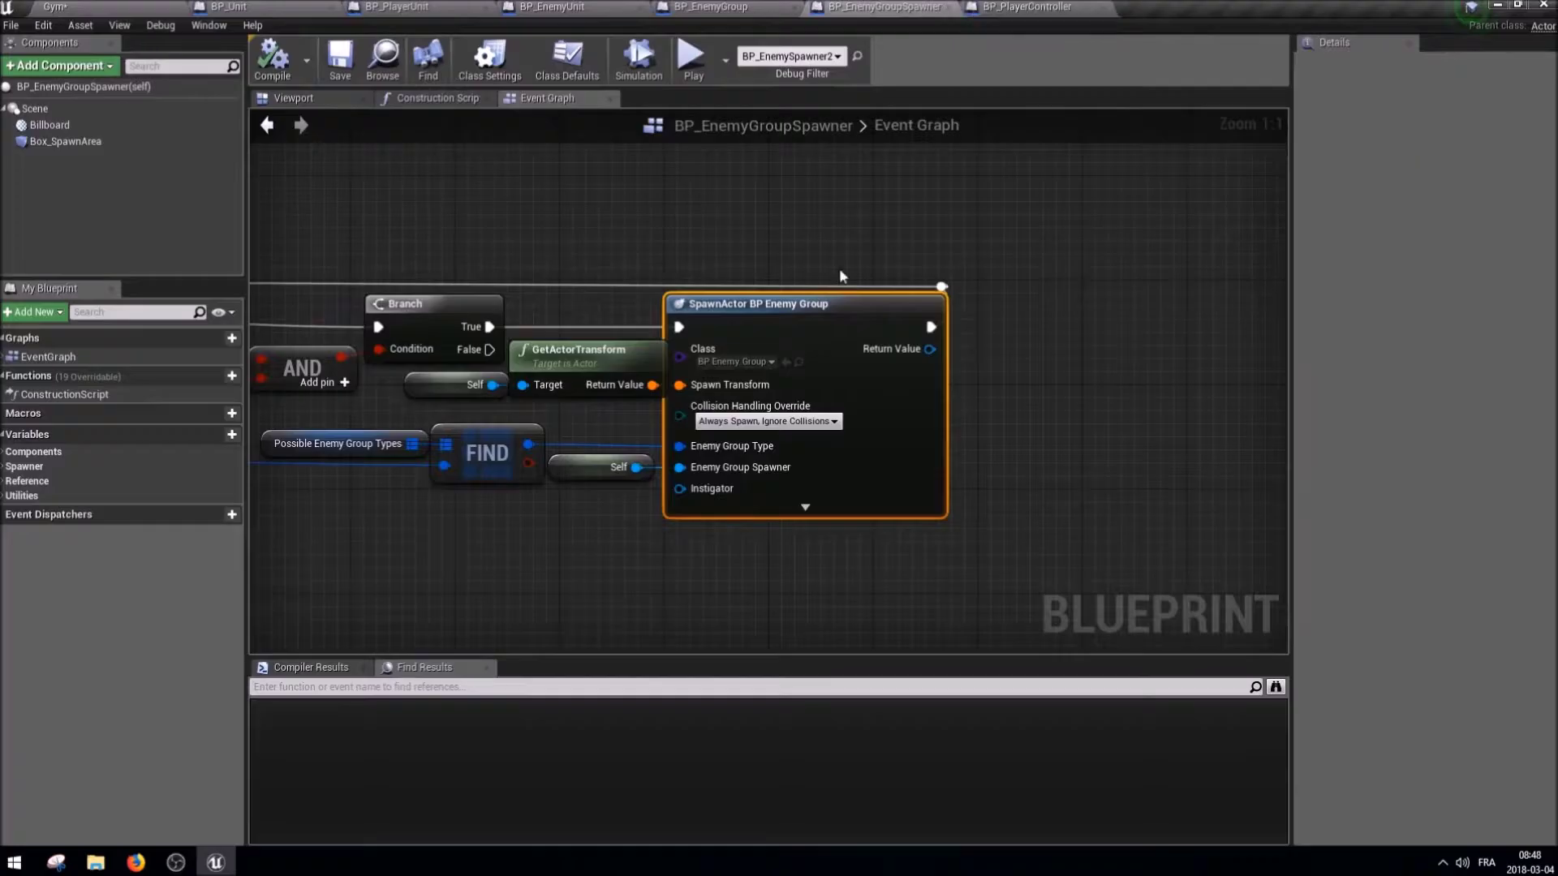
# Open the parent BP_Unit's Set Unit Mesh and Color function from BP_PlayerUnit.
pyautogui.scroll(-4, 1138, 253)
pyautogui.click(711, 6)
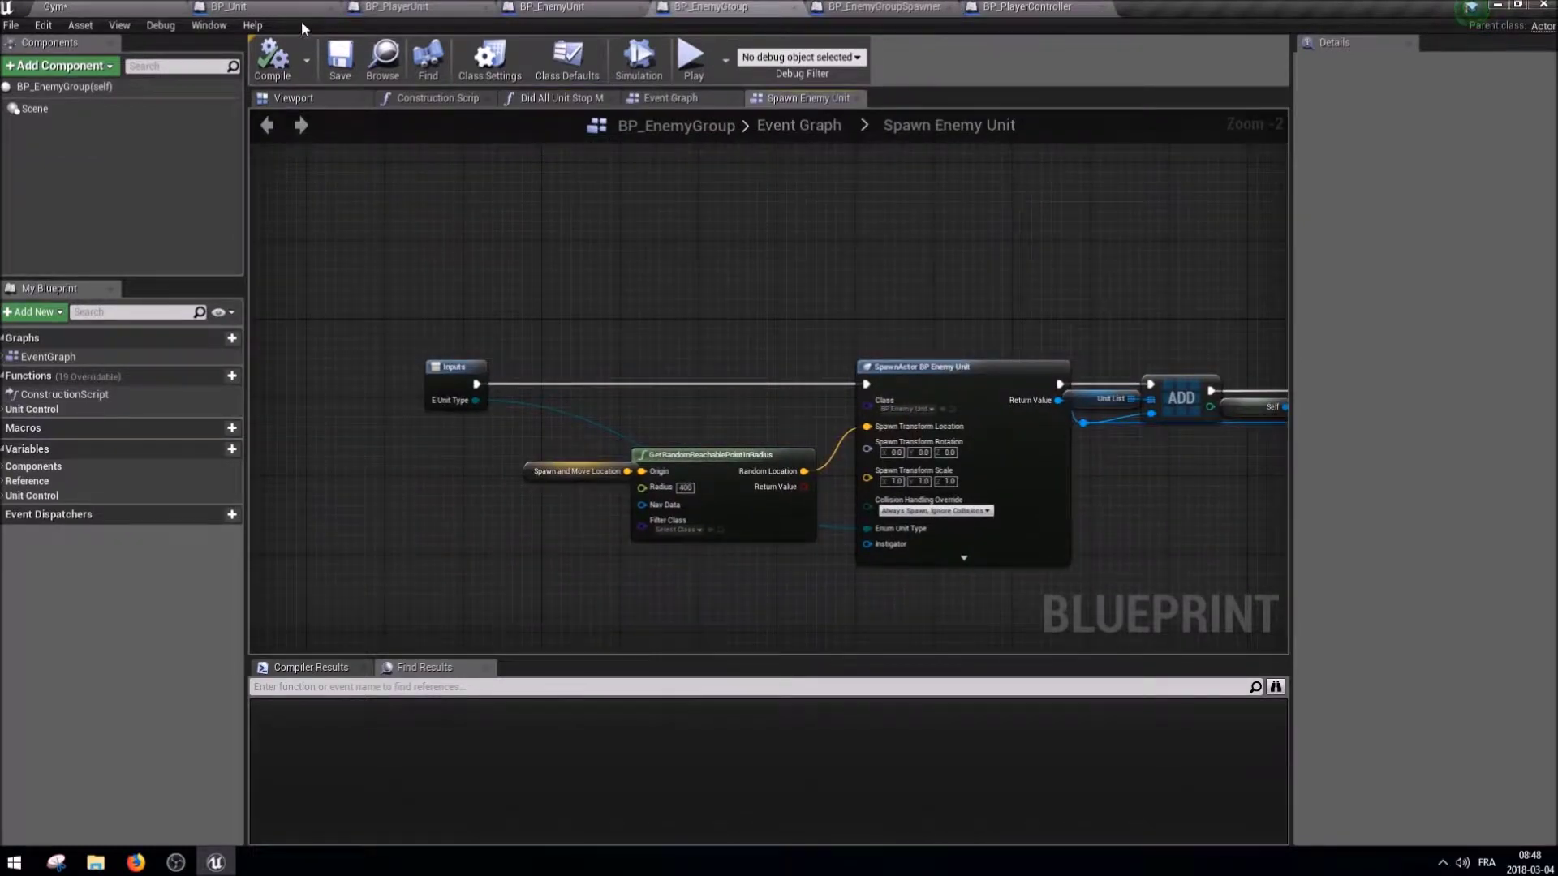
pyautogui.click(380, 6)
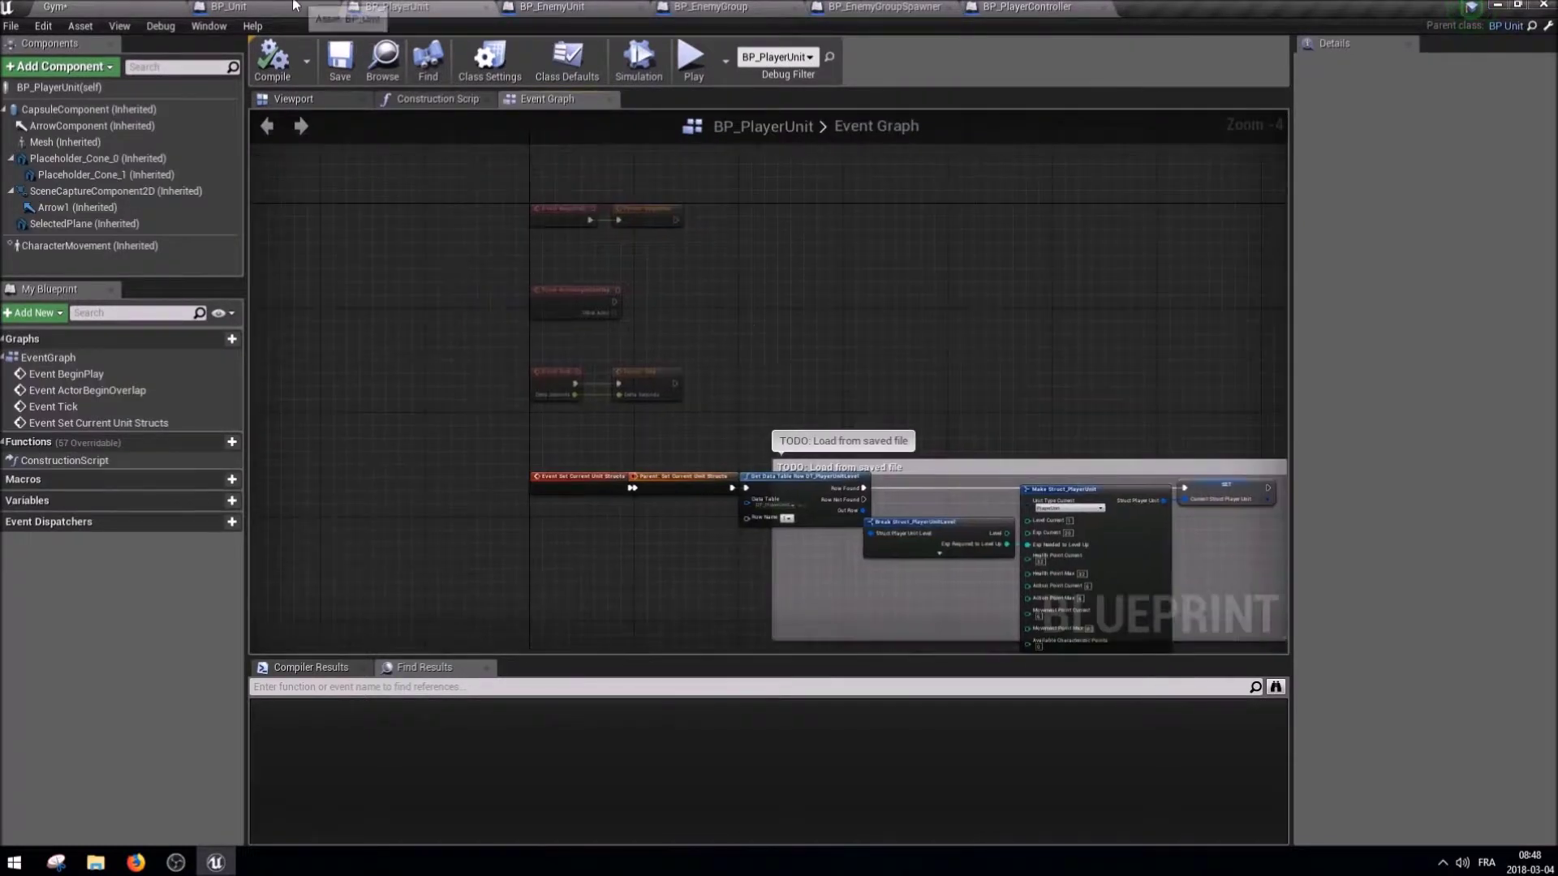
pyautogui.doubleClick(677, 477)
pyautogui.click(462, 101)
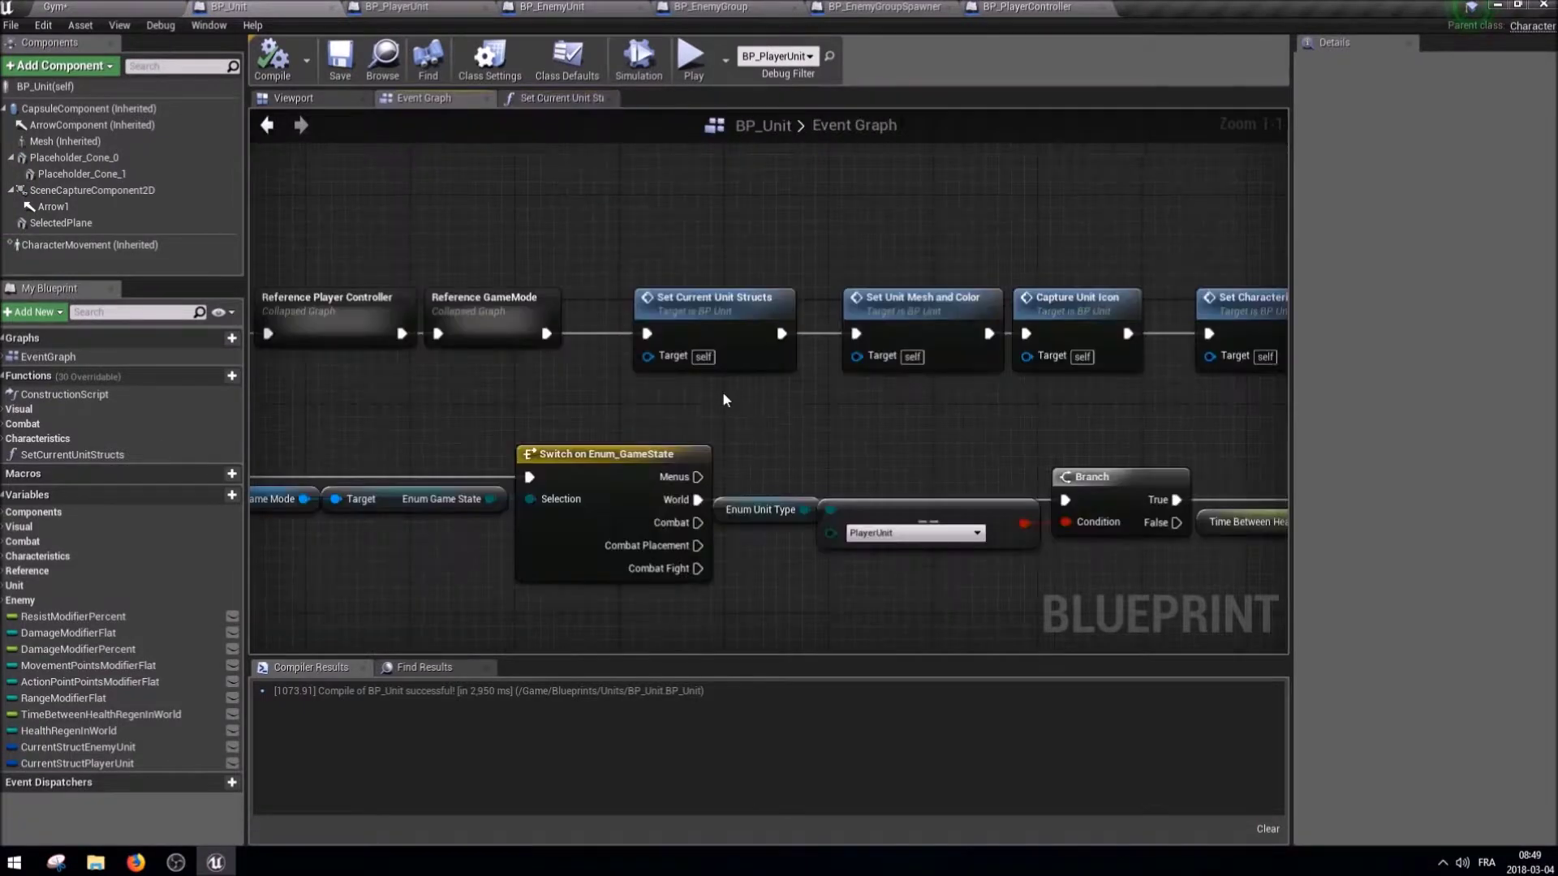
pyautogui.moveTo(722, 391); pyautogui.dragTo(600, 391, button='right')
pyautogui.click(835, 339)
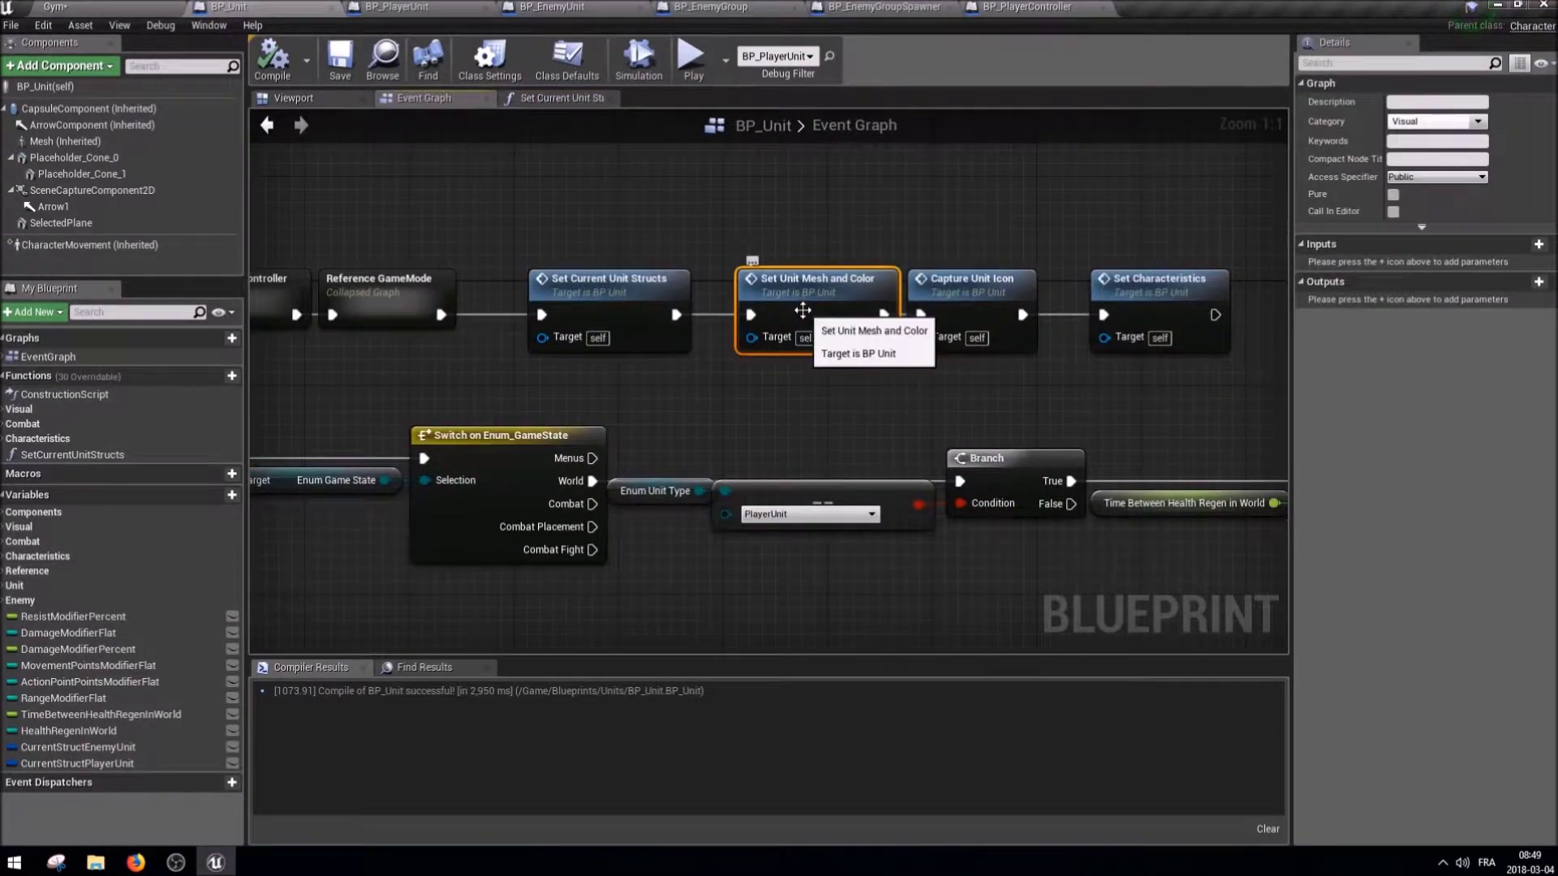
pyautogui.doubleClick(835, 338)
# Remove the player-branch Set Visibility and colour nodes from Set Unit Mesh and Color.
pyautogui.scroll(1, 801, 359)
pyautogui.moveTo(381, 260); pyautogui.dragTo(1152, 369)
pyautogui.scroll(1, 702, 254)
pyautogui.moveTo(808, 284); pyautogui.dragTo(683, 270, button='right')
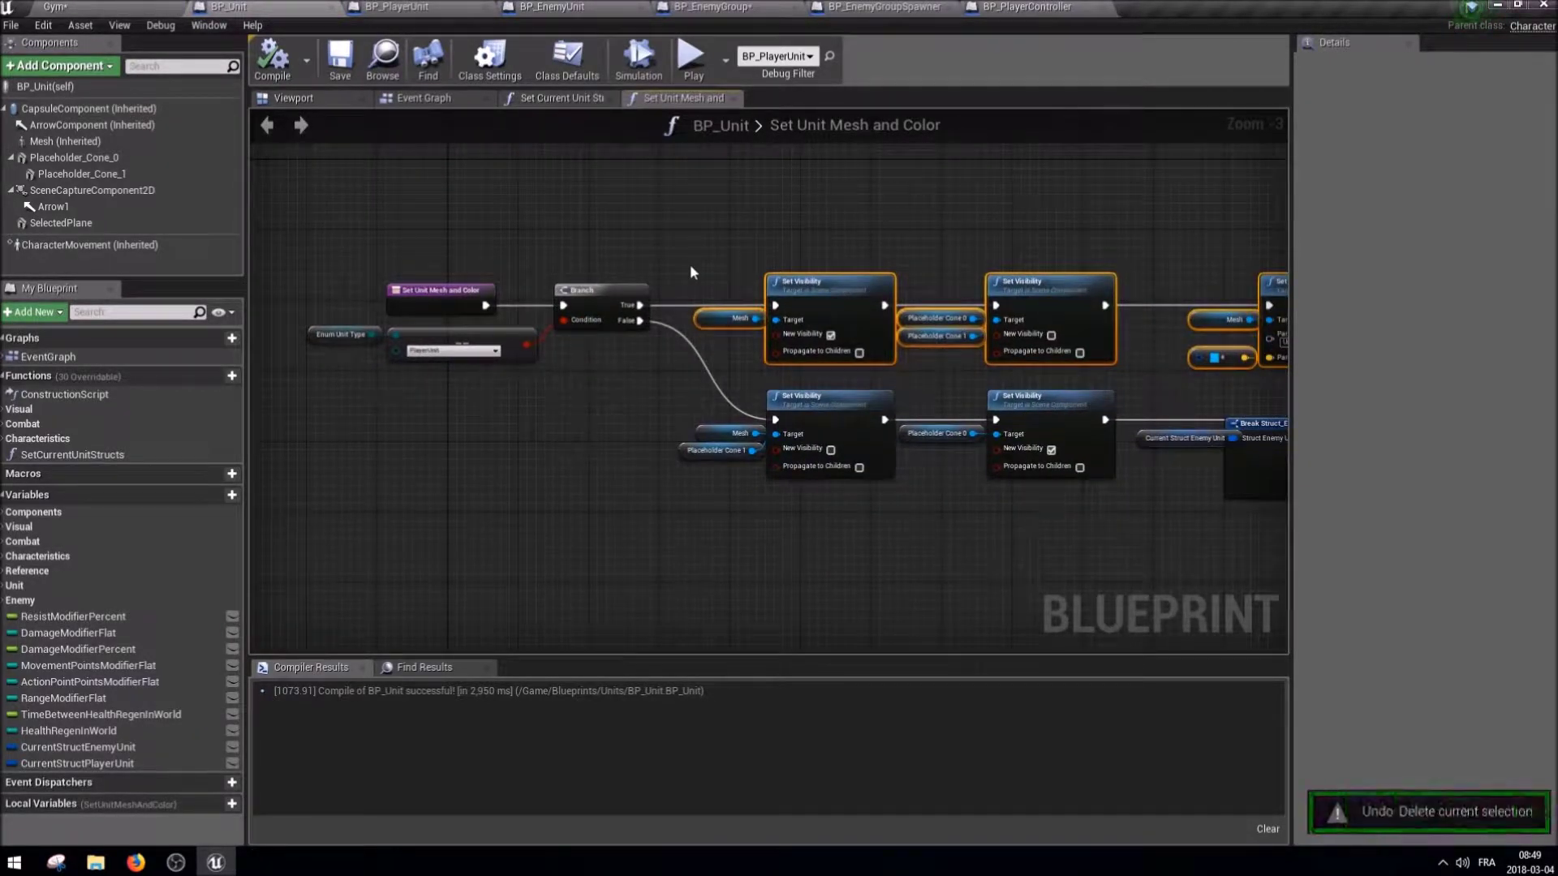
pyautogui.press('Delete')
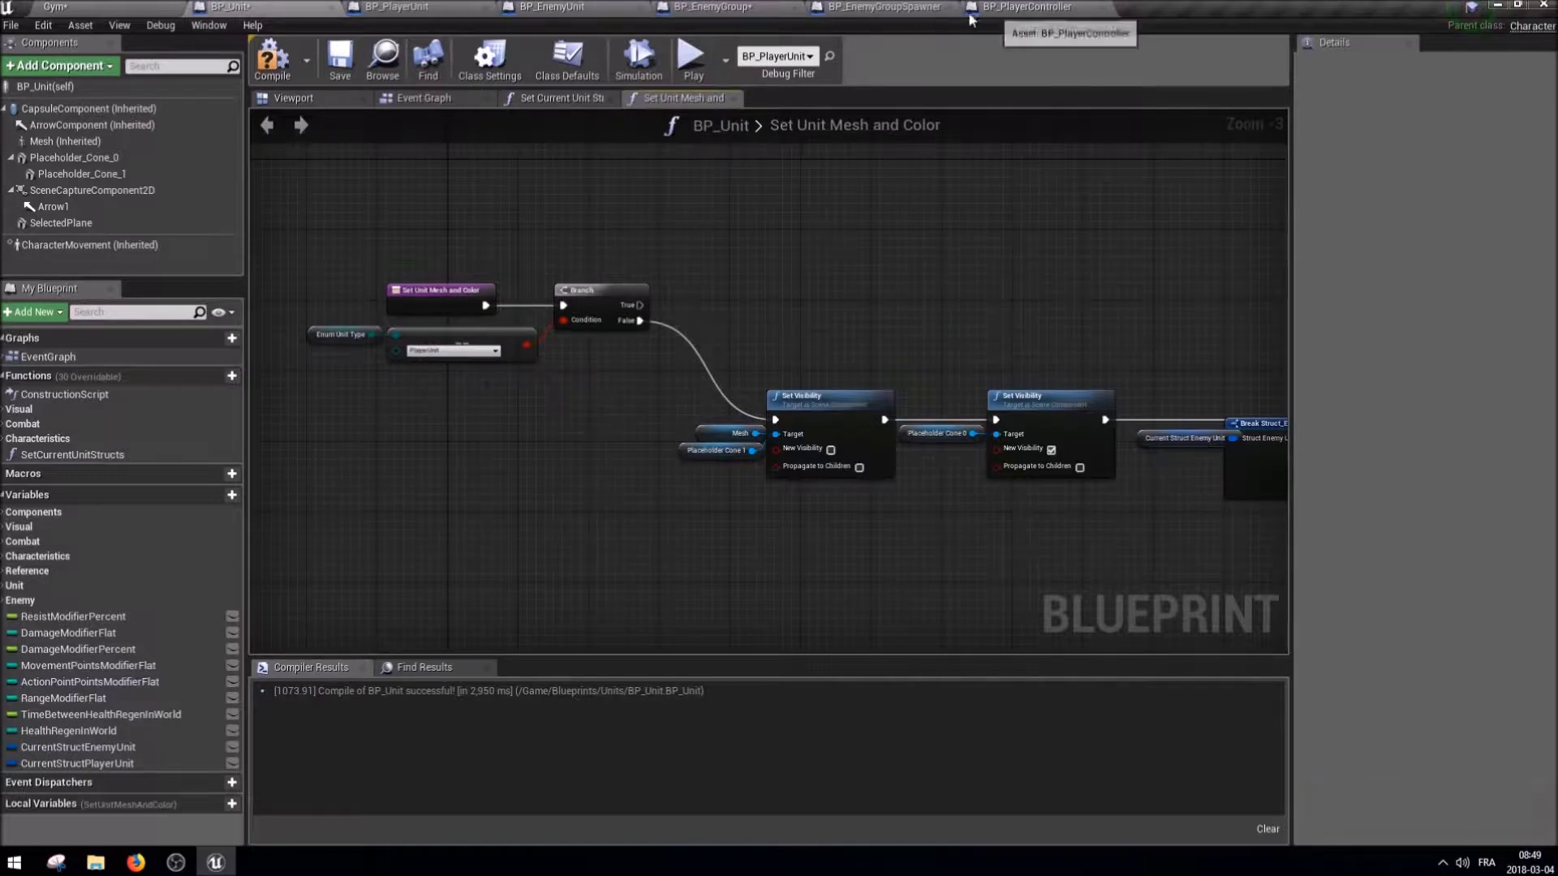
# In BP_PlayerUnit, add a Set Unit Mesh and Color event override with a parent call.
pyautogui.click(397, 6)
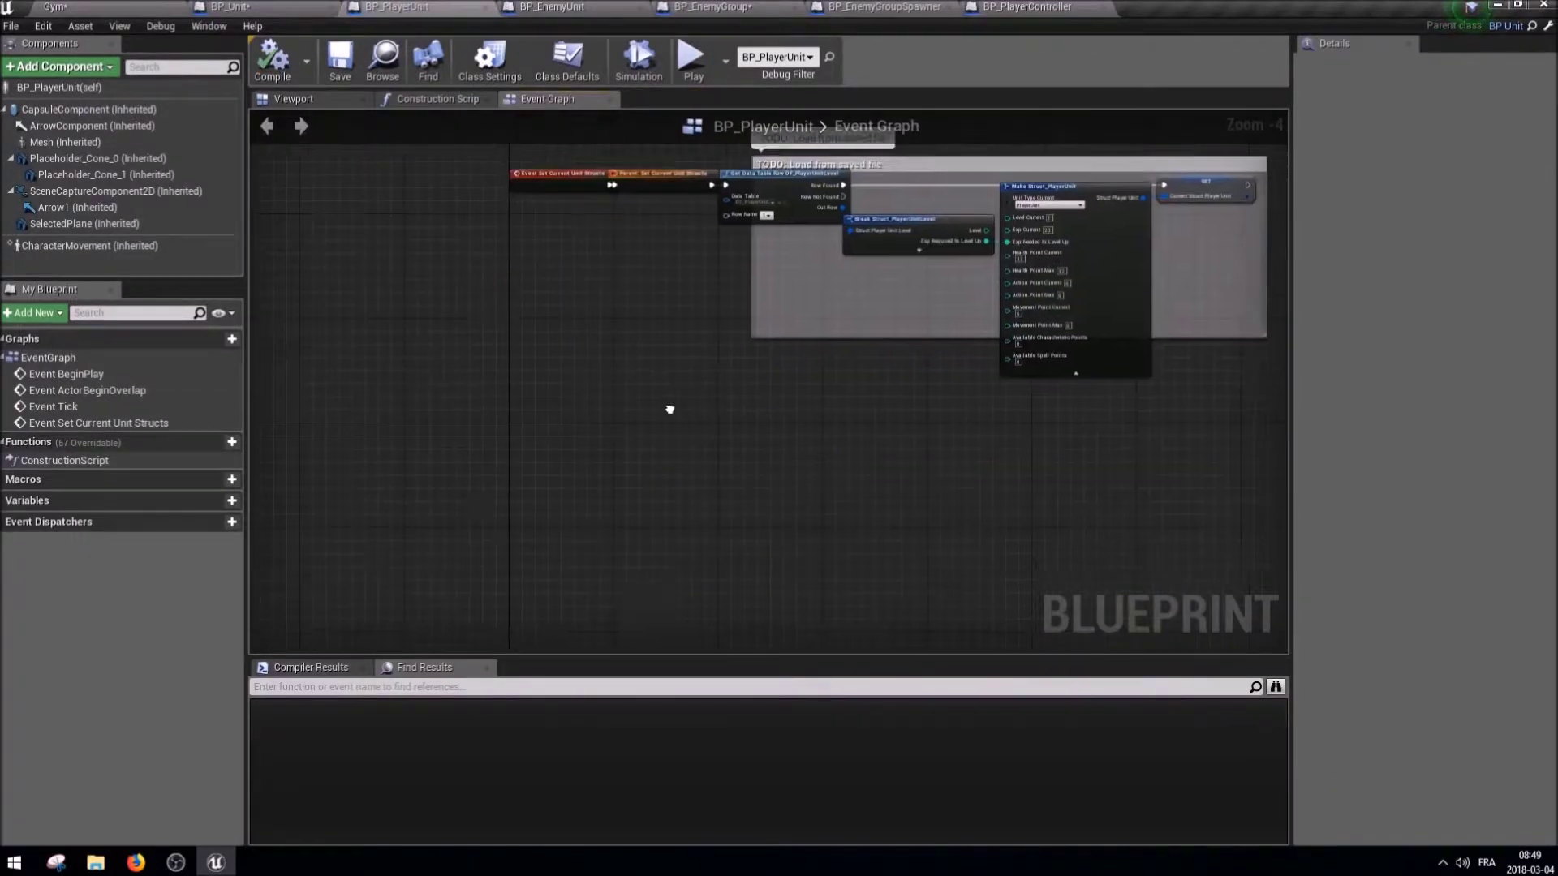
pyautogui.moveTo(539, 469); pyautogui.dragTo(538, 463, button='right')
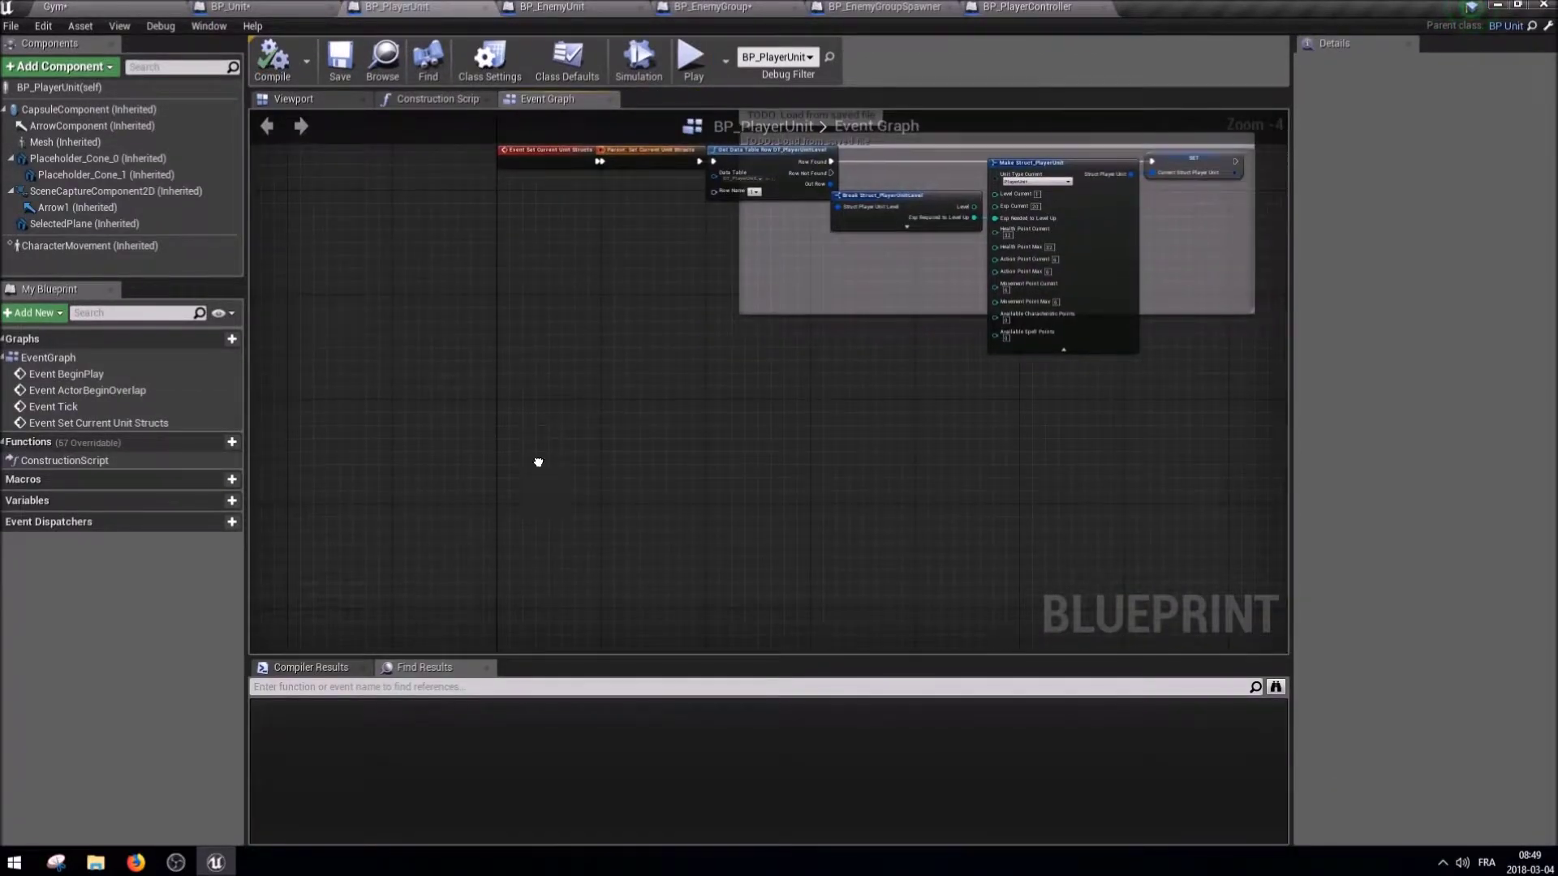
pyautogui.rightClick(528, 442)
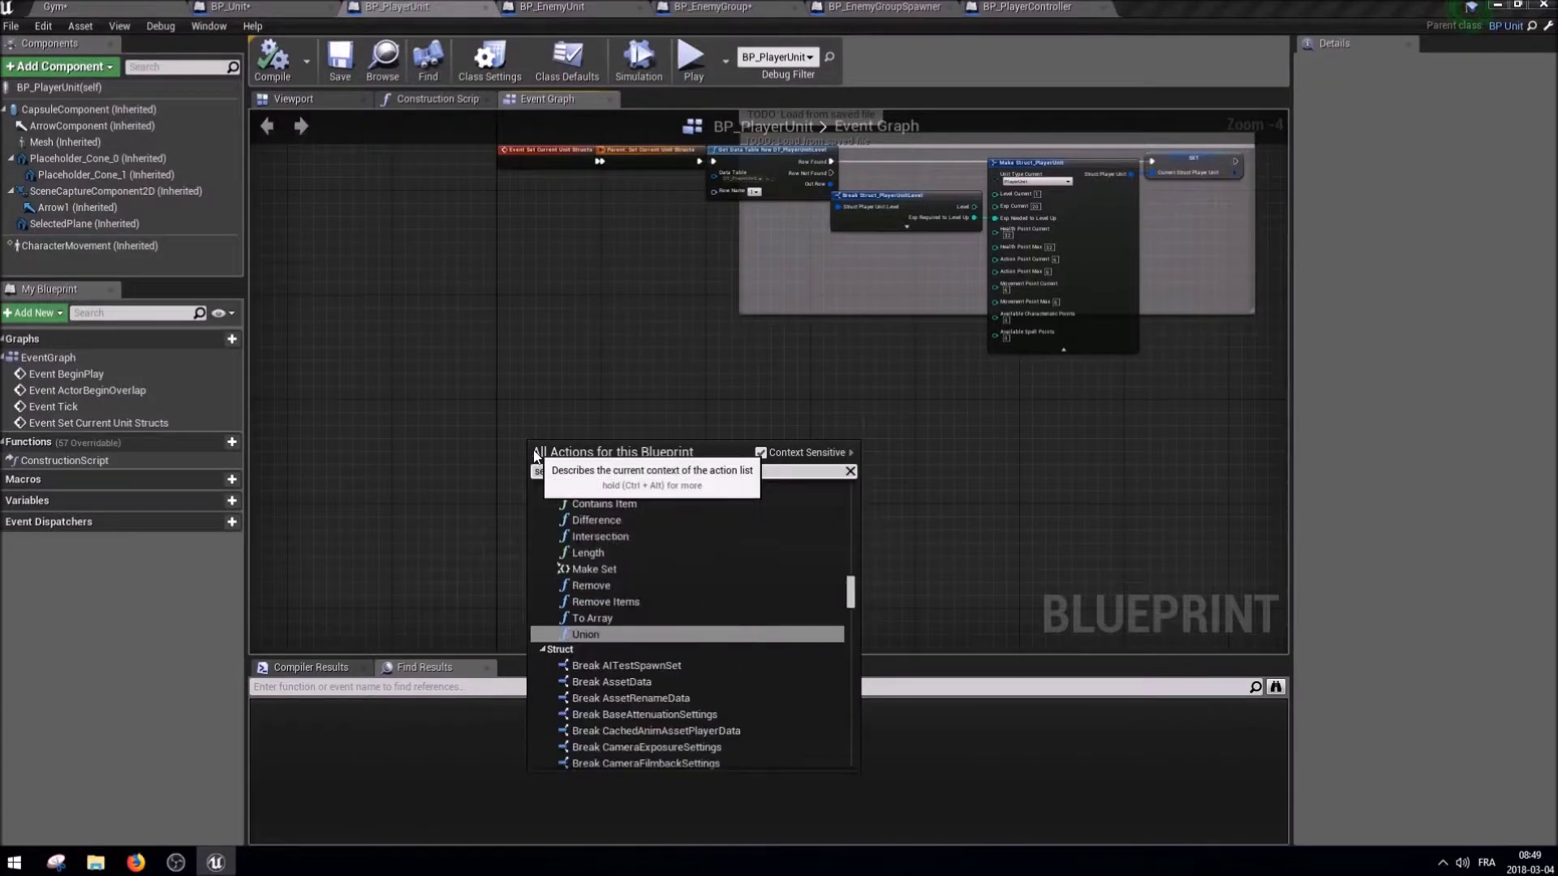
pyautogui.press('BackSpace')
pyautogui.press('BackSpace')
pyautogui.write('t mesh and')
pyautogui.press('Return')
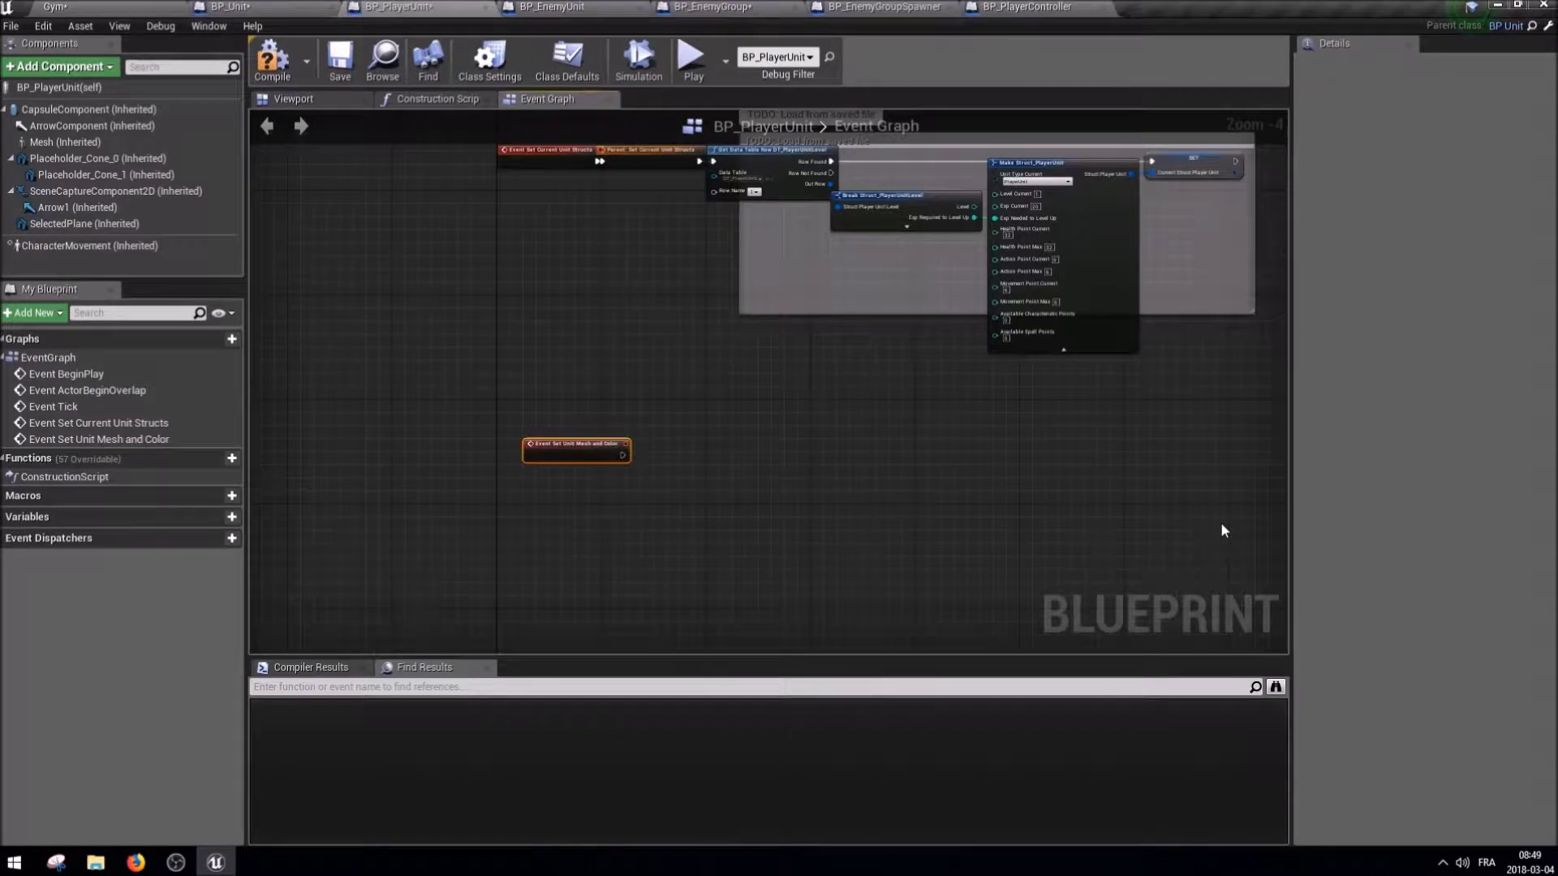
pyautogui.rightClick(623, 459)
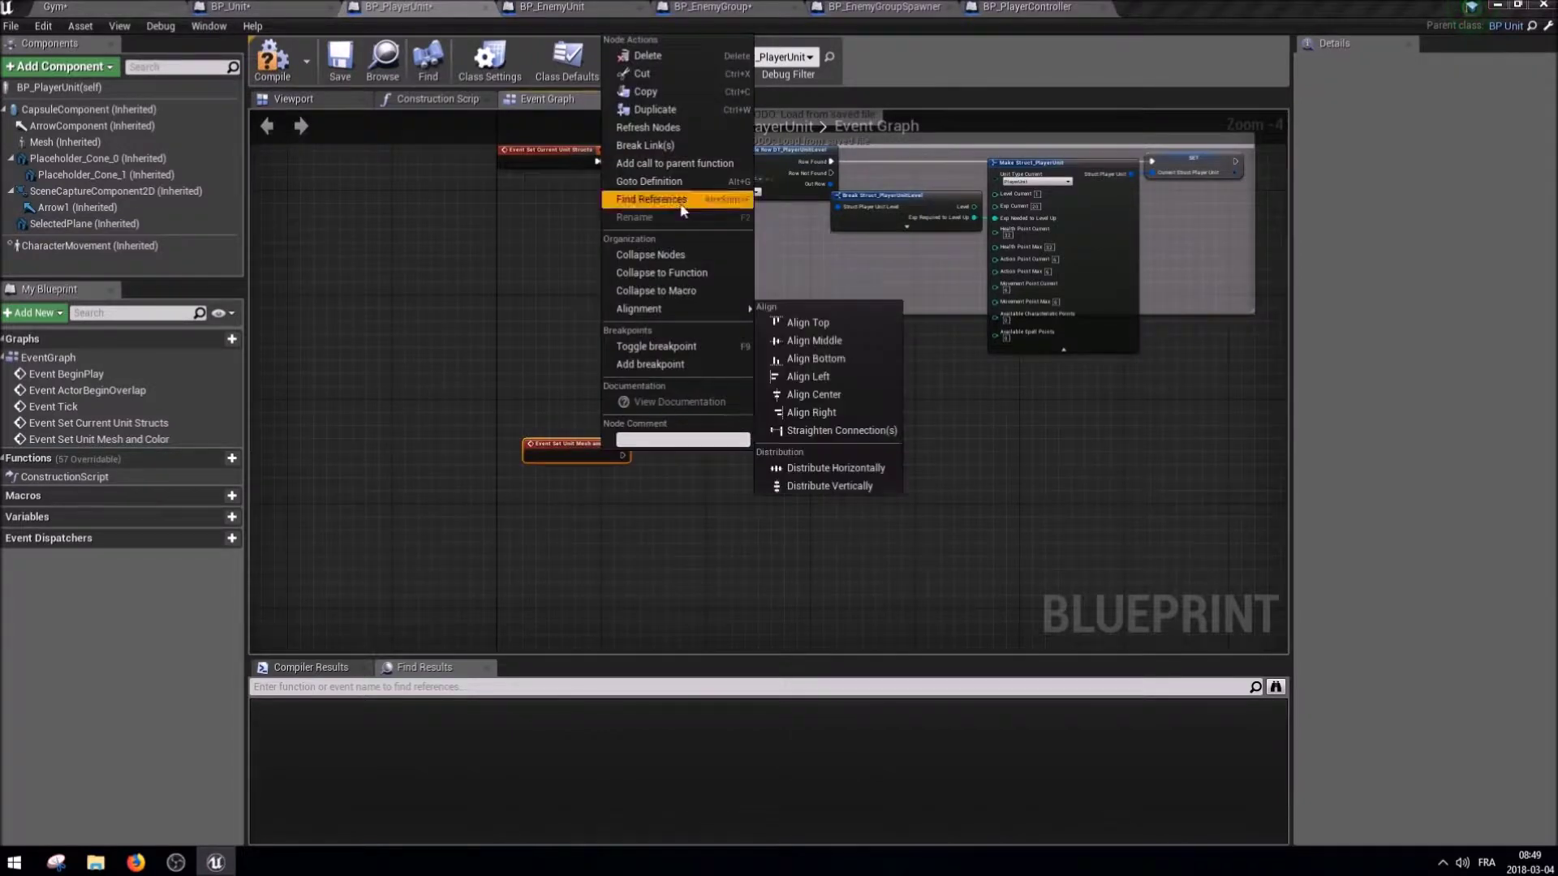
pyautogui.click(665, 166)
# Paste the player-branch nodes and wire event, parent call and first Set Visibility.
pyautogui.scroll(3, 693, 499)
pyautogui.hotkey('ctrl', 'v')
pyautogui.moveTo(541, 425); pyautogui.dragTo(632, 452)
pyautogui.moveTo(533, 373); pyautogui.dragTo(392, 424)
pyautogui.scroll(-3, 503, 364)
pyautogui.scroll(2, 503, 363)
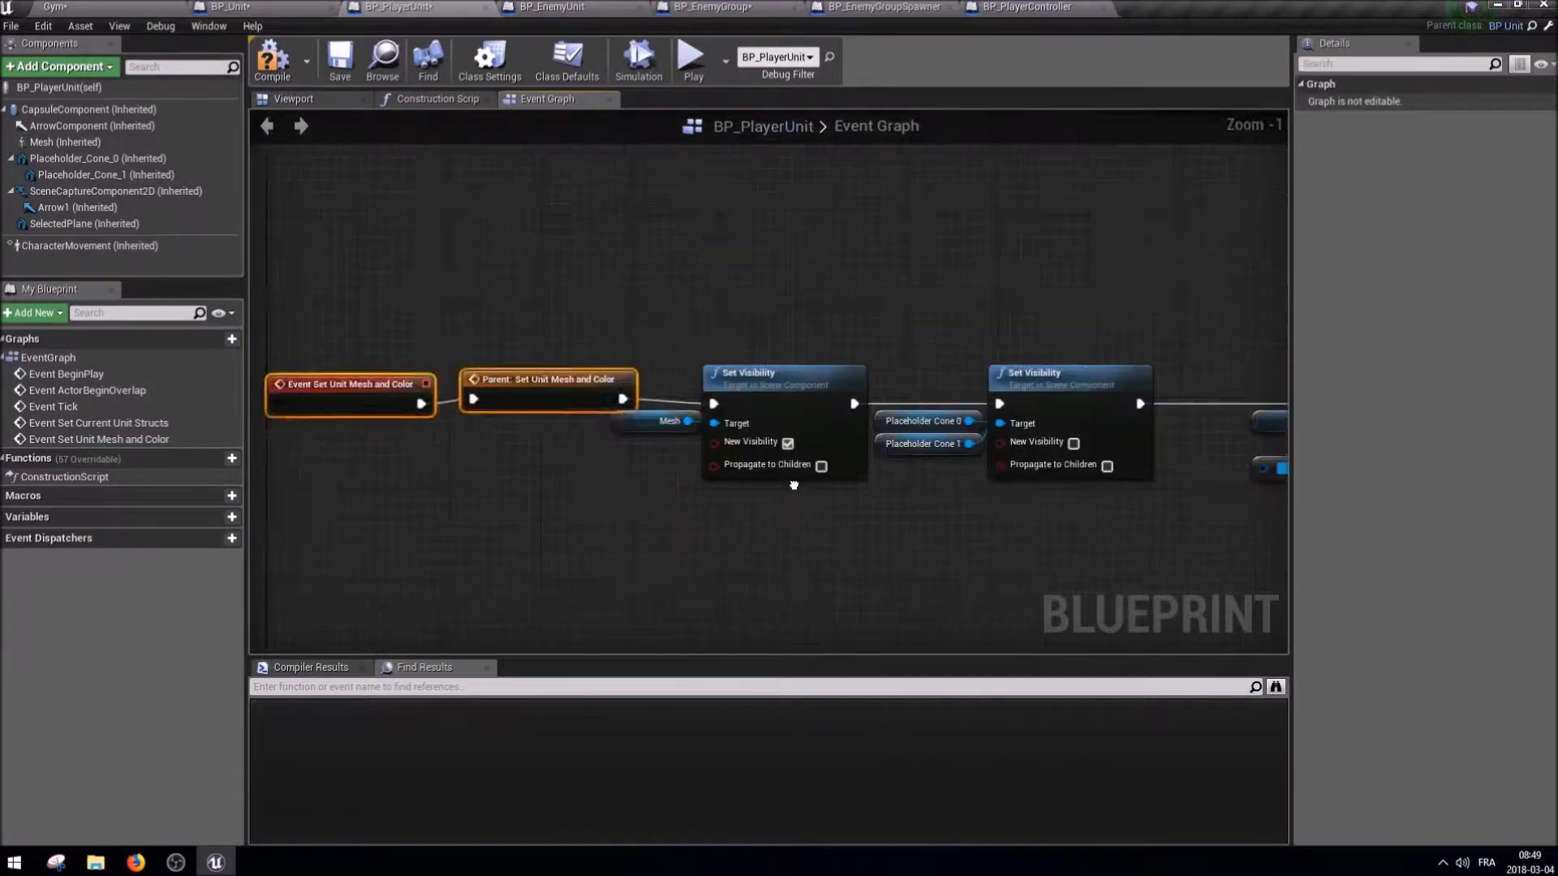
pyautogui.scroll(-2, 503, 363)
# Tidy the pasted chain, moving the Set Vector Parameter nodes closer, and compile BP_PlayerUnit.
pyautogui.moveTo(1102, 519)
pyautogui.mouseDown()
pyautogui.moveTo(594, 398)
pyautogui.moveTo(626, 398)
pyautogui.mouseUp()
pyautogui.click(578, 373)
pyautogui.scroll(1, 581, 383)
pyautogui.moveTo(1045, 358)
pyautogui.mouseDown()
pyautogui.moveTo(1187, 503)
pyautogui.moveTo(1137, 522)
pyautogui.mouseUp()
pyautogui.click(1137, 523)
pyautogui.moveTo(1137, 522); pyautogui.dragTo(1255, 499, button='right')
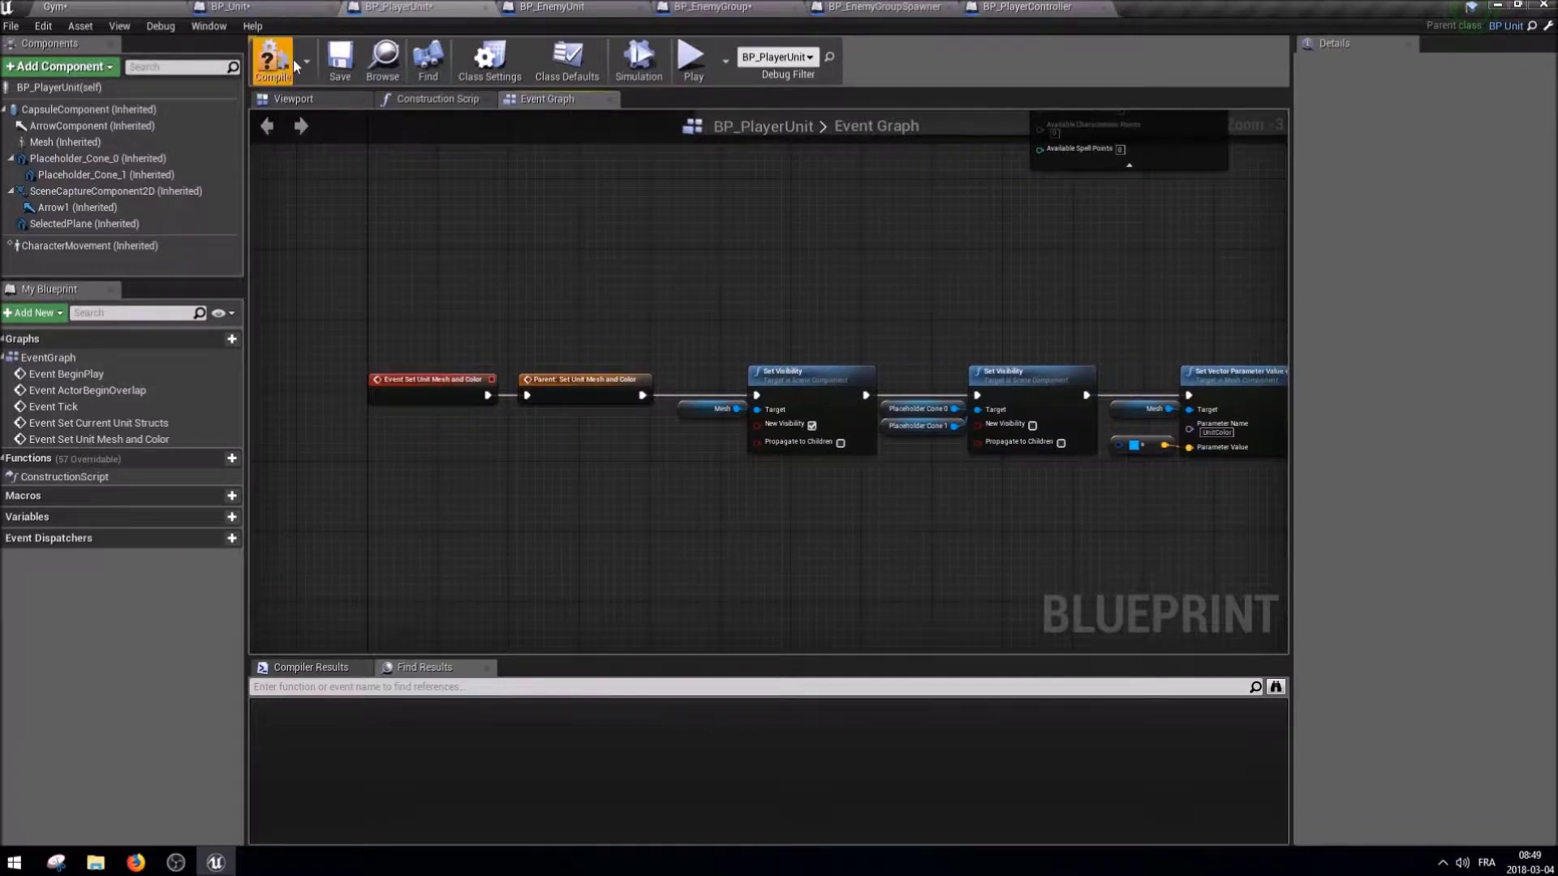
pyautogui.click(339, 65)
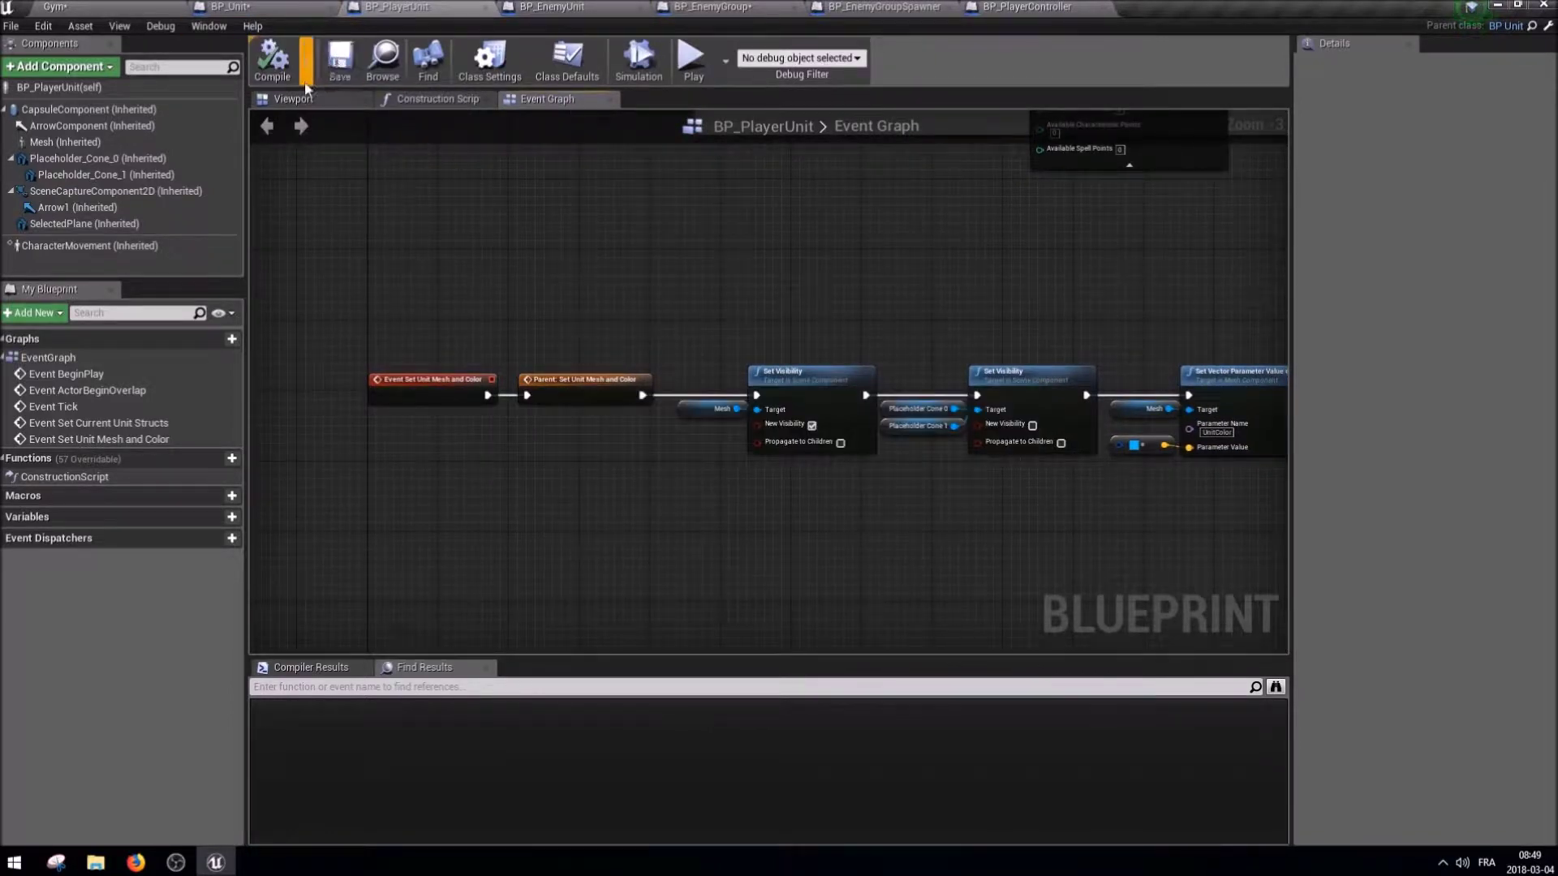
# Add a Set Unit Mesh and Color event override in BP_EnemyUnit.
pyautogui.moveTo(404, 317); pyautogui.dragTo(538, 410)
pyautogui.click(540, 307)
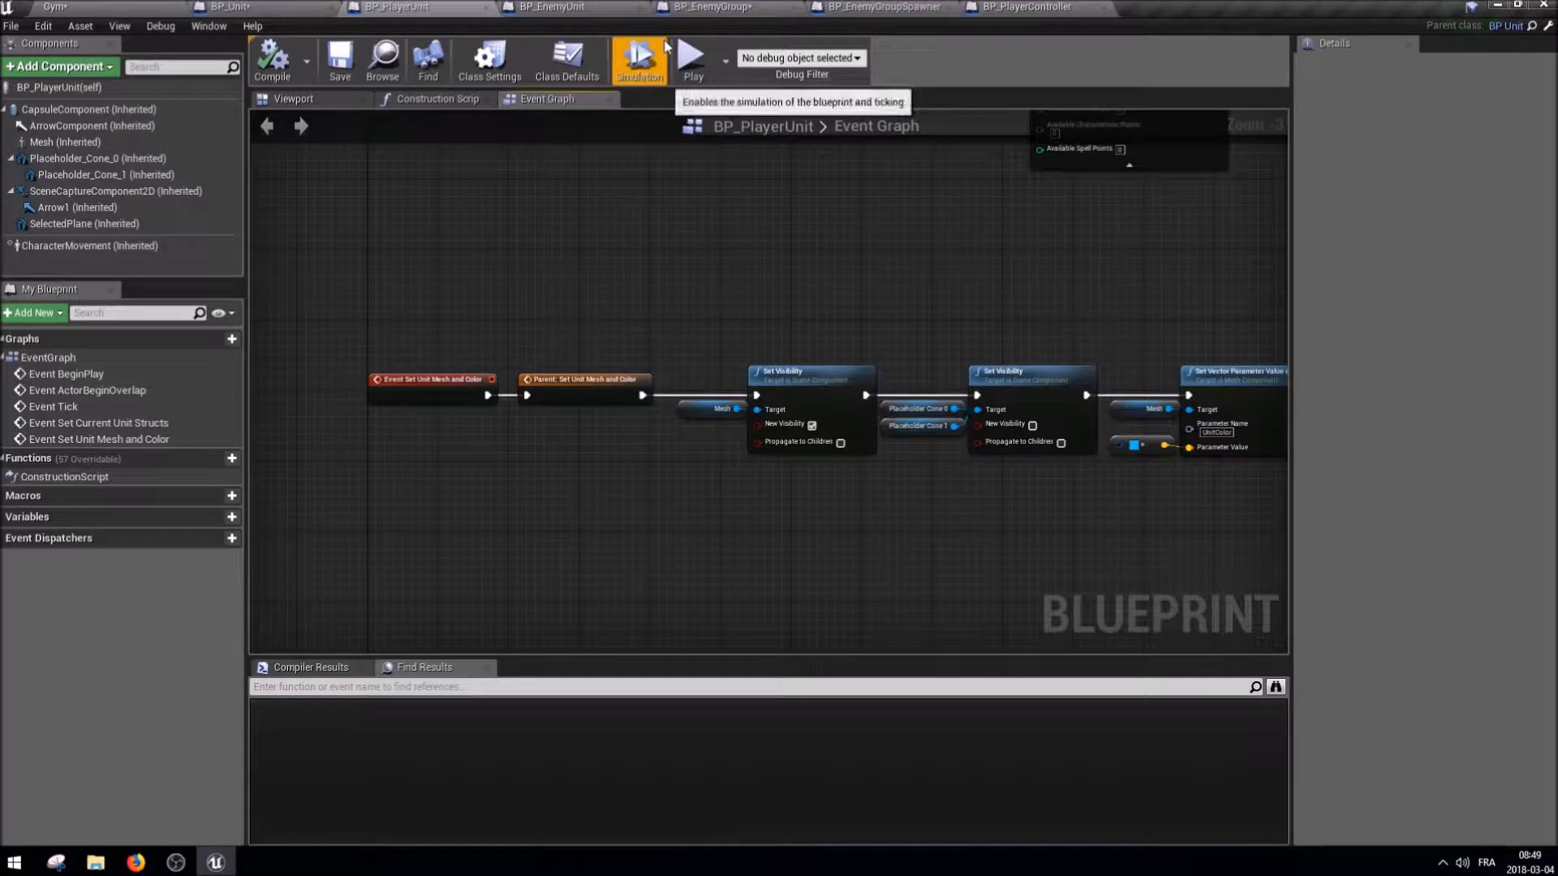
pyautogui.click(538, 12)
pyautogui.rightClick(459, 514)
pyautogui.write('set unit mesh')
pyautogui.press('Up')
pyautogui.press('Down')
pyautogui.press('Up')
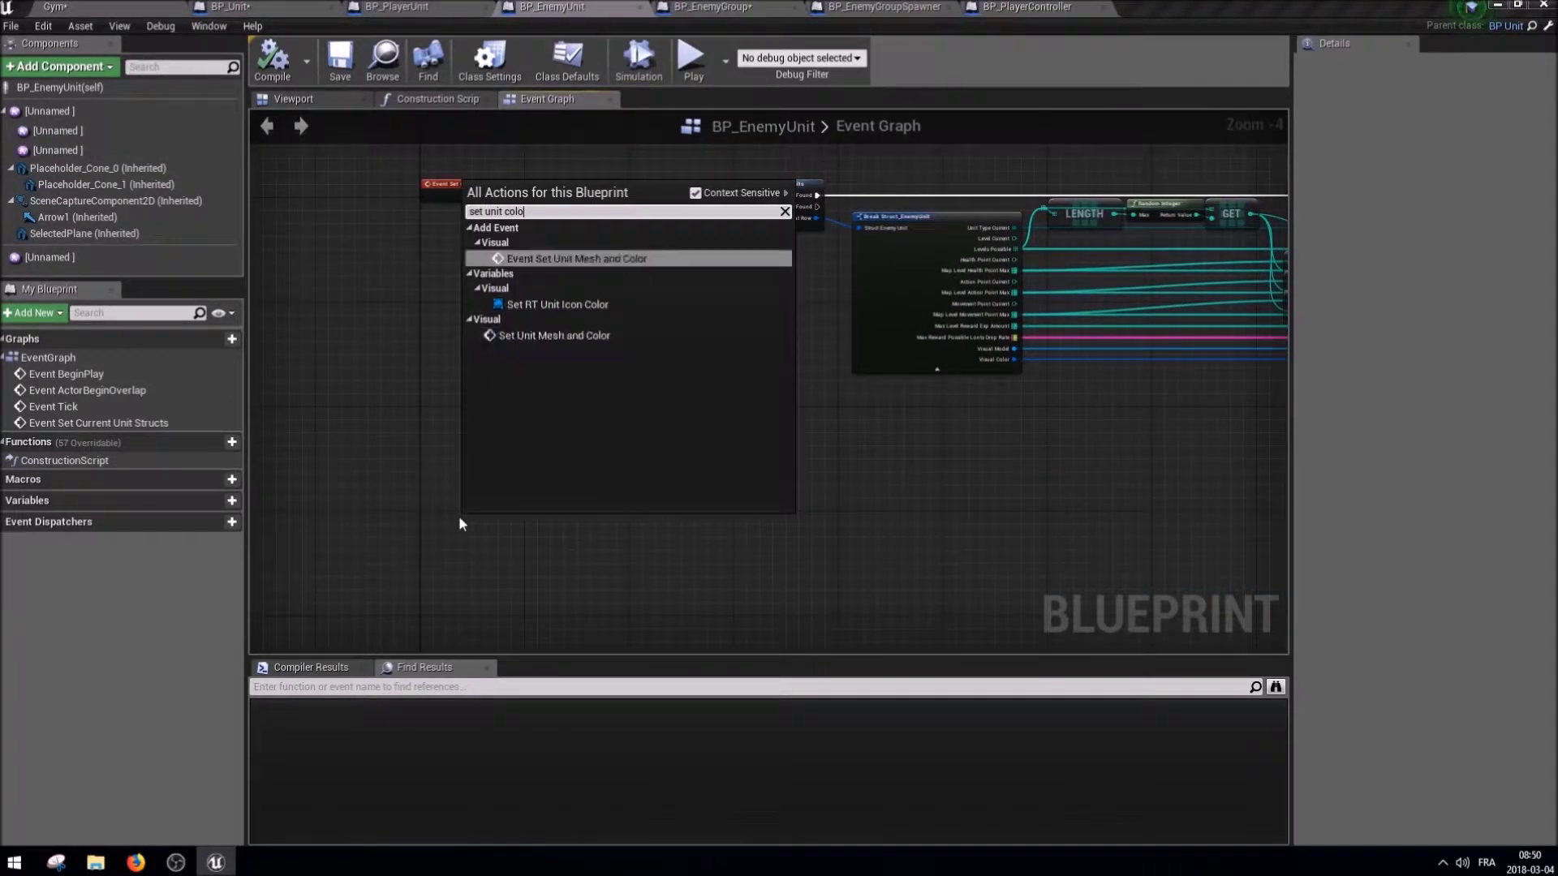
pyautogui.press('Return')
# Add a parent function call and connect the event to it.
pyautogui.rightClick(516, 520)
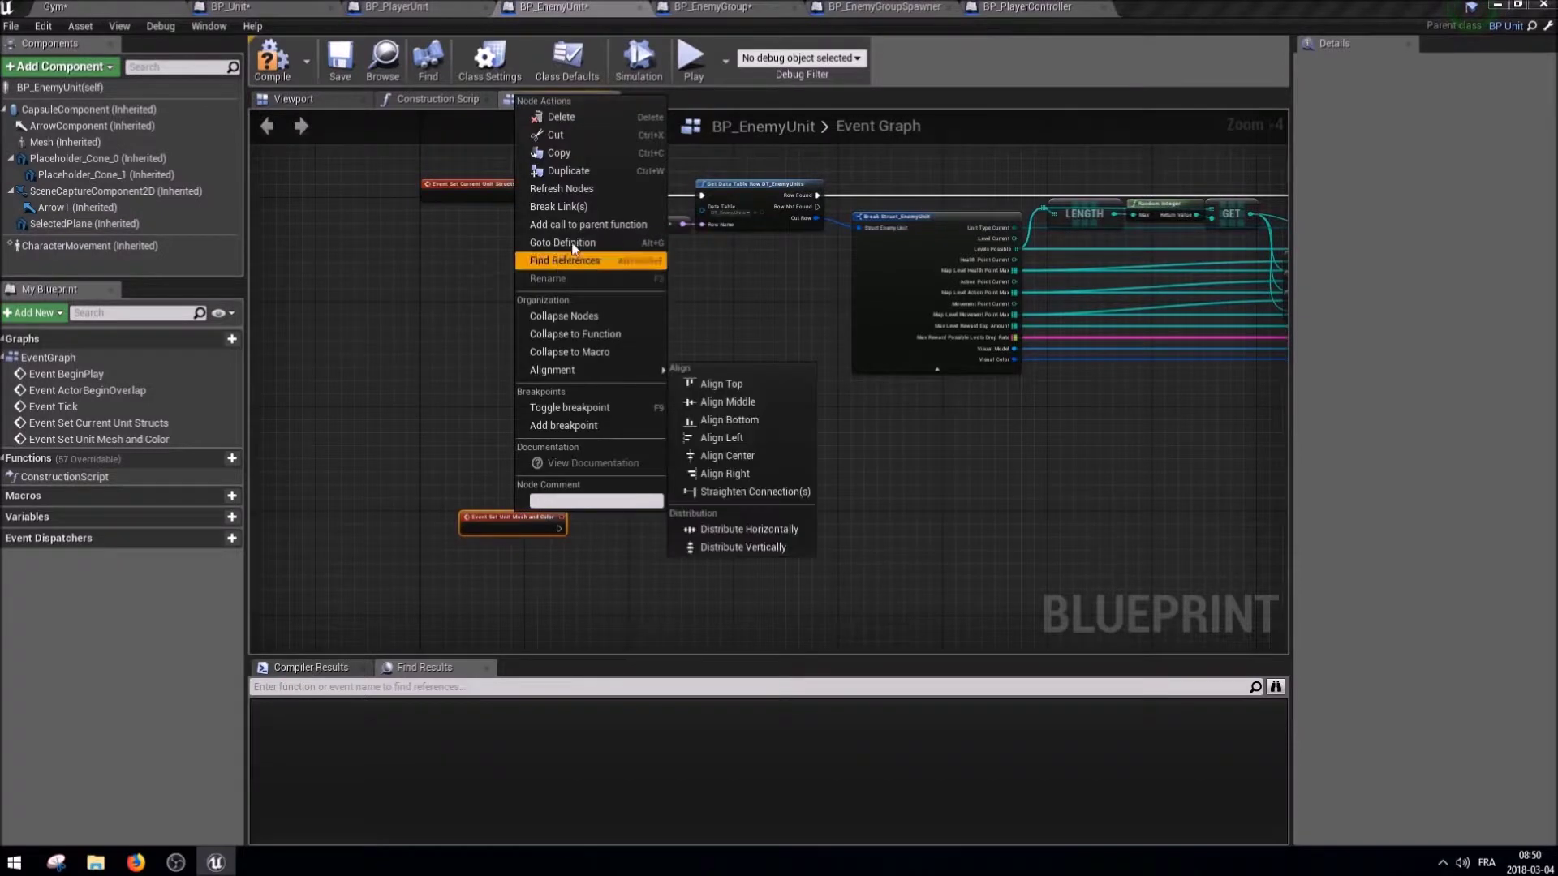
pyautogui.click(568, 225)
pyautogui.scroll(1, 539, 502)
pyautogui.moveTo(500, 541)
pyautogui.mouseDown()
pyautogui.moveTo(642, 501)
pyautogui.moveTo(567, 493)
pyautogui.mouseUp()
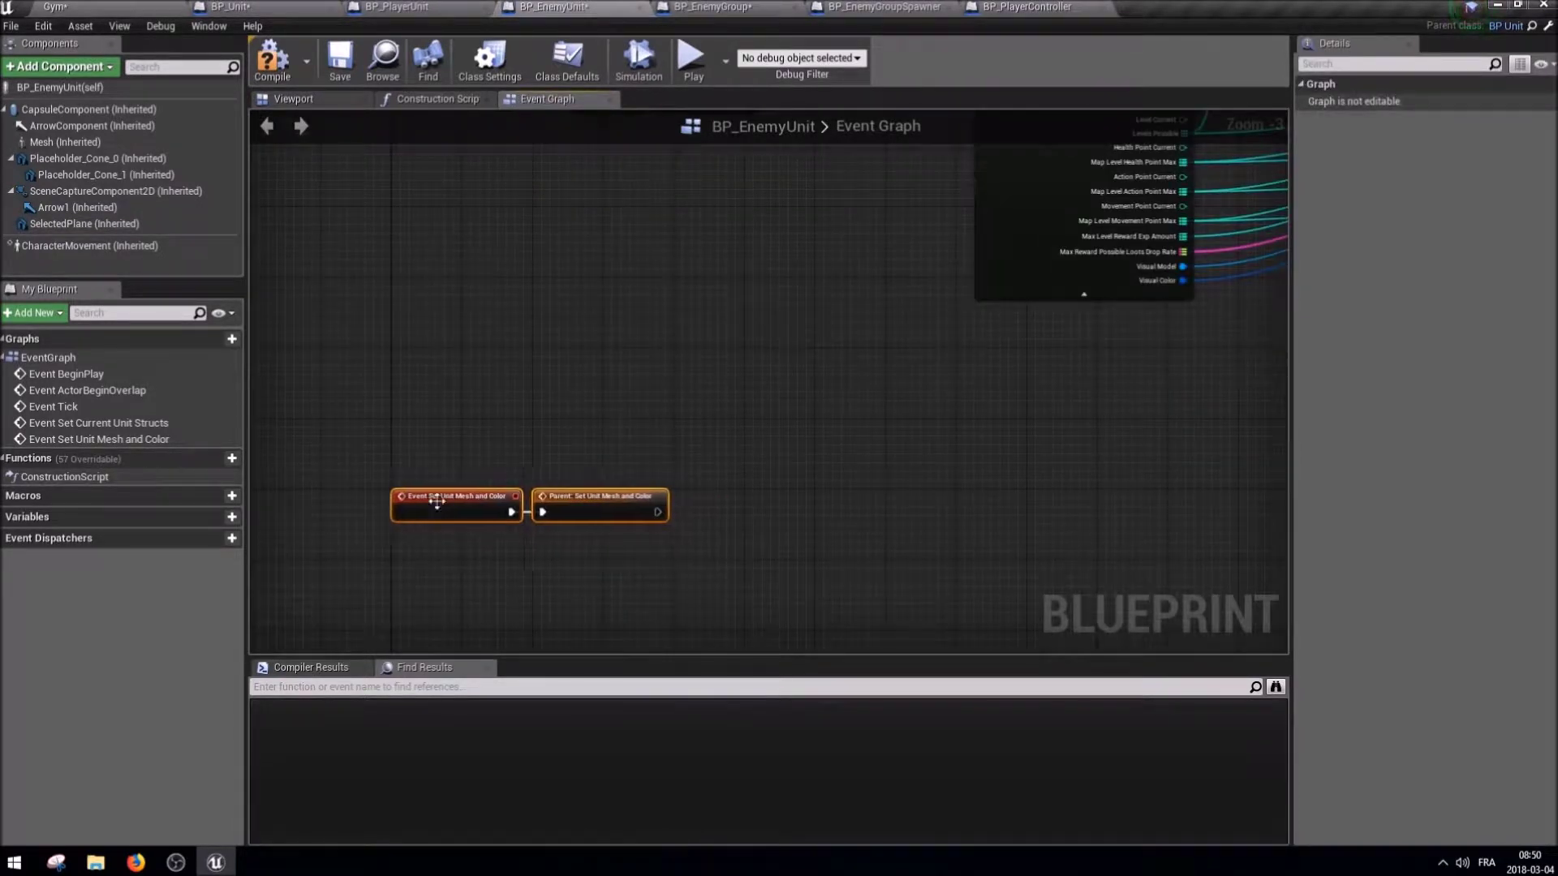
# Cut the mesh-visibility node chain from BP_Unit's Set Unit Mesh and Color.
pyautogui.click(229, 6)
pyautogui.scroll(-2, 1146, 434)
pyautogui.moveTo(1212, 455); pyautogui.dragTo(428, 274)
pyautogui.hotkey('ctrl', 'x')
pyautogui.moveTo(450, 248); pyautogui.dragTo(590, 327, button='right')
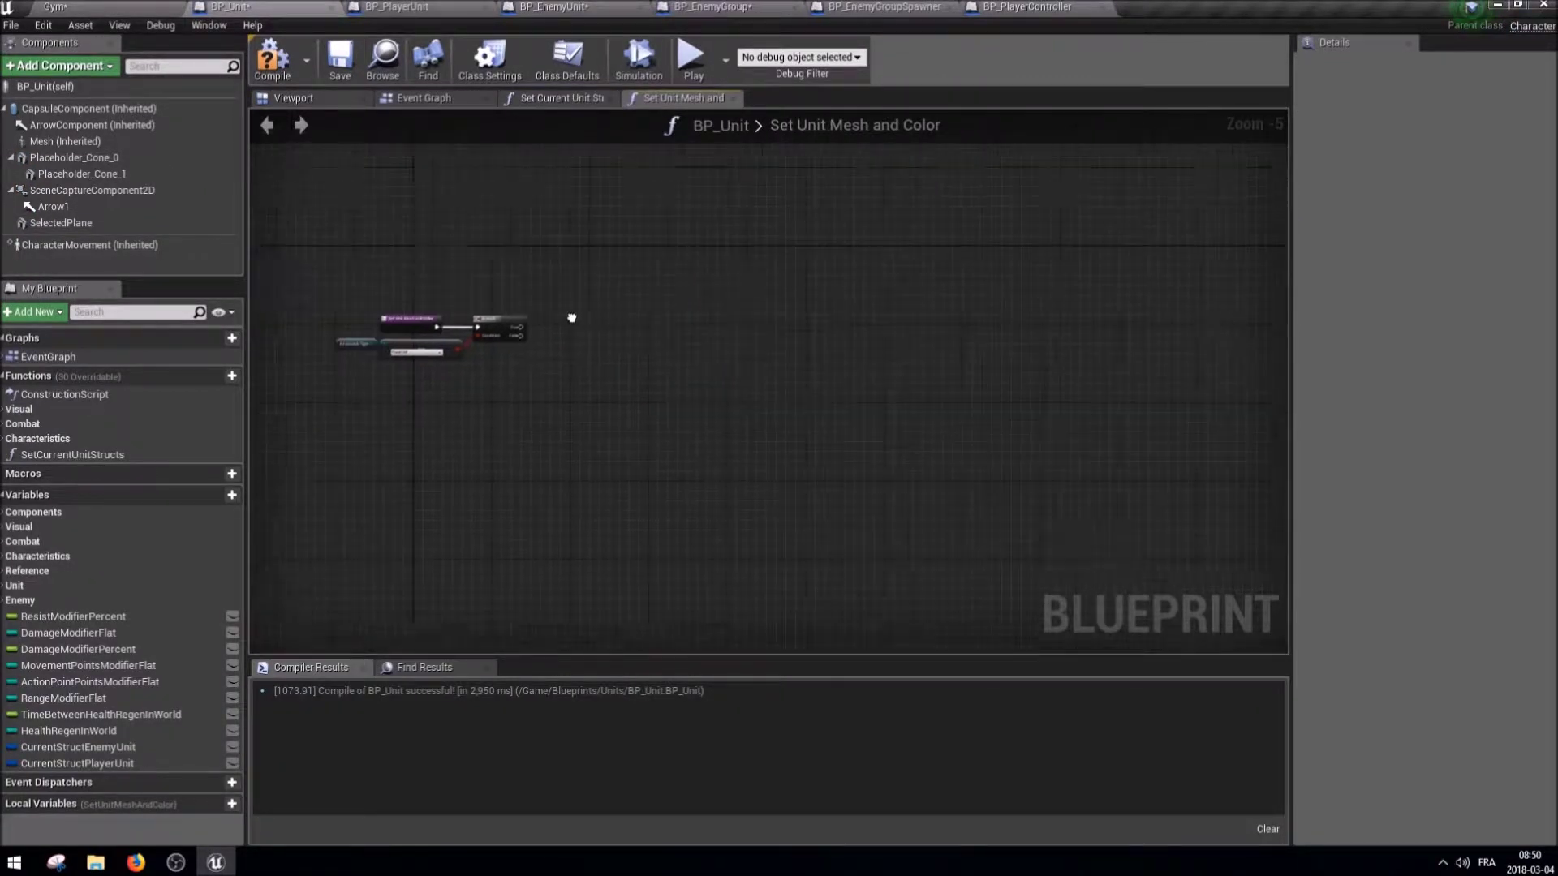
# Paste the chain into BP_EnemyUnit, wire both Set Visibility nodes after the parent call, and save.
pyautogui.click(554, 6)
pyautogui.moveTo(707, 483); pyautogui.dragTo(613, 397, button='right')
pyautogui.hotkey('ctrl', 'v')
pyautogui.moveTo(486, 459); pyautogui.dragTo(677, 418)
pyautogui.moveTo(562, 425); pyautogui.dragTo(651, 443)
pyautogui.moveTo(760, 442); pyautogui.dragTo(869, 442)
pyautogui.moveTo(991, 635)
pyautogui.mouseDown(button='right')
pyautogui.moveTo(463, 540)
pyautogui.moveTo(680, 574)
pyautogui.mouseUp(button='right')
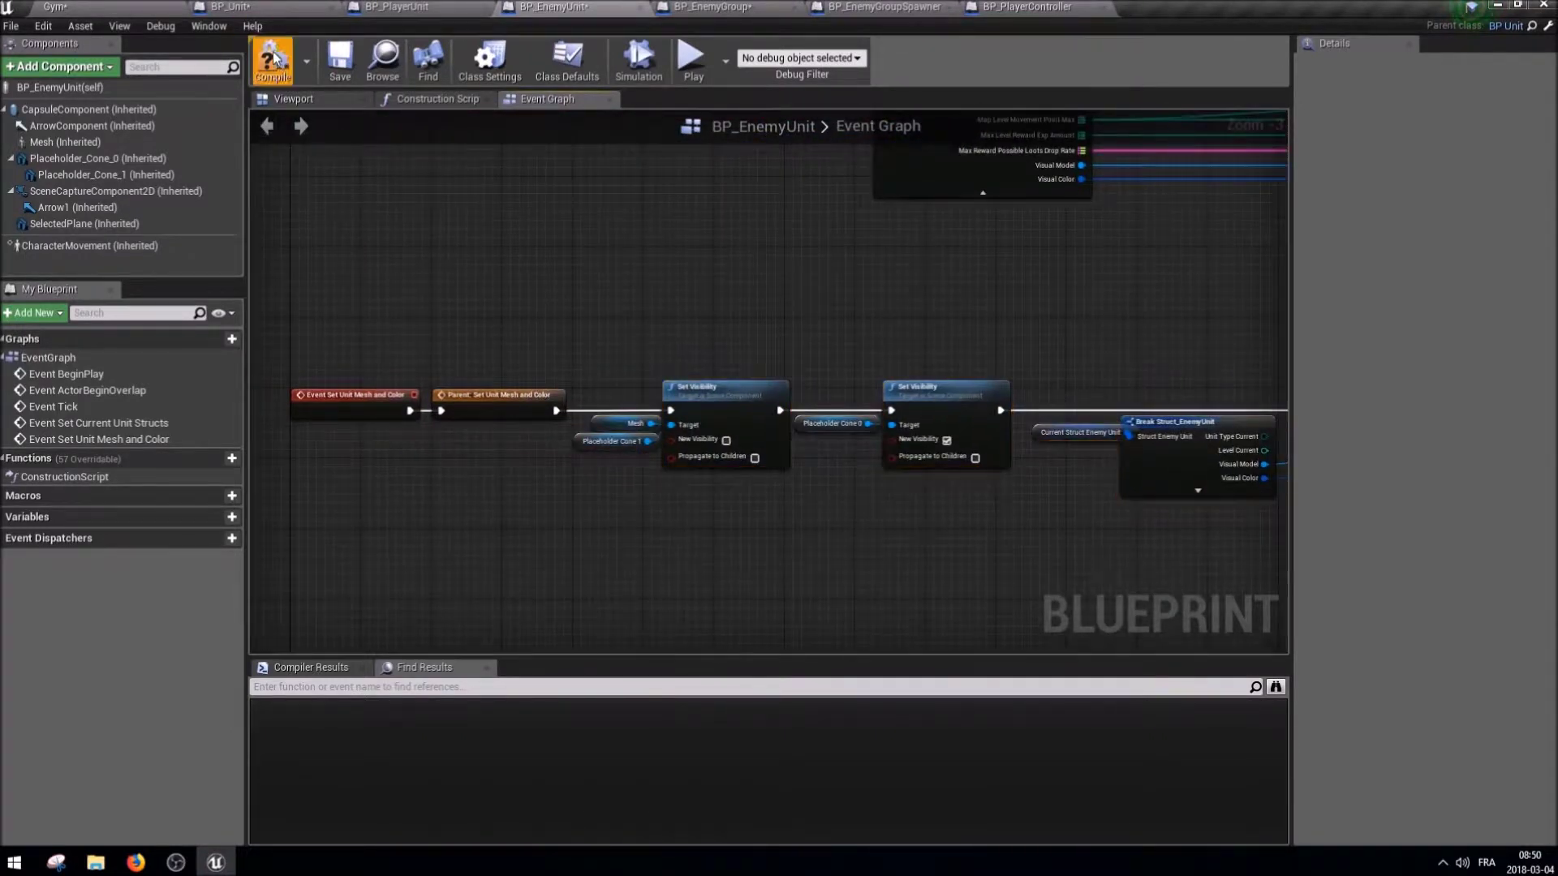
pyautogui.click(340, 69)
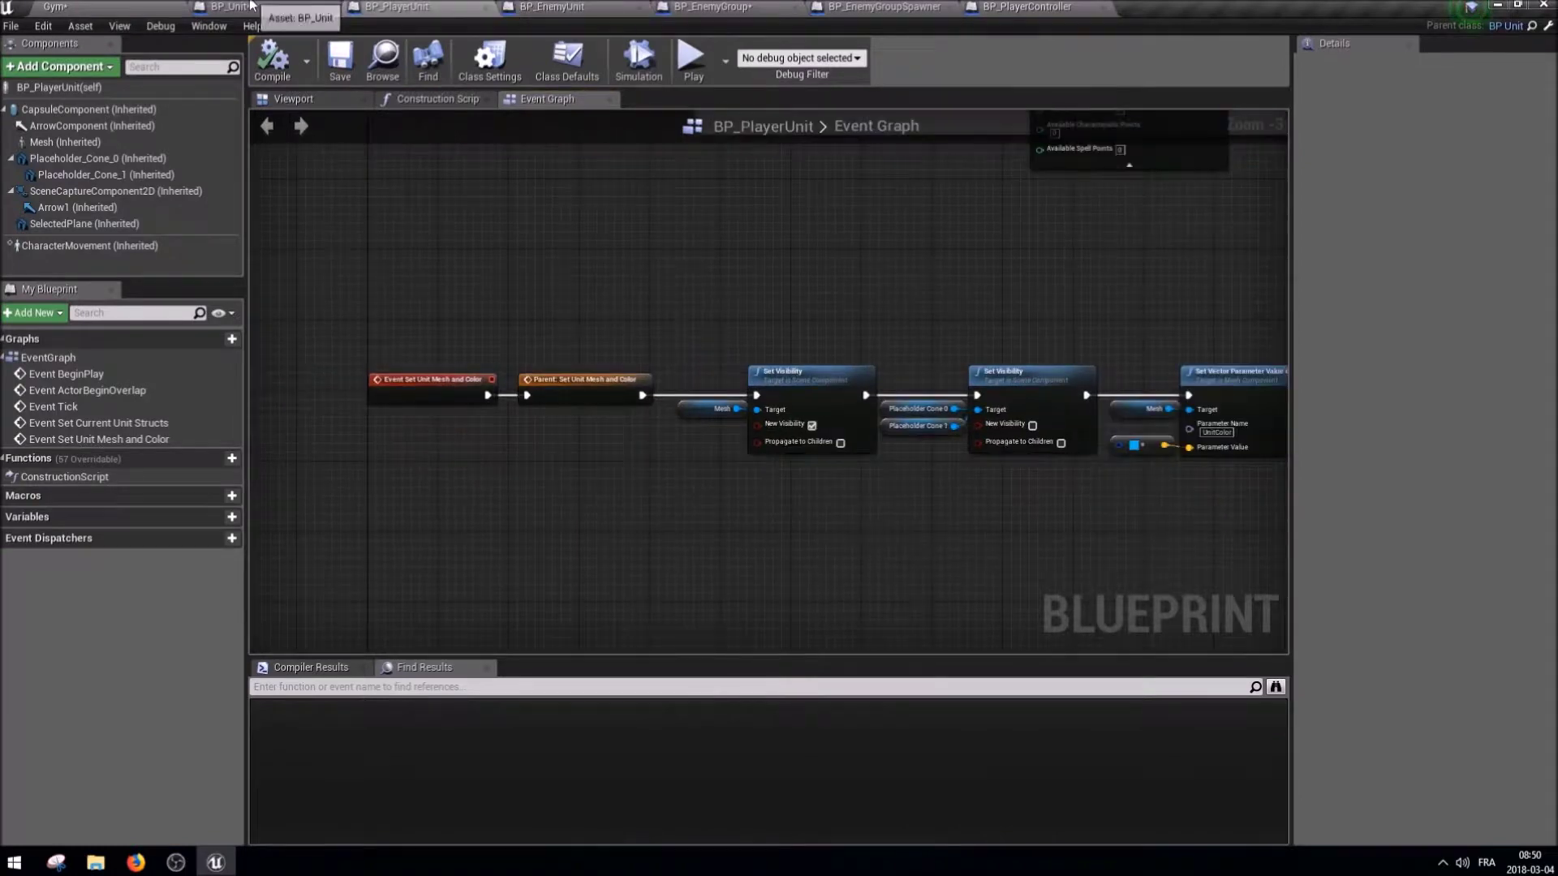
# Delete the leftover nodes and comment the entry node 'Logic in Child BP'.
pyautogui.click(236, 6)
pyautogui.moveTo(551, 381); pyautogui.dragTo(339, 344)
pyautogui.scroll(5, 394, 336)
pyautogui.press('Delete')
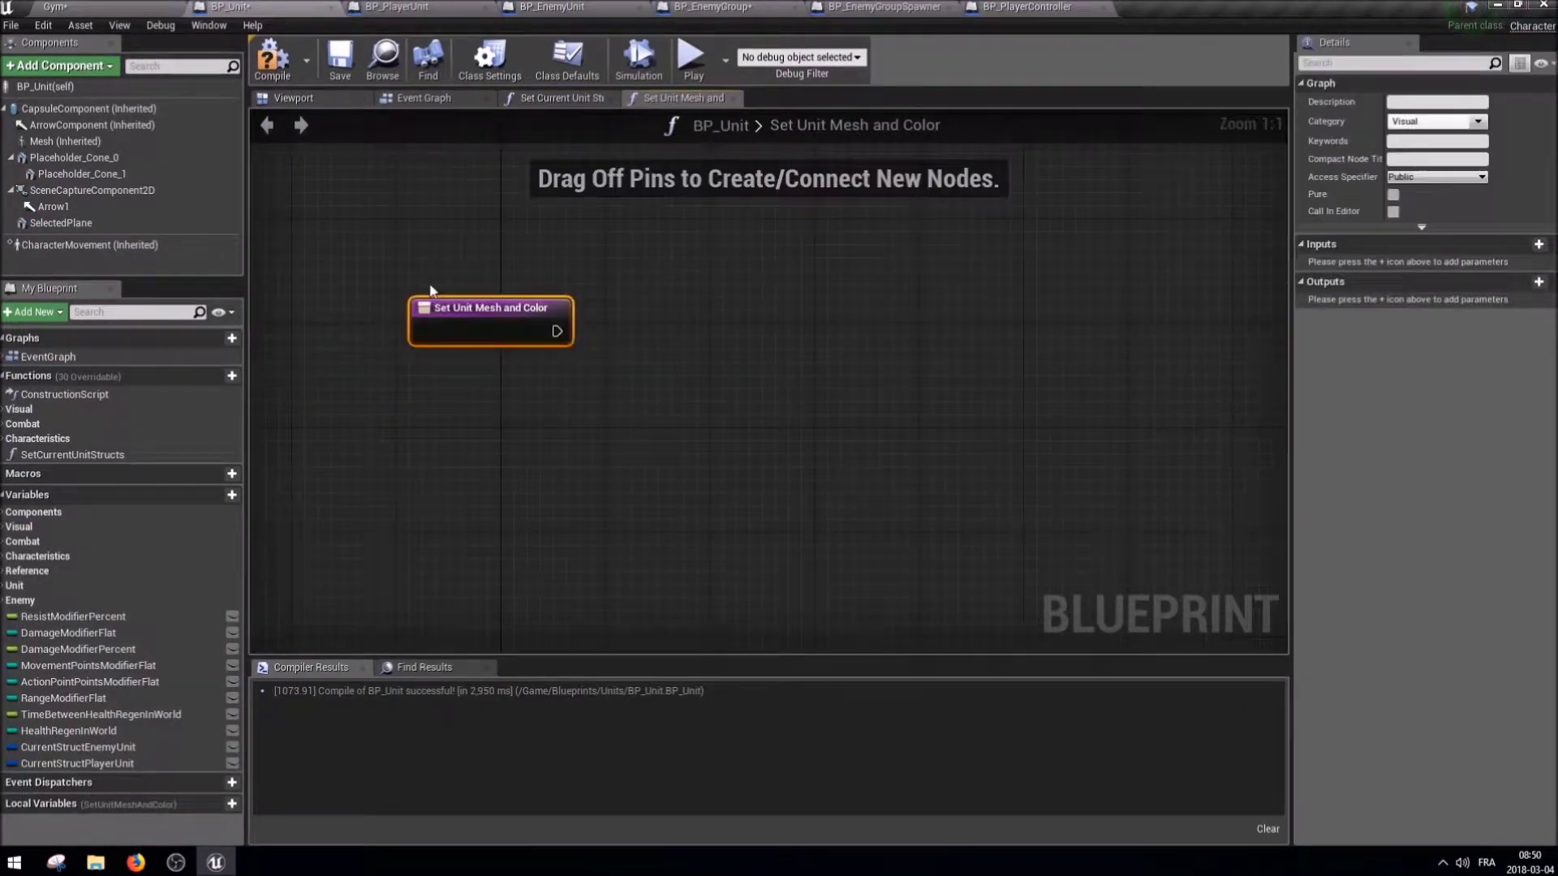
pyautogui.click(425, 290)
pyautogui.click(451, 281)
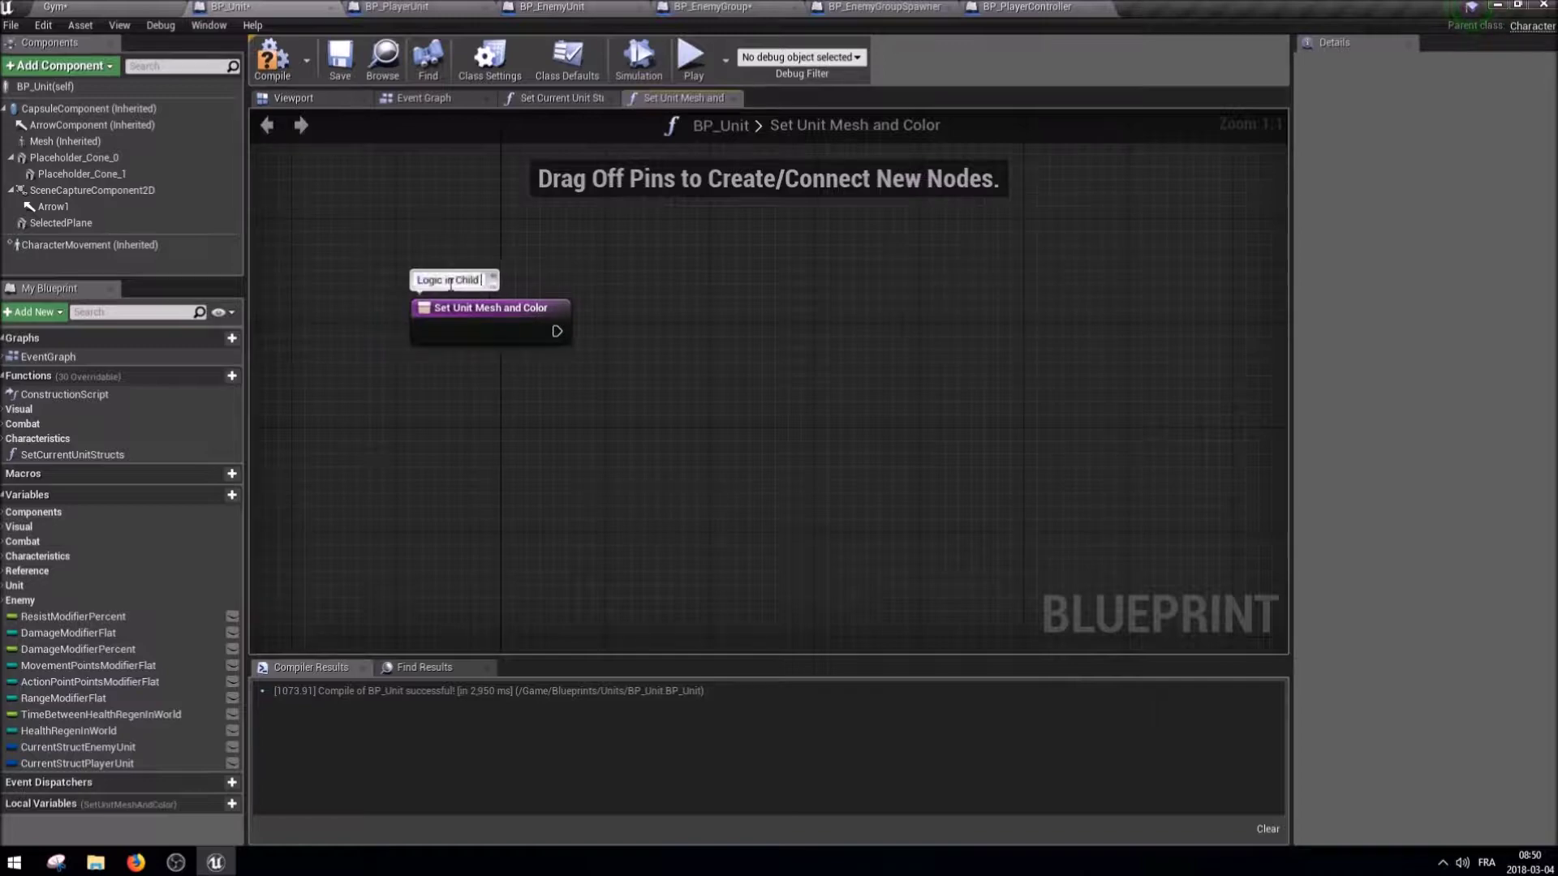
pyautogui.write('BP')
pyautogui.press('Return')
# Test-play the Gym level, stop it, and save BP_Unit.
pyautogui.click(122, 6)
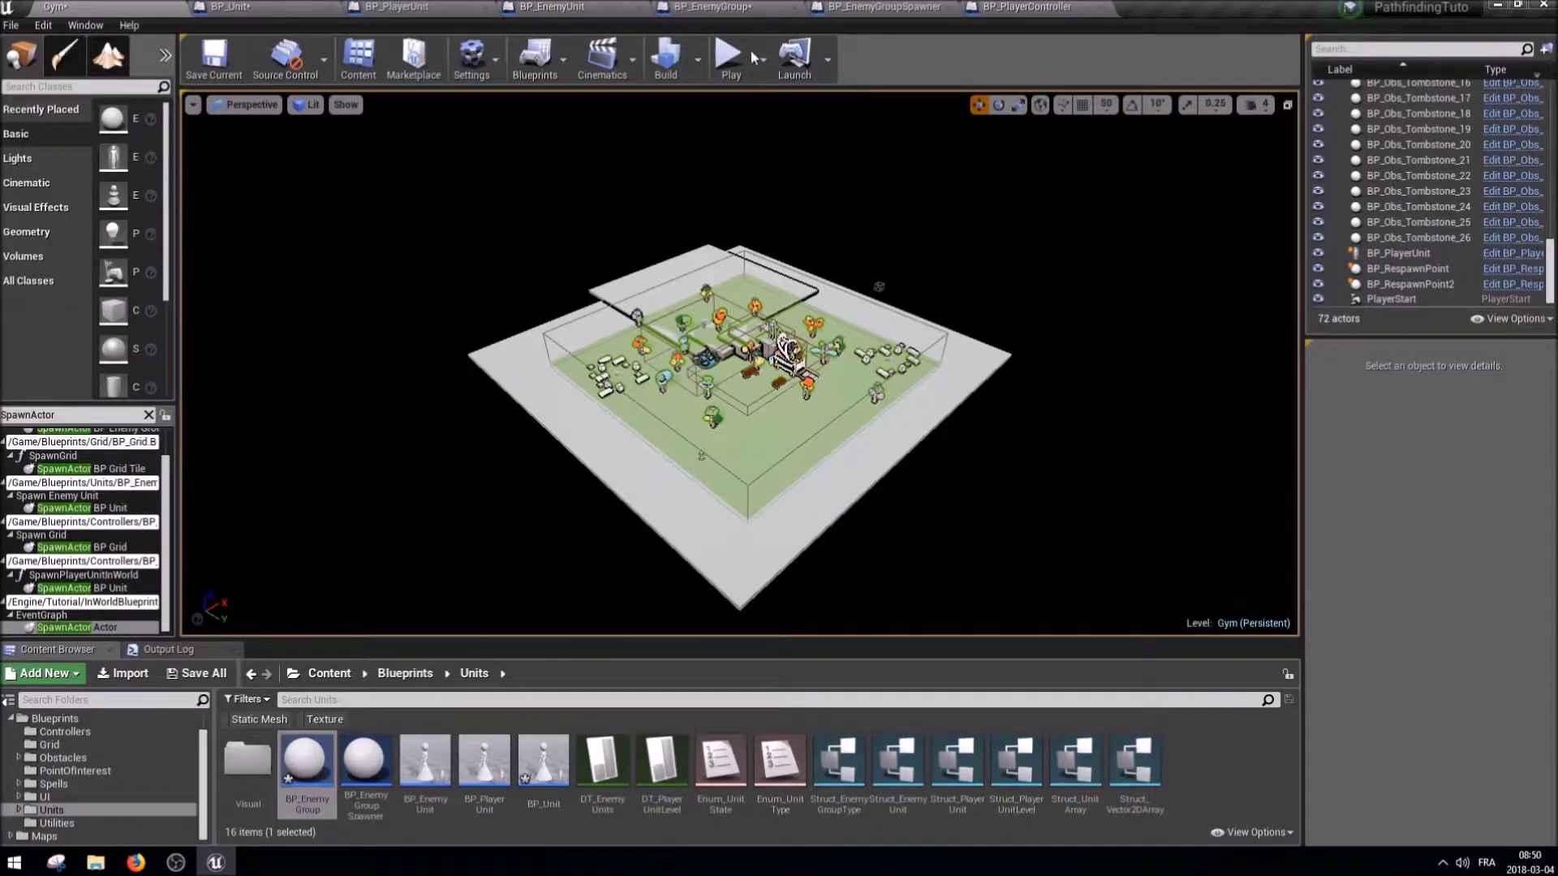
pyautogui.click(751, 50)
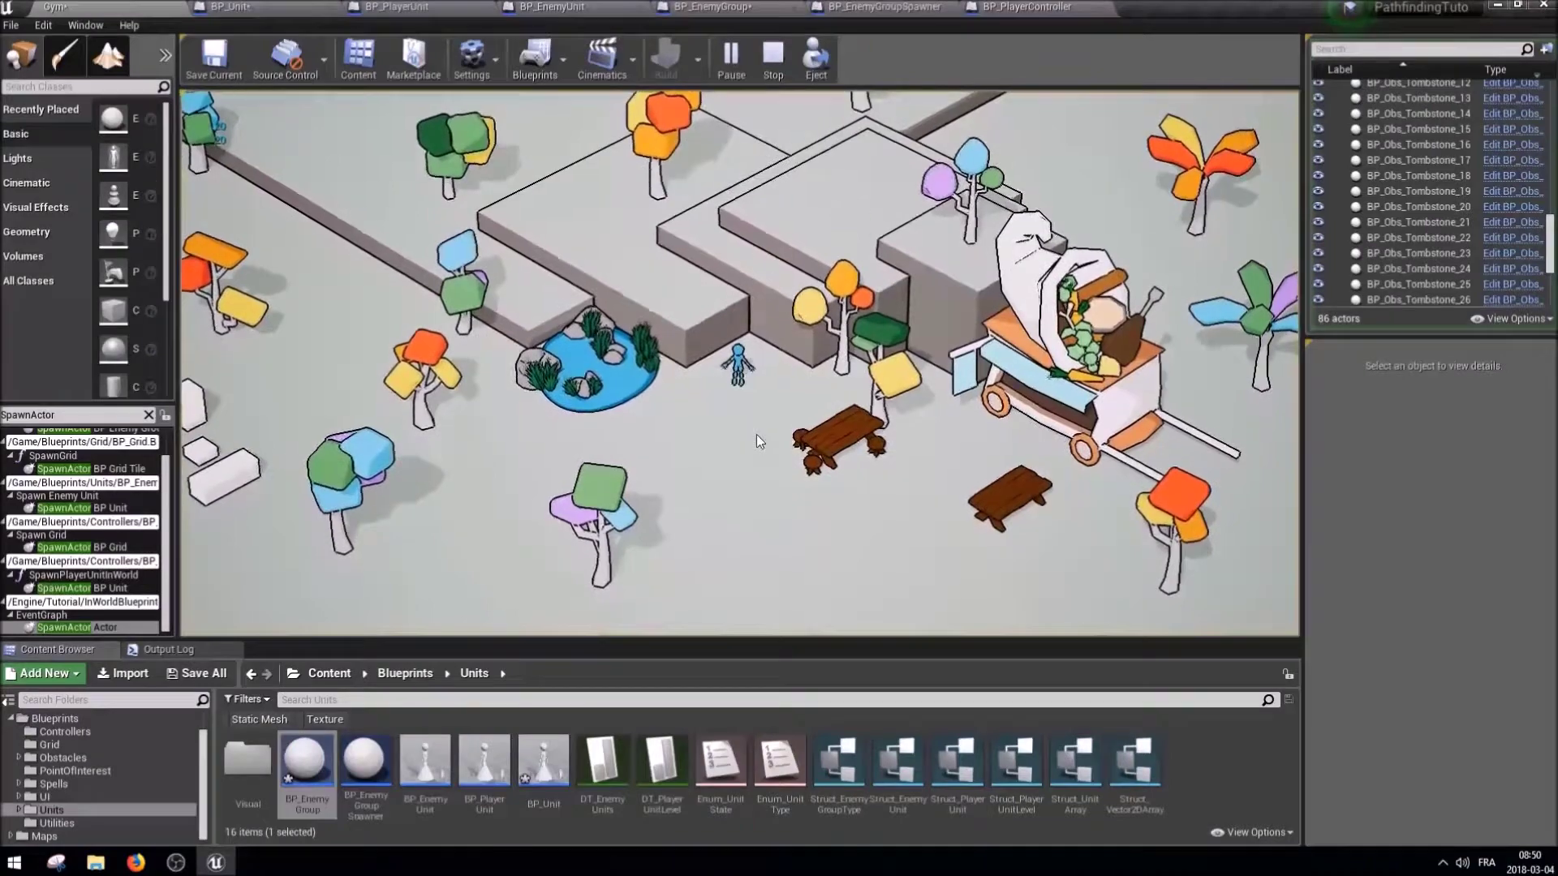
pyautogui.click(775, 77)
pyautogui.click(231, 6)
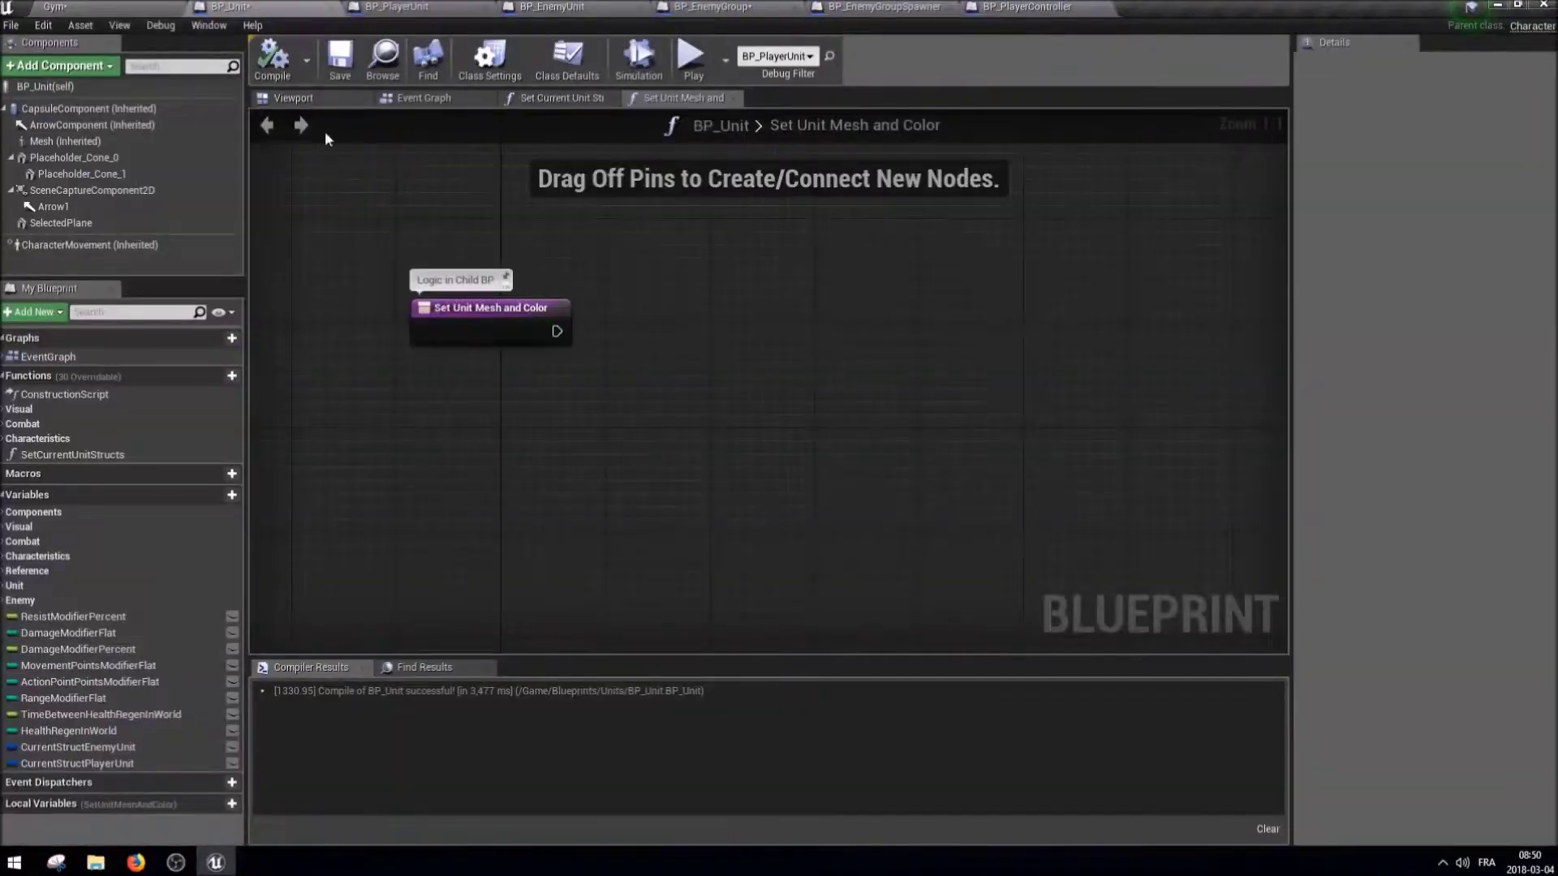
pyautogui.hotkey('ctrl', 's')
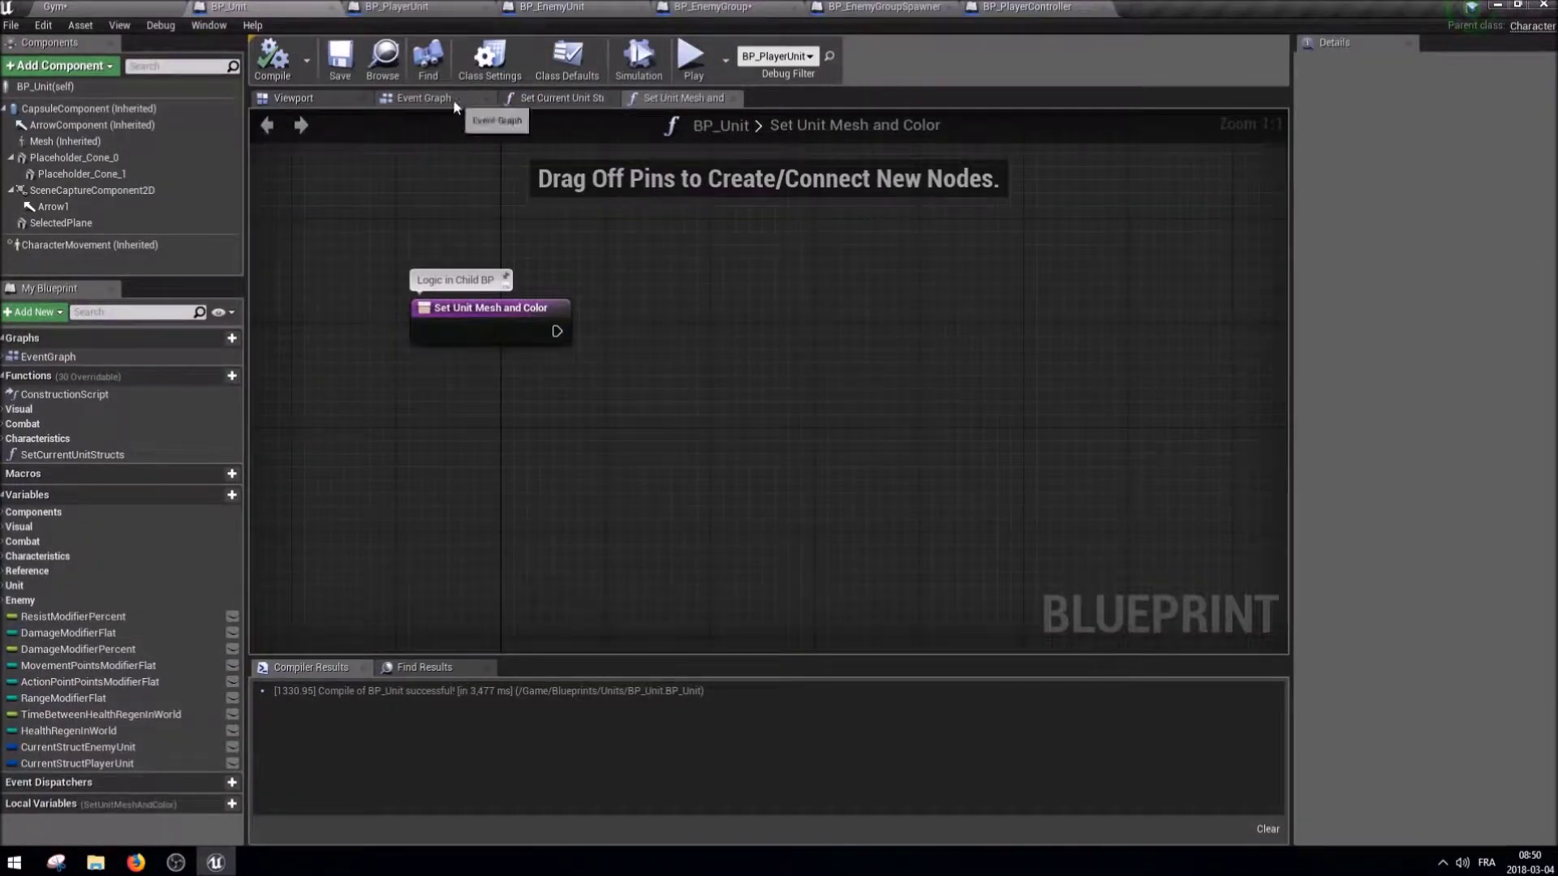
# Review BP_Unit's BeginPlay calls and look through the Capture Unit Icon function graph.
pyautogui.click(451, 101)
pyautogui.moveTo(568, 203); pyautogui.dragTo(746, 227, button='right')
pyautogui.click(990, 312)
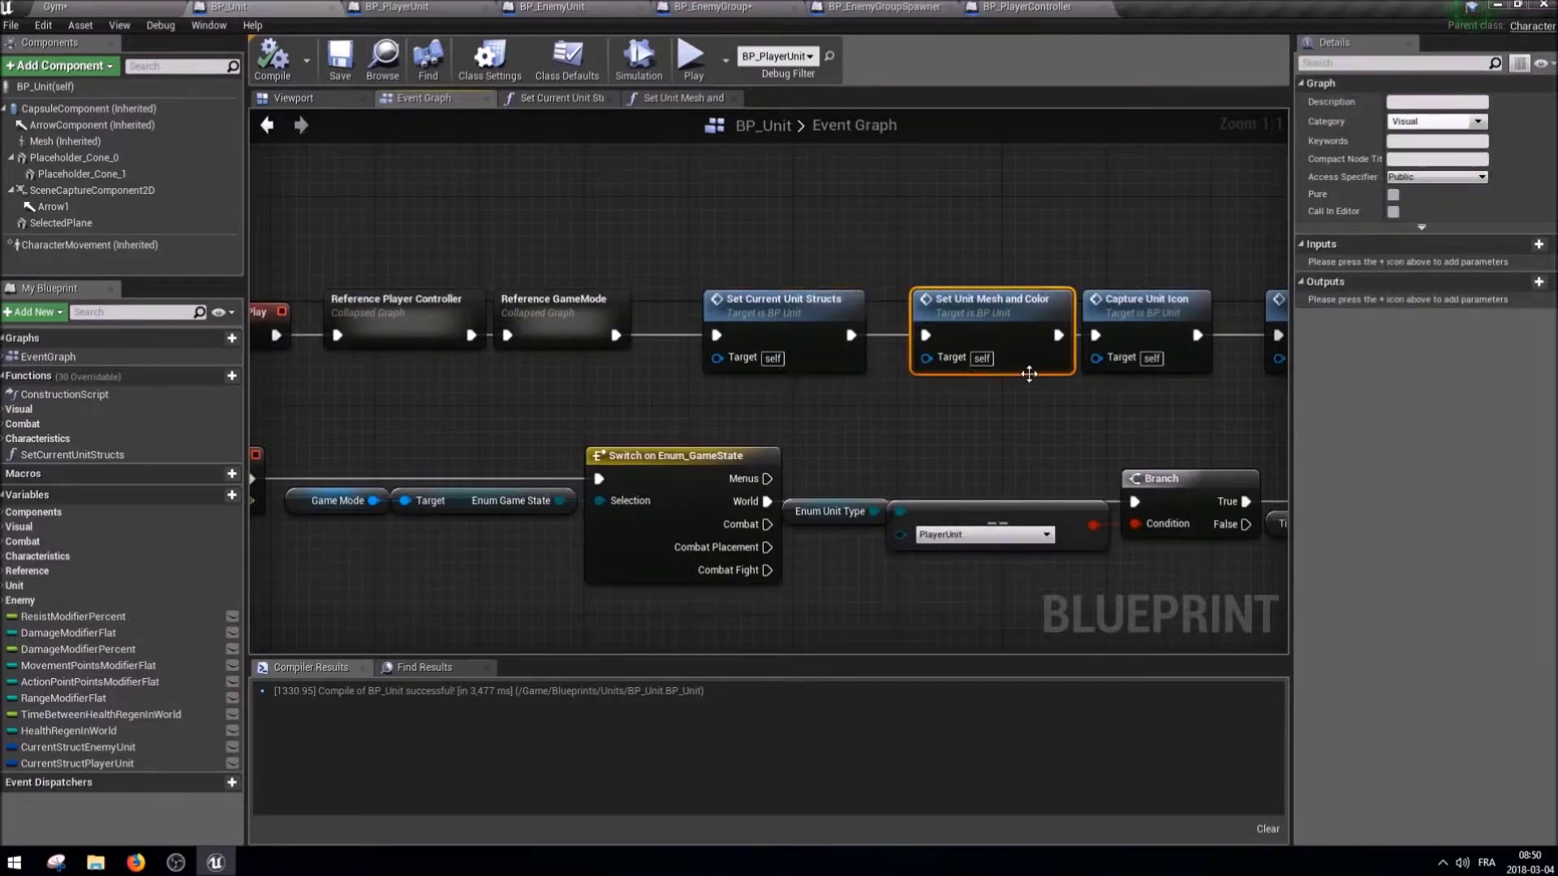
pyautogui.moveTo(973, 406); pyautogui.dragTo(535, 406, button='right')
pyautogui.click(733, 335)
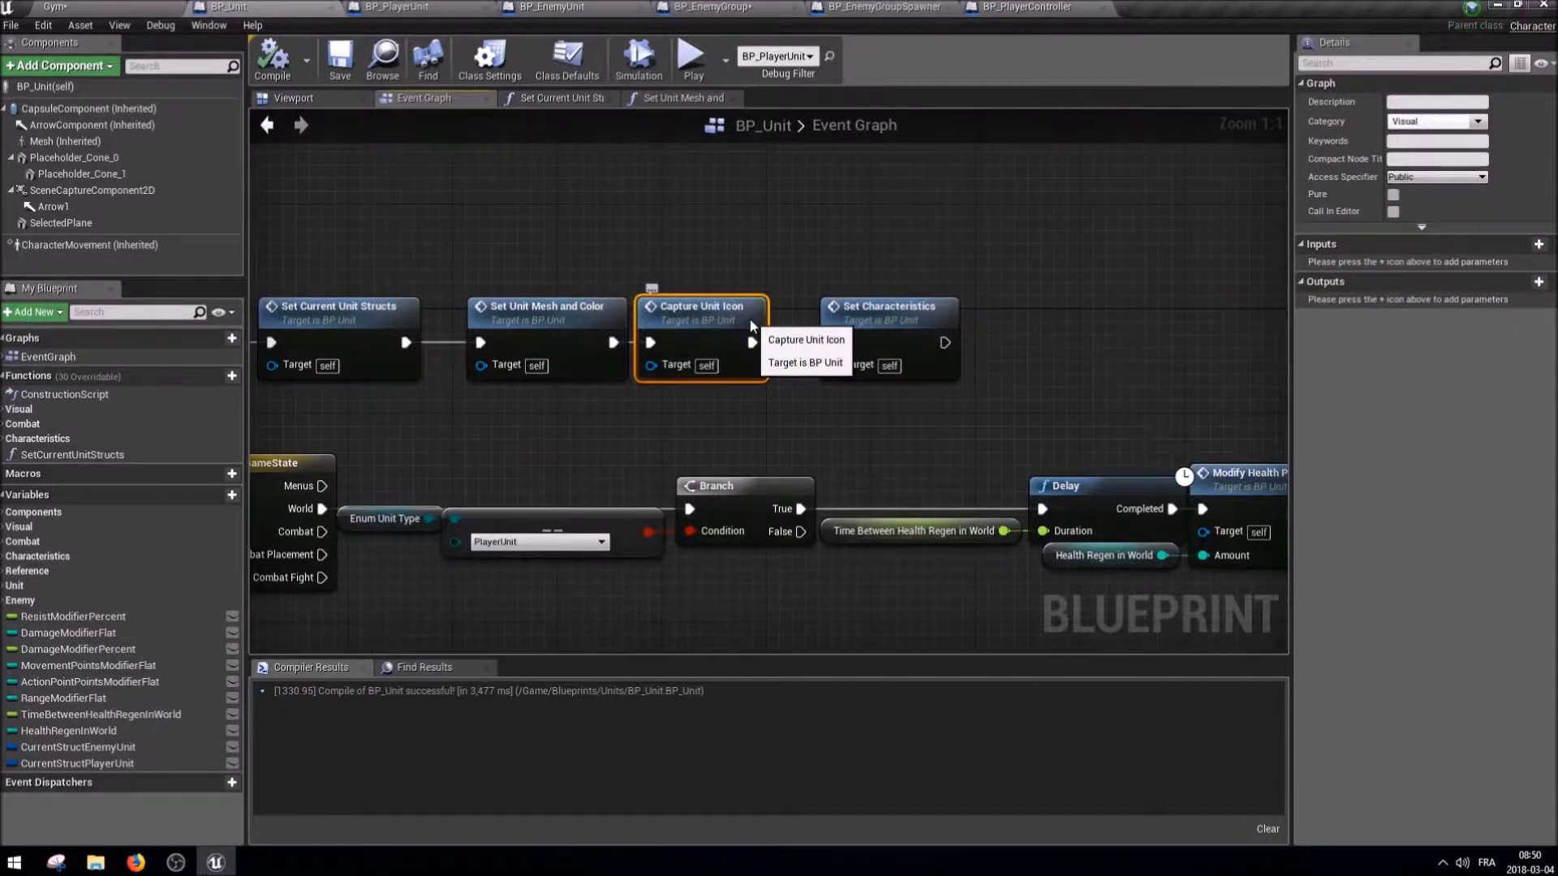
pyautogui.doubleClick(749, 318)
pyautogui.moveTo(402, 378); pyautogui.dragTo(654, 348, button='right')
pyautogui.moveTo(931, 410); pyautogui.dragTo(607, 426, button='right')
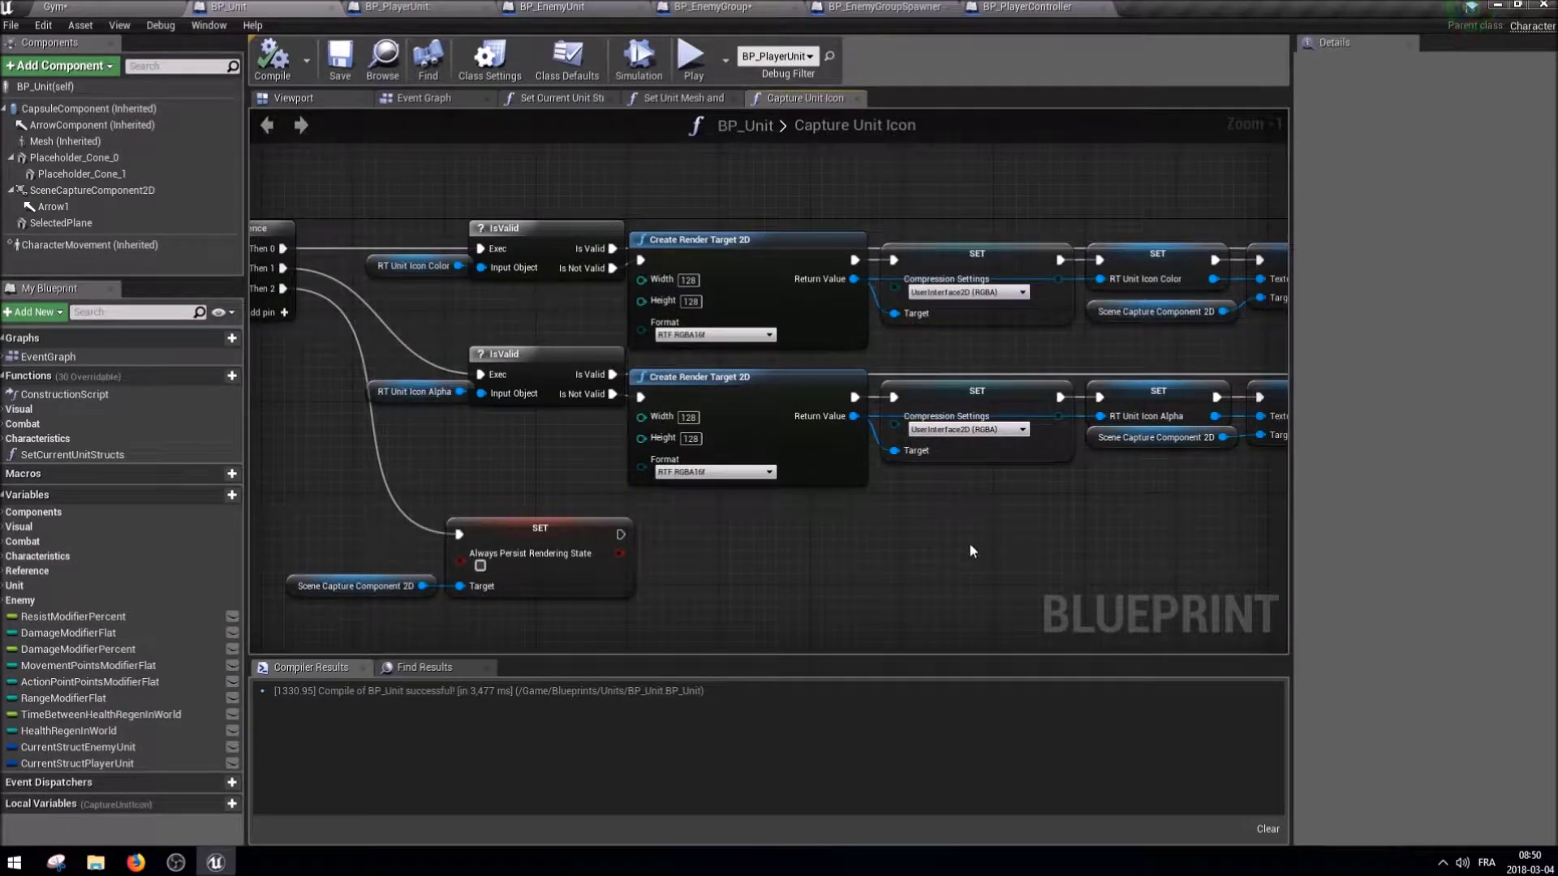
pyautogui.moveTo(970, 550); pyautogui.dragTo(584, 546, button='right')
pyautogui.scroll(-1, 751, 503)
pyautogui.scroll(-1, 886, 514)
pyautogui.moveTo(887, 514); pyautogui.dragTo(1181, 469, button='right')
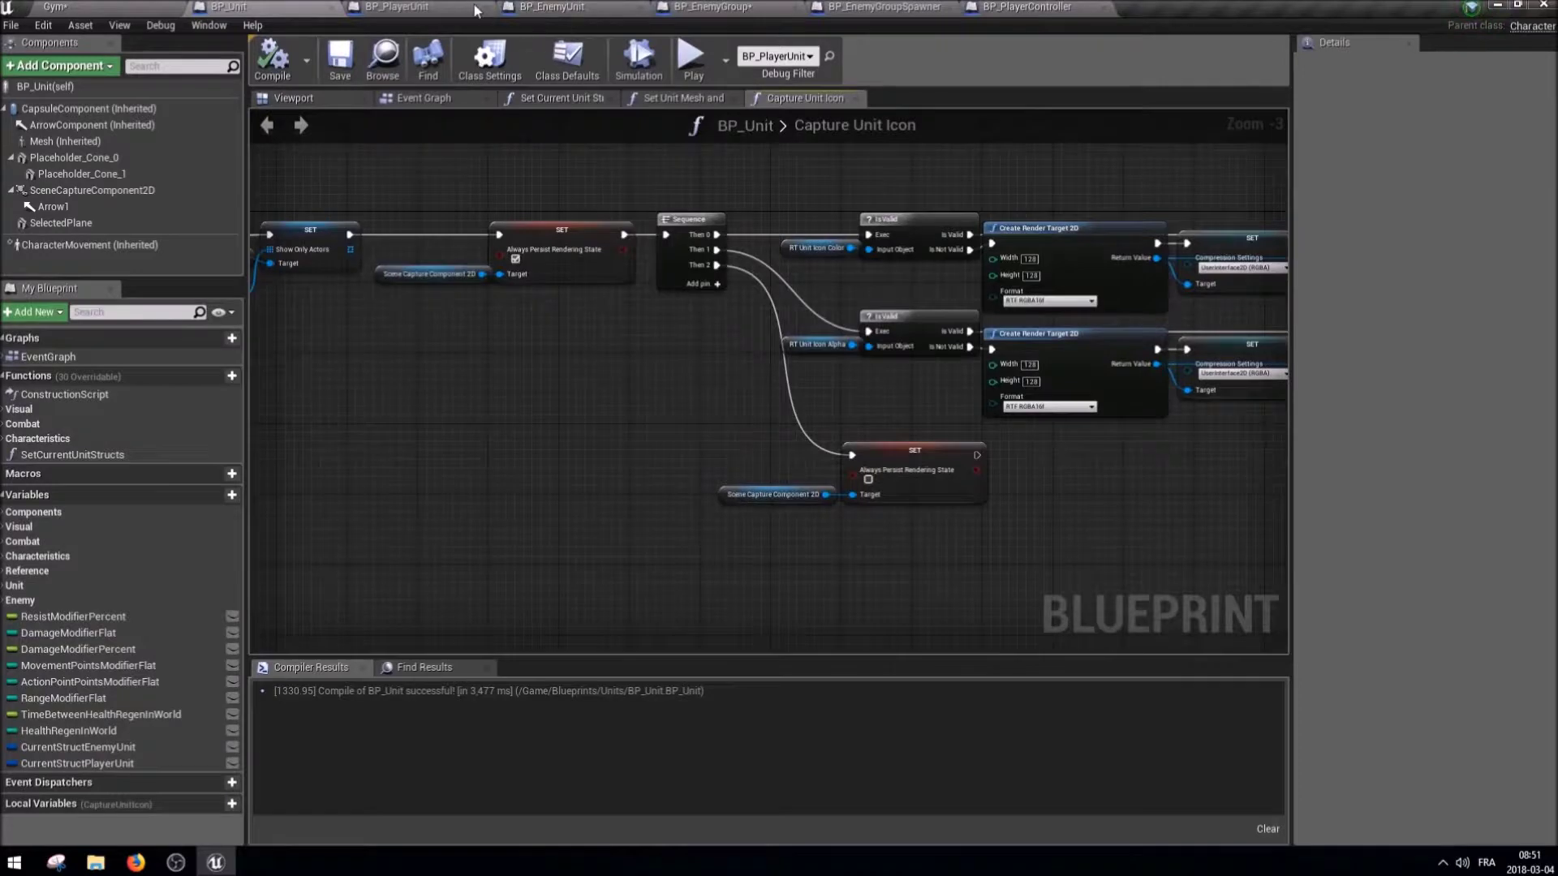
# Close the Capture Unit Icon, Set Unit Mesh and Color, and Set Current Unit Structs graphs.
pyautogui.click(483, 8)
pyautogui.click(329, 7)
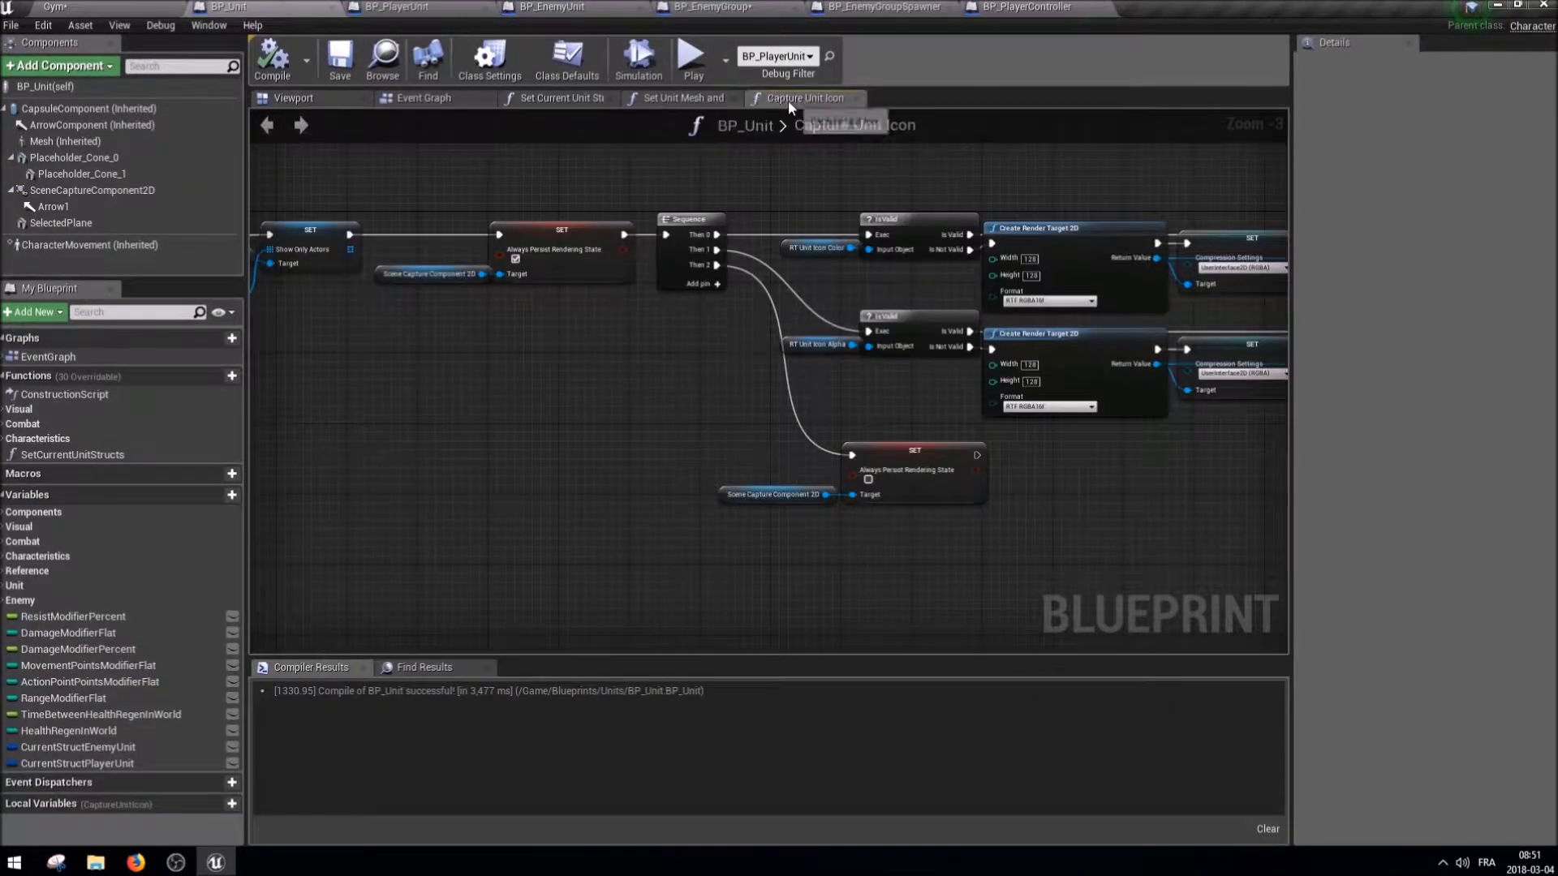
pyautogui.middleClick(786, 99)
pyautogui.middleClick(677, 99)
pyautogui.middleClick(591, 101)
# Open Set Characteristics to review its chain of SET nodes, then return to the Gym level.
pyautogui.click(925, 310)
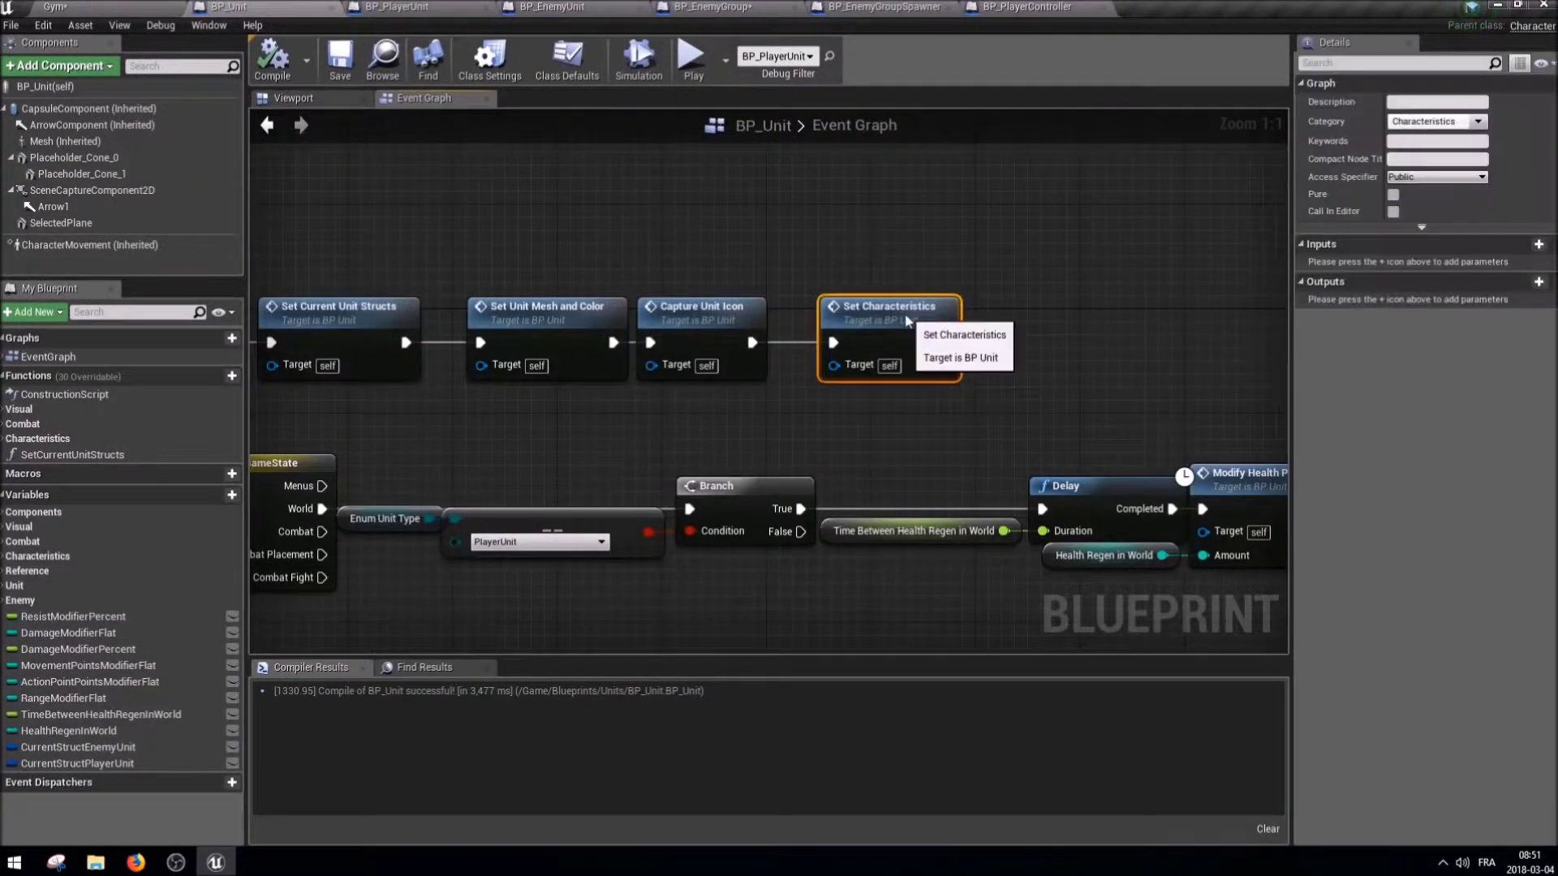
pyautogui.doubleClick(904, 313)
pyautogui.scroll(2, 823, 336)
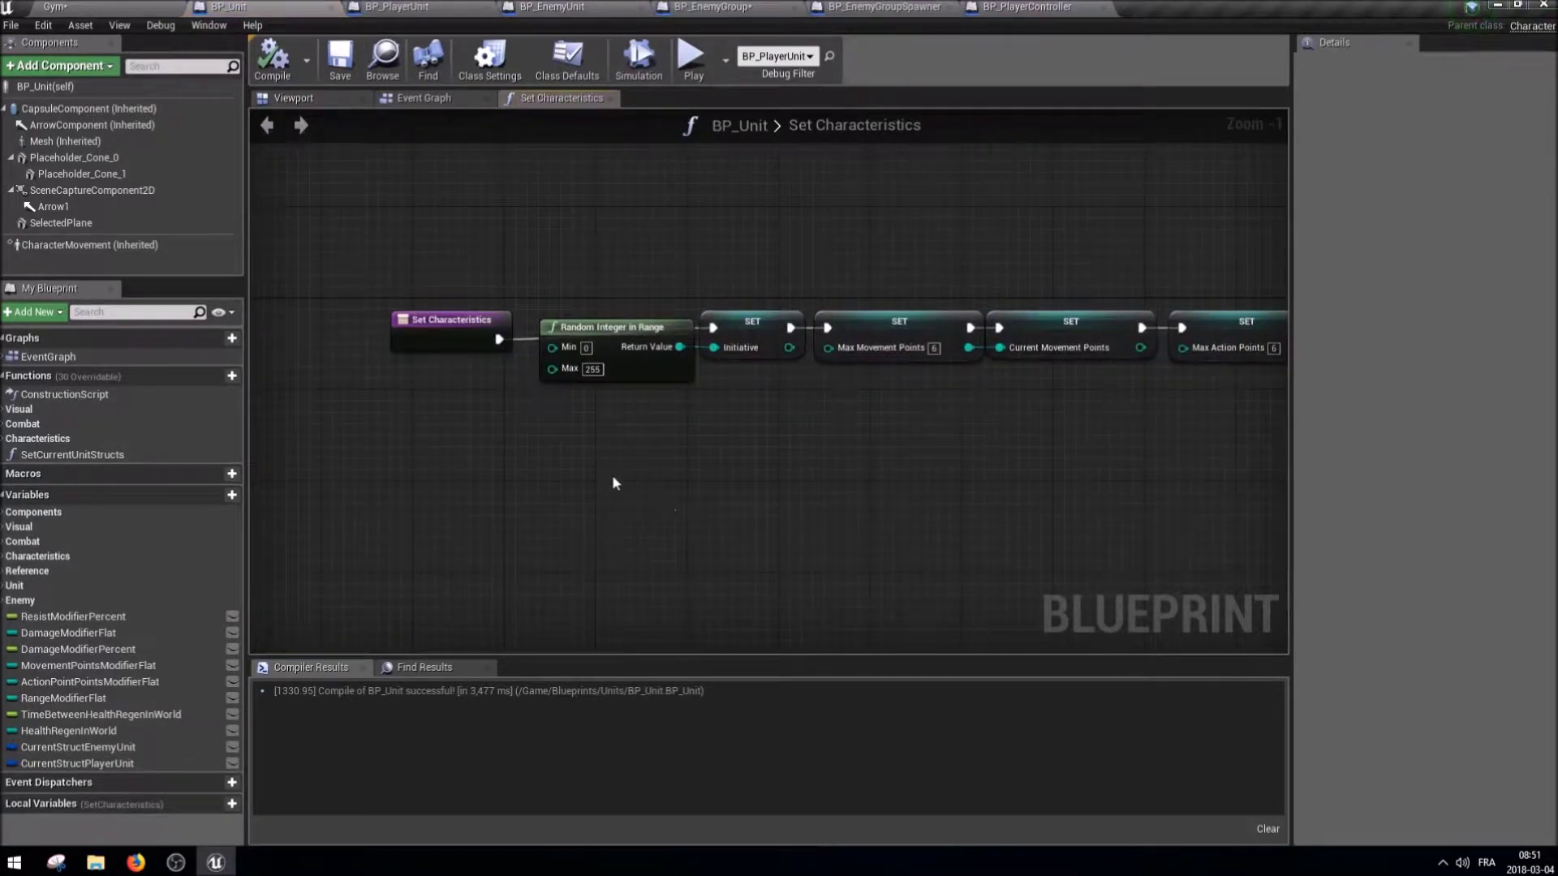
pyautogui.scroll(-3, 612, 474)
pyautogui.scroll(1, 584, 407)
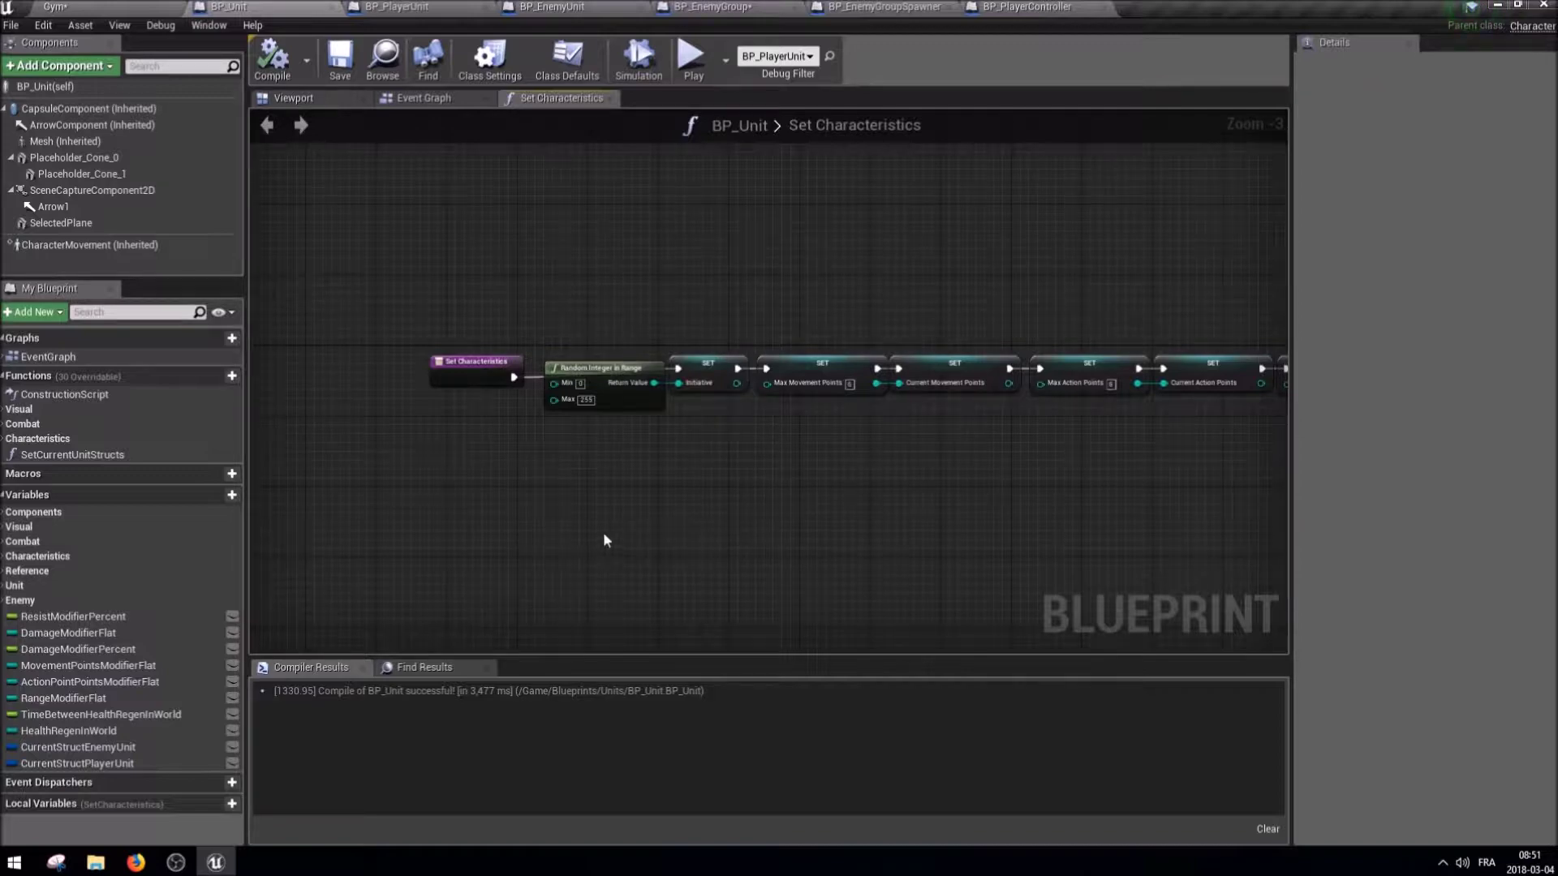
pyautogui.moveTo(861, 482); pyautogui.dragTo(736, 480, button='right')
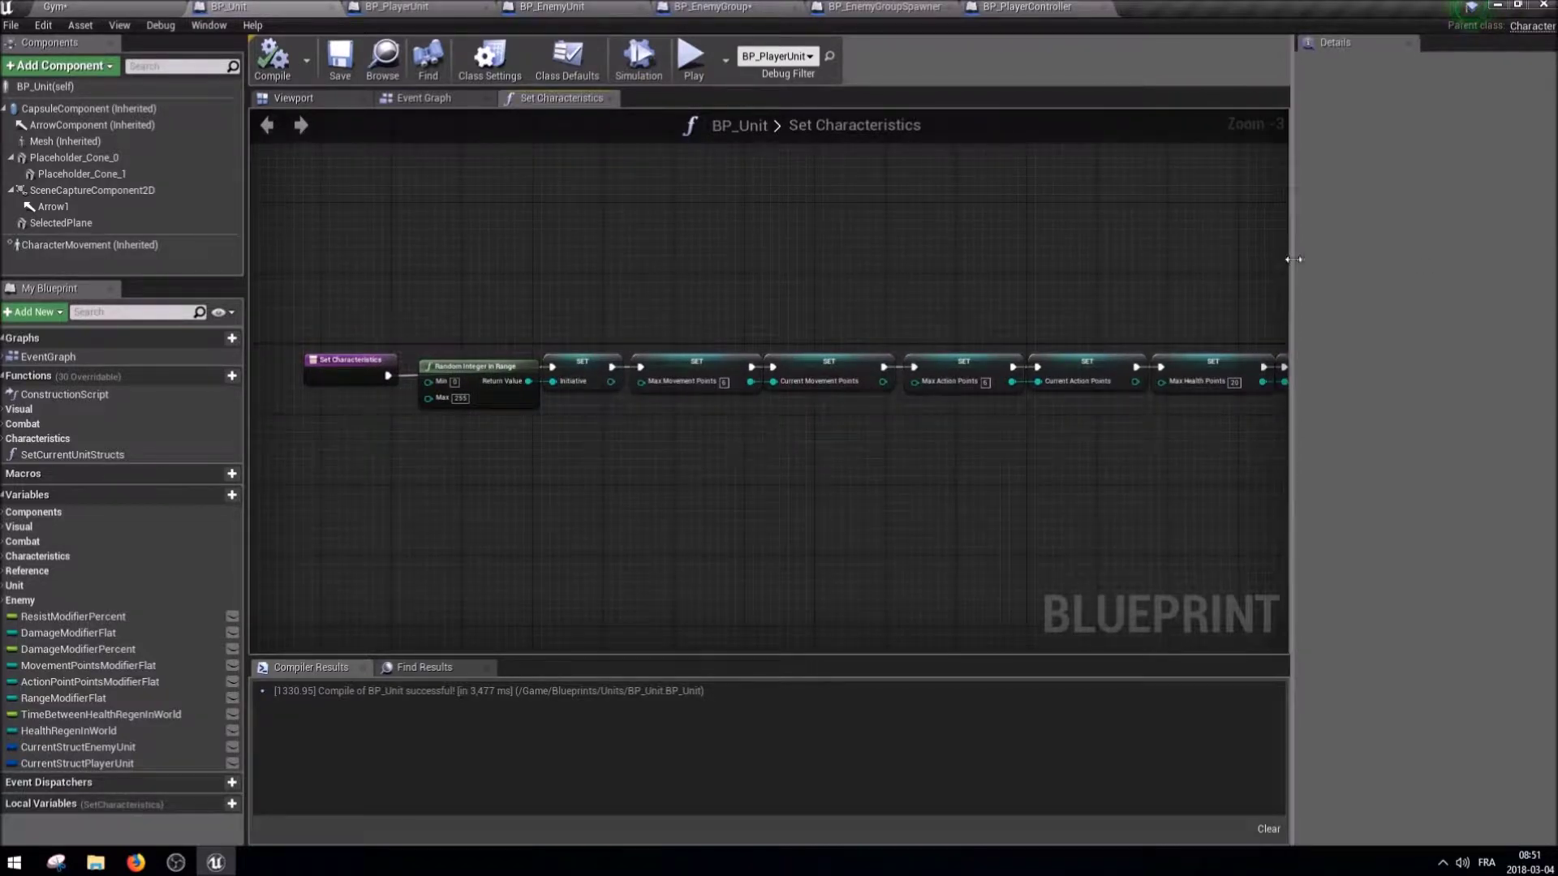
pyautogui.moveTo(1296, 261); pyautogui.dragTo(1446, 262)
pyautogui.click(148, 8)
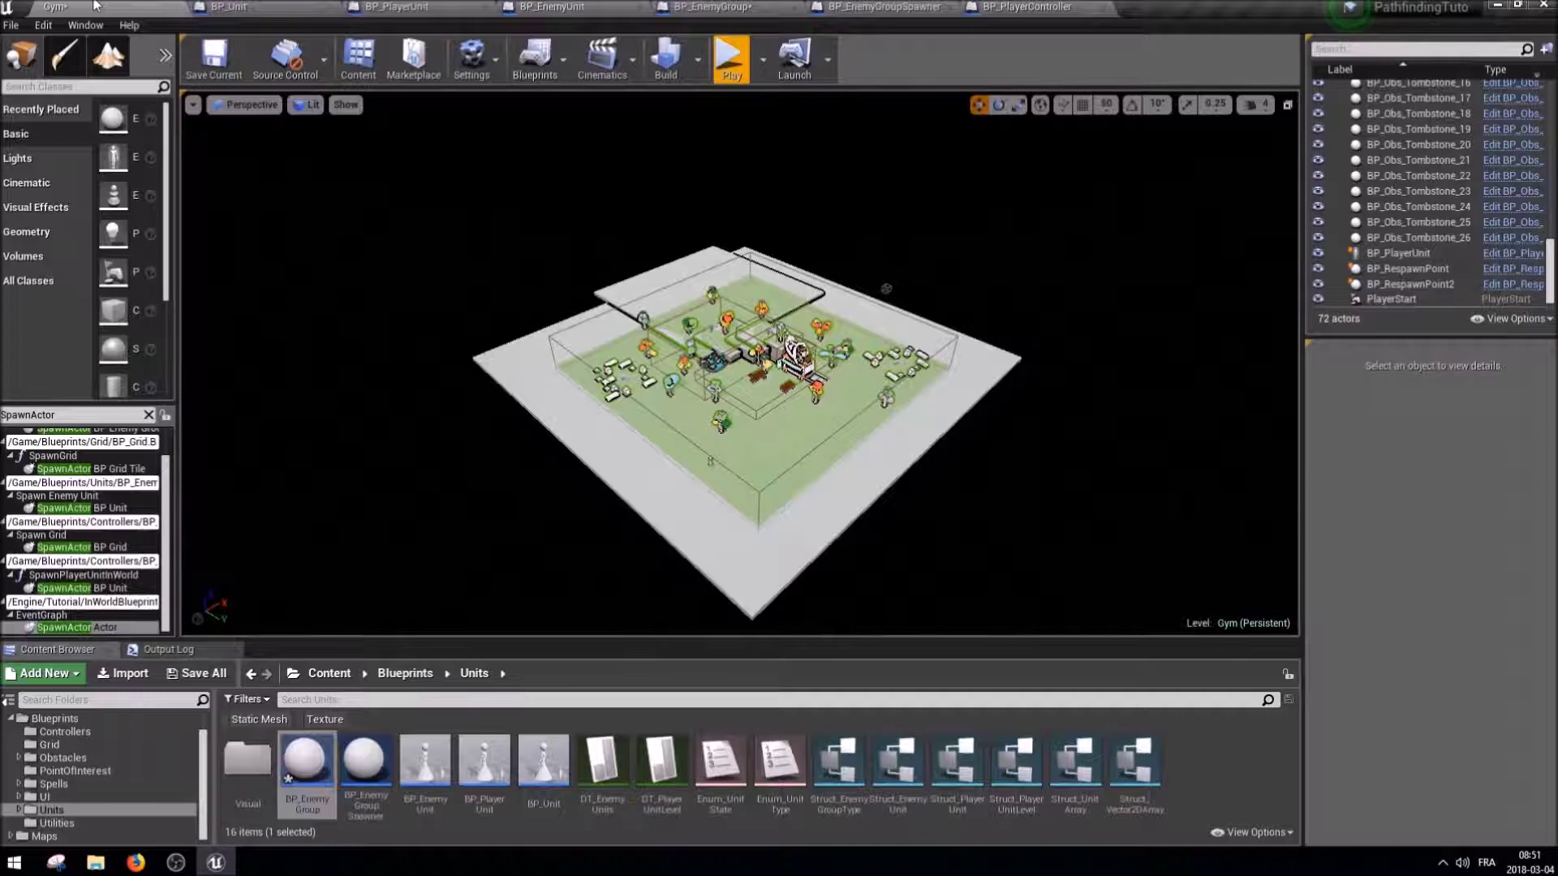
# Create a Structure asset named Struct_UnitCharacteristics in the Units folder and open it.
pyautogui.rightClick(1189, 785)
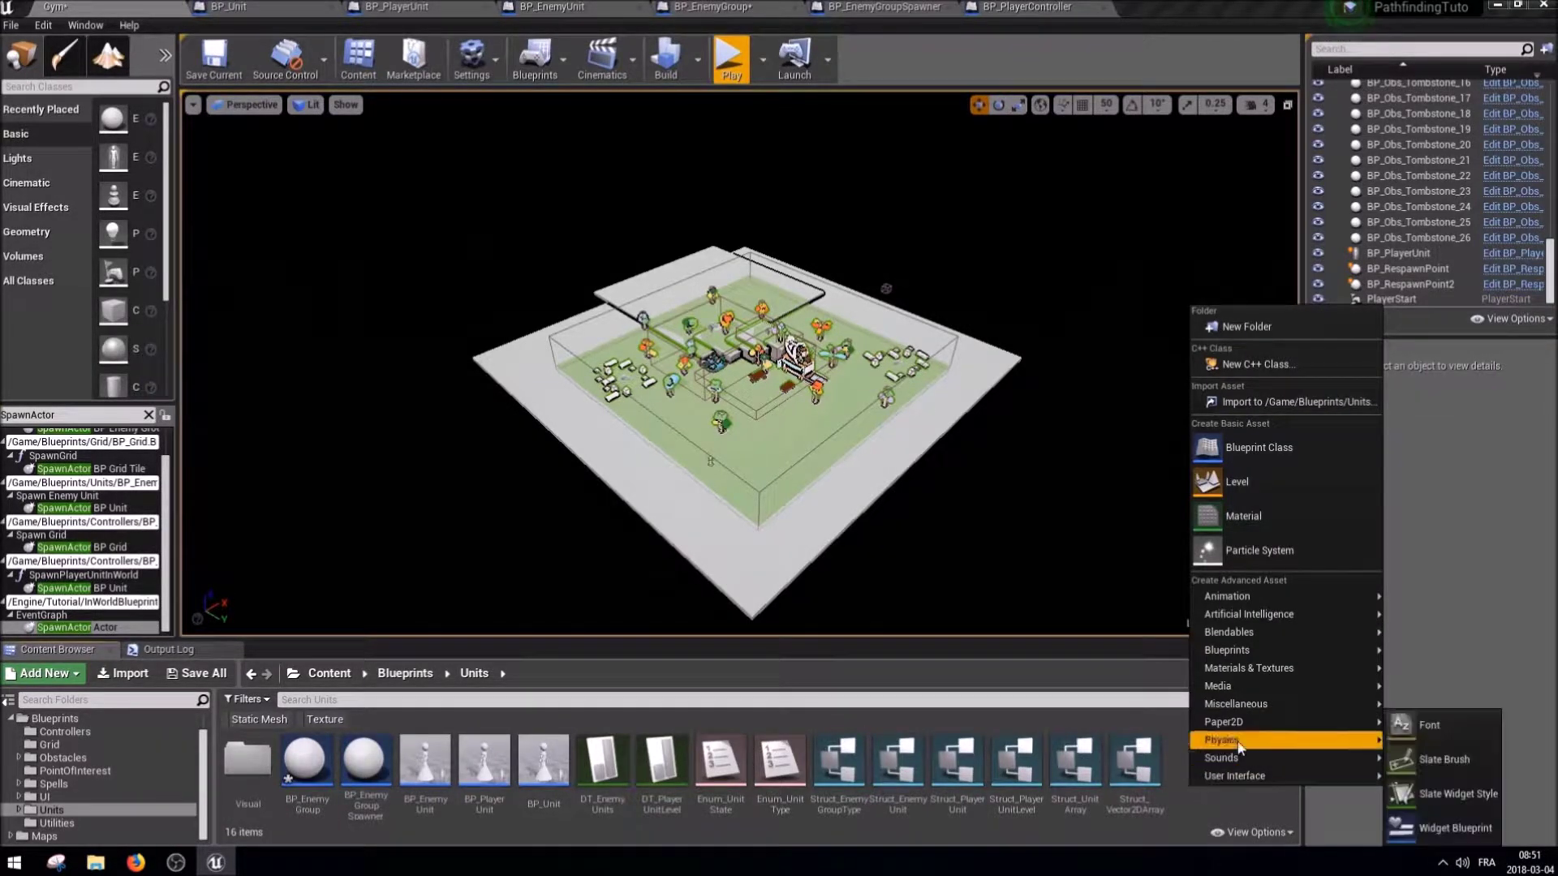
pyautogui.moveTo(1254, 649)
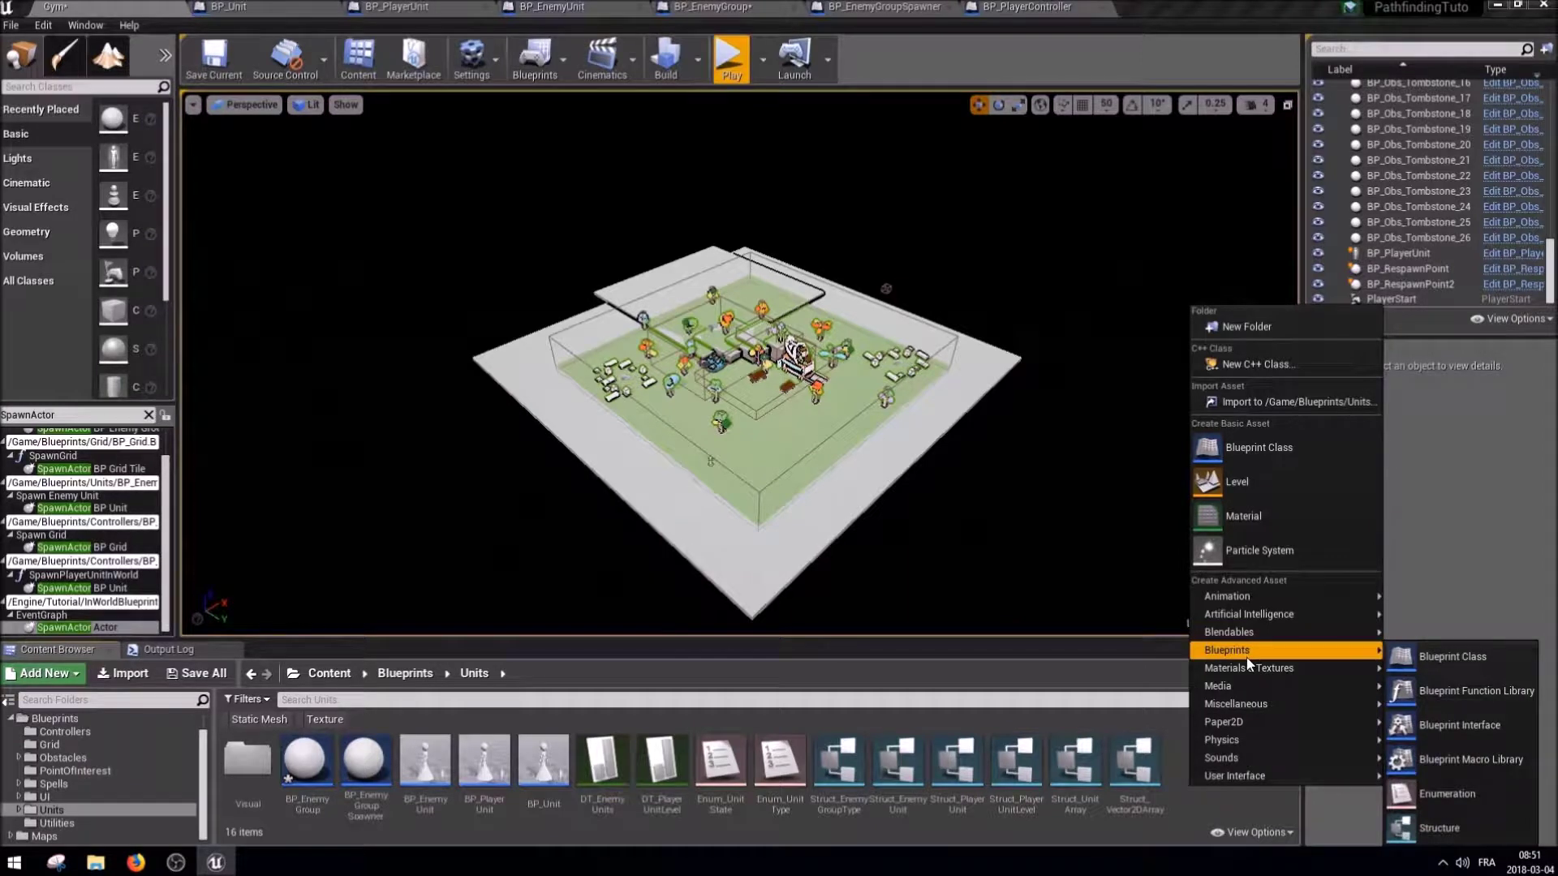
pyautogui.click(1452, 827)
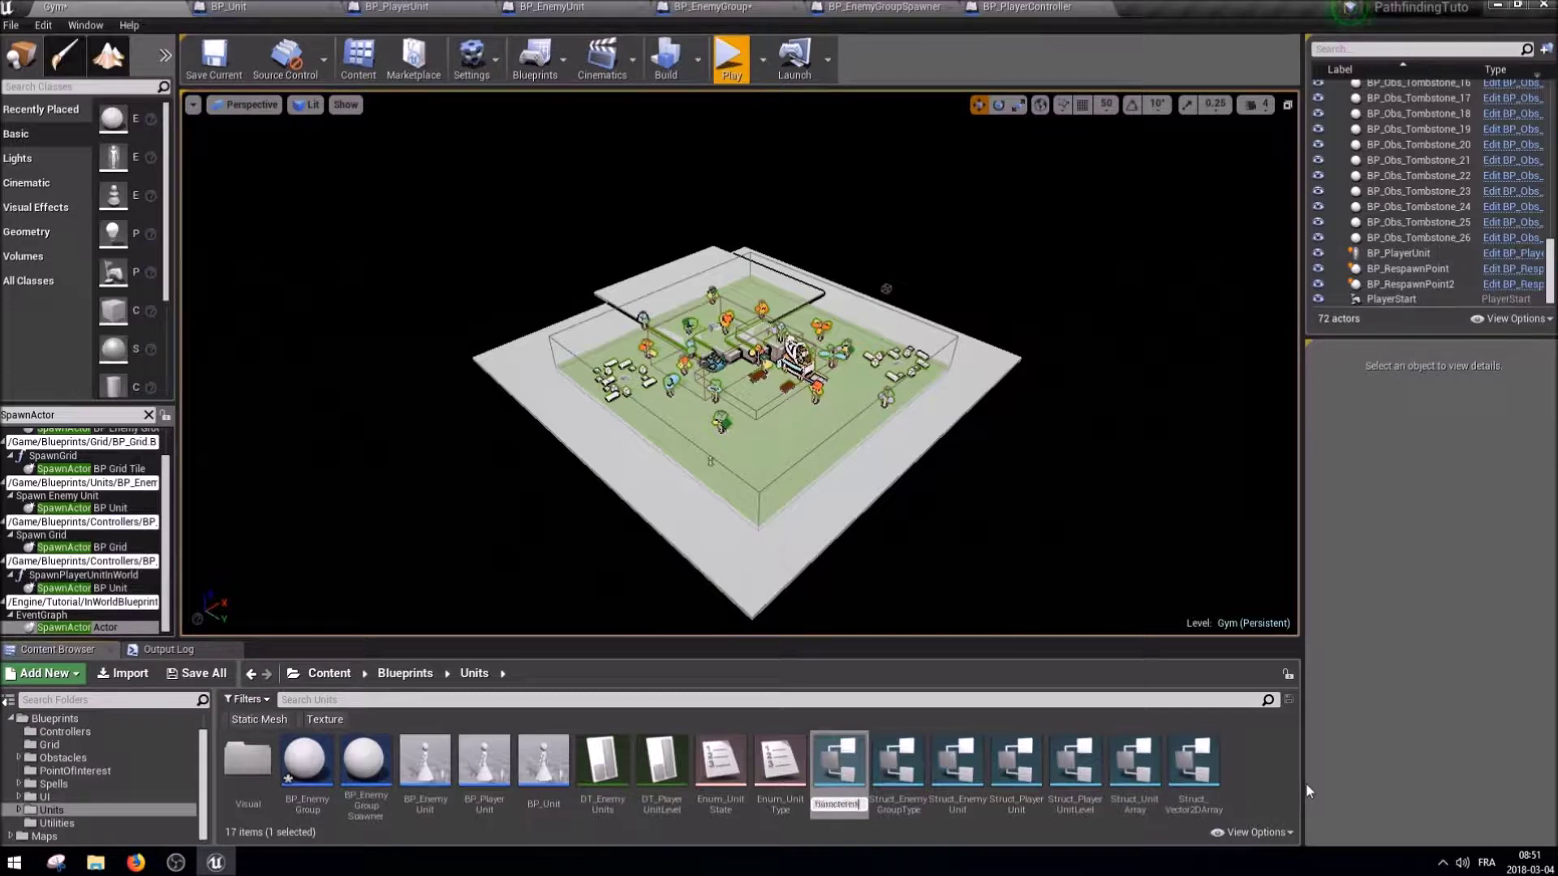
pyautogui.press('Return')
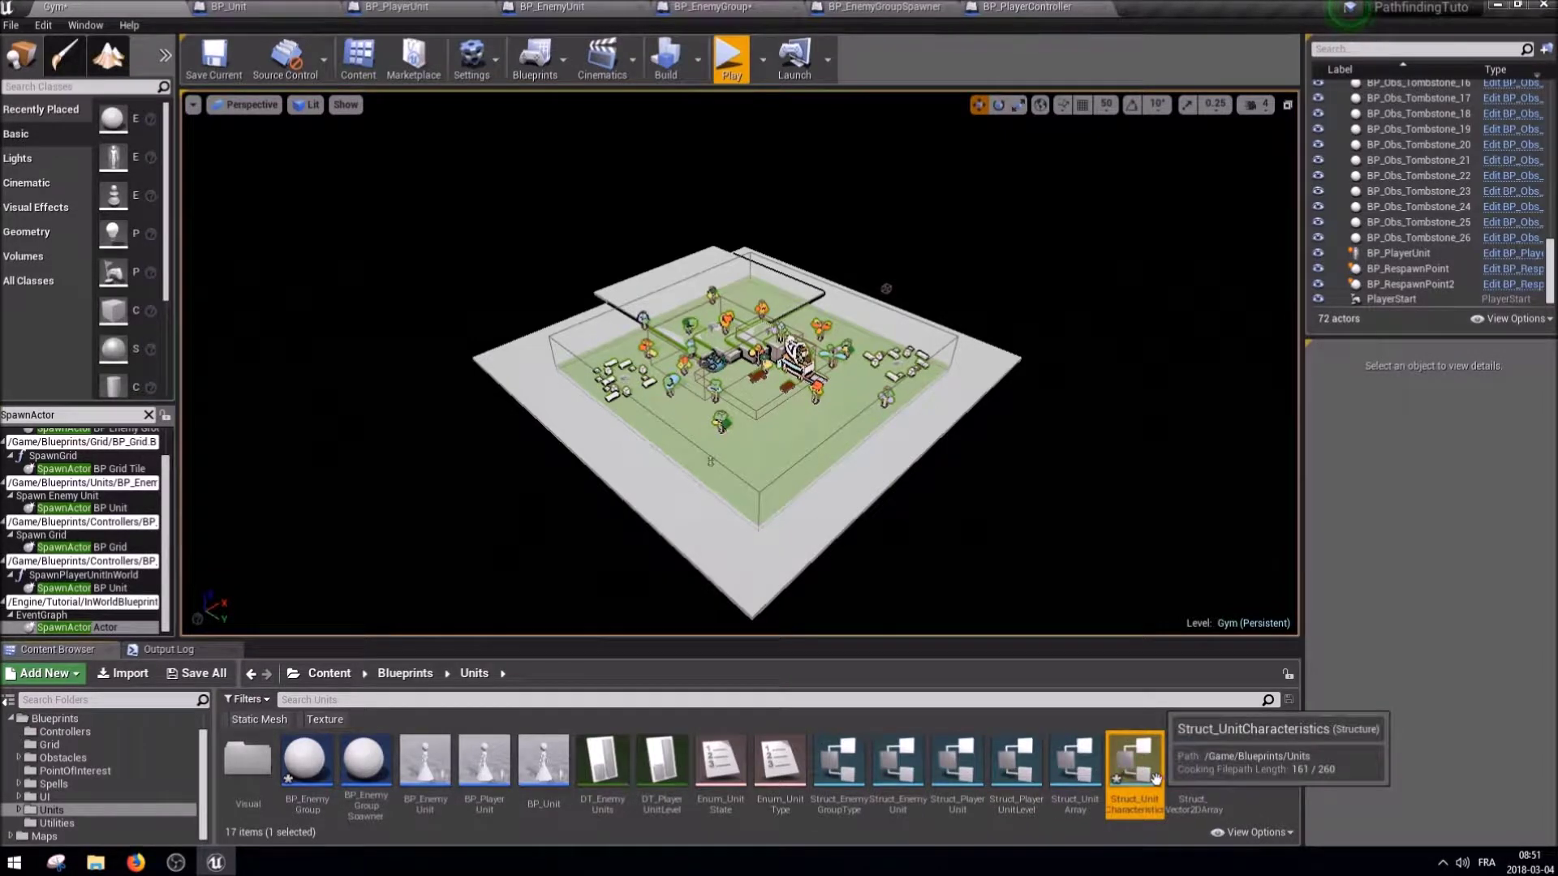
pyautogui.doubleClick(1134, 763)
pyautogui.moveTo(371, 247); pyautogui.dragTo(358, 474)
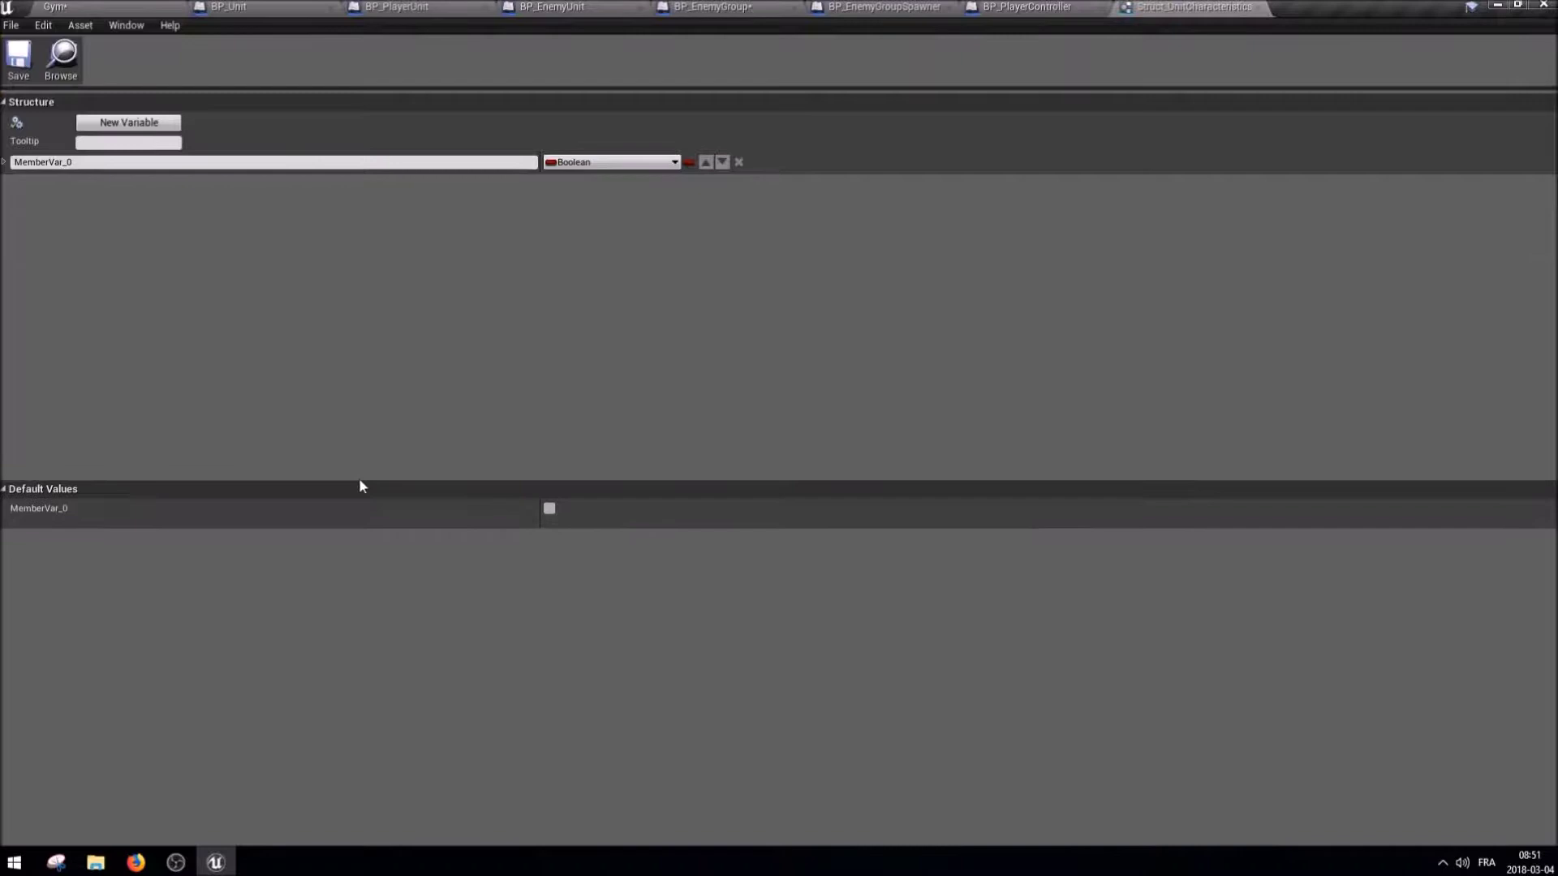
# Name the members Initiative, ActionPointsCurrent, ActionPointsMax, MovementPointsCurrent and MovementPointsMax.
pyautogui.click(158, 123)
pyautogui.click(158, 123)
pyautogui.click(158, 123)
pyautogui.click(158, 123)
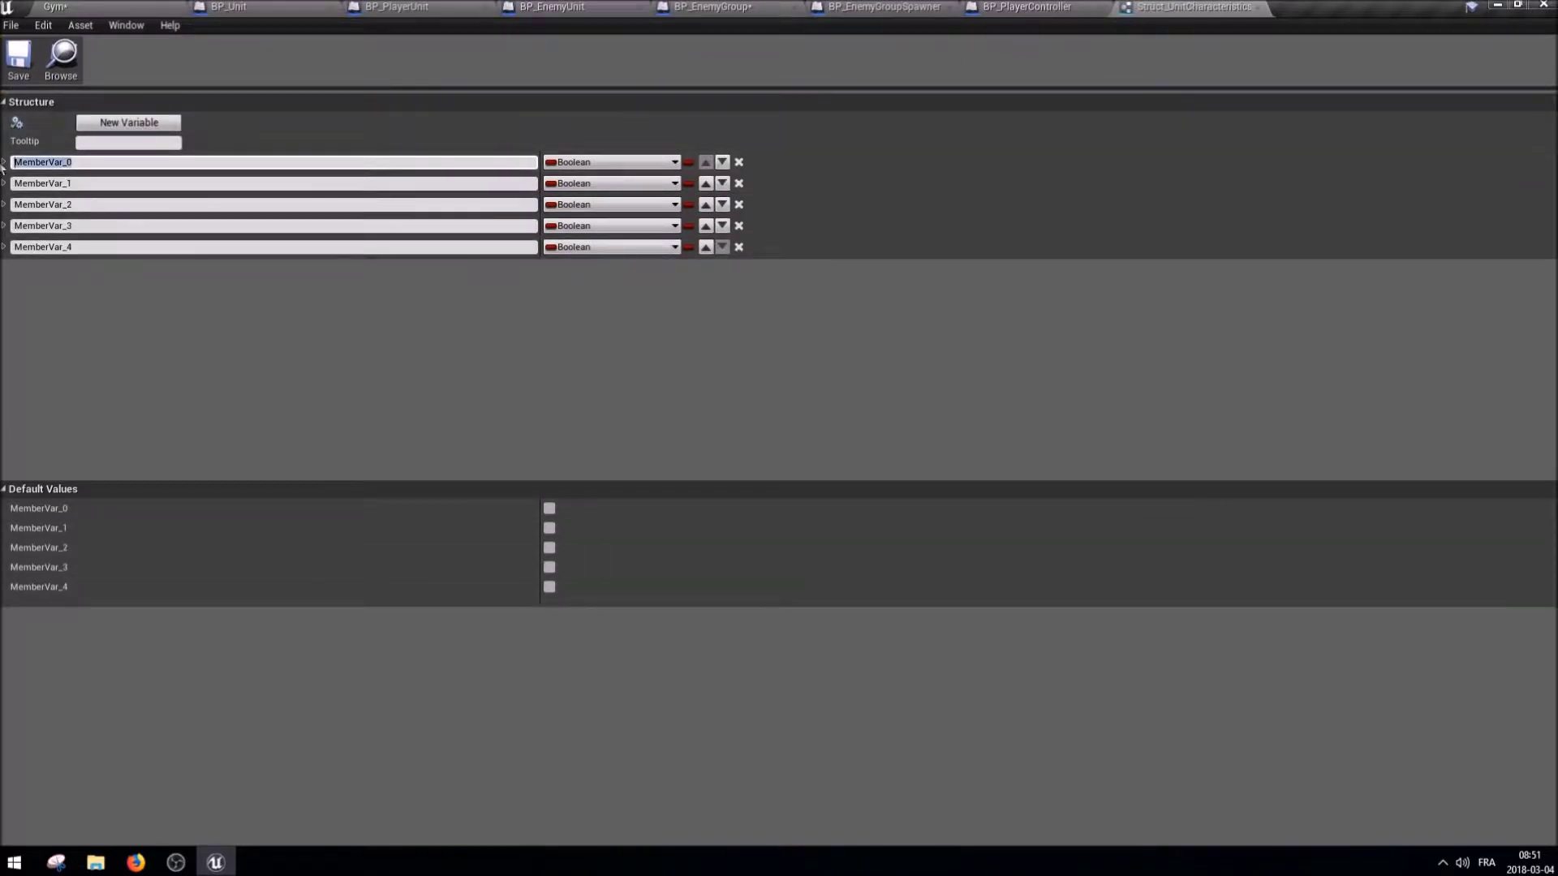
pyautogui.click(243, 7)
pyautogui.scroll(2, 641, 418)
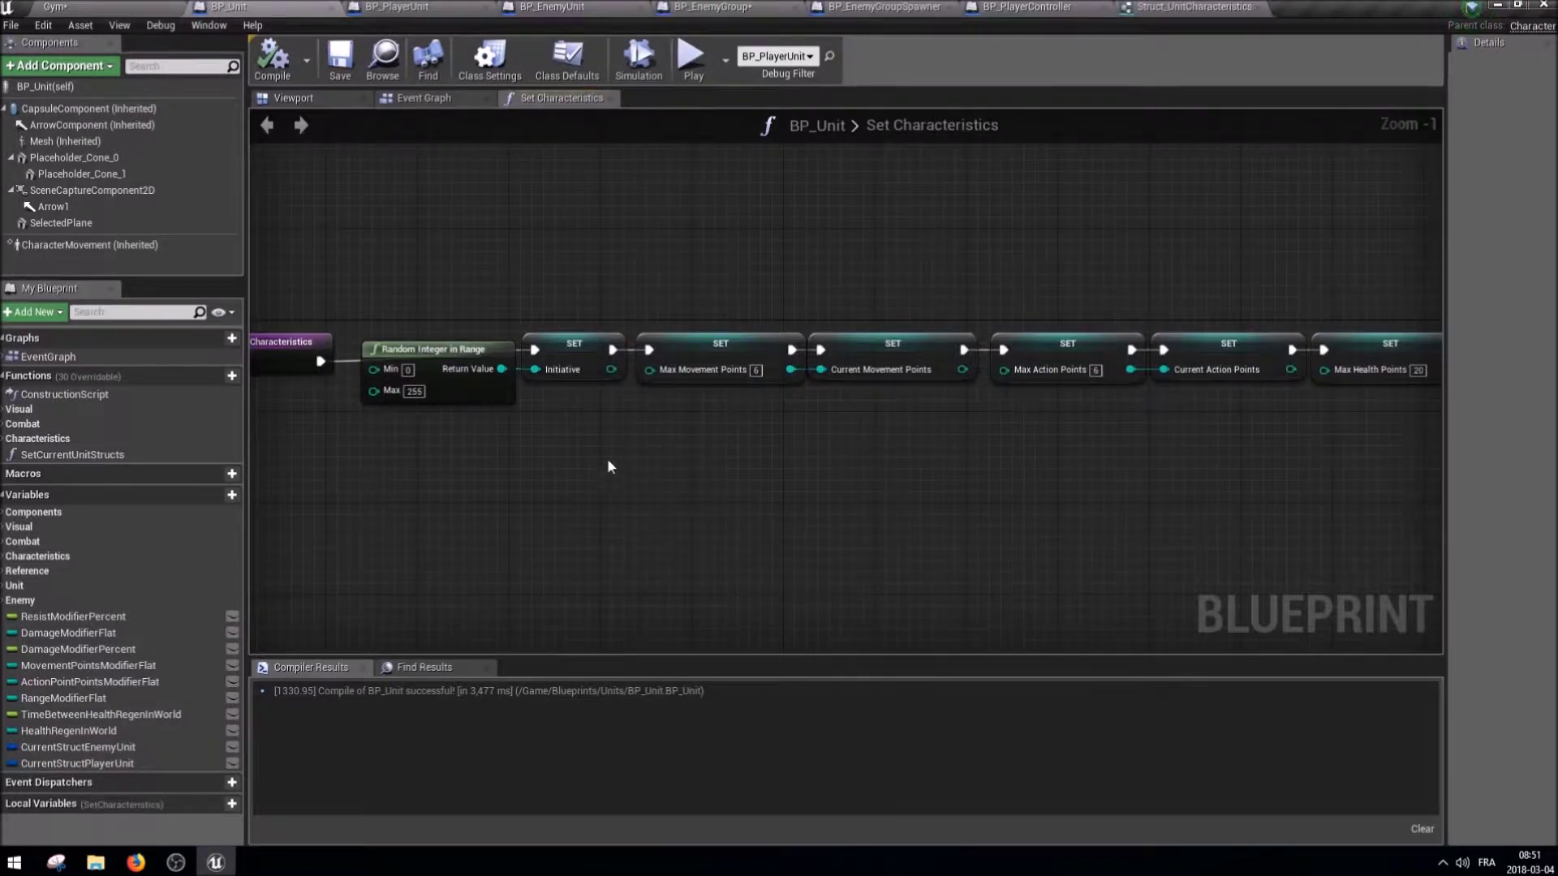
pyautogui.click(1200, 8)
pyautogui.write('Initiative')
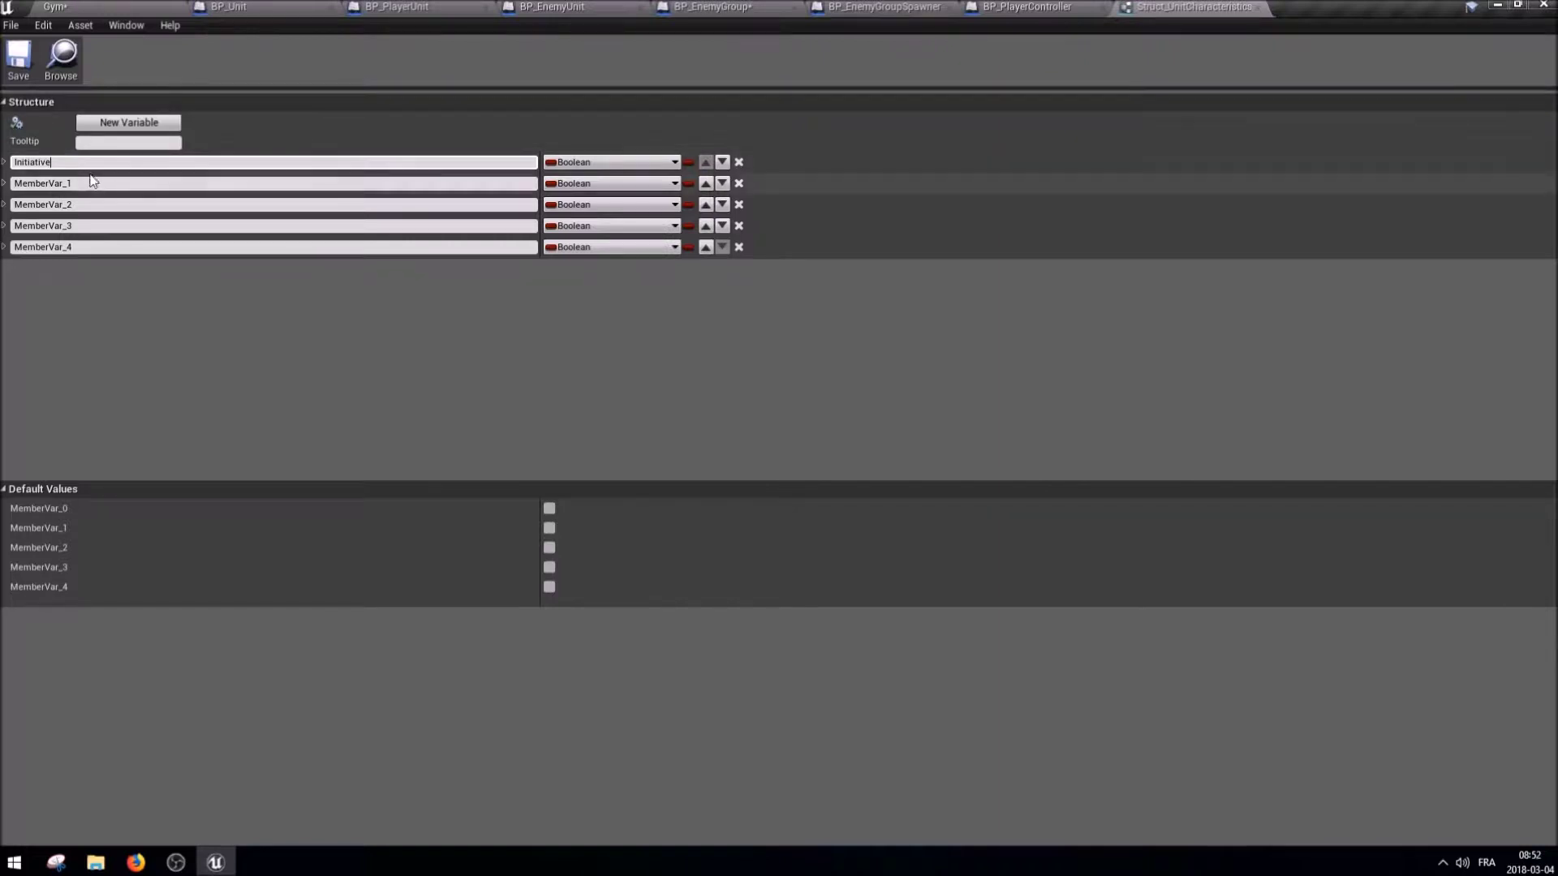
pyautogui.click(110, 183)
pyautogui.write('ActionPointsCurrent')
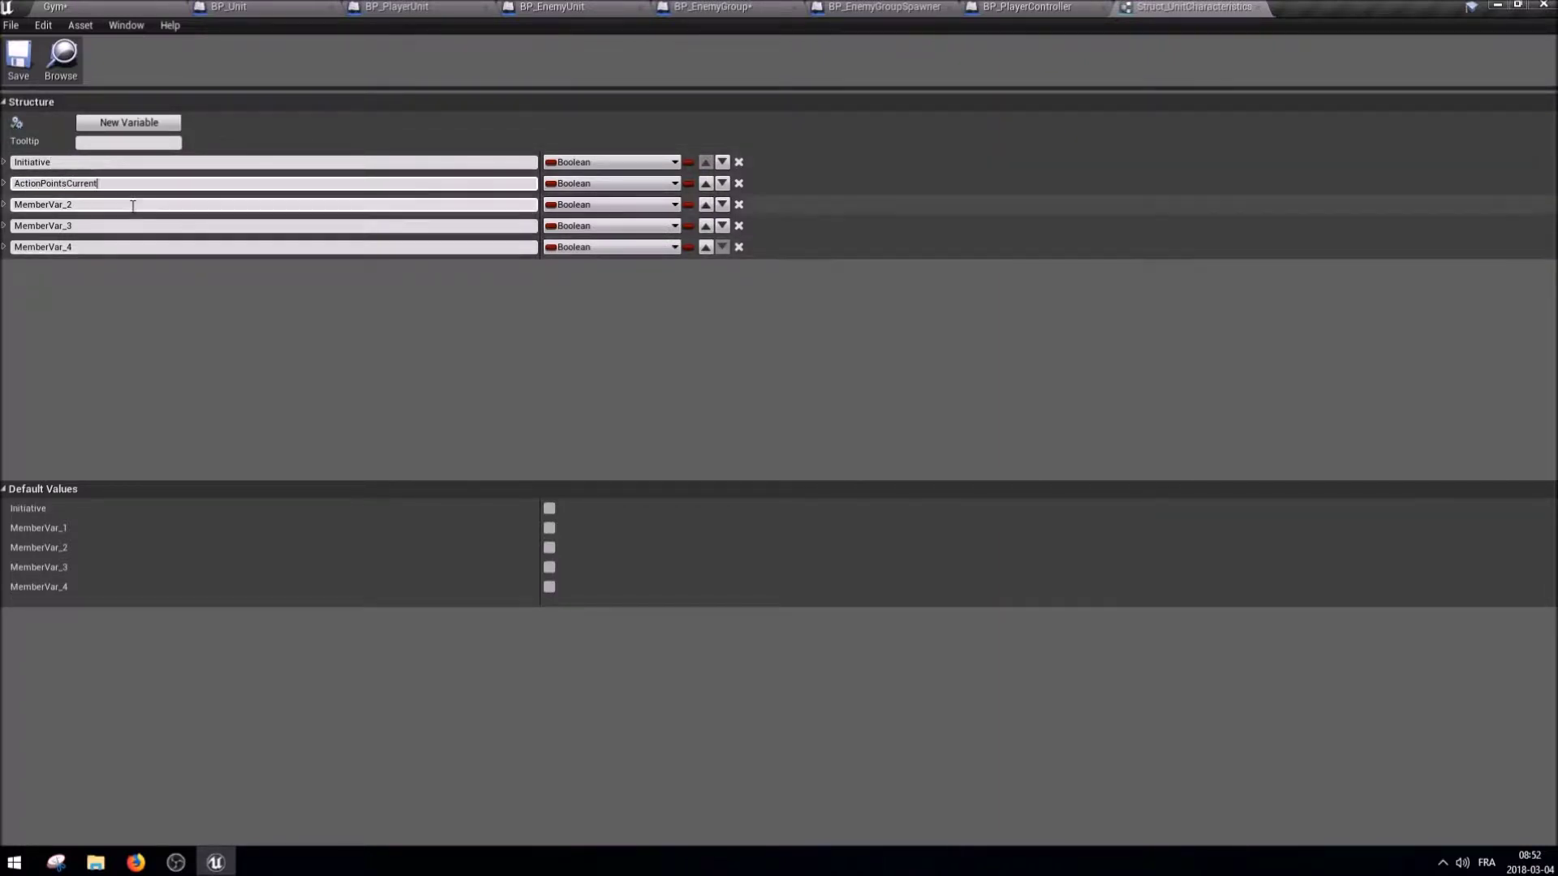
pyautogui.click(122, 205)
pyautogui.write('ActionPointsMa')
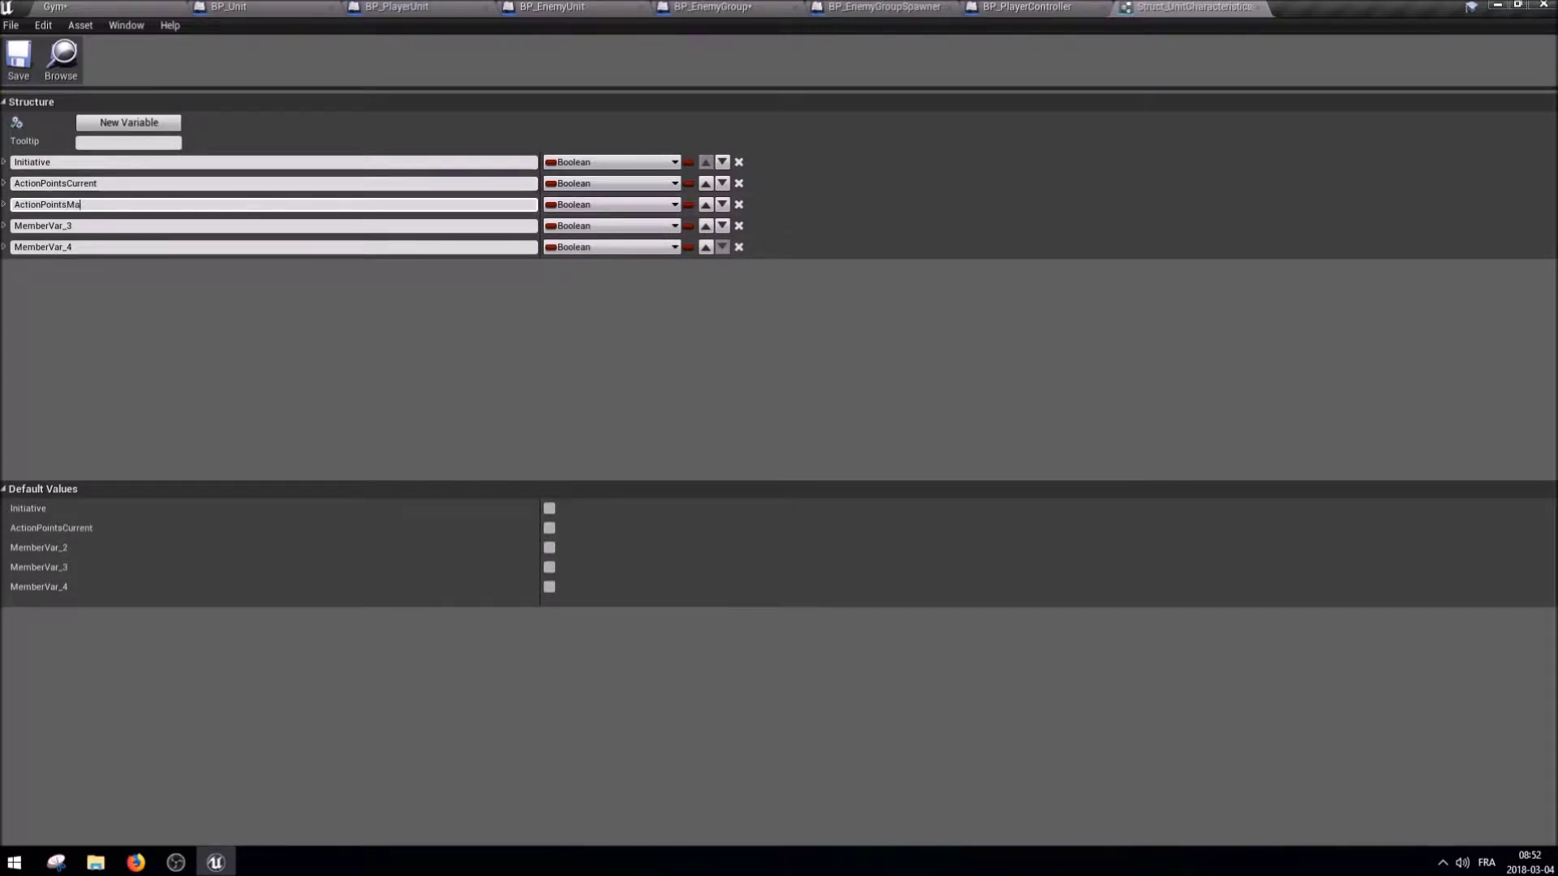
pyautogui.write('x')
pyautogui.click(107, 225)
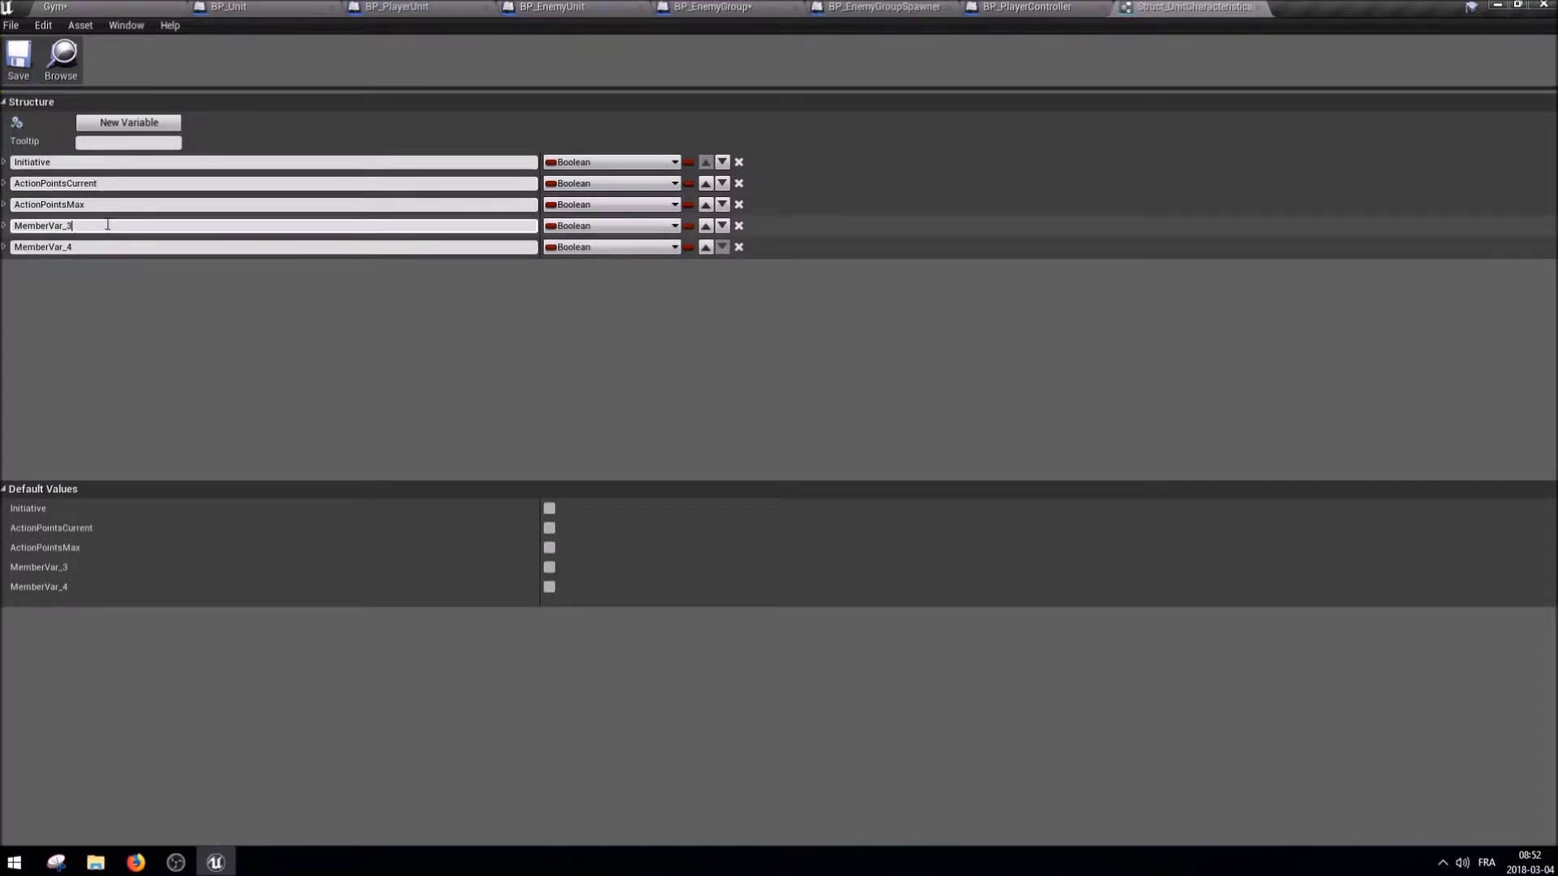
pyautogui.click(18, 247)
pyautogui.write('MovementP')
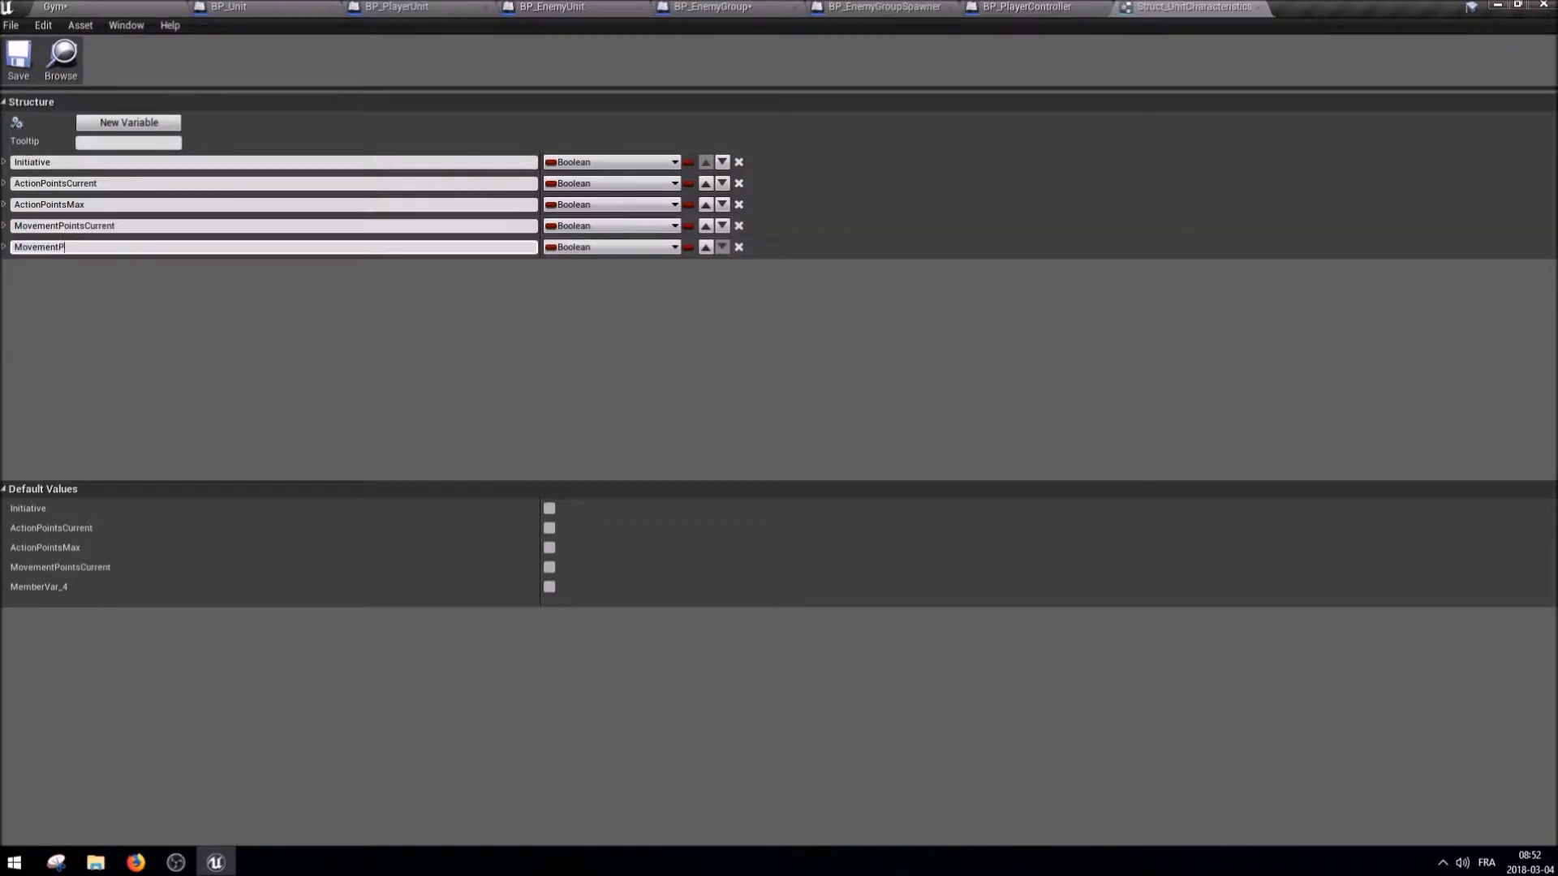
pyautogui.write('ointsMax')
# Add two more members named HealthPointsCurrent and HealthPointsMax.
pyautogui.click(128, 122)
pyautogui.click(129, 122)
pyautogui.click(48, 267)
pyautogui.write('HealthPointsCurrent')
pyautogui.click(81, 290)
pyautogui.write('Hex')
pyautogui.press('Return')
# Set Initiative, the ActionPoints and MovementPoints members to Integer.
pyautogui.click(609, 162)
pyautogui.click(511, 234)
pyautogui.click(564, 183)
pyautogui.click(520, 257)
pyautogui.click(608, 204)
pyautogui.click(519, 277)
pyautogui.click(608, 226)
pyautogui.click(609, 246)
pyautogui.click(519, 319)
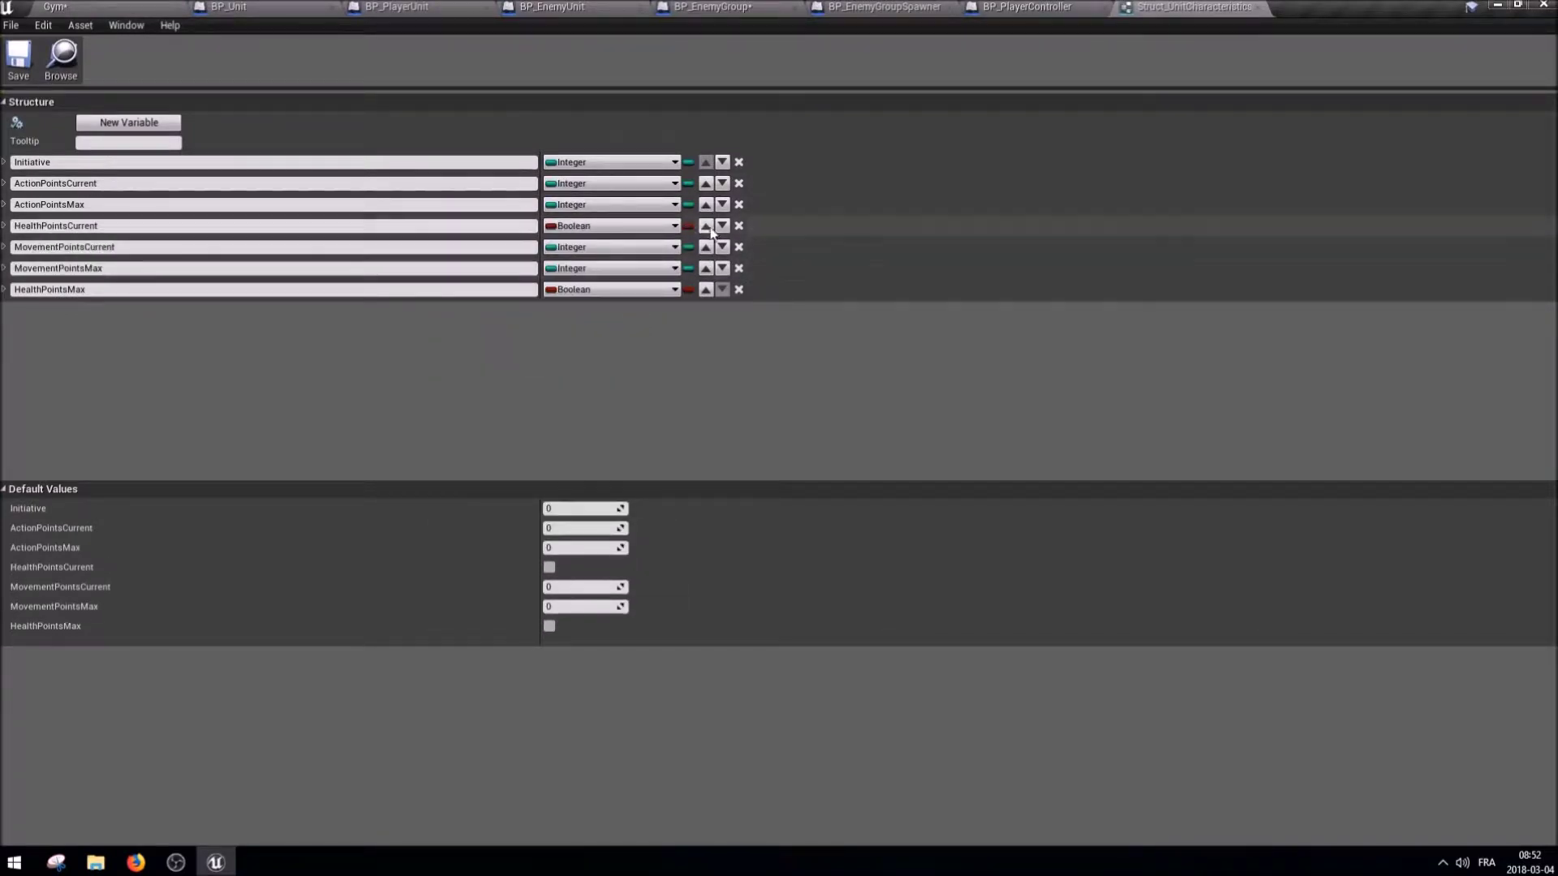
# Make both HealthPoints members Integer and move them up below Initiative.
pyautogui.click(706, 268)
pyautogui.click(706, 226)
pyautogui.click(706, 204)
pyautogui.click(608, 184)
pyautogui.click(489, 253)
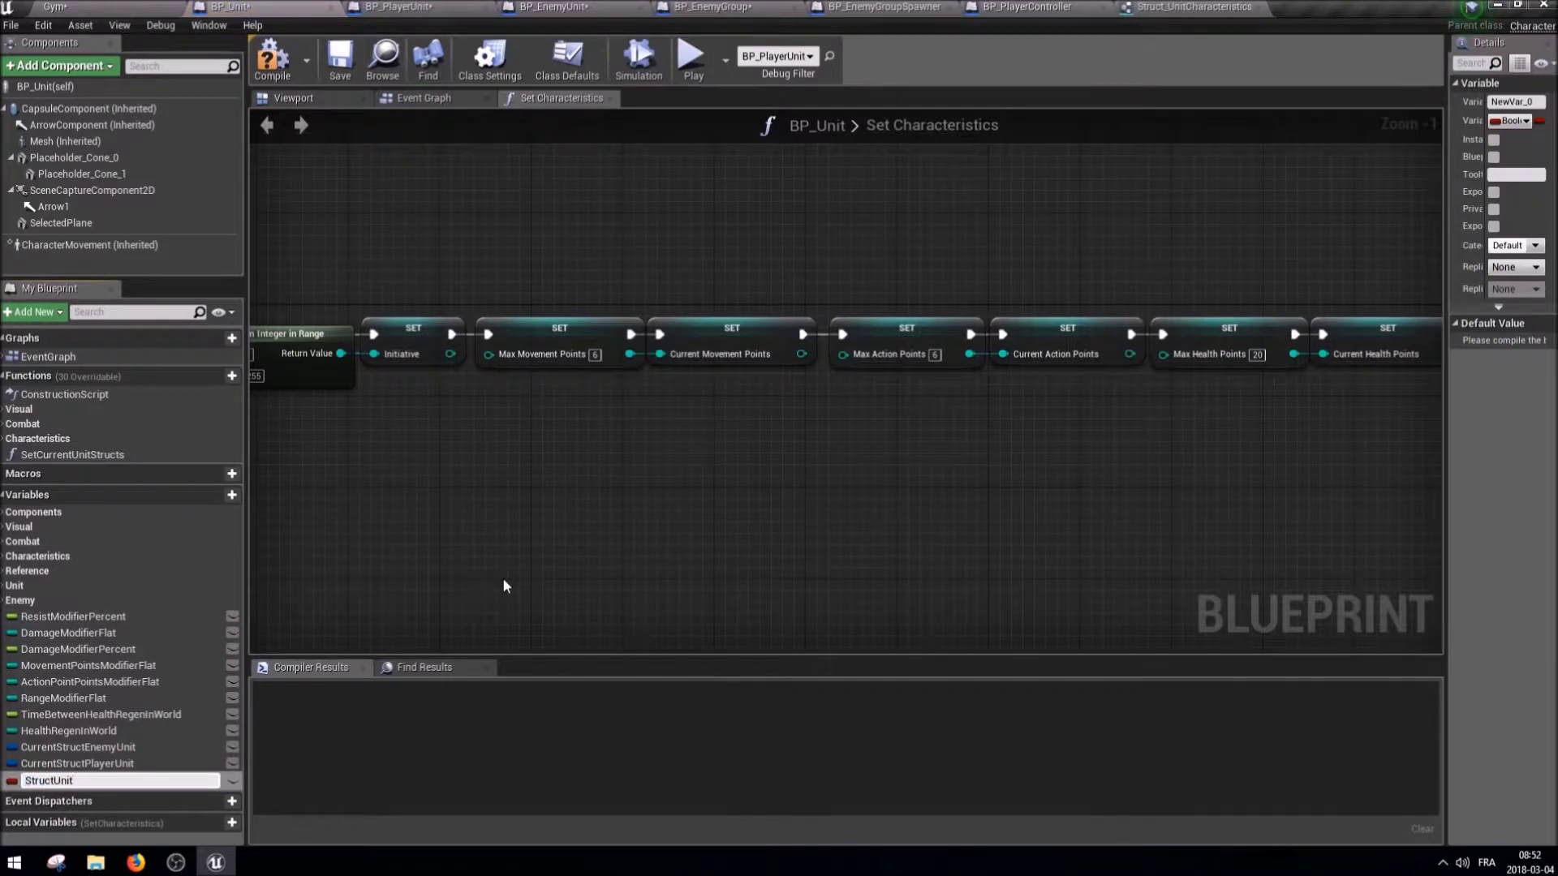
# Create a StructUnitCharacteristics variable of type Struct_UnitCharacteristics.
pyautogui.press('Return')
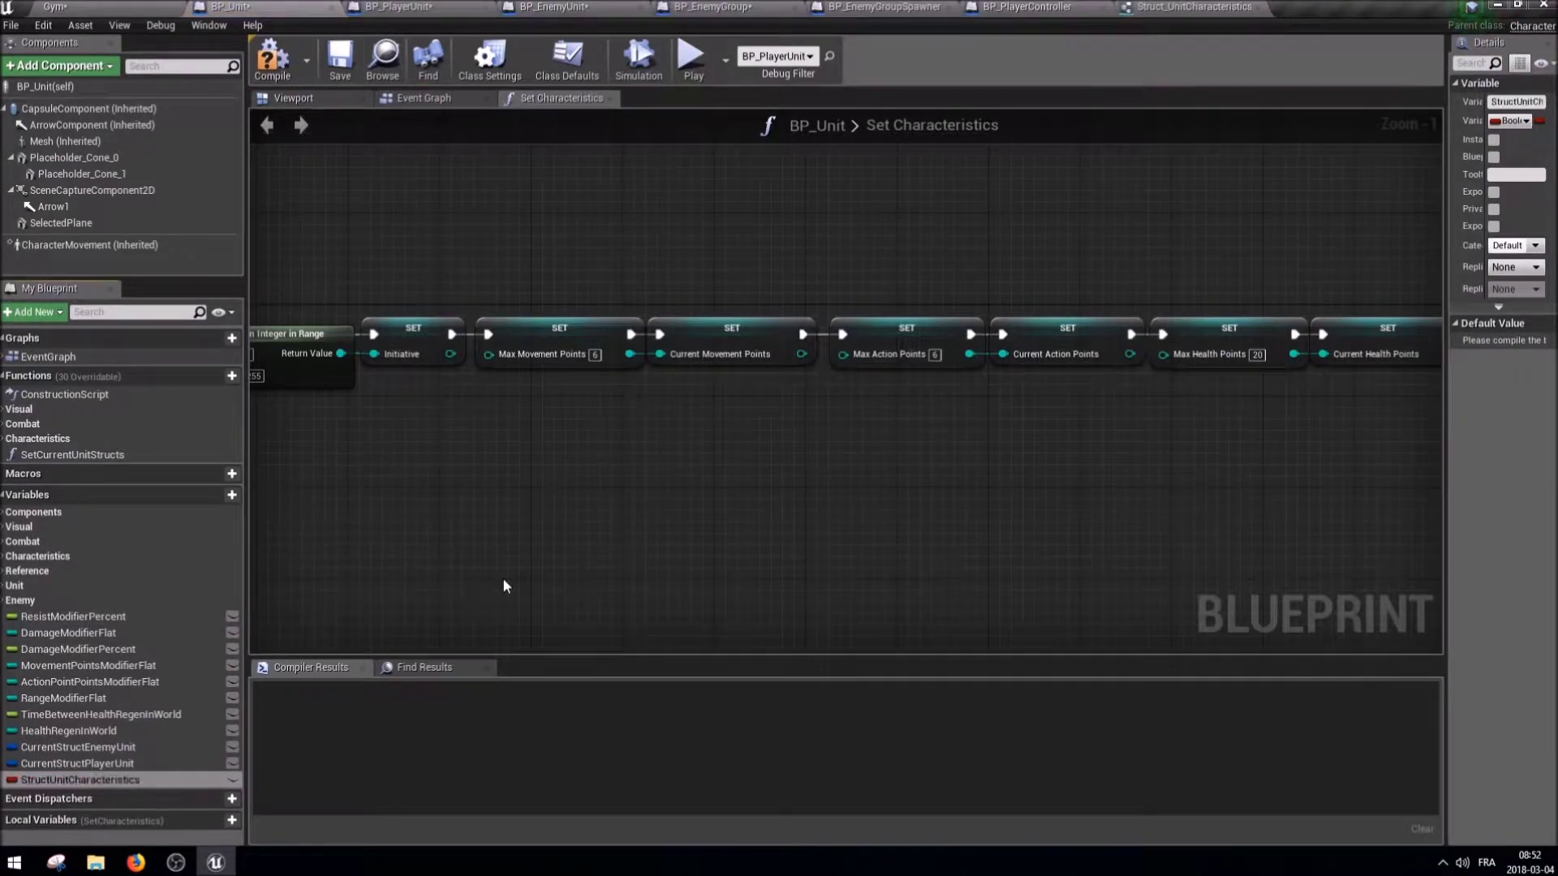
pyautogui.click(1509, 120)
pyautogui.write('StructUnit')
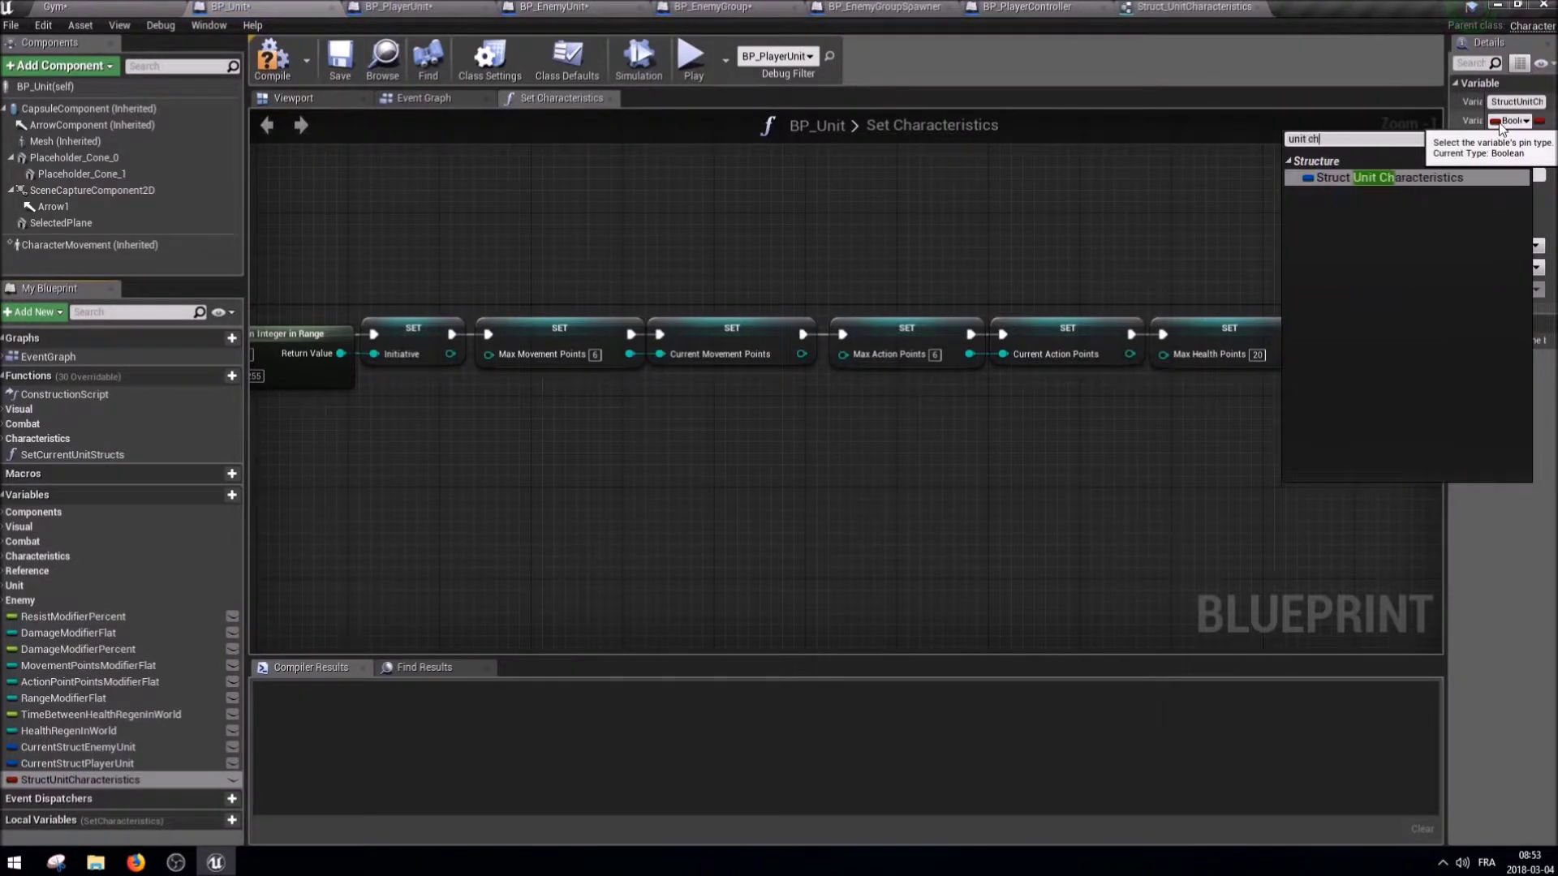
pyautogui.press('Return')
# Place the struct getter and add a Set members in Struct_UnitCharacteristics node.
pyautogui.keyDown('ctrl'); pyautogui.moveTo(81, 780); pyautogui.dragTo(511, 439); pyautogui.keyUp('ctrl')
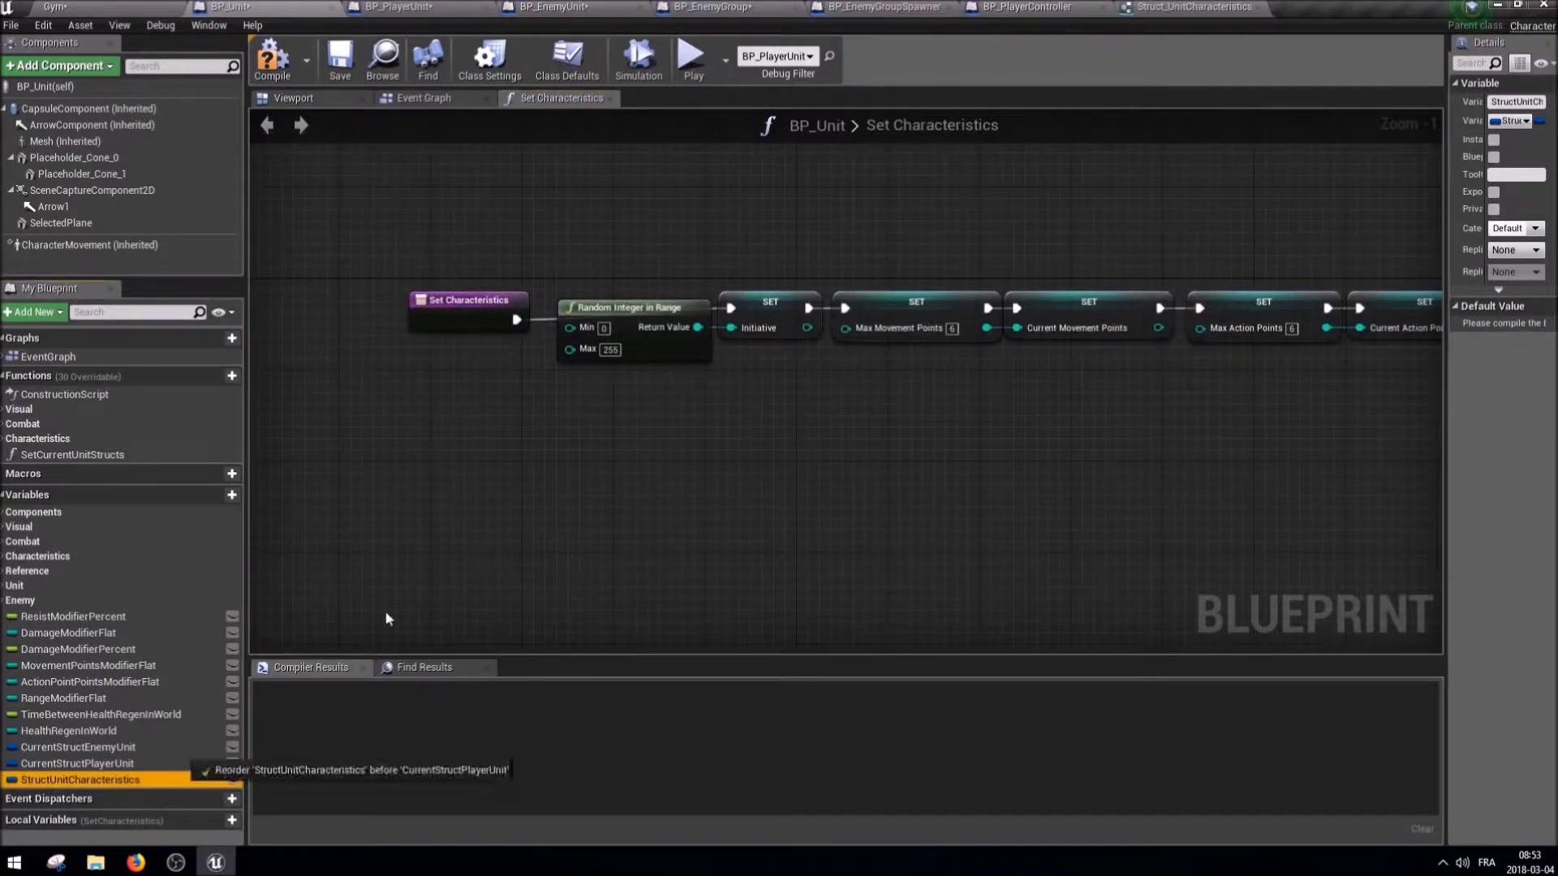
pyautogui.moveTo(620, 516); pyautogui.dragTo(579, 570, button='right')
pyautogui.moveTo(585, 493); pyautogui.dragTo(611, 489)
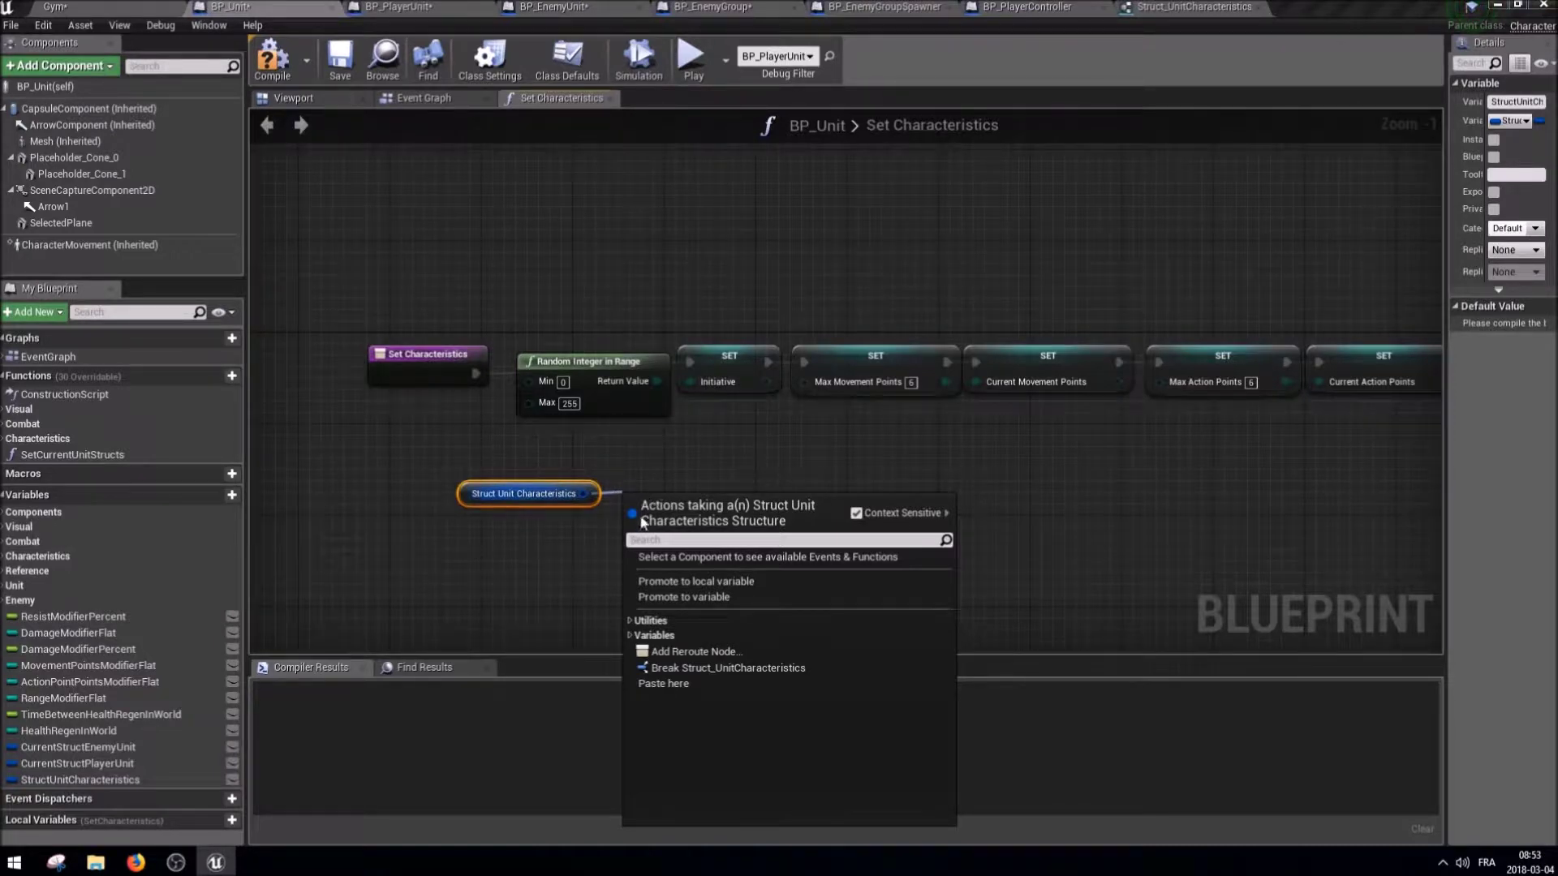
pyautogui.write('set members')
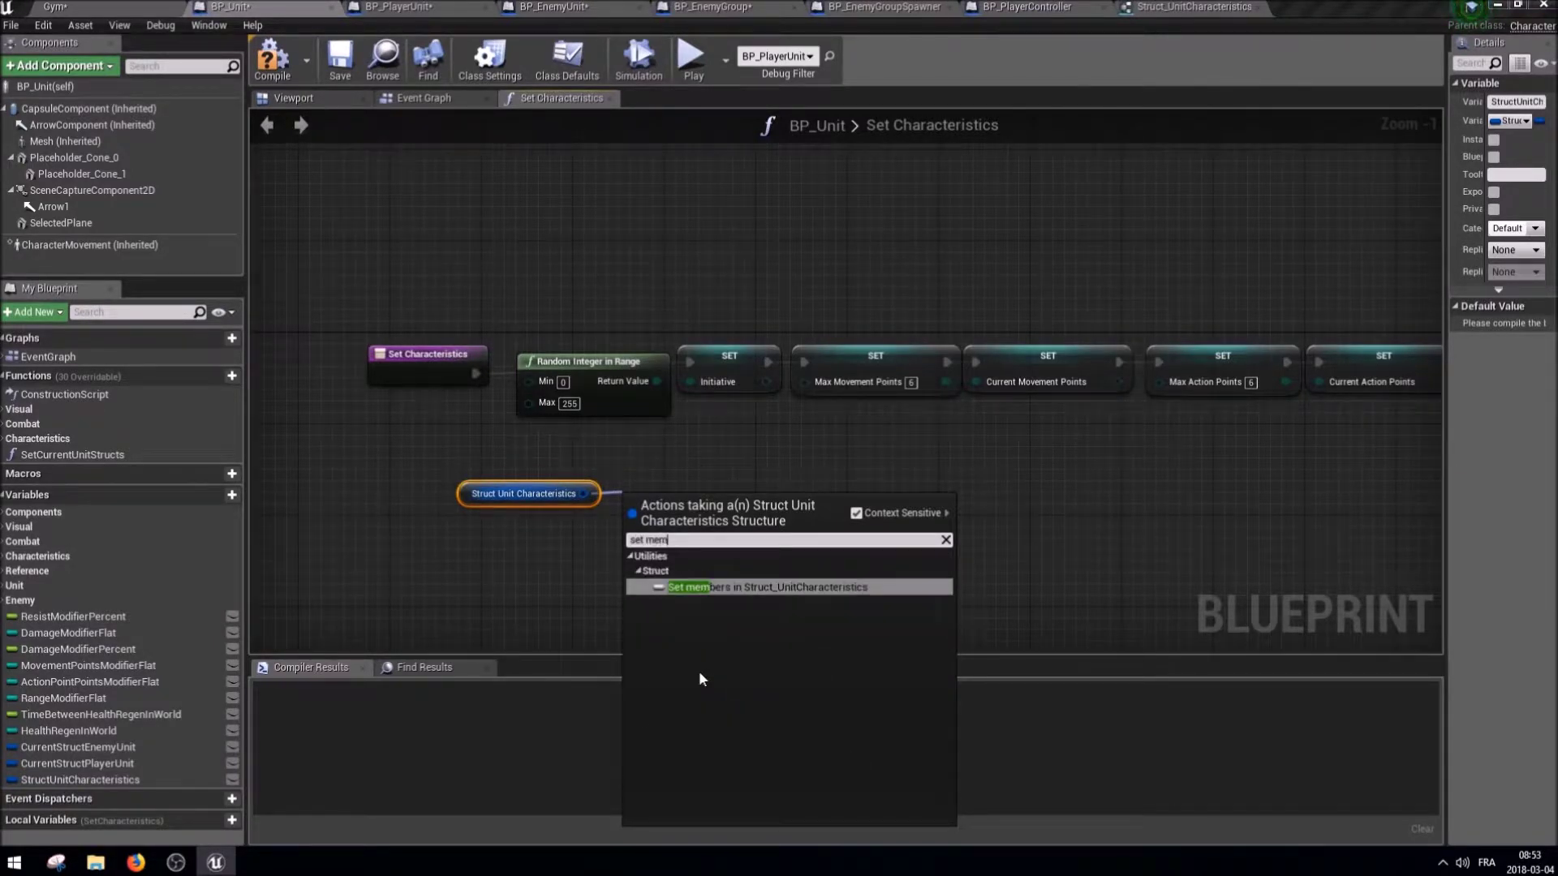
pyautogui.press('Return')
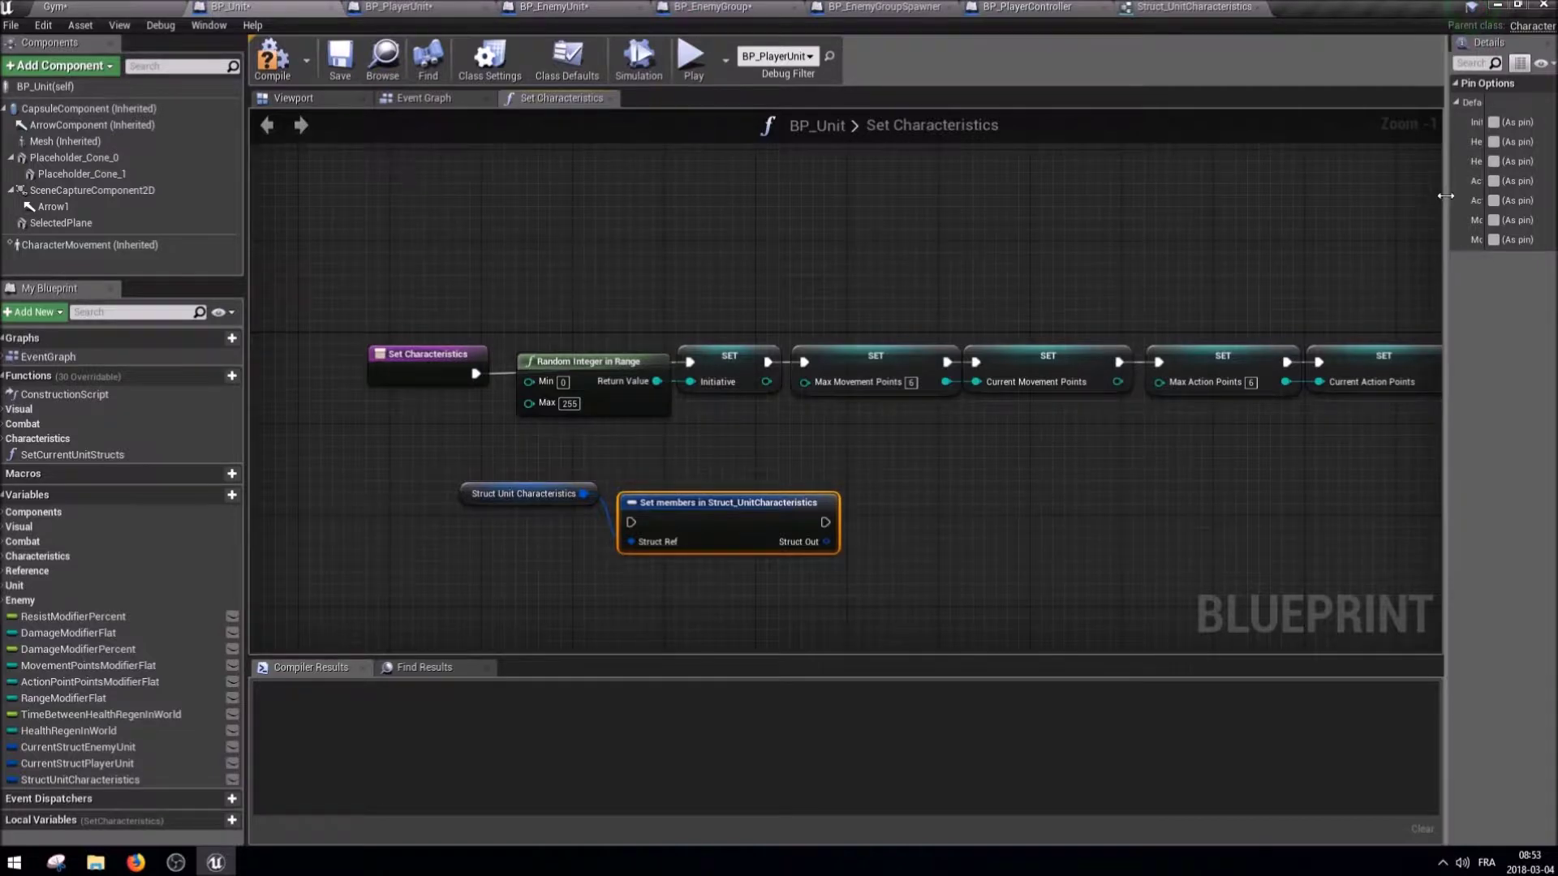
pyautogui.moveTo(1445, 189); pyautogui.dragTo(1307, 188)
pyautogui.moveTo(970, 379); pyautogui.dragTo(868, 367, button='right')
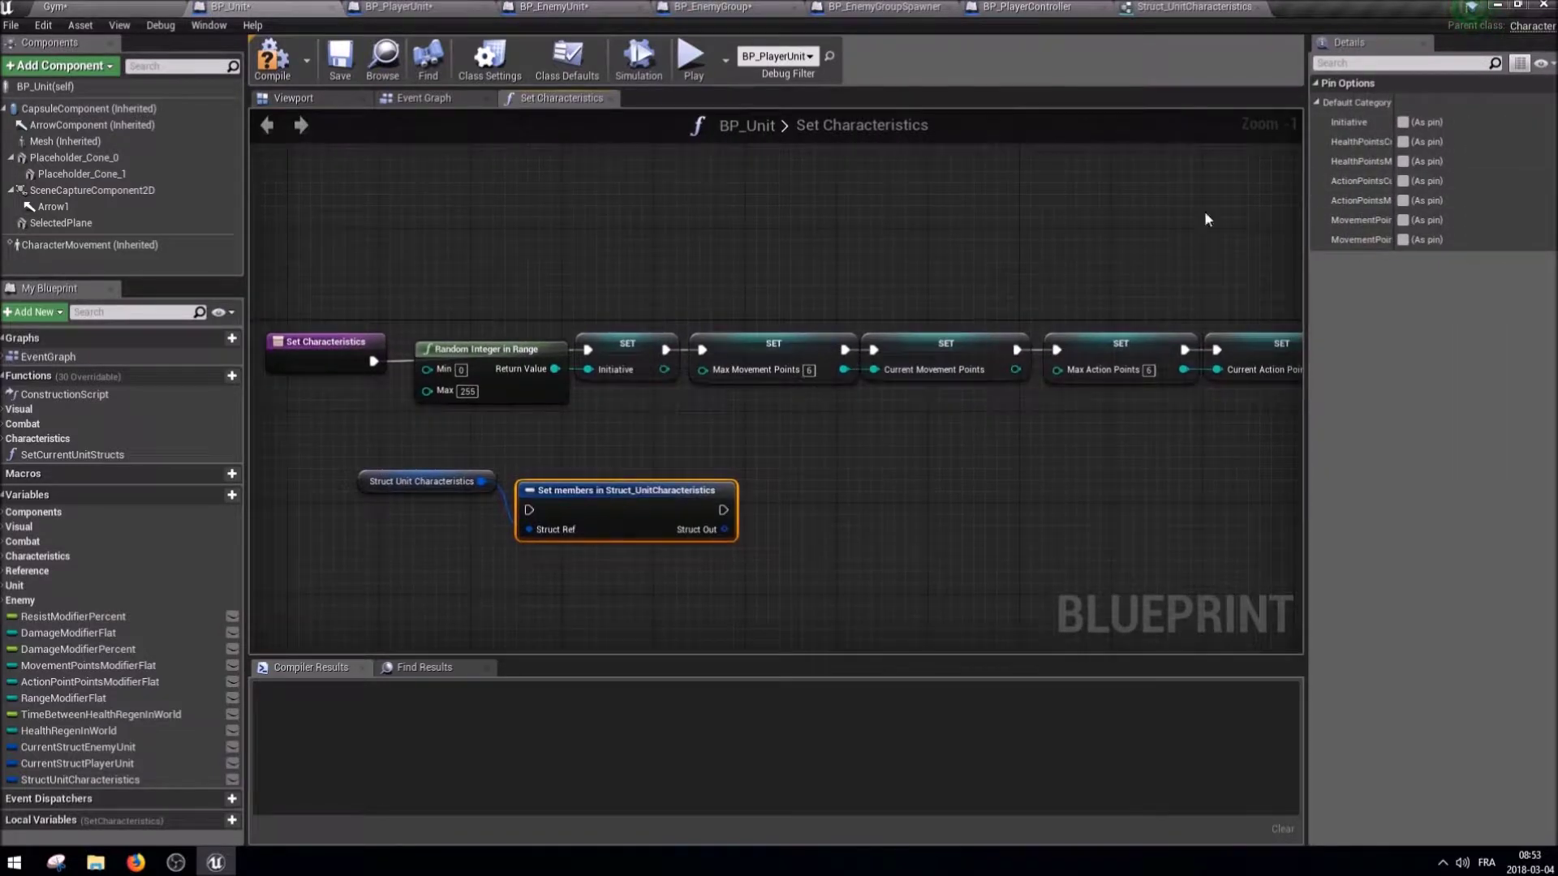
# Expose all seven struct members as pins on the Set members node.
pyautogui.click(1402, 122)
pyautogui.click(1402, 141)
pyautogui.click(1403, 160)
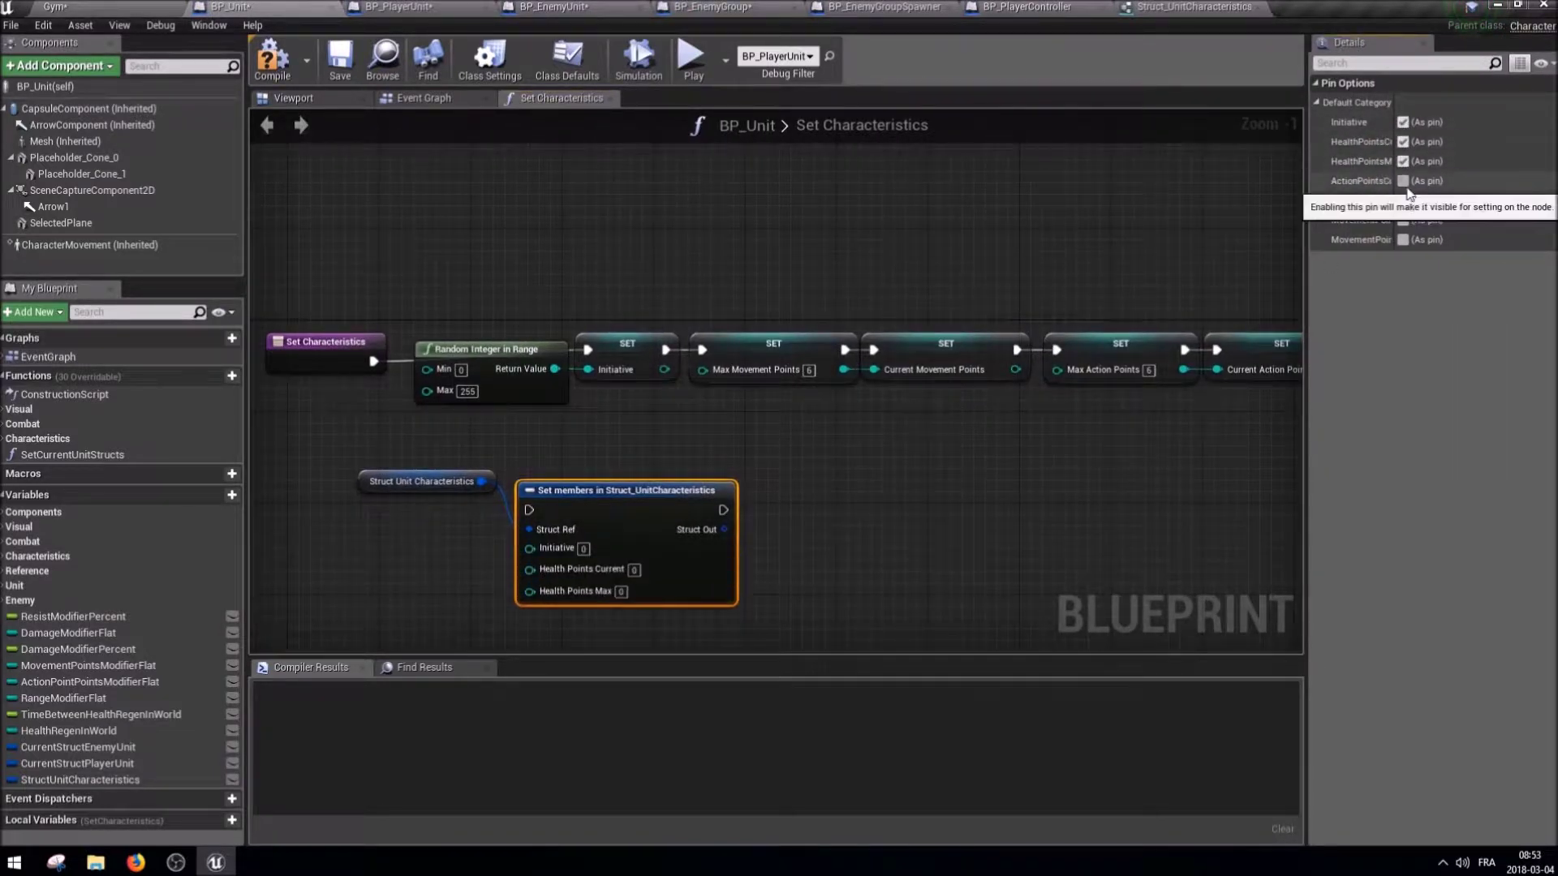
pyautogui.click(1403, 180)
pyautogui.click(1403, 200)
pyautogui.click(1402, 220)
pyautogui.click(1402, 239)
pyautogui.moveTo(964, 440); pyautogui.dragTo(979, 348, button='right')
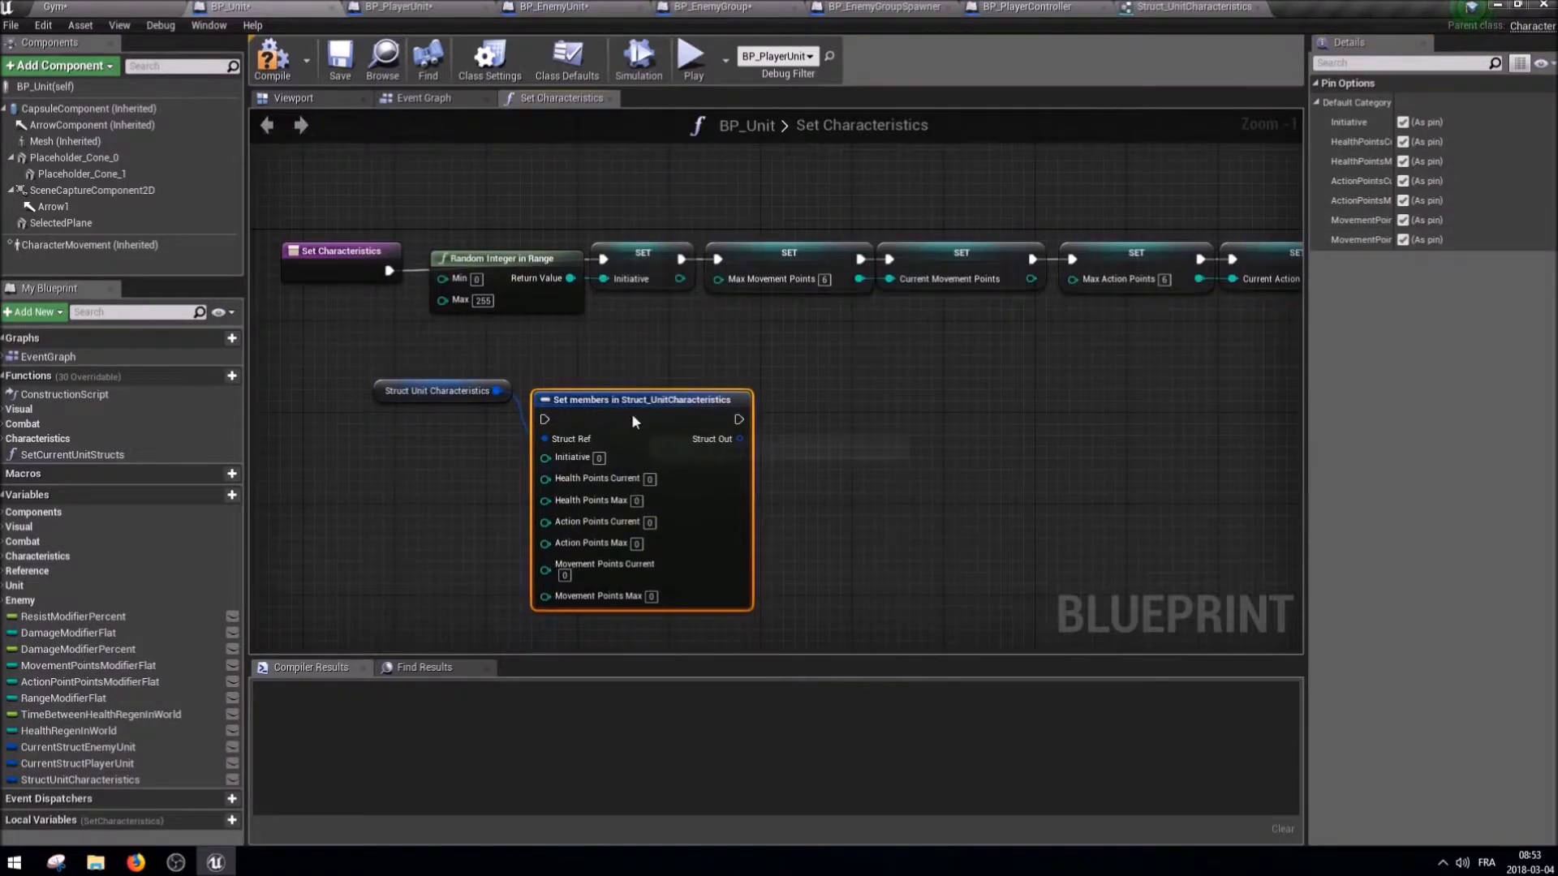
pyautogui.moveTo(609, 428); pyautogui.dragTo(702, 383)
# Wire Random Integer into Initiative, delete the old SET Initiative, and connect Set Characteristics' exec.
pyautogui.moveTo(572, 276); pyautogui.dragTo(636, 412)
pyautogui.moveTo(503, 258); pyautogui.dragTo(458, 434)
pyautogui.click(643, 252)
pyautogui.press('Delete')
pyautogui.moveTo(390, 270); pyautogui.dragTo(636, 373)
pyautogui.click(788, 252)
# Enter health current and max 20, and action and movement points 6.
pyautogui.click(740, 430)
pyautogui.write('20')
pyautogui.click(735, 455)
pyautogui.write('20')
pyautogui.press('Tab')
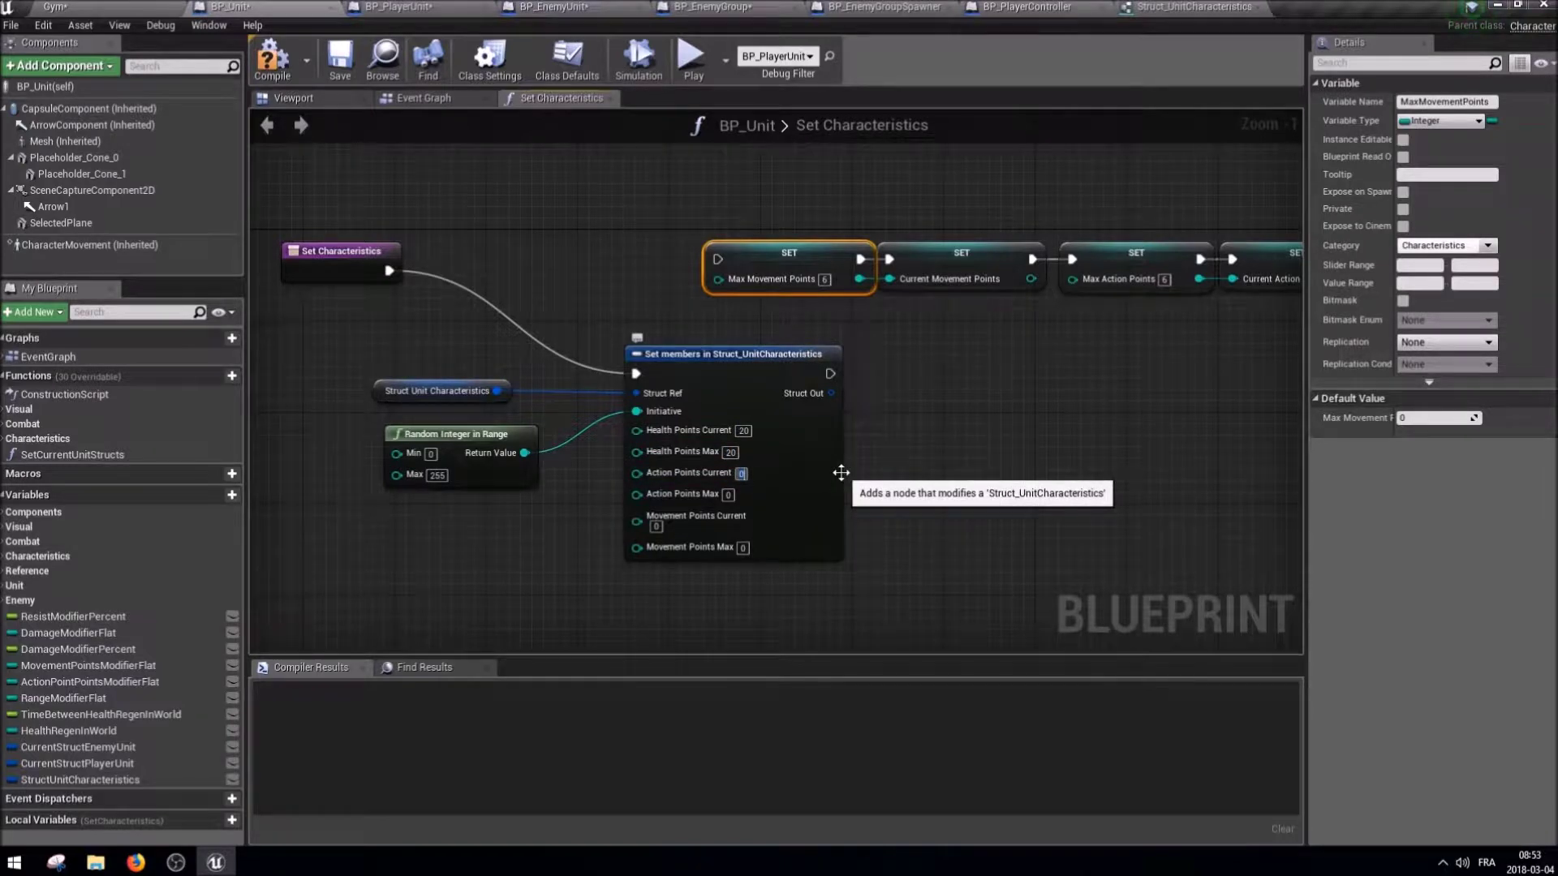
pyautogui.write('6\t6\t6\t6')
# Delete the remaining old SET nodes and arrange the new struct nodes.
pyautogui.scroll(-1, 840, 472)
pyautogui.moveTo(616, 276); pyautogui.dragTo(1082, 351)
pyautogui.scroll(1, 1082, 350)
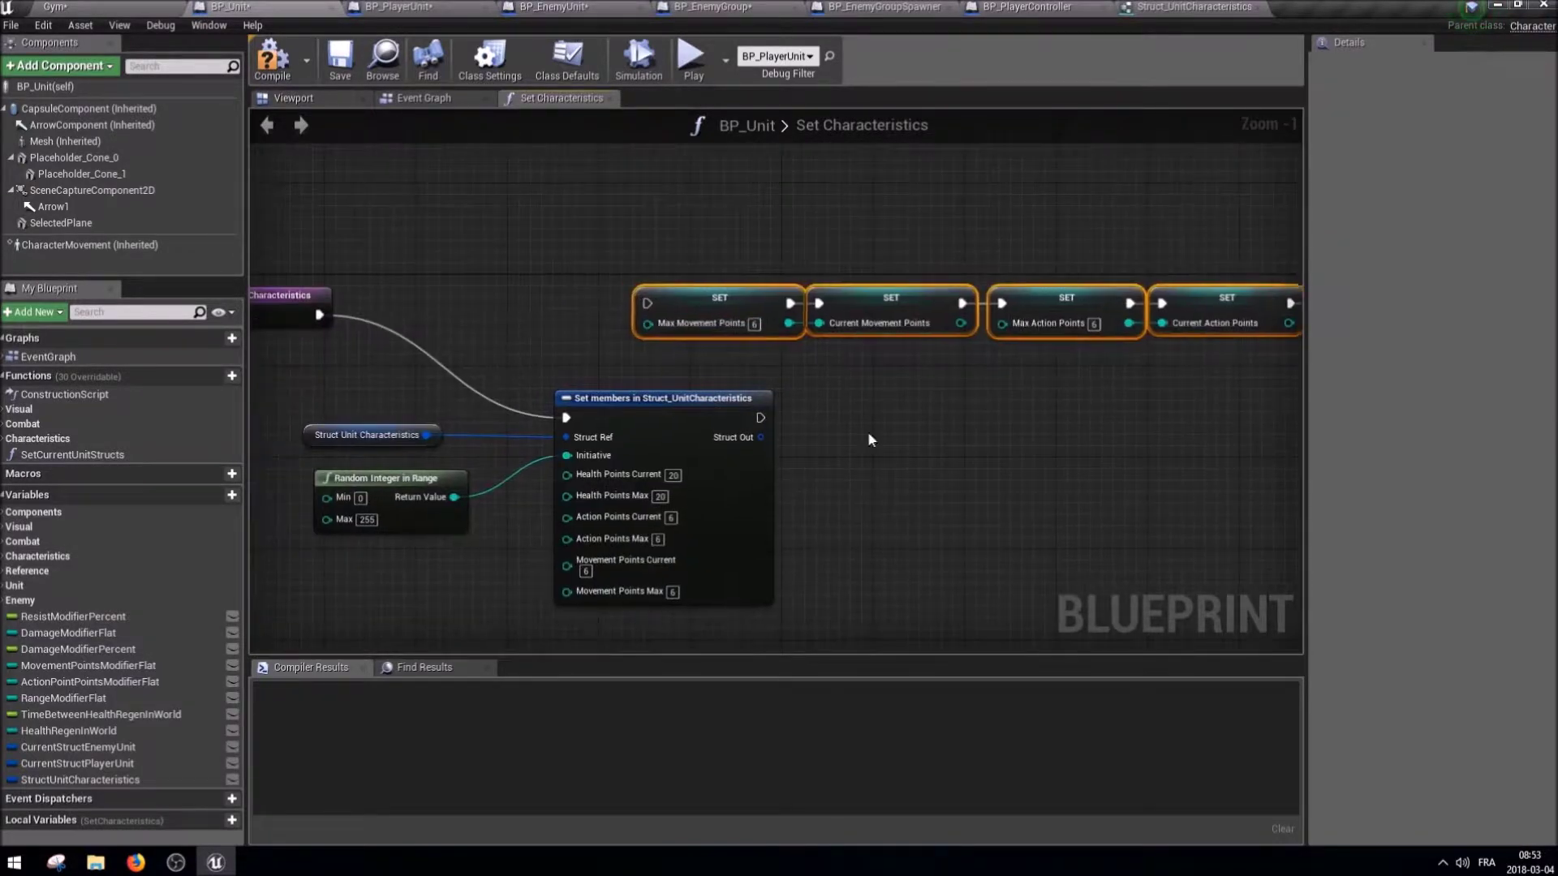
pyautogui.press('Delete')
pyautogui.moveTo(687, 408); pyautogui.dragTo(720, 305)
pyautogui.moveTo(365, 435); pyautogui.dragTo(468, 334)
pyautogui.moveTo(386, 478); pyautogui.dragTo(454, 375)
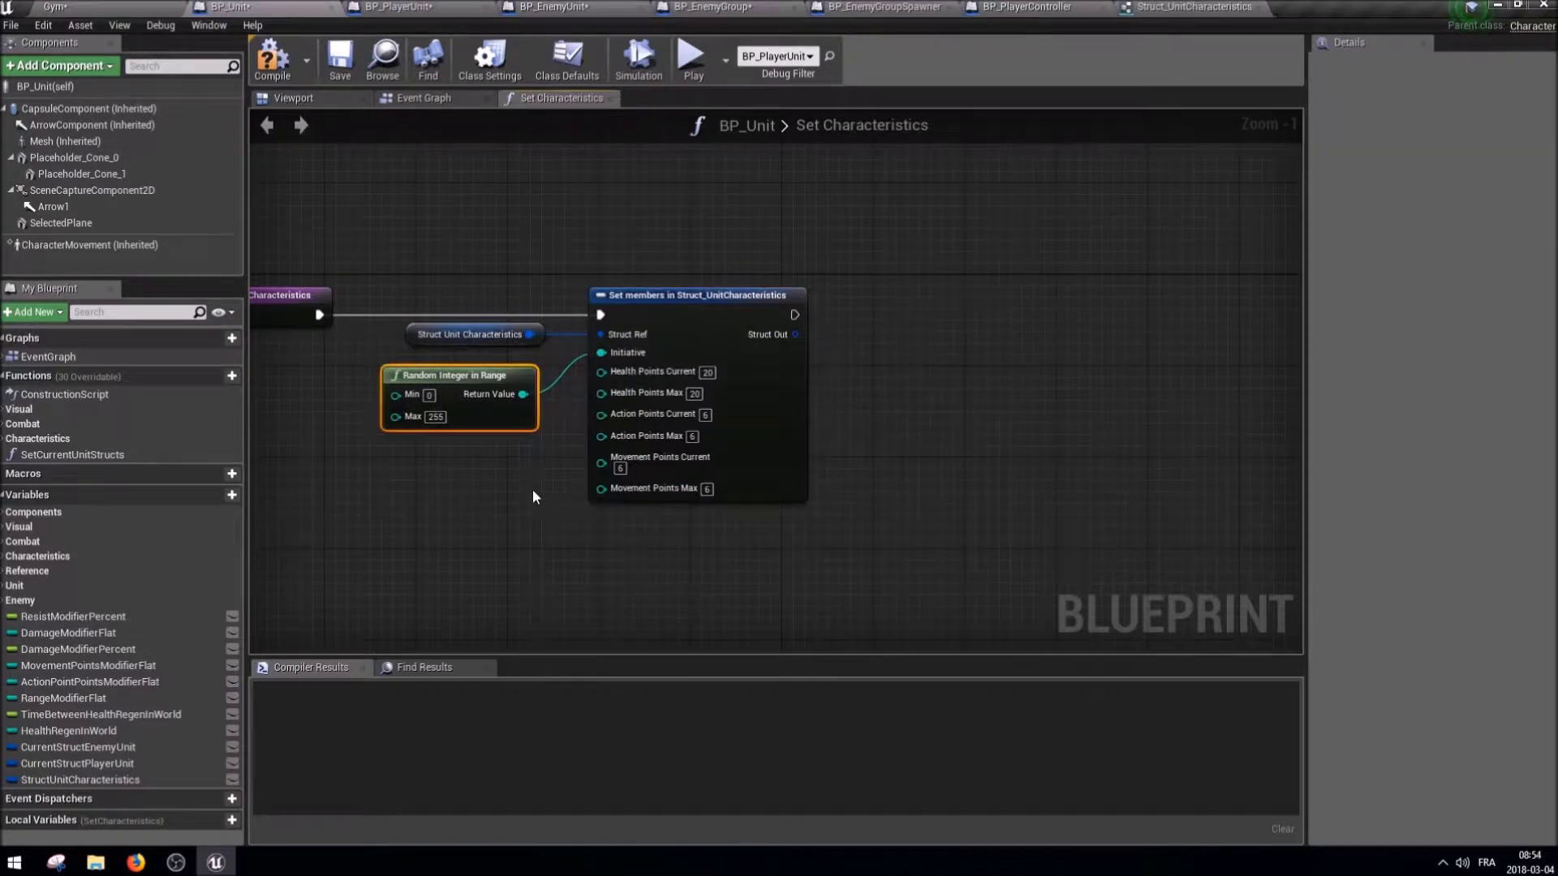
pyautogui.click(335, 326)
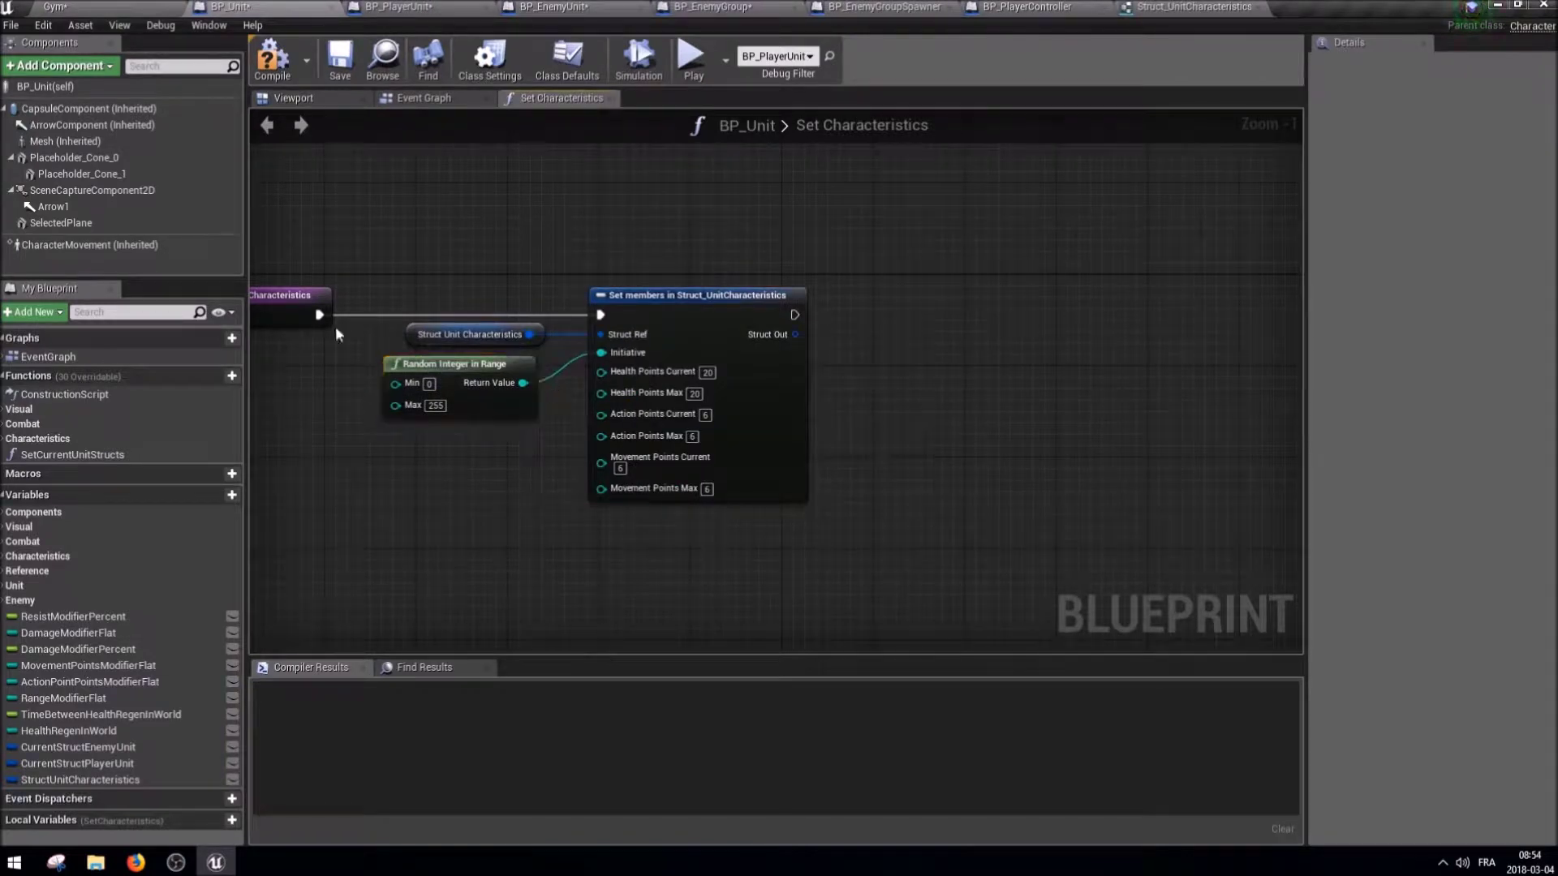
# Compile and save the BP_Unit blueprint.
pyautogui.click(347, 70)
pyautogui.moveTo(475, 229); pyautogui.dragTo(603, 264, button='right')
pyautogui.click(423, 98)
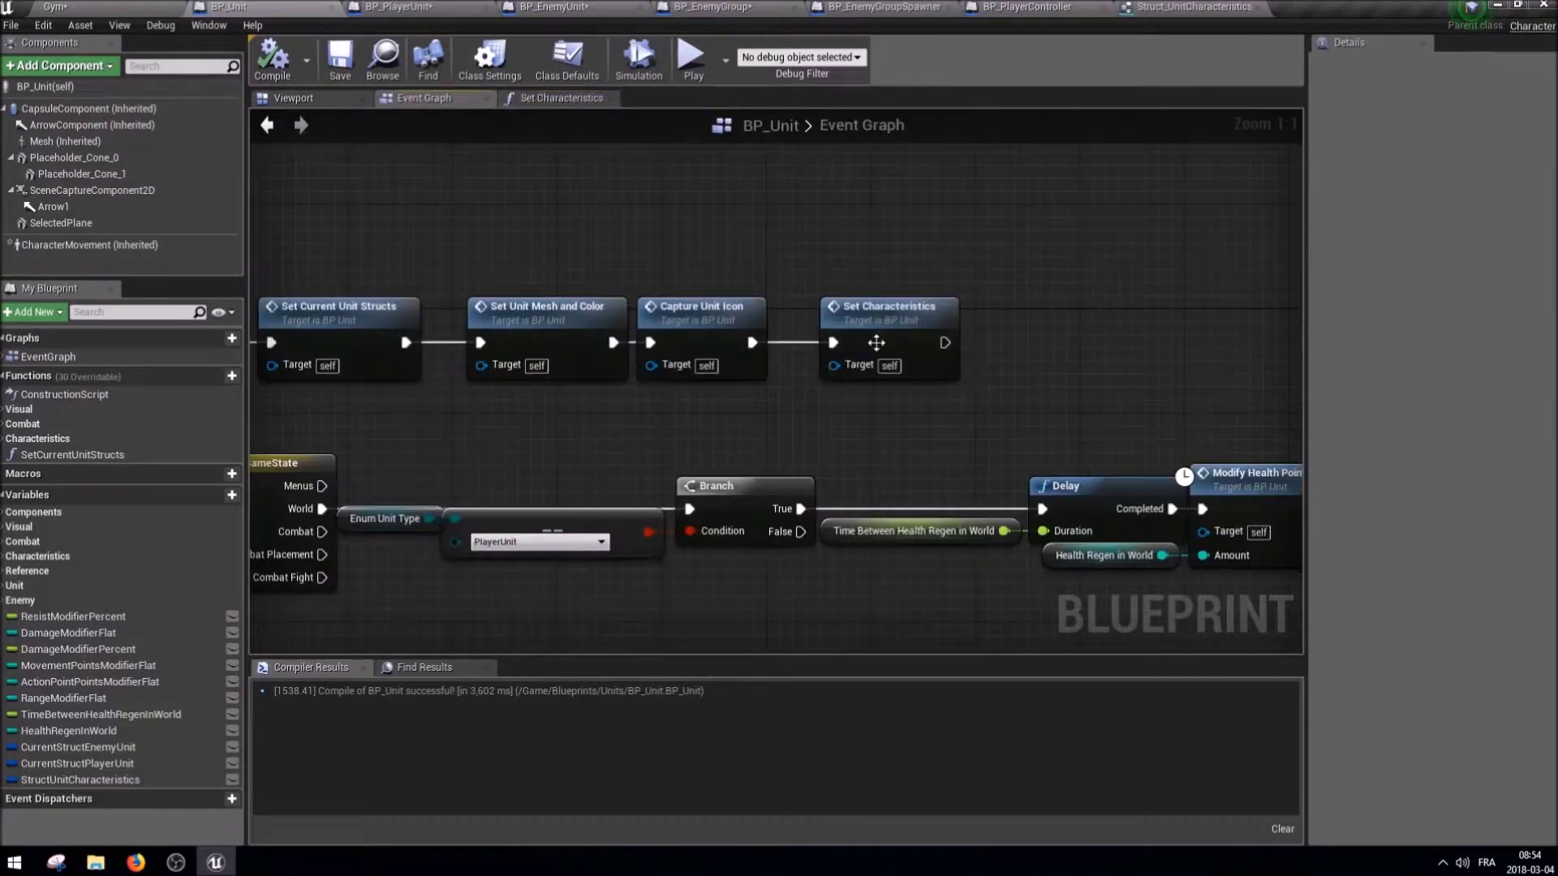
# Look over BP_Unit's Event Graph Tick chain with its Branch, Delay and Switch nodes.
pyautogui.click(876, 341)
pyautogui.moveTo(349, 487); pyautogui.dragTo(584, 487, button='right')
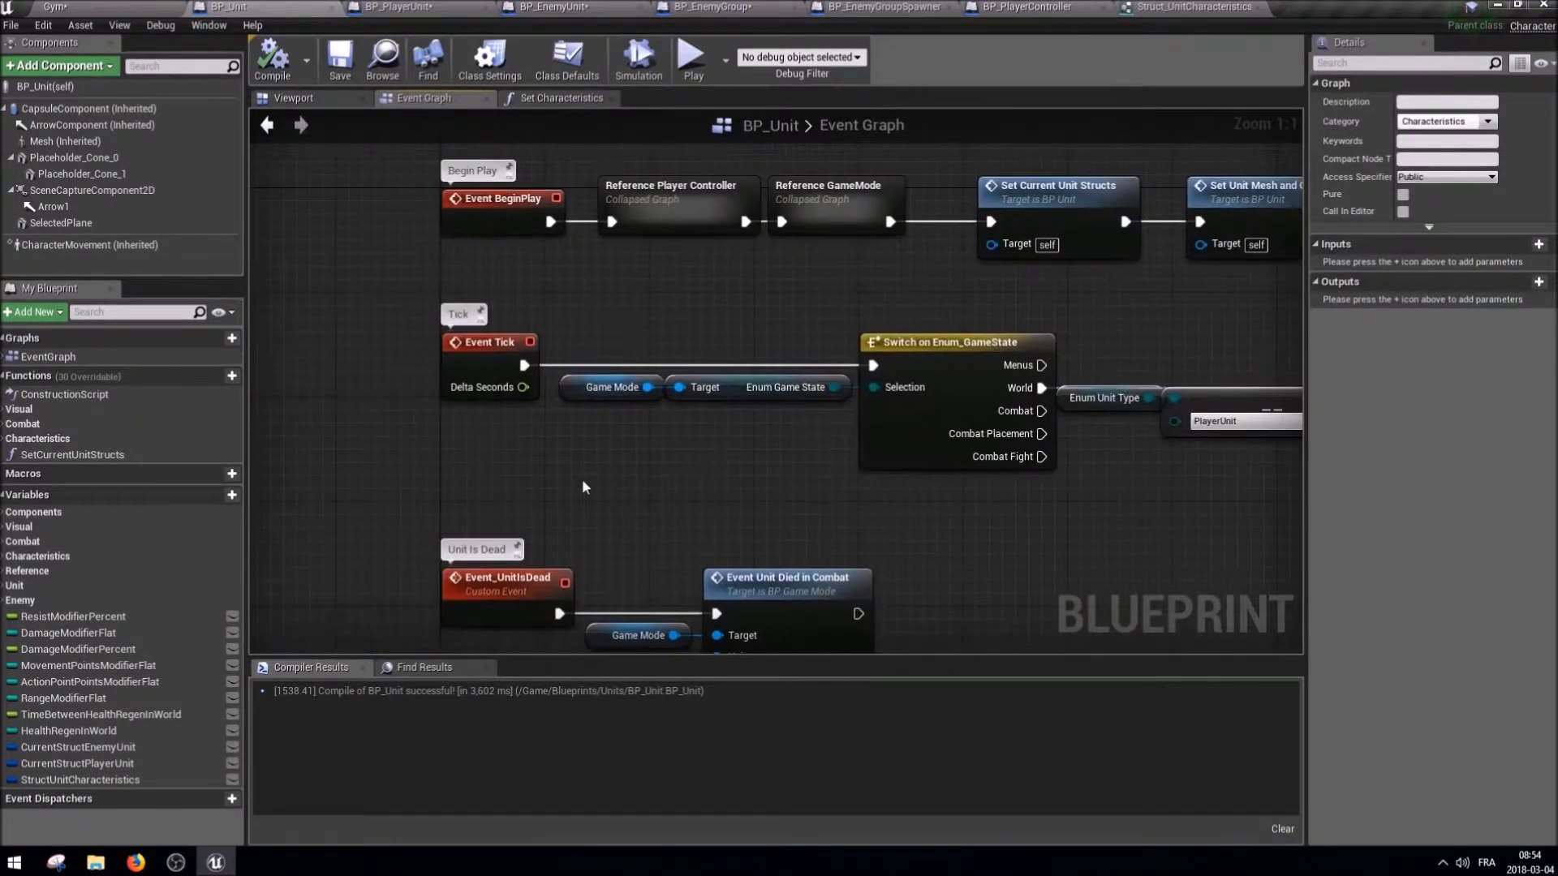
pyautogui.moveTo(584, 487); pyautogui.dragTo(851, 369)
pyautogui.moveTo(903, 493); pyautogui.dragTo(17, 498, button='right')
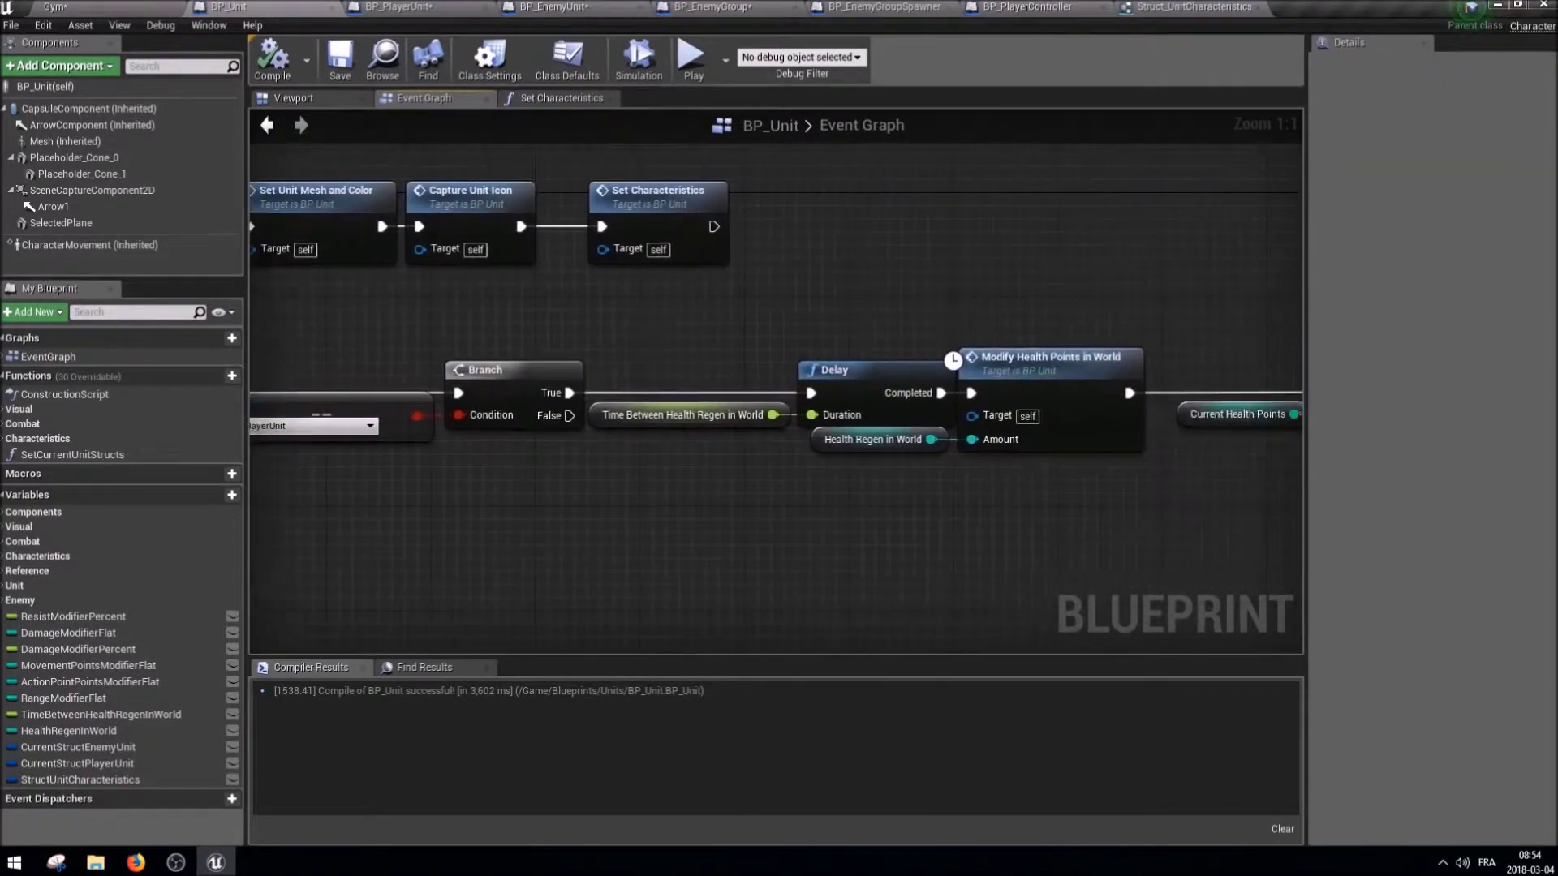
pyautogui.moveTo(1298, 537); pyautogui.dragTo(1166, 538, button='right')
pyautogui.moveTo(1166, 537); pyautogui.dragTo(373, 384)
pyautogui.moveTo(379, 385); pyautogui.dragTo(954, 394, button='right')
pyautogui.scroll(-3, 790, 382)
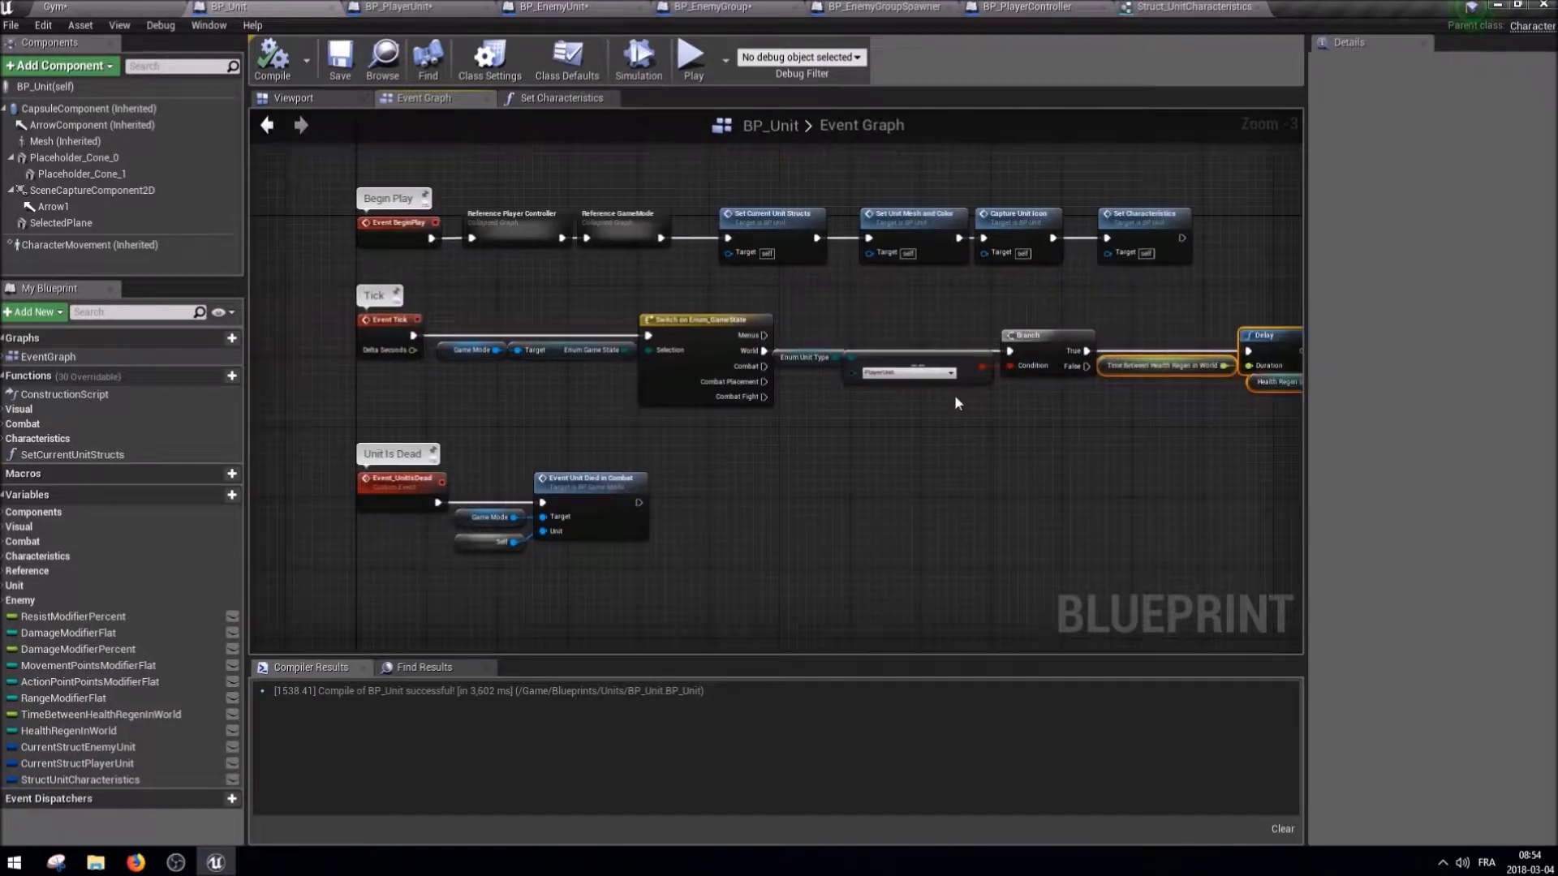
pyautogui.moveTo(727, 422); pyautogui.dragTo(480, 325)
pyautogui.scroll(-2, 811, 357)
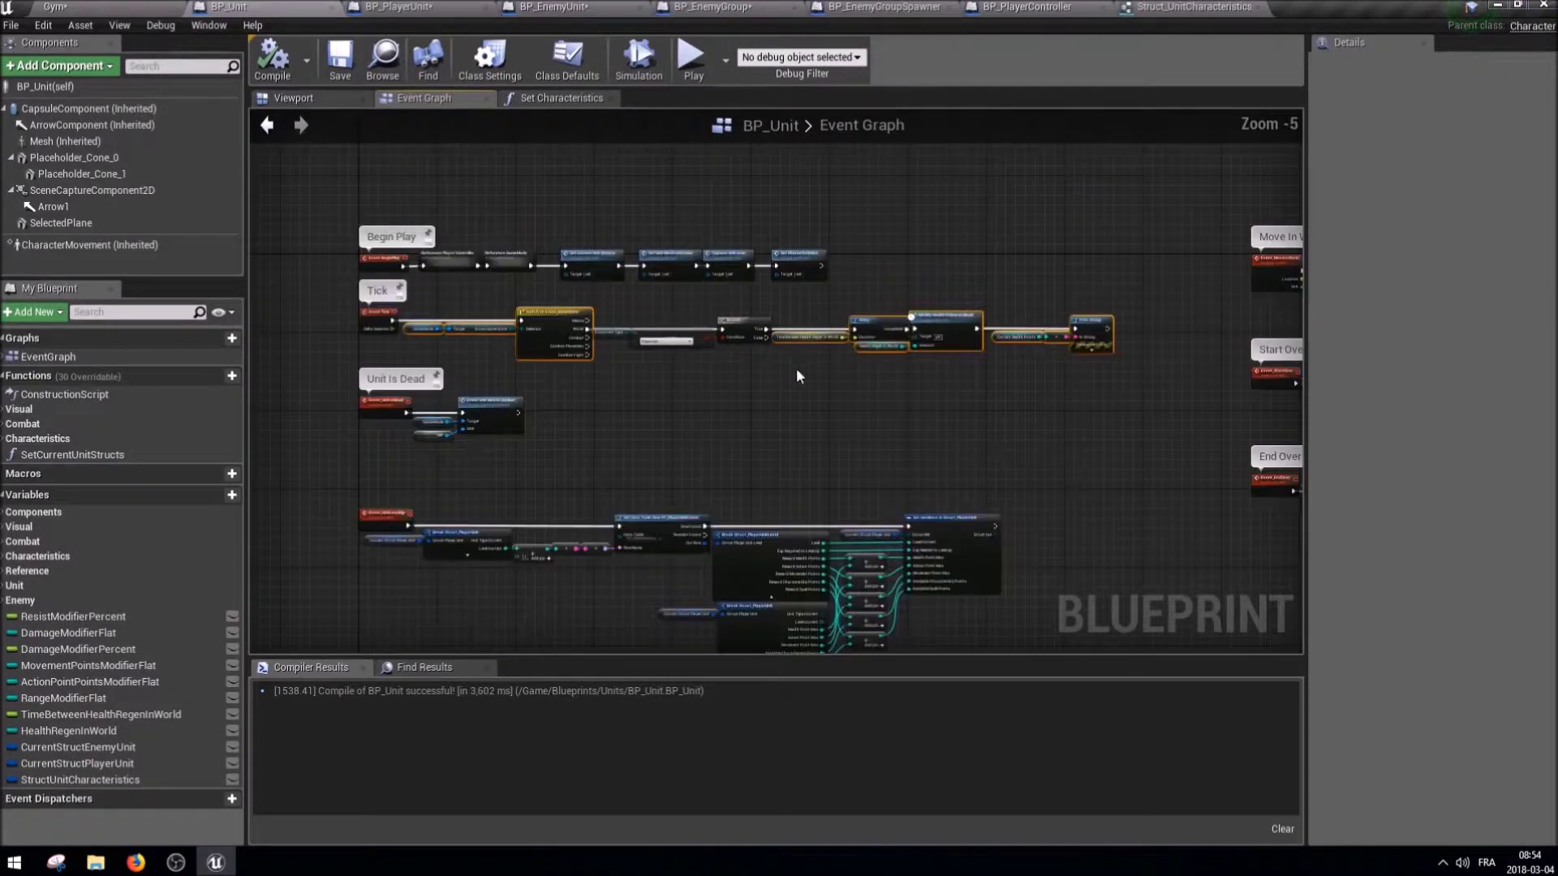
pyautogui.scroll(1, 1183, 345)
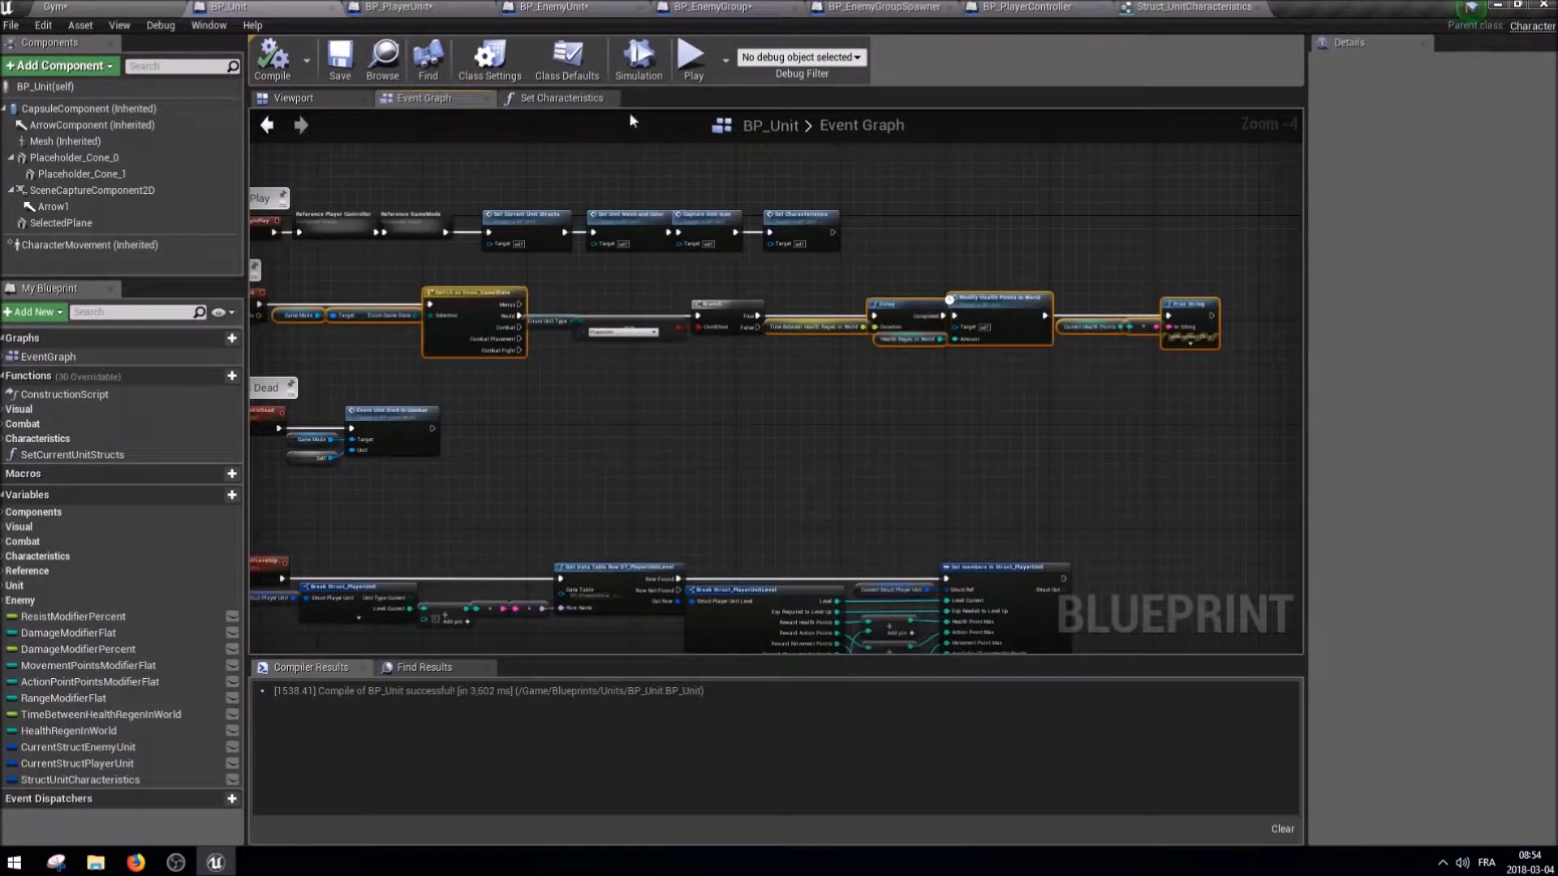
# Switch to BP_PlayerUnit's Event Graph and view the TODO comment area.
pyautogui.click(414, 6)
pyautogui.moveTo(956, 163); pyautogui.dragTo(514, 574, button='right')
pyautogui.scroll(1, 498, 625)
# Connect Parent Tick's exec output to the Switch on Enum_GameState node.
pyautogui.moveTo(486, 271); pyautogui.dragTo(479, 421, button='right')
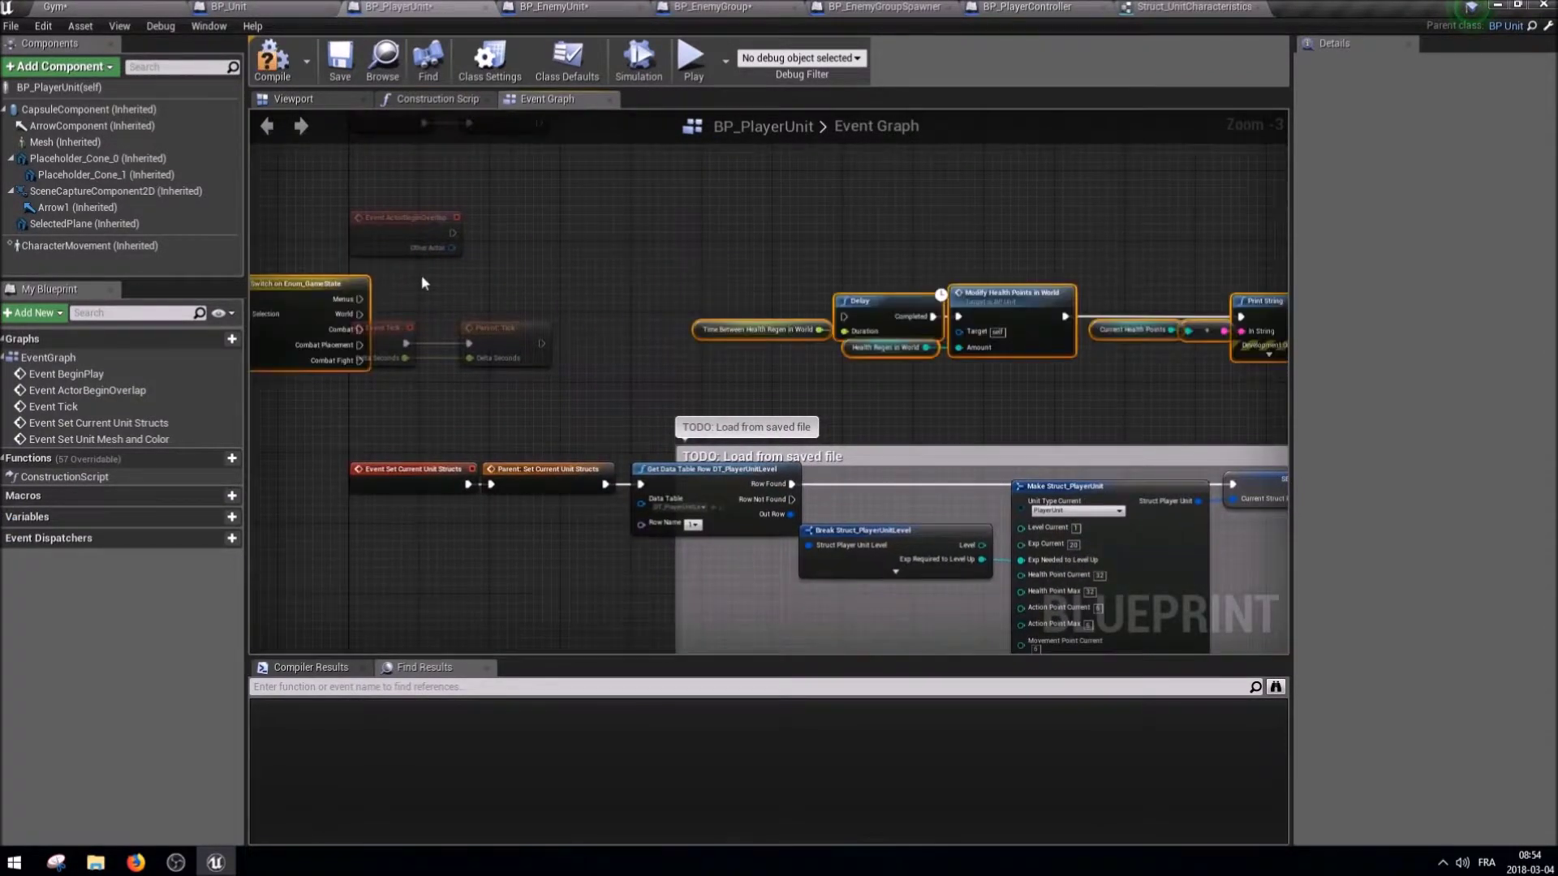
pyautogui.moveTo(859, 258); pyautogui.dragTo(859, 275)
pyautogui.moveTo(542, 343); pyautogui.dragTo(708, 314)
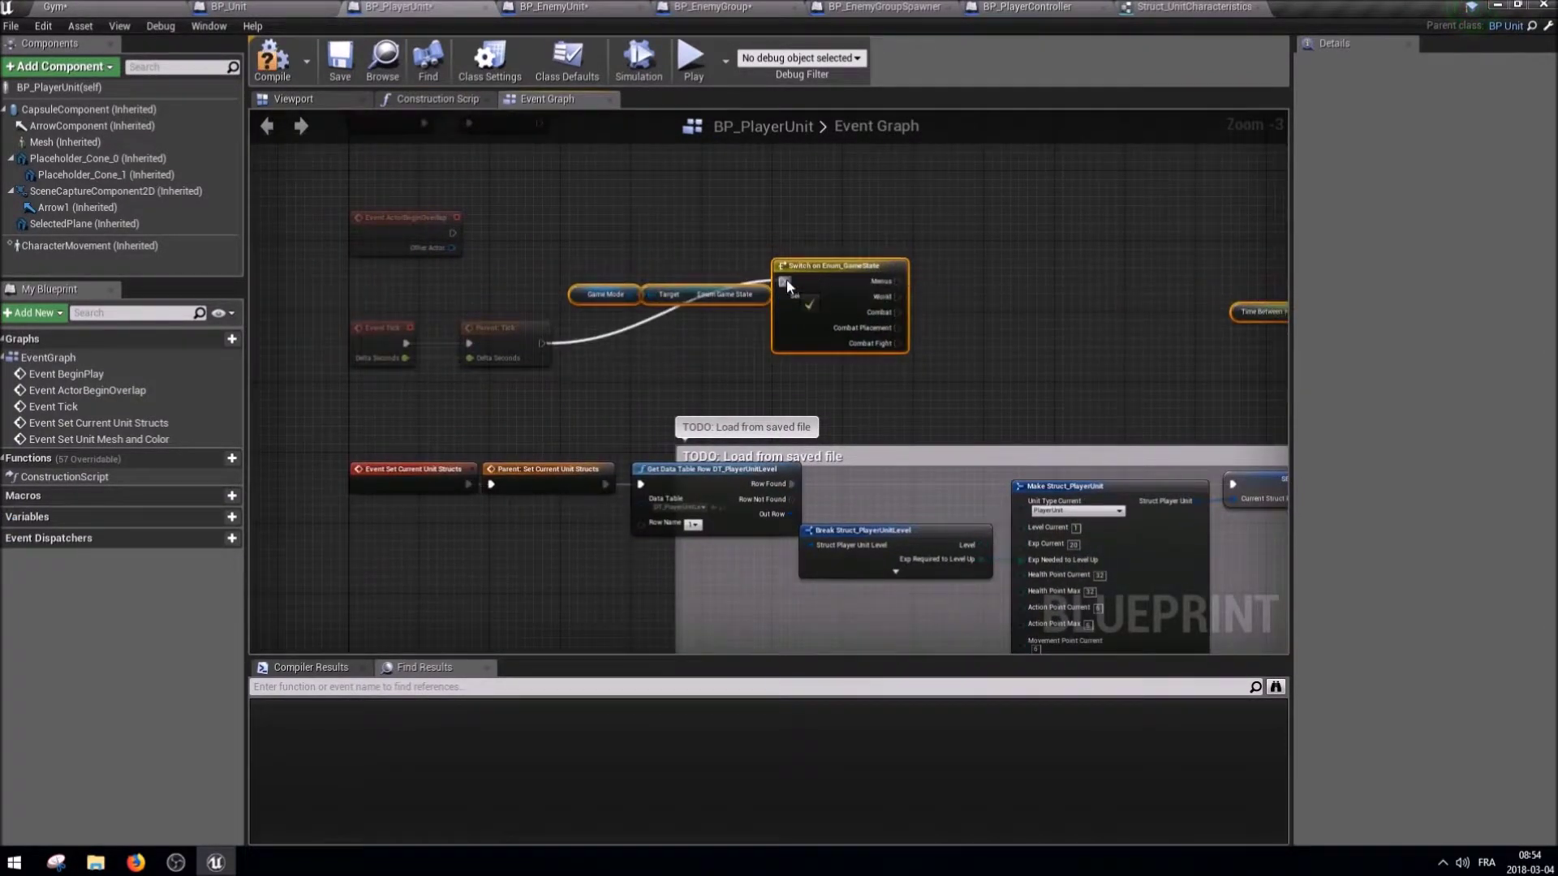
pyautogui.moveTo(786, 279); pyautogui.dragTo(786, 279)
pyautogui.scroll(-5, 763, 231)
pyautogui.moveTo(537, 246); pyautogui.dragTo(537, 246)
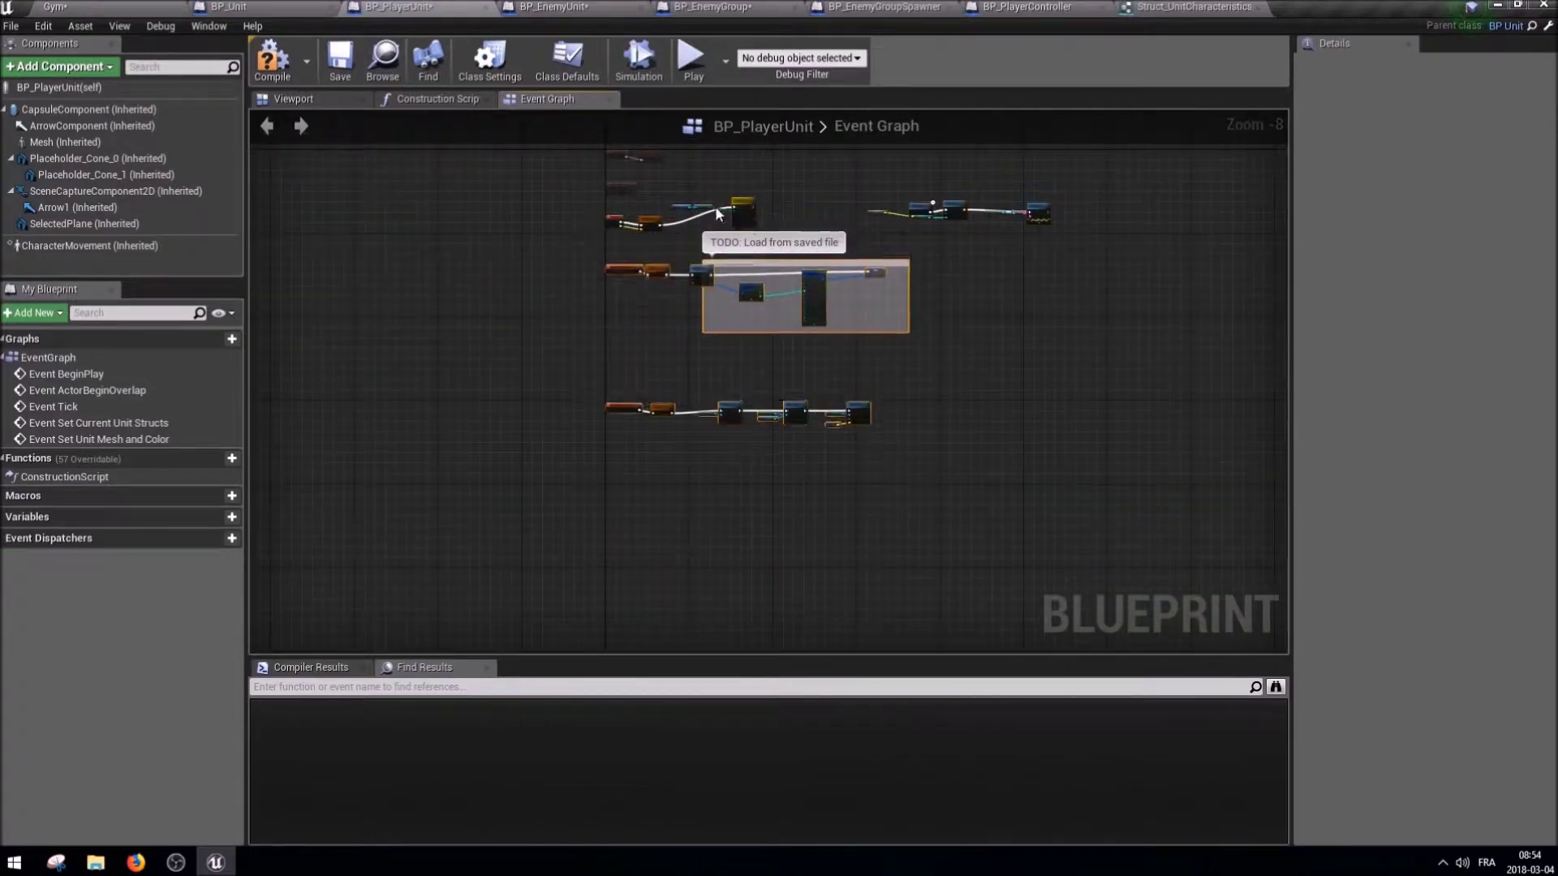
pyautogui.scroll(5, 703, 179)
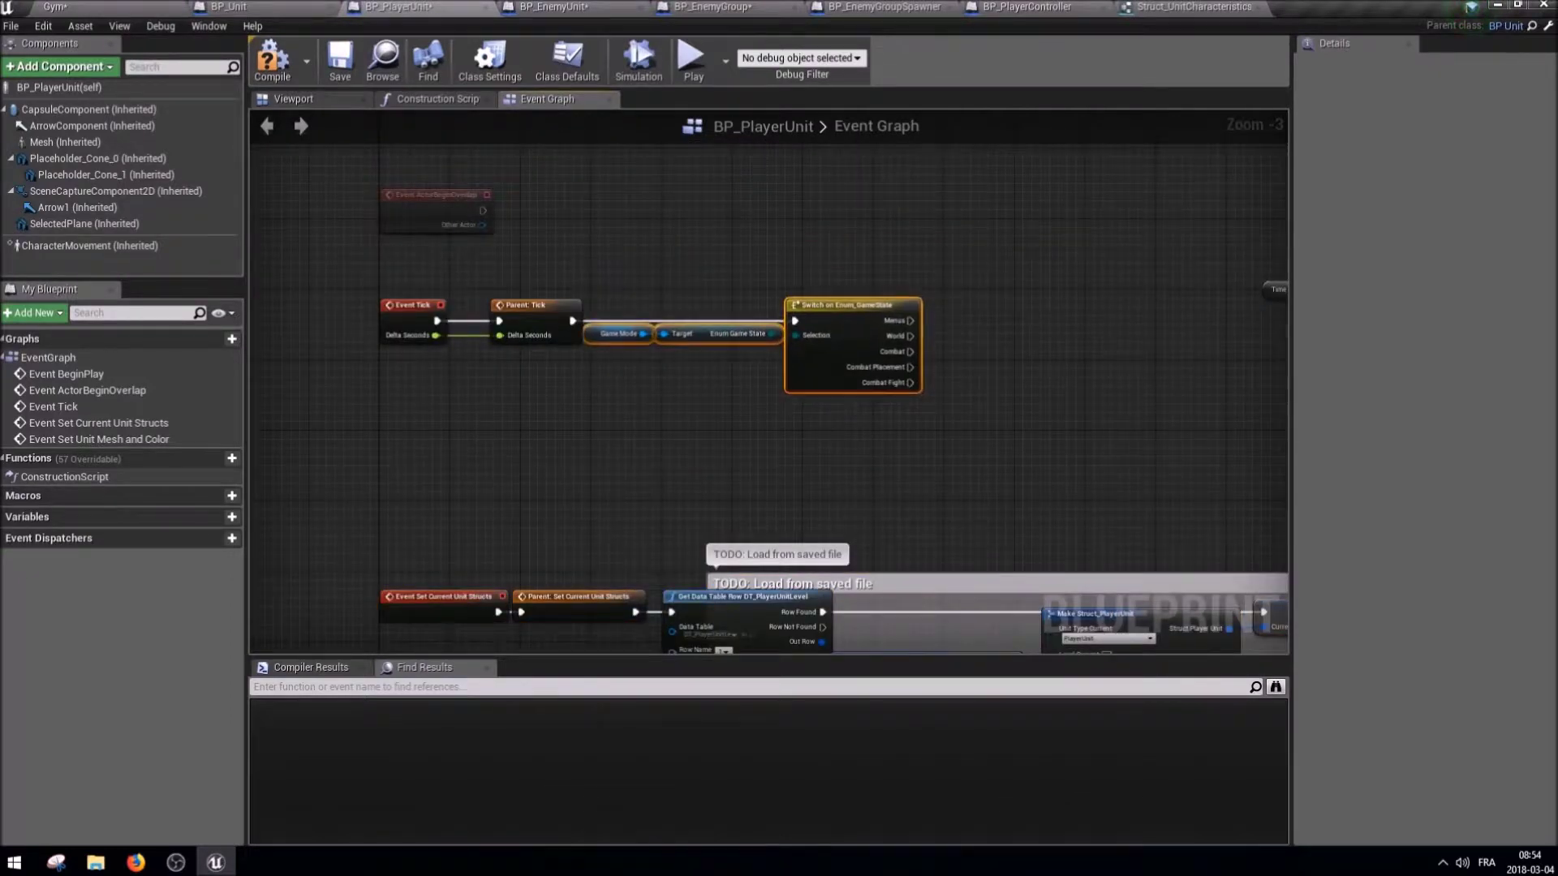
# Wire the Switch's World output into the Delay node and shift the regen group left.
pyautogui.moveTo(1059, 373); pyautogui.dragTo(716, 361, button='right')
pyautogui.moveTo(583, 334); pyautogui.dragTo(1151, 251)
pyautogui.scroll(-4, 1037, 264)
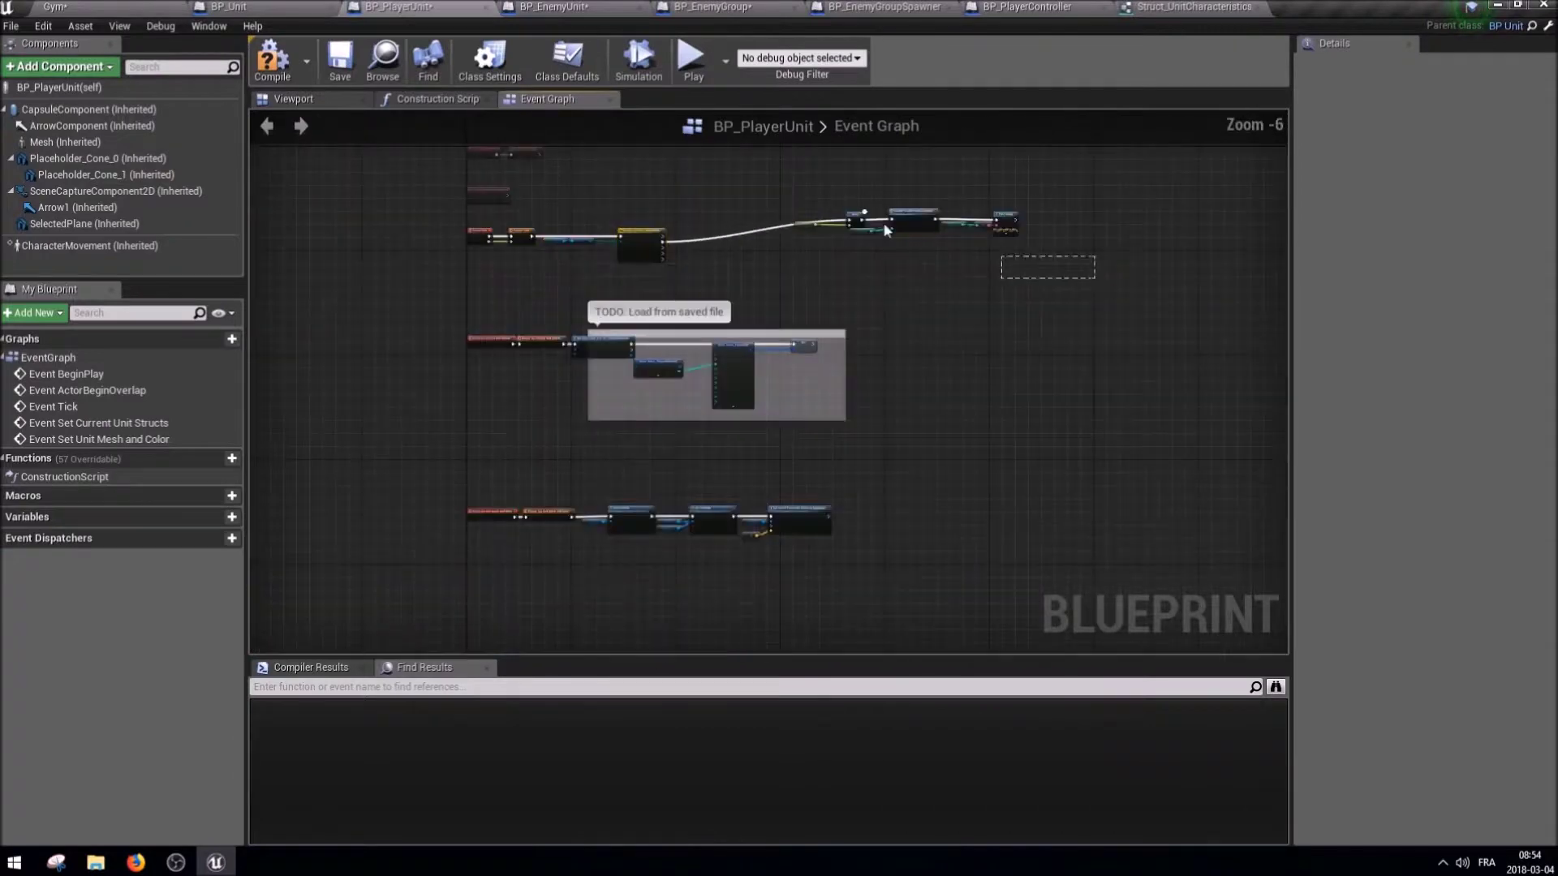
pyautogui.scroll(3, 1036, 264)
pyautogui.moveTo(924, 256); pyautogui.dragTo(683, 259)
pyautogui.scroll(4, 675, 253)
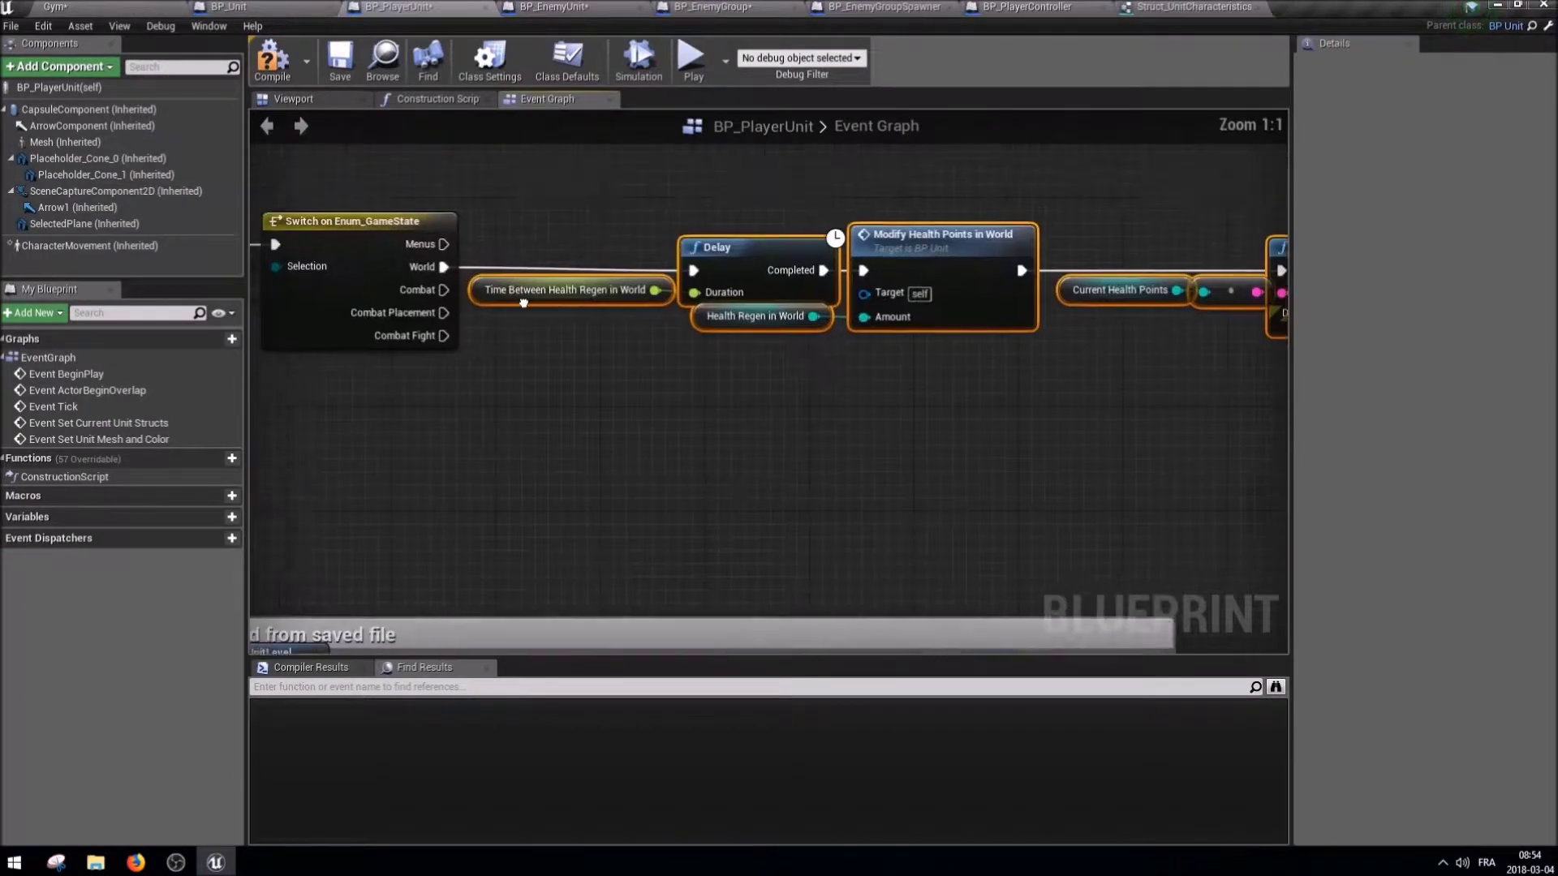
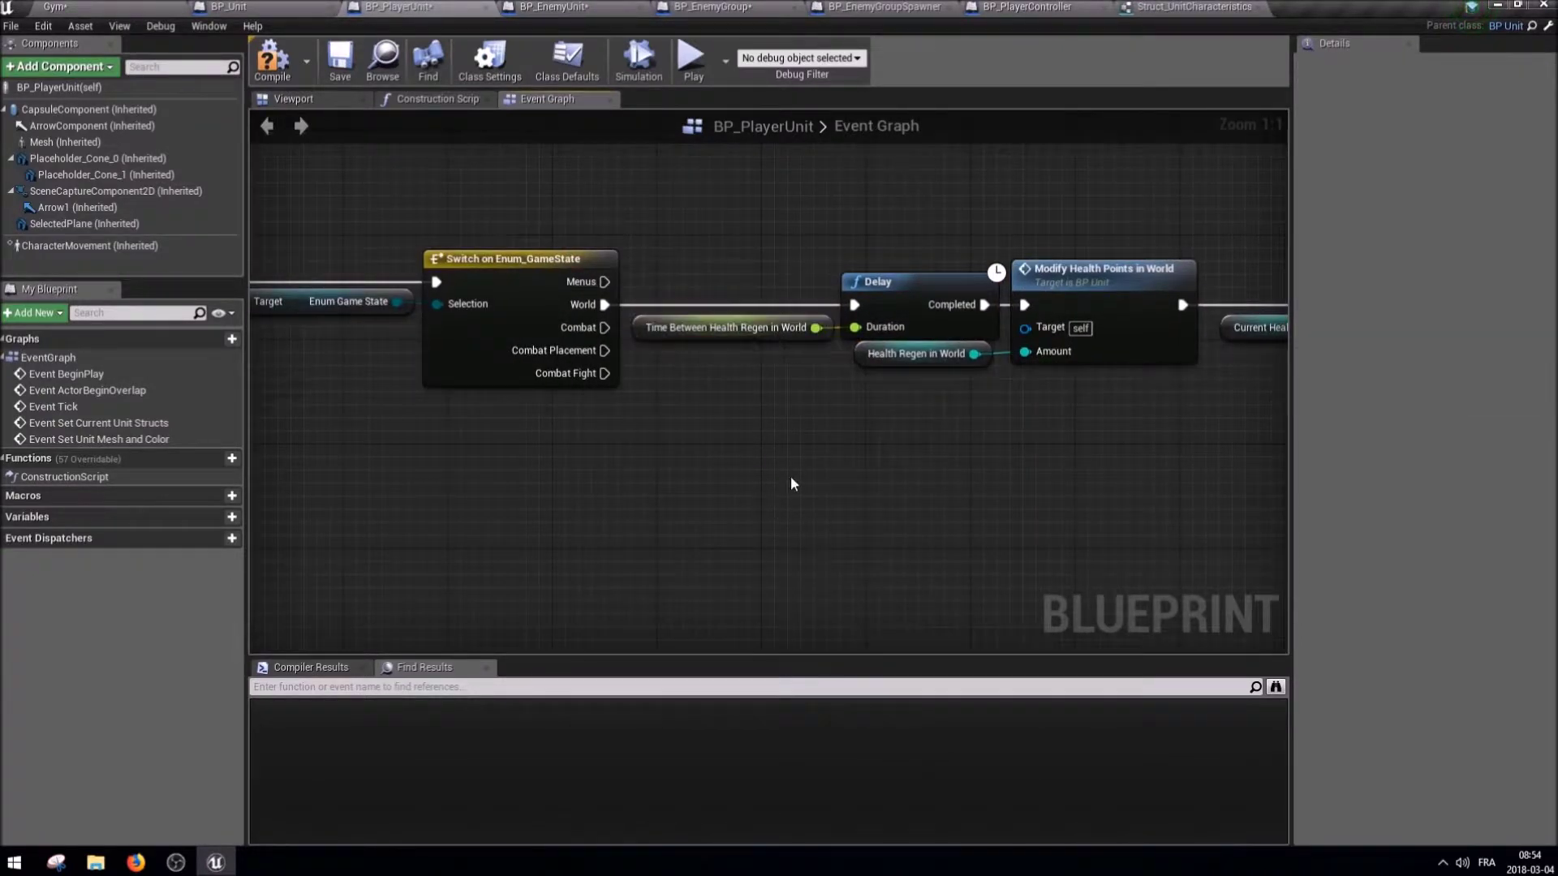
# Compile BP_PlayerUnit and open Struct_PlayerUnit from the Content Browser.
pyautogui.click(269, 82)
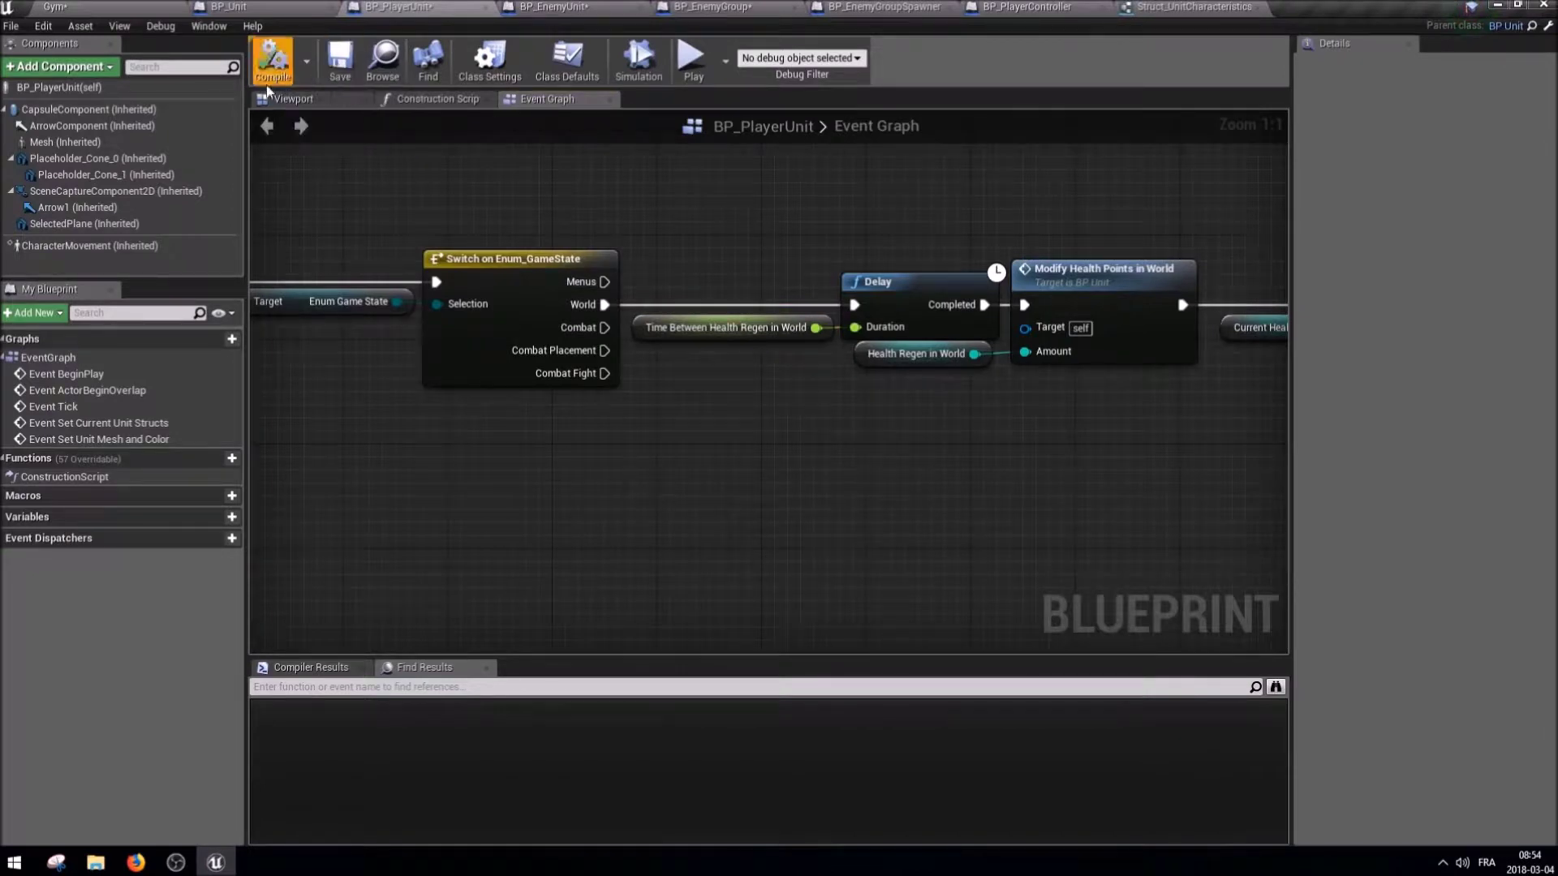
pyautogui.click(127, 6)
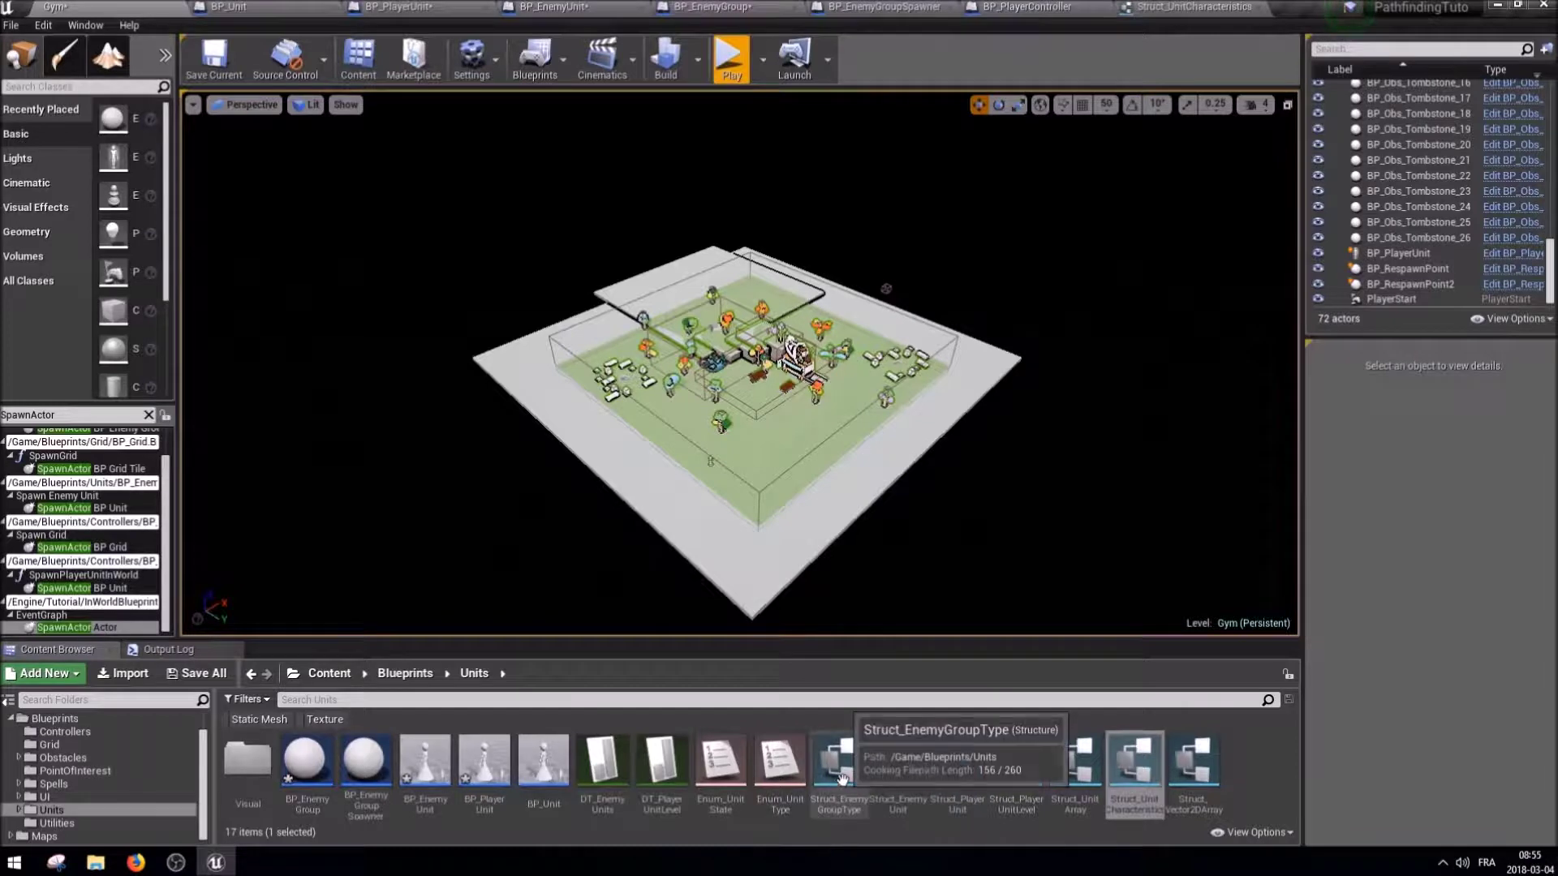
pyautogui.doubleClick(957, 762)
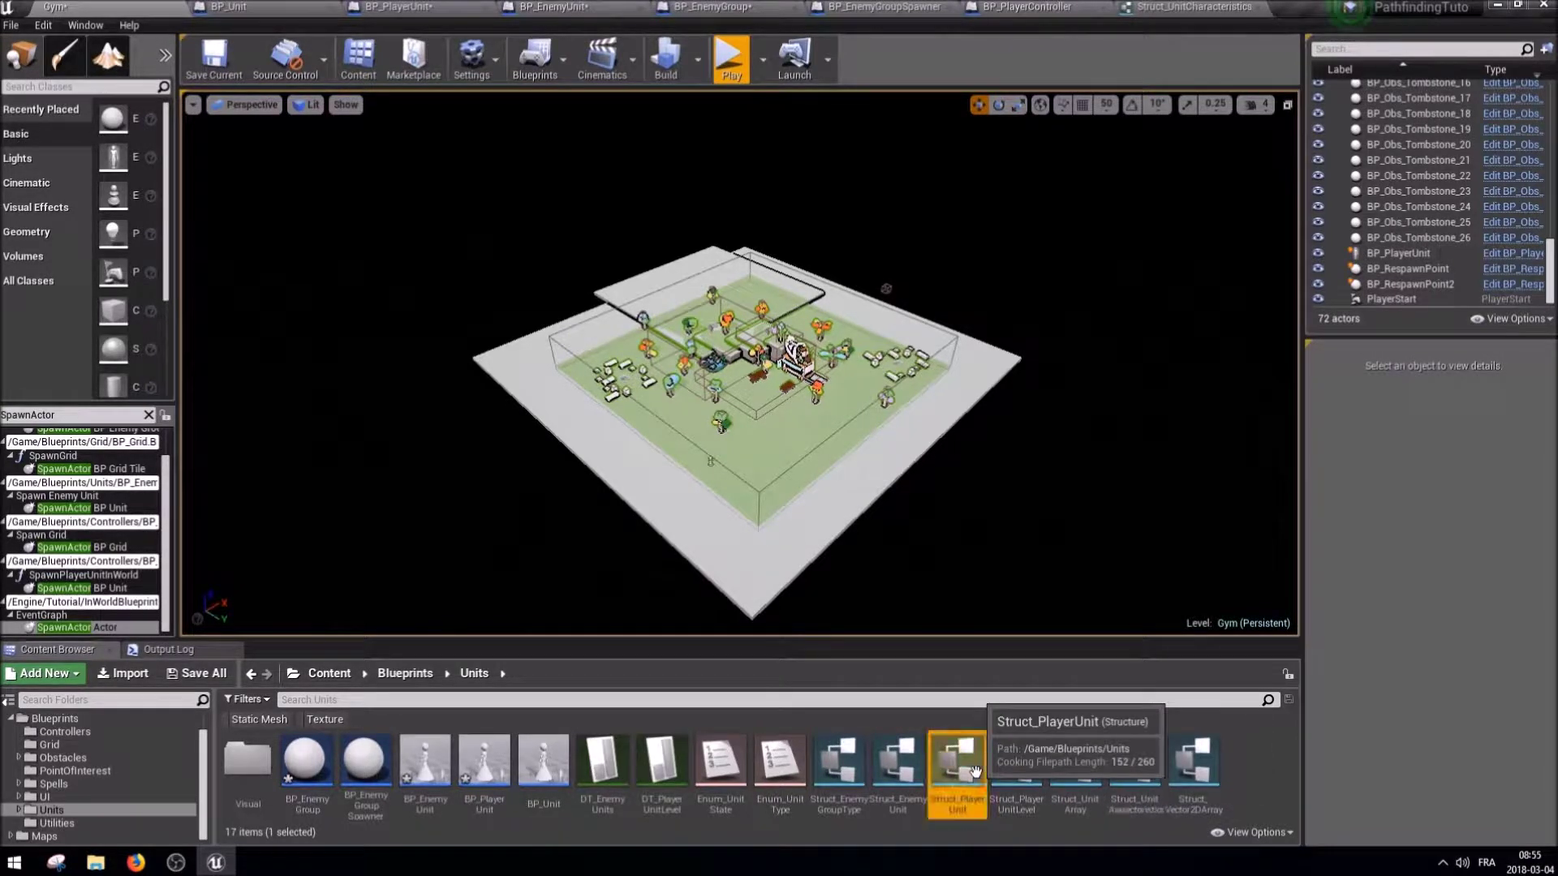
# Add two Boolean members, MemberVar_31 and MemberVar_32, to the structure.
pyautogui.moveTo(735, 247)
pyautogui.mouseDown()
pyautogui.moveTo(736, 384)
pyautogui.moveTo(693, 463)
pyautogui.mouseUp()
pyautogui.click(157, 129)
pyautogui.click(157, 128)
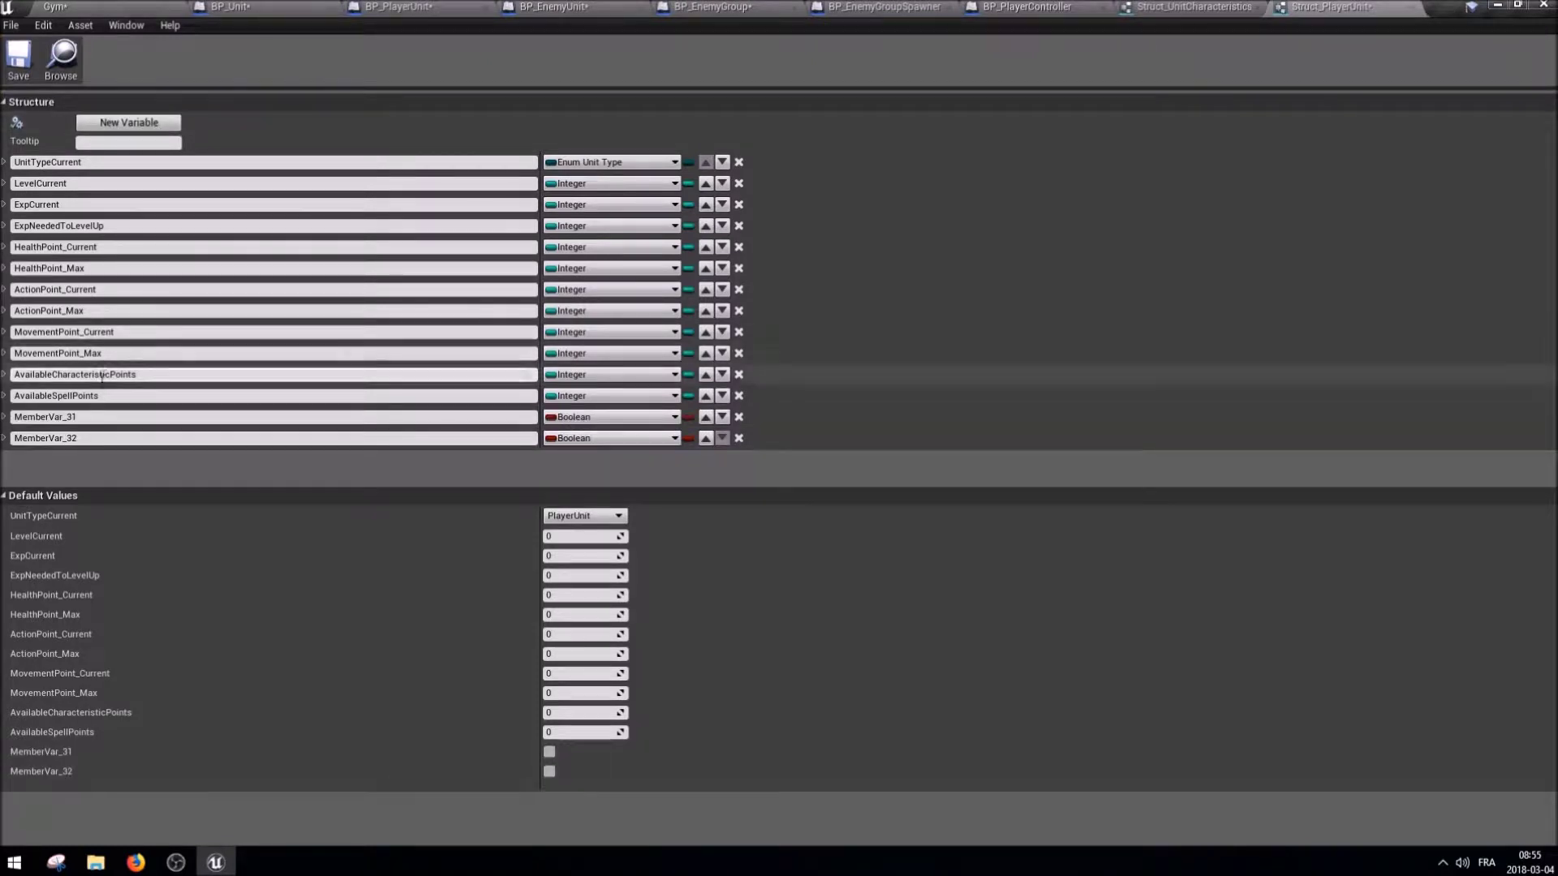
# Rename the new members to HealthRegenInWorld and HealthRegenDelayInWorld.
pyautogui.click(92, 417)
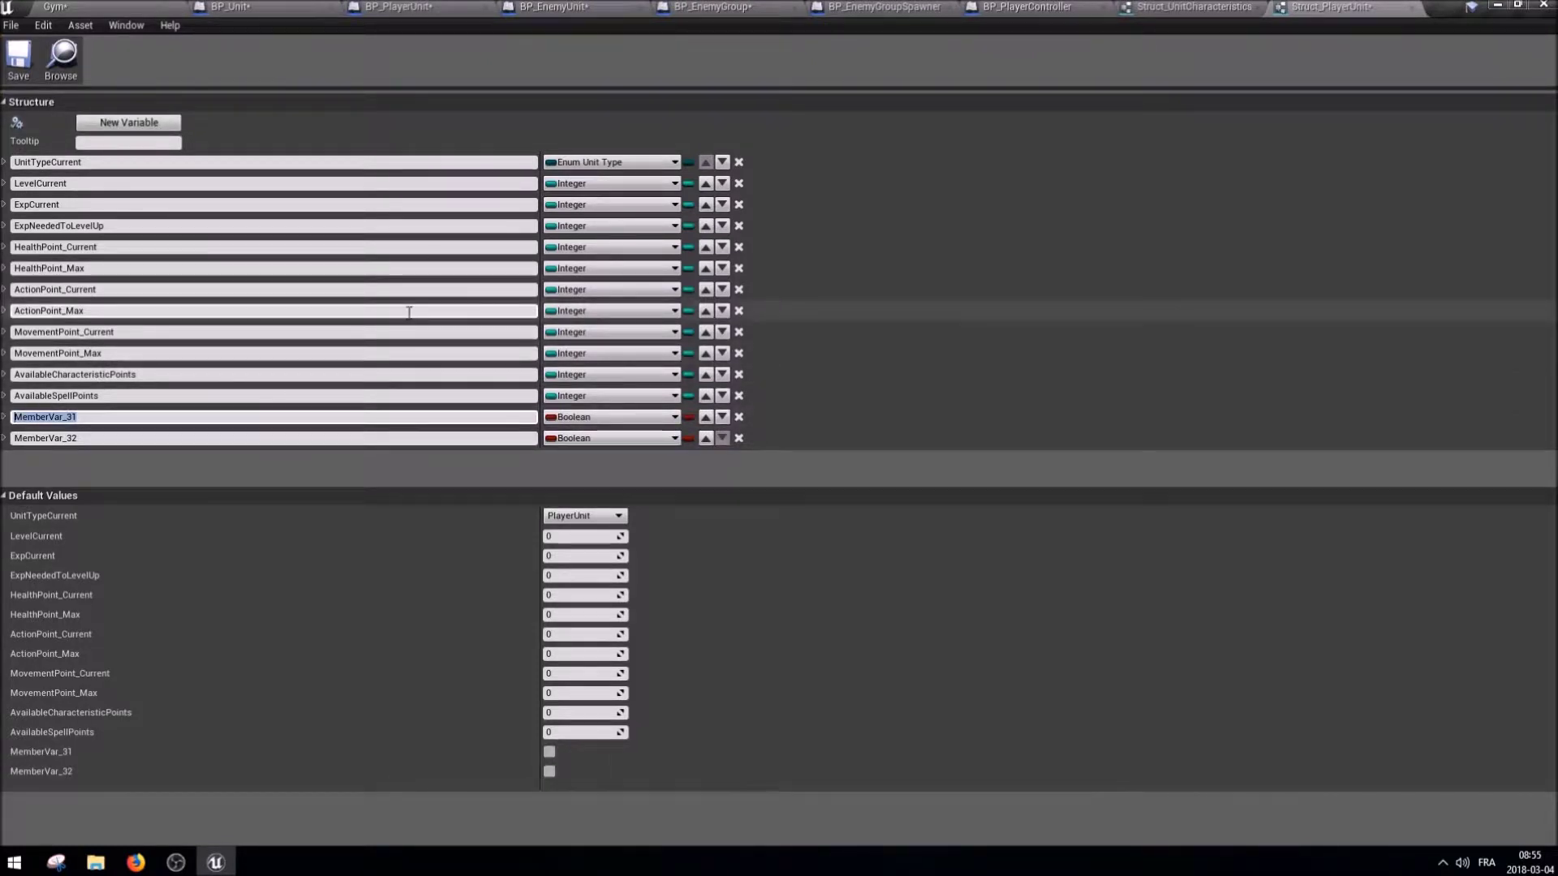
pyautogui.write('HealthRegenInWorld')
pyautogui.click(111, 441)
pyautogui.moveTo(23, 442); pyautogui.dragTo(13, 440)
pyautogui.write('HealthRegenDelayInWorld')
pyautogui.press('Return')
# Make HealthRegenInWorld an Integer and HealthRegenDelayInWorld a Float, move the delay first, and save.
pyautogui.click(610, 438)
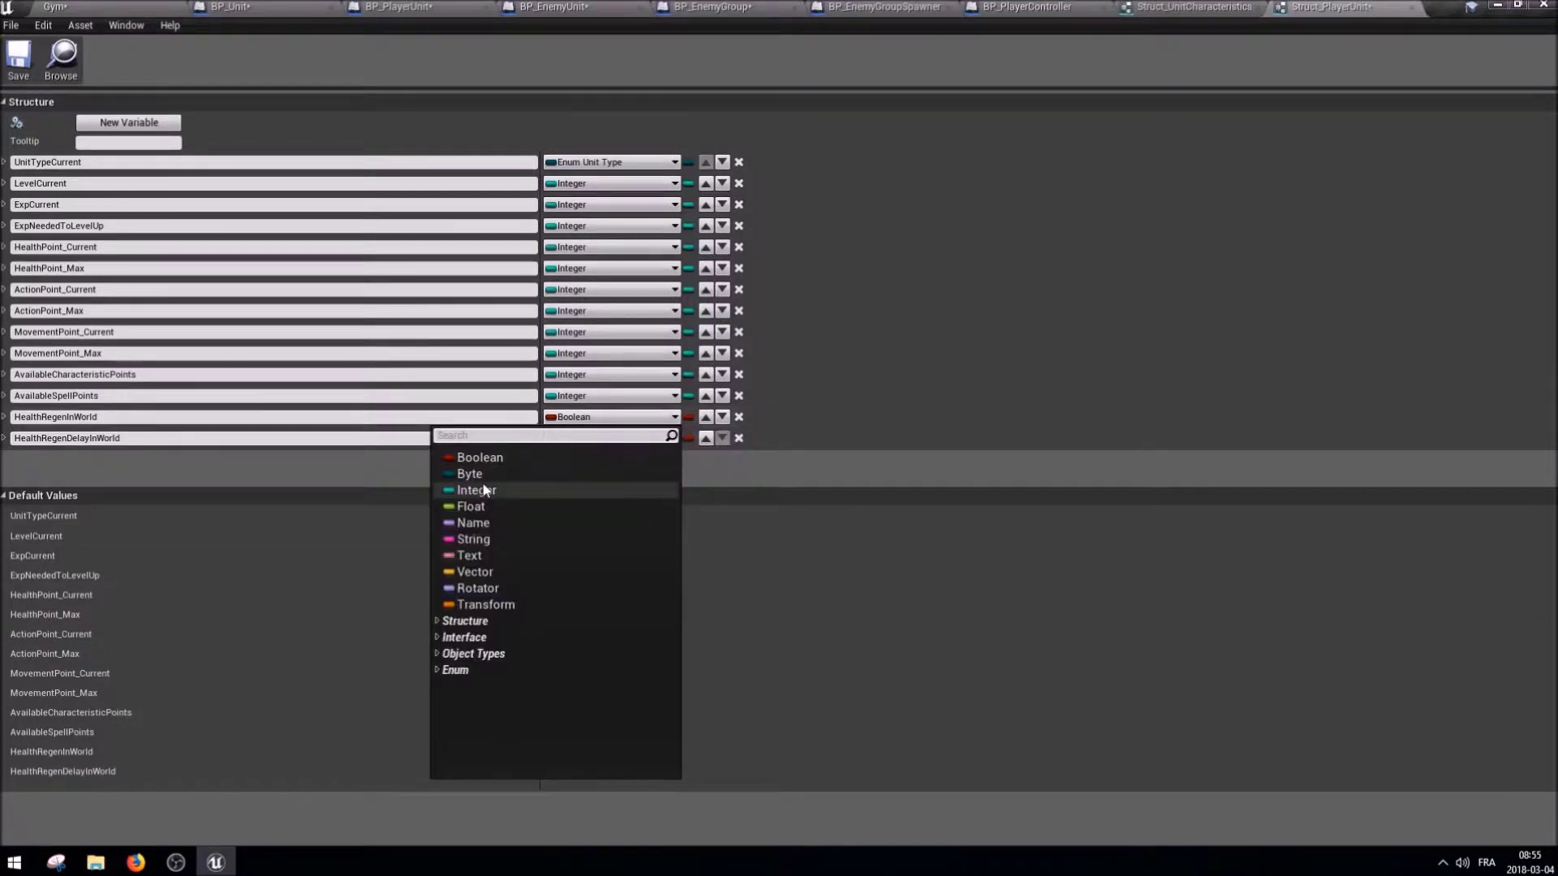
pyautogui.click(486, 490)
pyautogui.click(610, 438)
pyautogui.click(499, 524)
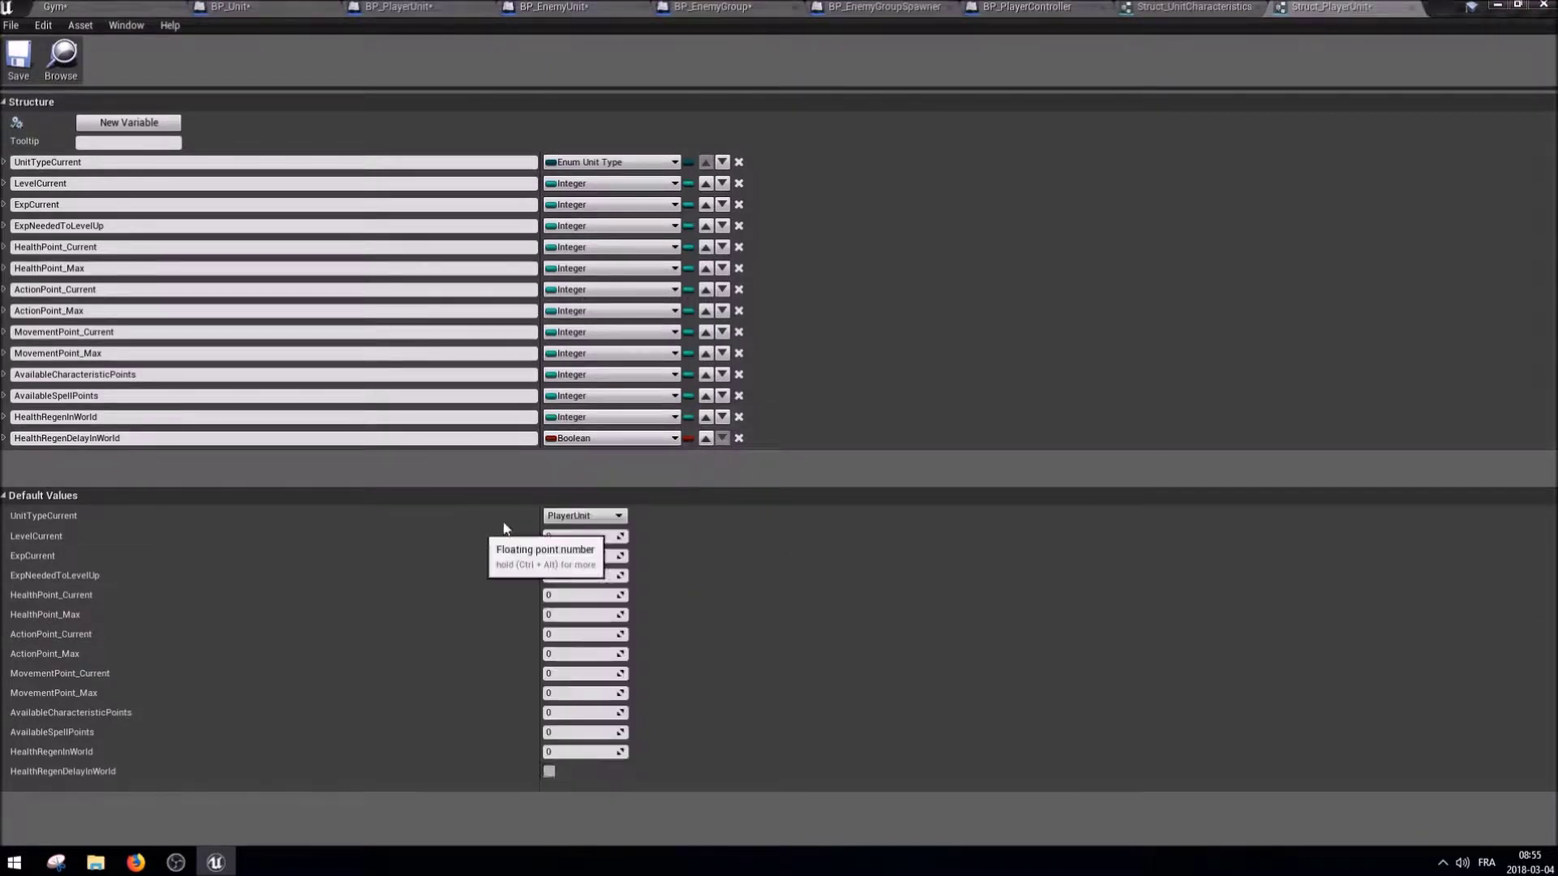
pyautogui.click(705, 439)
pyautogui.click(18, 59)
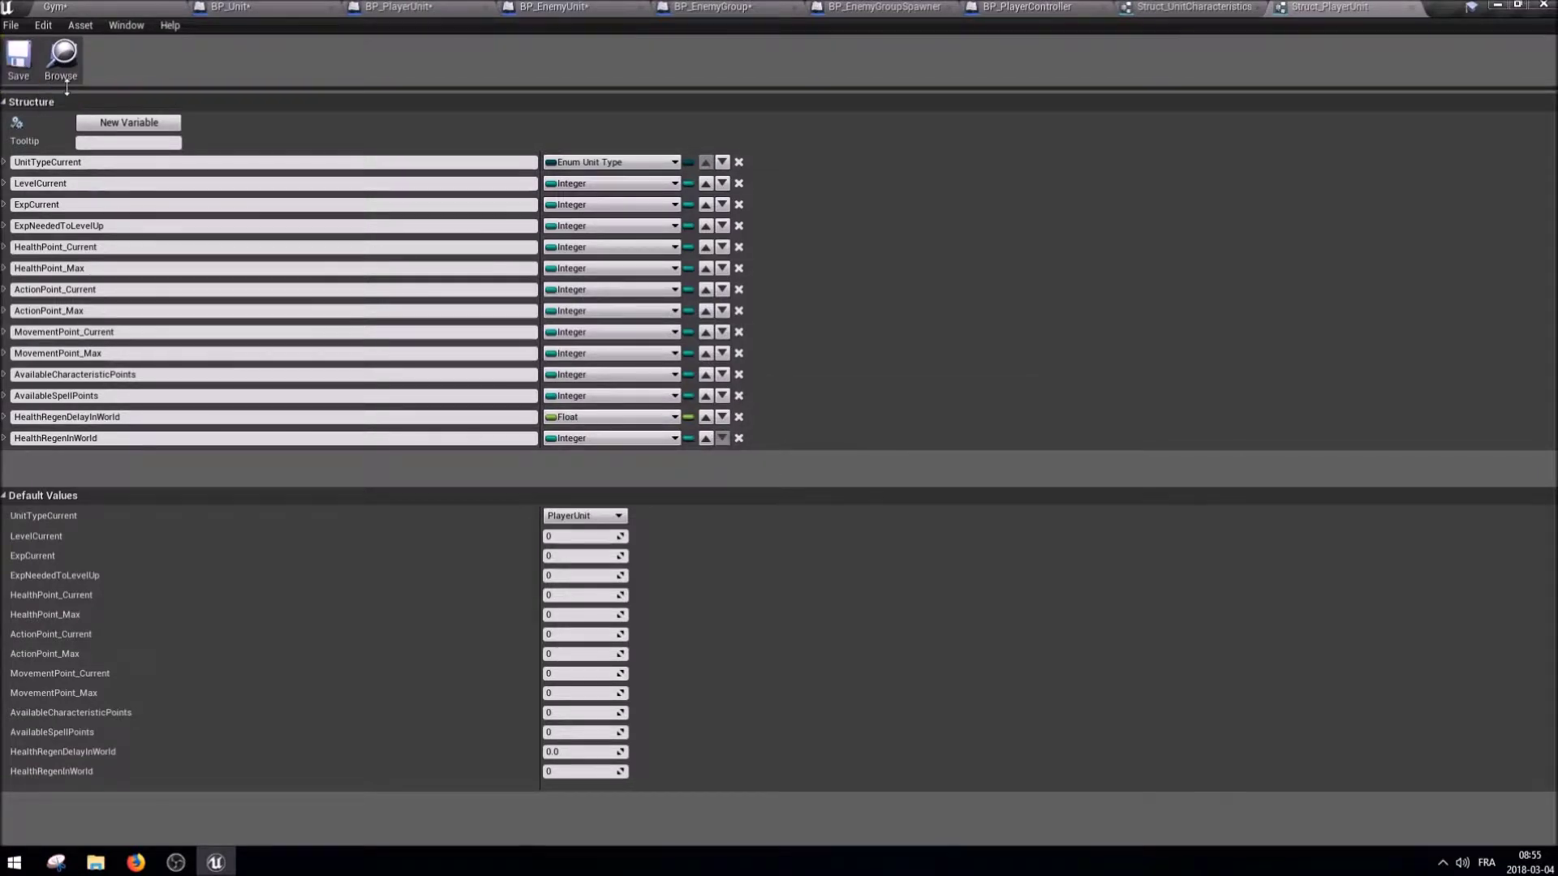
pyautogui.click(181, 6)
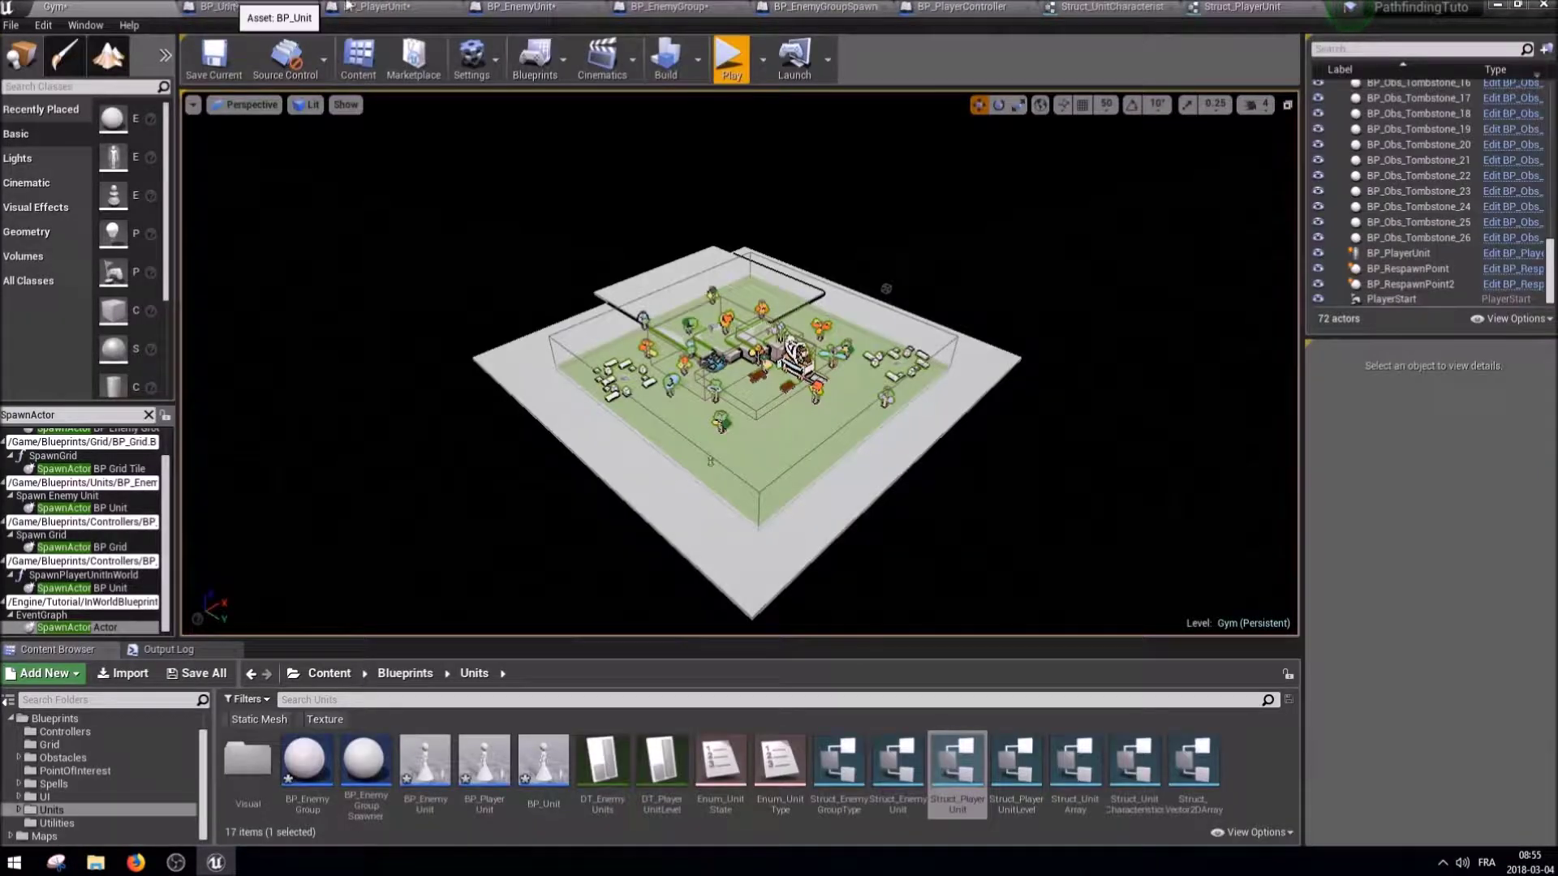
# Add a StructPlayerUnitCharacteristics variable of type Struct Player Unit to BP_PlayerUnit.
pyautogui.click(349, 7)
pyautogui.click(231, 516)
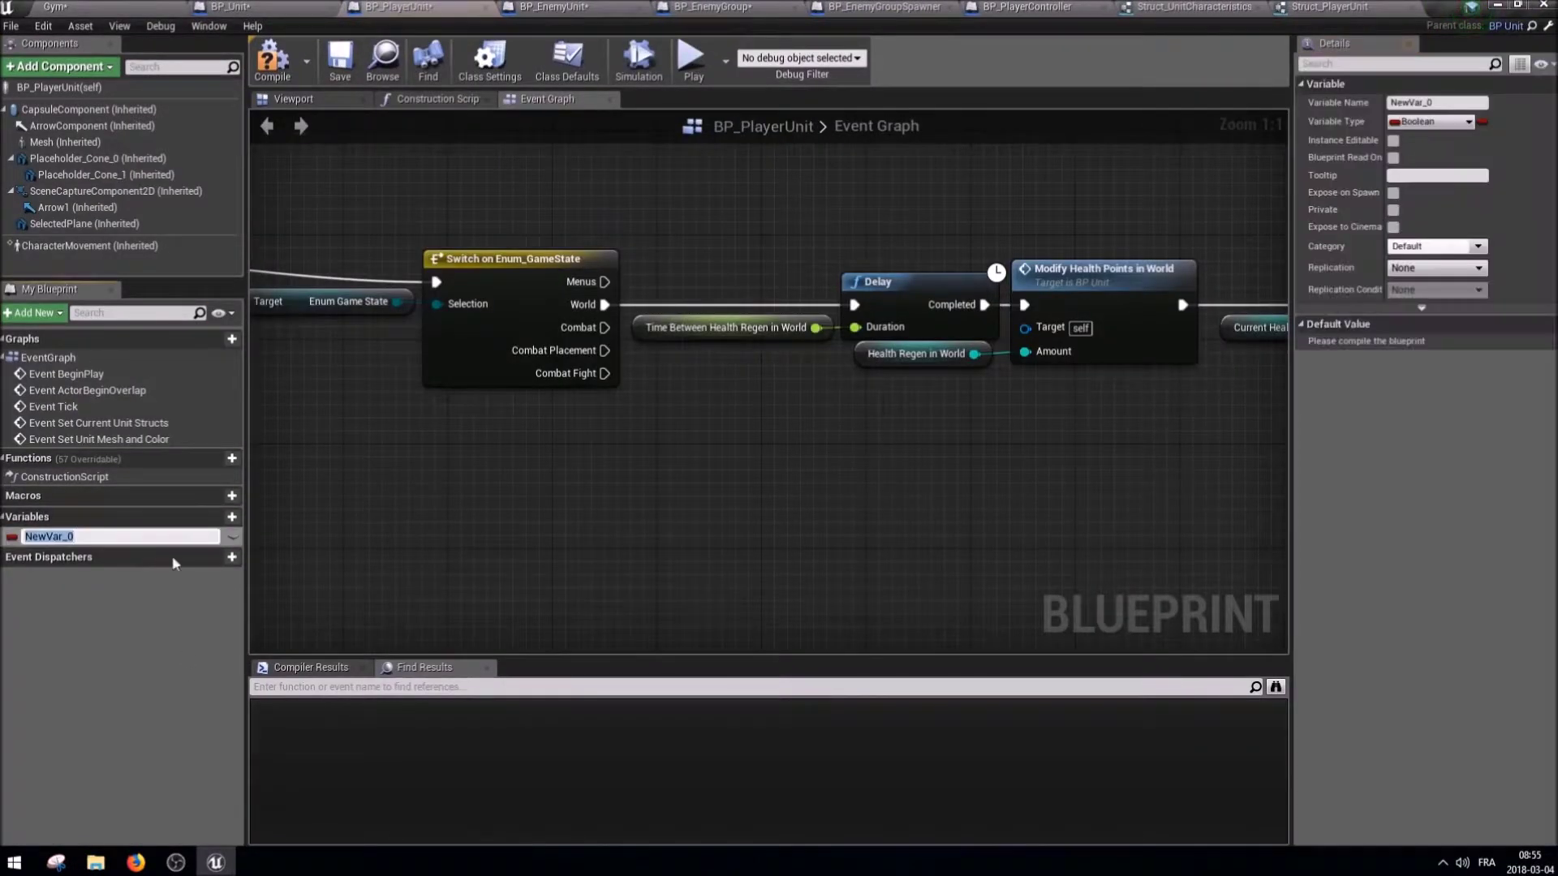
pyautogui.write('PlayerUnitCharacteristics')
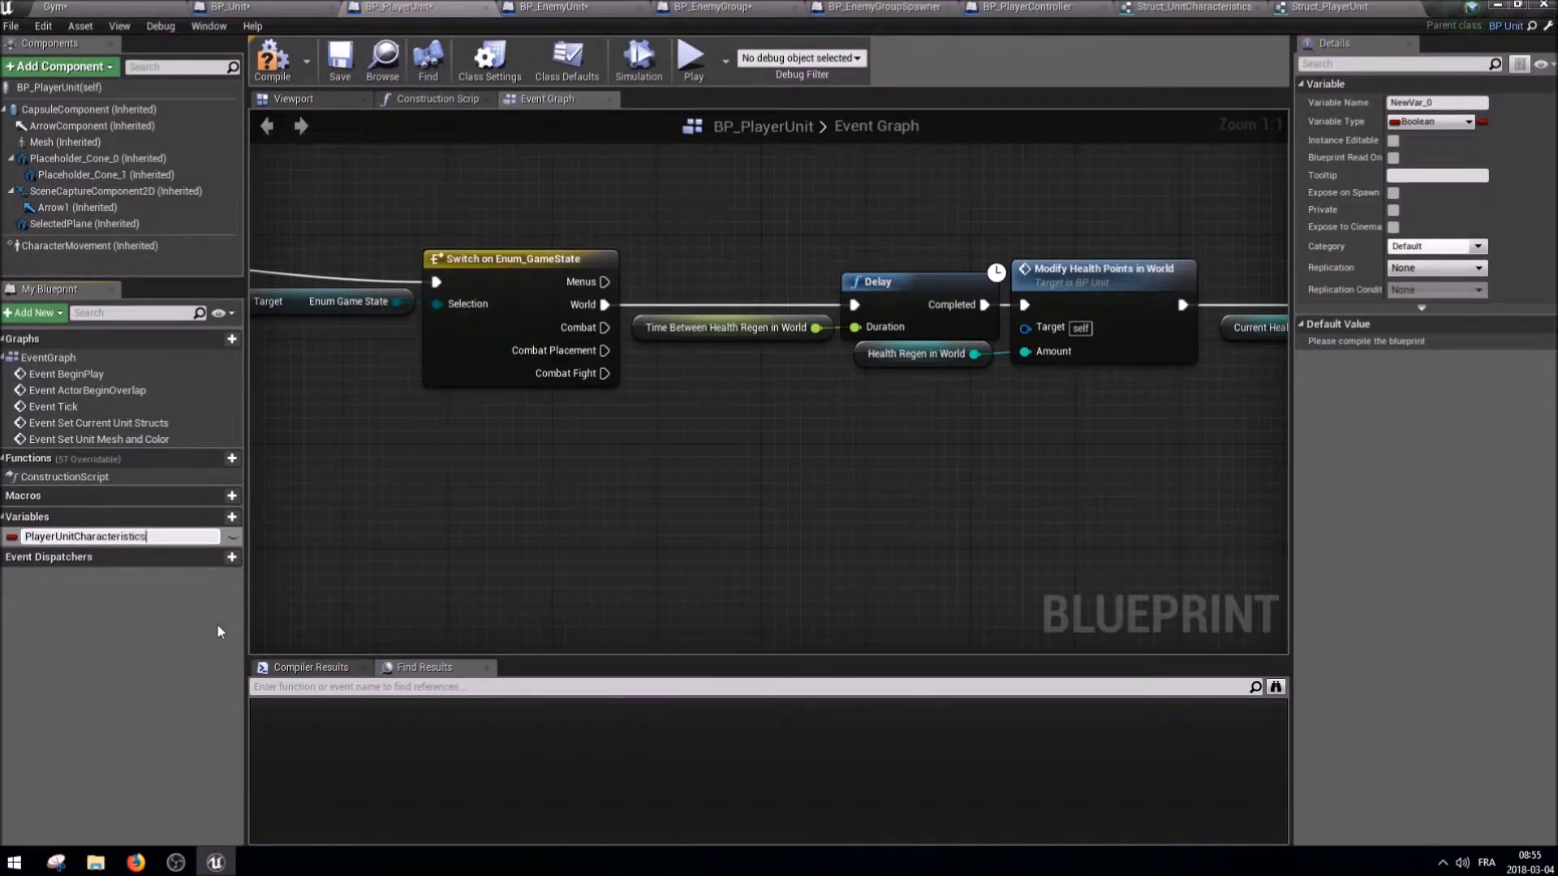
pyautogui.press('Return')
pyautogui.doubleClick(27, 535)
pyautogui.press('Home')
pyautogui.write('Struct')
pyautogui.press('Return')
pyautogui.click(1430, 121)
pyautogui.write('playerunit')
pyautogui.press('Return')
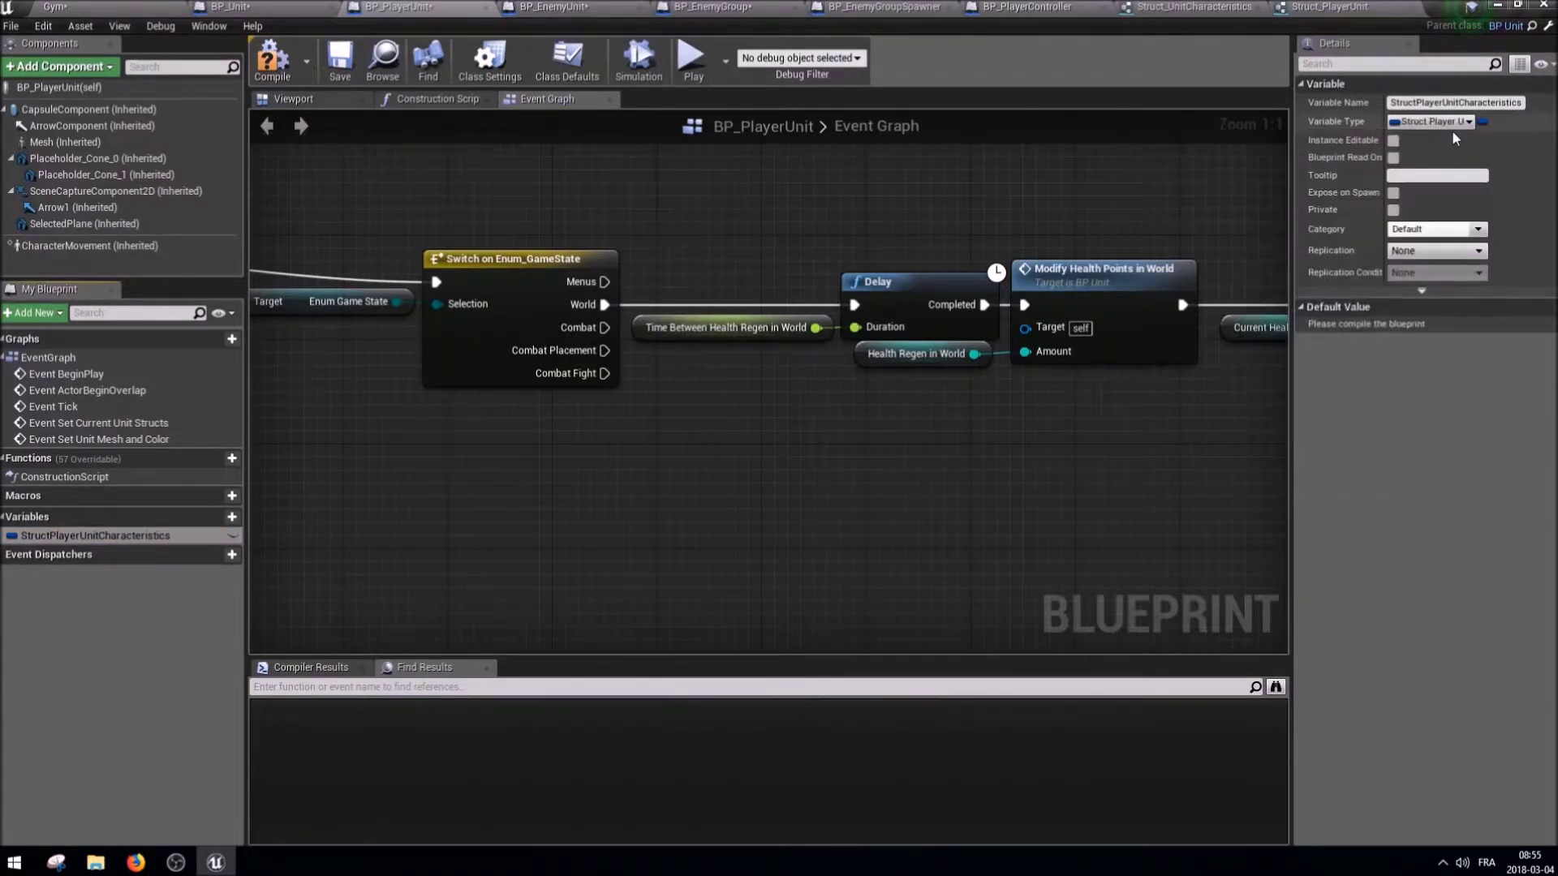
# Compile, then place a StructPlayerUnitCharacteristics getter and Break Struct_PlayerUnit node below Switch.
pyautogui.click(273, 61)
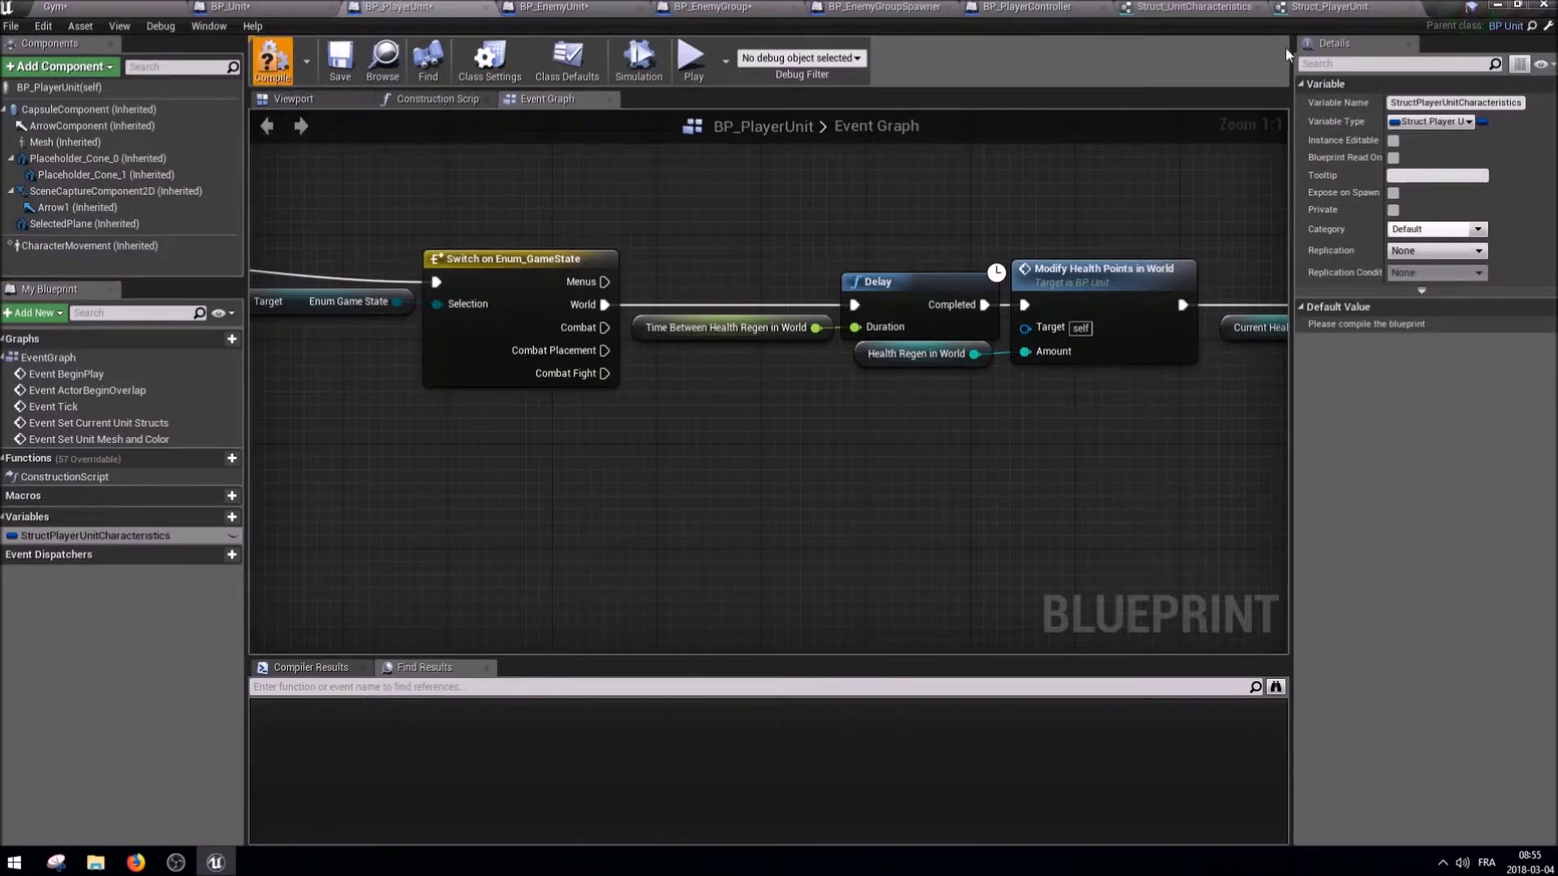
pyautogui.moveTo(95, 536)
pyautogui.keyDown('ctrl'); pyautogui.mouseDown()
pyautogui.moveTo(692, 445)
pyautogui.moveTo(807, 478)
pyautogui.mouseUp(); pyautogui.keyUp('ctrl')
pyautogui.write('get')
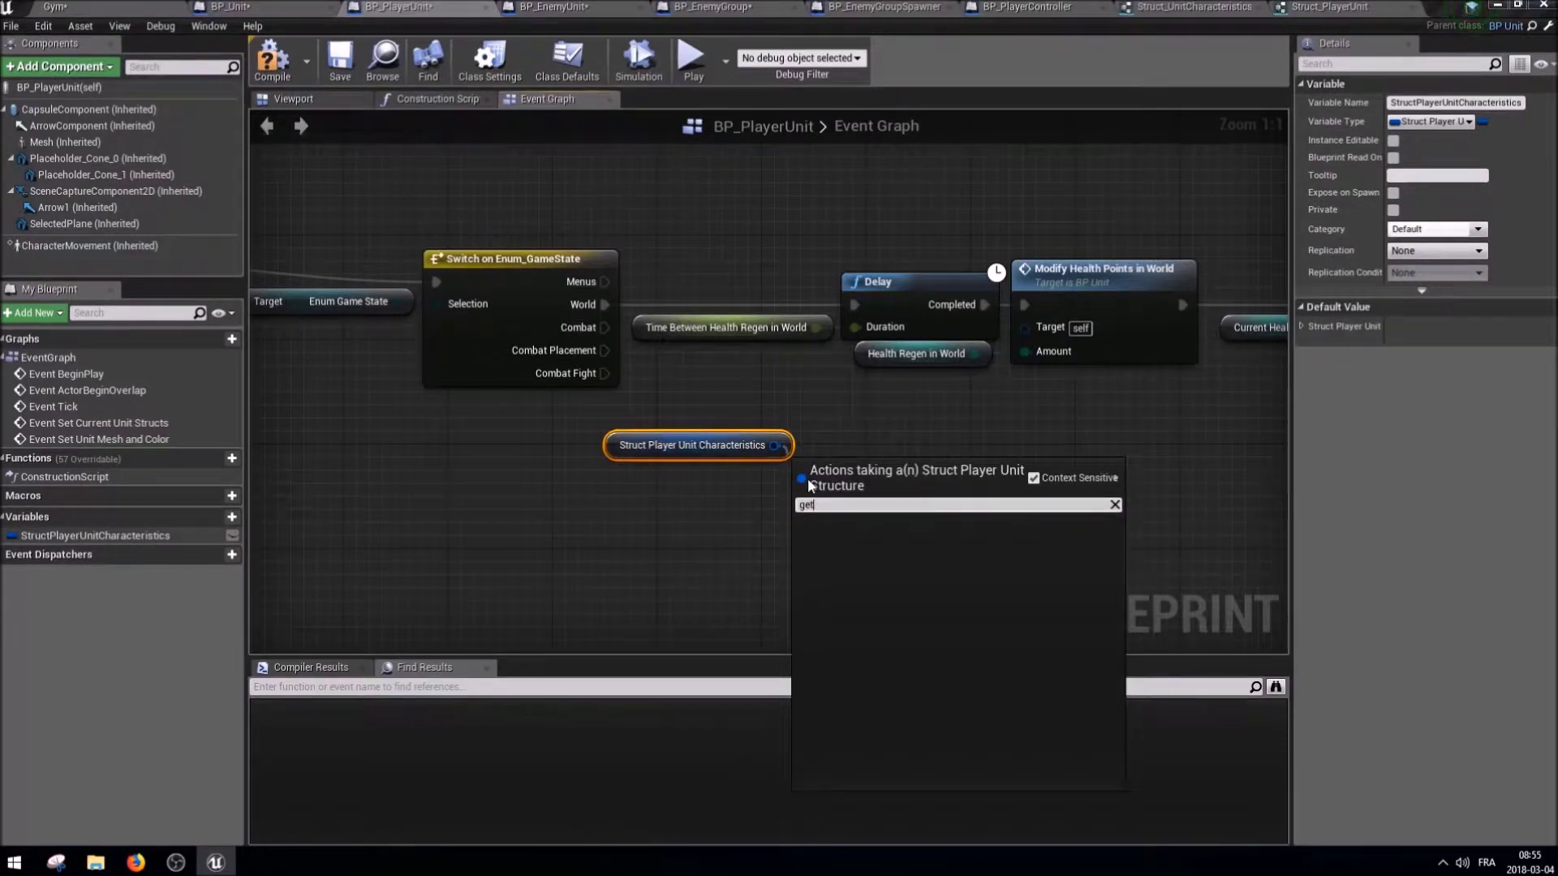
pyautogui.press('BackSpace')
pyautogui.click(819, 617)
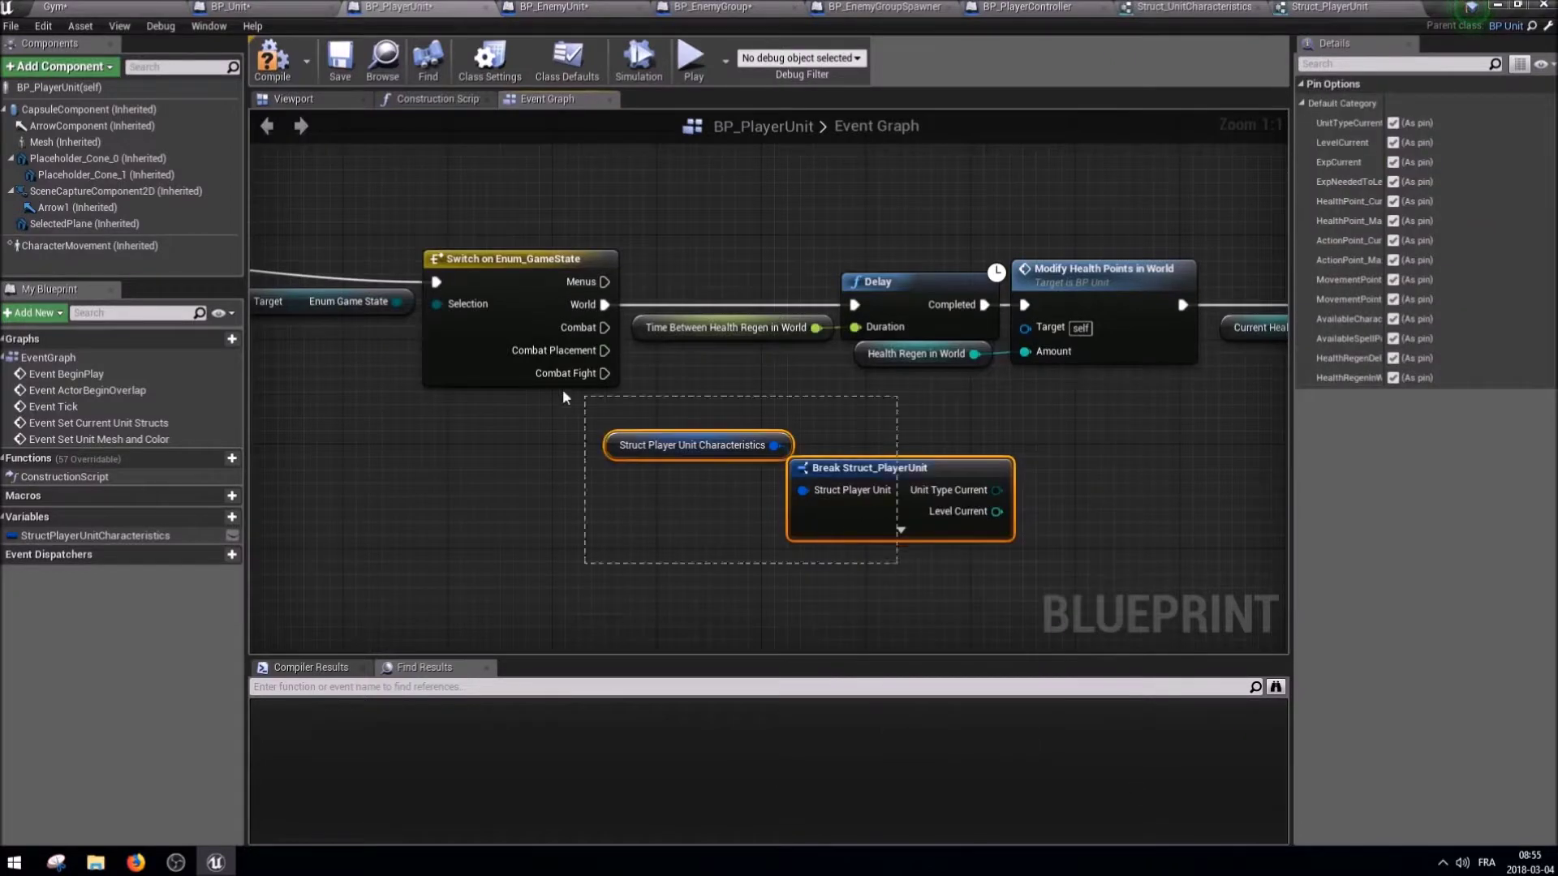
pyautogui.moveTo(986, 489); pyautogui.dragTo(687, 456)
# Hide all Break Struct_PlayerUnit outputs except the health regen pins.
pyautogui.click(1393, 123)
pyautogui.click(1393, 142)
pyautogui.click(1393, 162)
pyautogui.click(1392, 181)
pyautogui.click(1393, 201)
pyautogui.click(1393, 220)
pyautogui.click(1393, 240)
pyautogui.click(1393, 259)
pyautogui.click(1393, 279)
pyautogui.click(1393, 299)
pyautogui.click(1392, 318)
pyautogui.click(1393, 339)
pyautogui.click(1393, 358)
pyautogui.click(1393, 358)
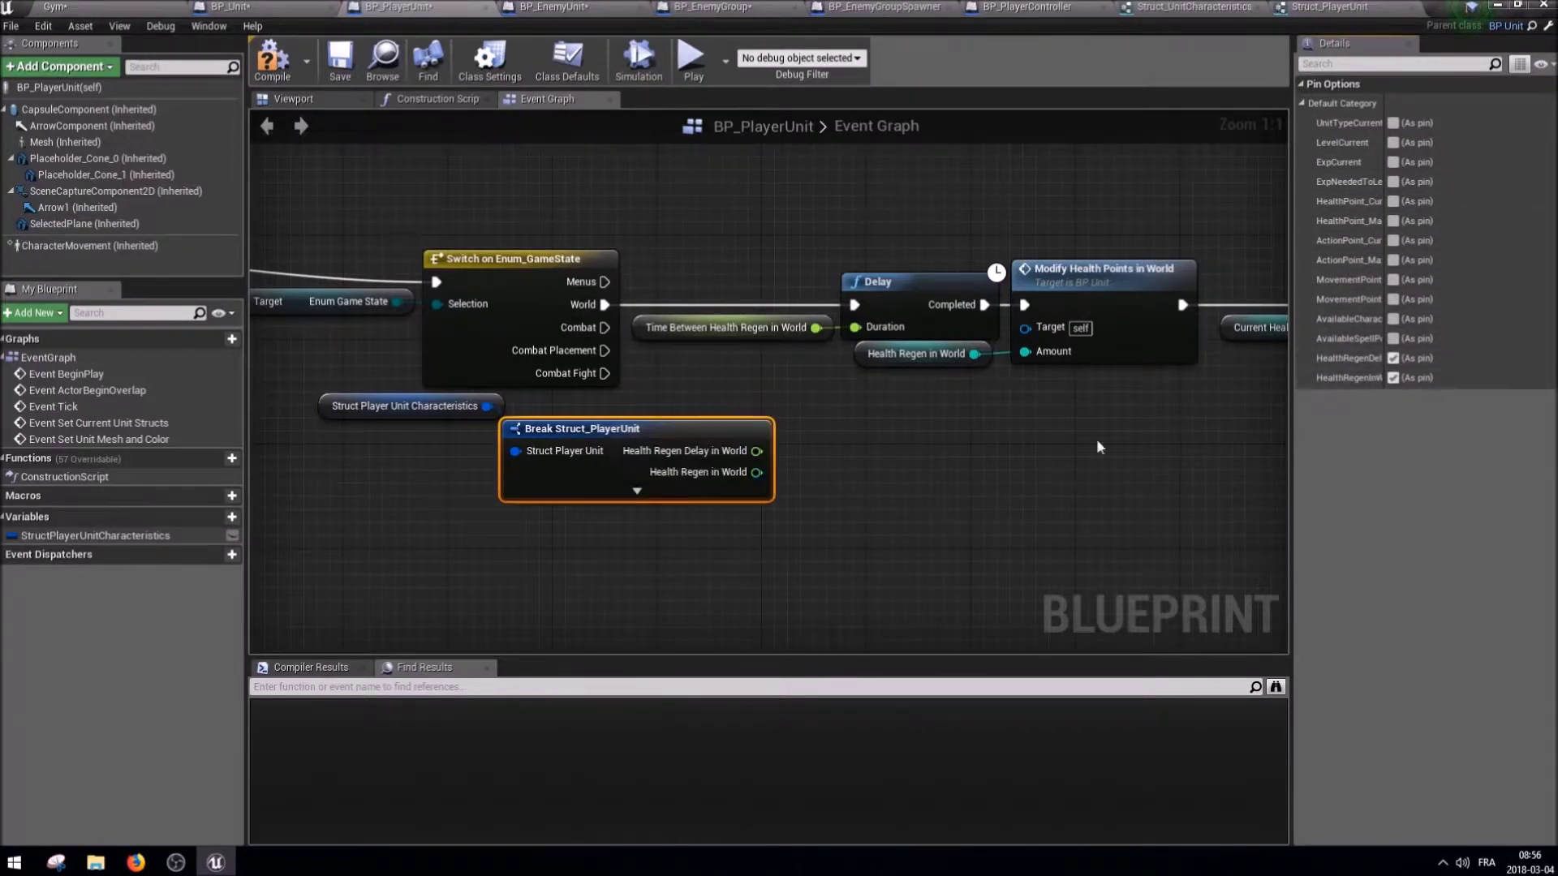
pyautogui.click(786, 446)
# Wire Health Regen Delay into the Delay node's duration.
pyautogui.moveTo(756, 450); pyautogui.dragTo(861, 352)
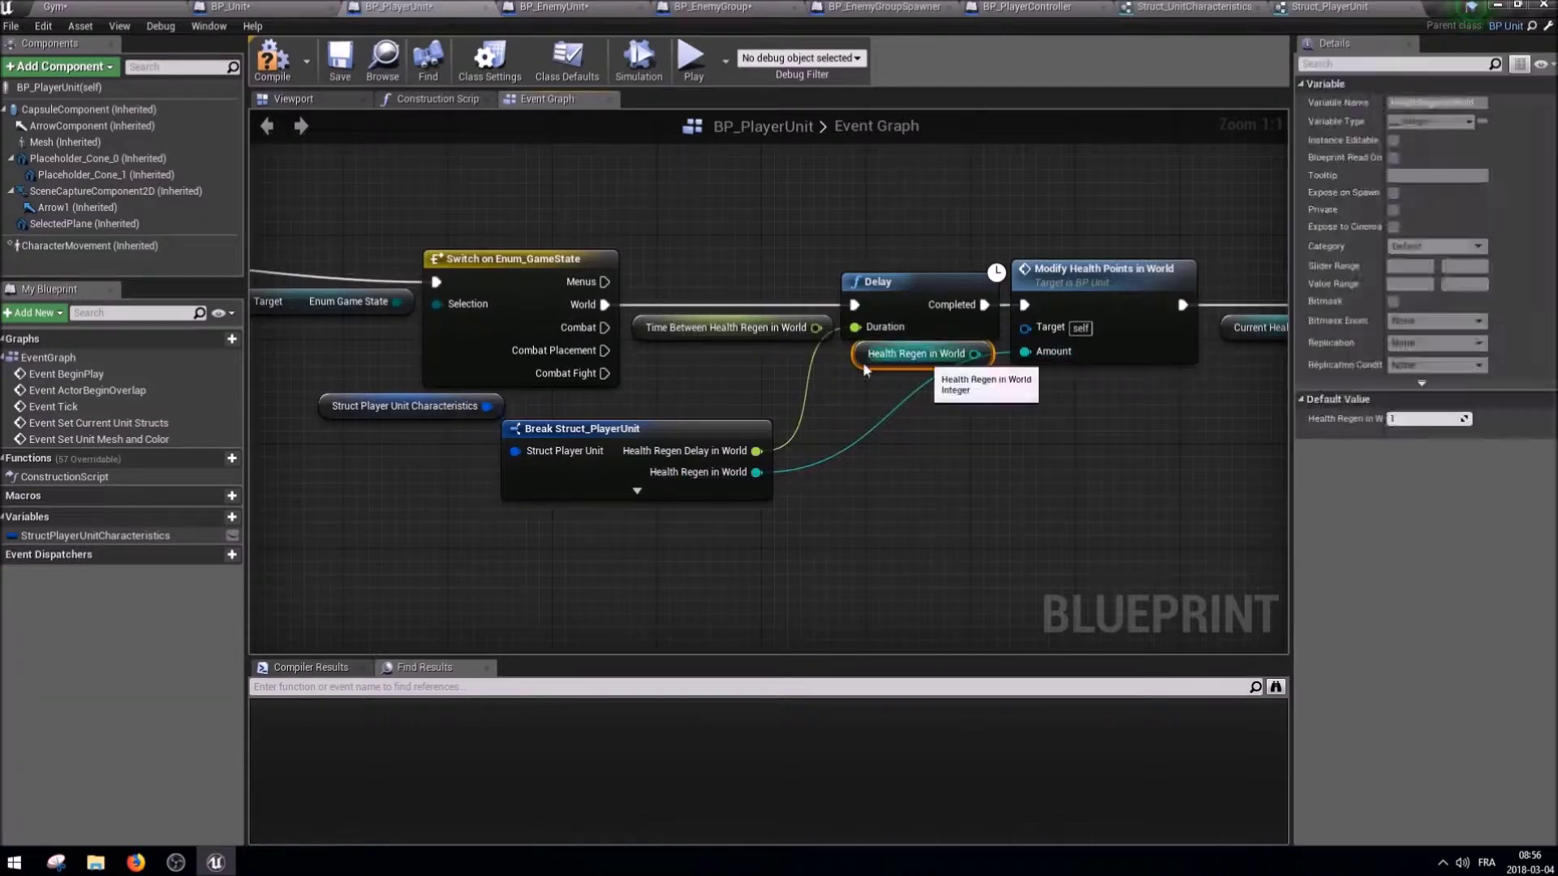
pyautogui.moveTo(637, 452); pyautogui.dragTo(938, 475, button='right')
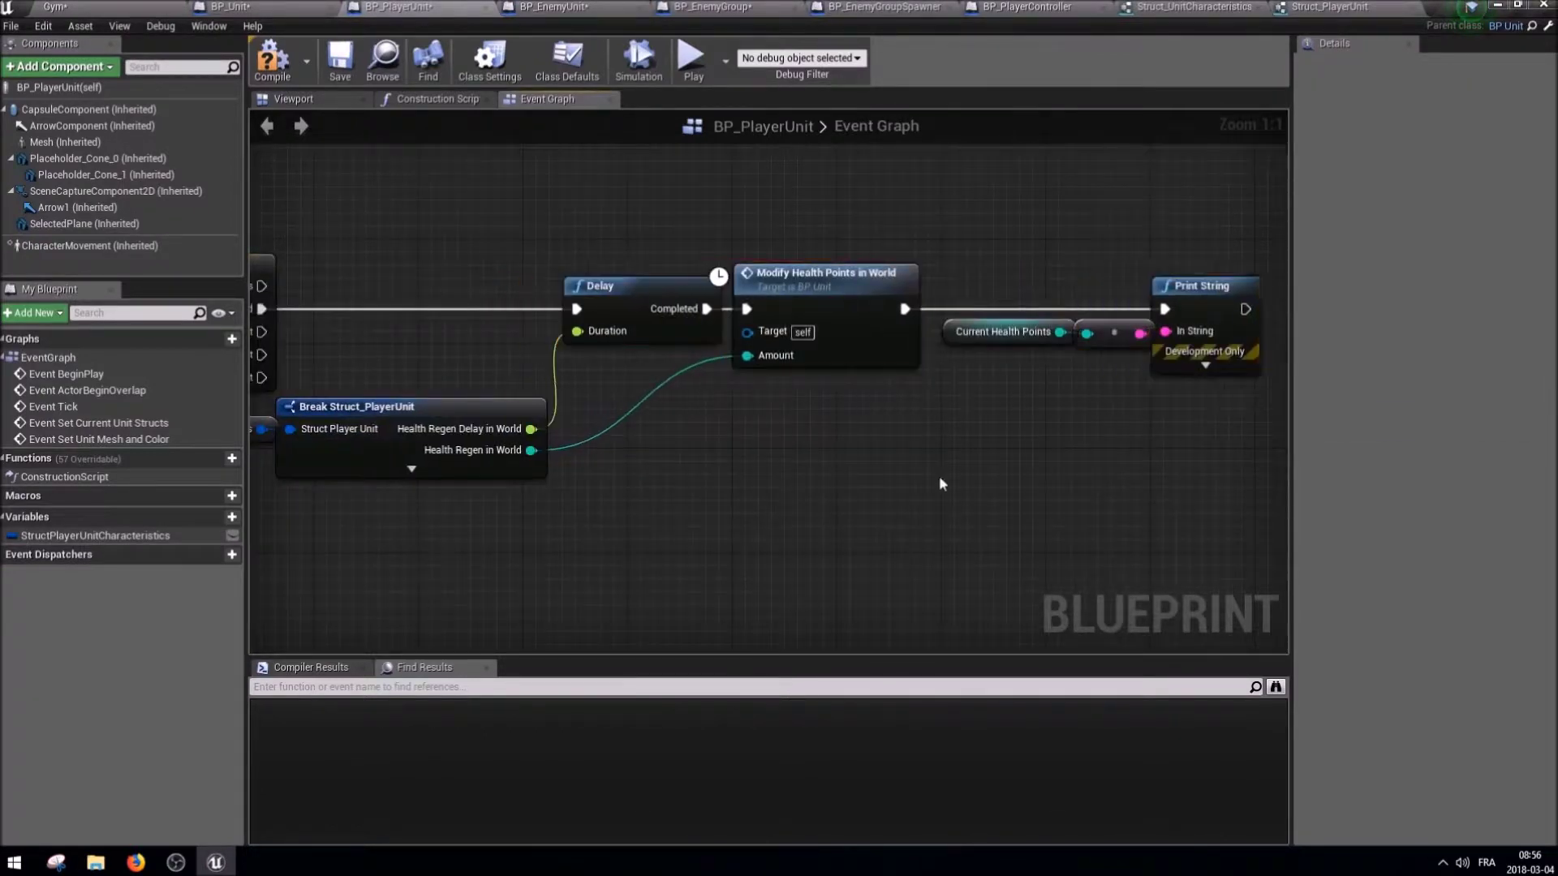
pyautogui.scroll(-6, 850, 290)
pyautogui.scroll(4, 641, 314)
pyautogui.moveTo(441, 399)
pyautogui.mouseDown(button='right')
pyautogui.moveTo(1089, 459)
pyautogui.moveTo(863, 468)
pyautogui.mouseUp(button='right')
pyautogui.rightClick(745, 490)
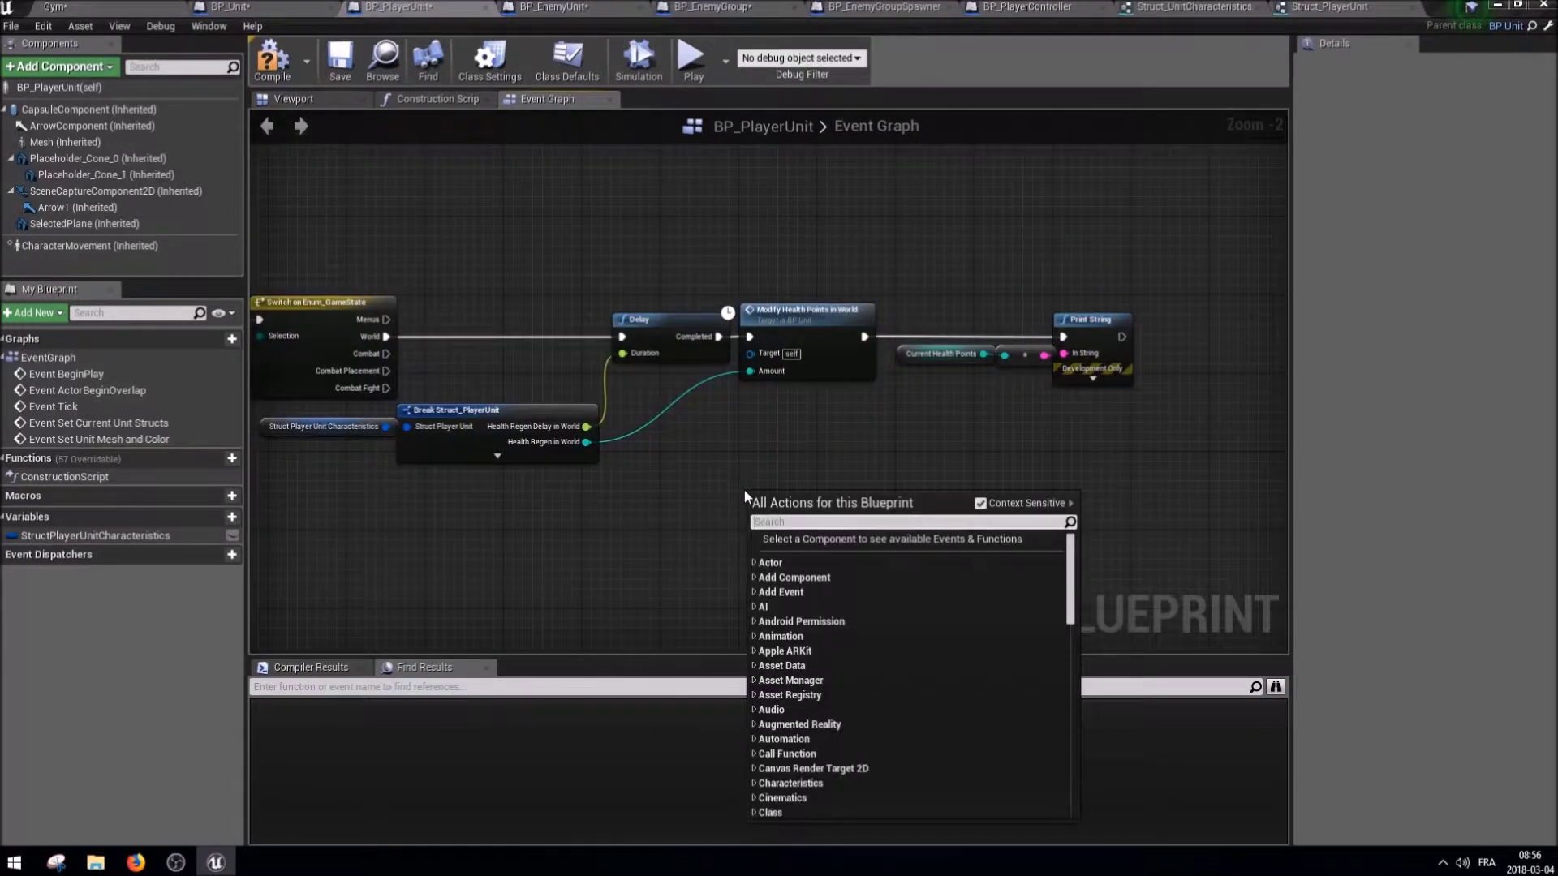
# Add a Struct Unit Characteristics getter with a Break Struct_UnitCharacteristics node.
pyautogui.moveTo(744, 490); pyautogui.dragTo(1021, 227, button='right')
pyautogui.scroll(-1, 1020, 227)
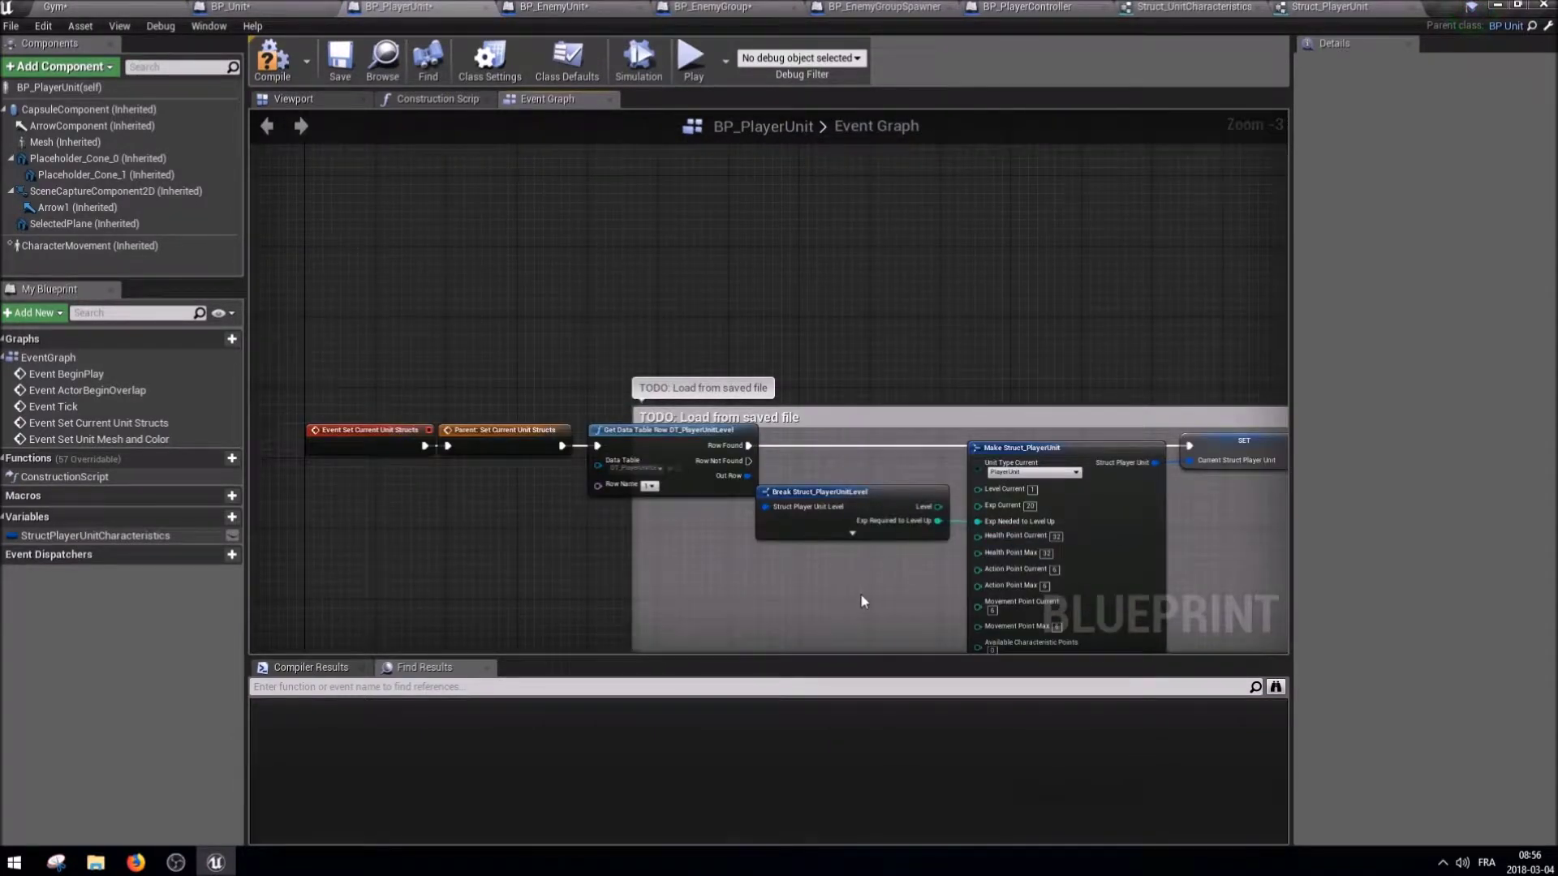
pyautogui.click(851, 523)
pyautogui.moveTo(933, 632)
pyautogui.mouseDown(button='right')
pyautogui.moveTo(922, 370)
pyautogui.moveTo(759, 542)
pyautogui.mouseUp(button='right')
pyautogui.rightClick(718, 459)
pyautogui.write('struct uni')
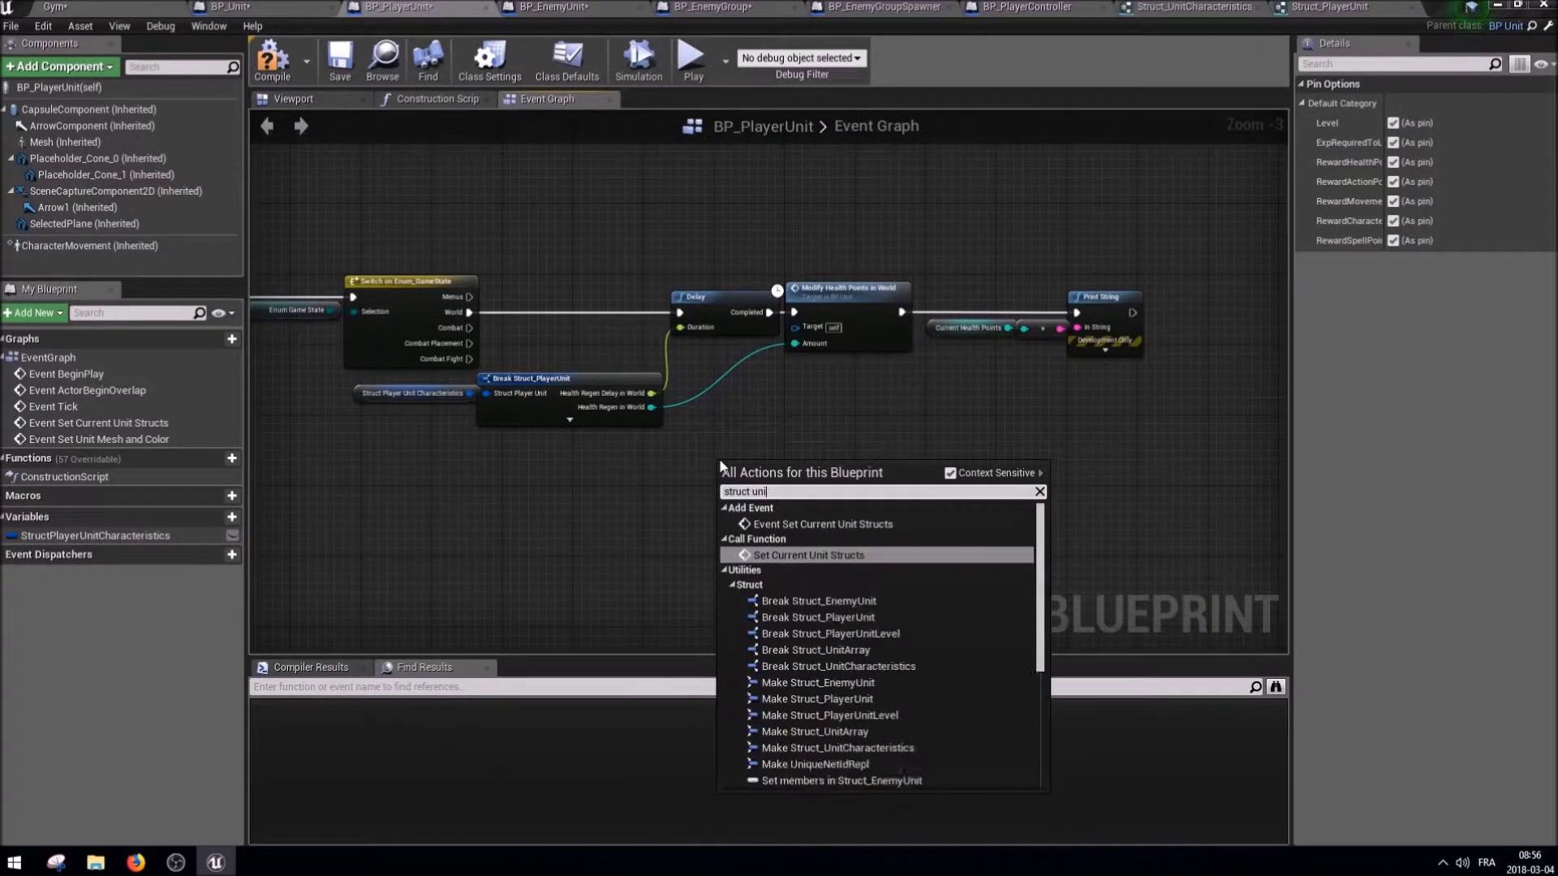
pyautogui.write('t cha')
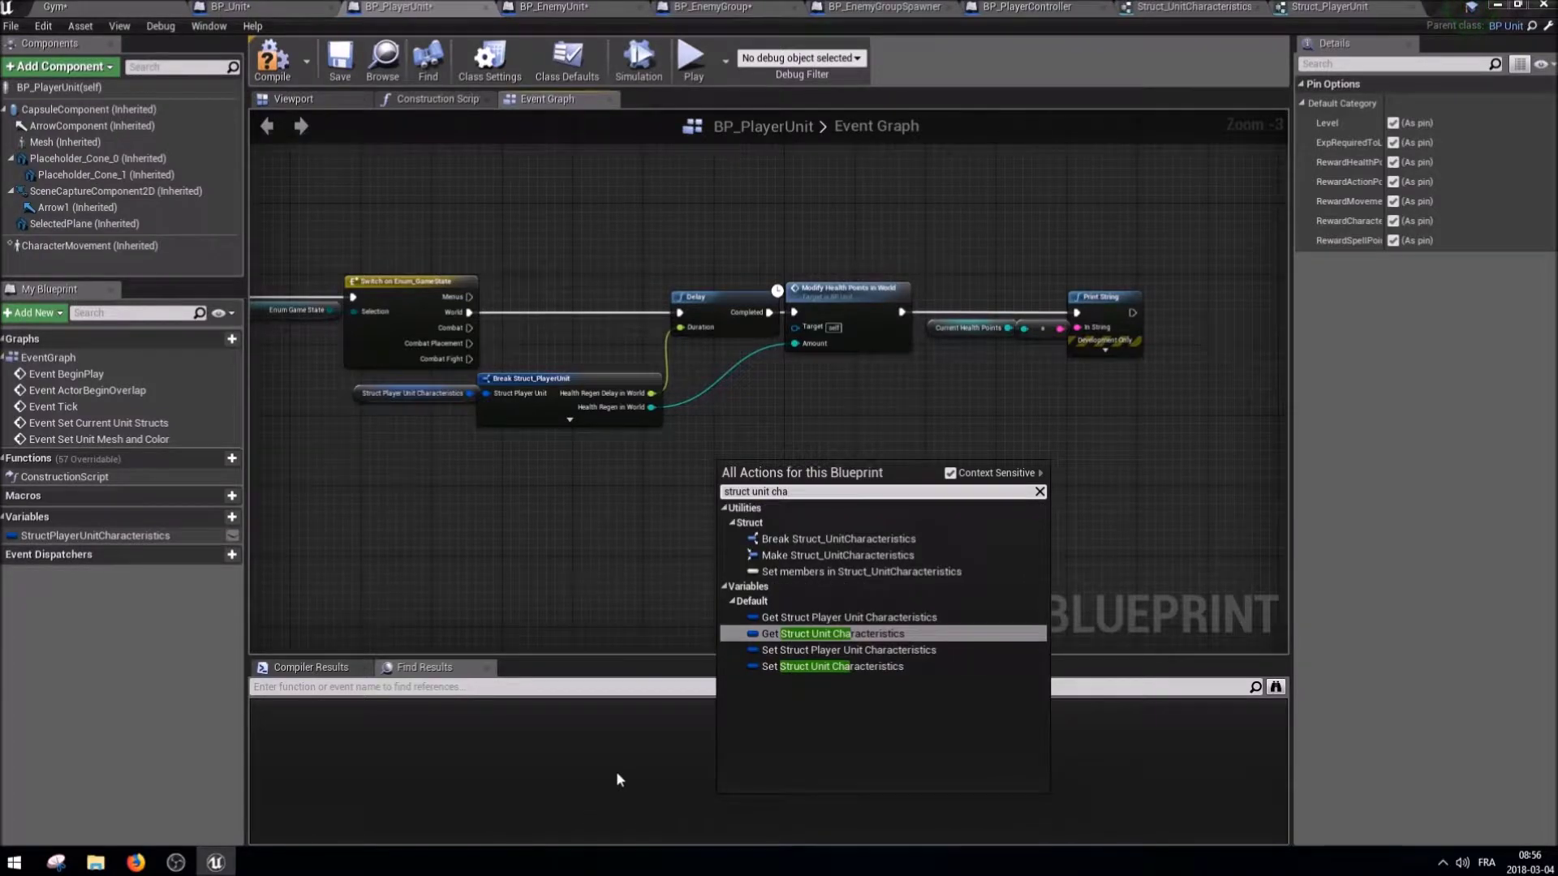
pyautogui.press('Return')
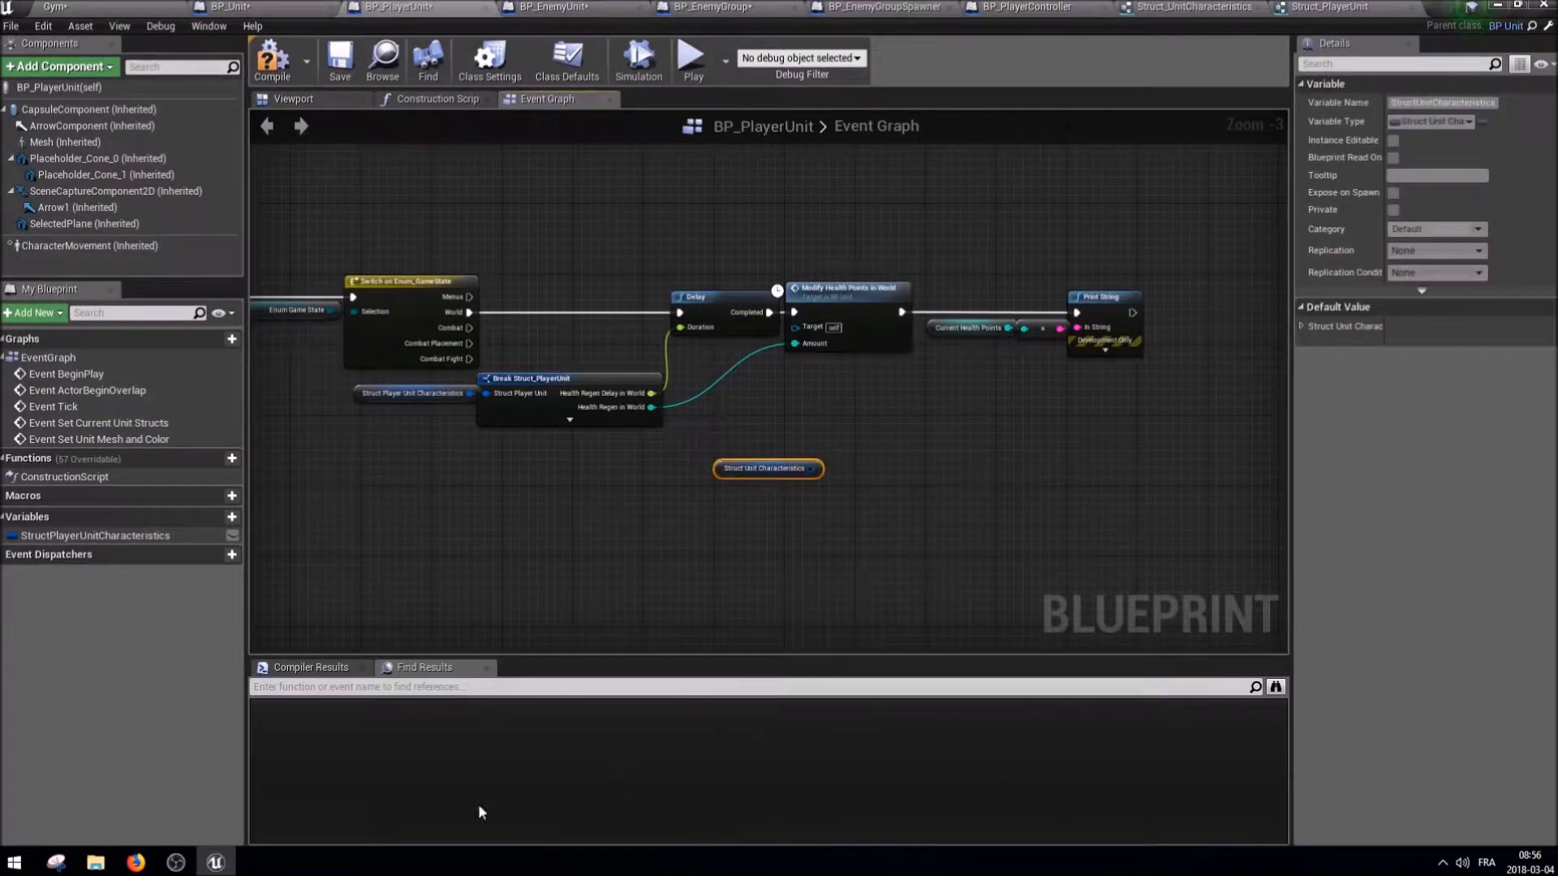
pyautogui.moveTo(810, 468); pyautogui.dragTo(845, 474)
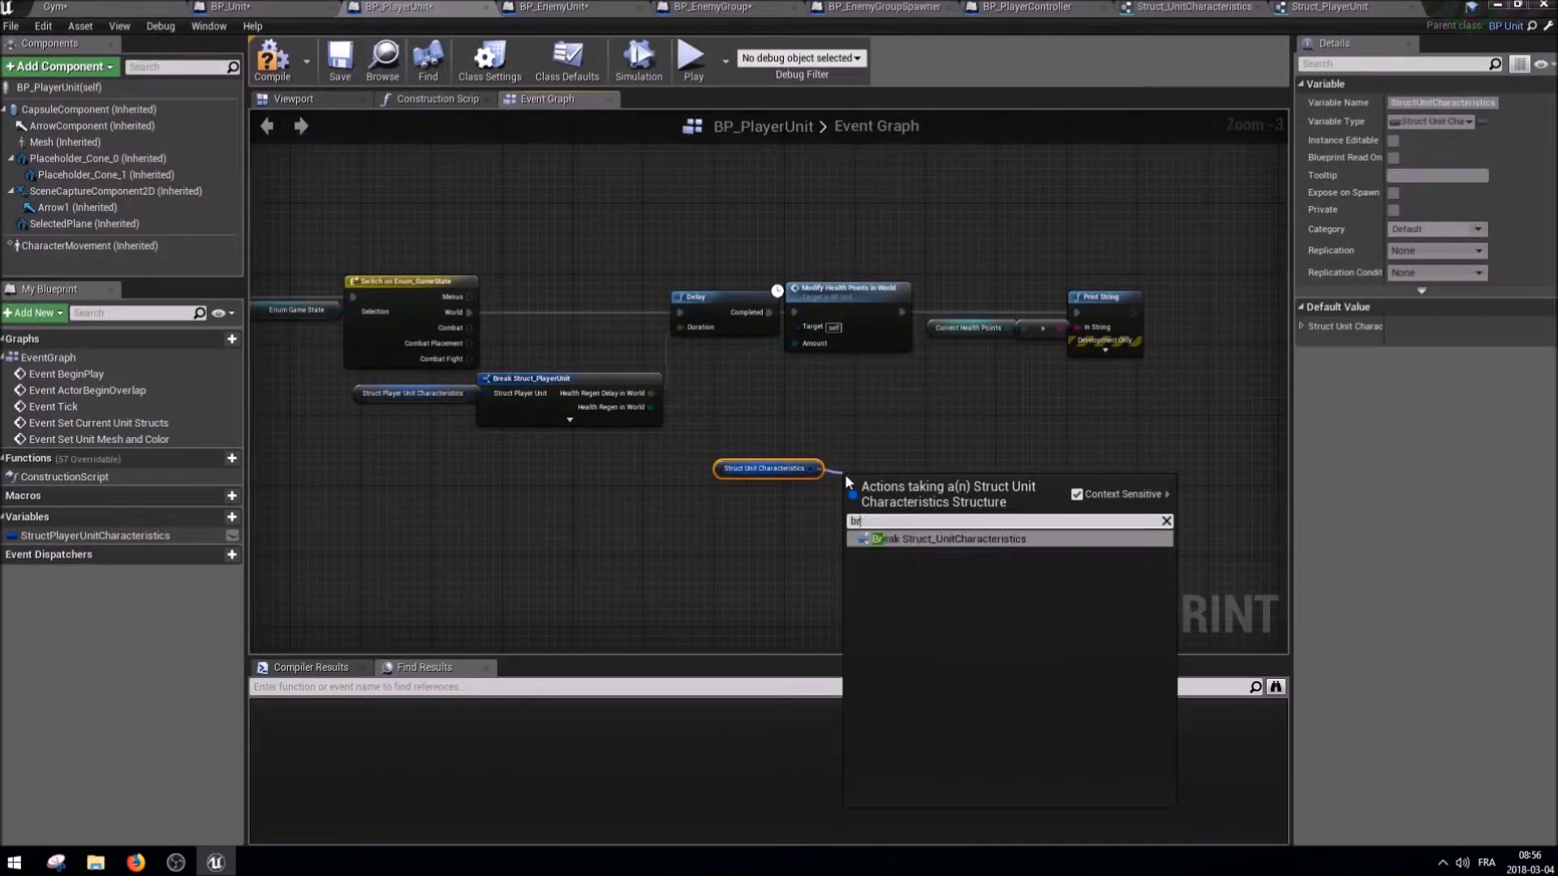
pyautogui.press('Return')
# Wire Health Points Current toward Print String and hide the Break node's other outputs.
pyautogui.scroll(3, 1029, 509)
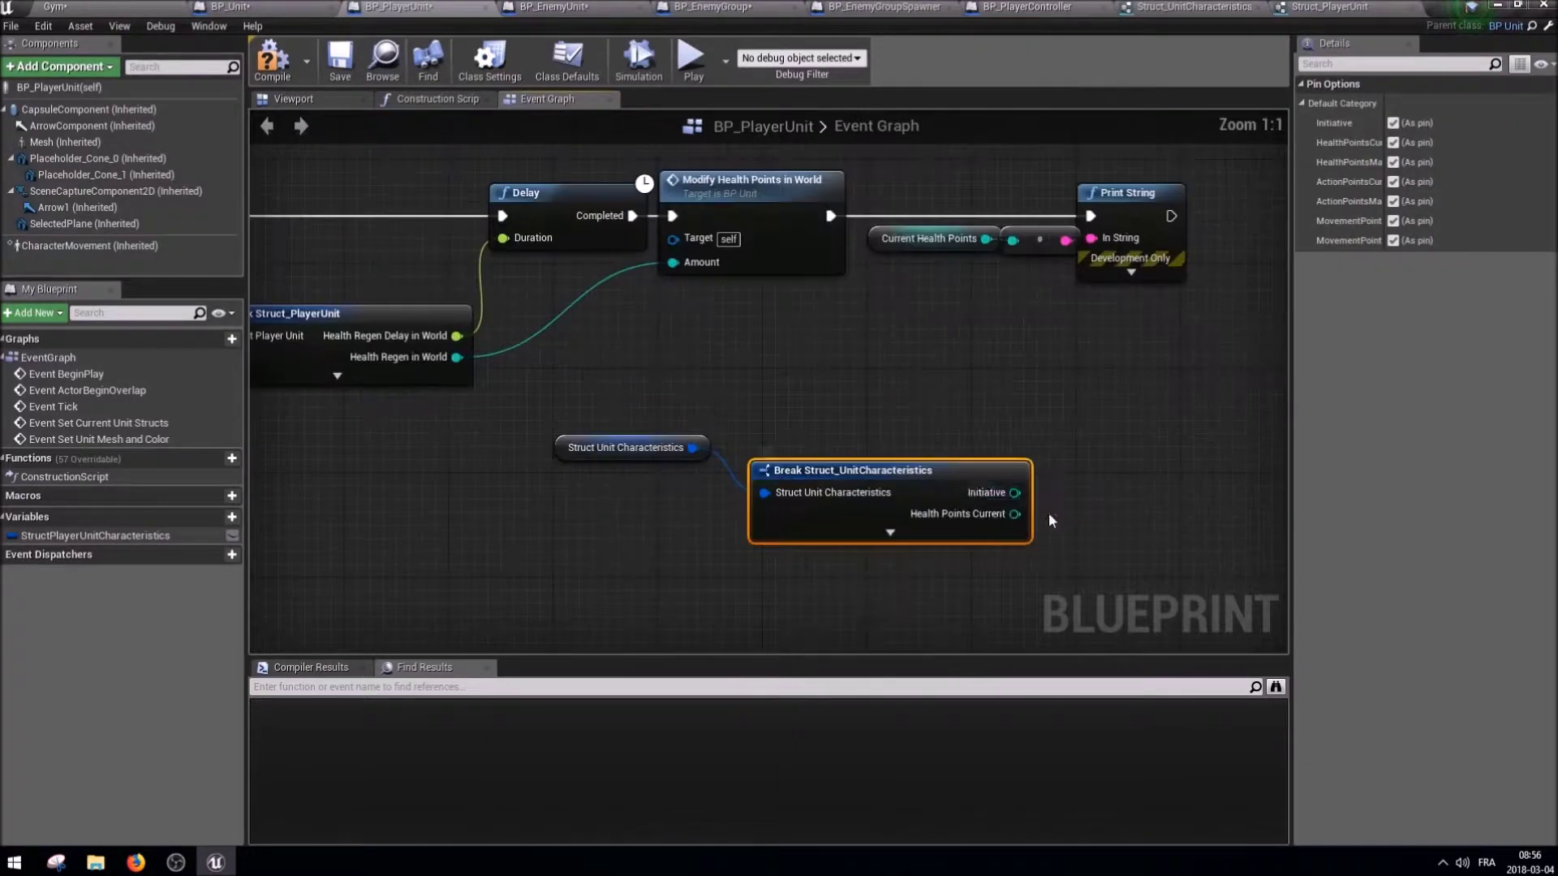
pyautogui.moveTo(1014, 514)
pyautogui.mouseDown()
pyautogui.moveTo(1004, 229)
pyautogui.moveTo(1012, 241)
pyautogui.mouseUp()
pyautogui.click(1393, 123)
pyautogui.click(1393, 162)
pyautogui.click(1393, 181)
pyautogui.click(1393, 200)
pyautogui.click(1392, 220)
pyautogui.click(1393, 240)
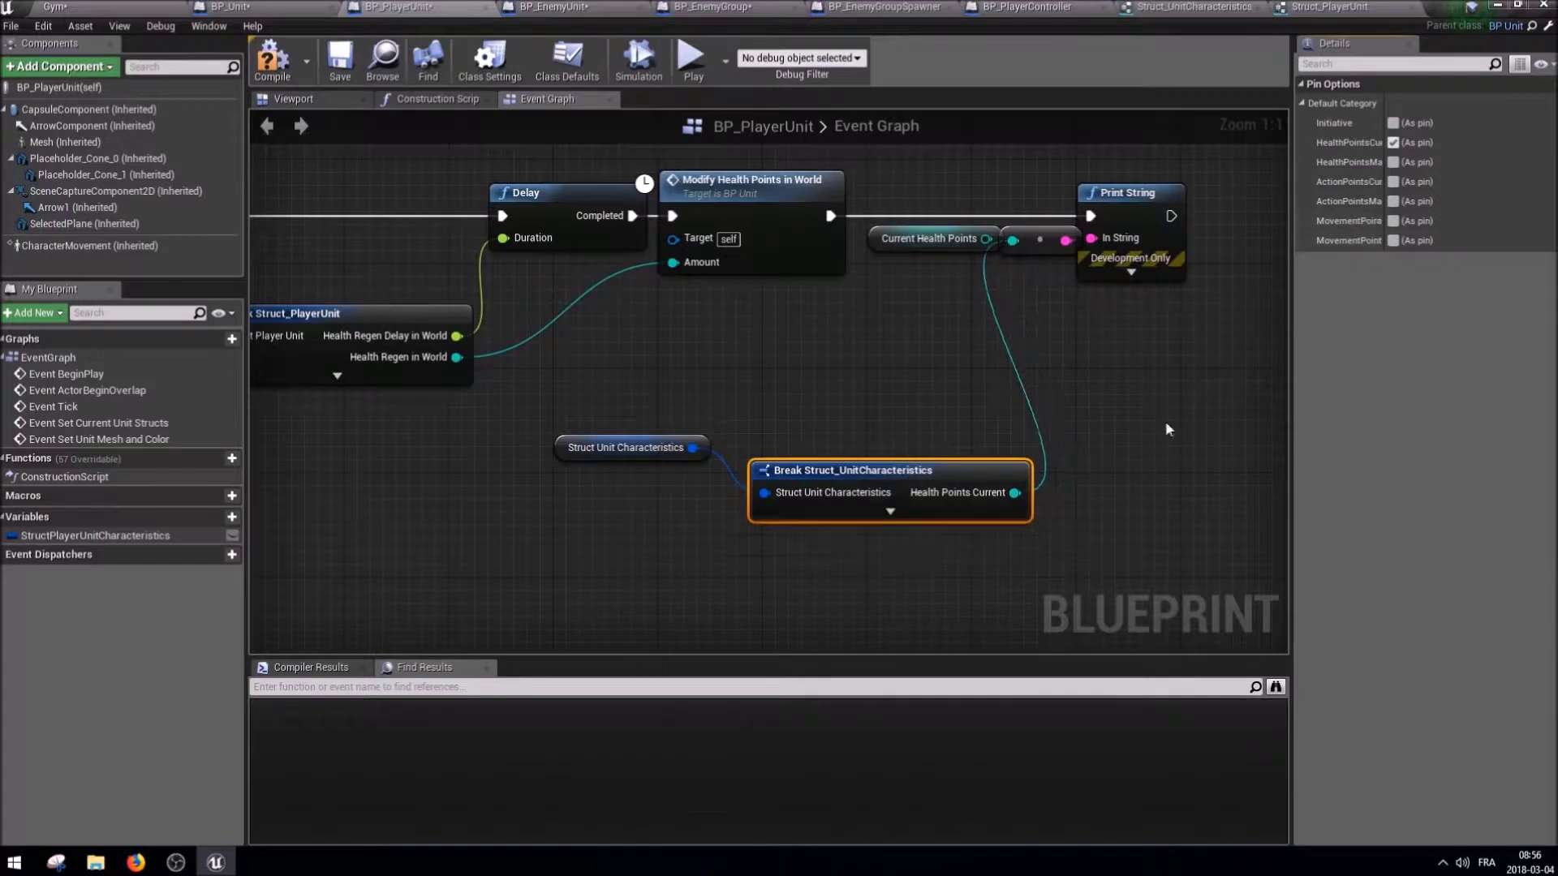
pyautogui.moveTo(884, 499); pyautogui.dragTo(848, 459)
pyautogui.moveTo(880, 557); pyautogui.dragTo(543, 430)
pyautogui.moveTo(853, 426); pyautogui.dragTo(851, 321)
# Delete the old Current Health Points node and straighten the ToString connection.
pyautogui.click(925, 238)
pyautogui.press('Delete')
pyautogui.moveTo(1179, 352); pyautogui.dragTo(1213, 425, button='right')
pyautogui.moveTo(1077, 340); pyautogui.dragTo(1077, 444)
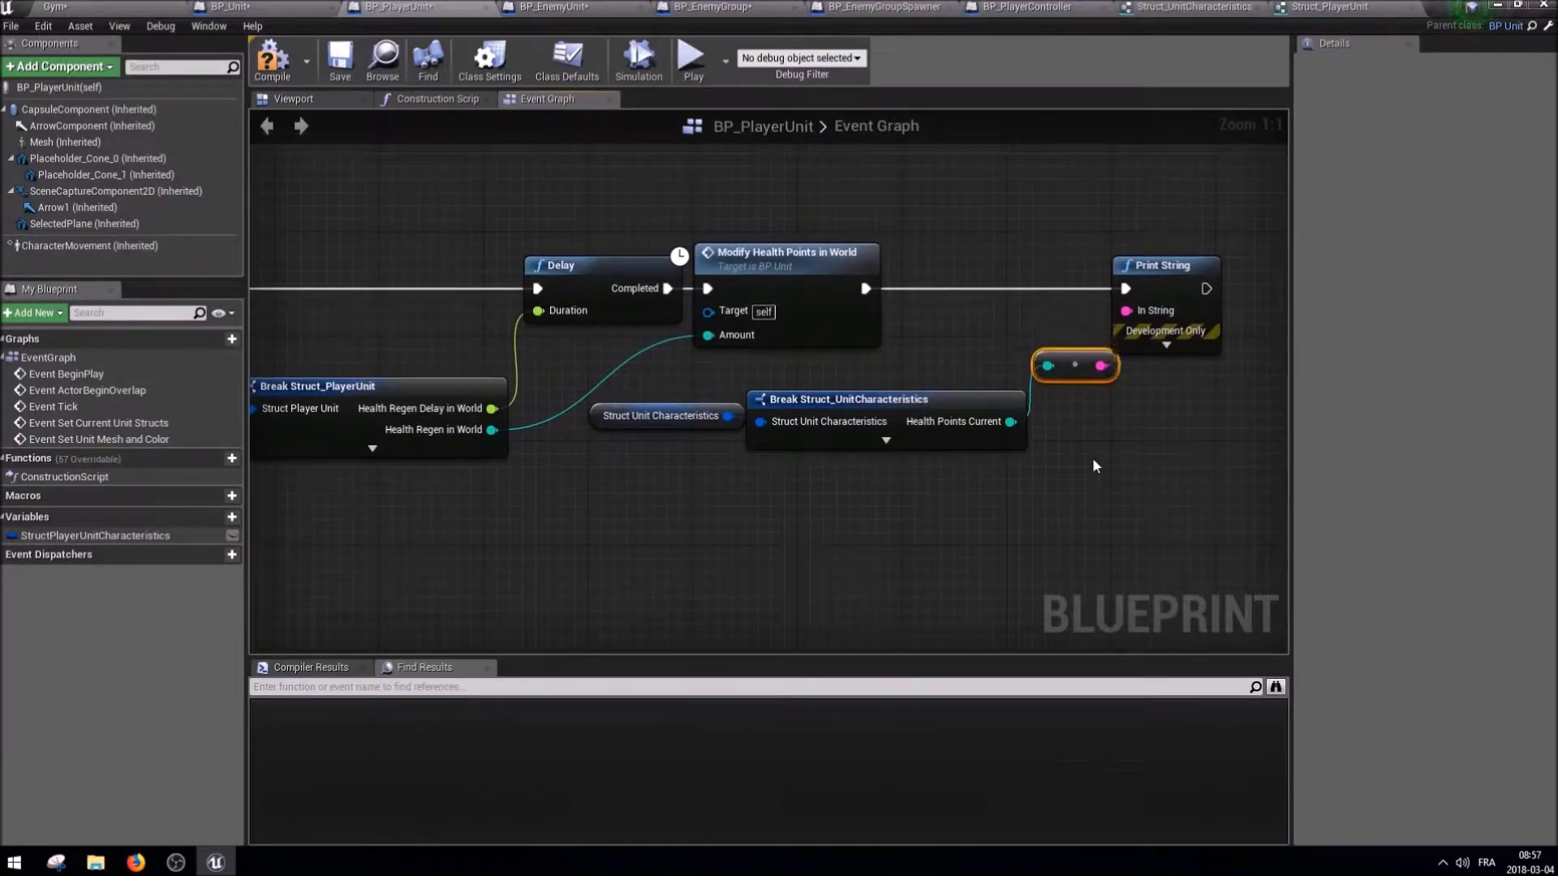
pyautogui.rightClick(1011, 422)
pyautogui.click(1103, 501)
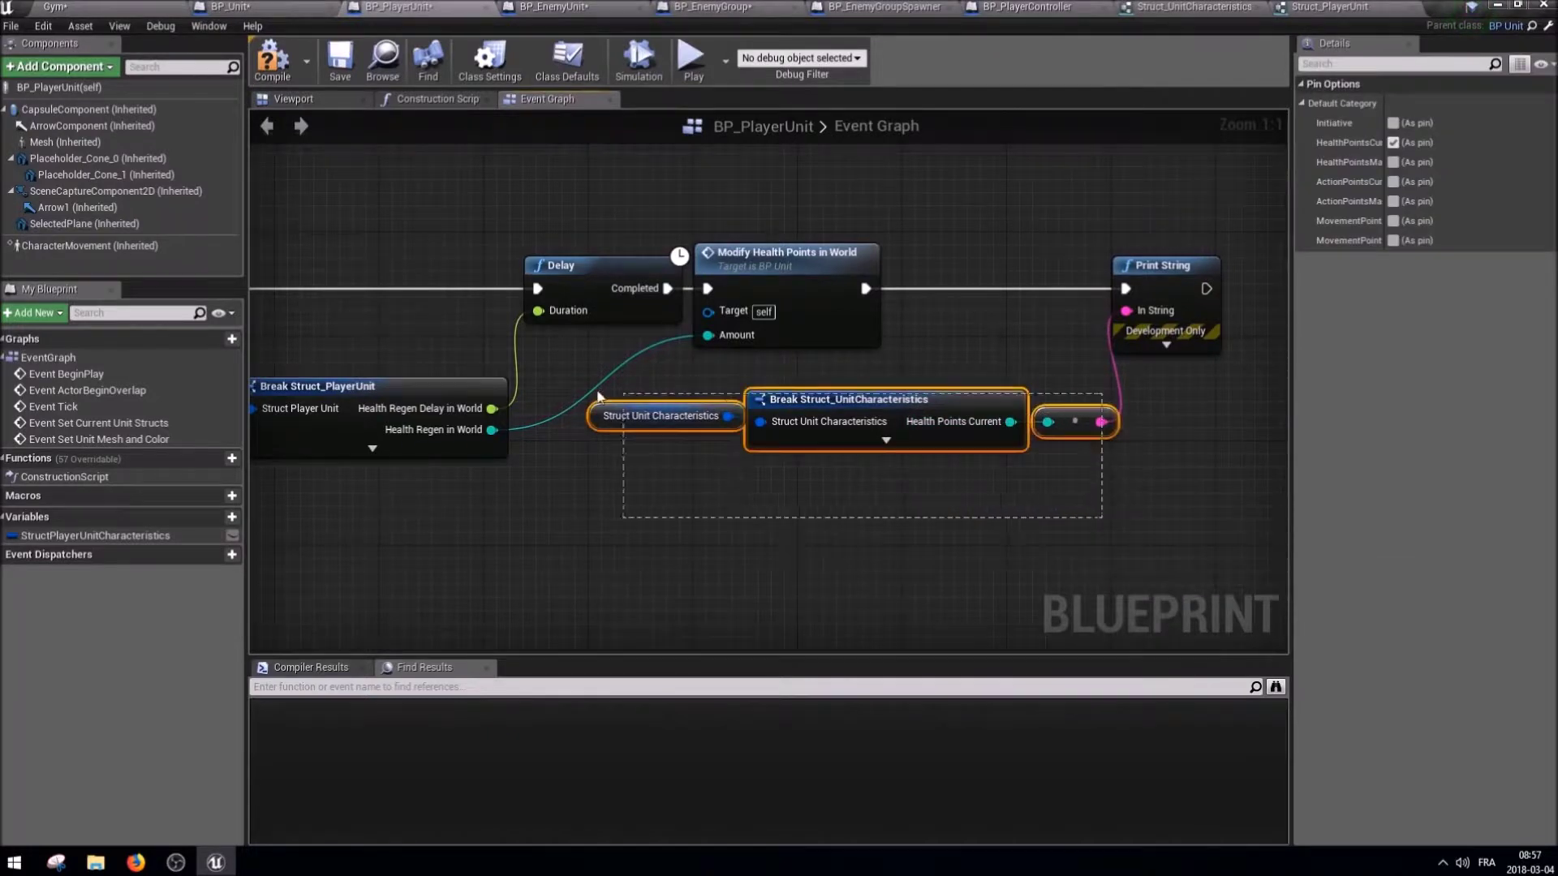
pyautogui.doubleClick(758, 284)
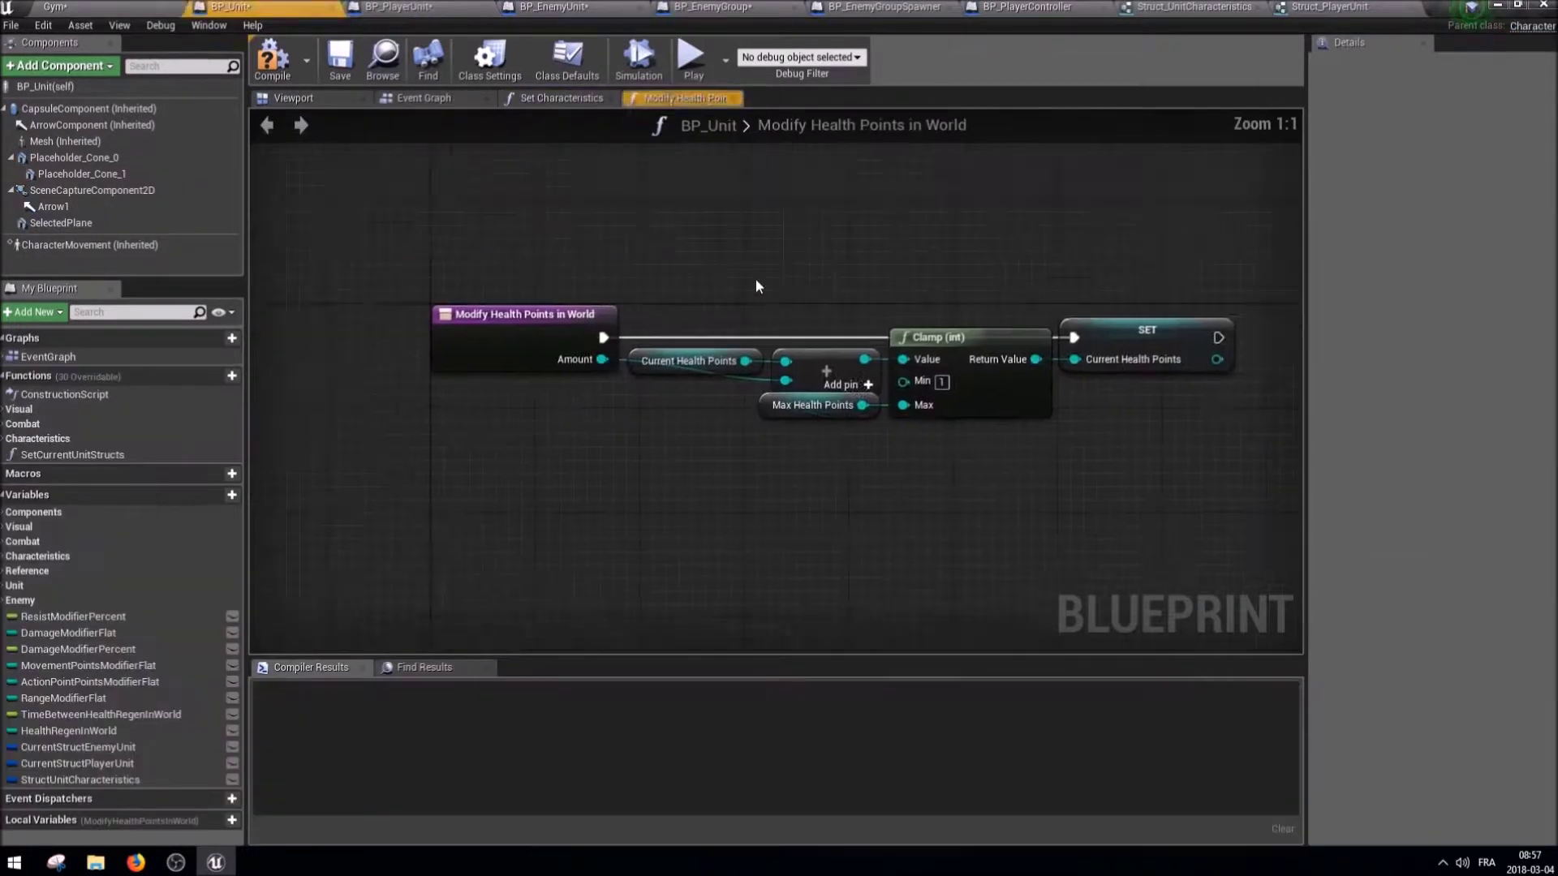
# Add a Struct Unit Characteristics getter to Modify Health Points in World.
pyautogui.moveTo(1217, 548); pyautogui.dragTo(736, 329)
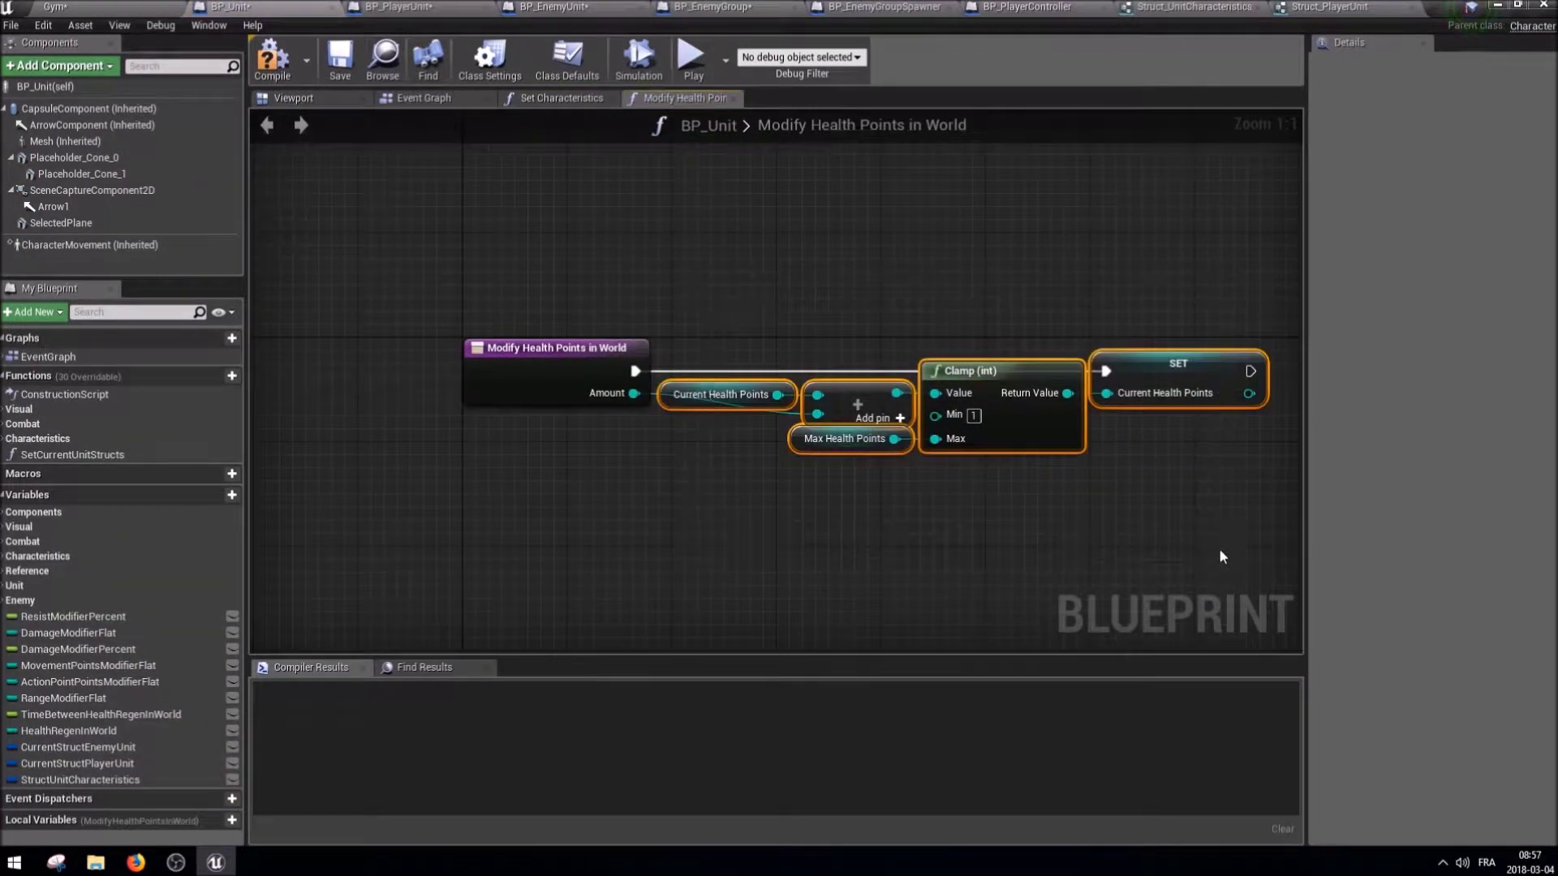
pyautogui.click(767, 216)
pyautogui.moveTo(973, 499); pyautogui.dragTo(795, 465, button='right')
pyautogui.moveTo(545, 478); pyautogui.dragTo(100, 761)
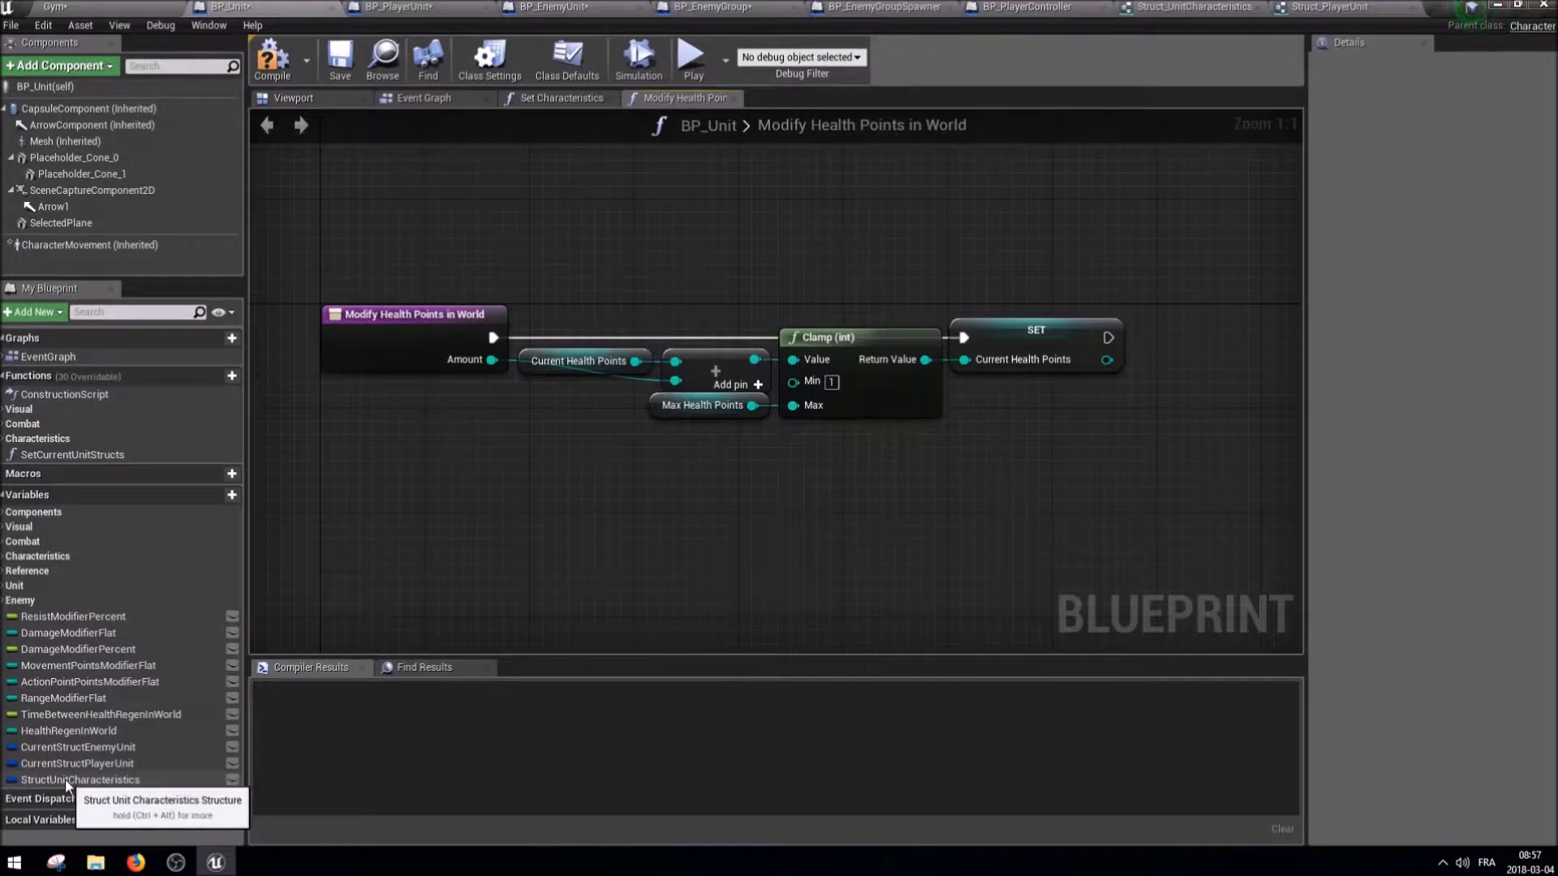
pyautogui.keyDown('ctrl'); pyautogui.moveTo(65, 778); pyautogui.dragTo(401, 488); pyautogui.keyUp('ctrl')
pyautogui.moveTo(538, 501); pyautogui.dragTo(586, 511)
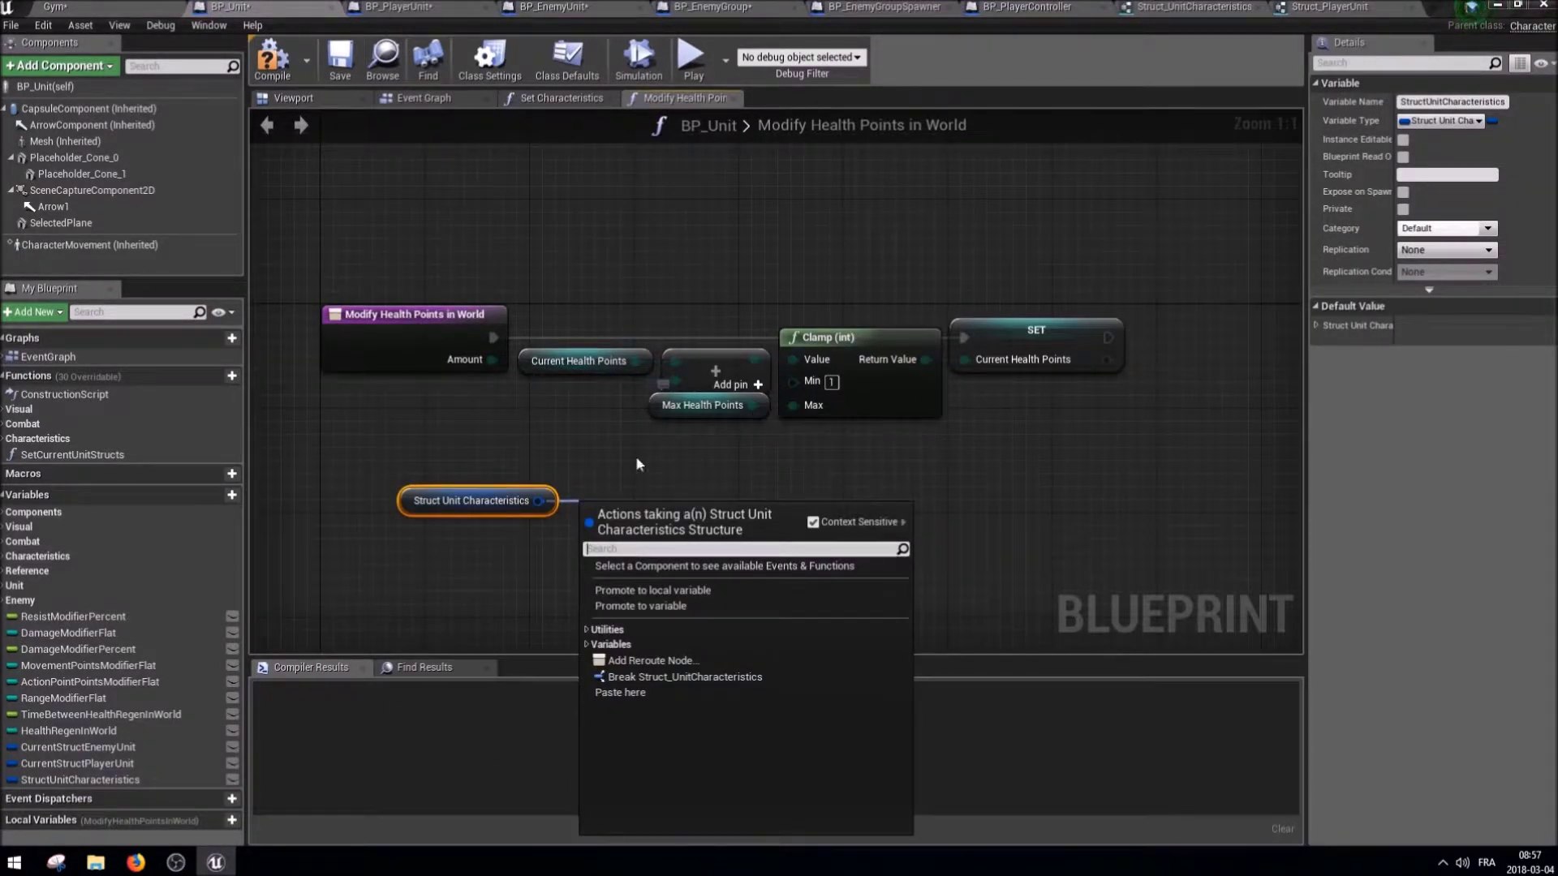
# Copy the Break Struct node from BP_PlayerUnit and connect the getter to it.
pyautogui.click(635, 456)
pyautogui.click(437, 7)
pyautogui.click(834, 479)
pyautogui.hotkey('ctrl', 'c')
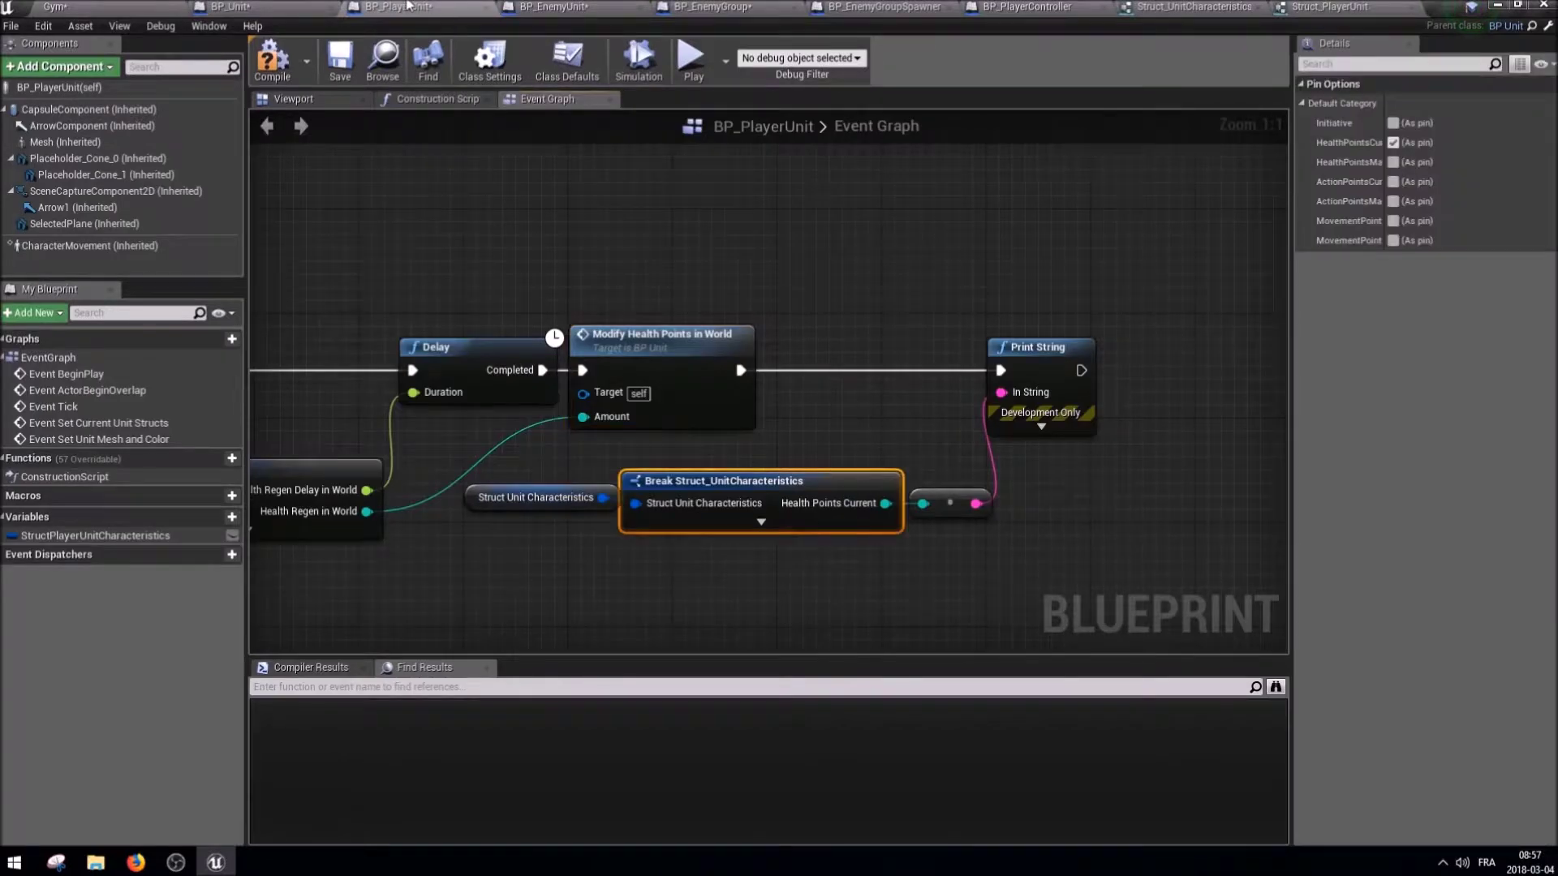
pyautogui.click(299, 7)
pyautogui.hotkey('ctrl', 'v')
pyautogui.moveTo(566, 474)
pyautogui.mouseDown()
pyautogui.moveTo(619, 521)
pyautogui.moveTo(559, 484)
pyautogui.mouseUp()
pyautogui.press('Escape')
pyautogui.moveTo(658, 489); pyautogui.dragTo(645, 462)
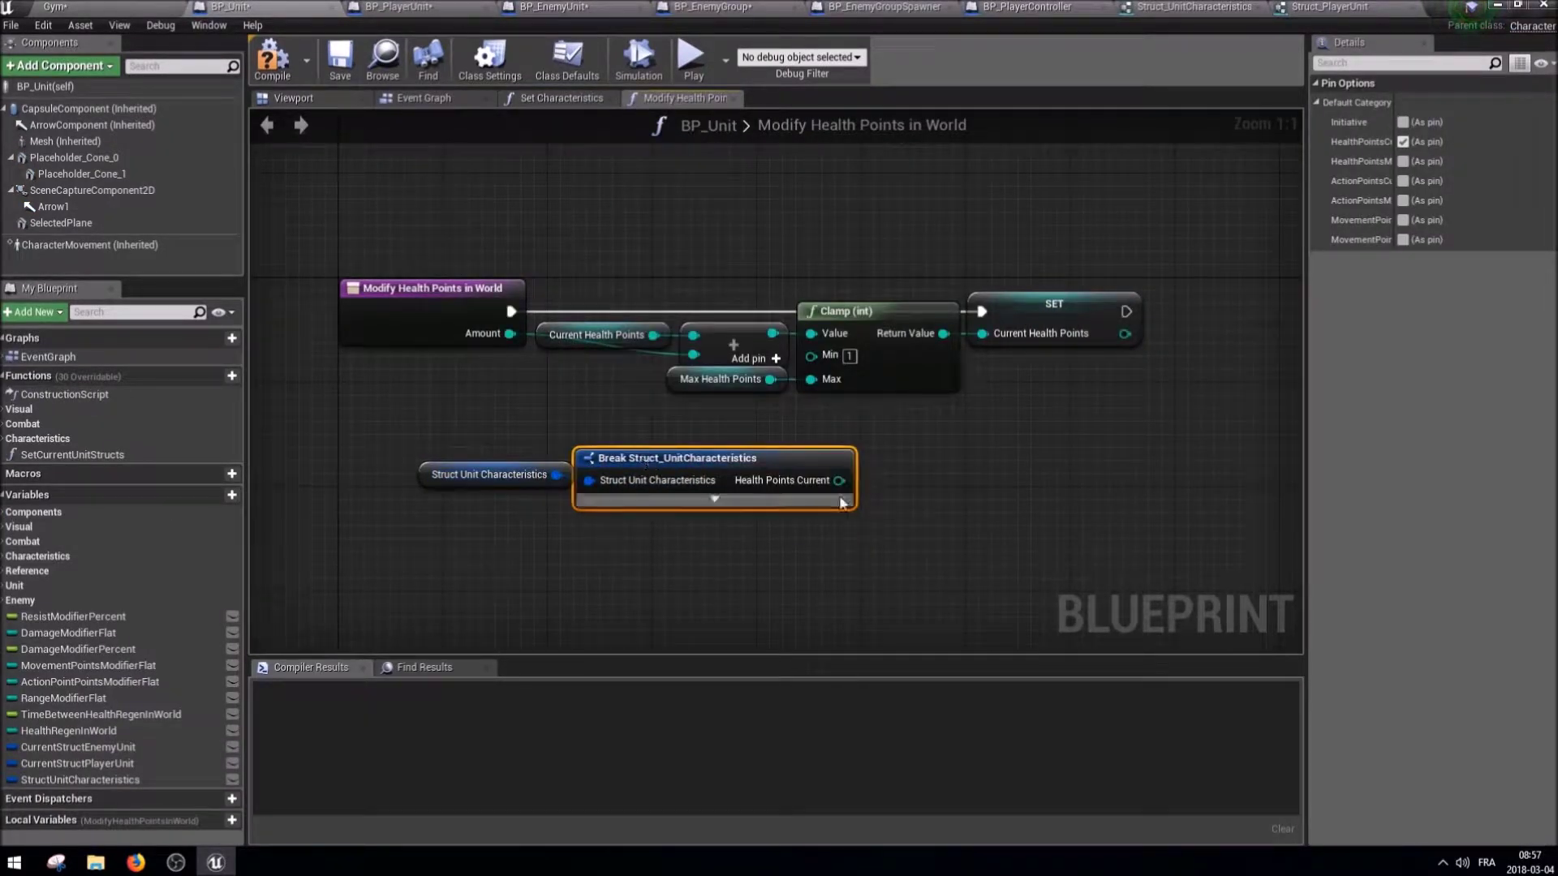
# Feed Health Points Current into Add and Health Points Max into Clamp, deleting the old getters.
pyautogui.moveTo(839, 481)
pyautogui.mouseDown()
pyautogui.moveTo(709, 345)
pyautogui.moveTo(694, 355)
pyautogui.mouseUp()
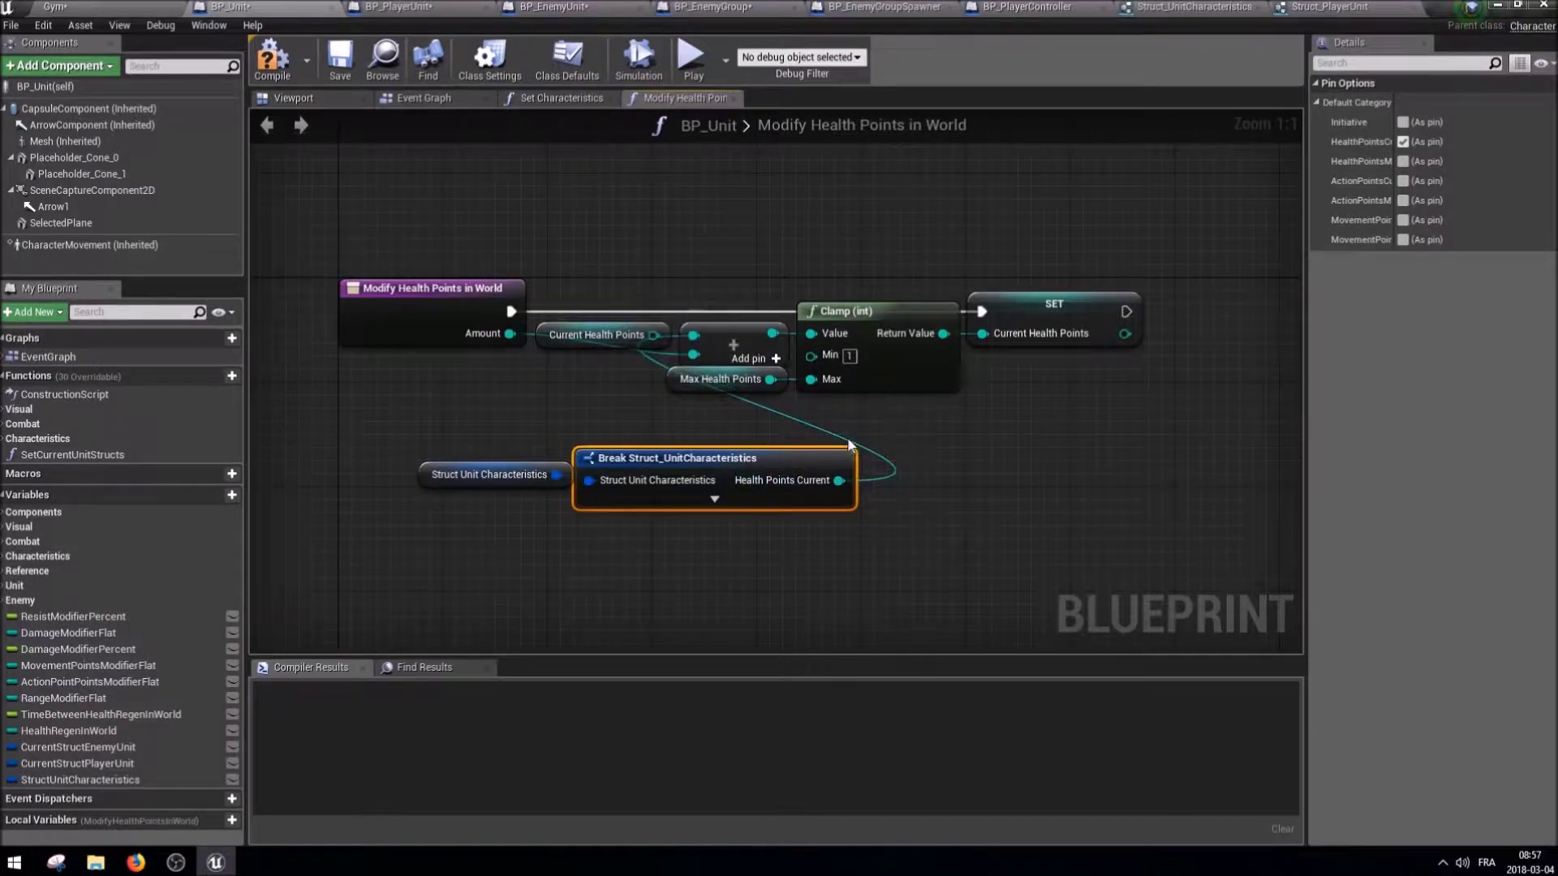
pyautogui.keyDown('ctrl'); pyautogui.click(495, 474); pyautogui.keyUp('ctrl')
pyautogui.moveTo(693, 460); pyautogui.dragTo(628, 460)
pyautogui.click(695, 511)
pyautogui.click(690, 460)
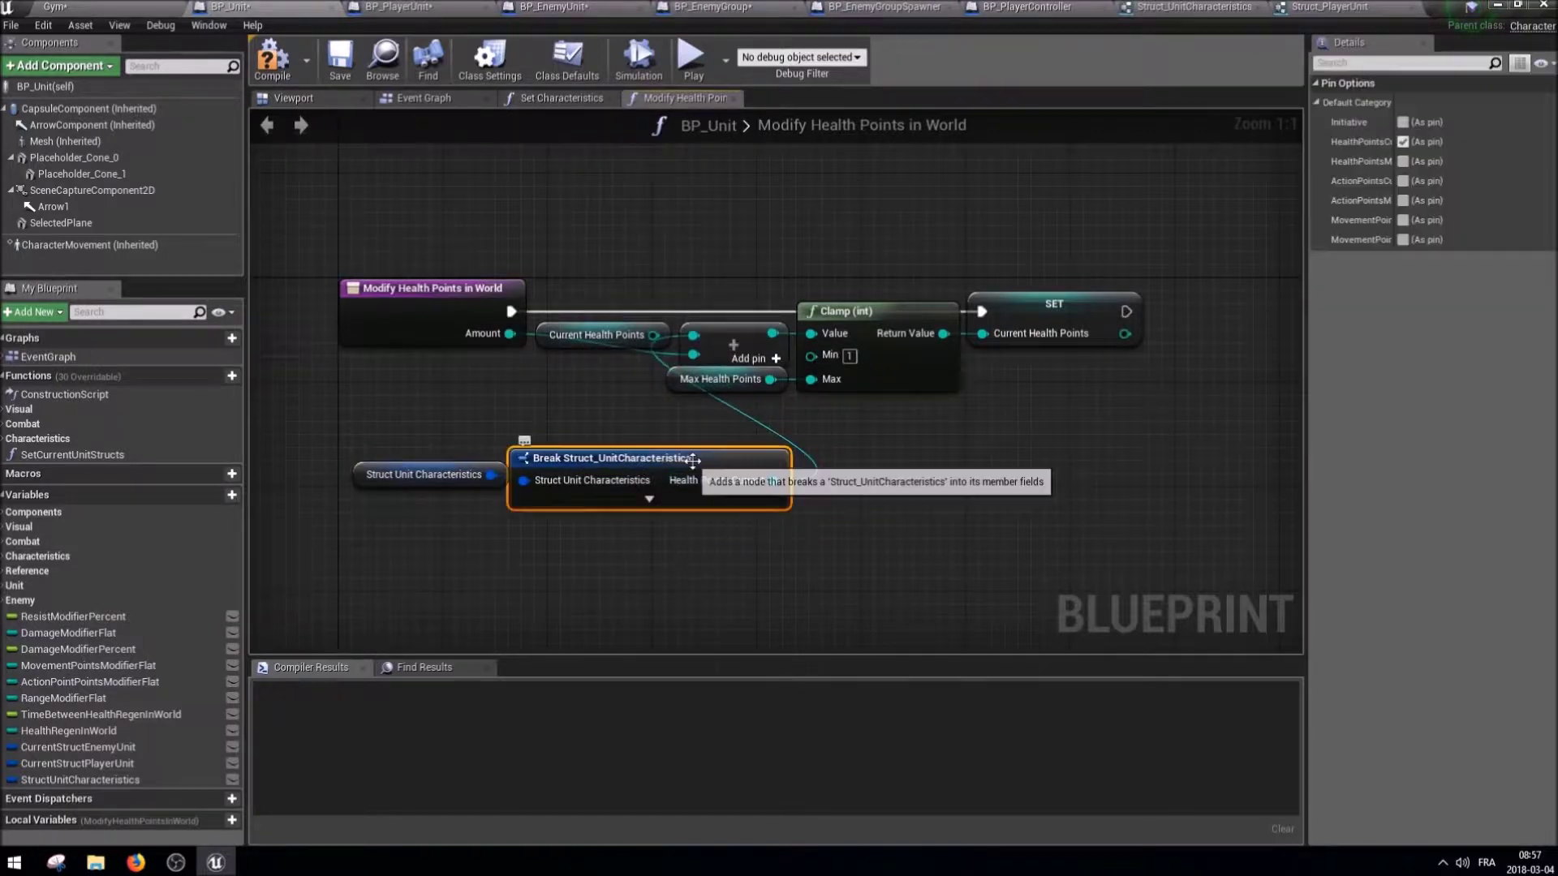
pyautogui.click(1403, 161)
pyautogui.moveTo(773, 502); pyautogui.dragTo(811, 379)
pyautogui.click(720, 379)
pyautogui.keyDown('ctrl'); pyautogui.click(596, 335); pyautogui.keyUp('ctrl')
pyautogui.press('Delete')
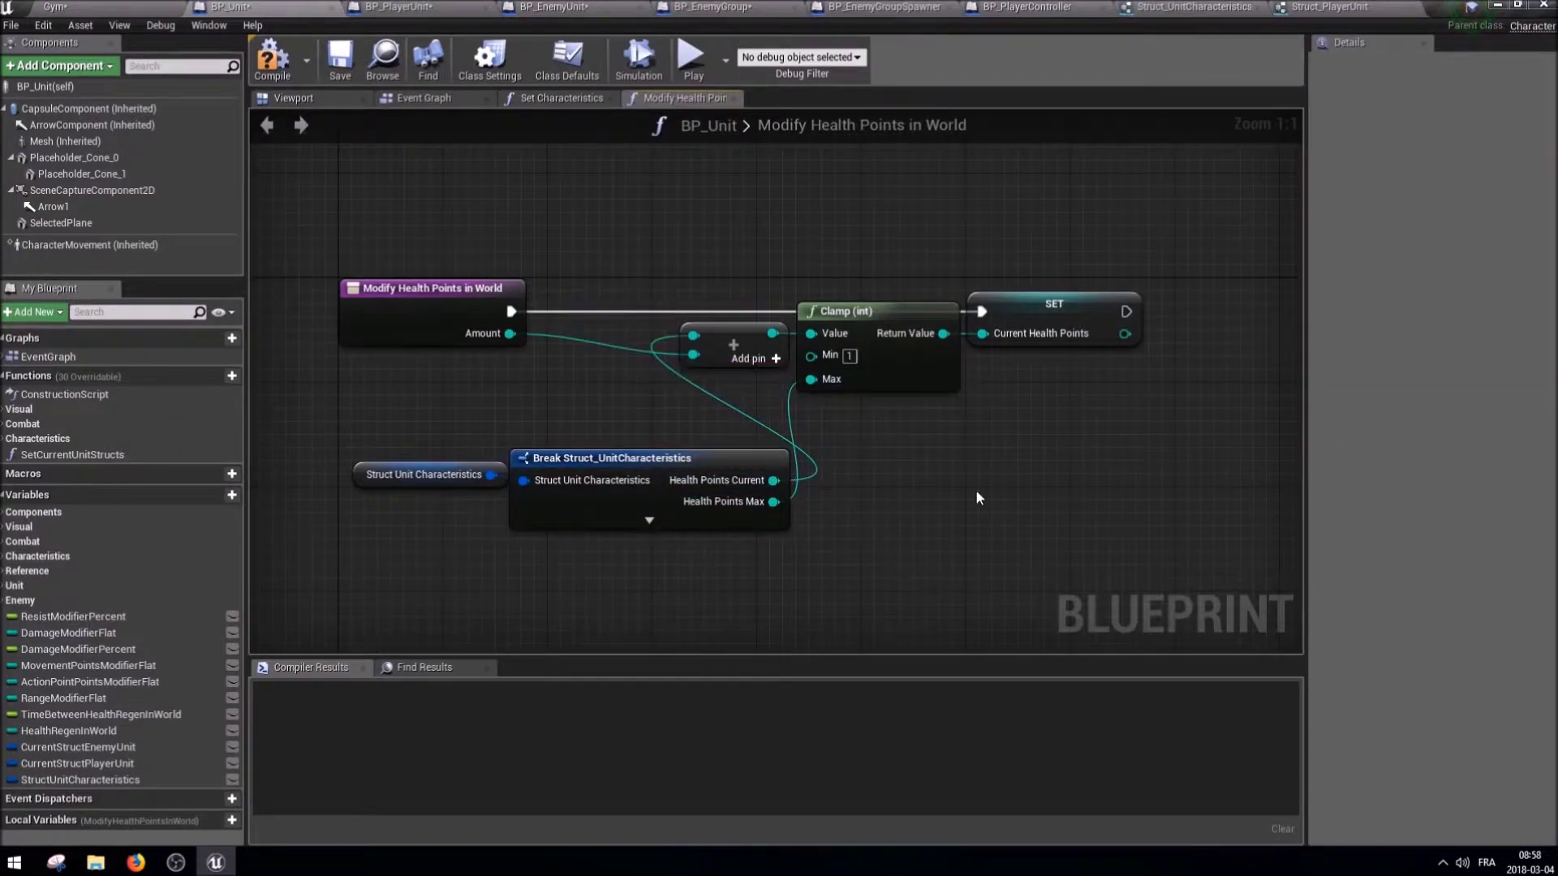
pyautogui.moveTo(1160, 394); pyautogui.dragTo(673, 320)
pyautogui.moveTo(803, 528)
pyautogui.mouseDown(button='right')
pyautogui.moveTo(556, 528)
pyautogui.moveTo(713, 527)
pyautogui.mouseUp(button='right')
# Write the clamped result to Health Points Current through a Set members in Struct_UnitCharacteristics node.
pyautogui.click(332, 472)
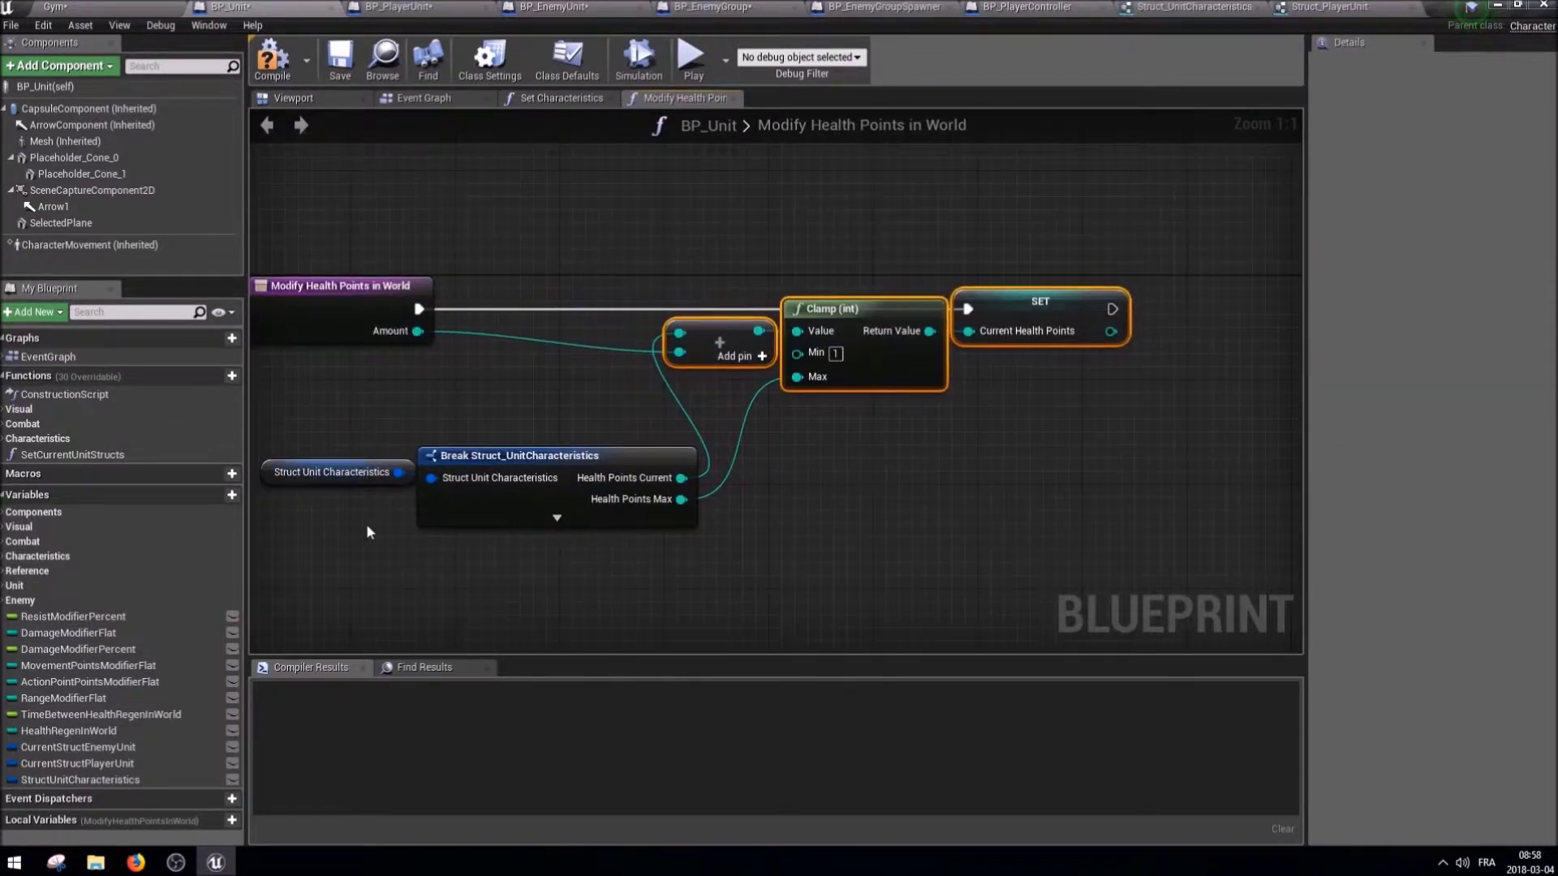
pyautogui.hotkey('ctrl', 'c')
pyautogui.hotkey('ctrl', 'v')
pyautogui.moveTo(974, 472); pyautogui.dragTo(1029, 448)
pyautogui.write('set ele')
pyautogui.press('BackSpace')
pyautogui.press('BackSpace')
pyautogui.press('BackSpace')
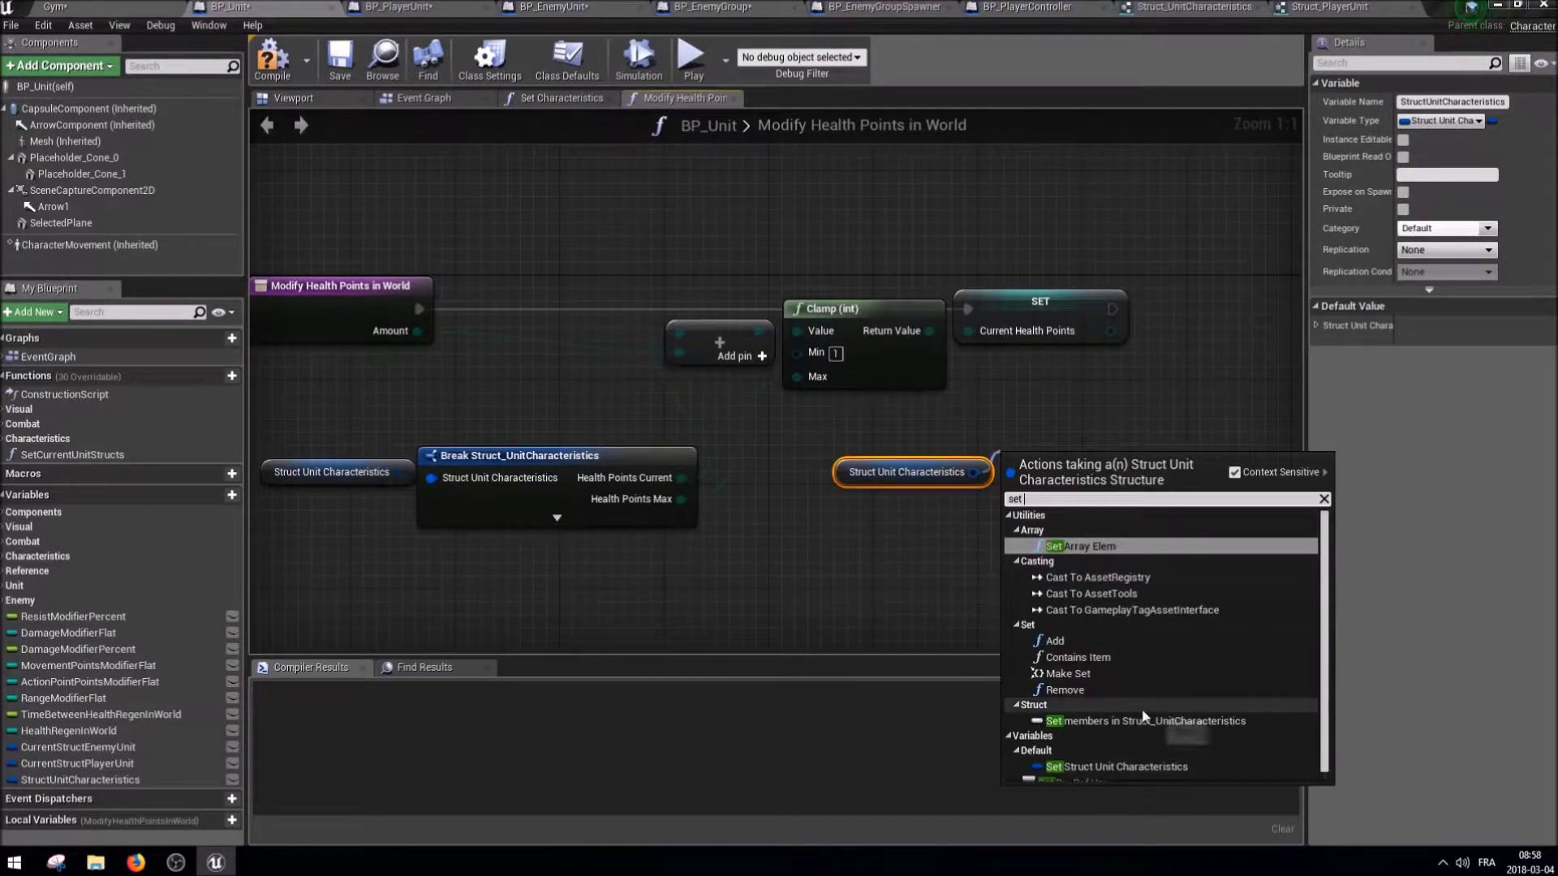
pyautogui.click(1103, 689)
pyautogui.click(1401, 141)
pyautogui.moveTo(419, 287)
pyautogui.mouseDown()
pyautogui.moveTo(1018, 457)
pyautogui.moveTo(1115, 430)
pyautogui.moveTo(1089, 287)
pyautogui.mouseUp()
pyautogui.moveTo(900, 449); pyautogui.dragTo(862, 383)
pyautogui.moveTo(706, 527); pyautogui.dragTo(341, 454)
pyautogui.moveTo(560, 433); pyautogui.dragTo(546, 368)
pyautogui.moveTo(656, 589); pyautogui.dragTo(874, 638, button='right')
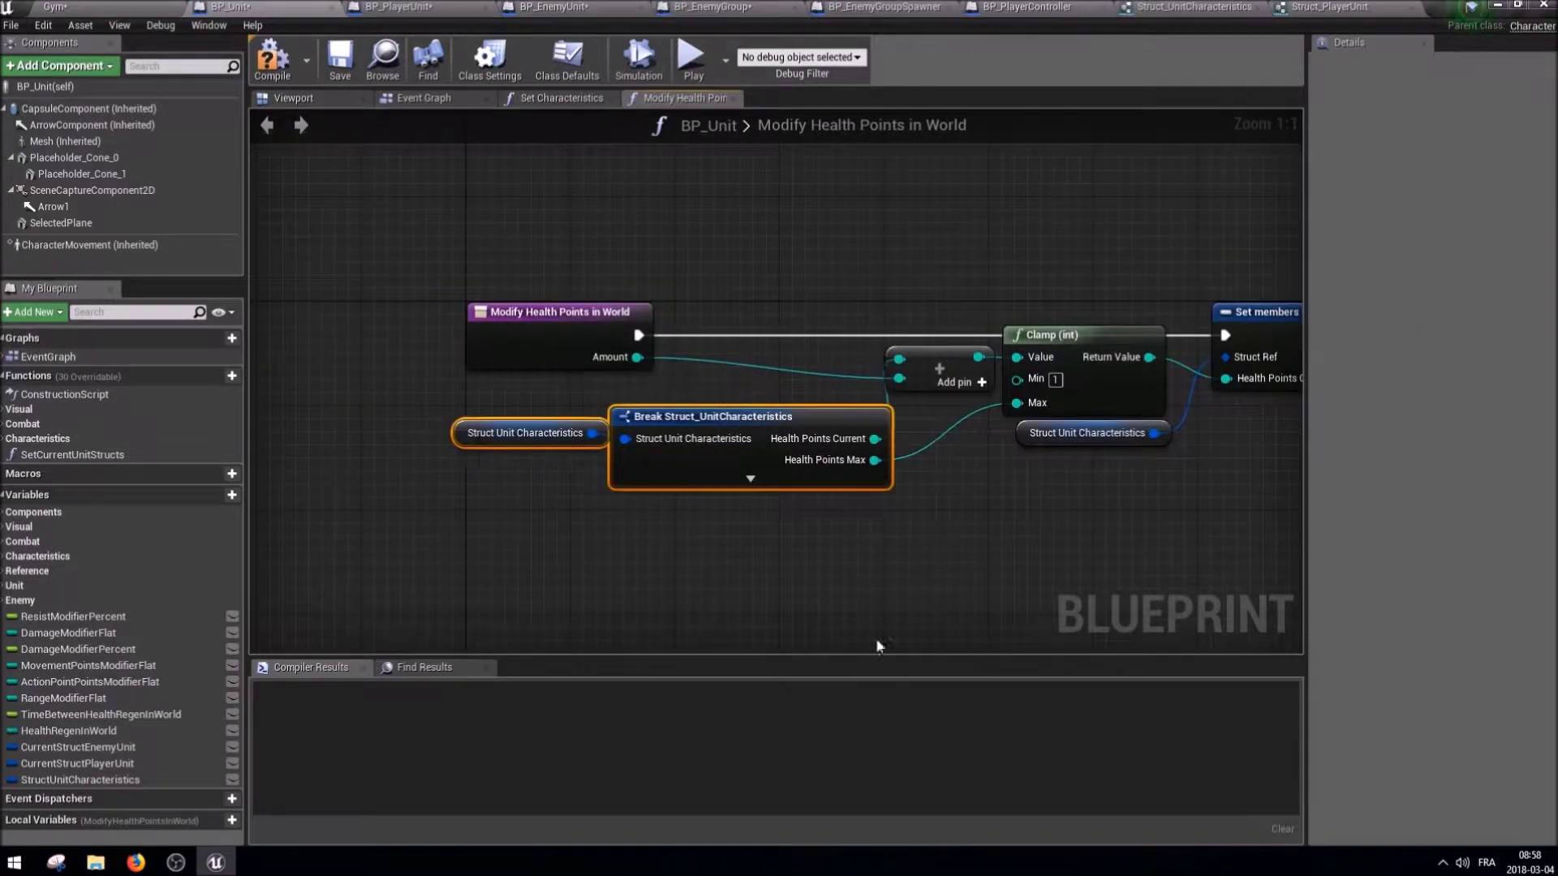
# Compile and save BP_Unit, closing the function and Set Characteristics graphs.
pyautogui.click(339, 78)
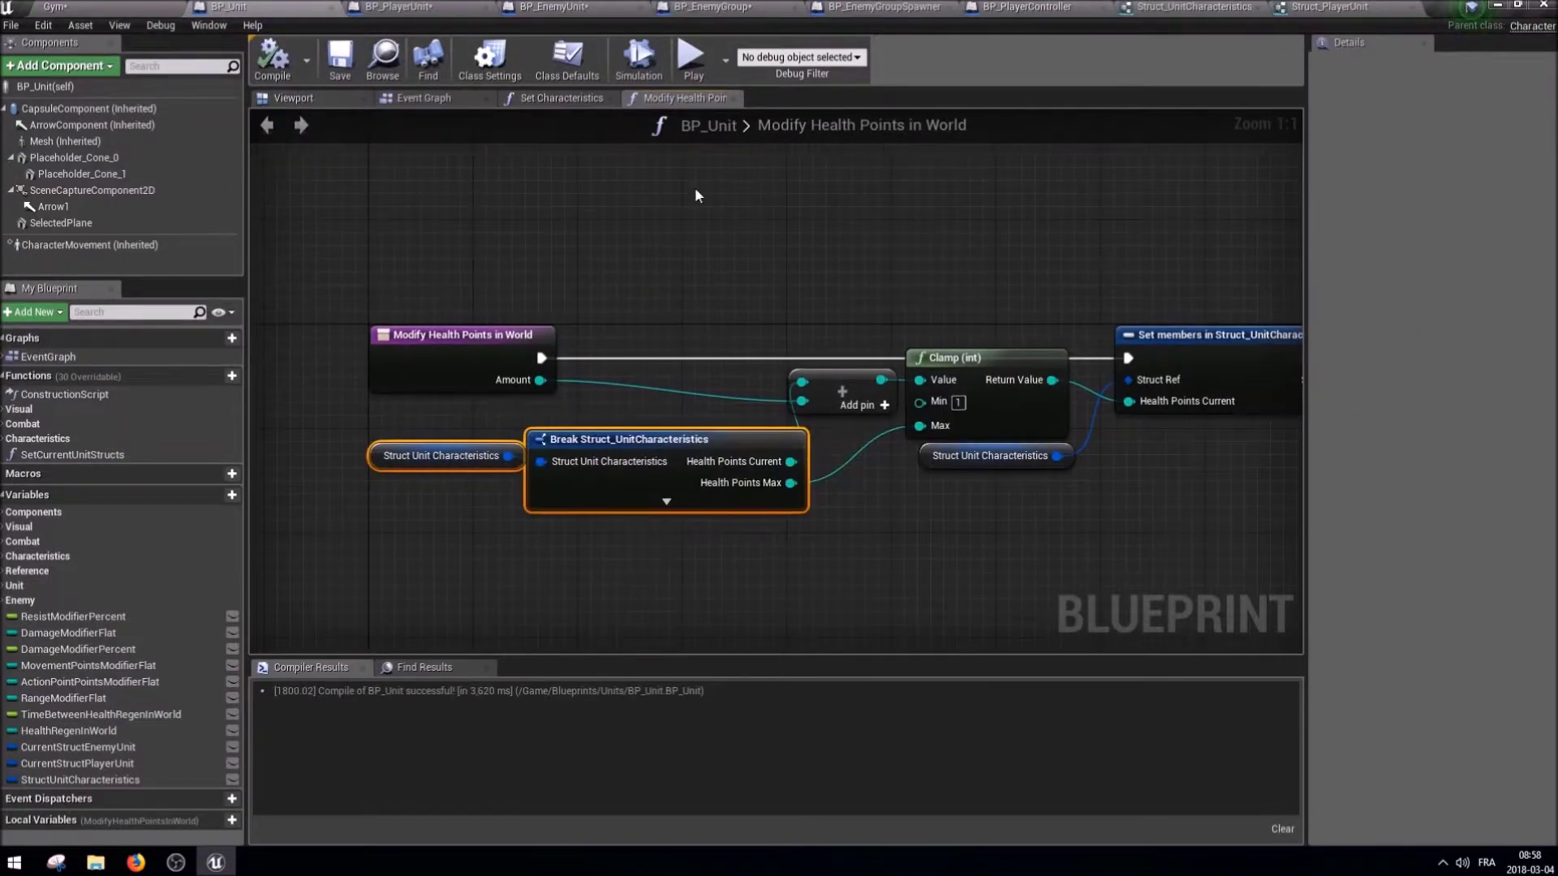
pyautogui.middleClick(671, 98)
pyautogui.middleClick(538, 97)
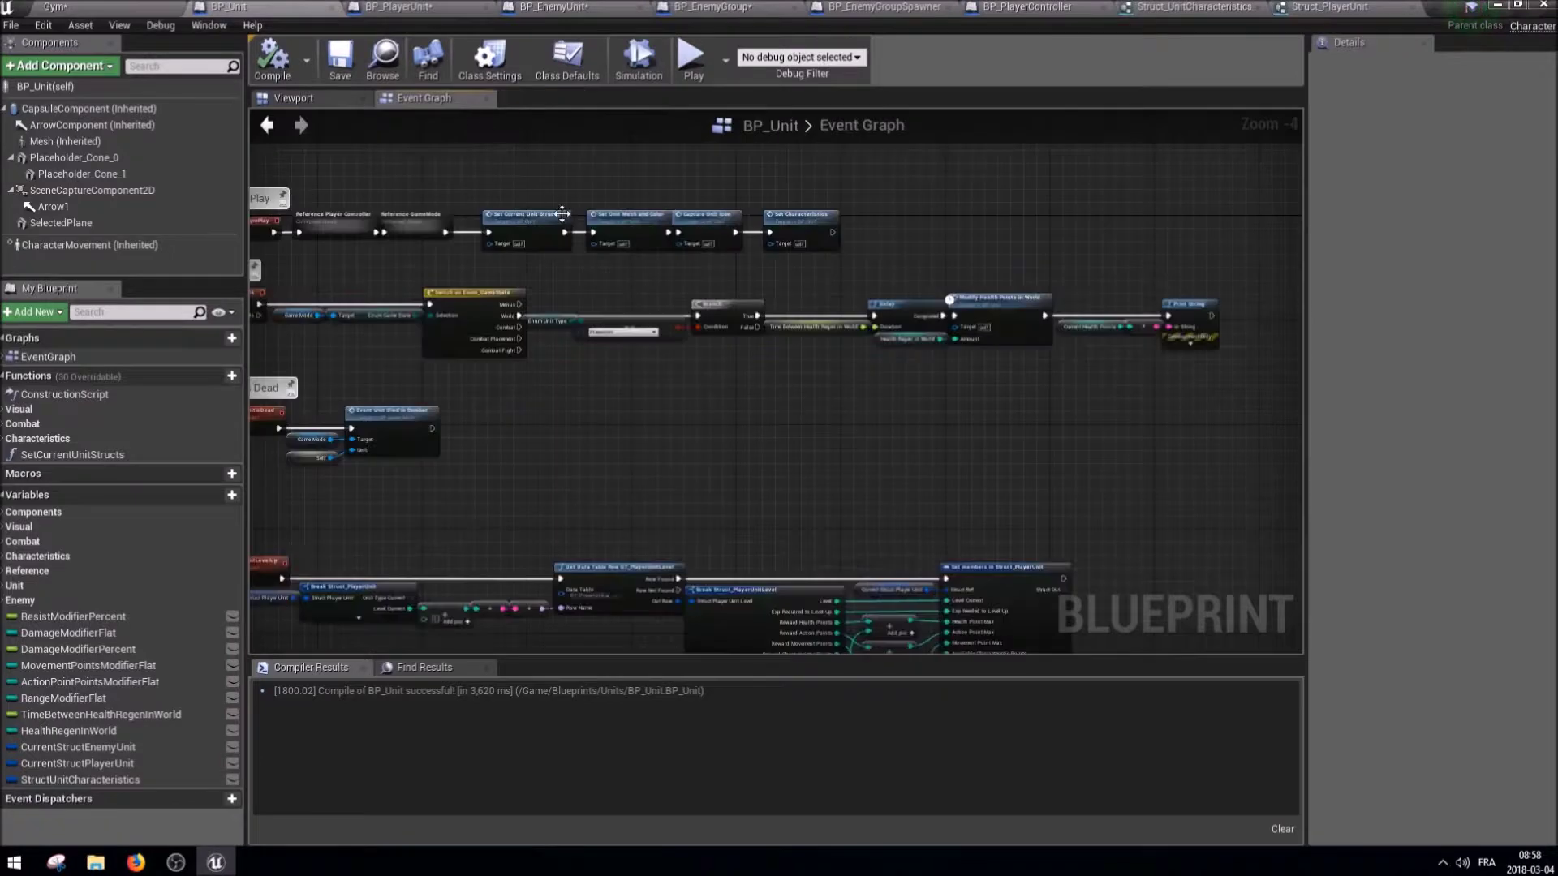
# Delete the Tick health-regen event chain from BP_Unit's Event Graph.
pyautogui.scroll(-2, 938, 540)
pyautogui.scroll(2, 839, 467)
pyautogui.click(836, 395)
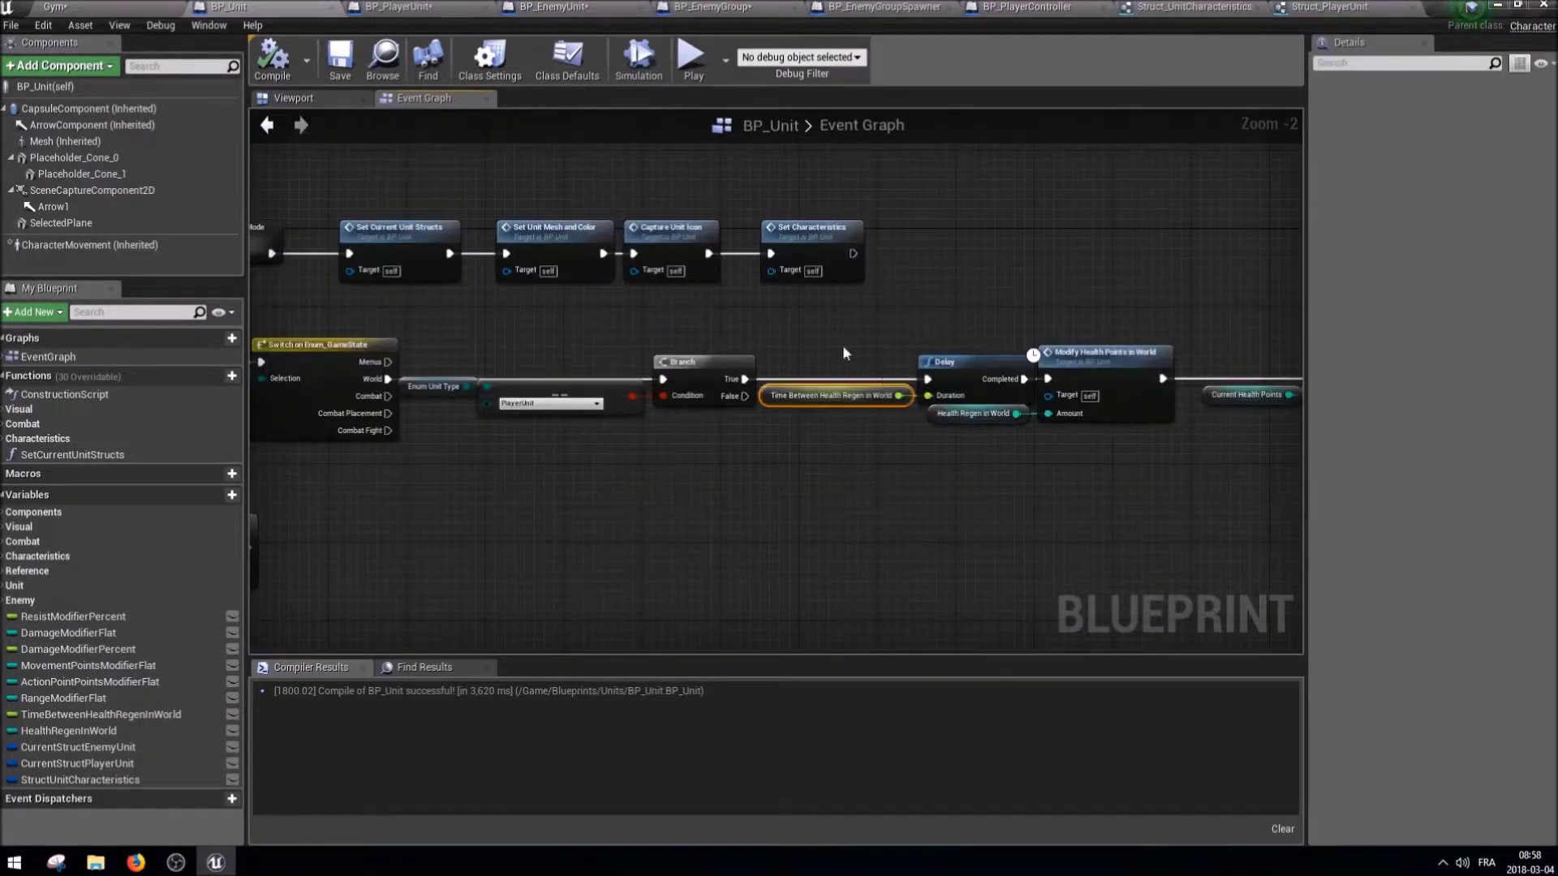
pyautogui.click(1000, 414)
pyautogui.moveTo(975, 456); pyautogui.dragTo(1054, 431, button='right')
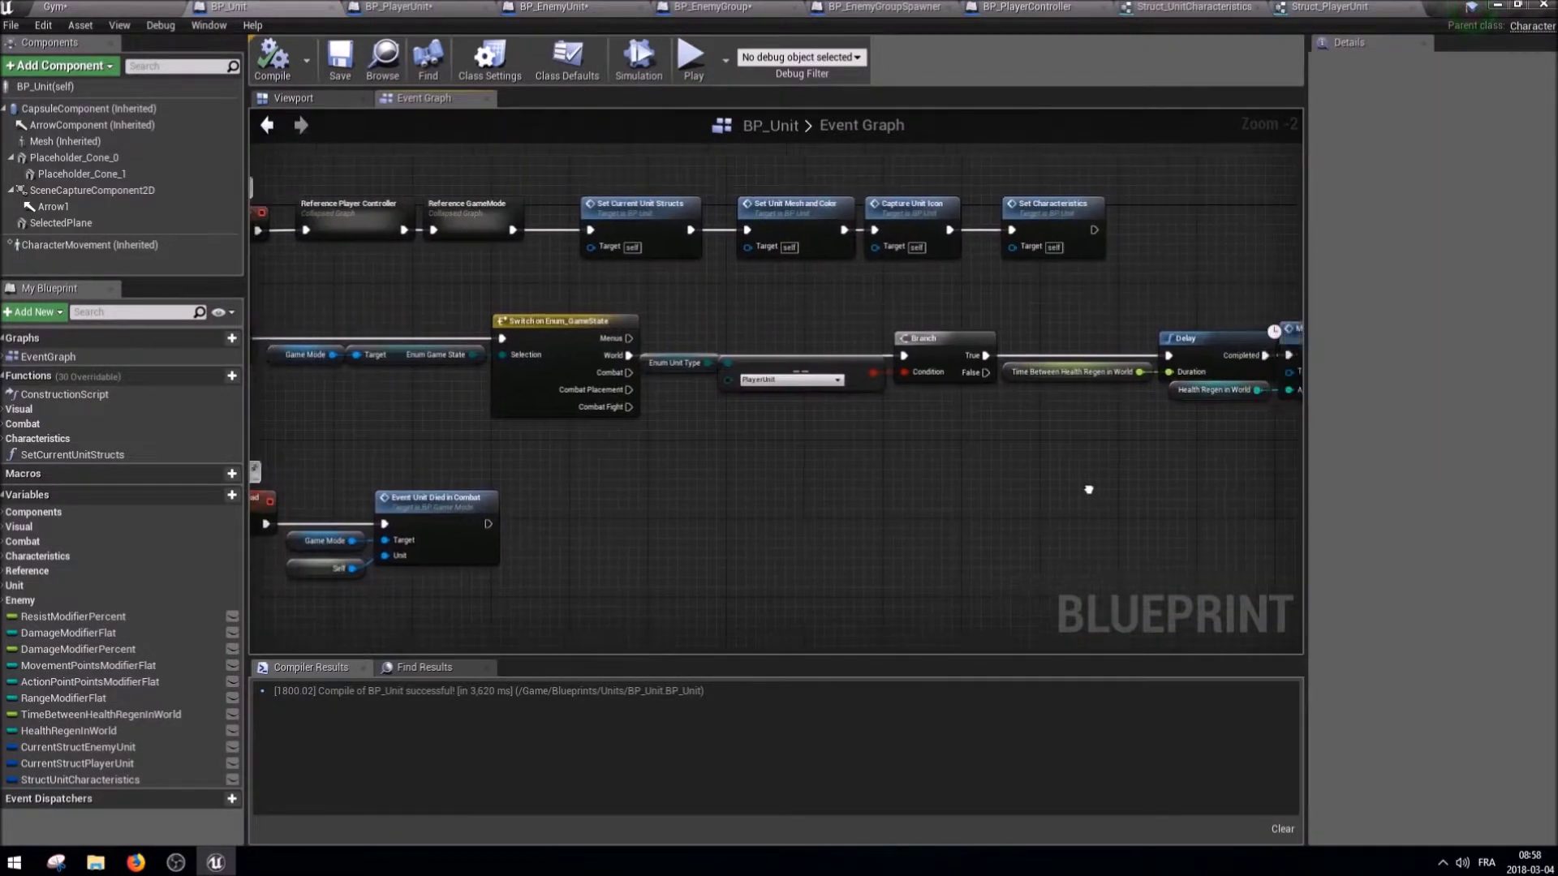
pyautogui.scroll(-1, 946, 407)
pyautogui.scroll(-2, 947, 406)
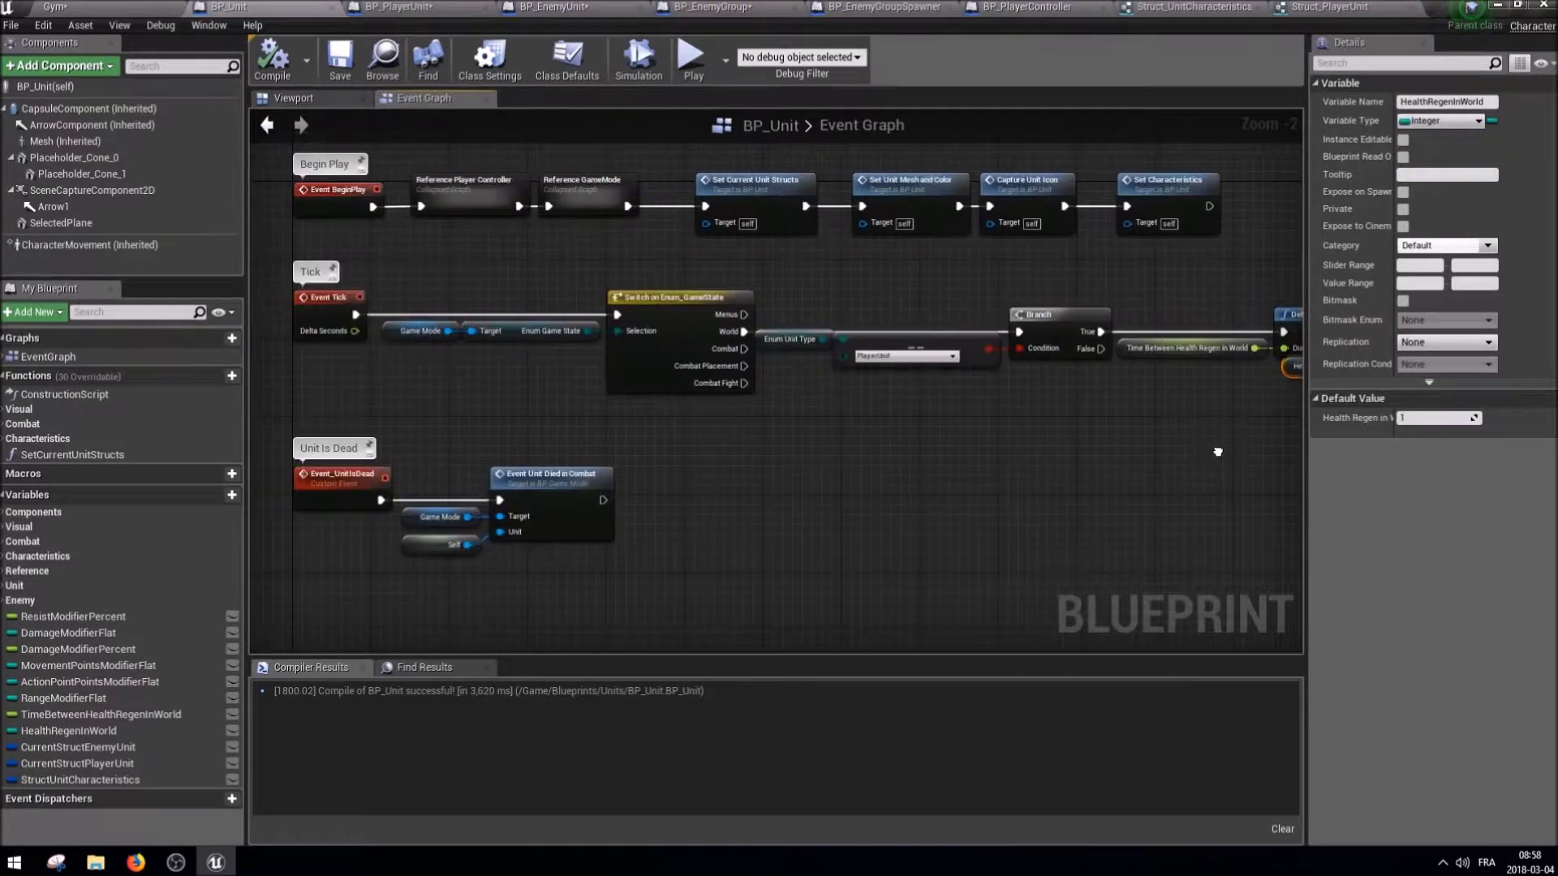
pyautogui.moveTo(1270, 382); pyautogui.dragTo(577, 324)
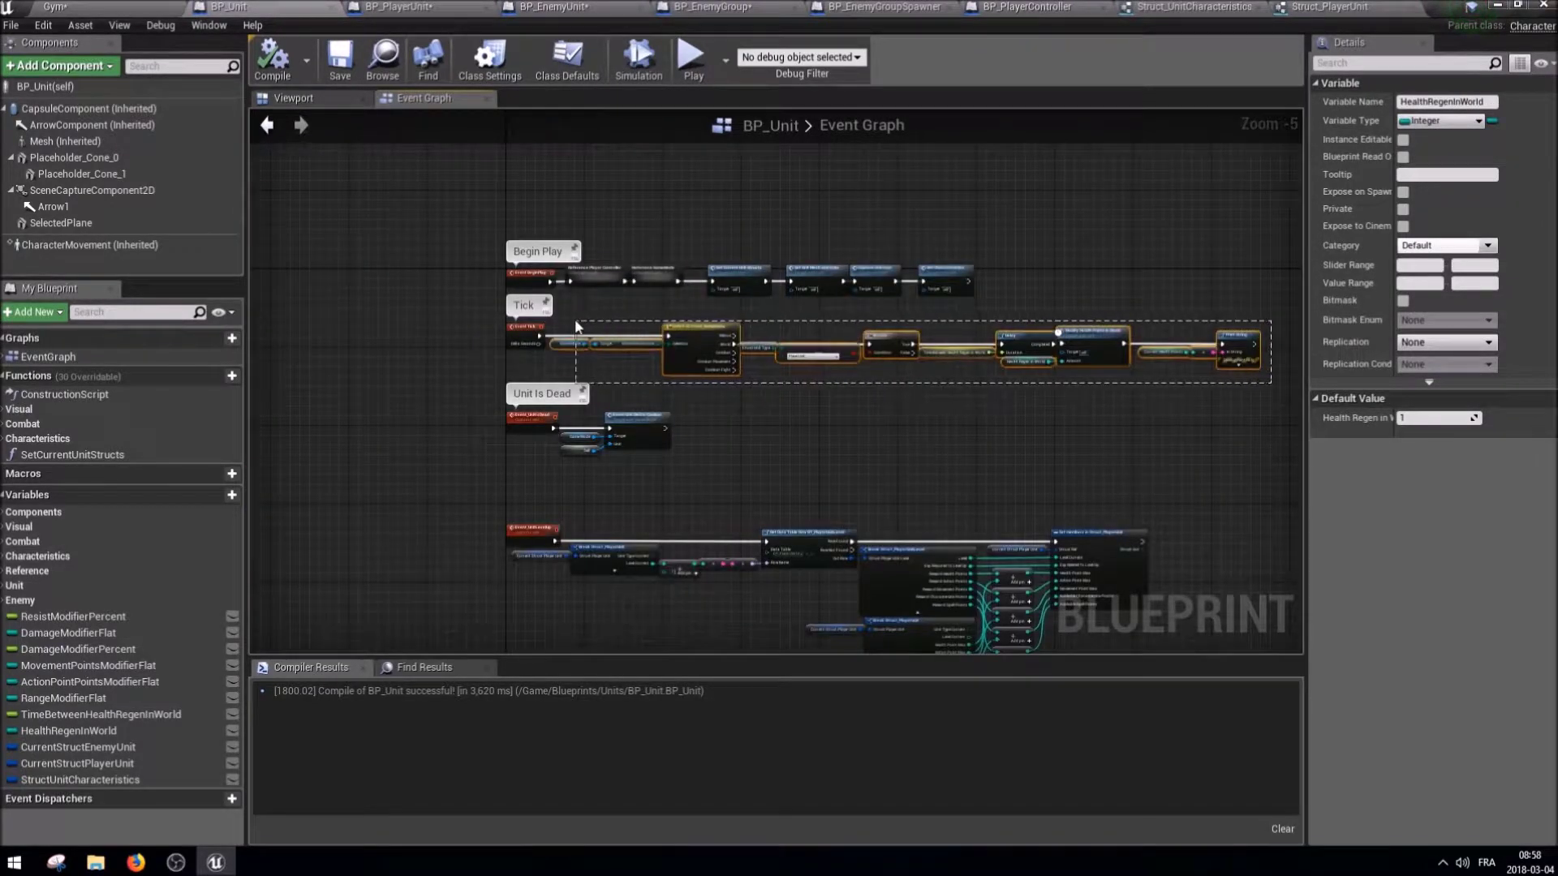
pyautogui.press('Delete')
pyautogui.scroll(2, 519, 352)
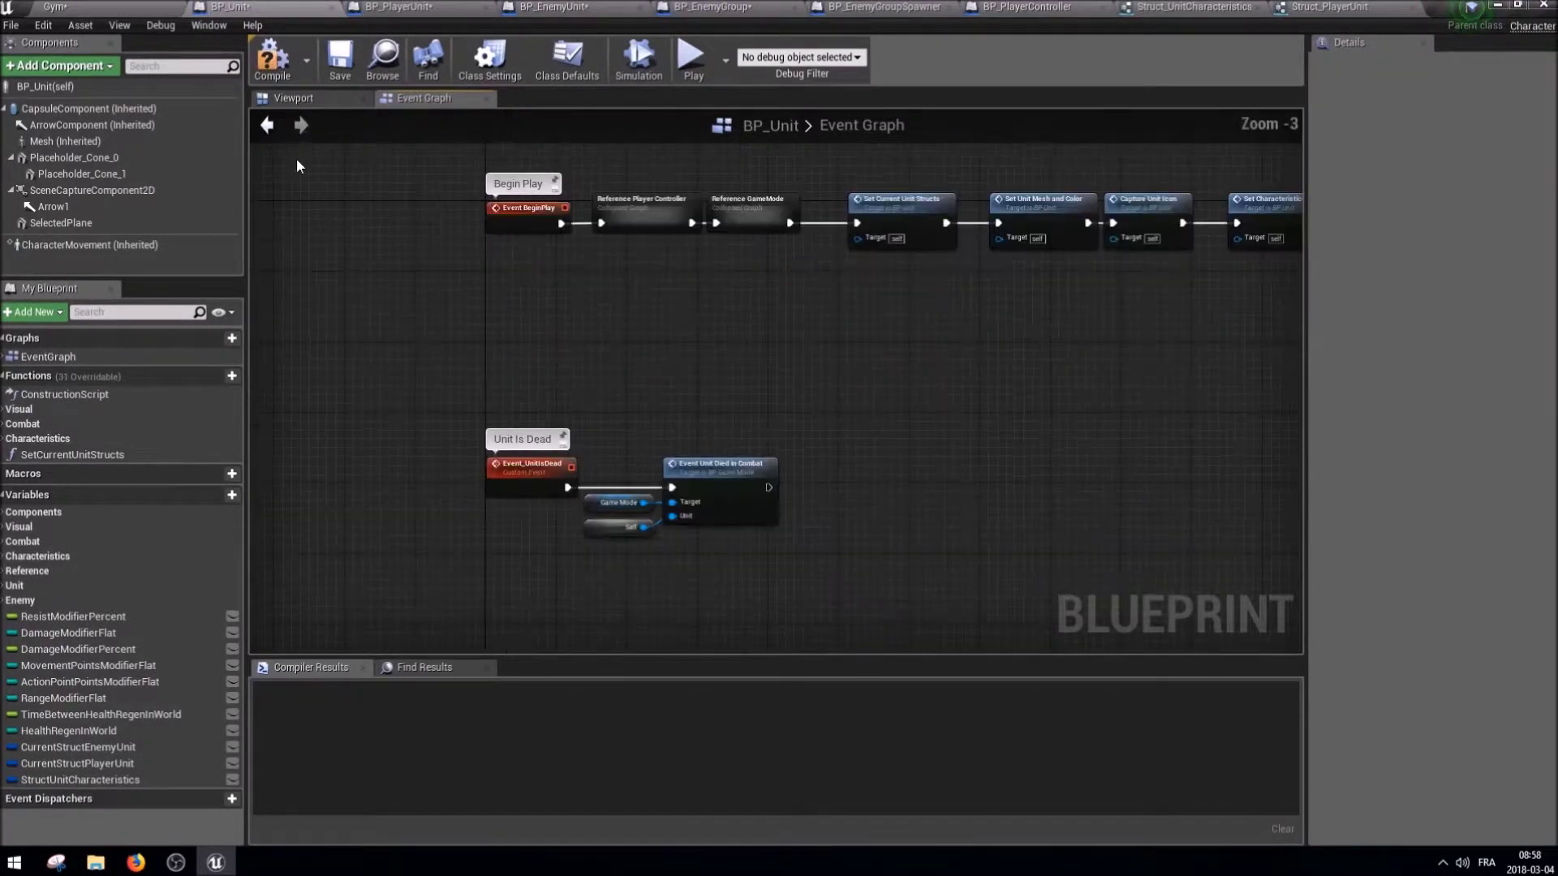
# In BP_PlayerUnit's Event Graph, search the node actions for 'event set ch'.
pyautogui.click(415, 9)
pyautogui.scroll(-1, 830, 315)
pyautogui.moveTo(491, 391); pyautogui.dragTo(558, 246, button='right')
pyautogui.rightClick(365, 503)
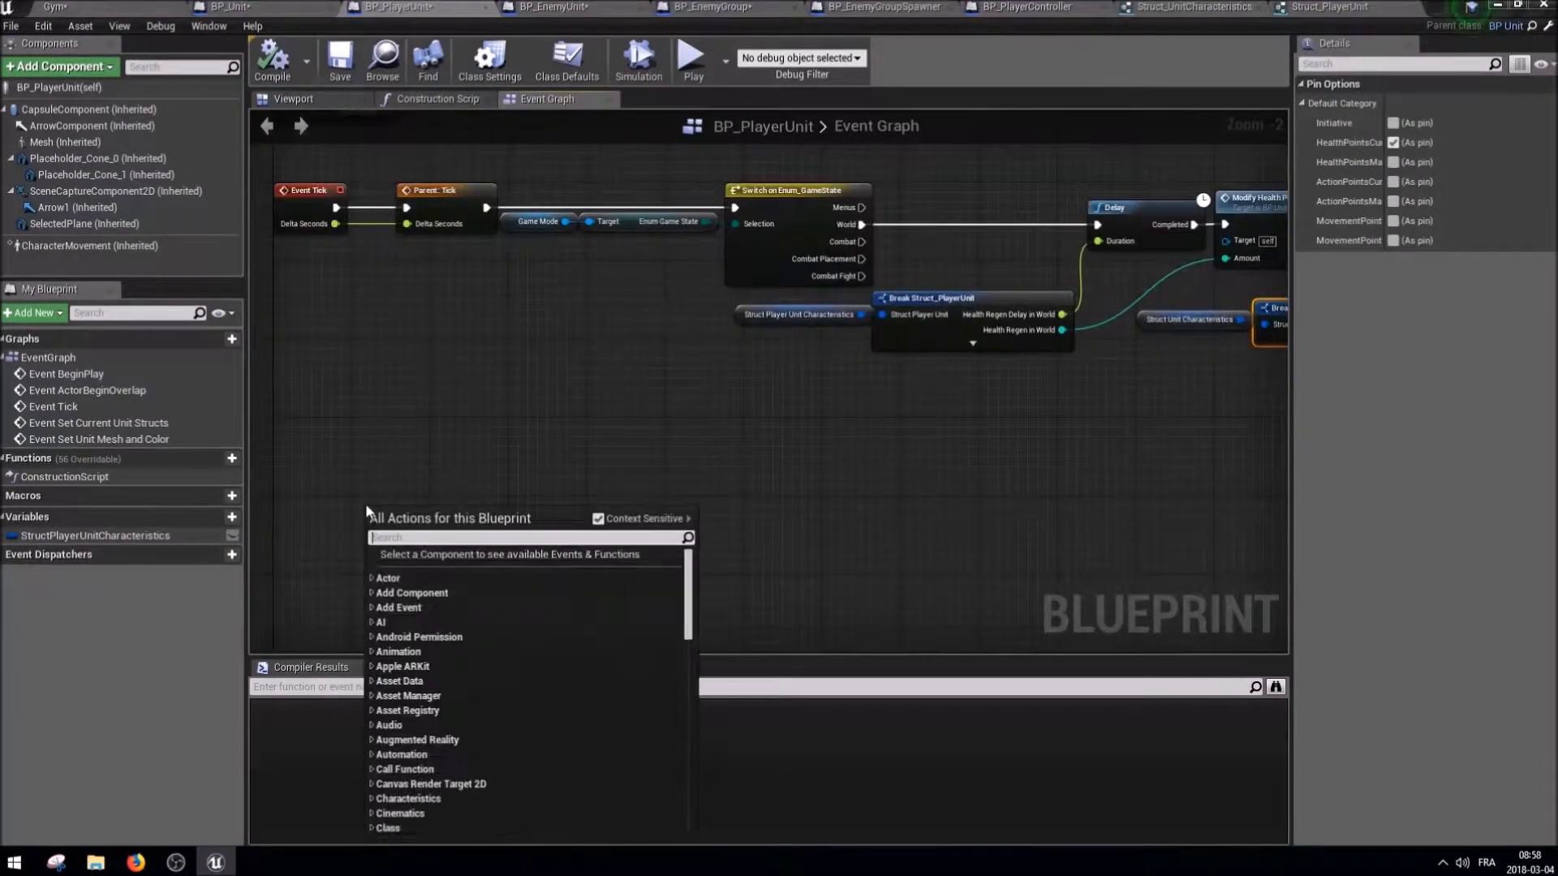
pyautogui.write('e')
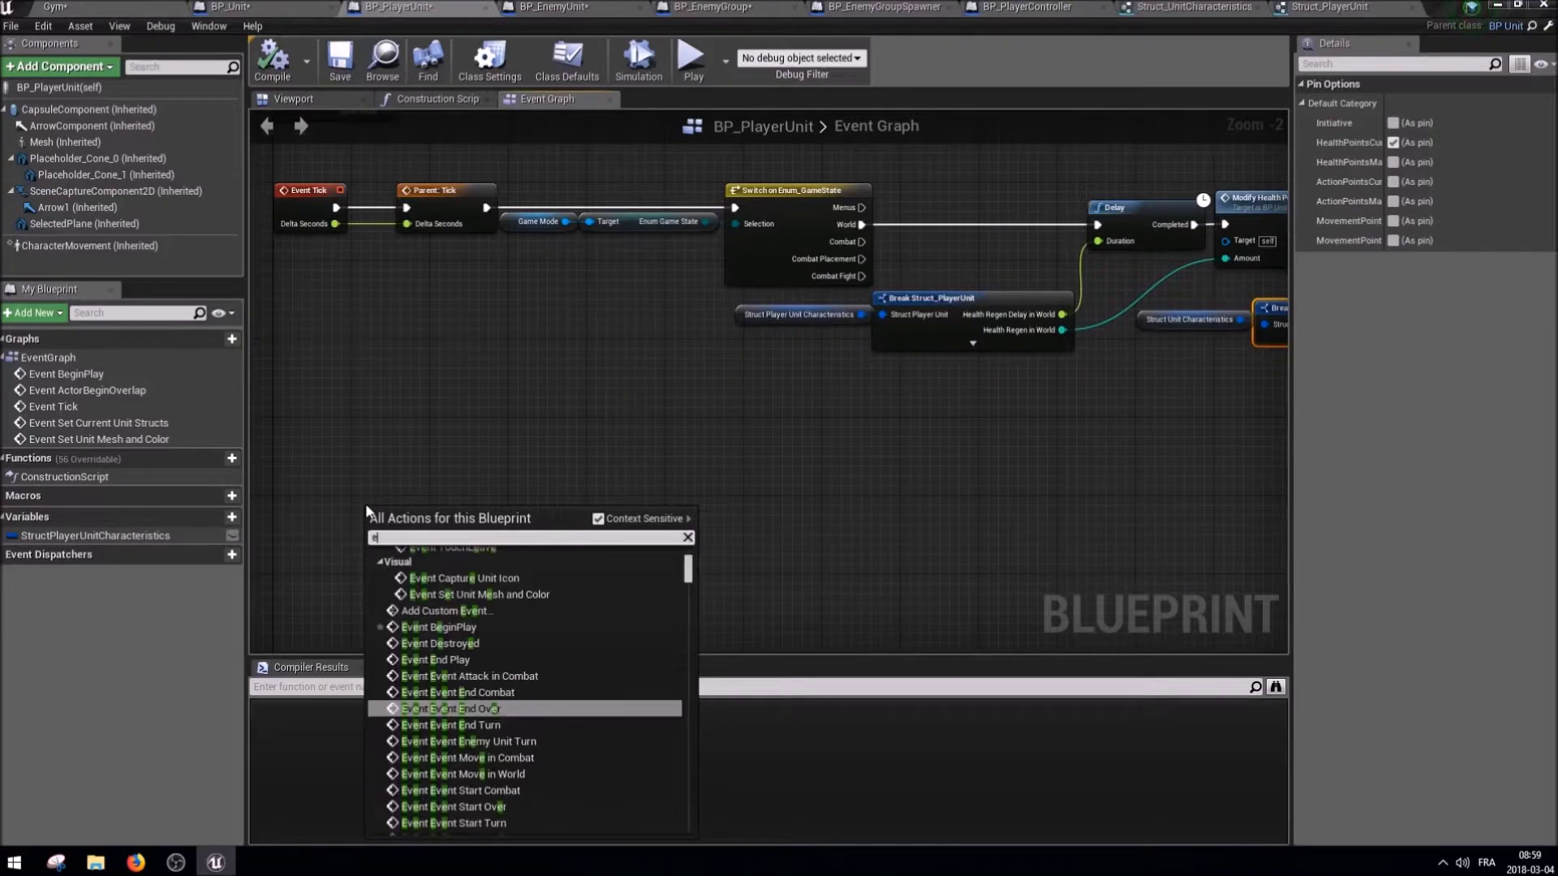
pyautogui.write('vent set cha')
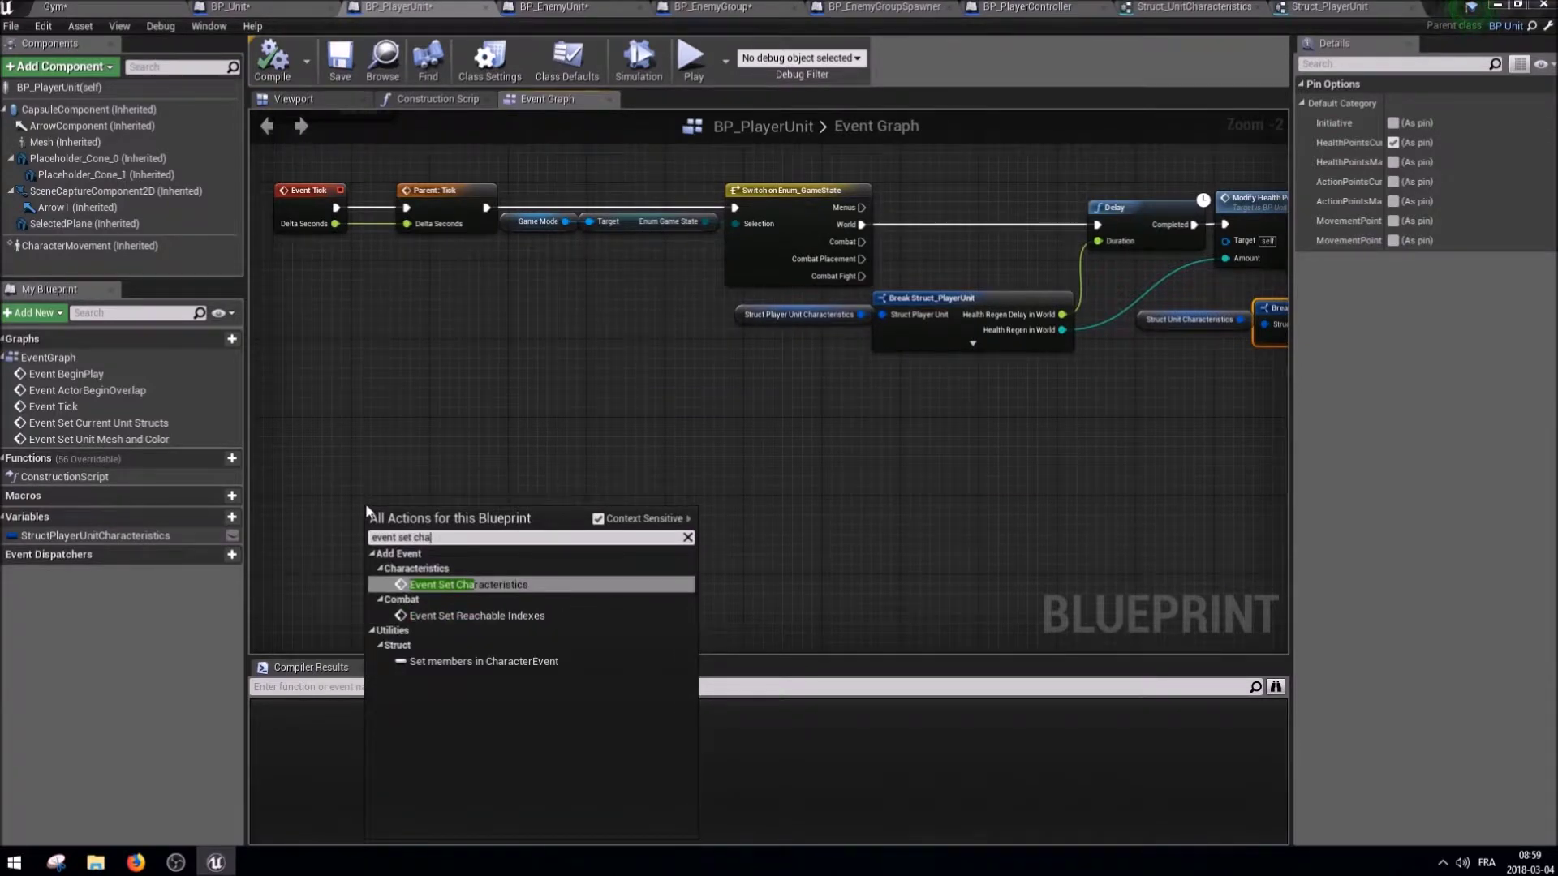
# Add the Event Set Characteristics override with a call to its parent function.
pyautogui.press('Return')
pyautogui.rightClick(439, 529)
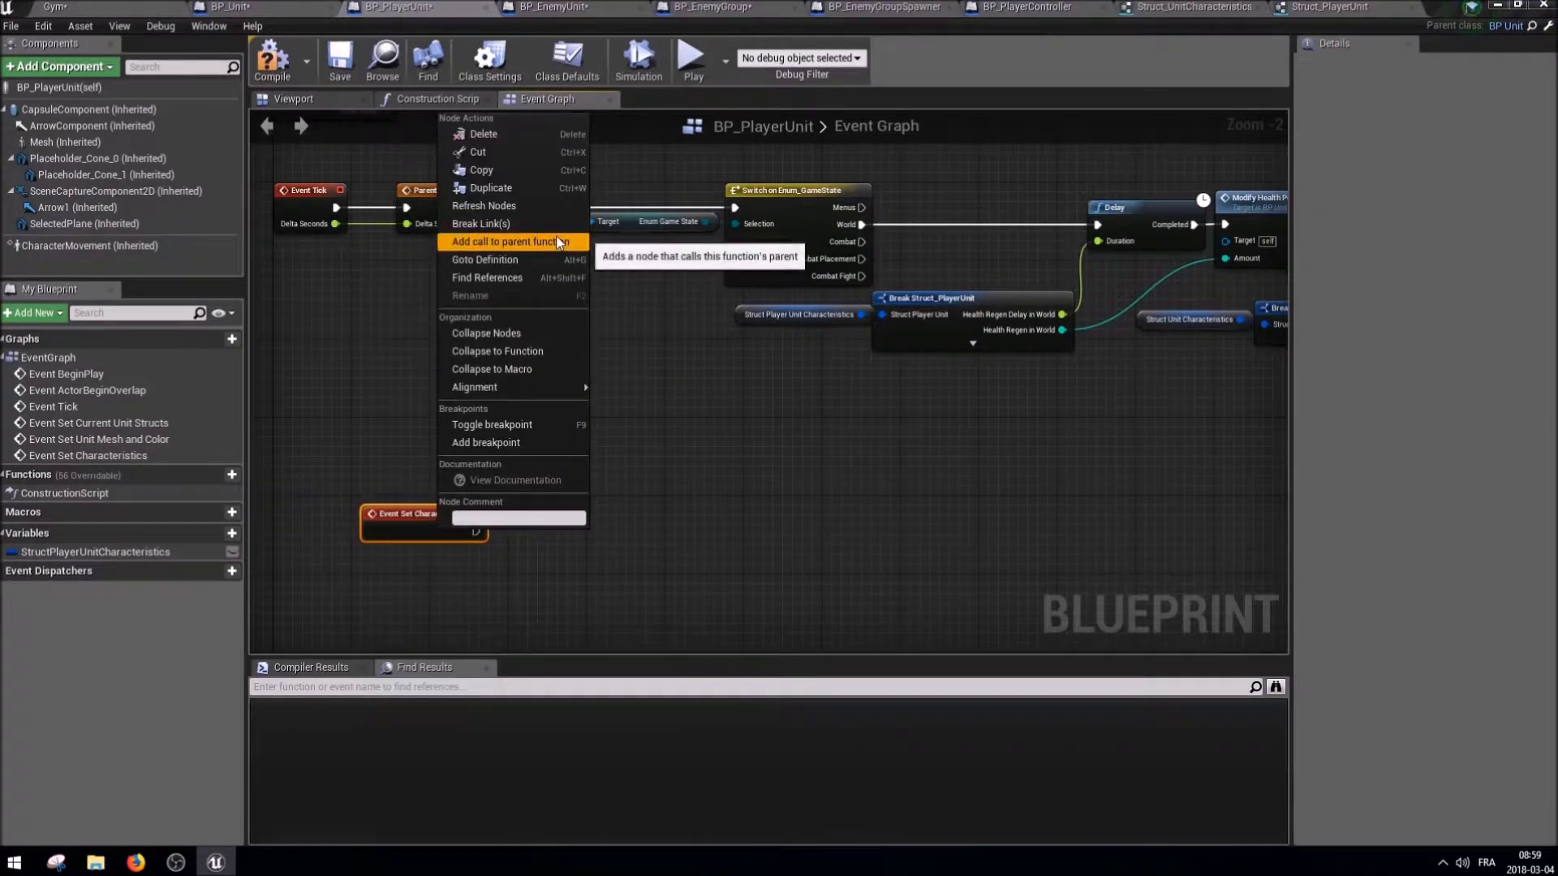
pyautogui.click(494, 258)
pyautogui.moveTo(413, 577)
pyautogui.mouseDown()
pyautogui.moveTo(478, 526)
pyautogui.moveTo(489, 548)
pyautogui.moveTo(358, 501)
pyautogui.mouseUp()
pyautogui.moveTo(412, 521); pyautogui.dragTo(322, 510)
pyautogui.moveTo(322, 510); pyautogui.dragTo(438, 476, button='right')
# Add a StructPlayerUnitCharacteristics getter and a Set members in Struct_PlayerUnit node after the parent call.
pyautogui.moveTo(95, 552); pyautogui.dragTo(558, 534)
pyautogui.click(682, 545)
pyautogui.moveTo(683, 542); pyautogui.dragTo(759, 528)
pyautogui.write('set members')
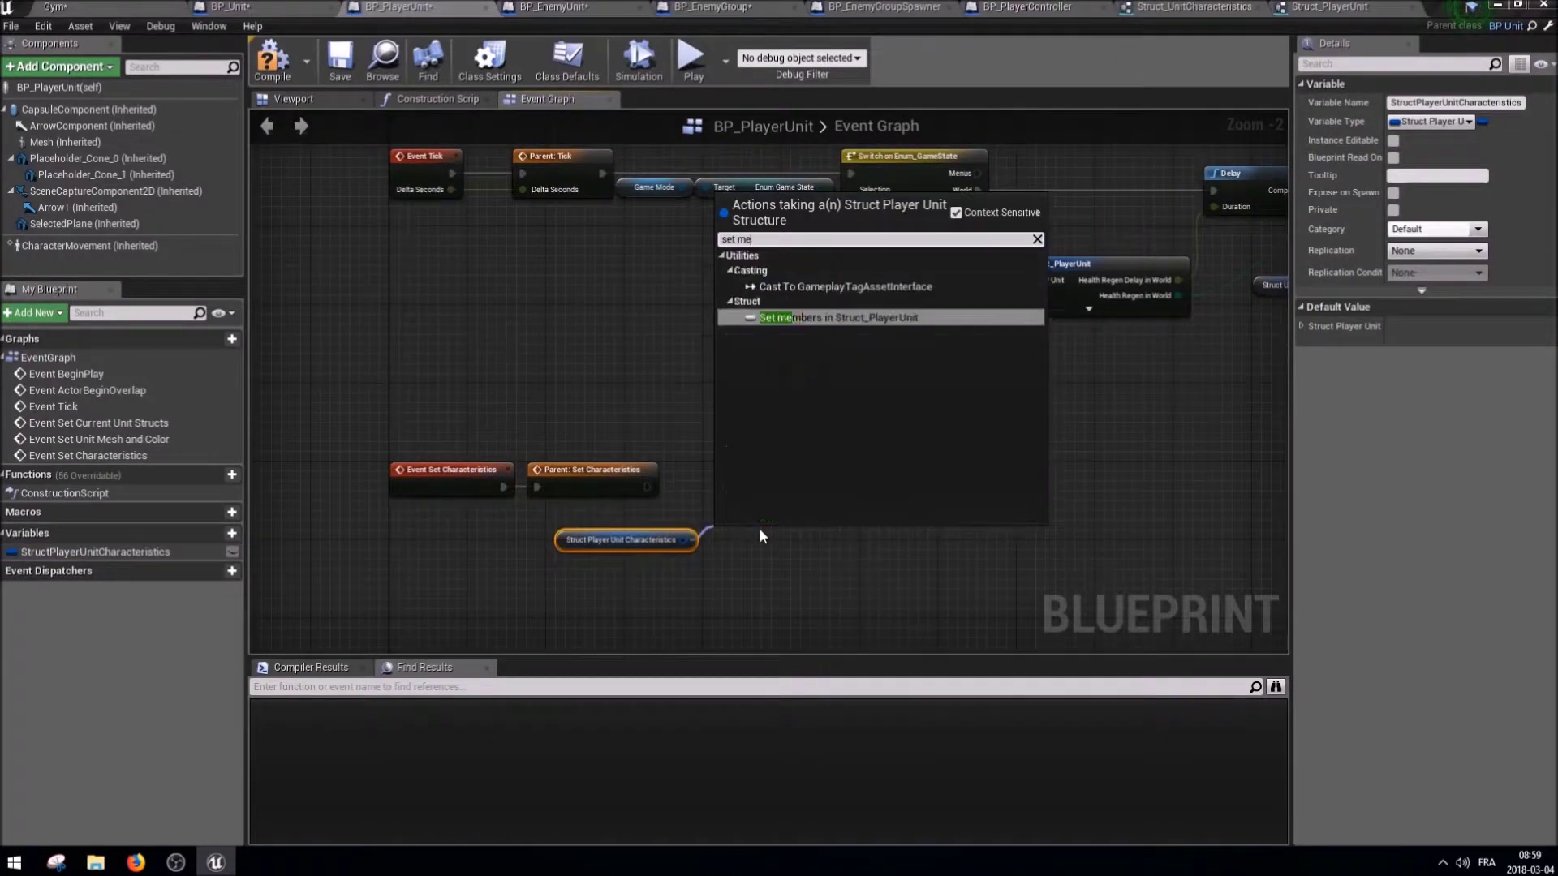
pyautogui.press('Return')
pyautogui.moveTo(776, 553); pyautogui.dragTo(766, 483)
pyautogui.moveTo(647, 486); pyautogui.dragTo(713, 487)
pyautogui.moveTo(605, 550); pyautogui.dragTo(577, 521)
# Expose Health Regen Delay in World and Health Regen in World on the Set members node.
pyautogui.click(741, 484)
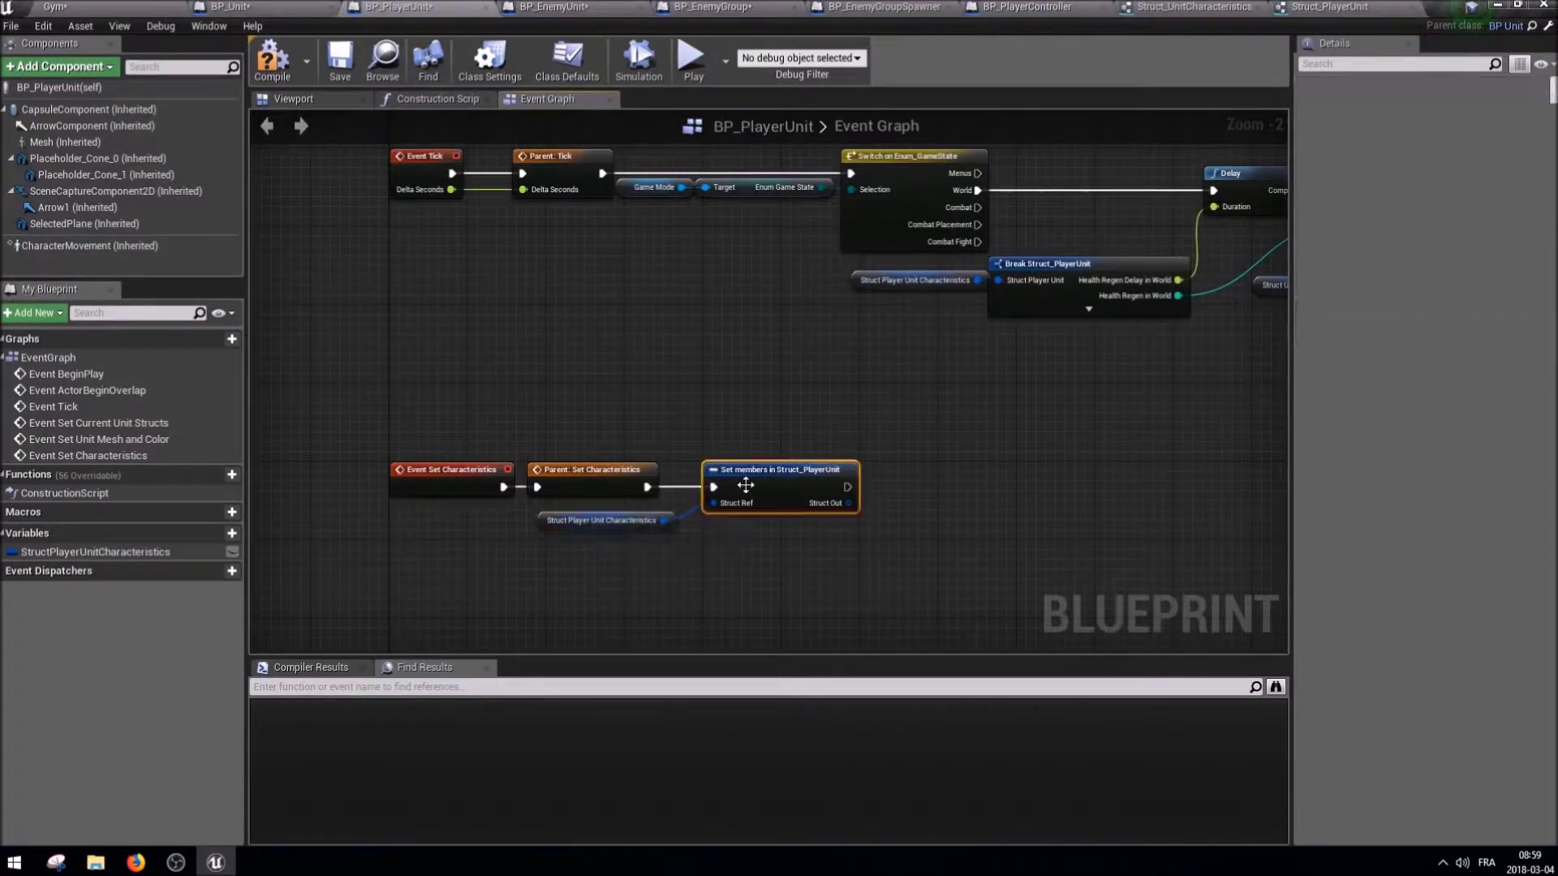
pyautogui.moveTo(1386, 132); pyautogui.dragTo(1426, 131)
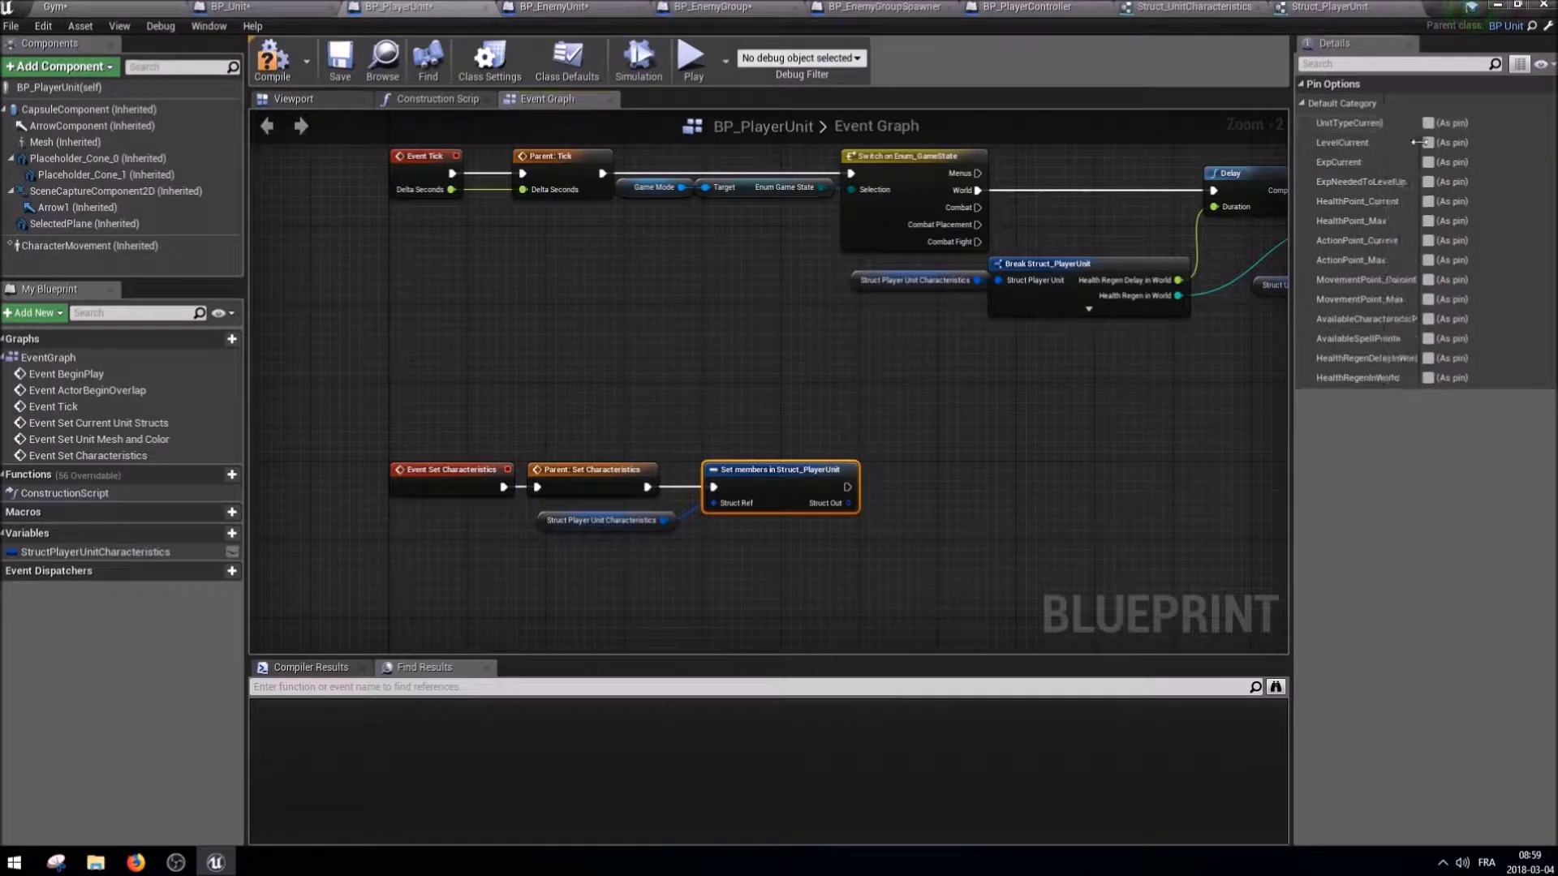
pyautogui.click(1434, 377)
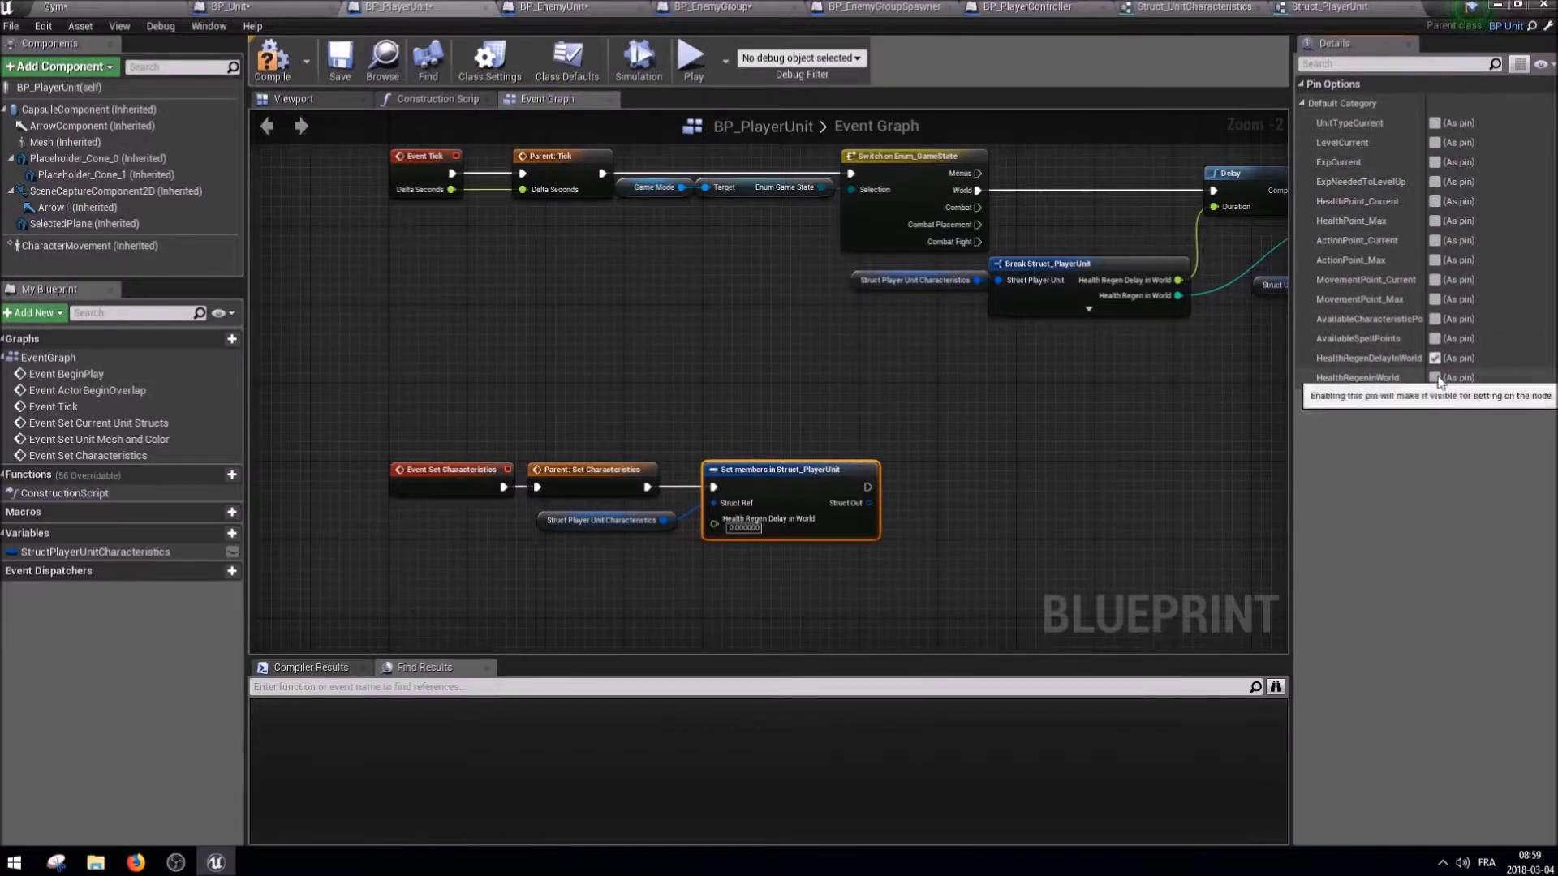
pyautogui.click(1434, 358)
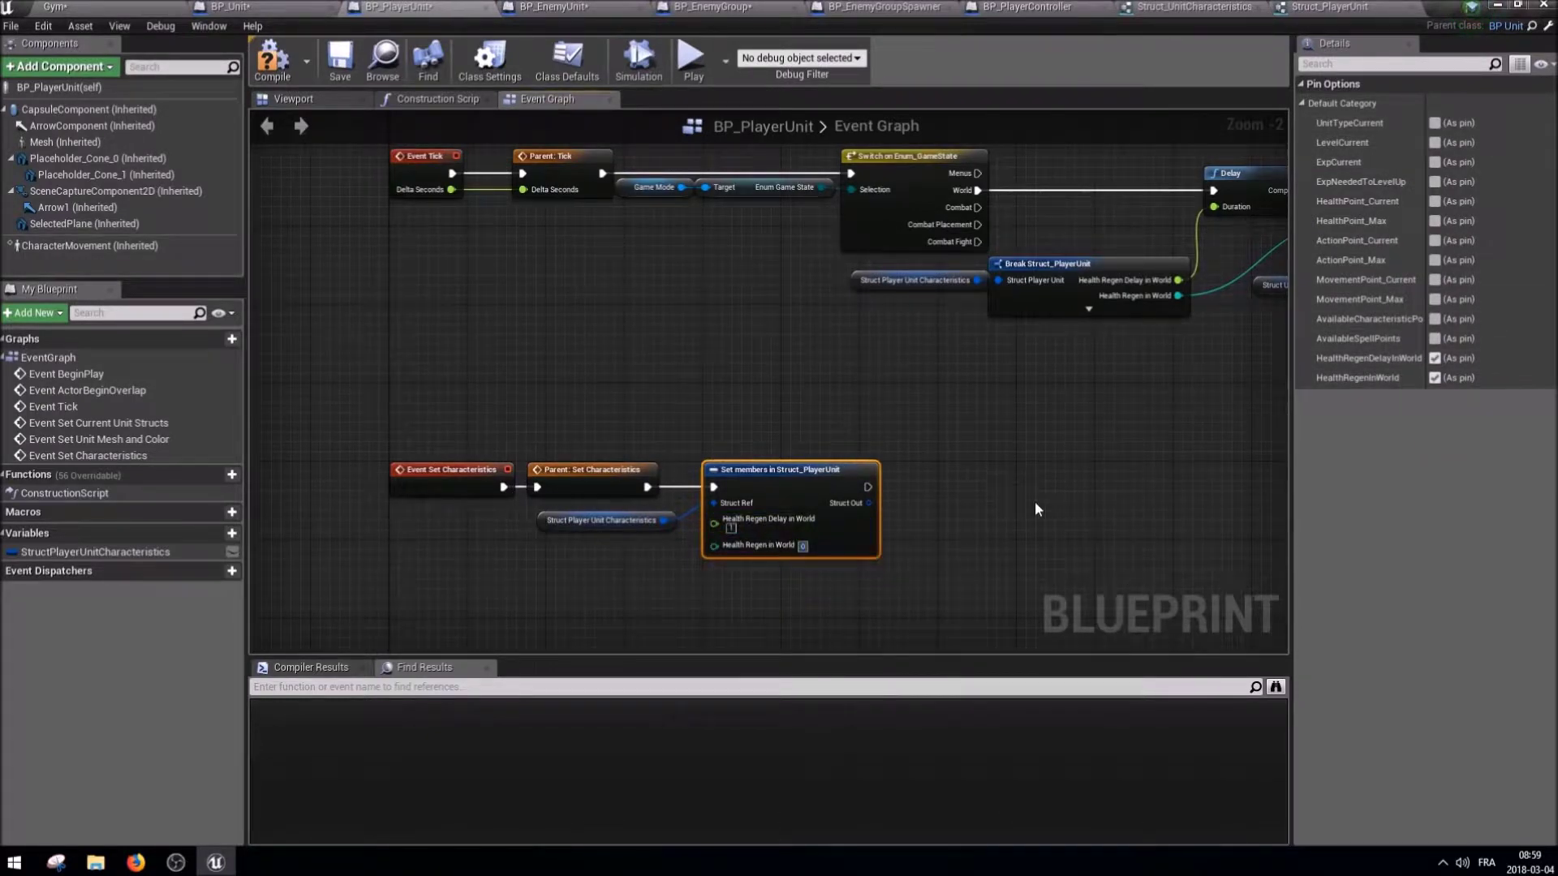
# Compile and save BP_PlayerUnit, then return to BP_Unit.
pyautogui.click(276, 61)
pyautogui.click(340, 58)
pyautogui.moveTo(1069, 469)
pyautogui.mouseDown(button='right')
pyautogui.moveTo(753, 523)
pyautogui.moveTo(825, 570)
pyautogui.mouseUp(button='right')
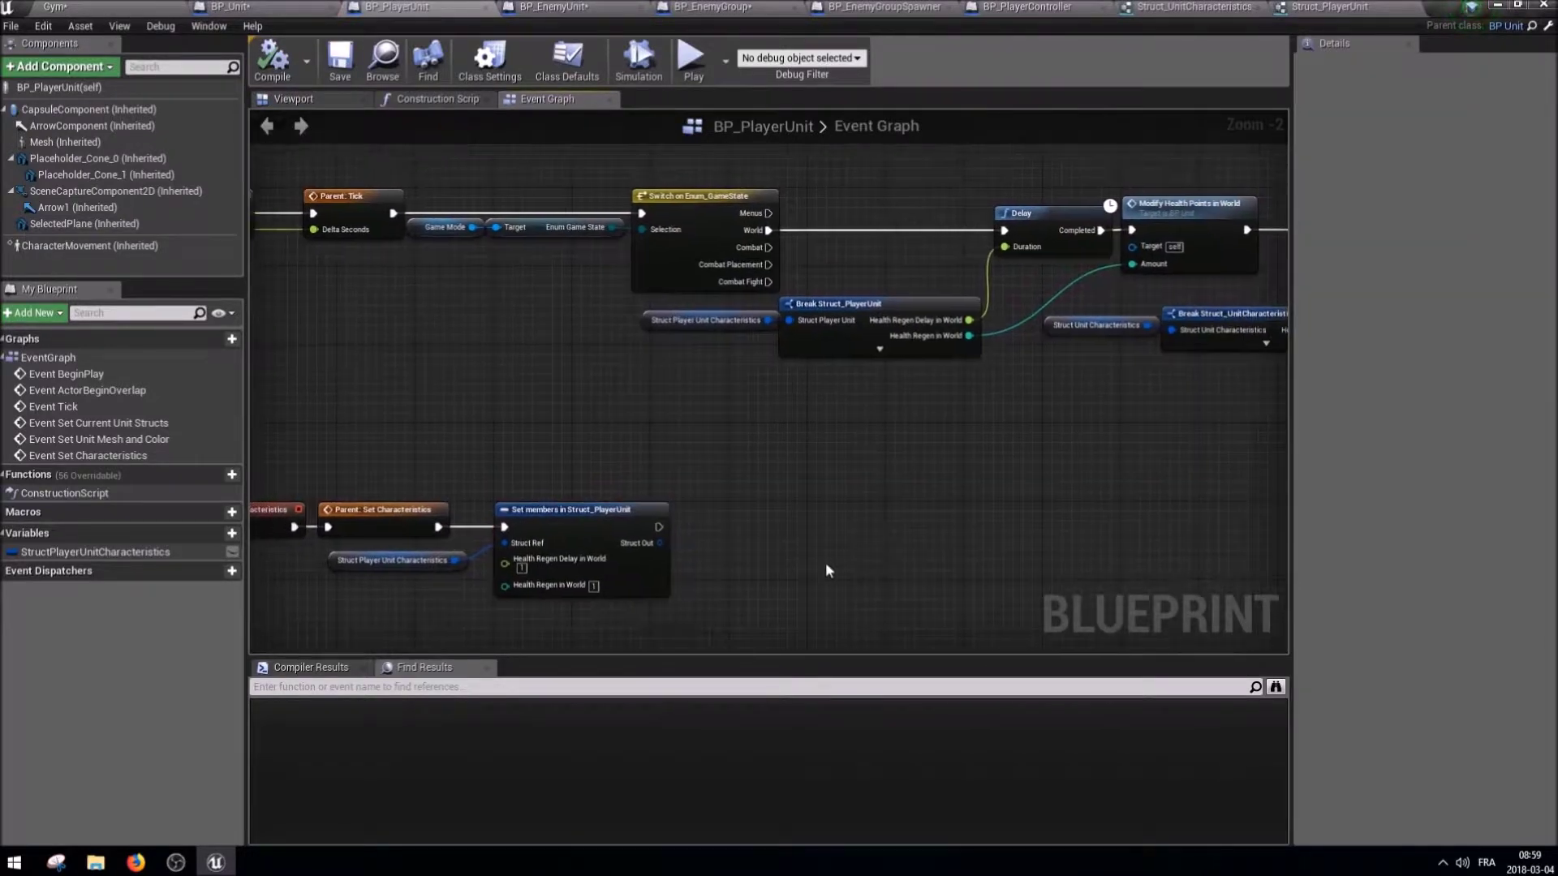
pyautogui.click(302, 7)
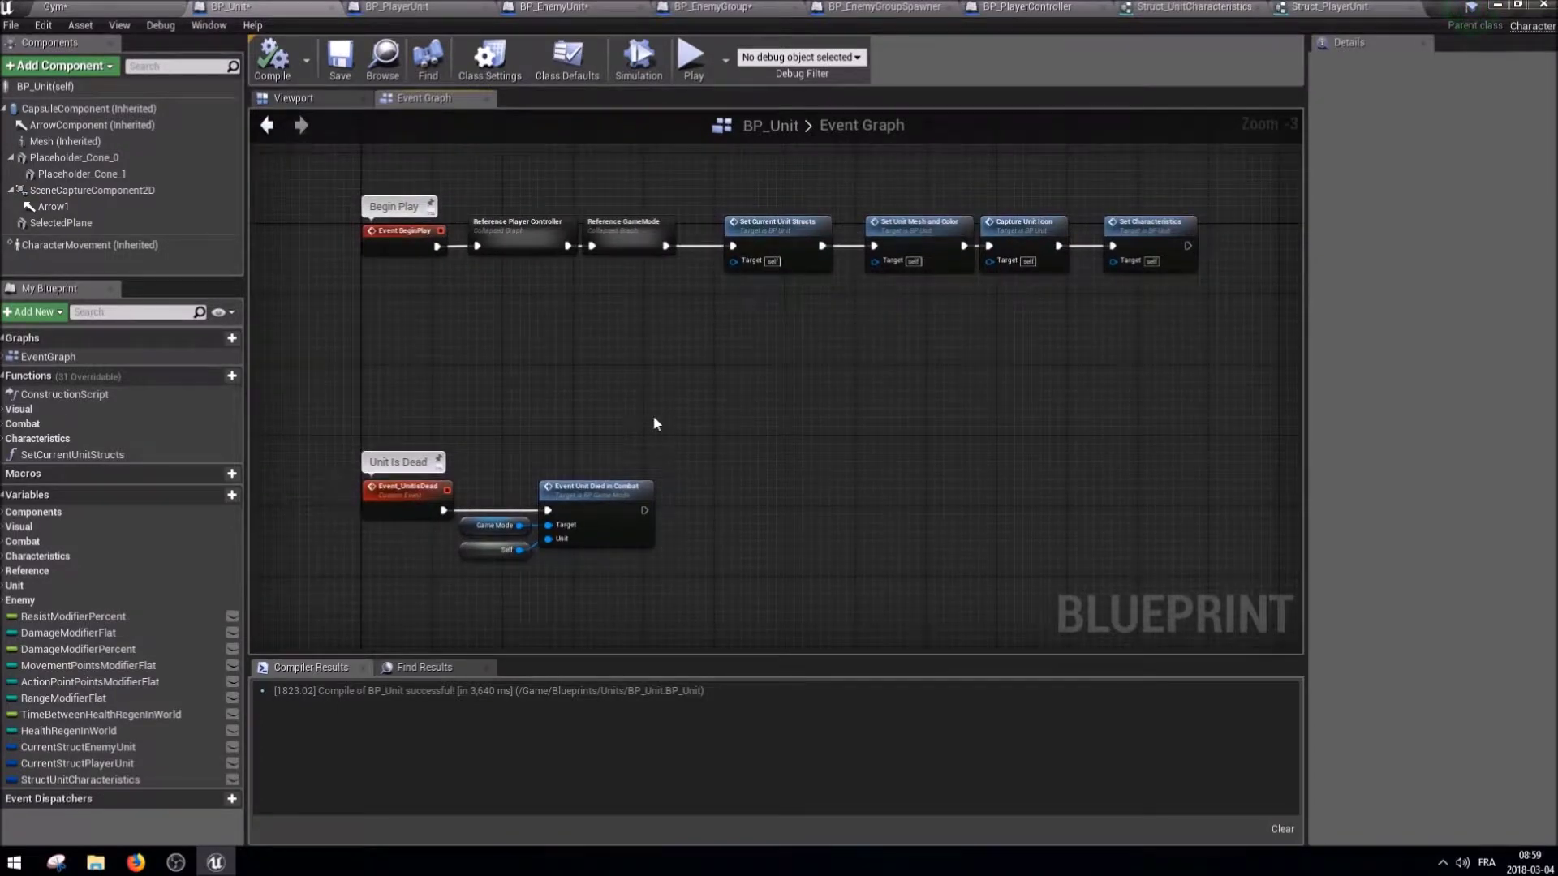
# Move the Unit Is Dead node row up to close the gap in BP_Unit's graph.
pyautogui.moveTo(460, 429); pyautogui.dragTo(492, 382, button='right')
pyautogui.moveTo(702, 536)
pyautogui.mouseDown()
pyautogui.moveTo(417, 454)
pyautogui.moveTo(446, 332)
pyautogui.mouseUp()
pyautogui.moveTo(567, 550); pyautogui.dragTo(543, 348, button='right')
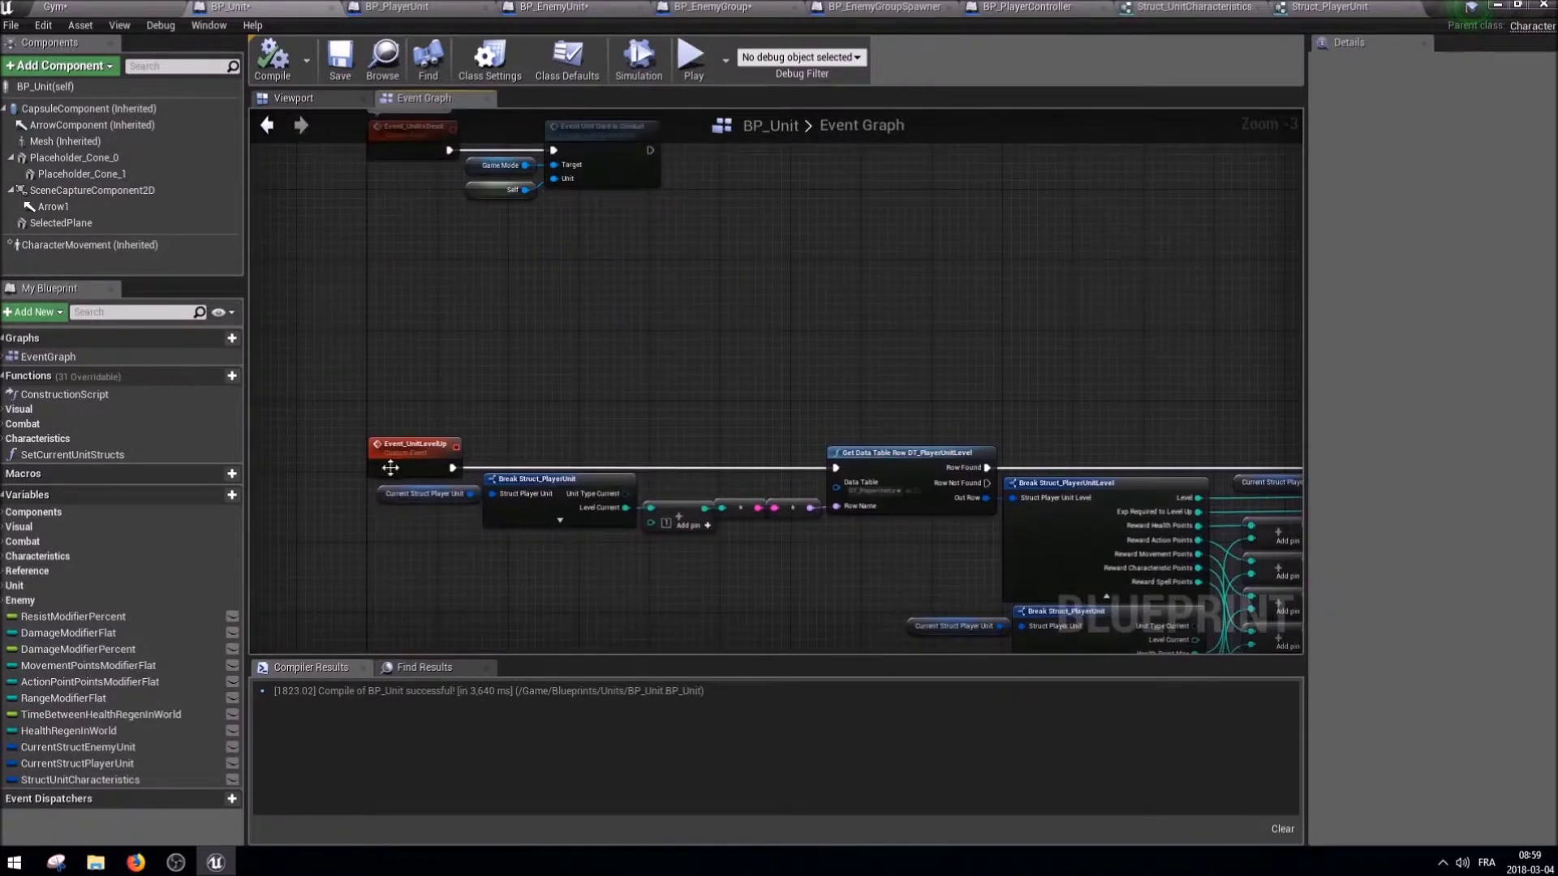
# Select and remove the whole Event_UnitLevelUp node chain from BP_Unit.
pyautogui.click(410, 445)
pyautogui.moveTo(1029, 521); pyautogui.dragTo(1059, 435, button='right')
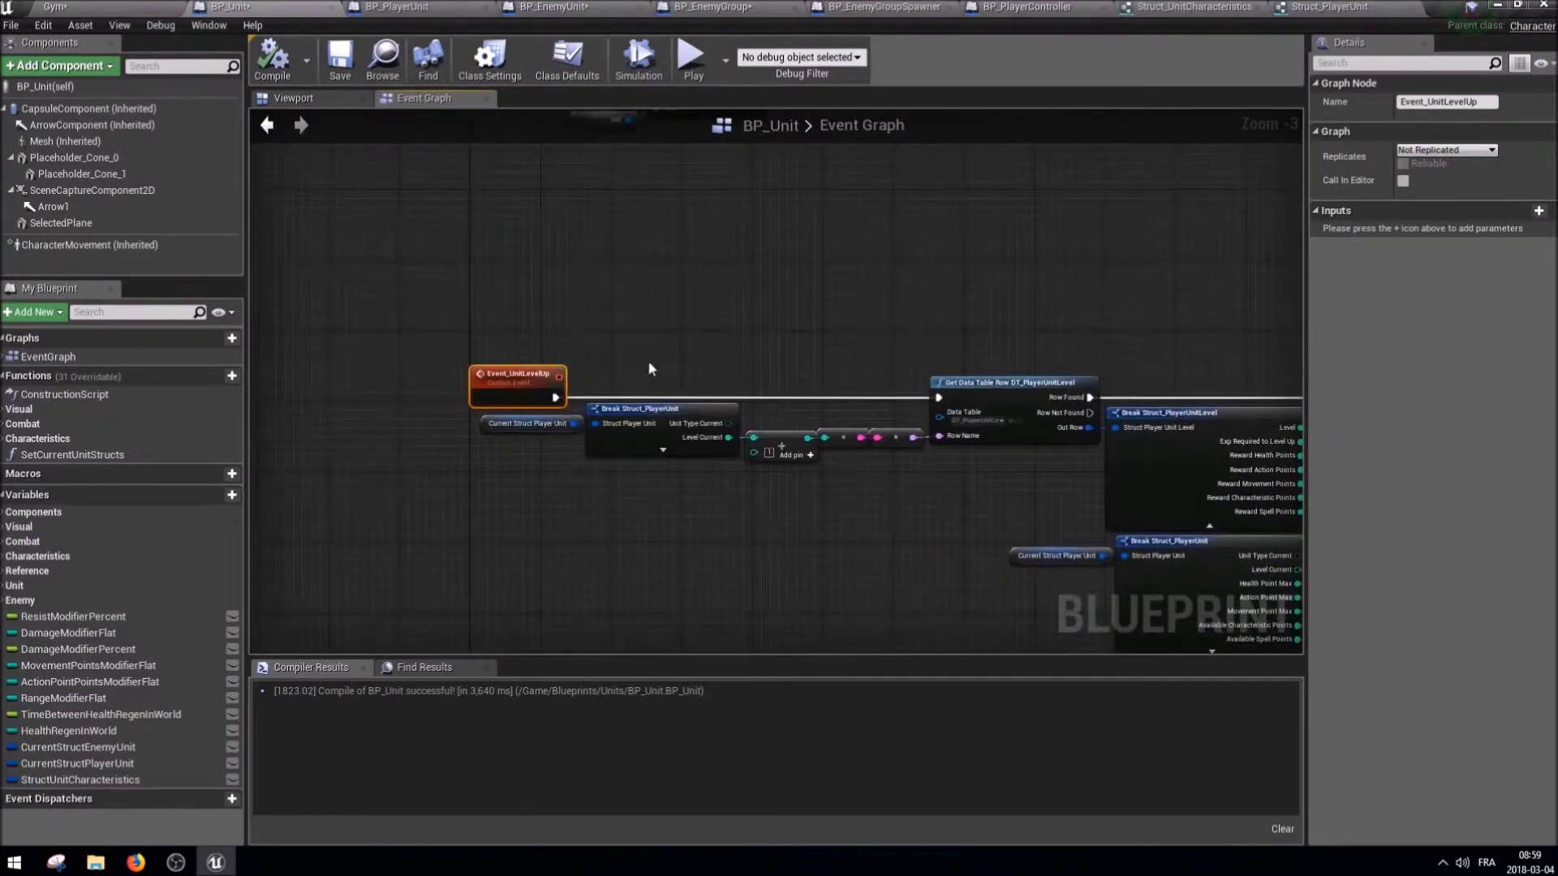
pyautogui.scroll(-2, 629, 362)
pyautogui.moveTo(1069, 536); pyautogui.dragTo(503, 337)
pyautogui.scroll(4, 696, 420)
pyautogui.moveTo(696, 420); pyautogui.dragTo(762, 420, button='right')
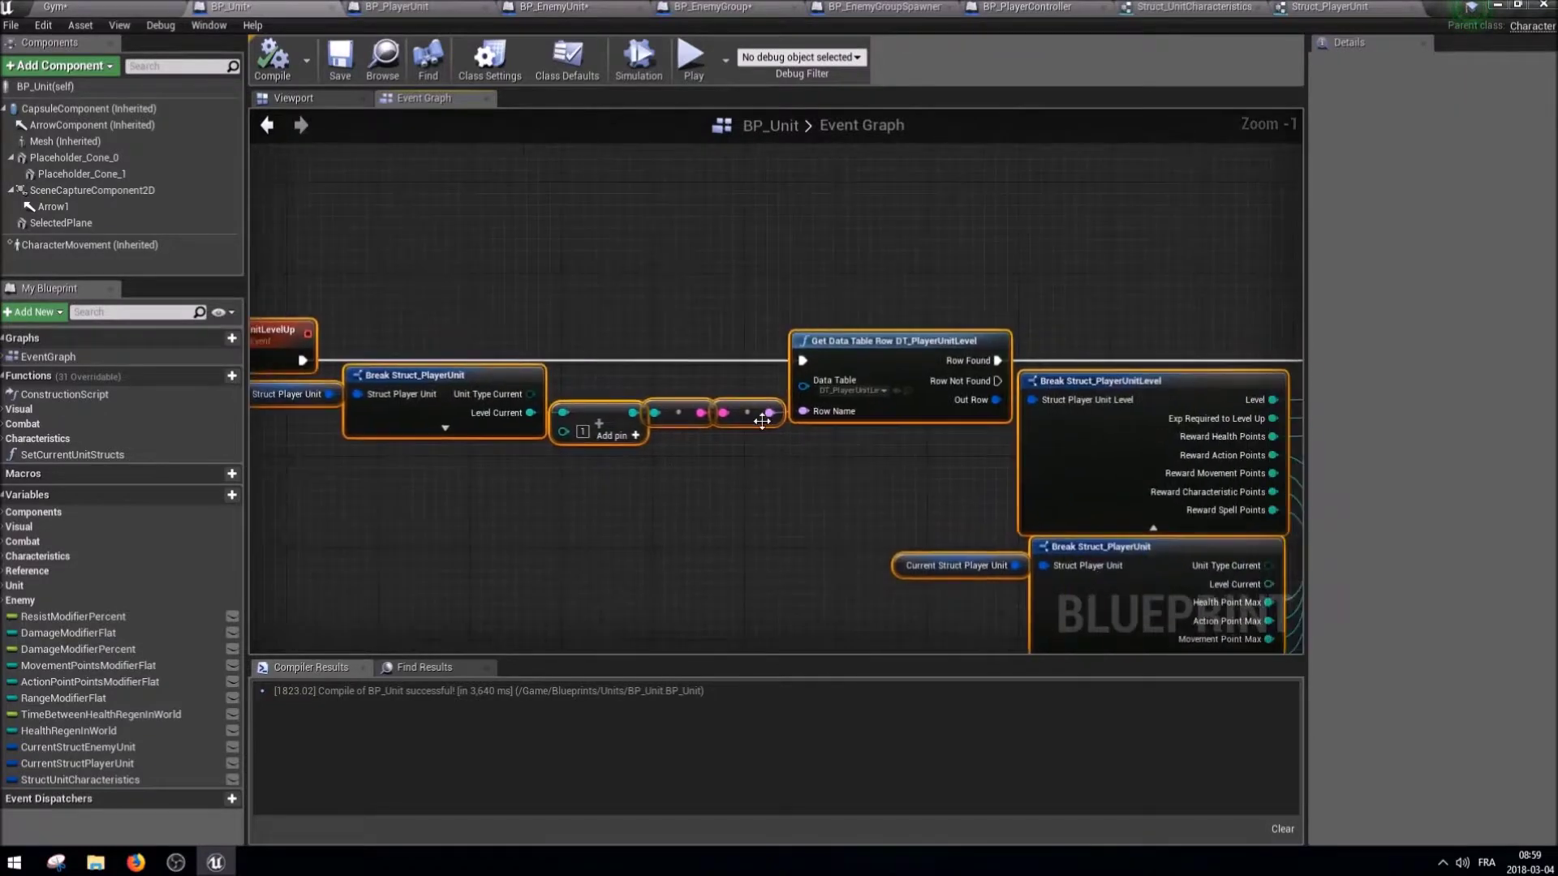
pyautogui.scroll(-1, 777, 421)
pyautogui.moveTo(816, 509)
pyautogui.mouseDown(button='right')
pyautogui.moveTo(573, 498)
pyautogui.moveTo(905, 498)
pyautogui.mouseUp(button='right')
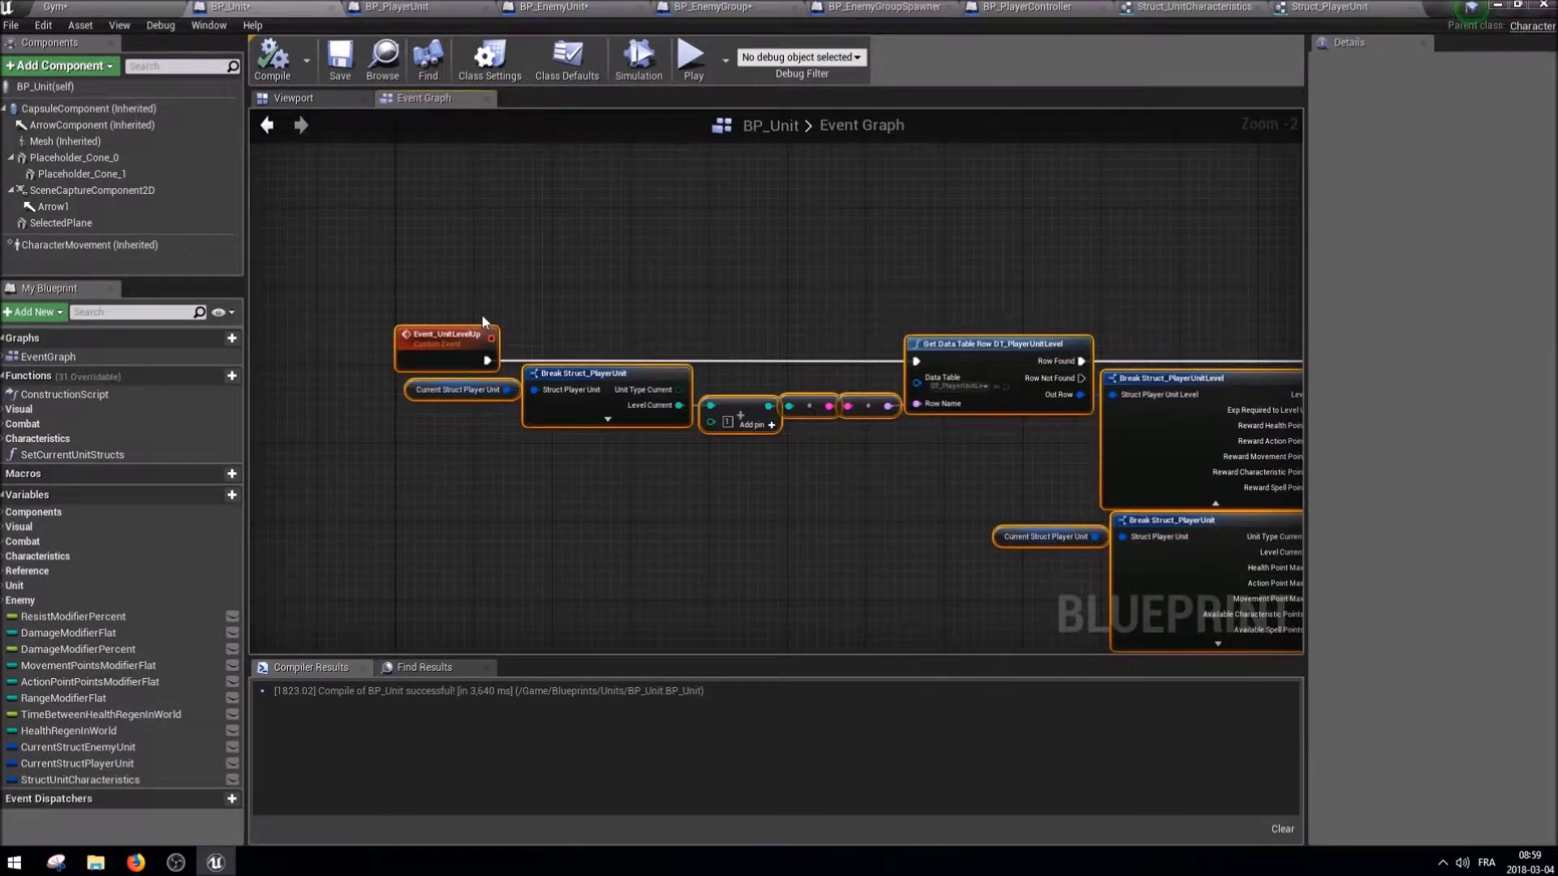
pyautogui.press('Delete')
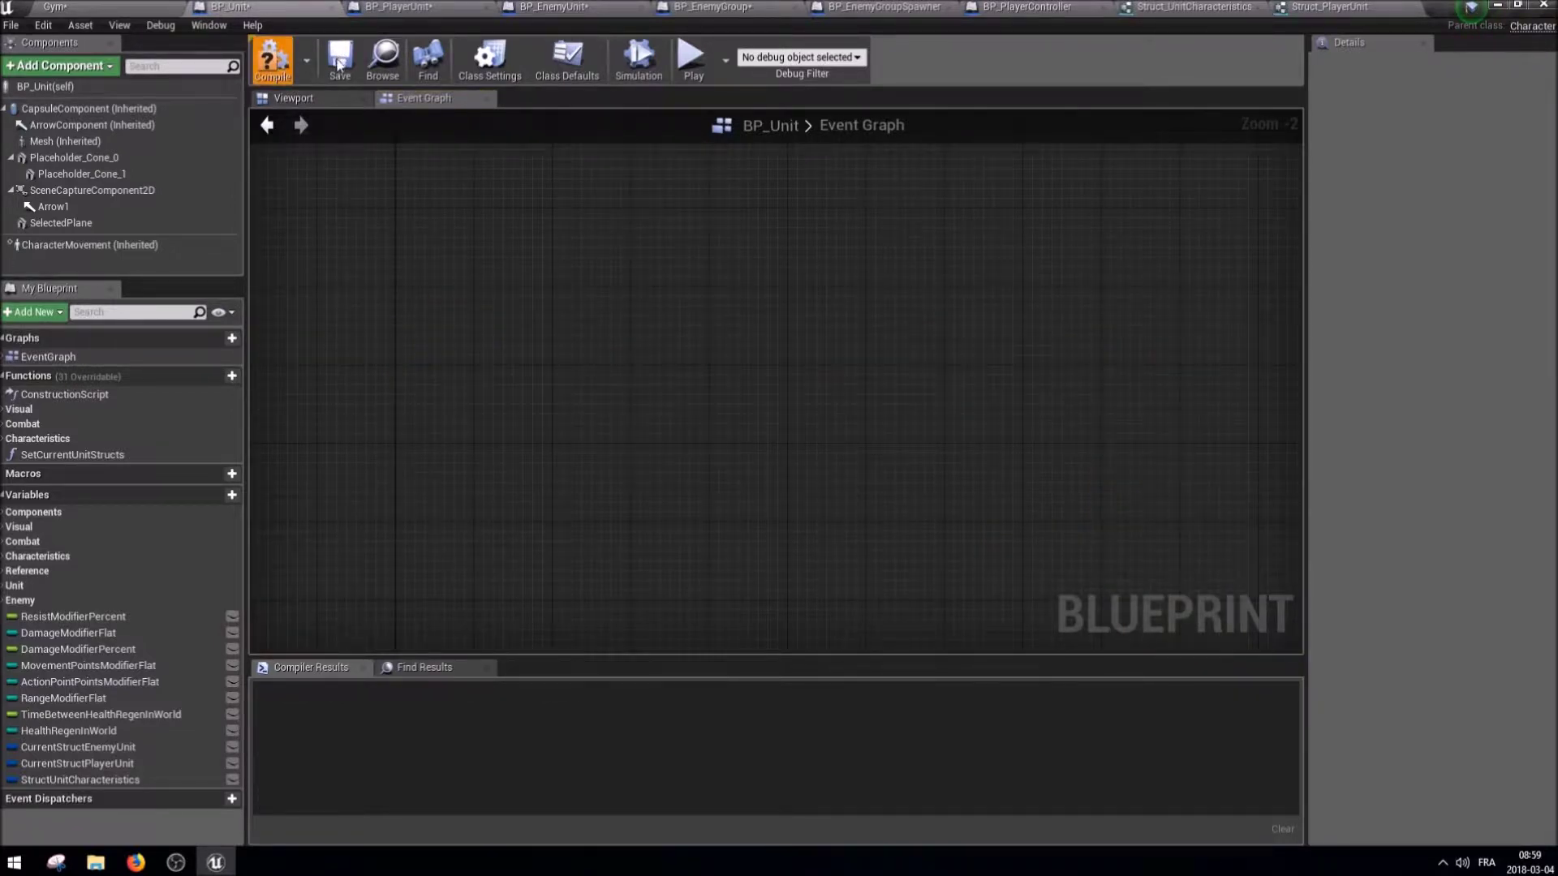
# Compile BP_Unit, paste the UnitLevelUp chain into BP_PlayerUnit's Event Graph and compile it.
pyautogui.click(340, 68)
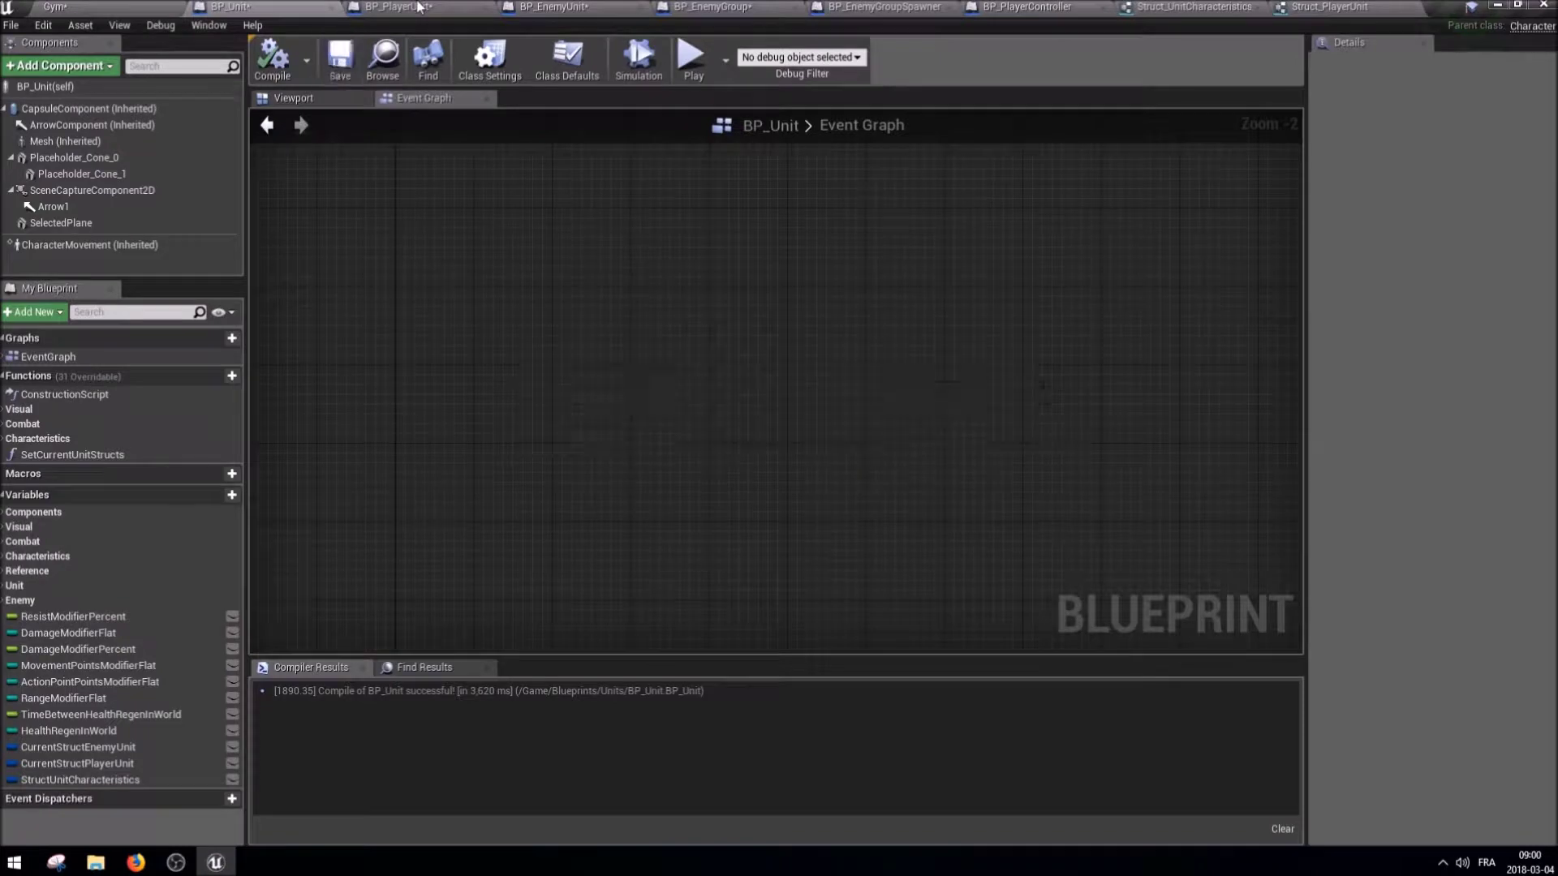
pyautogui.click(398, 7)
pyautogui.moveTo(812, 621); pyautogui.dragTo(787, 296, button='right')
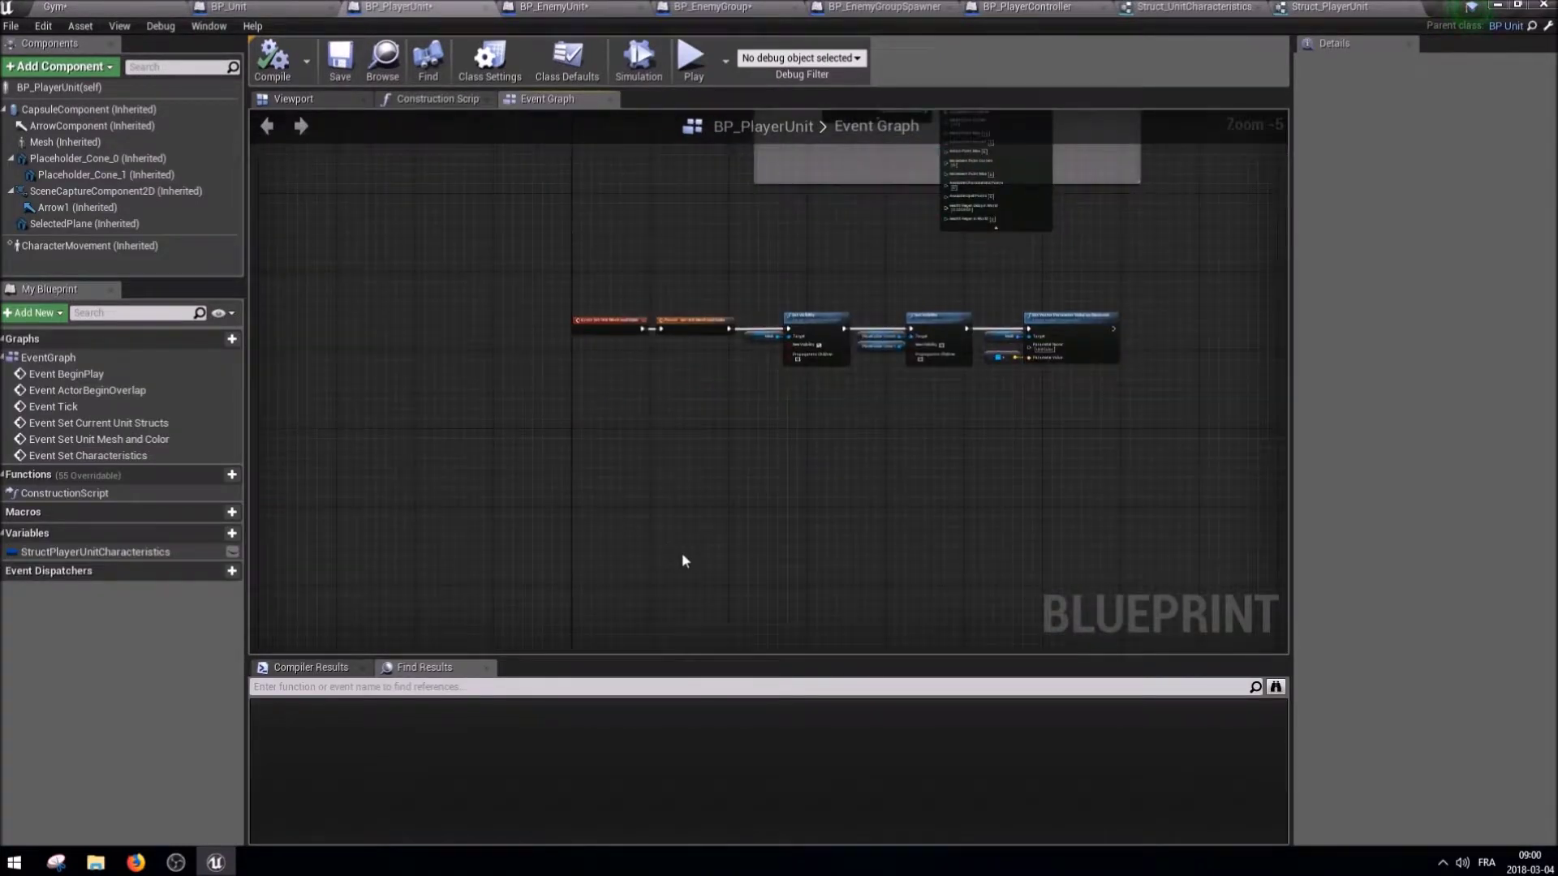
pyautogui.hotkey('ctrl', 'v')
pyautogui.moveTo(378, 509); pyautogui.dragTo(600, 507)
pyautogui.scroll(1, 577, 506)
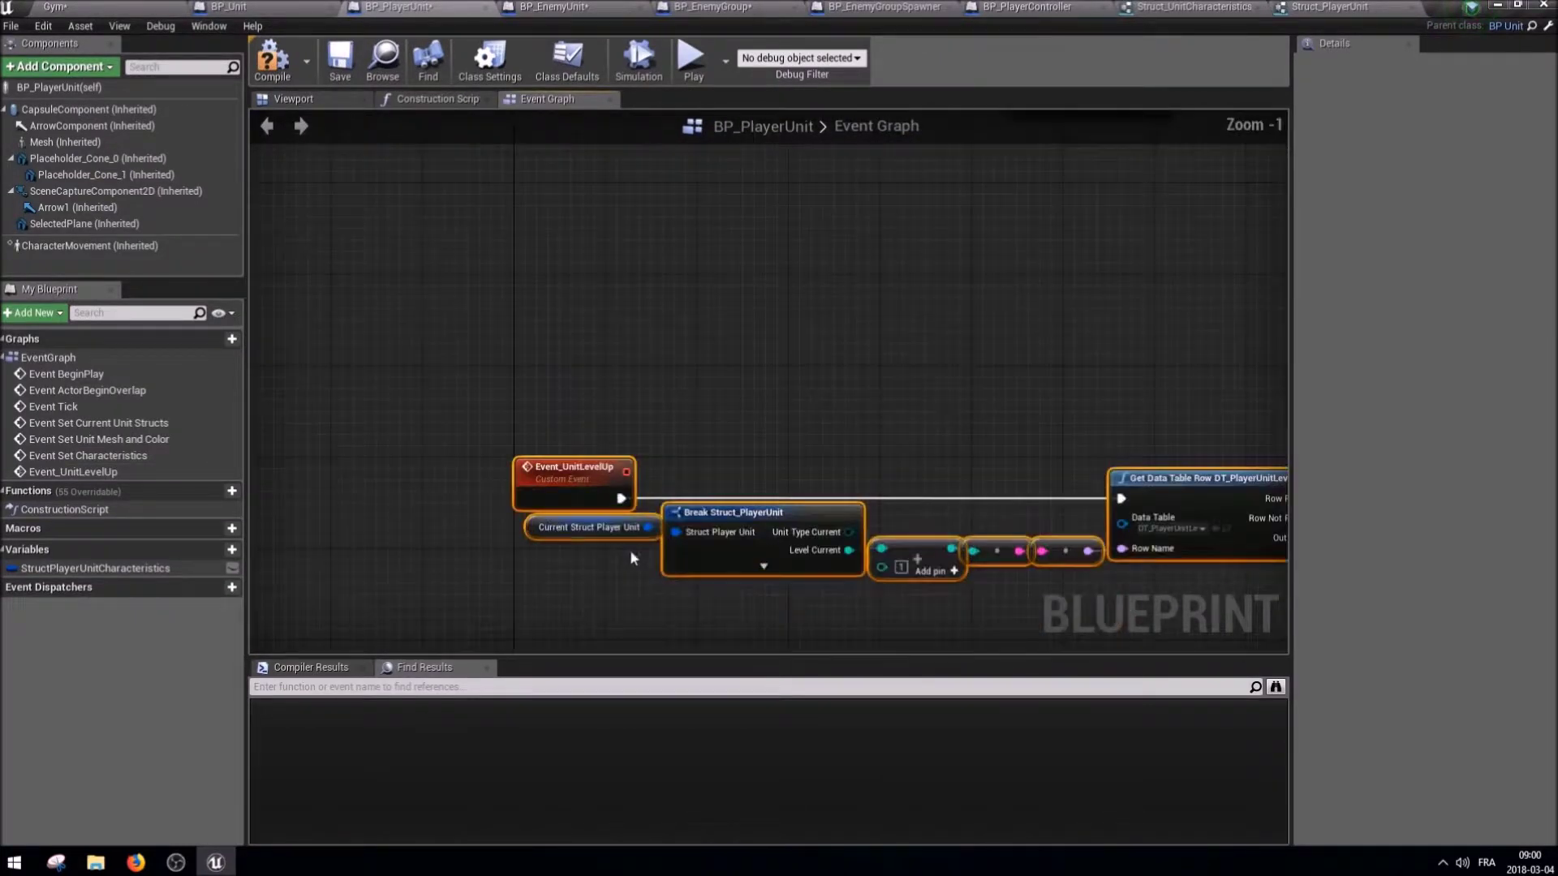
pyautogui.scroll(1, 630, 548)
pyautogui.scroll(1, 883, 407)
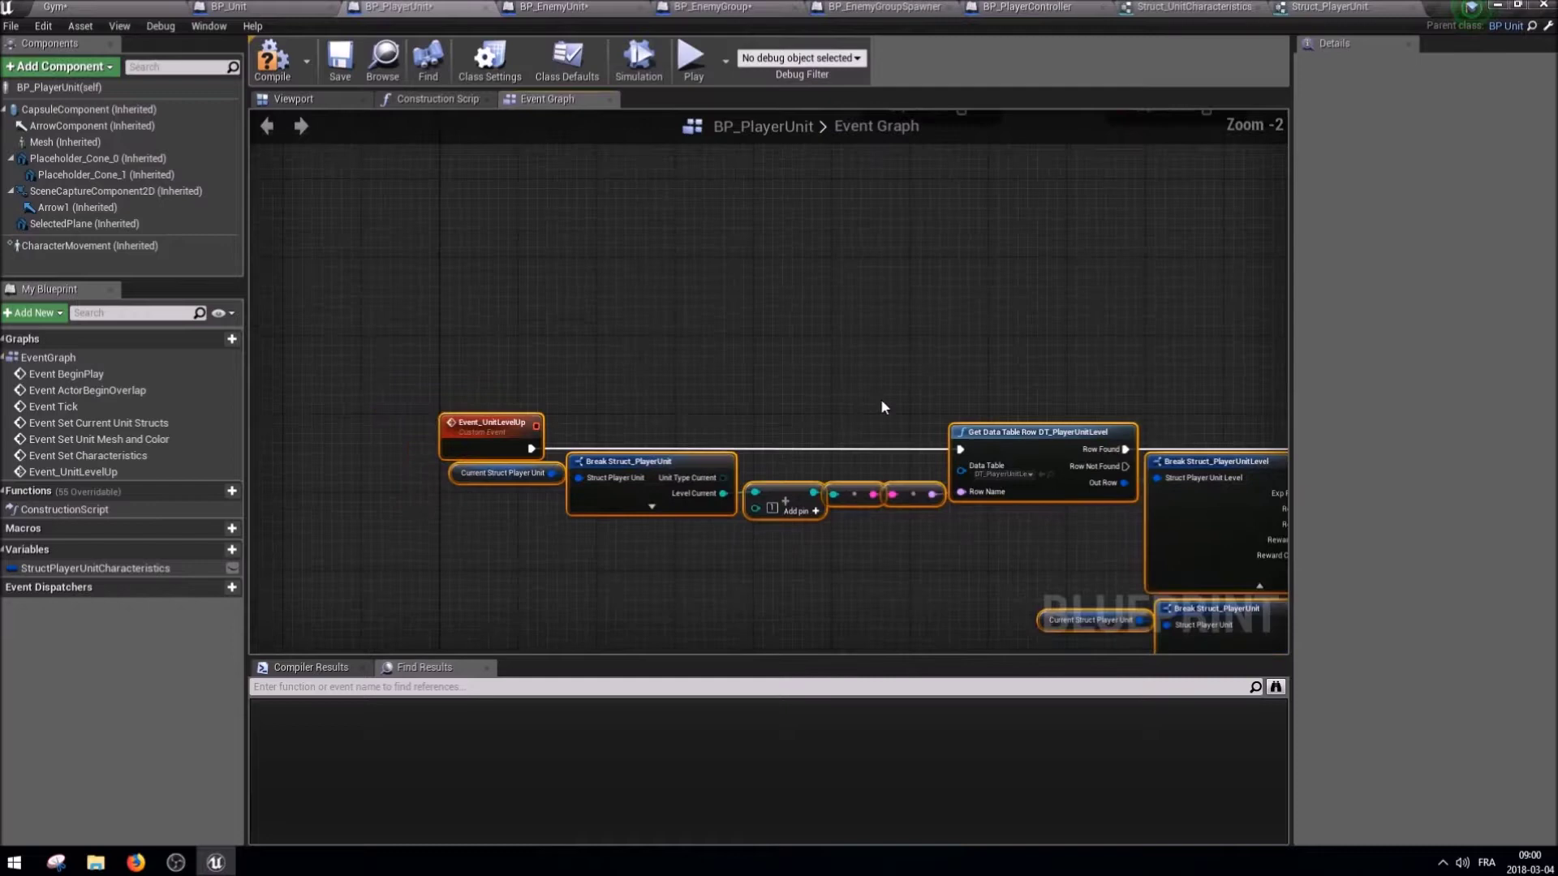
pyautogui.click(265, 59)
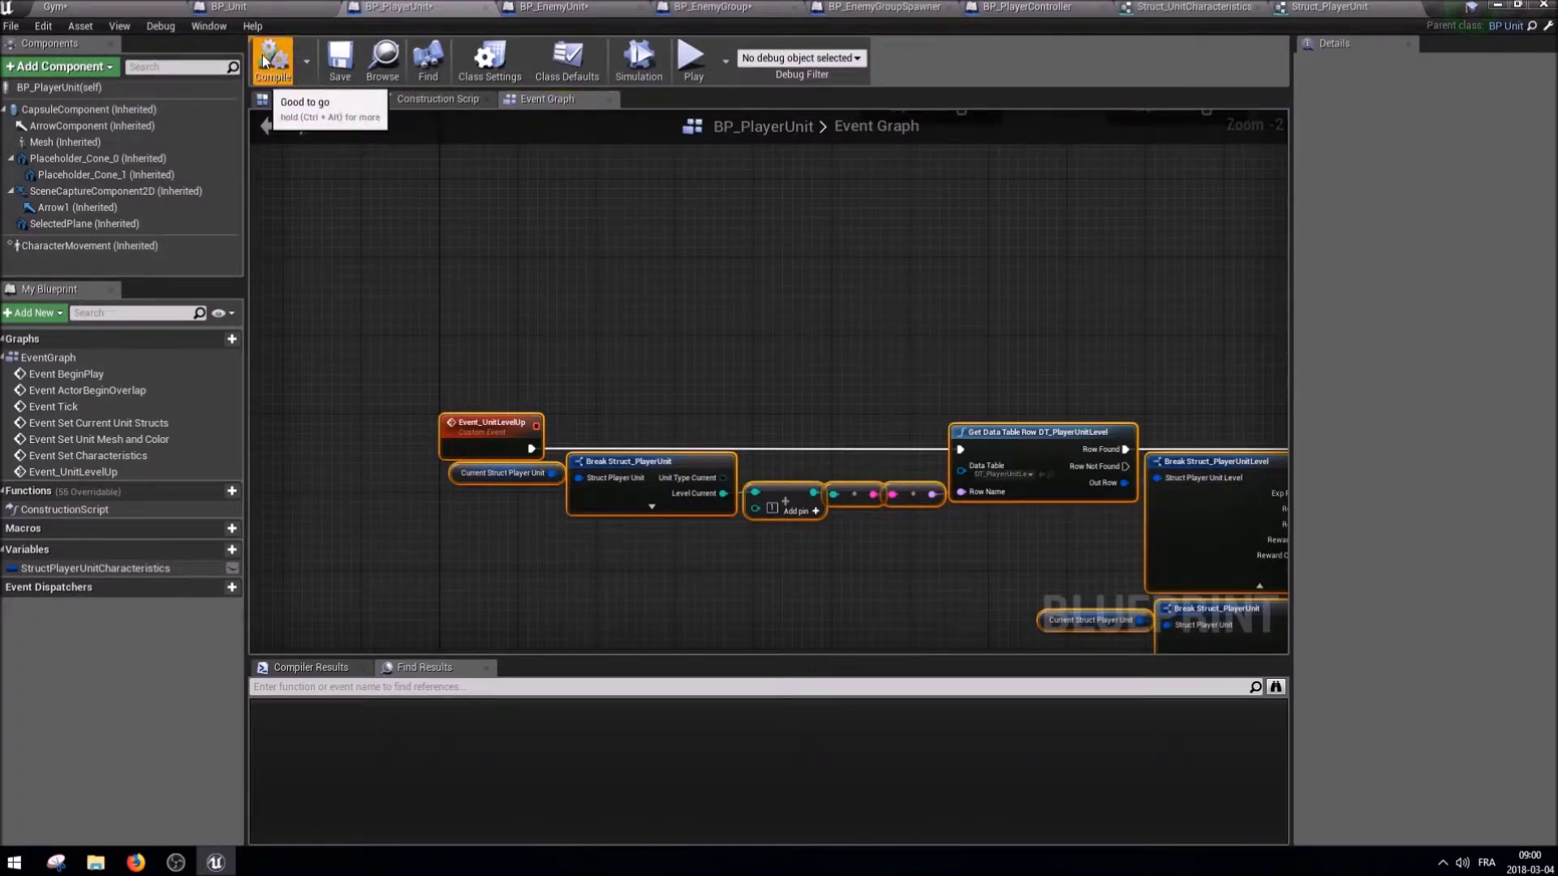
pyautogui.click(479, 419)
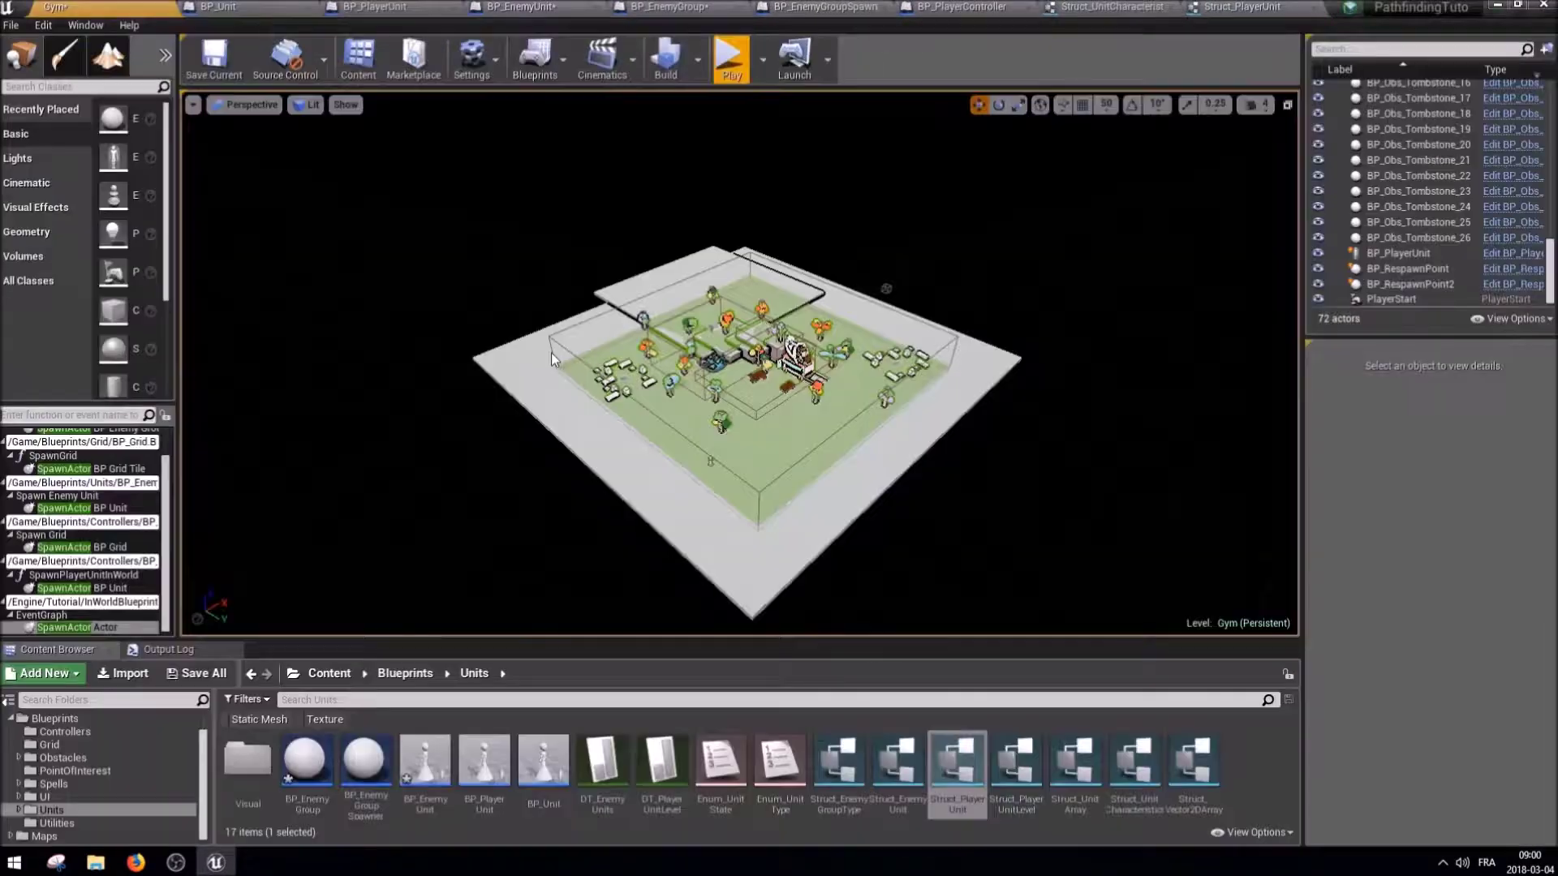
# Open the Event Unit Level Up call inside BP_GameMode's Distribute Exp to Combat Units loop.
pyautogui.write('UnitLevelUp')
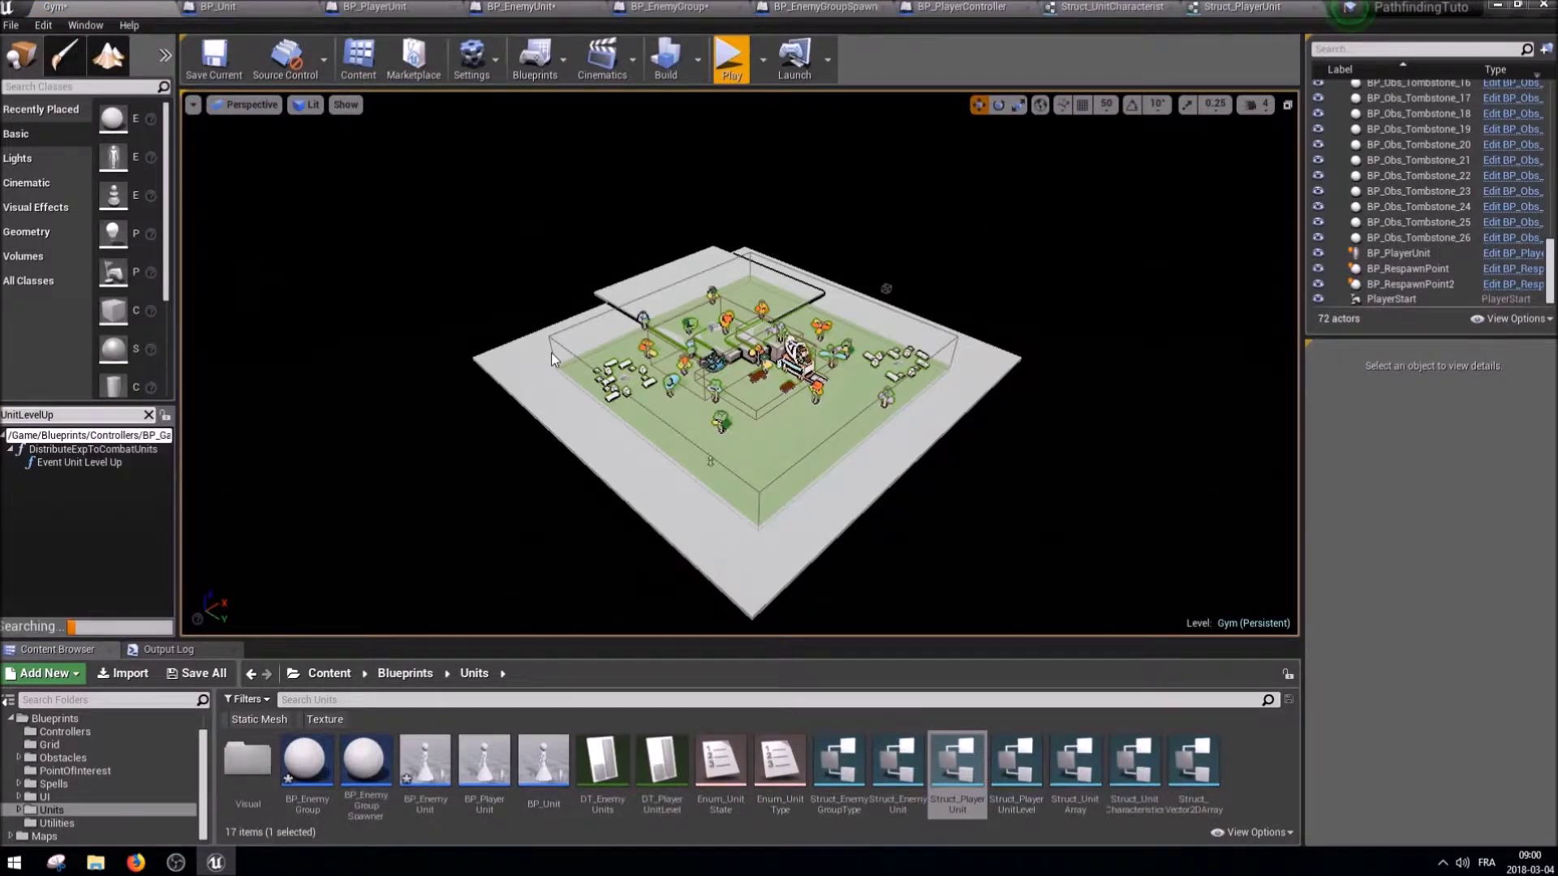
pyautogui.doubleClick(90, 461)
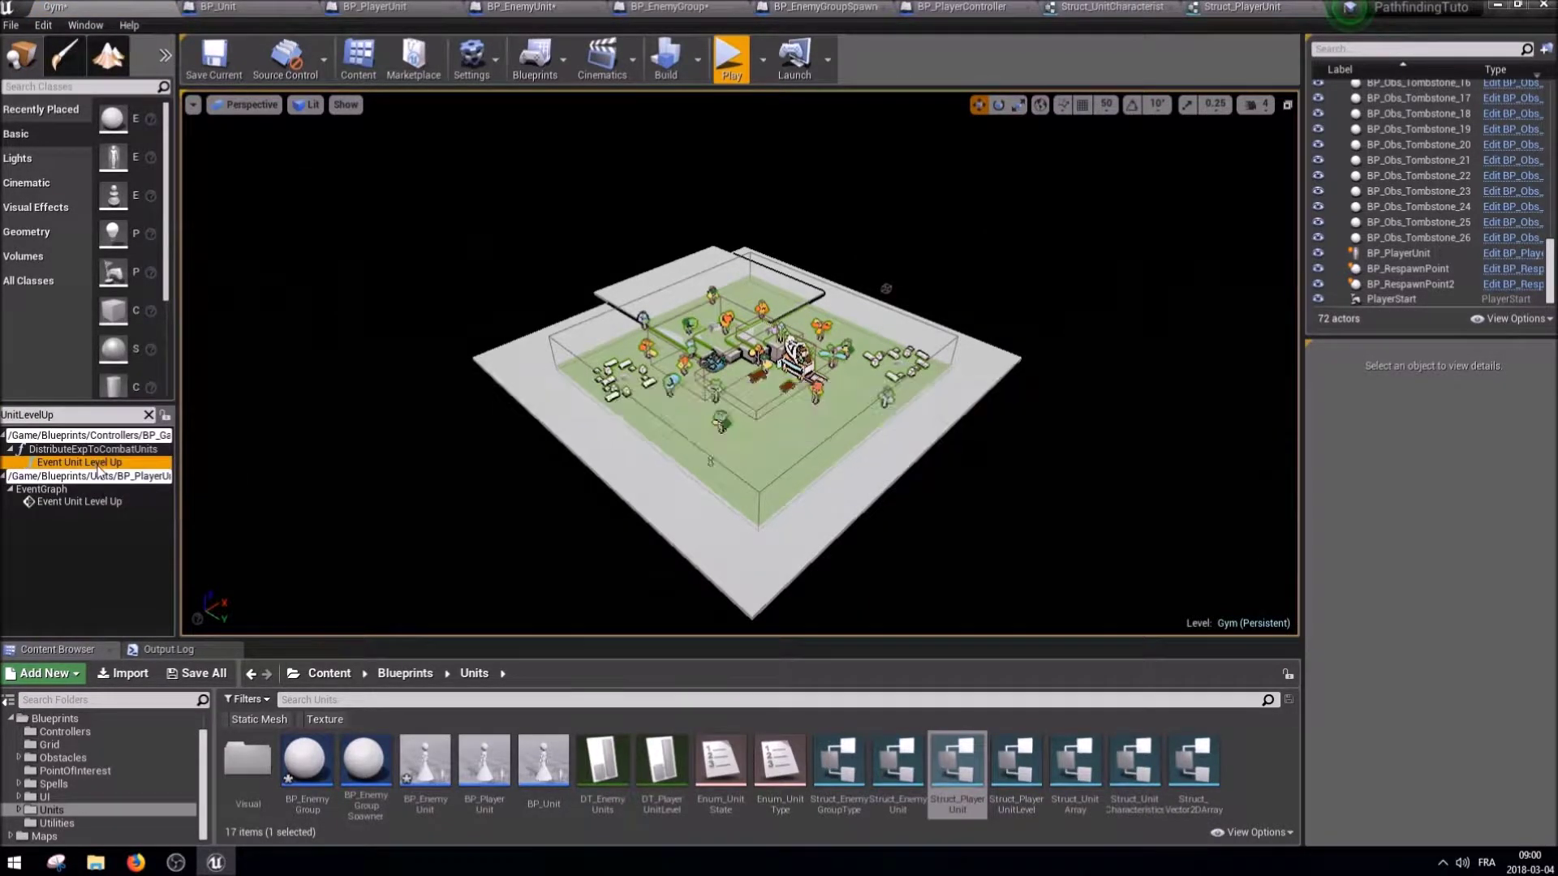
pyautogui.moveTo(733, 486); pyautogui.dragTo(954, 443, button='right')
pyautogui.scroll(-2, 954, 442)
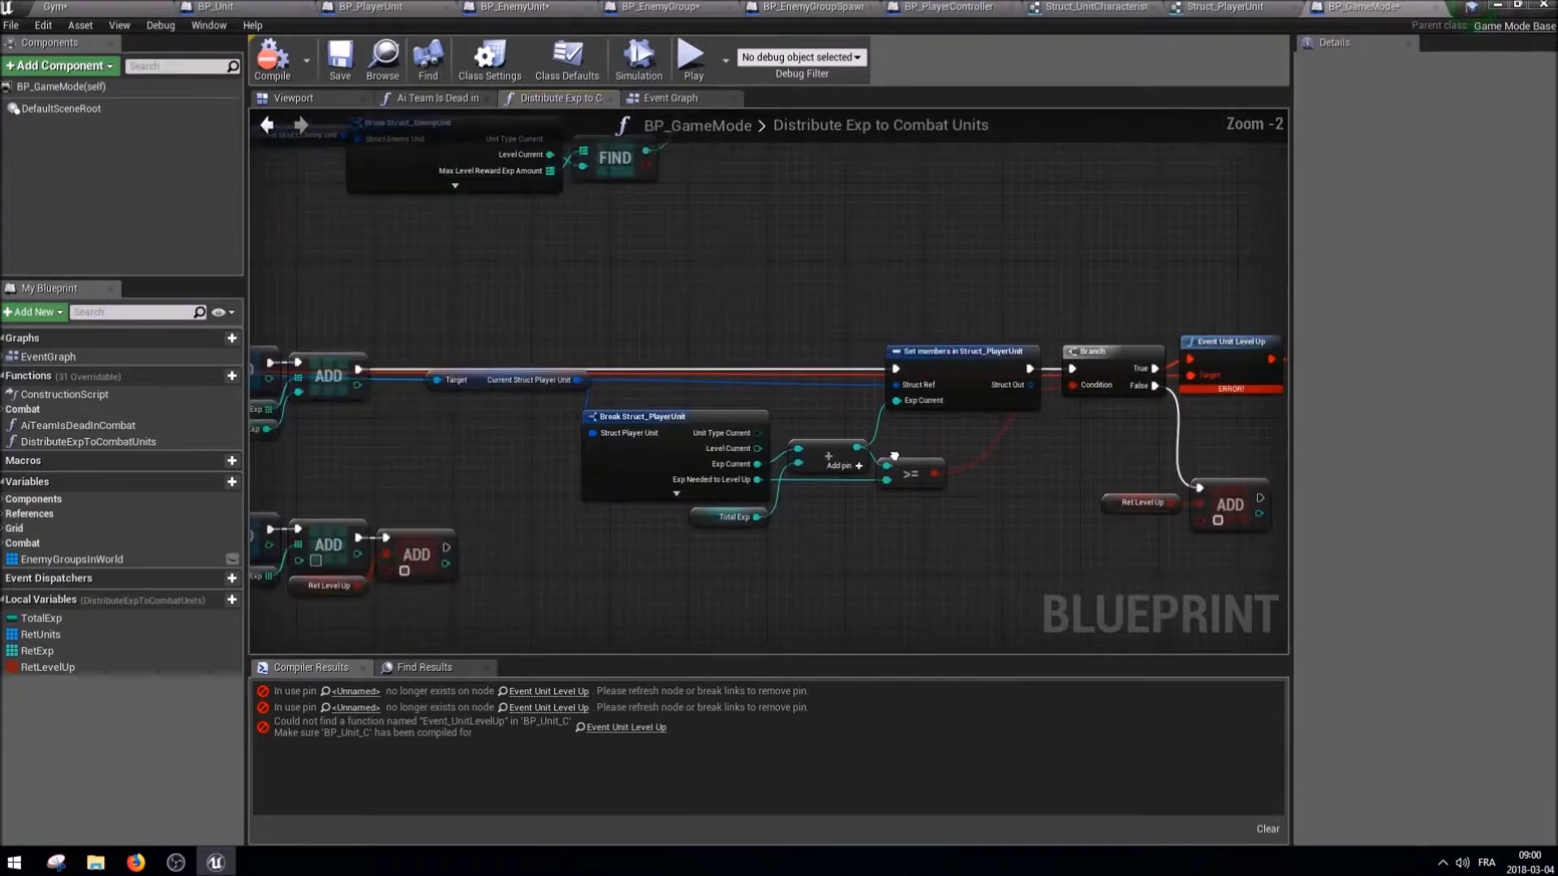
pyautogui.moveTo(325, 406); pyautogui.dragTo(634, 370, button='right')
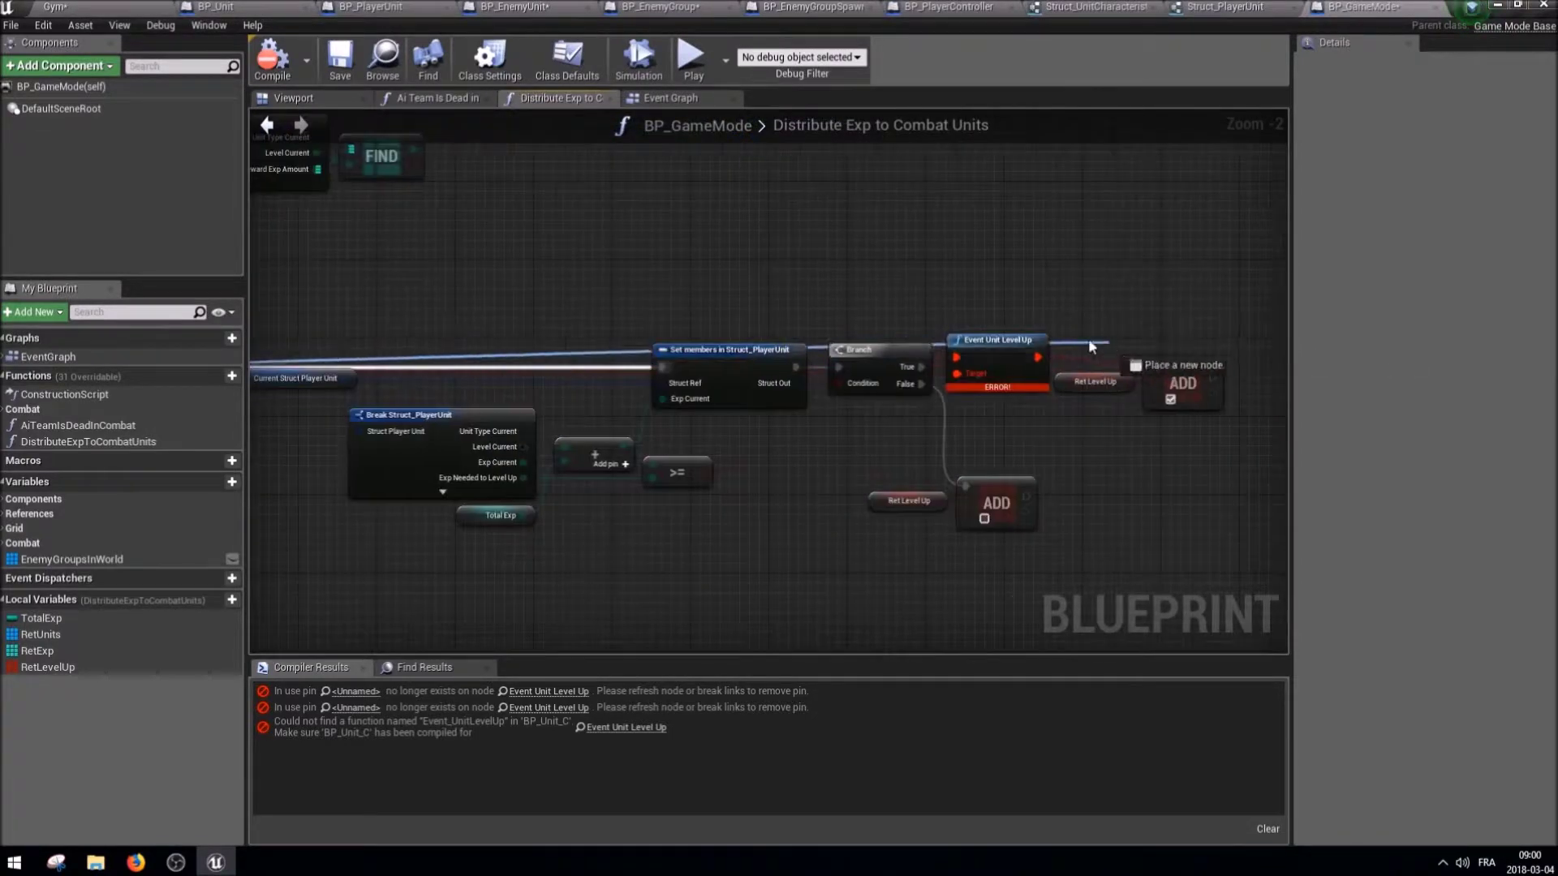
# Add a Cast To BP_PlayerUnit node from the loop's Array Element, right after the Branch.
pyautogui.moveTo(505, 370); pyautogui.dragTo(834, 322)
pyautogui.write('cast to pla')
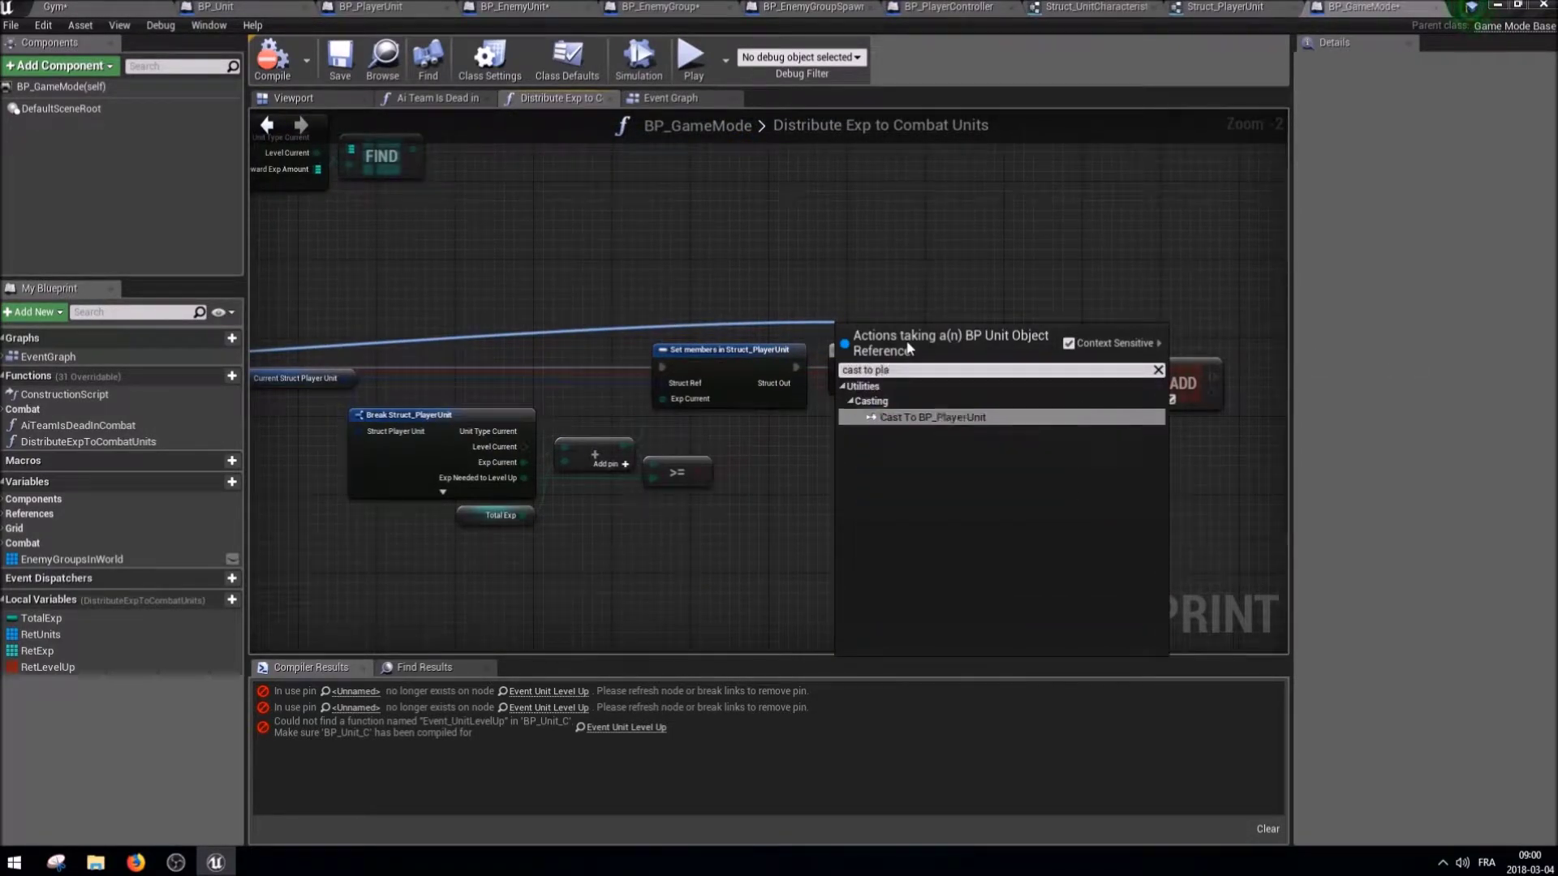
pyautogui.press('Return')
pyautogui.moveTo(899, 320); pyautogui.dragTo(829, 280)
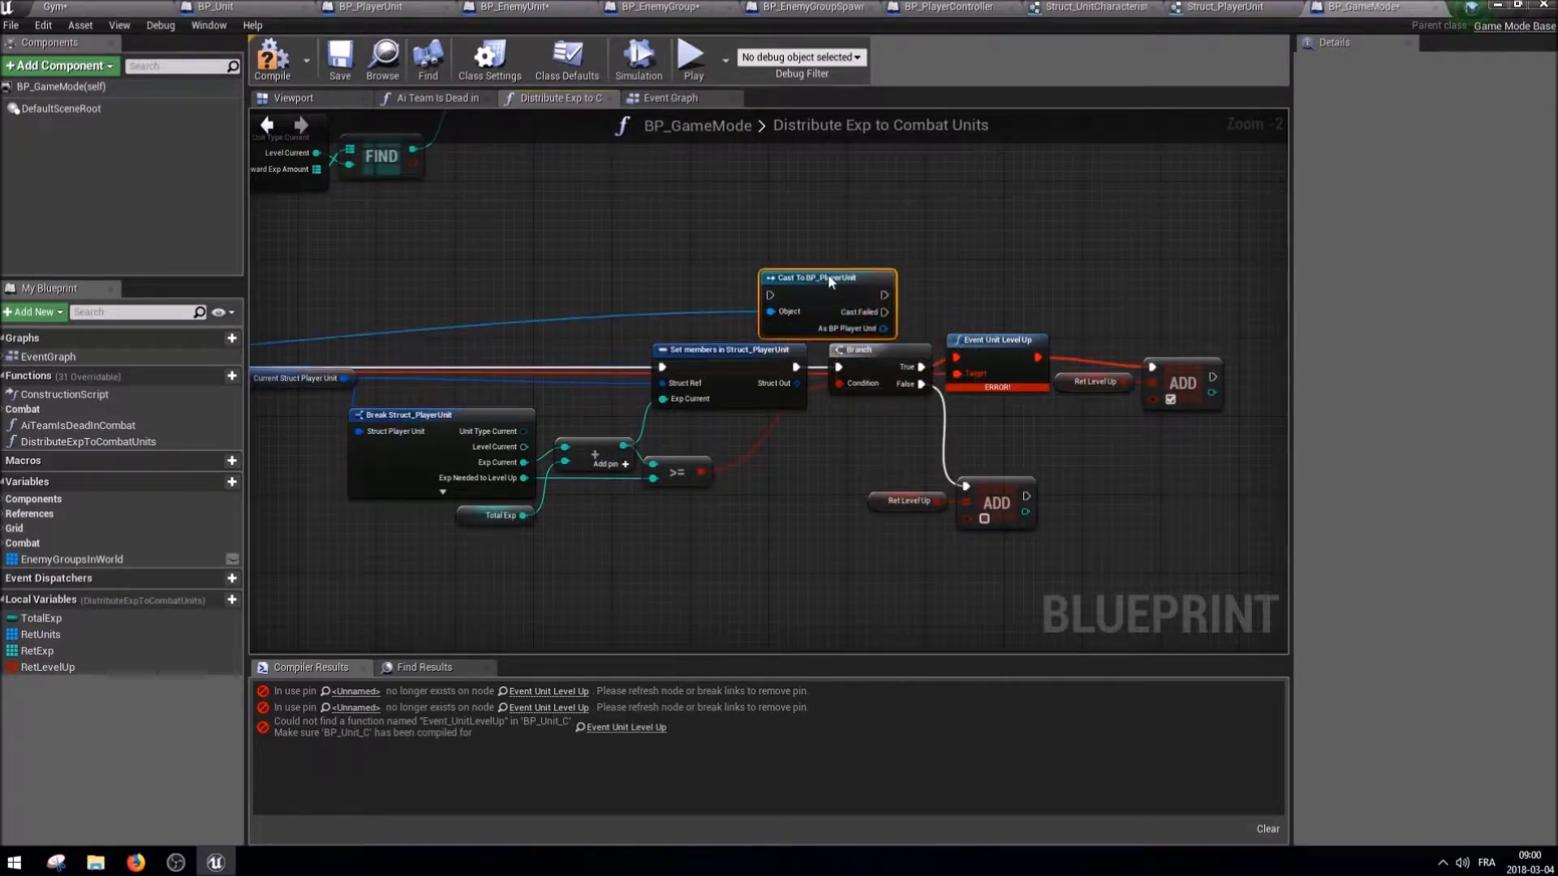
pyautogui.moveTo(829, 277); pyautogui.dragTo(606, 344, button='right')
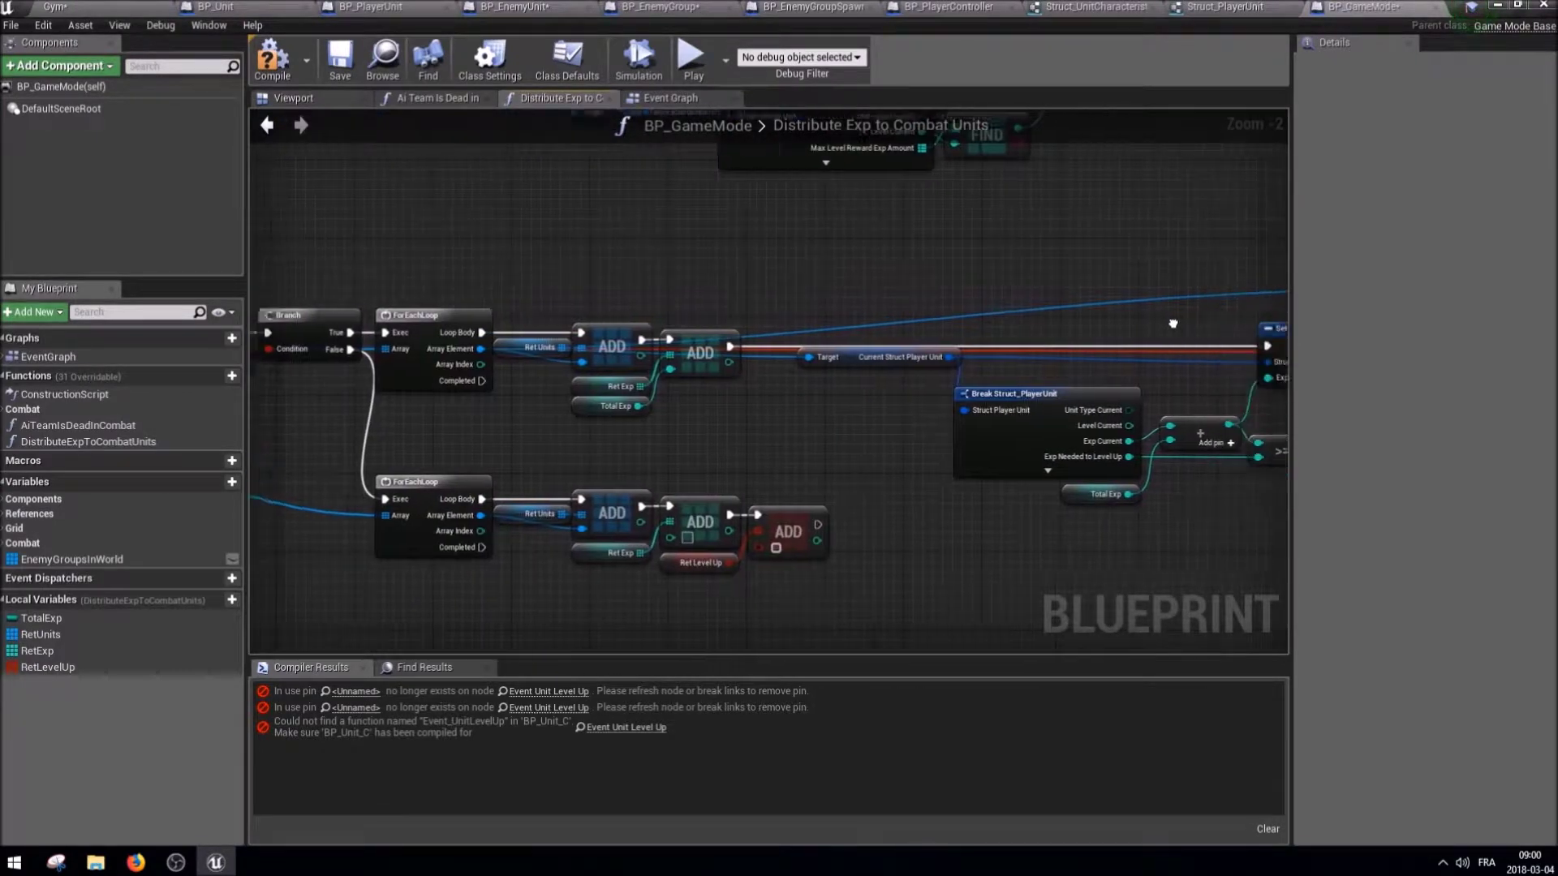
pyautogui.moveTo(606, 344)
pyautogui.mouseDown(button='right')
pyautogui.moveTo(610, 407)
pyautogui.moveTo(800, 428)
pyautogui.mouseUp(button='right')
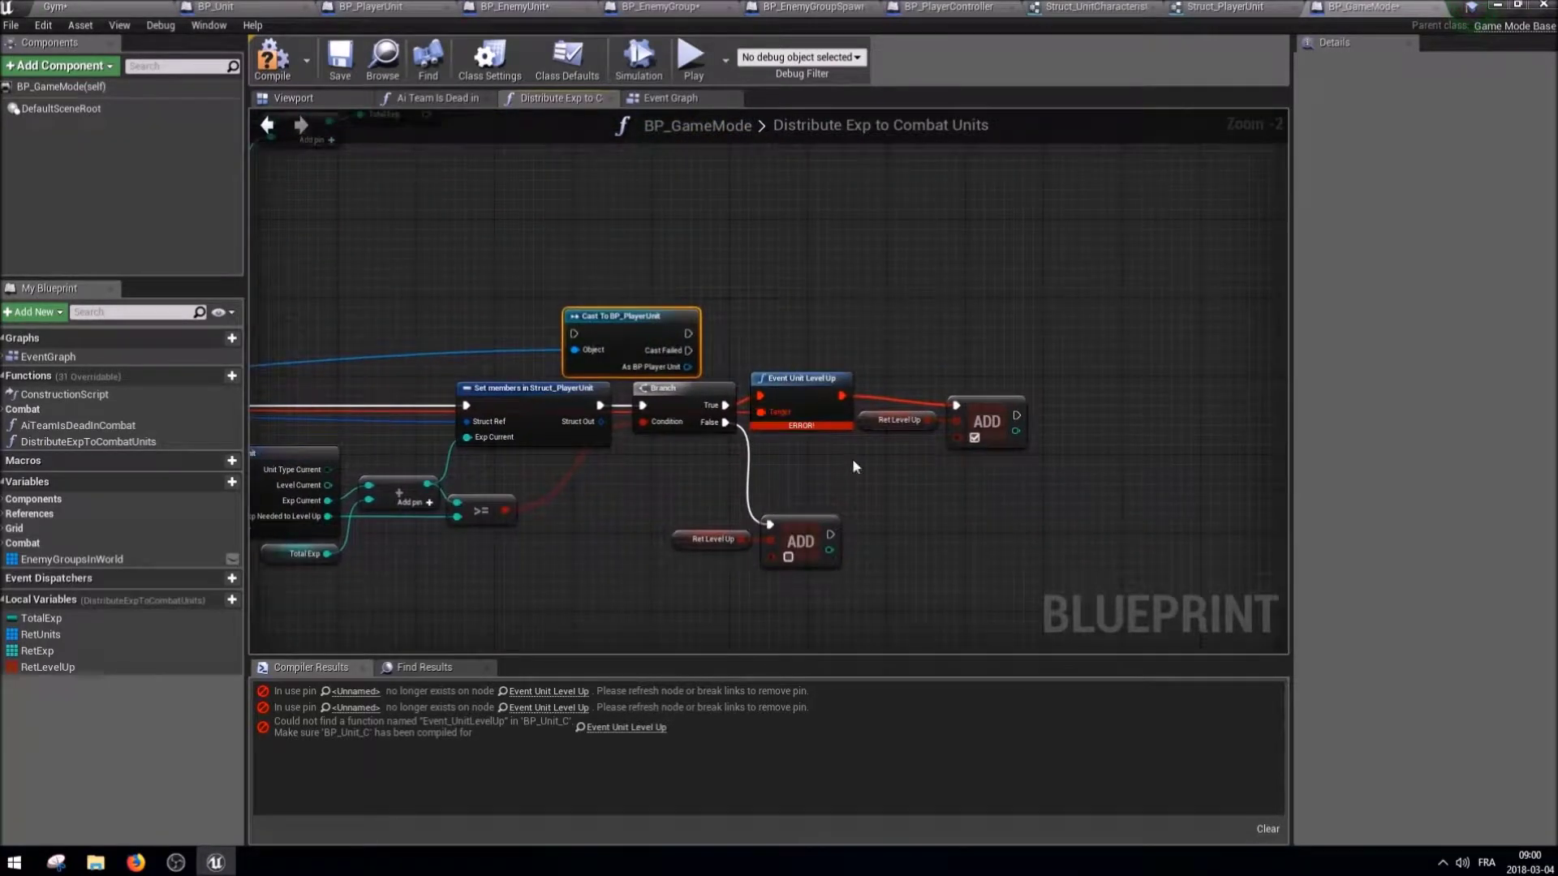
pyautogui.moveTo(849, 454); pyautogui.dragTo(1039, 369)
pyautogui.moveTo(799, 378); pyautogui.dragTo(965, 378)
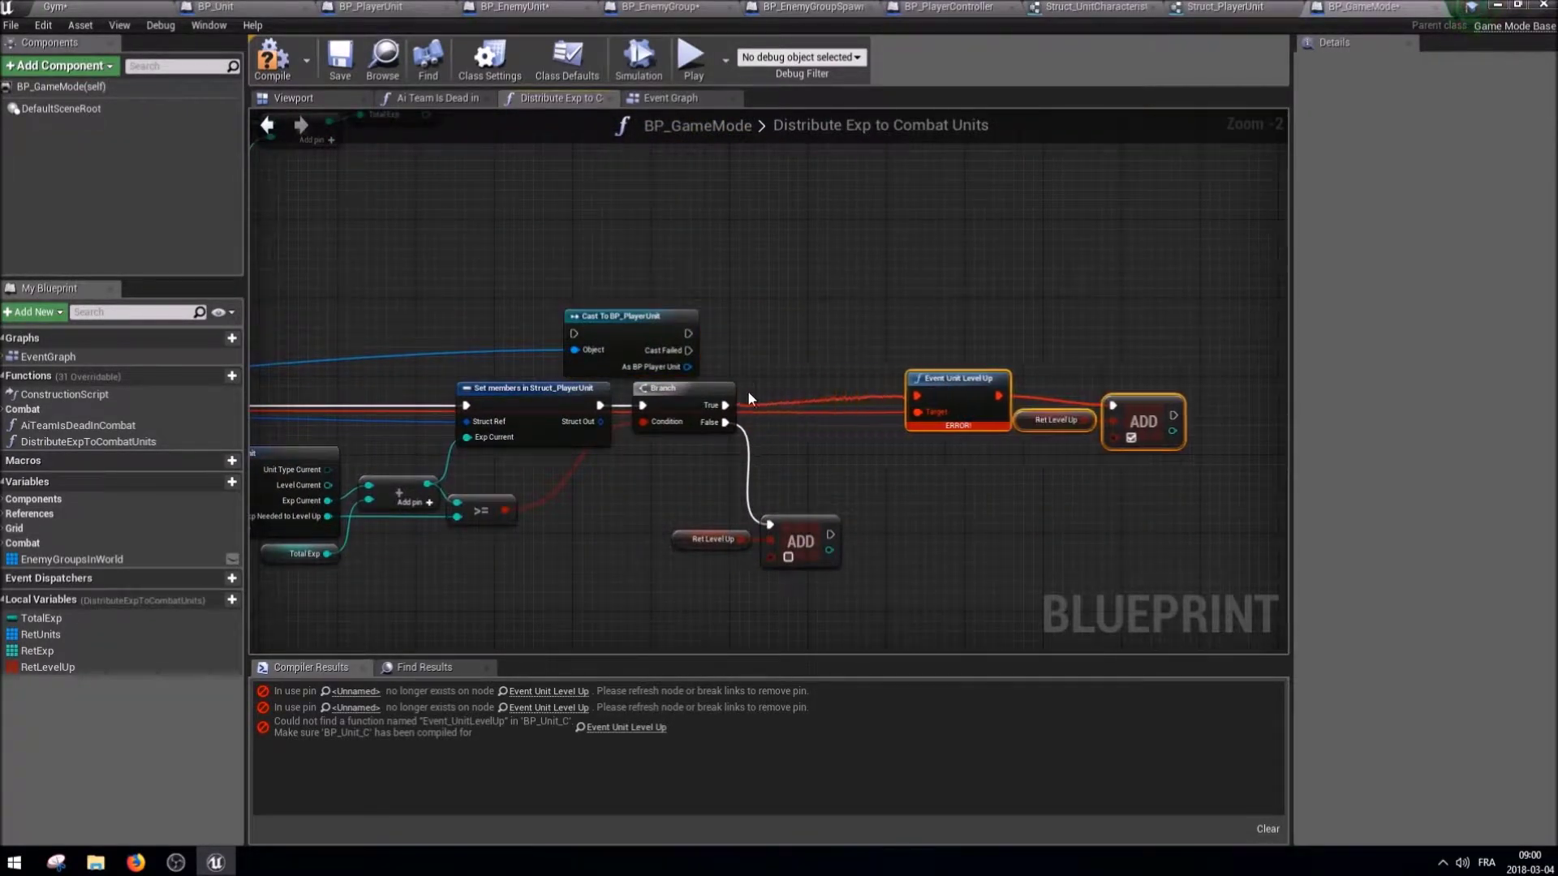
pyautogui.moveTo(622, 331); pyautogui.dragTo(779, 331)
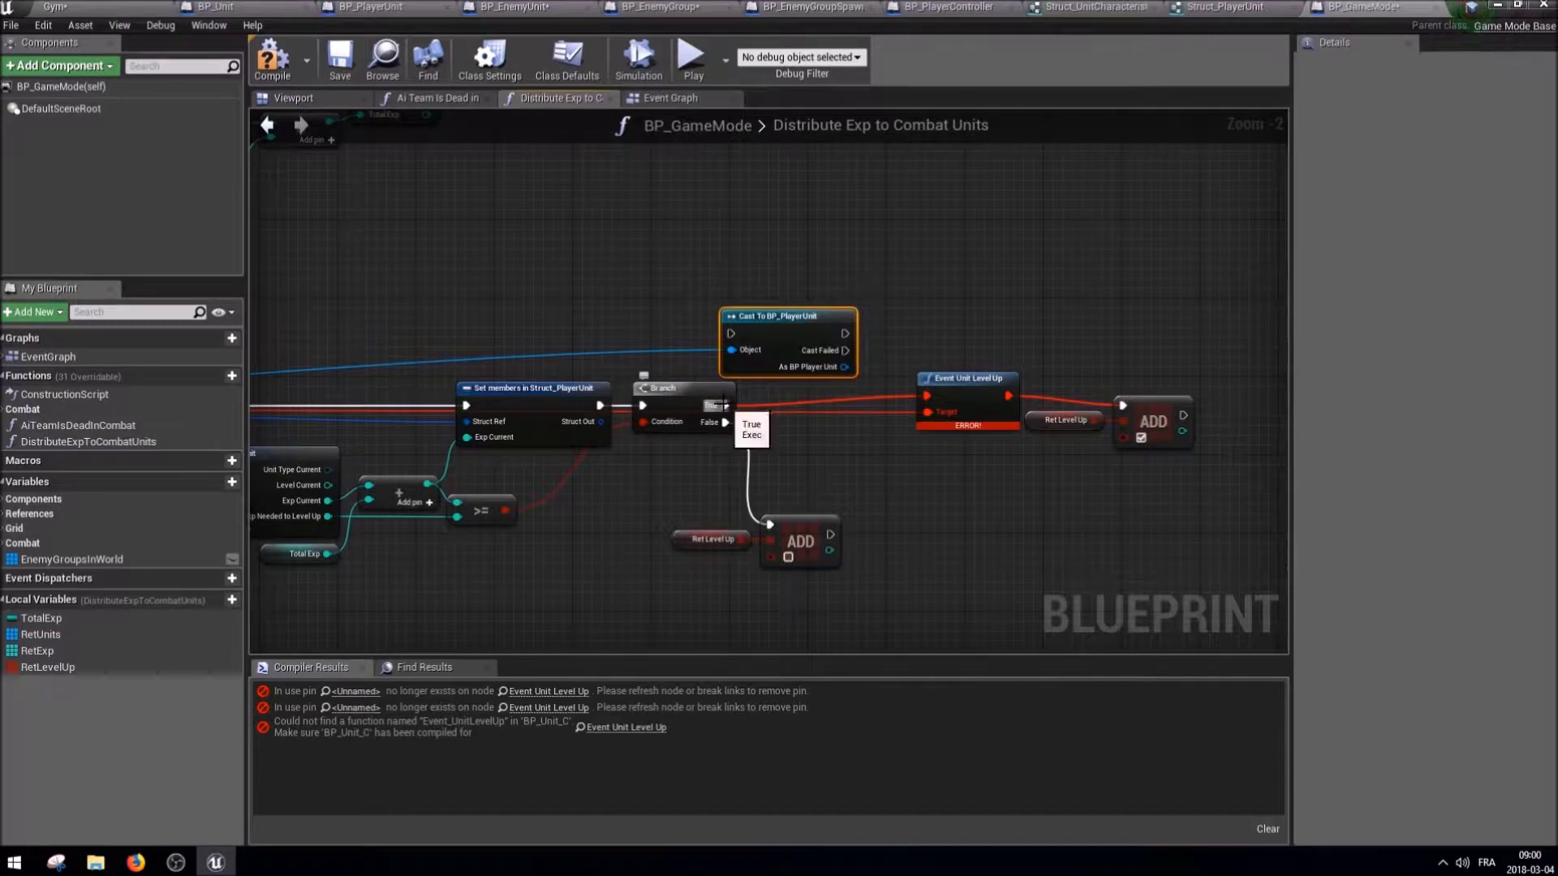
# Call Event Unit Level Up on the cast BP_PlayerUnit result.
pyautogui.moveTo(844, 367); pyautogui.dragTo(880, 334)
pyautogui.write('u')
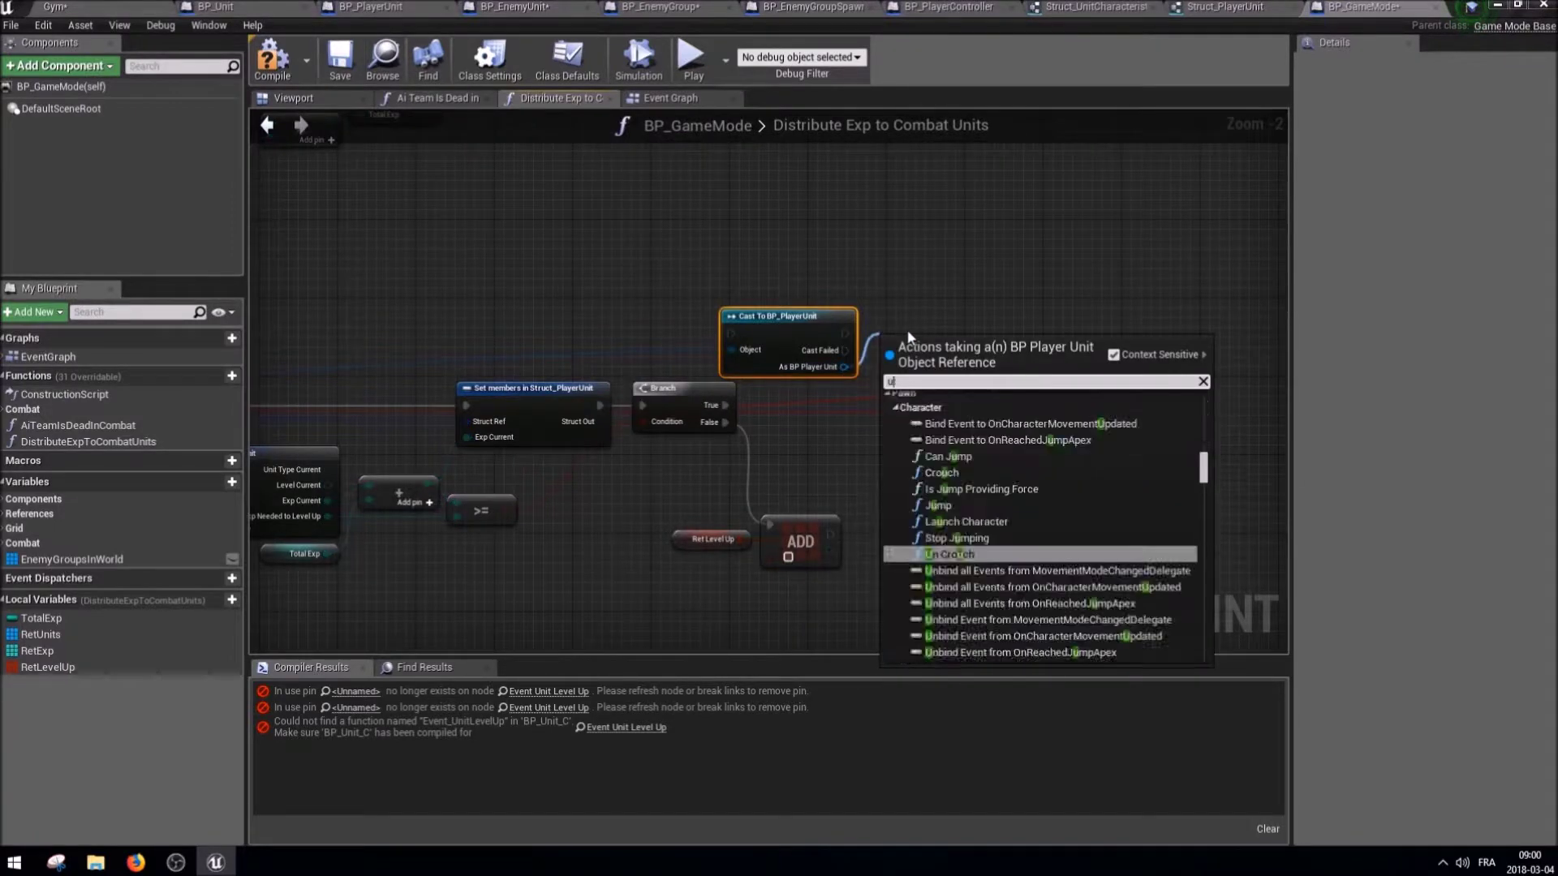
pyautogui.write('nit level')
pyautogui.press('Return')
pyautogui.moveTo(933, 344)
pyautogui.mouseDown()
pyautogui.moveTo(933, 307)
pyautogui.moveTo(1134, 414)
pyautogui.mouseUp()
# Delete the broken Event Unit Level Up node, line up the new nodes, and save BP_GameMode.
pyautogui.rightClick(789, 333)
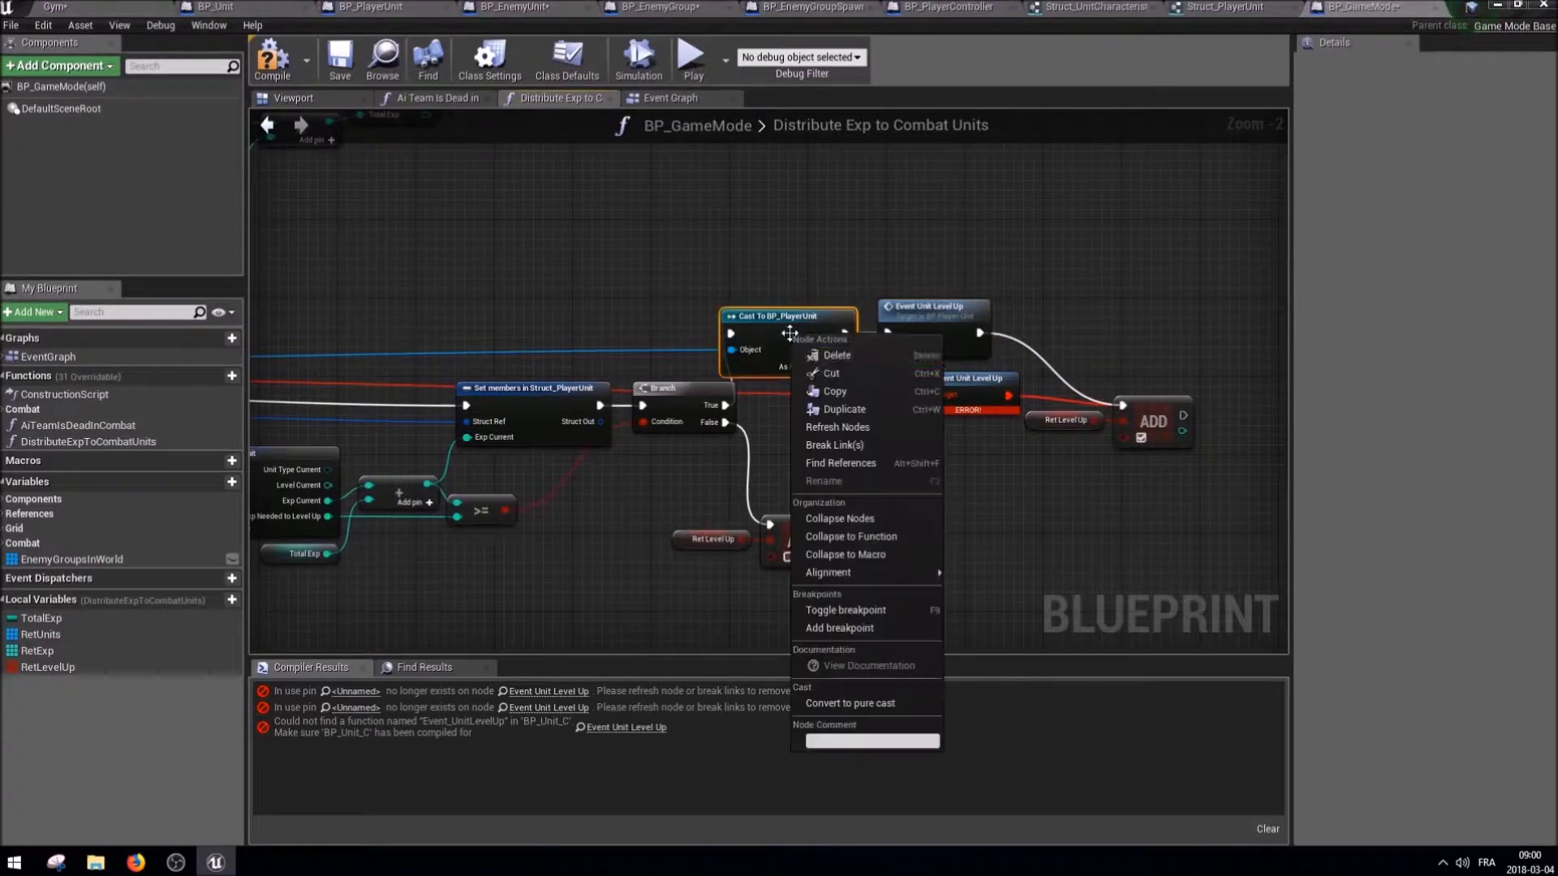
pyautogui.press('Escape')
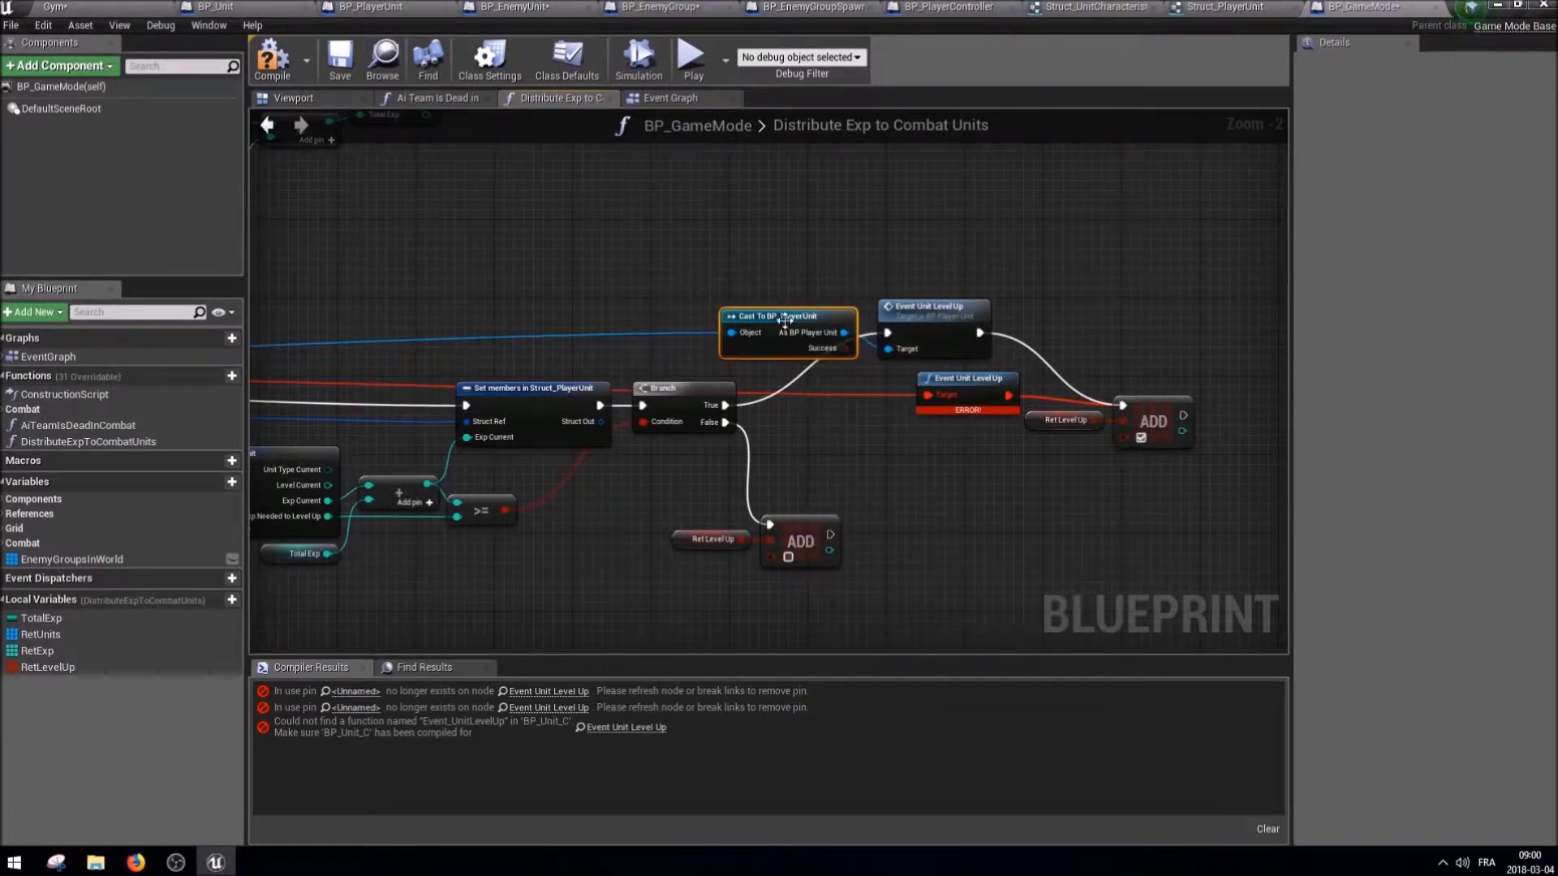
pyautogui.moveTo(784, 319); pyautogui.dragTo(794, 339)
pyautogui.press('Delete')
pyautogui.moveTo(956, 440); pyautogui.dragTo(798, 307)
pyautogui.moveTo(912, 340); pyautogui.dragTo(930, 408)
pyautogui.click(996, 489)
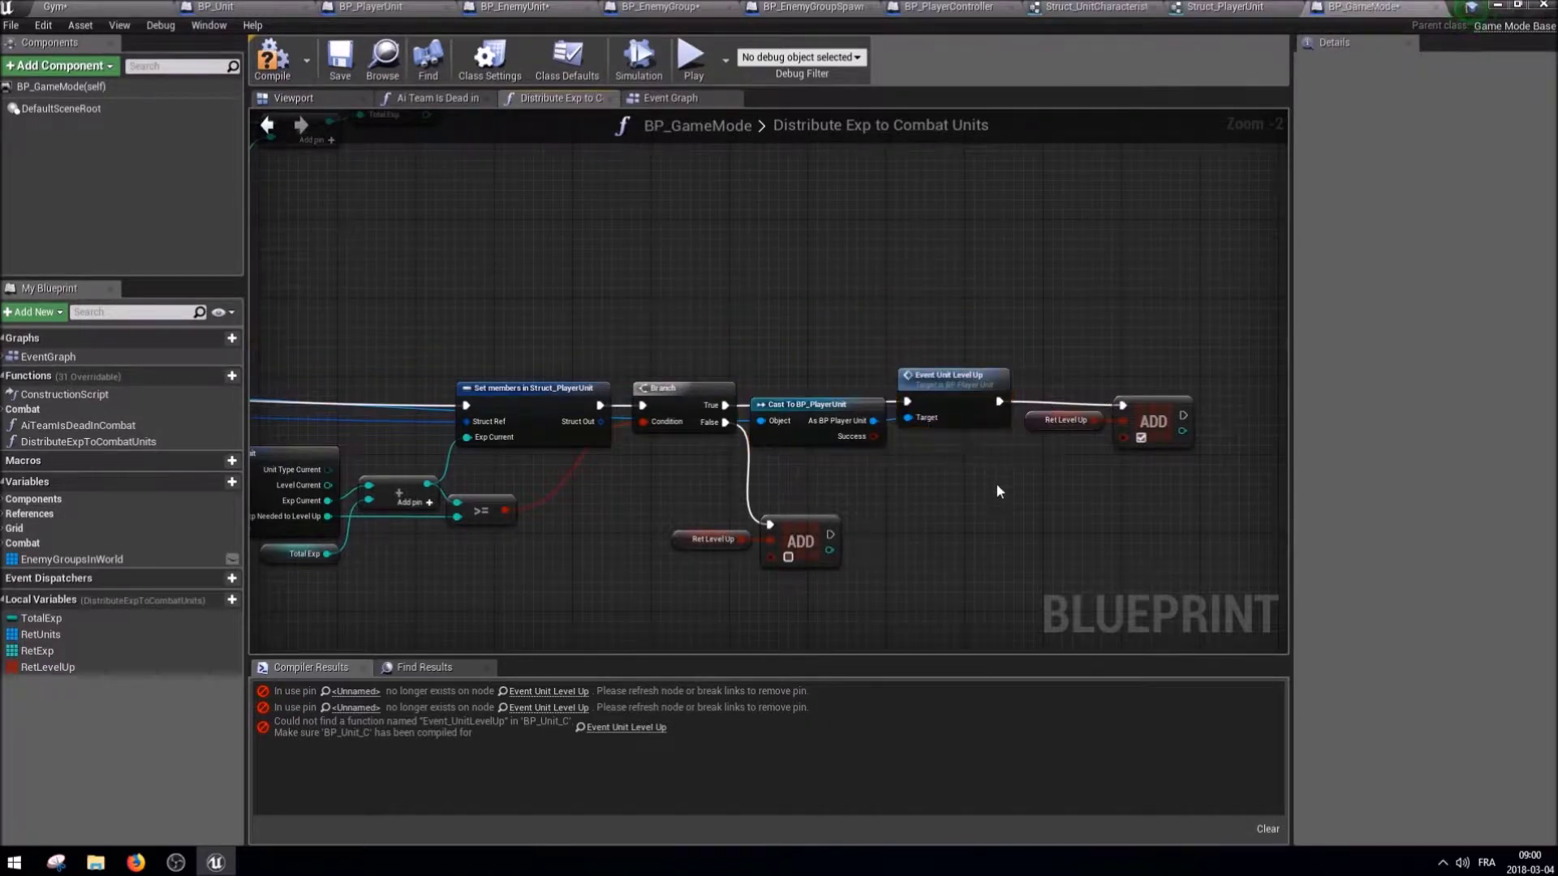
pyautogui.click(339, 61)
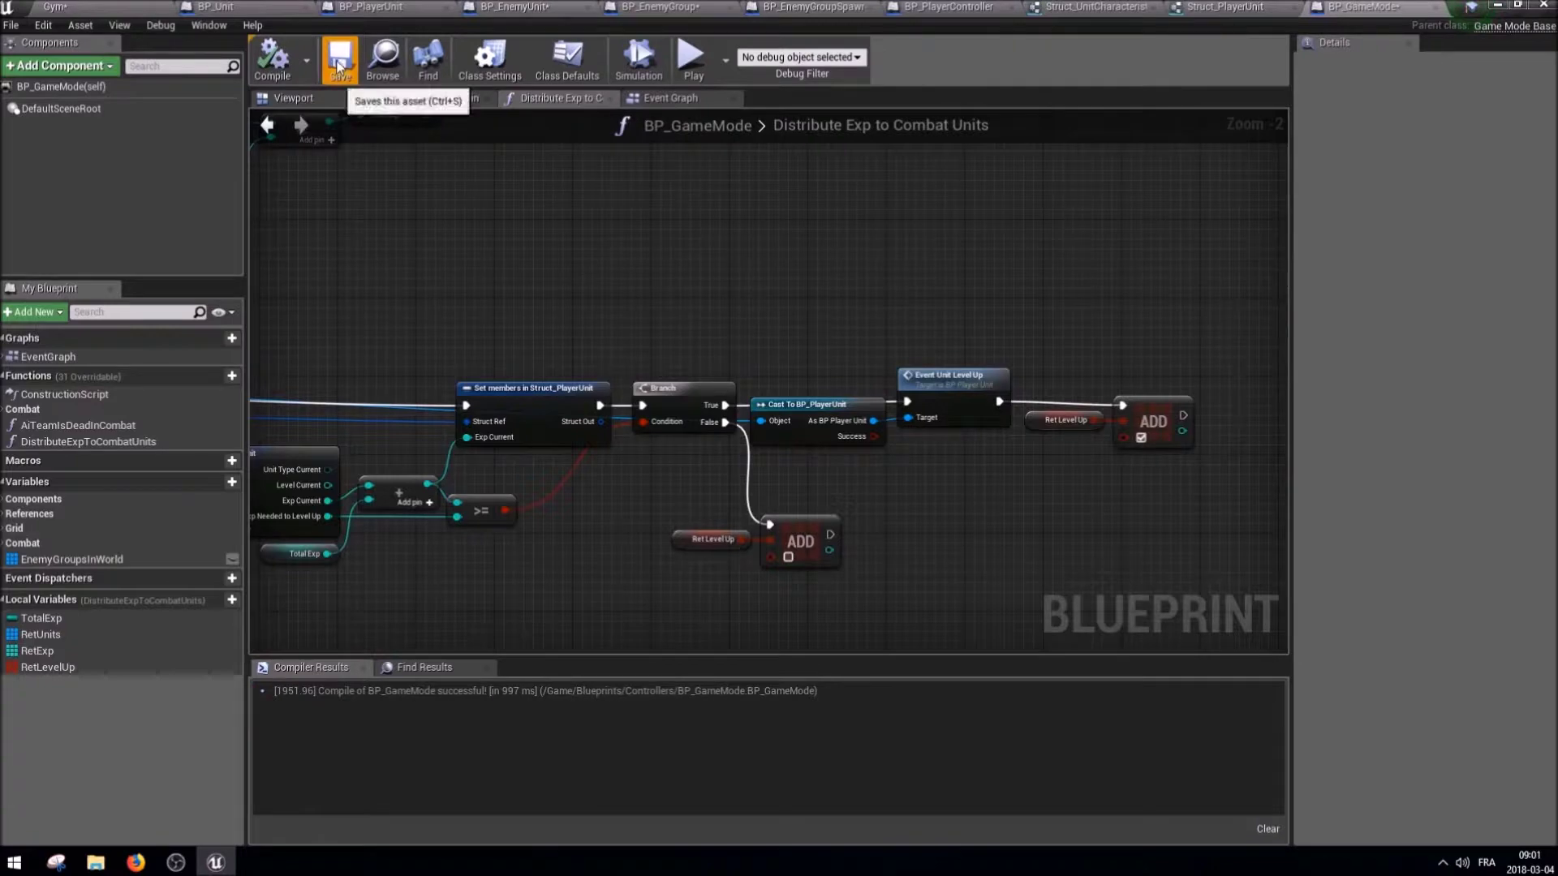
# Return to BP_Unit and inspect the Start Combat row's Current Movement Points setter.
pyautogui.click(244, 9)
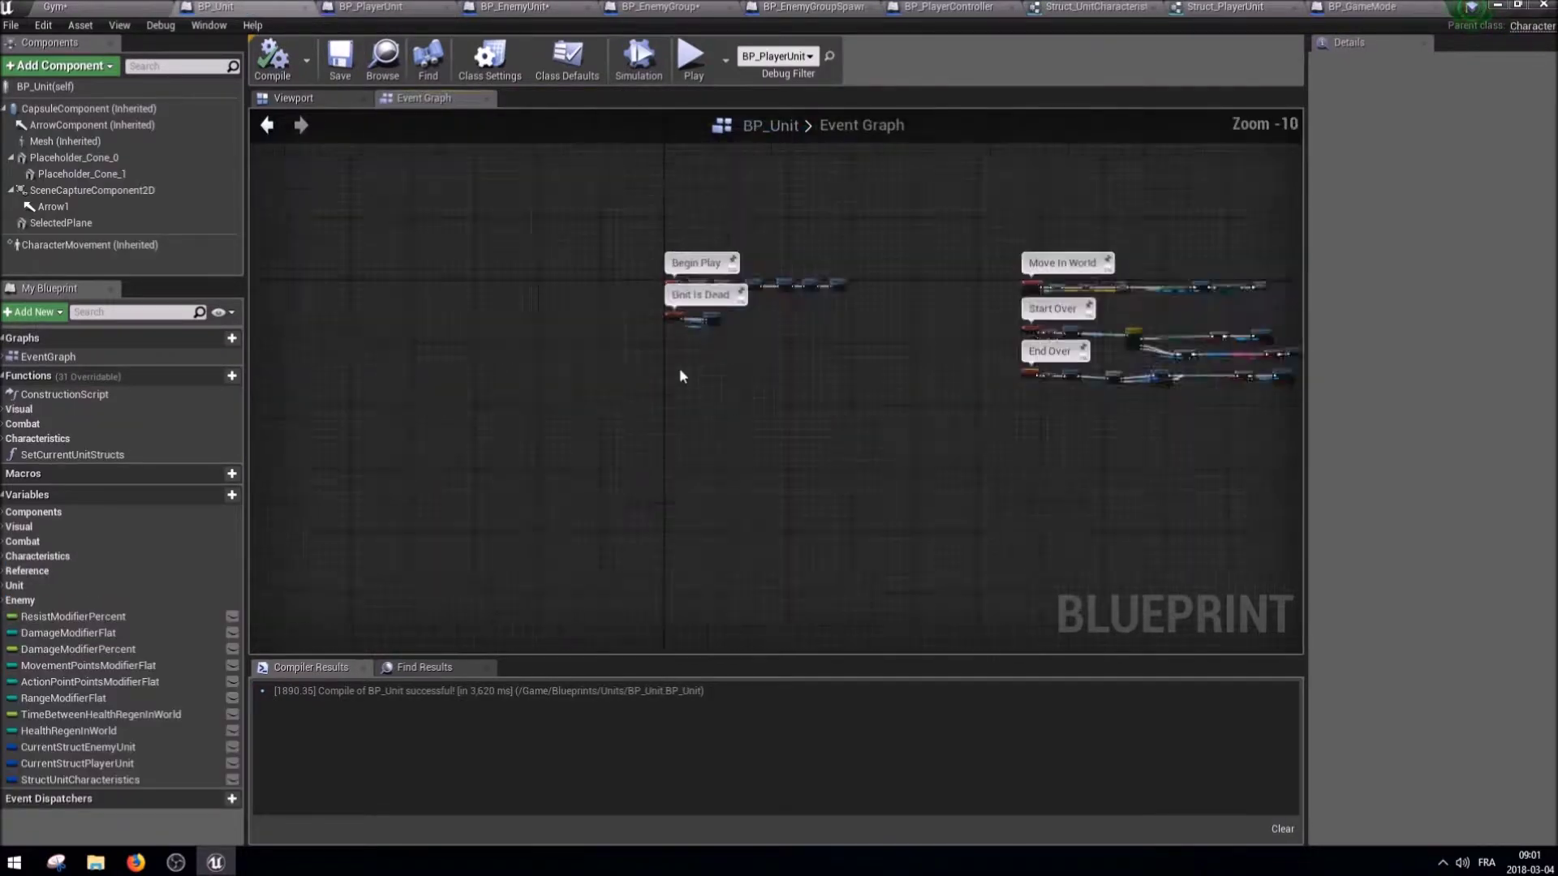
pyautogui.scroll(-5, 752, 406)
pyautogui.moveTo(600, 543); pyautogui.dragTo(630, 383, button='right')
pyautogui.scroll(4, 752, 393)
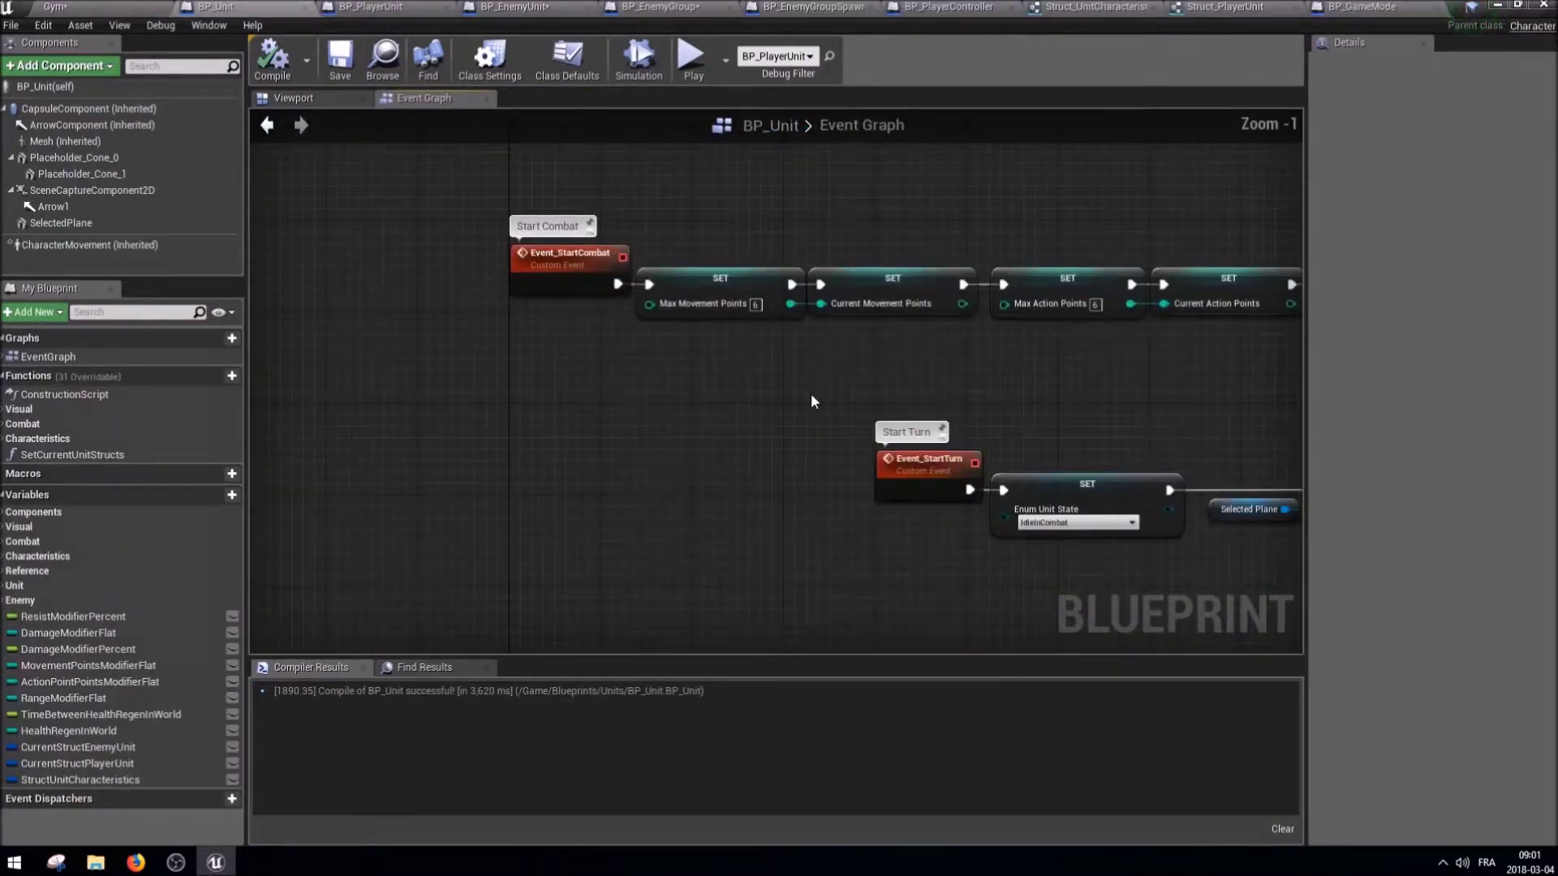
pyautogui.scroll(2, 581, 488)
pyautogui.click(689, 397)
pyautogui.moveTo(945, 494); pyautogui.dragTo(775, 518, button='right')
pyautogui.scroll(-3, 811, 512)
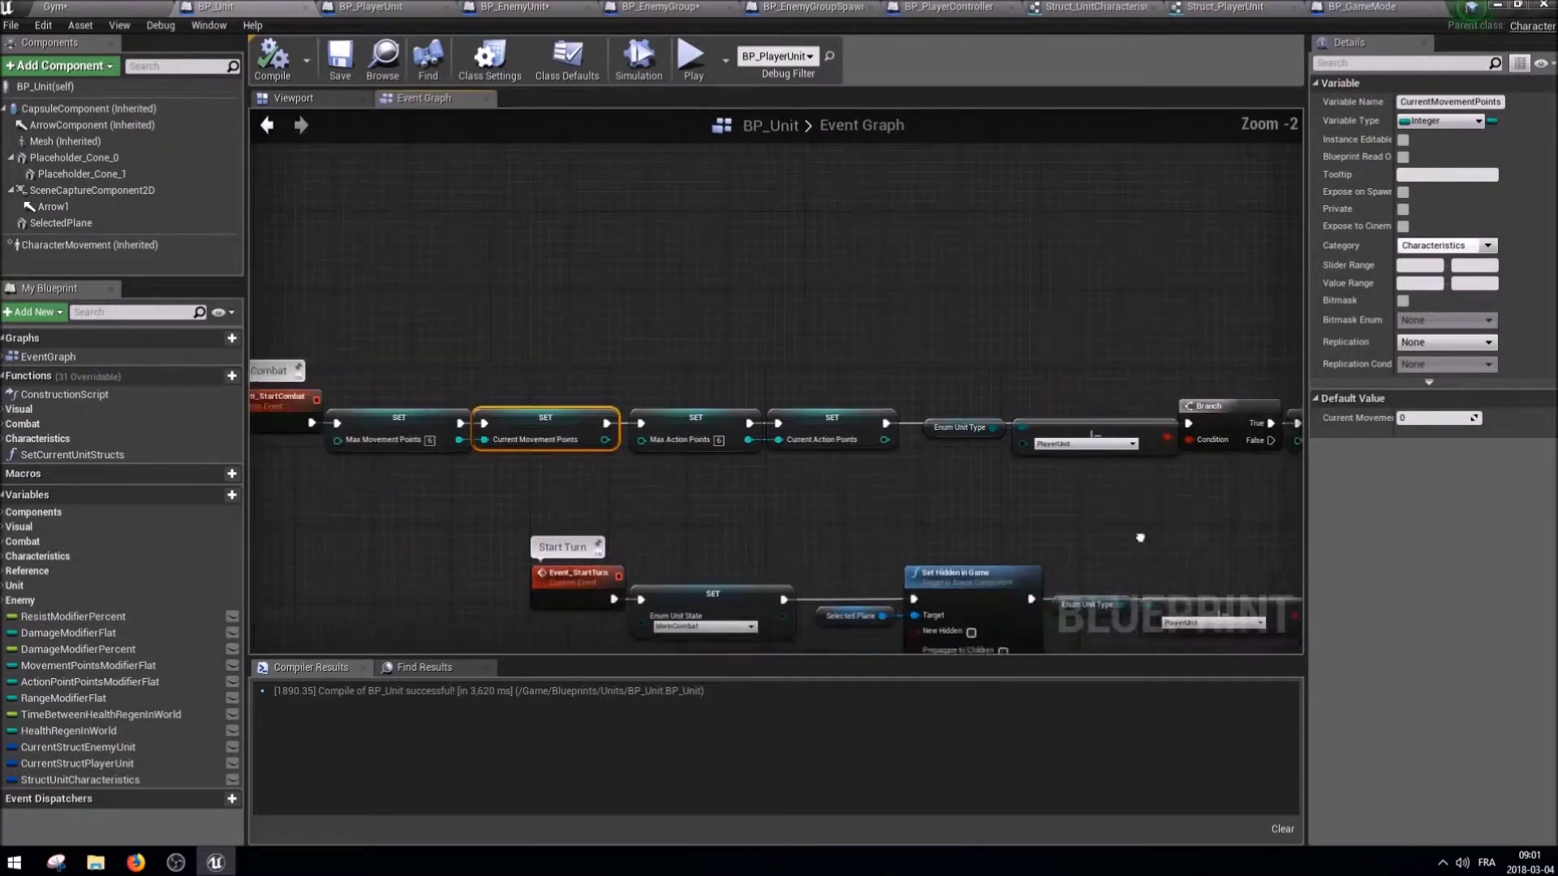
pyautogui.click(575, 509)
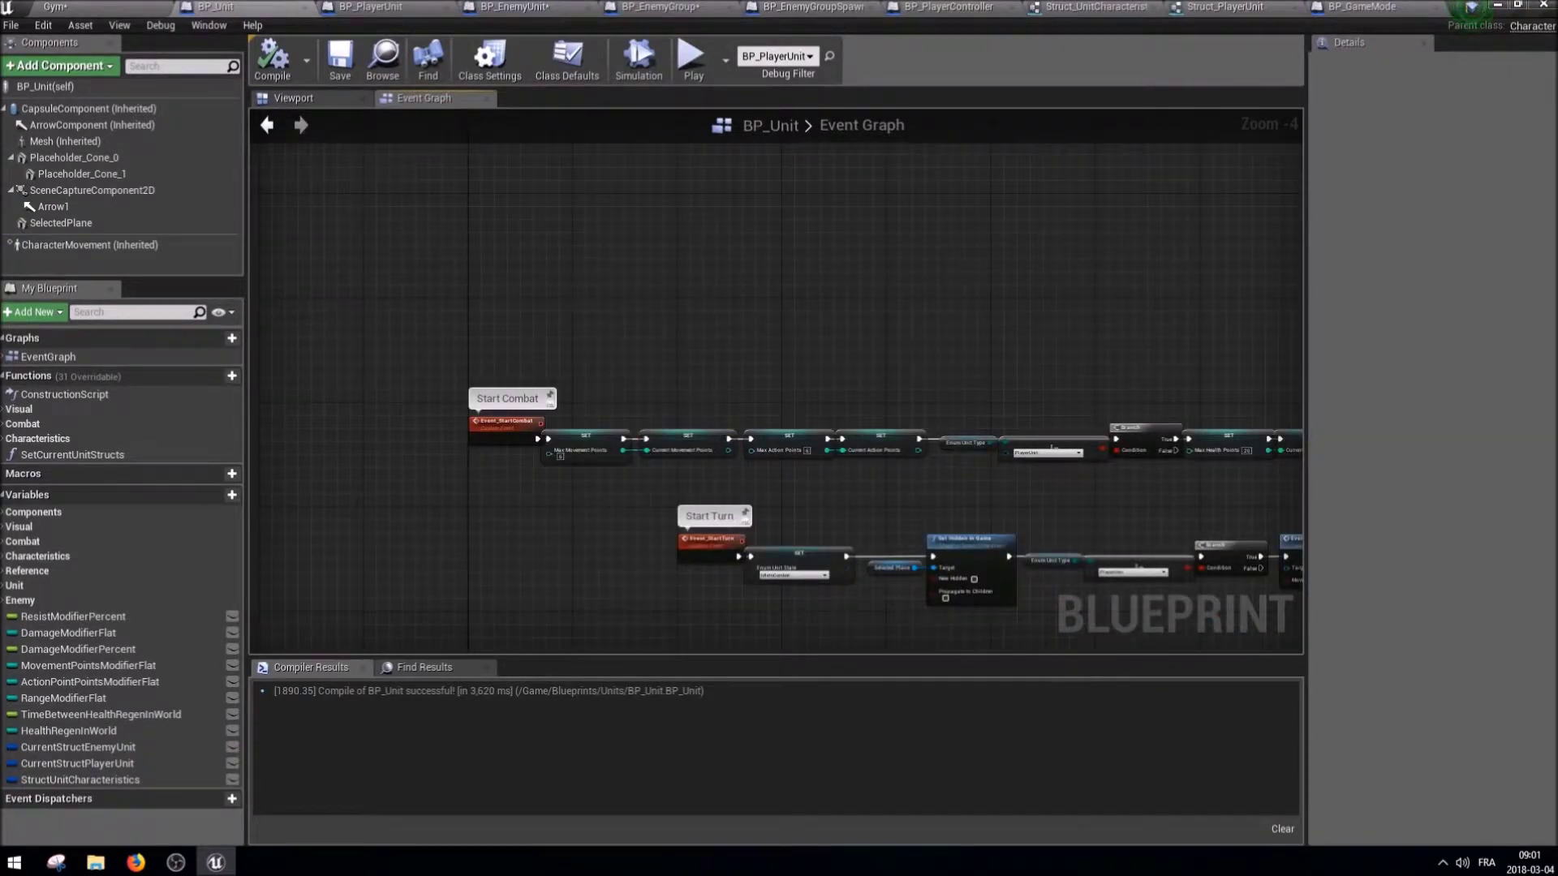
# Move the Start Combat node row higher to make room below it.
pyautogui.moveTo(787, 331); pyautogui.dragTo(703, 311, button='right')
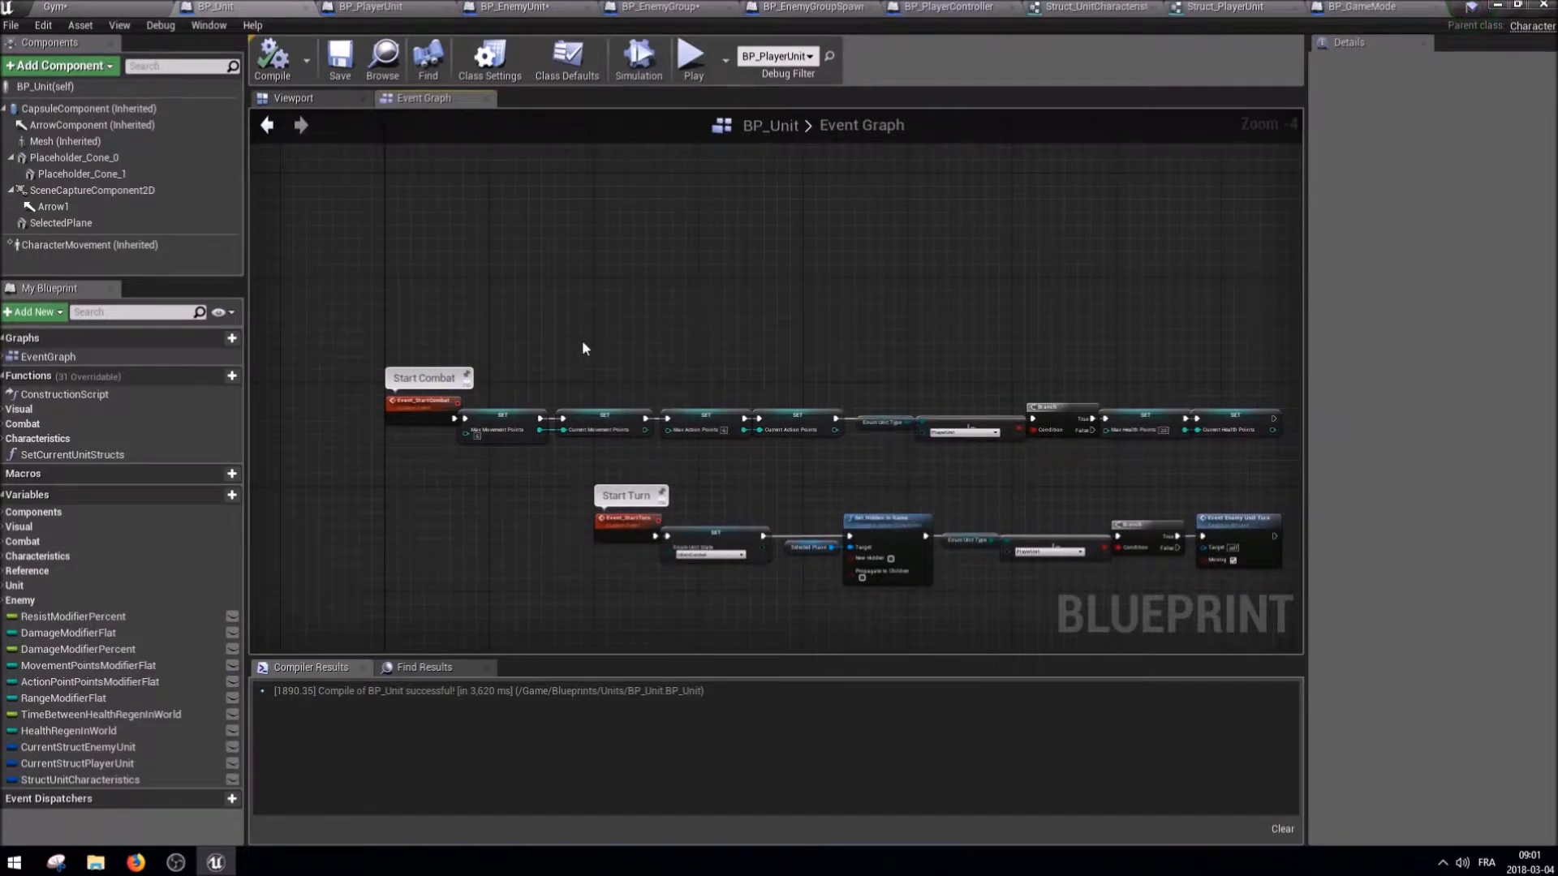
pyautogui.moveTo(1242, 479); pyautogui.dragTo(422, 364)
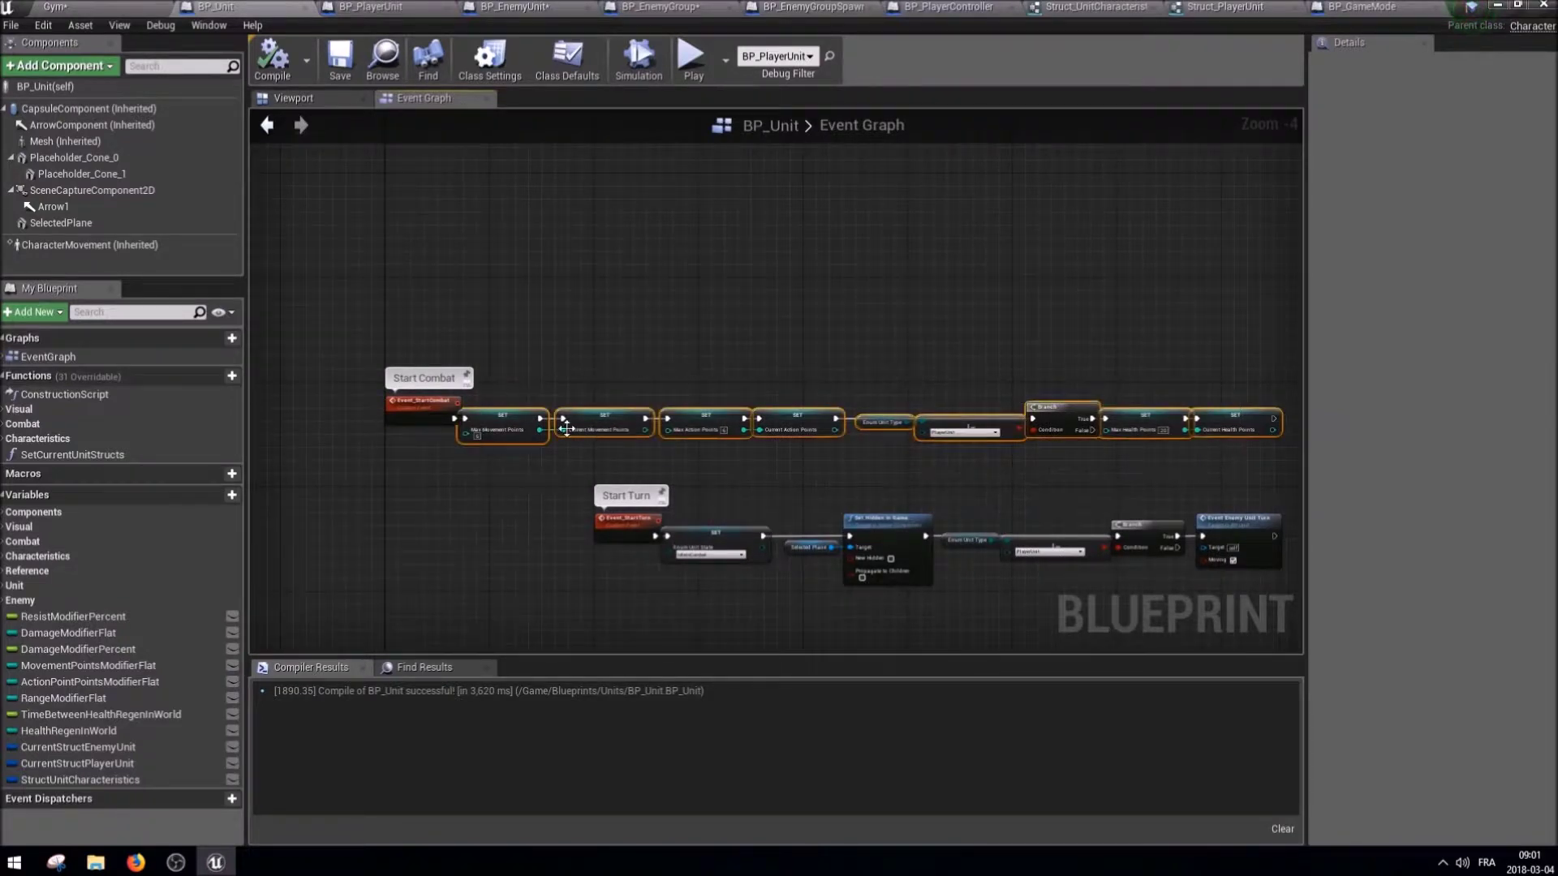
pyautogui.scroll(1, 565, 428)
pyautogui.moveTo(799, 470); pyautogui.dragTo(733, 433, button='right')
pyautogui.click(463, 466)
pyautogui.moveTo(1293, 452)
pyautogui.mouseDown()
pyautogui.moveTo(376, 340)
pyautogui.moveTo(417, 358)
pyautogui.mouseUp()
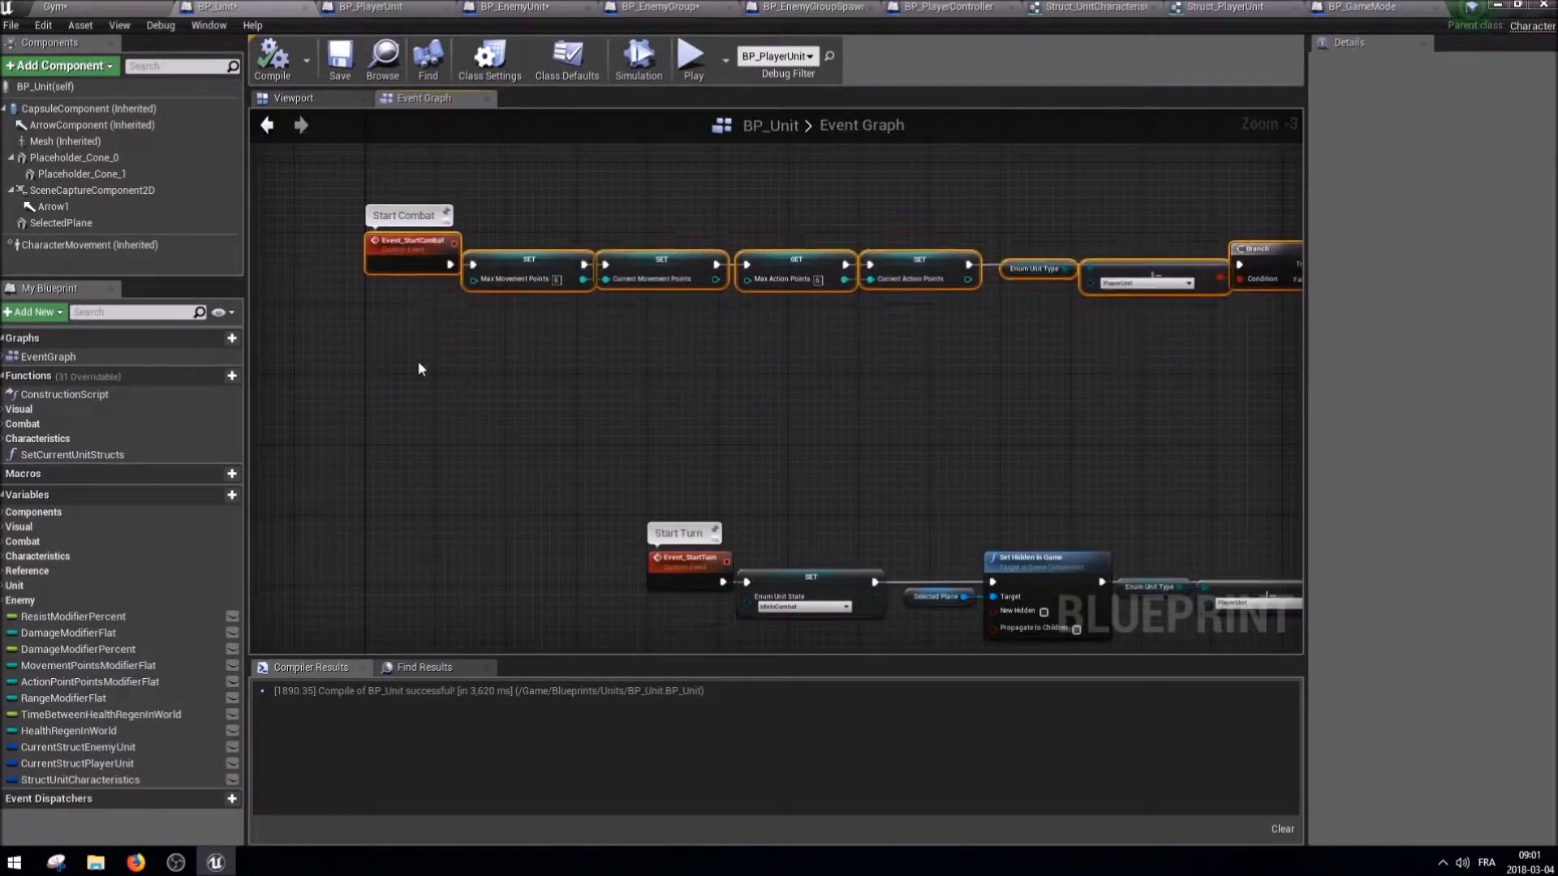
pyautogui.click(417, 364)
pyautogui.moveTo(417, 363); pyautogui.dragTo(400, 440, button='right')
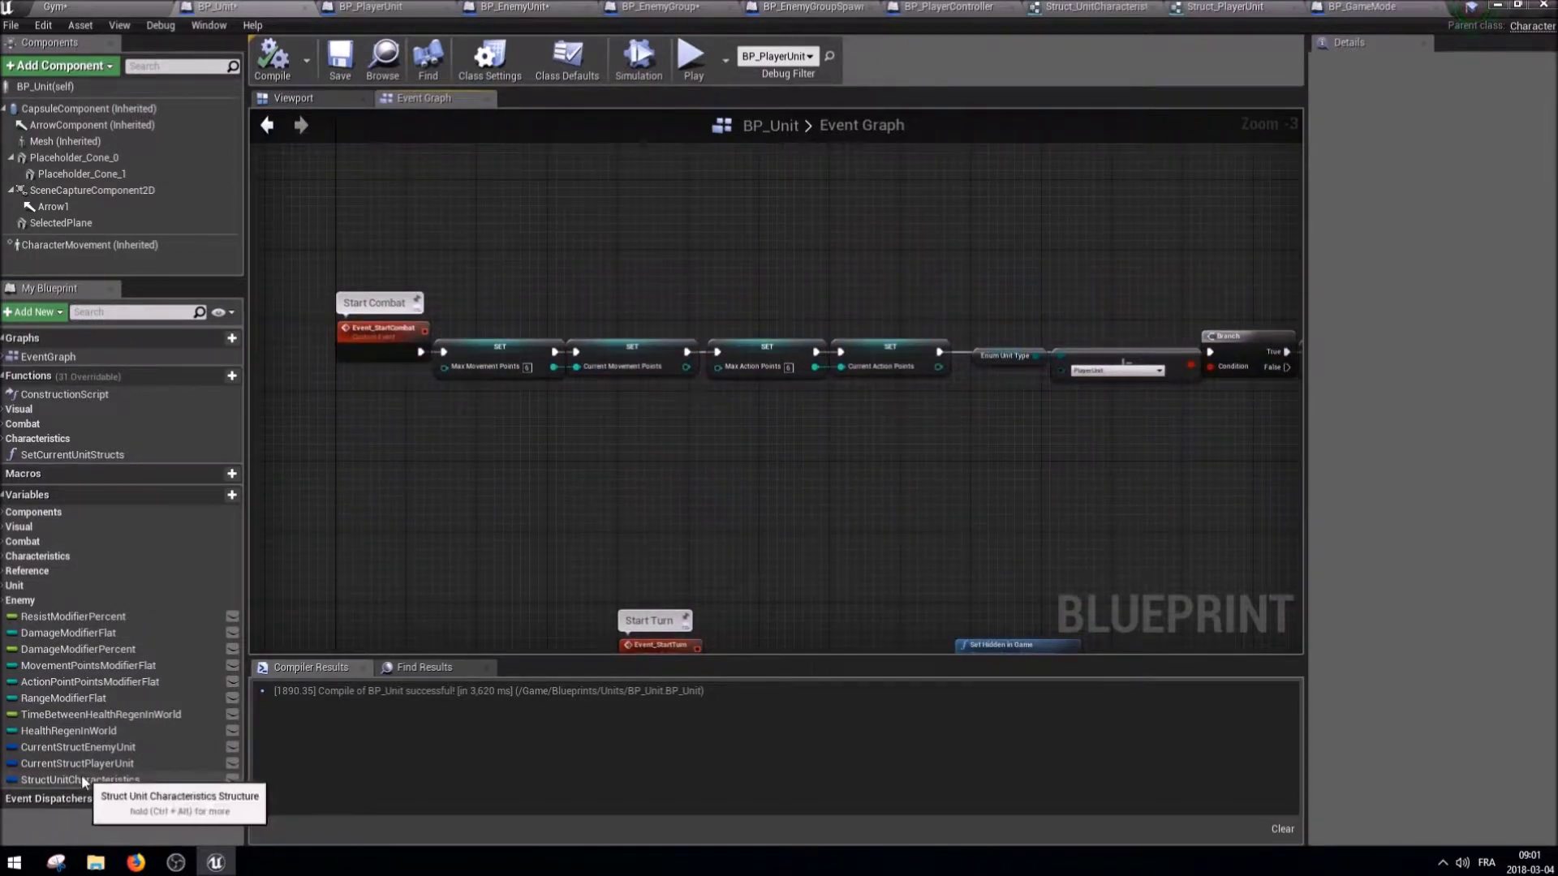
# Add a StructUnitCharacteristics getter and Set members node exposing Action and Movement Points Current.
pyautogui.keyDown('ctrl'); pyautogui.moveTo(81, 779); pyautogui.dragTo(452, 444); pyautogui.keyUp('ctrl')
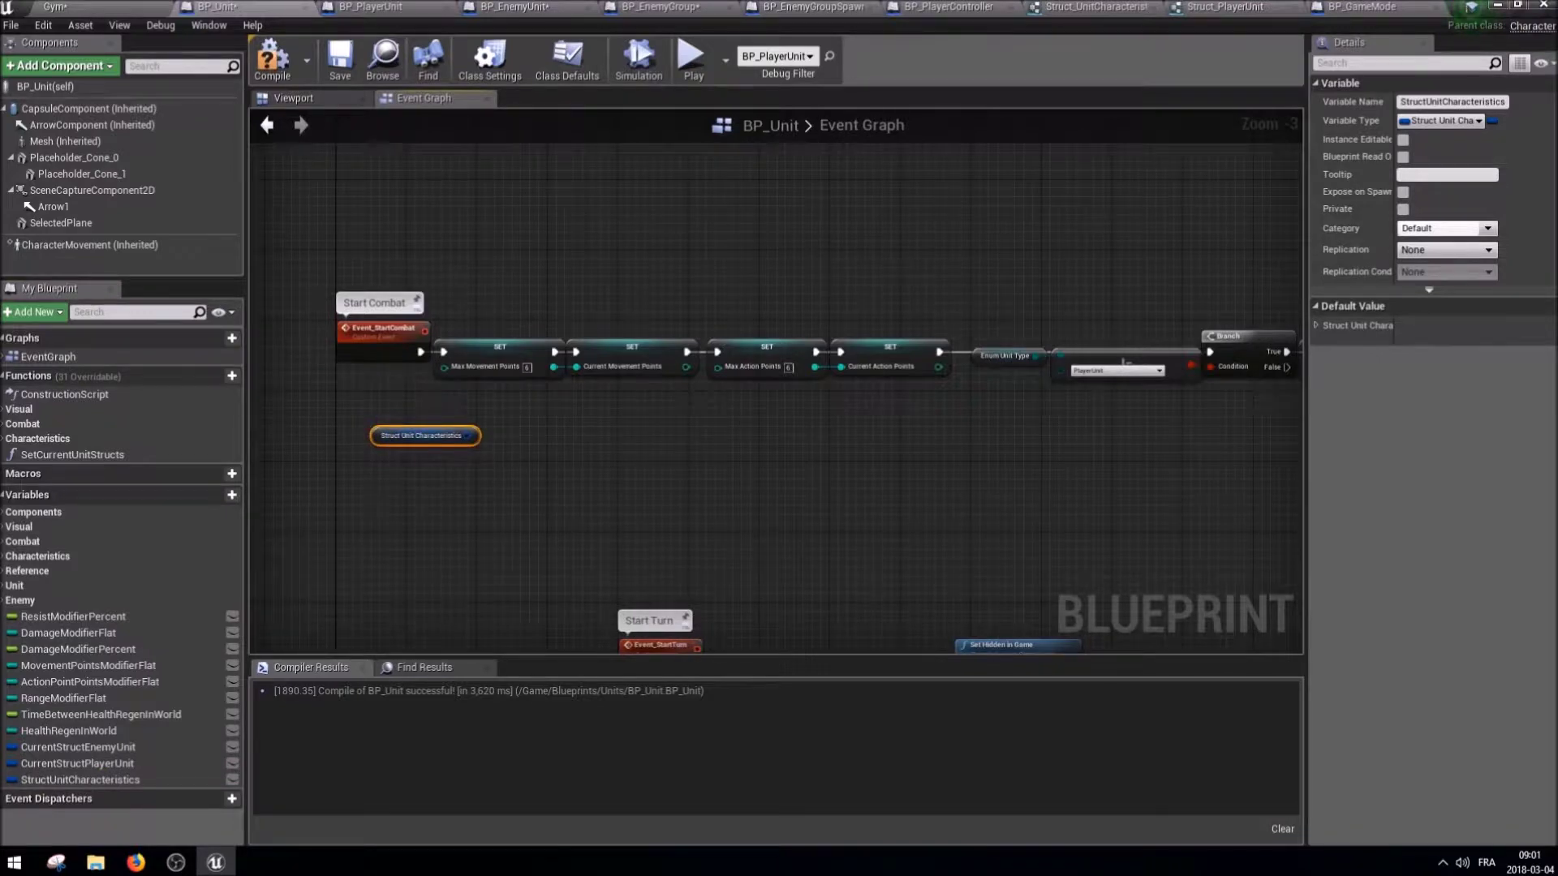
pyautogui.click(598, 486)
pyautogui.scroll(2, 467, 439)
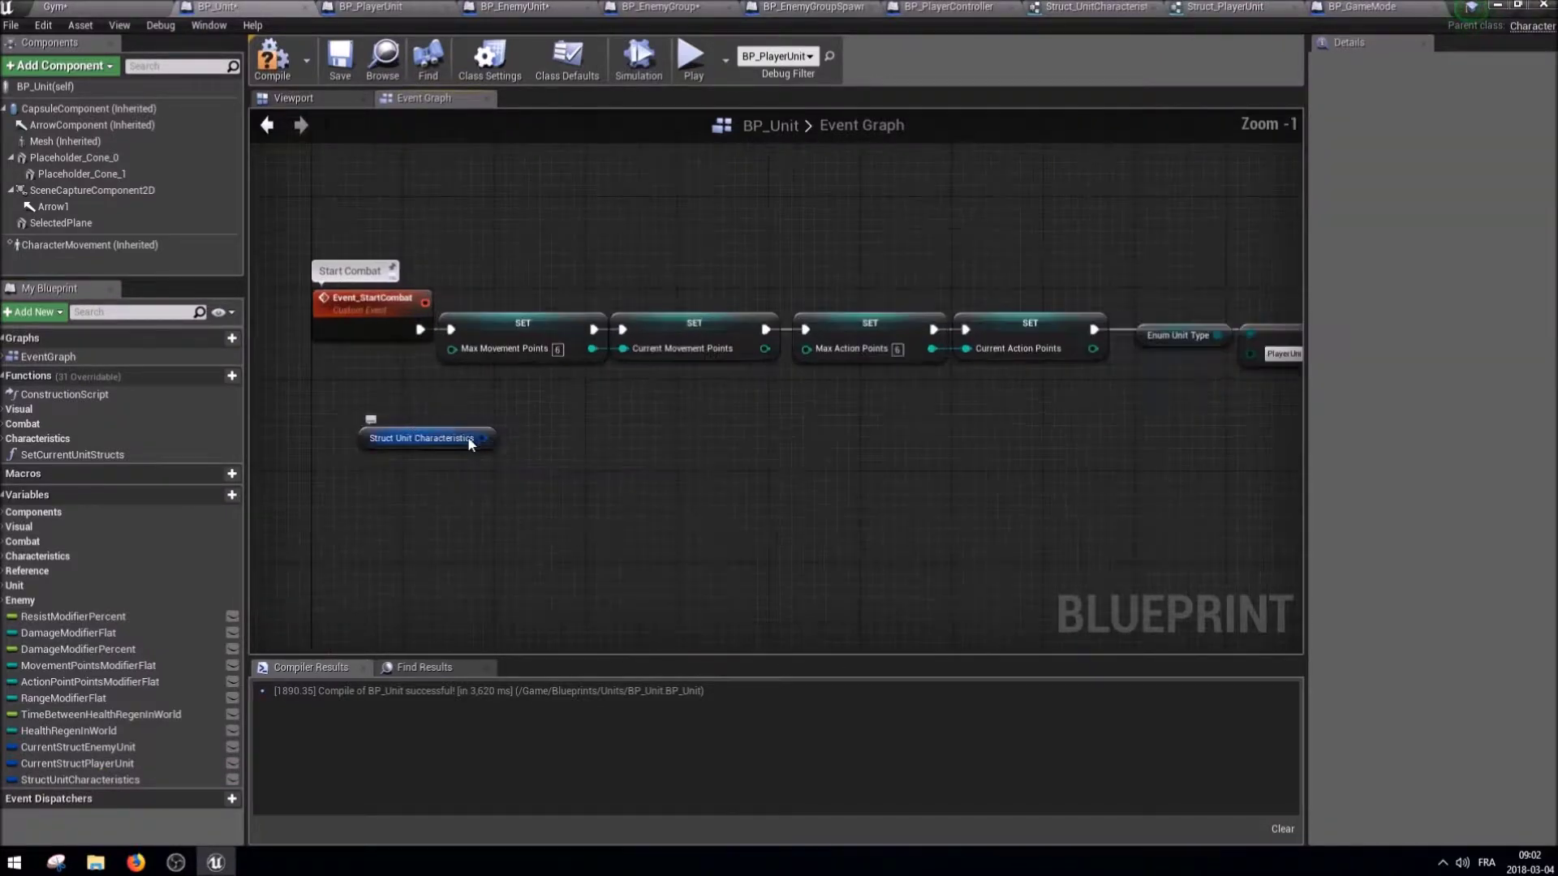
pyautogui.moveTo(526, 428); pyautogui.dragTo(534, 425)
pyautogui.write('set m')
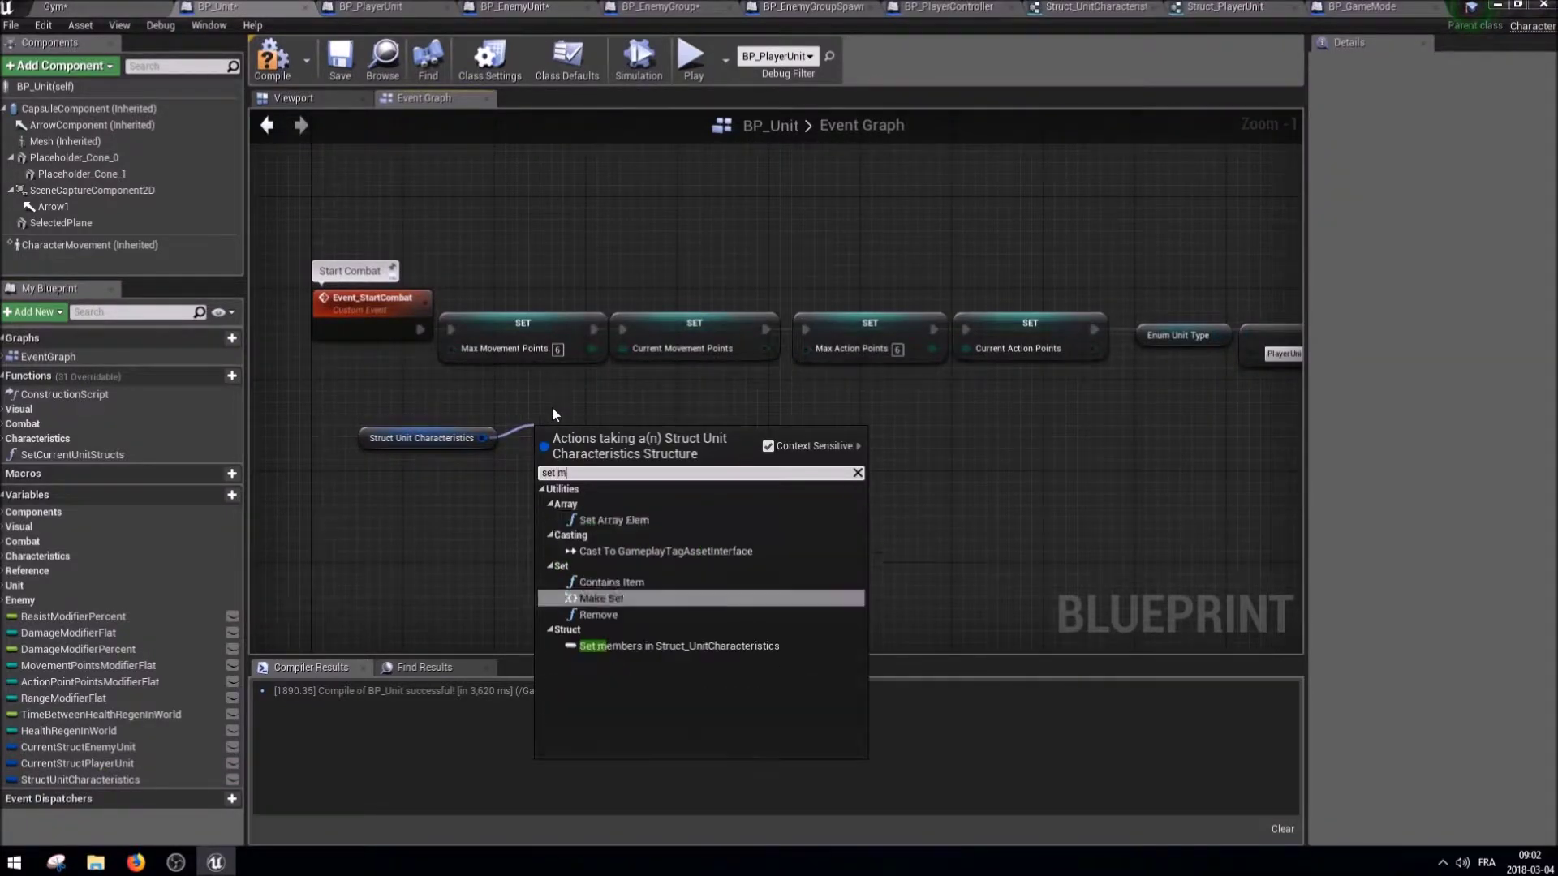
pyautogui.press('Return')
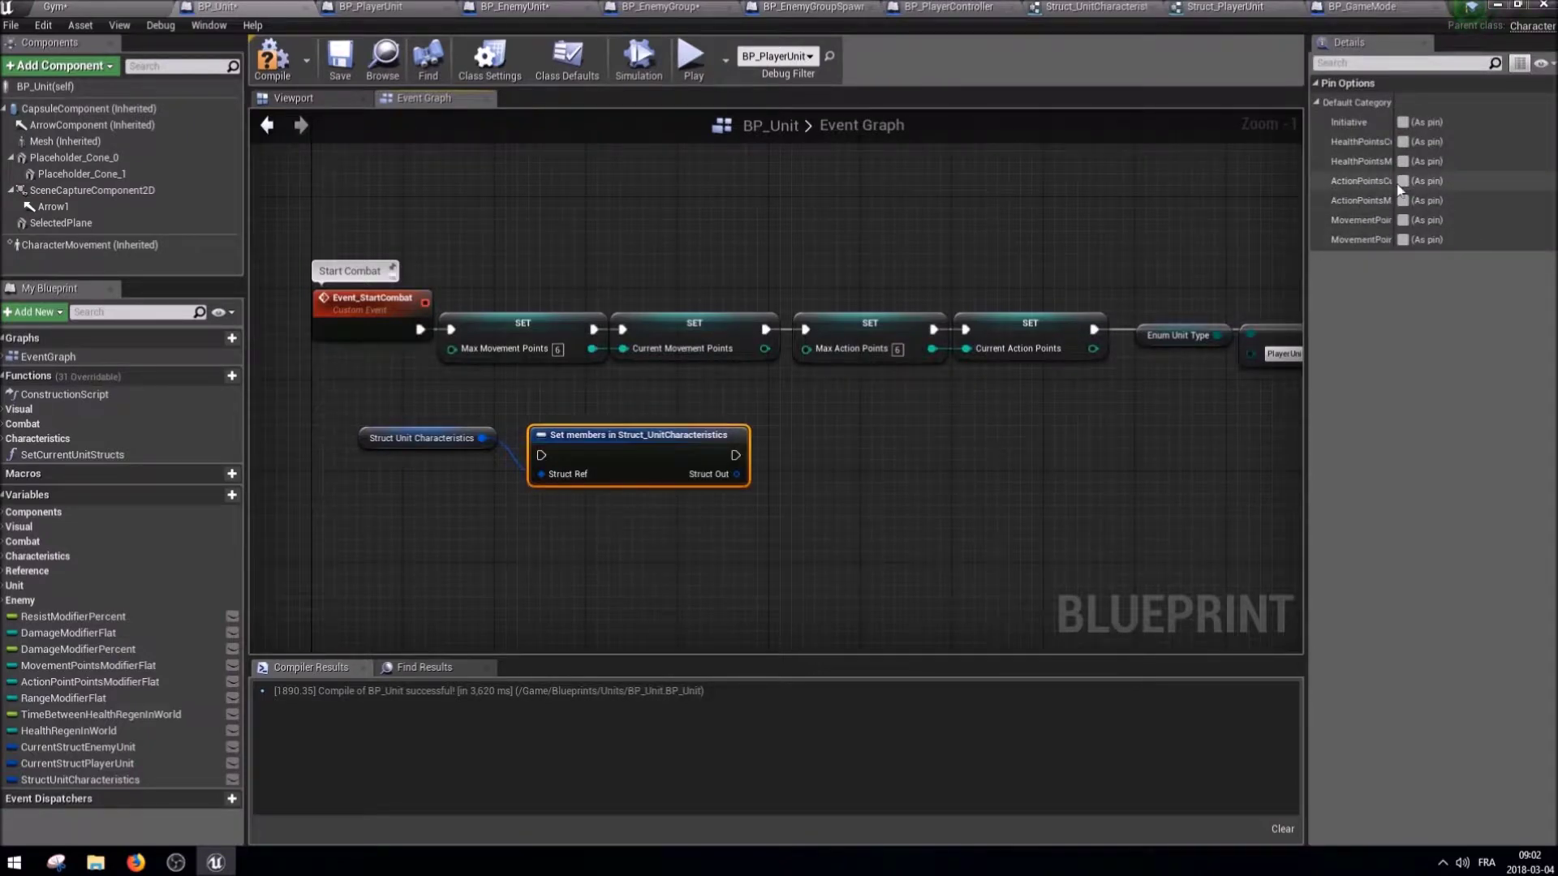
pyautogui.moveTo(1392, 182); pyautogui.dragTo(1438, 197)
pyautogui.click(1449, 220)
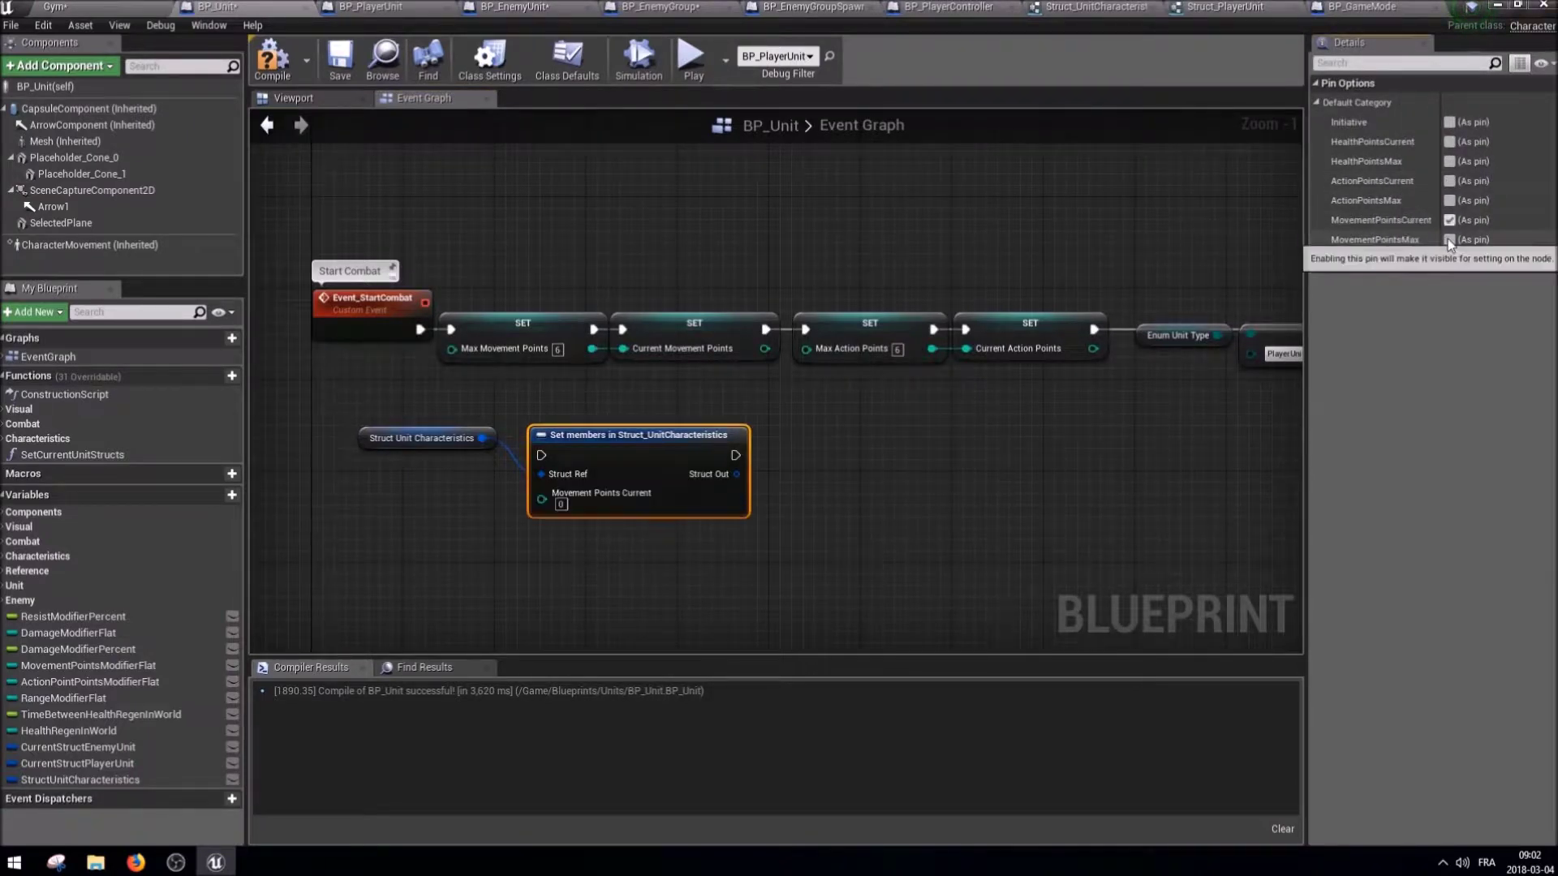
pyautogui.click(1449, 181)
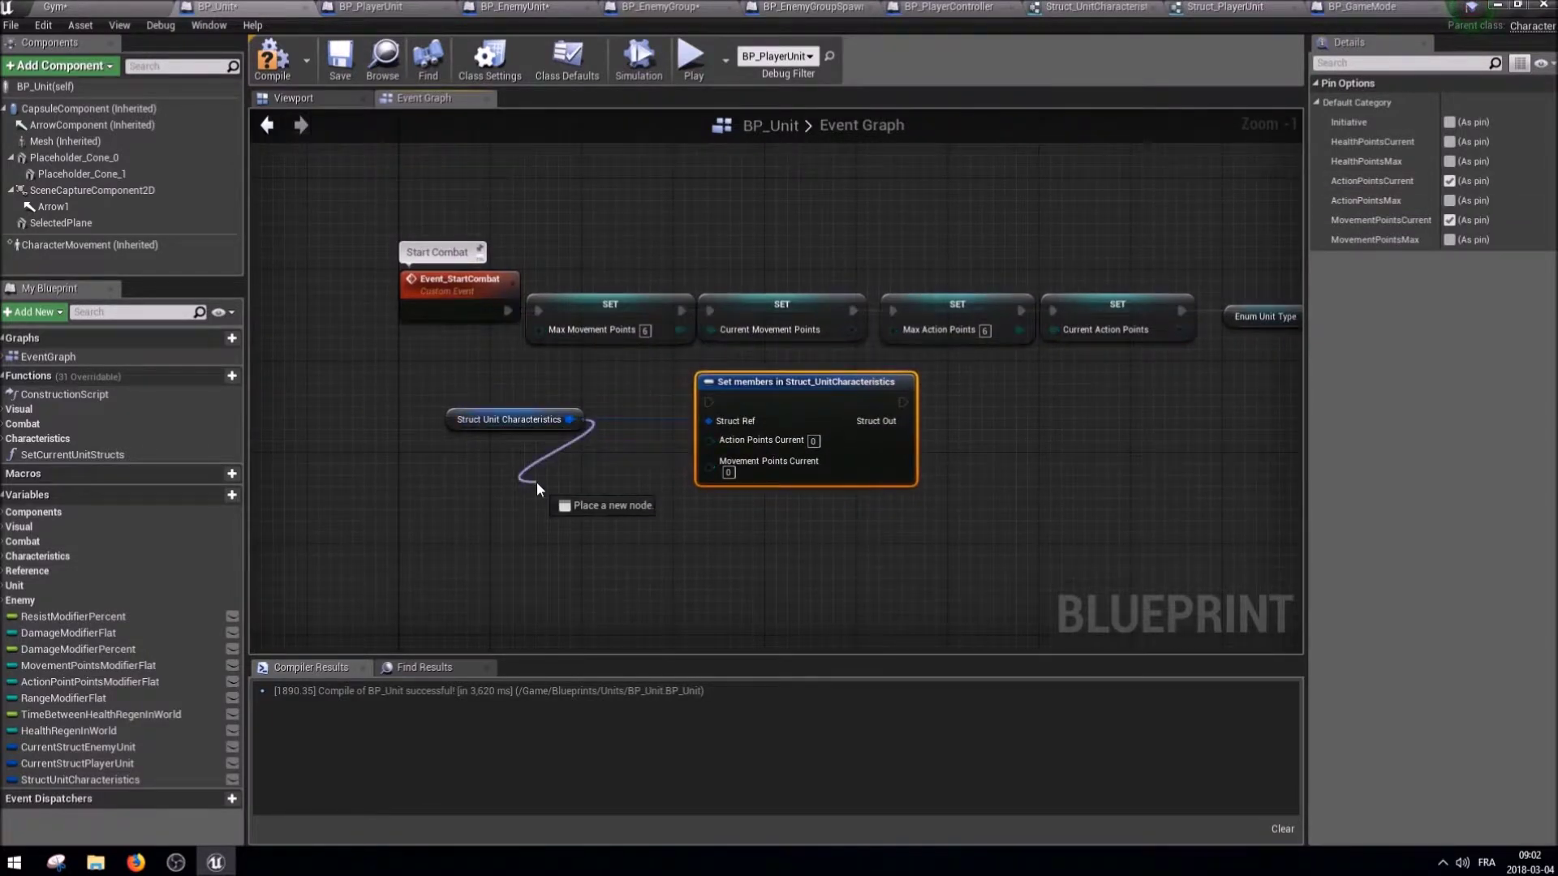
# Add a Break Struct_UnitCharacteristics node and wire Action/Movement Points Max into their Current pins.
pyautogui.moveTo(537, 481); pyautogui.dragTo(538, 479)
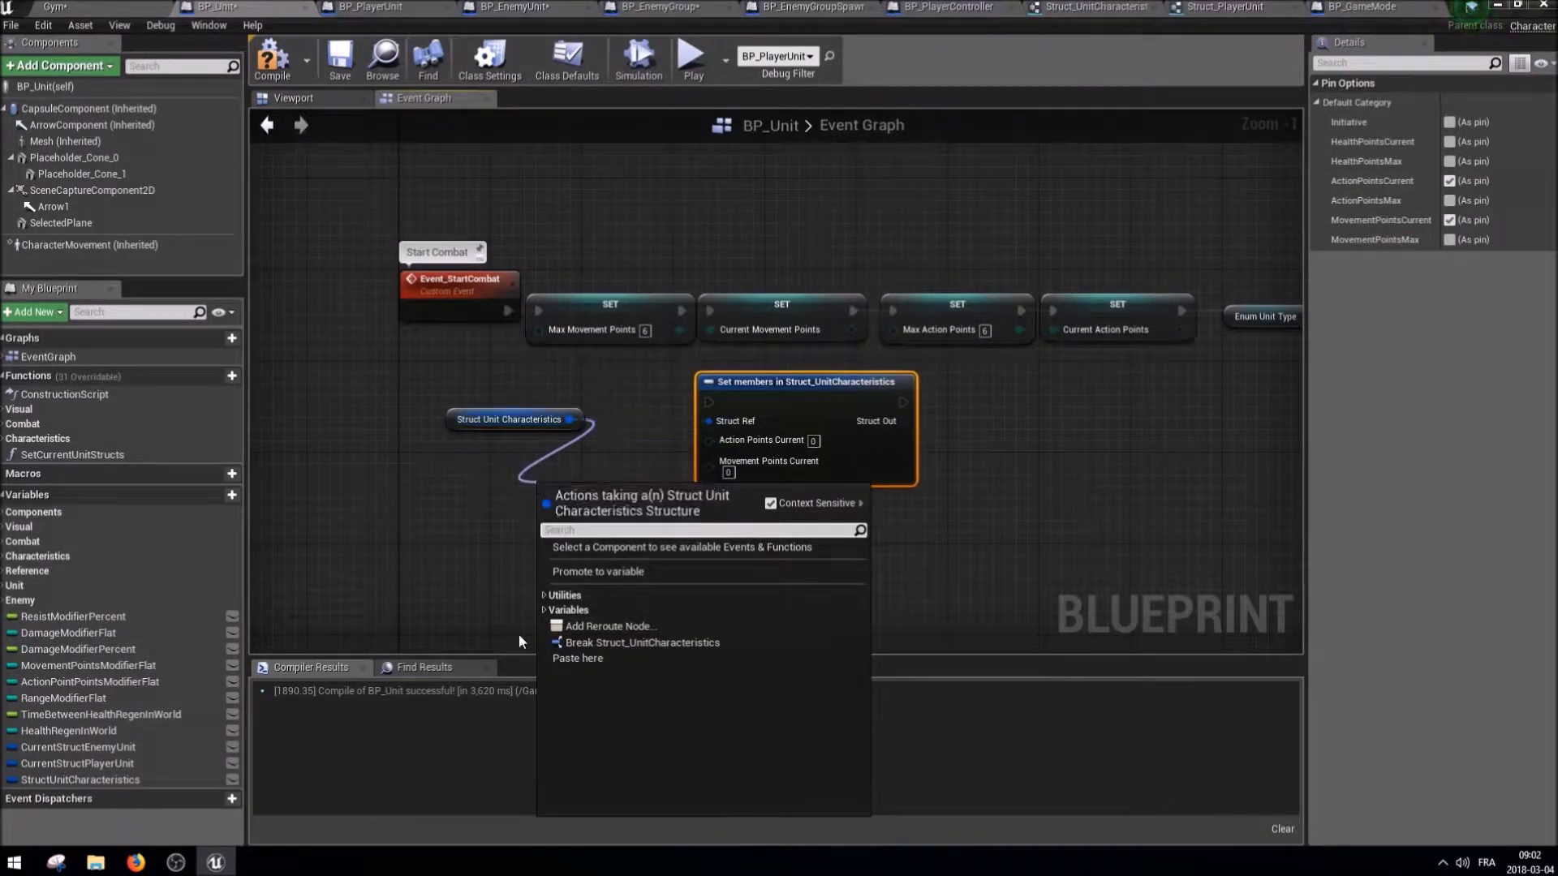
pyautogui.click(584, 642)
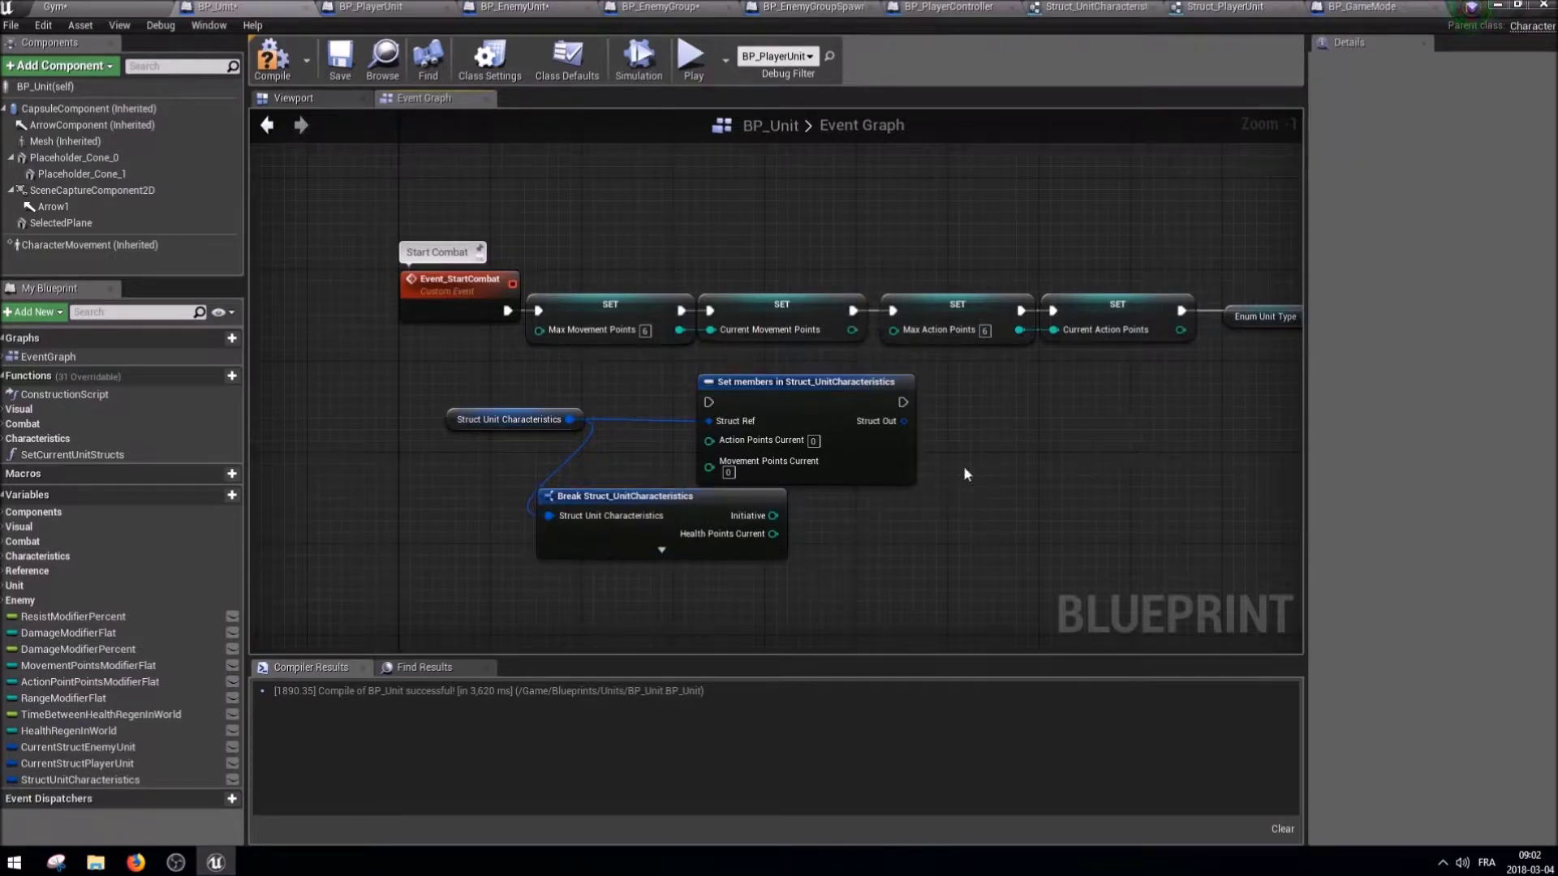
pyautogui.click(649, 496)
pyautogui.click(1449, 122)
pyautogui.click(1449, 160)
pyautogui.click(1449, 141)
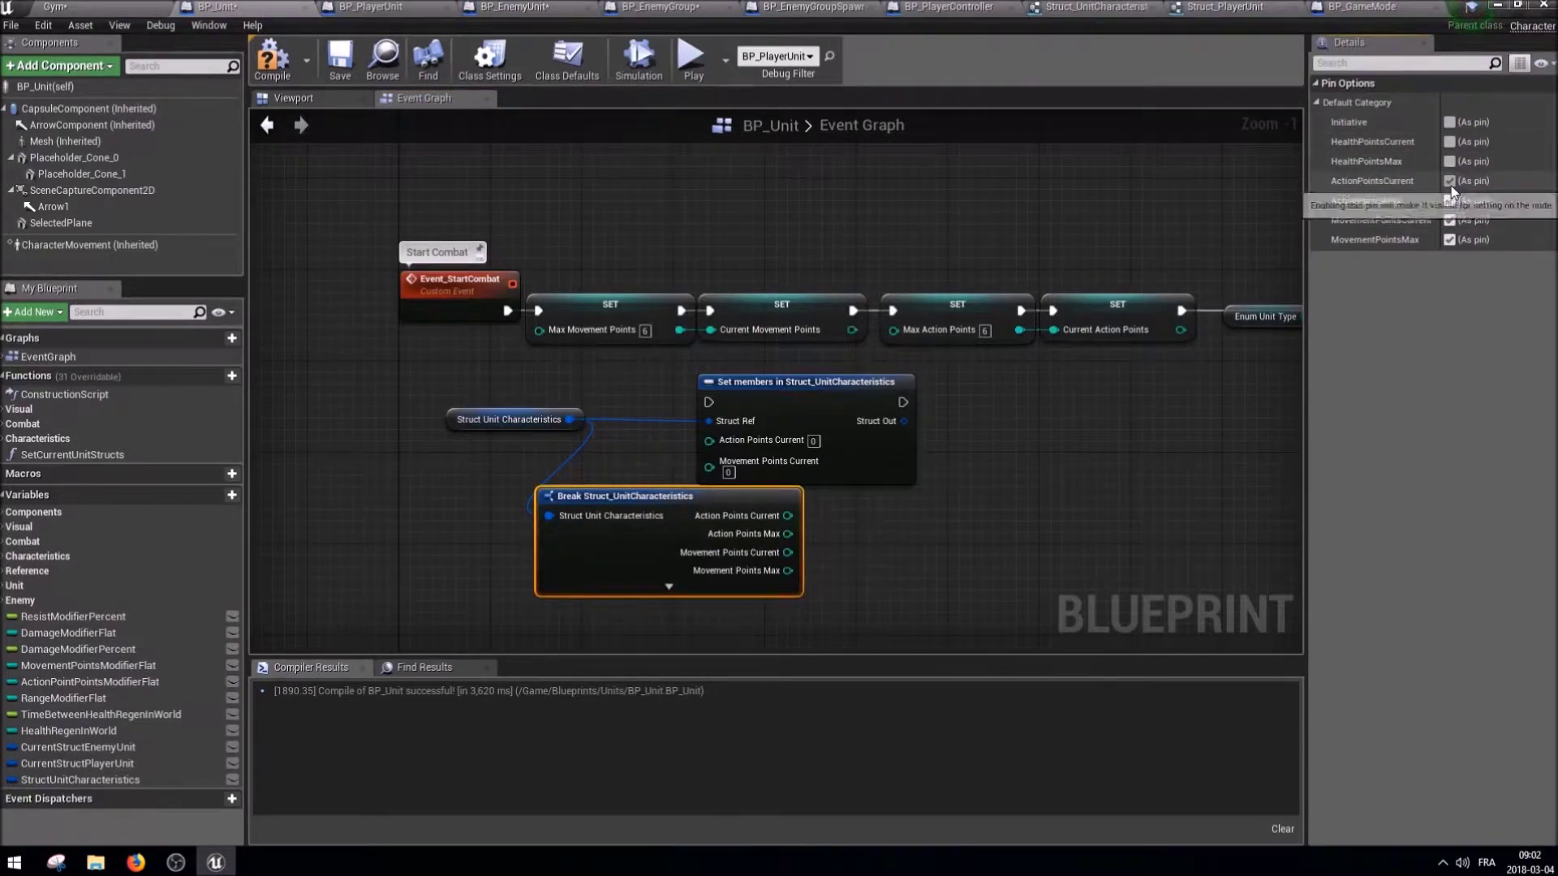
pyautogui.click(1449, 180)
pyautogui.click(1449, 219)
pyautogui.moveTo(775, 516); pyautogui.dragTo(727, 443)
pyautogui.moveTo(897, 441); pyautogui.dragTo(786, 458, button='right')
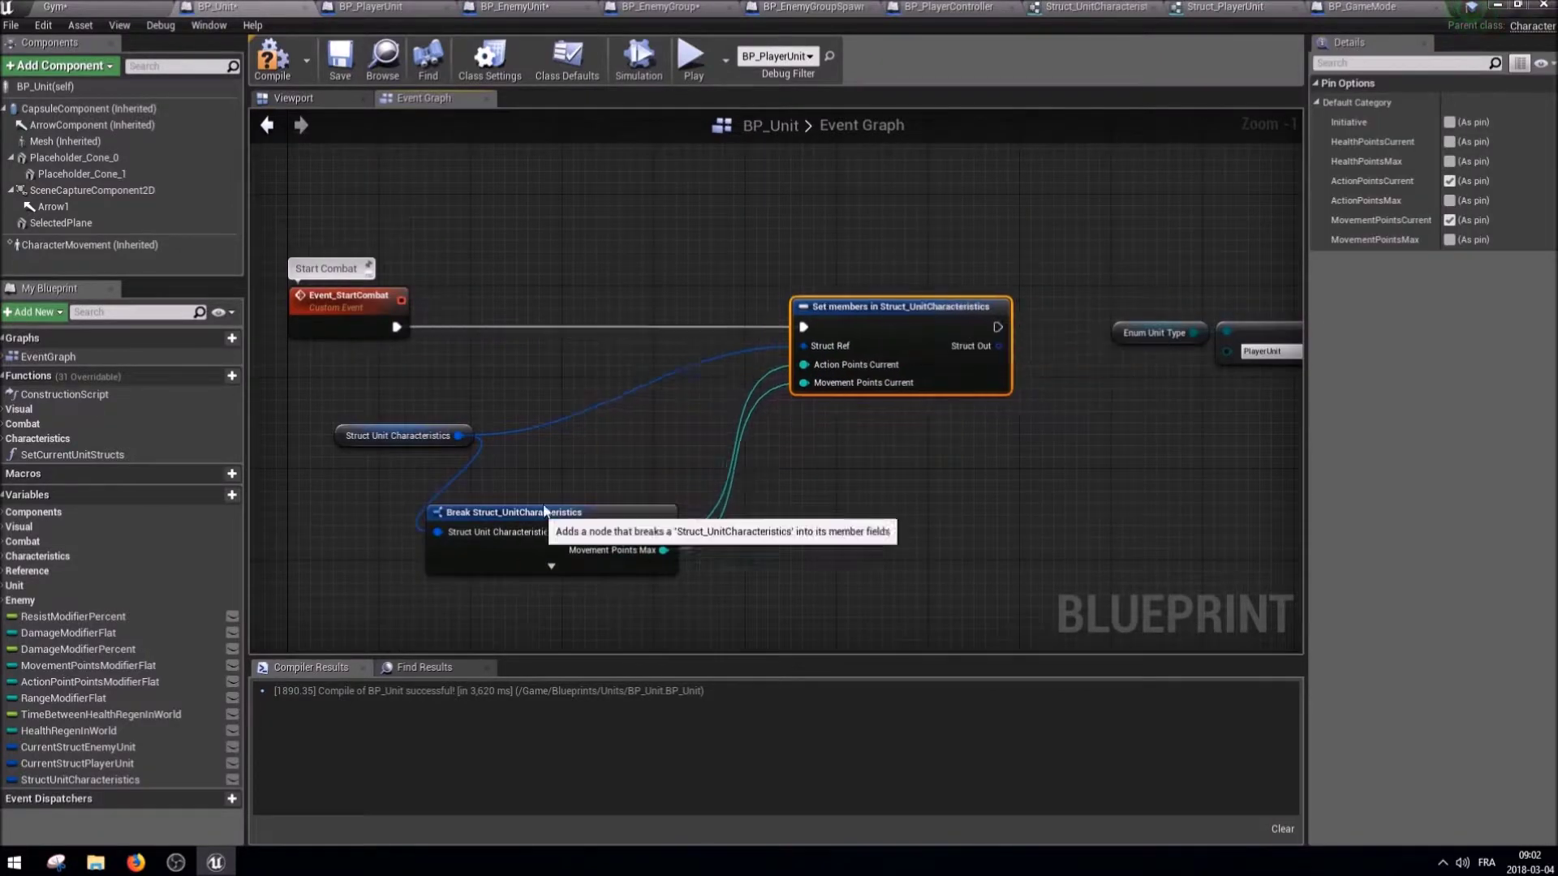
pyautogui.moveTo(544, 511); pyautogui.dragTo(645, 347)
# Delete the leftover enum, branch and SET nodes, then open BP_EnemyUnit's graph.
pyautogui.rightClick(803, 382)
pyautogui.rightClick(868, 400)
pyautogui.click(421, 347)
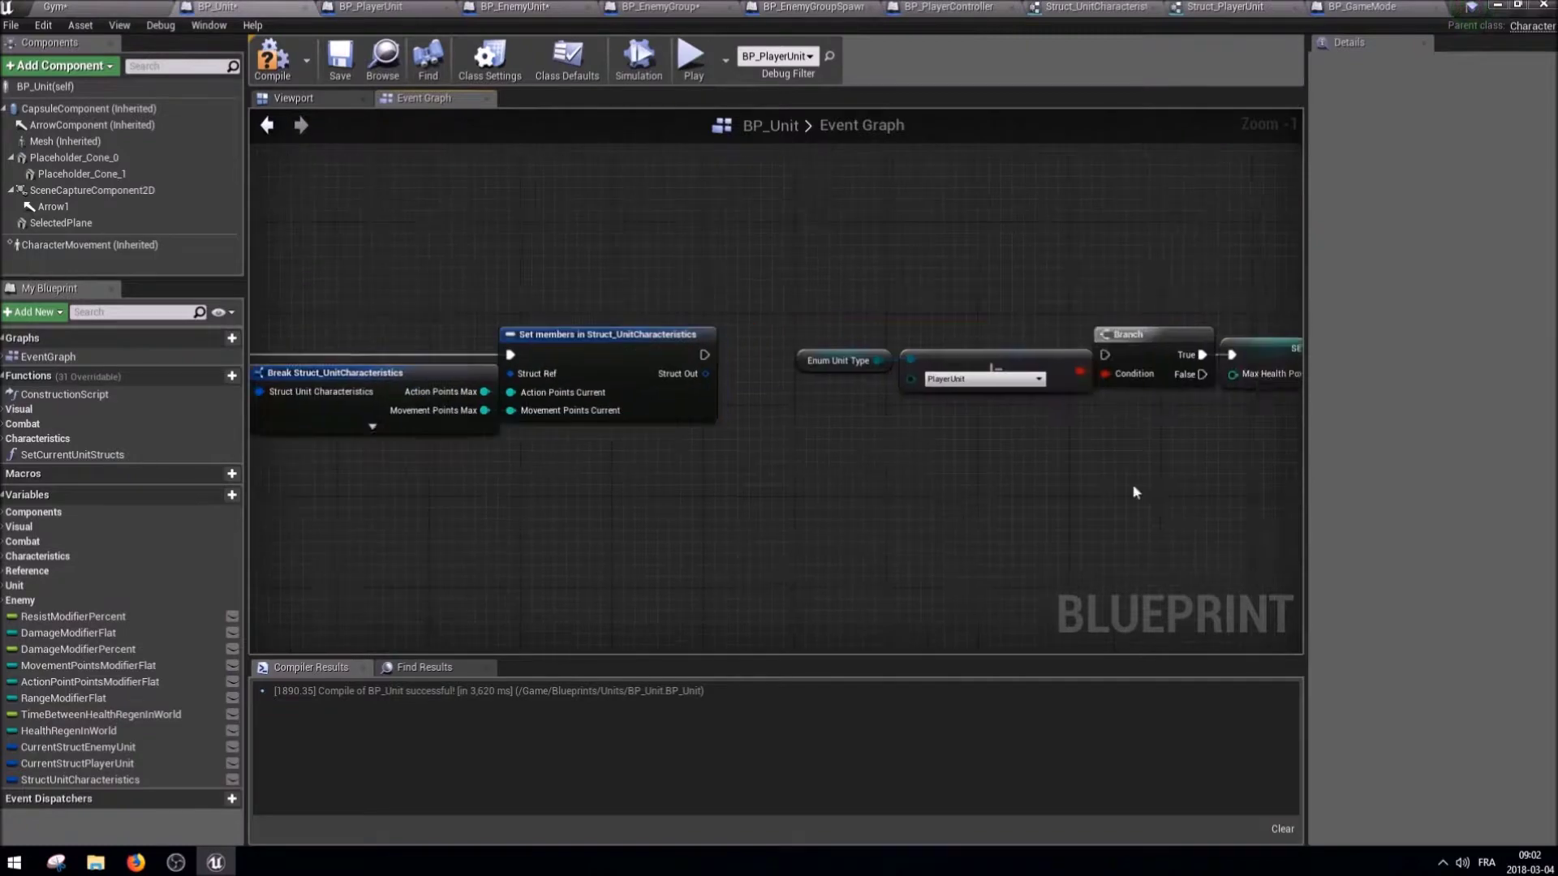
pyautogui.moveTo(1208, 527); pyautogui.dragTo(753, 334)
pyautogui.scroll(-1, 911, 280)
pyautogui.scroll(-2, 910, 279)
pyautogui.moveTo(701, 431); pyautogui.dragTo(491, 359)
pyautogui.moveTo(1257, 438); pyautogui.dragTo(816, 315)
pyautogui.moveTo(816, 315); pyautogui.dragTo(913, 309, button='right')
pyautogui.press('Delete')
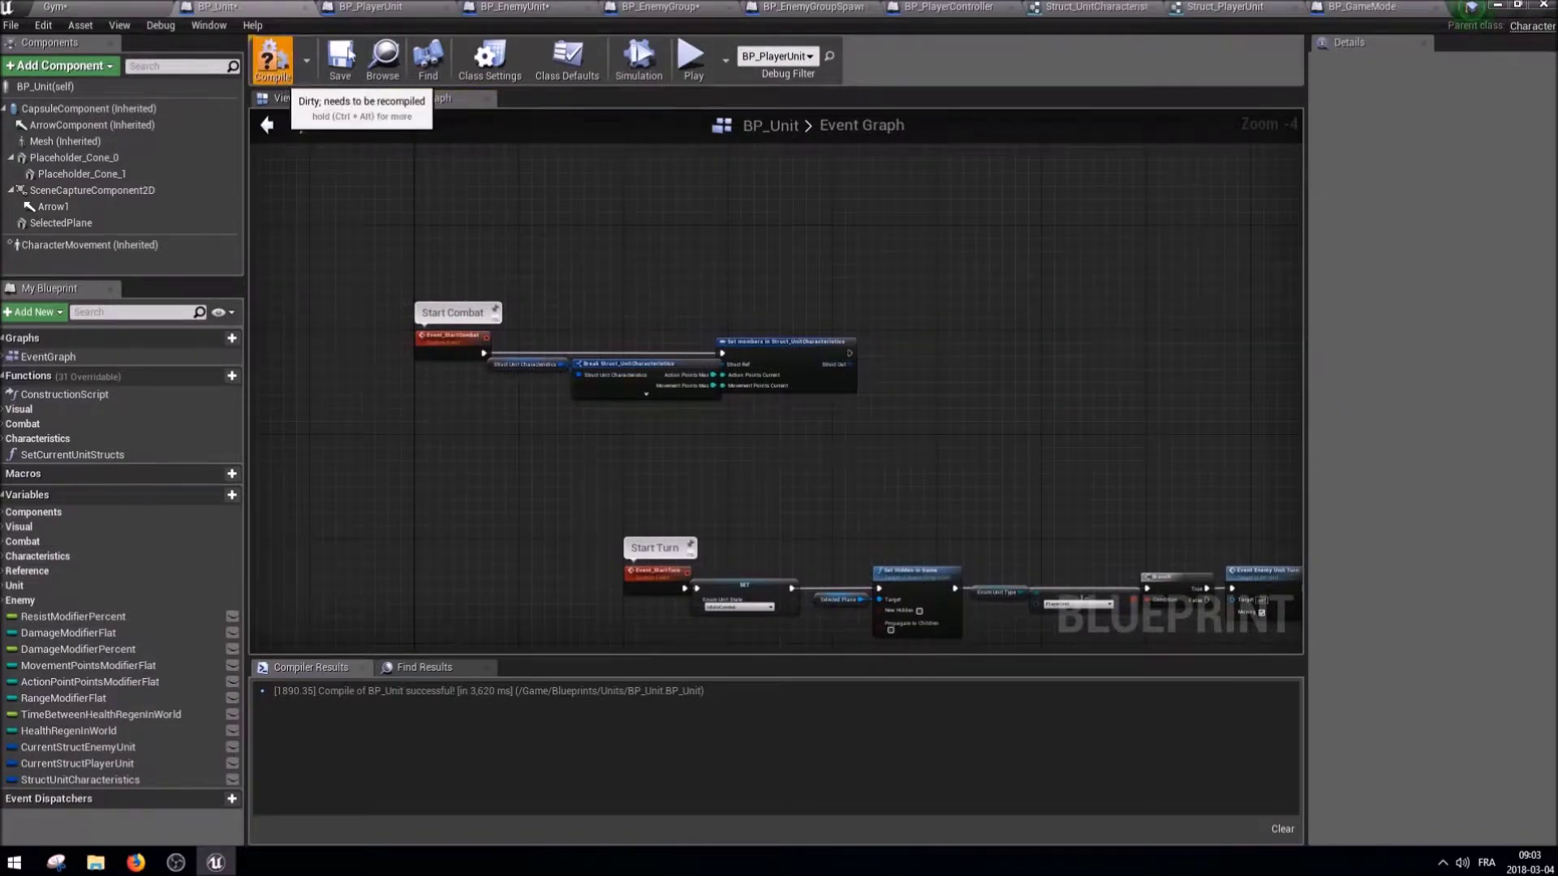
pyautogui.click(516, 12)
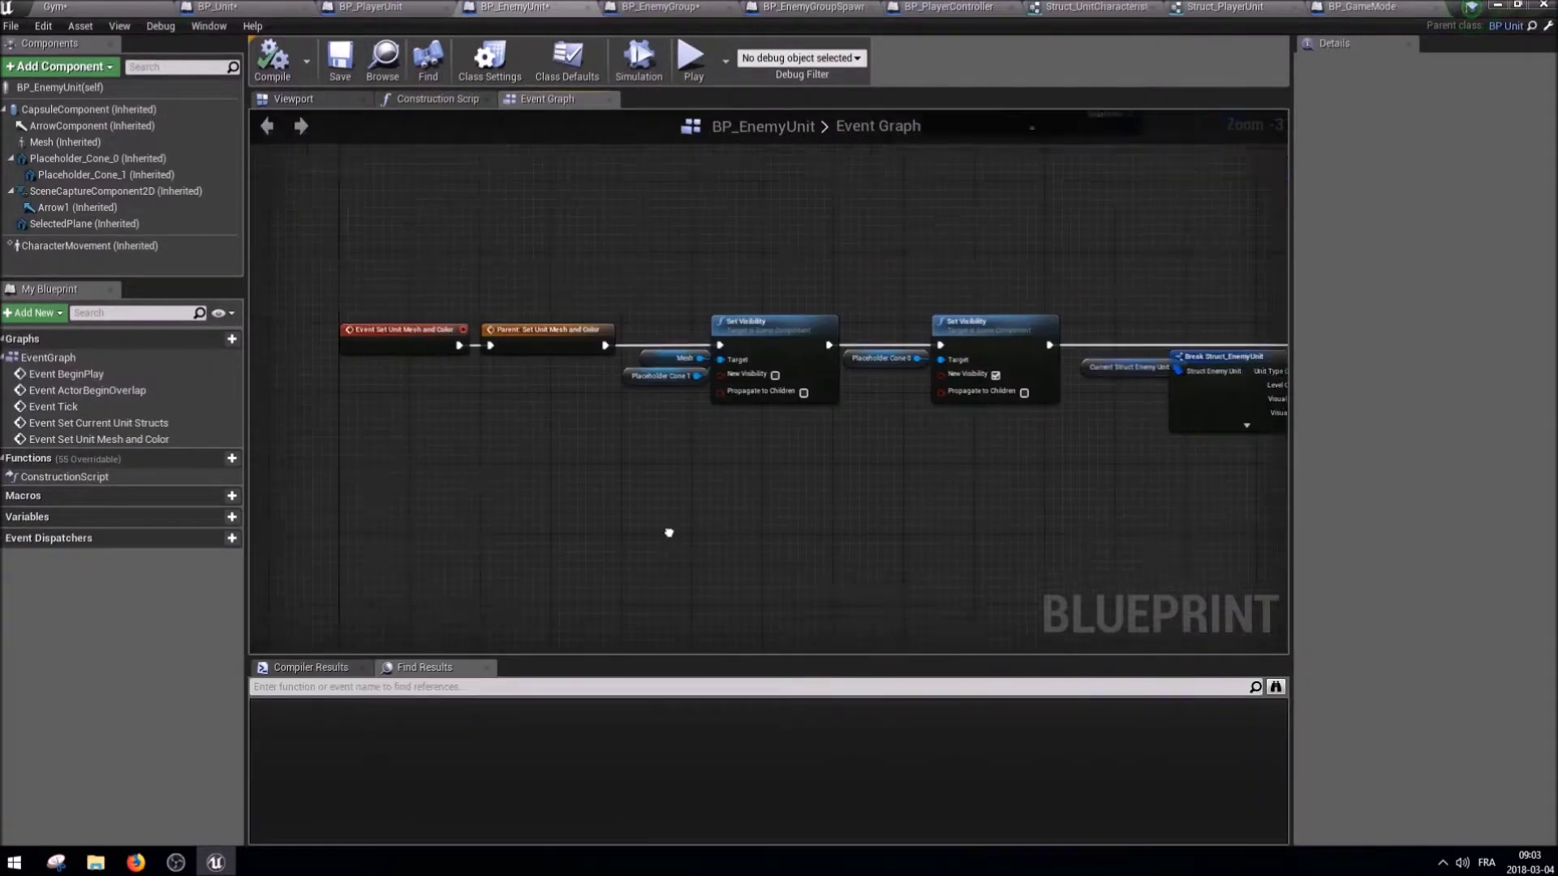
# Add an Event Start Combat override in BP_EnemyUnit with a call to its parent Start Combat.
pyautogui.moveTo(668, 529); pyautogui.dragTo(616, 467, button='right')
pyautogui.rightClick(616, 466)
pyautogui.write('event start')
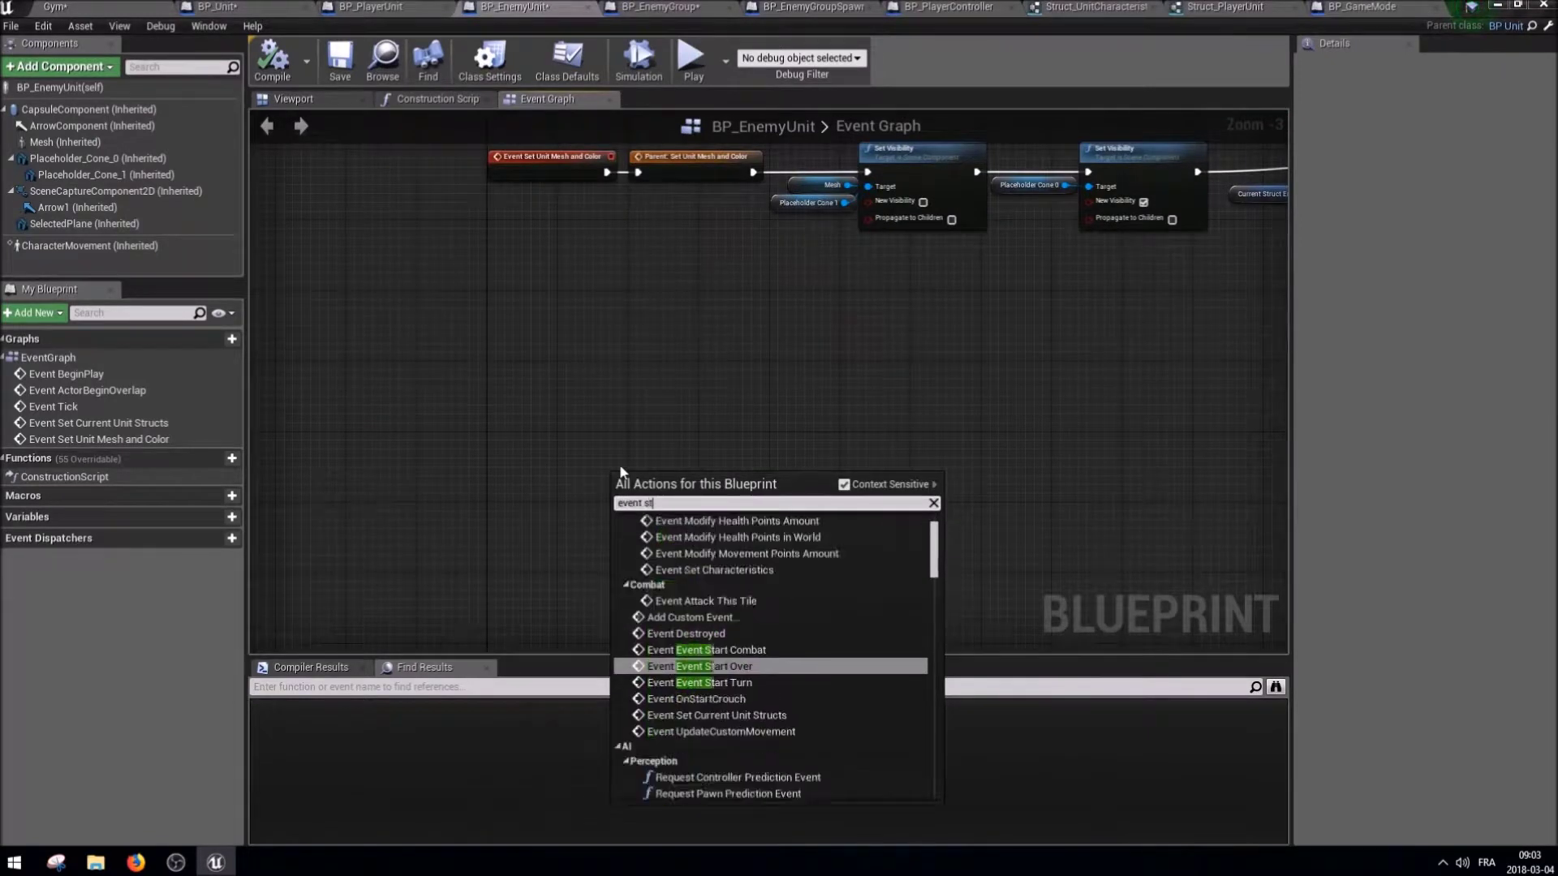
pyautogui.press('Return')
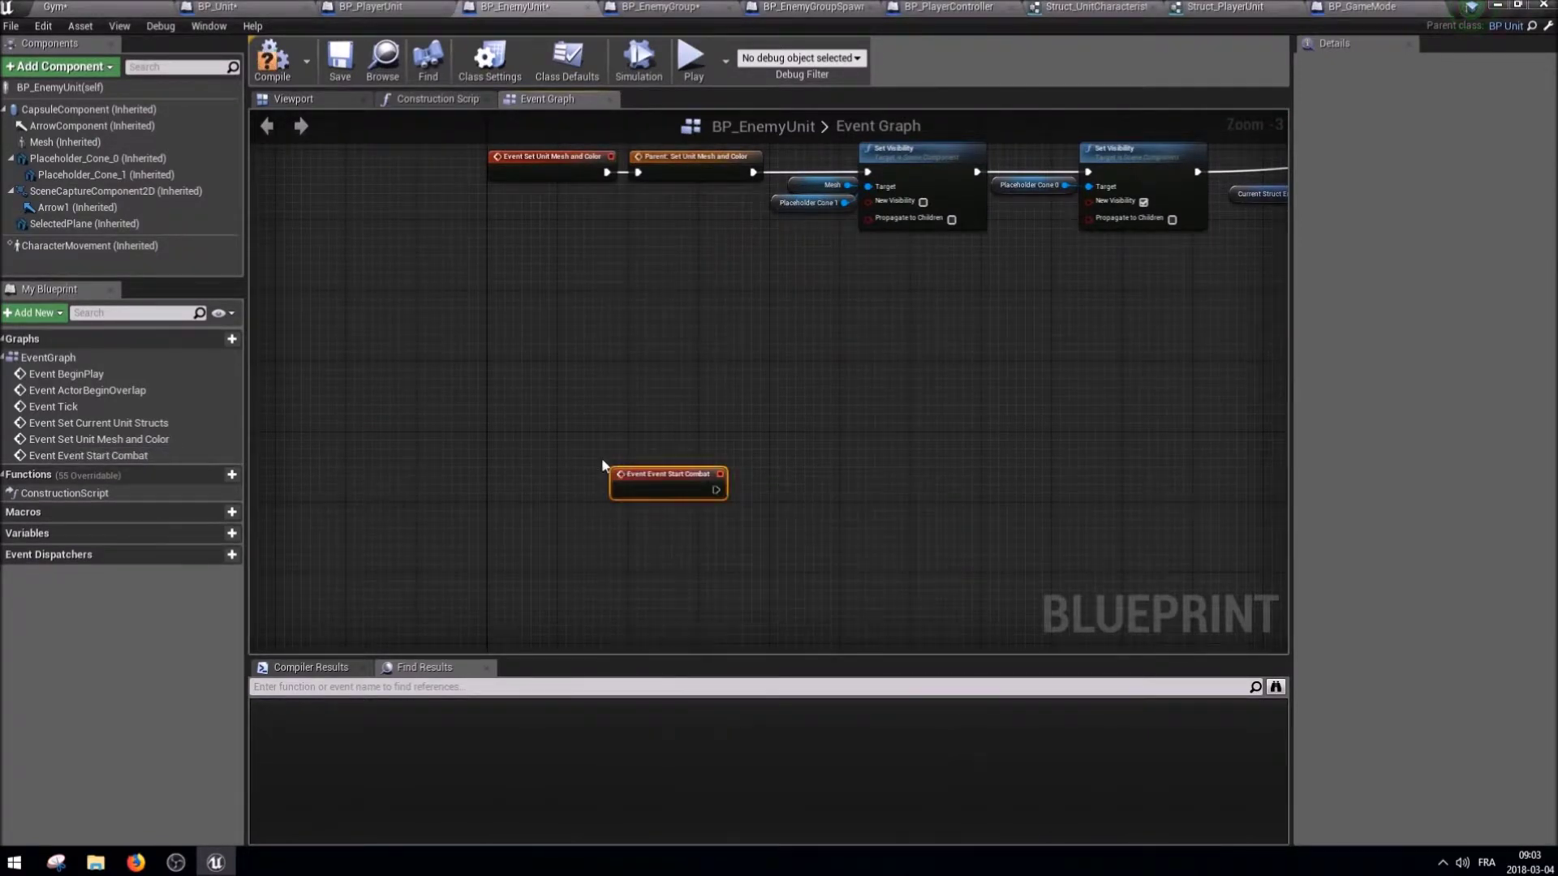
pyautogui.scroll(1, 625, 474)
pyautogui.rightClick(632, 481)
pyautogui.click(706, 212)
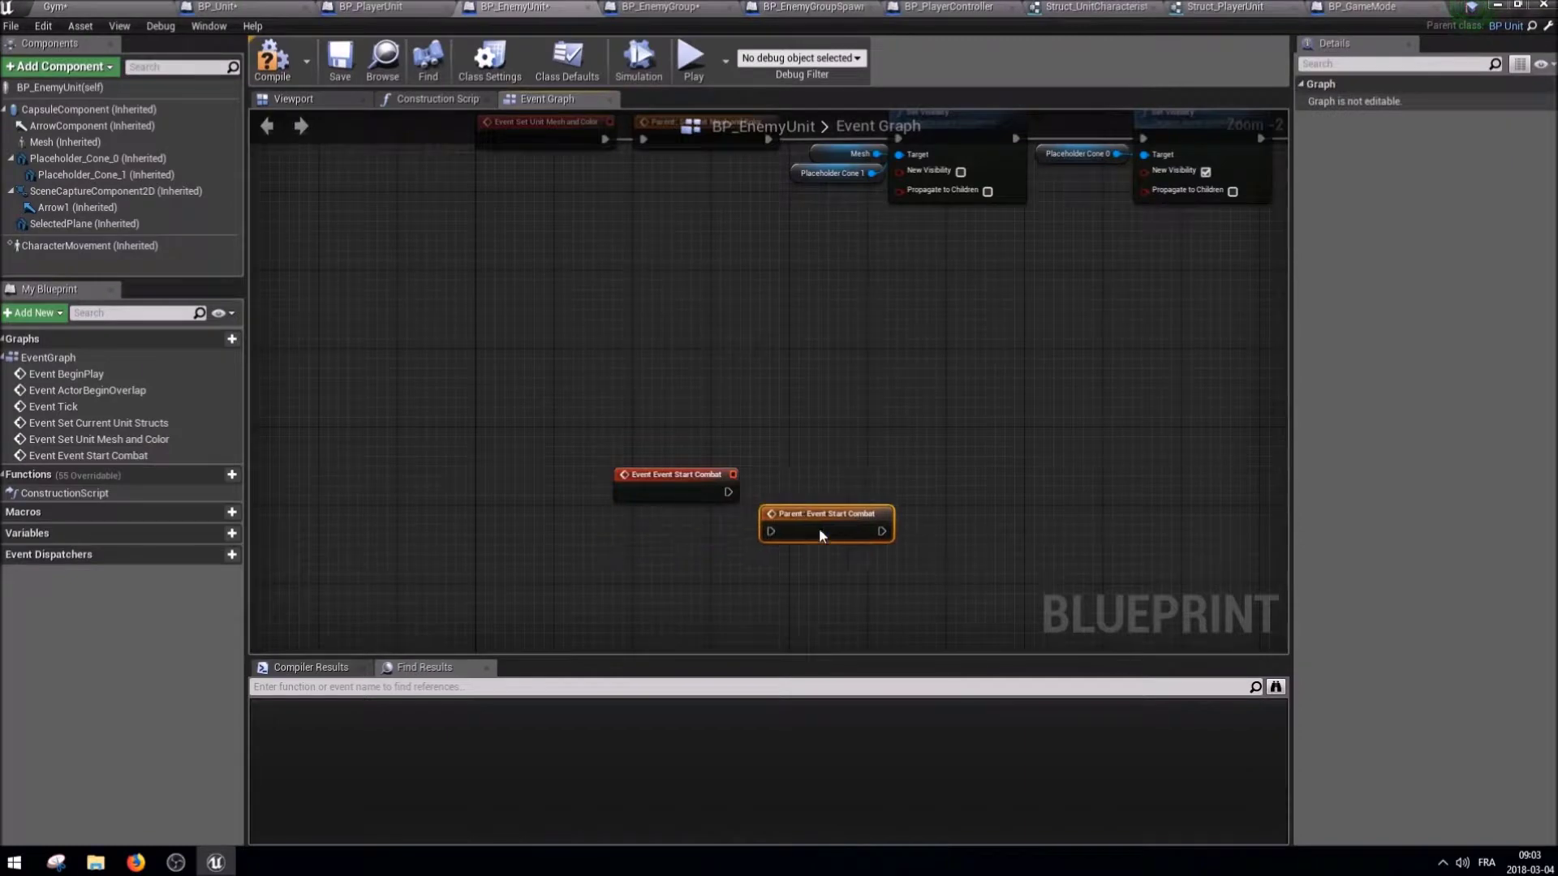
pyautogui.moveTo(750, 536); pyautogui.dragTo(816, 487)
# Paste the struct, Break and Set members nodes after the parent call, showing only Health Points Max on Break.
pyautogui.moveTo(812, 491); pyautogui.dragTo(758, 474, button='right')
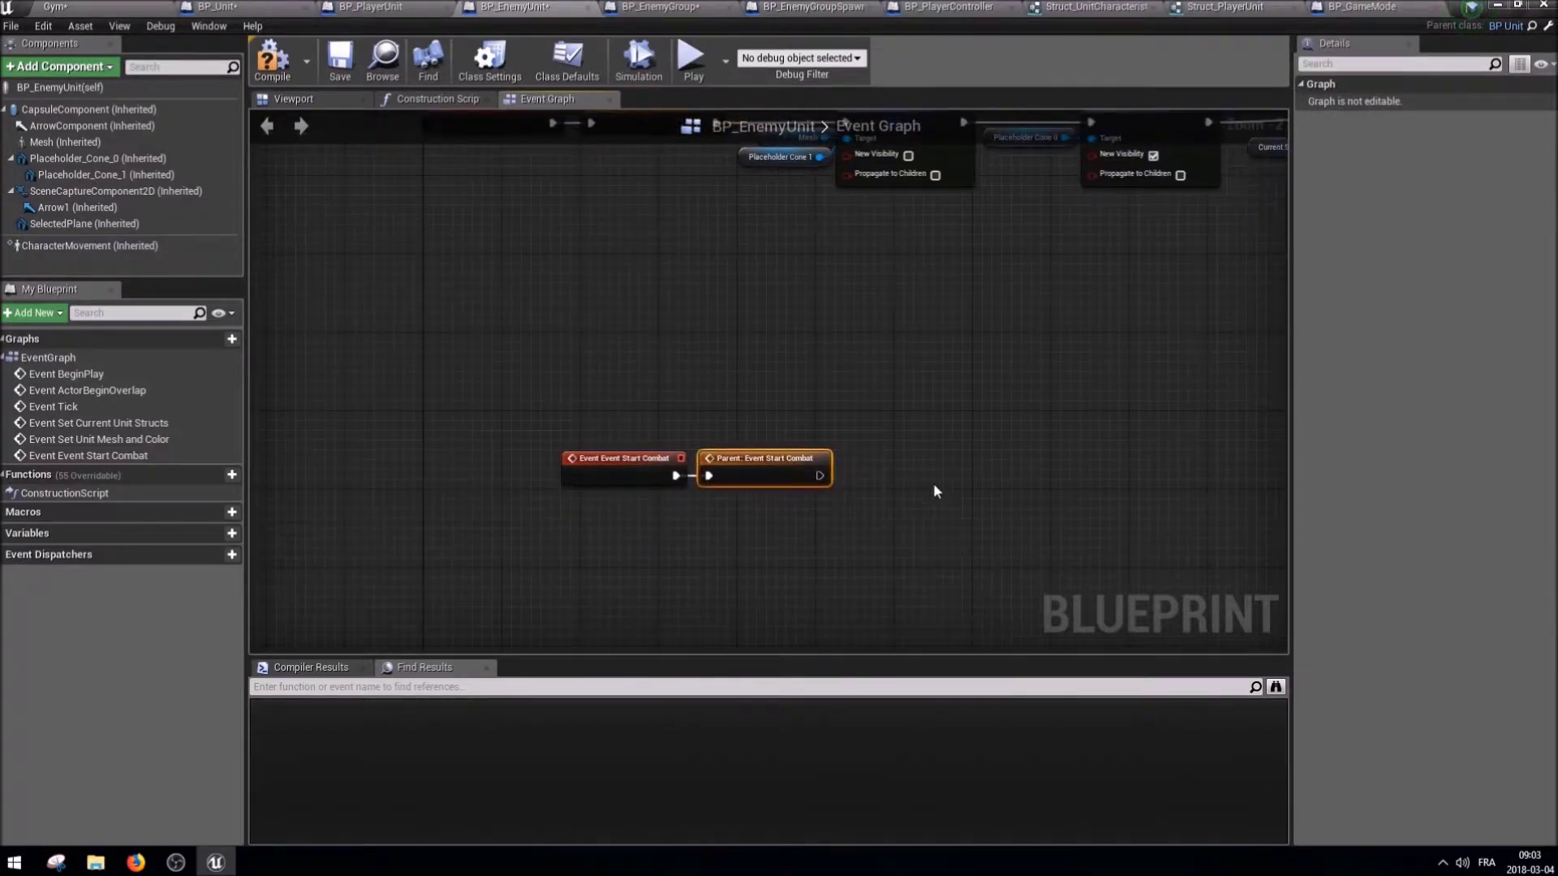
pyautogui.hotkey('ctrl', 'v')
pyautogui.moveTo(819, 476); pyautogui.dragTo(1129, 485)
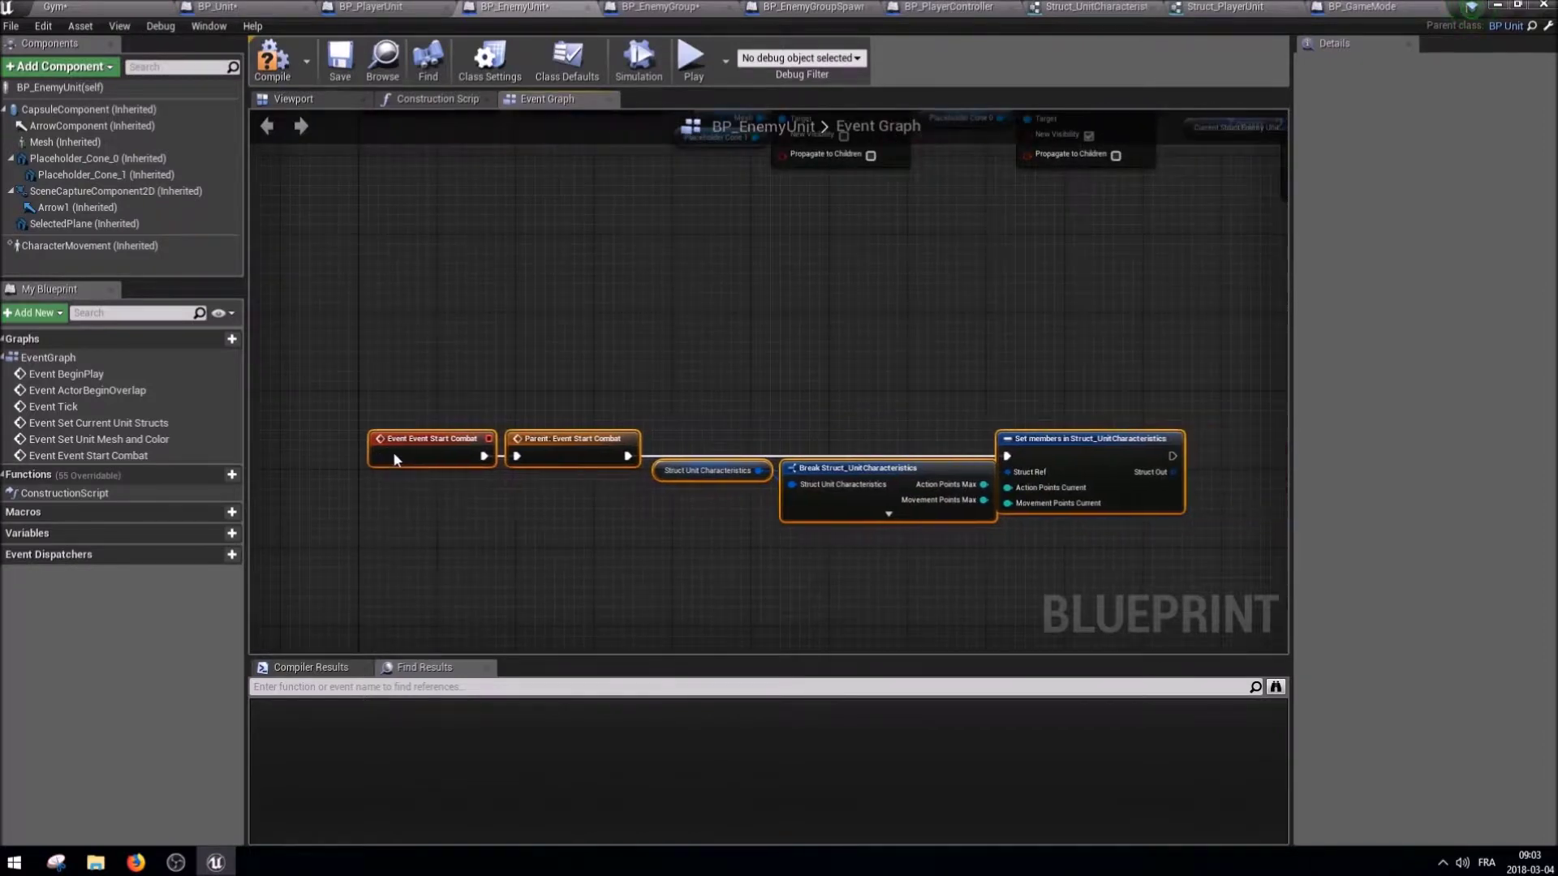
pyautogui.moveTo(695, 625); pyautogui.dragTo(541, 599, button='right')
pyautogui.moveTo(877, 542); pyautogui.dragTo(864, 464)
pyautogui.click(803, 449)
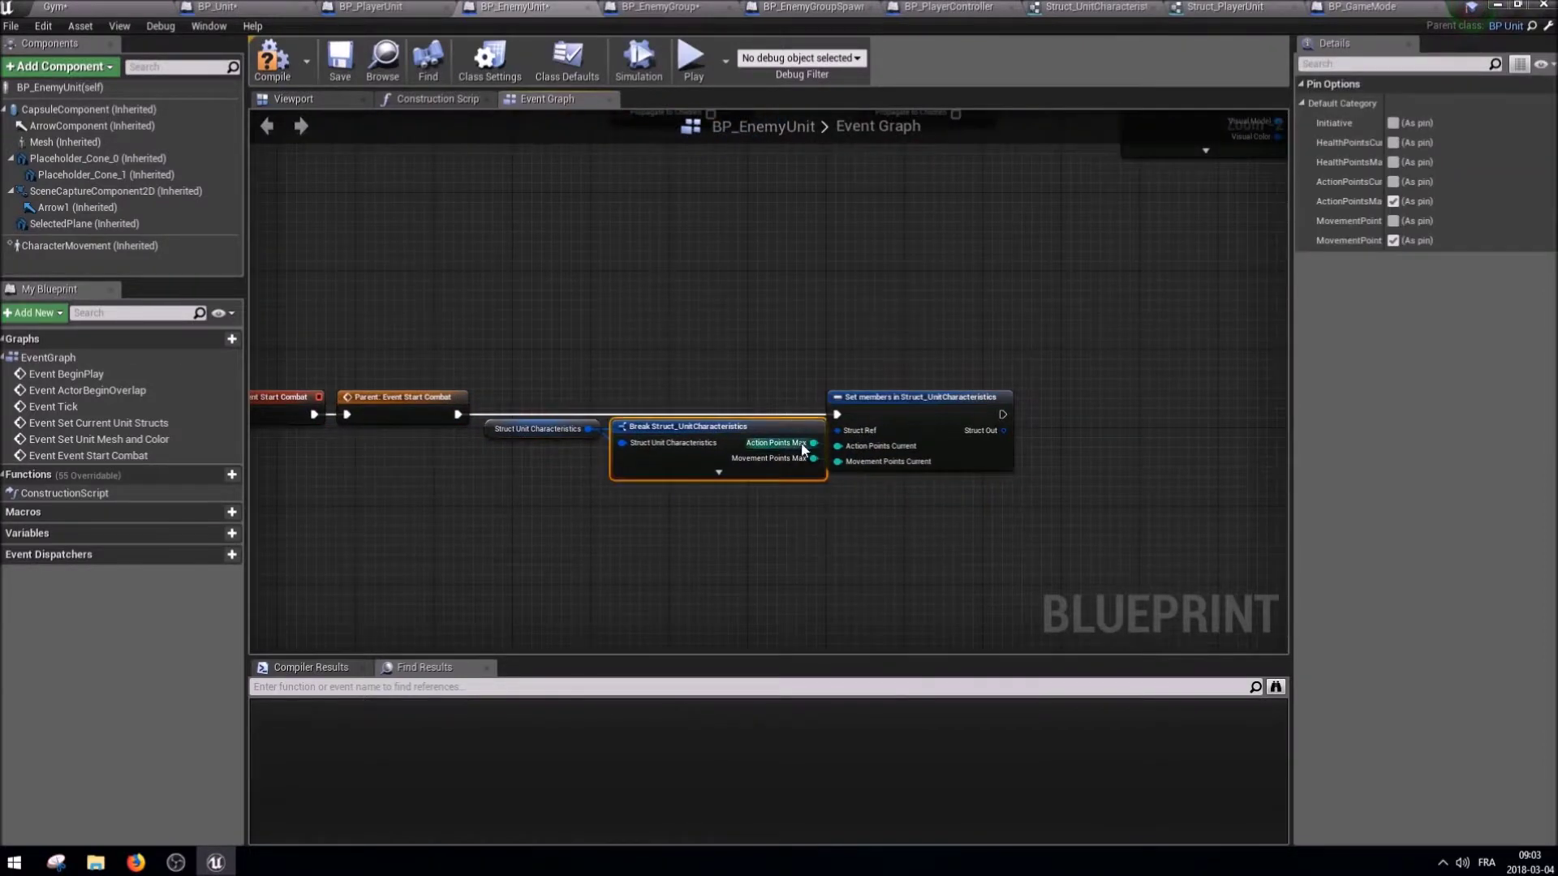
pyautogui.click(1393, 201)
pyautogui.click(1393, 240)
pyautogui.click(1393, 161)
# Expose only Health Points Max on Set members, wire it from Break, then go back to BP_Unit.
pyautogui.moveTo(931, 555); pyautogui.dragTo(925, 406)
pyautogui.click(1393, 221)
pyautogui.click(1393, 181)
pyautogui.click(1393, 162)
pyautogui.moveTo(799, 443); pyautogui.dragTo(838, 446)
pyautogui.rightClick(845, 450)
pyautogui.click(892, 524)
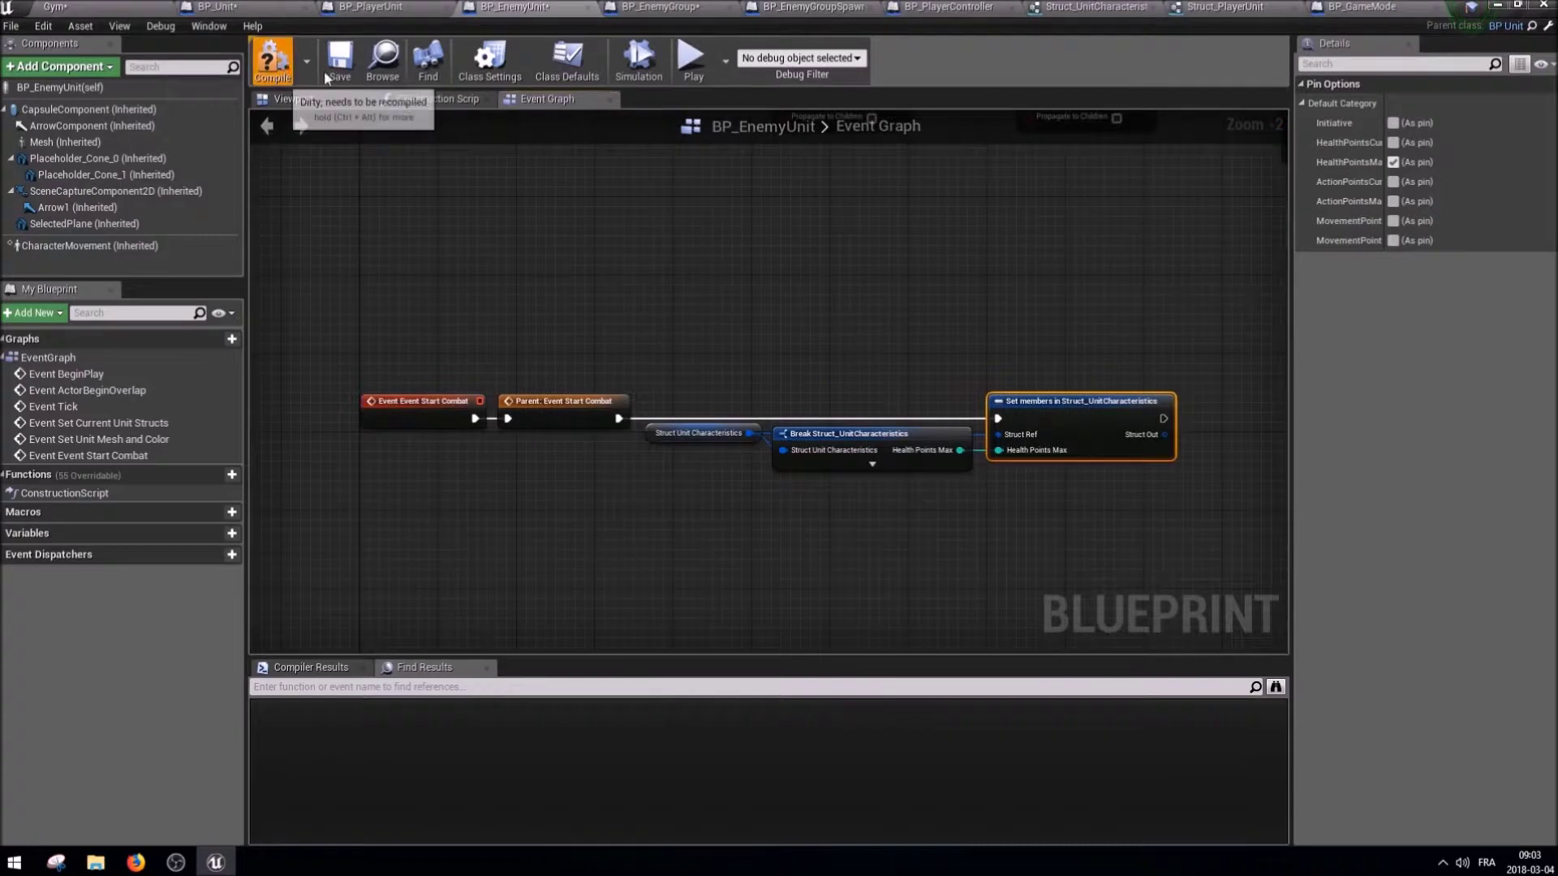
pyautogui.scroll(3, 931, 485)
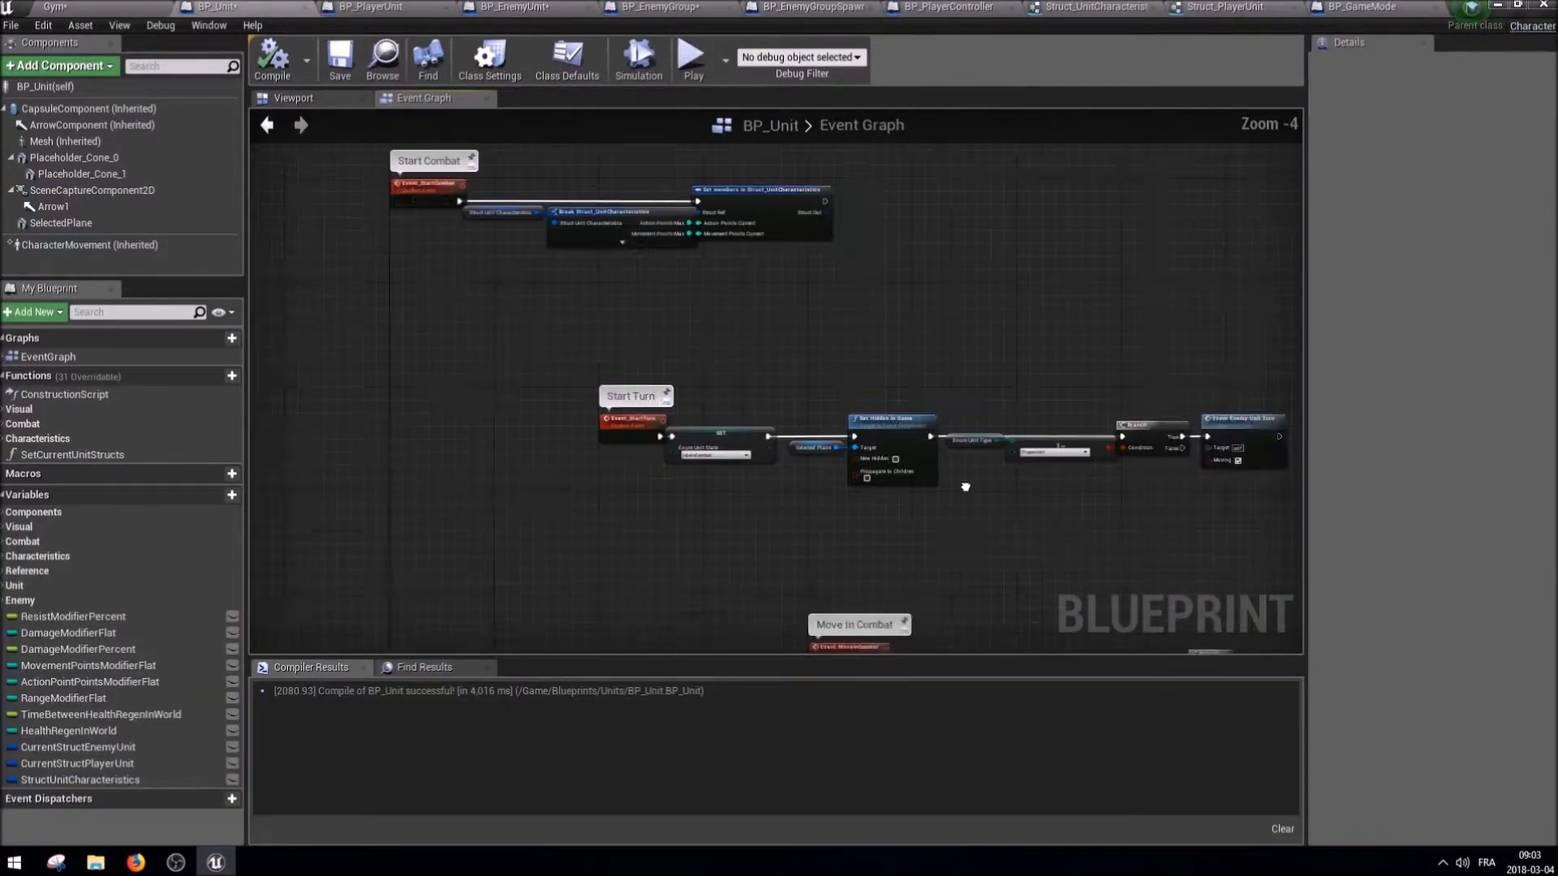
# Delete the enum check, Branch and Event Enemy Unit Turn logic from BP_Unit's Start Turn.
pyautogui.moveTo(917, 531); pyautogui.dragTo(731, 578, button='right')
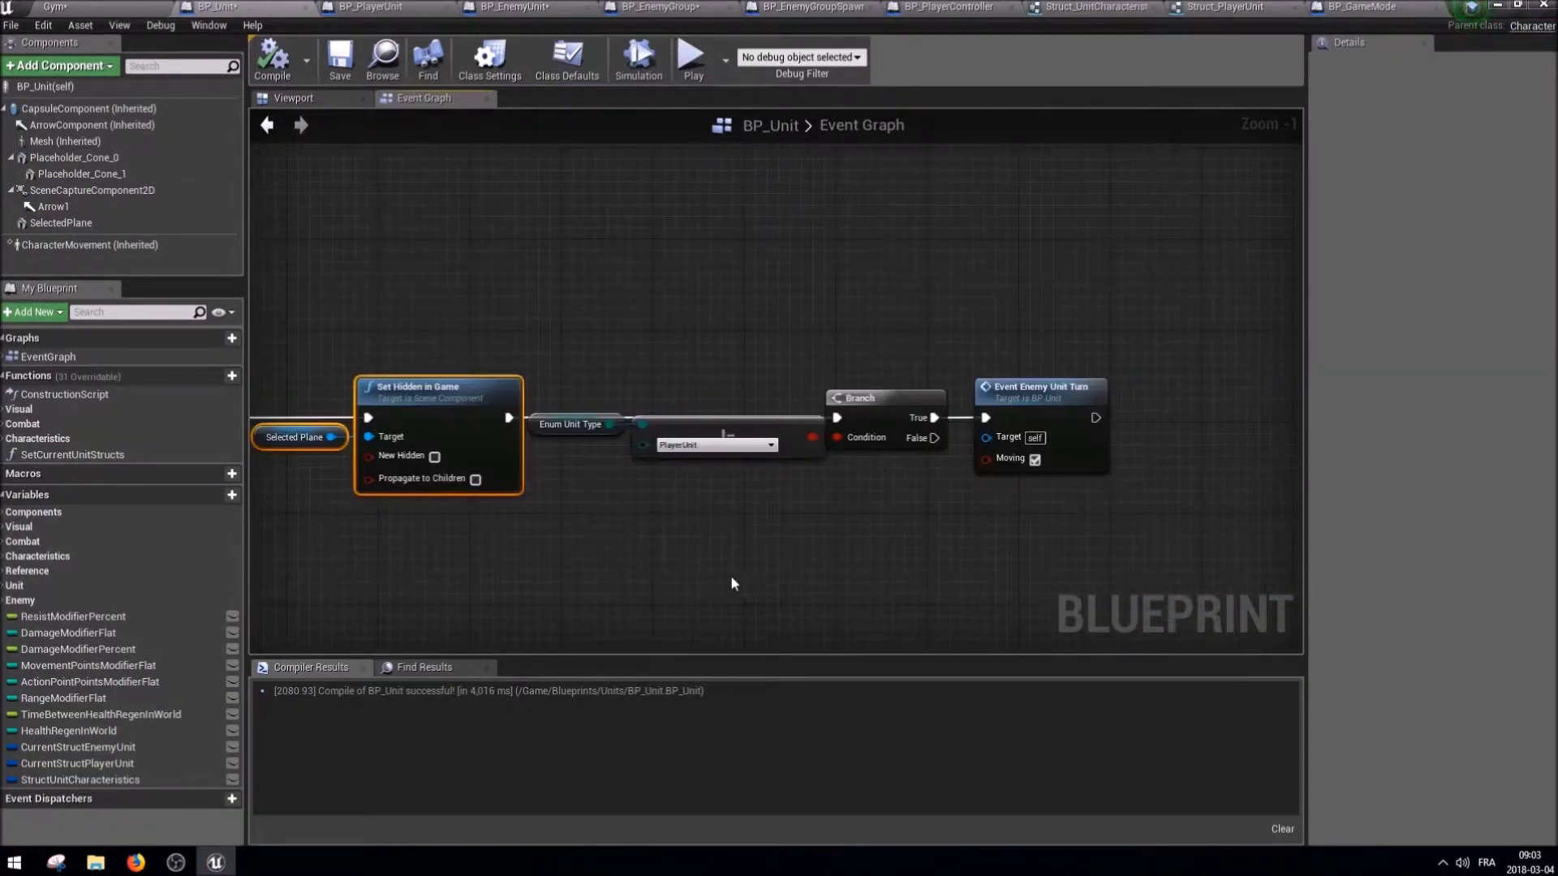
pyautogui.click(1053, 384)
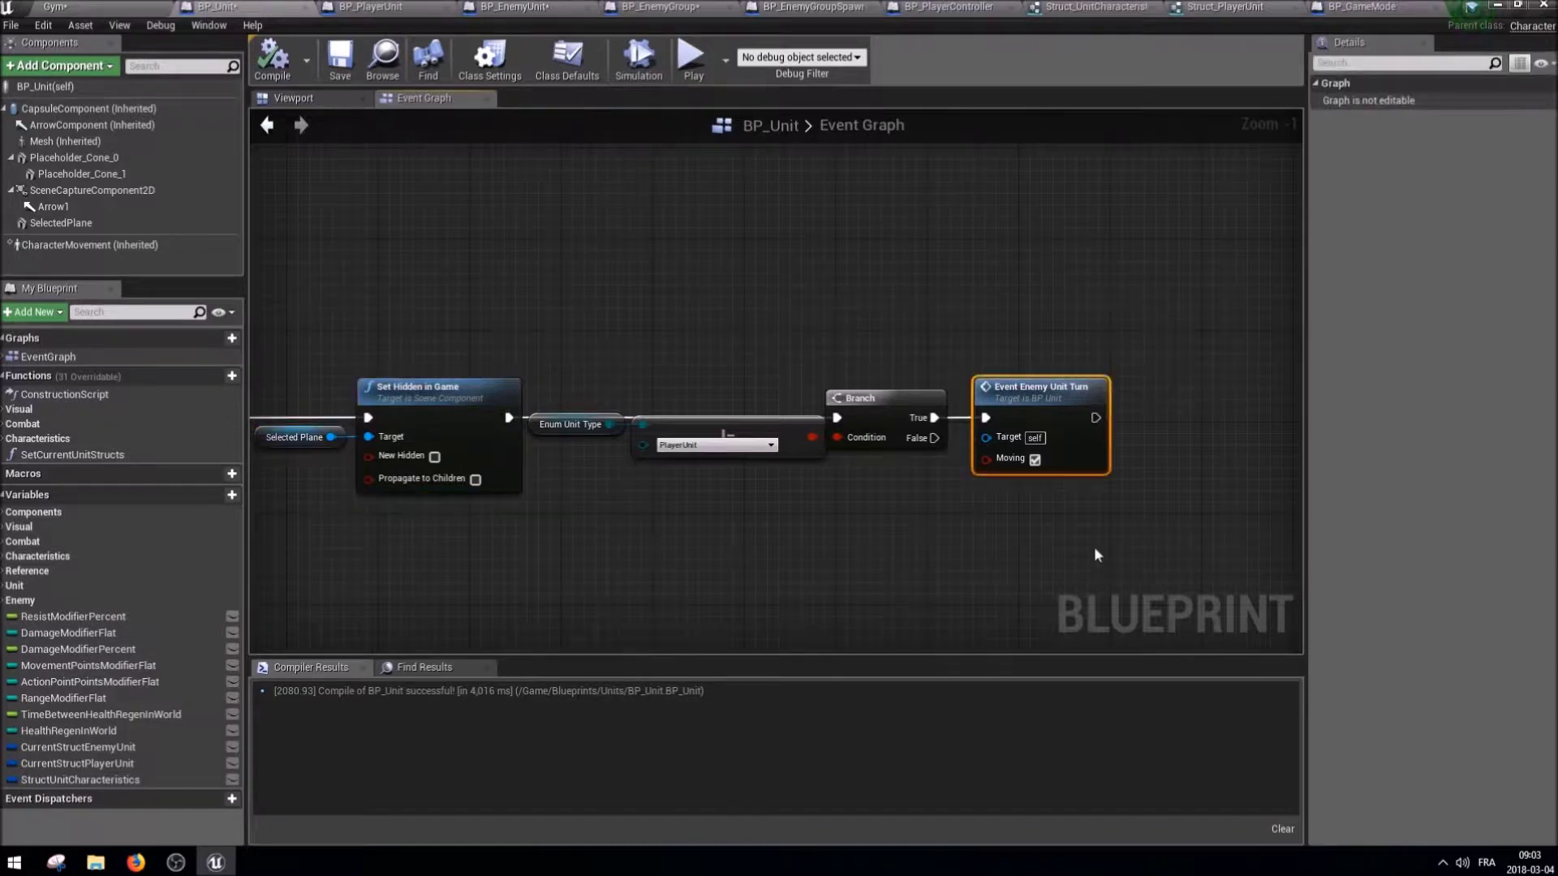
pyautogui.moveTo(1059, 518); pyautogui.dragTo(581, 369)
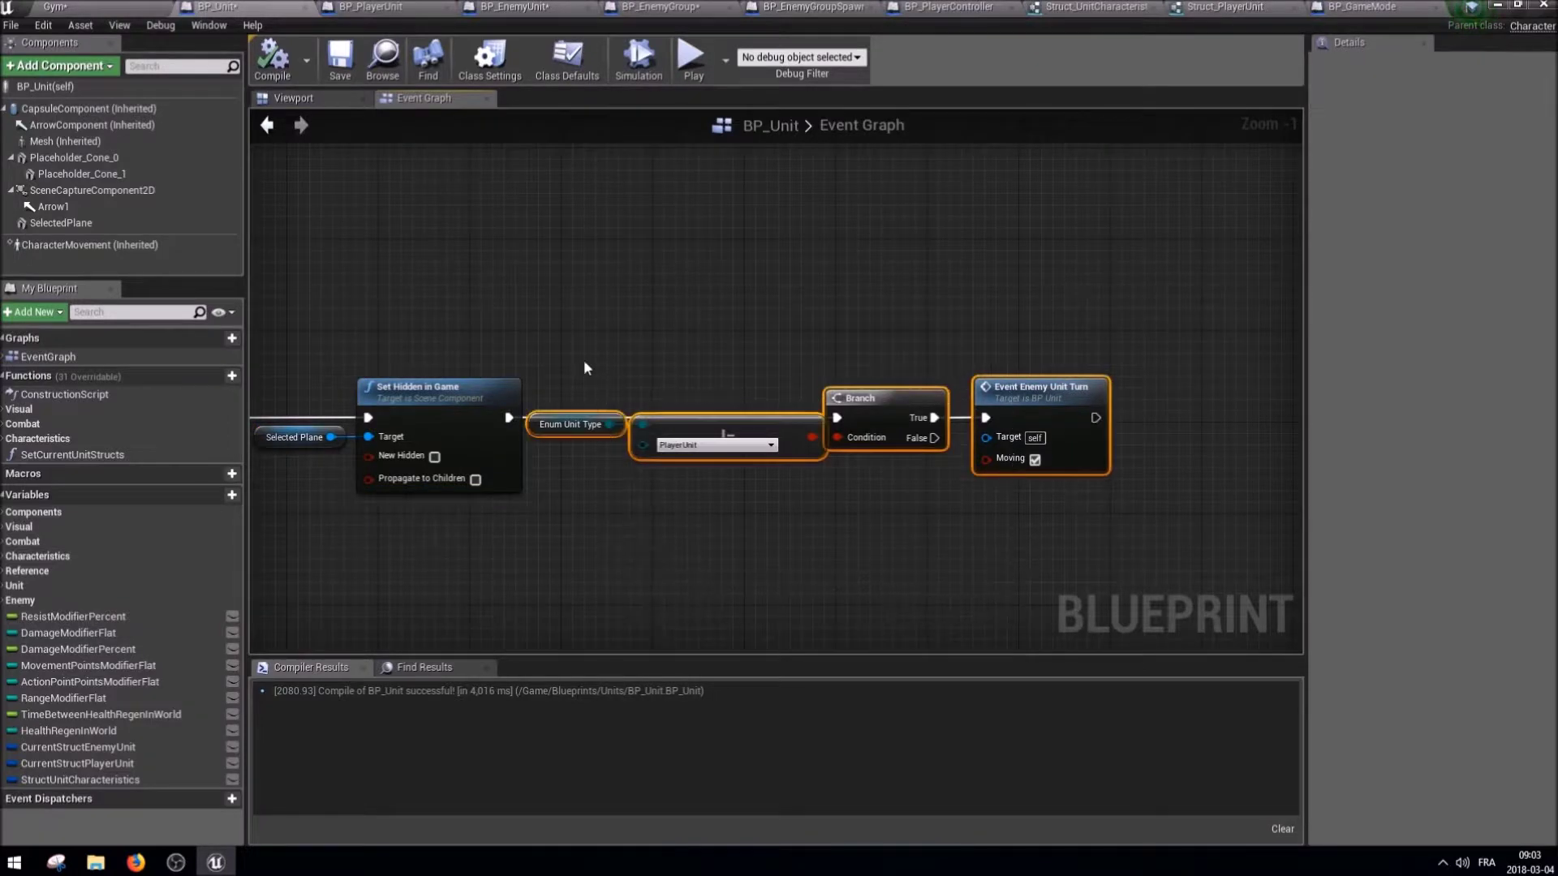
pyautogui.scroll(-2, 586, 364)
pyautogui.moveTo(598, 347); pyautogui.dragTo(795, 307, button='right')
pyautogui.press('Delete')
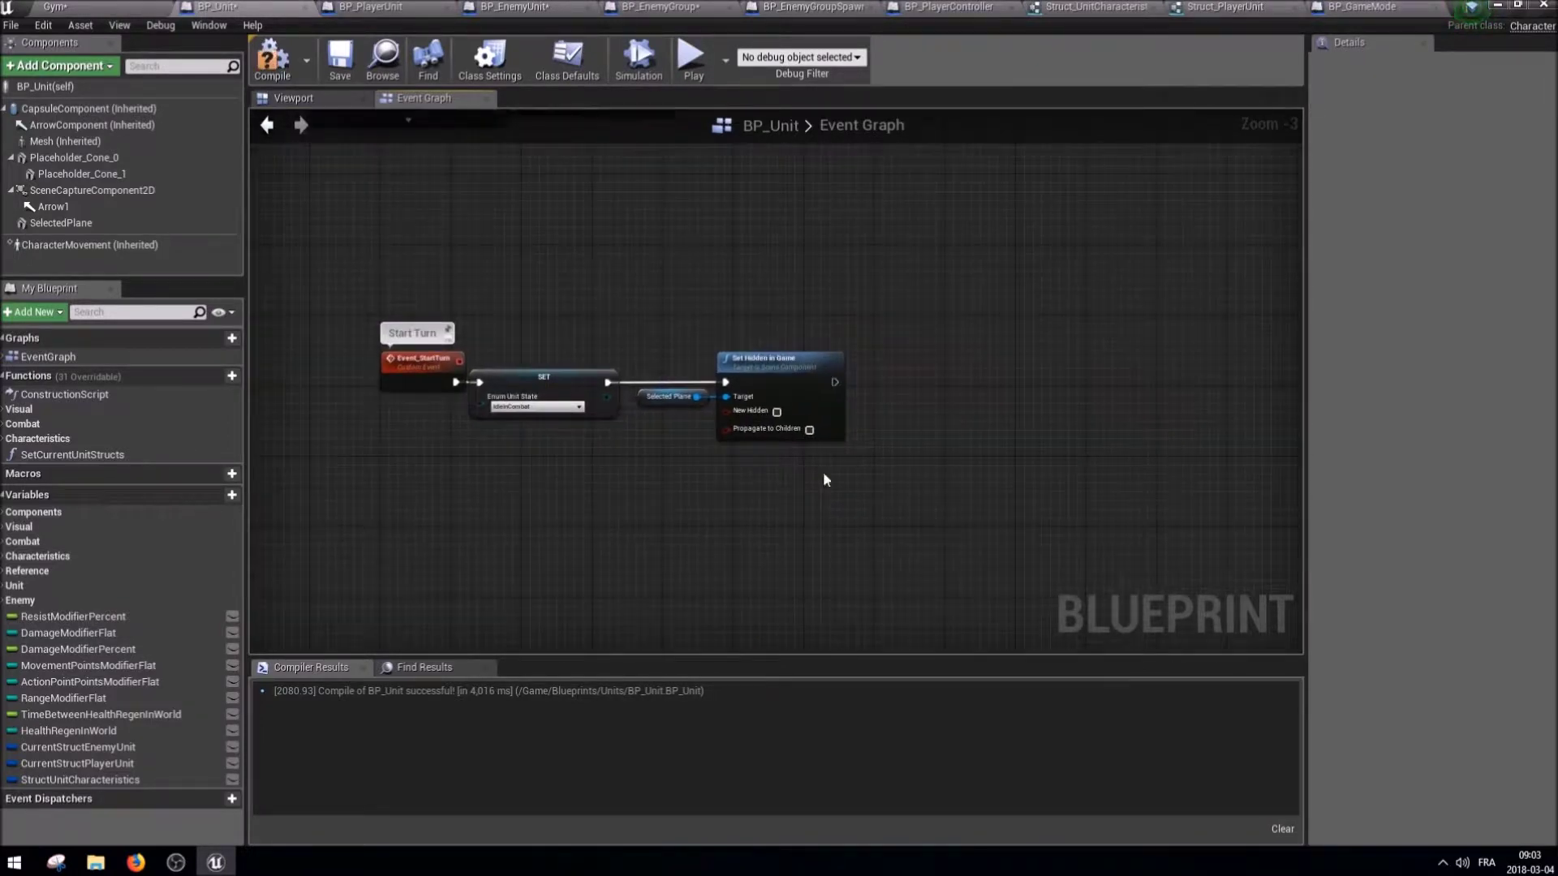
# Add an Event Start Turn override in BP_EnemyUnit with a call to its parent Start Turn.
pyautogui.click(479, 7)
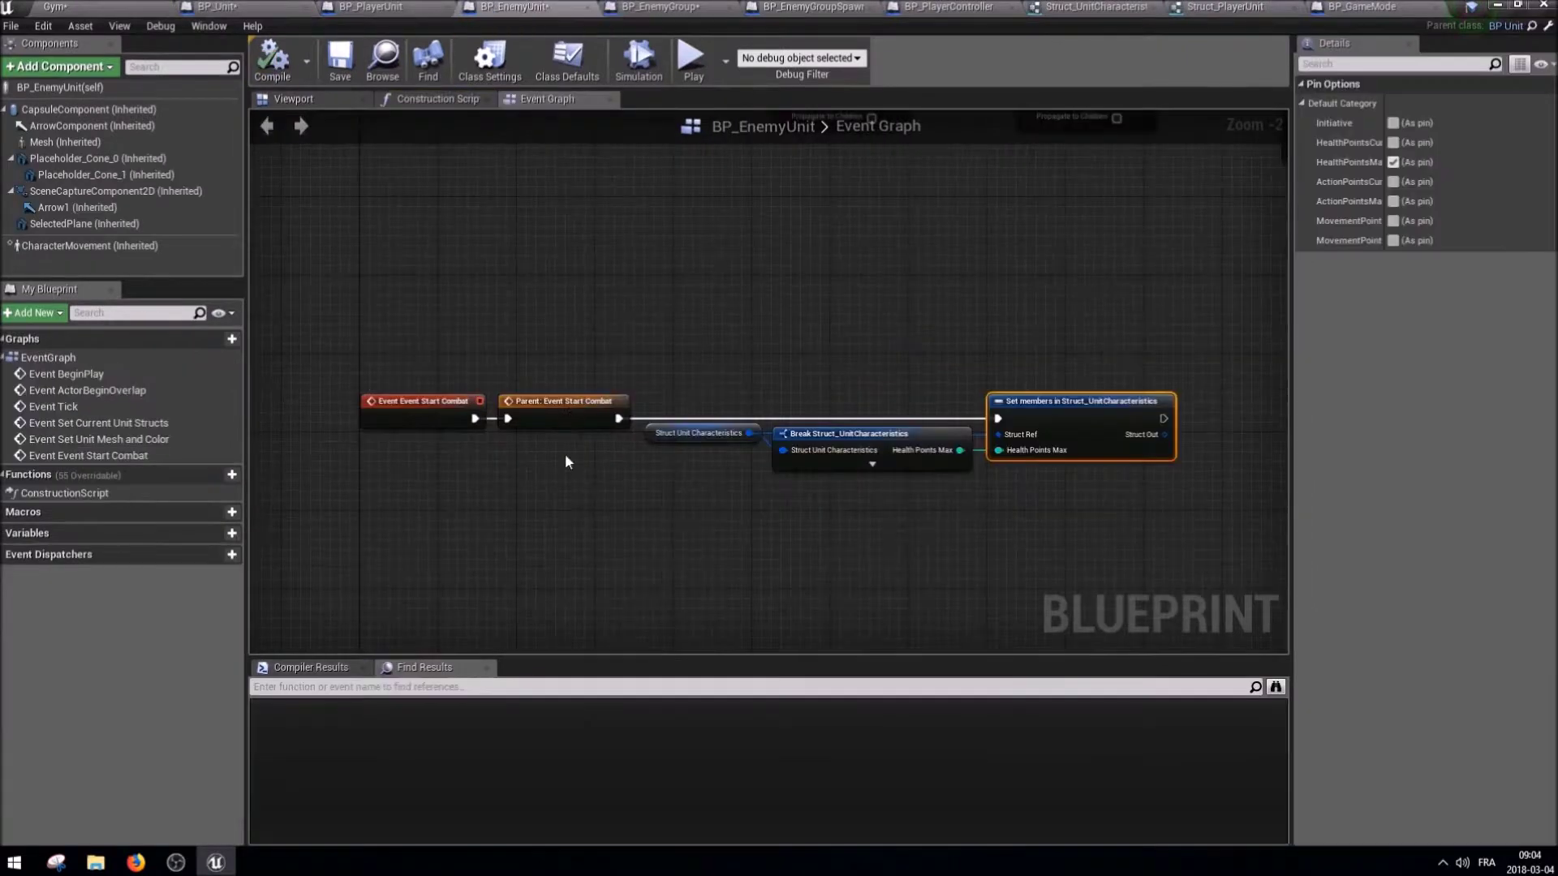
pyautogui.rightClick(518, 505)
pyautogui.write('c')
pyautogui.press('BackSpace')
pyautogui.write('event')
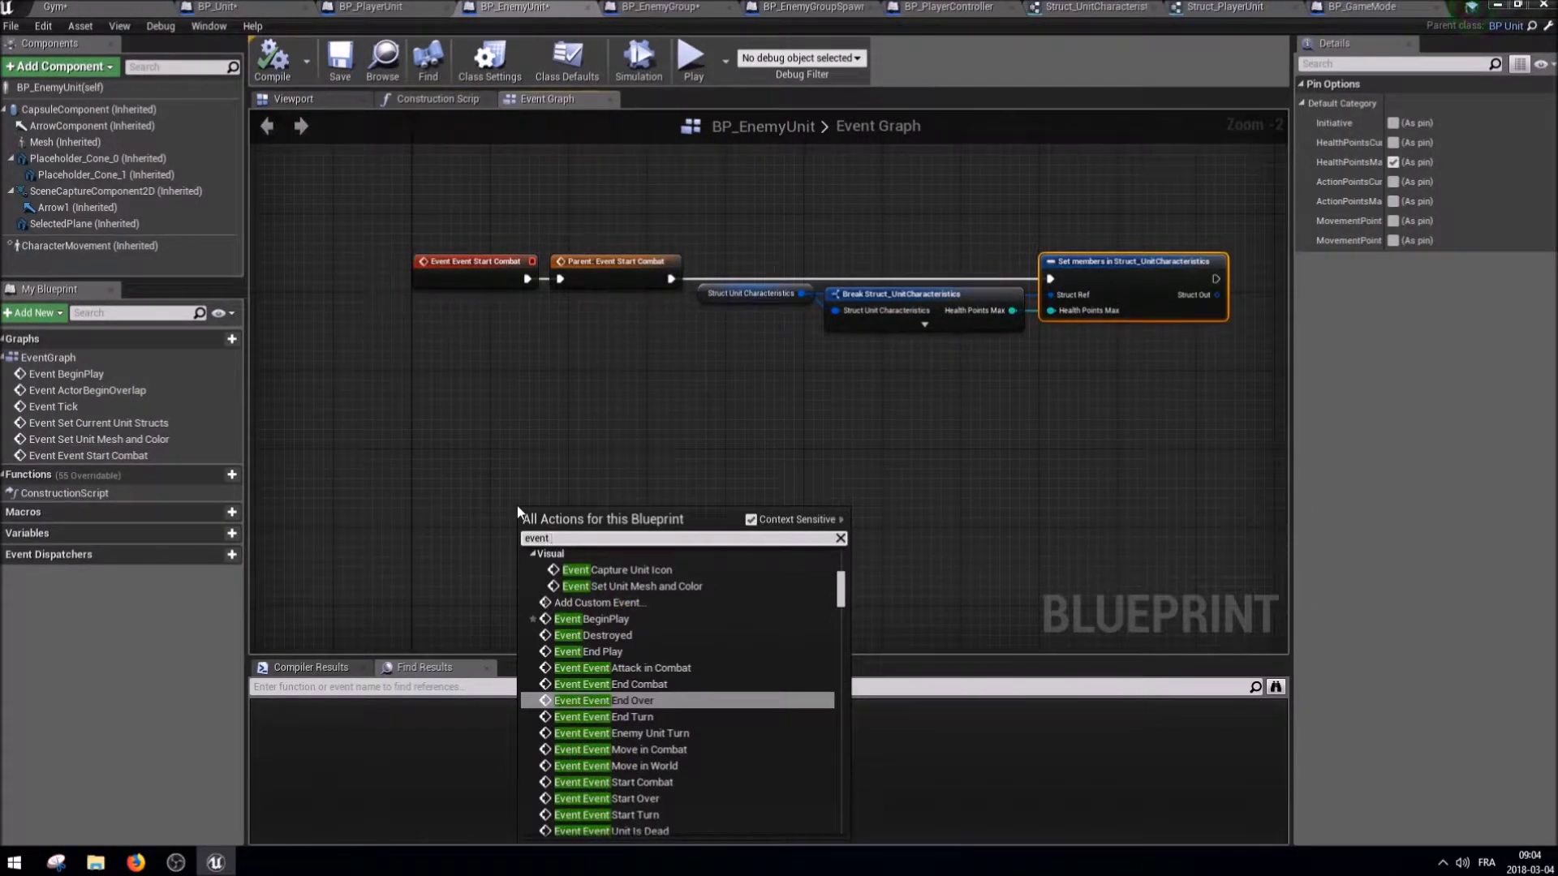
pyautogui.write(' start')
pyautogui.press('Down')
pyautogui.press('Return')
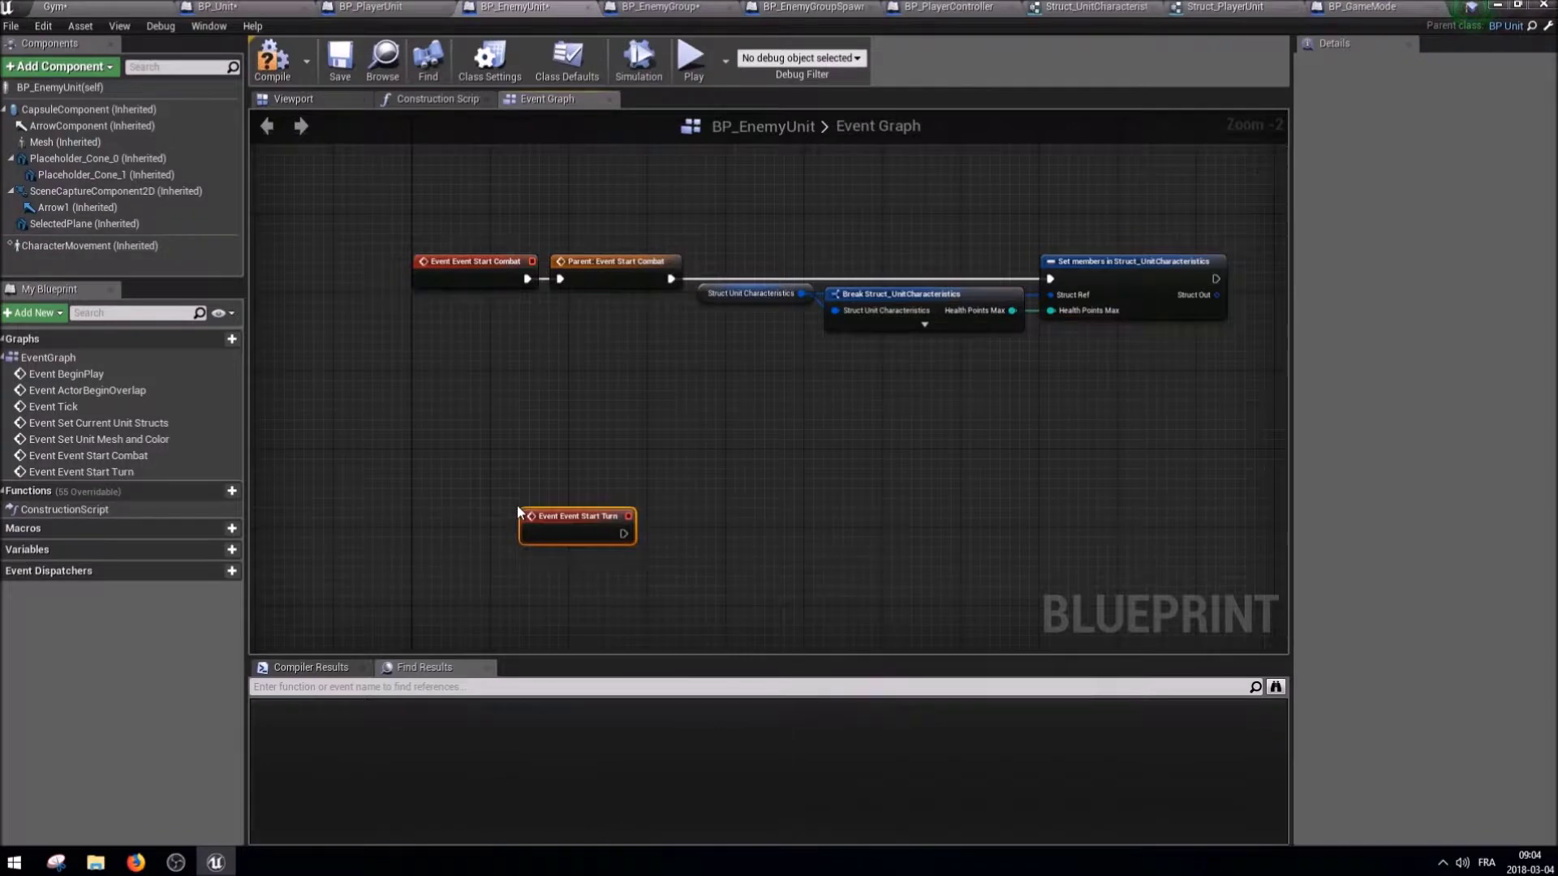
pyautogui.rightClick(607, 534)
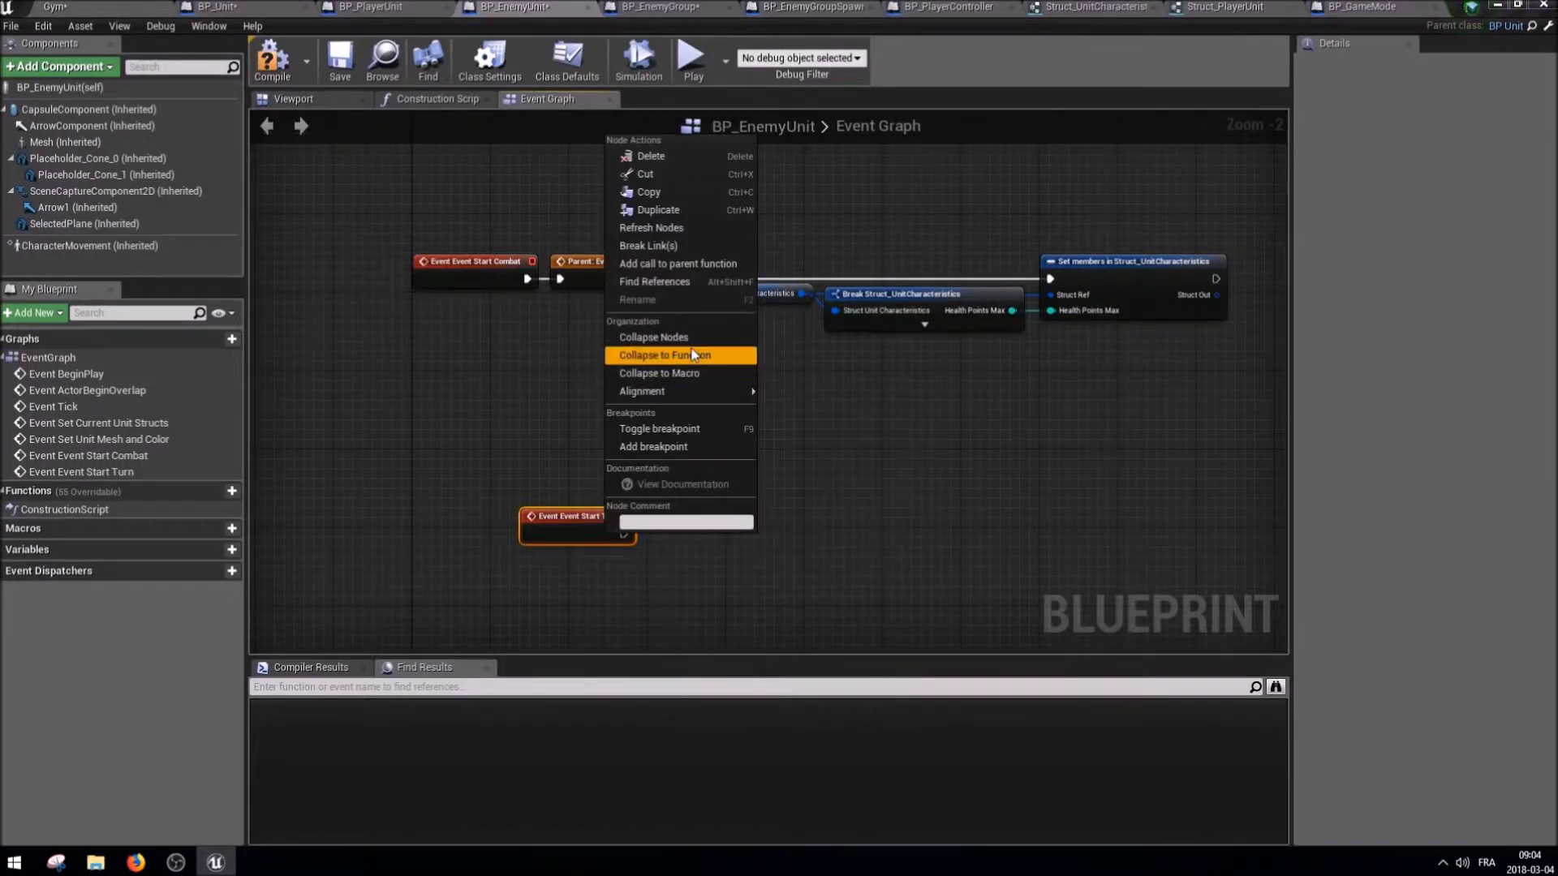
pyautogui.click(688, 273)
pyautogui.moveTo(688, 274); pyautogui.dragTo(656, 161, button='right')
# Wire the parent Start Turn directly to Event Enemy Unit Turn and delete the enum, select and Branch nodes.
pyautogui.moveTo(528, 452)
pyautogui.mouseDown()
pyautogui.moveTo(590, 427)
pyautogui.moveTo(425, 387)
pyautogui.mouseUp()
pyautogui.click(528, 478)
pyautogui.moveTo(967, 498); pyautogui.dragTo(617, 401)
pyautogui.moveTo(1041, 495); pyautogui.dragTo(816, 397)
pyautogui.moveTo(978, 537); pyautogui.dragTo(561, 480)
pyautogui.press('Delete')
pyautogui.moveTo(766, 406); pyautogui.dragTo(627, 410)
pyautogui.rightClick(626, 410)
pyautogui.click(607, 532)
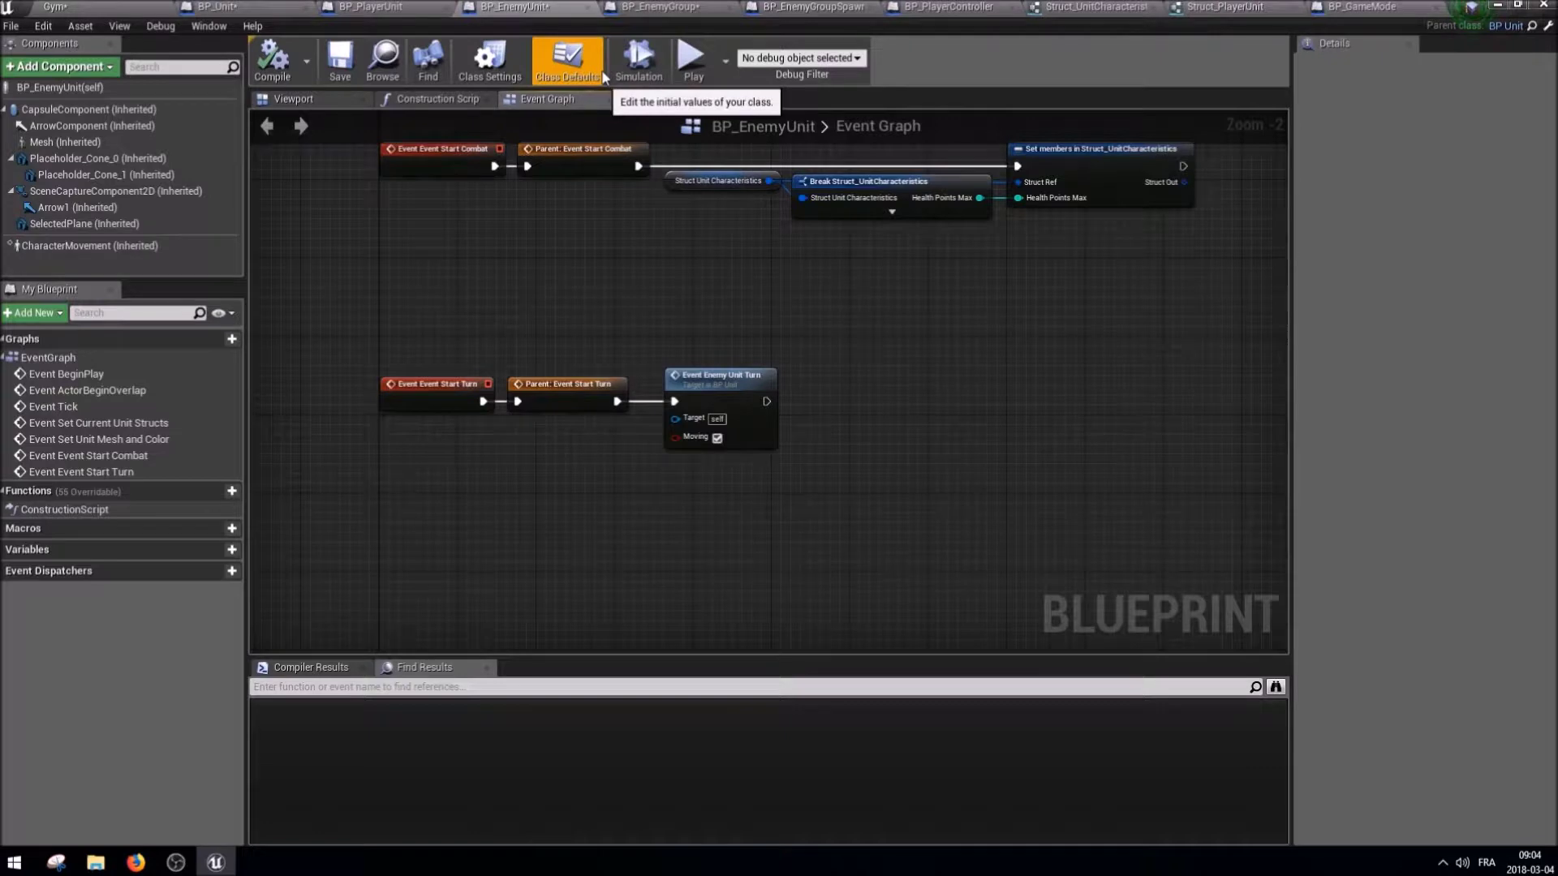
pyautogui.click(243, 6)
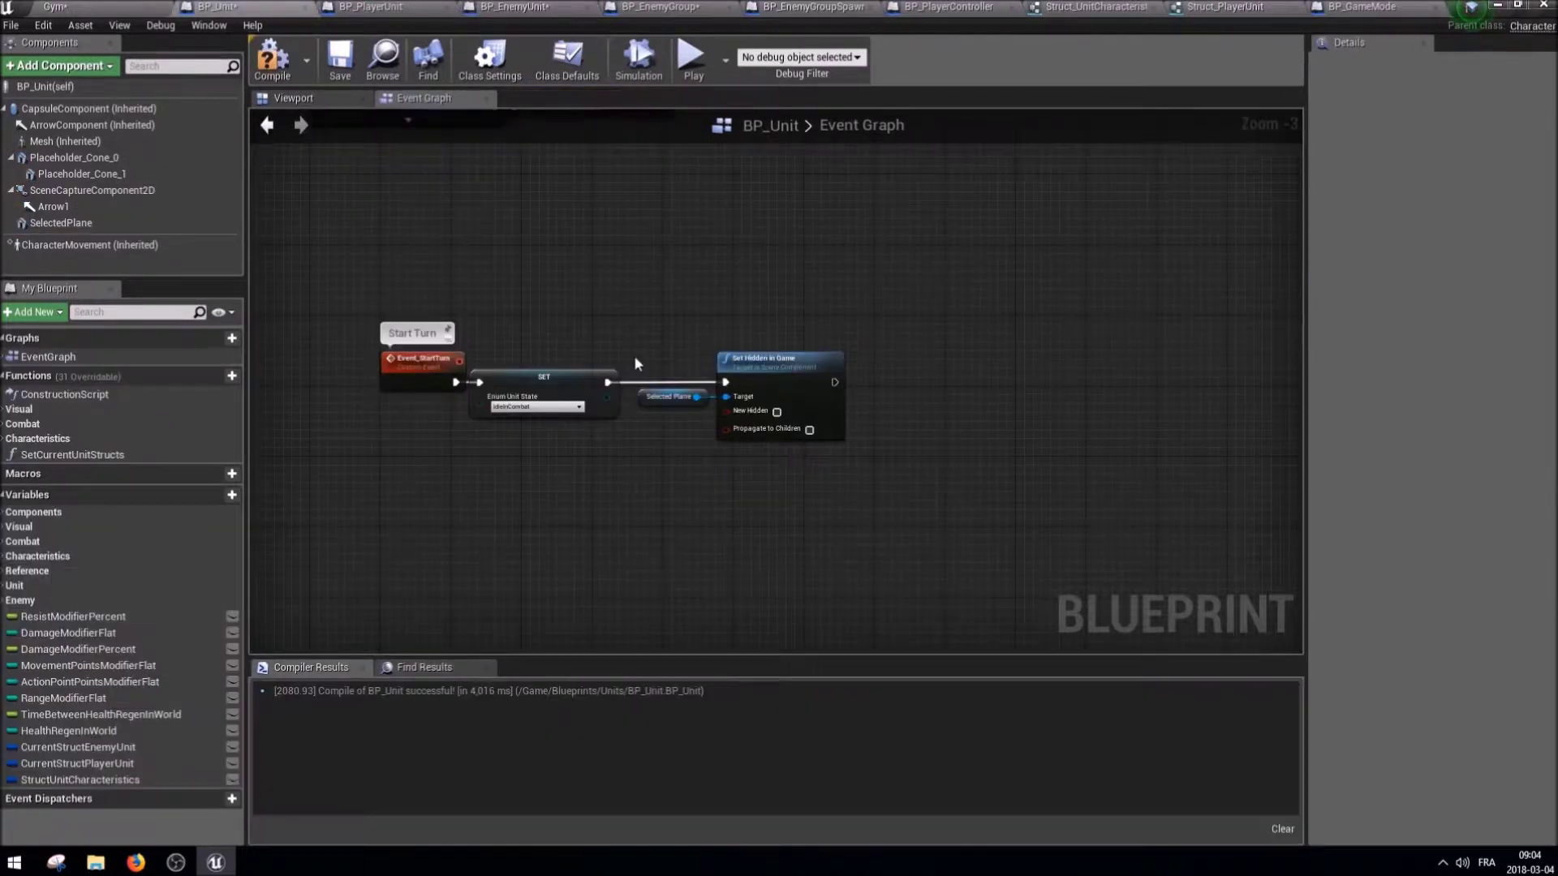
# Locate the AI Turn section in BP_Unit and select its custom event.
pyautogui.scroll(-4, 835, 426)
pyautogui.scroll(1, 917, 513)
pyautogui.scroll(-3, 917, 514)
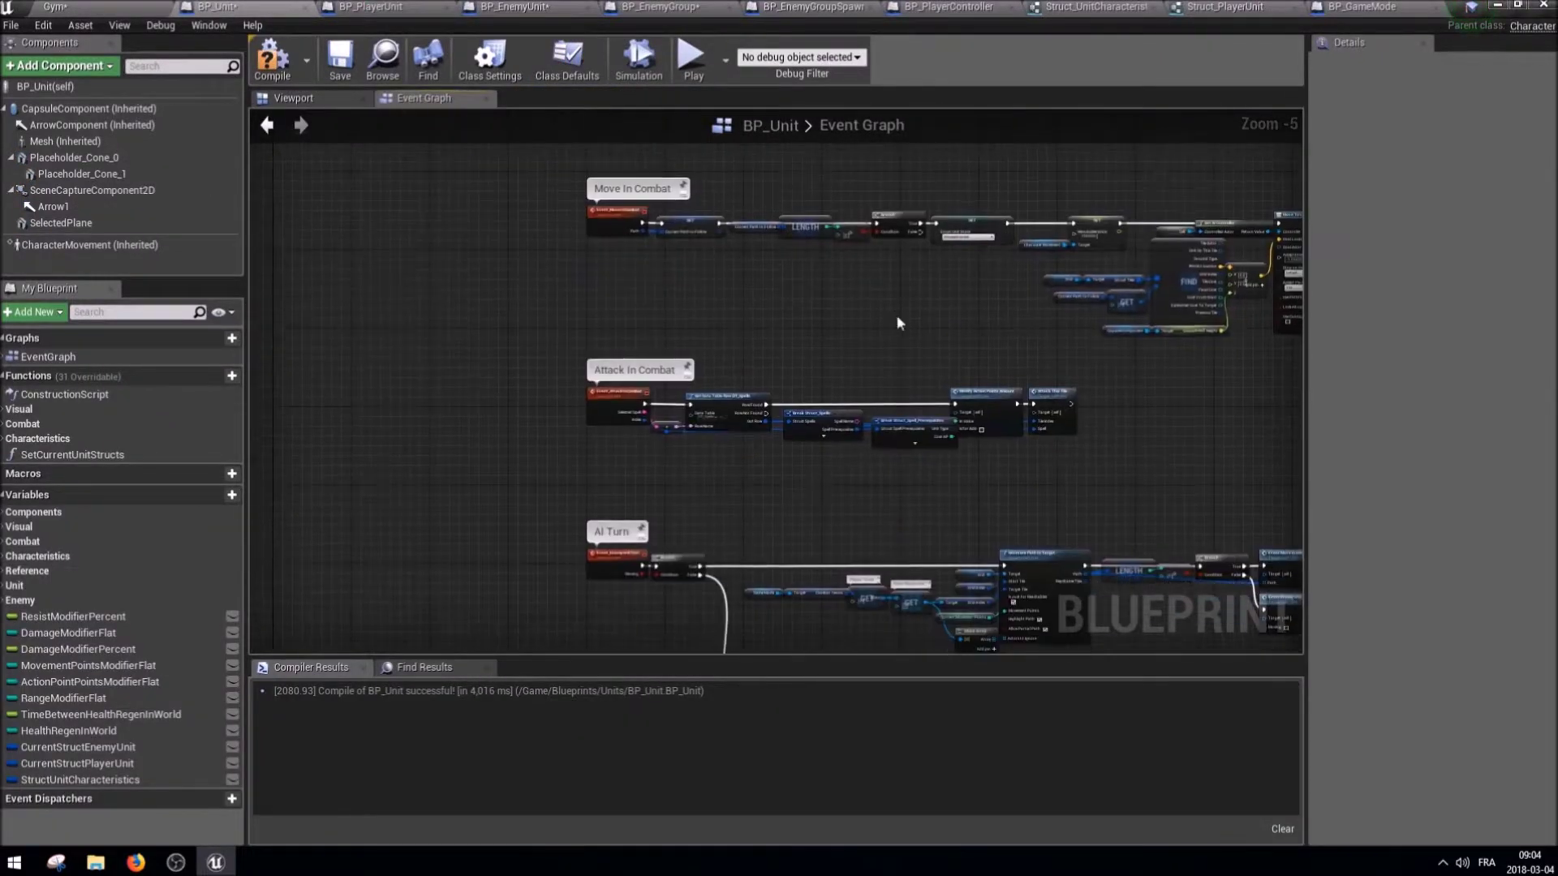
pyautogui.moveTo(942, 576); pyautogui.dragTo(900, 367, button='right')
pyautogui.moveTo(664, 368); pyautogui.dragTo(389, 577, button='right')
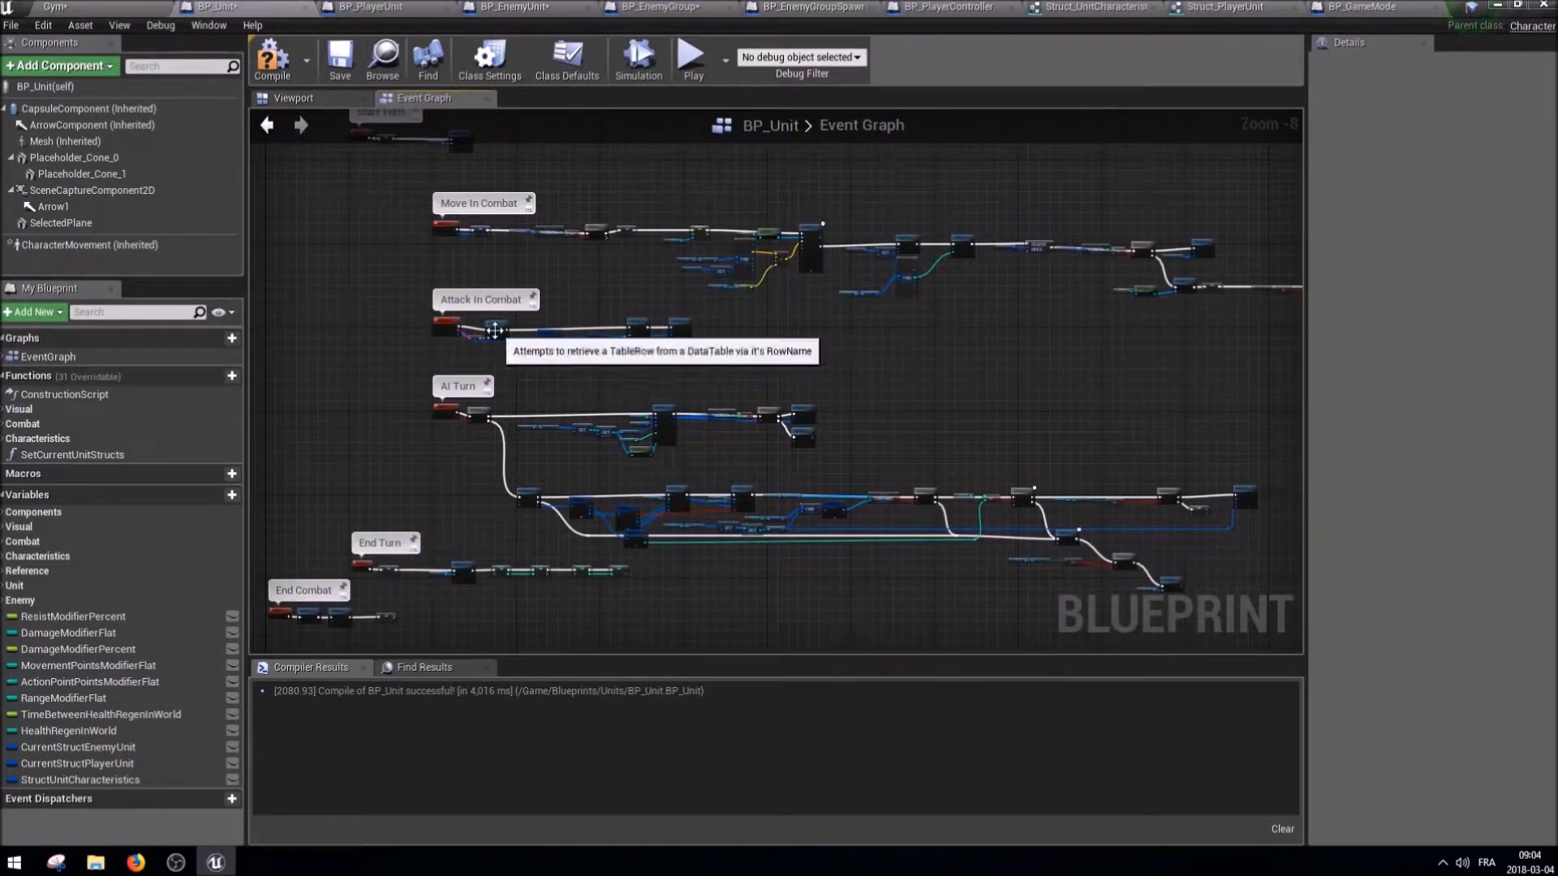
pyautogui.moveTo(540, 357); pyautogui.dragTo(553, 438, button='right')
pyautogui.scroll(3, 531, 475)
pyautogui.scroll(3, 517, 512)
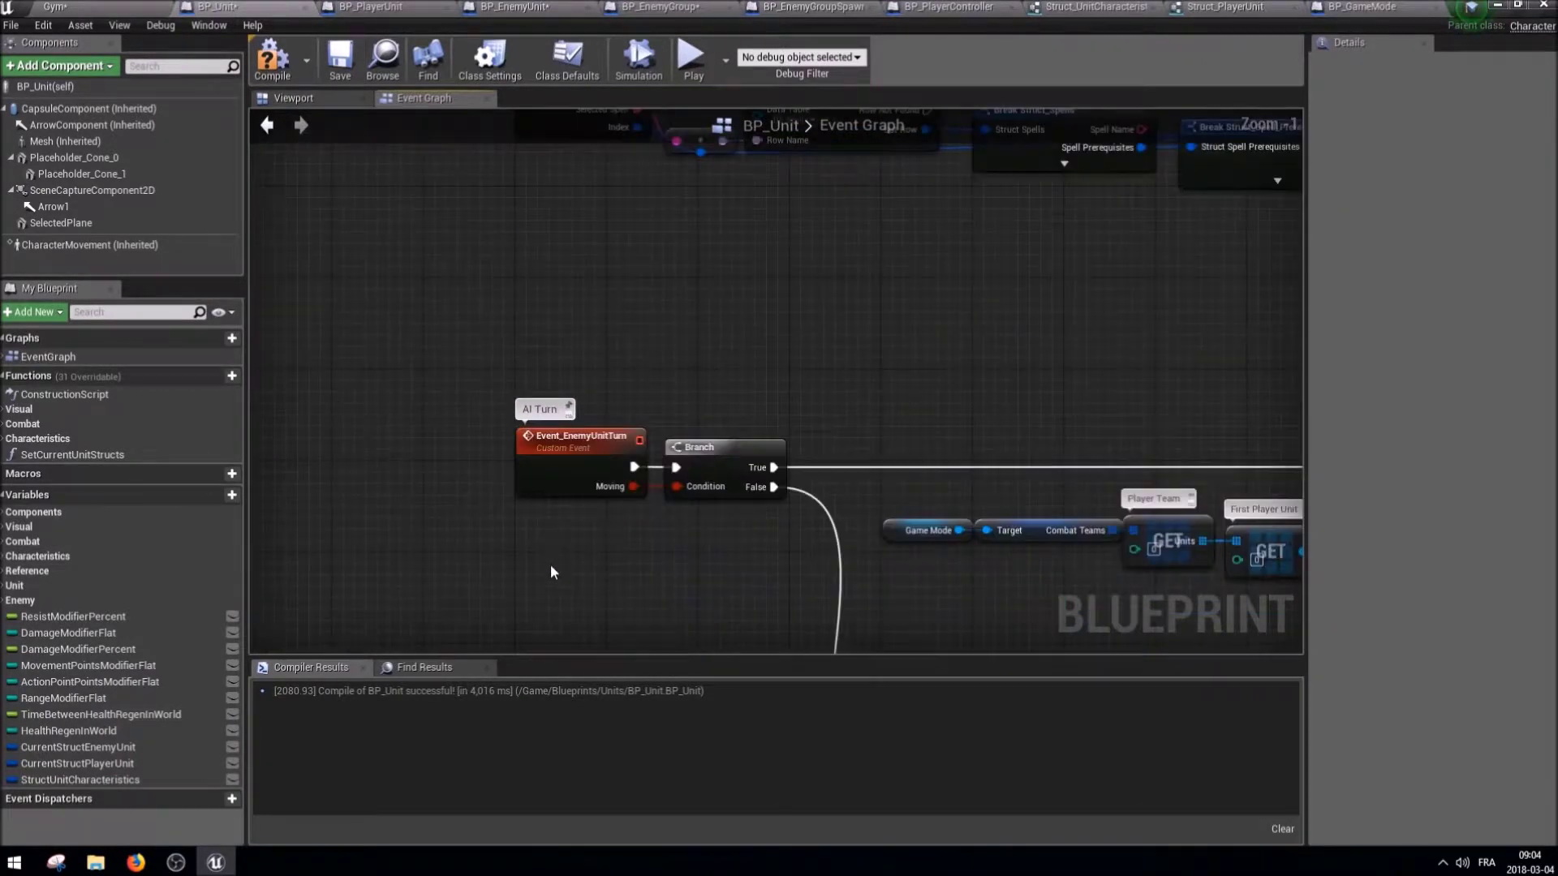
pyautogui.click(568, 471)
# Cut the whole AI Turn node group out of BP_Unit, compile BP_EnemyUnit, and return to BP_Unit.
pyautogui.scroll(-4, 991, 426)
pyautogui.moveTo(1284, 558); pyautogui.dragTo(452, 254)
pyautogui.moveTo(403, 314); pyautogui.dragTo(632, 314, button='right')
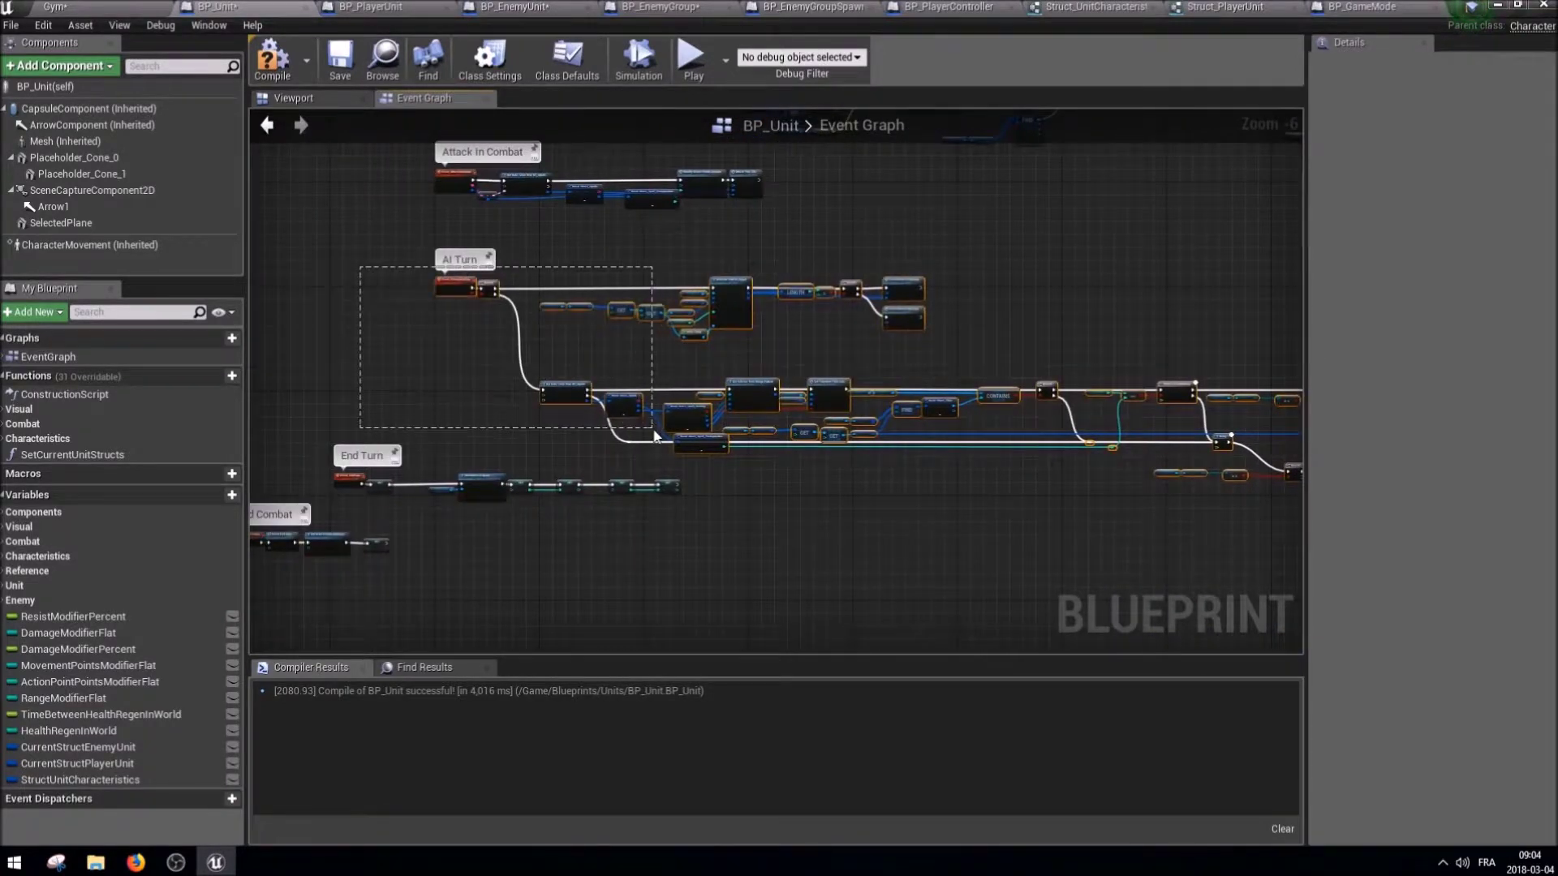
pyautogui.moveTo(513, 372); pyautogui.dragTo(574, 407, button='right')
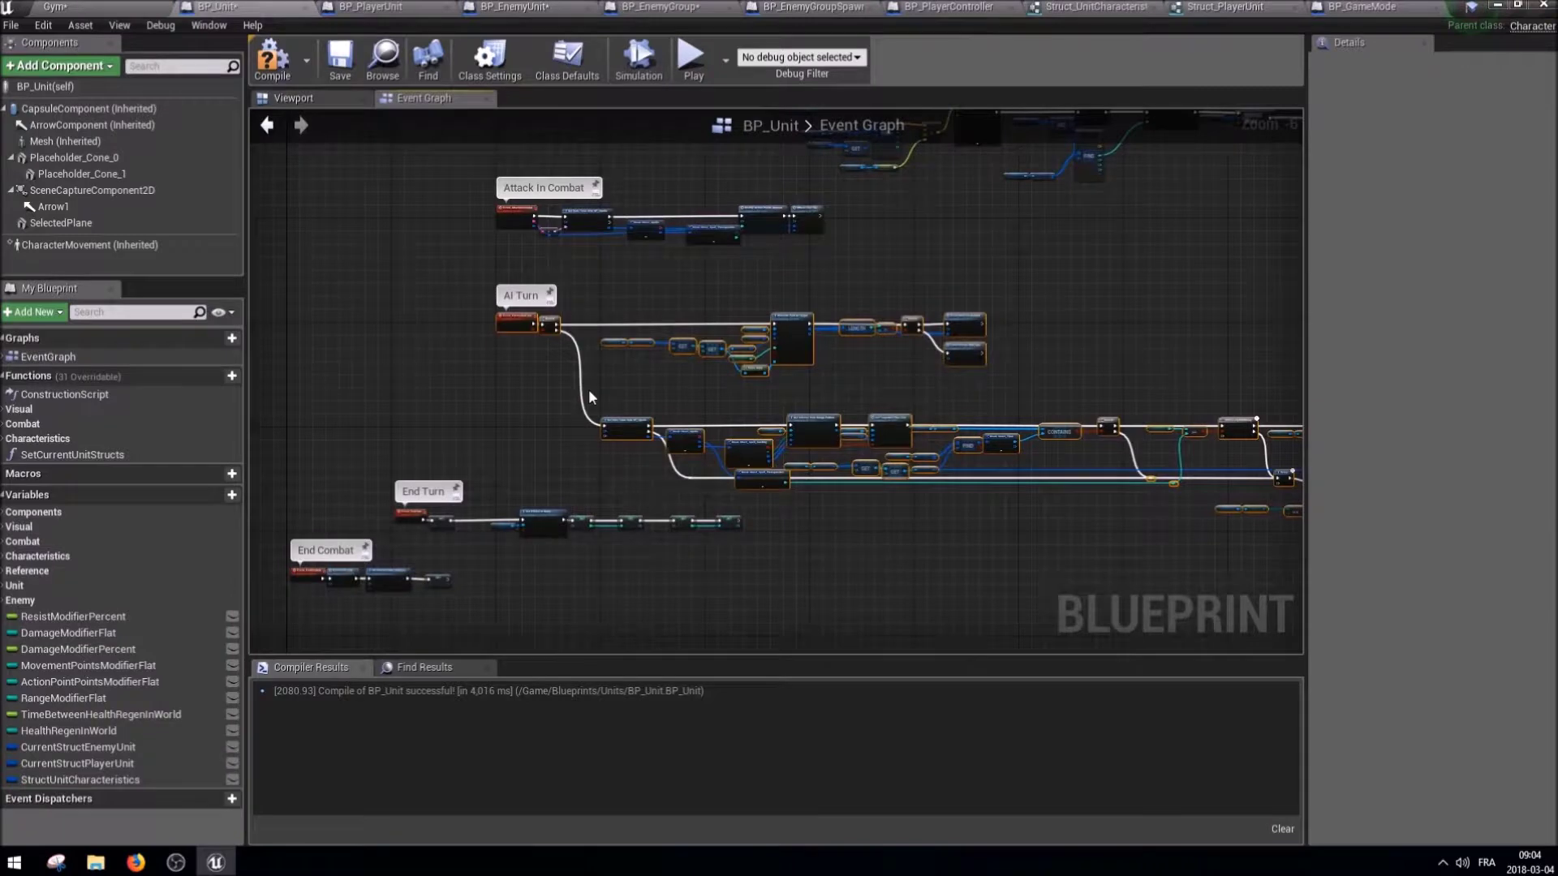
pyautogui.press('Delete')
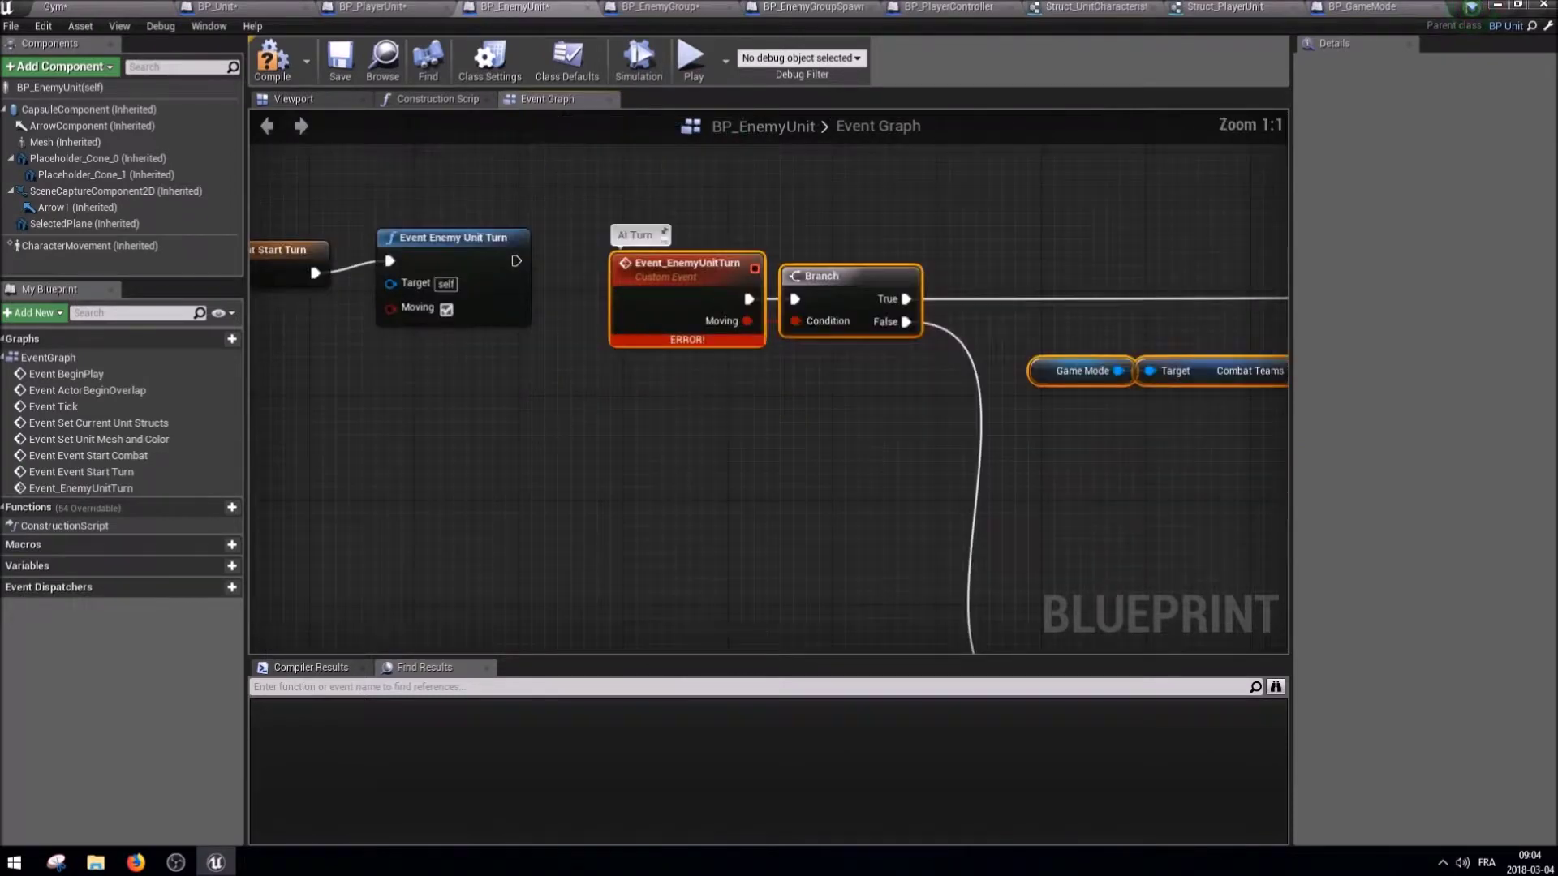
pyautogui.click(284, 64)
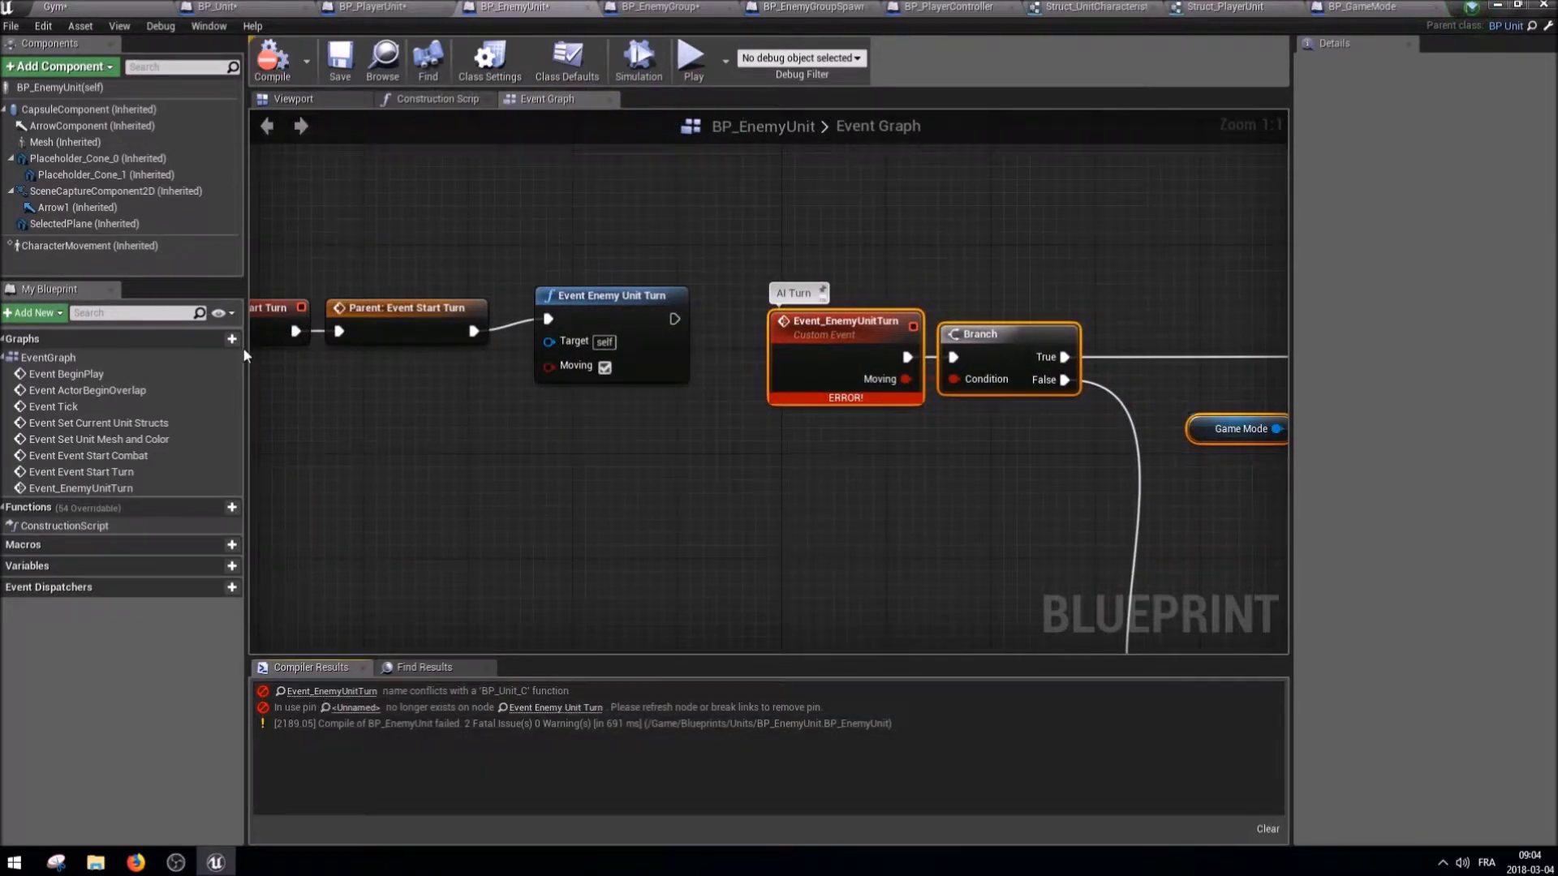
pyautogui.click(218, 7)
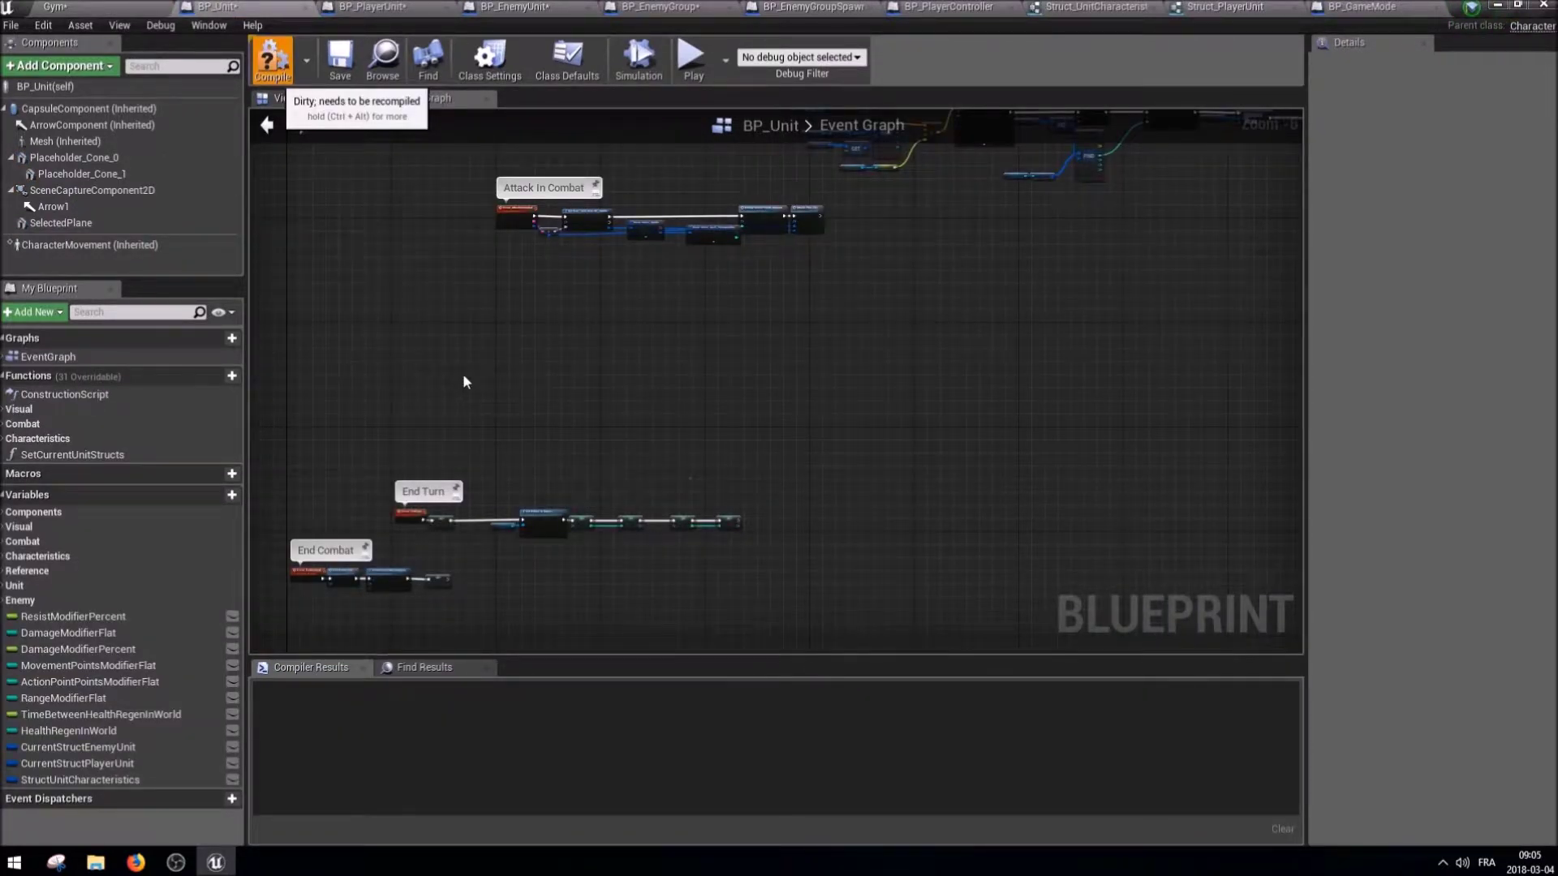
# Compile BP_Unit to jump to its error and bring the Move In Combat movement chain into view.
pyautogui.click(644, 695)
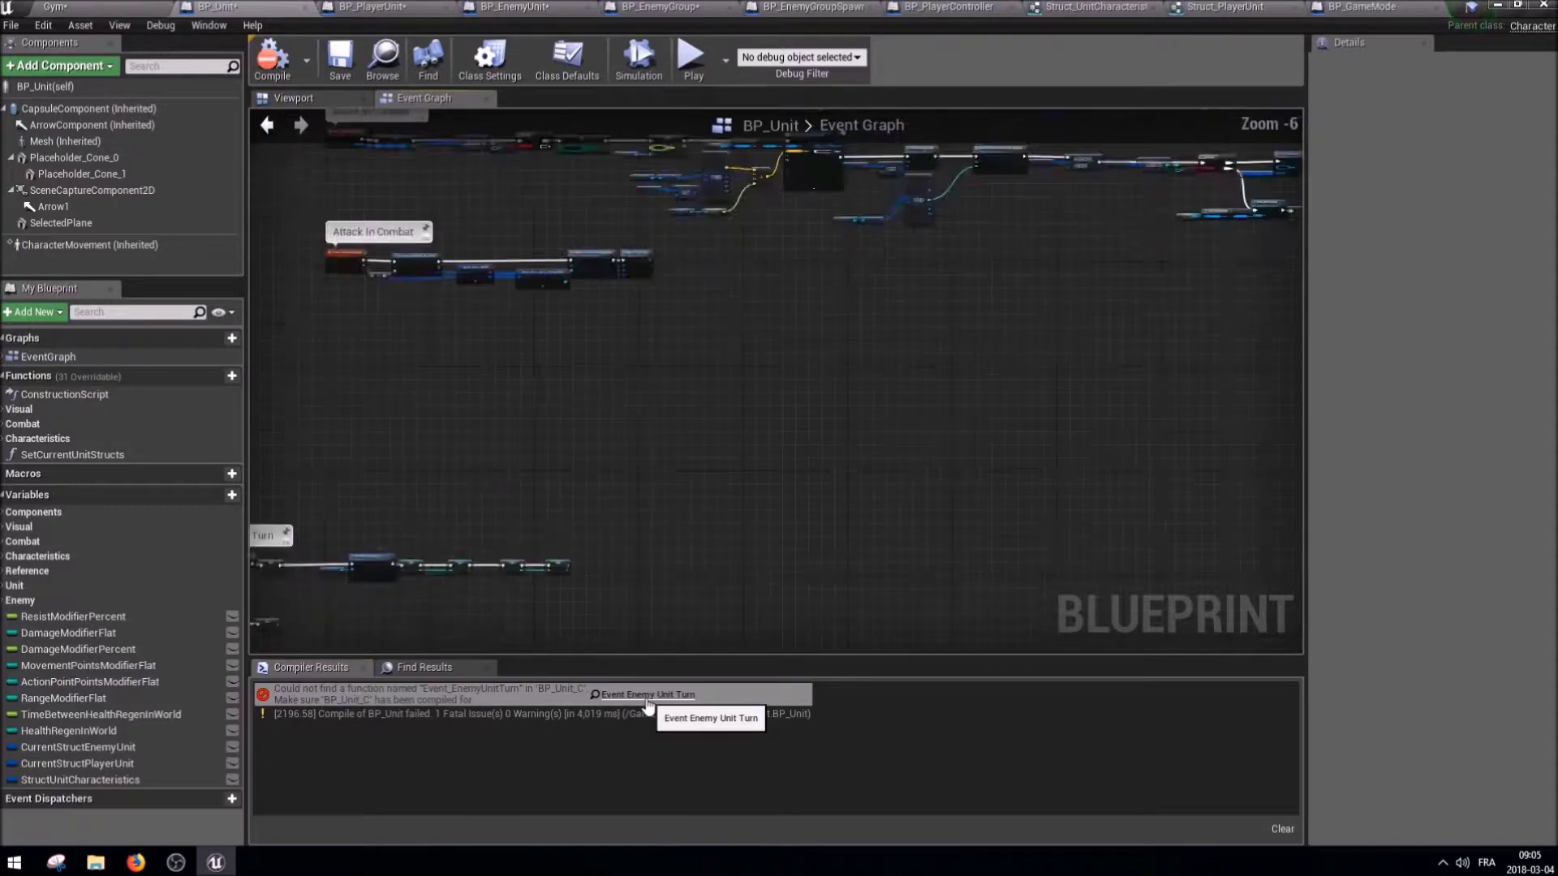
pyautogui.scroll(-5, 805, 417)
pyautogui.scroll(2, 805, 417)
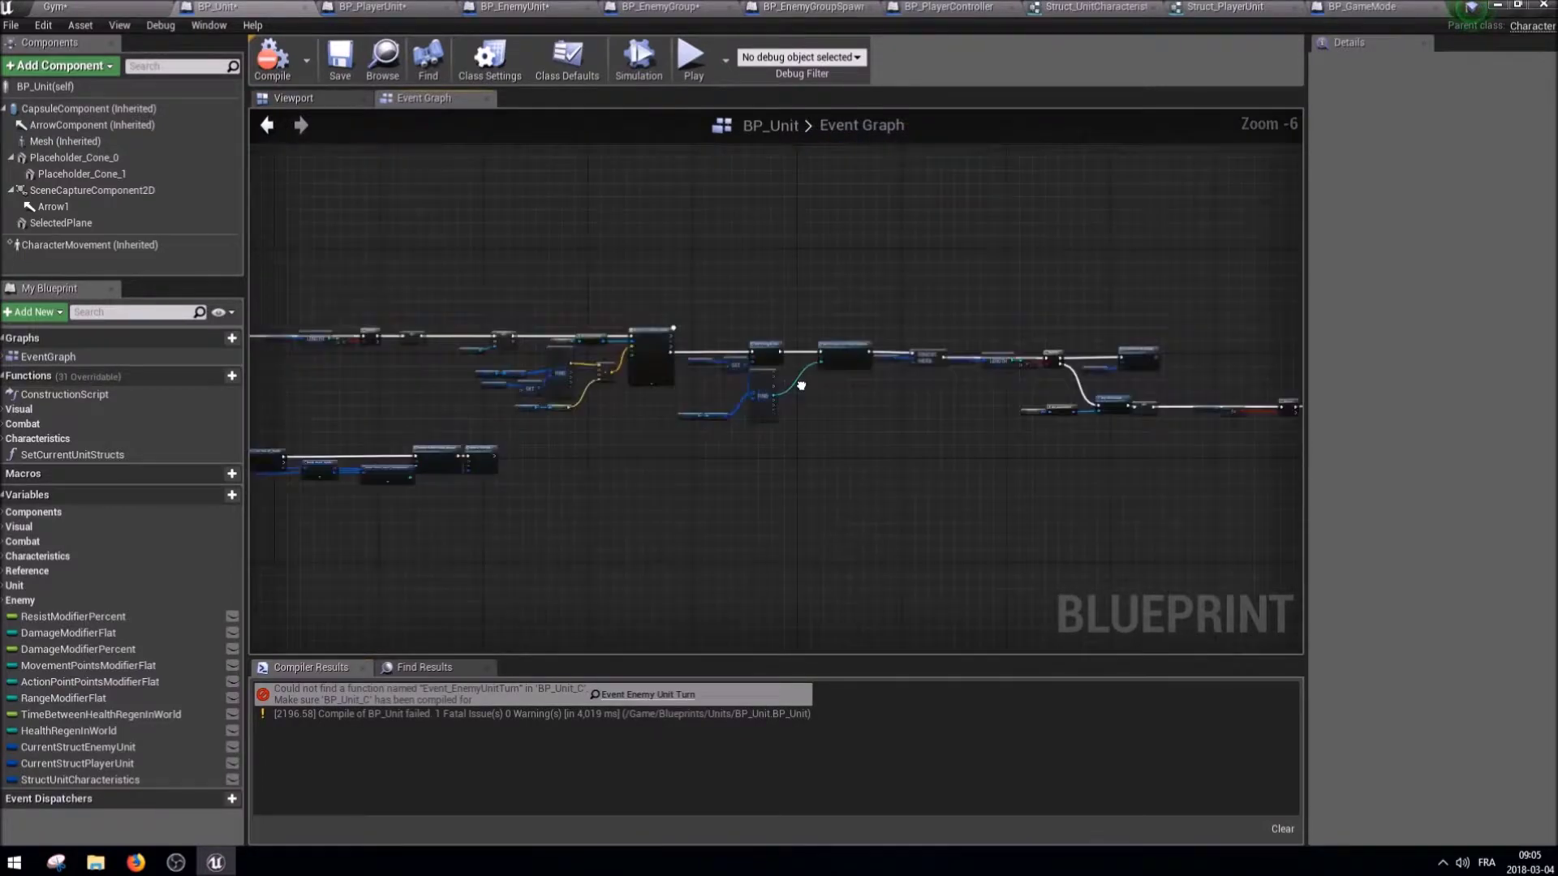
pyautogui.moveTo(805, 417); pyautogui.dragTo(755, 373, button='right')
pyautogui.scroll(4, 807, 411)
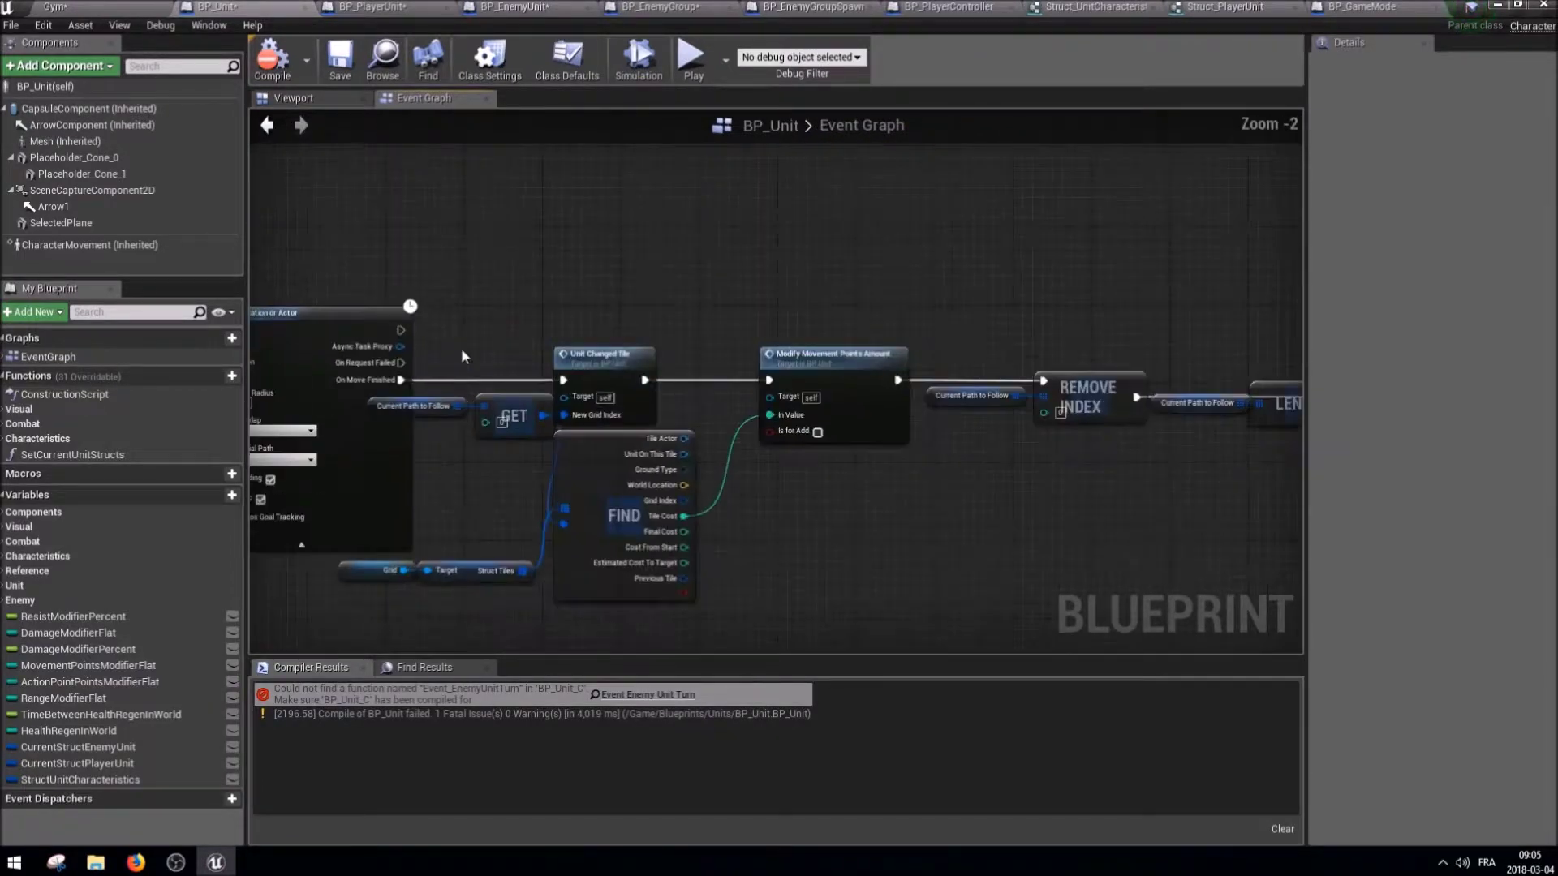
pyautogui.scroll(-4, 792, 413)
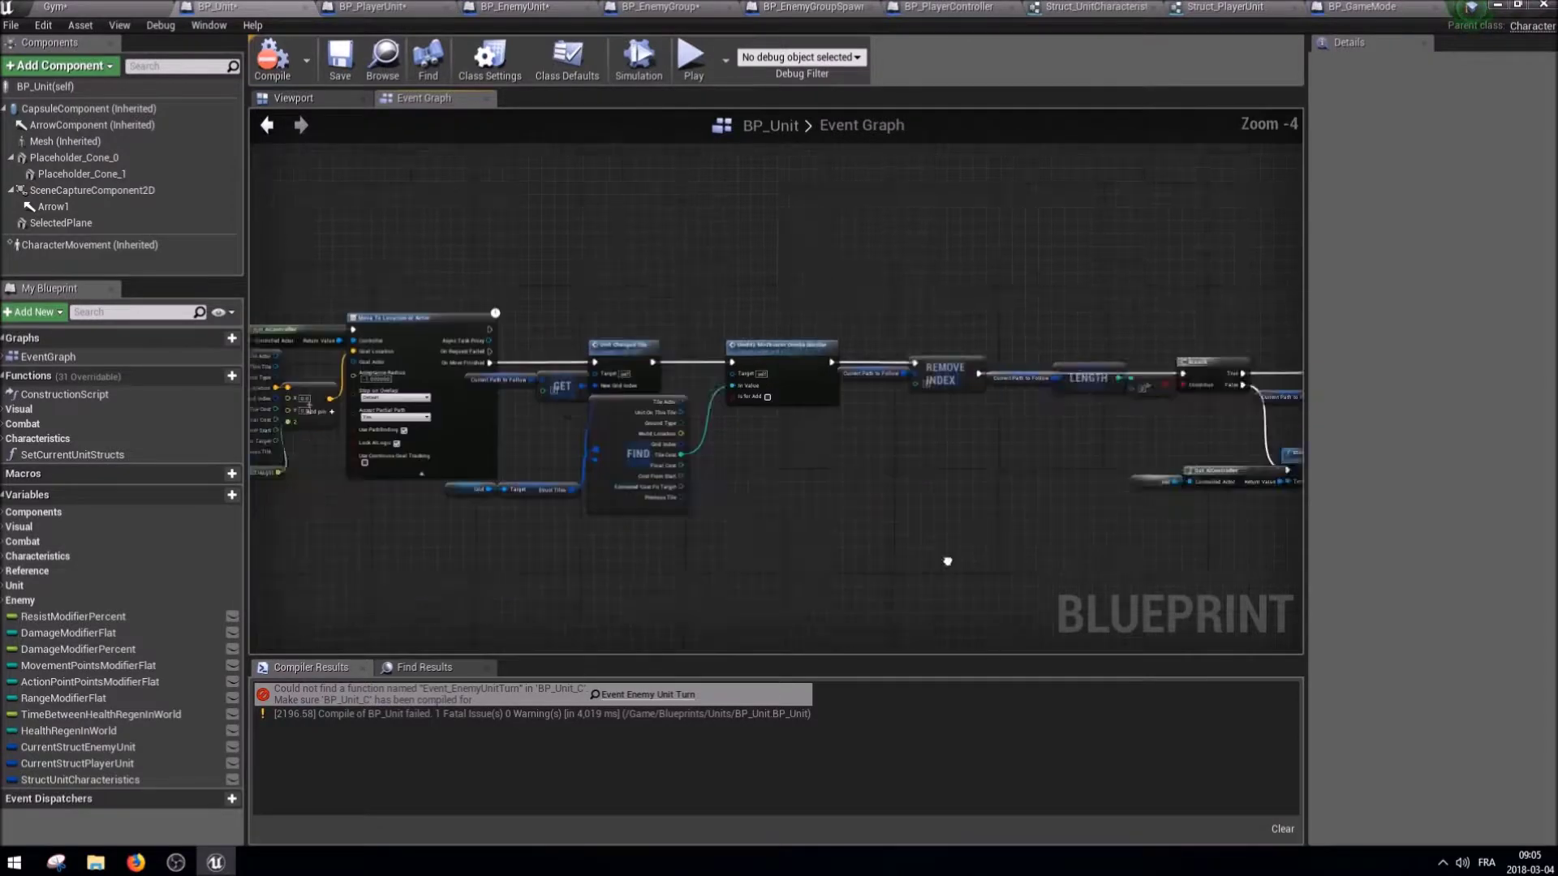
pyautogui.moveTo(380, 522)
pyautogui.mouseDown(button='right')
pyautogui.moveTo(670, 489)
pyautogui.moveTo(259, 530)
pyautogui.mouseUp(button='right')
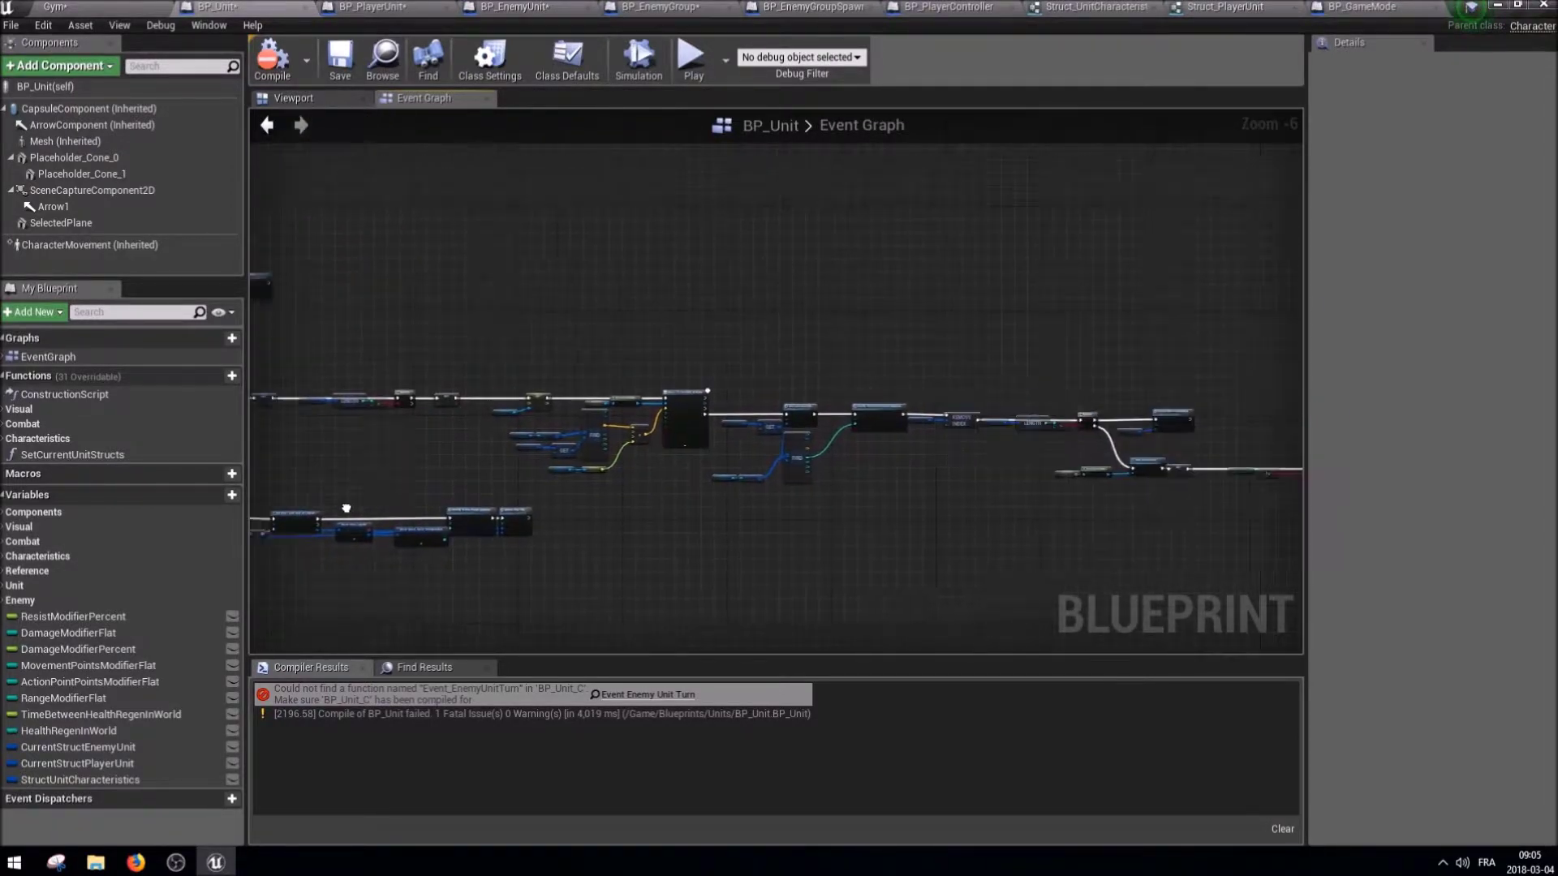
pyautogui.moveTo(381, 519)
pyautogui.mouseDown(button='right')
pyautogui.moveTo(806, 505)
pyautogui.moveTo(766, 534)
pyautogui.moveTo(623, 471)
pyautogui.mouseUp(button='right')
pyautogui.scroll(3, 566, 352)
# Add an Event_MoveCompleted custom event and call it from On Move Finished.
pyautogui.rightClick(566, 352)
pyautogui.write('spawn')
pyautogui.press('Escape')
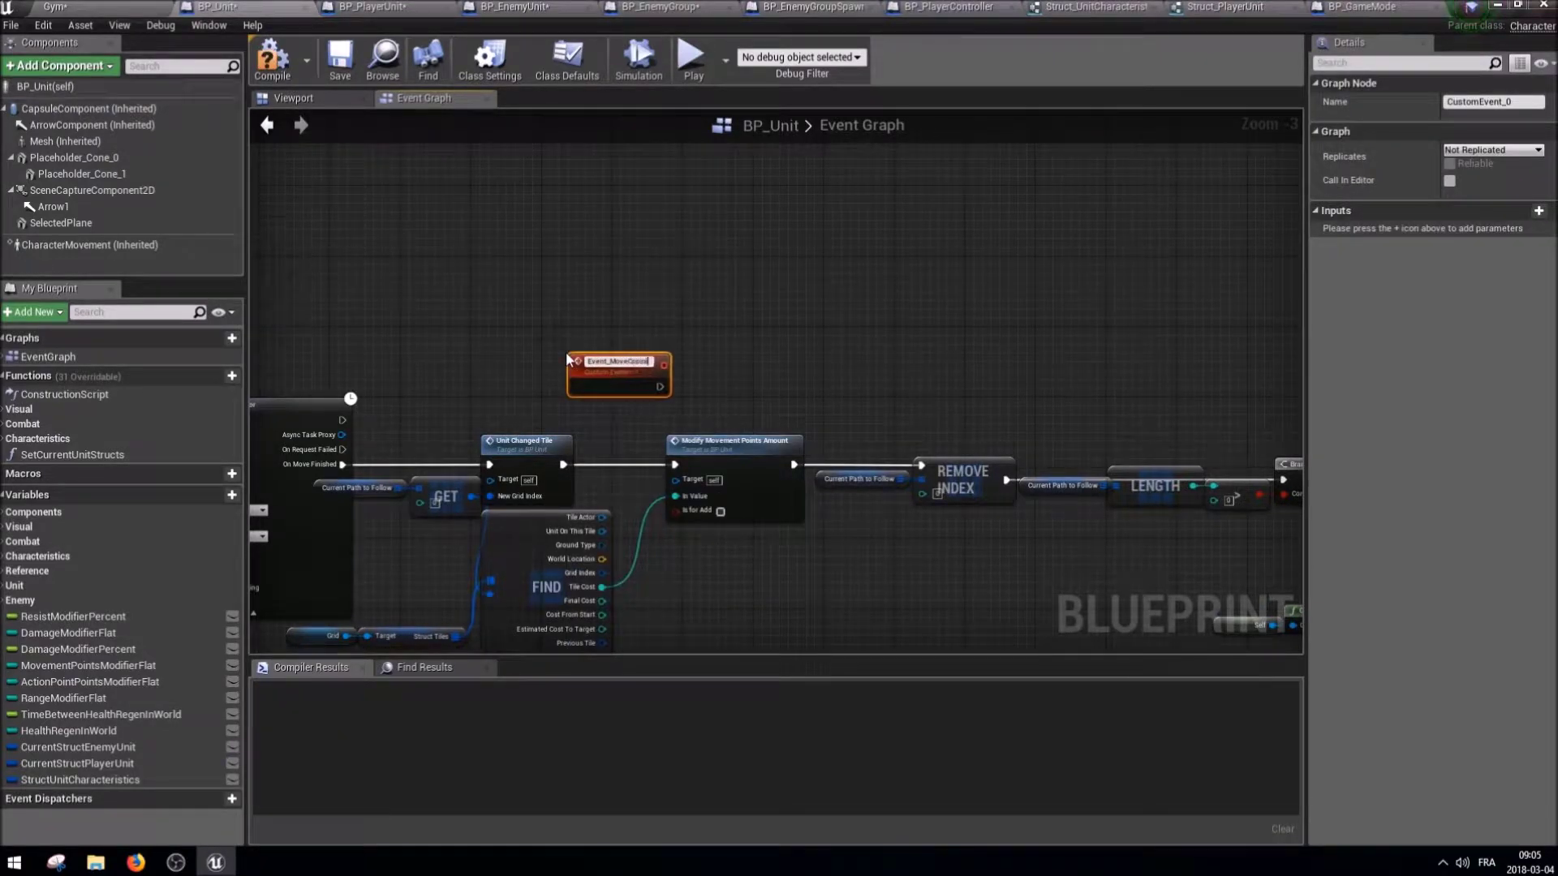
pyautogui.moveTo(566, 360); pyautogui.dragTo(611, 281)
pyautogui.moveTo(342, 464); pyautogui.dragTo(415, 395)
pyautogui.write('movecompleted')
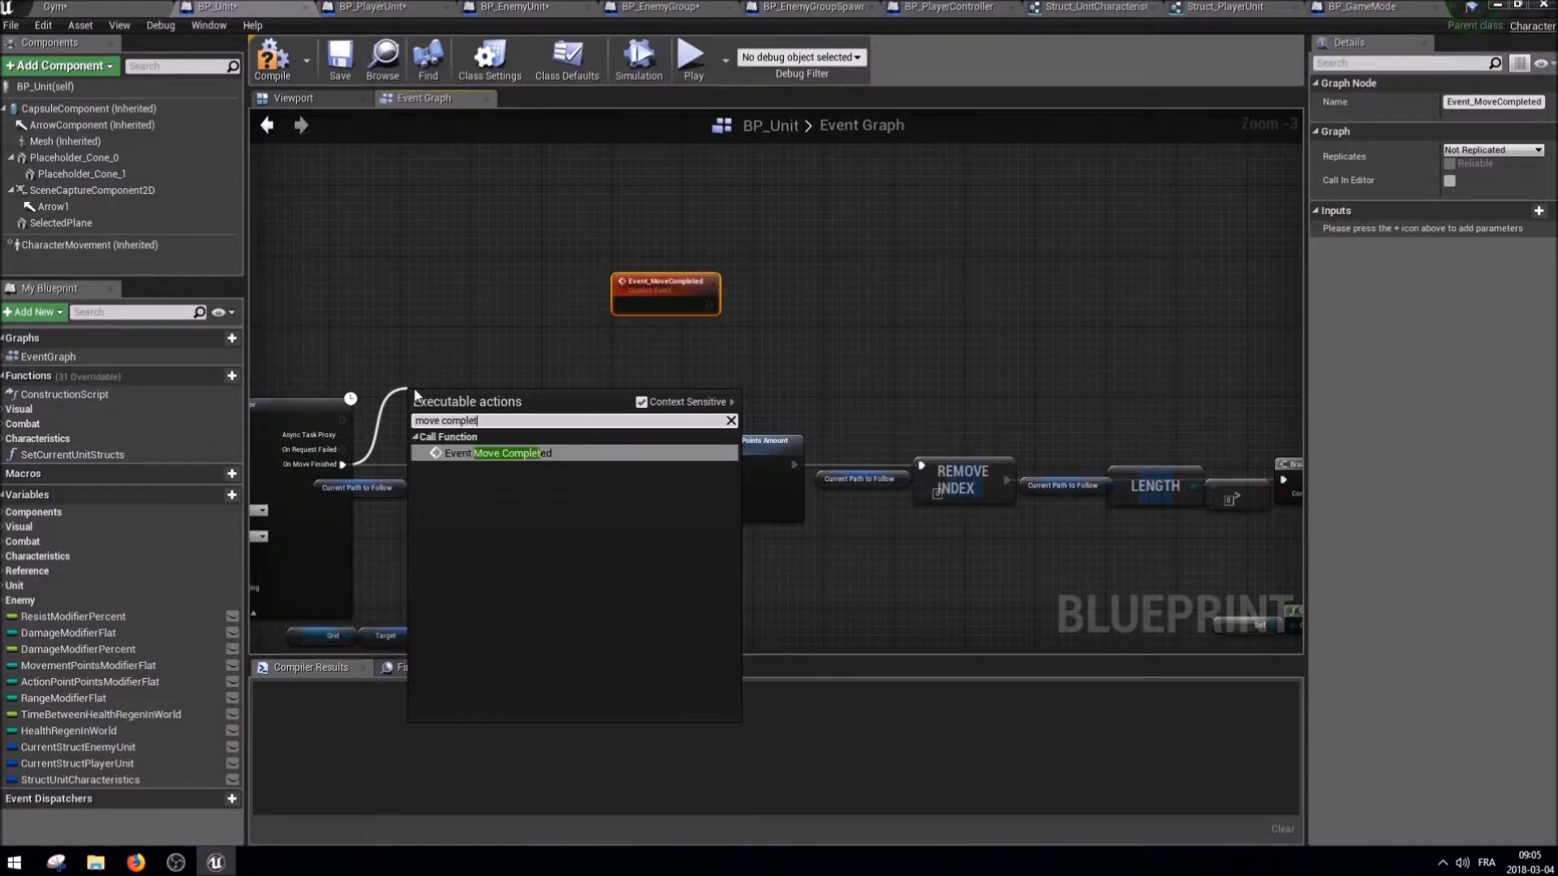
pyautogui.press('Return')
# Wire Event_MoveCompleted into the Unit Changed Tile chain and arrange the nodes.
pyautogui.moveTo(447, 379); pyautogui.dragTo(429, 352)
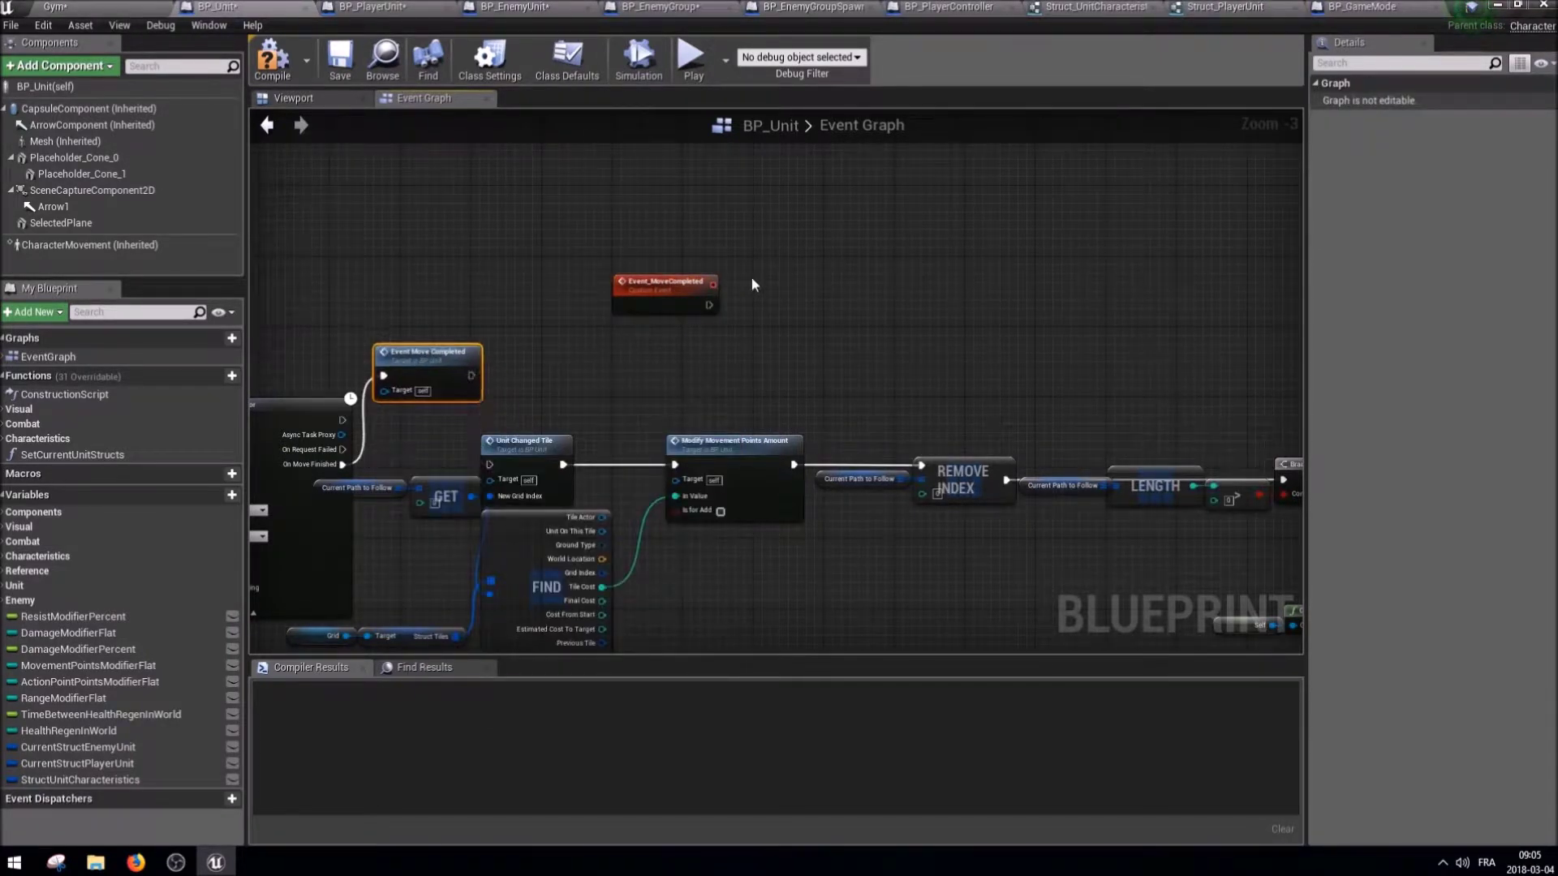
pyautogui.moveTo(708, 306); pyautogui.dragTo(384, 375)
pyautogui.scroll(-5, 454, 341)
pyautogui.moveTo(1038, 465); pyautogui.dragTo(381, 369)
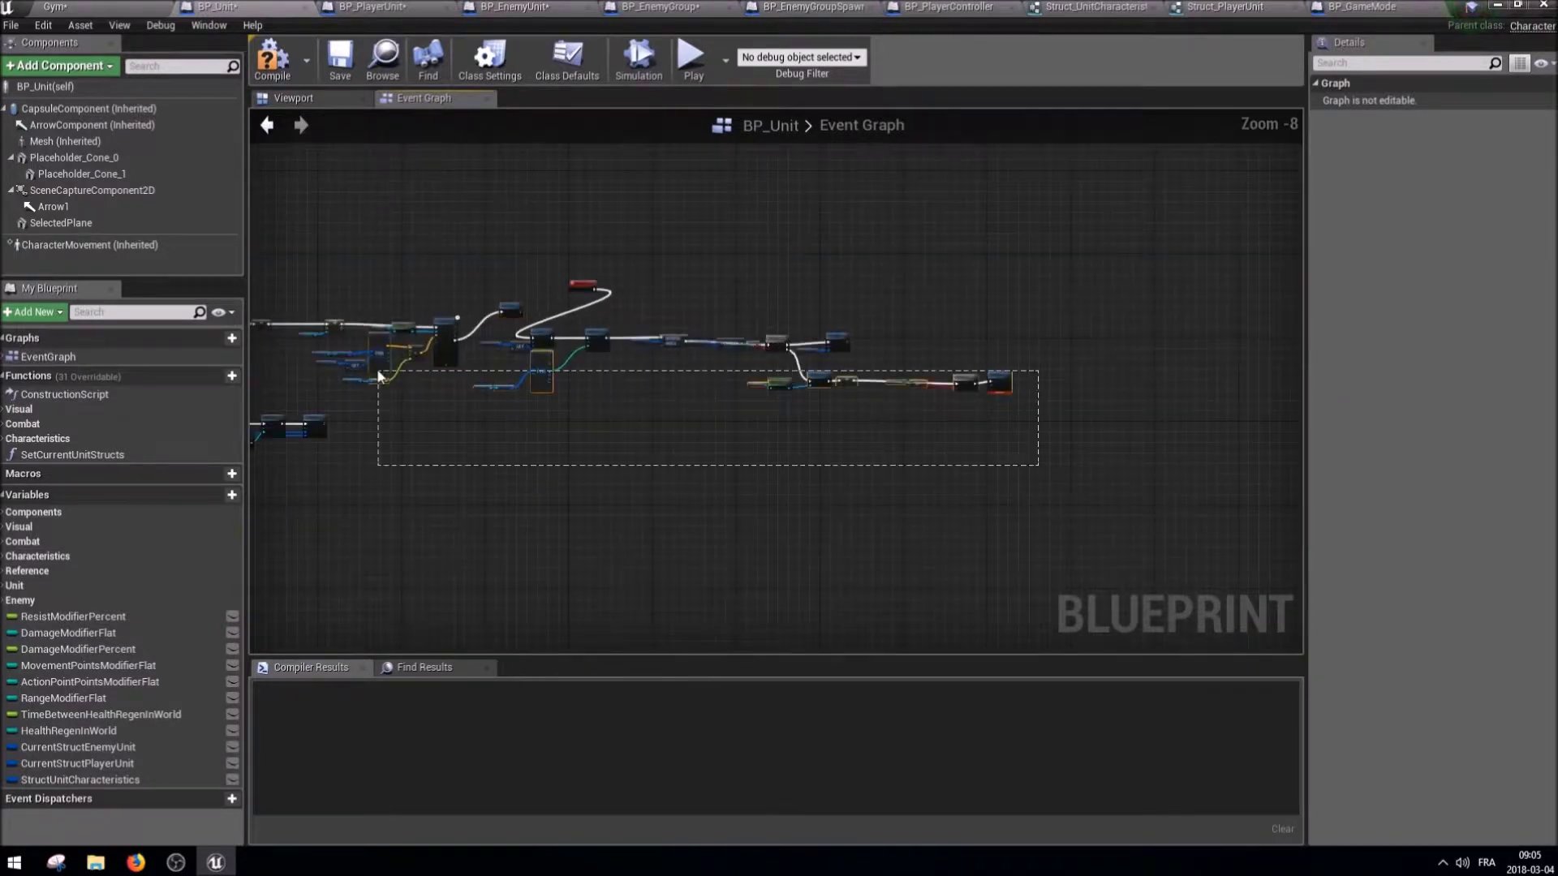
pyautogui.scroll(6, 484, 337)
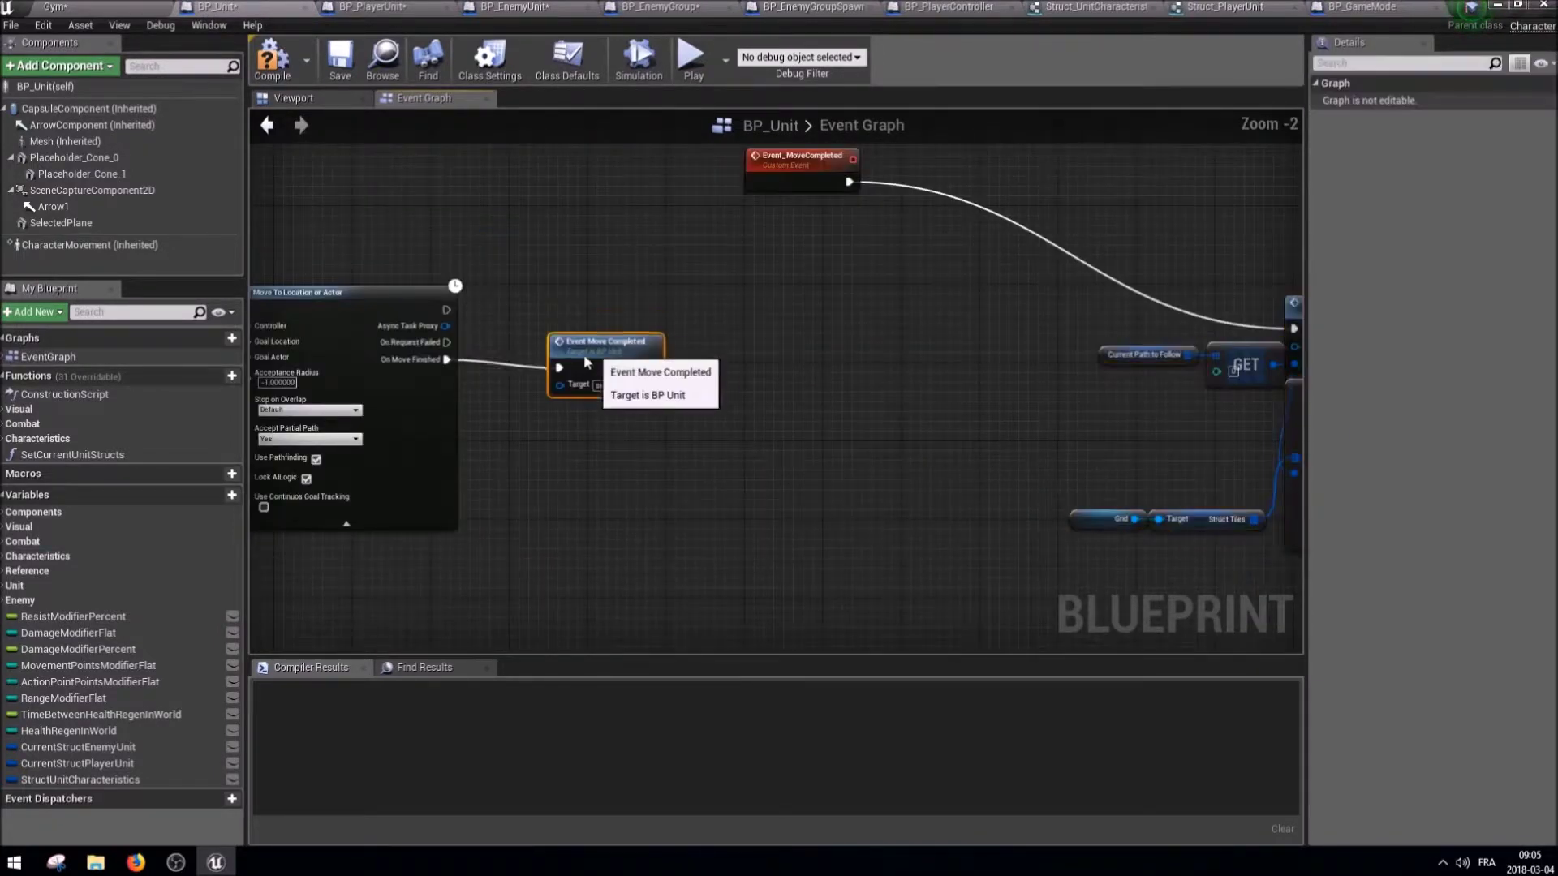
pyautogui.moveTo(799, 156); pyautogui.dragTo(758, 329)
pyautogui.moveTo(787, 505); pyautogui.dragTo(548, 468, button='right')
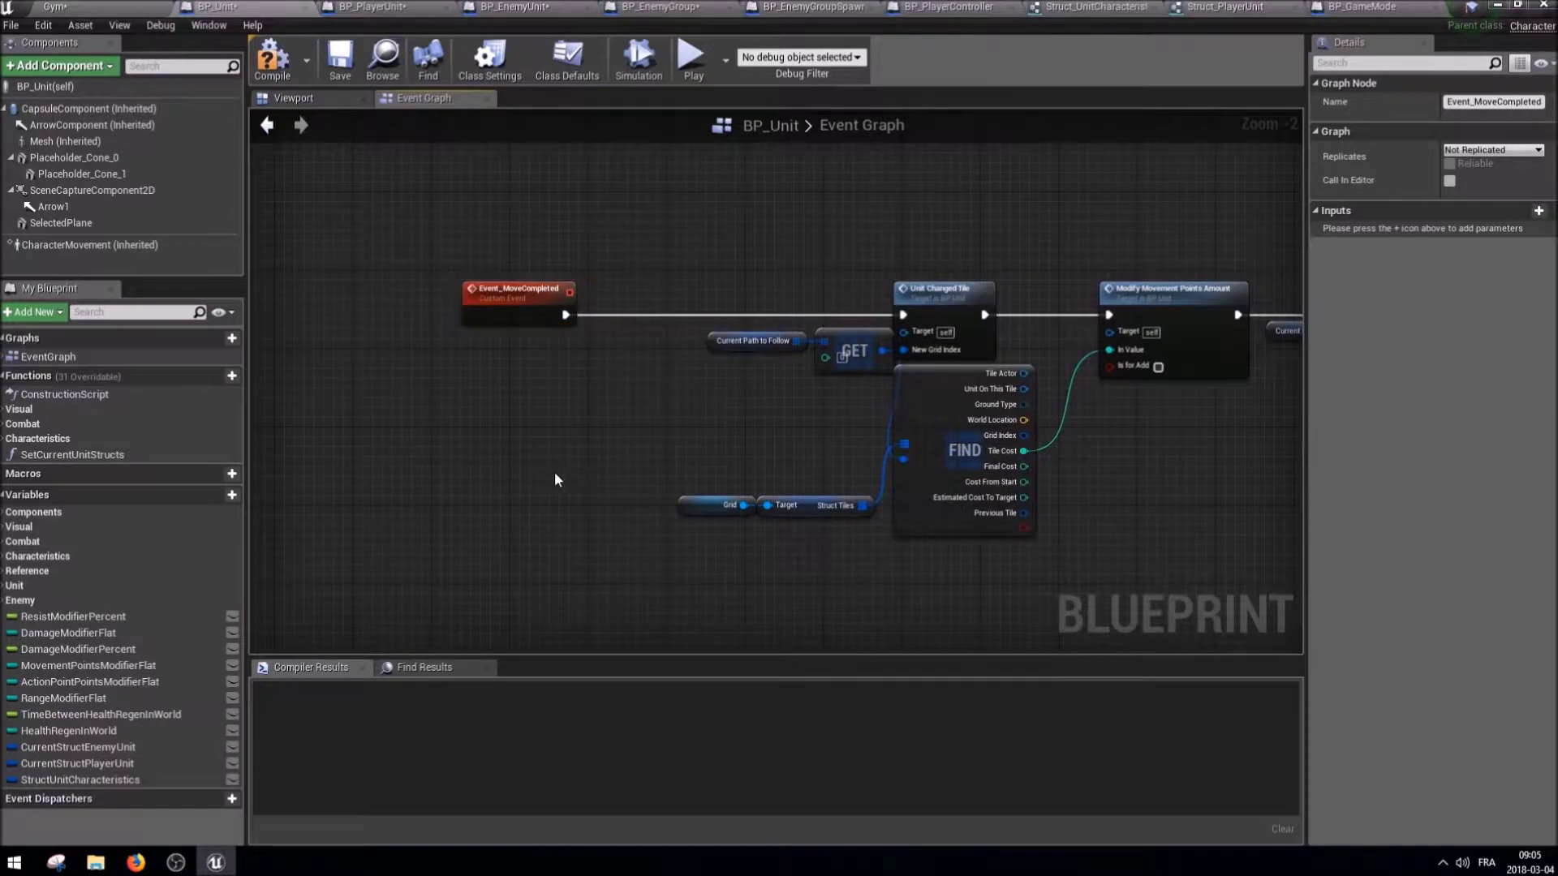
pyautogui.click(551, 6)
pyautogui.scroll(-3, 467, 460)
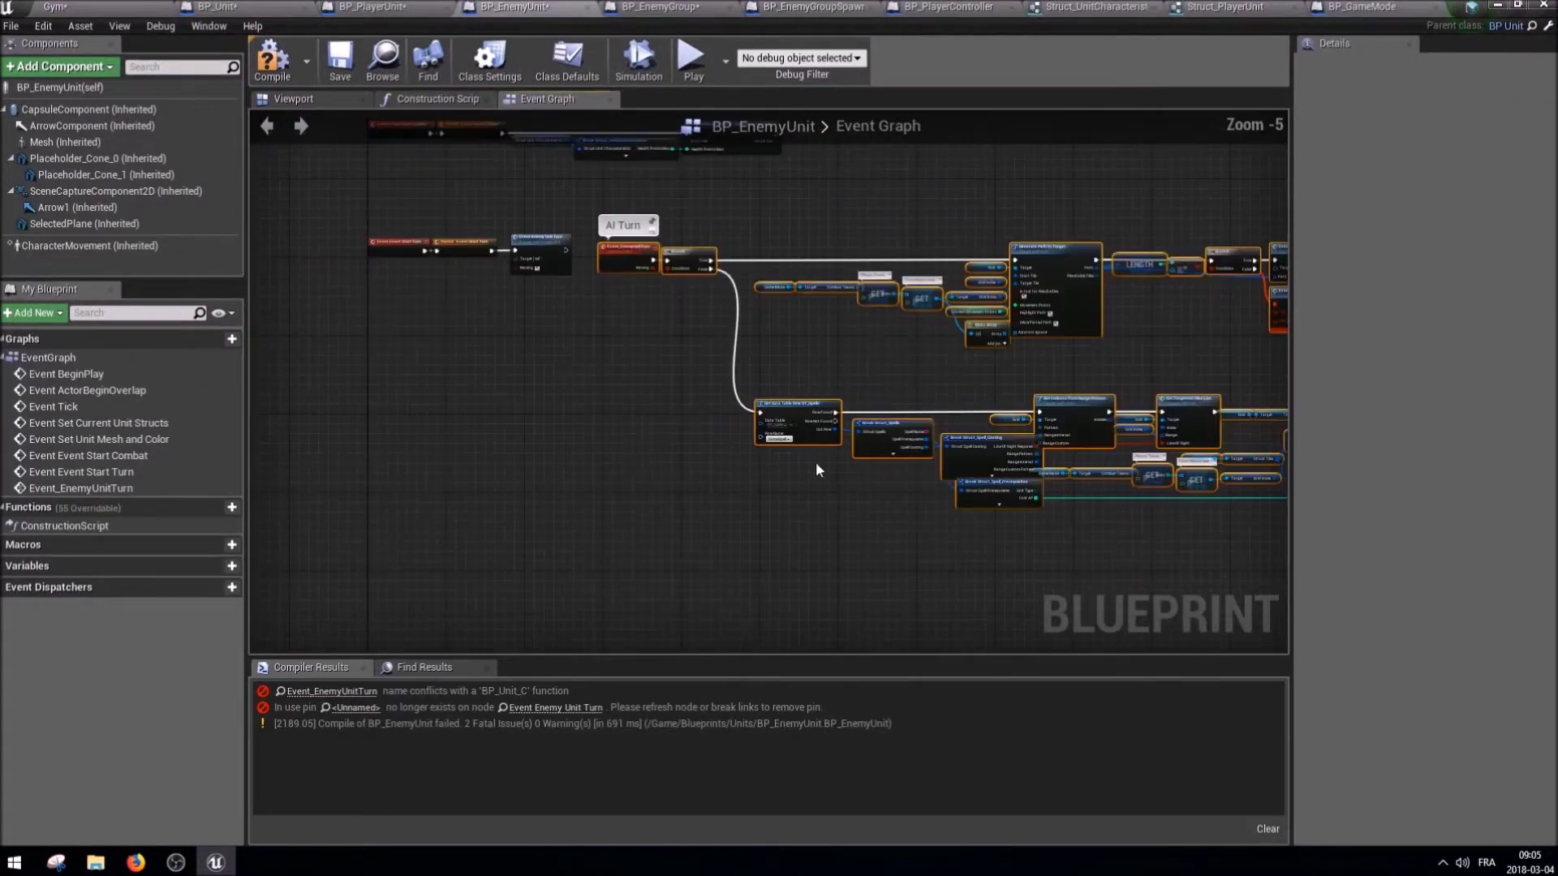
# Add an Event Move Completed override in BP_EnemyUnit with a Parent: Event Move Completed call beside it.
pyautogui.moveTo(800, 456); pyautogui.dragTo(567, 335, button='right')
pyautogui.rightClick(468, 431)
pyautogui.write('move comple')
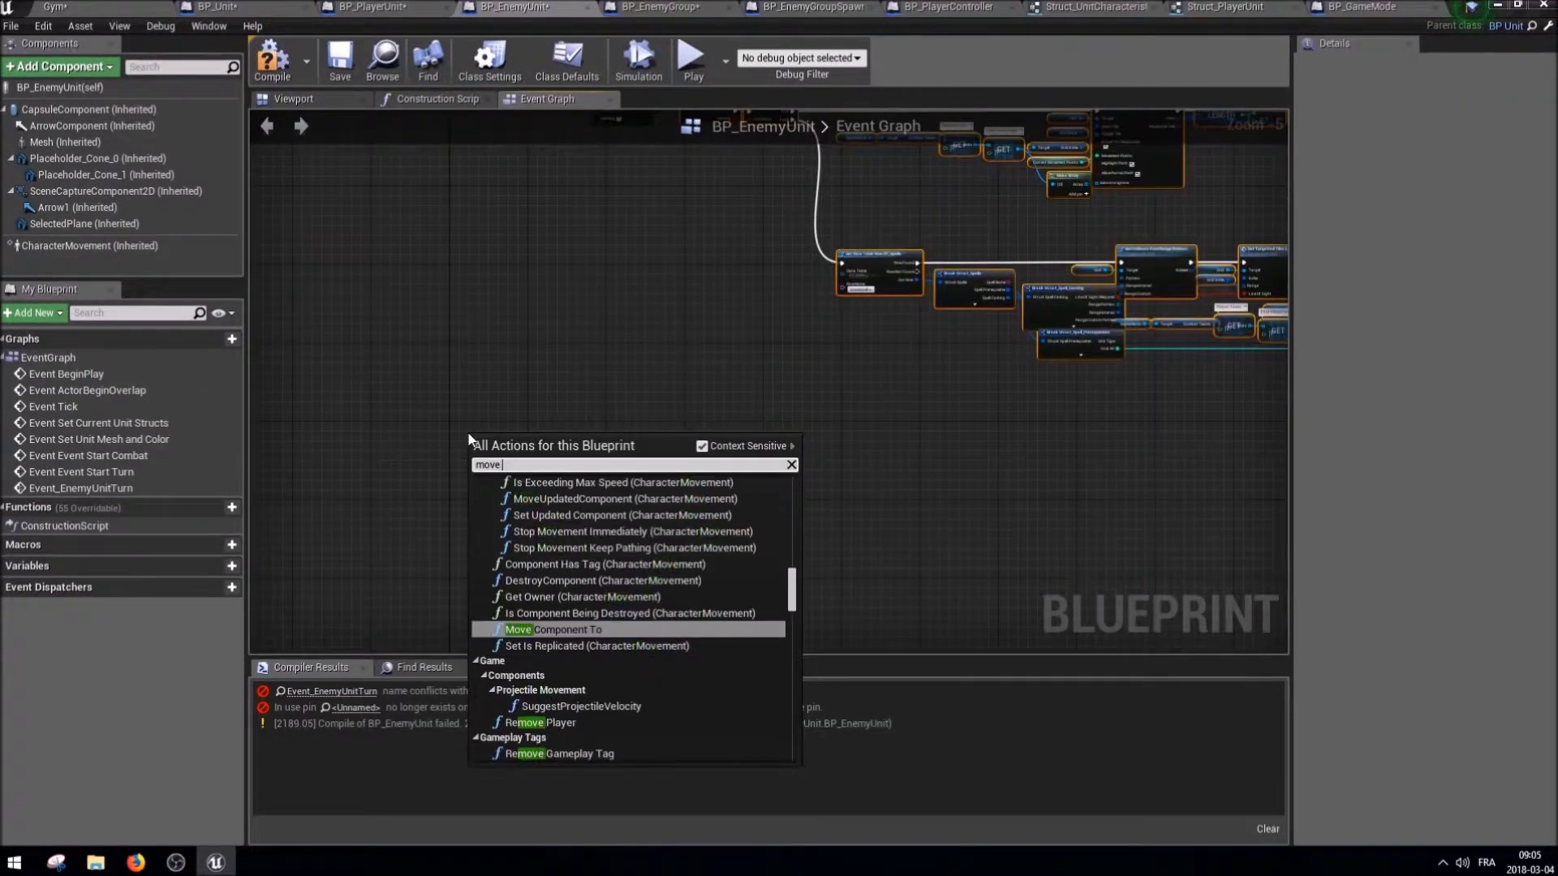
pyautogui.press('Up')
pyautogui.press('Return')
pyautogui.scroll(2, 464, 468)
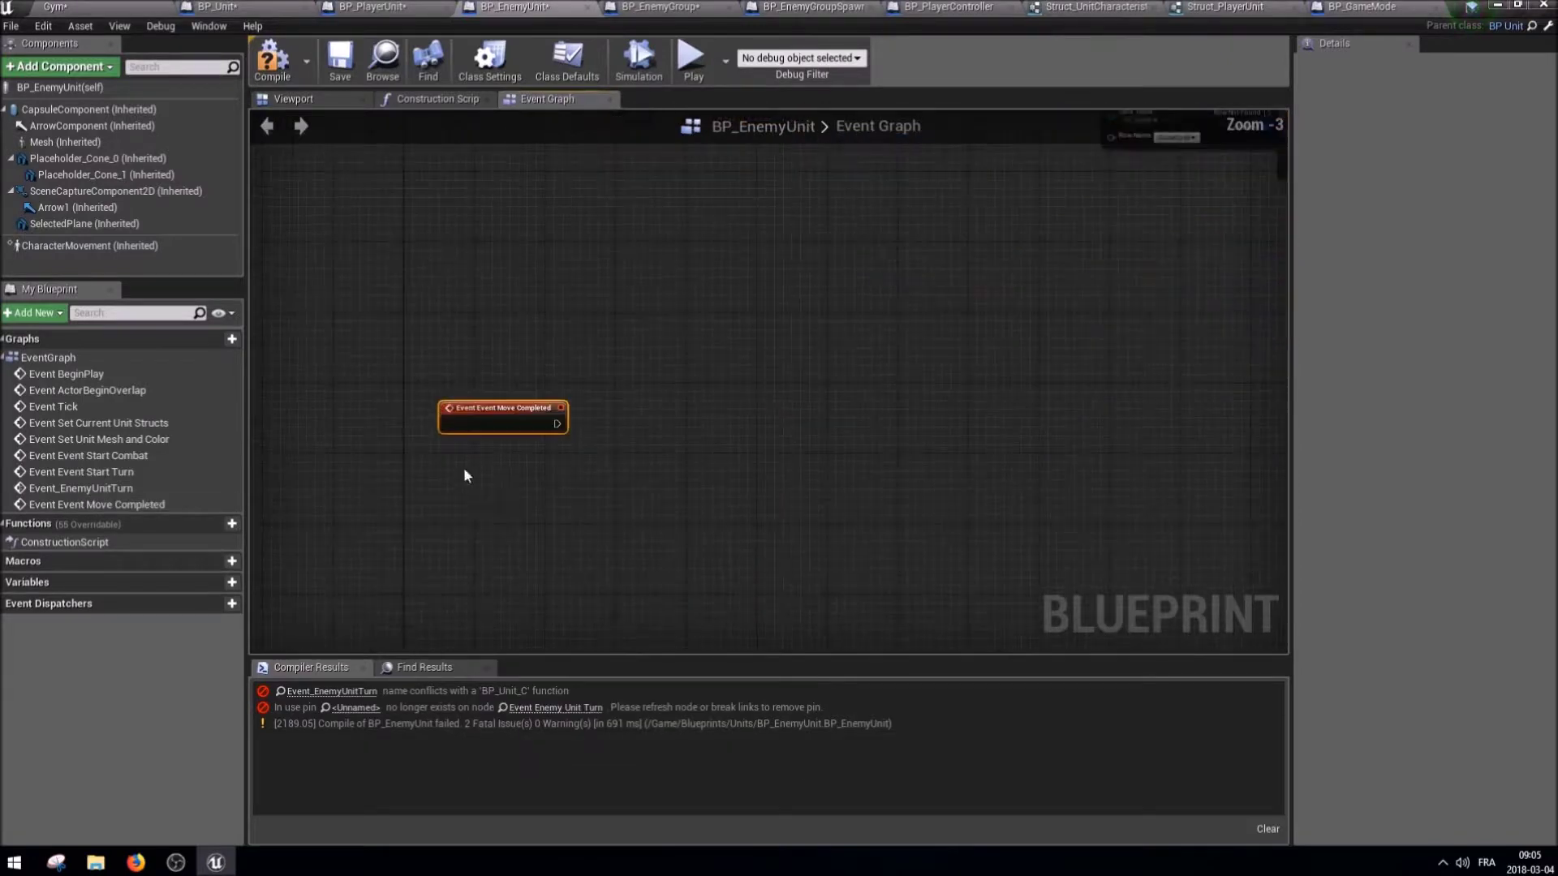
pyautogui.rightClick(483, 420)
pyautogui.click(566, 551)
pyautogui.moveTo(536, 446); pyautogui.dragTo(705, 401)
pyautogui.moveTo(567, 423)
pyautogui.mouseDown()
pyautogui.moveTo(620, 406)
pyautogui.moveTo(600, 413)
pyautogui.mouseUp()
# Connect Move Completed to its parent call, then locate BP_Unit's Event Enemy Unit Turn call.
pyautogui.click(640, 274)
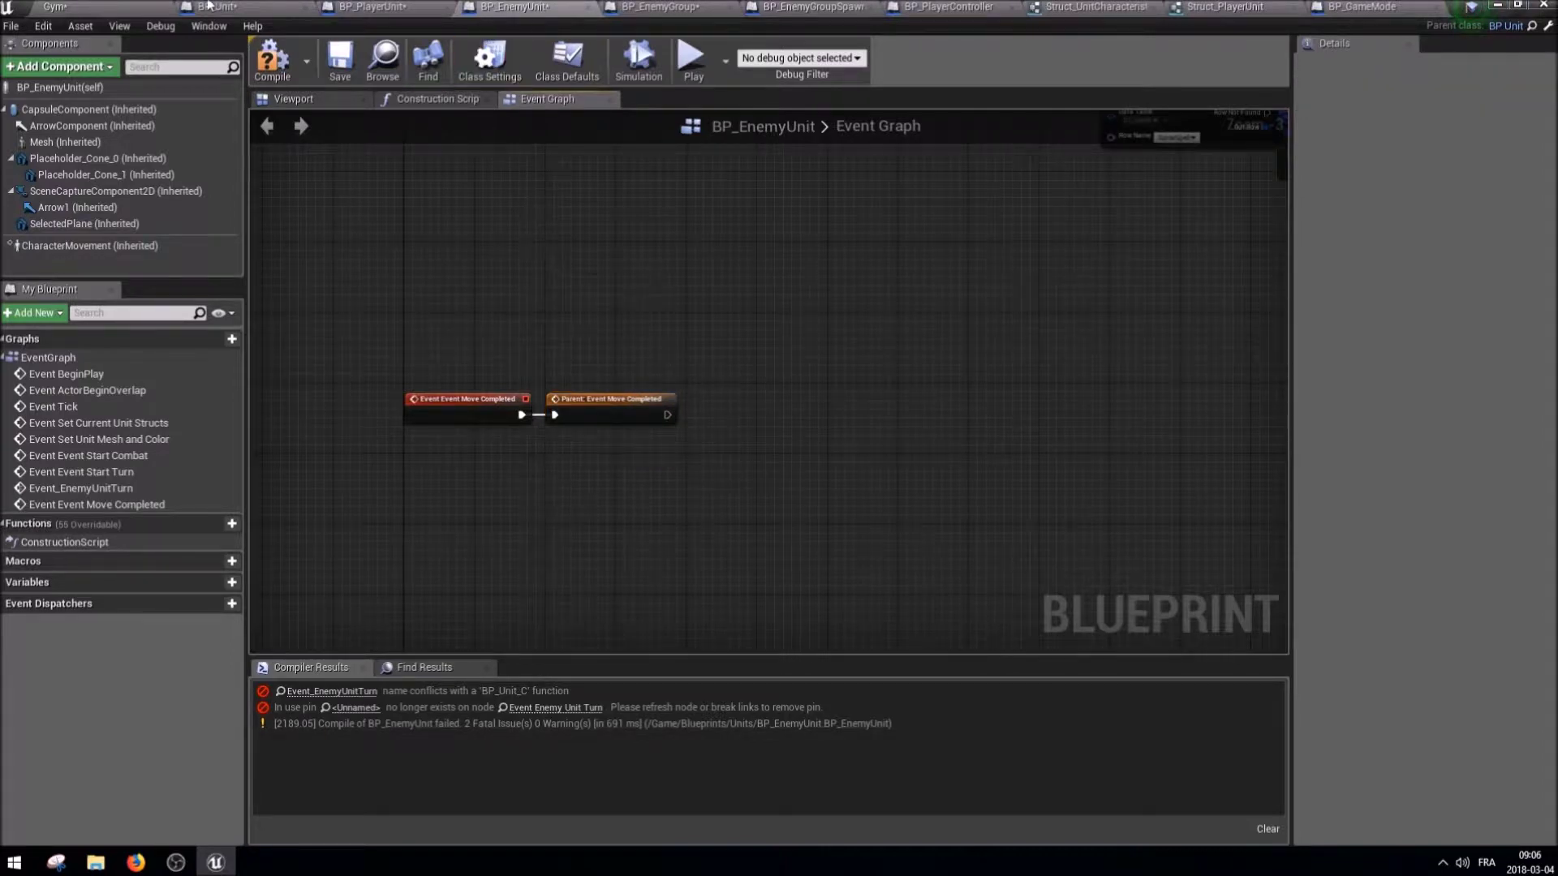
pyautogui.click(208, 6)
pyautogui.scroll(-3, 863, 386)
pyautogui.scroll(3, 487, 255)
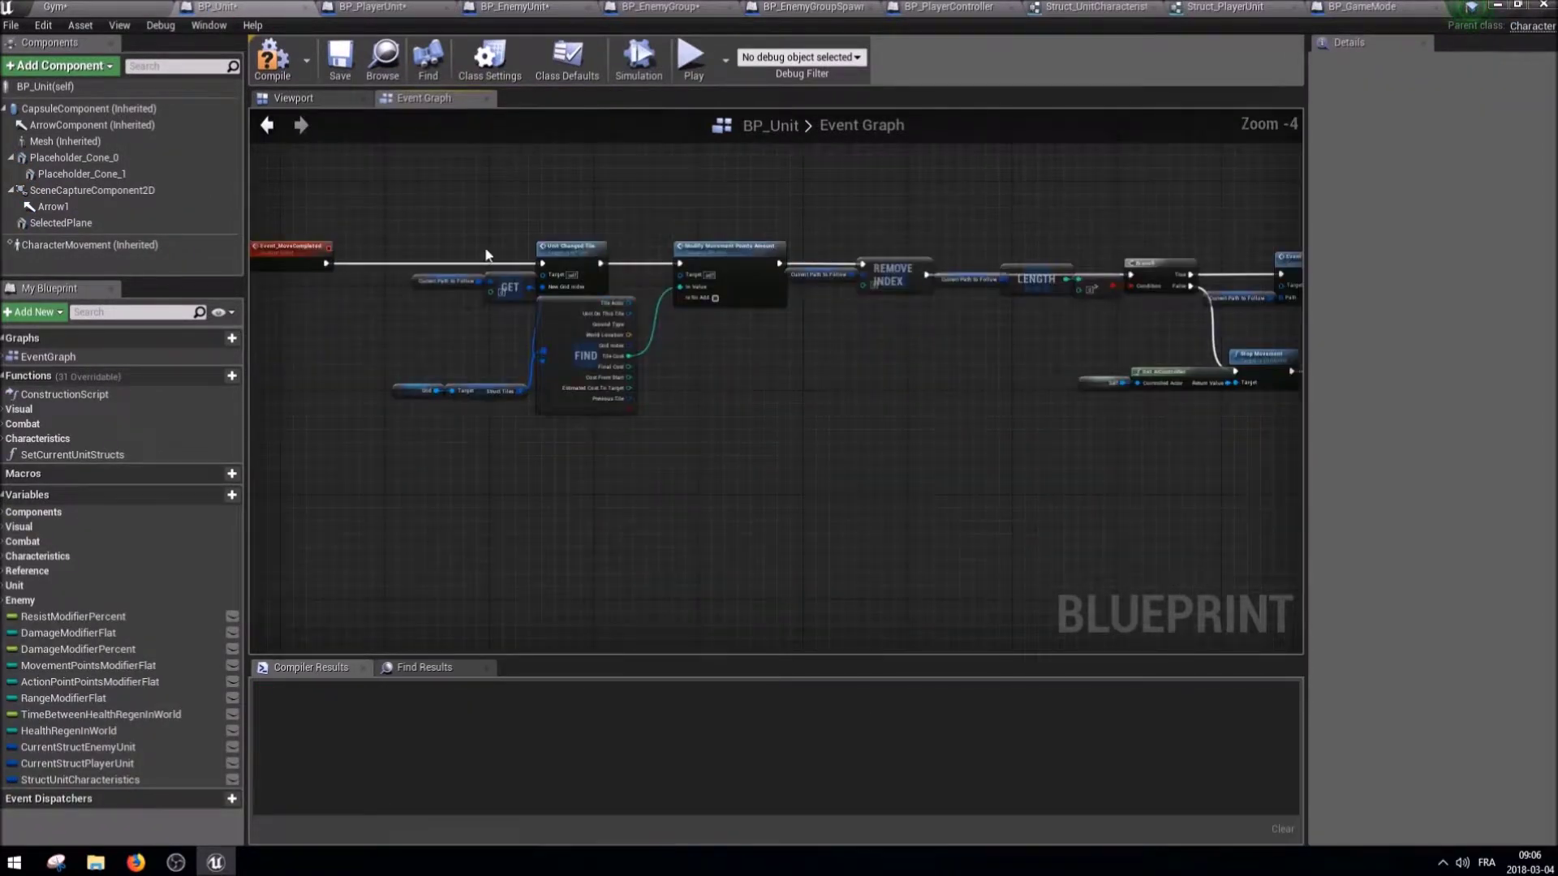
pyautogui.moveTo(694, 384); pyautogui.dragTo(423, 460, button='right')
pyautogui.scroll(3, 1044, 386)
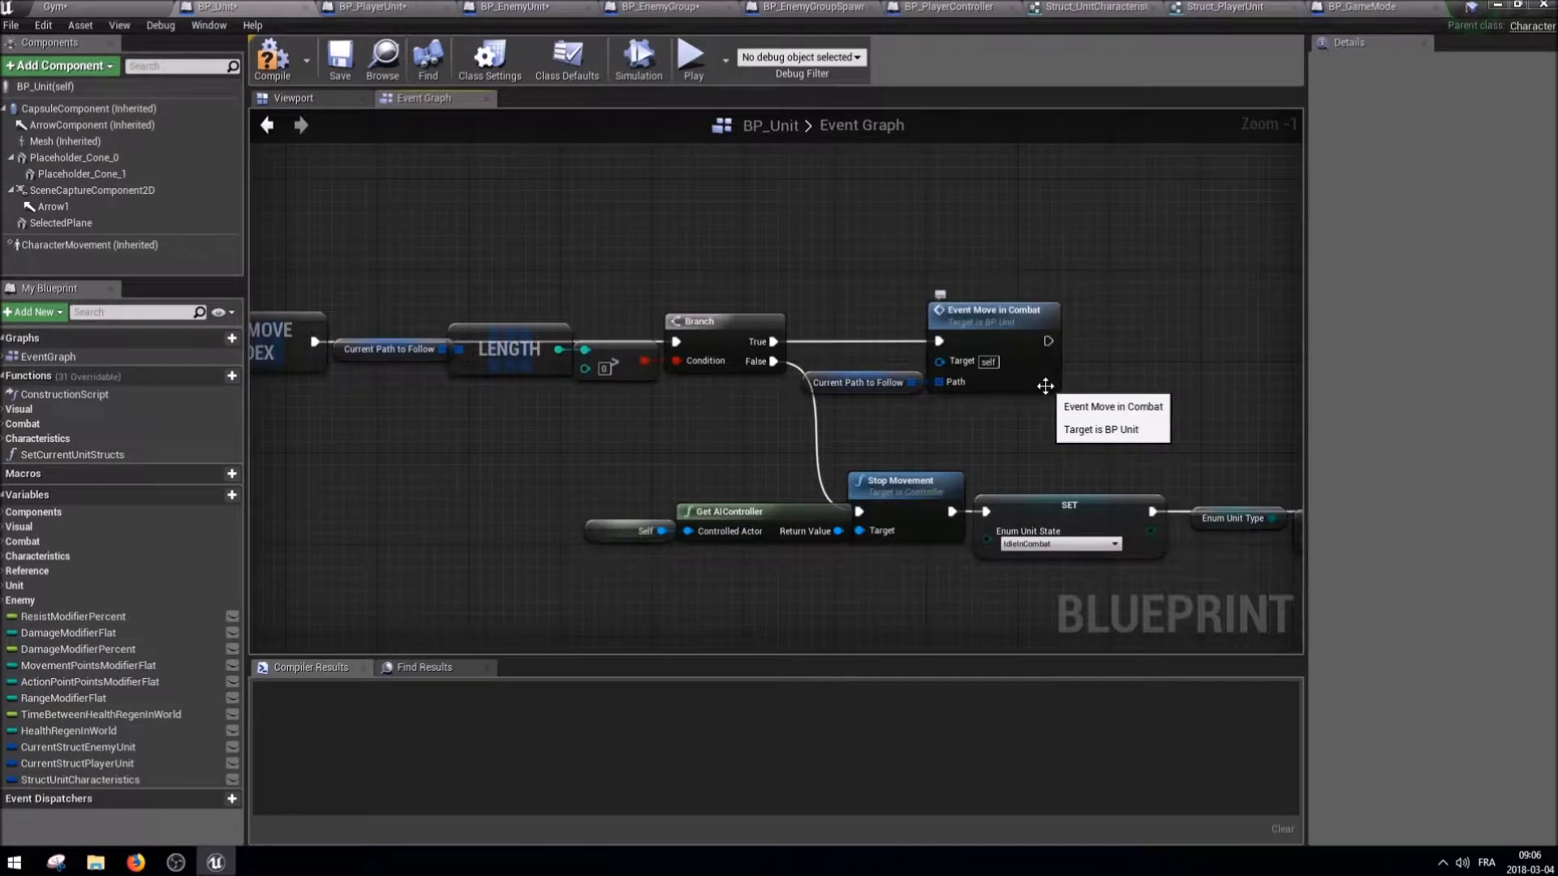
pyautogui.moveTo(1045, 386)
pyautogui.mouseDown(button='right')
pyautogui.moveTo(717, 367)
pyautogui.moveTo(444, 421)
pyautogui.moveTo(911, 431)
pyautogui.mouseUp(button='right')
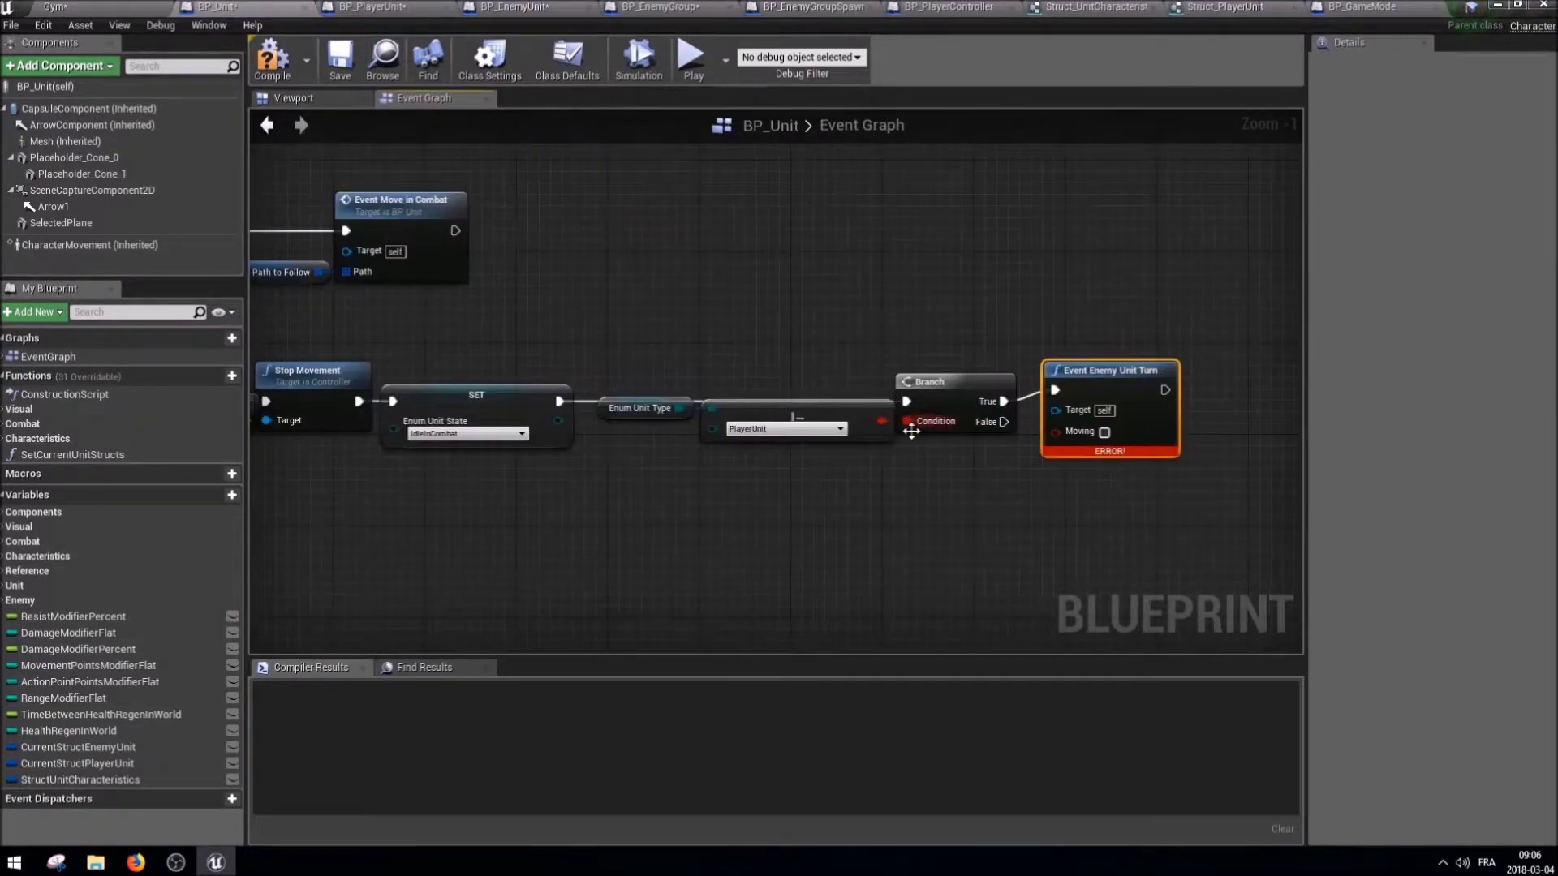
# Delete the PlayerUnit check, Branch and Event Enemy Unit Turn from BP_Unit, restoring them in BP_EnemyUnit.
pyautogui.moveTo(694, 357); pyautogui.dragTo(661, 327)
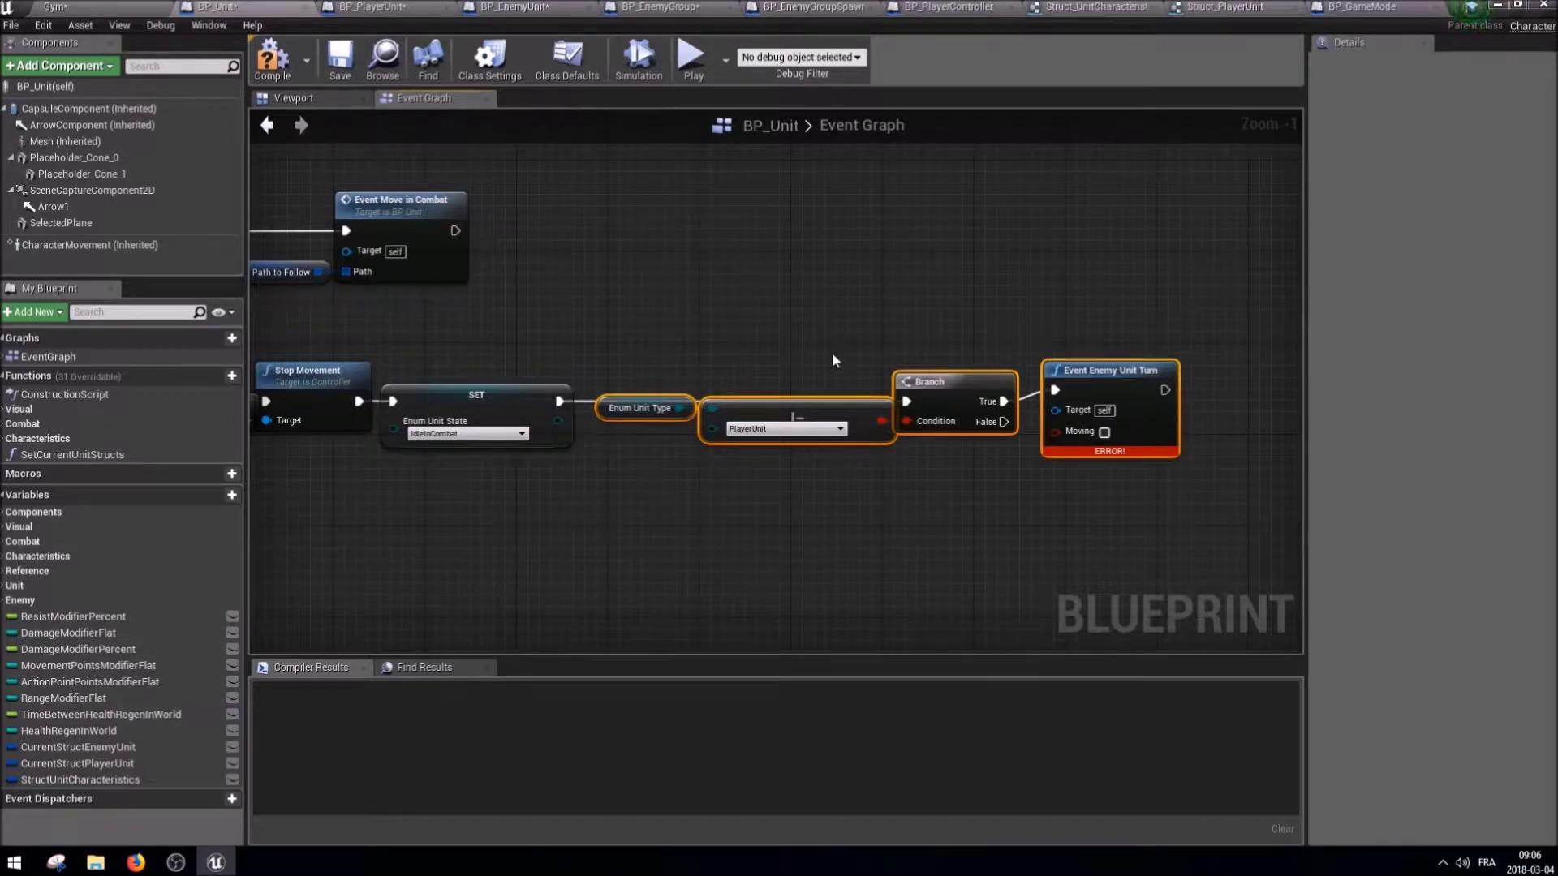
pyautogui.press('Delete')
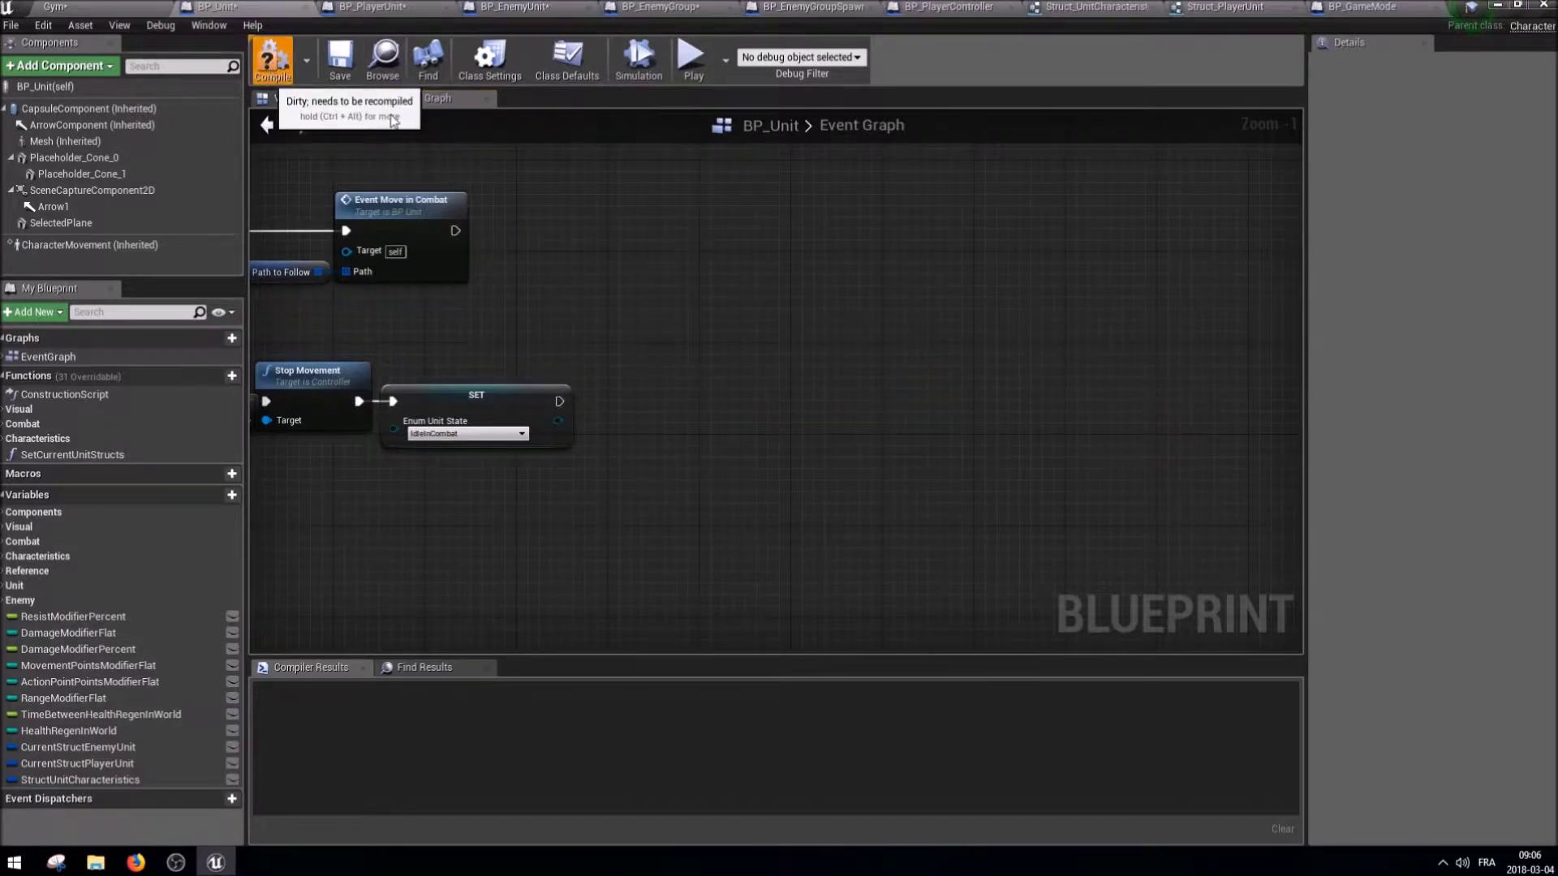
pyautogui.click(519, 6)
pyautogui.hotkey('ctrl', 'z')
pyautogui.scroll(3, 812, 347)
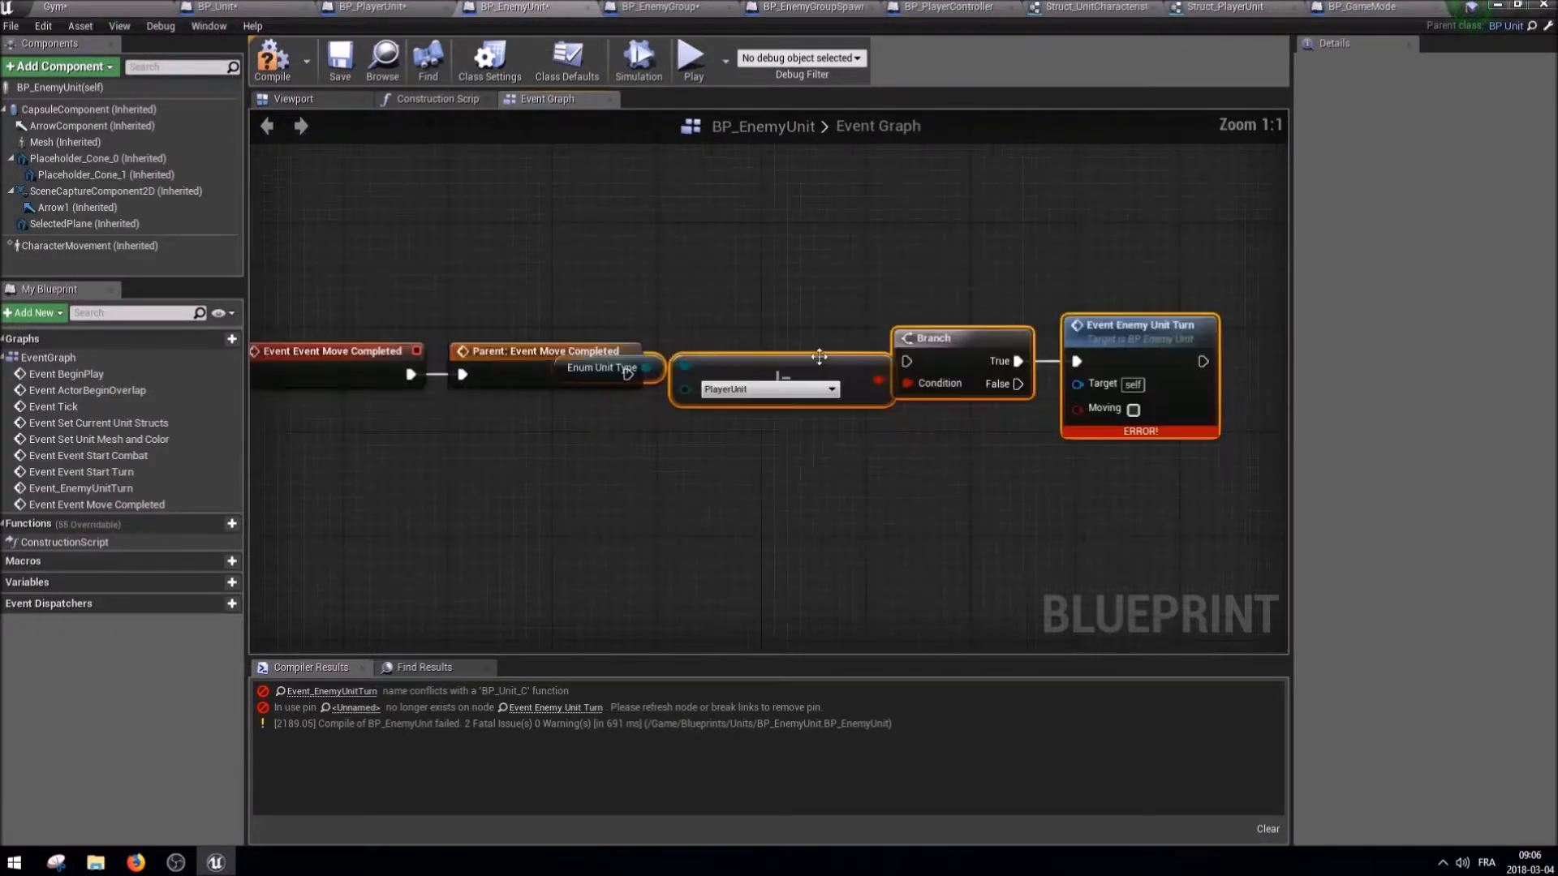
# Wire Parent: Event Move Completed straight to Event Enemy Unit Turn, deleting the enum, compare and Branch nodes.
pyautogui.moveTo(626, 375)
pyautogui.mouseDown()
pyautogui.moveTo(1165, 392)
pyautogui.moveTo(710, 325)
pyautogui.mouseUp()
pyautogui.press('Delete')
pyautogui.scroll(-5, 498, 388)
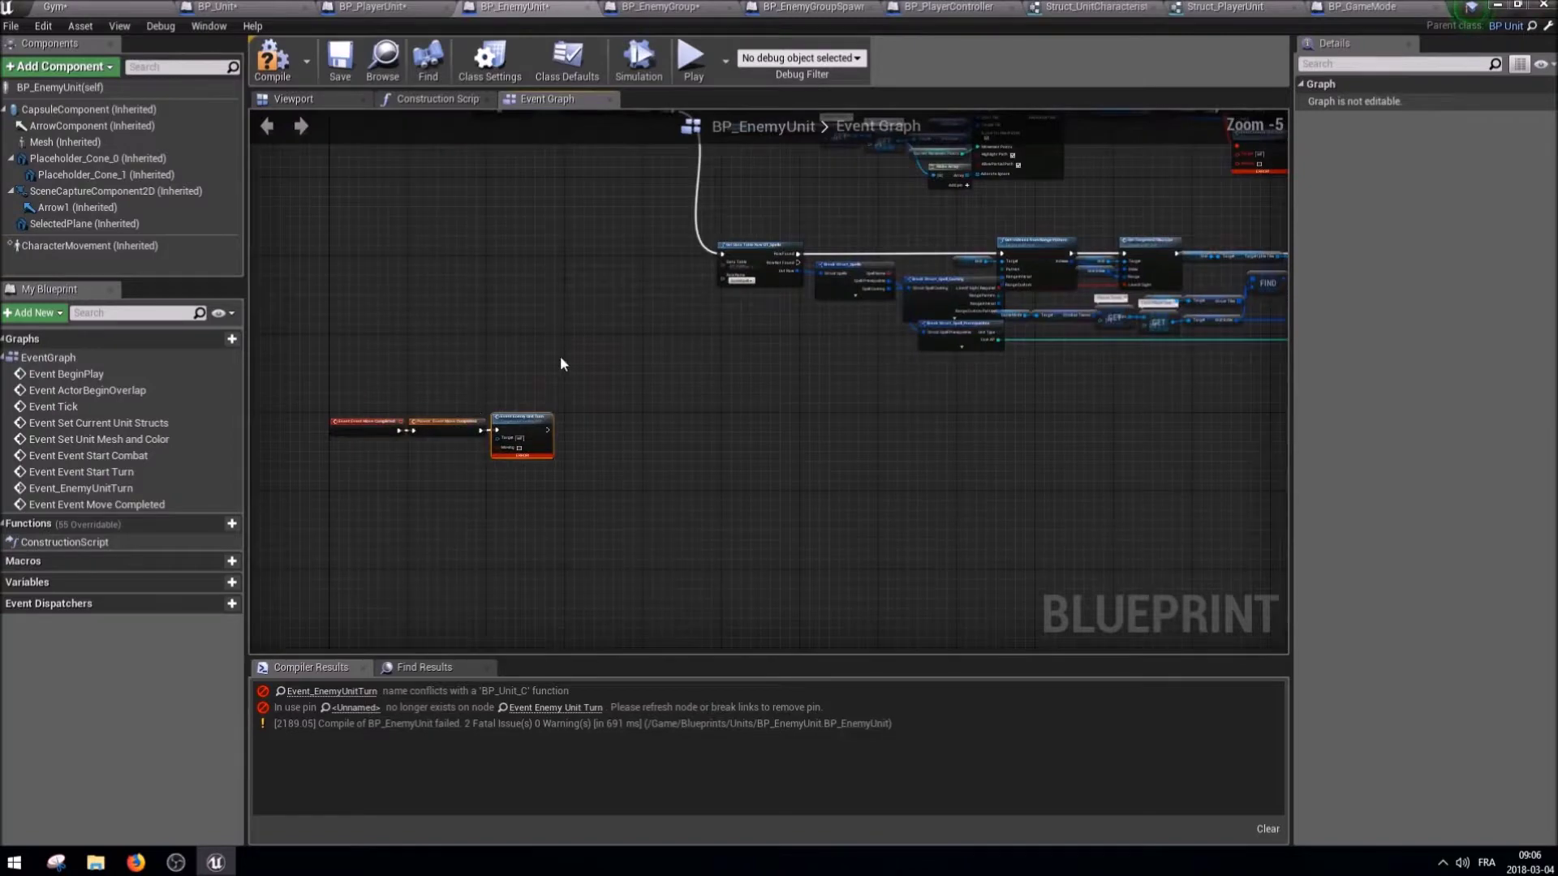
pyautogui.moveTo(497, 388); pyautogui.dragTo(389, 587, button='right')
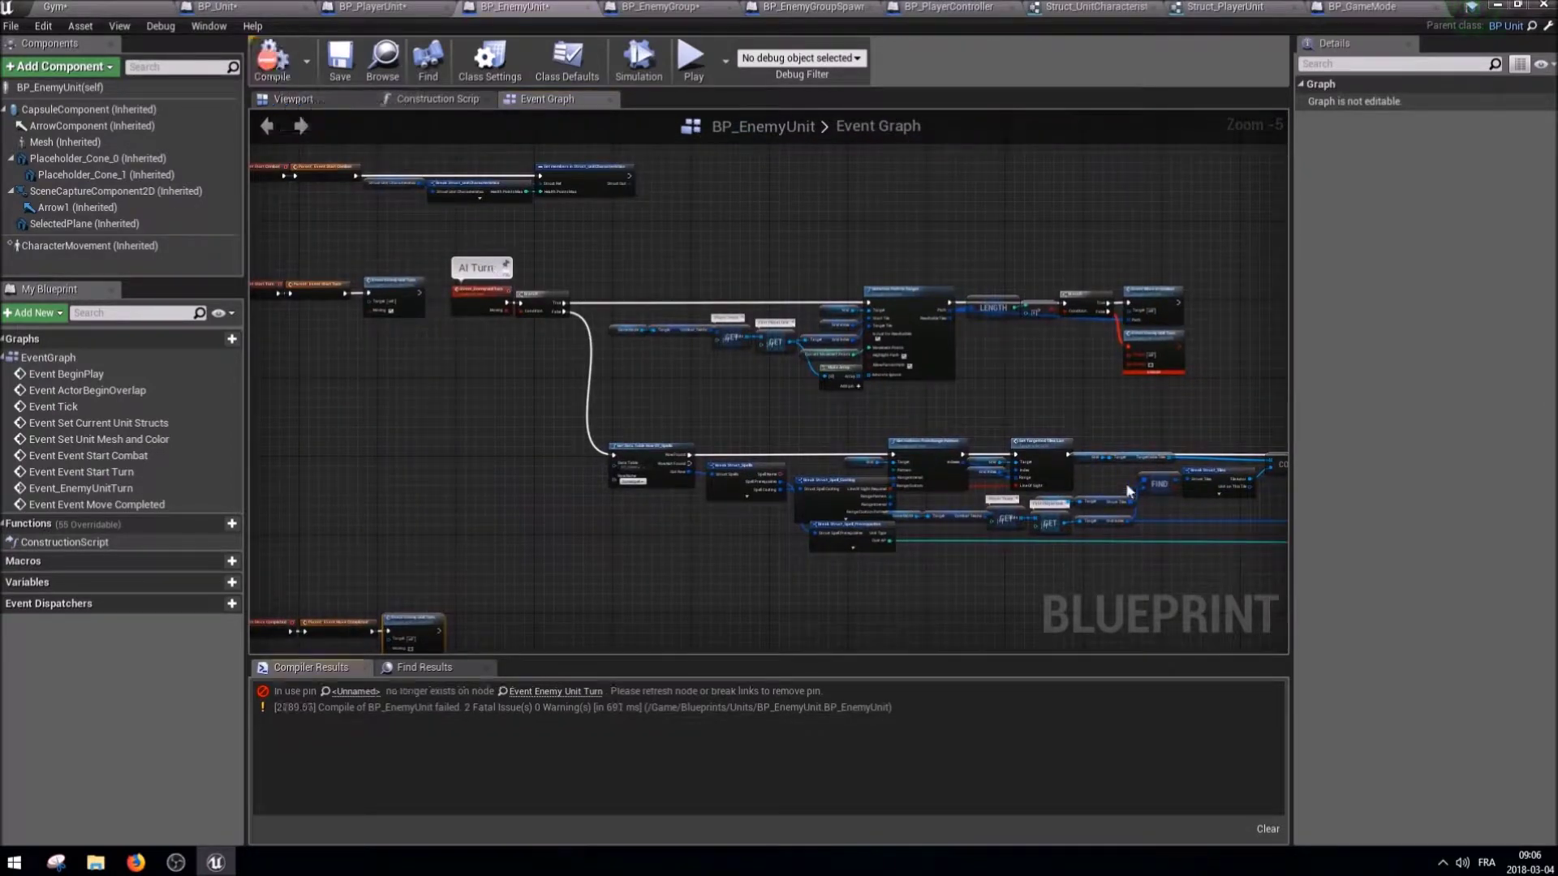
pyautogui.scroll(3, 500, 279)
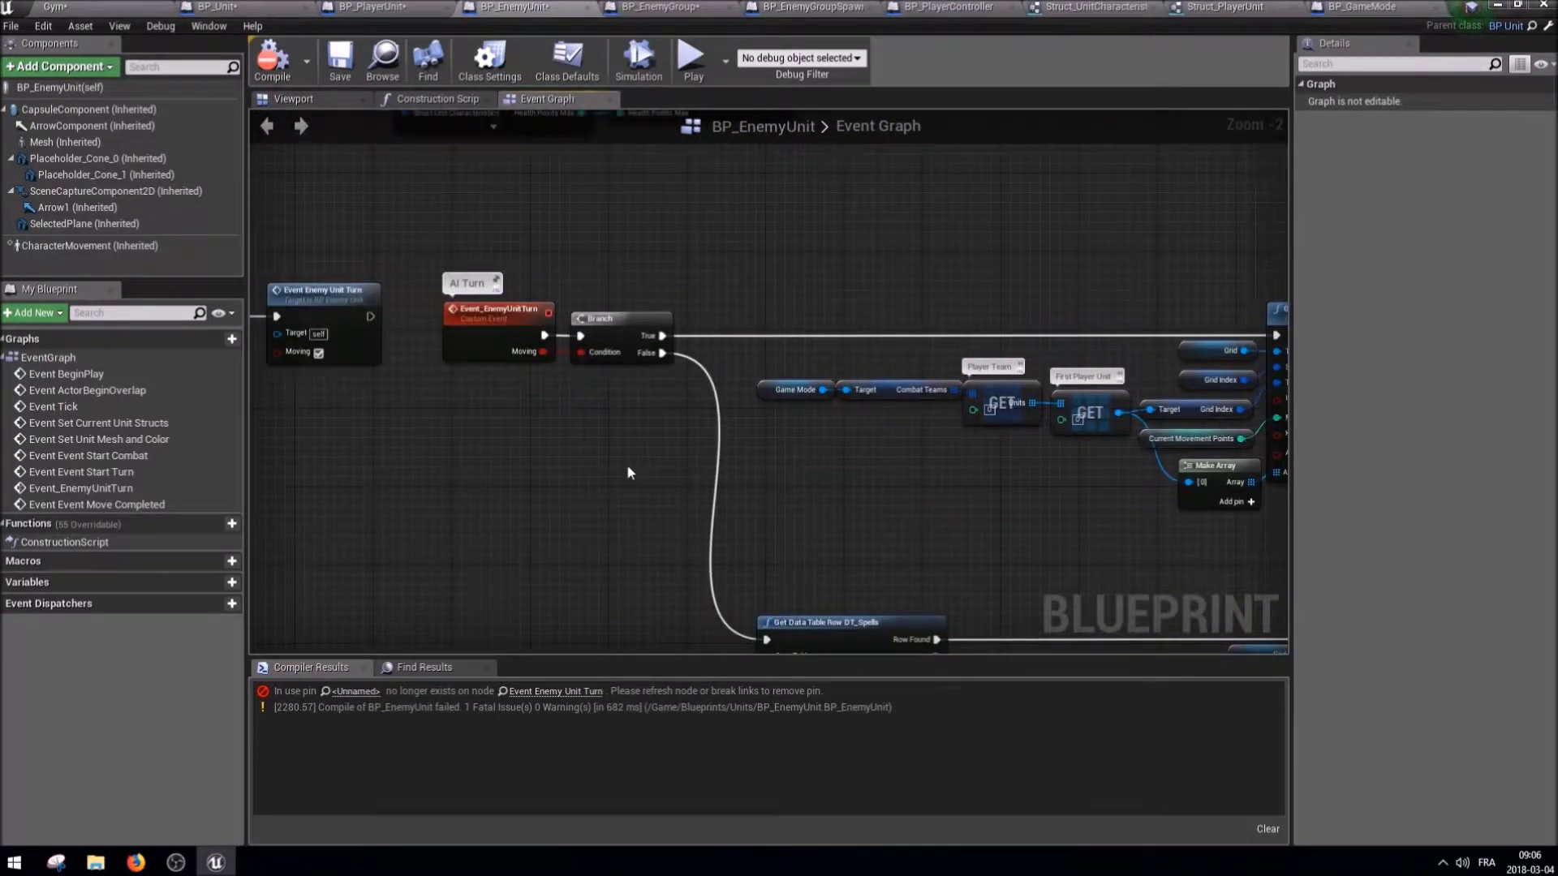
pyautogui.moveTo(624, 474); pyautogui.dragTo(738, 478, button='right')
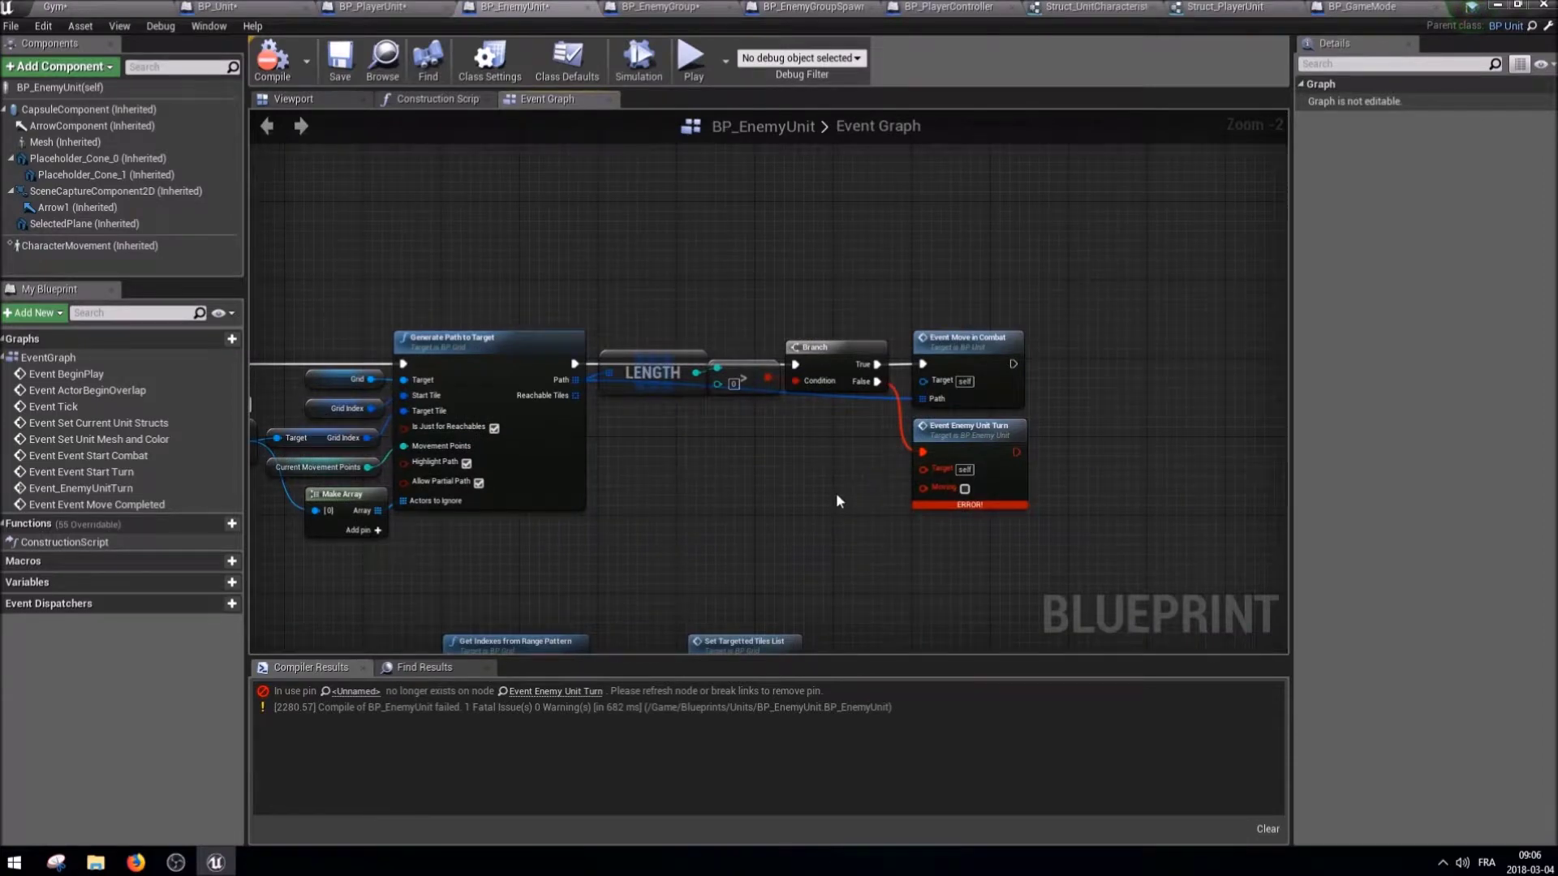
pyautogui.click(1014, 491)
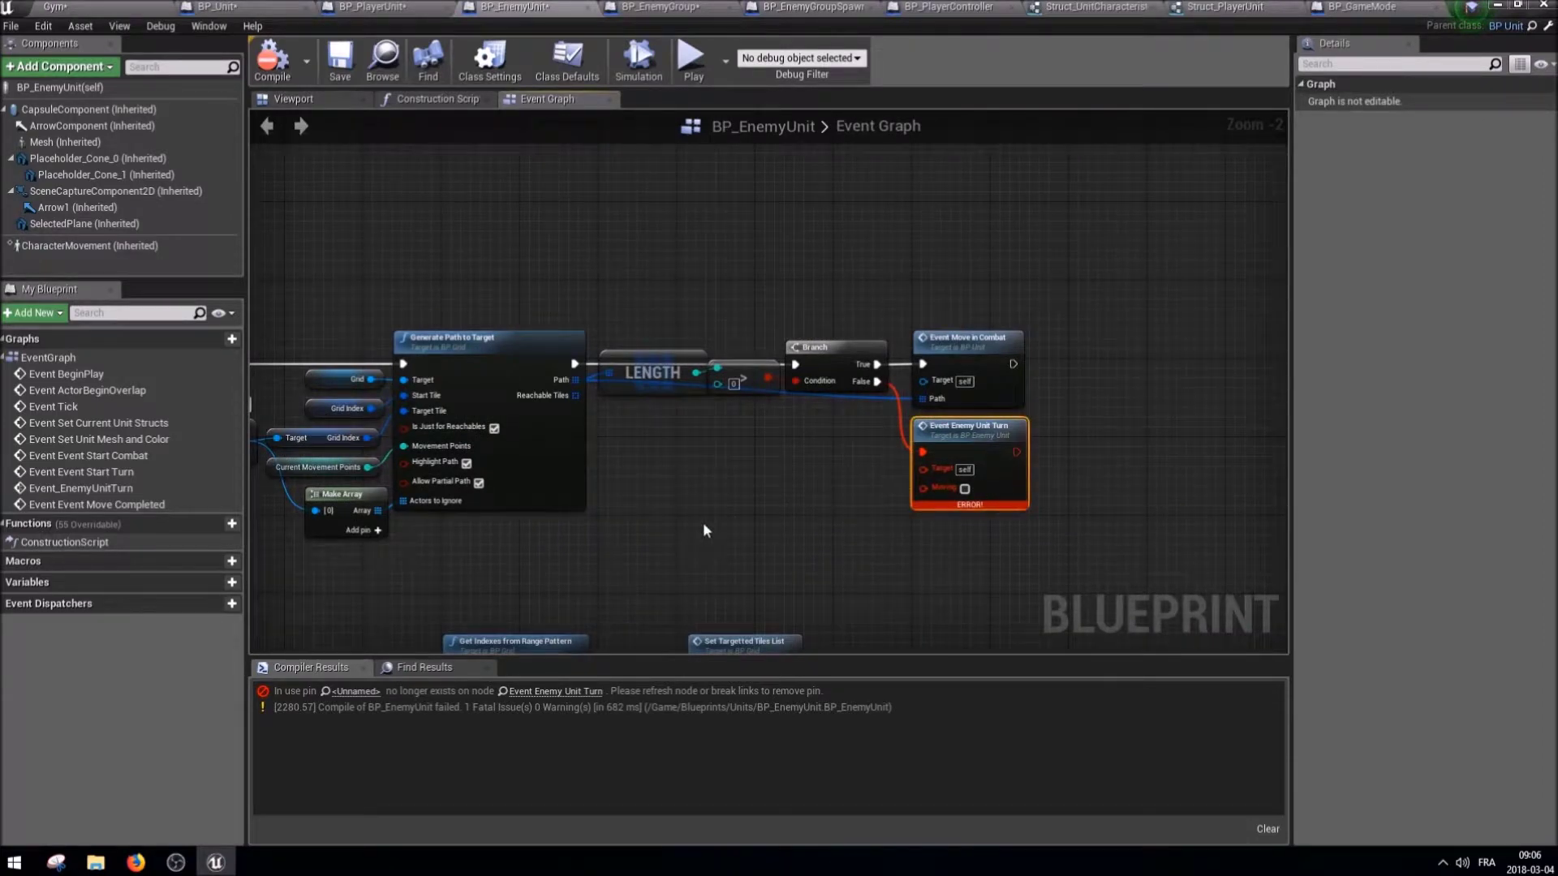
pyautogui.moveTo(702, 523); pyautogui.dragTo(955, 476, button='right')
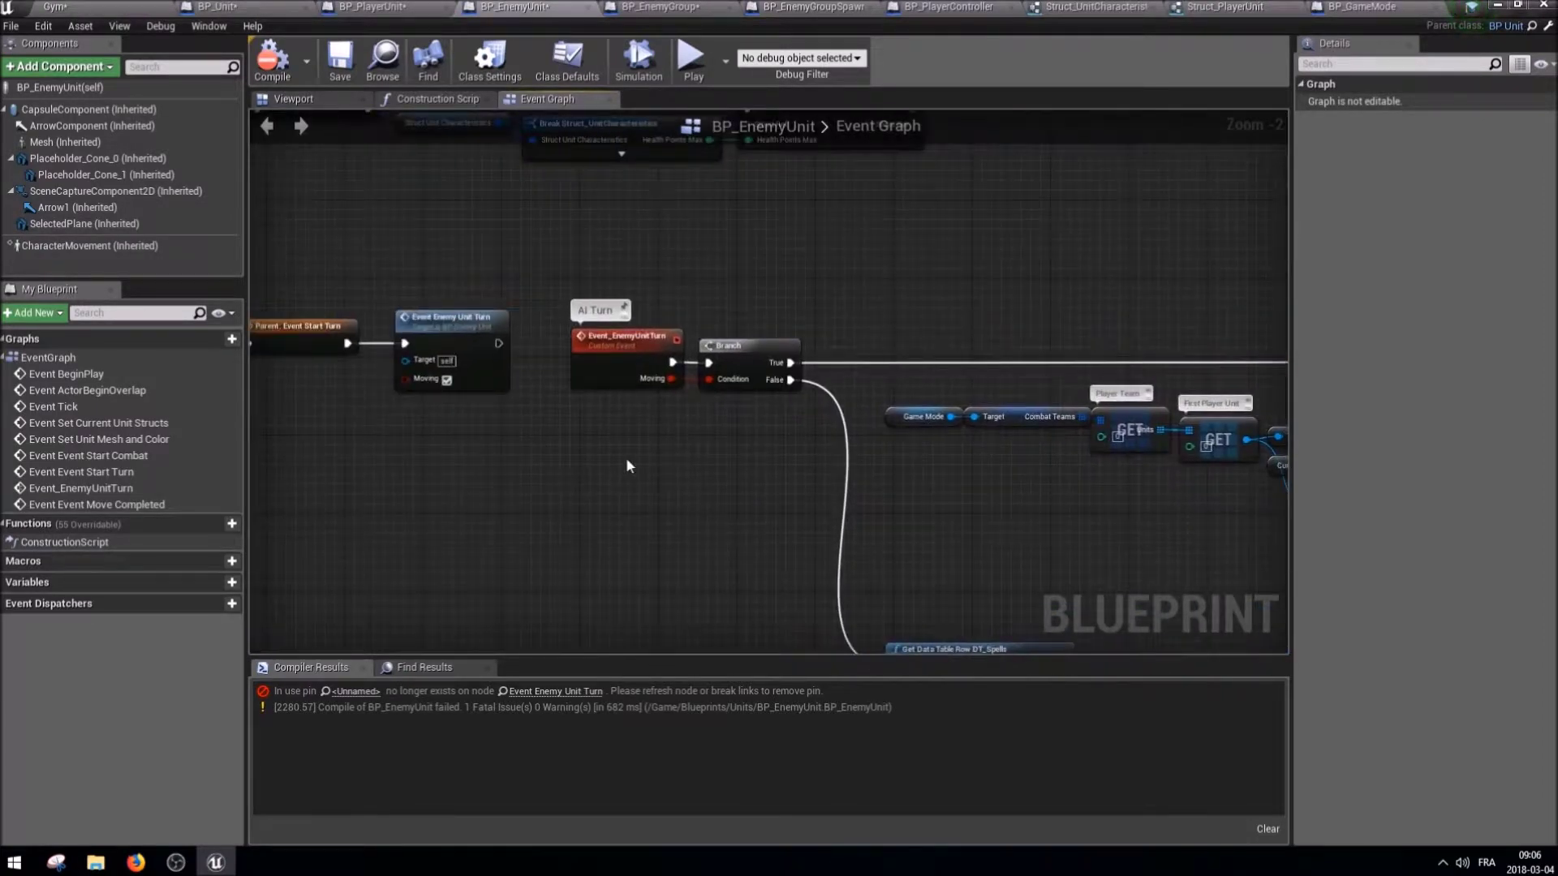
pyautogui.doubleClick(627, 335)
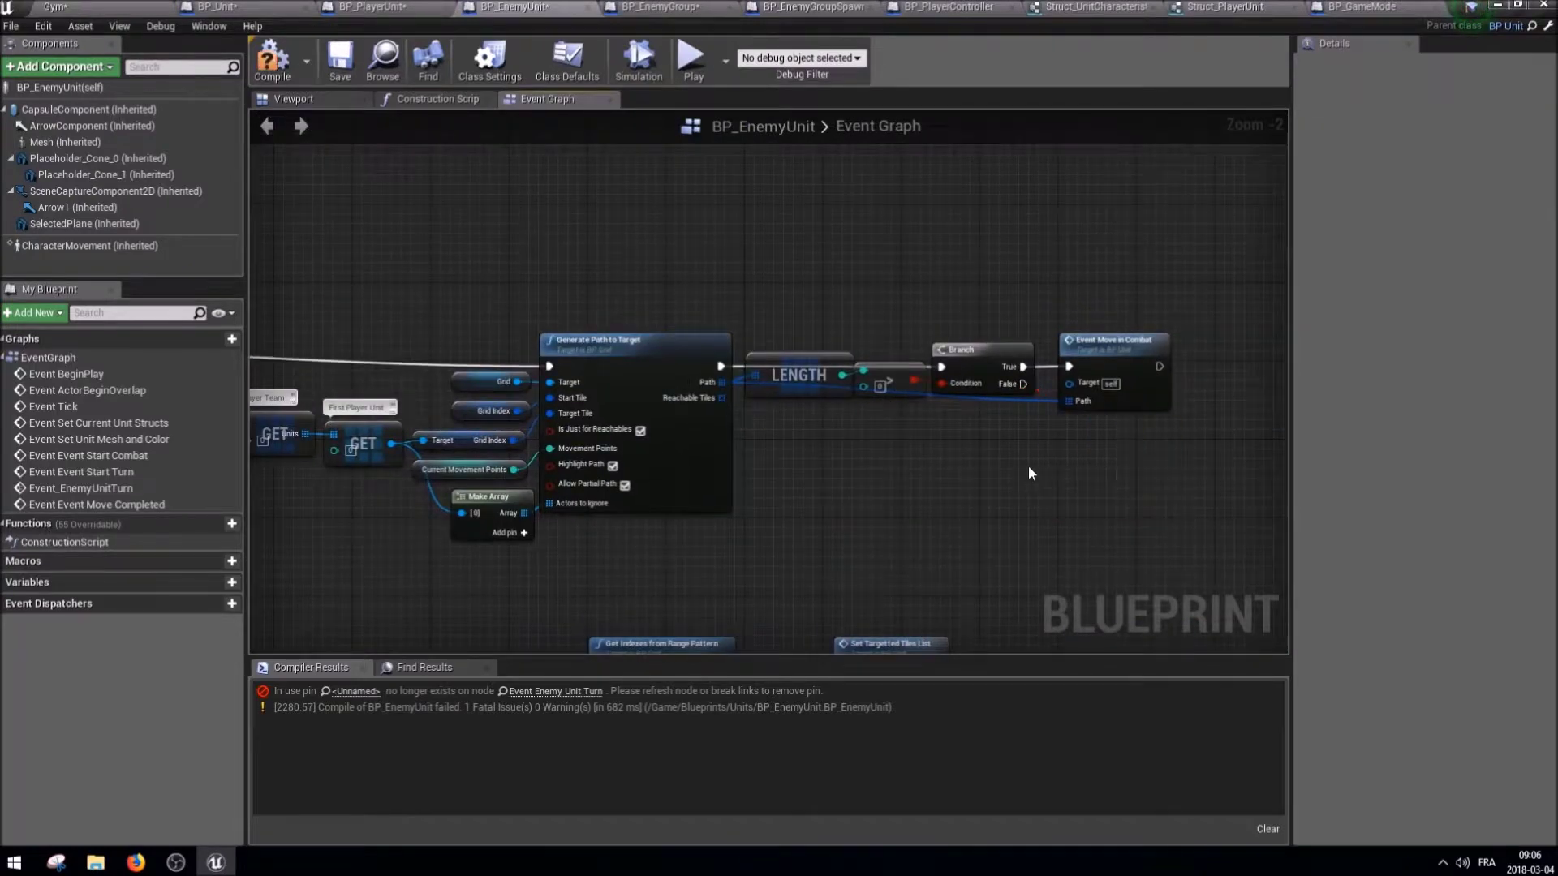
# Replace the broken call with a fresh Event Enemy Unit Turn off the Branch False output.
pyautogui.moveTo(1023, 394); pyautogui.dragTo(1040, 431)
pyautogui.write('enemy unit turn')
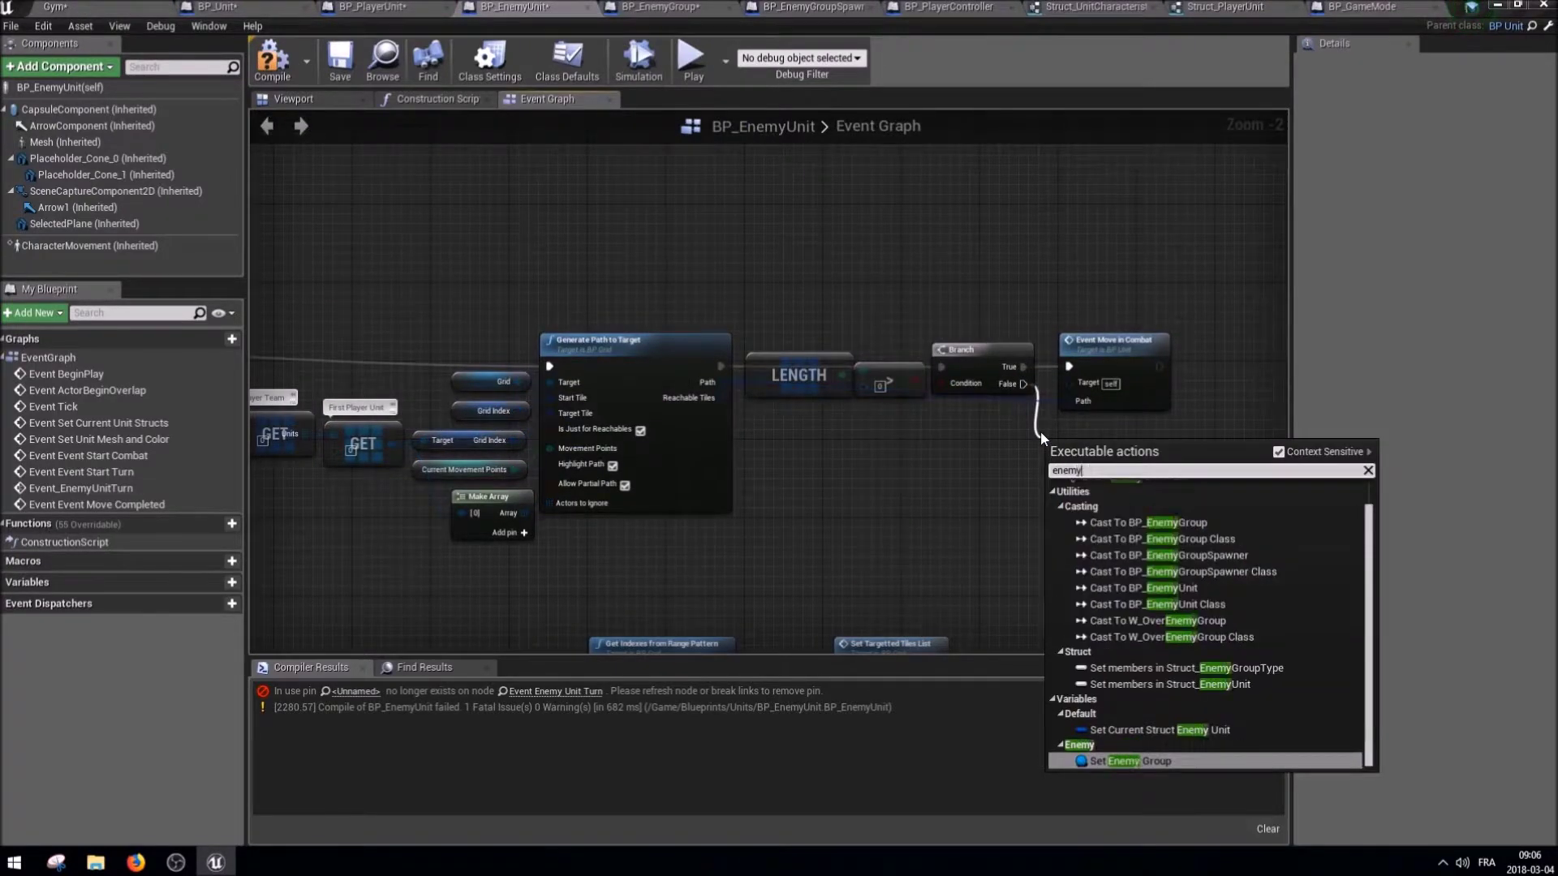
pyautogui.press('Return')
pyautogui.moveTo(1110, 477); pyautogui.dragTo(1120, 467)
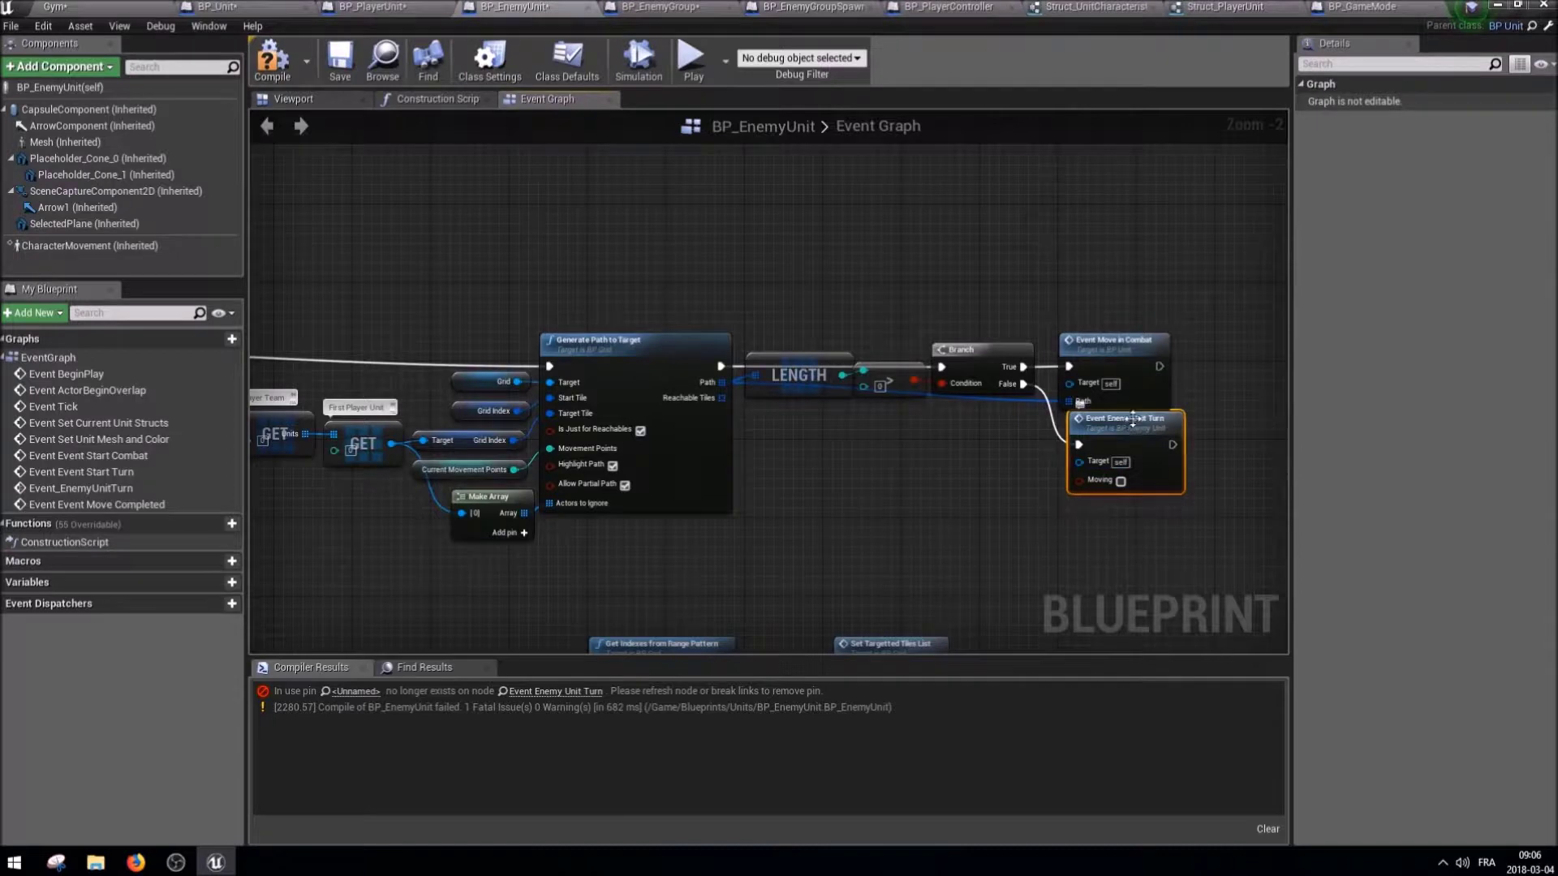
pyautogui.scroll(-4, 941, 536)
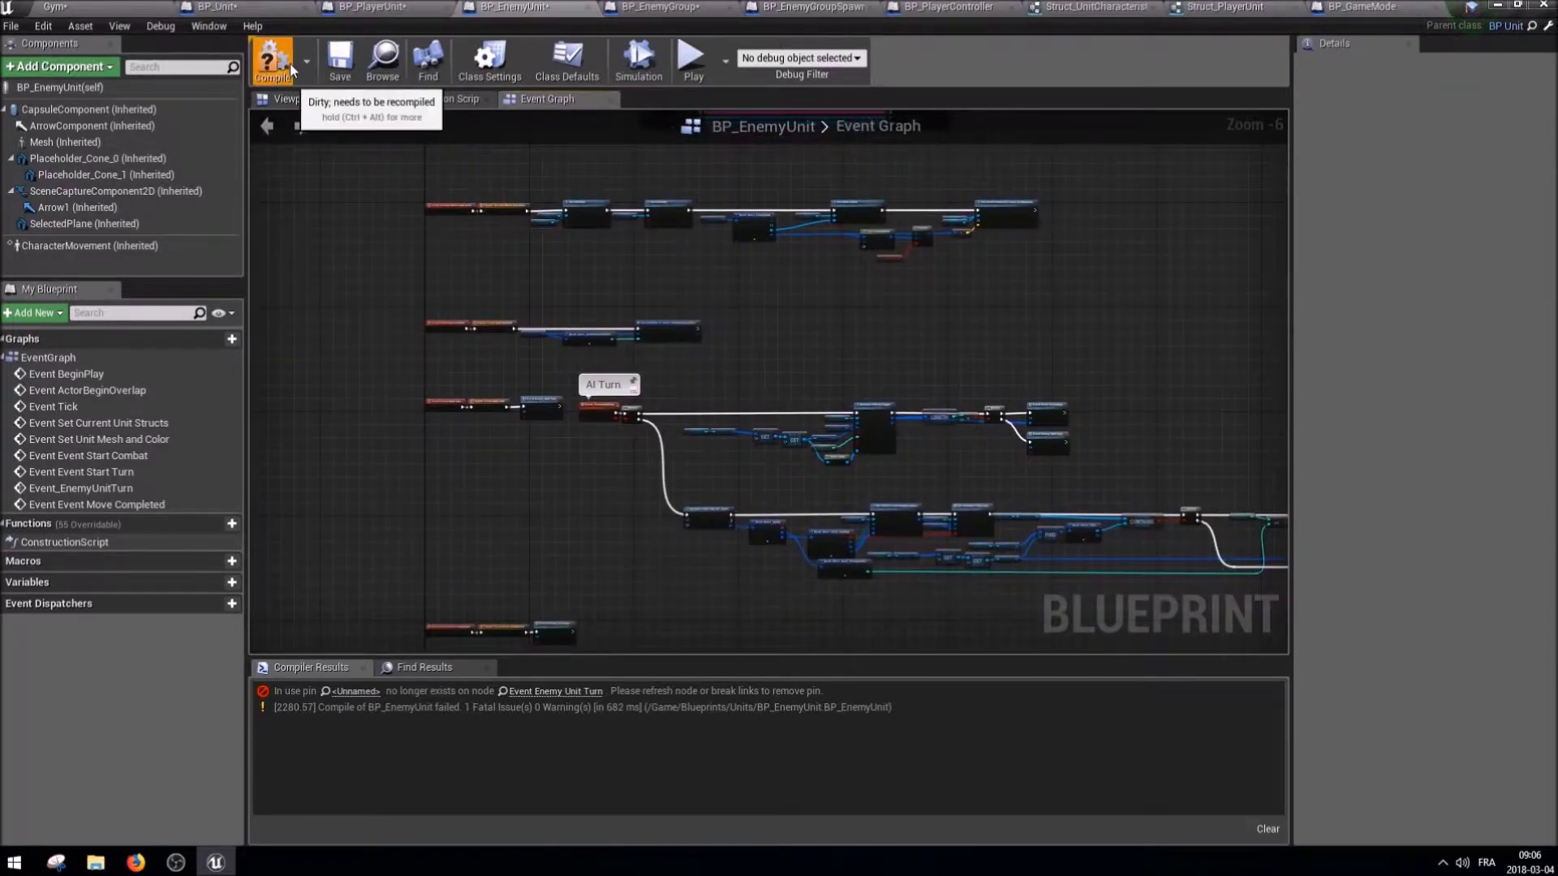
pyautogui.scroll(3, 808, 528)
pyautogui.scroll(1, 840, 390)
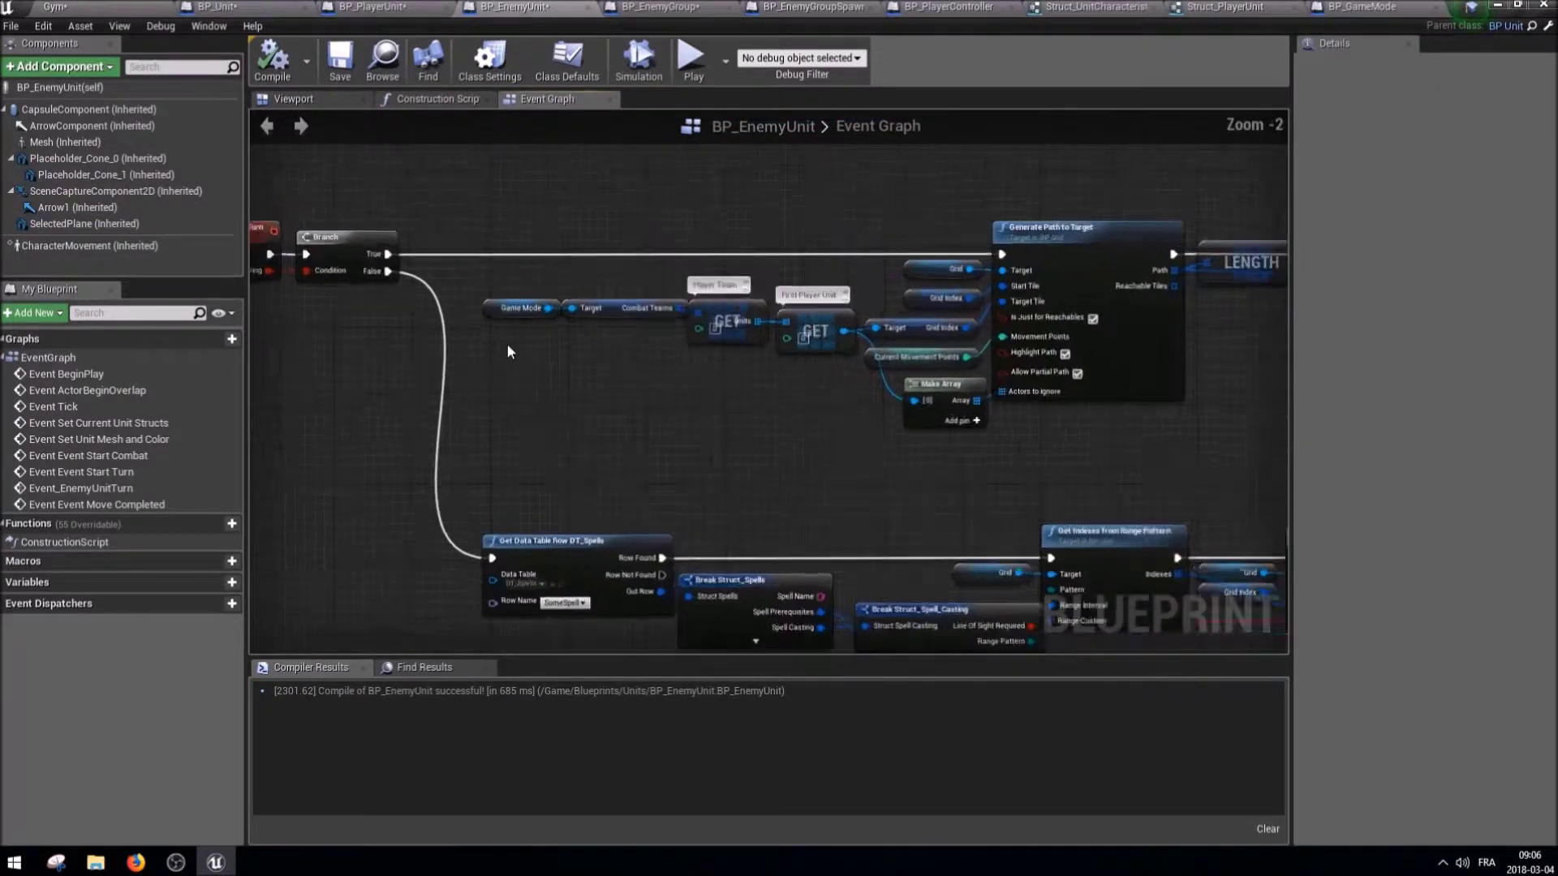
# Add a Struct Unit Characteristics getter and break it into a Break Struct_UnitCharacteristics node.
pyautogui.scroll(1, 772, 461)
pyautogui.scroll(1, 678, 471)
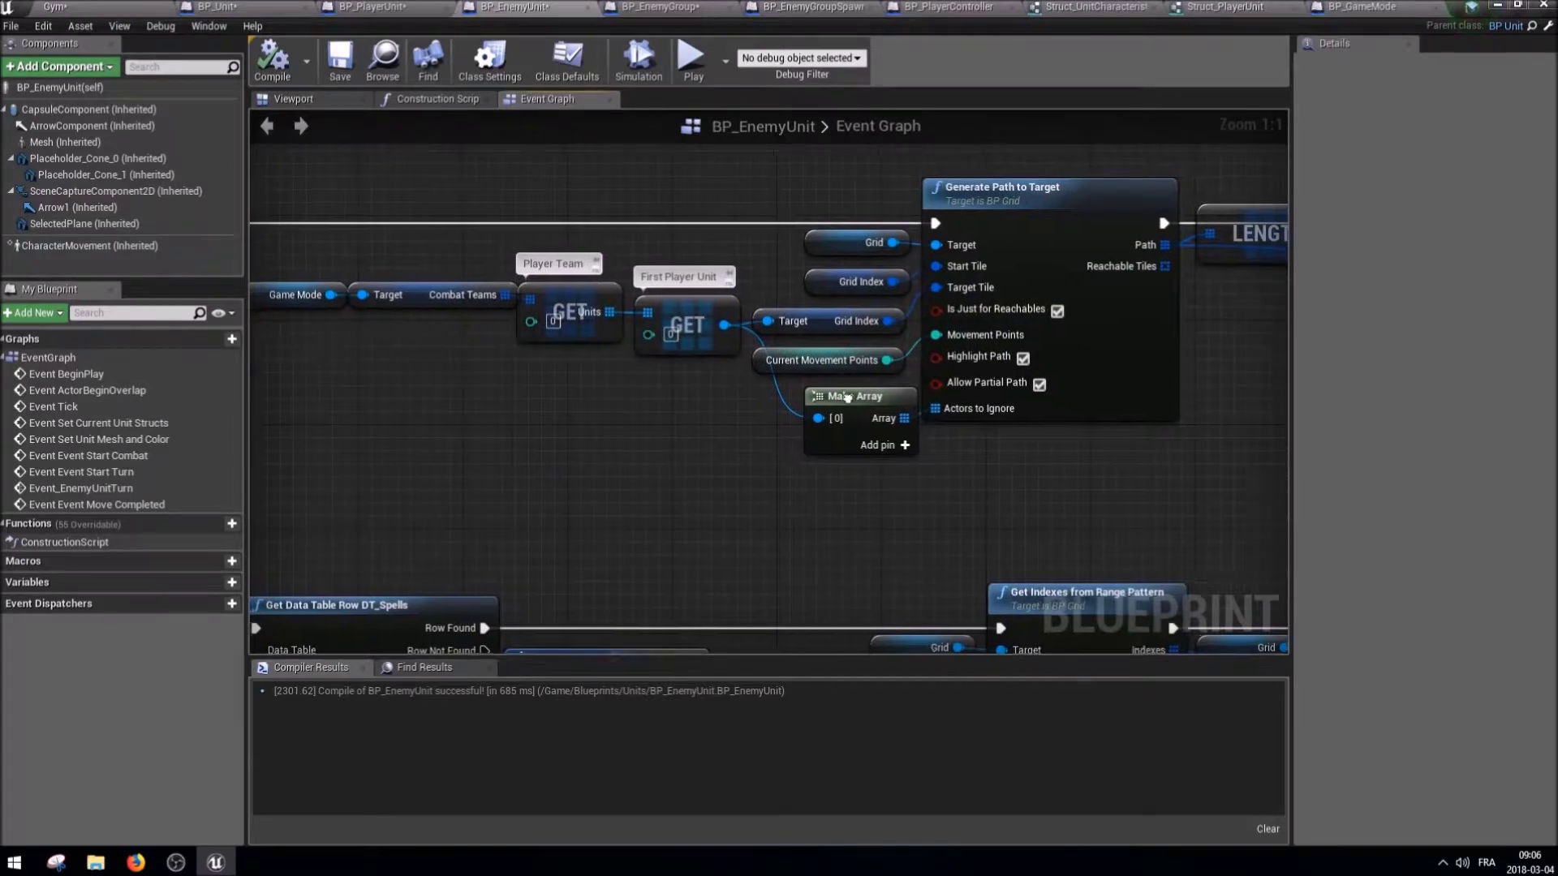
pyautogui.scroll(-3, 679, 457)
pyautogui.moveTo(758, 289); pyautogui.dragTo(583, 454, button='right')
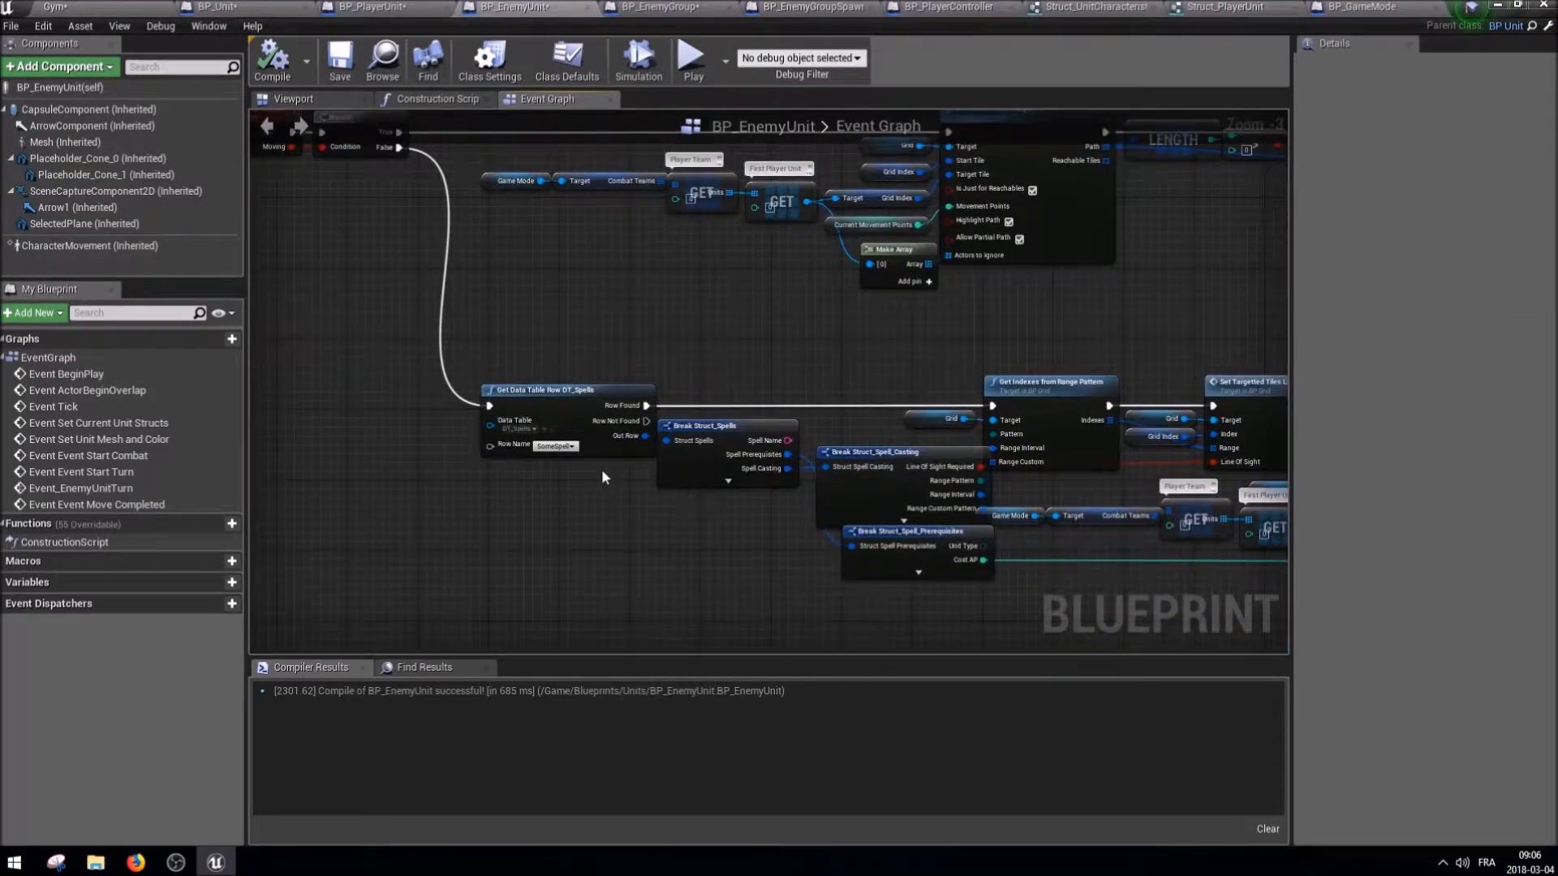
pyautogui.moveTo(897, 496)
pyautogui.mouseDown(button='right')
pyautogui.moveTo(988, 472)
pyautogui.moveTo(321, 464)
pyautogui.moveTo(897, 496)
pyautogui.moveTo(675, 455)
pyautogui.mouseUp(button='right')
pyautogui.scroll(2, 675, 455)
pyautogui.click(616, 410)
pyautogui.click(442, 495)
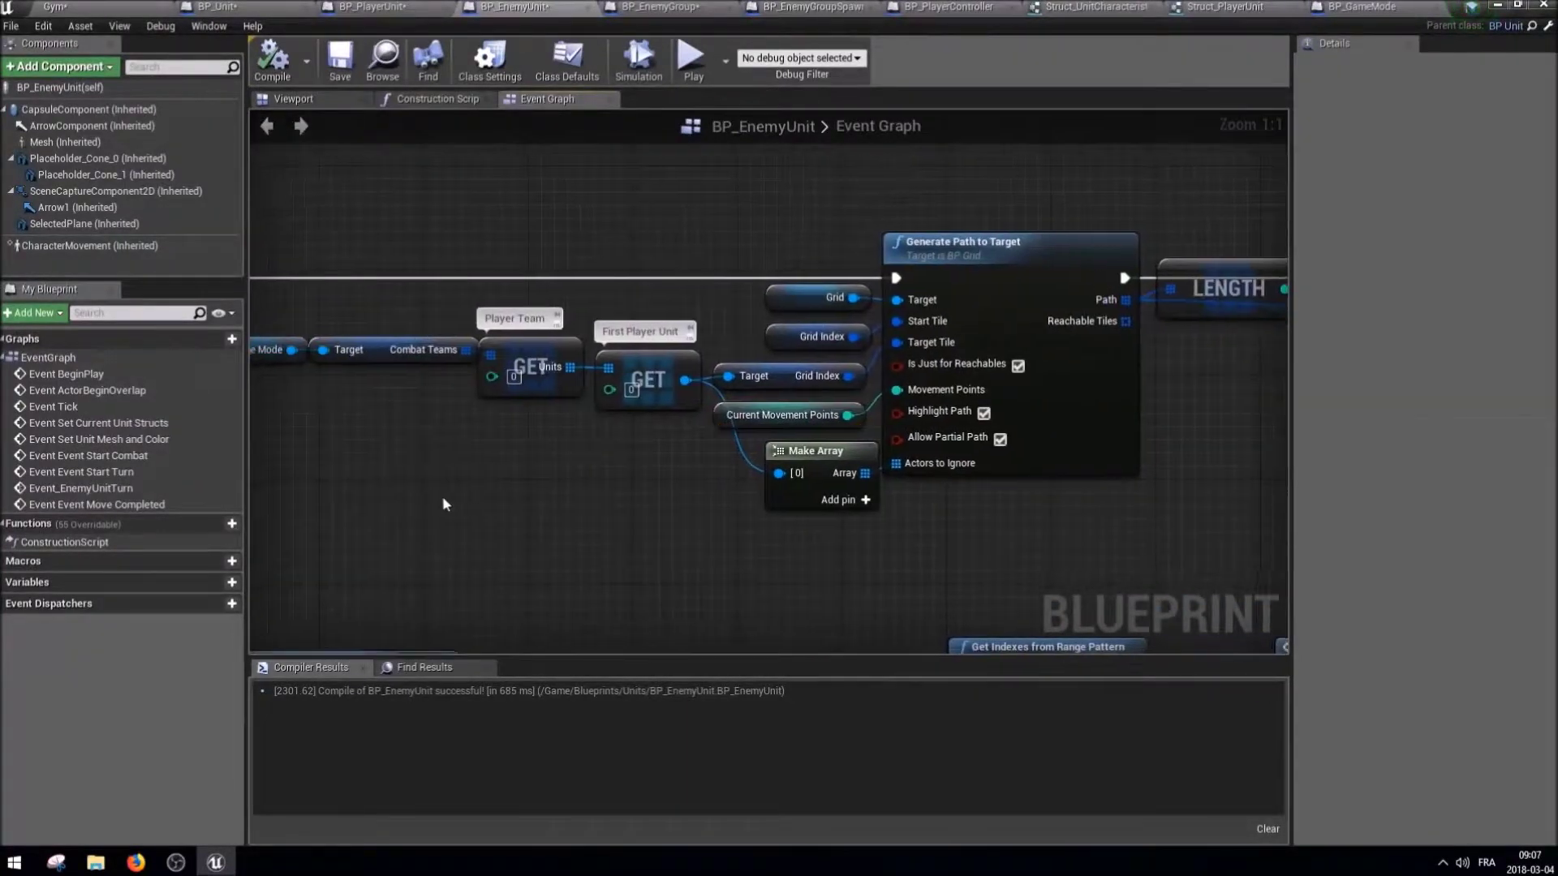
pyautogui.rightClick(442, 498)
pyautogui.write('struct')
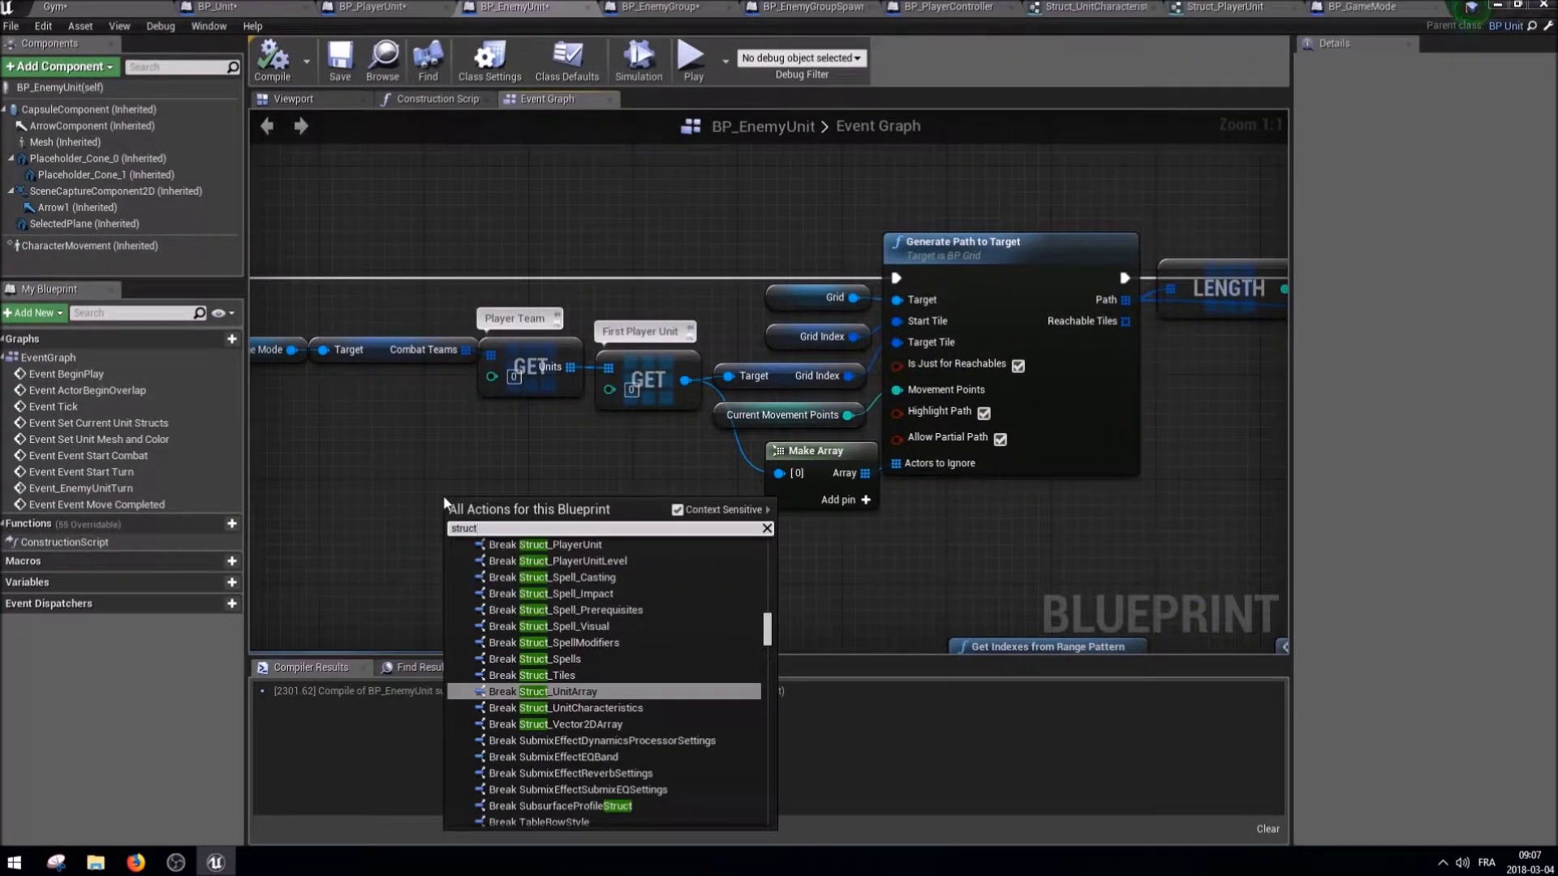
pyautogui.write(' charac')
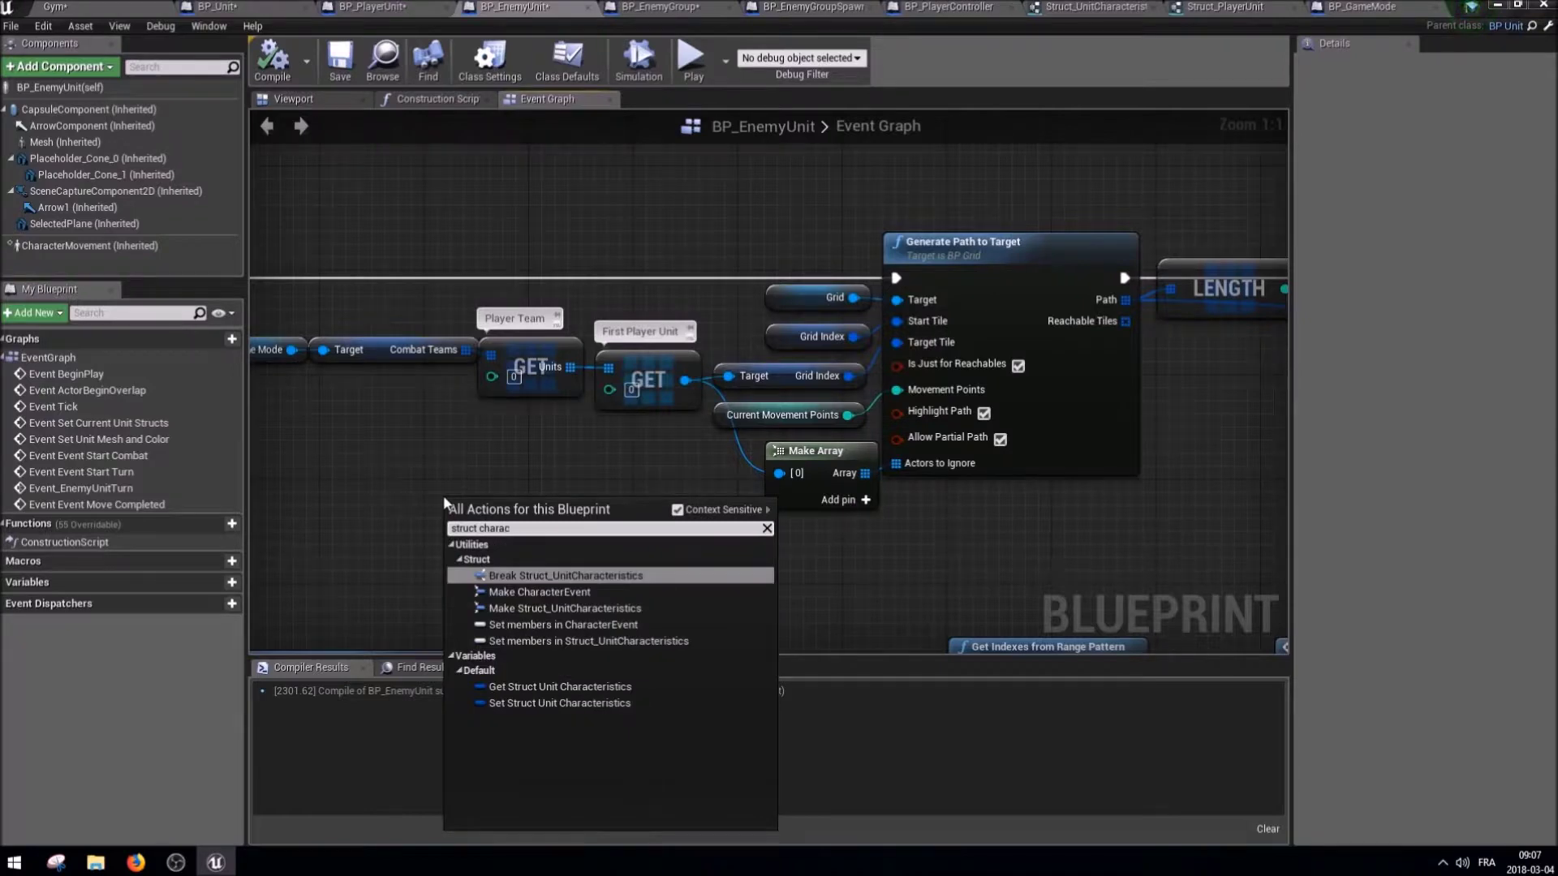
pyautogui.click(564, 689)
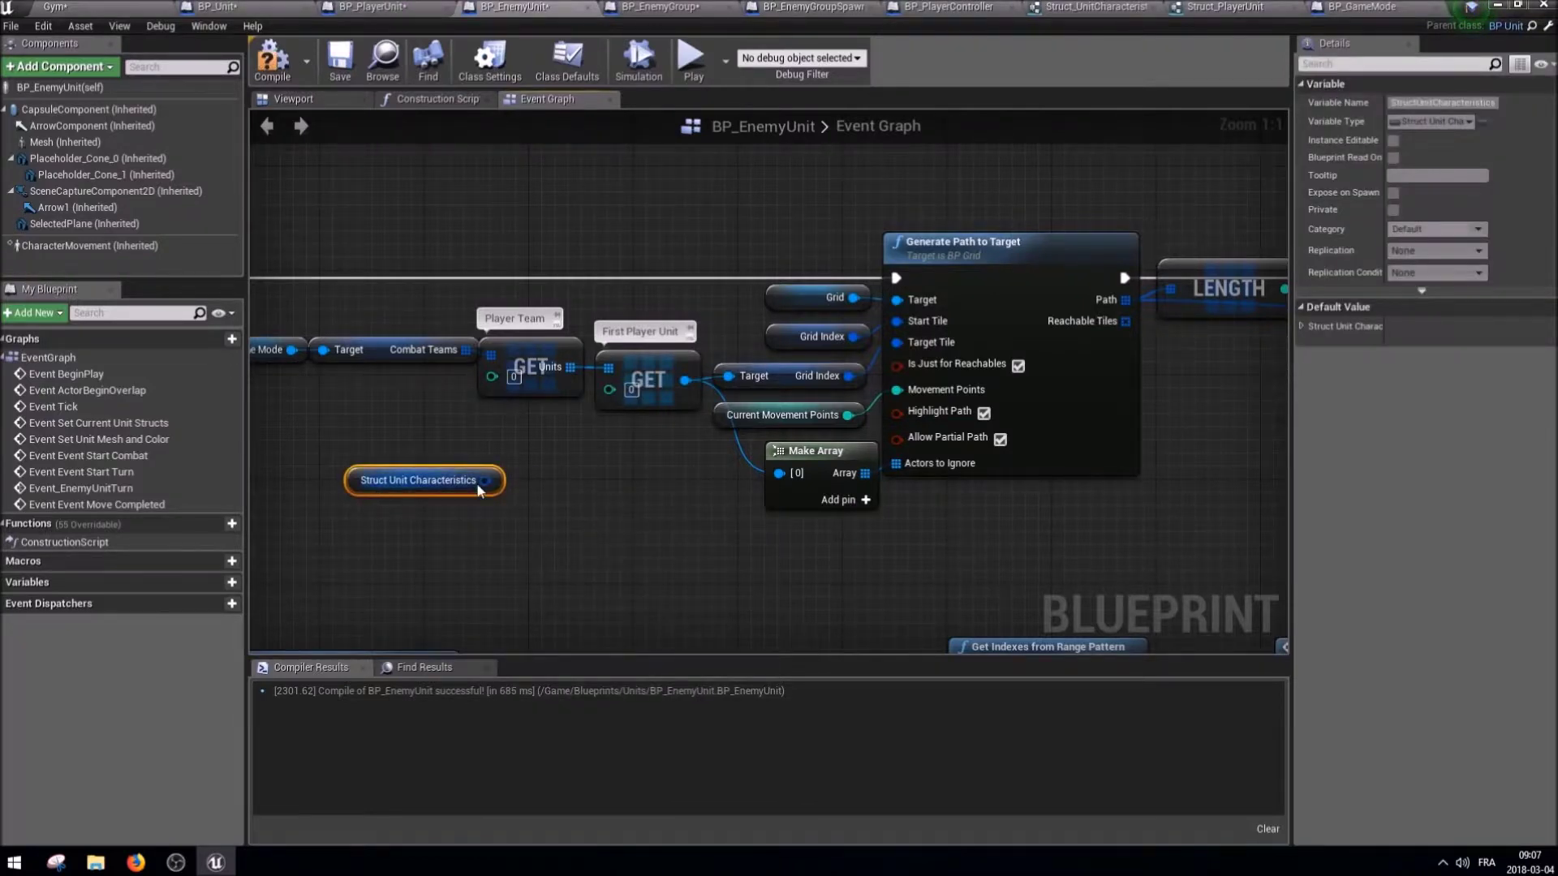
pyautogui.moveTo(479, 486); pyautogui.dragTo(509, 495)
pyautogui.write('break')
pyautogui.press('Return')
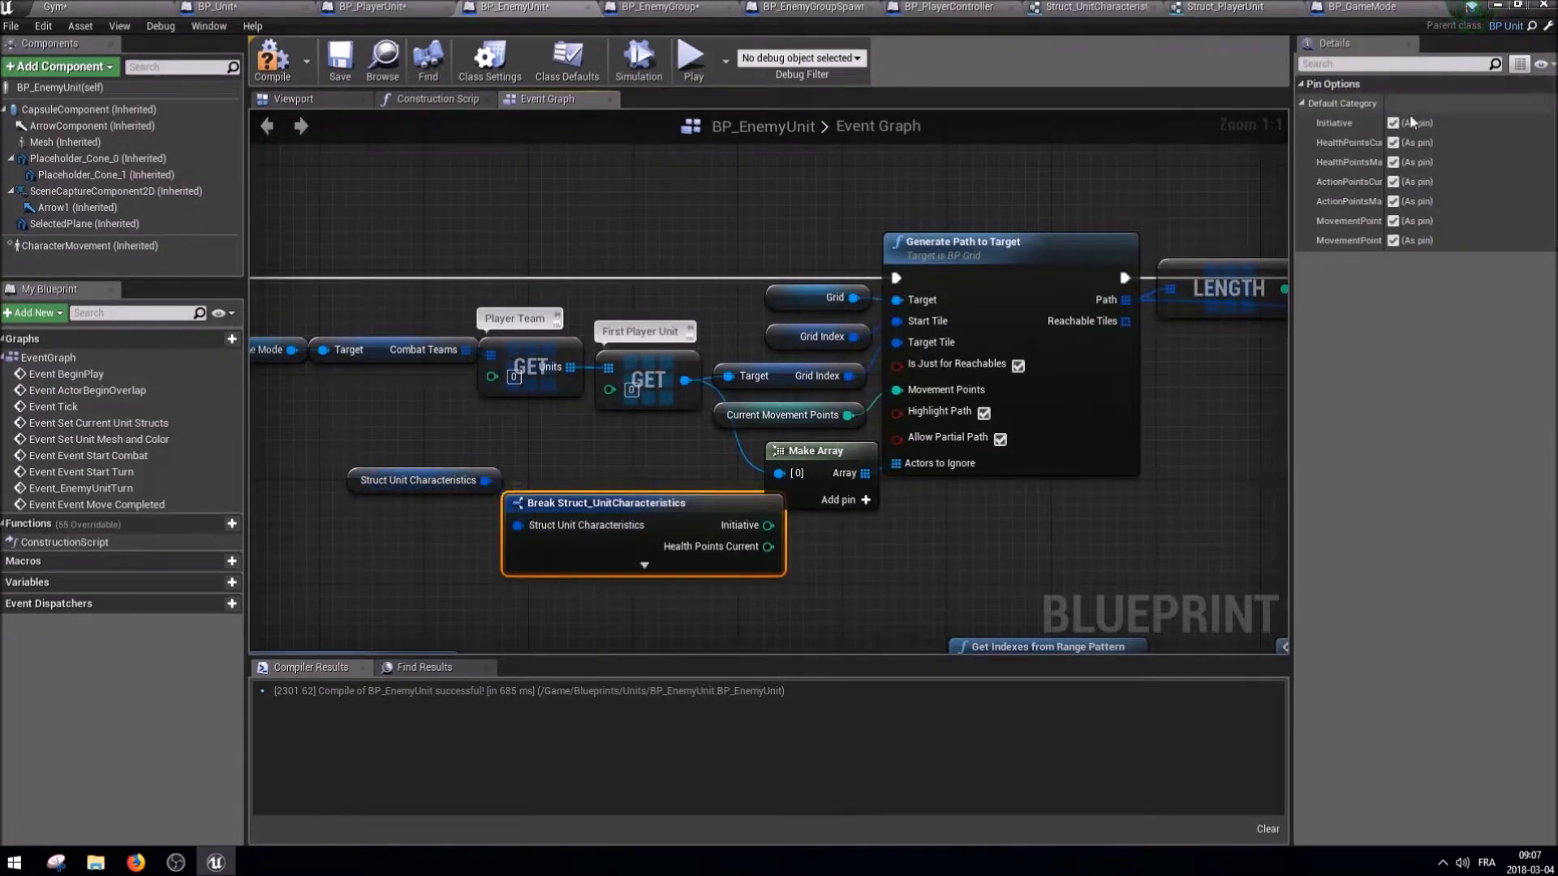
# Expose only Movement Points Current and wire it into Make Array, replacing the old Current Movement Points node.
pyautogui.click(1393, 123)
pyautogui.click(1393, 142)
pyautogui.click(1392, 162)
pyautogui.click(1393, 181)
pyautogui.click(1393, 200)
pyautogui.click(1392, 241)
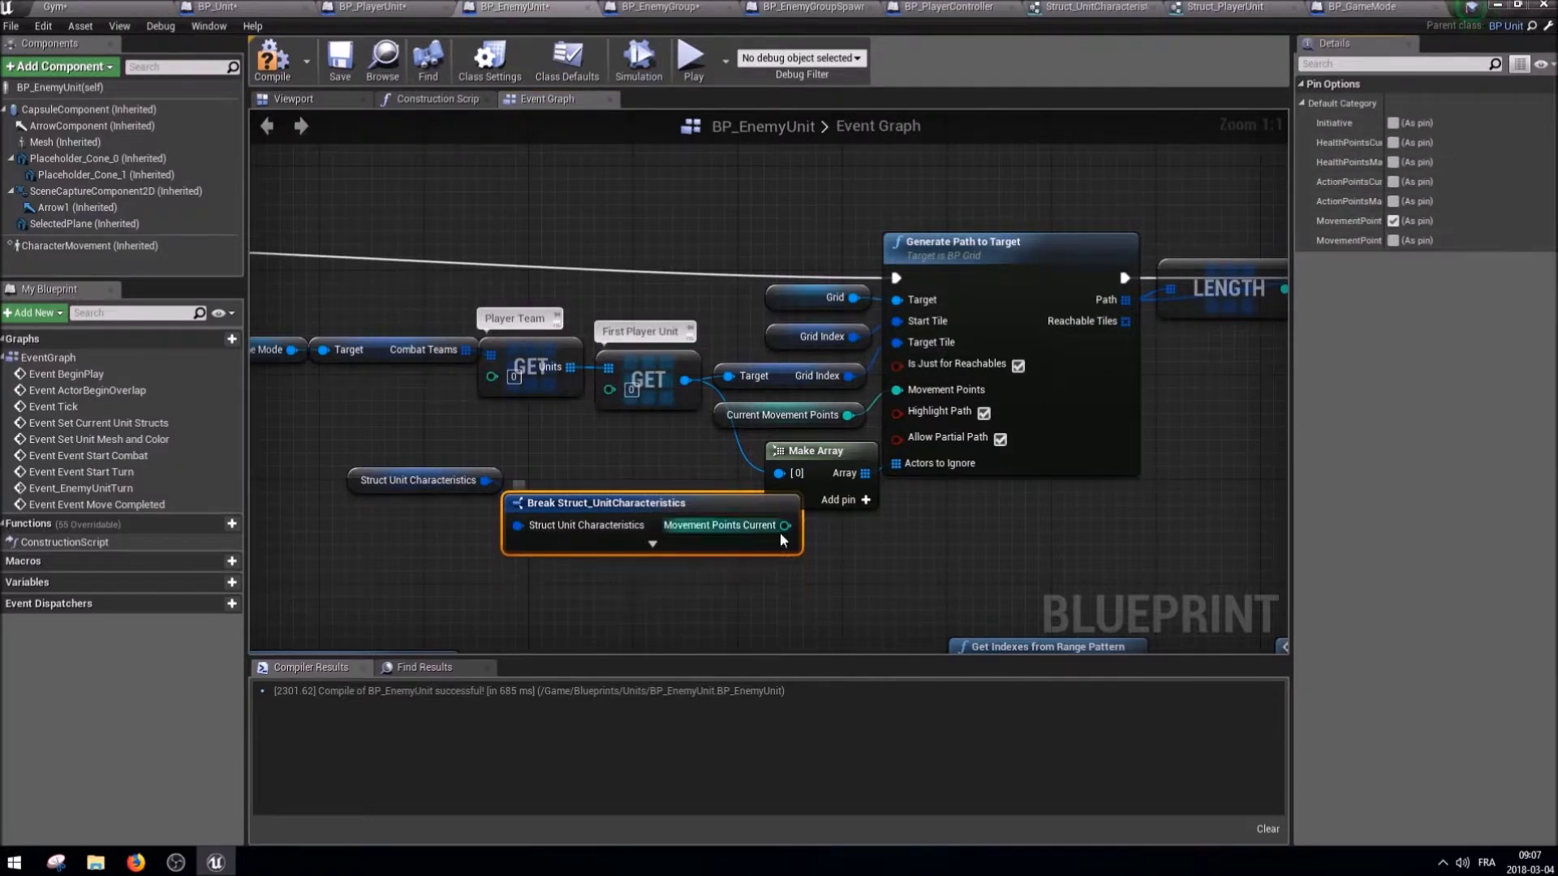
pyautogui.click(778, 415)
pyautogui.press('Delete')
pyautogui.moveTo(608, 503); pyautogui.dragTo(568, 438)
pyautogui.moveTo(864, 590); pyautogui.dragTo(634, 526, button='right')
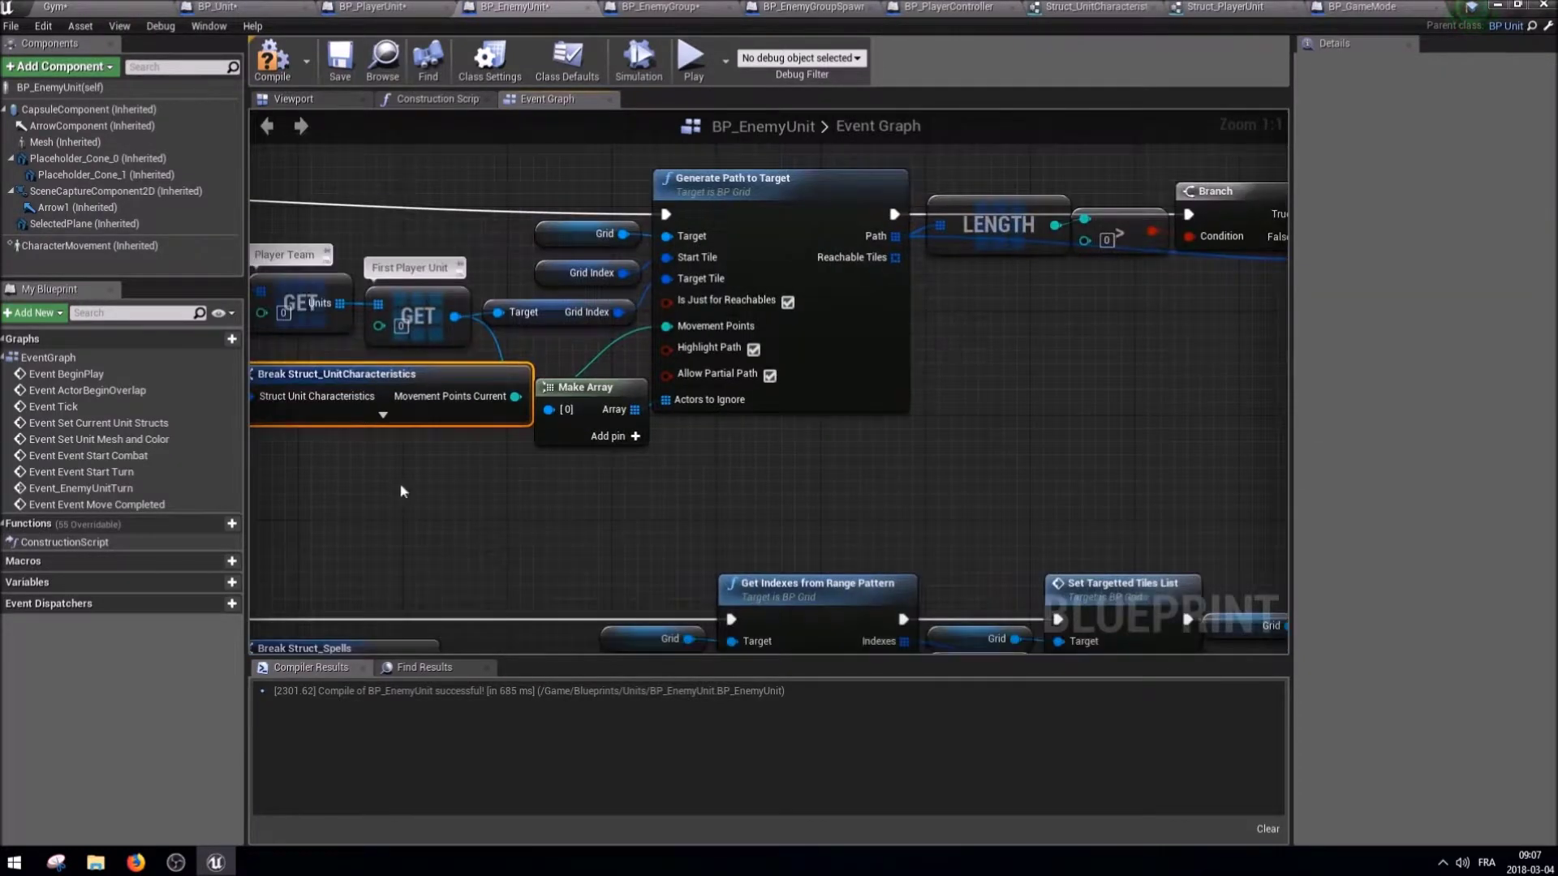
pyautogui.moveTo(1151, 318); pyautogui.dragTo(895, 338, button='right')
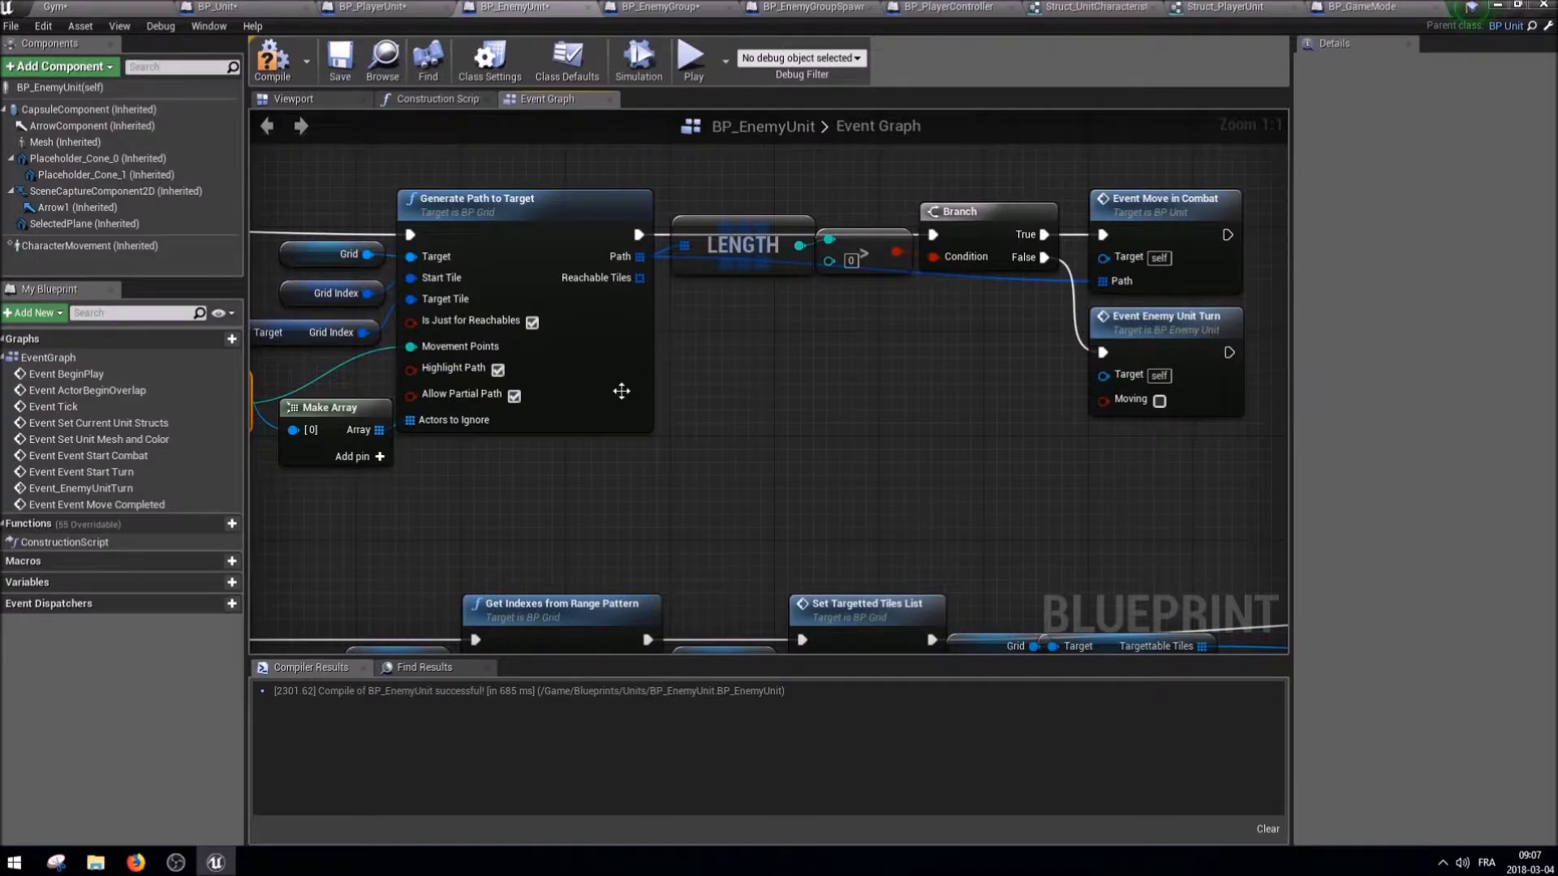
pyautogui.moveTo(487, 324); pyautogui.dragTo(1058, 432, button='right')
pyautogui.moveTo(471, 649)
pyautogui.mouseDown(button='right')
pyautogui.moveTo(696, 339)
pyautogui.moveTo(551, 332)
pyautogui.mouseUp(button='right')
pyautogui.moveTo(1046, 345); pyautogui.dragTo(572, 328, button='right')
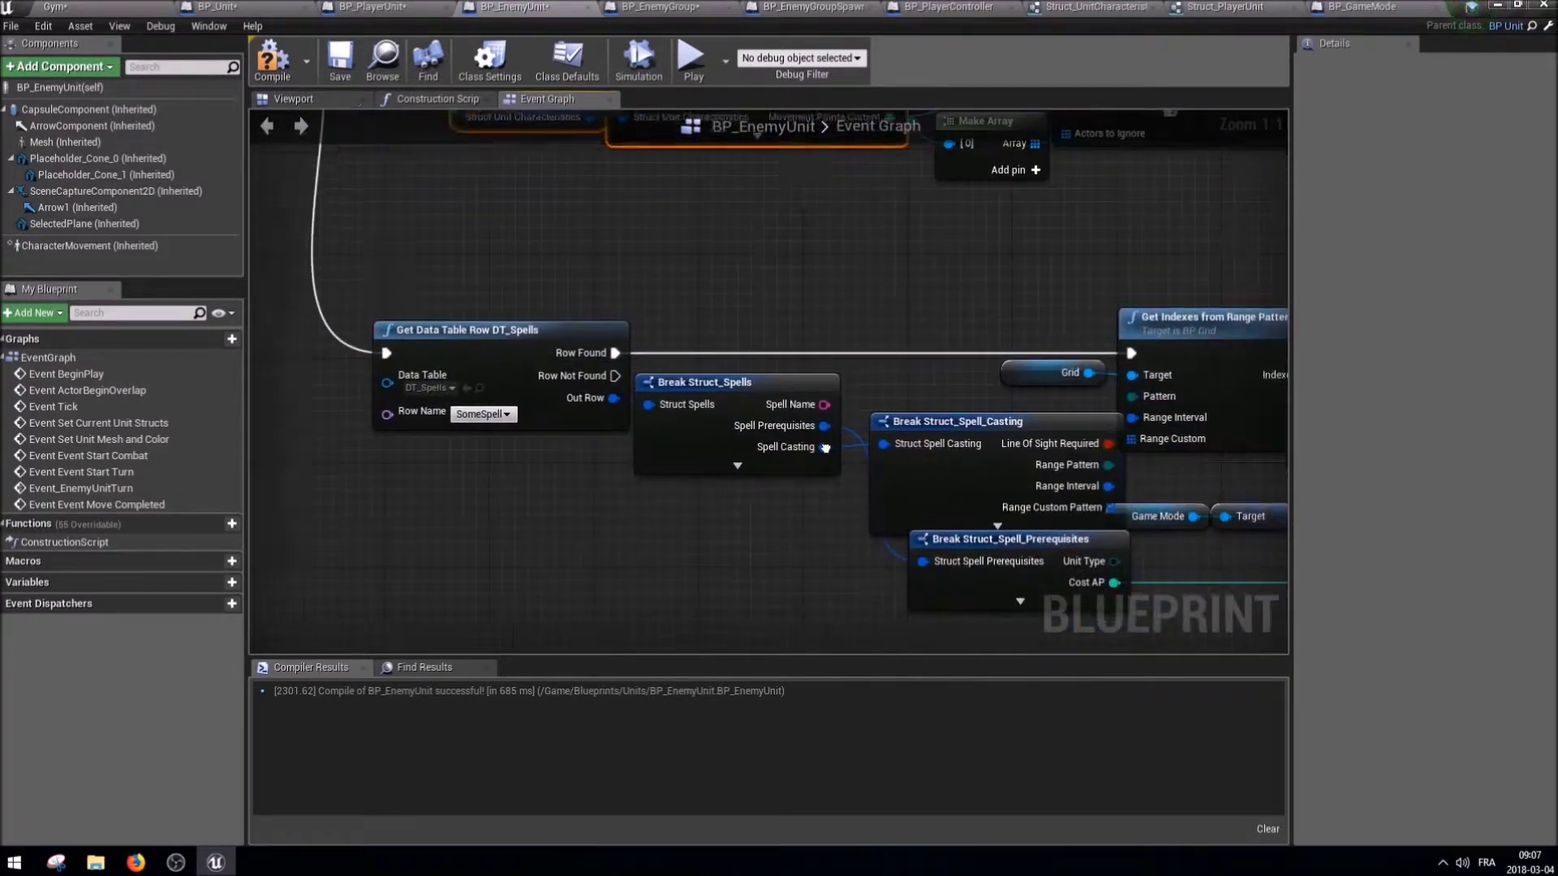
# Feed the >= comparison from a copied Break node's Action Points Current, replacing Current Action Points.
pyautogui.moveTo(877, 551)
pyautogui.mouseDown(button='right')
pyautogui.moveTo(877, 473)
pyautogui.moveTo(162, 568)
pyautogui.mouseUp(button='right')
pyautogui.moveTo(1014, 365)
pyautogui.mouseDown(button='right')
pyautogui.moveTo(458, 503)
pyautogui.moveTo(452, 364)
pyautogui.mouseUp(button='right')
pyautogui.moveTo(1062, 284); pyautogui.dragTo(680, 232)
pyautogui.click(977, 220)
pyautogui.click(1393, 221)
pyautogui.click(1393, 182)
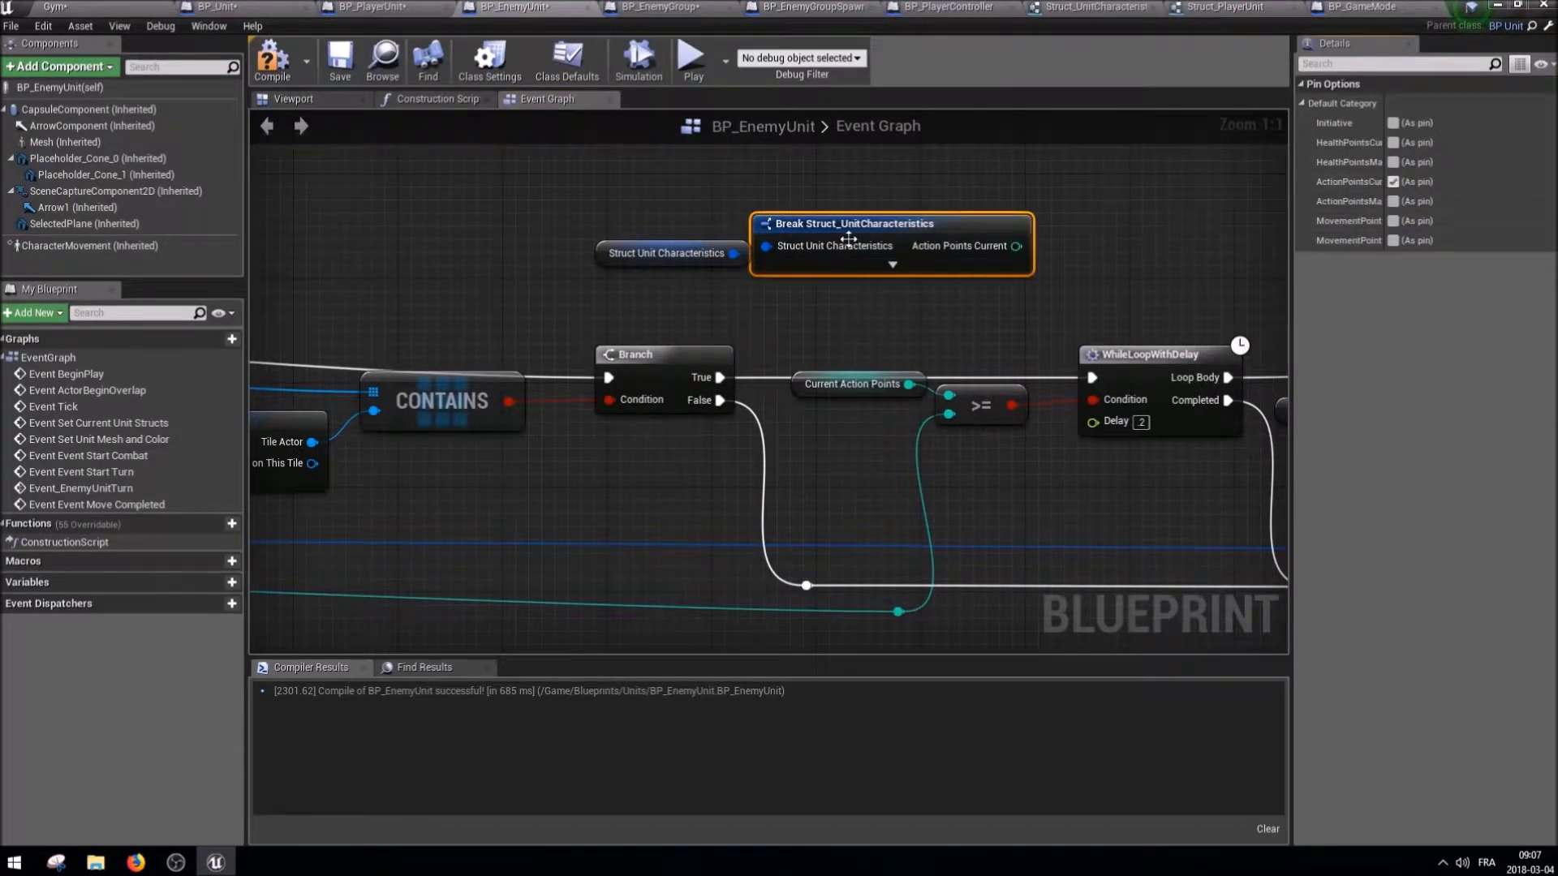
pyautogui.moveTo(1015, 245); pyautogui.dragTo(949, 395)
pyautogui.click(852, 384)
pyautogui.press('Delete')
pyautogui.moveTo(1063, 203); pyautogui.dragTo(584, 268)
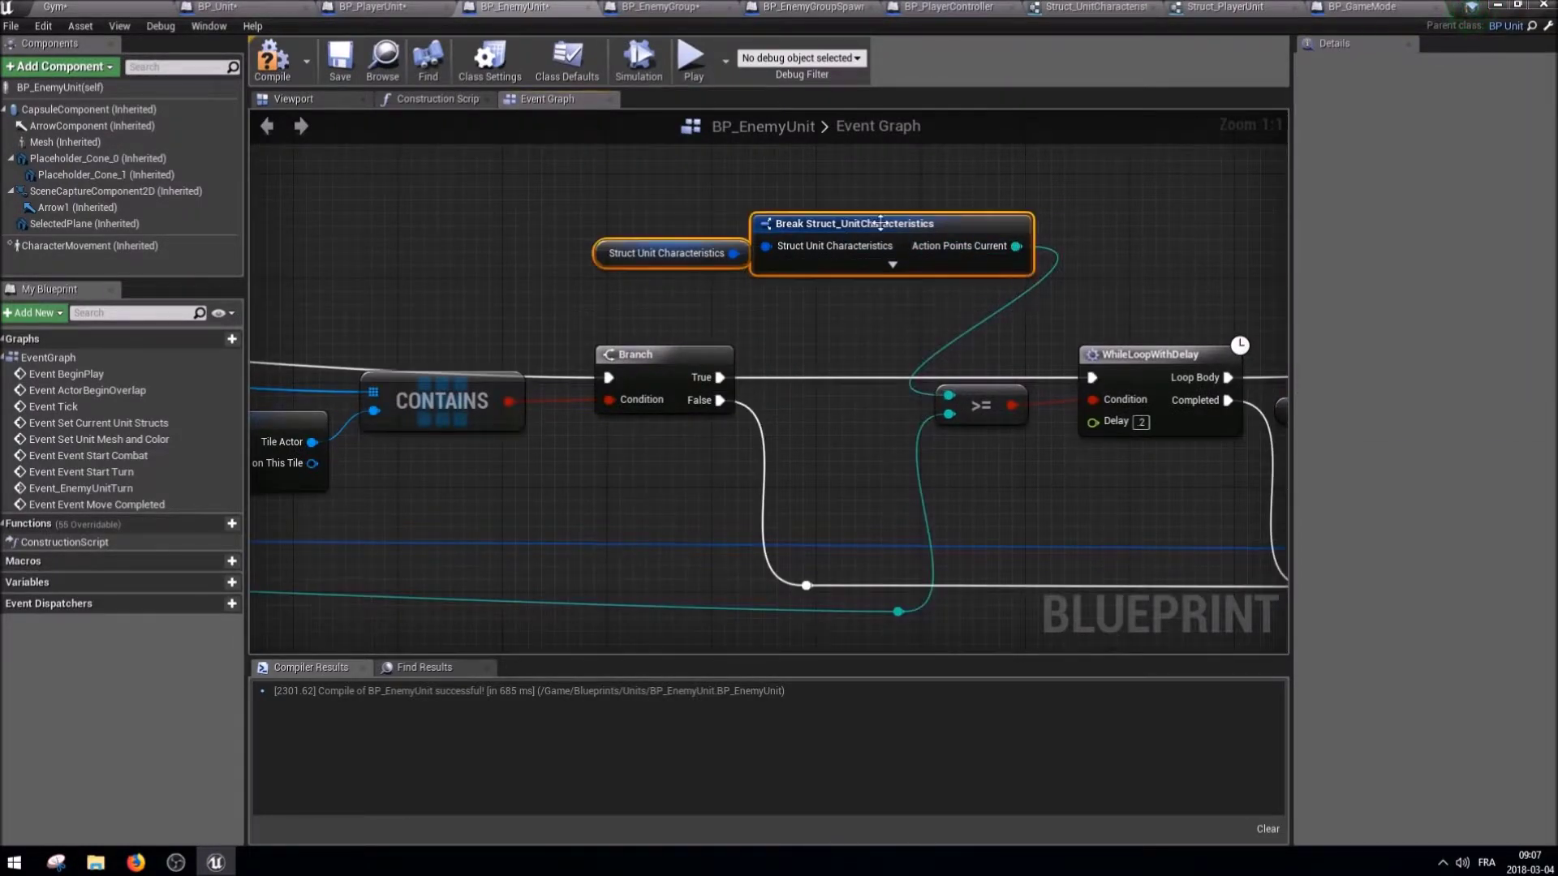
pyautogui.moveTo(956, 221); pyautogui.dragTo(877, 274)
# Add a Set members in Struct_UnitCharacteristics node exposing Action Points Current near the SET node.
pyautogui.moveTo(877, 273); pyautogui.dragTo(512, 208, button='right')
pyautogui.moveTo(1152, 396); pyautogui.dragTo(950, 363, button='right')
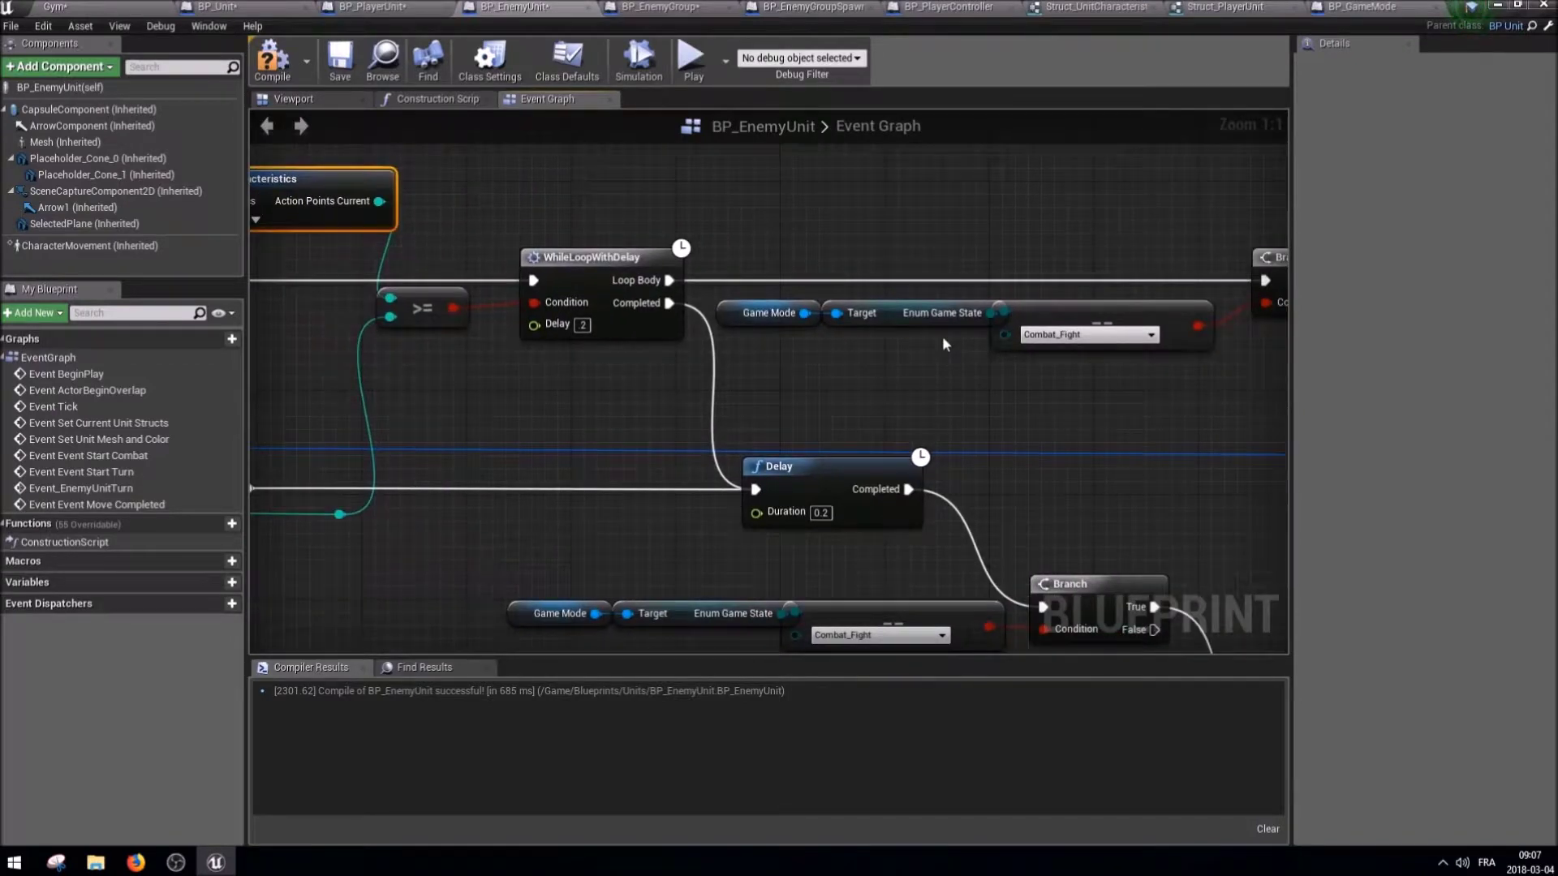
pyautogui.moveTo(1267, 478)
pyautogui.mouseDown(button='right')
pyautogui.moveTo(883, 480)
pyautogui.moveTo(1002, 460)
pyautogui.mouseUp(button='right')
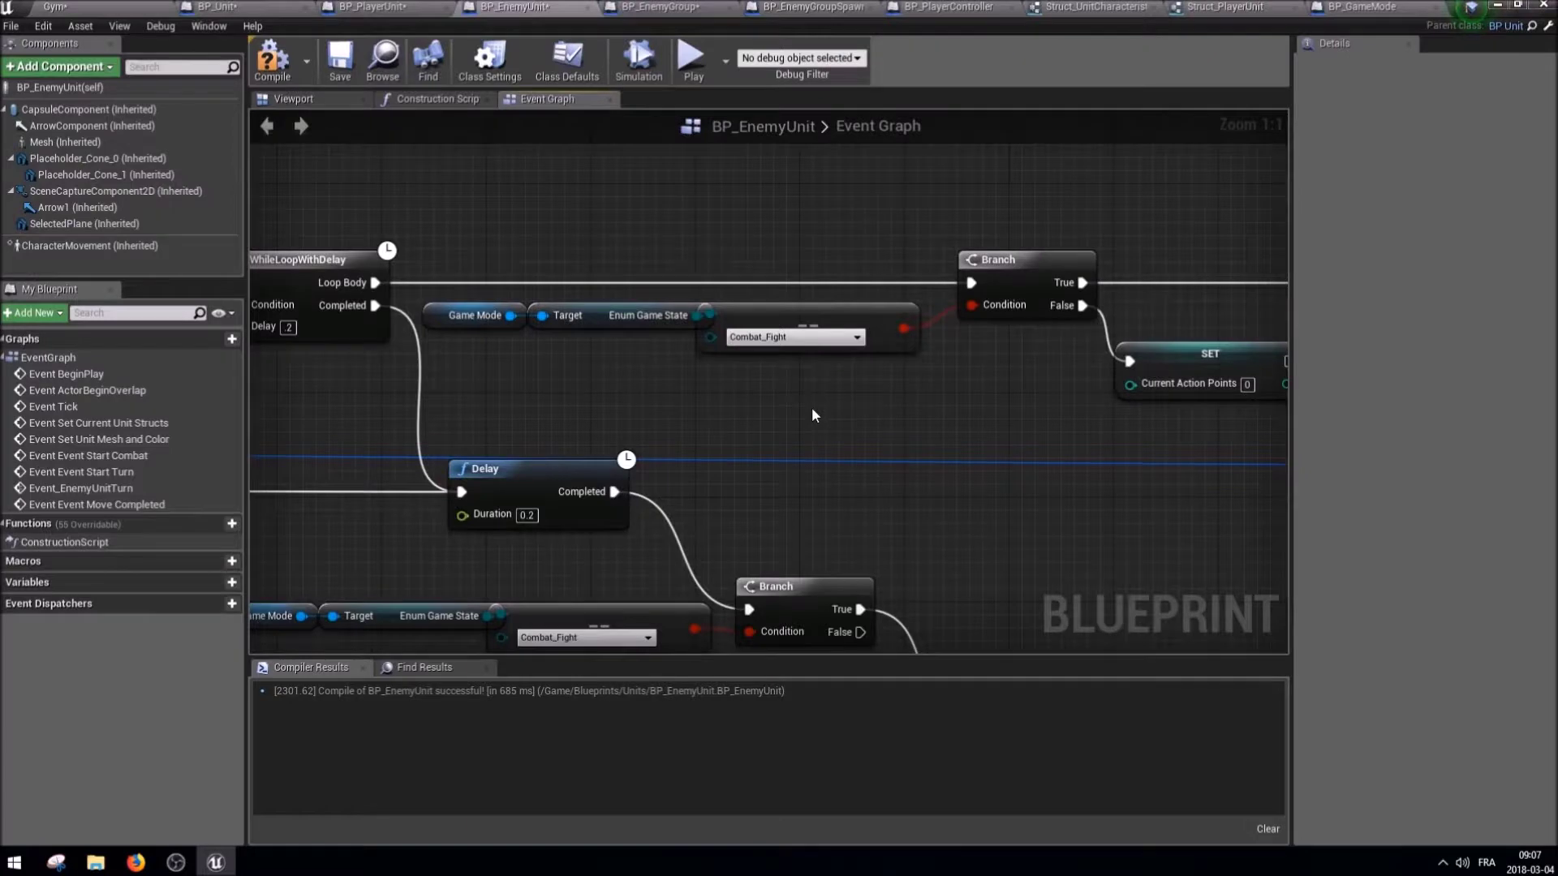
pyautogui.hotkey('ctrl', 'v')
pyautogui.moveTo(1009, 445); pyautogui.dragTo(761, 457, button='right')
pyautogui.press('Delete')
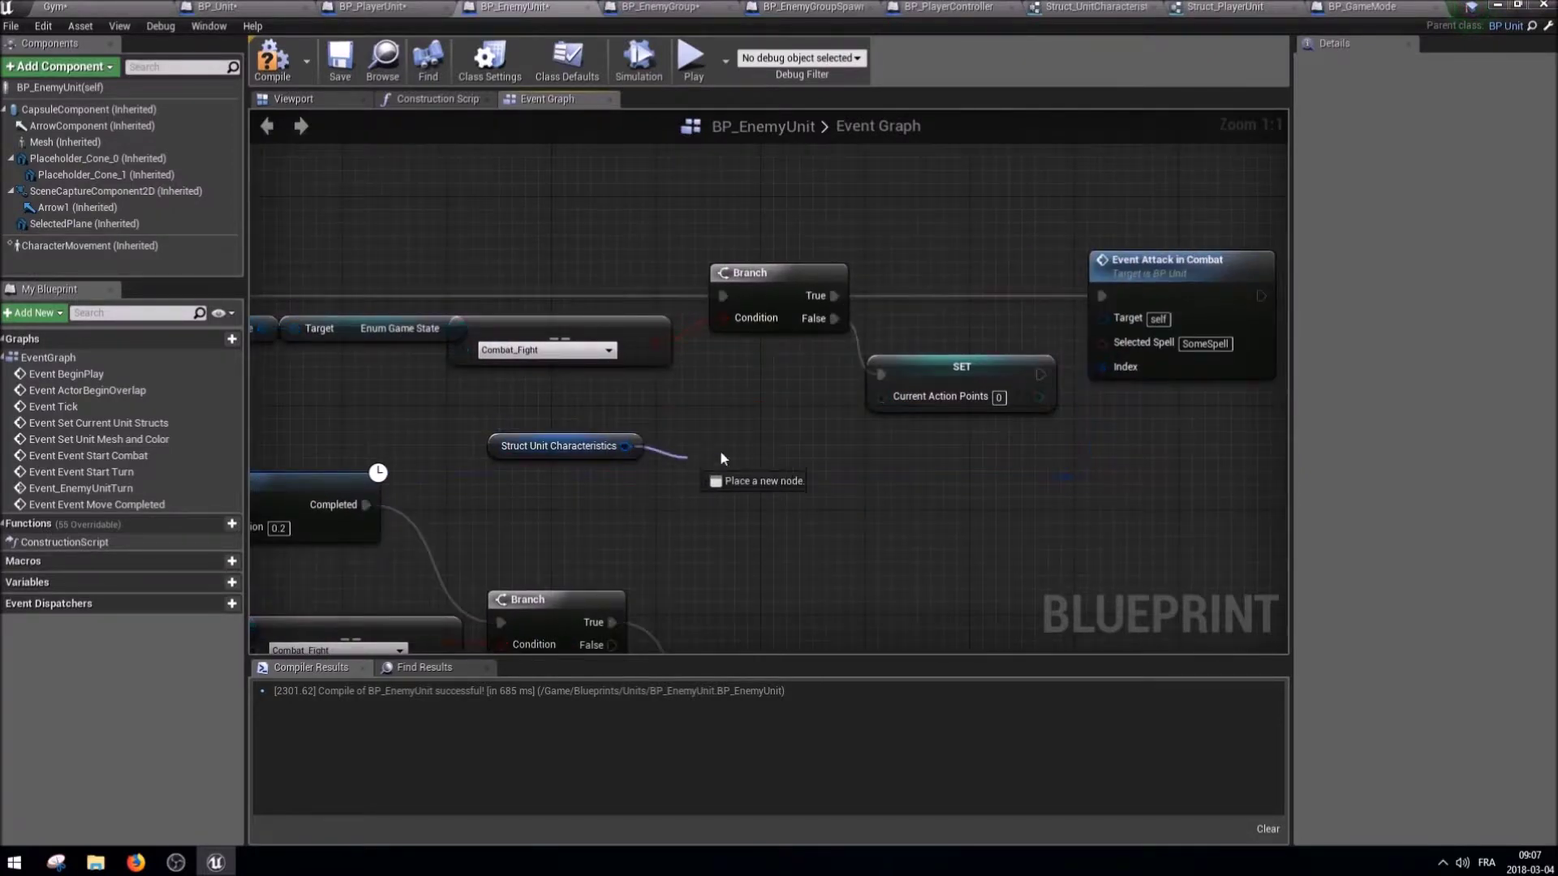
pyautogui.moveTo(635, 445); pyautogui.dragTo(688, 456)
pyautogui.write('set em')
pyautogui.press('Return')
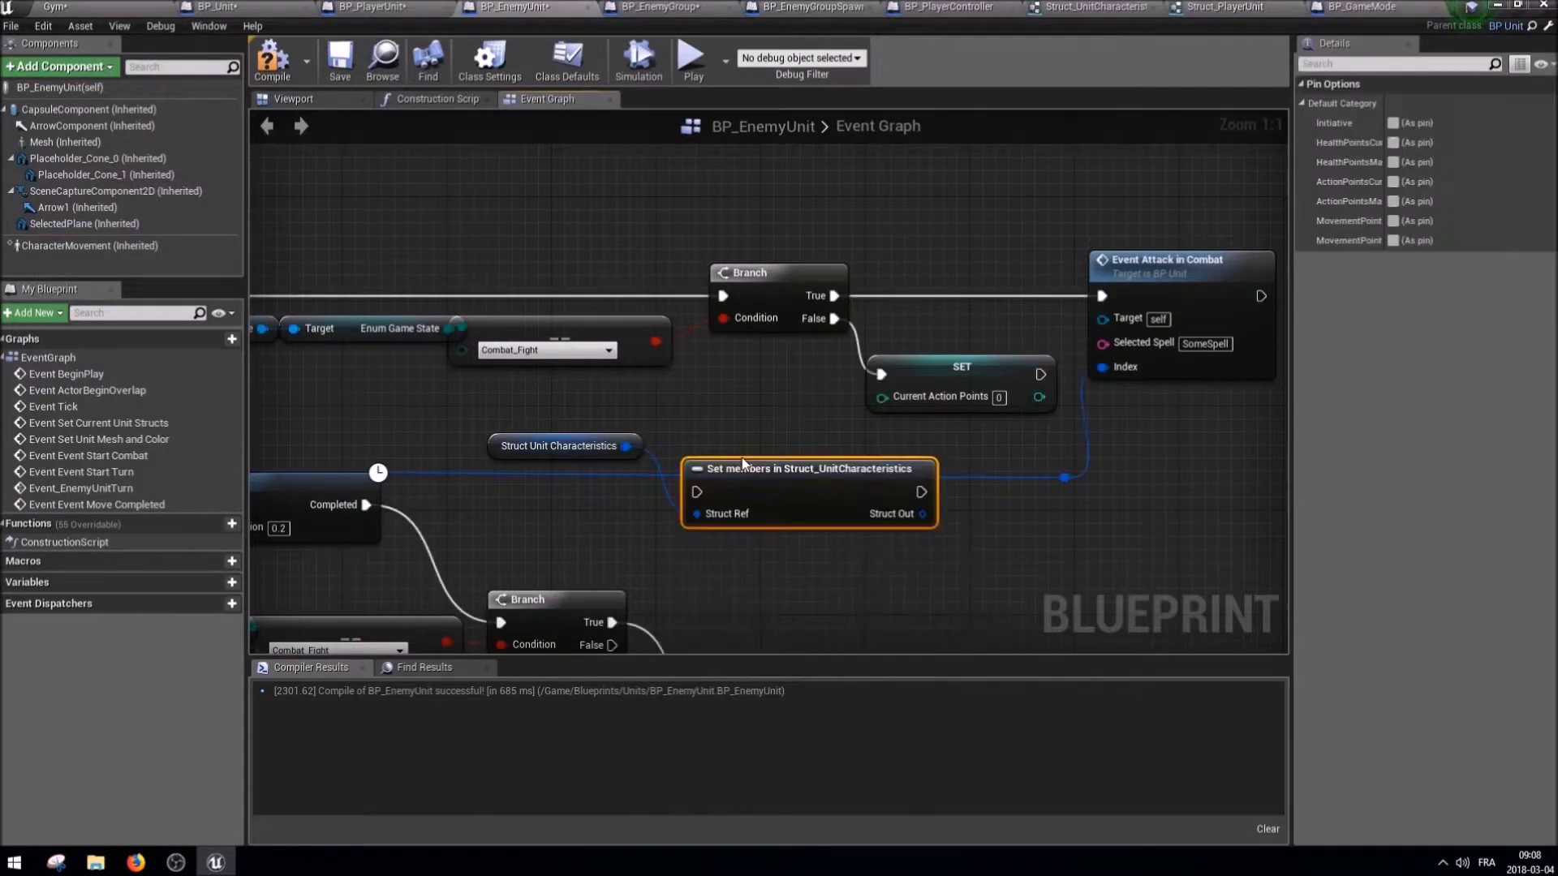
pyautogui.click(1392, 182)
# Wire Branch False into the set-members node in place of the old SET Current Action Points node.
pyautogui.moveTo(834, 318); pyautogui.dragTo(717, 495)
pyautogui.click(957, 378)
pyautogui.press('Delete')
pyautogui.moveTo(845, 489); pyautogui.dragTo(975, 396)
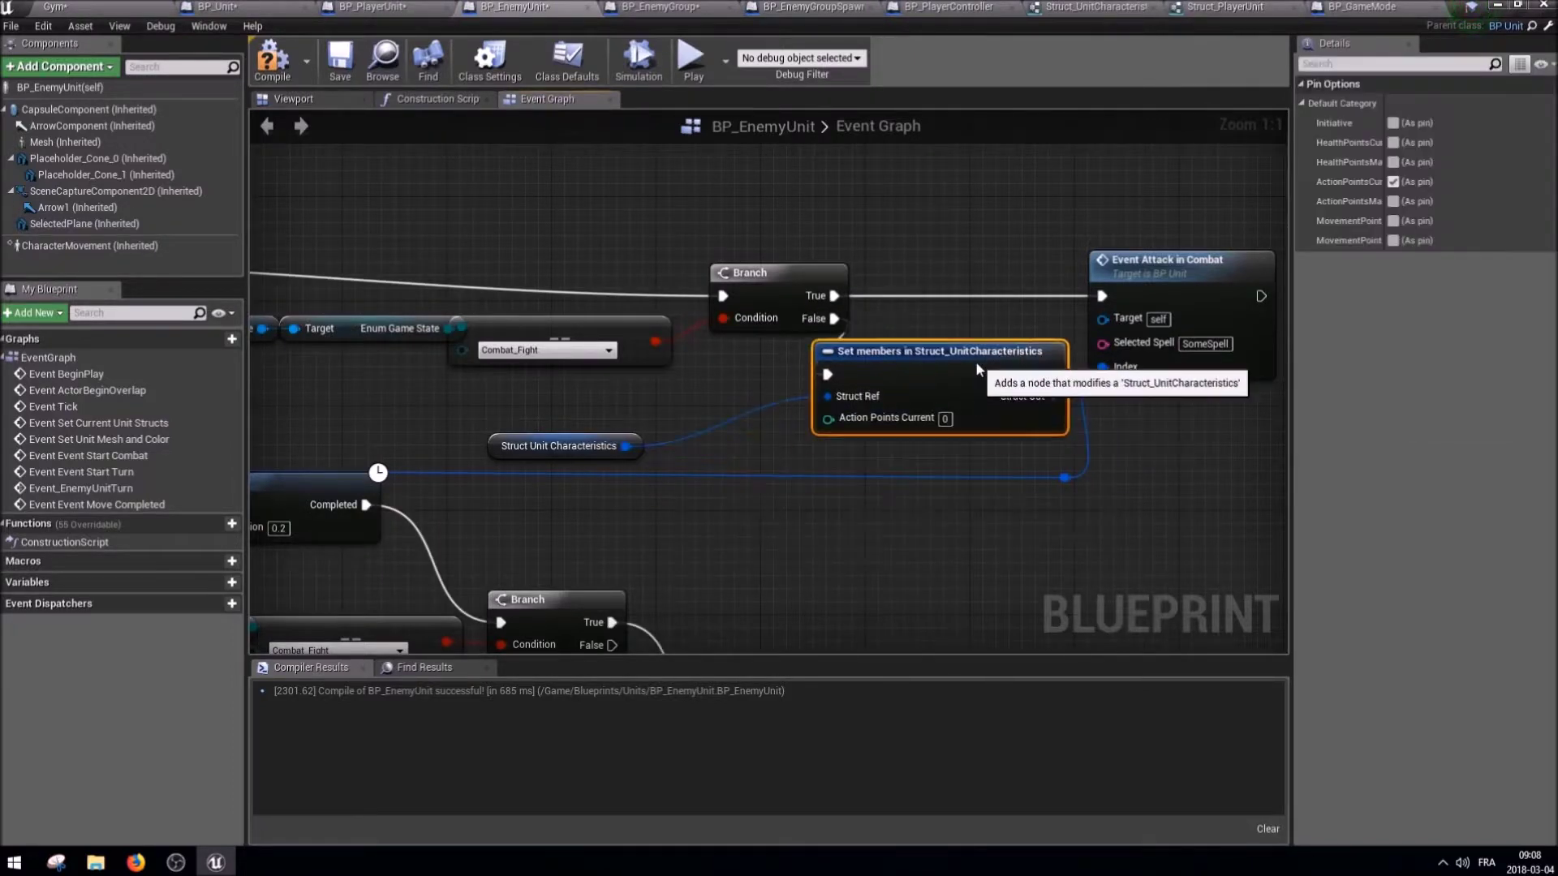
pyautogui.click(567, 446)
pyautogui.moveTo(770, 503); pyautogui.dragTo(536, 487, button='right')
pyautogui.moveTo(1040, 532)
pyautogui.mouseDown()
pyautogui.moveTo(538, 368)
pyautogui.moveTo(641, 403)
pyautogui.mouseUp()
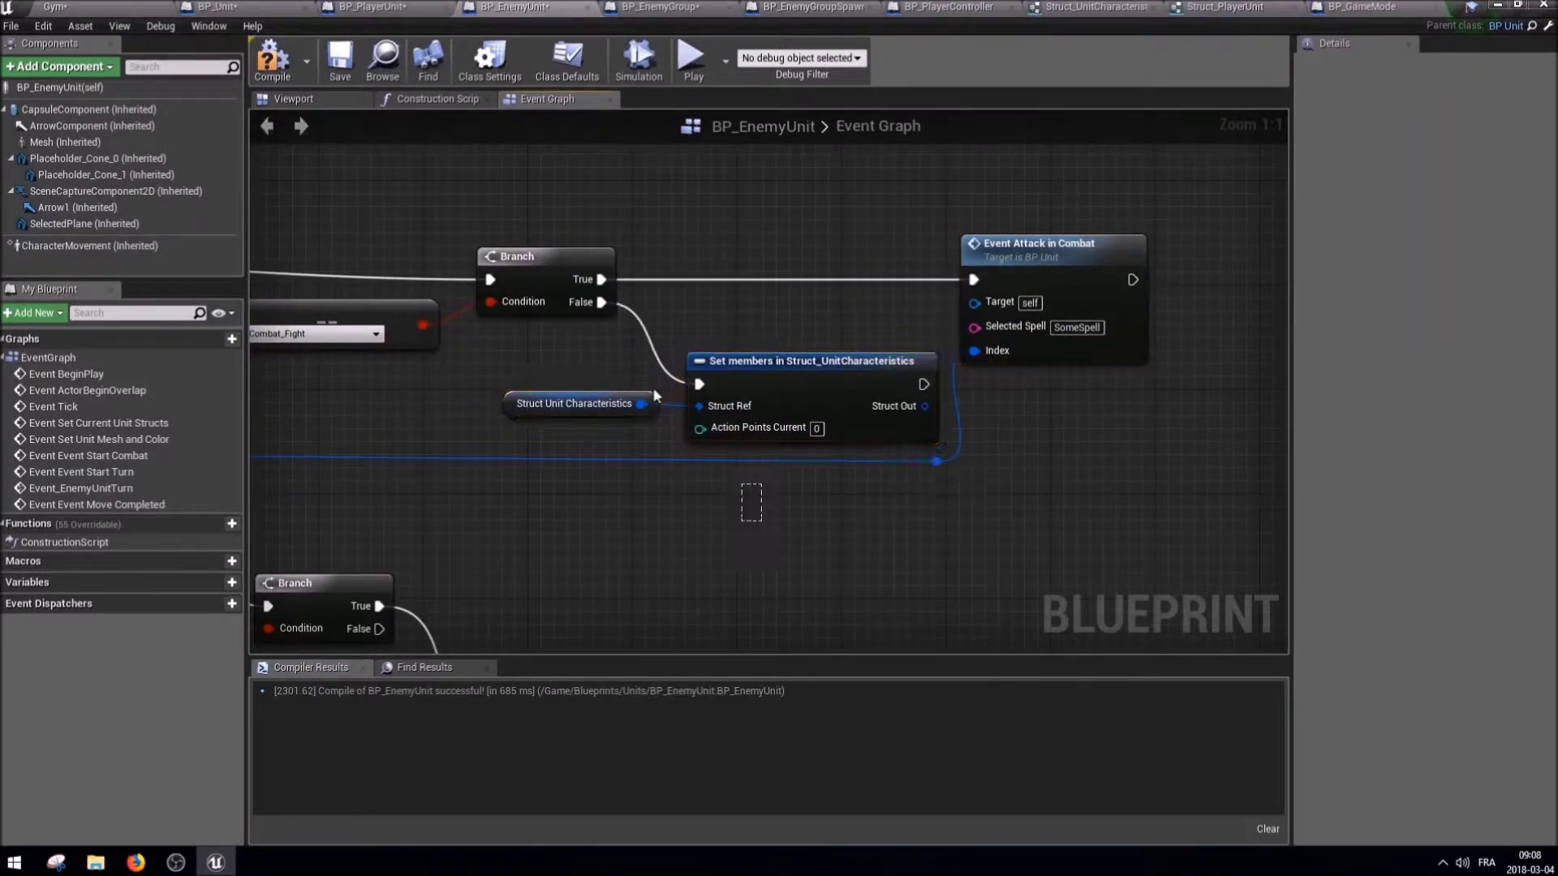
pyautogui.click(799, 413)
pyautogui.moveTo(665, 487); pyautogui.dragTo(1185, 305, button='right')
pyautogui.click(796, 333)
pyautogui.scroll(-1, 796, 333)
pyautogui.click(844, 422)
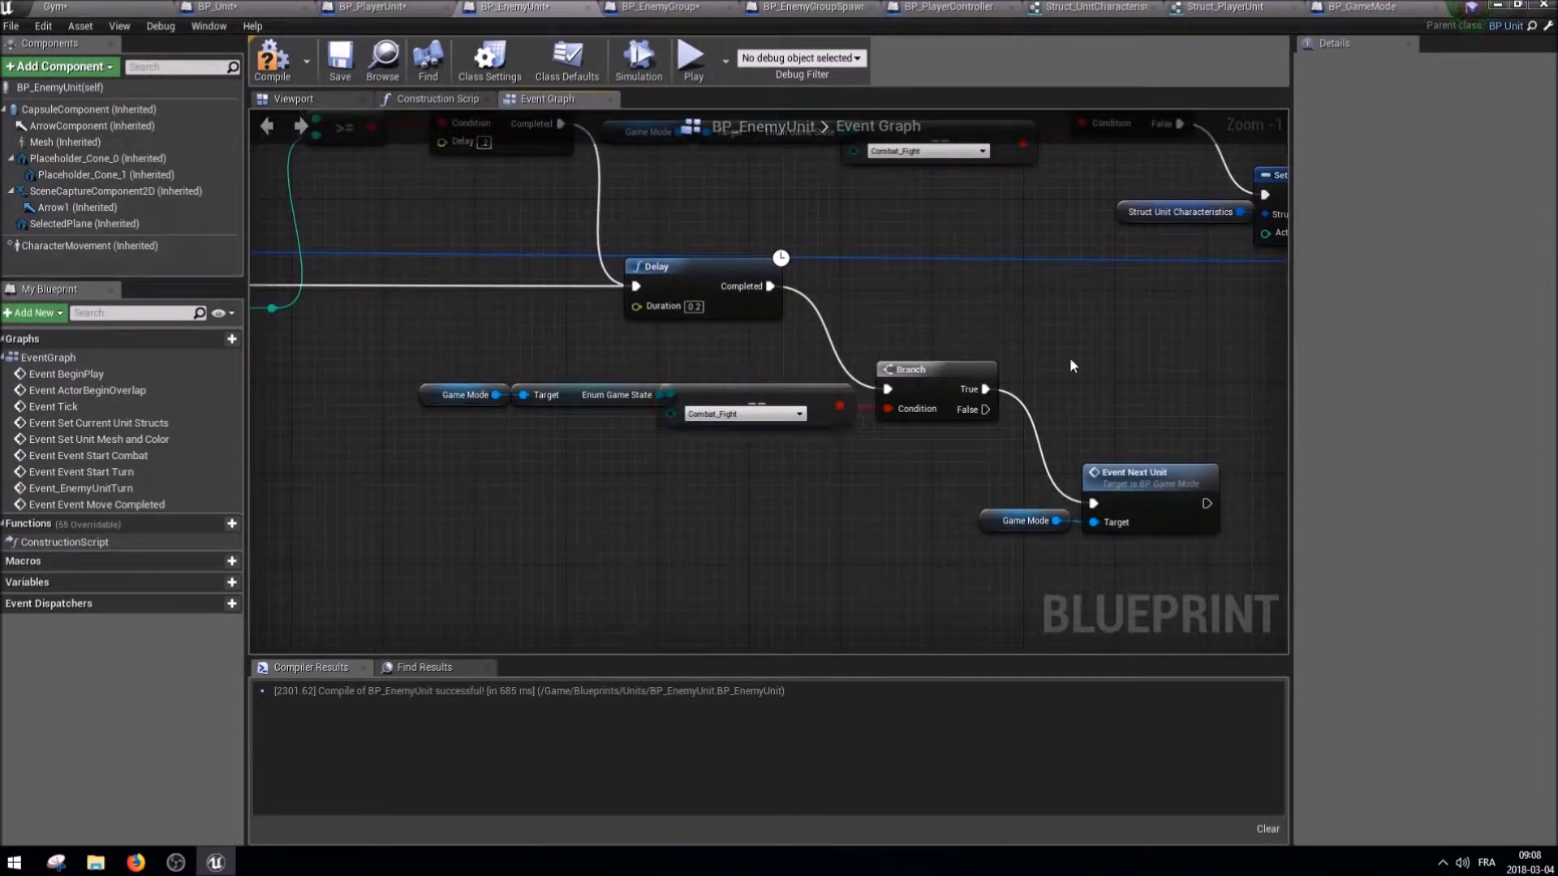
# Review the BP_EnemyUnit graph around the spell struct, AI Turn and Start Combat rows.
pyautogui.scroll(-2, 1184, 520)
pyautogui.moveTo(1185, 520); pyautogui.dragTo(693, 475, button='right')
pyautogui.scroll(1, 667, 417)
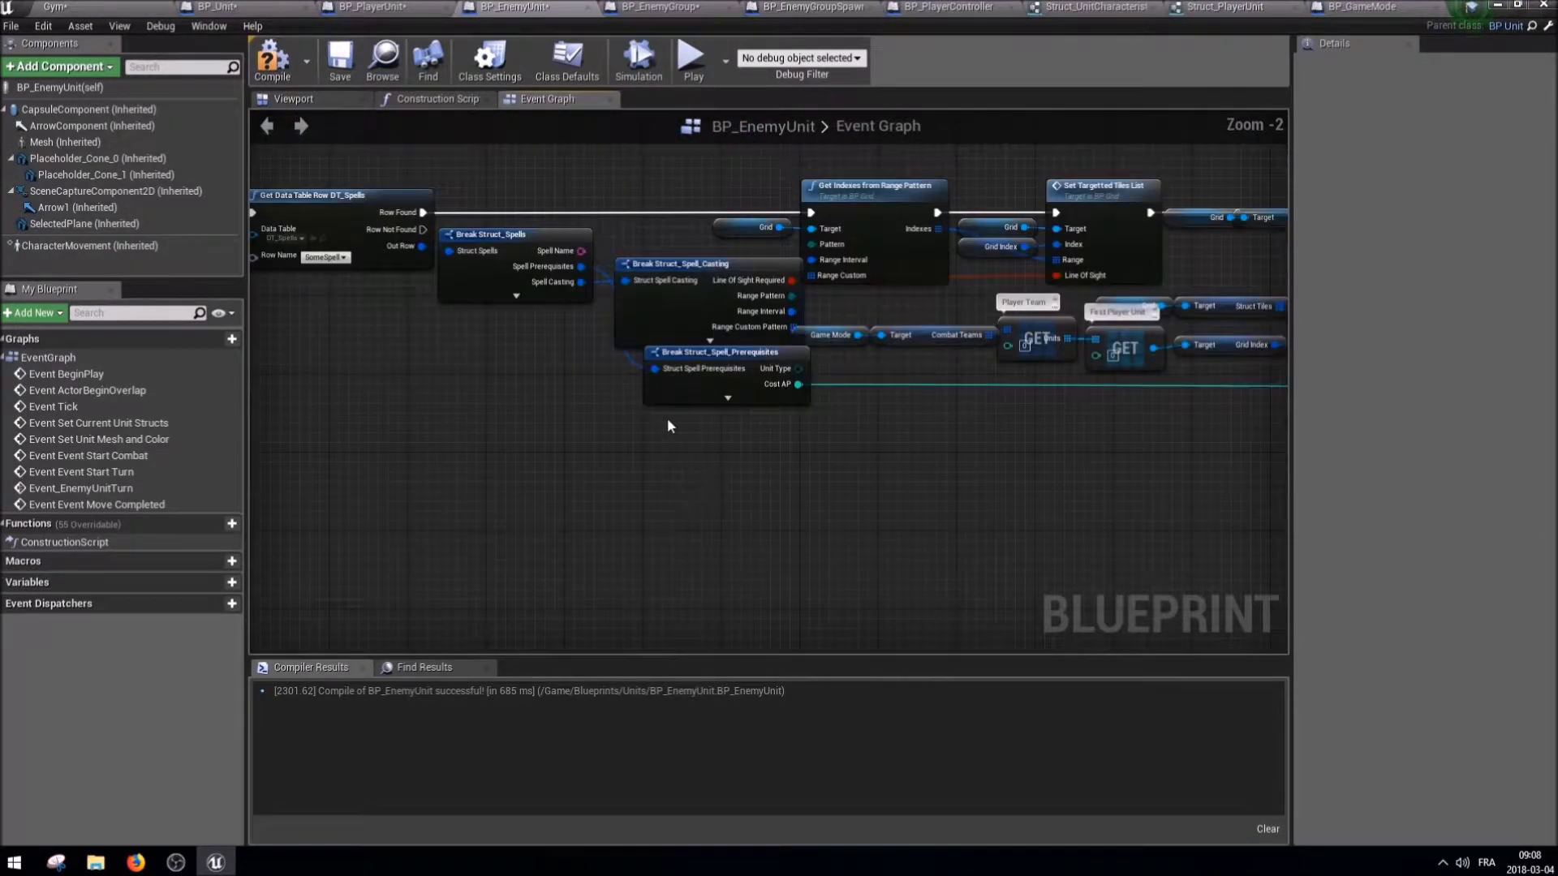
pyautogui.scroll(-1, 667, 420)
pyautogui.scroll(-1, 694, 420)
pyautogui.moveTo(607, 367); pyautogui.dragTo(634, 402, button='right')
pyautogui.moveTo(686, 333); pyautogui.dragTo(772, 394, button='right')
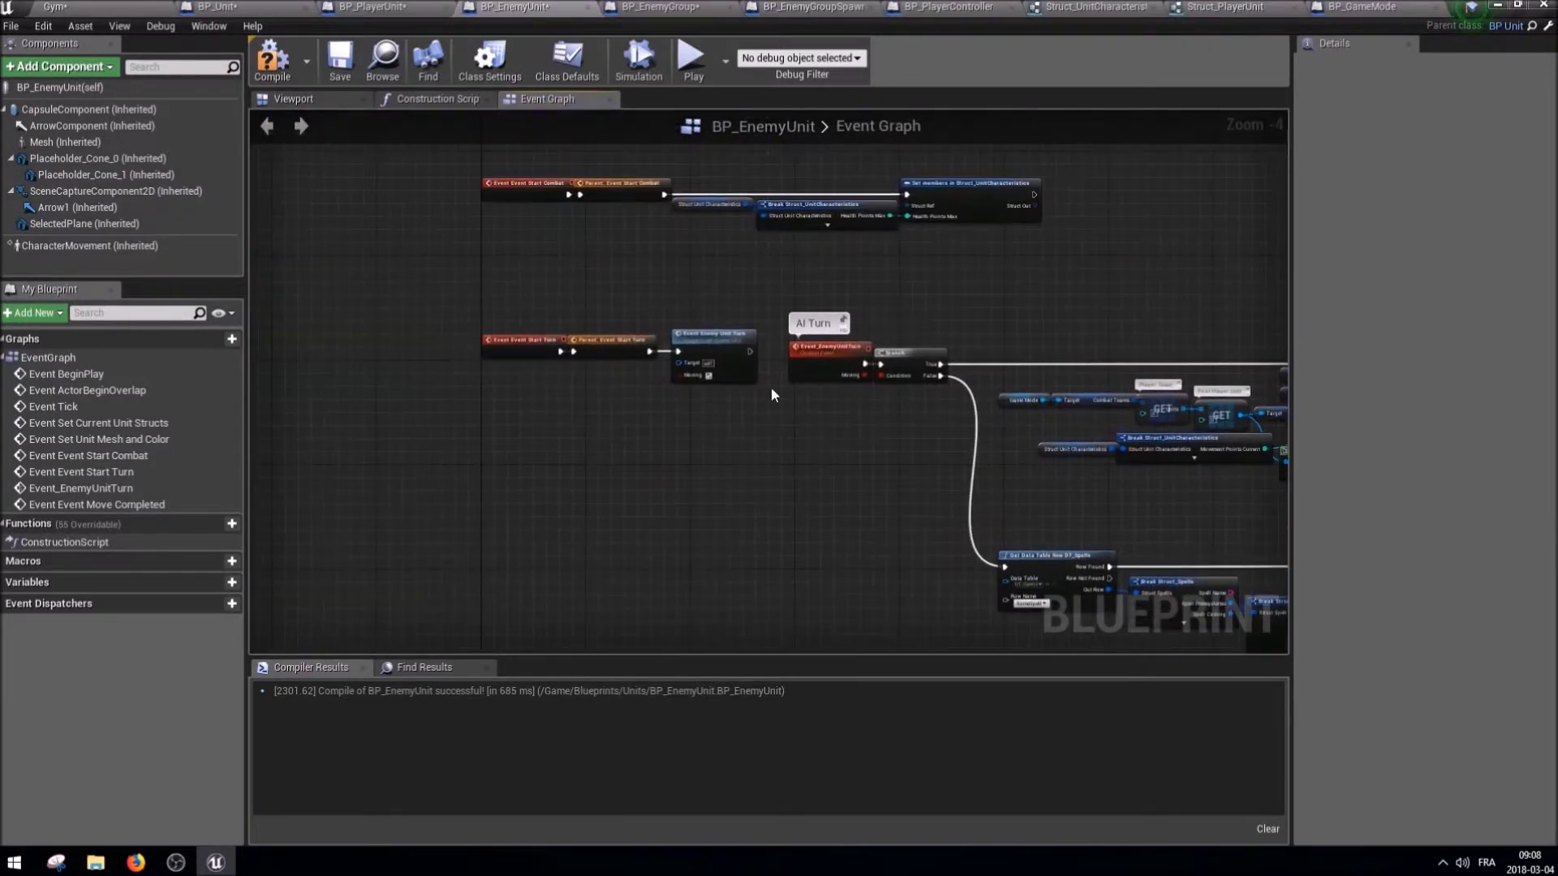
pyautogui.scroll(4, 743, 345)
pyautogui.scroll(-3, 538, 459)
pyautogui.scroll(-1, 538, 459)
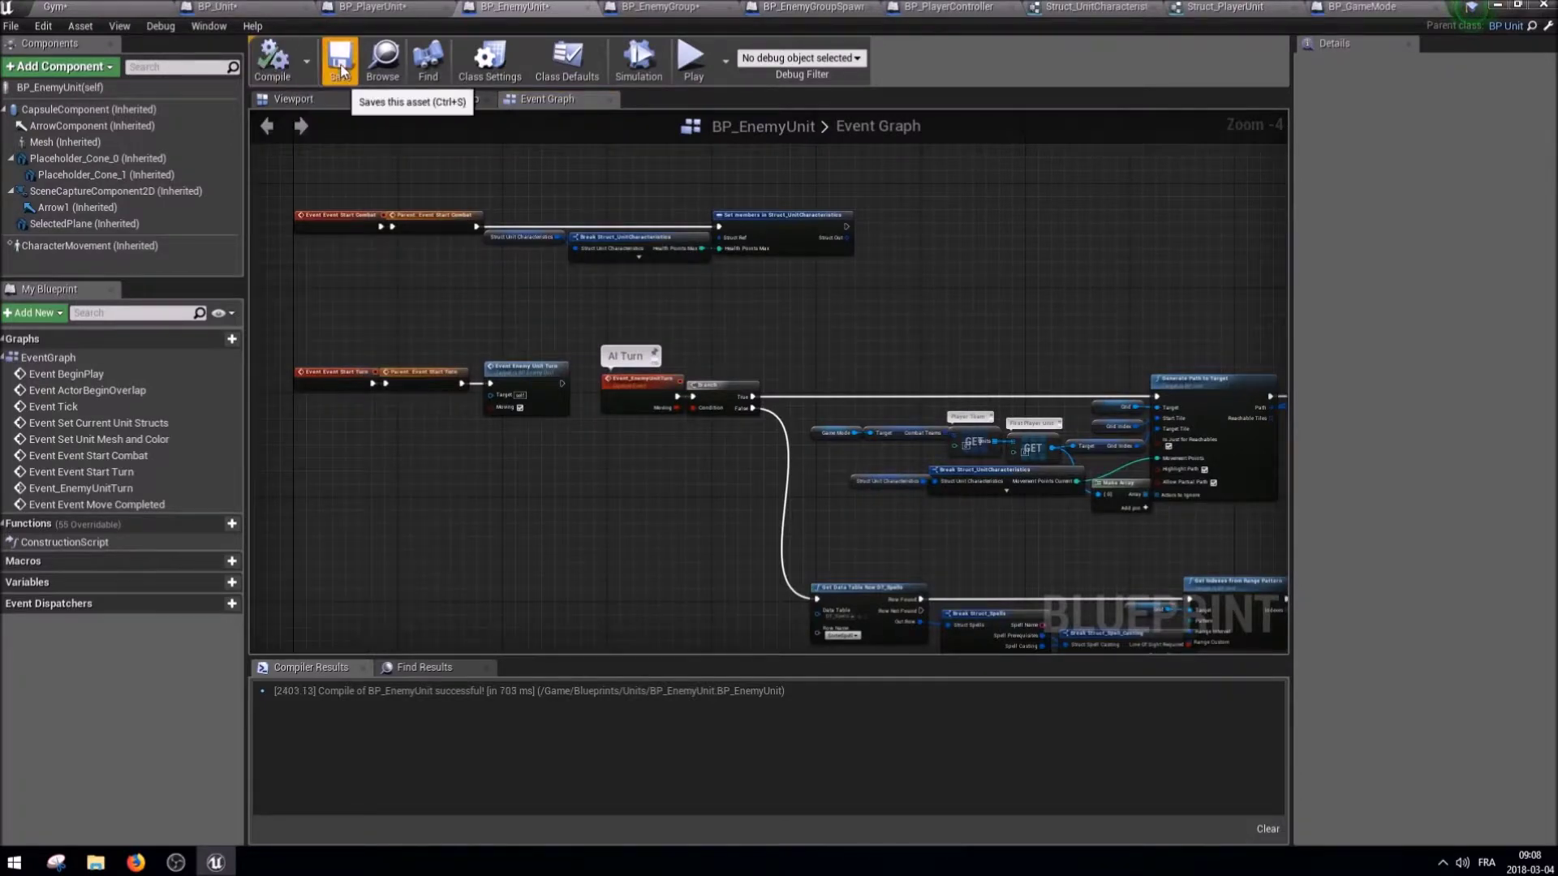
# Save the recompiled BP_EnemyUnit and look over the Break and Make Struct_EnemyUnit nodes.
pyautogui.moveTo(592, 303); pyautogui.dragTo(605, 488, button='right')
pyautogui.scroll(-2, 605, 488)
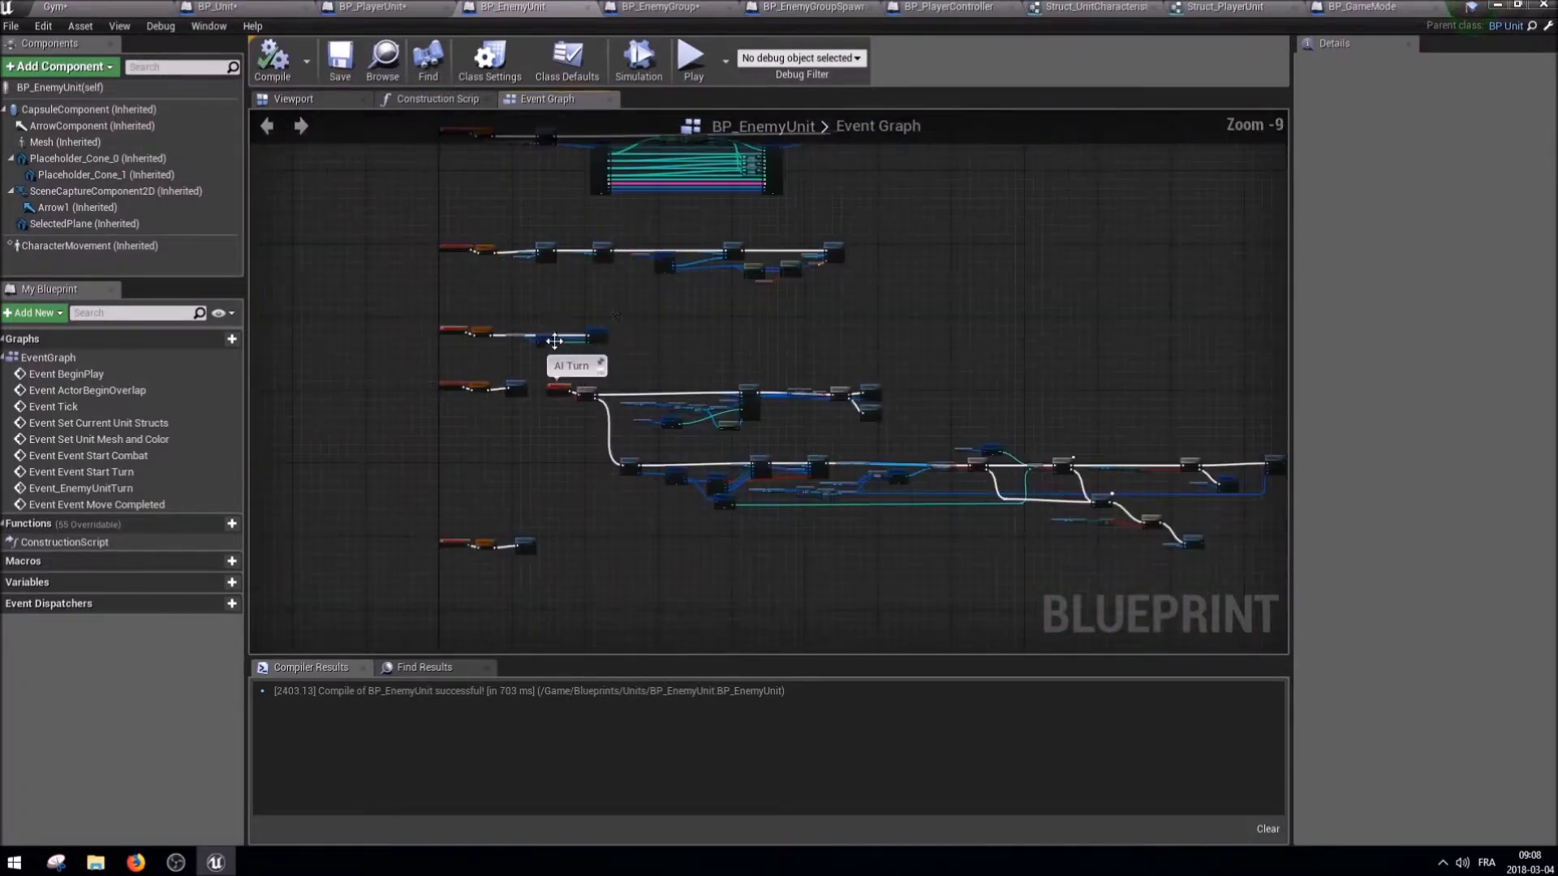
pyautogui.scroll(2, 670, 299)
pyautogui.moveTo(685, 310)
pyautogui.mouseDown(button='right')
pyautogui.moveTo(536, 608)
pyautogui.moveTo(657, 640)
pyautogui.mouseUp(button='right')
pyautogui.scroll(1, 714, 441)
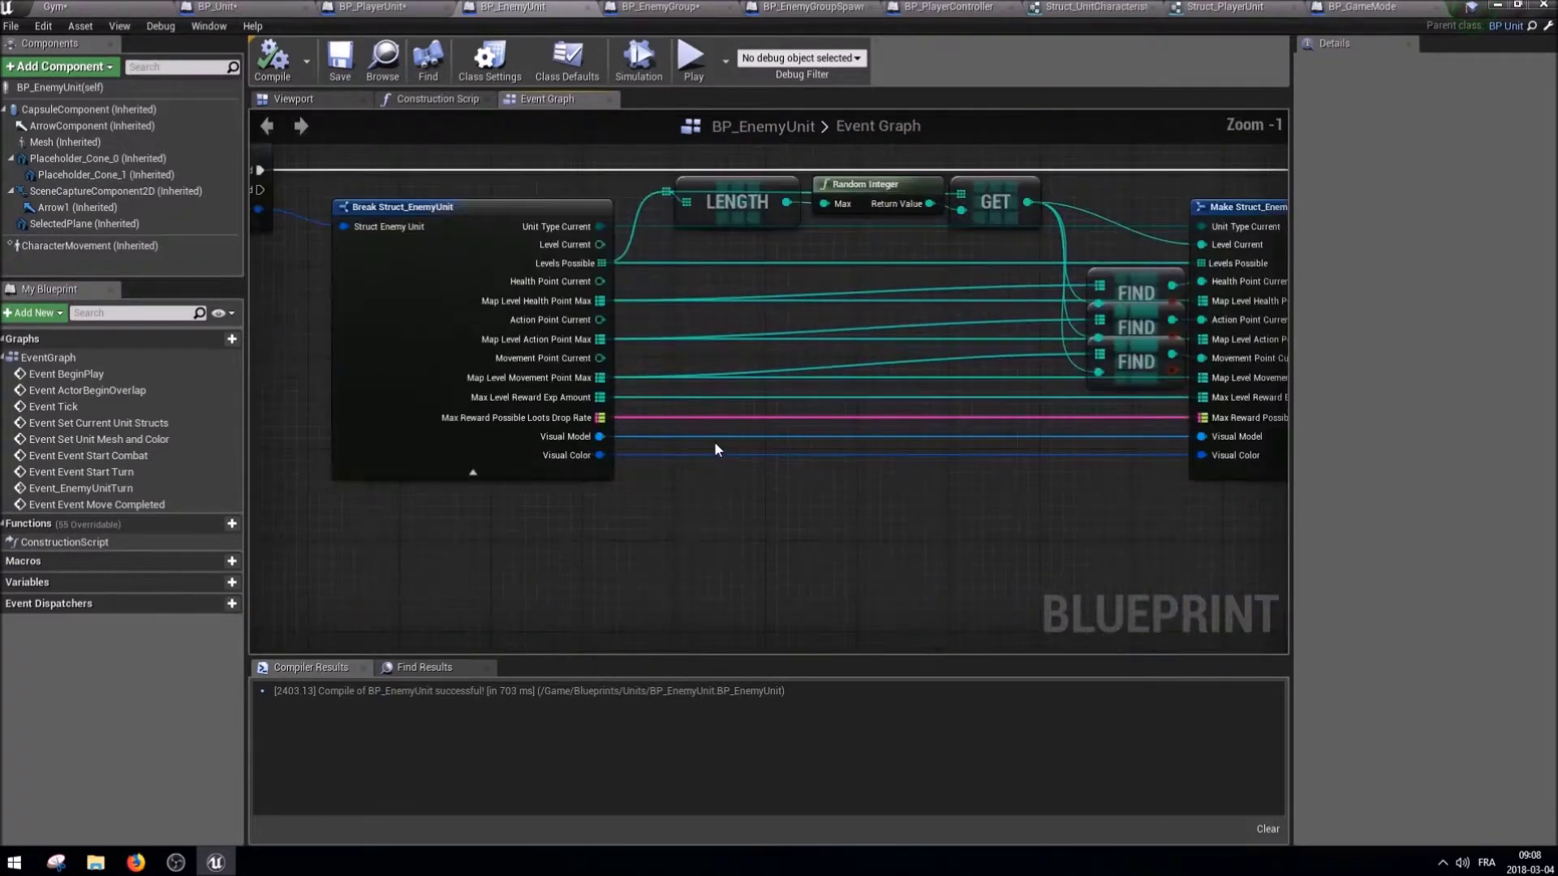
pyautogui.scroll(-2, 714, 441)
pyautogui.scroll(3, 934, 322)
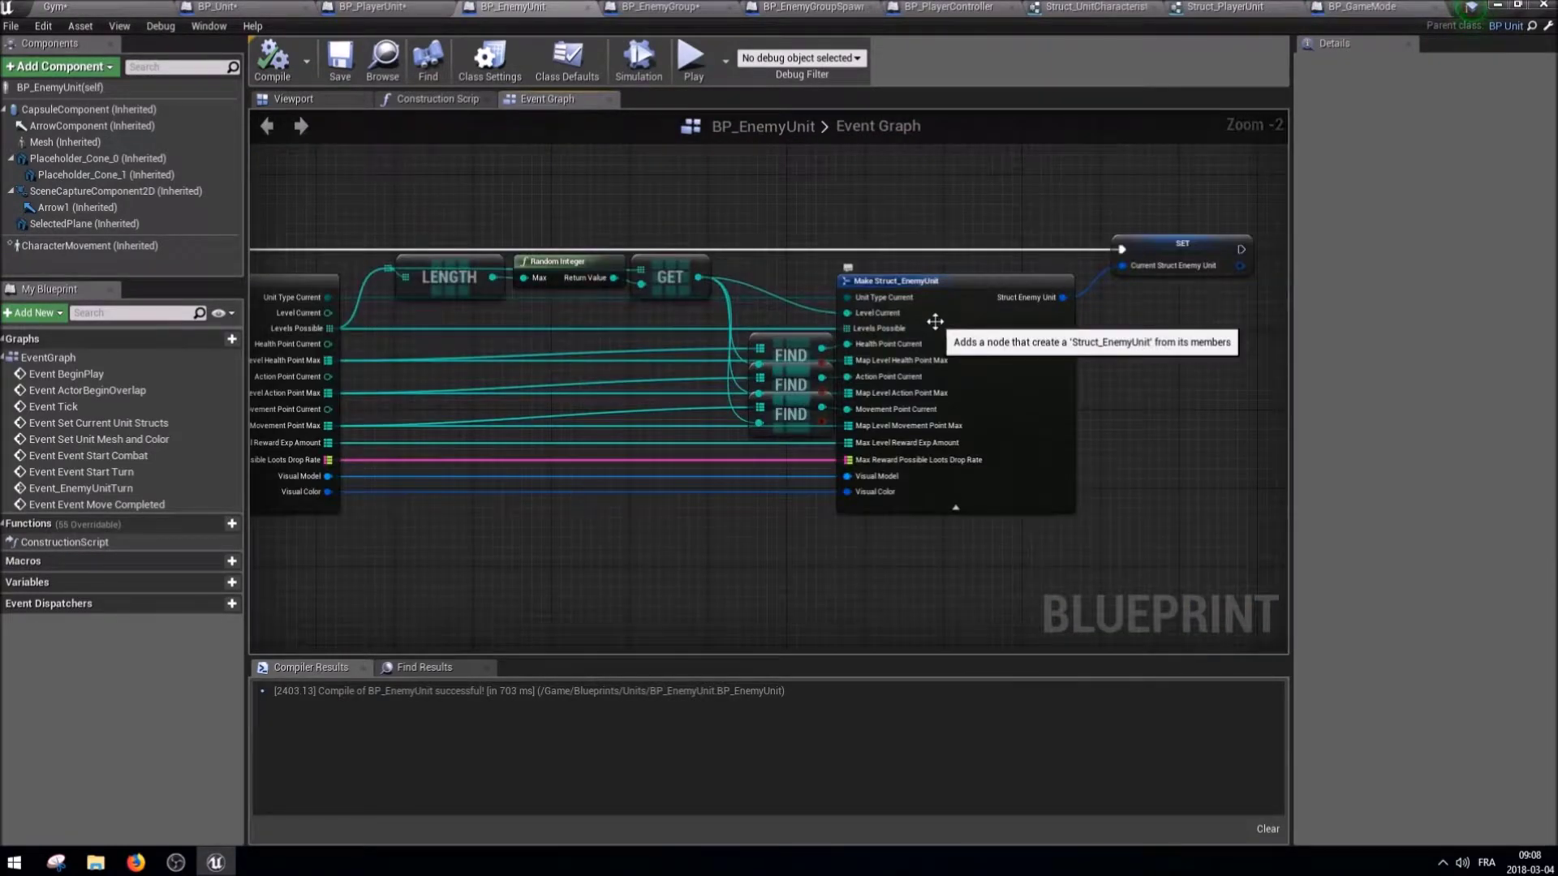
pyautogui.scroll(-4, 934, 322)
pyautogui.moveTo(966, 424); pyautogui.dragTo(864, 353, button='right')
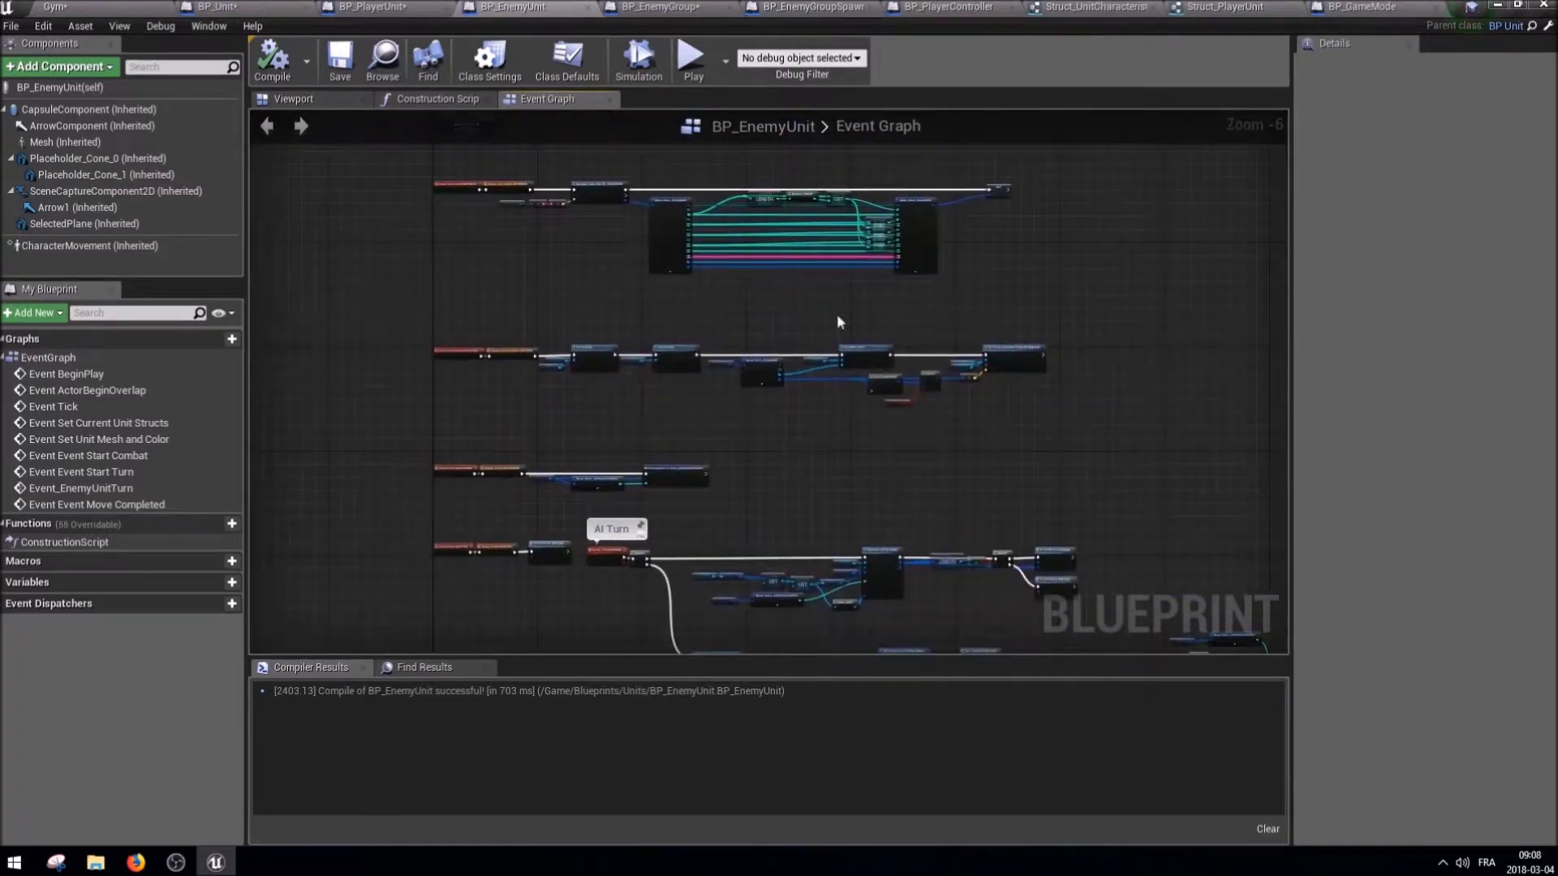
pyautogui.click(235, 6)
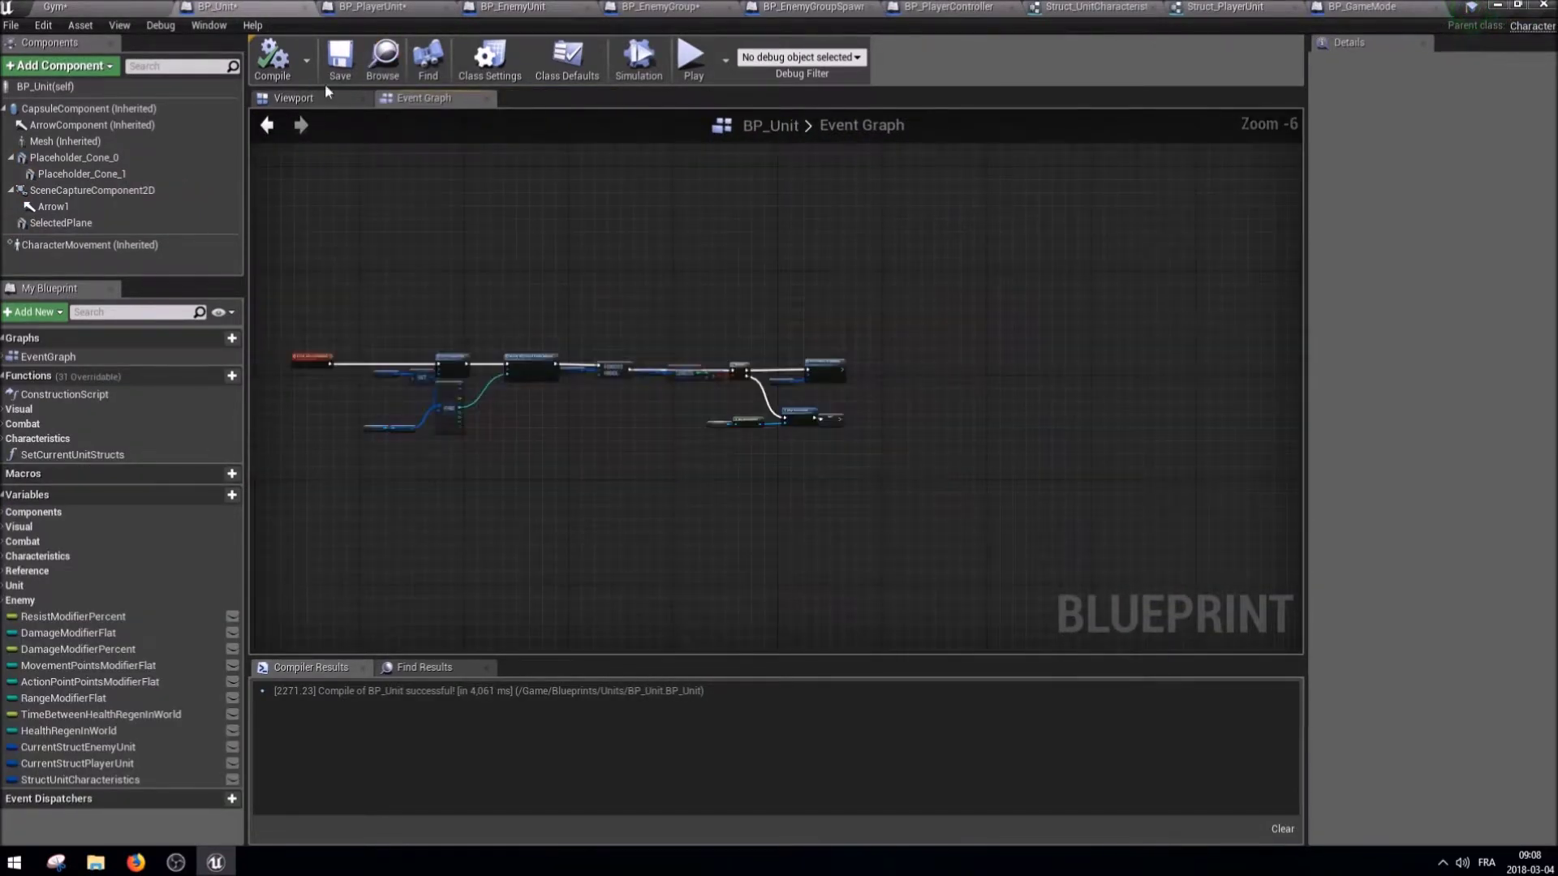
# Save BP_Unit and look over its Start Turn and Move In Combat event groups.
pyautogui.click(339, 63)
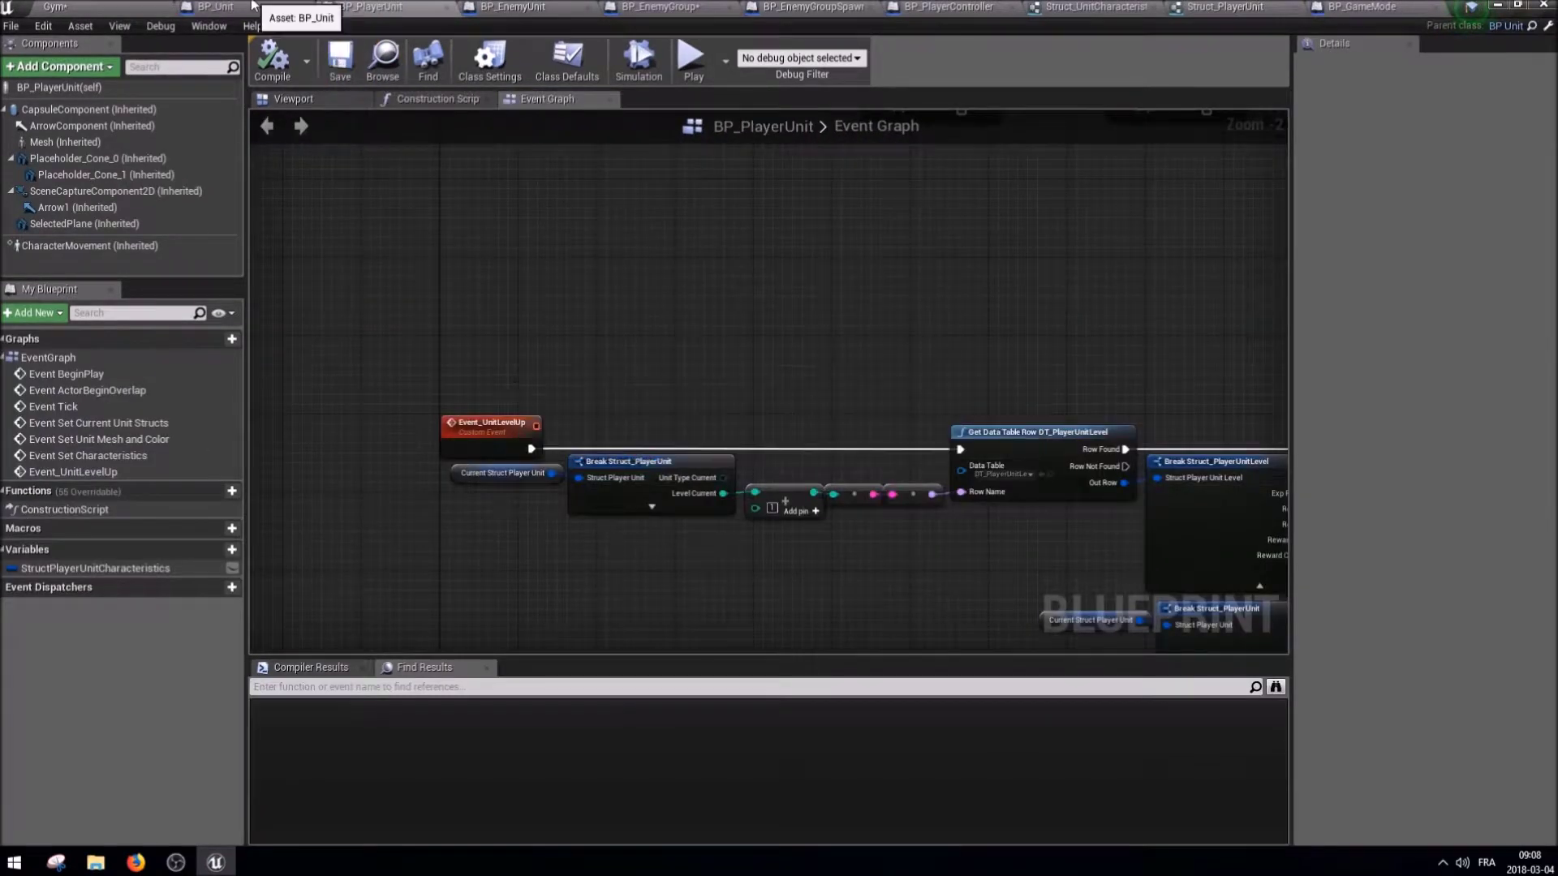
pyautogui.click(253, 7)
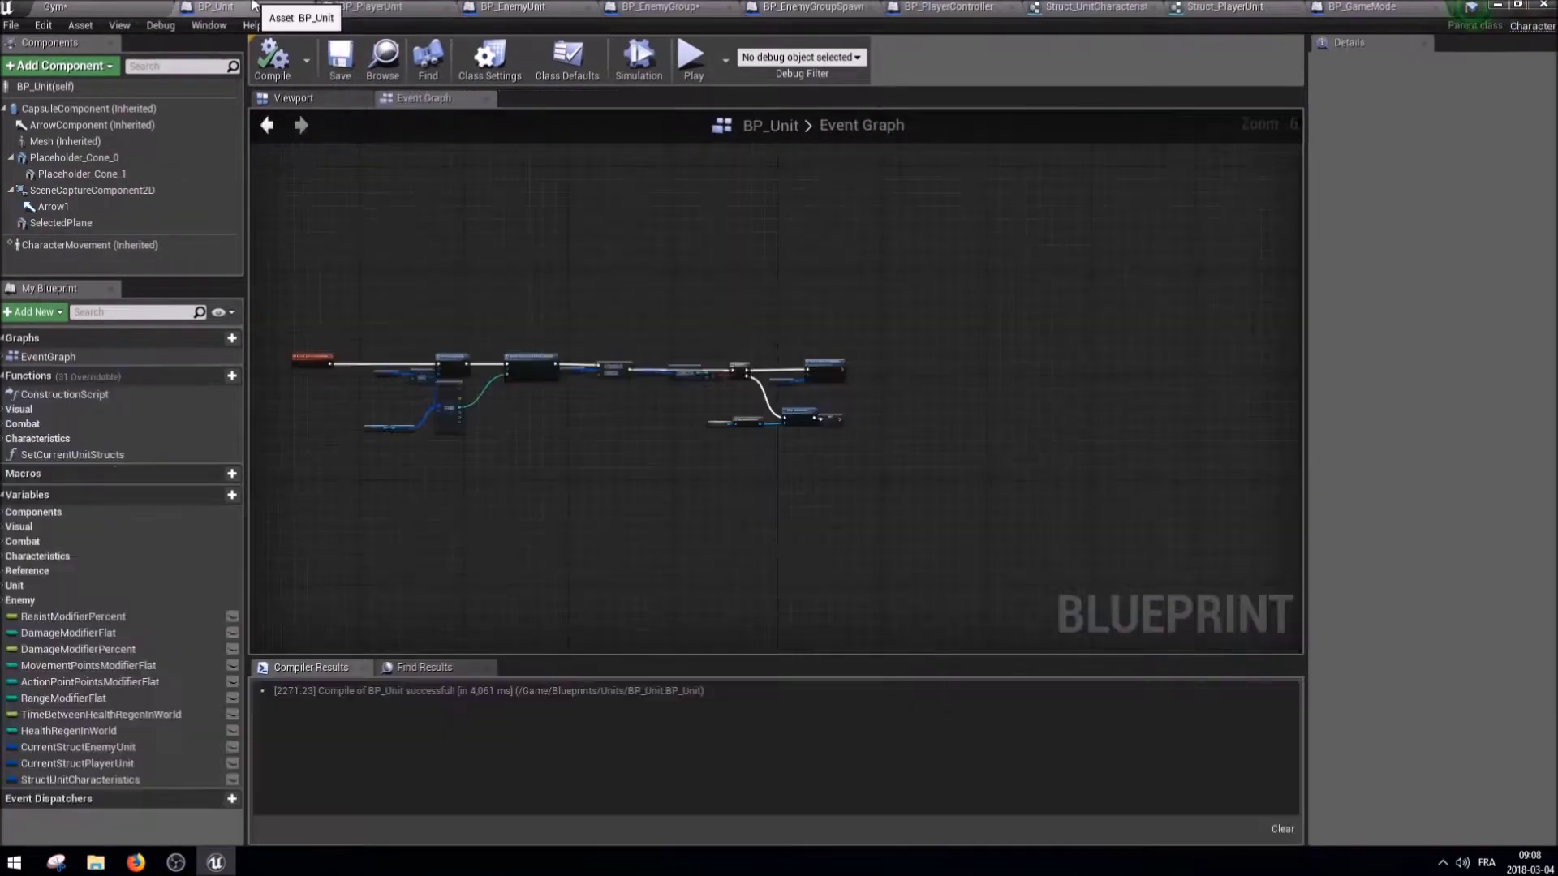
pyautogui.scroll(4, 580, 370)
pyautogui.moveTo(581, 362); pyautogui.dragTo(770, 412, button='right')
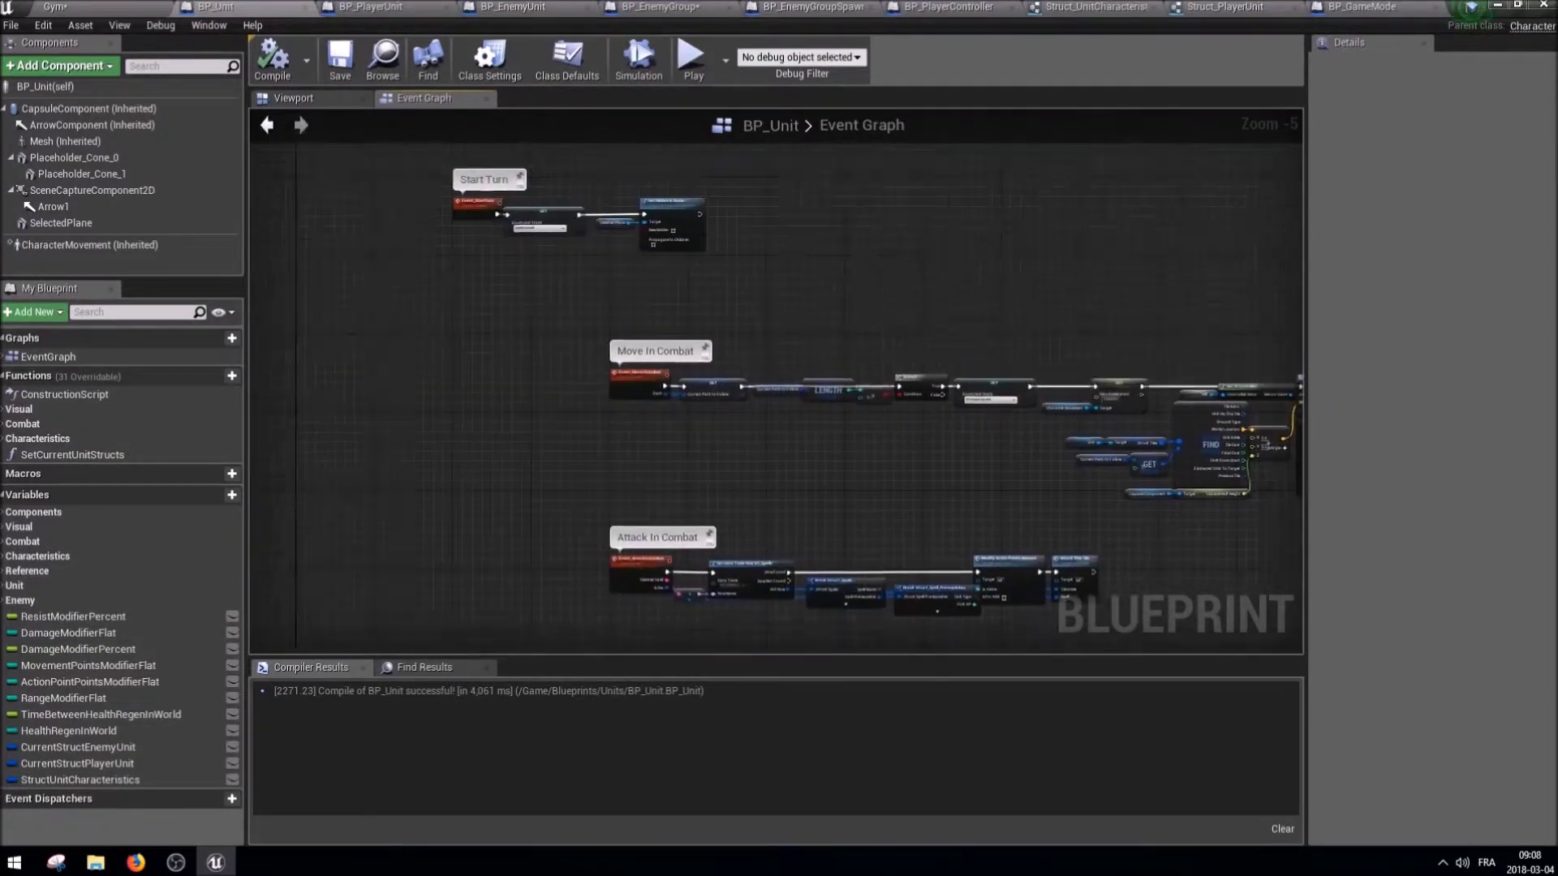
pyautogui.moveTo(879, 360); pyautogui.dragTo(955, 475, button='right')
pyautogui.moveTo(877, 424); pyautogui.dragTo(560, 324)
pyautogui.scroll(3, 780, 381)
pyautogui.moveTo(781, 381); pyautogui.dragTo(898, 579, button='right')
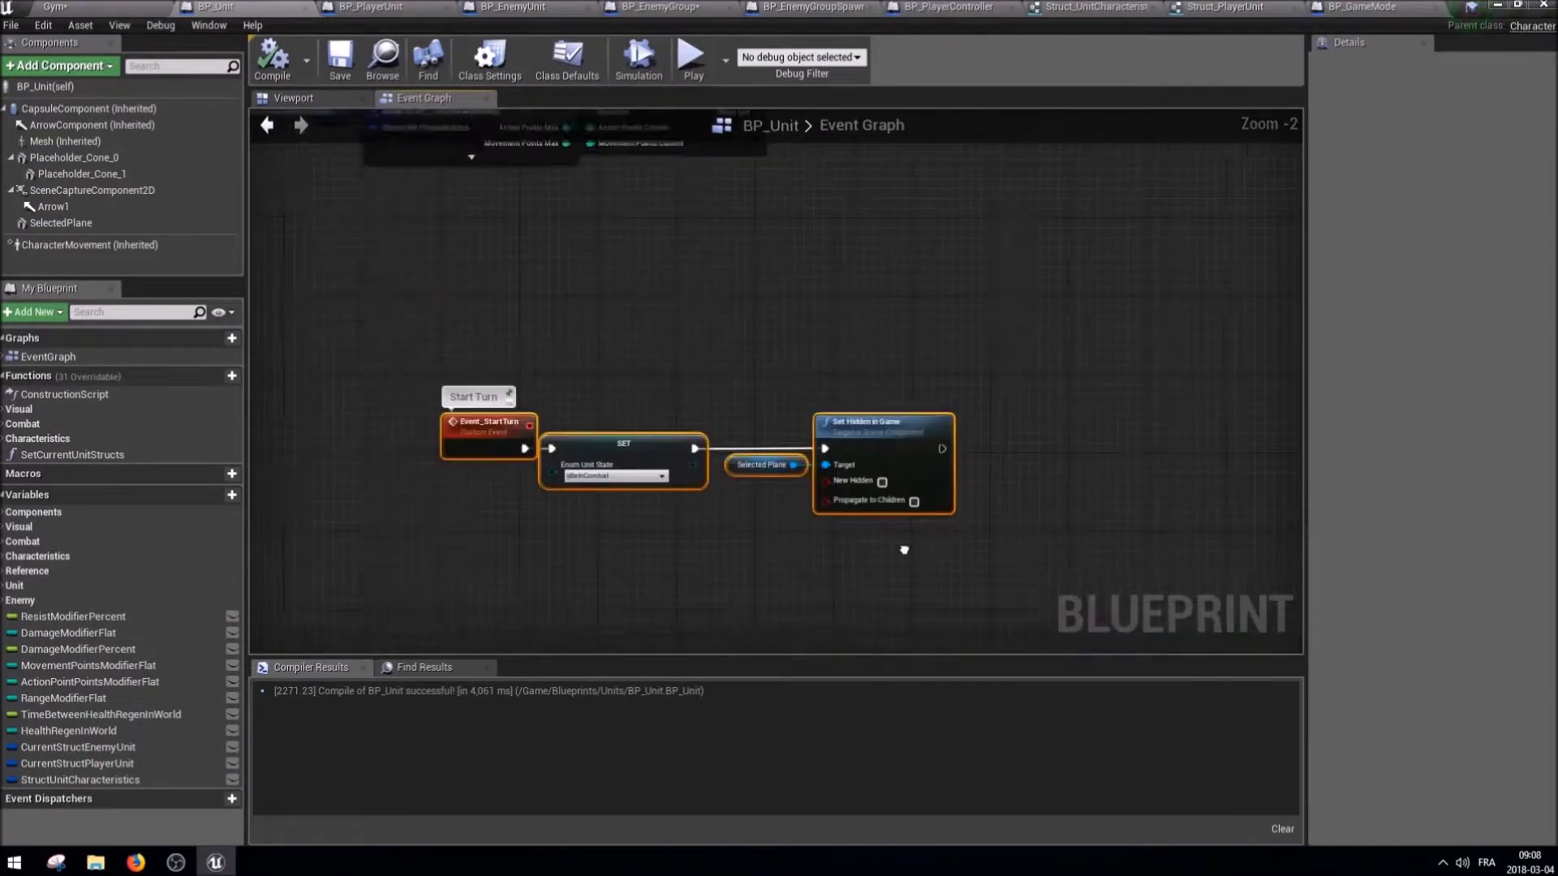
pyautogui.scroll(-6, 866, 482)
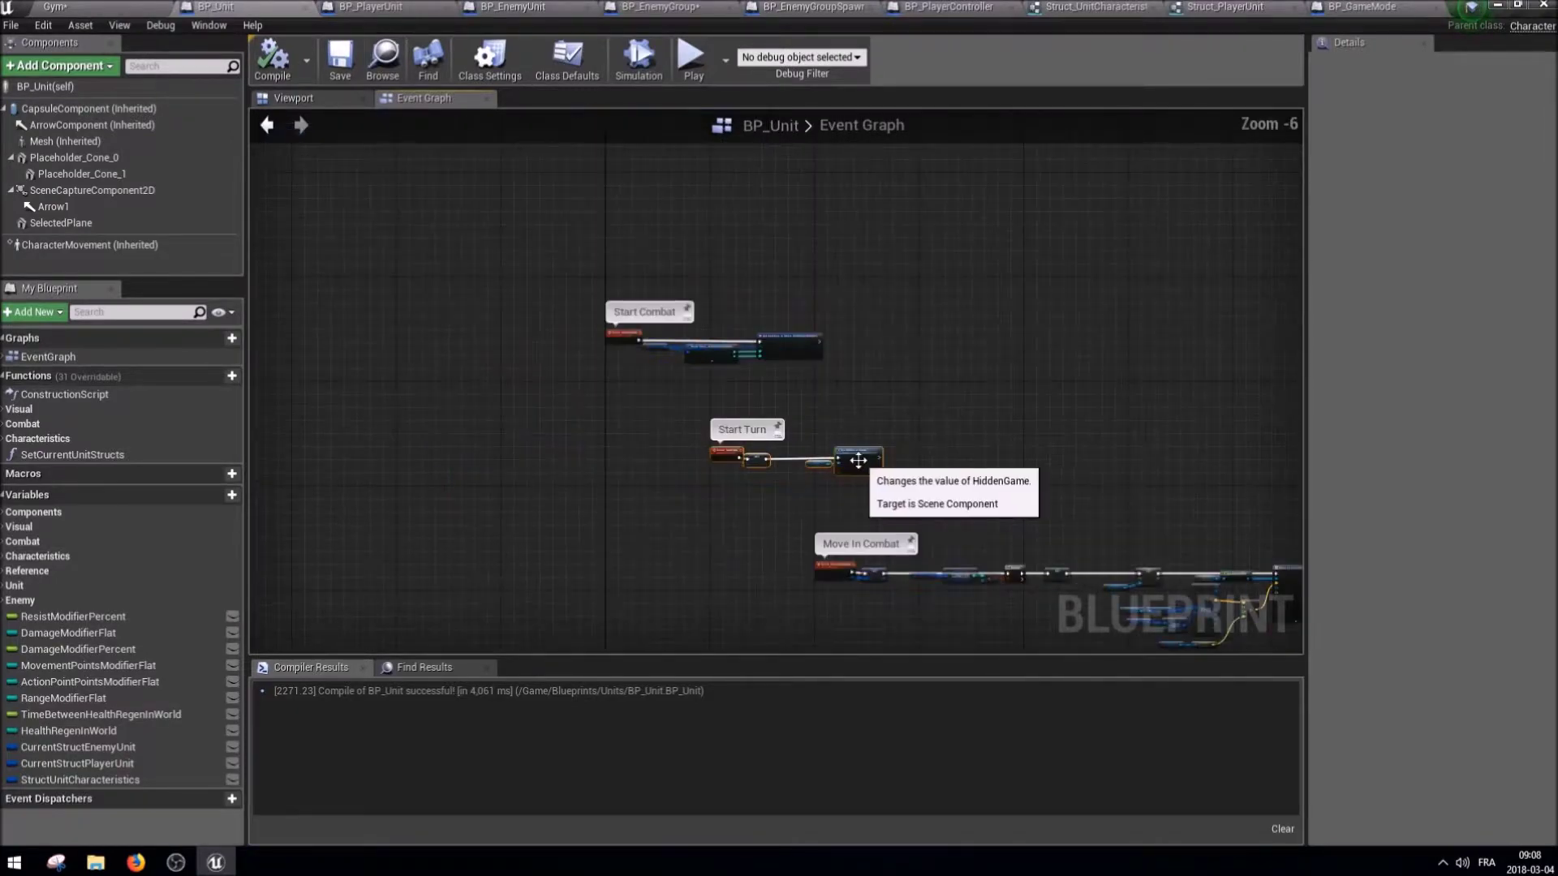
pyautogui.scroll(-4, 863, 471)
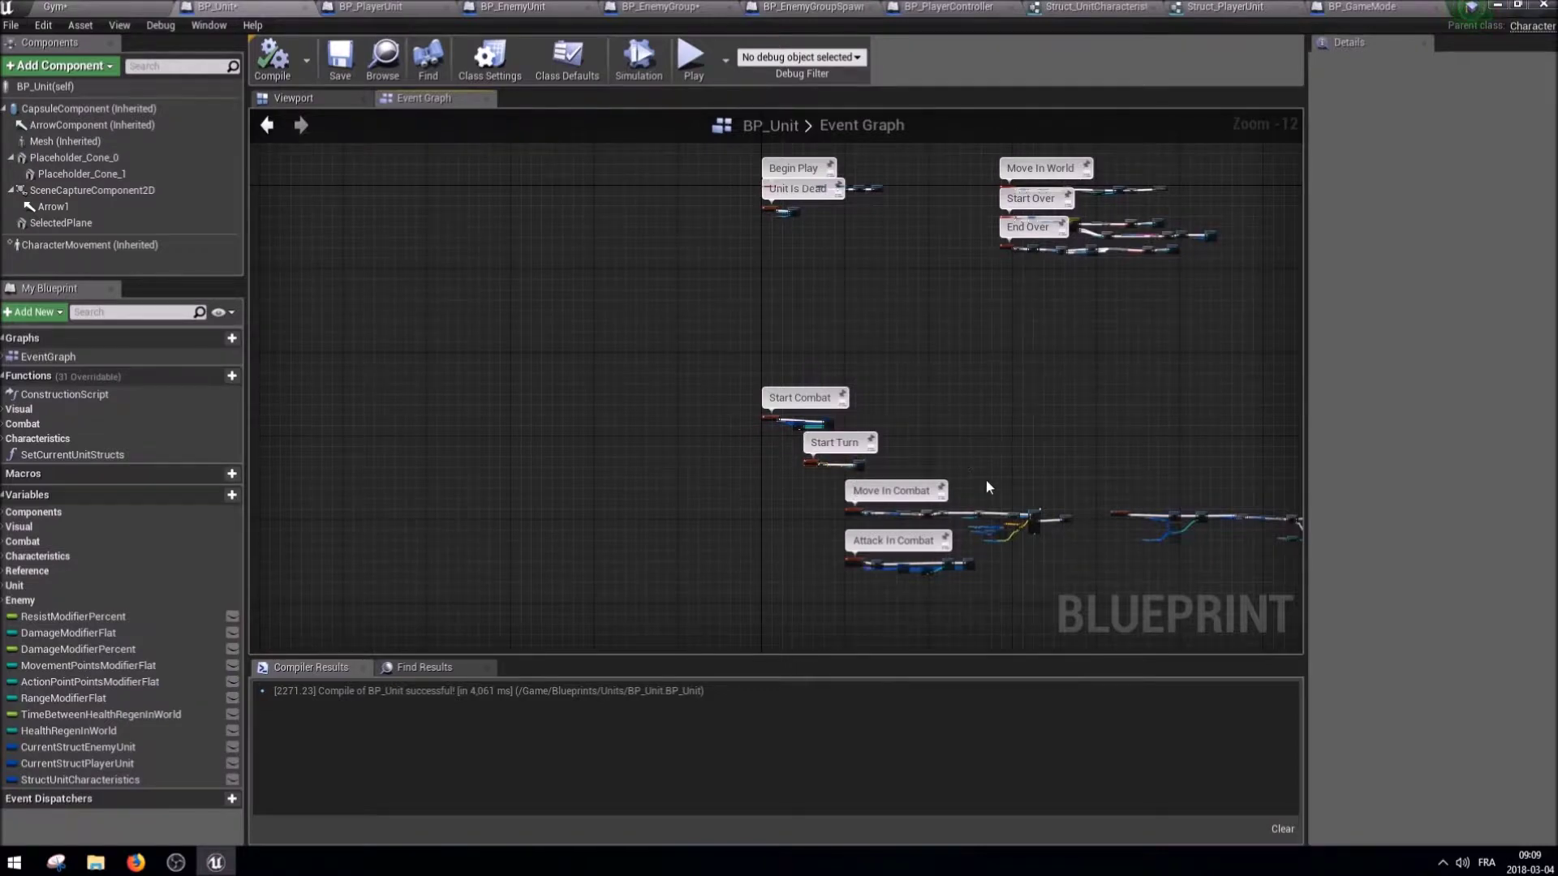
# Follow the Move In Combat chain past Move To Location or Actor to Event Move Completed.
pyautogui.moveTo(987, 487); pyautogui.dragTo(665, 465, button='right')
pyautogui.scroll(11, 717, 458)
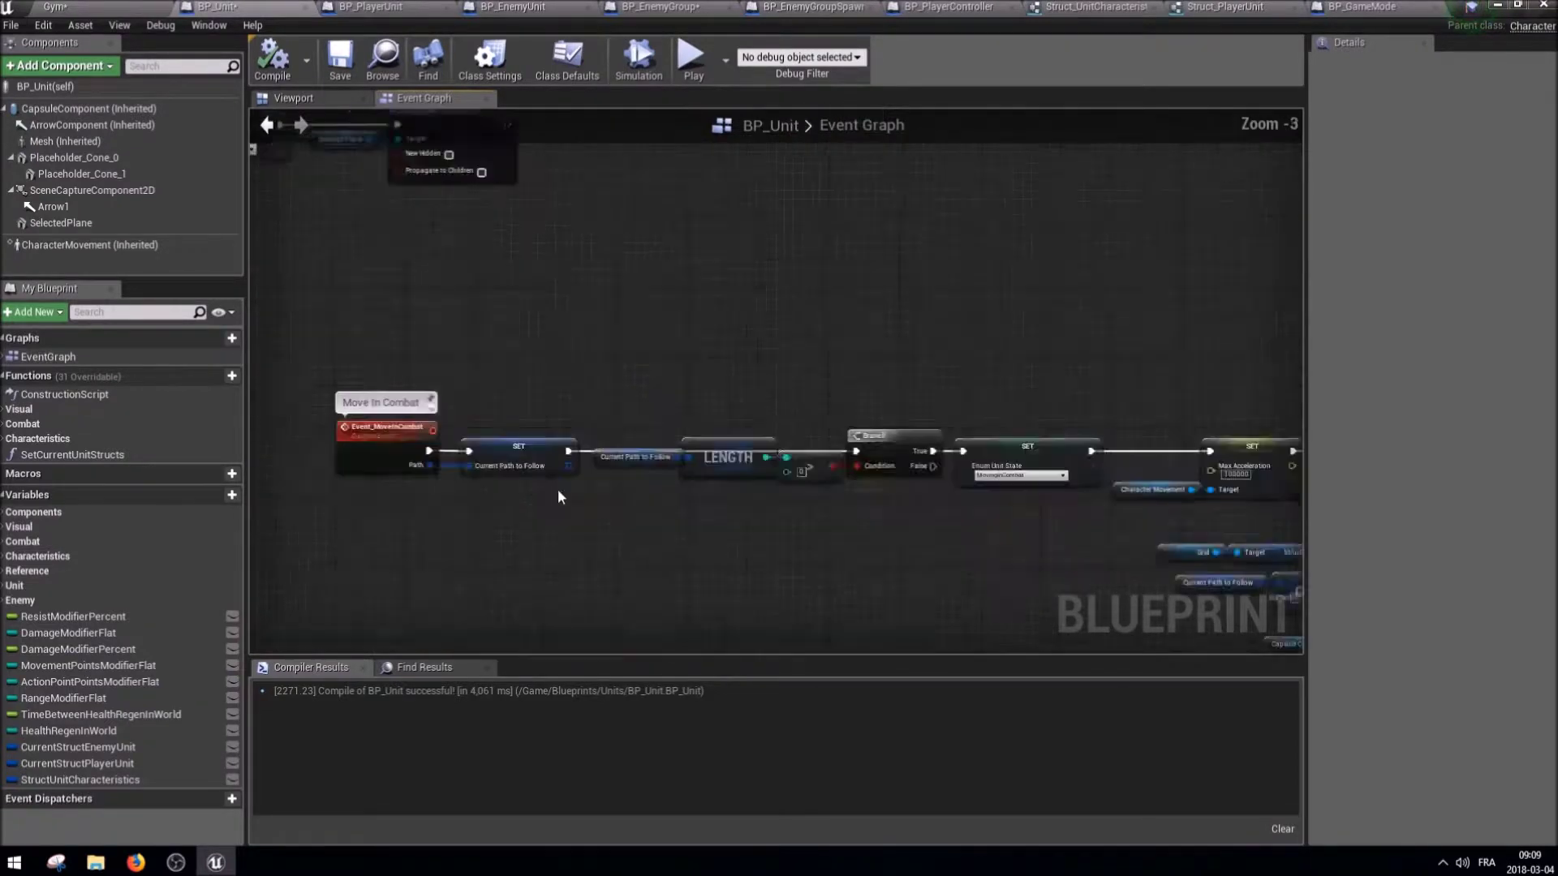
pyautogui.click(657, 448)
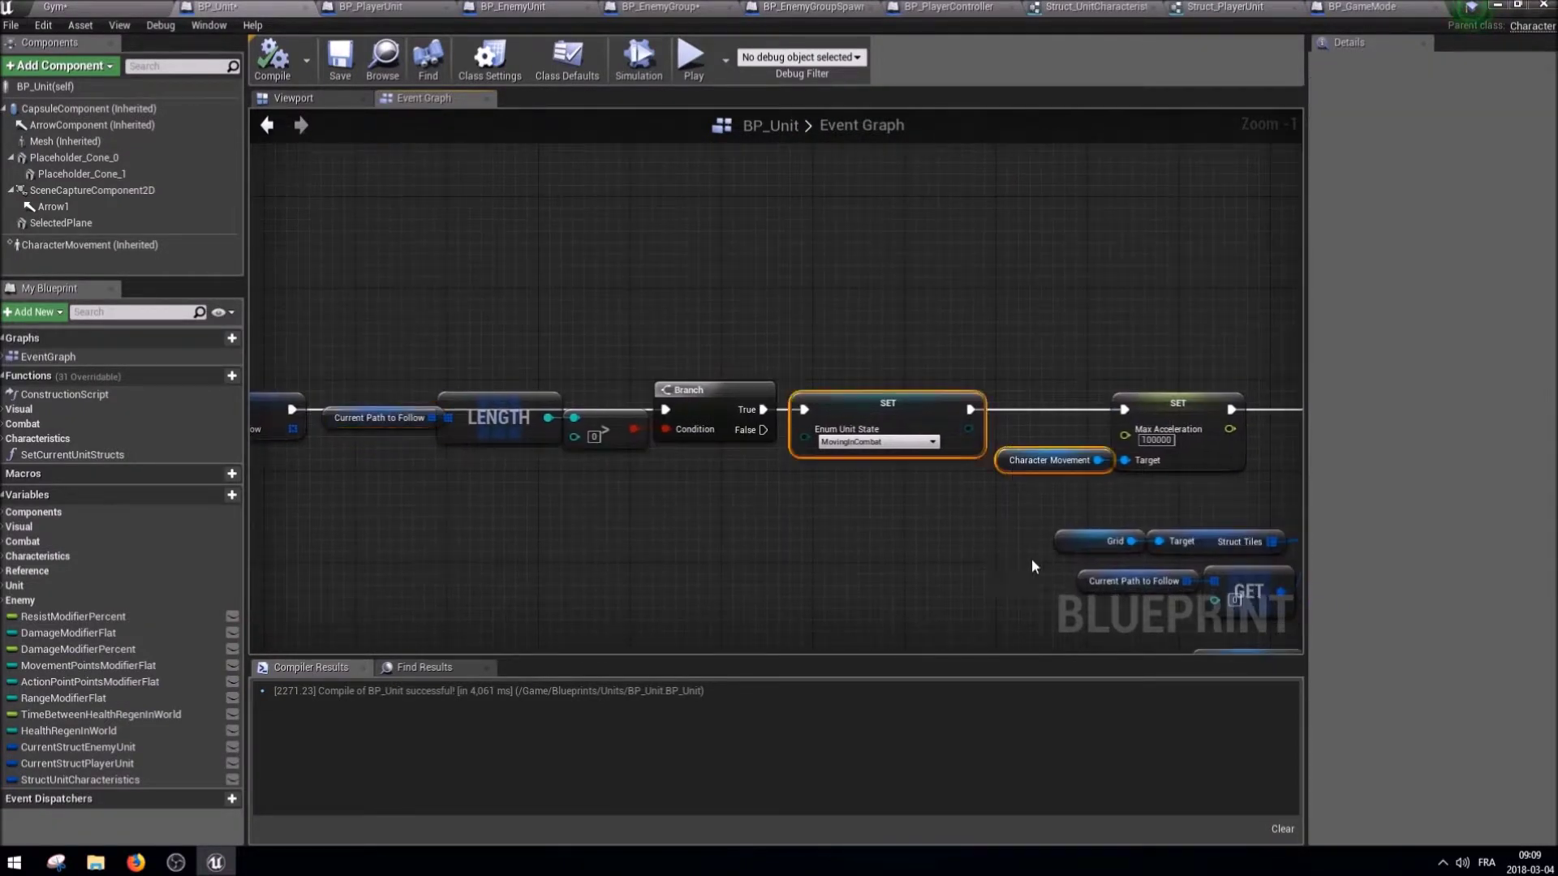
pyautogui.moveTo(1032, 566); pyautogui.dragTo(576, 511, button='right')
pyautogui.moveTo(1012, 457); pyautogui.dragTo(749, 295, button='right')
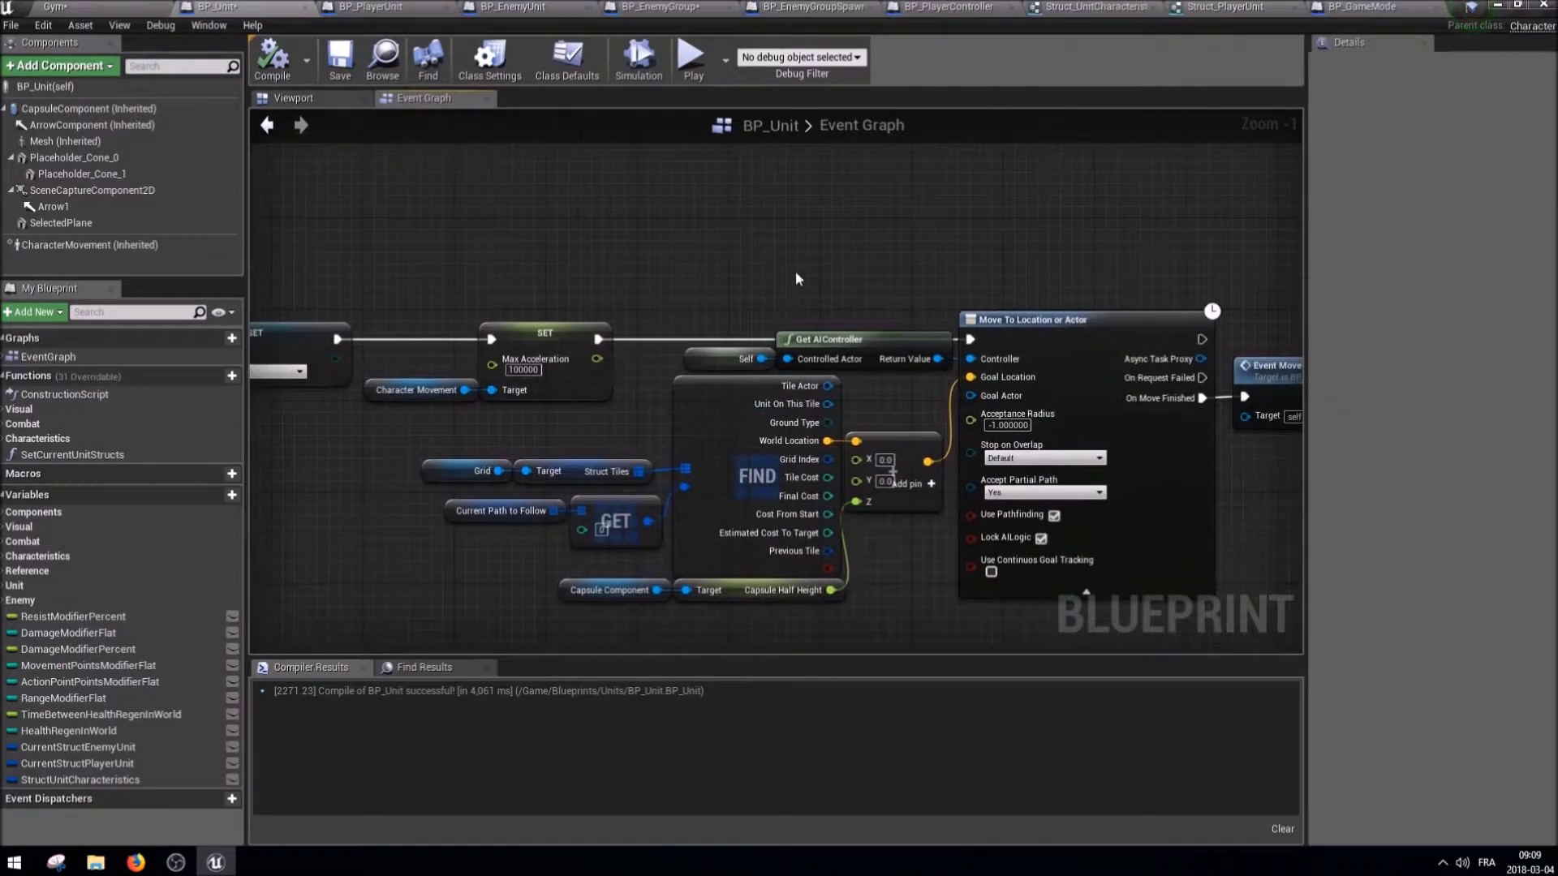
pyautogui.moveTo(479, 547); pyautogui.dragTo(497, 424, button='right')
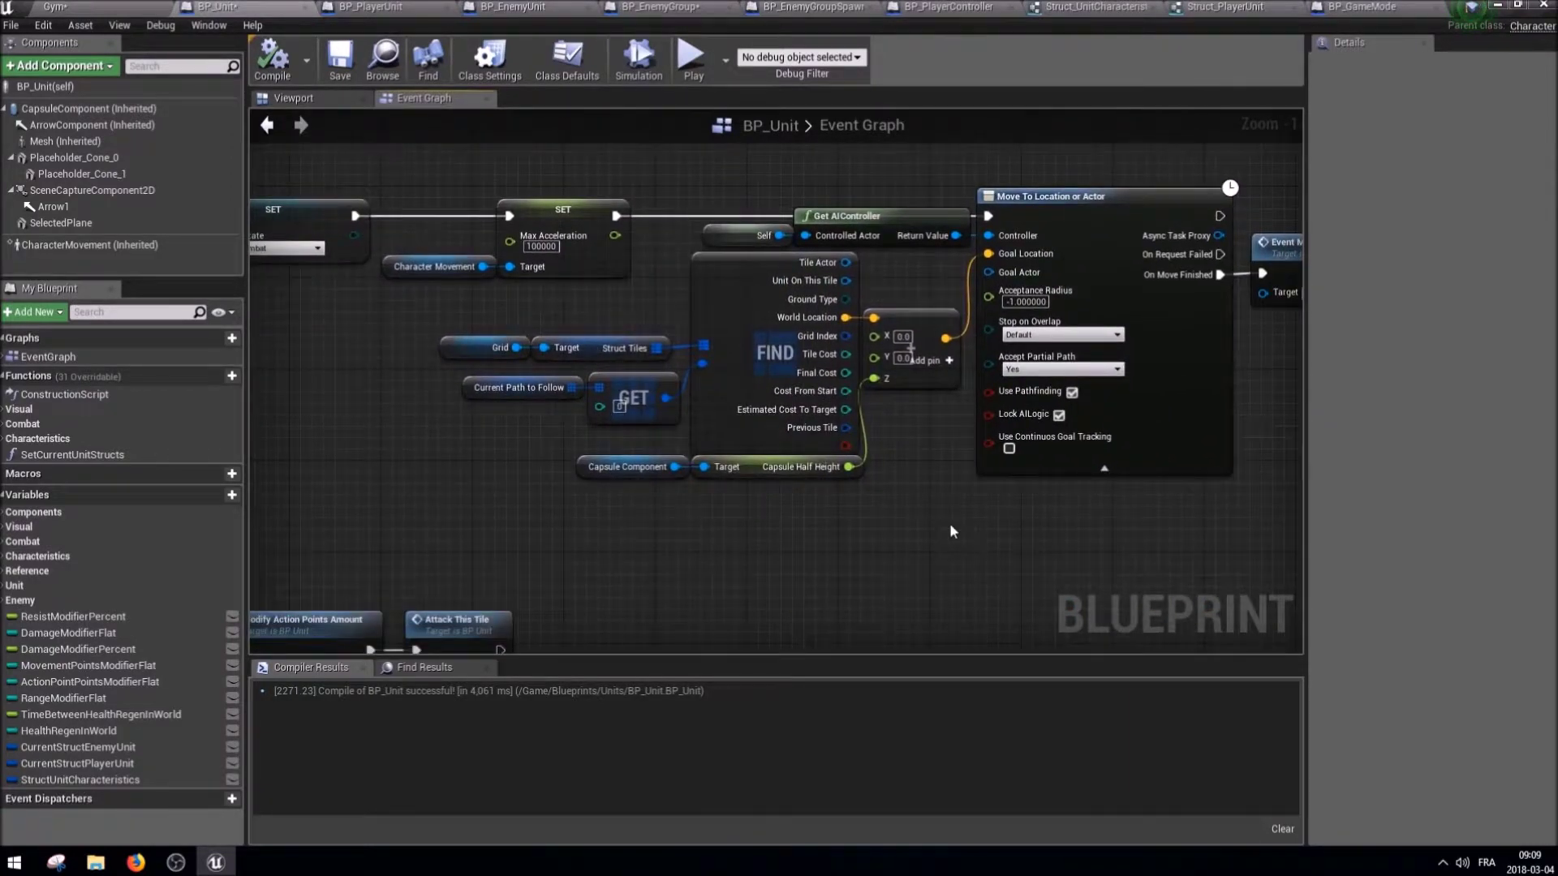
pyautogui.moveTo(951, 531); pyautogui.dragTo(611, 515, button='right')
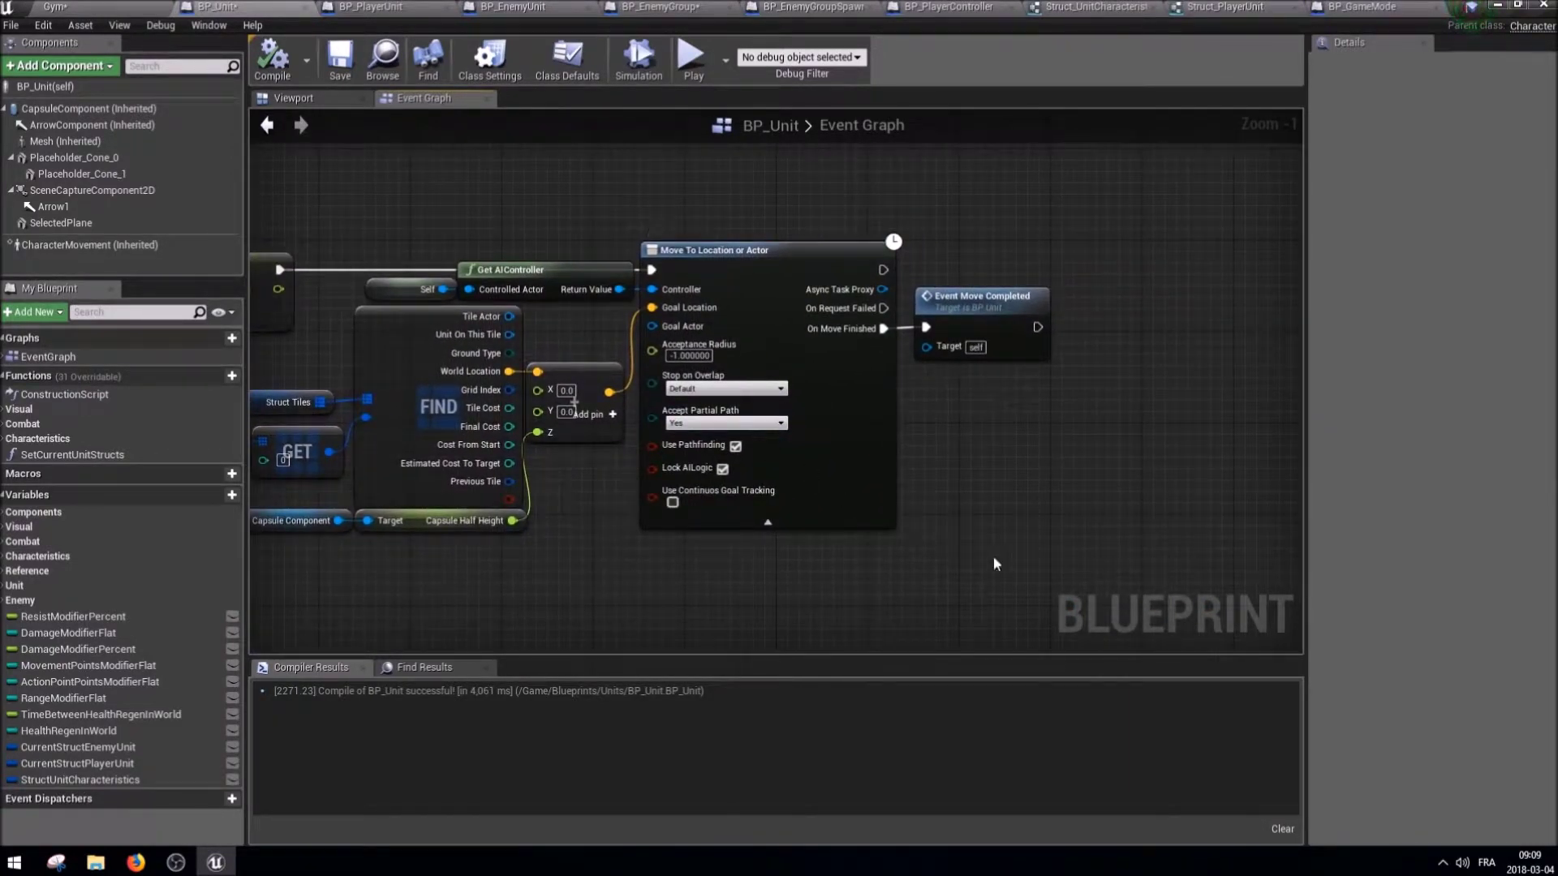
# Jump to the Event_MoveCompleted custom event and inspect Unit Changed Tile and its neighbouring nodes.
pyautogui.doubleClick(1014, 293)
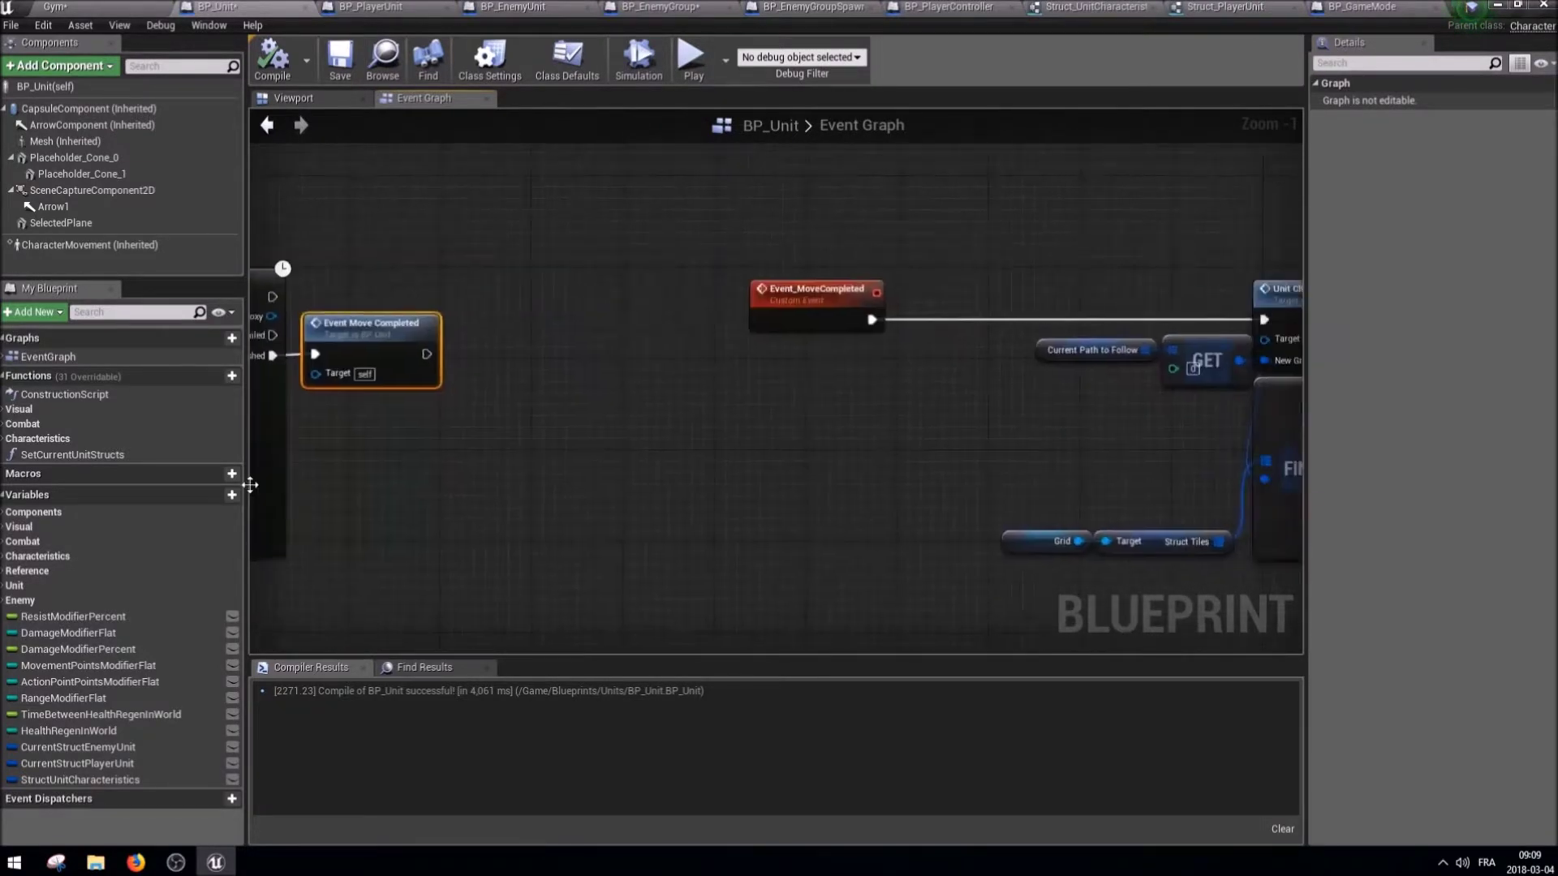
pyautogui.moveTo(696, 472); pyautogui.dragTo(386, 406, button='right')
pyautogui.scroll(-1, 907, 399)
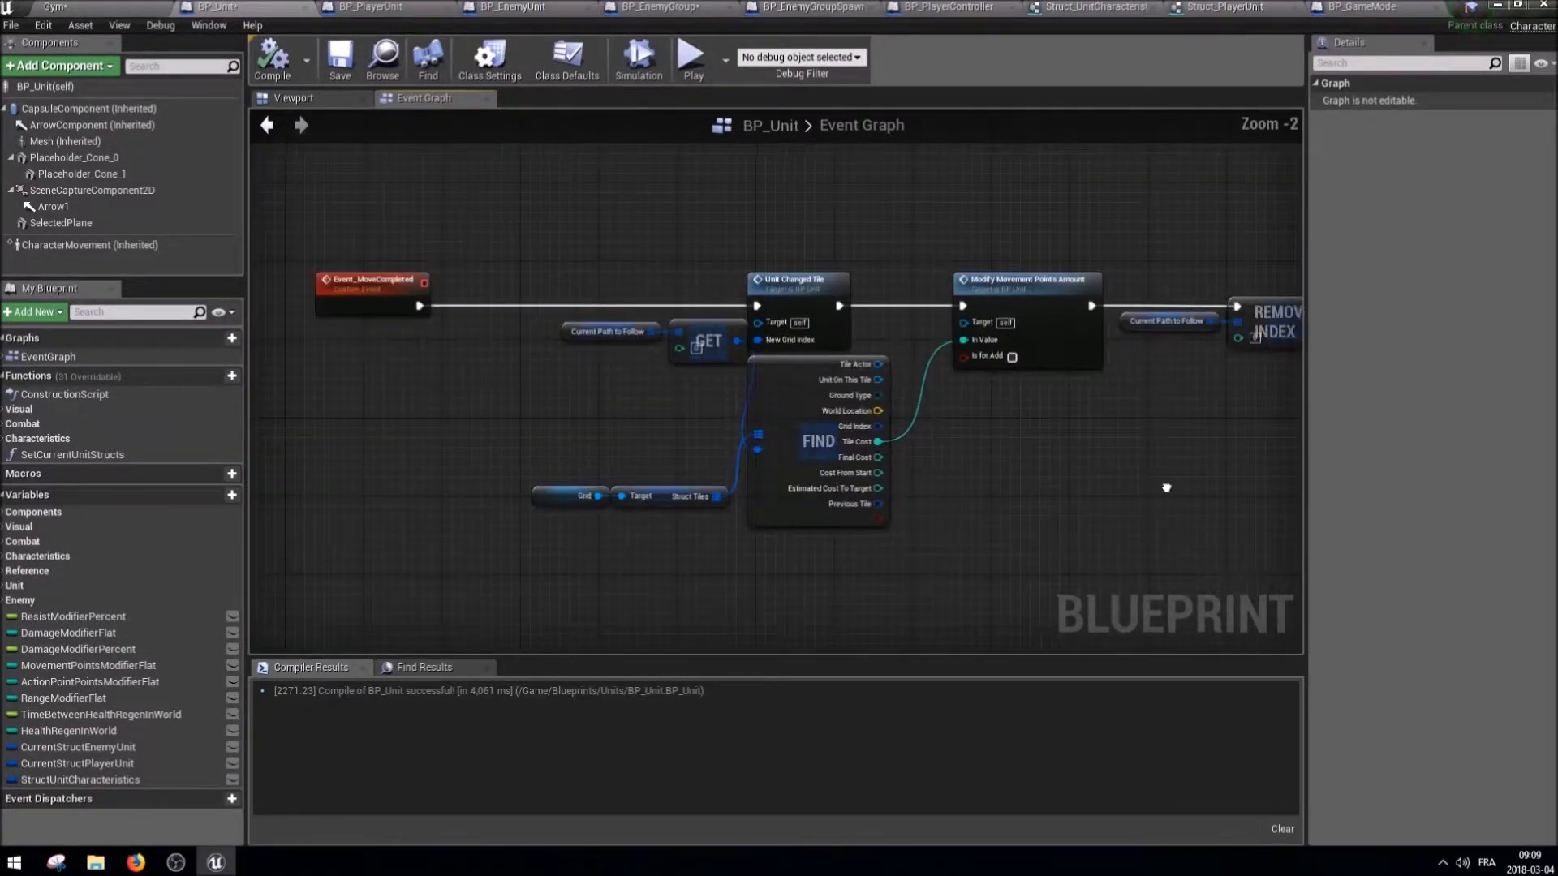
pyautogui.moveTo(1167, 485); pyautogui.dragTo(513, 464, button='right')
pyautogui.moveTo(631, 446); pyautogui.dragTo(683, 362, button='right')
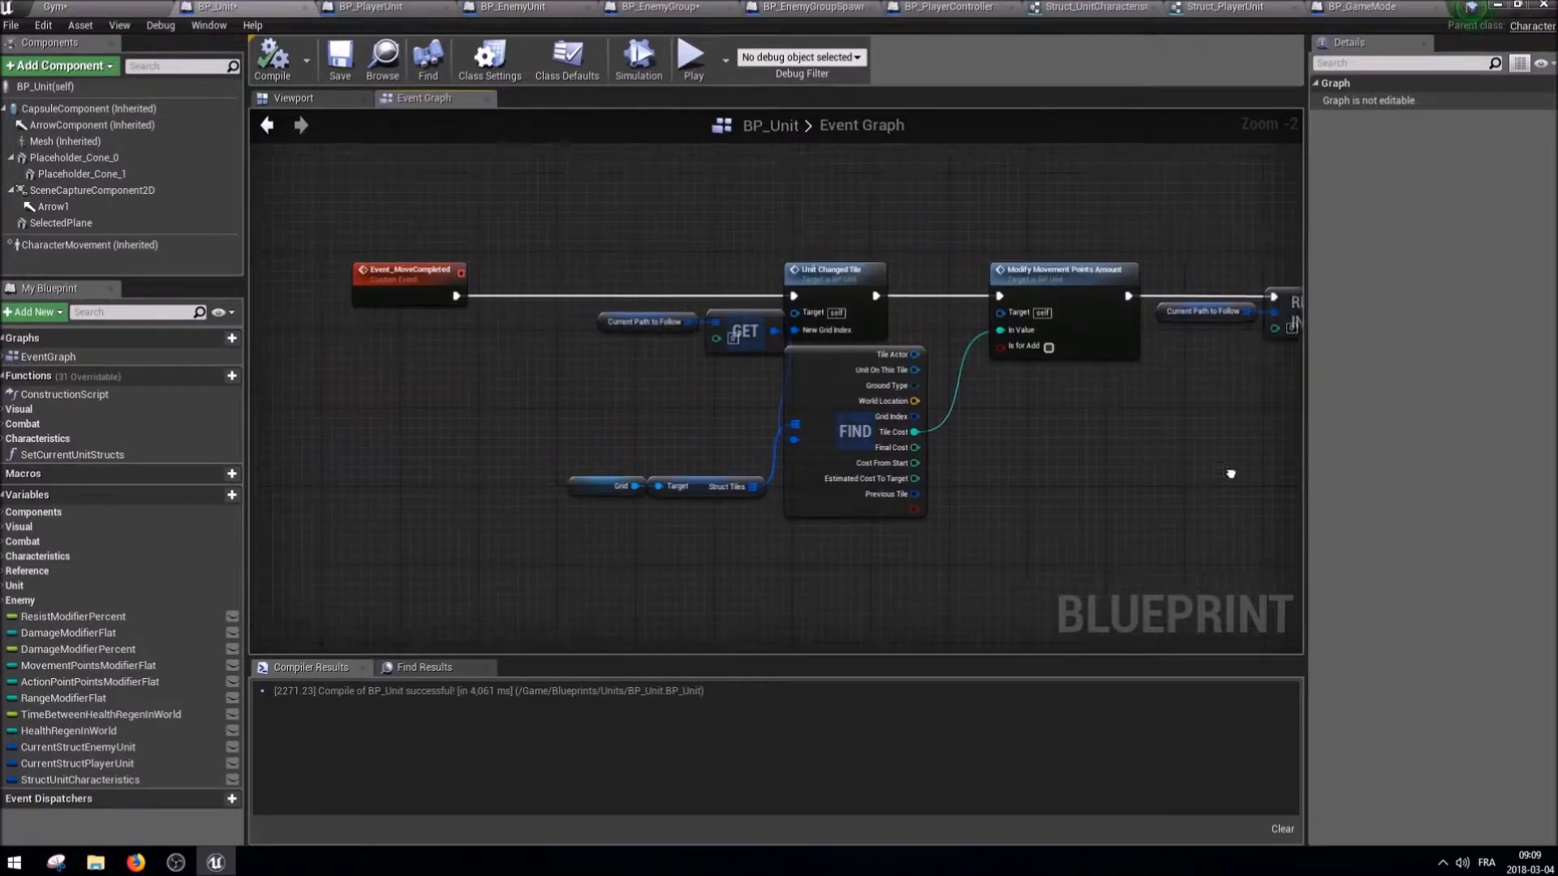
pyautogui.click(682, 329)
pyautogui.click(856, 280)
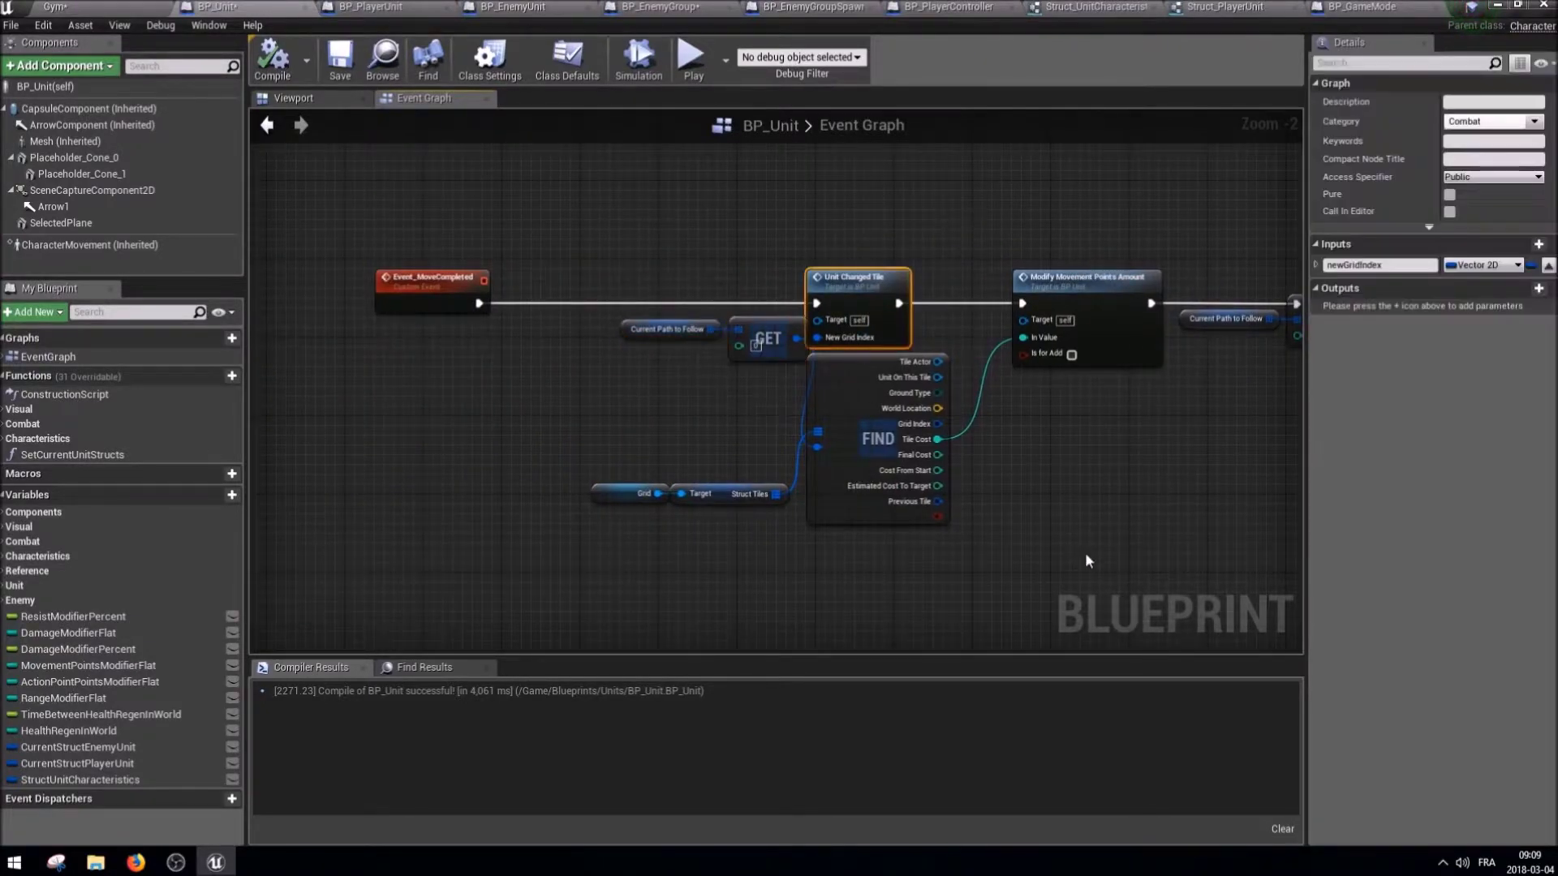
pyautogui.moveTo(631, 504); pyautogui.dragTo(727, 559, button='right')
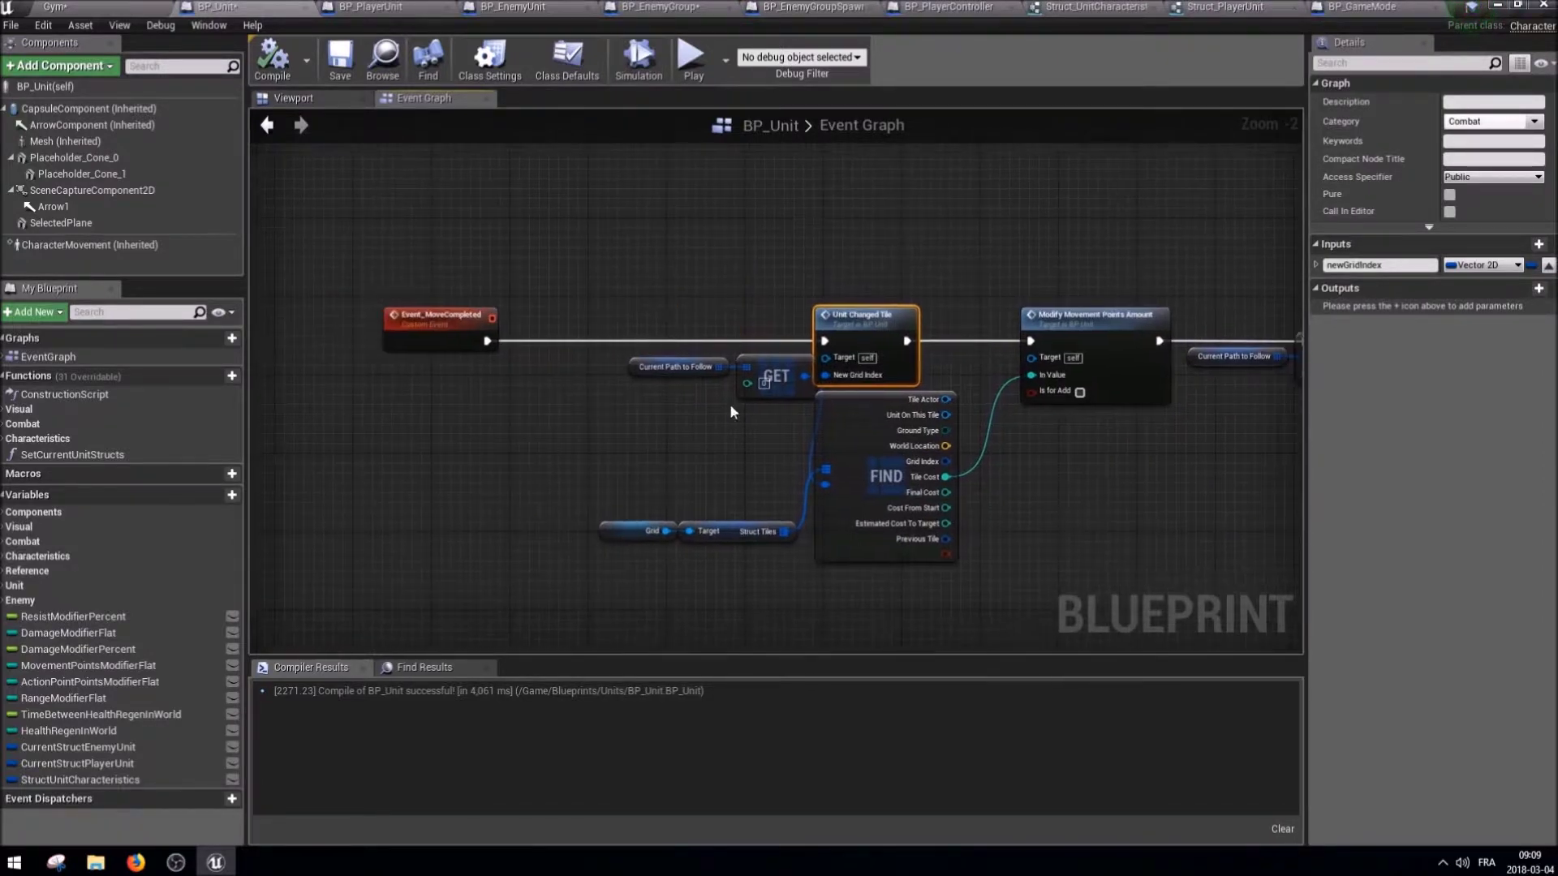
# Raise Event_MoveCompleted and the Event Move Completed call, and rewire the flow into Unit Changed Tile.
pyautogui.moveTo(788, 490); pyautogui.dragTo(680, 441, button='right')
pyautogui.moveTo(654, 325); pyautogui.dragTo(654, 226)
pyautogui.moveTo(292, 390); pyautogui.dragTo(455, 375, button='right')
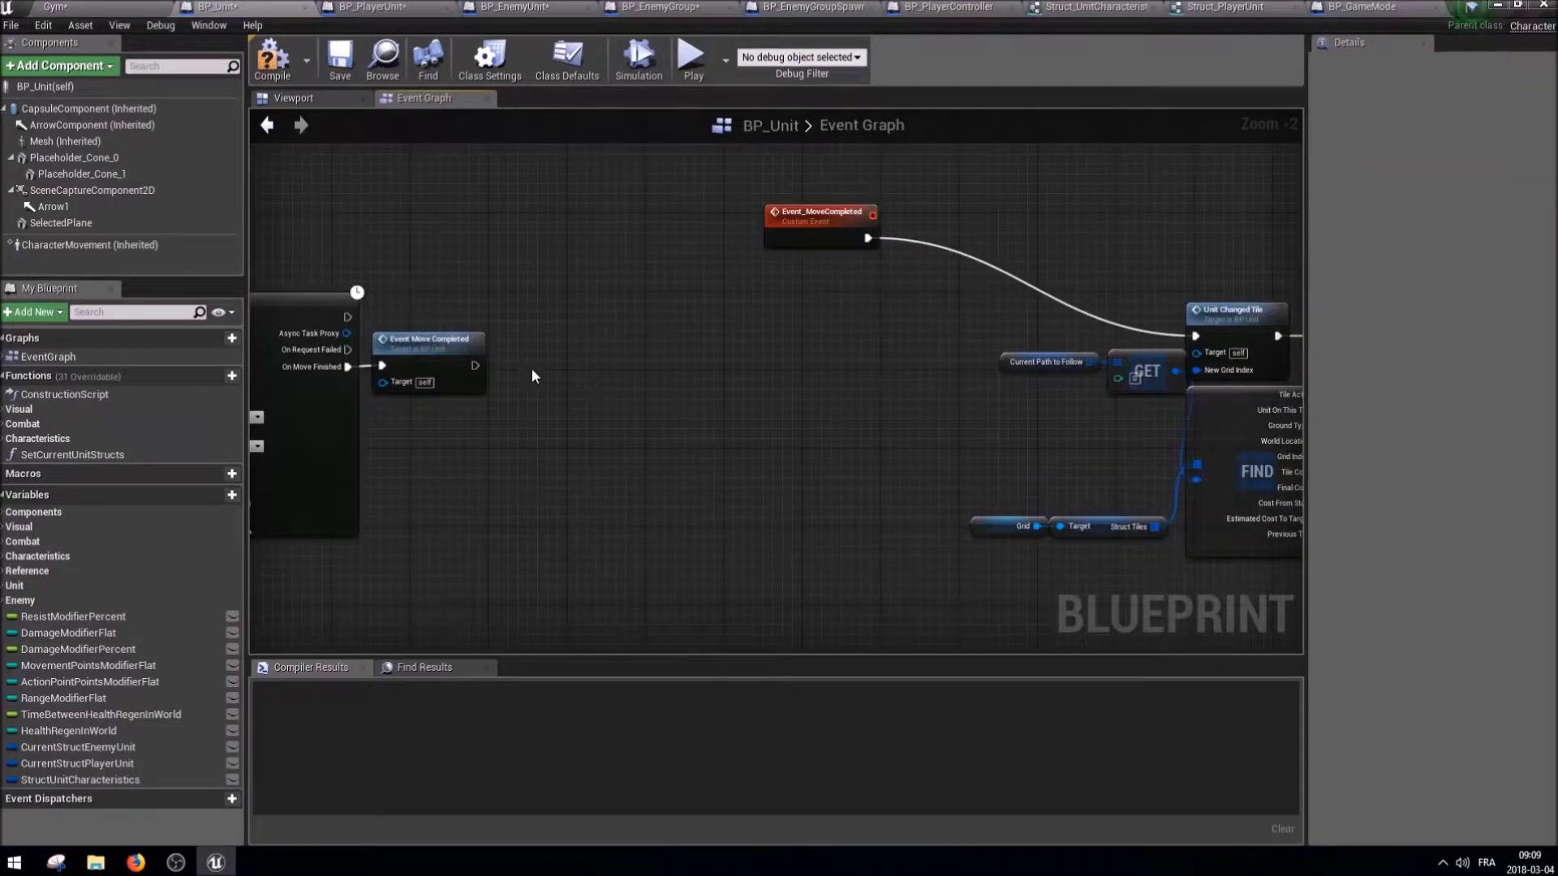
pyautogui.moveTo(452, 367); pyautogui.dragTo(575, 235)
pyautogui.moveTo(347, 366)
pyautogui.mouseDown()
pyautogui.moveTo(1229, 304)
pyautogui.moveTo(1195, 335)
pyautogui.mouseUp()
pyautogui.moveTo(1200, 340); pyautogui.dragTo(693, 289, button='right')
pyautogui.scroll(-3, 1060, 380)
pyautogui.scroll(3, 1022, 343)
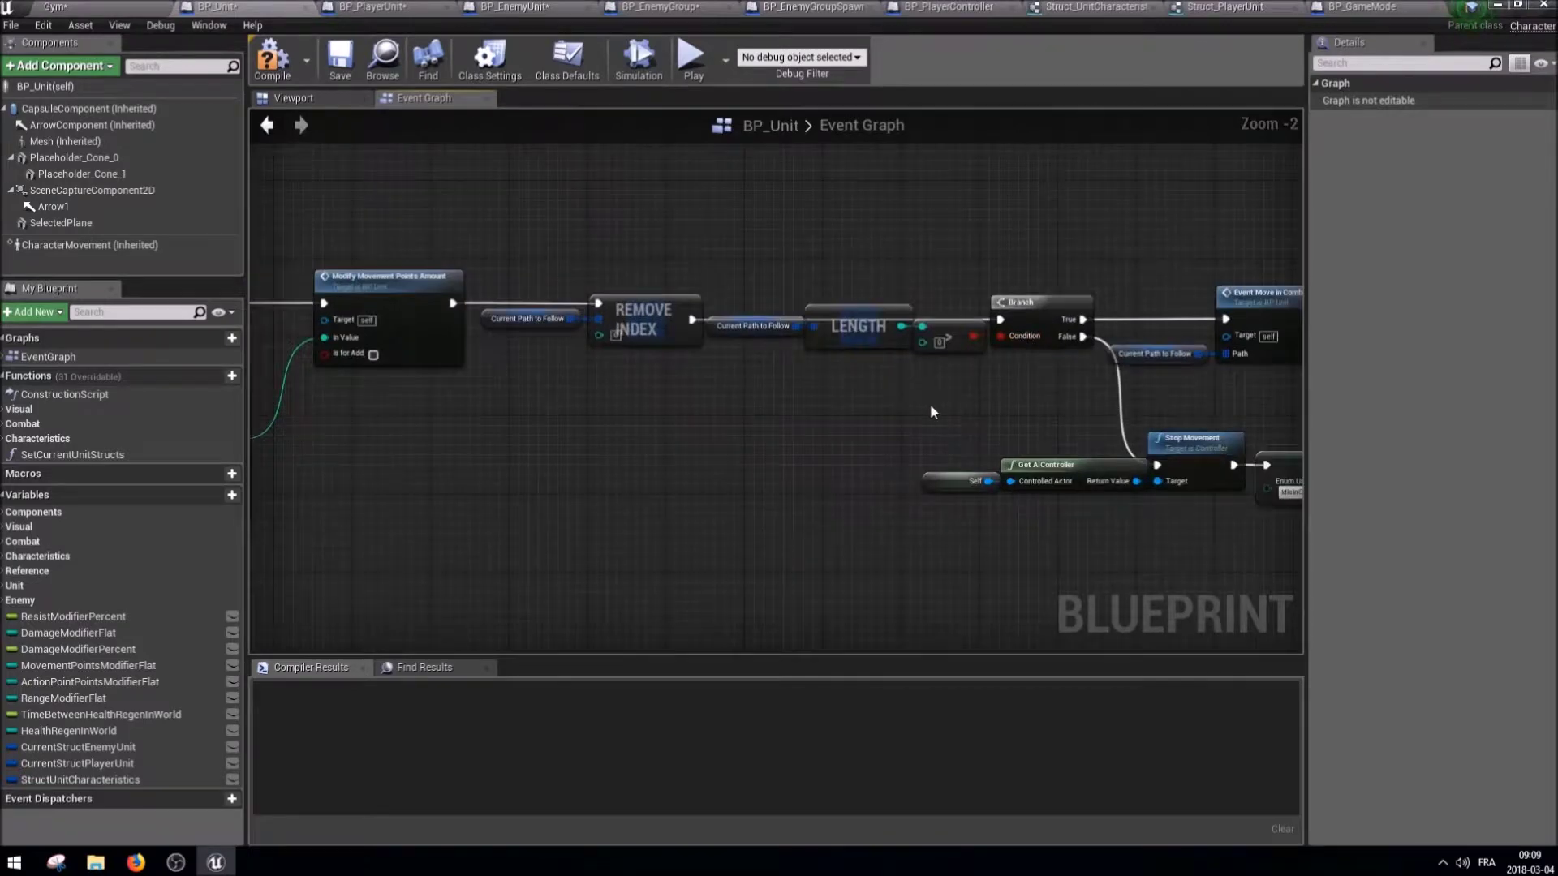
pyautogui.scroll(-1, 930, 403)
pyautogui.moveTo(932, 402); pyautogui.dragTo(820, 442, button='right')
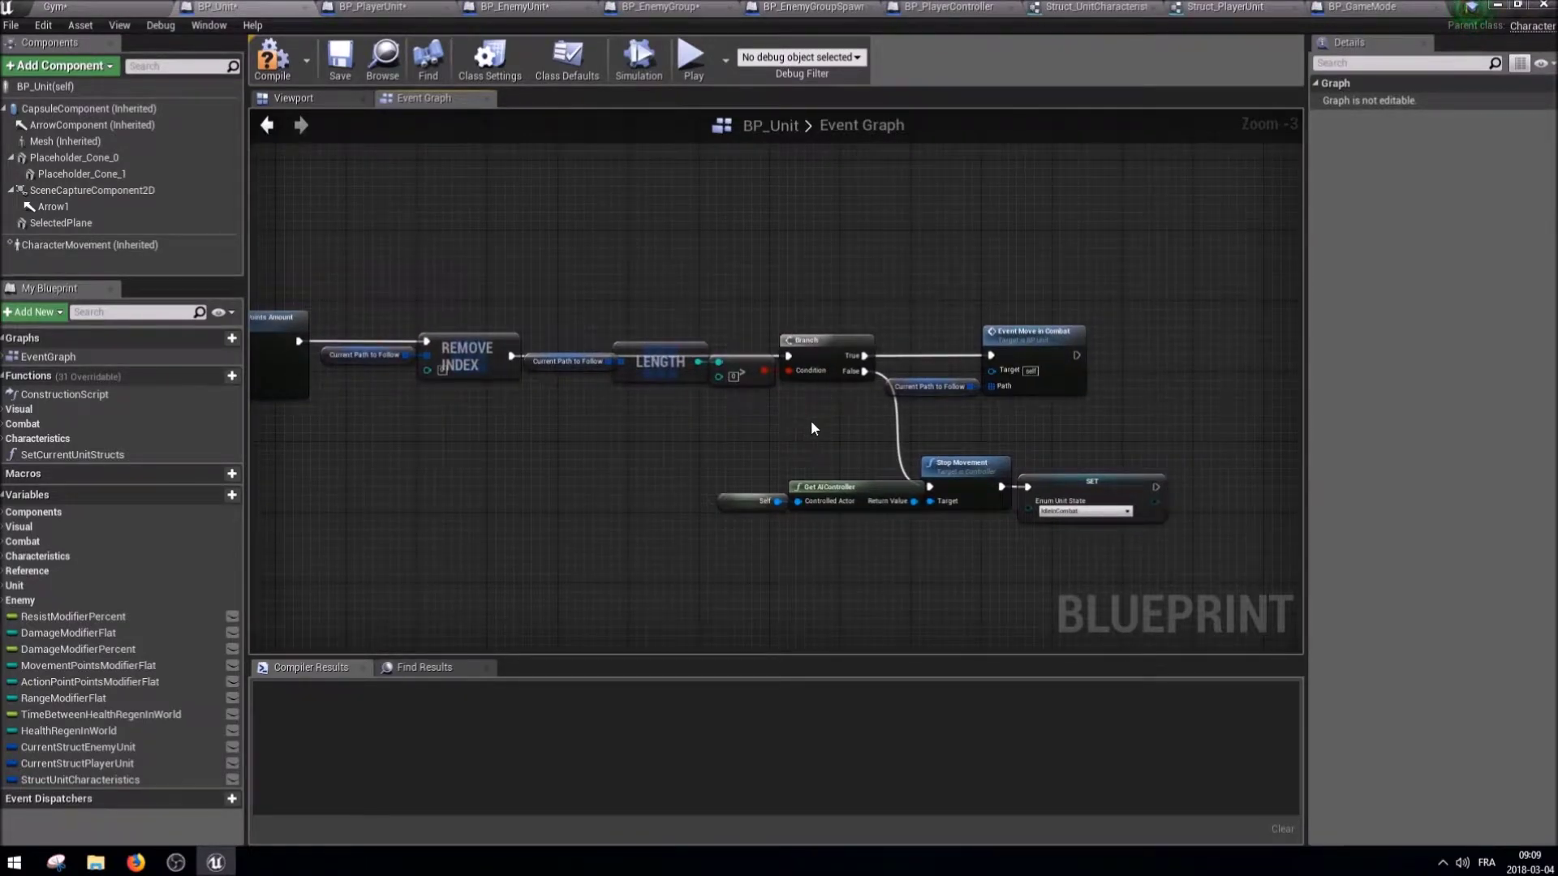
pyautogui.scroll(-2, 811, 422)
# Shift the move-completed node row left and place the Event Move Completed call beside the SET node.
pyautogui.moveTo(1200, 598); pyautogui.dragTo(452, 417)
pyautogui.moveTo(496, 423); pyautogui.dragTo(715, 387, button='right')
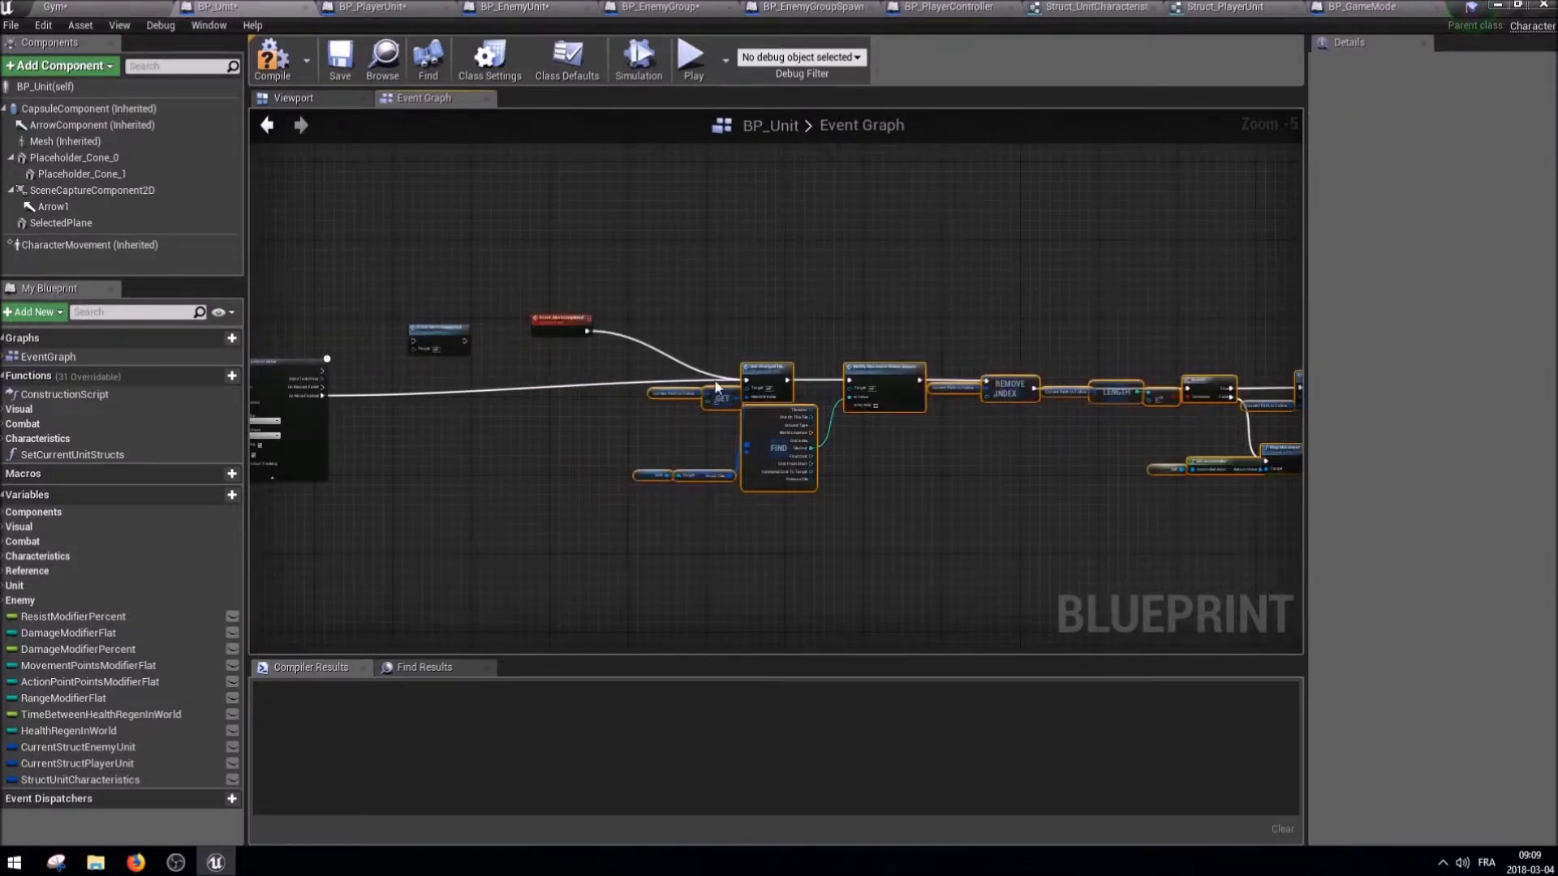
pyautogui.moveTo(754, 369); pyautogui.dragTo(467, 380)
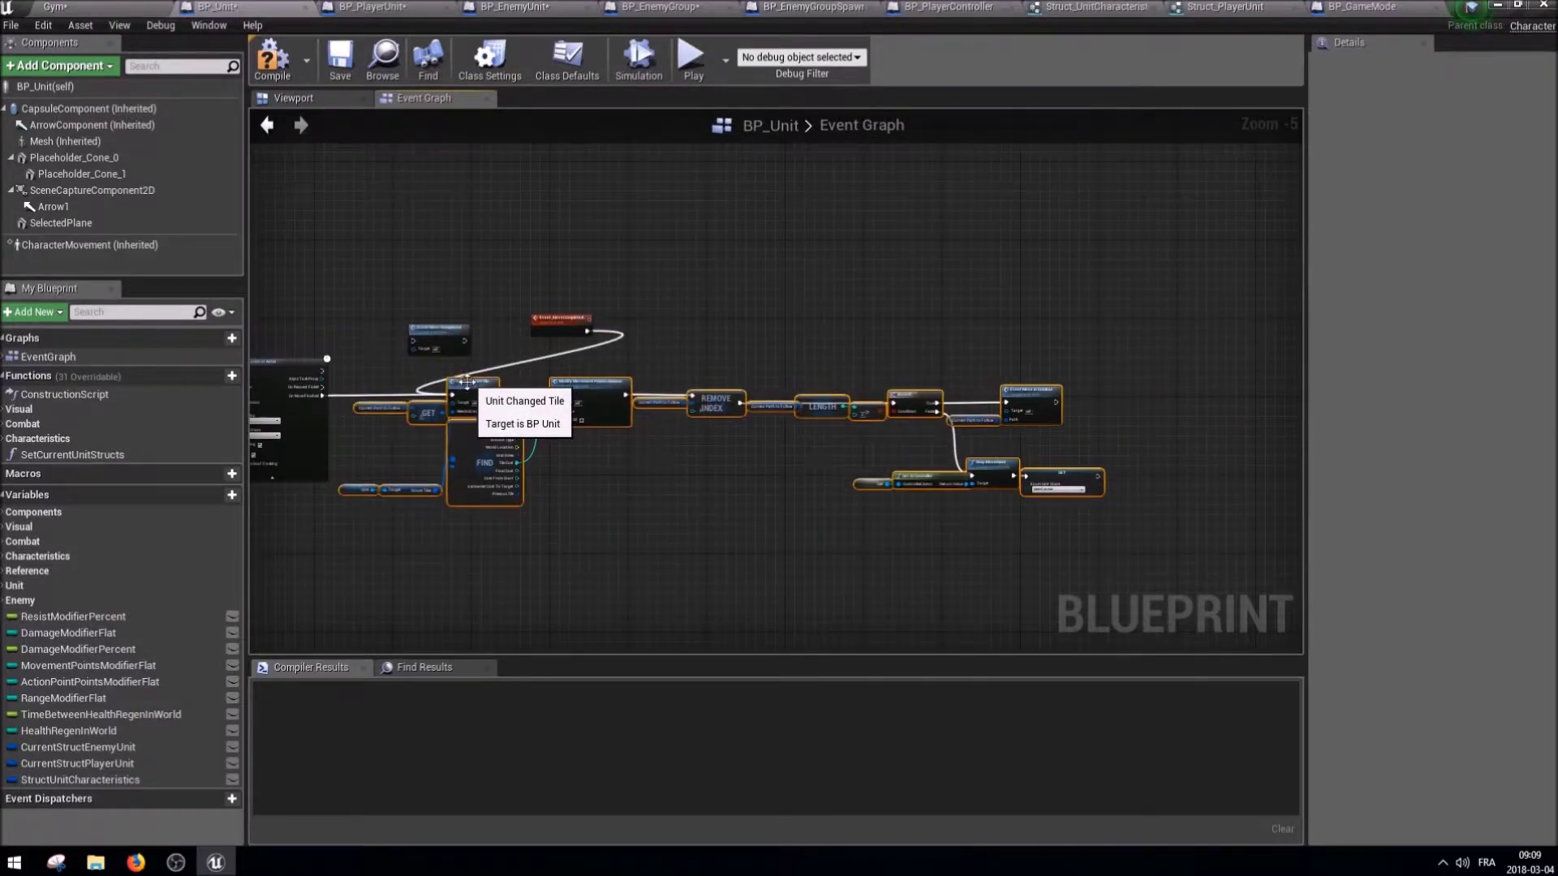
pyautogui.click(430, 370)
pyautogui.scroll(2, 430, 370)
pyautogui.click(697, 301)
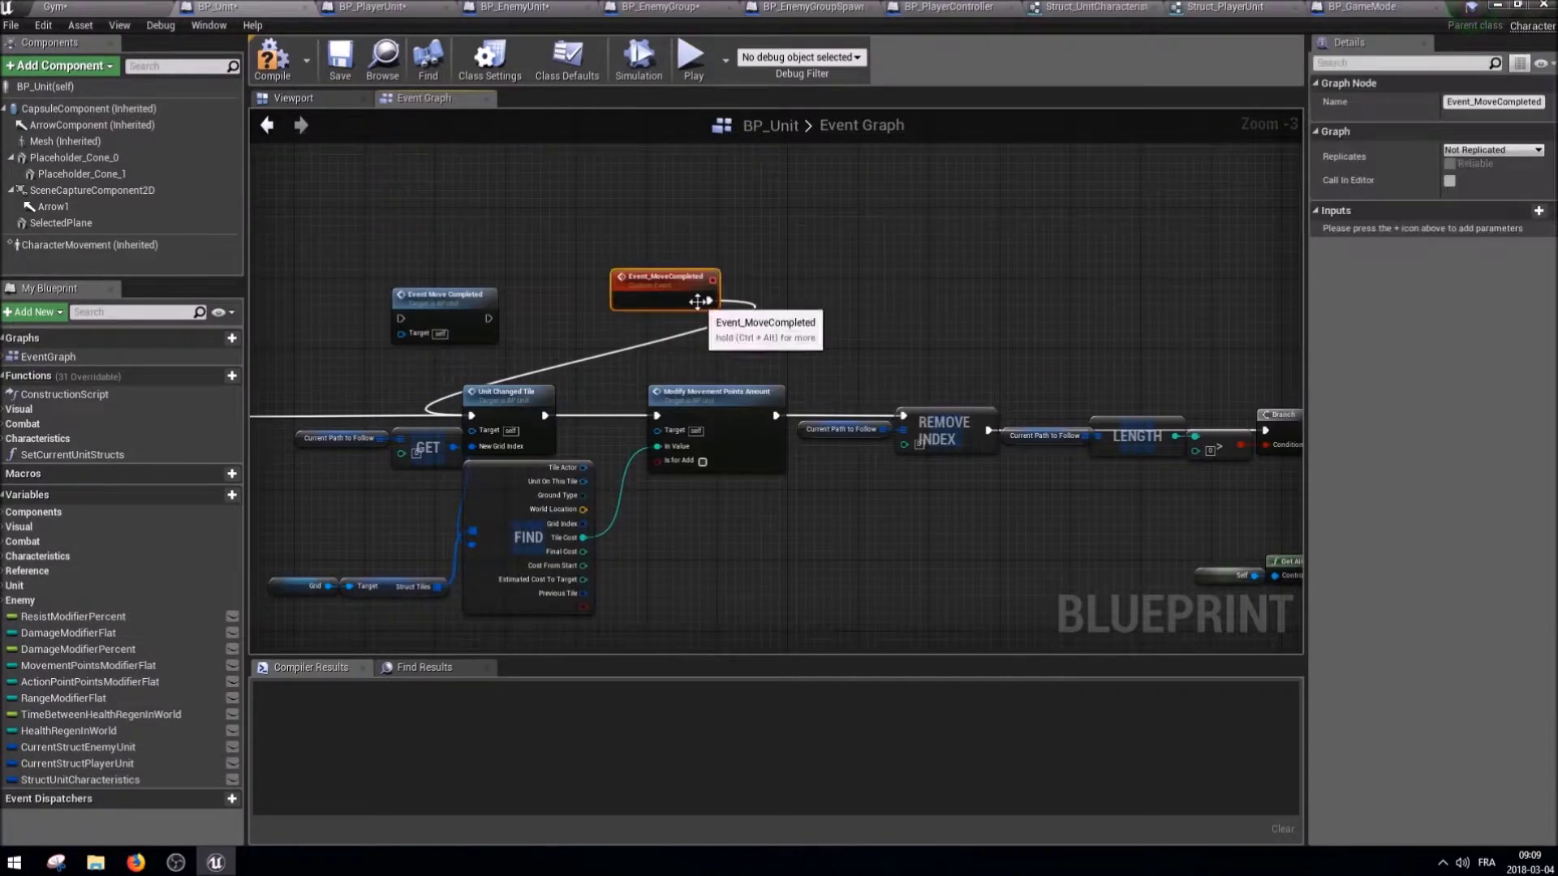
pyautogui.click(445, 304)
pyautogui.scroll(-2, 445, 306)
pyautogui.moveTo(445, 306)
pyautogui.mouseDown()
pyautogui.moveTo(919, 383)
pyautogui.moveTo(1111, 382)
pyautogui.moveTo(1000, 389)
pyautogui.mouseUp()
pyautogui.scroll(4, 910, 387)
# Position the Event_MoveCompleted custom event alongside, then open the Modify Movement Points Amount function.
pyautogui.rightClick(737, 387)
pyautogui.click(811, 462)
pyautogui.click(1001, 388)
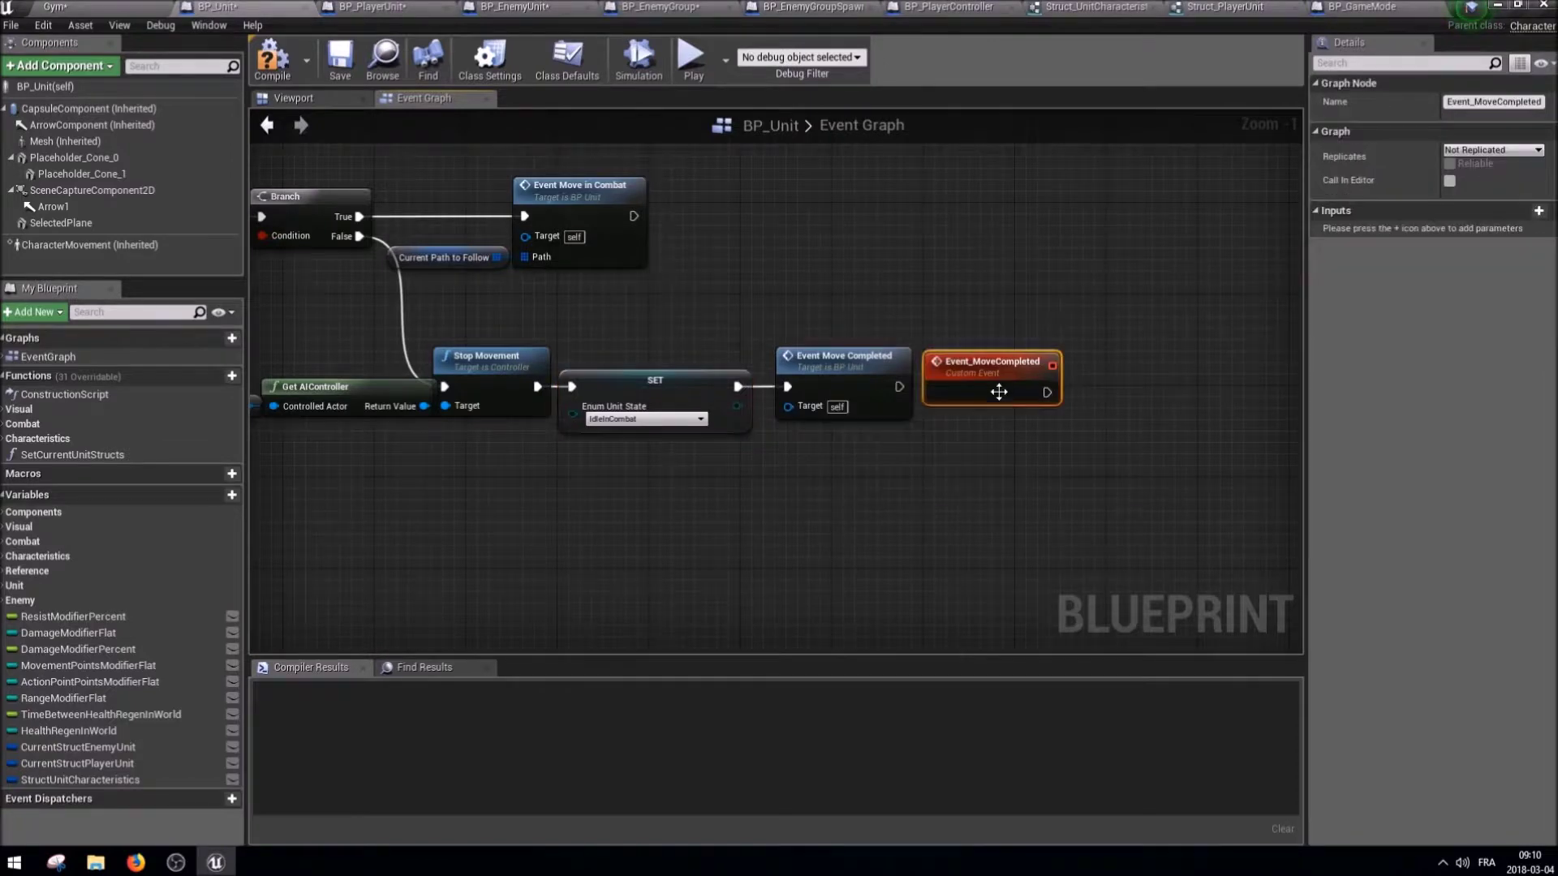
pyautogui.scroll(-1, 1000, 389)
pyautogui.moveTo(590, 420); pyautogui.dragTo(1010, 479, button='right')
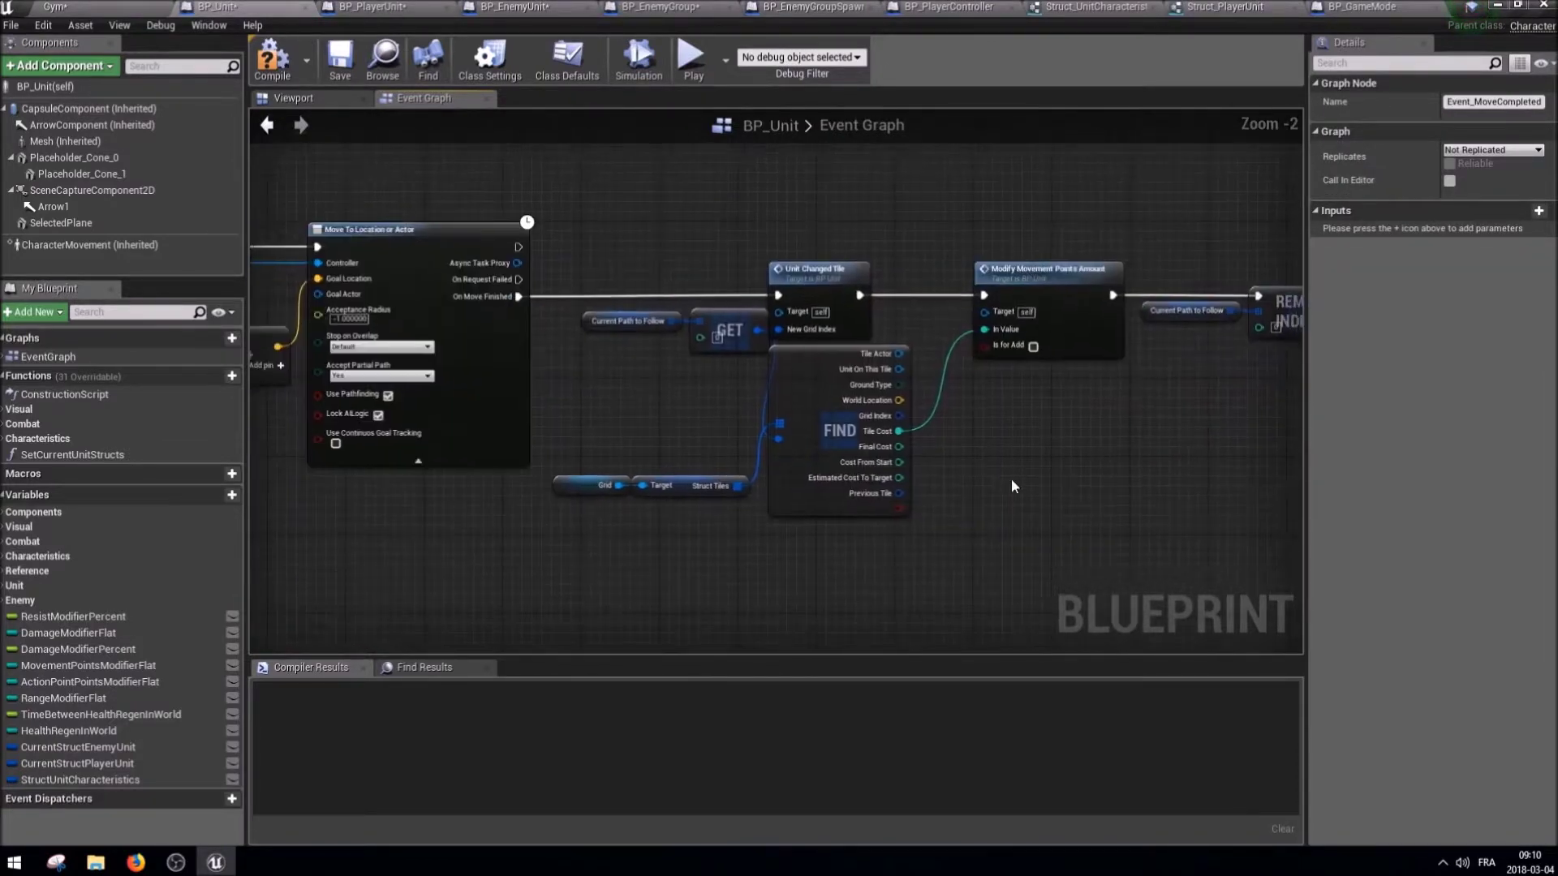
pyautogui.moveTo(1100, 419); pyautogui.dragTo(722, 472, button='right')
pyautogui.click(812, 371)
pyautogui.moveTo(812, 370); pyautogui.dragTo(951, 352, button='right')
pyautogui.doubleClick(954, 354)
# Place the Struct Unit Characteristics variable and add a Set members in Struct_UnitCharacteristics node.
pyautogui.click(954, 354)
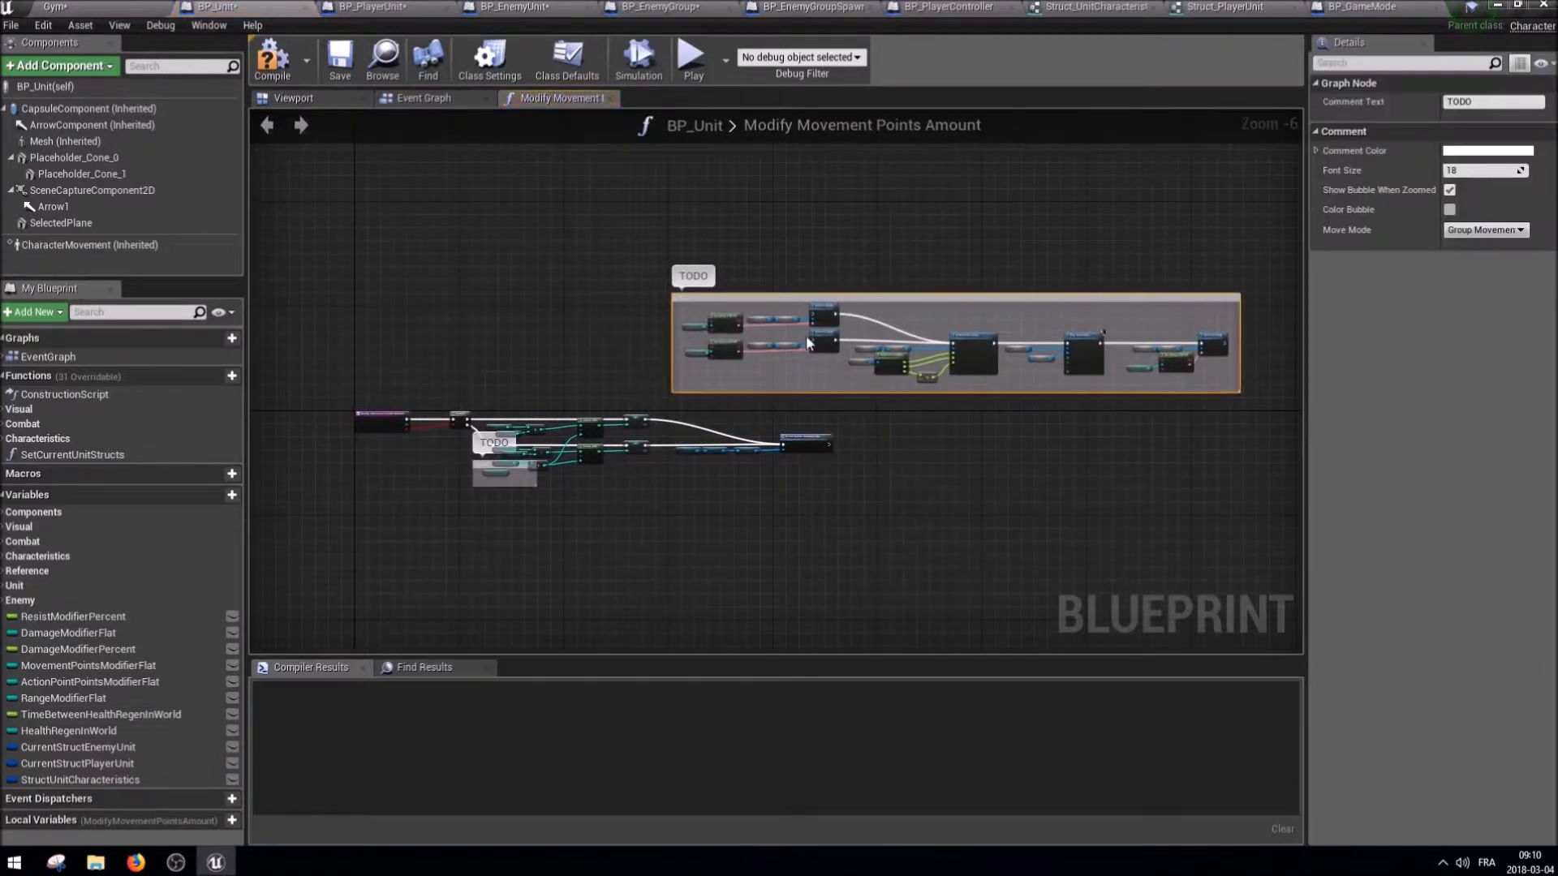
pyautogui.scroll(5, 883, 326)
pyautogui.click(787, 541)
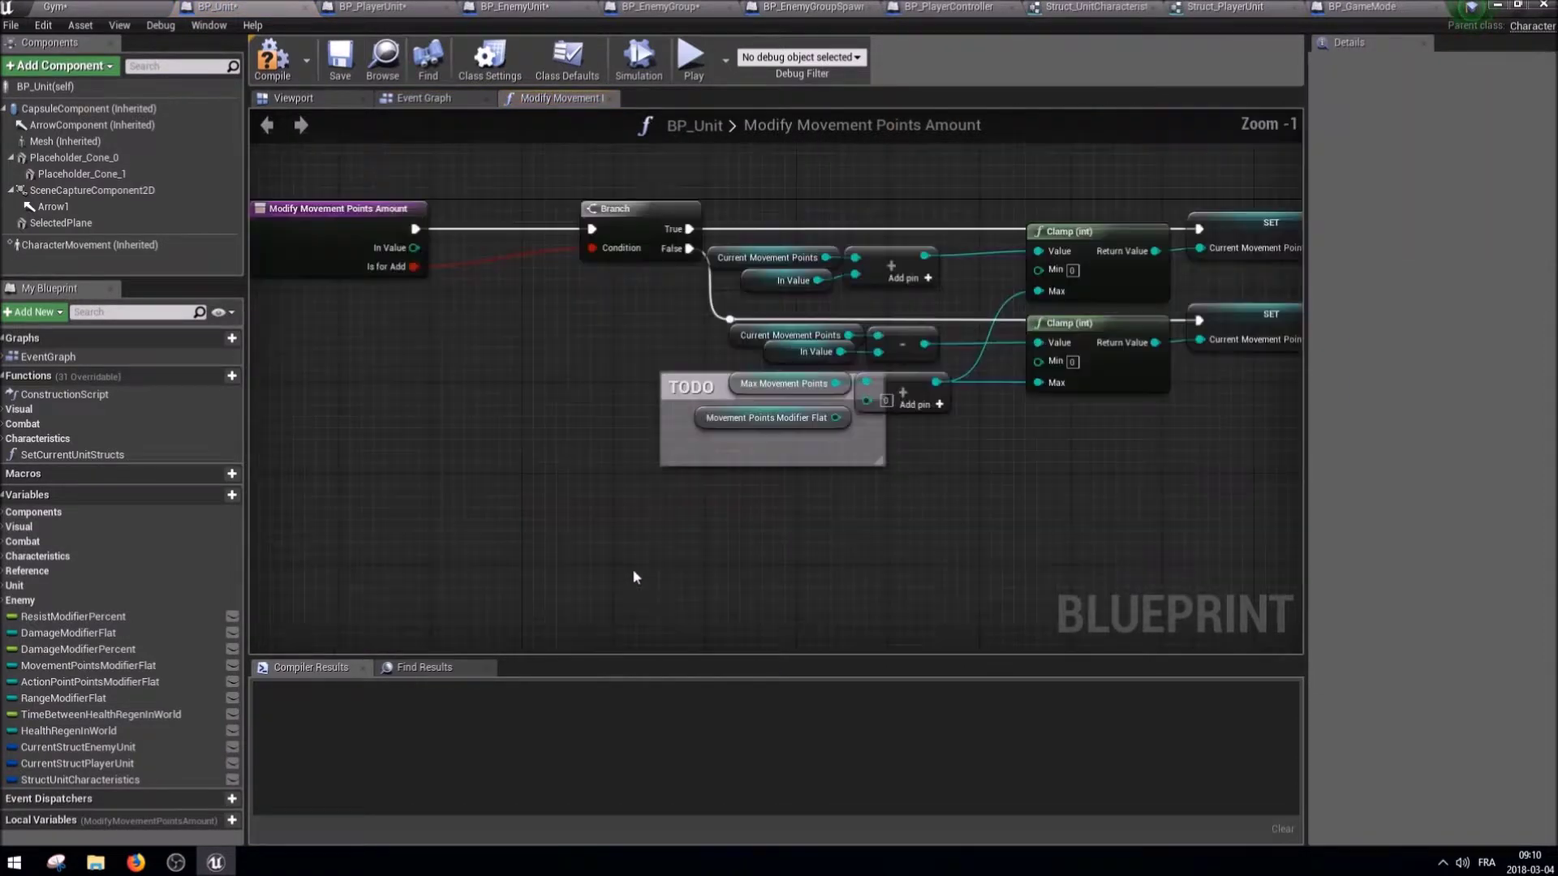
pyautogui.moveTo(495, 479); pyautogui.dragTo(360, 519, button='right')
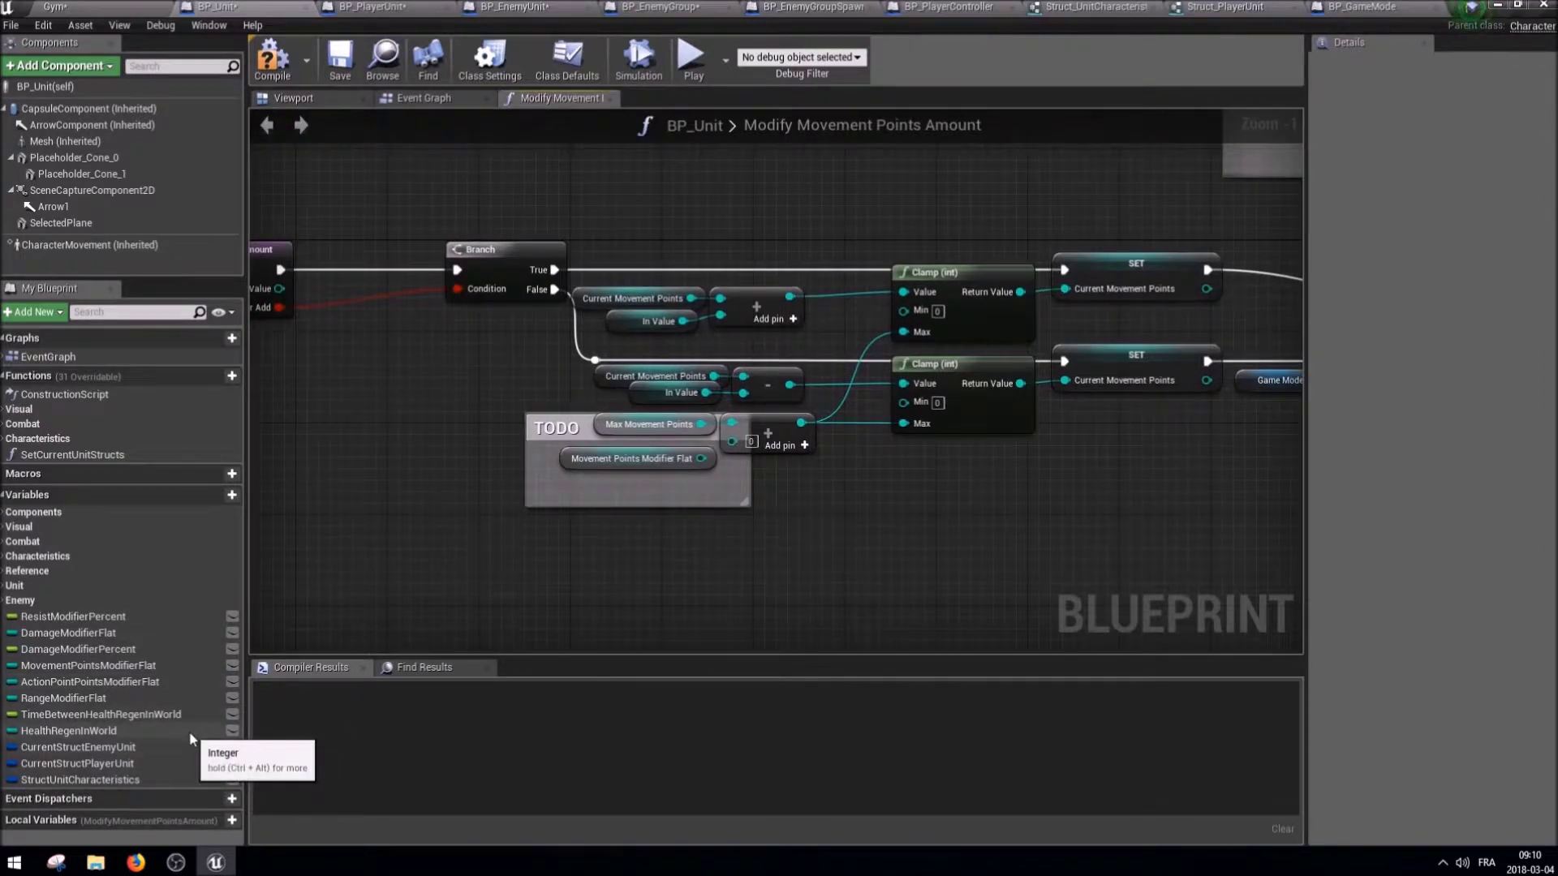
pyautogui.moveTo(77, 780); pyautogui.dragTo(472, 559)
pyautogui.moveTo(604, 550)
pyautogui.mouseDown()
pyautogui.moveTo(642, 564)
pyautogui.moveTo(795, 545)
pyautogui.mouseUp()
pyautogui.write('set mem')
pyautogui.press('Return')
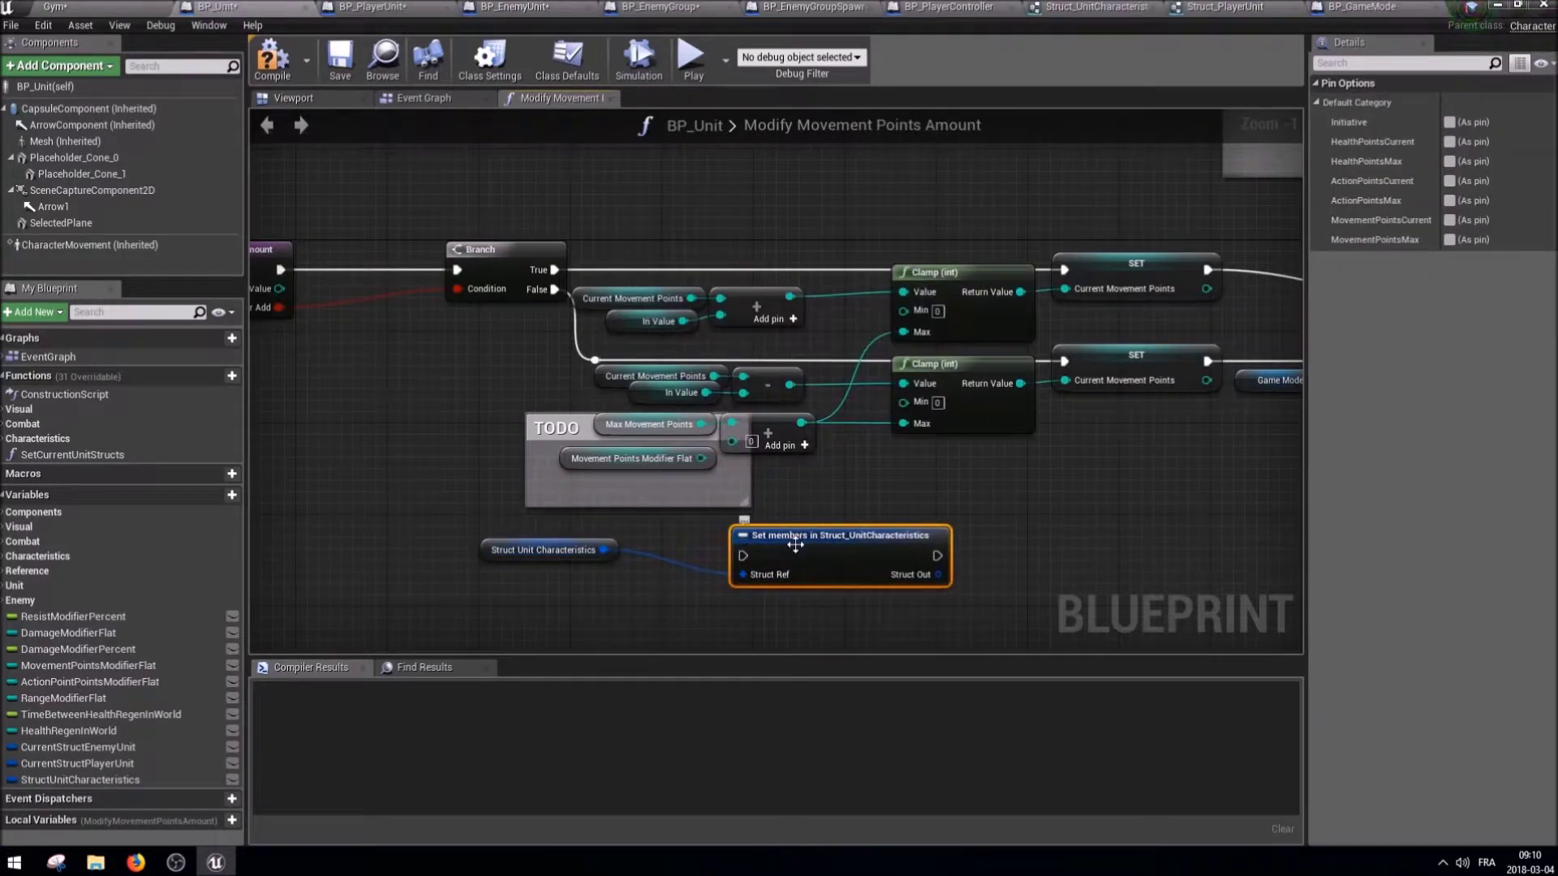
# Add a Break Struct_UnitCharacteristics node, hiding Initiative, HealthPoints and ActionPoints outputs.
pyautogui.moveTo(603, 552); pyautogui.dragTo(583, 581)
pyautogui.write('br')
pyautogui.press('Return')
pyautogui.click(1448, 122)
pyautogui.click(1449, 142)
pyautogui.click(1449, 161)
pyautogui.click(1449, 180)
pyautogui.click(1449, 199)
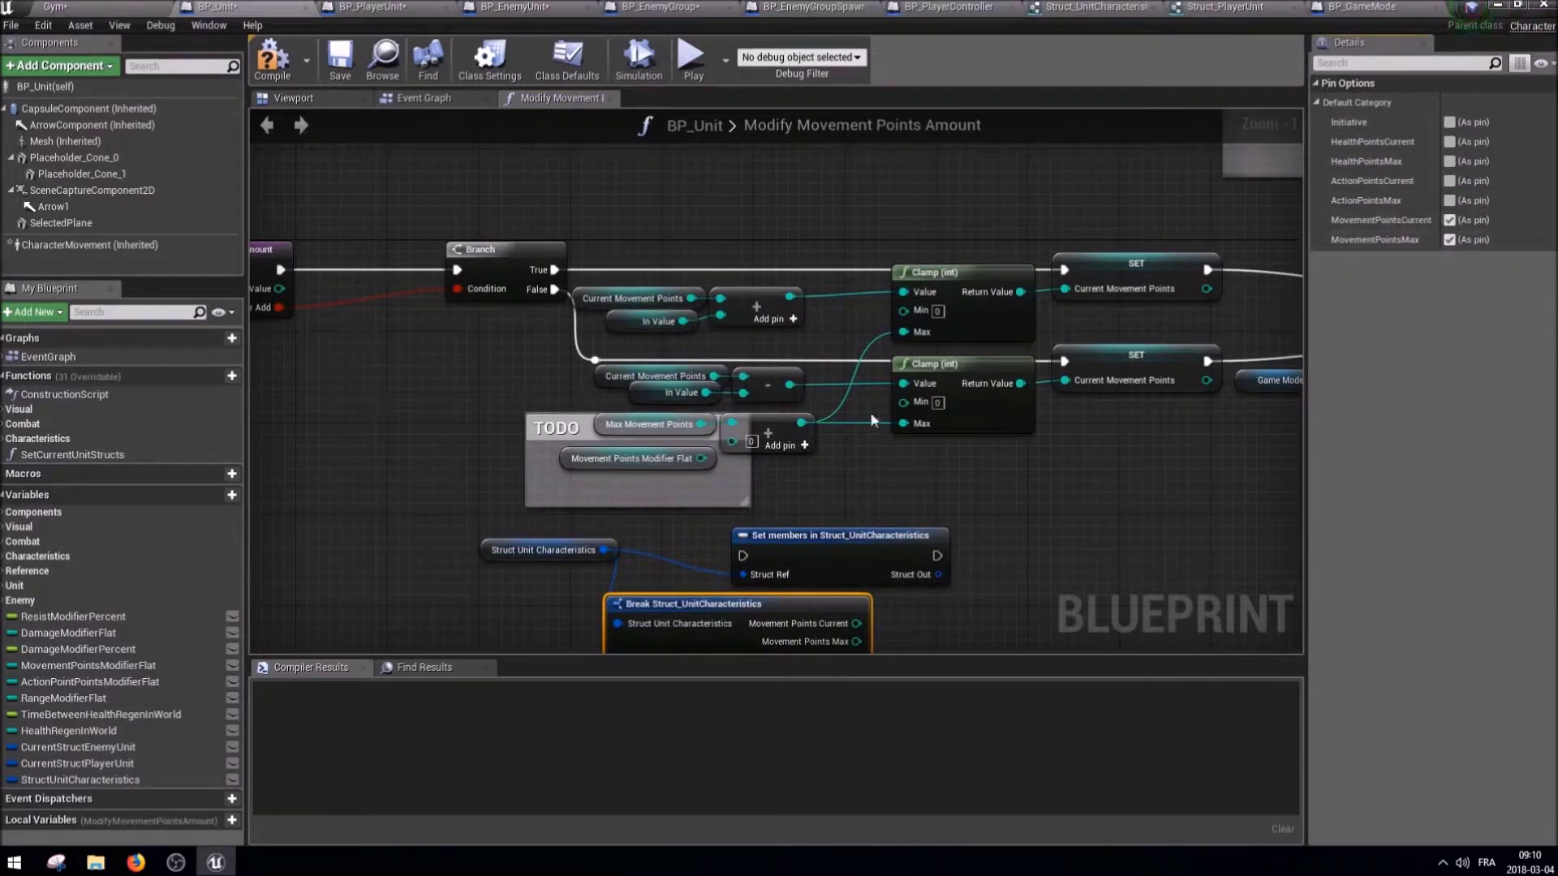
# Expose Movement Points Current on Set members and delete the top Current Movement Points SET node.
pyautogui.moveTo(896, 569); pyautogui.dragTo(772, 490, button='right')
pyautogui.moveTo(649, 456); pyautogui.dragTo(761, 434)
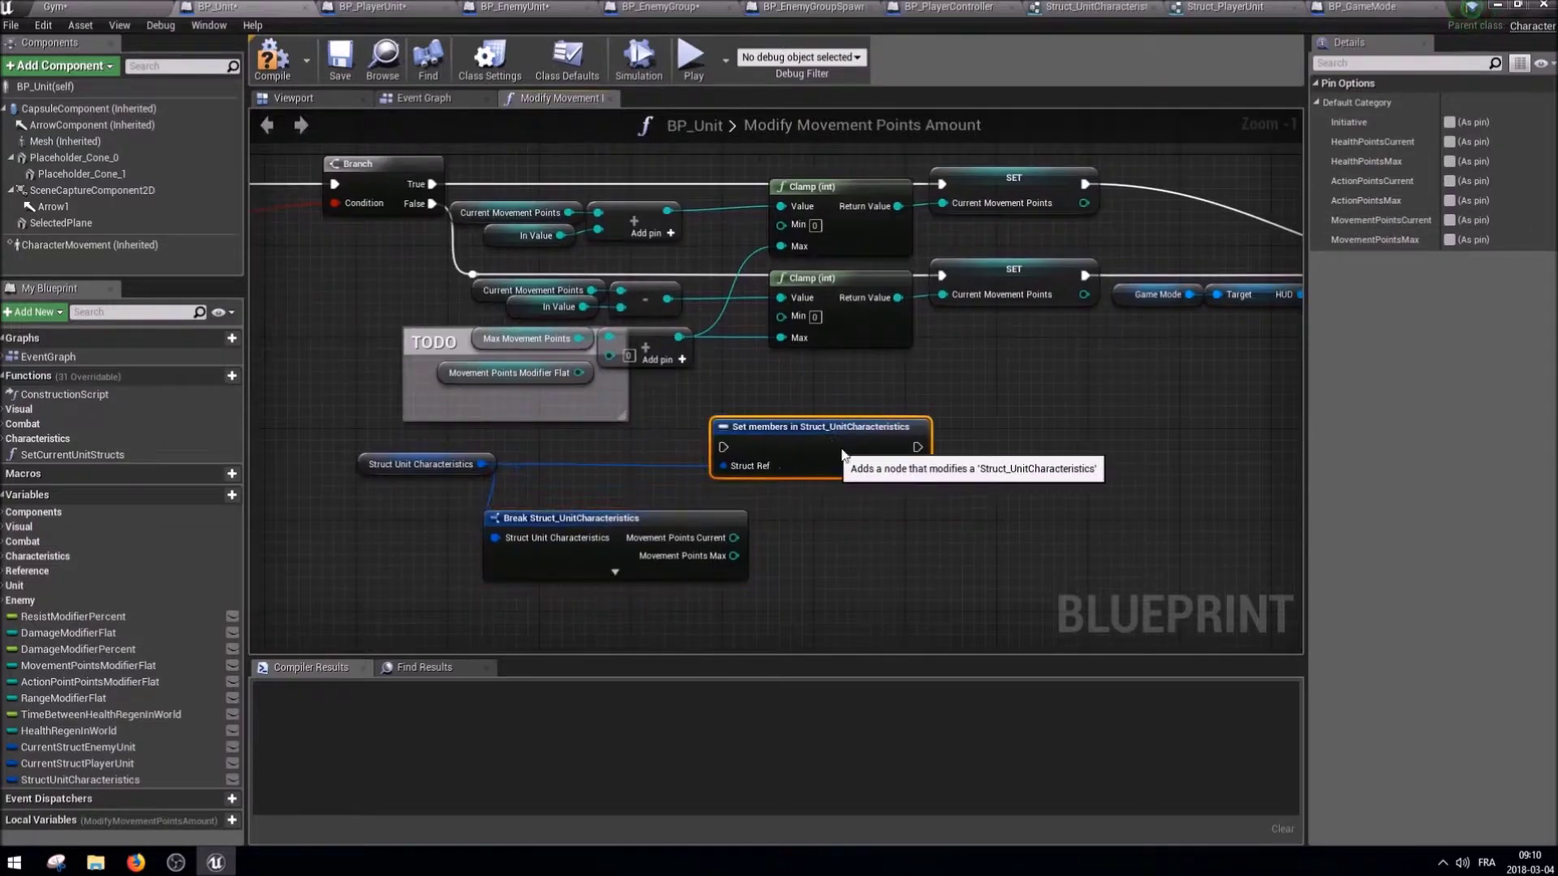
pyautogui.click(1449, 220)
pyautogui.moveTo(882, 457); pyautogui.dragTo(1043, 424)
pyautogui.moveTo(1043, 425); pyautogui.dragTo(1017, 489, button='right')
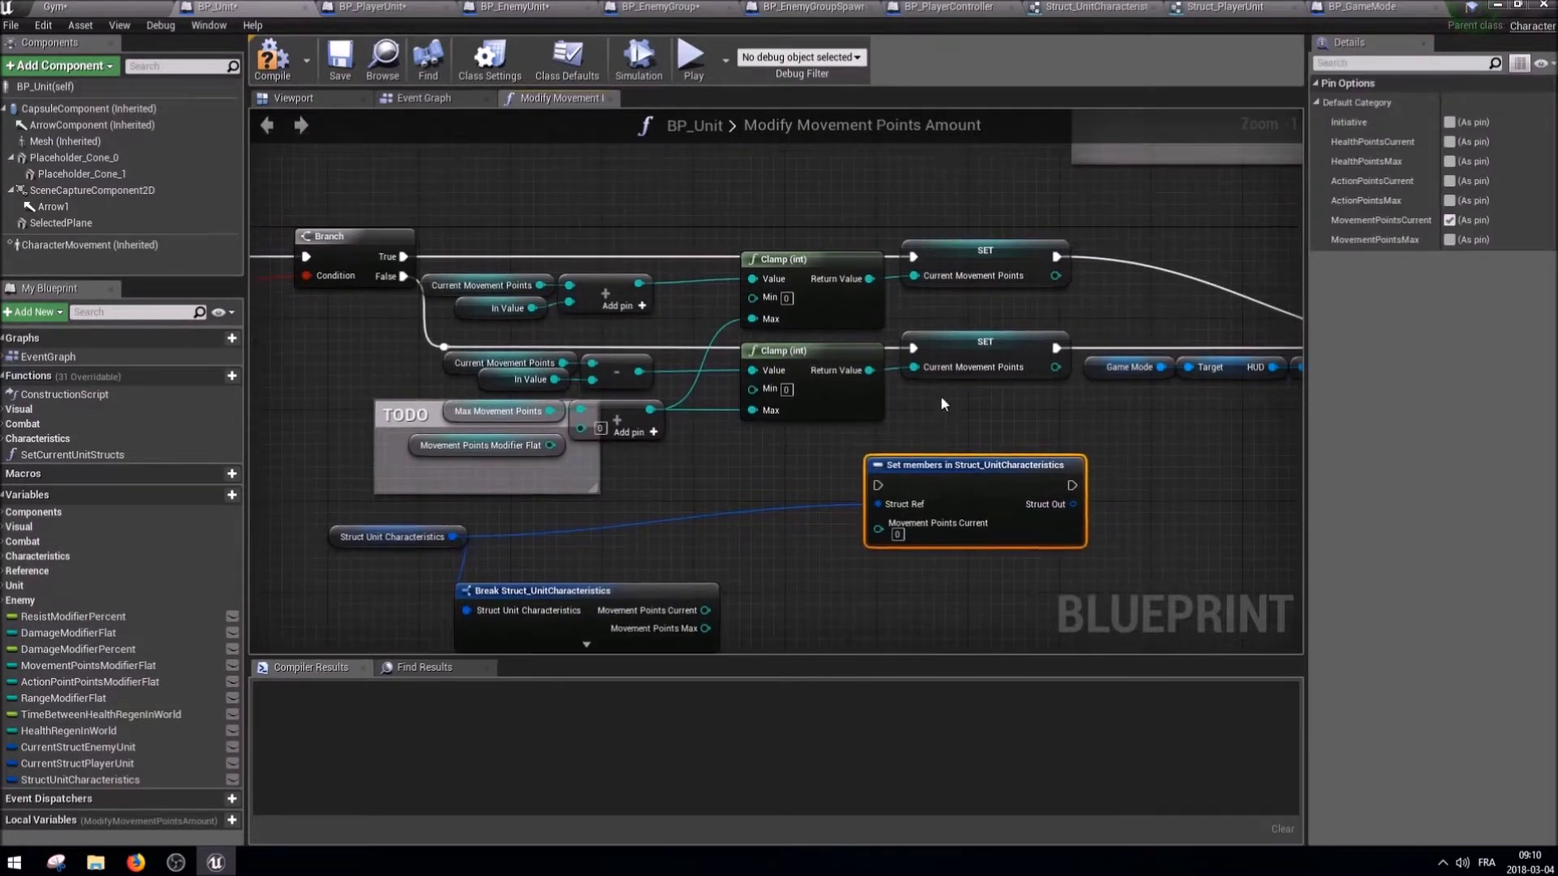
pyautogui.moveTo(991, 426)
pyautogui.mouseDown()
pyautogui.moveTo(913, 298)
pyautogui.moveTo(878, 523)
pyautogui.mouseUp()
pyautogui.click(1004, 245)
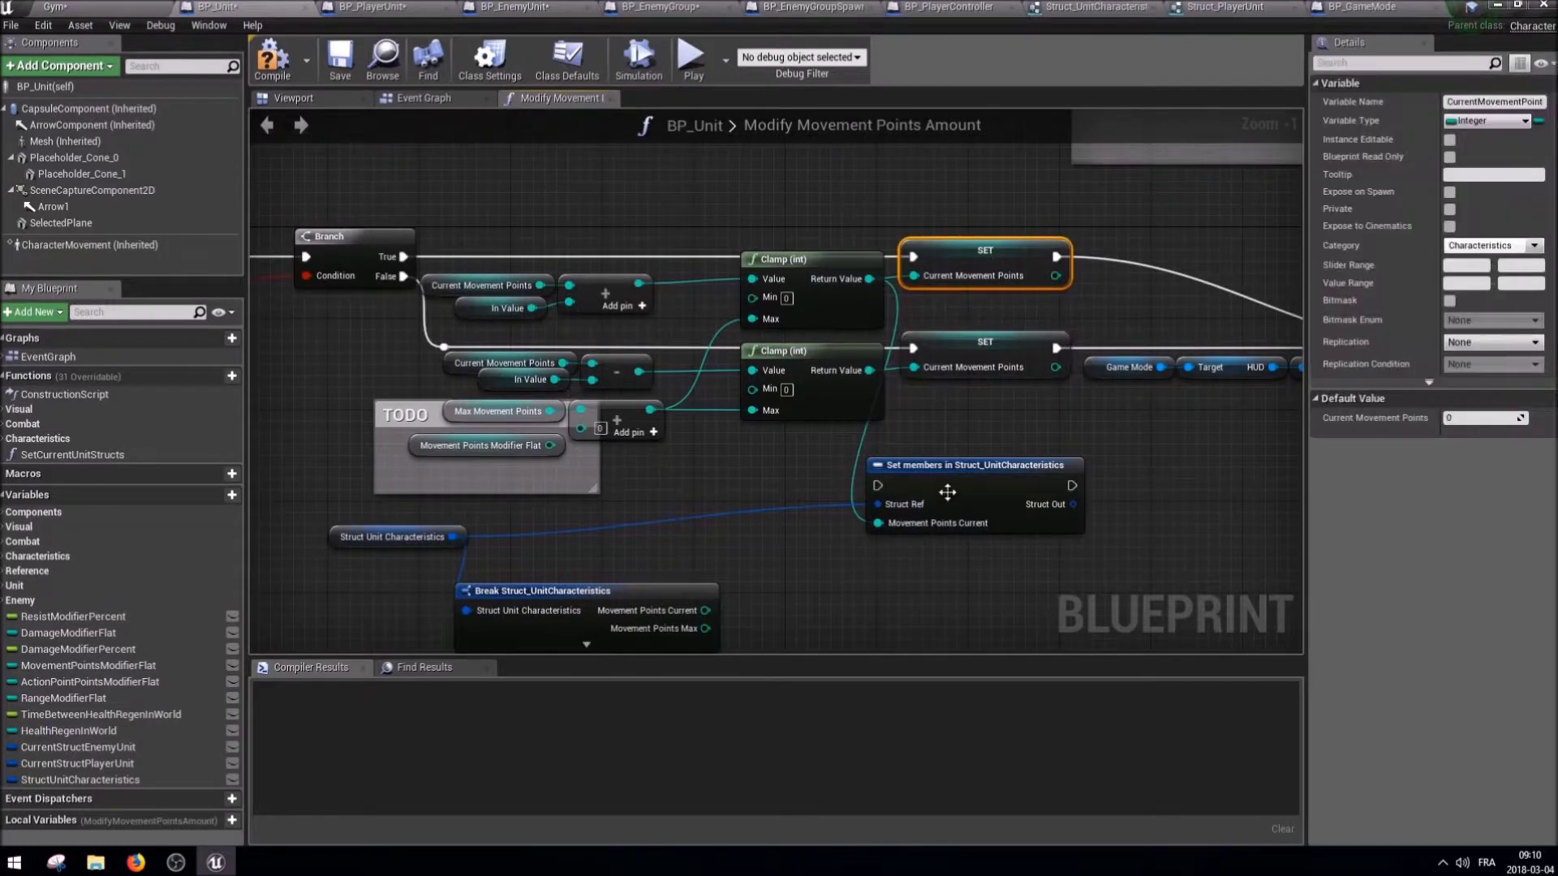
pyautogui.press('Delete')
# Move Set members into the SET's place and duplicate it, wiring lower Clamp and Branch False.
pyautogui.moveTo(933, 464); pyautogui.dragTo(979, 236)
pyautogui.hotkey('ctrl', 'c')
pyautogui.hotkey('ctrl', 'v')
pyautogui.moveTo(869, 370); pyautogui.dragTo(946, 466)
pyautogui.moveTo(403, 276); pyautogui.dragTo(946, 429)
# Wire the top Set members node to Event Update Initiative Bar and delete the lower SET node.
pyautogui.click(985, 342)
pyautogui.moveTo(1202, 296); pyautogui.dragTo(618, 302, button='right')
pyautogui.moveTo(529, 265); pyautogui.dragTo(862, 365)
pyautogui.moveTo(553, 437); pyautogui.dragTo(824, 384, button='right')
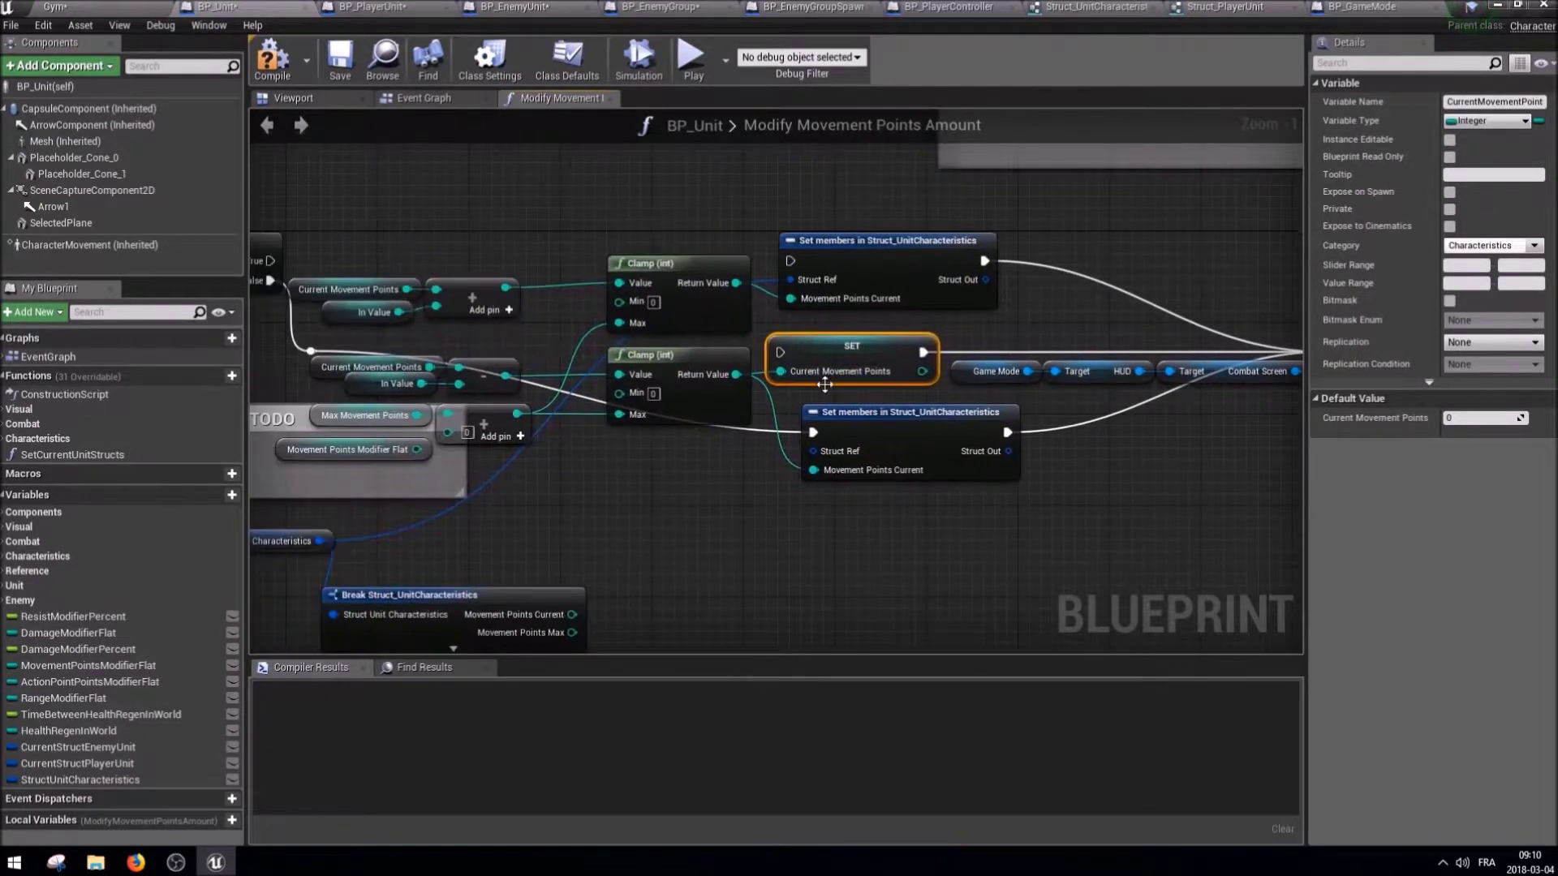
pyautogui.press('Delete')
# Align the lower Set members node with the upper one and shift the Game Mode chain over.
pyautogui.moveTo(868, 427); pyautogui.dragTo(812, 329)
pyautogui.moveTo(1038, 448); pyautogui.dragTo(748, 438, button='right')
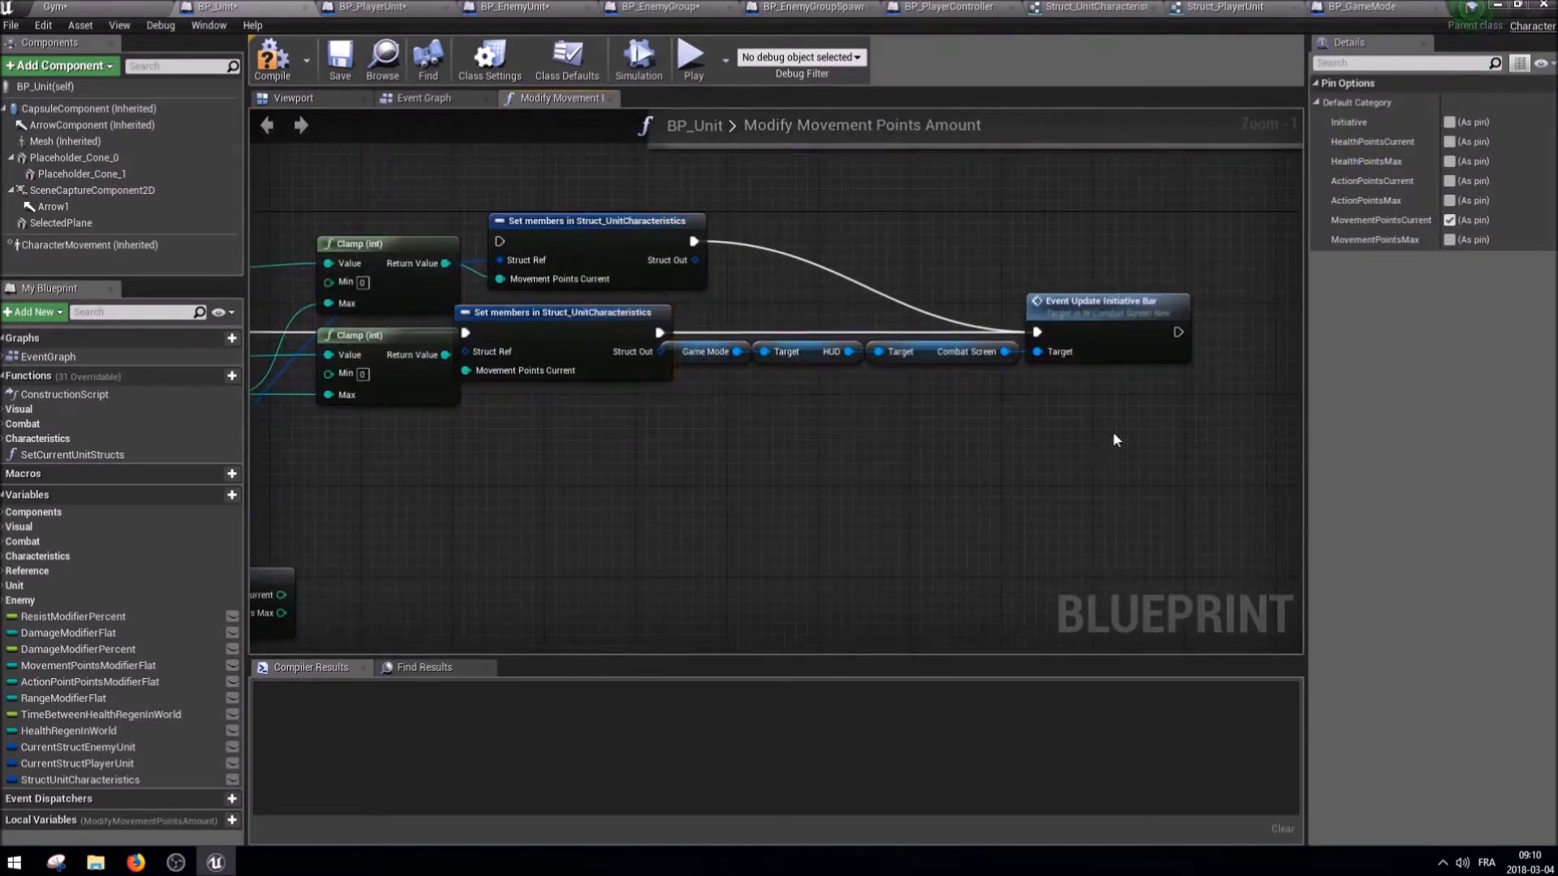
pyautogui.moveTo(1112, 430); pyautogui.dragTo(728, 279)
pyautogui.moveTo(568, 313); pyautogui.dragTo(600, 313)
pyautogui.moveTo(596, 456); pyautogui.dragTo(1033, 509, button='right')
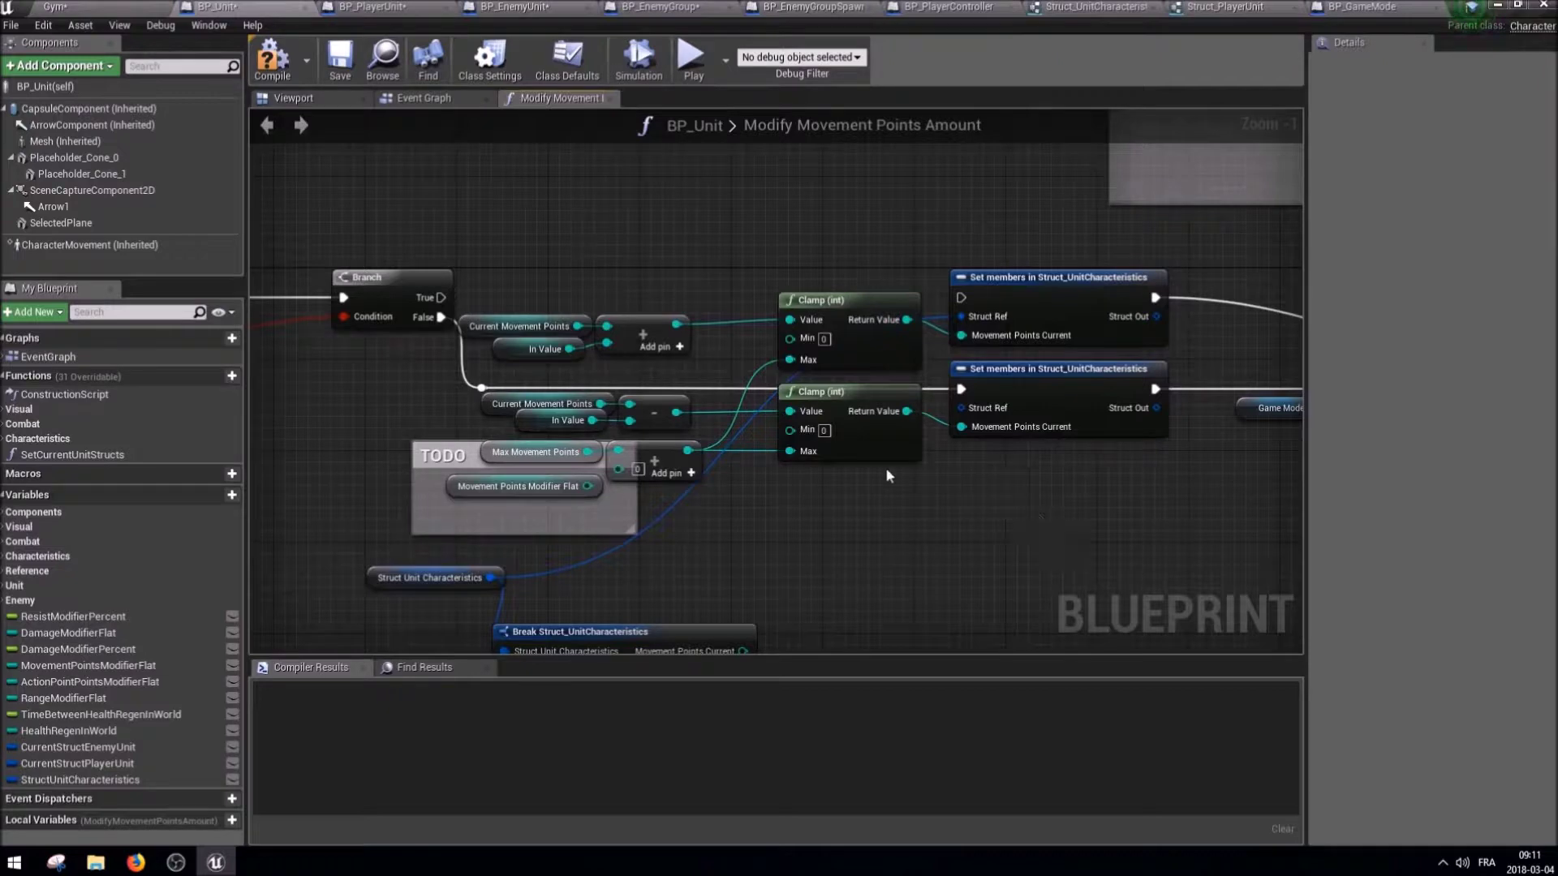
# Feed Movement Points Current into the subtract and add nodes, Movement Points Max into the max add.
pyautogui.moveTo(884, 467); pyautogui.dragTo(981, 394, button='right')
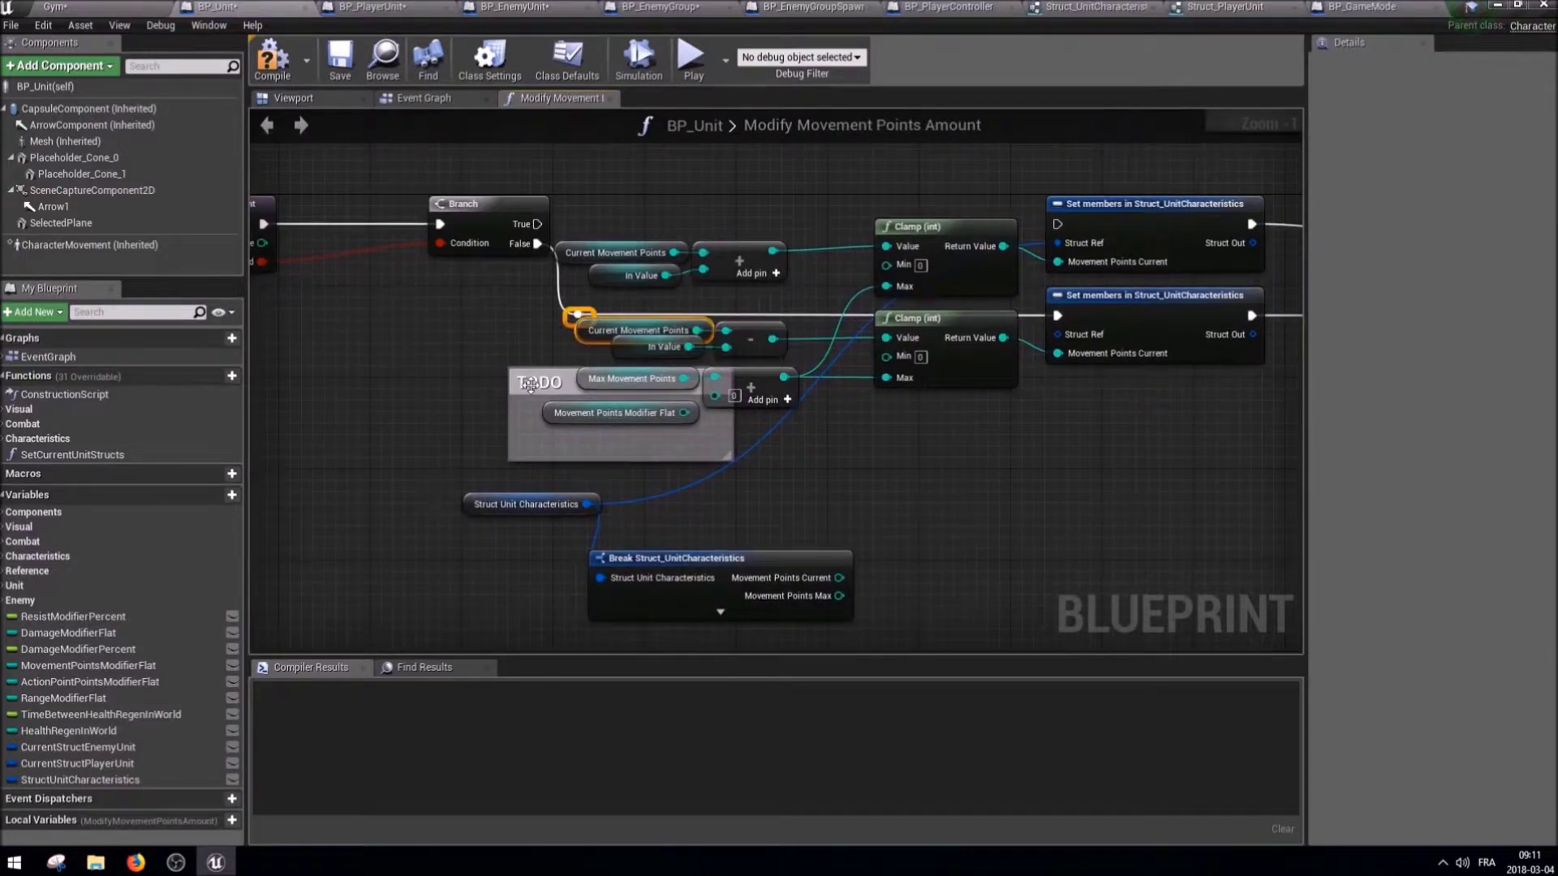
pyautogui.moveTo(839, 577); pyautogui.dragTo(726, 347)
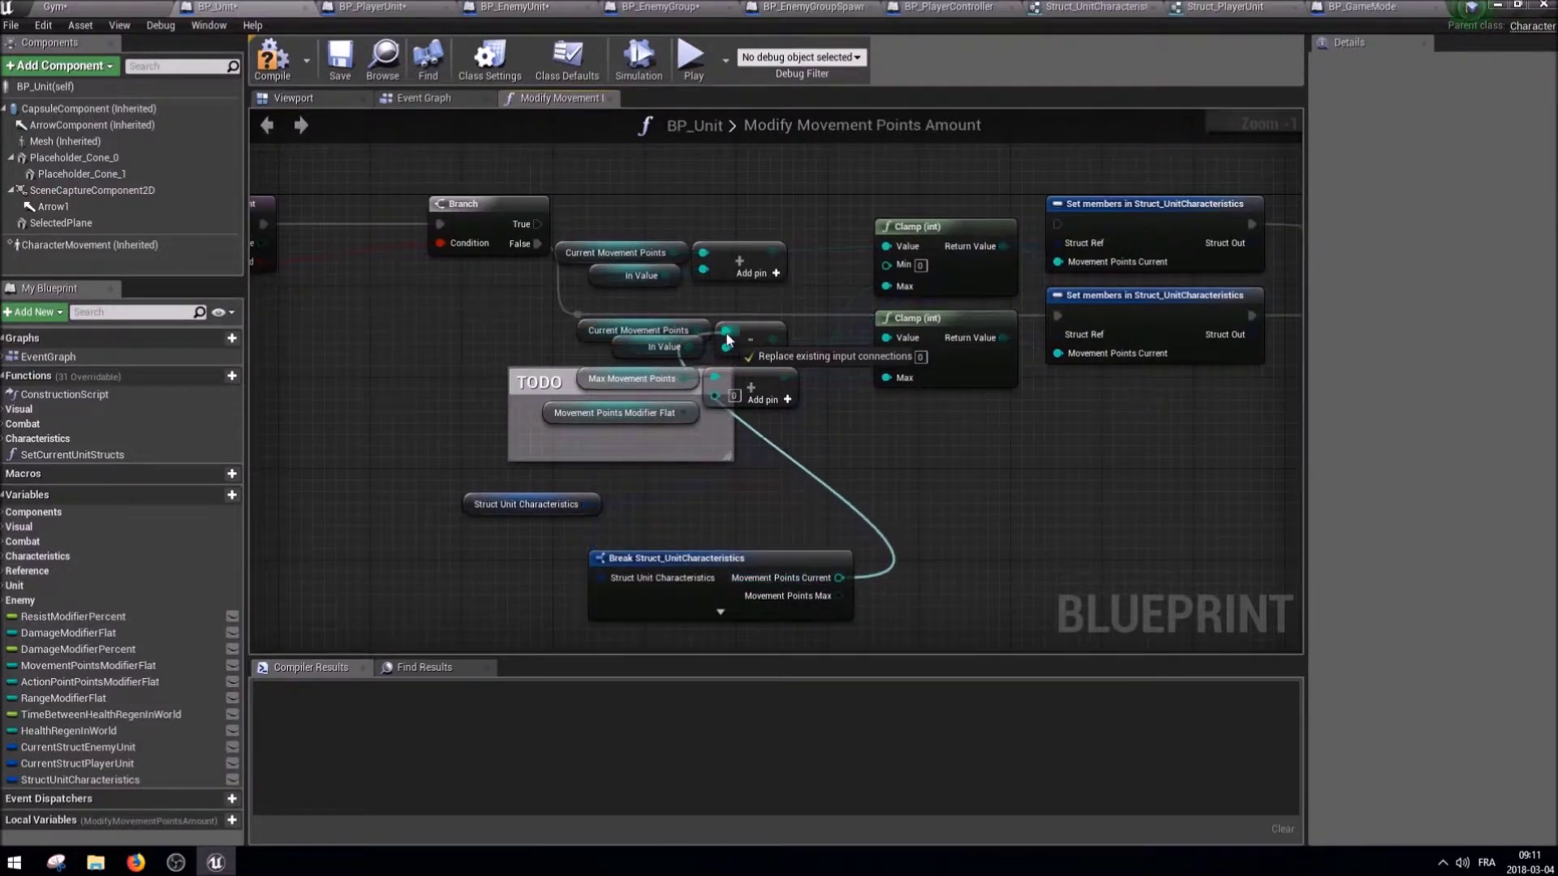
pyautogui.moveTo(839, 577); pyautogui.dragTo(703, 270)
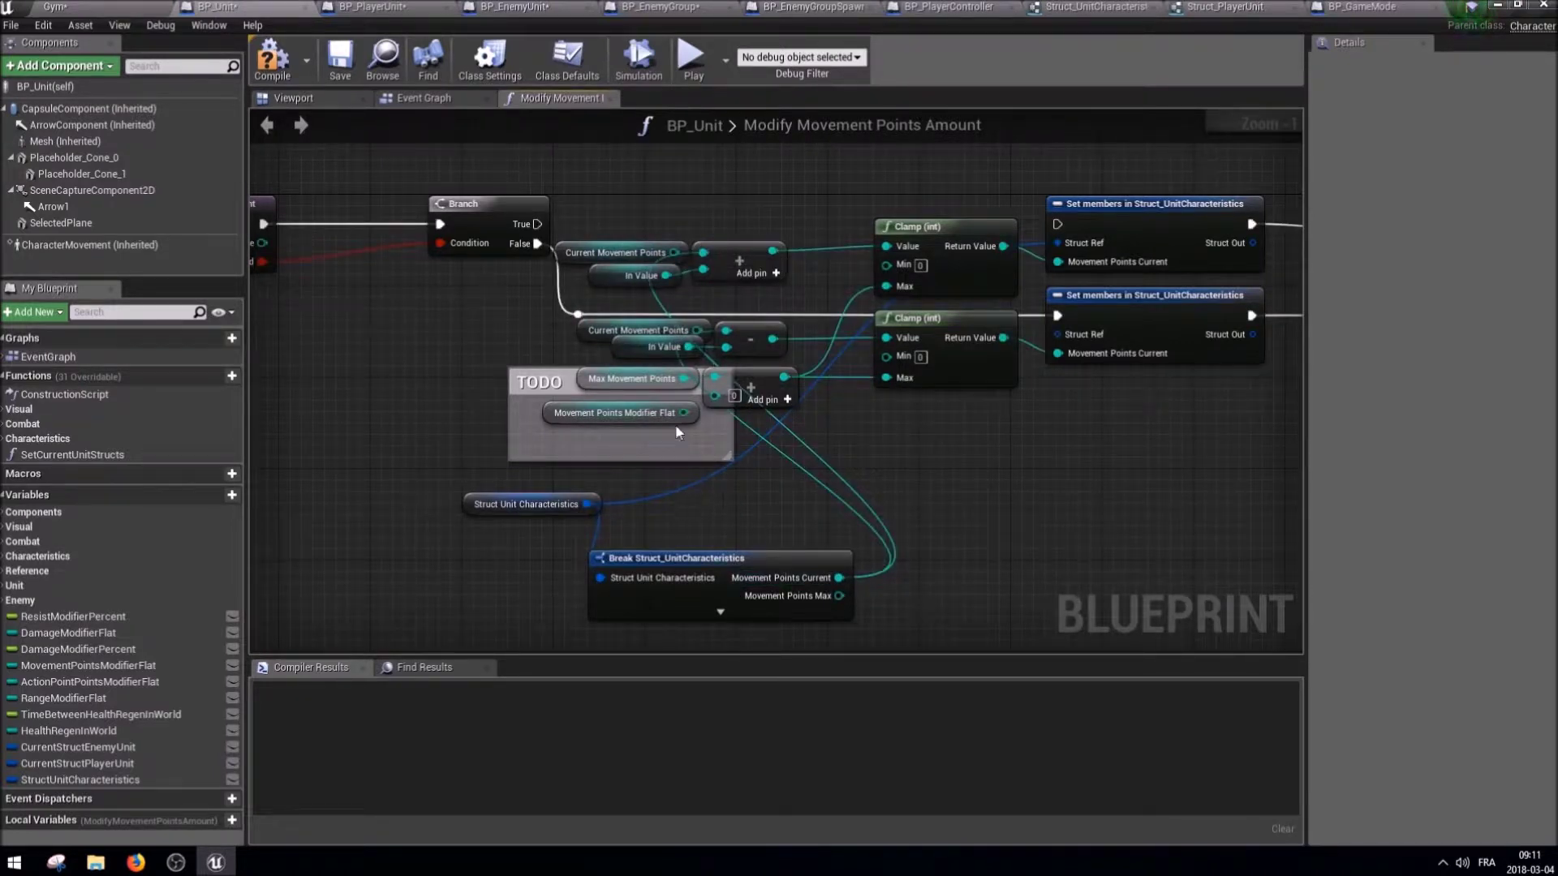
pyautogui.moveTo(839, 596); pyautogui.dragTo(714, 377)
# Delete the old Max and Current Movement Points getters and connect Branch True to Set members.
pyautogui.click(608, 390)
pyautogui.keyDown('ctrl'); pyautogui.click(638, 331); pyautogui.keyUp('ctrl')
pyautogui.keyDown('ctrl'); pyautogui.click(614, 252); pyautogui.keyUp('ctrl')
pyautogui.press('Delete')
pyautogui.moveTo(537, 224); pyautogui.dragTo(1057, 224)
pyautogui.moveTo(878, 612); pyautogui.dragTo(912, 581, button='right')
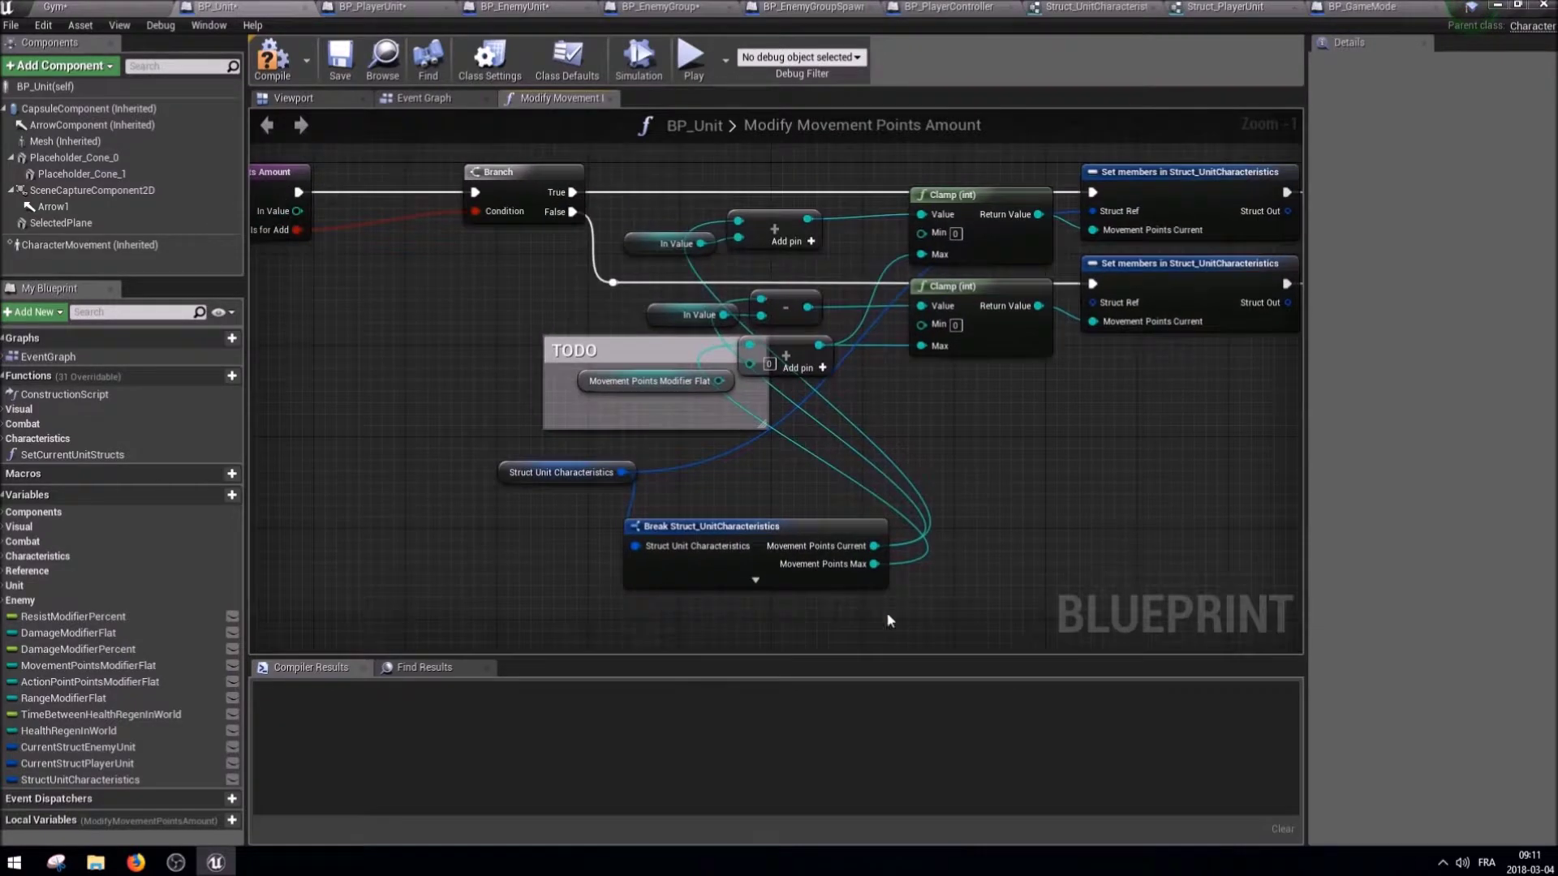
# Tidy the Break node and struct getter, wire the getter into both Set members Struct Ref pins.
pyautogui.click(628, 536)
pyautogui.moveTo(630, 543); pyautogui.dragTo(347, 283)
pyautogui.moveTo(418, 396); pyautogui.dragTo(532, 401, button='right')
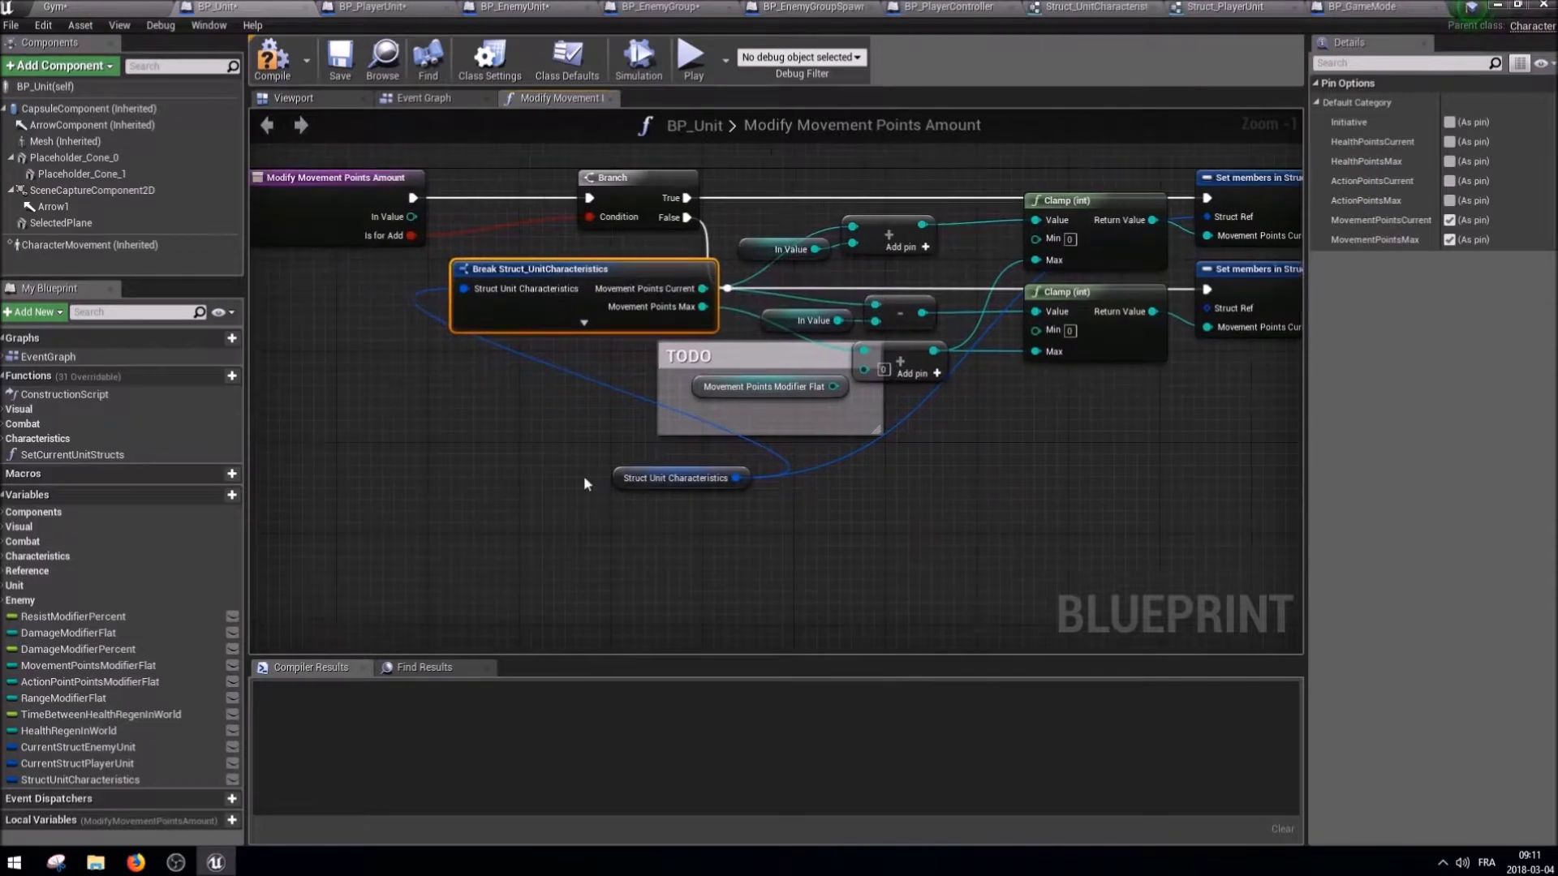
pyautogui.moveTo(647, 479); pyautogui.dragTo(404, 429)
pyautogui.click(881, 485)
pyautogui.moveTo(881, 484); pyautogui.dragTo(808, 535, button='right')
pyautogui.moveTo(1132, 359); pyautogui.dragTo(413, 459)
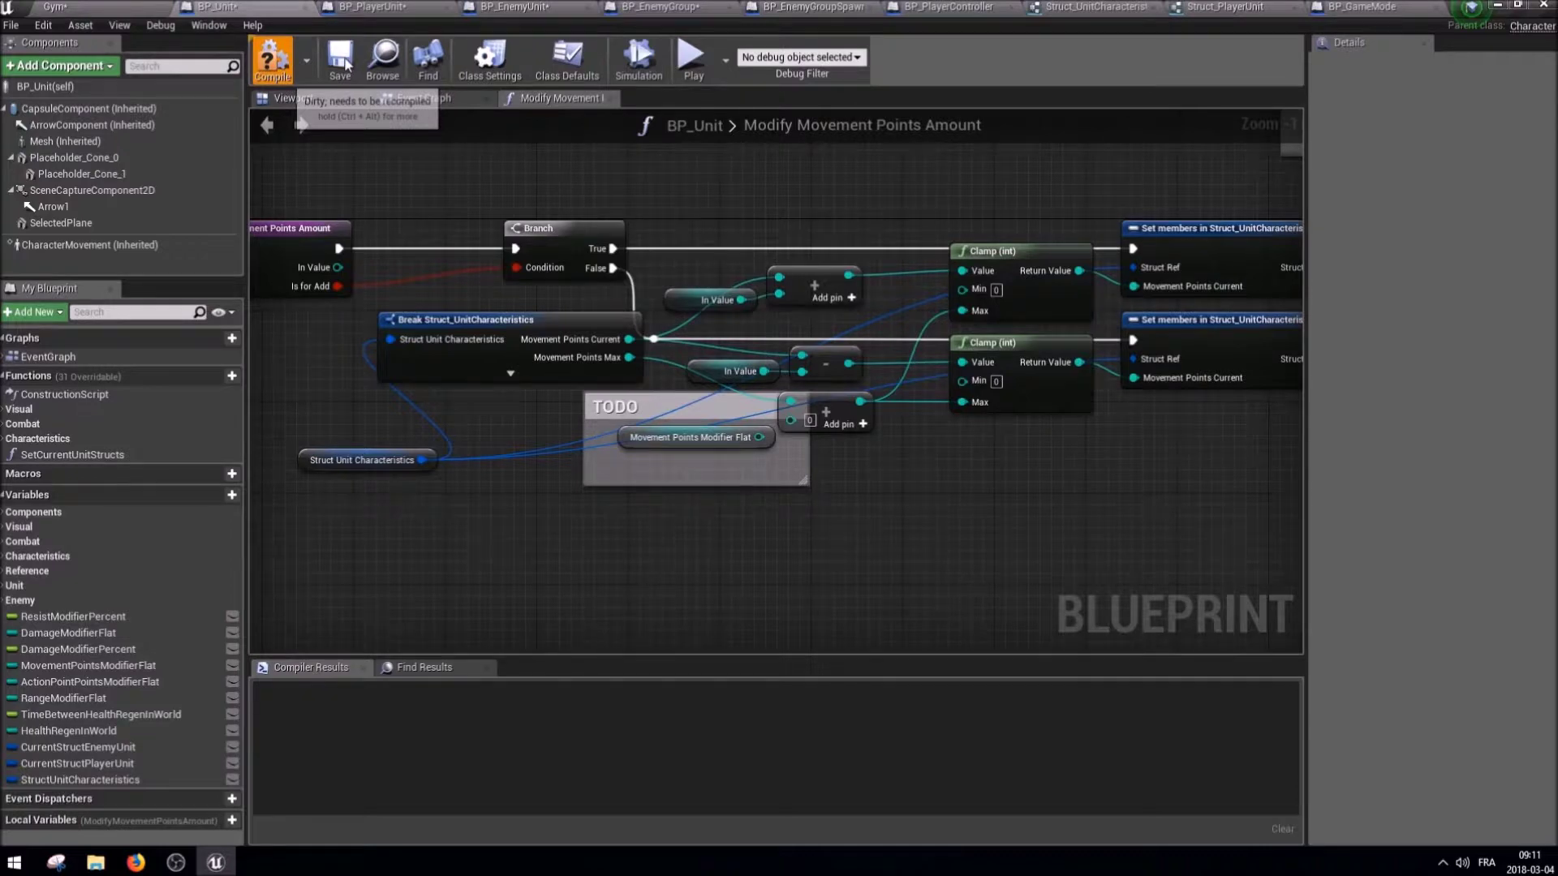
pyautogui.click(437, 99)
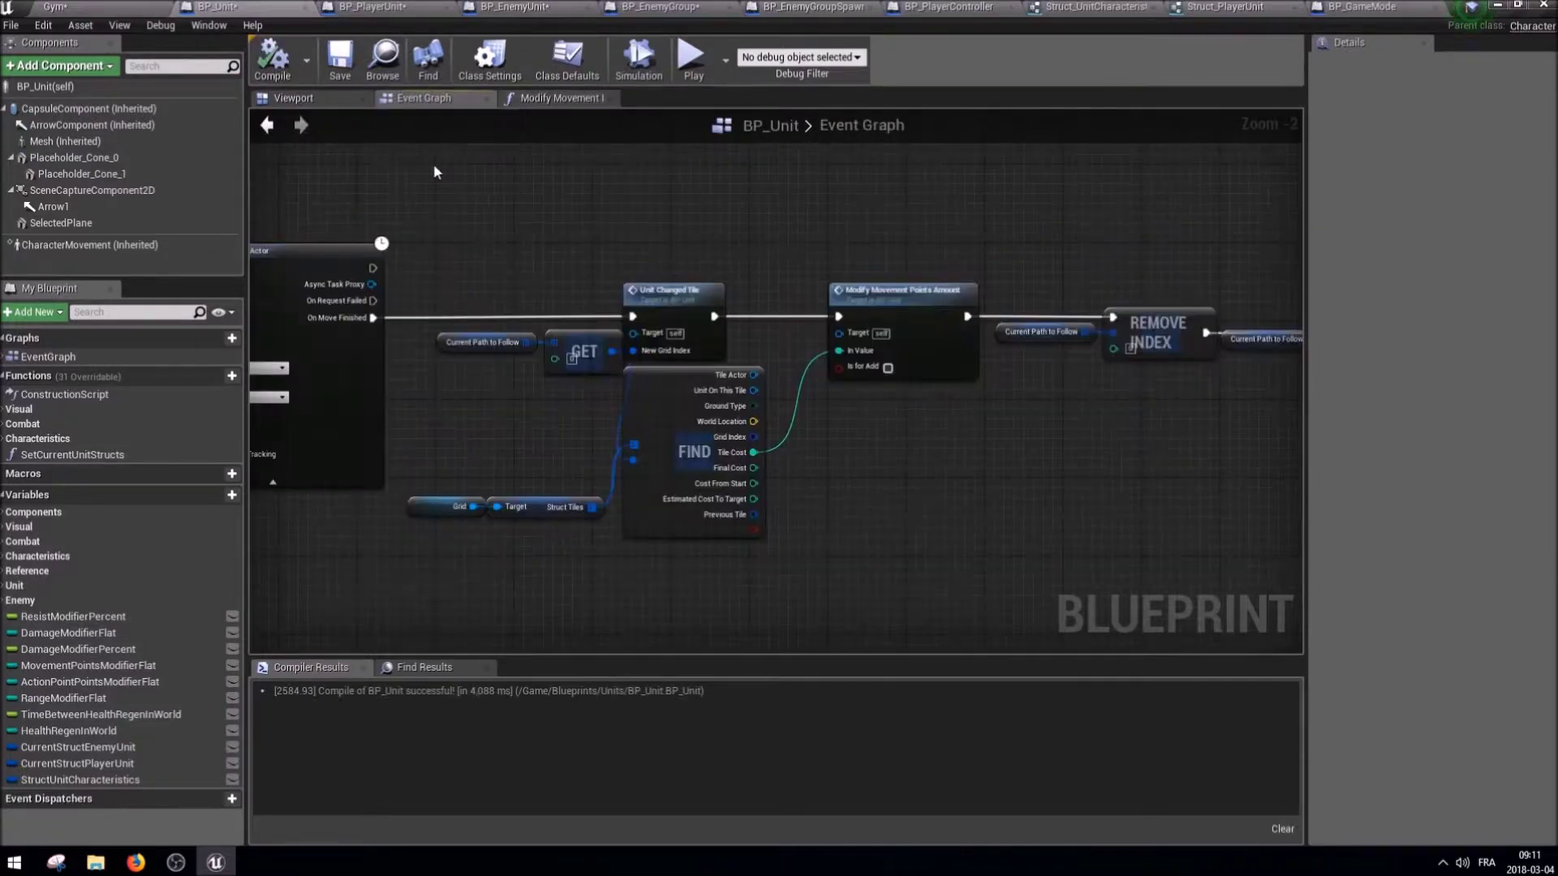
# Pan past Stop Movement and Event Move Completed to select the Event_MoveCompleted custom event.
pyautogui.click(933, 357)
pyautogui.moveTo(1294, 474); pyautogui.dragTo(945, 508, button='right')
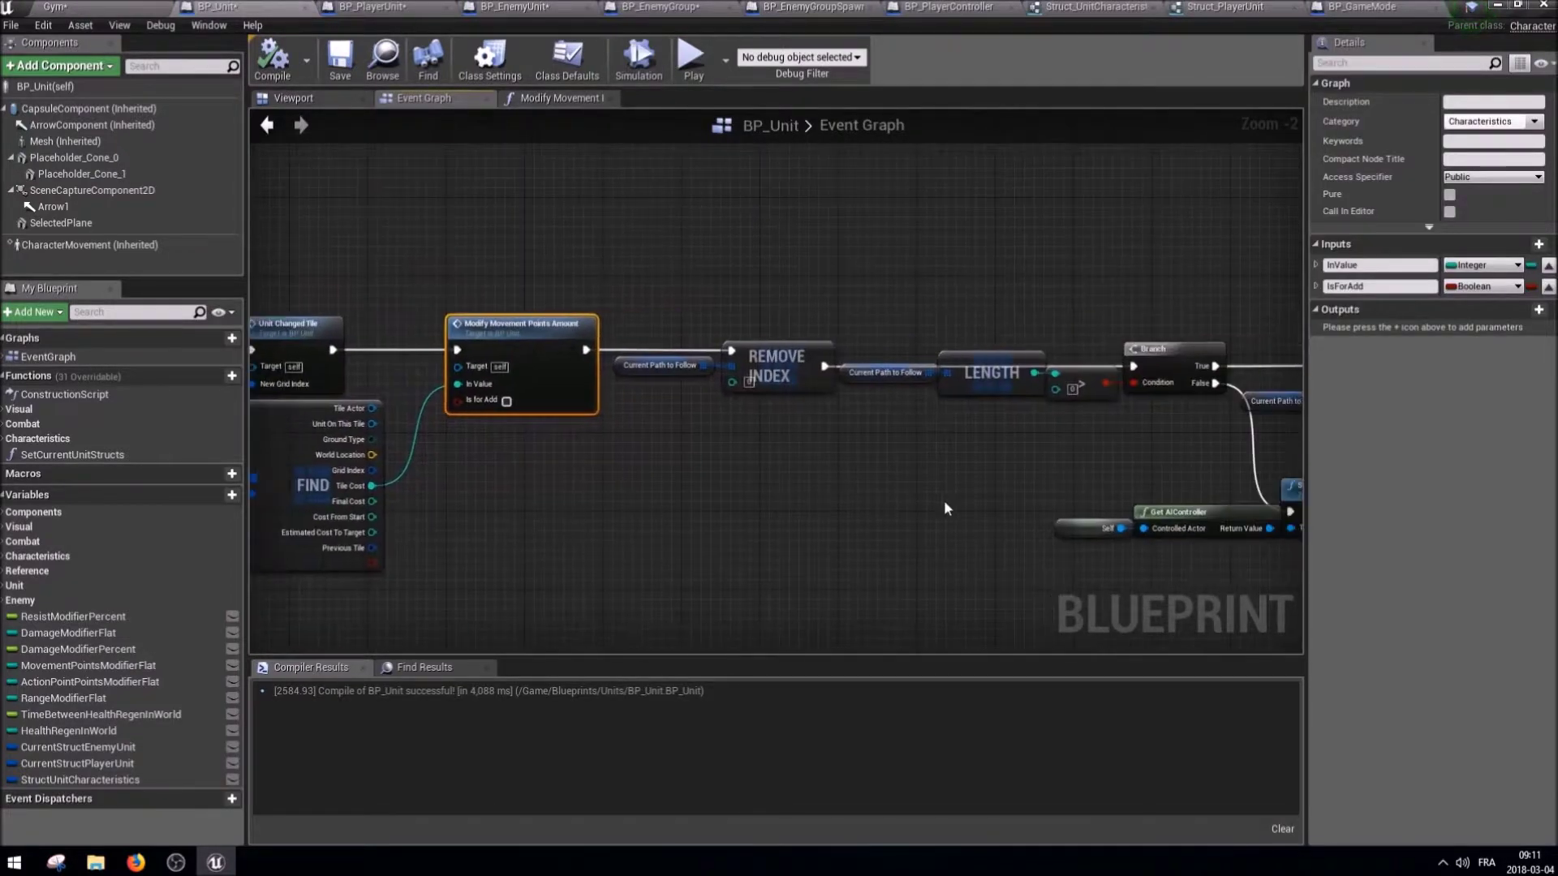
pyautogui.moveTo(1079, 430); pyautogui.dragTo(779, 426, button='right')
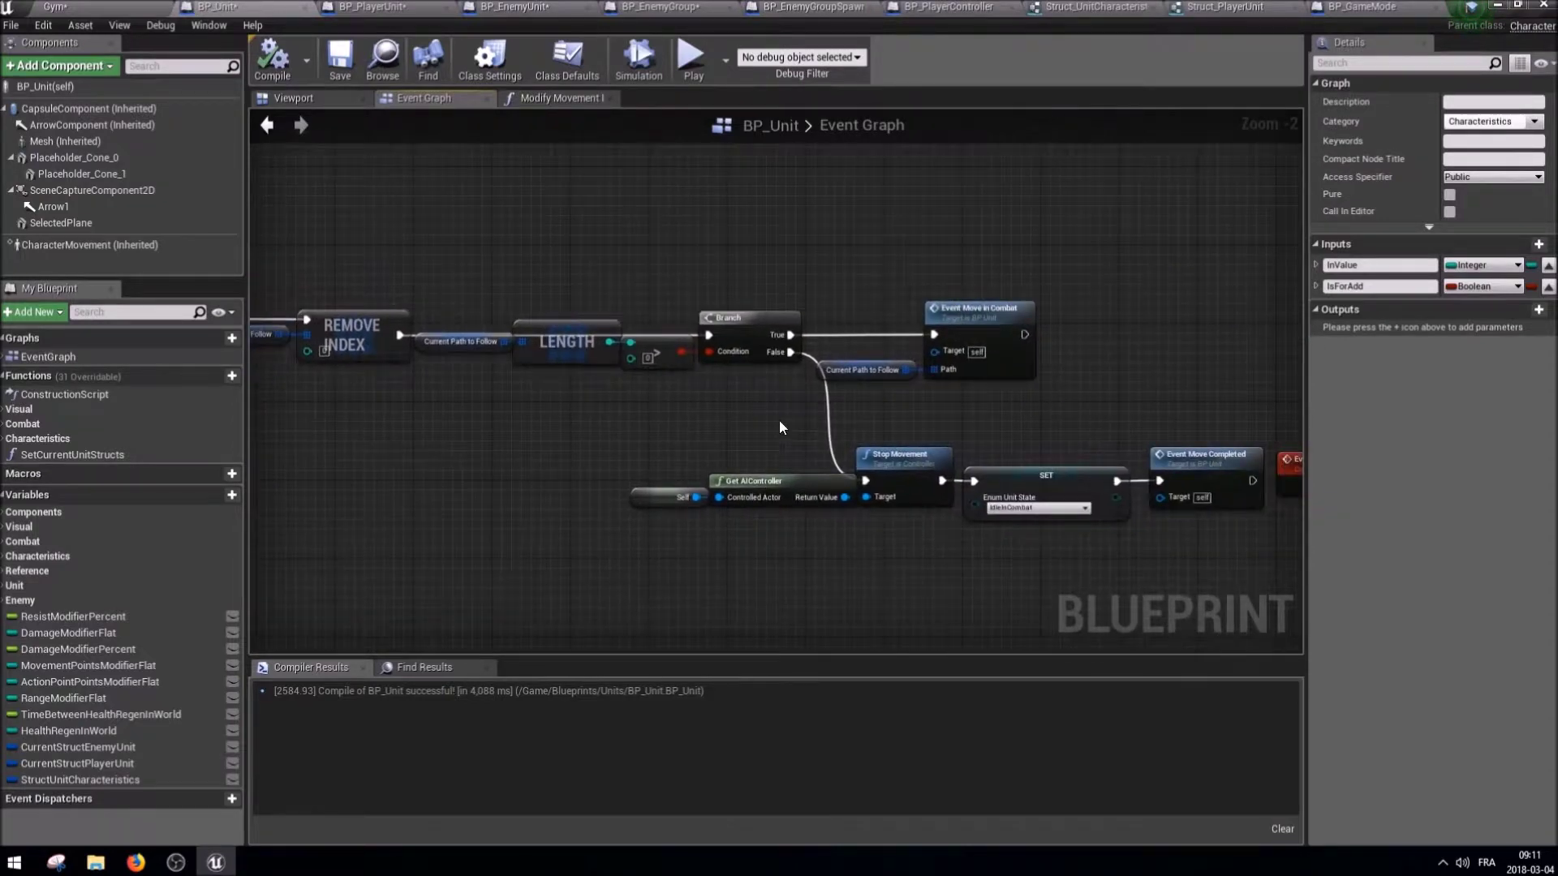
pyautogui.moveTo(1108, 423); pyautogui.dragTo(985, 417, button='right')
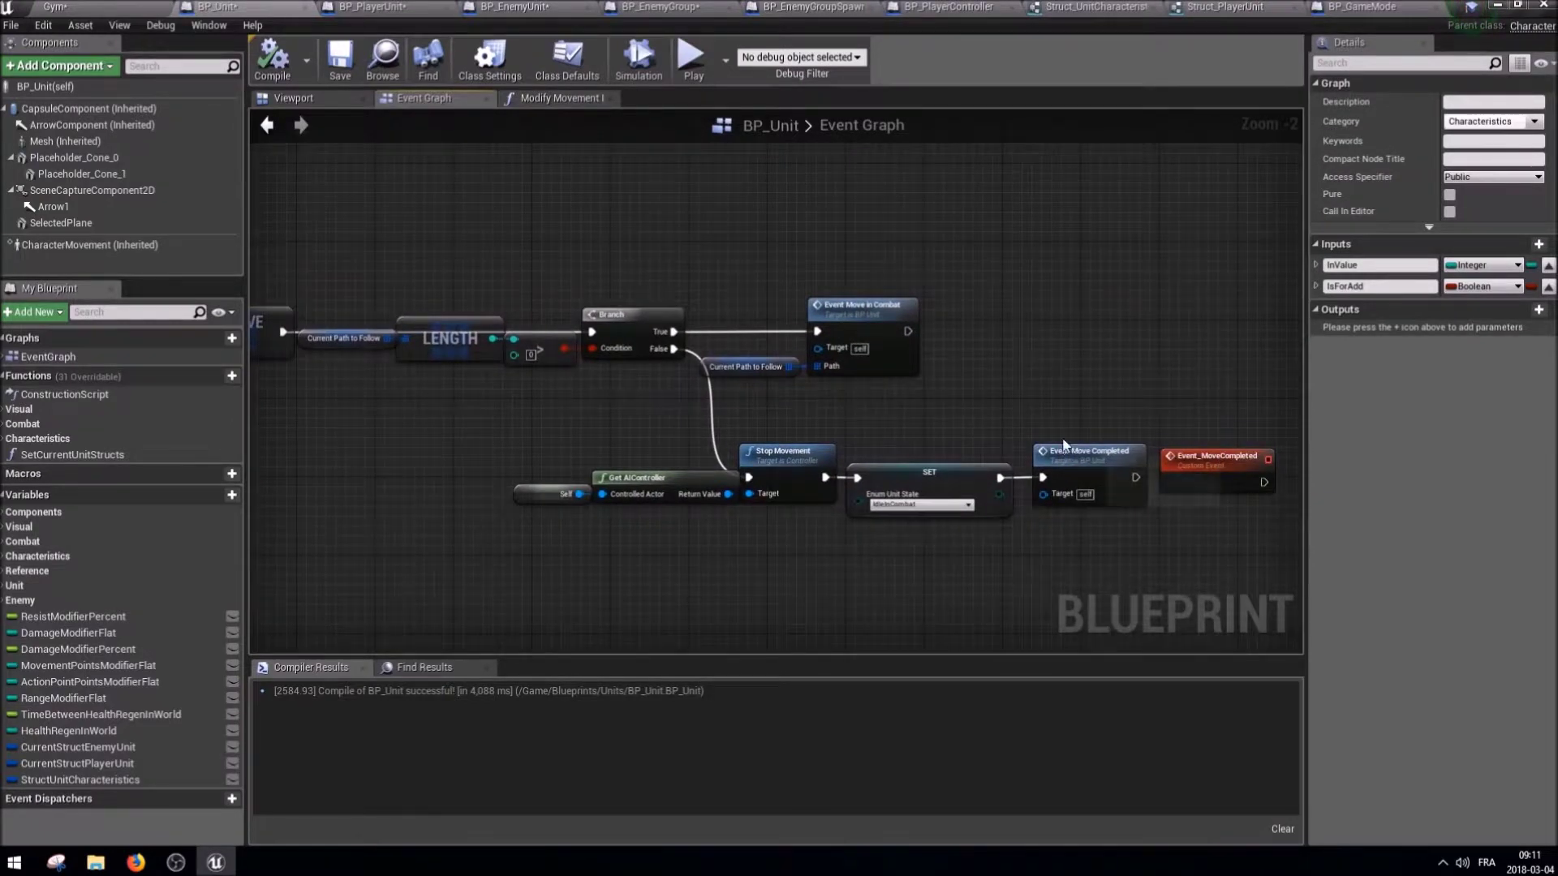
pyautogui.click(1091, 451)
pyautogui.click(1217, 458)
pyautogui.scroll(-3, 1014, 402)
pyautogui.click(1216, 418)
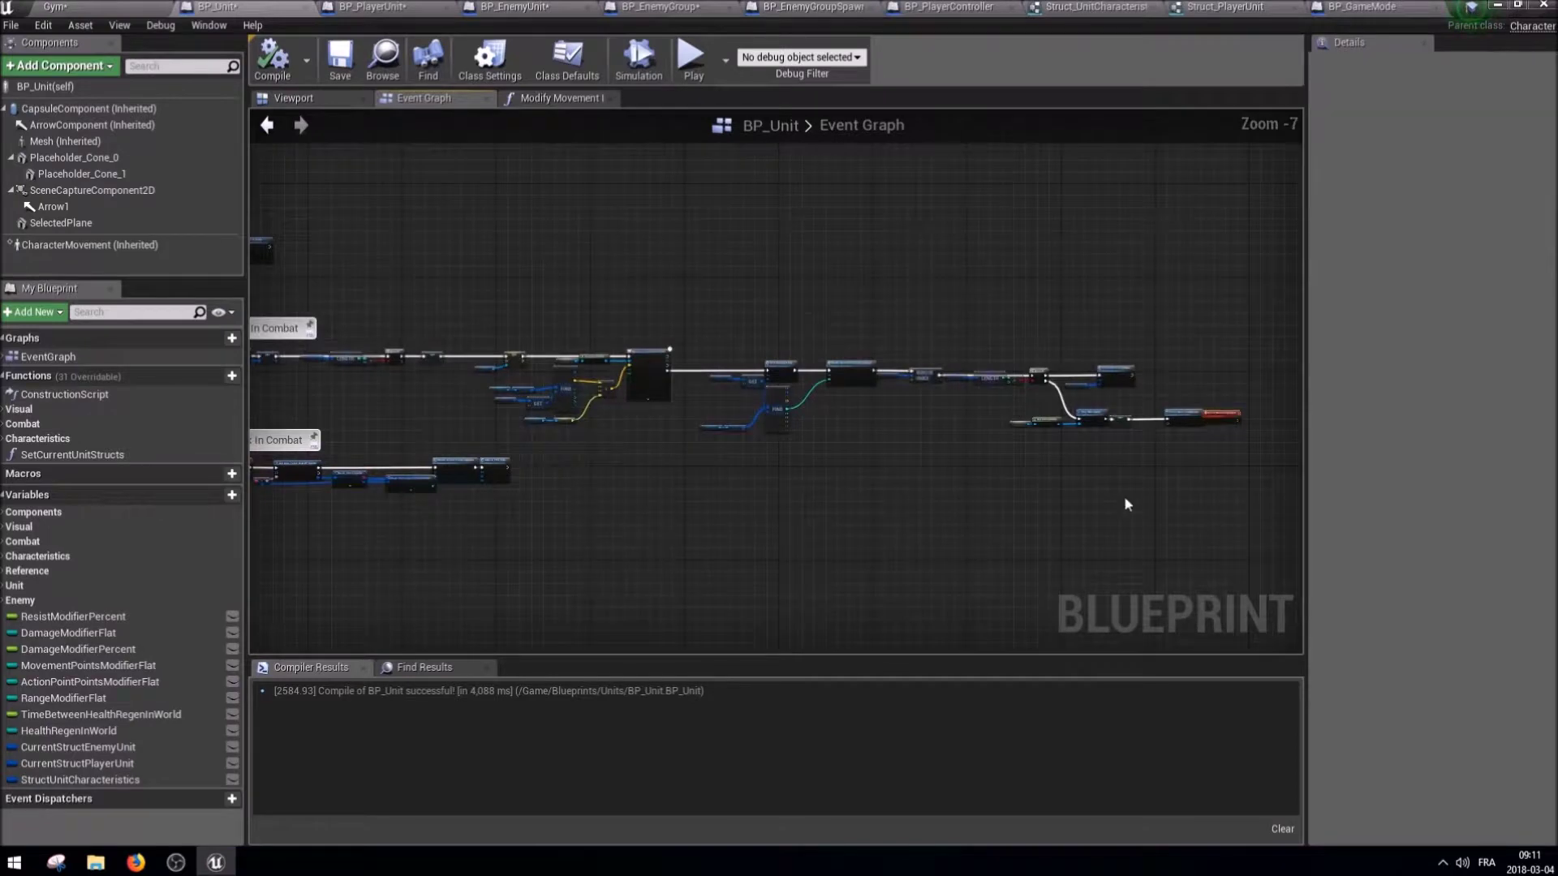
pyautogui.scroll(4, 1216, 416)
pyautogui.click(1079, 394)
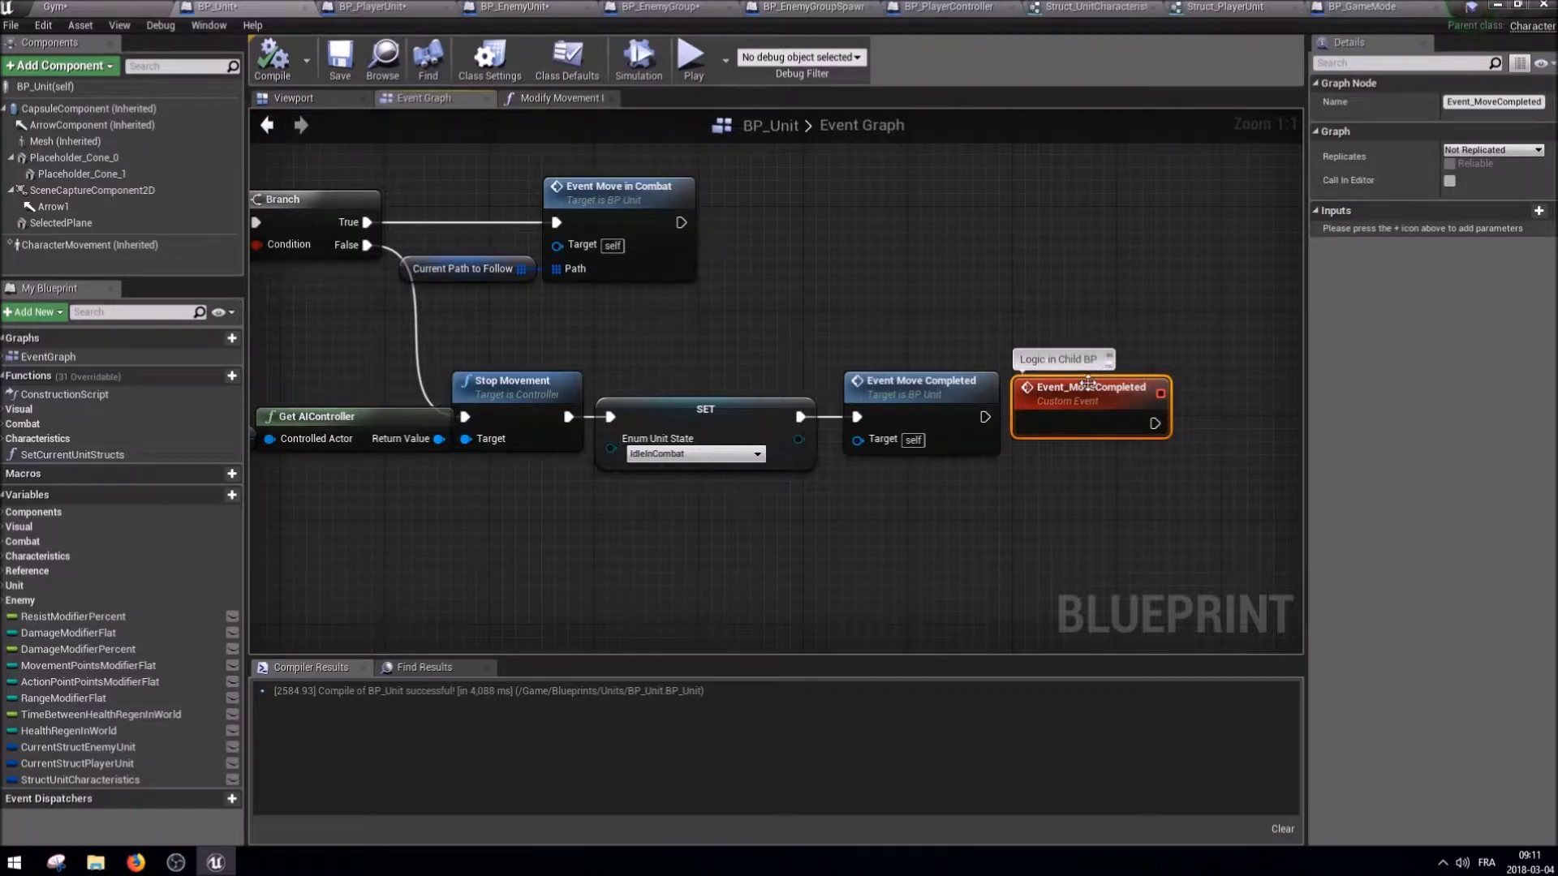
# Survey BP_Unit's Event Graph across the attack, spell lookup, action-point and movement nodes.
pyautogui.scroll(-5, 392, 448)
pyautogui.moveTo(393, 448); pyautogui.dragTo(1167, 446, button='right')
pyautogui.scroll(2, 396, 388)
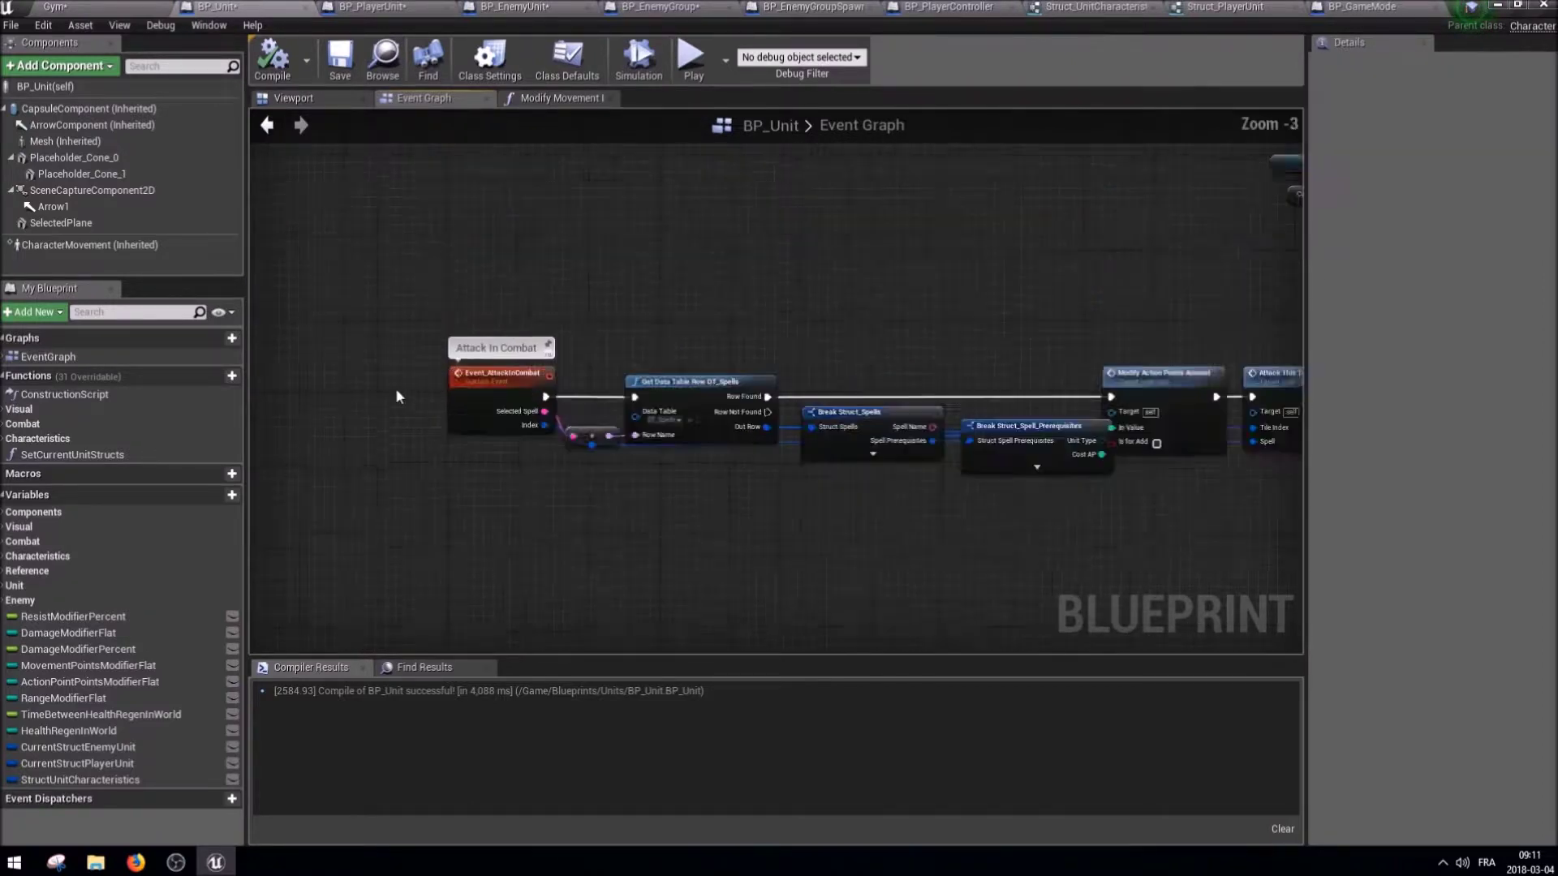
pyautogui.scroll(3, 396, 388)
pyautogui.moveTo(574, 404); pyautogui.dragTo(137, 410, button='right')
pyautogui.scroll(-1, 612, 454)
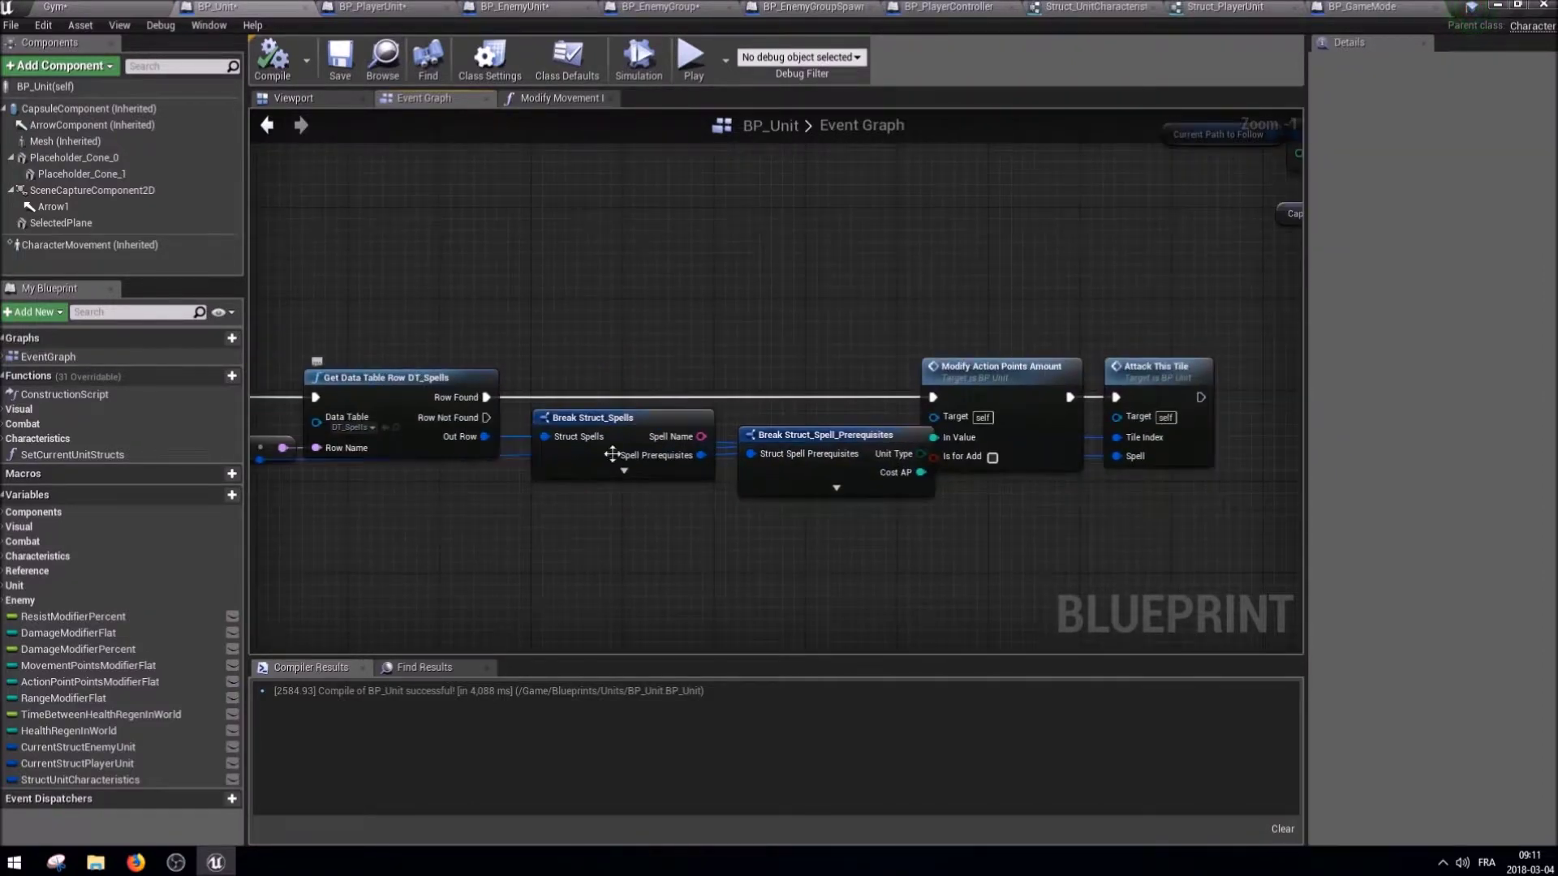
pyautogui.moveTo(1126, 497)
pyautogui.mouseDown()
pyautogui.moveTo(1043, 527)
pyautogui.moveTo(1053, 511)
pyautogui.mouseUp()
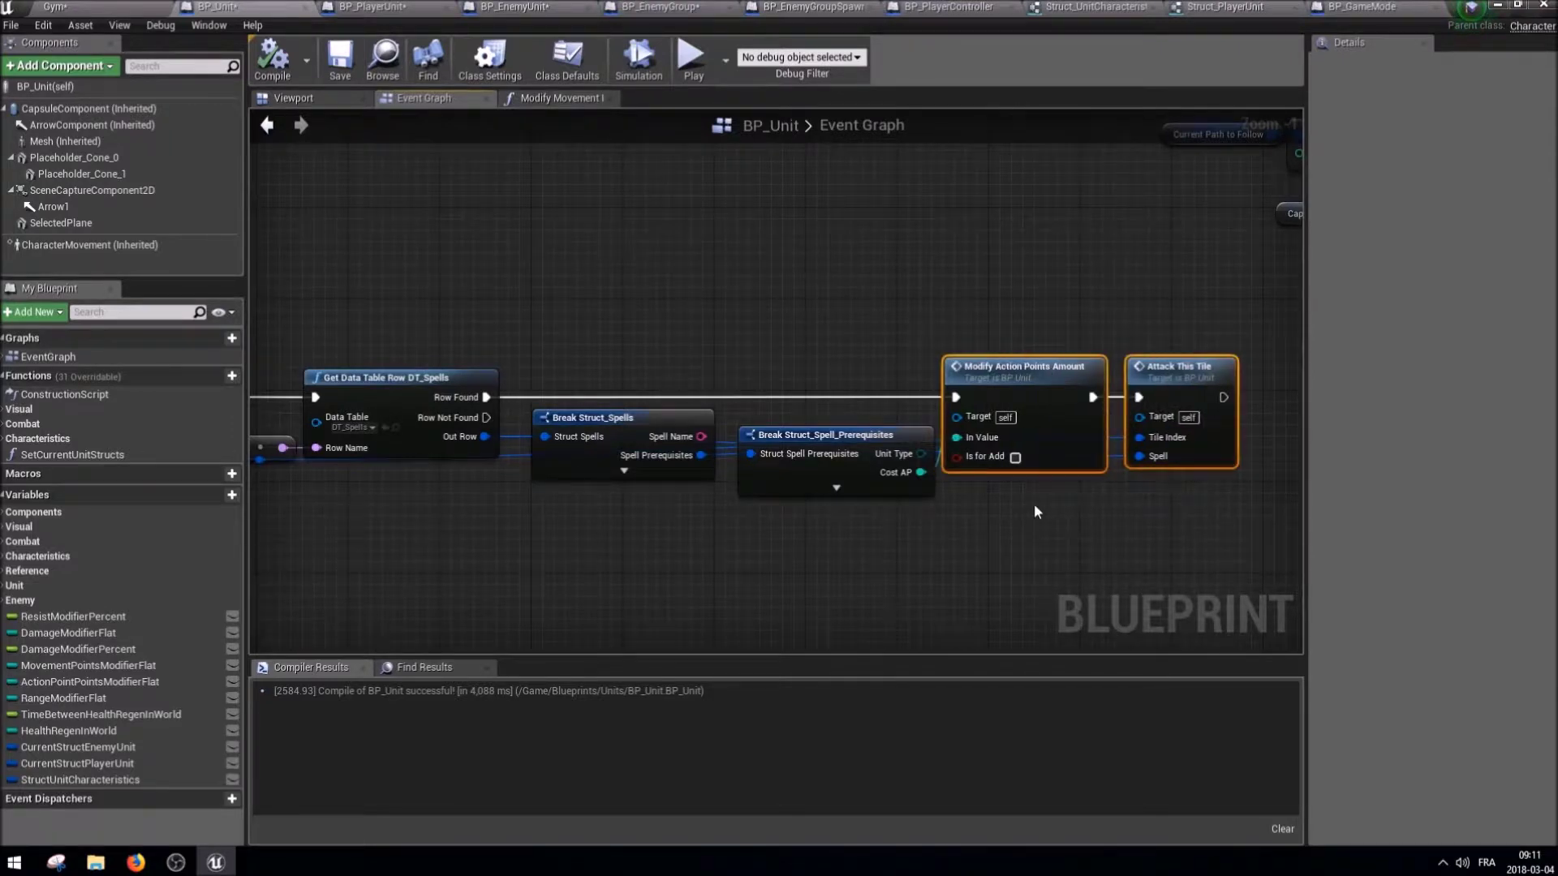
pyautogui.scroll(-3, 844, 387)
pyautogui.moveTo(844, 387); pyautogui.dragTo(829, 454, button='right')
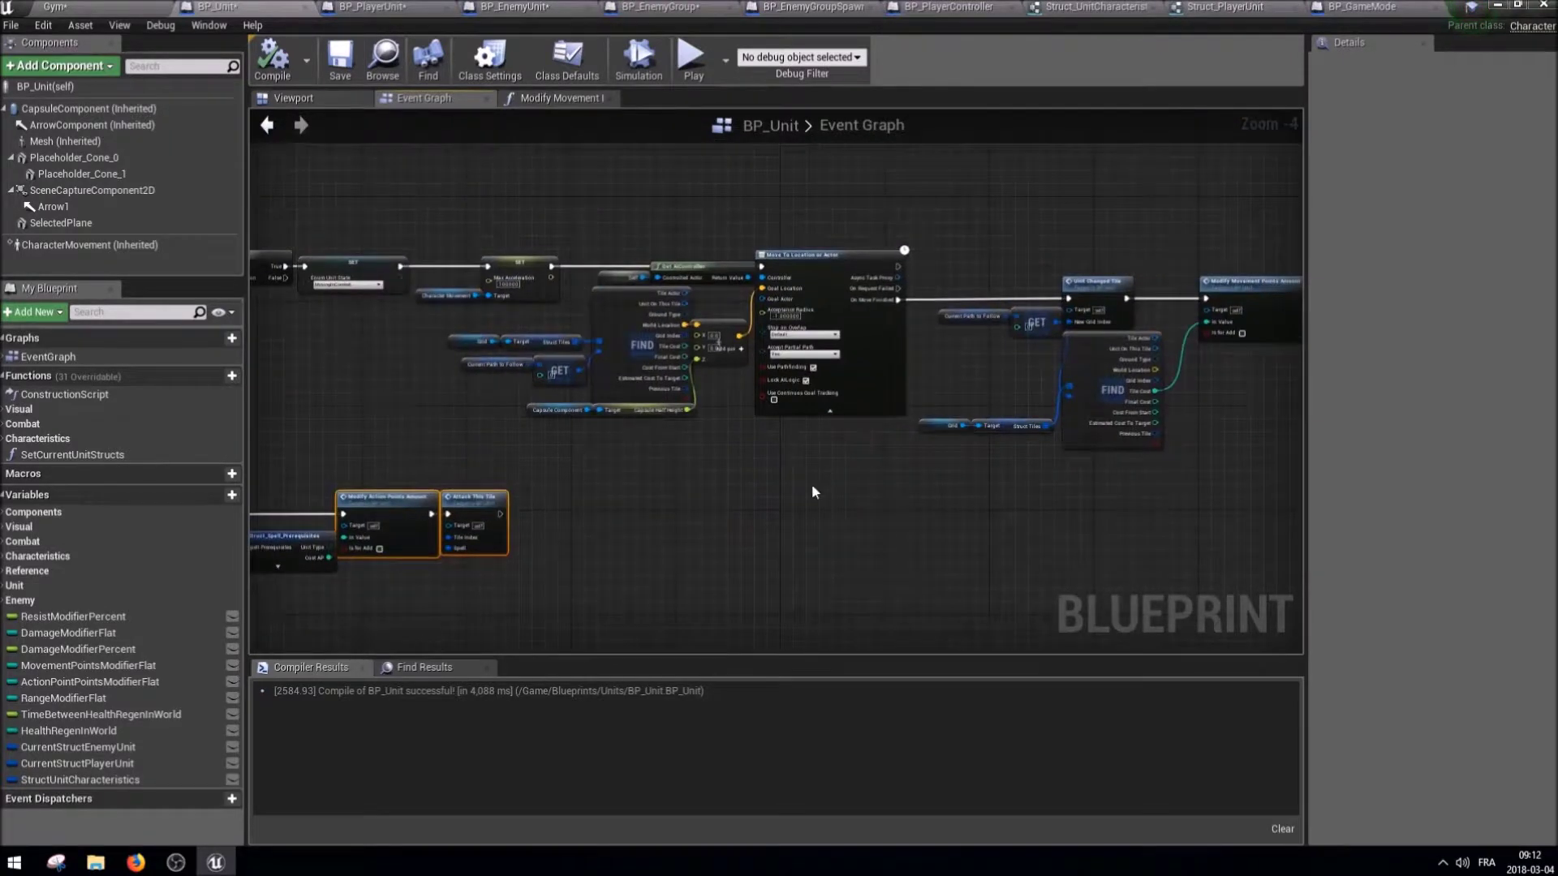
# Inspect the already refactored struct Break node in Modify Movement Points Amount for reference.
pyautogui.click(560, 97)
pyautogui.click(464, 390)
pyautogui.scroll(2, 727, 459)
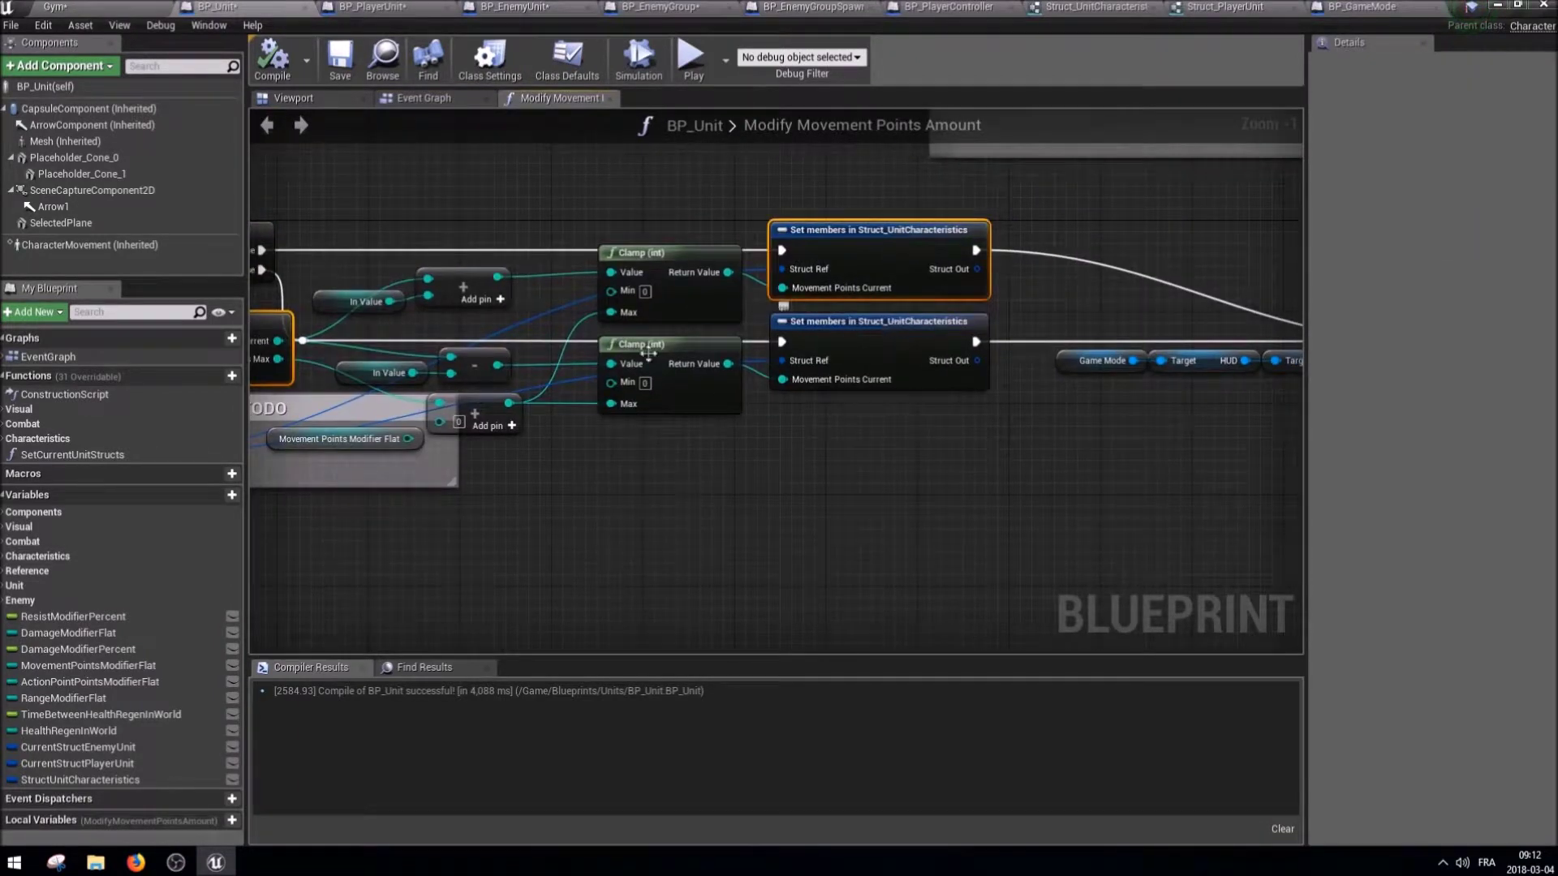
pyautogui.click(421, 97)
pyautogui.scroll(3, 535, 459)
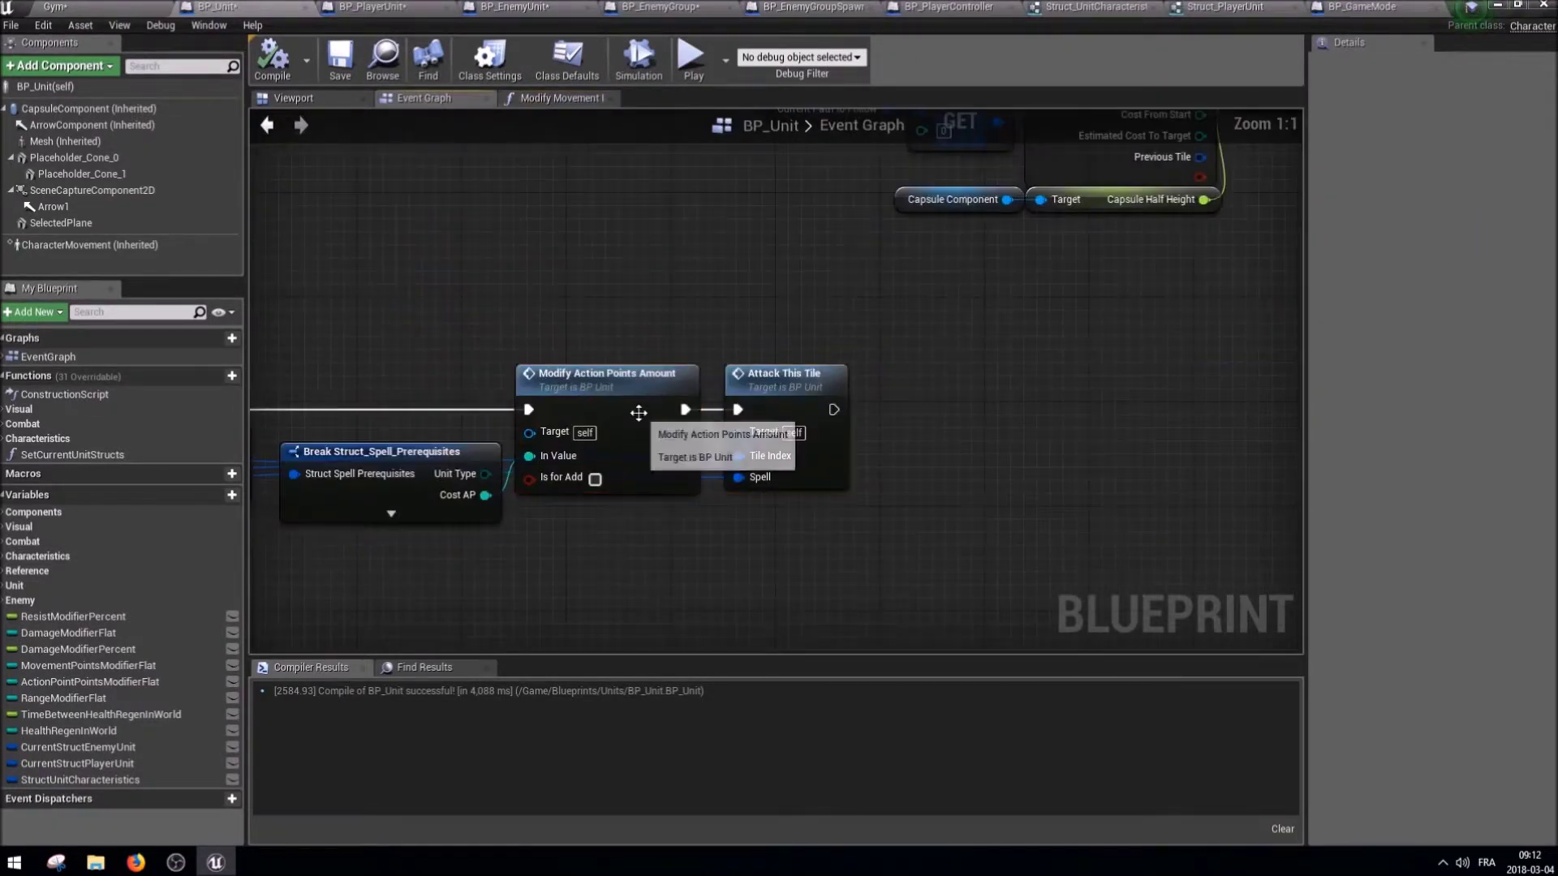
# In Modify Action Points Amount, duplicate the Set members node and connect the struct variable to it.
pyautogui.doubleClick(625, 416)
pyautogui.scroll(2, 680, 446)
pyautogui.moveTo(811, 564); pyautogui.dragTo(892, 325)
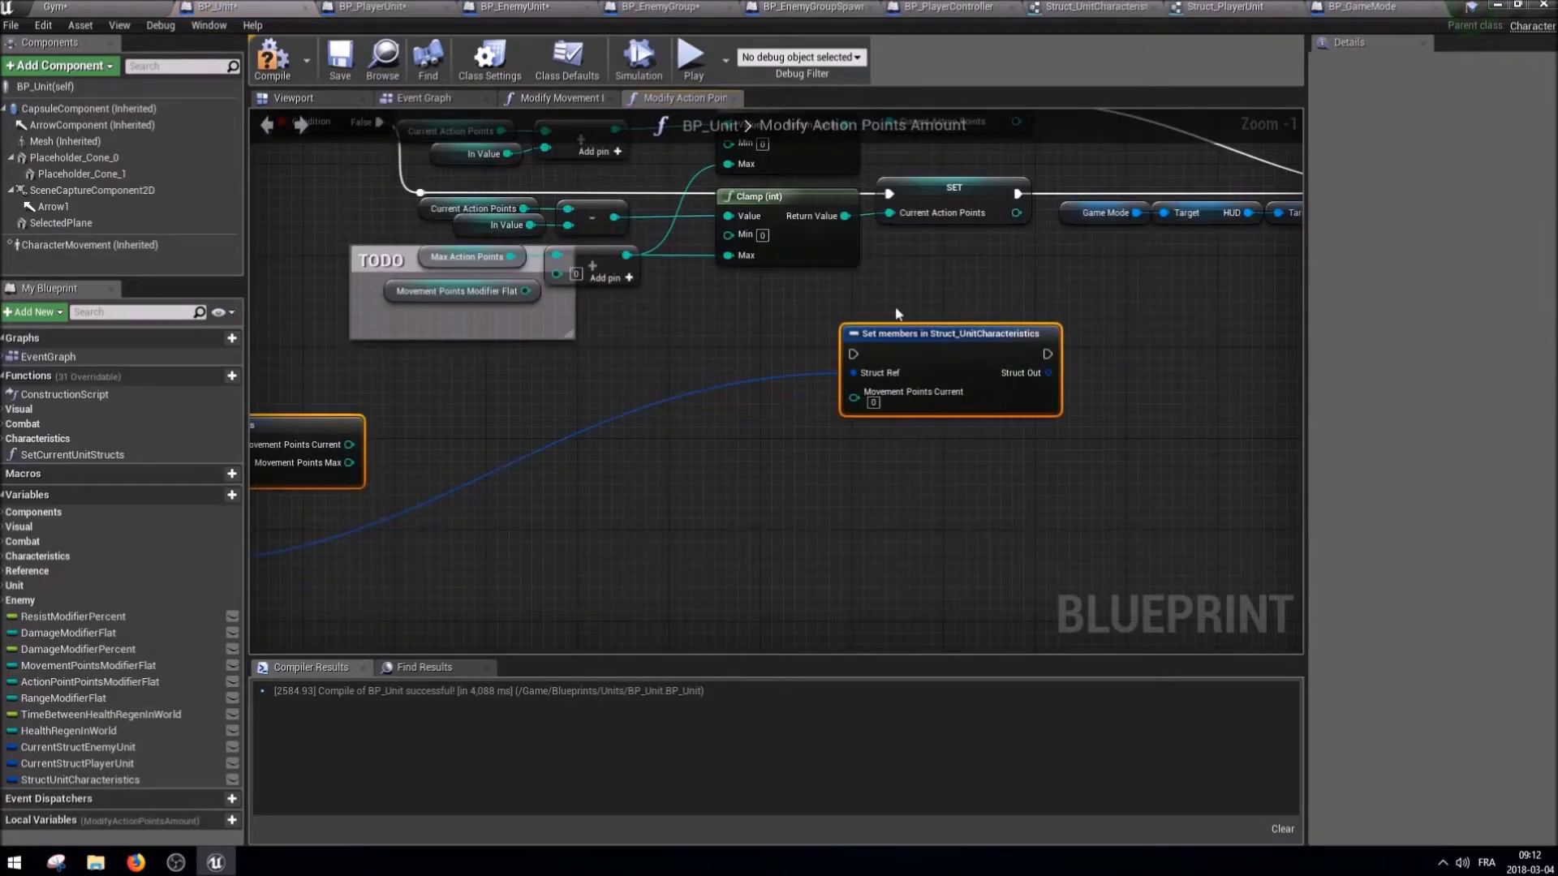
pyautogui.scroll(2, 868, 520)
pyautogui.scroll(1, 885, 403)
pyautogui.hotkey('ctrl', 'c')
pyautogui.hotkey('ctrl', 'v')
pyautogui.moveTo(839, 476); pyautogui.dragTo(1042, 317, button='right')
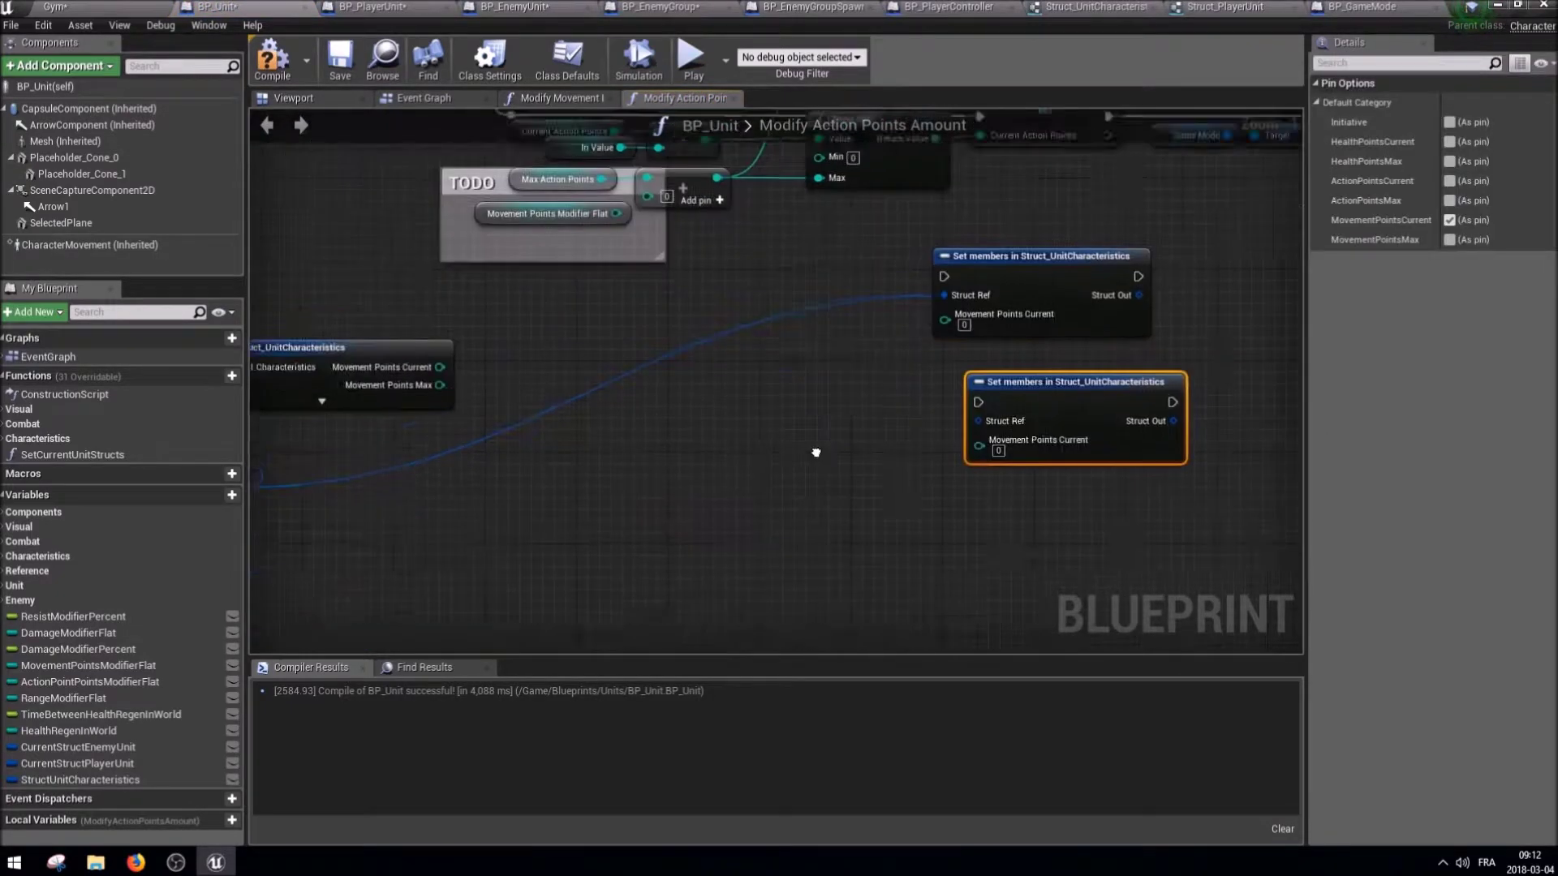
pyautogui.moveTo(566, 408); pyautogui.dragTo(1049, 362)
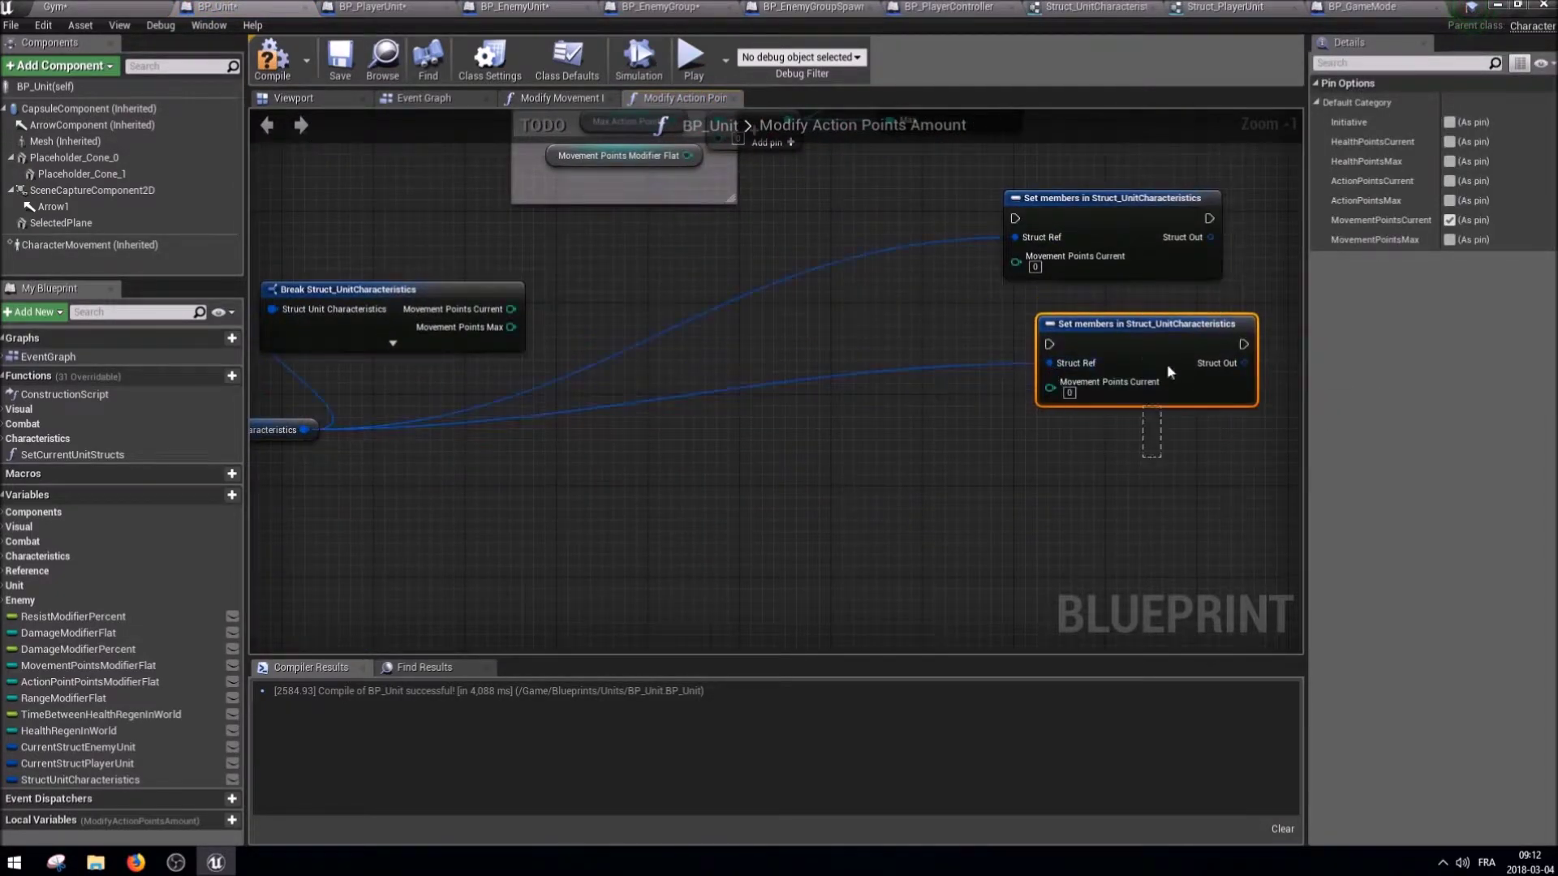
# Switch both Set members nodes from Movement Points Current to Action Points Current.
pyautogui.click(1449, 220)
pyautogui.click(1448, 181)
pyautogui.click(1213, 228)
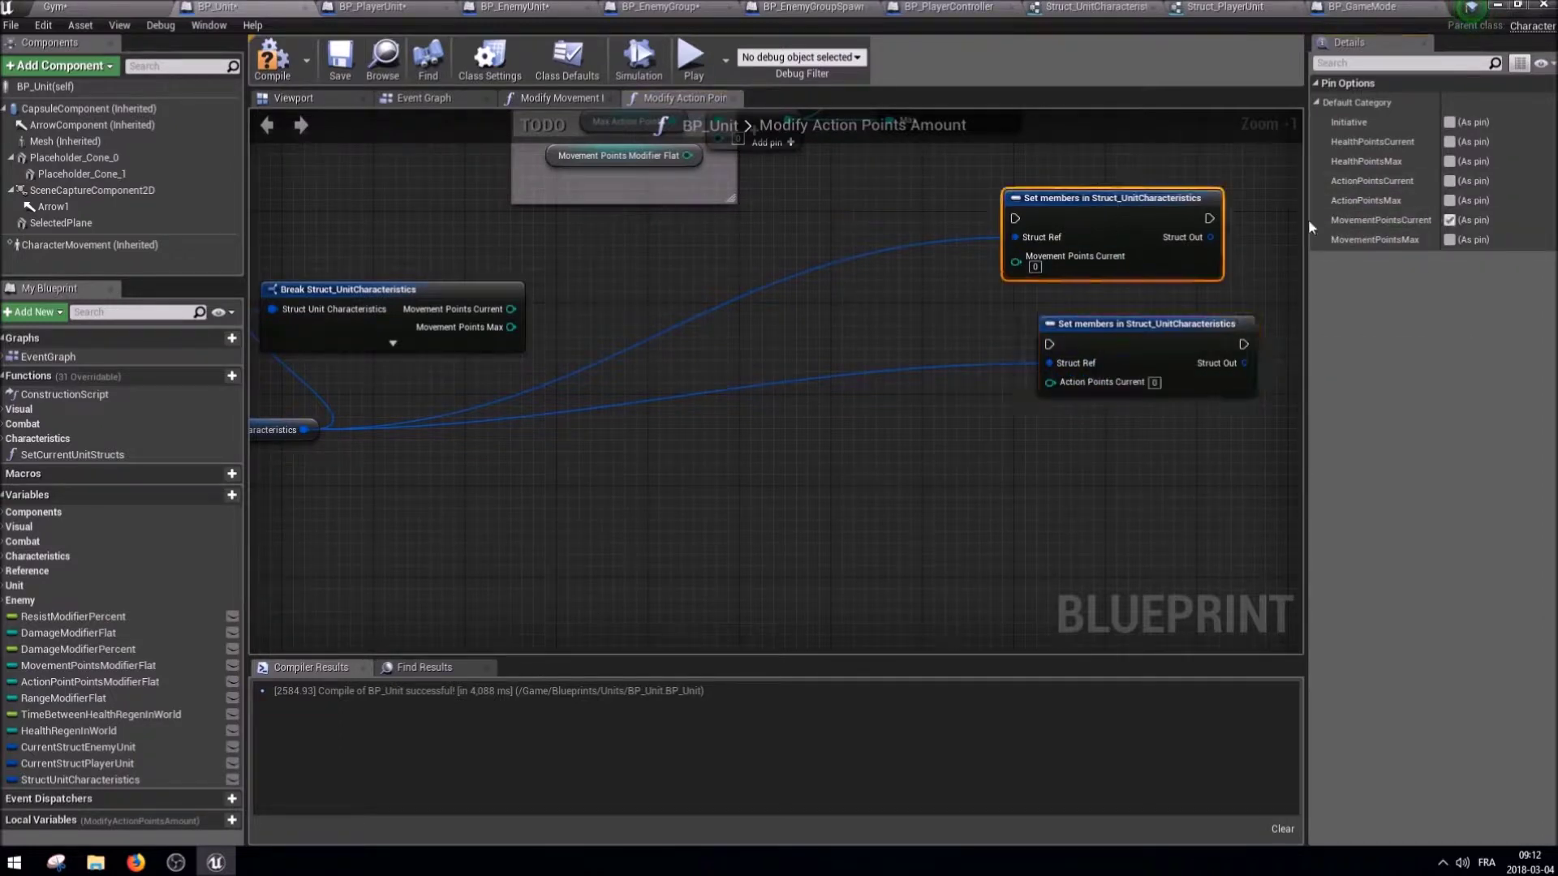
pyautogui.click(1449, 220)
pyautogui.click(1449, 181)
# Make the Break Struct_UnitCharacteristics node show Action Points Current and Max instead of movement points.
pyautogui.moveTo(917, 243); pyautogui.dragTo(1177, 273, button='right')
pyautogui.click(633, 320)
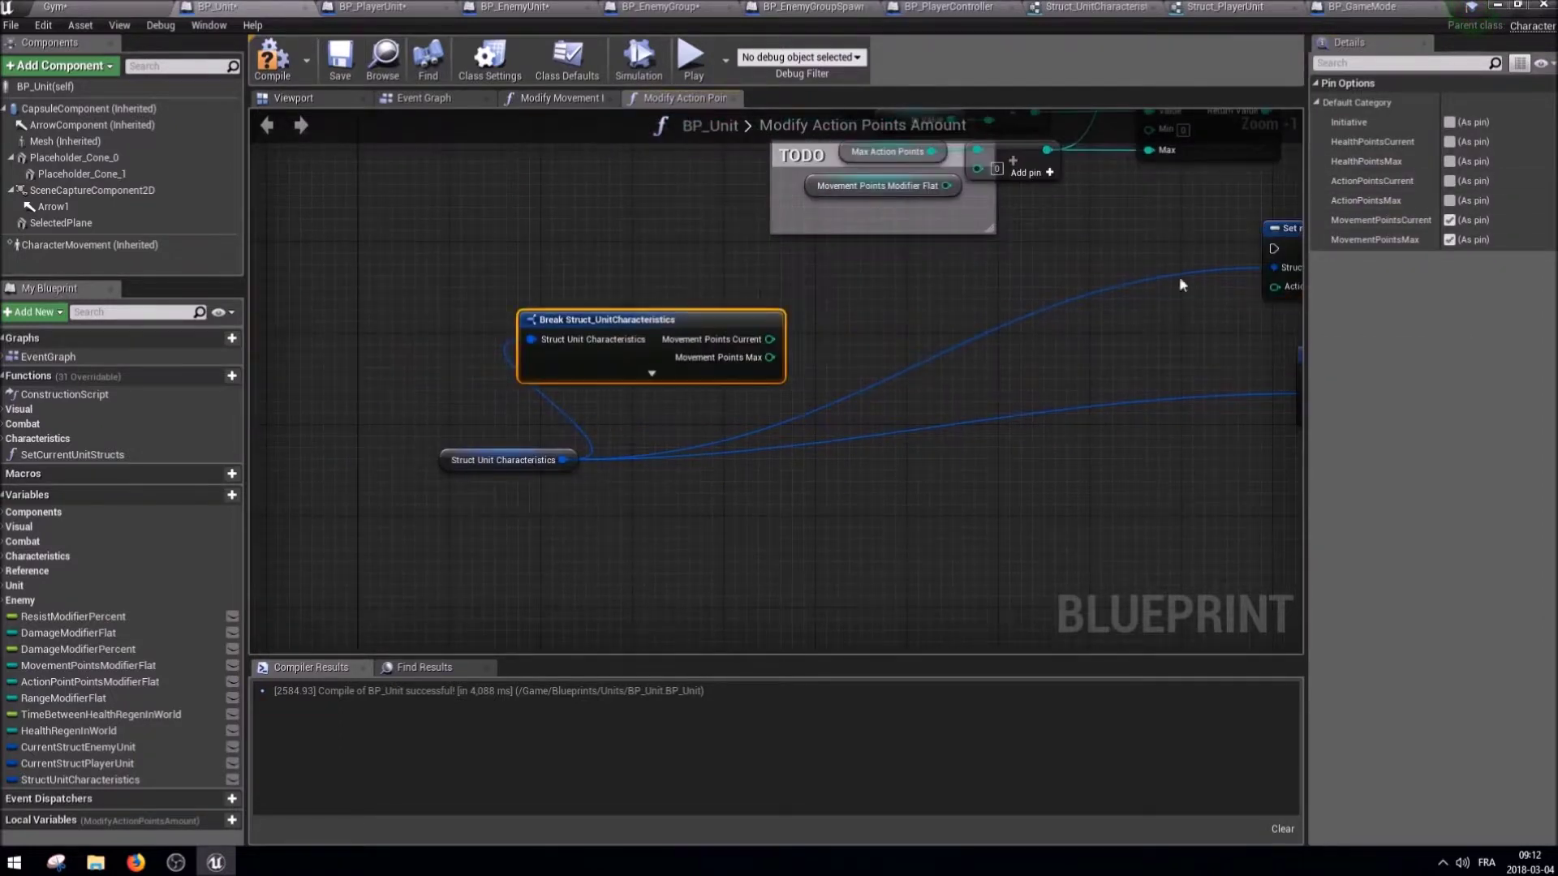
pyautogui.click(1449, 181)
pyautogui.click(1448, 200)
pyautogui.click(1449, 219)
pyautogui.click(1448, 239)
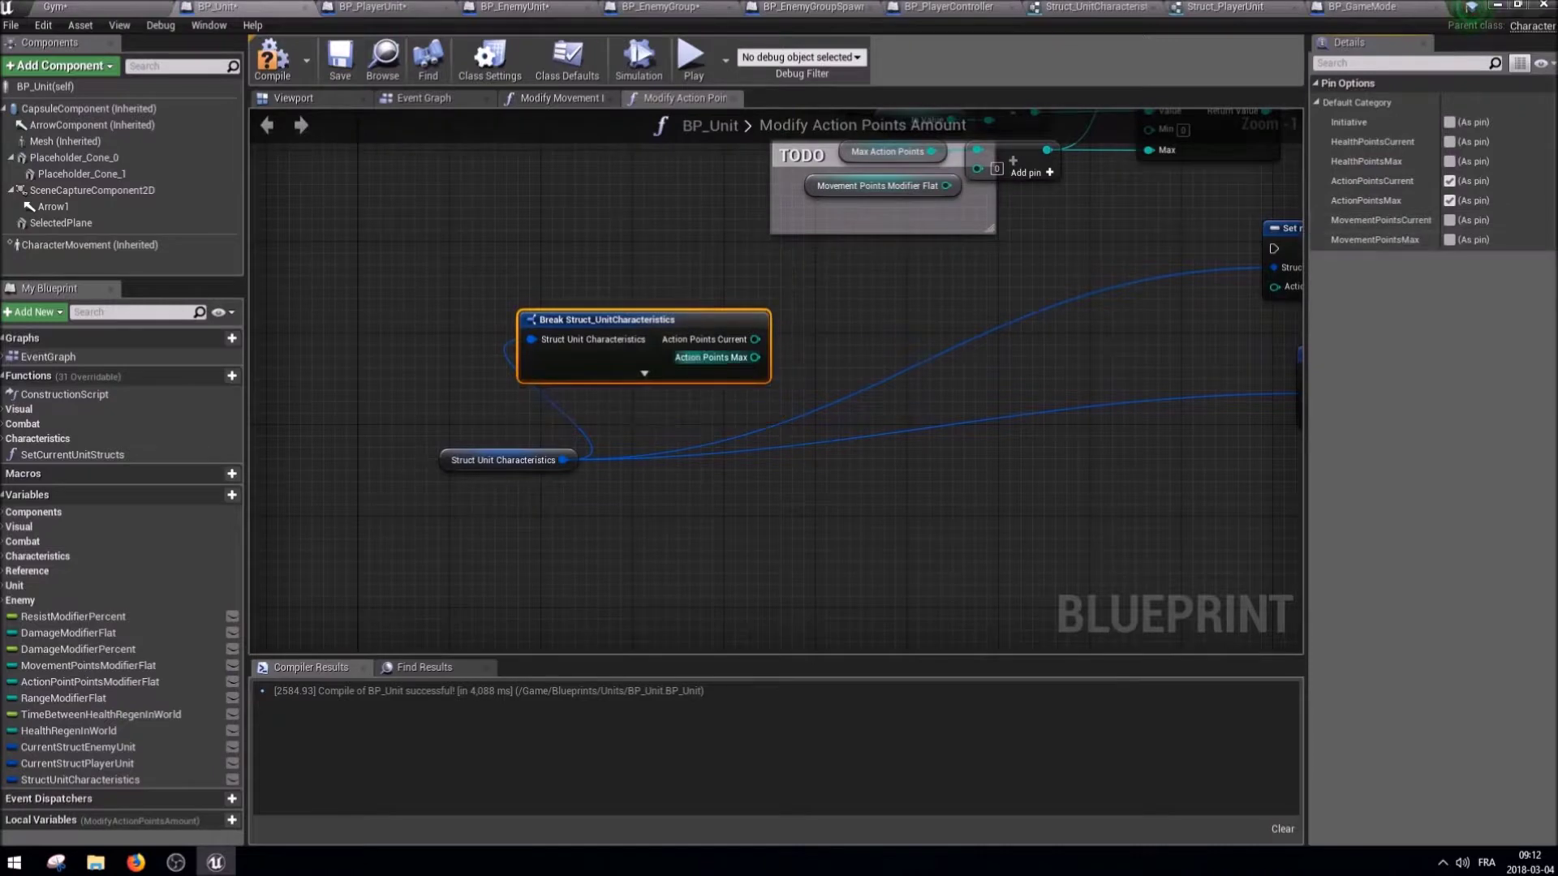
pyautogui.moveTo(738, 326); pyautogui.dragTo(590, 490, button='right')
pyautogui.scroll(-2, 590, 490)
pyautogui.moveTo(589, 490); pyautogui.dragTo(673, 438)
pyautogui.moveTo(406, 591); pyautogui.dragTo(392, 510)
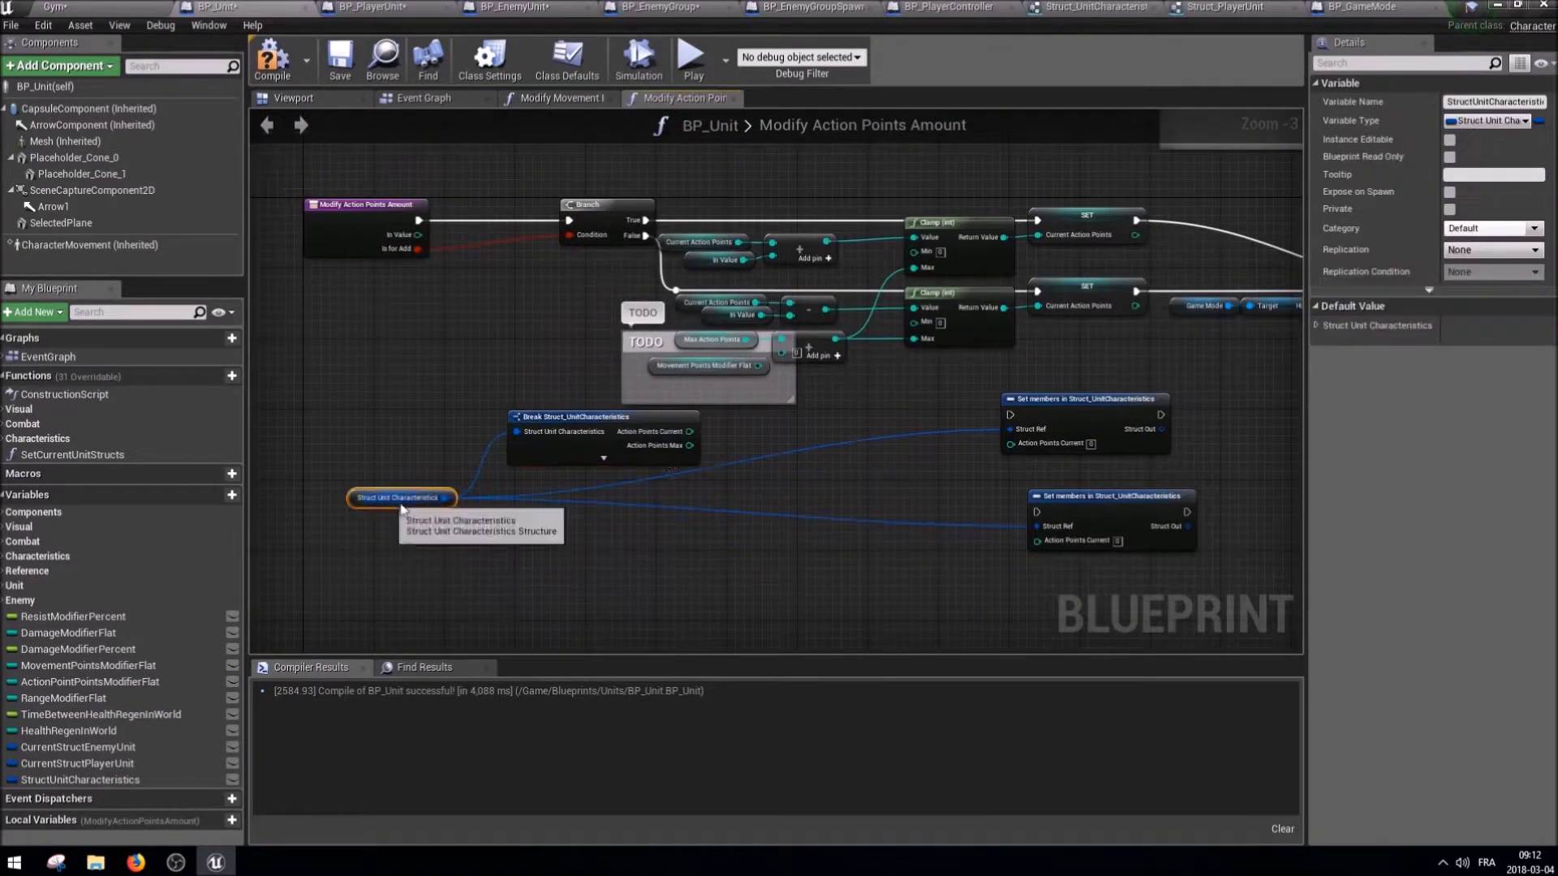
pyautogui.moveTo(787, 418); pyautogui.dragTo(726, 442, button='right')
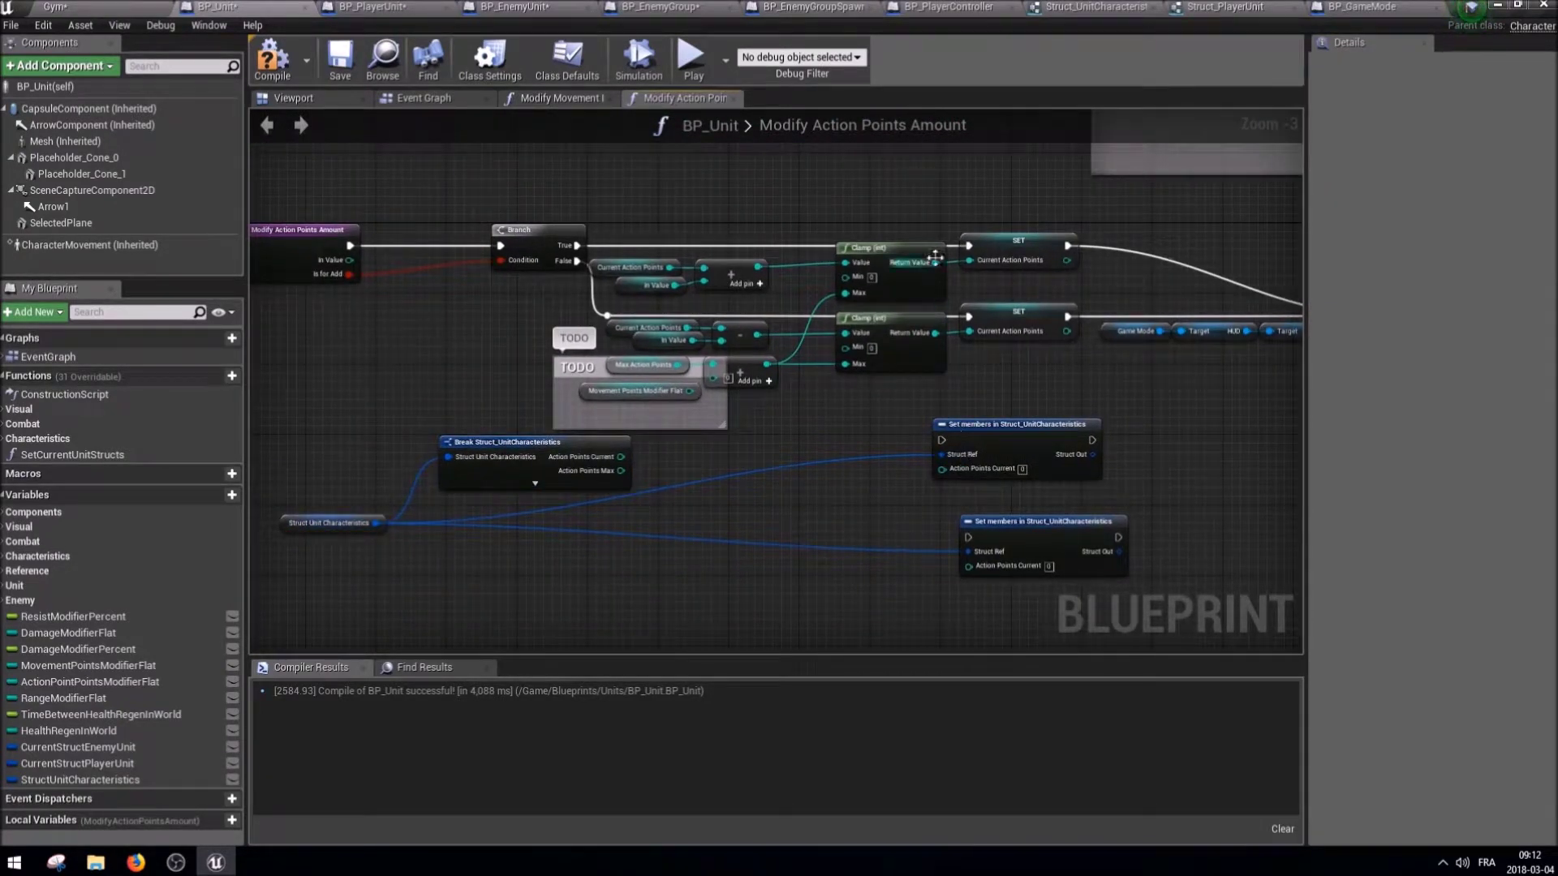
# Wire both Clamp results into Action Points Current and route execution through the new Set nodes.
pyautogui.moveTo(934, 261); pyautogui.dragTo(942, 475)
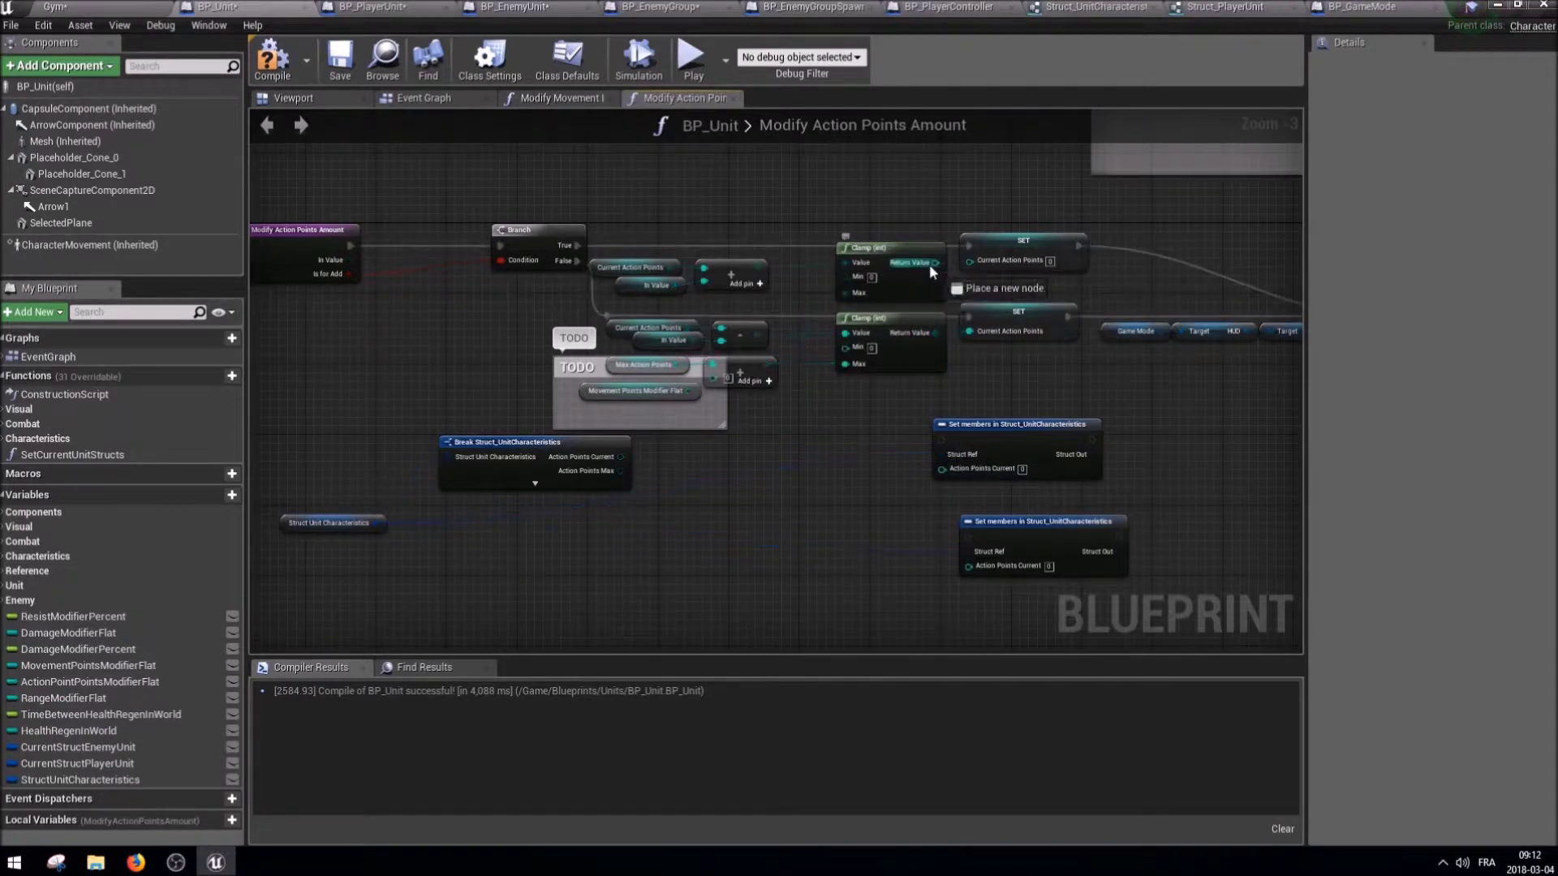
pyautogui.moveTo(967, 566)
pyautogui.mouseDown()
pyautogui.moveTo(929, 308)
pyautogui.moveTo(936, 332)
pyautogui.mouseUp()
pyautogui.moveTo(607, 315); pyautogui.dragTo(967, 537)
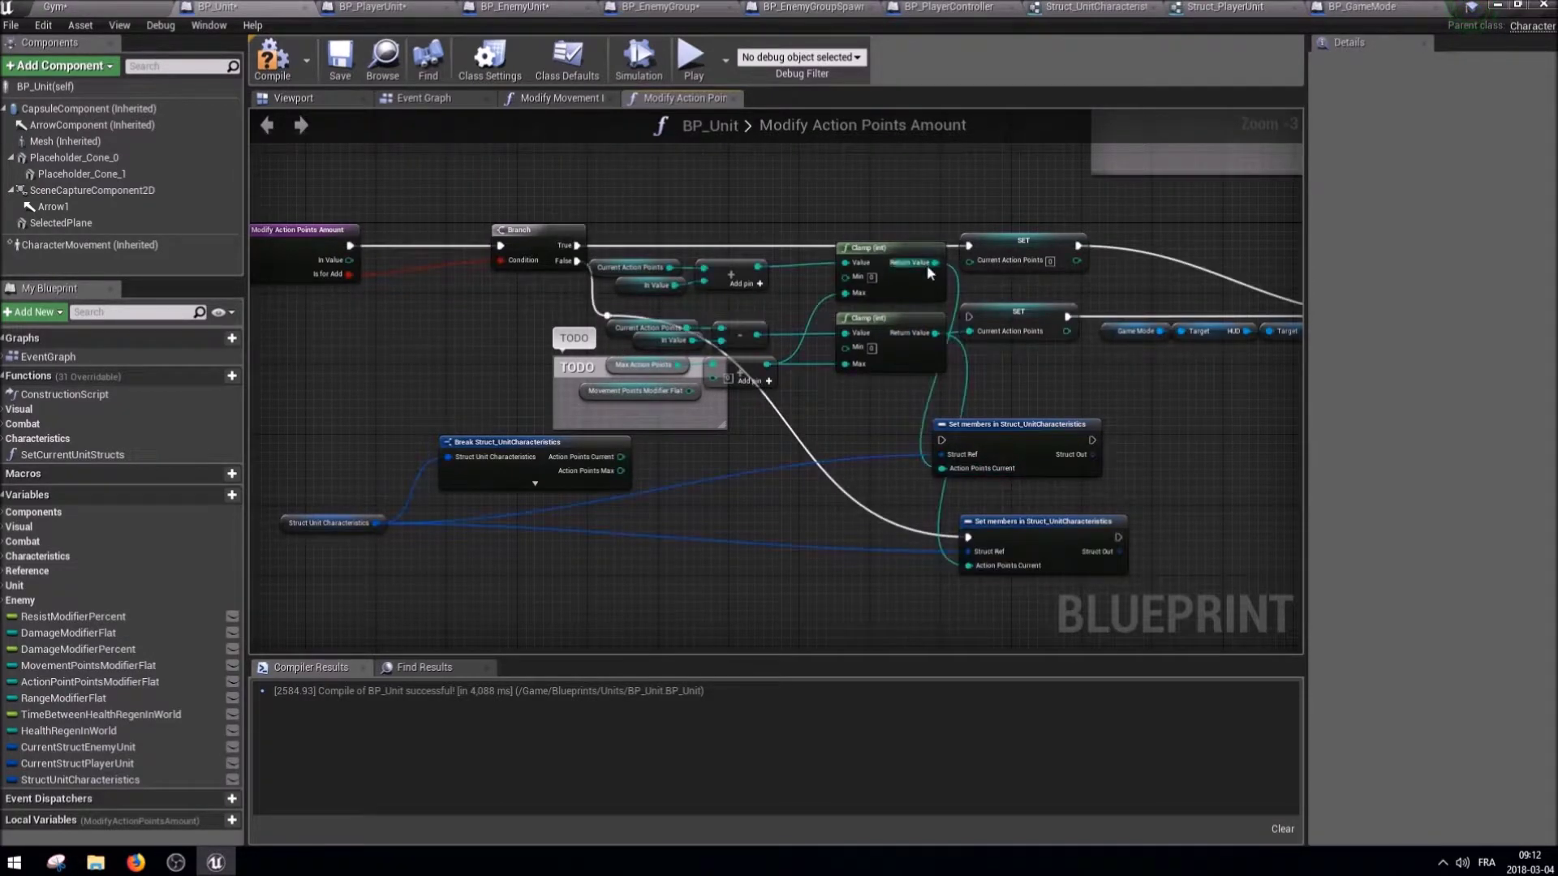
pyautogui.moveTo(1092, 440)
pyautogui.mouseDown()
pyautogui.moveTo(1138, 315)
pyautogui.moveTo(1164, 307)
pyautogui.moveTo(891, 528)
pyautogui.mouseUp()
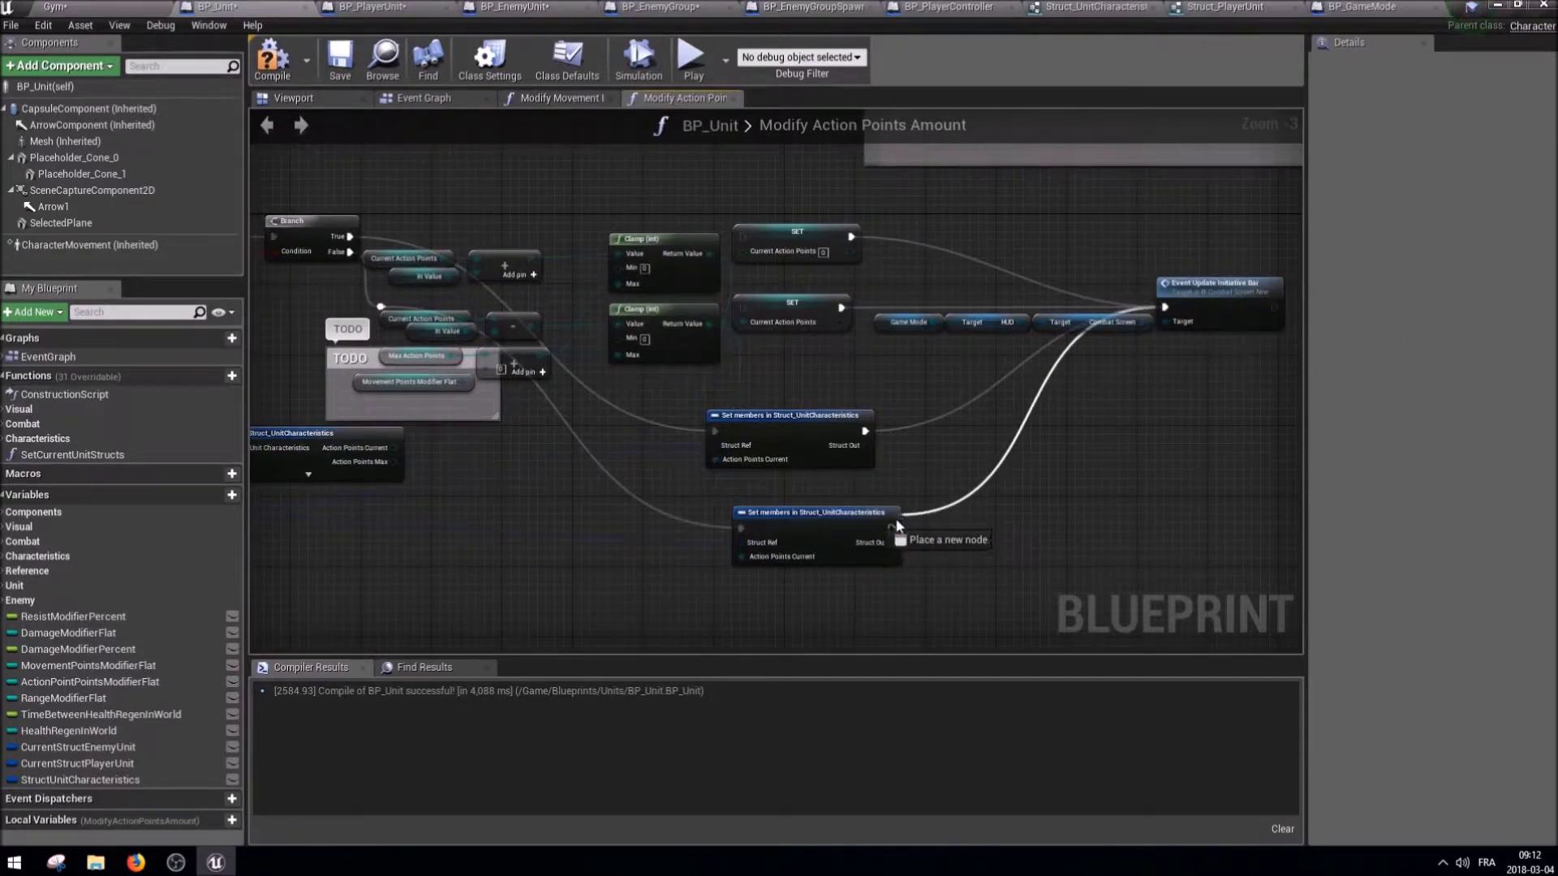
# Delete the obsolete SET nodes and arrange the Set members nodes in their place.
pyautogui.moveTo(829, 385); pyautogui.dragTo(797, 234)
pyautogui.press('Delete')
pyautogui.moveTo(785, 411); pyautogui.dragTo(818, 235)
pyautogui.moveTo(822, 524); pyautogui.dragTo(820, 322)
pyautogui.moveTo(725, 226); pyautogui.dragTo(1191, 422)
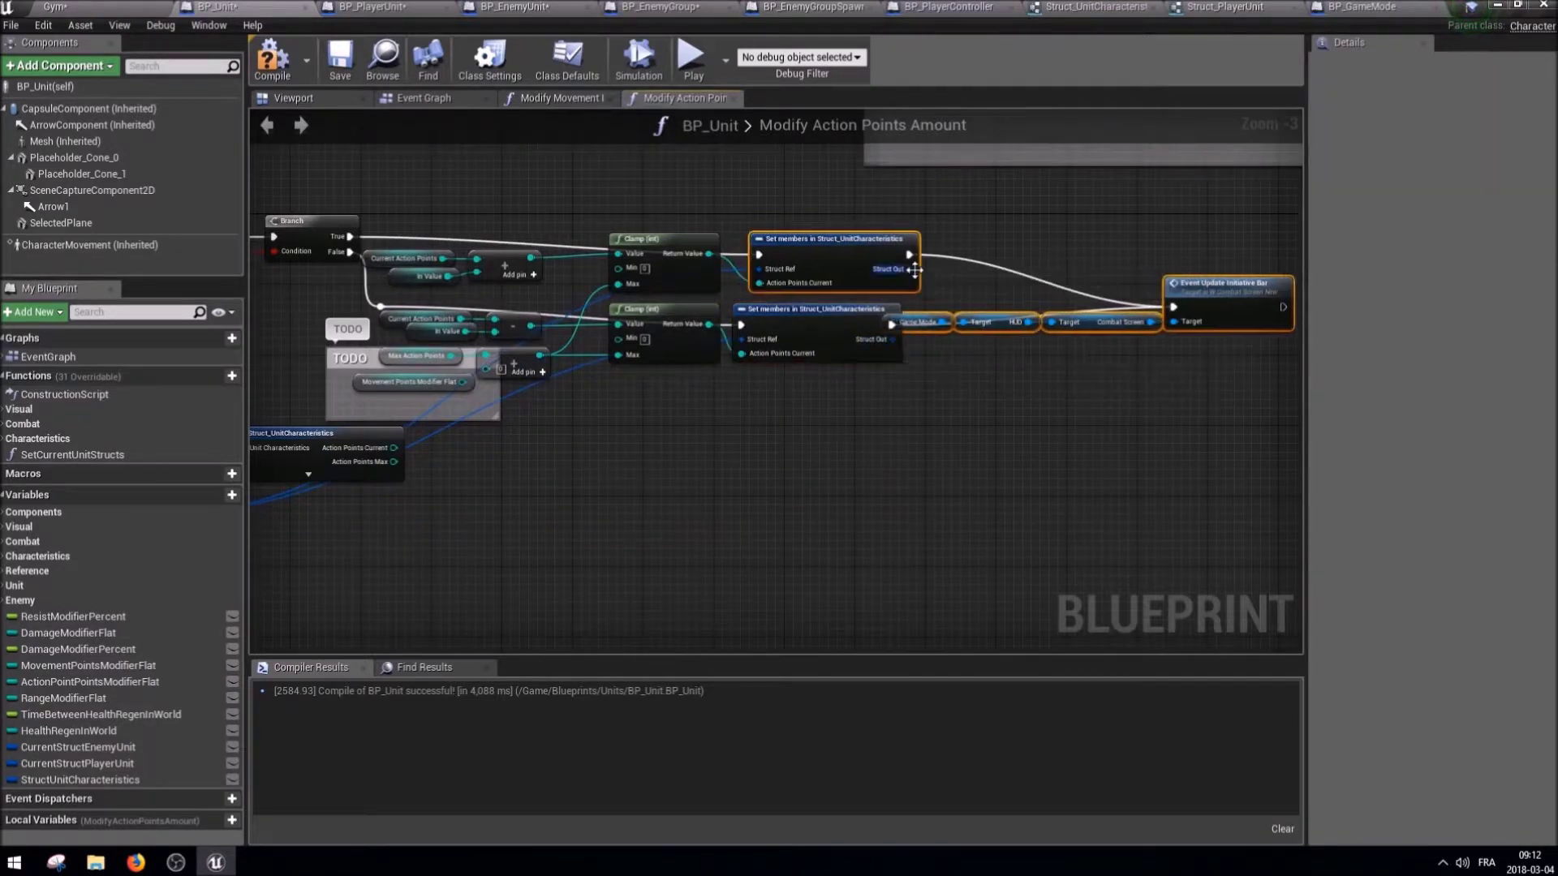
pyautogui.moveTo(886, 397); pyautogui.dragTo(824, 263)
pyautogui.moveTo(679, 465); pyautogui.dragTo(930, 524, button='right')
pyautogui.click(1026, 487)
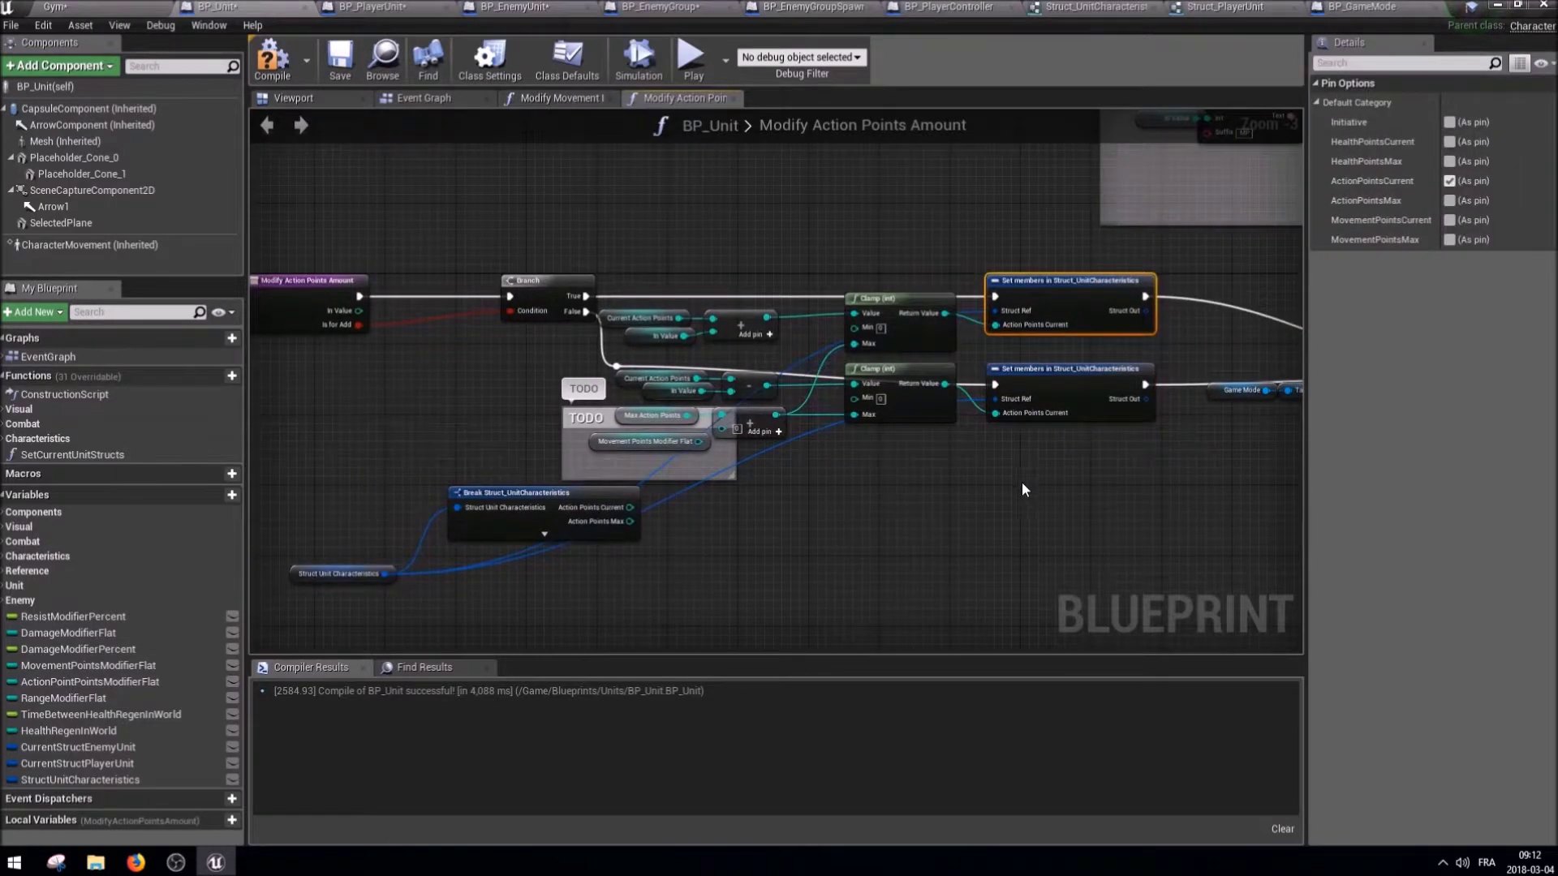
# Feed the struct's Action Points Current into the add and subtract nodes, then open Attack This Tile.
pyautogui.scroll(2, 584, 577)
pyautogui.moveTo(672, 493)
pyautogui.mouseDown()
pyautogui.moveTo(595, 353)
pyautogui.moveTo(782, 248)
pyautogui.mouseUp()
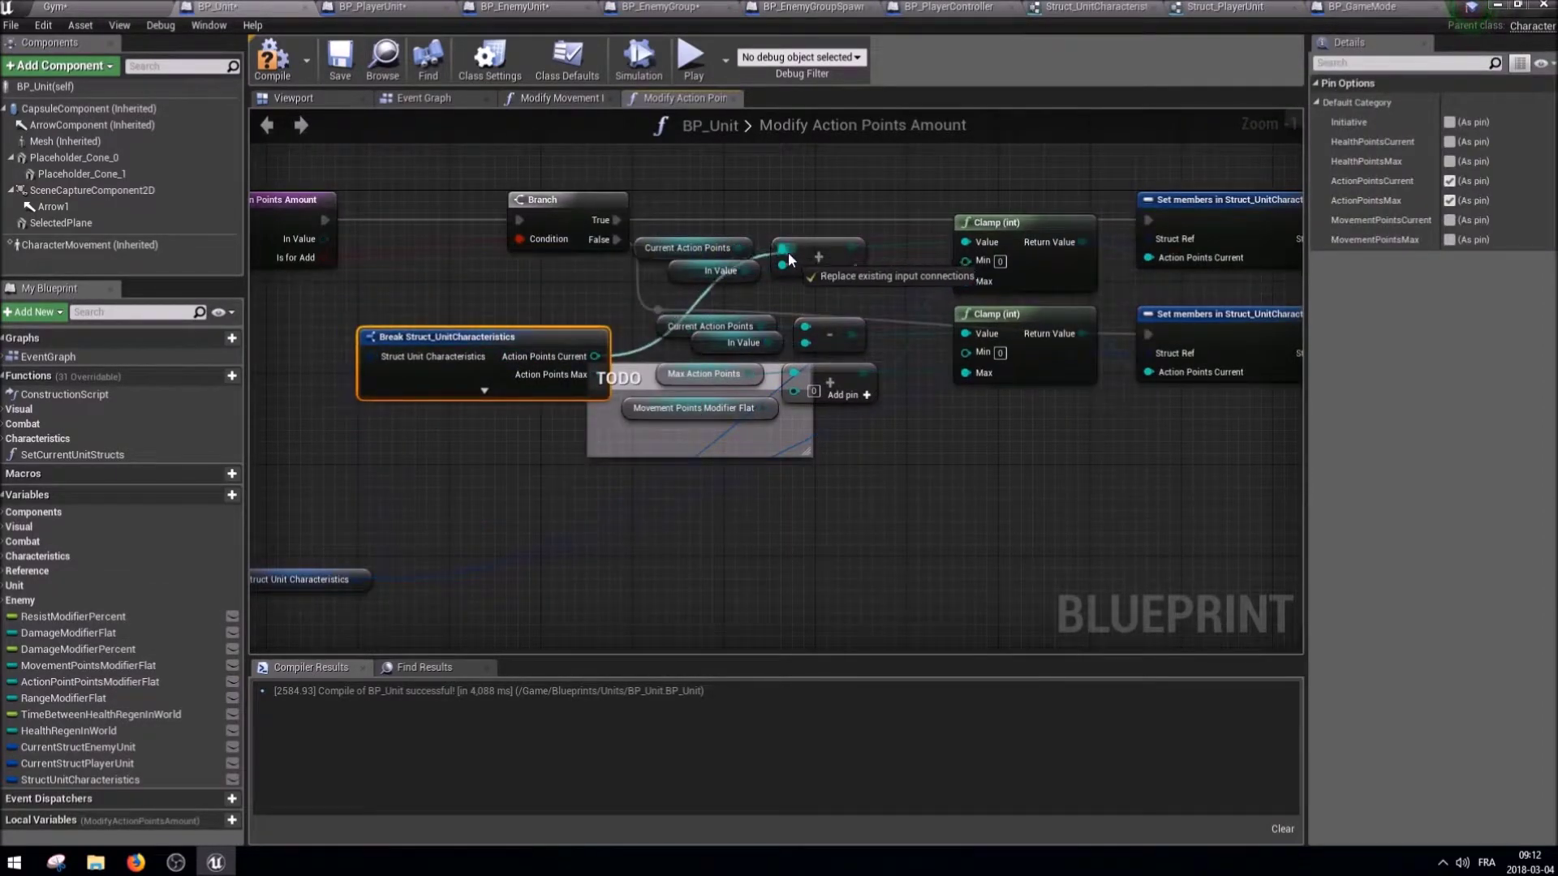
pyautogui.moveTo(804, 326); pyautogui.dragTo(582, 354)
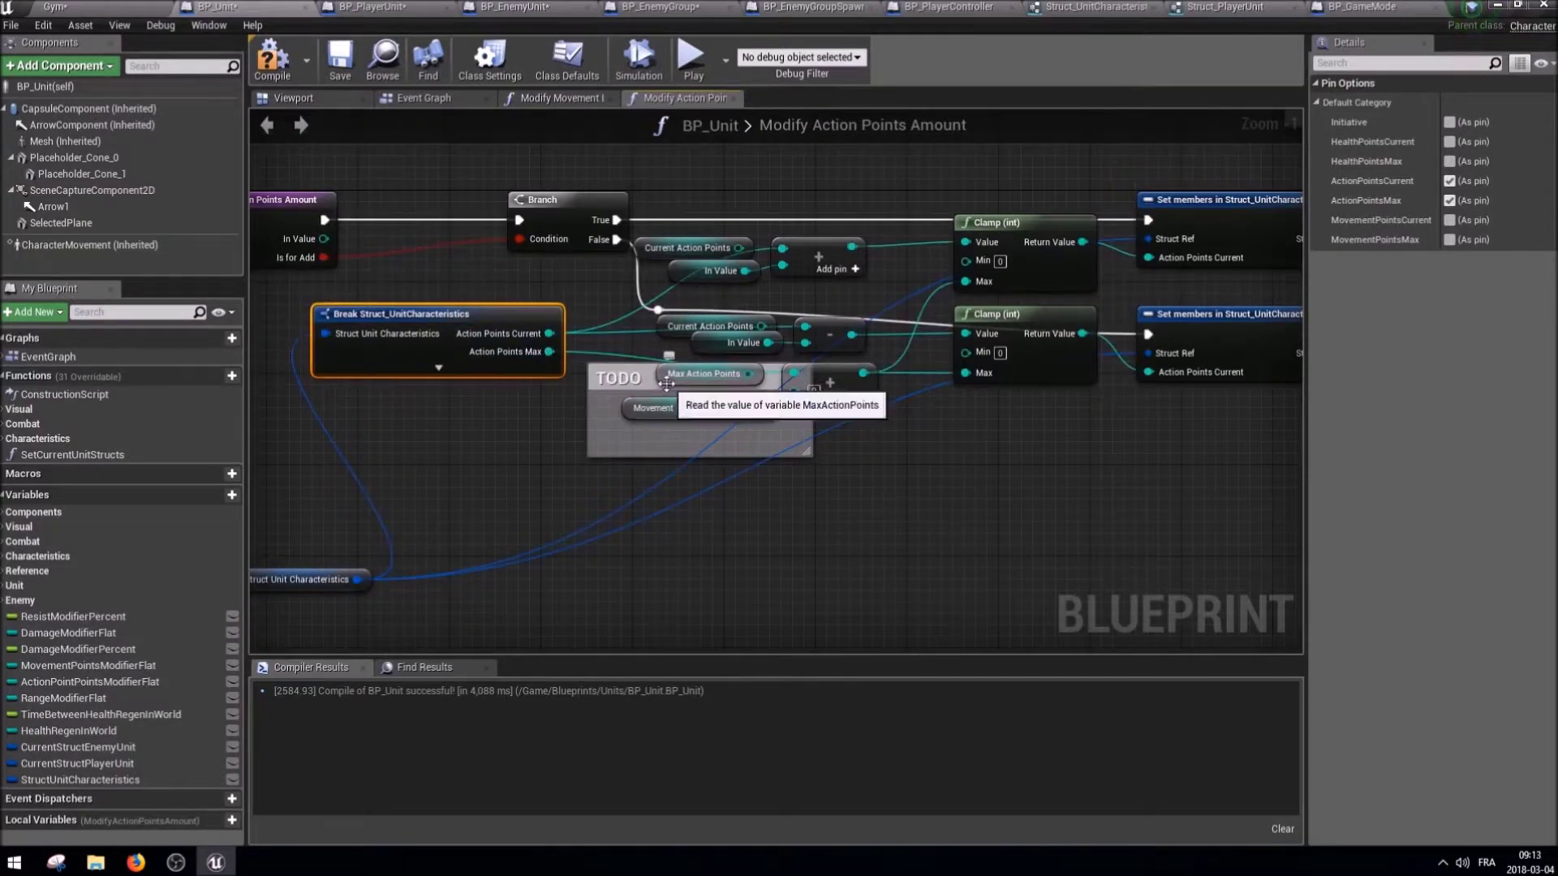
pyautogui.click(698, 486)
pyautogui.scroll(-2, 882, 385)
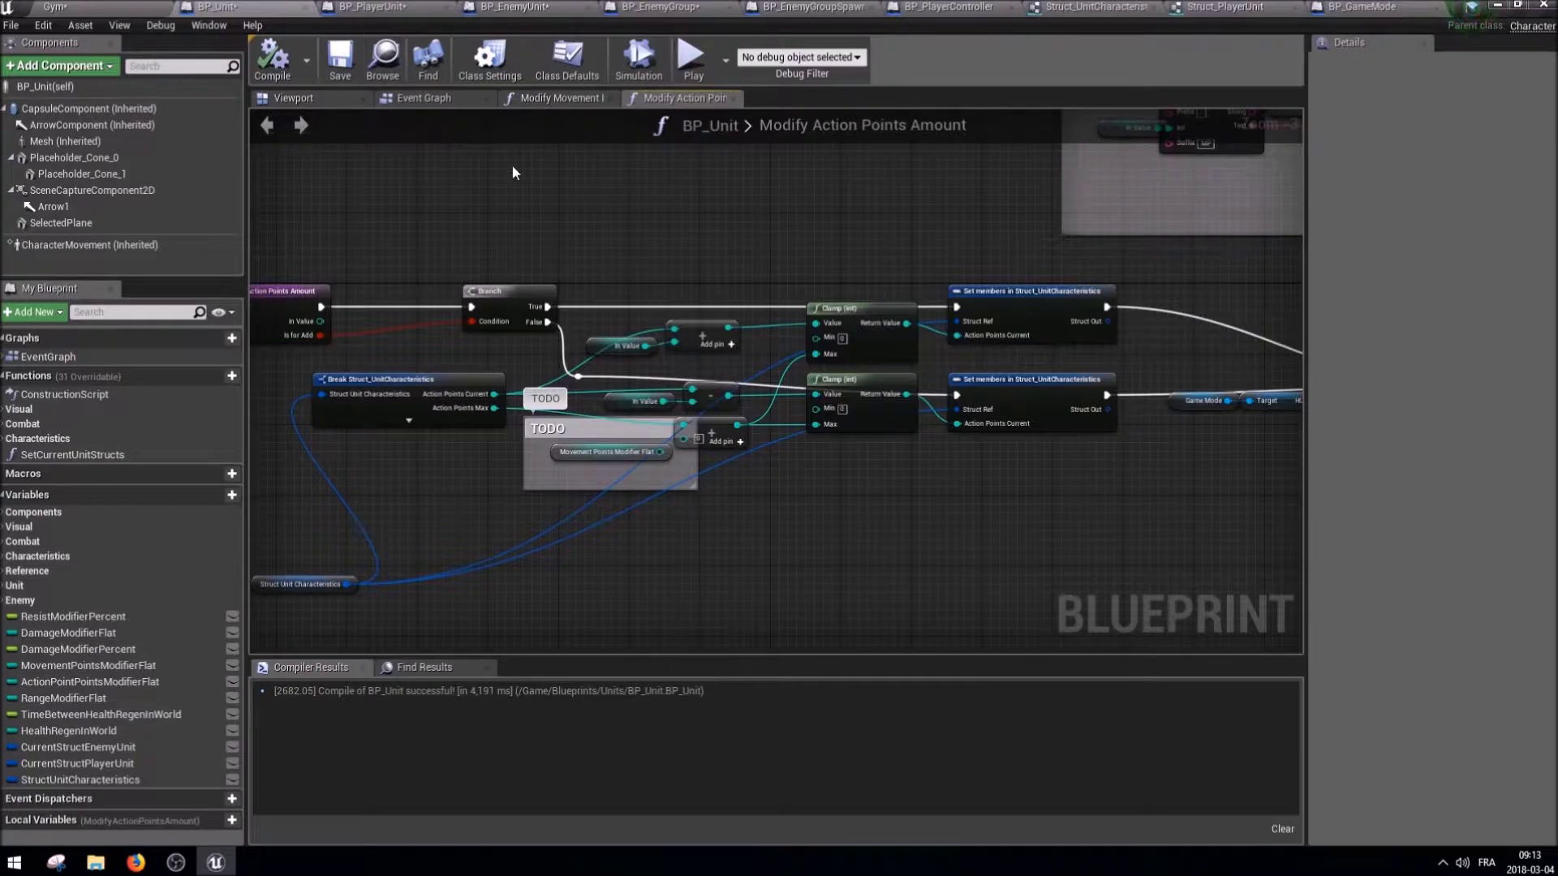
pyautogui.click(445, 104)
pyautogui.doubleClick(792, 400)
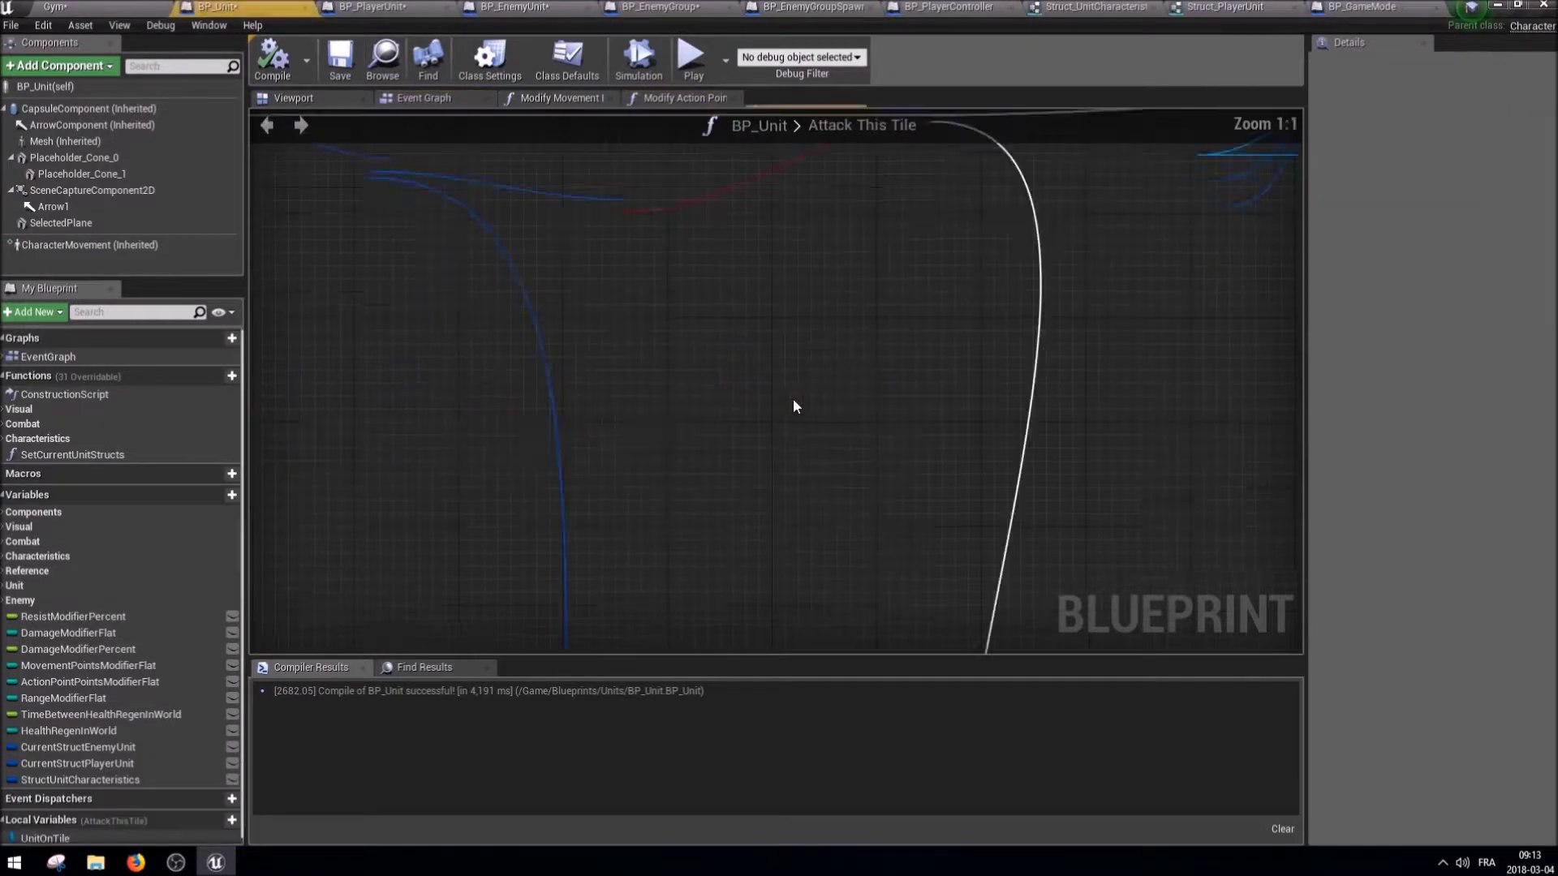
pyautogui.moveTo(675, 395); pyautogui.dragTo(598, 374, button='right')
pyautogui.scroll(-4, 769, 355)
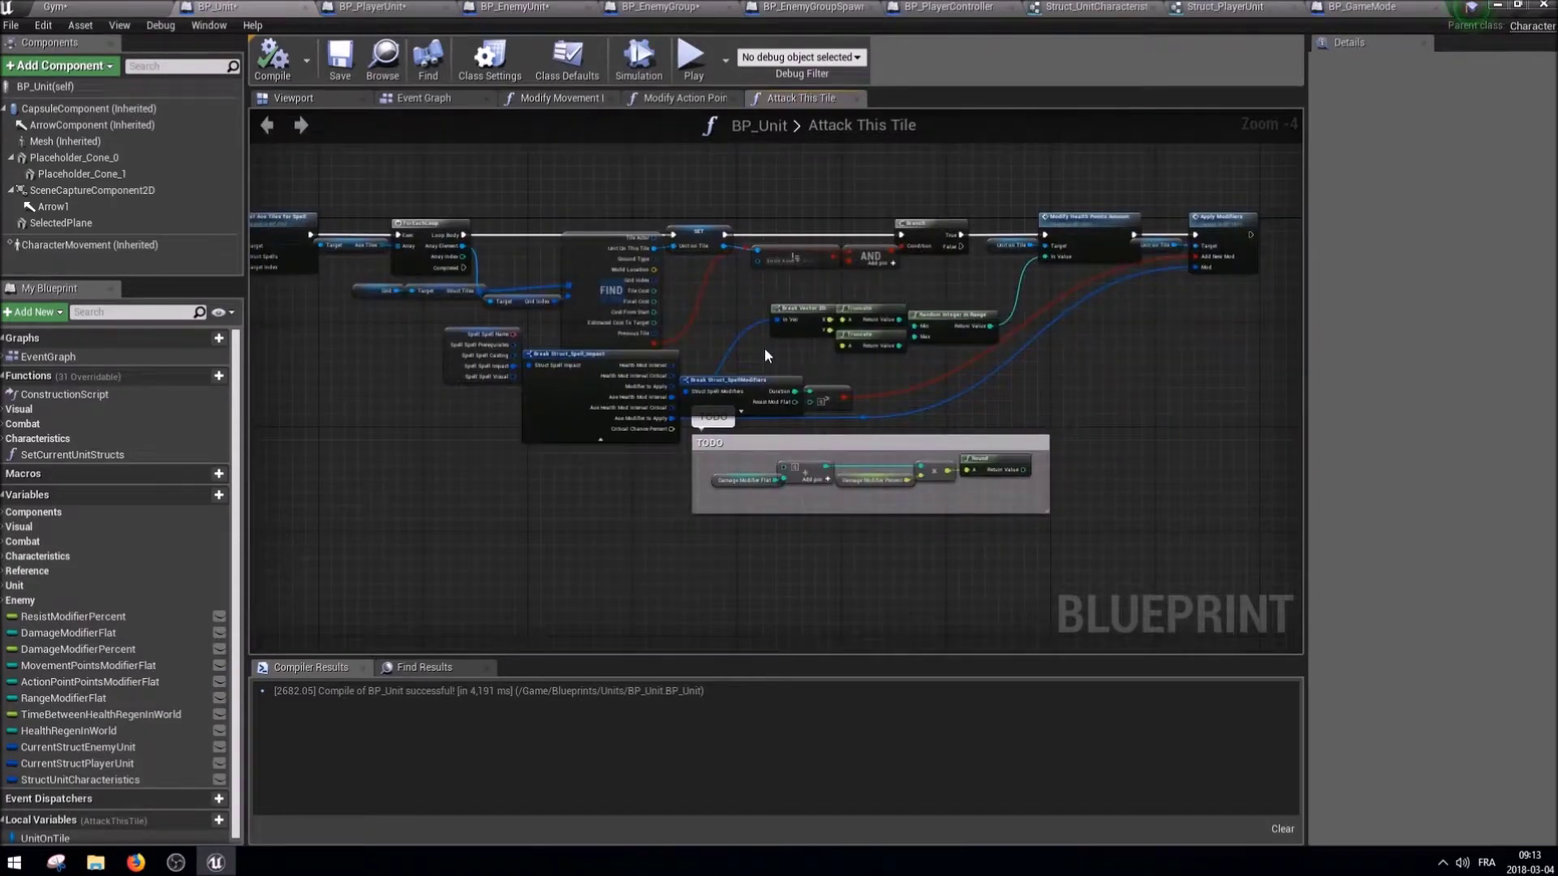
pyautogui.scroll(2, 1047, 281)
pyautogui.click(1096, 212)
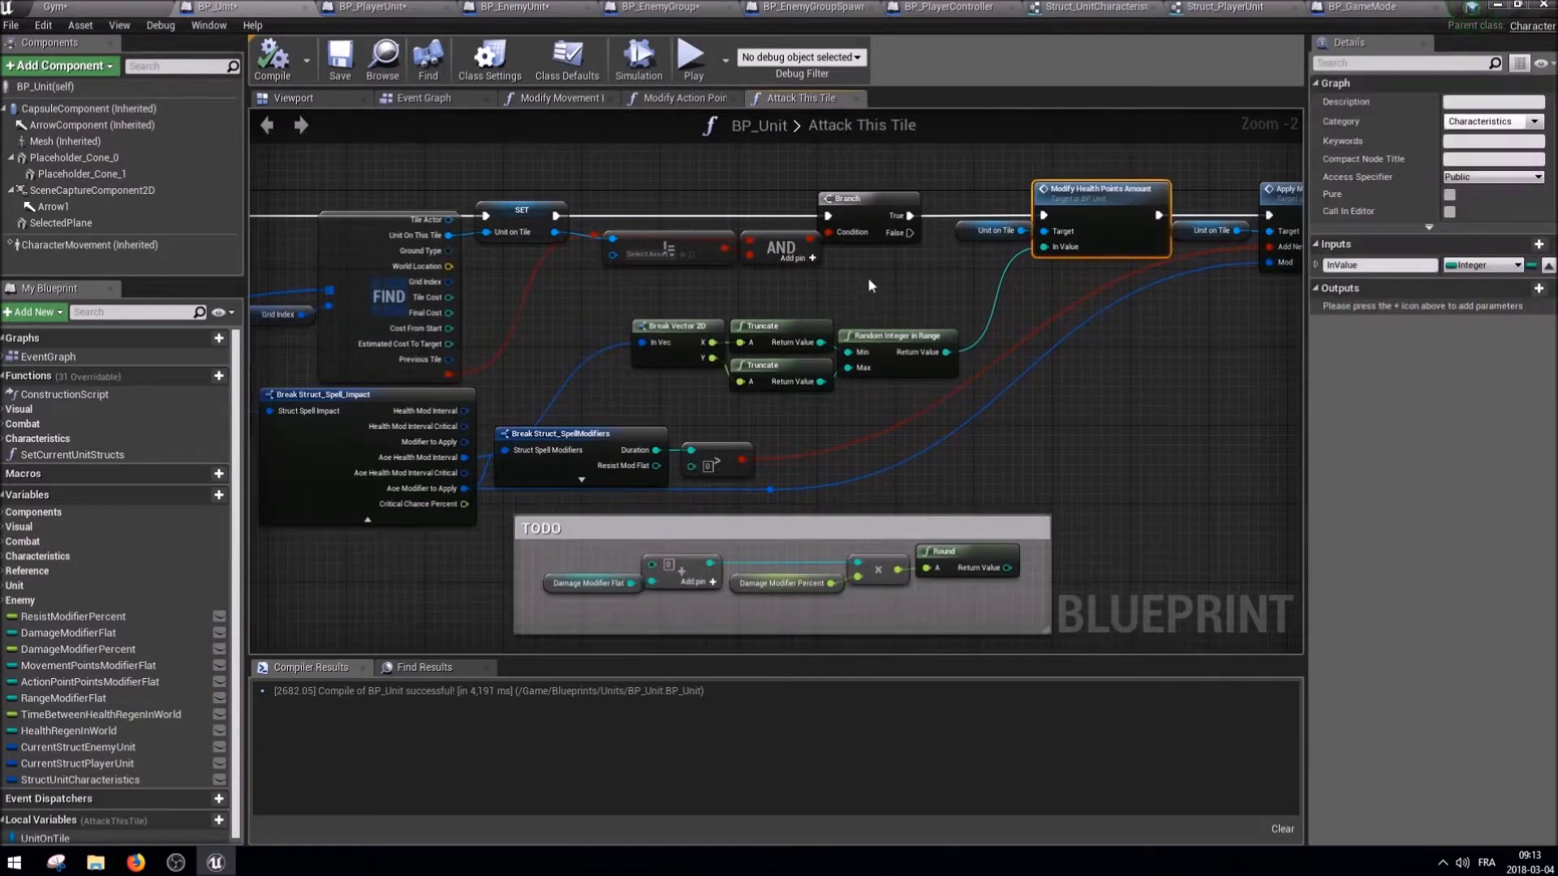
pyautogui.moveTo(678, 421); pyautogui.dragTo(983, 332, button='right')
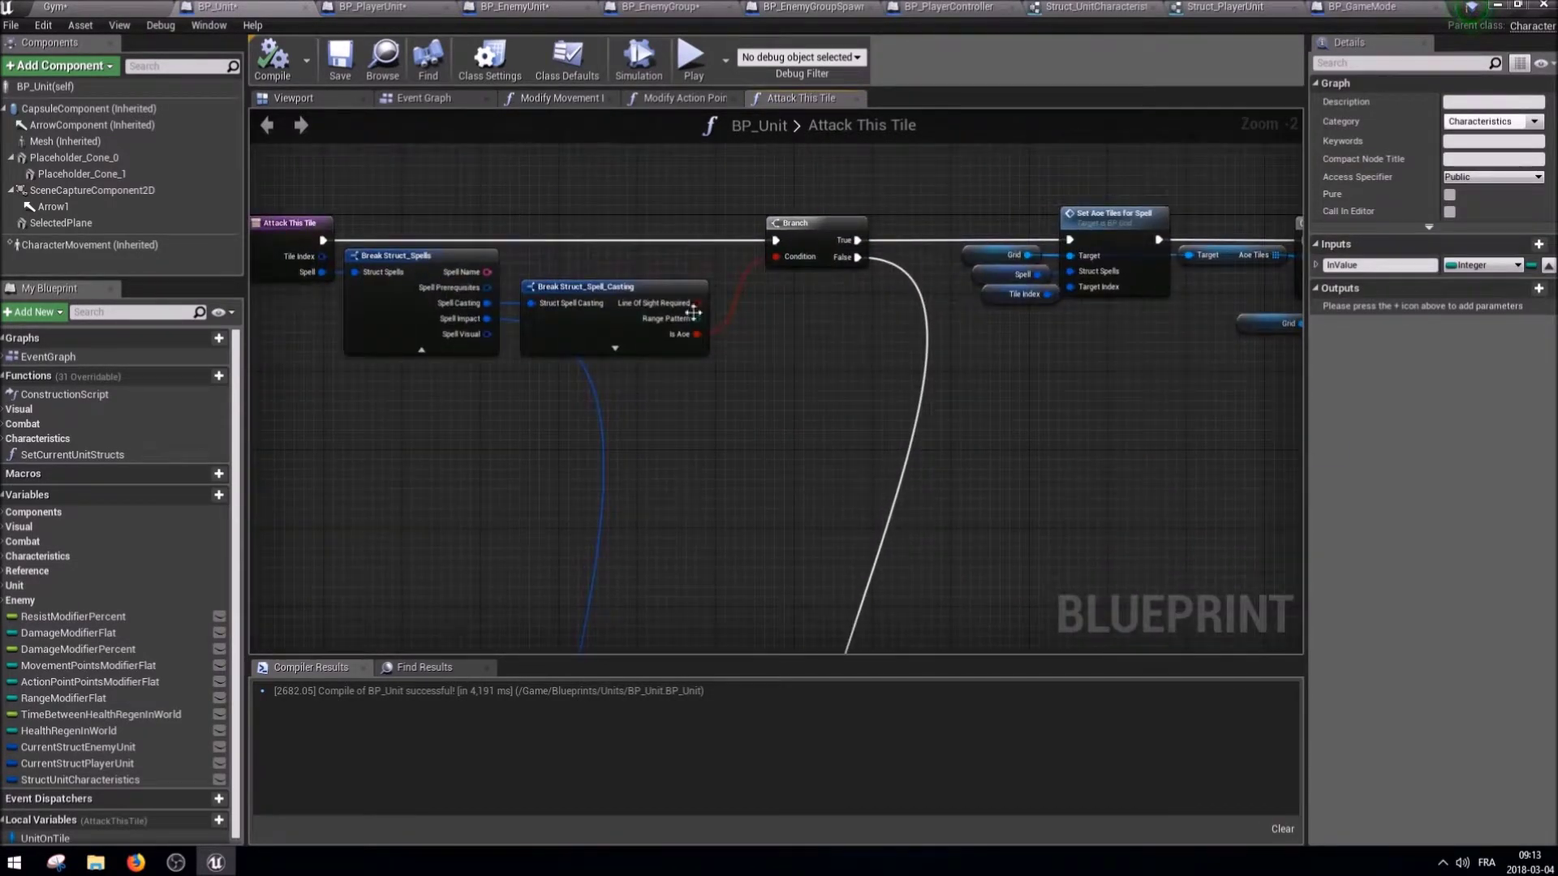
pyautogui.scroll(-3, 773, 485)
pyautogui.scroll(4, 1014, 343)
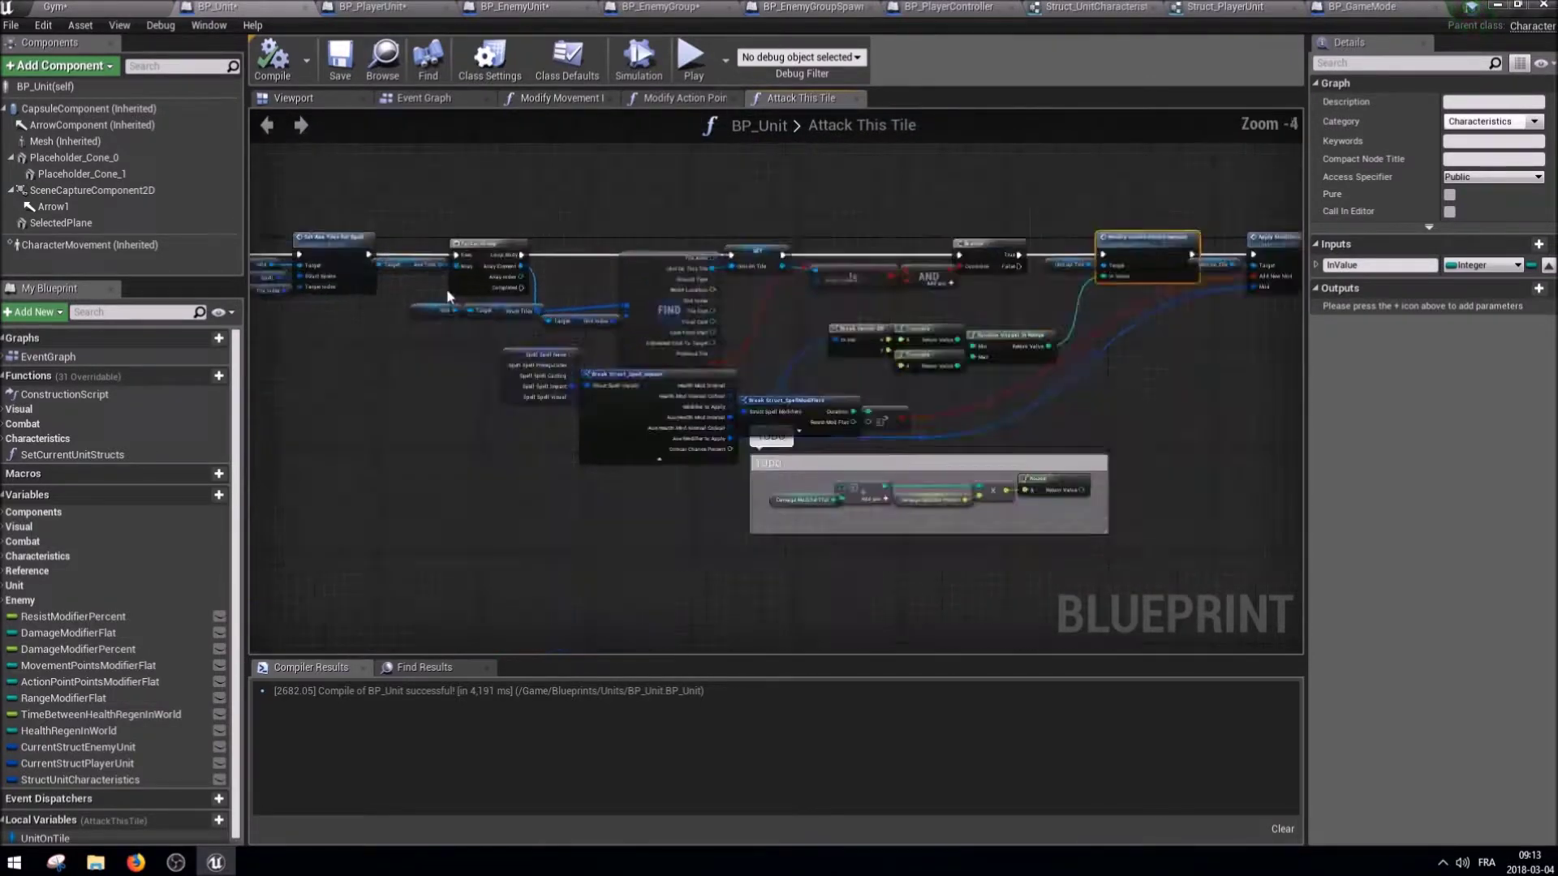
pyautogui.moveTo(1082, 351); pyautogui.dragTo(778, 343, button='right')
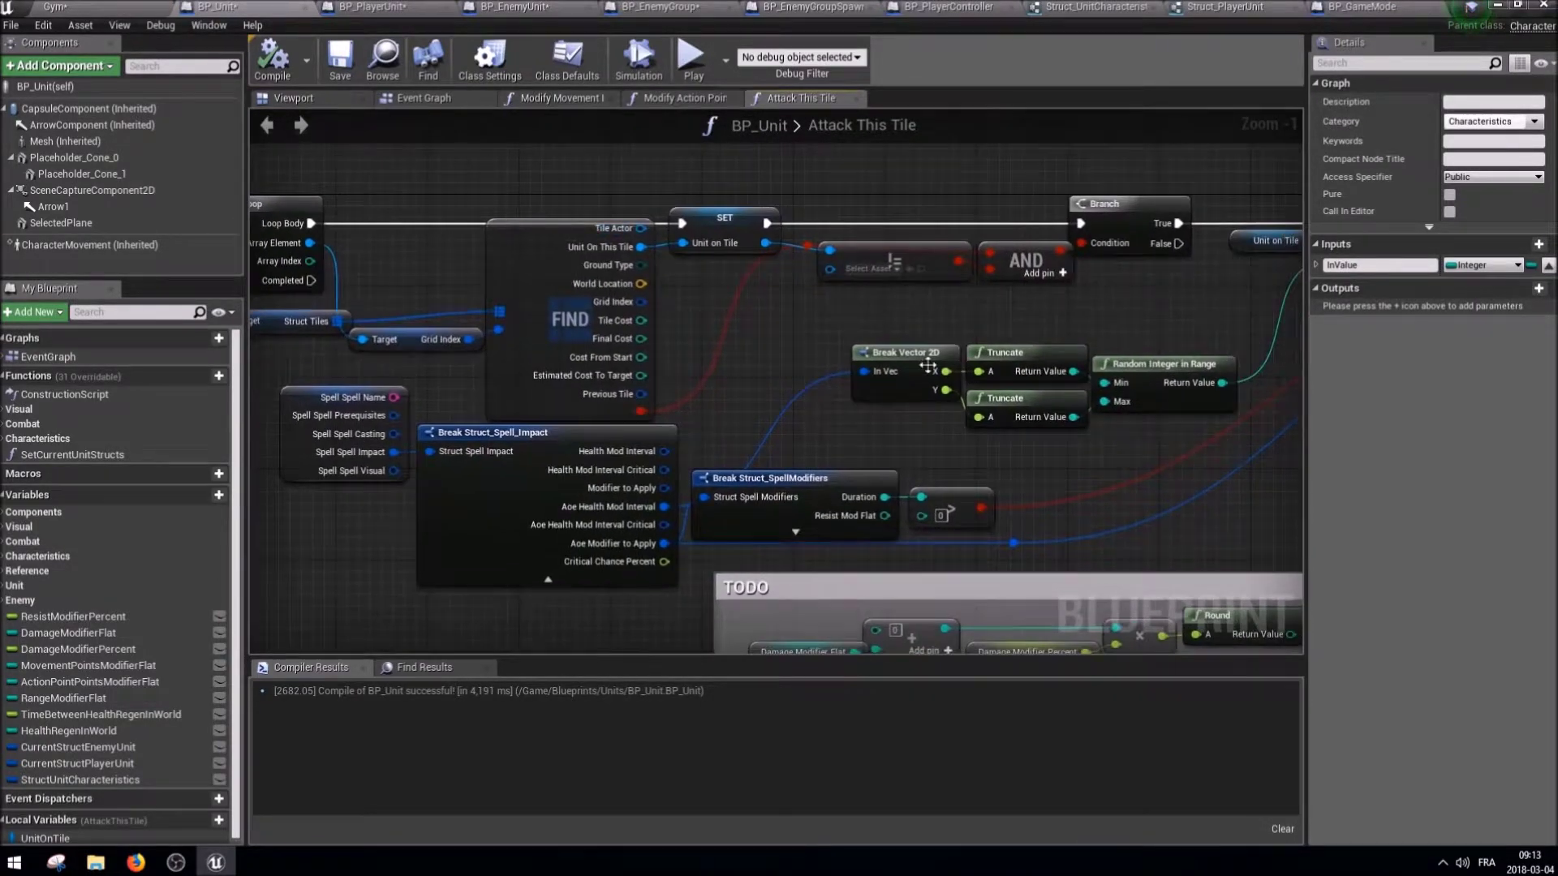
pyautogui.moveTo(1111, 339); pyautogui.dragTo(680, 342, button='right')
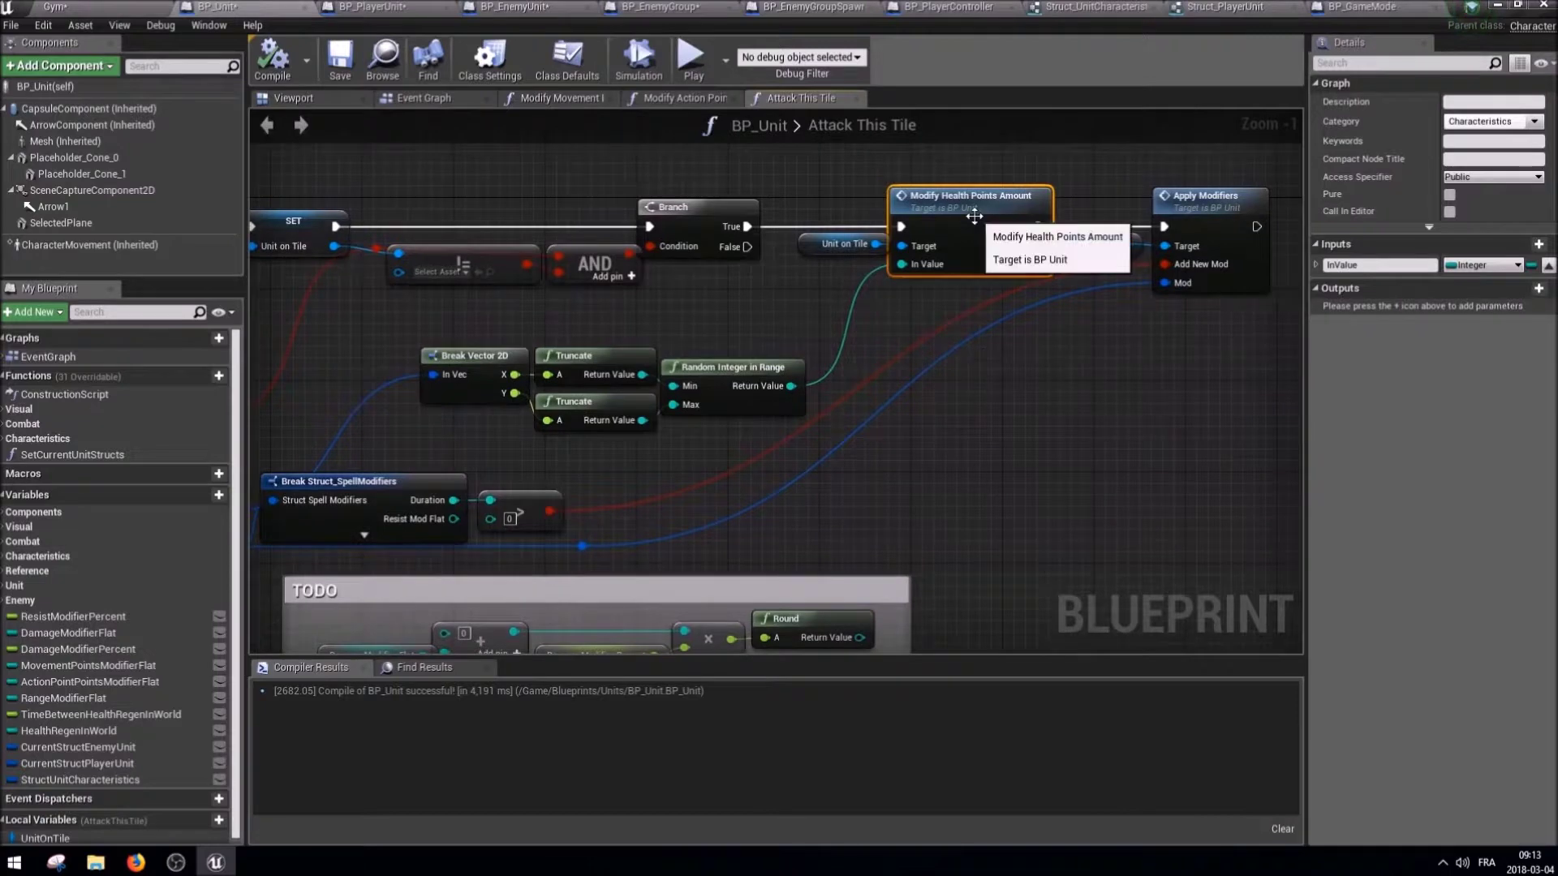
pyautogui.doubleClick(915, 240)
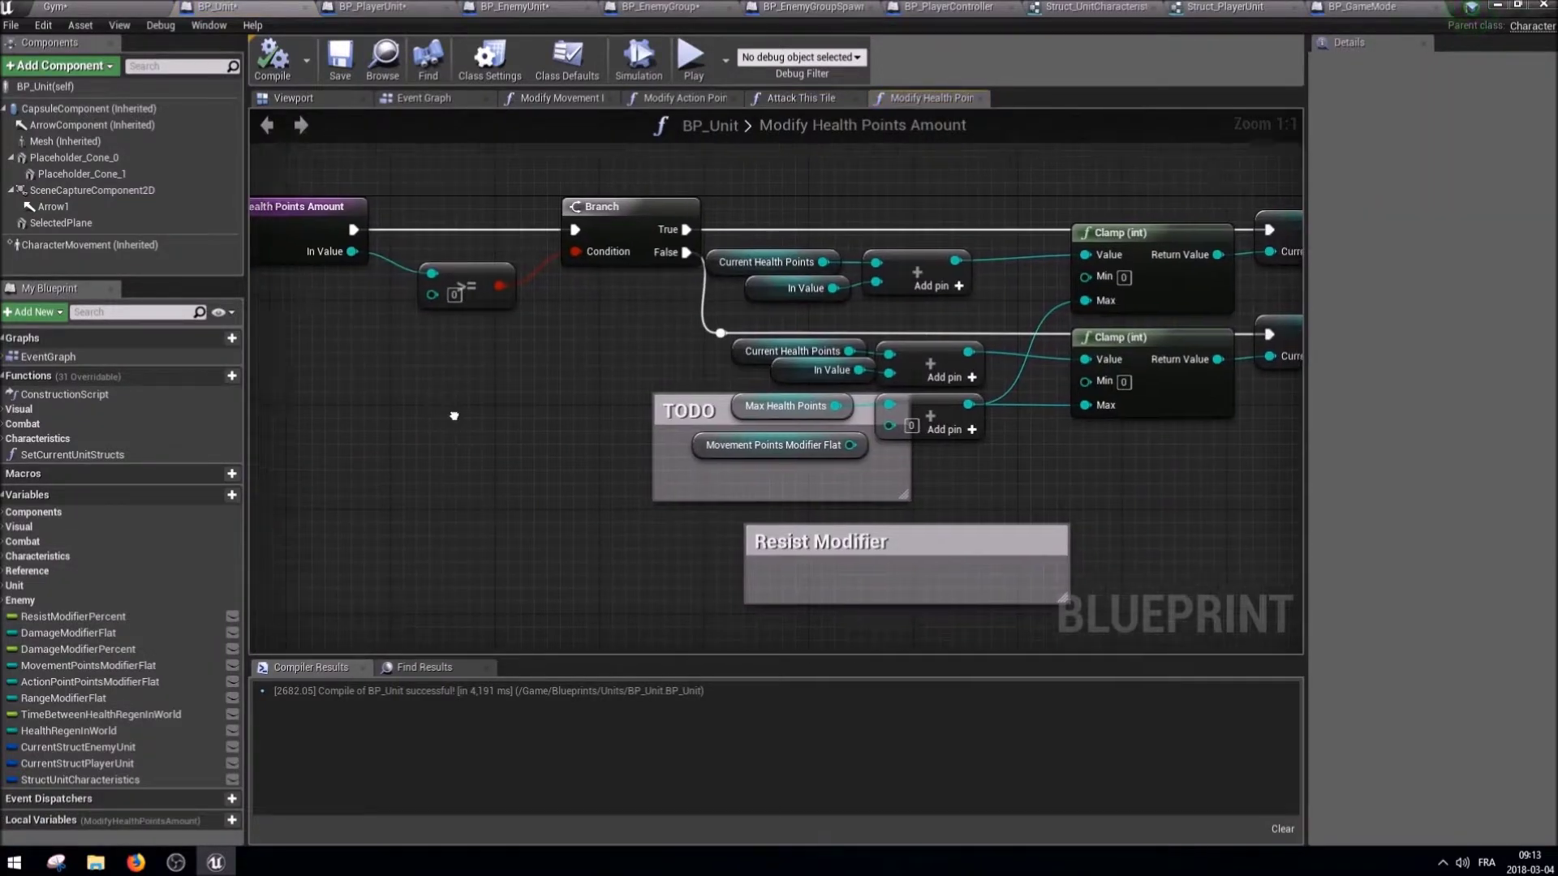
# Add a Set members node to Modify Health Points Amount exposing Health Points Current.
pyautogui.moveTo(426, 501); pyautogui.dragTo(527, 450, button='right')
pyautogui.hotkey('ctrl', 'v')
pyautogui.moveTo(681, 505); pyautogui.dragTo(1018, 481)
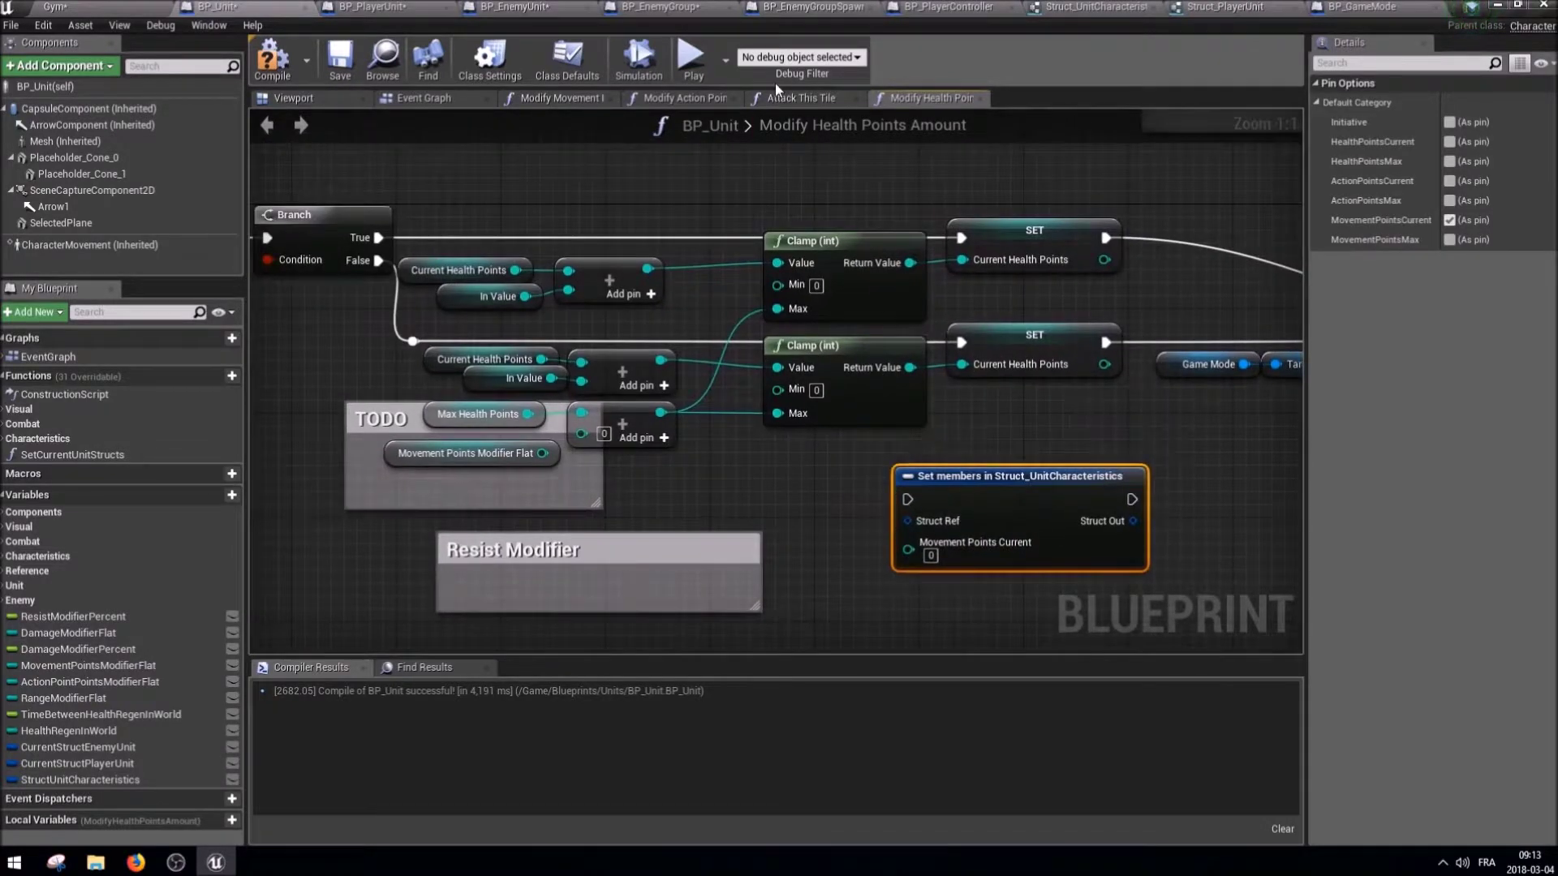
pyautogui.press('Delete')
pyautogui.click(795, 98)
pyautogui.click(931, 98)
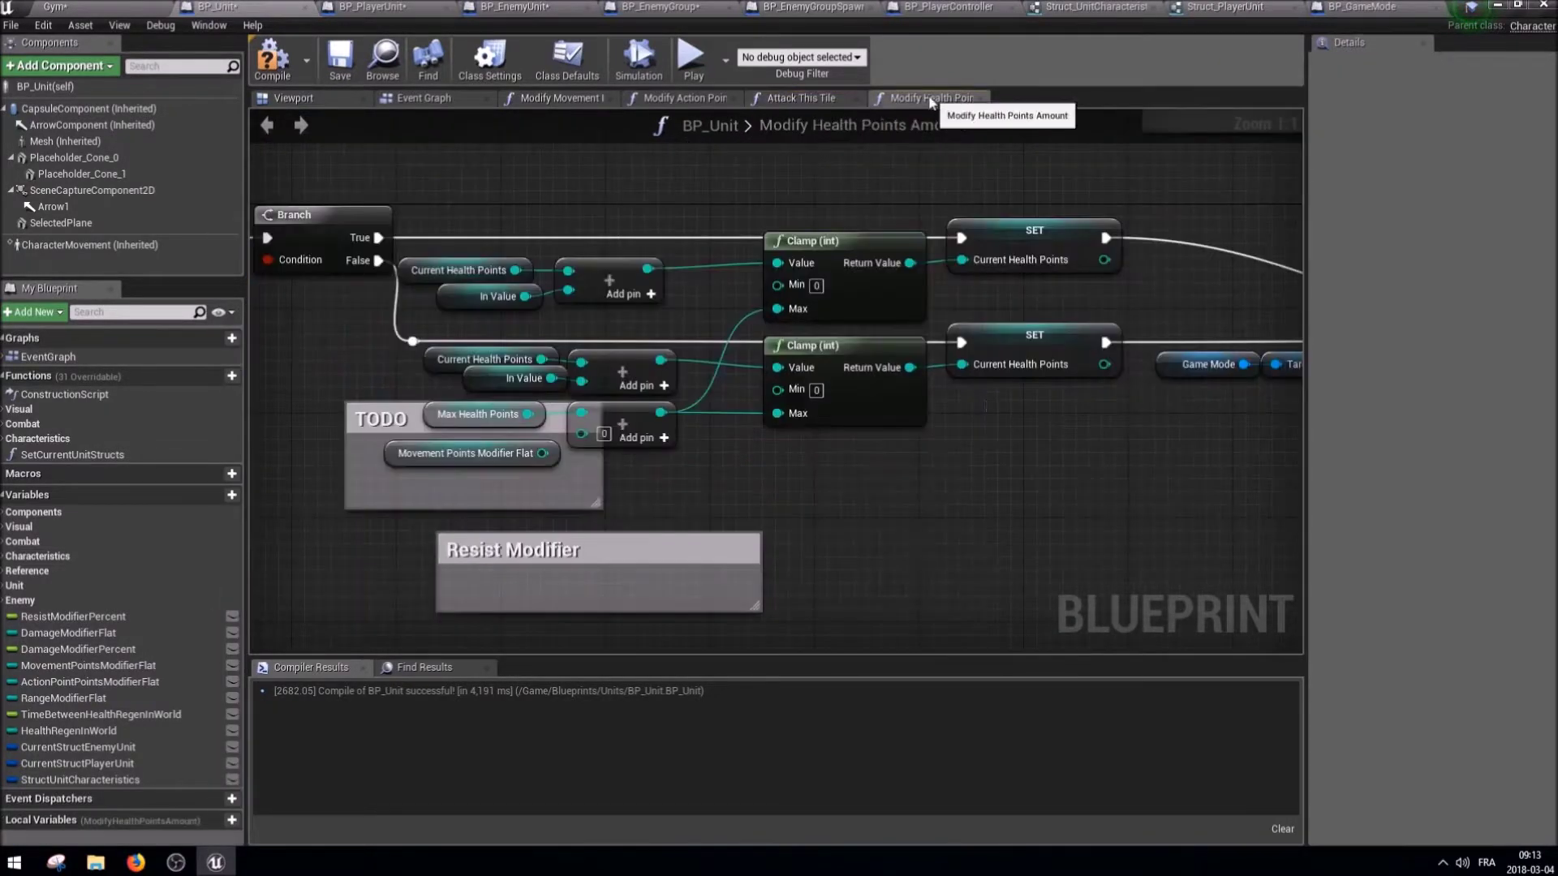
pyautogui.hotkey('ctrl', 'v')
pyautogui.moveTo(1008, 470); pyautogui.dragTo(1018, 451)
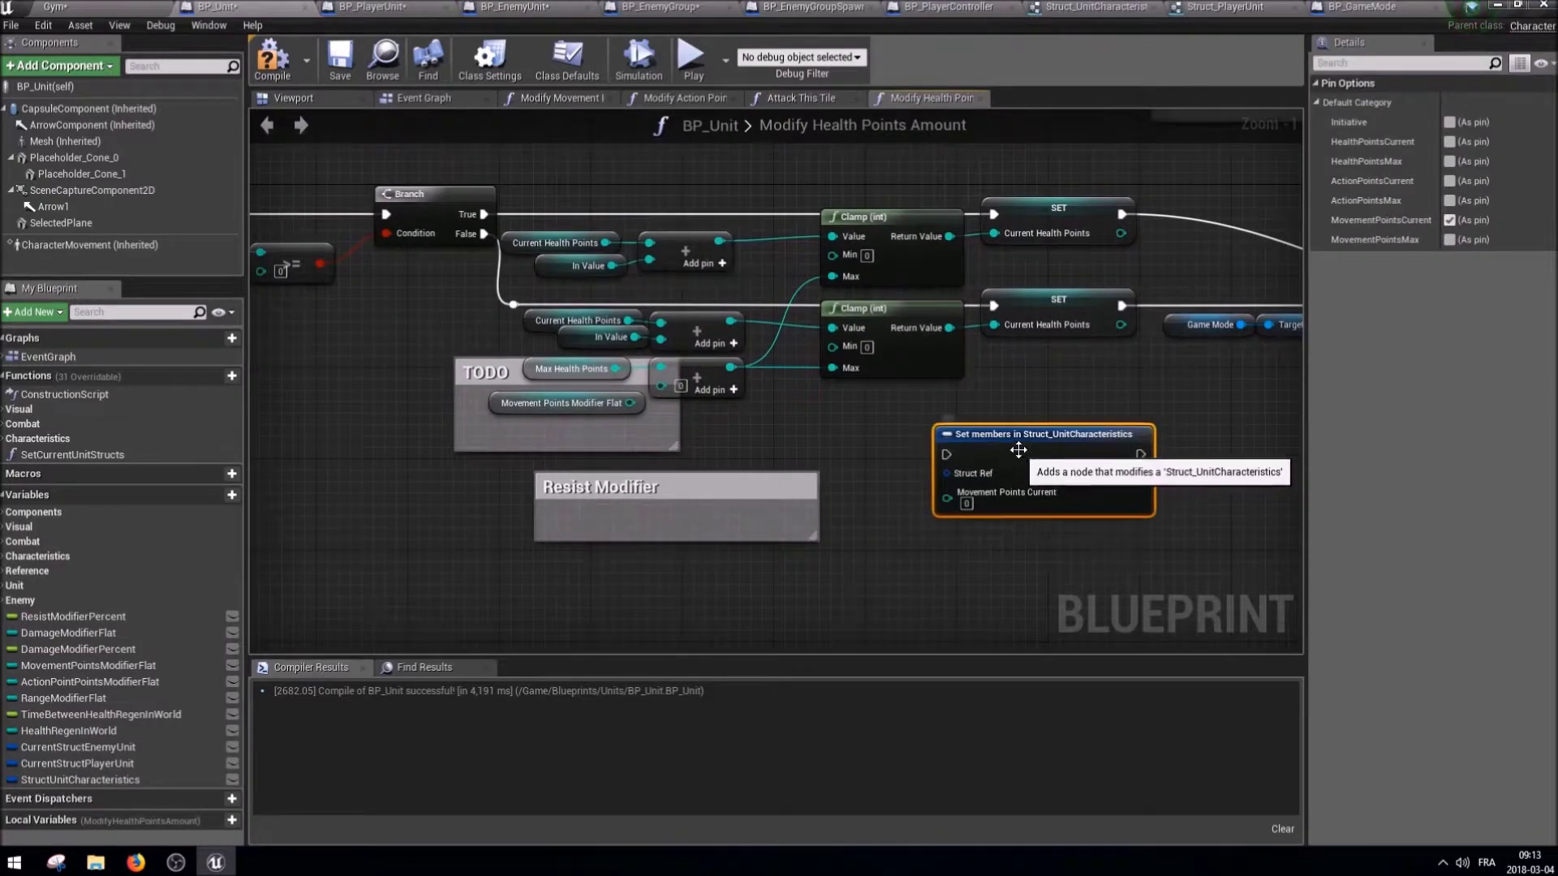
pyautogui.click(1448, 220)
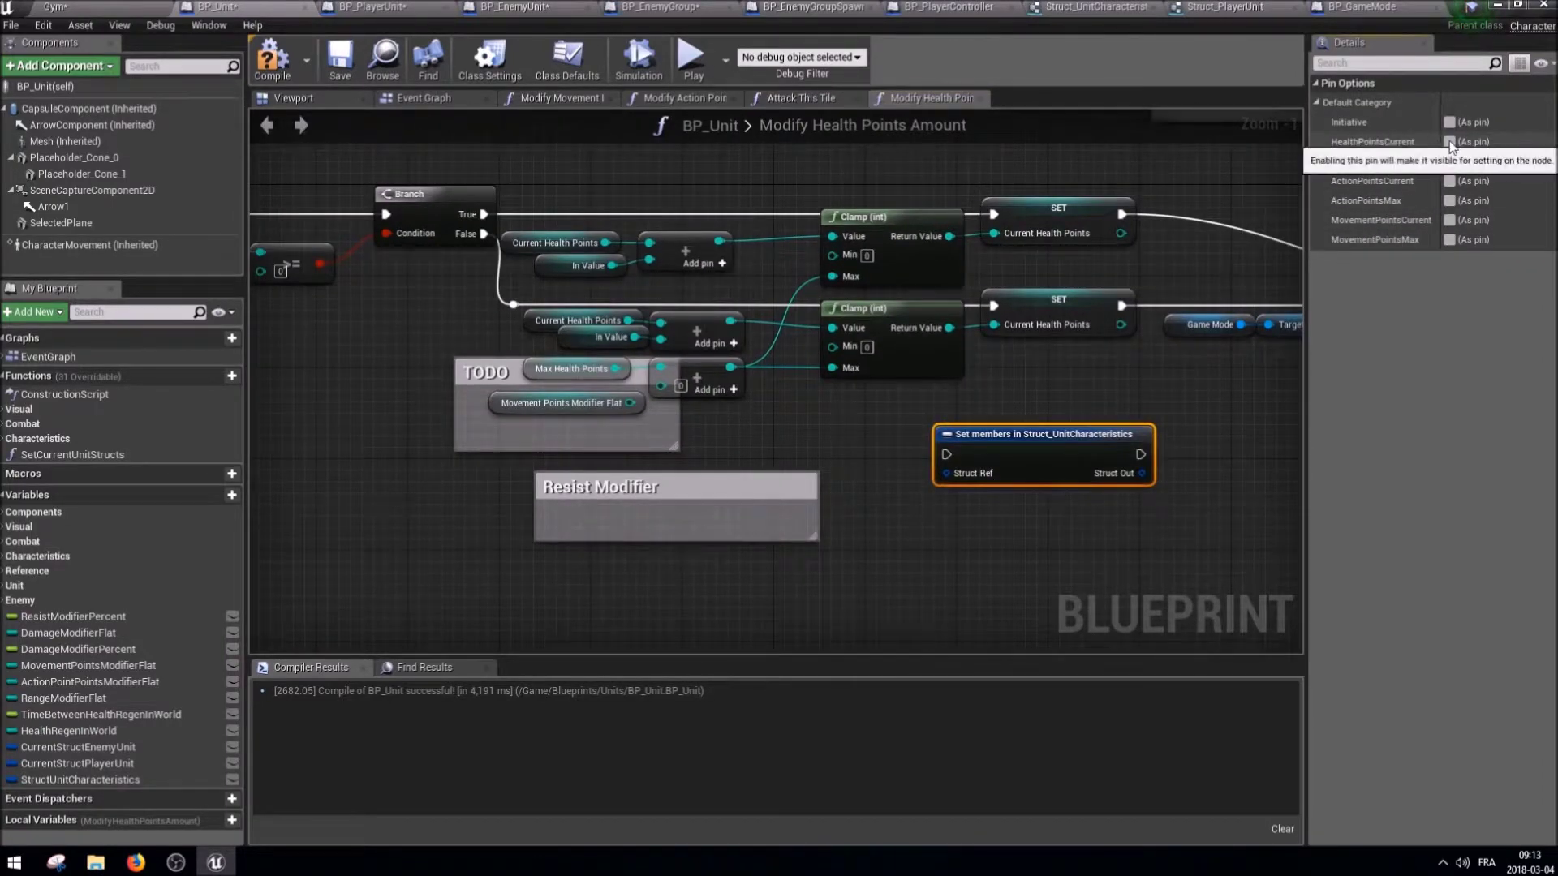
pyautogui.click(1449, 142)
# Copy the Break Struct and struct variable nodes from Modify Action Points Amount and wire the Struct Ref.
pyautogui.click(784, 97)
pyautogui.click(683, 97)
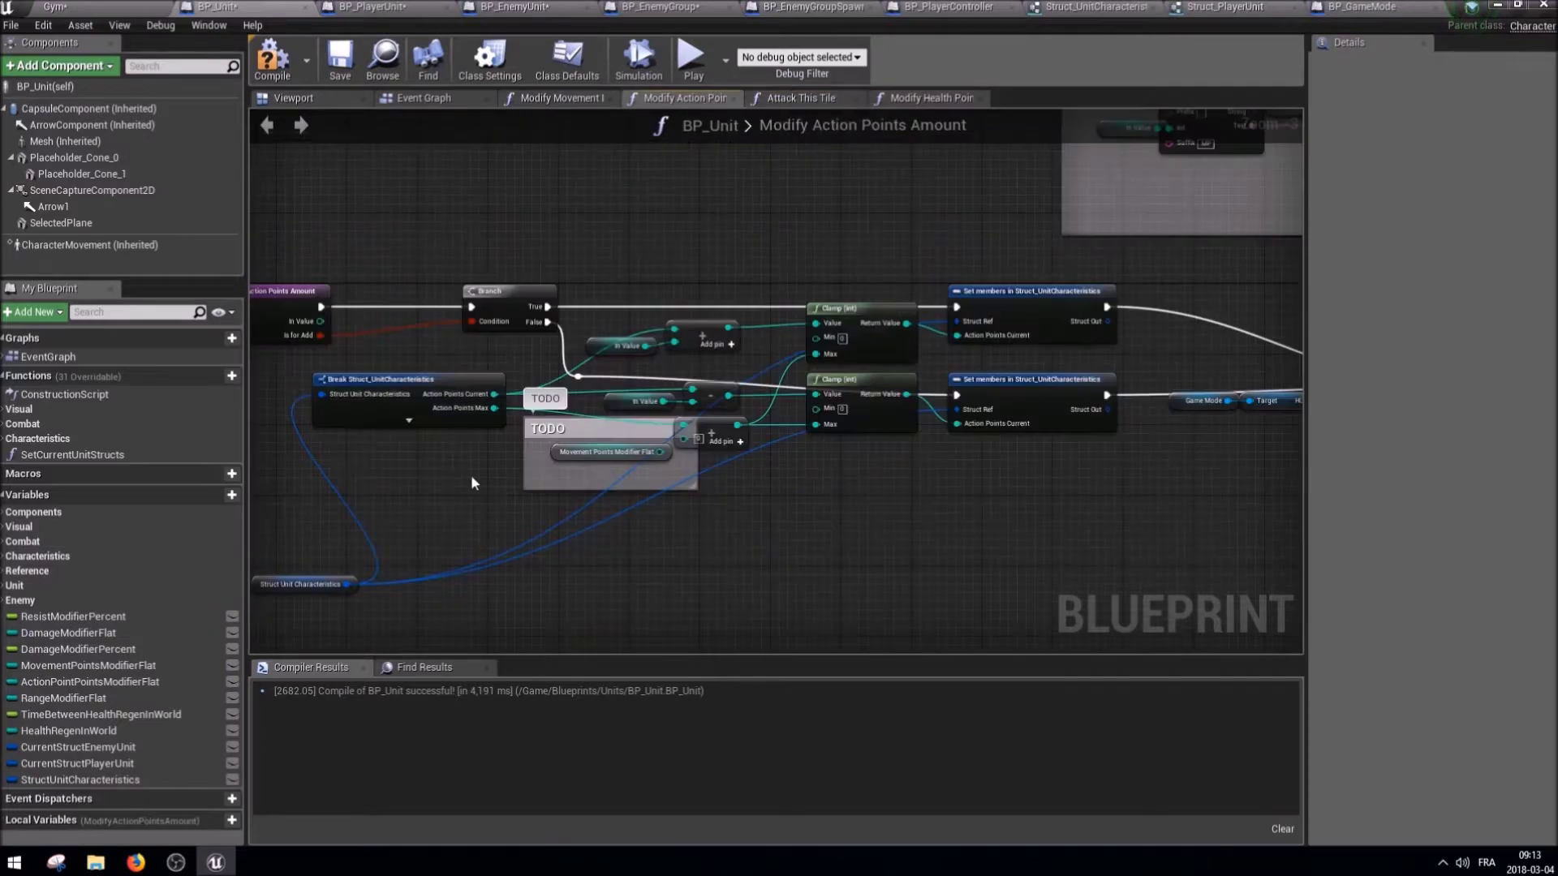
pyautogui.hotkey('ctrl', 'c')
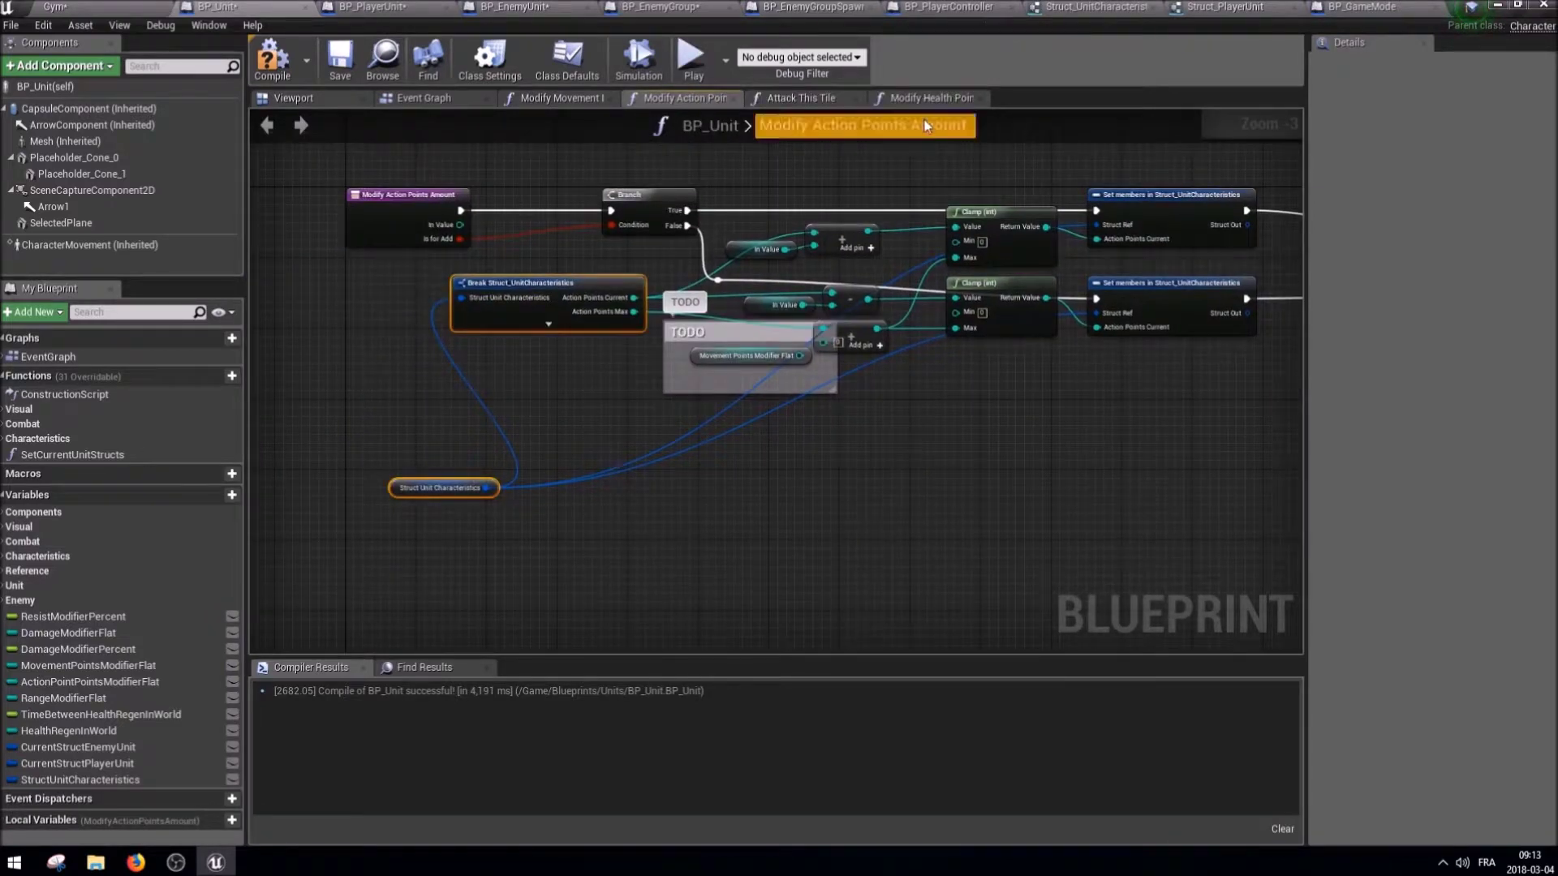
pyautogui.click(932, 97)
pyautogui.hotkey('ctrl', 'v')
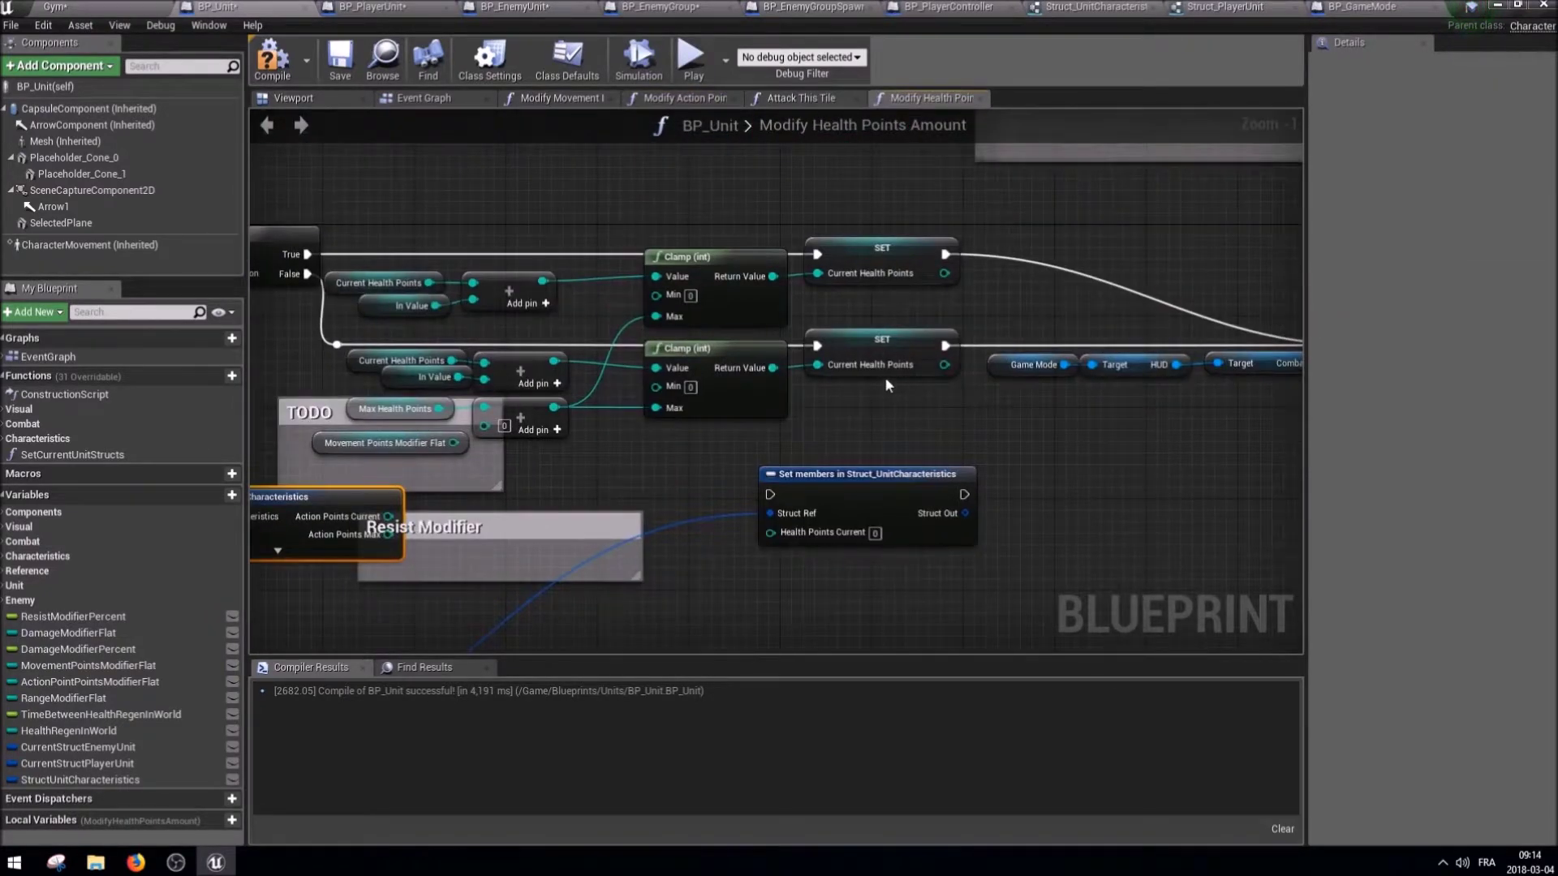
pyautogui.click(884, 376)
pyautogui.moveTo(893, 520); pyautogui.dragTo(294, 403)
pyautogui.moveTo(294, 396); pyautogui.dragTo(227, 670, button='right')
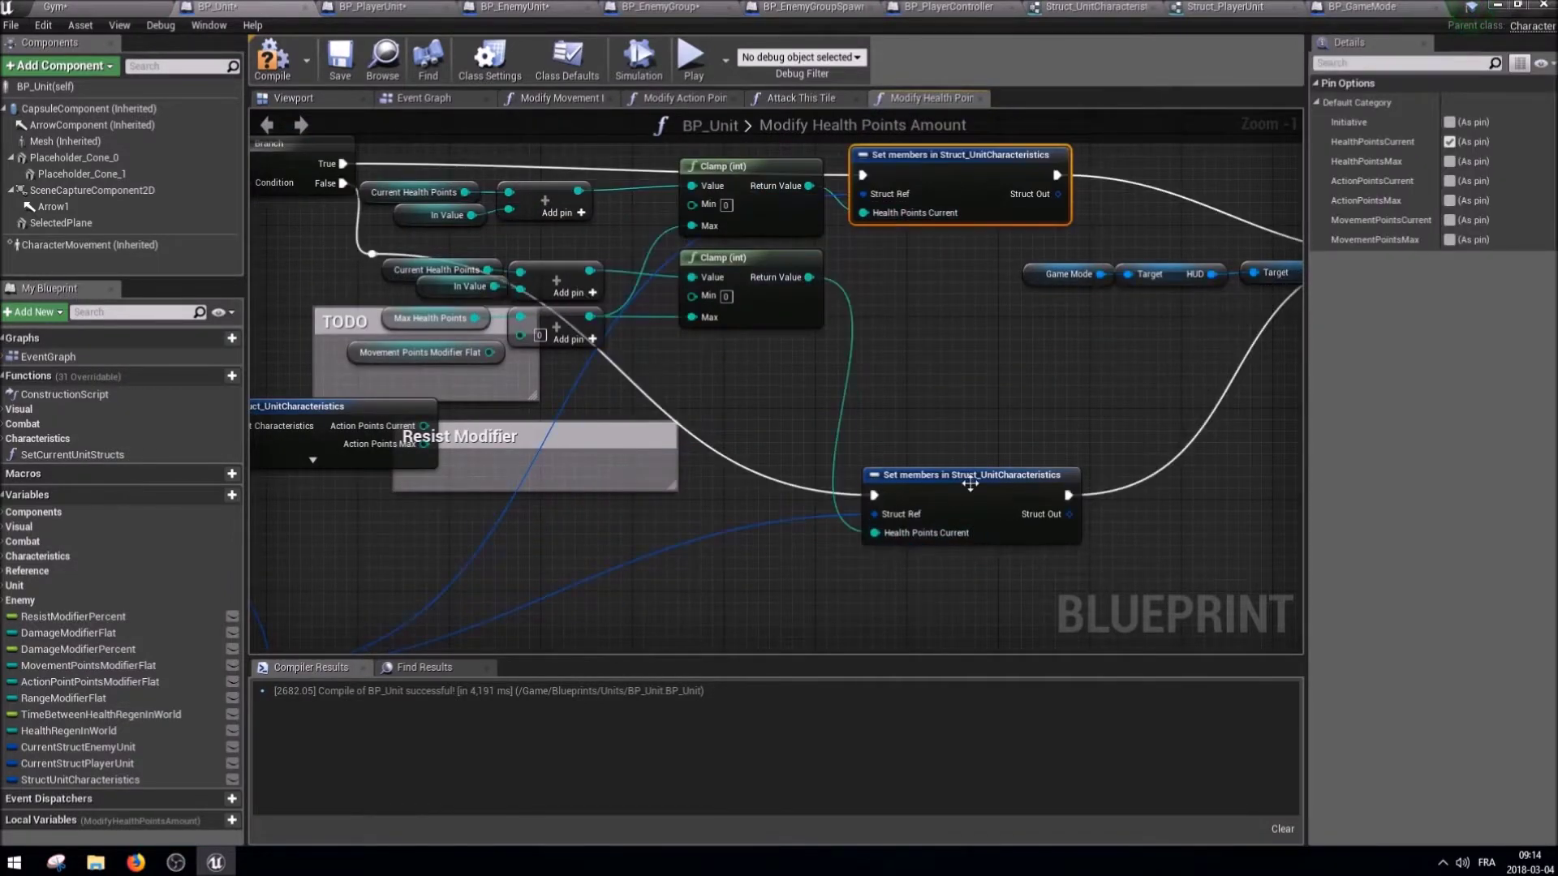
# Make the Break Struct node show Health Points Current and Max instead of action points.
pyautogui.moveTo(560, 420); pyautogui.dragTo(432, 352)
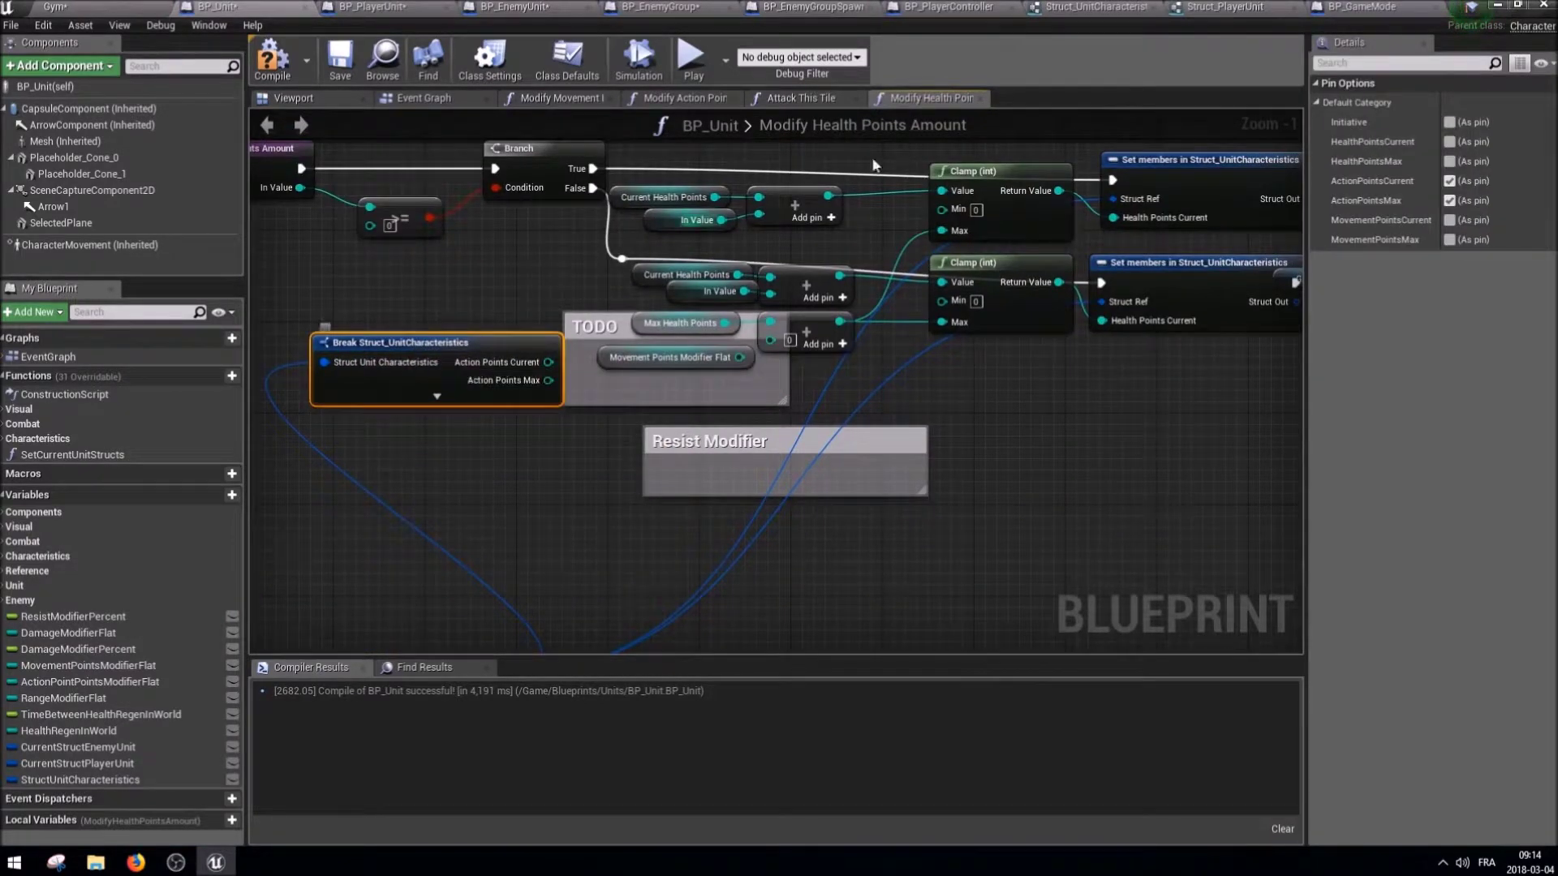
pyautogui.click(1450, 142)
pyautogui.click(1453, 162)
pyautogui.click(1453, 181)
pyautogui.click(1454, 201)
# Wire Health Points Current and Max into the Add nodes and delete the old Current Health Points getter.
pyautogui.moveTo(526, 329); pyautogui.dragTo(550, 382, button='right')
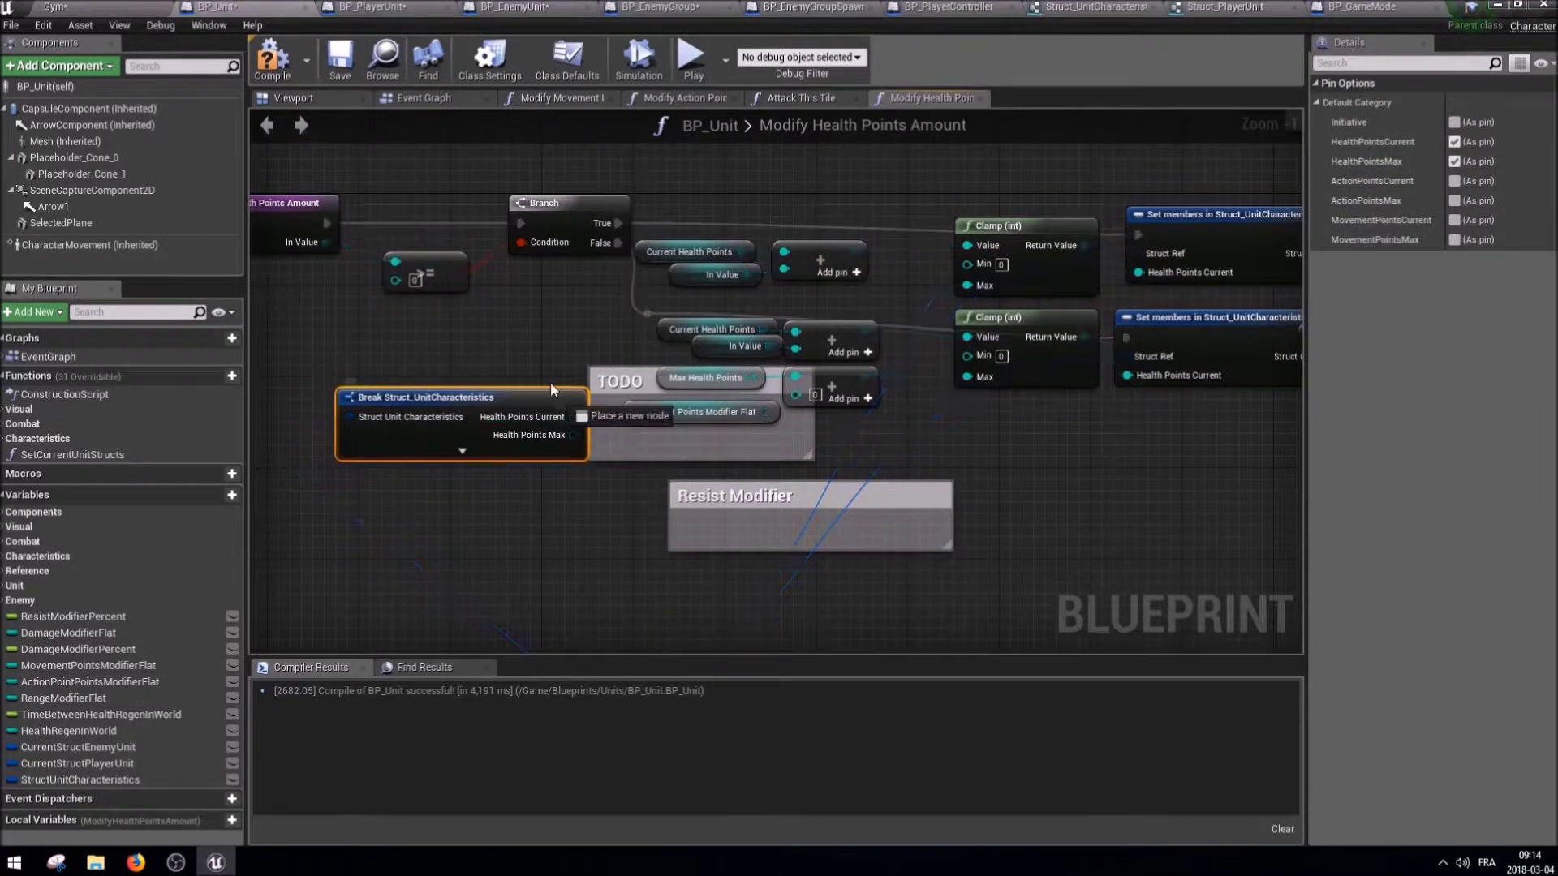
pyautogui.moveTo(785, 258); pyautogui.dragTo(784, 253)
pyautogui.moveTo(573, 435); pyautogui.dragTo(797, 332)
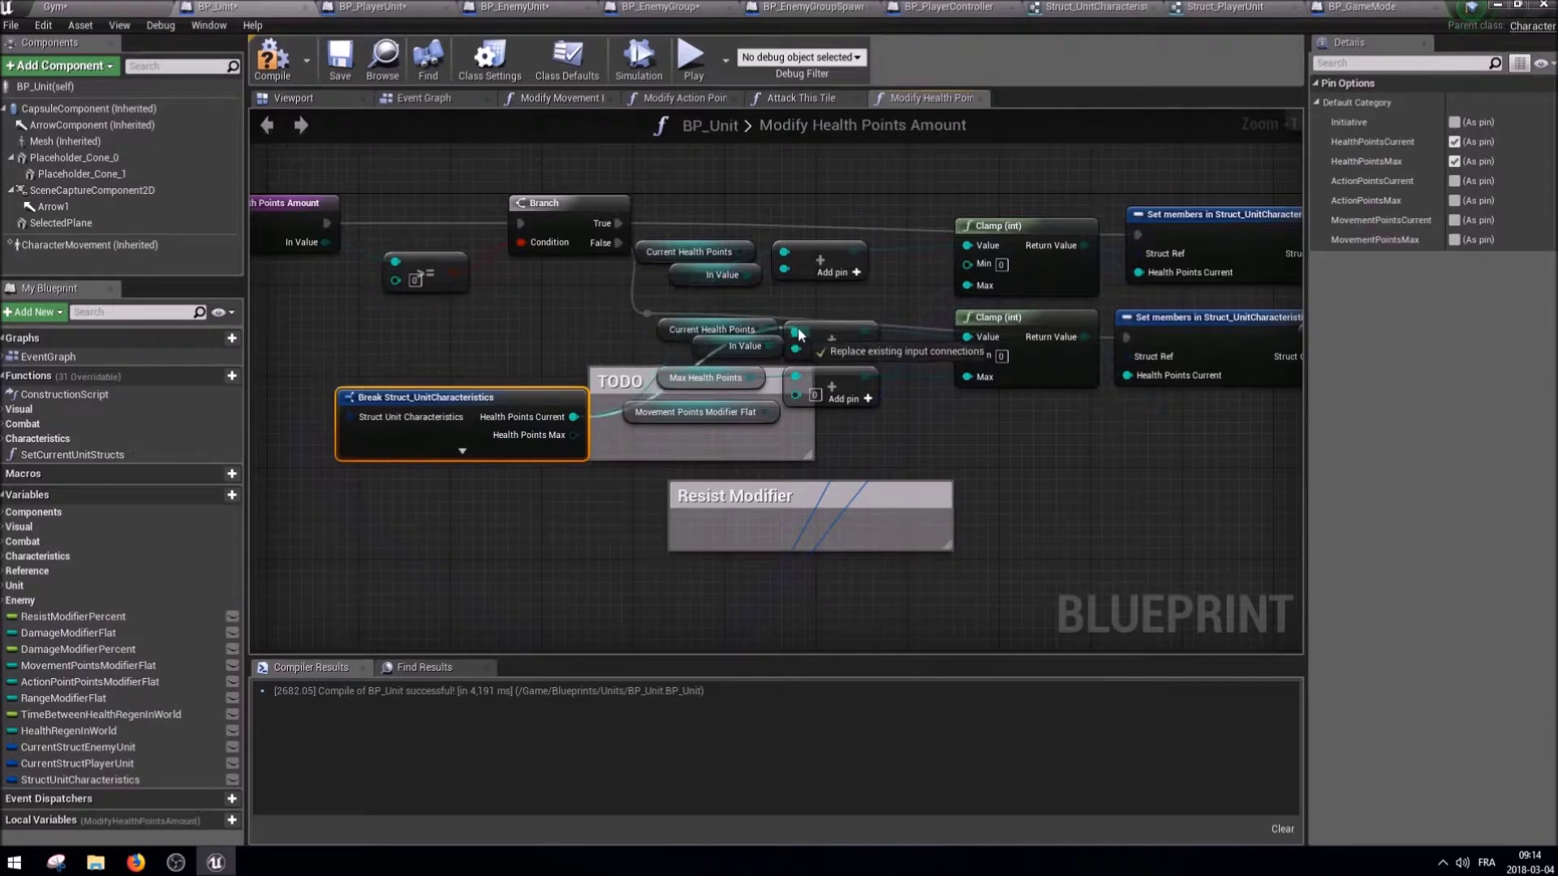
pyautogui.moveTo(564, 437); pyautogui.dragTo(796, 381)
pyautogui.moveTo(711, 329); pyautogui.dragTo(659, 257)
pyautogui.press('Delete')
pyautogui.scroll(-1, 926, 419)
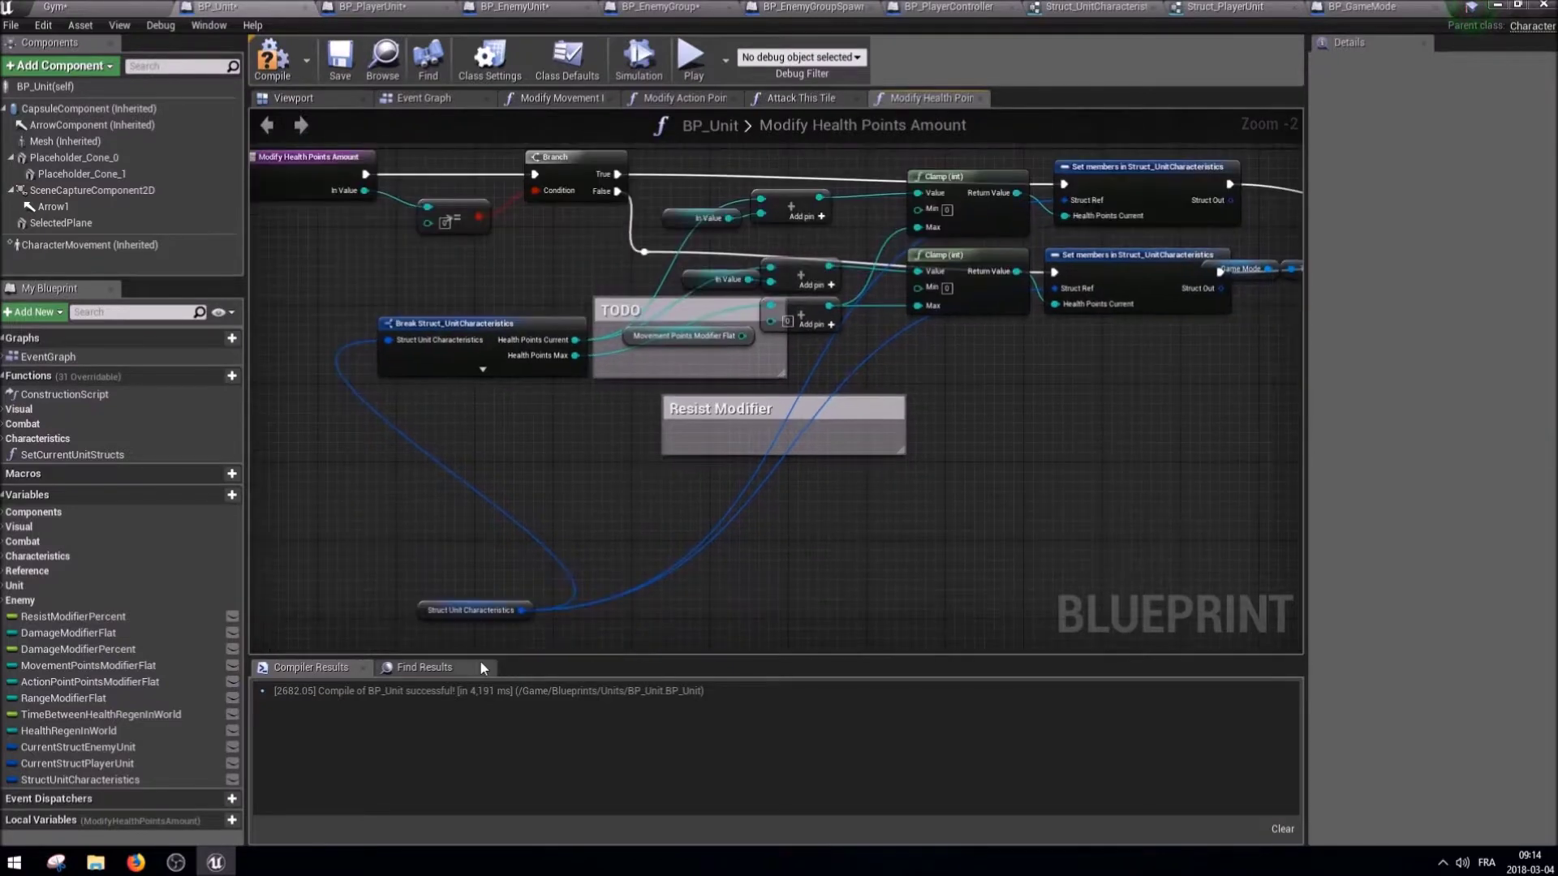
pyautogui.click(443, 556)
pyautogui.moveTo(1120, 421)
pyautogui.mouseDown(button='right')
pyautogui.moveTo(743, 435)
pyautogui.moveTo(916, 449)
pyautogui.mouseUp(button='right')
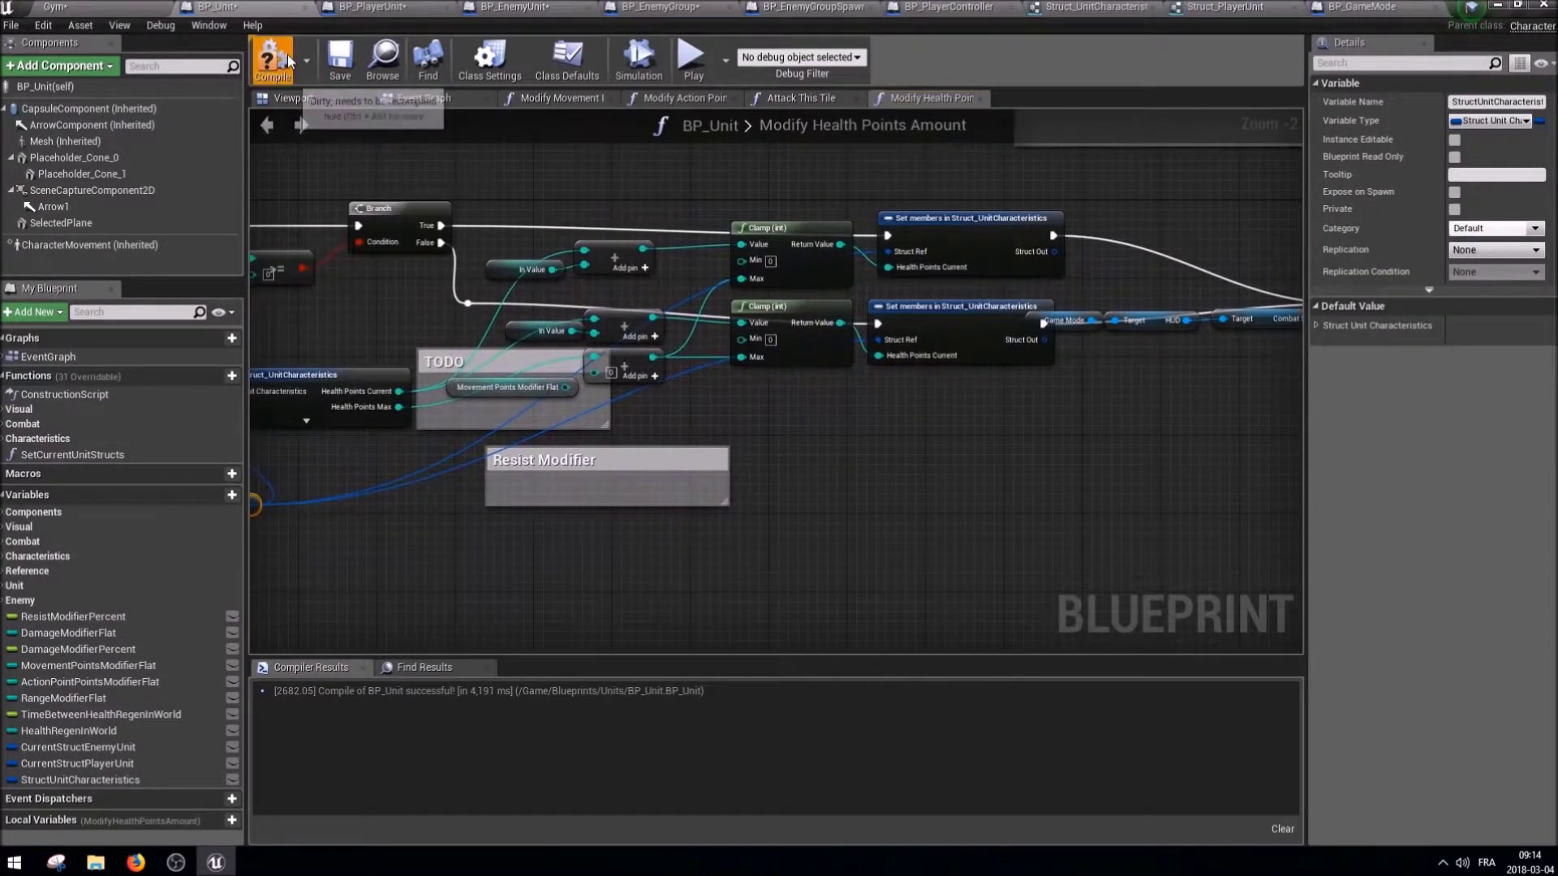
# Compile BP_Unit and wire the struct's Health Points Current into the death comparison.
pyautogui.click(340, 69)
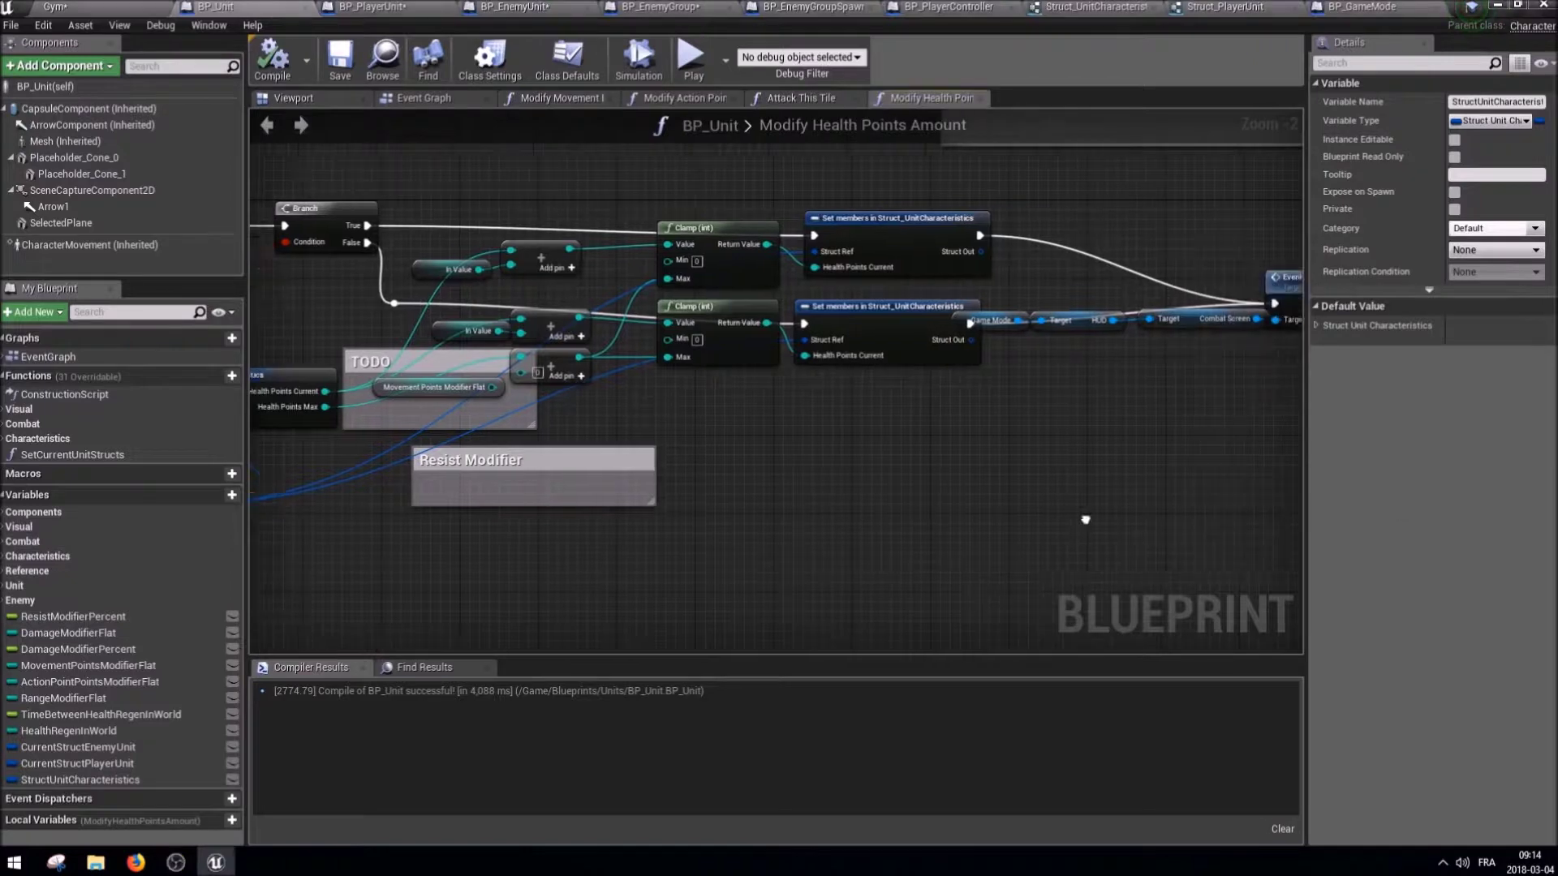
pyautogui.moveTo(1085, 521); pyautogui.dragTo(330, 567, button='right')
pyautogui.moveTo(732, 477); pyautogui.dragTo(884, 479, button='right')
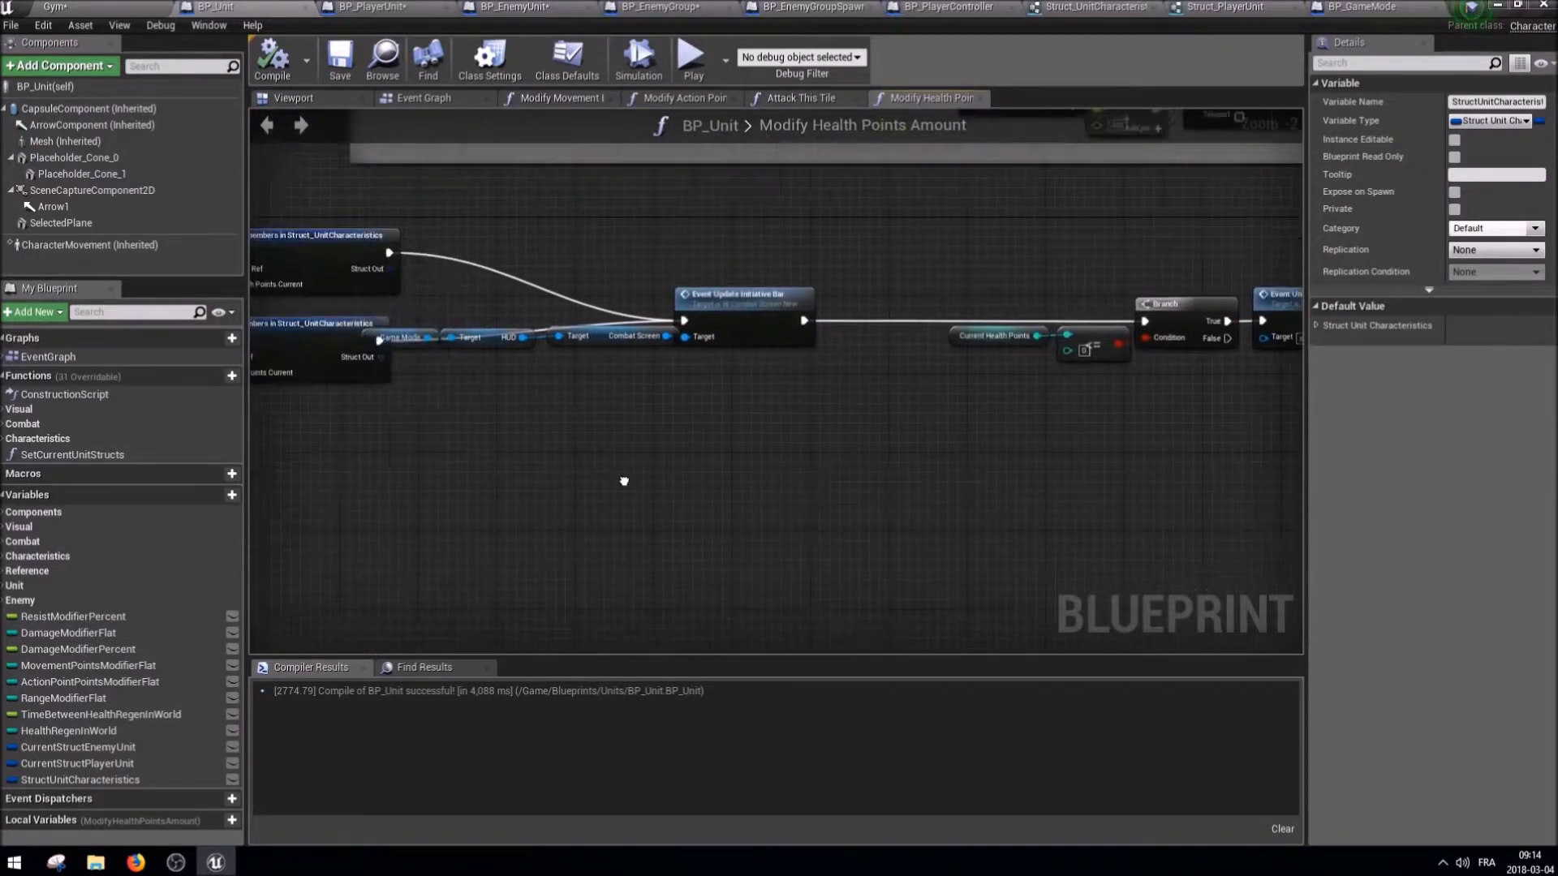
pyautogui.moveTo(306, 423); pyautogui.dragTo(306, 424)
pyautogui.moveTo(444, 414); pyautogui.dragTo(655, 435)
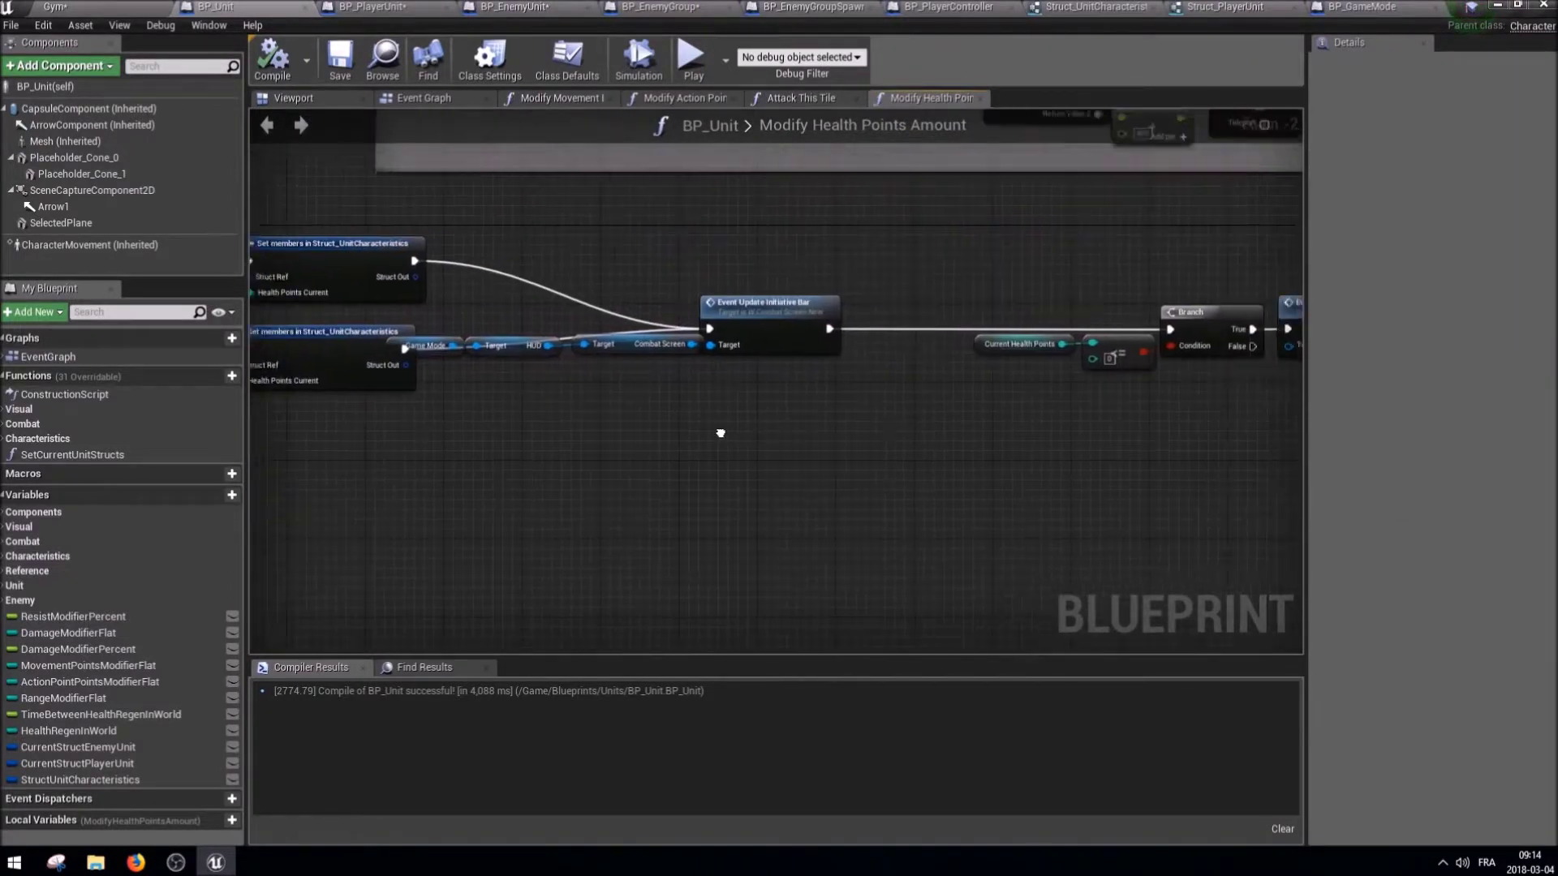
pyautogui.moveTo(745, 372)
pyautogui.mouseDown()
pyautogui.moveTo(843, 391)
pyautogui.moveTo(984, 349)
pyautogui.mouseUp()
# Delete the old health getter, hide Health Points Max, and jump to the Unit Is Dead event.
pyautogui.scroll(1, 1018, 420)
pyautogui.press('Delete')
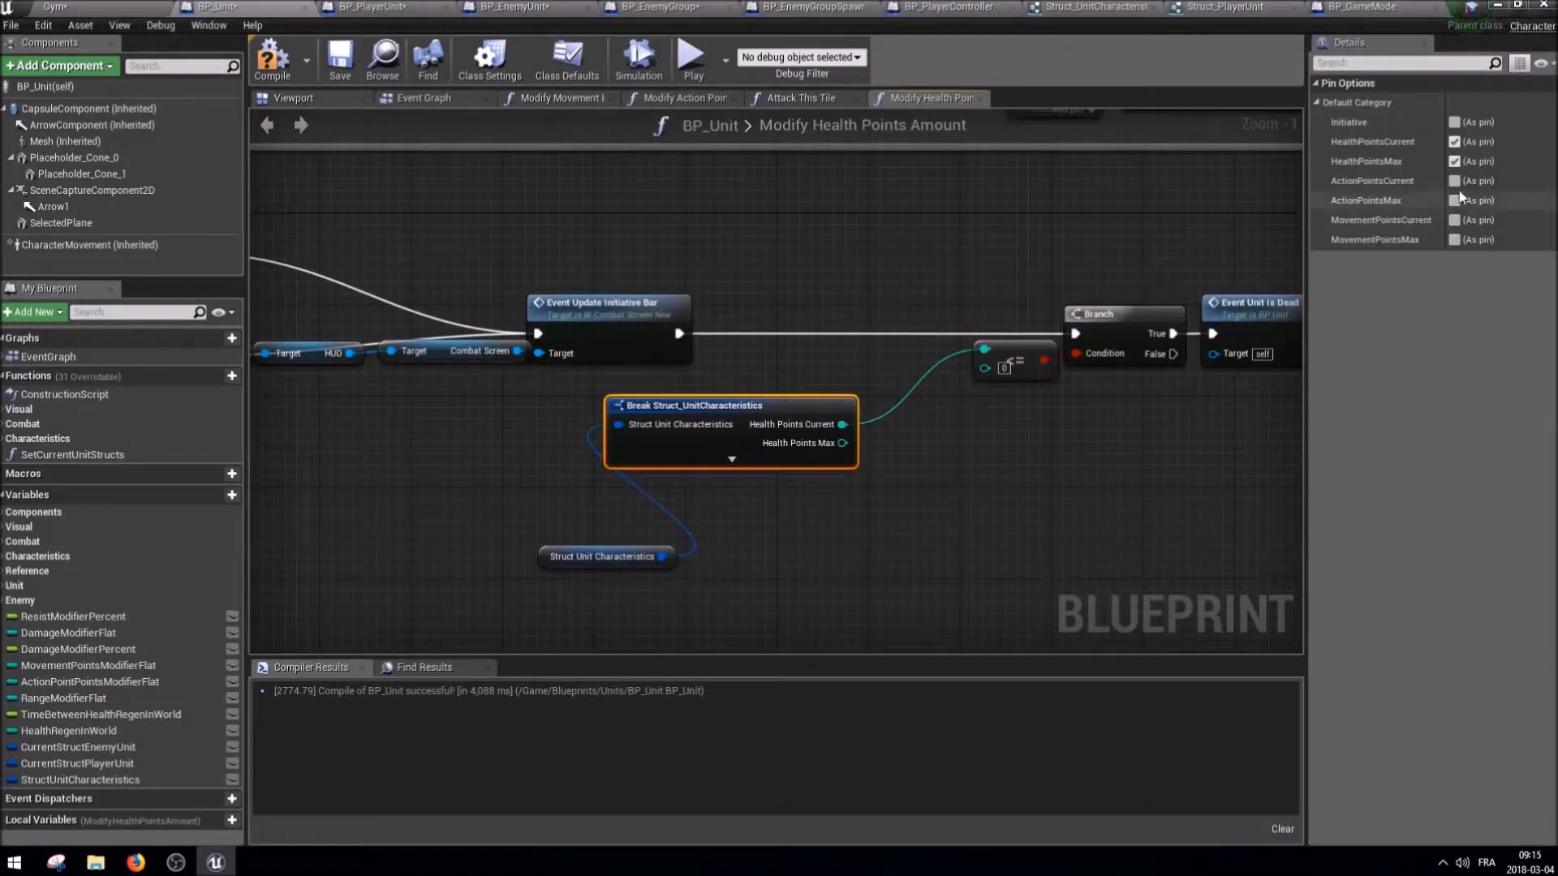
pyautogui.click(1454, 161)
pyautogui.moveTo(803, 405); pyautogui.dragTo(860, 440)
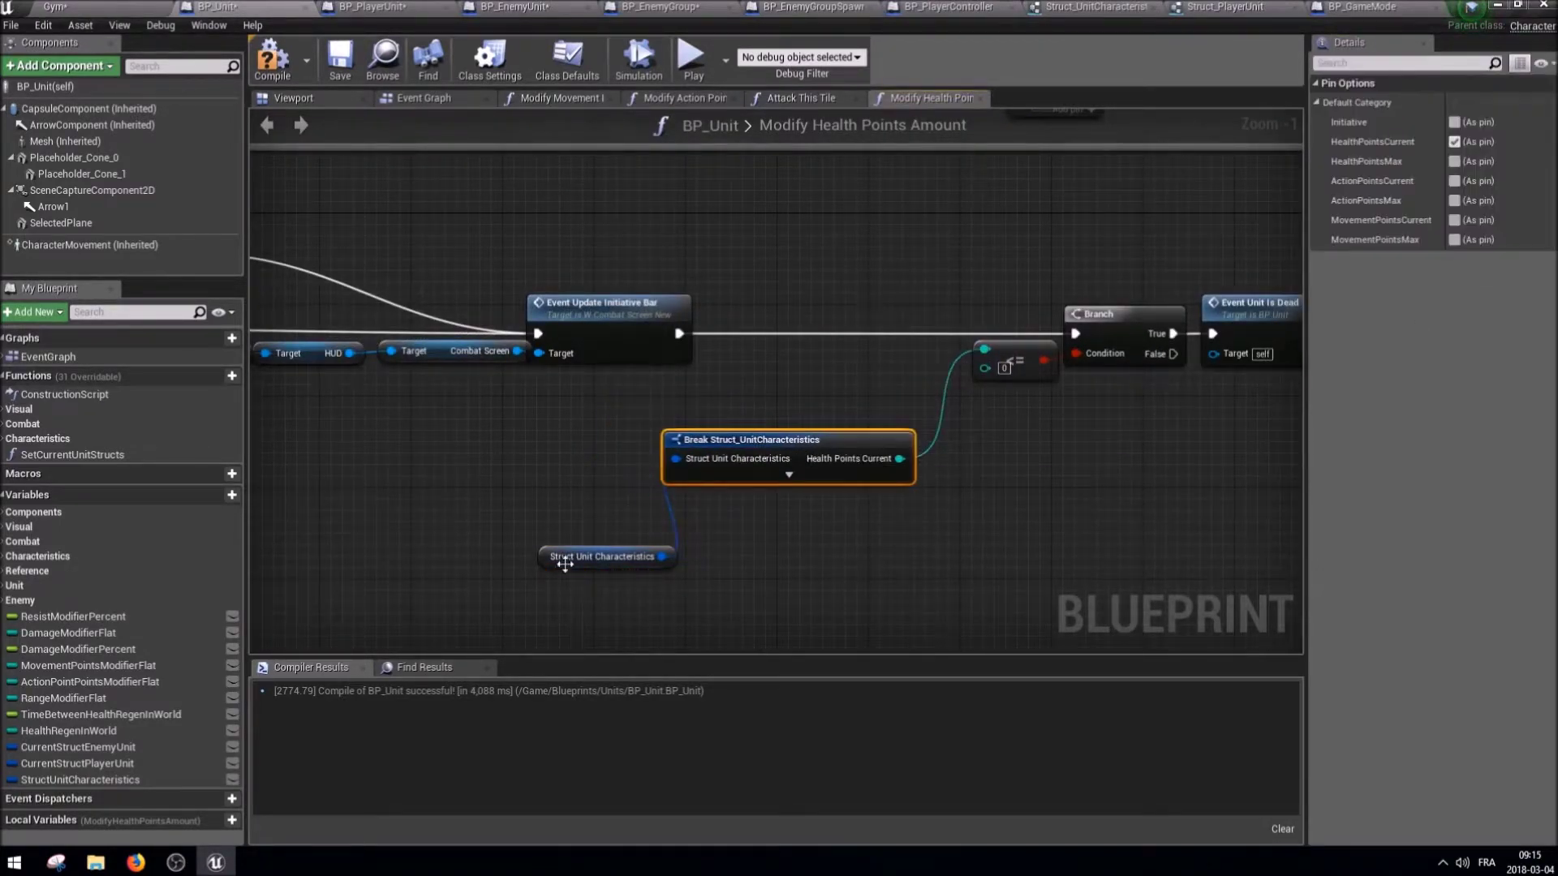
pyautogui.moveTo(565, 563); pyautogui.dragTo(539, 458)
pyautogui.click(1009, 524)
pyautogui.doubleClick(1098, 373)
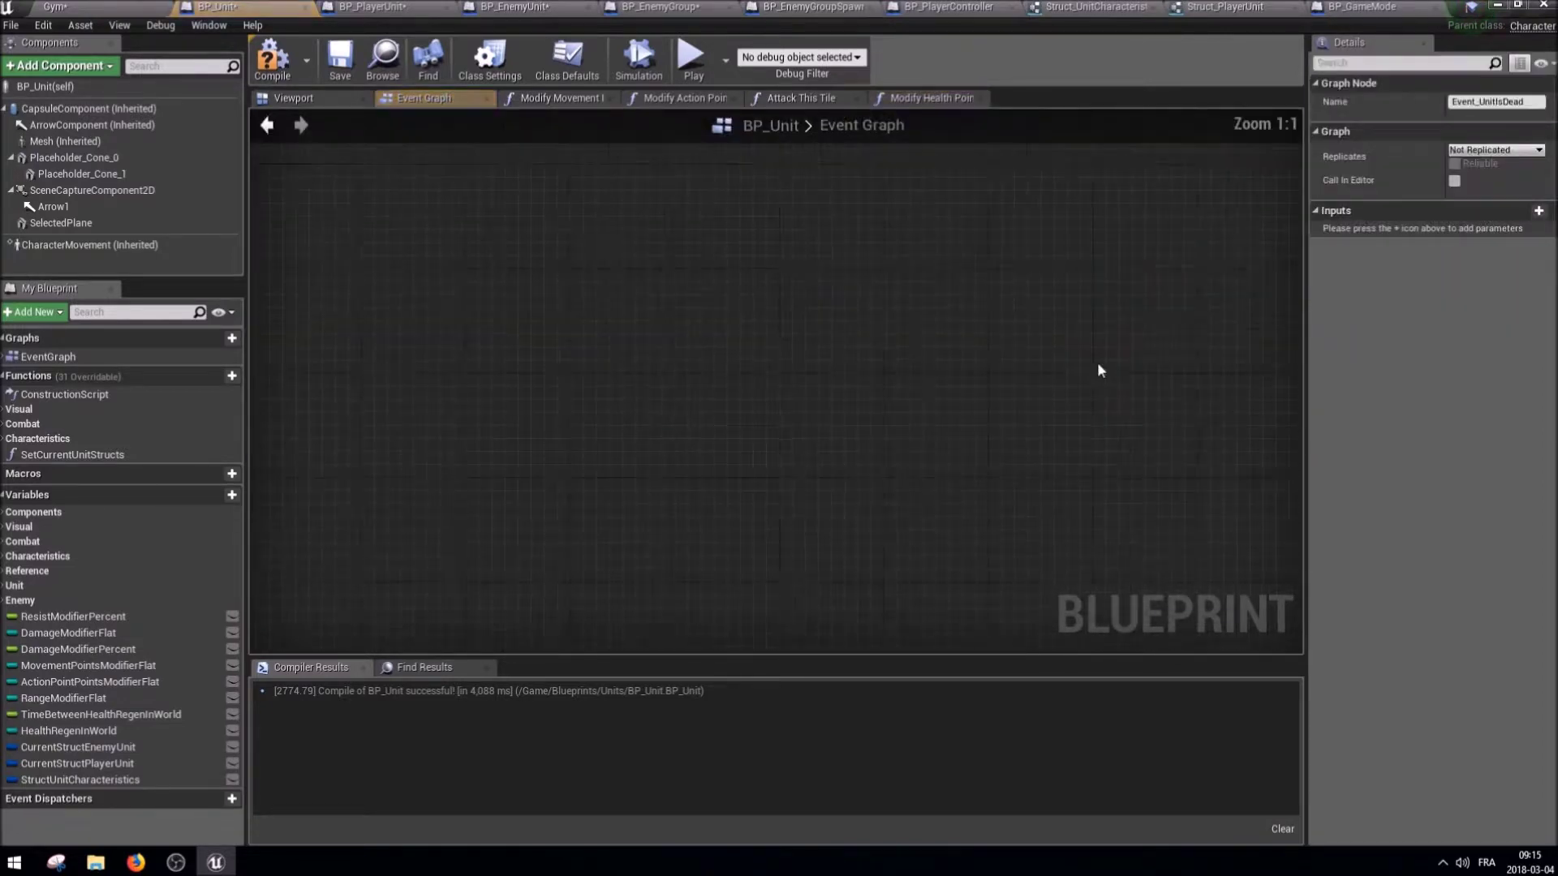
# Locate the Attack This Tile call among the combat events and open that function.
pyautogui.click(1133, 452)
pyautogui.scroll(-11, 922, 459)
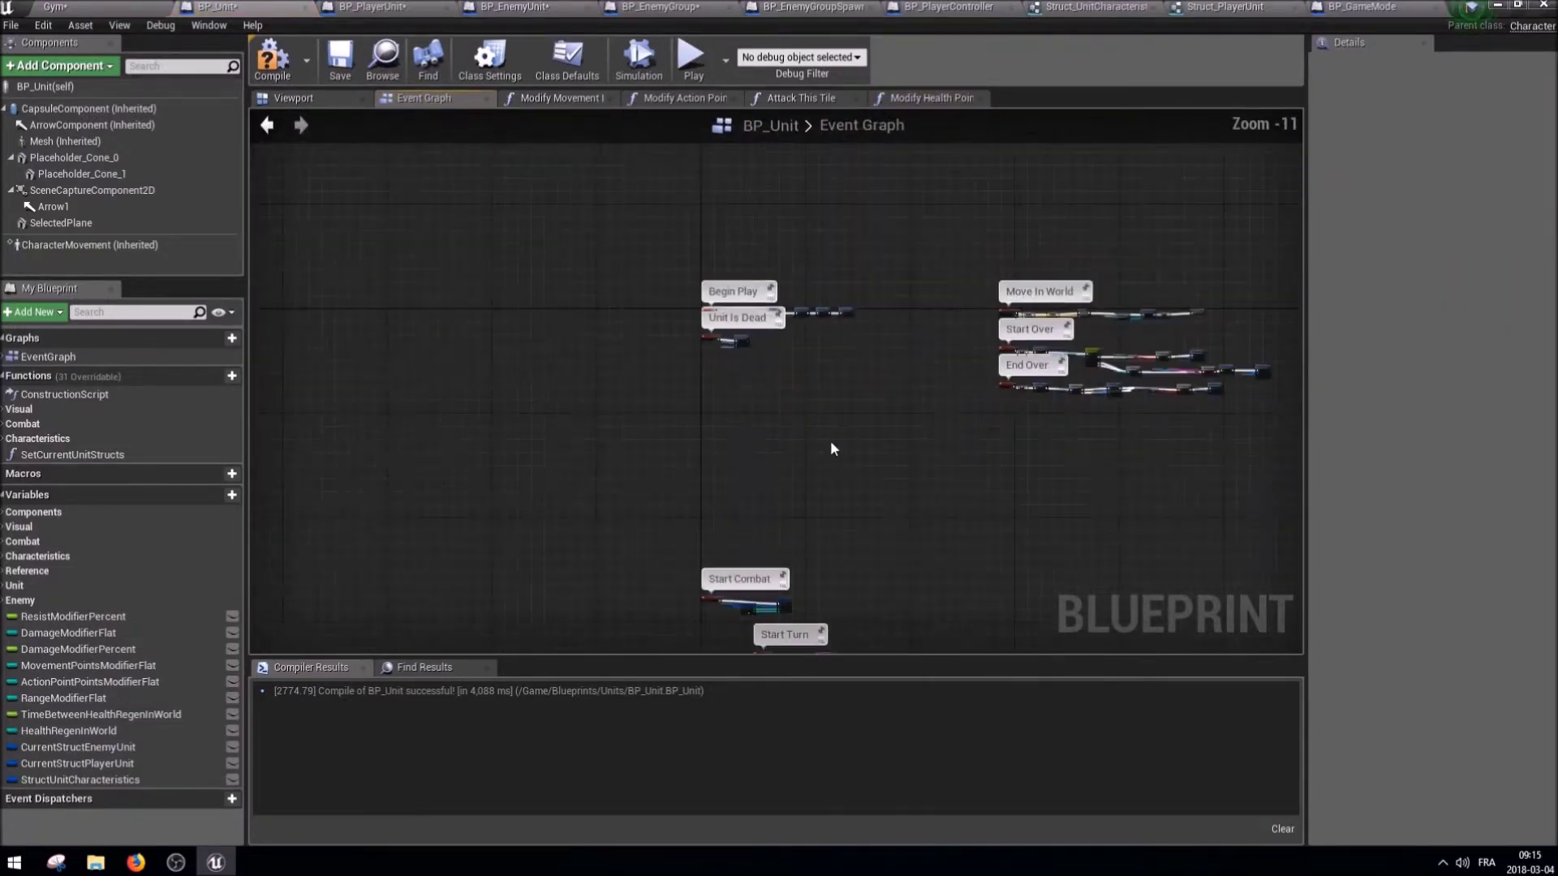
pyautogui.moveTo(830, 448); pyautogui.dragTo(837, 298, button='right')
pyautogui.scroll(2, 1049, 494)
pyautogui.scroll(4, 653, 512)
pyautogui.scroll(5, 1008, 547)
pyautogui.moveTo(1008, 548); pyautogui.dragTo(908, 284, button='right')
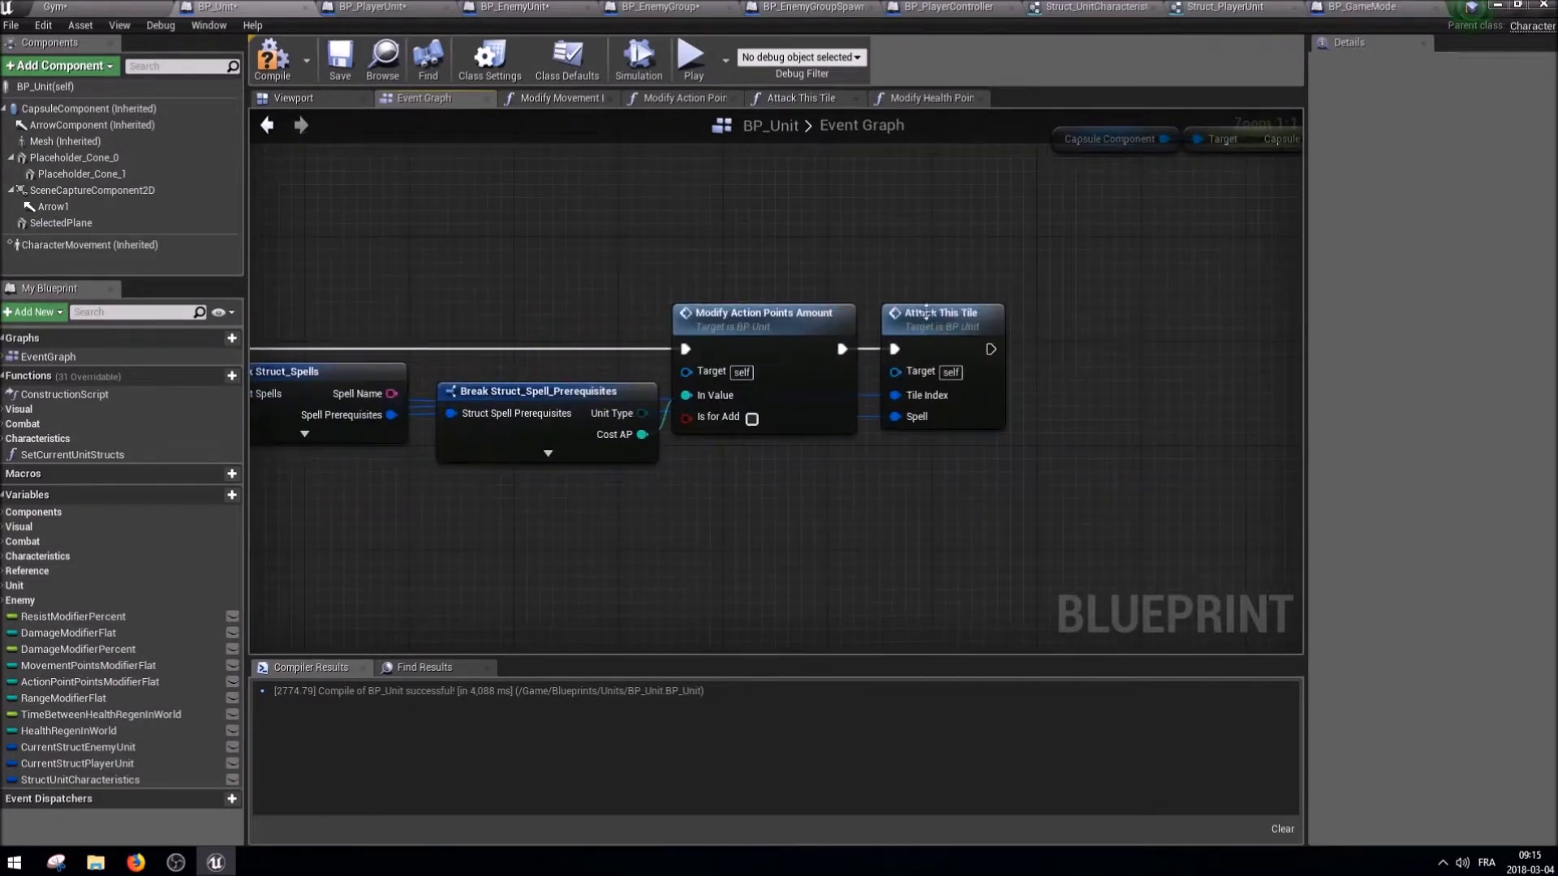
pyautogui.doubleClick(937, 323)
pyautogui.scroll(-2, 1009, 359)
pyautogui.scroll(-1, 1049, 337)
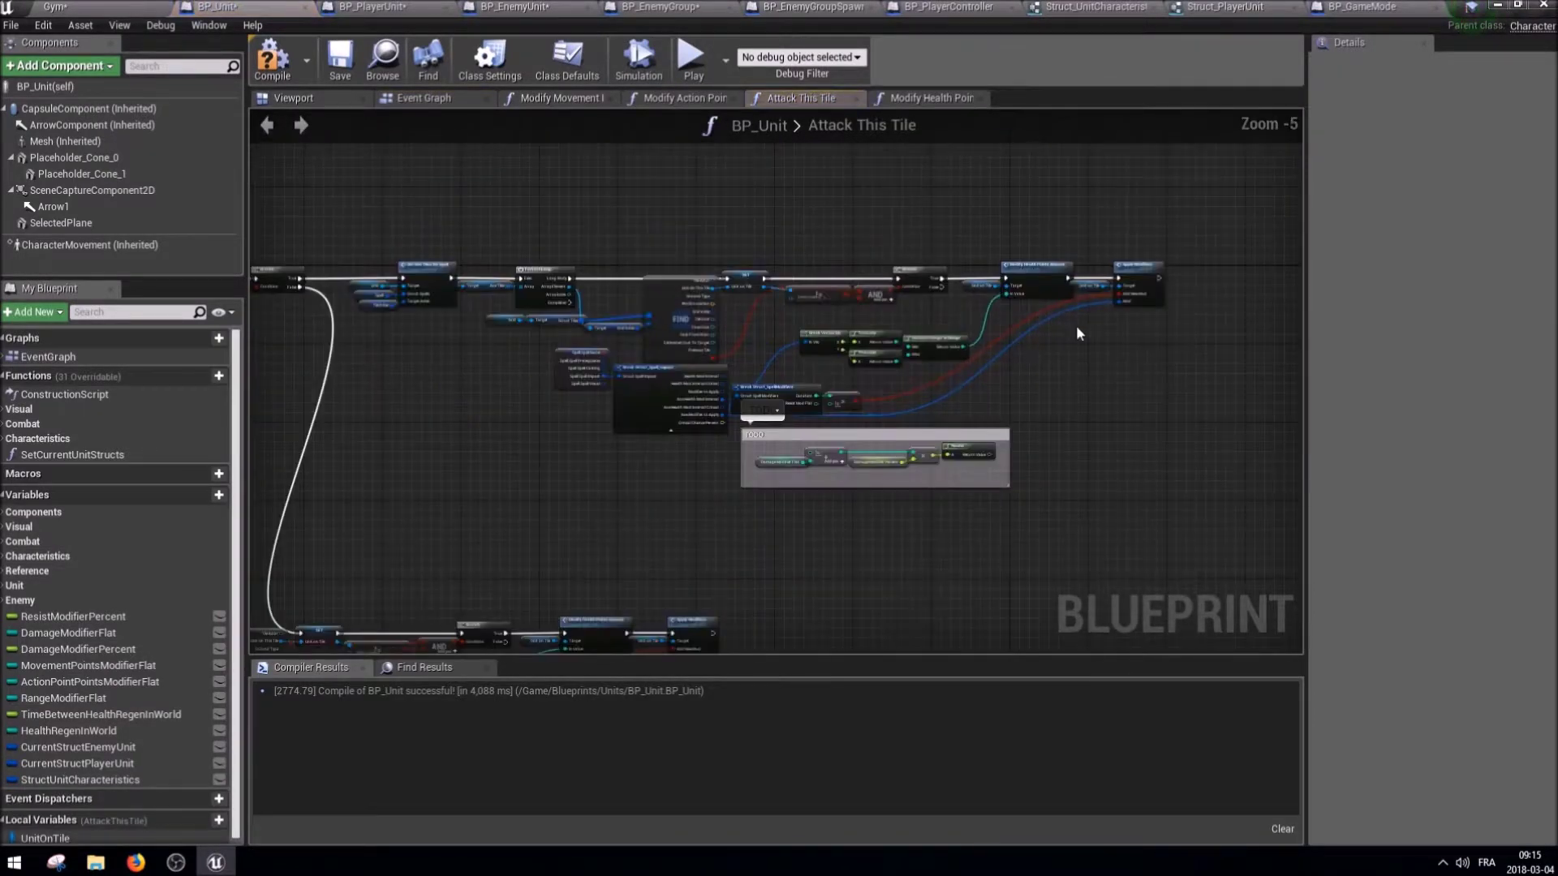
pyautogui.scroll(3, 1166, 308)
# Review Apply Modifiers: its modifier chain, TODO comment and Action Point/Range setters.
pyautogui.doubleClick(1181, 218)
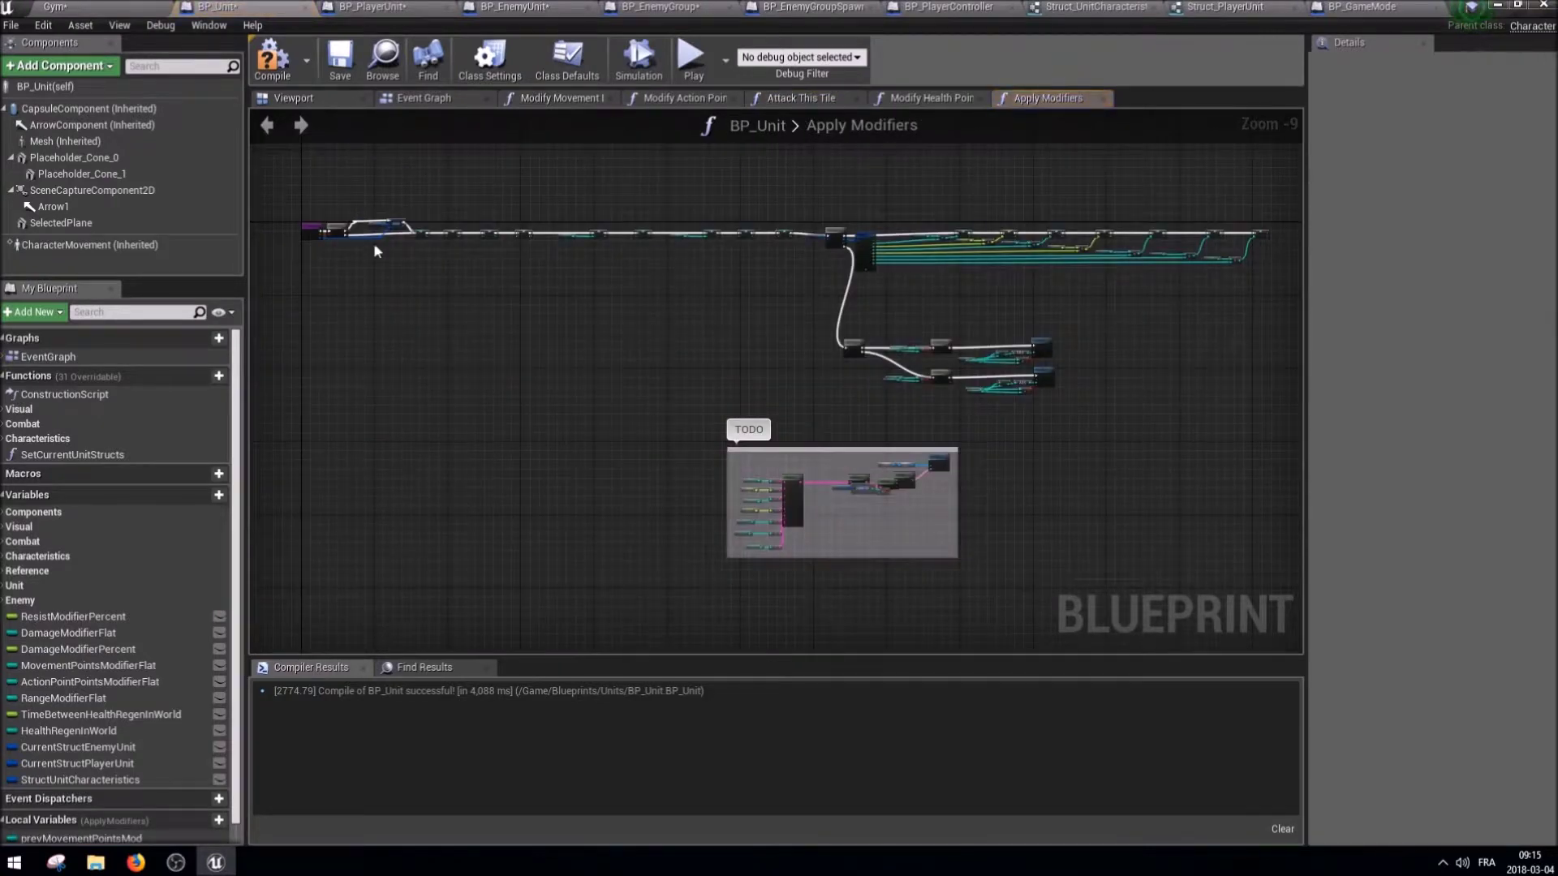
pyautogui.scroll(5, 367, 269)
pyautogui.moveTo(541, 207); pyautogui.dragTo(576, 398, button='right')
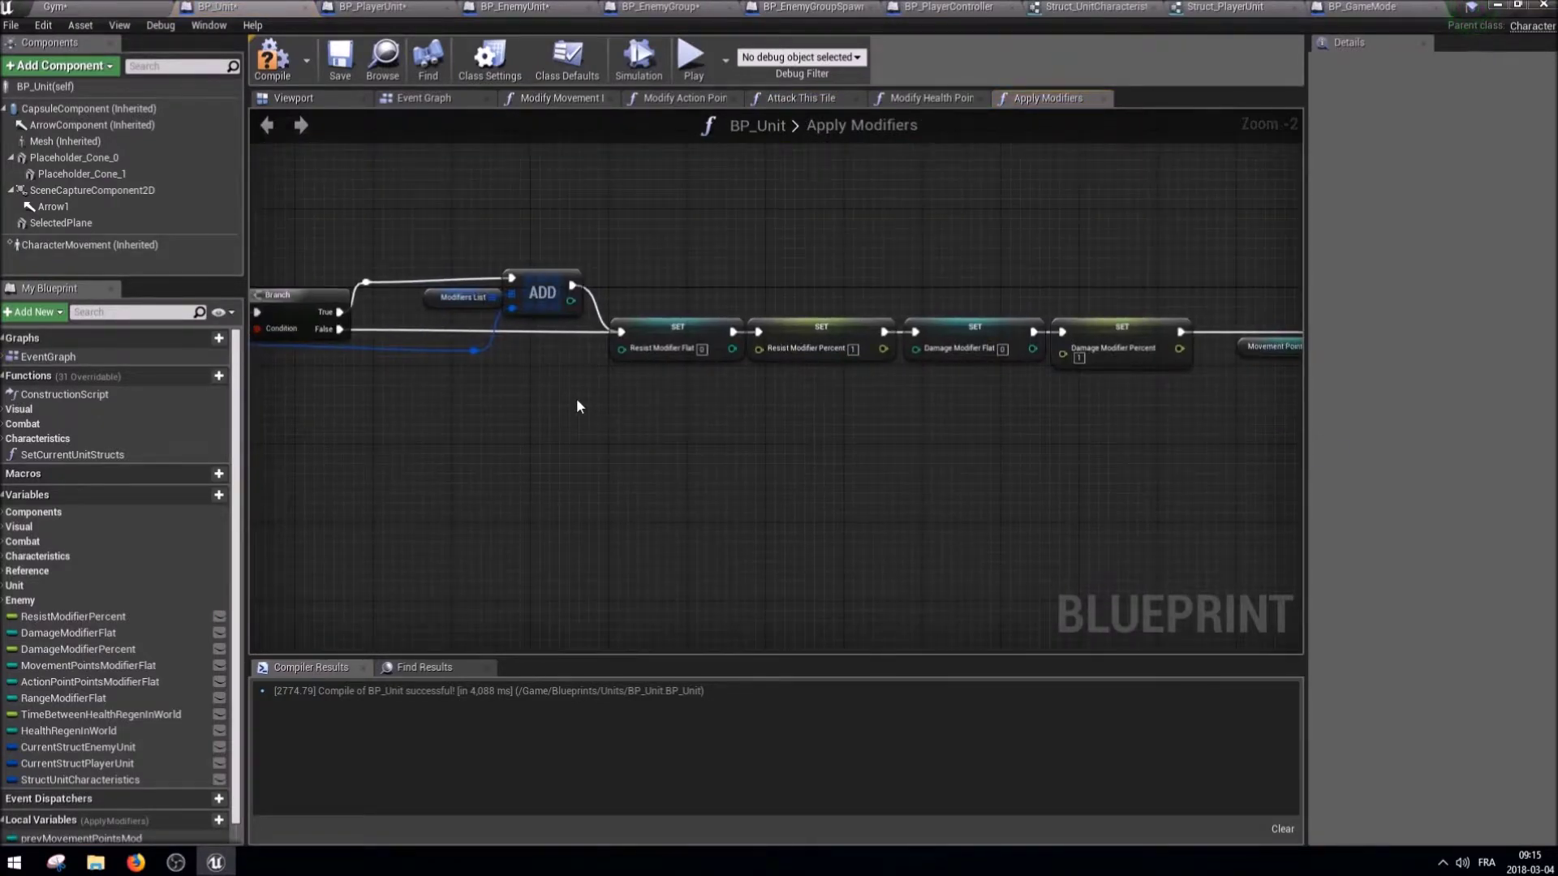
pyautogui.scroll(-5, 665, 528)
pyautogui.moveTo(666, 535); pyautogui.dragTo(919, 453, button='right')
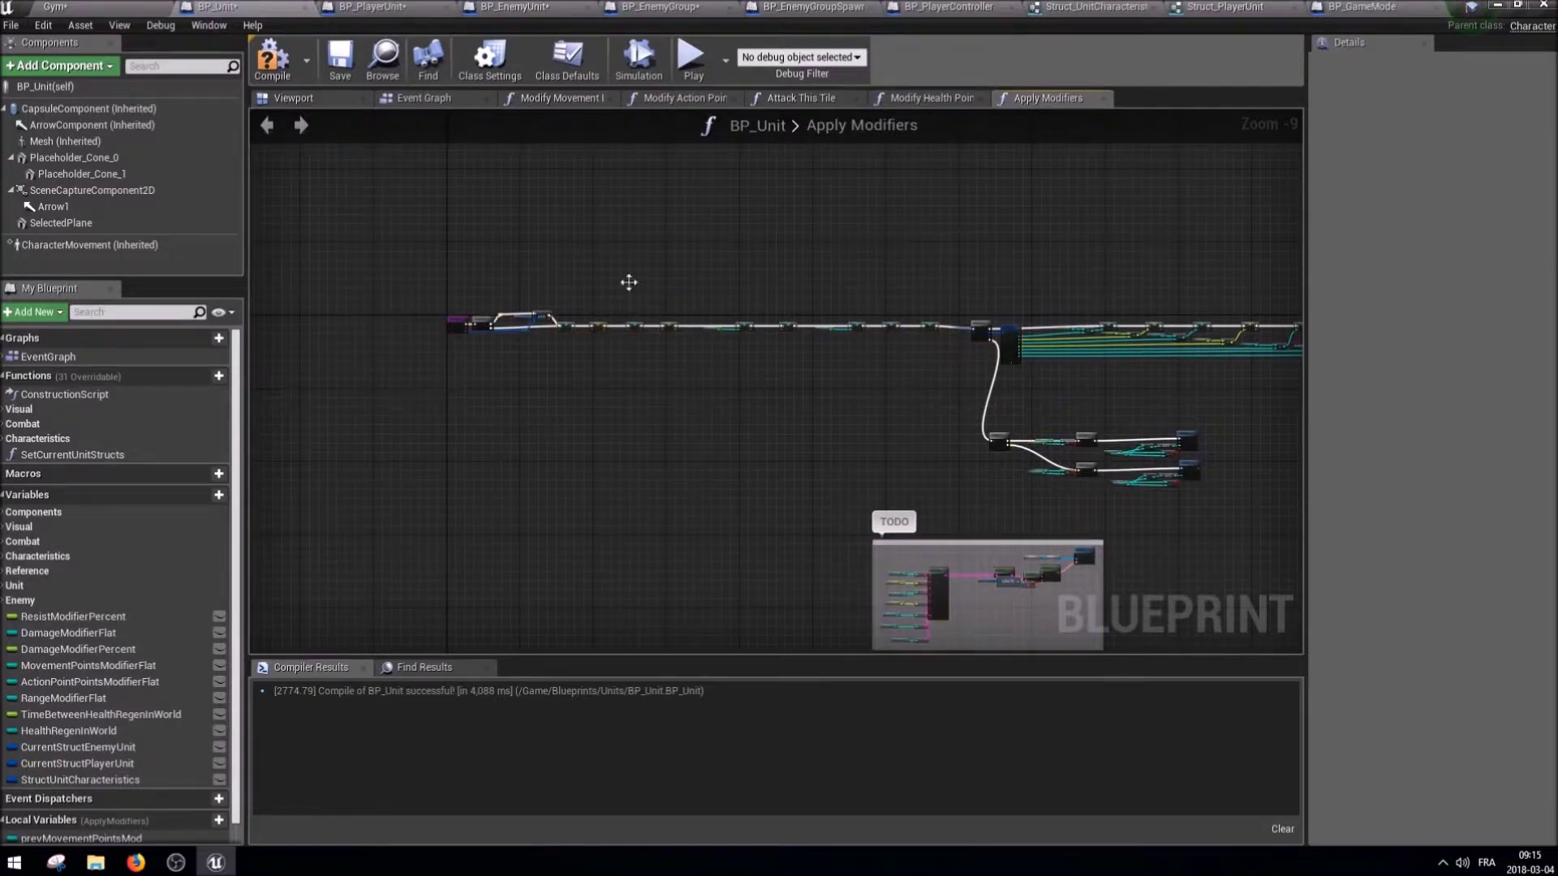
pyautogui.scroll(6, 1153, 397)
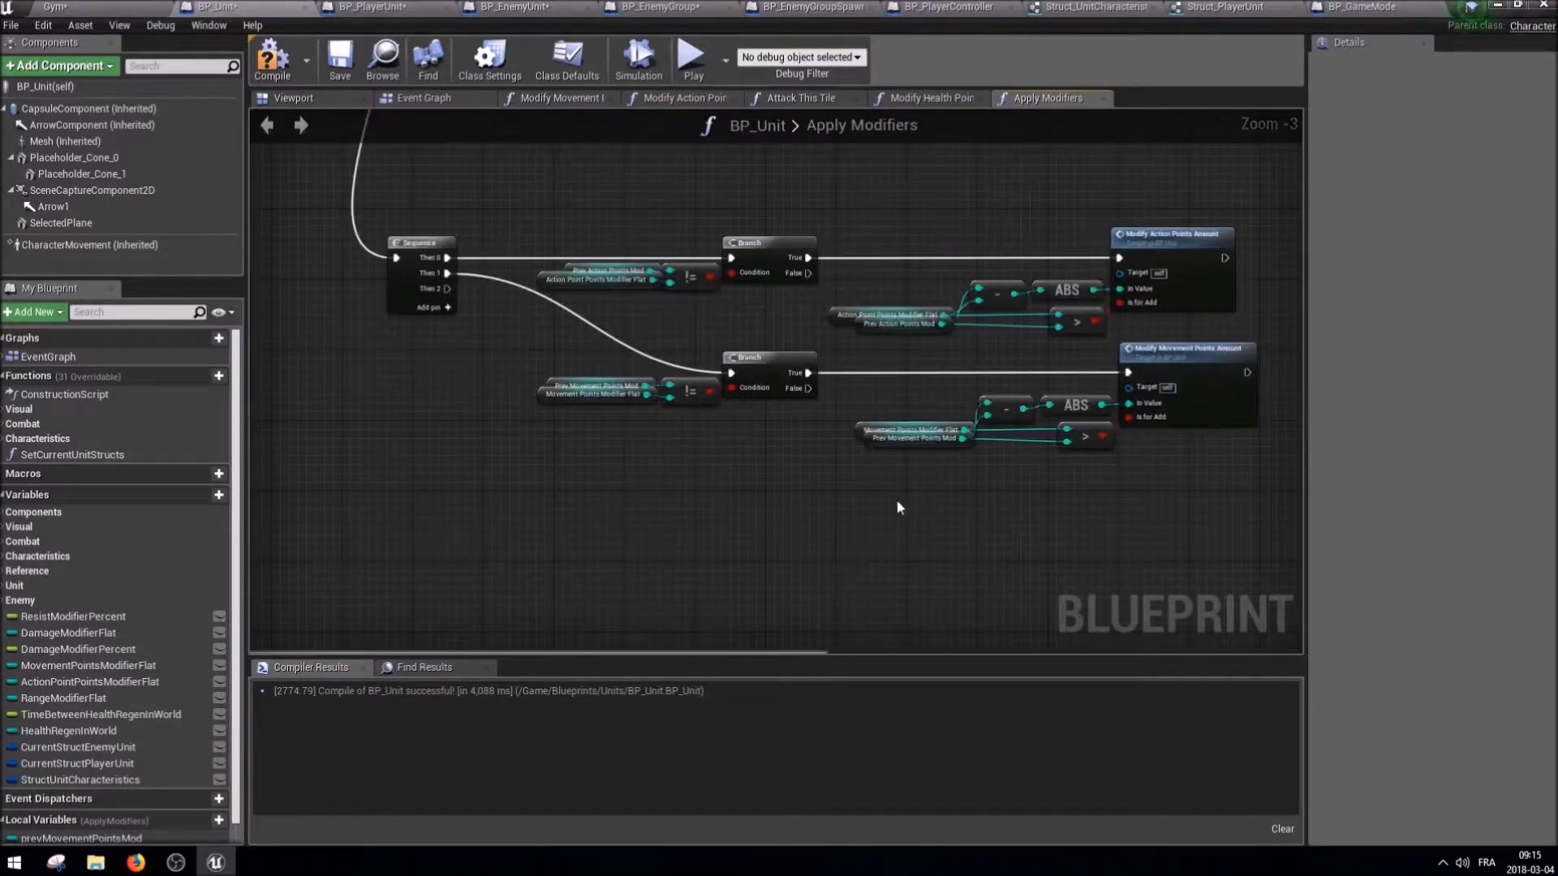
pyautogui.scroll(-6, 907, 512)
pyautogui.scroll(10, 800, 397)
pyautogui.scroll(-6, 761, 529)
pyautogui.scroll(4, 936, 445)
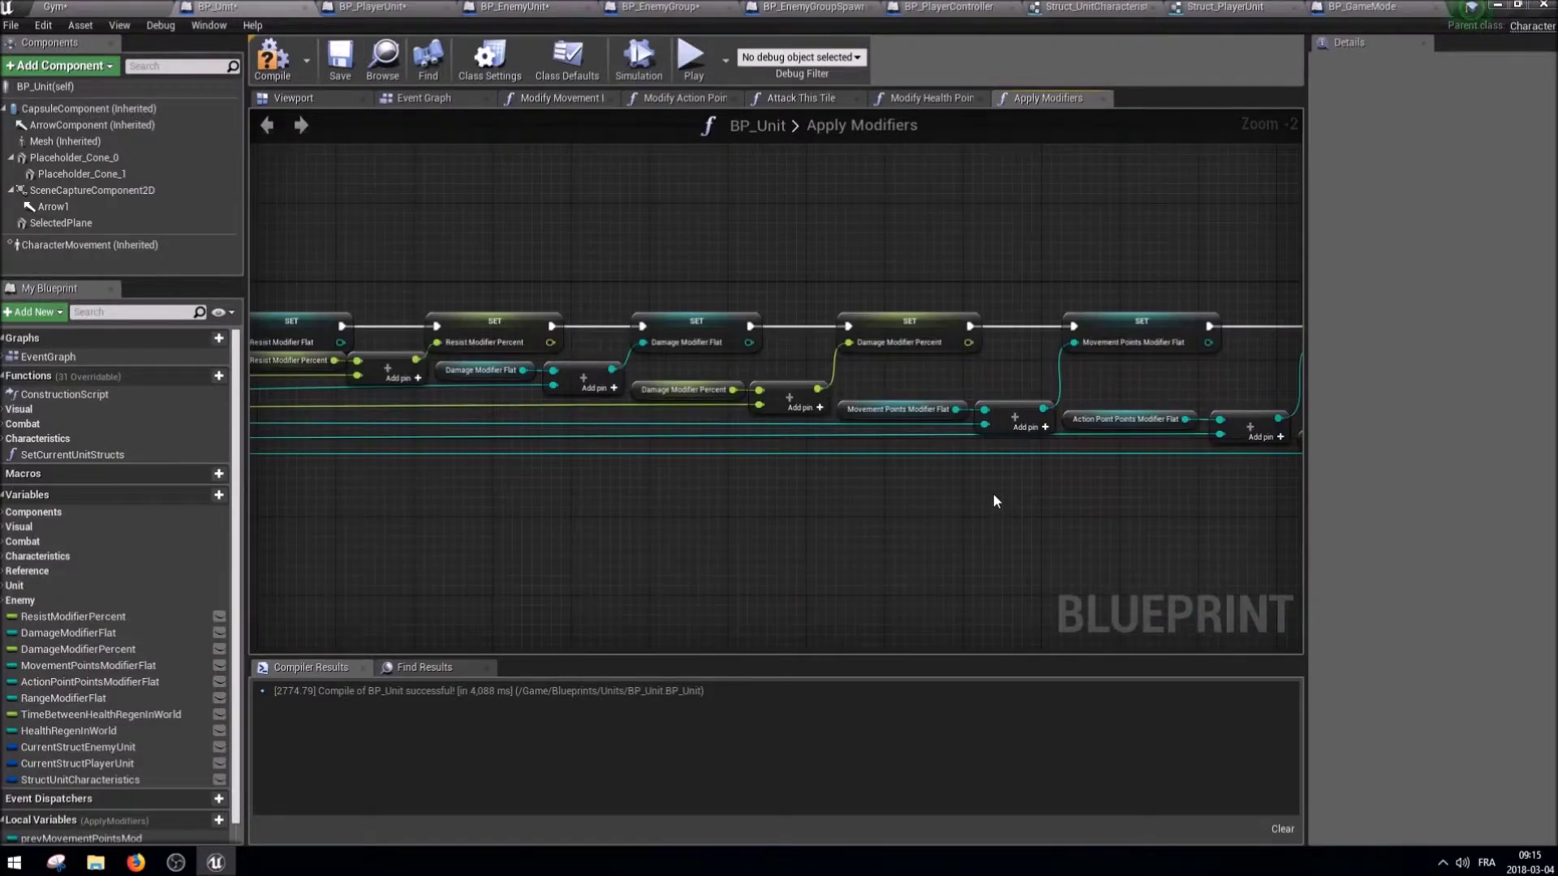
pyautogui.moveTo(993, 494); pyautogui.dragTo(658, 500, button='right')
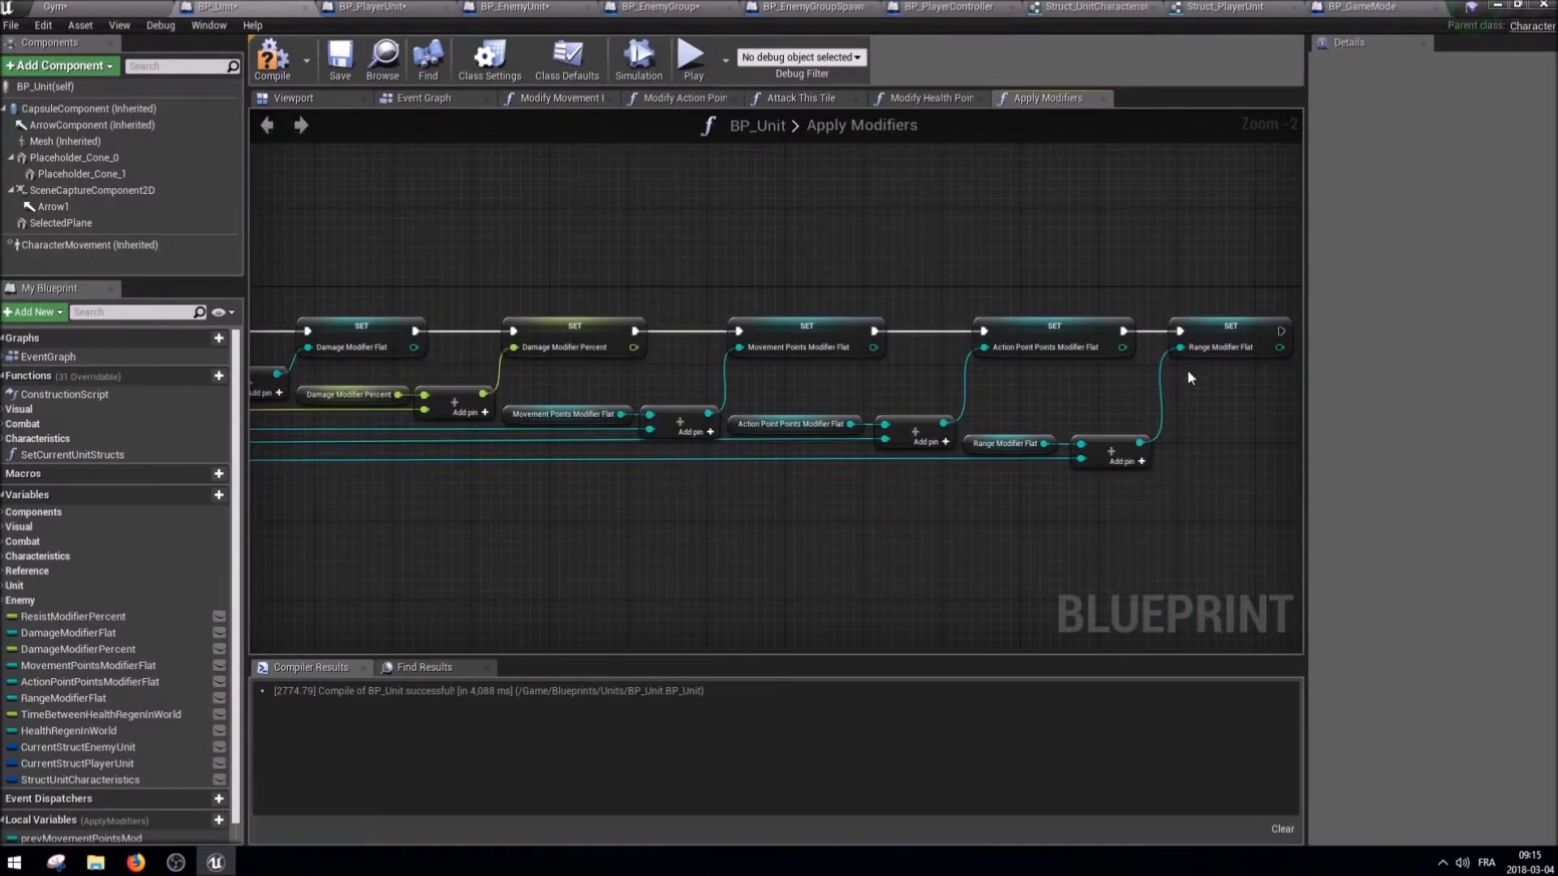
pyautogui.scroll(-7, 865, 395)
pyautogui.scroll(9, 873, 425)
pyautogui.scroll(-9, 880, 434)
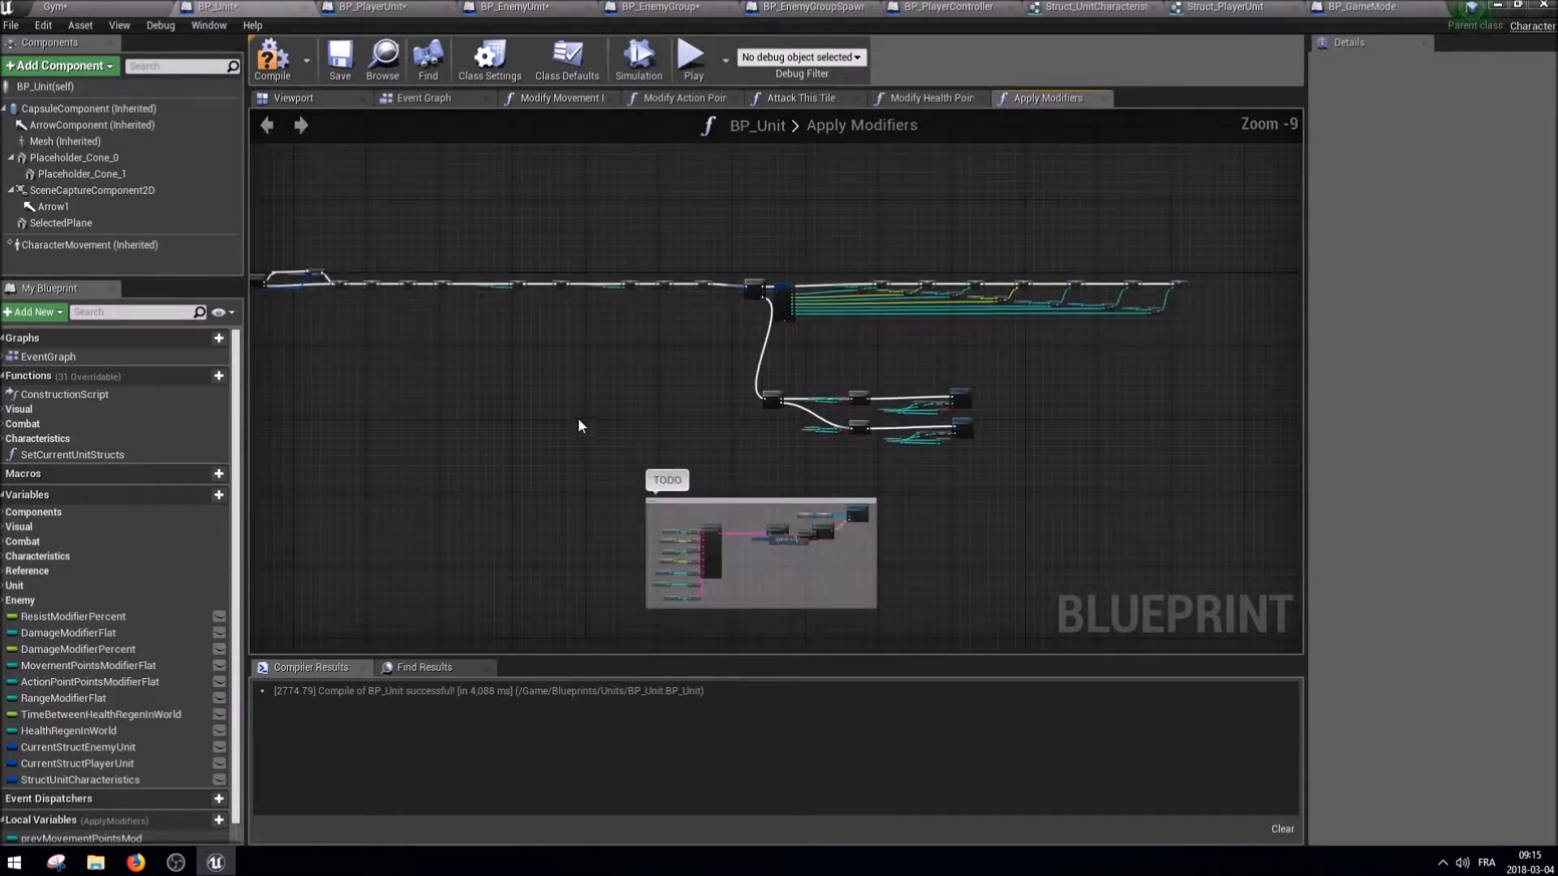
pyautogui.scroll(1, 578, 425)
pyautogui.scroll(2, 716, 468)
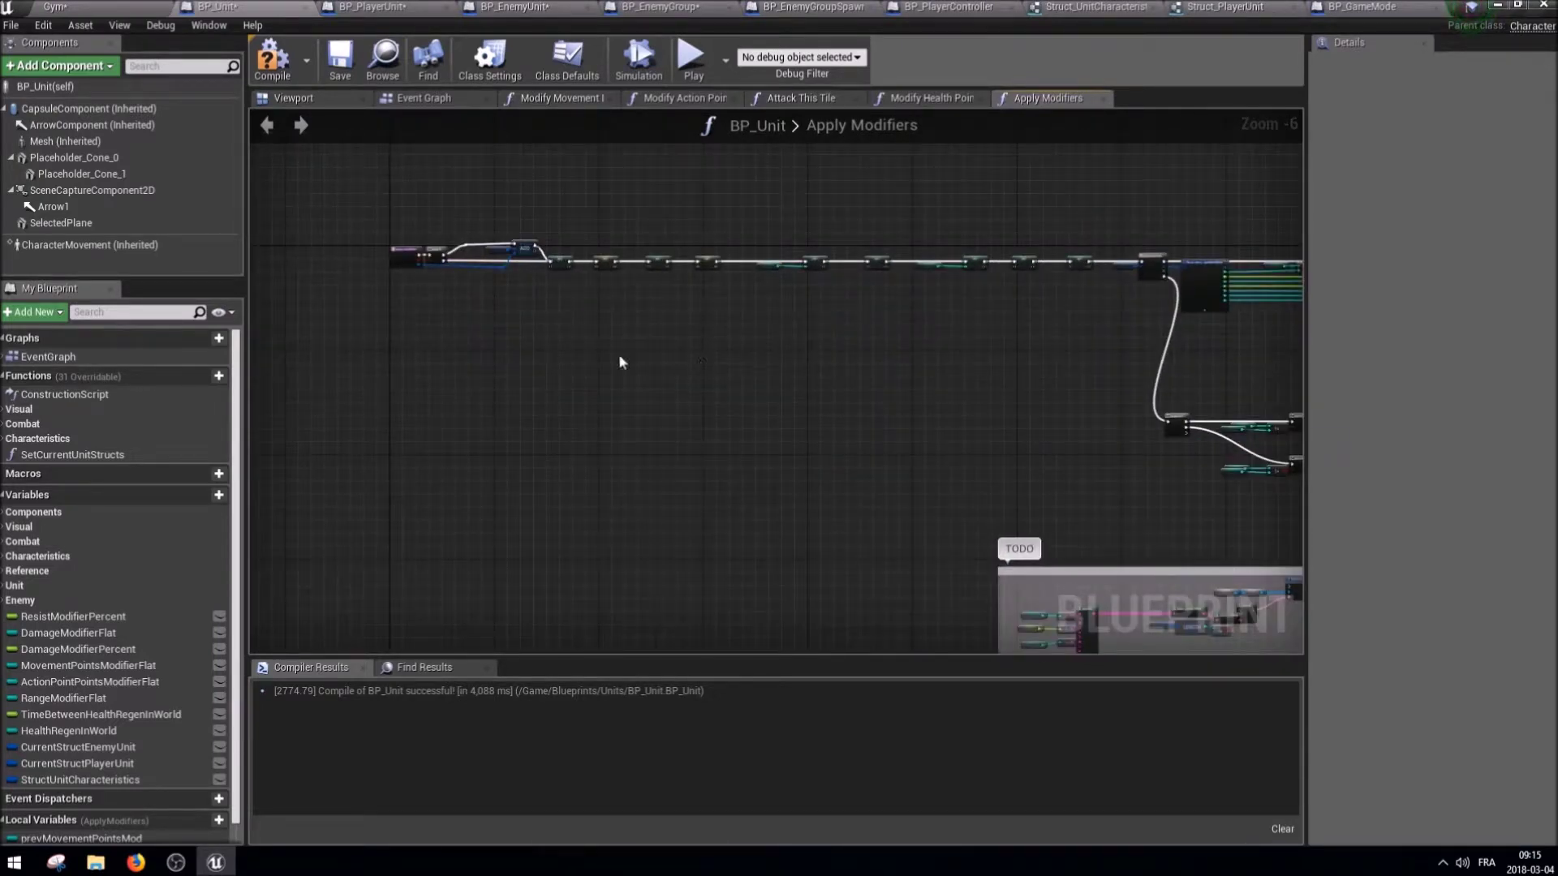
# From the spell attack chain, reopen Attack This Tile and check its Branch, Modify Health Points and Break Struct_SpellModifiers nodes.
pyautogui.click(402, 98)
pyautogui.moveTo(521, 158); pyautogui.dragTo(980, 313, button='right')
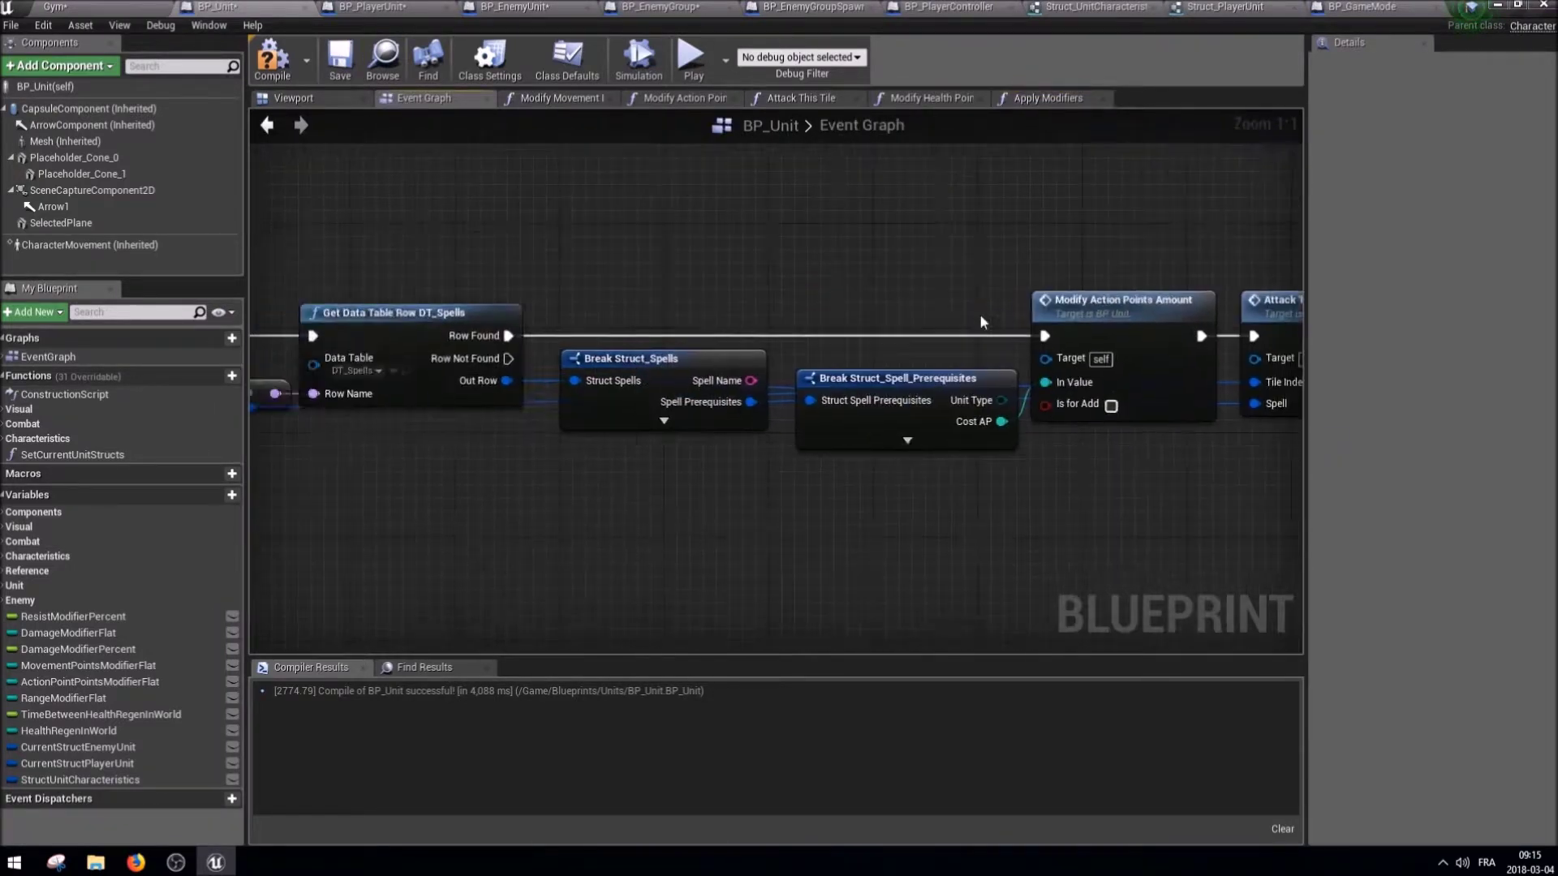
pyautogui.scroll(-3, 980, 313)
pyautogui.doubleClick(1168, 323)
pyautogui.scroll(-3, 777, 495)
pyautogui.scroll(1, 719, 441)
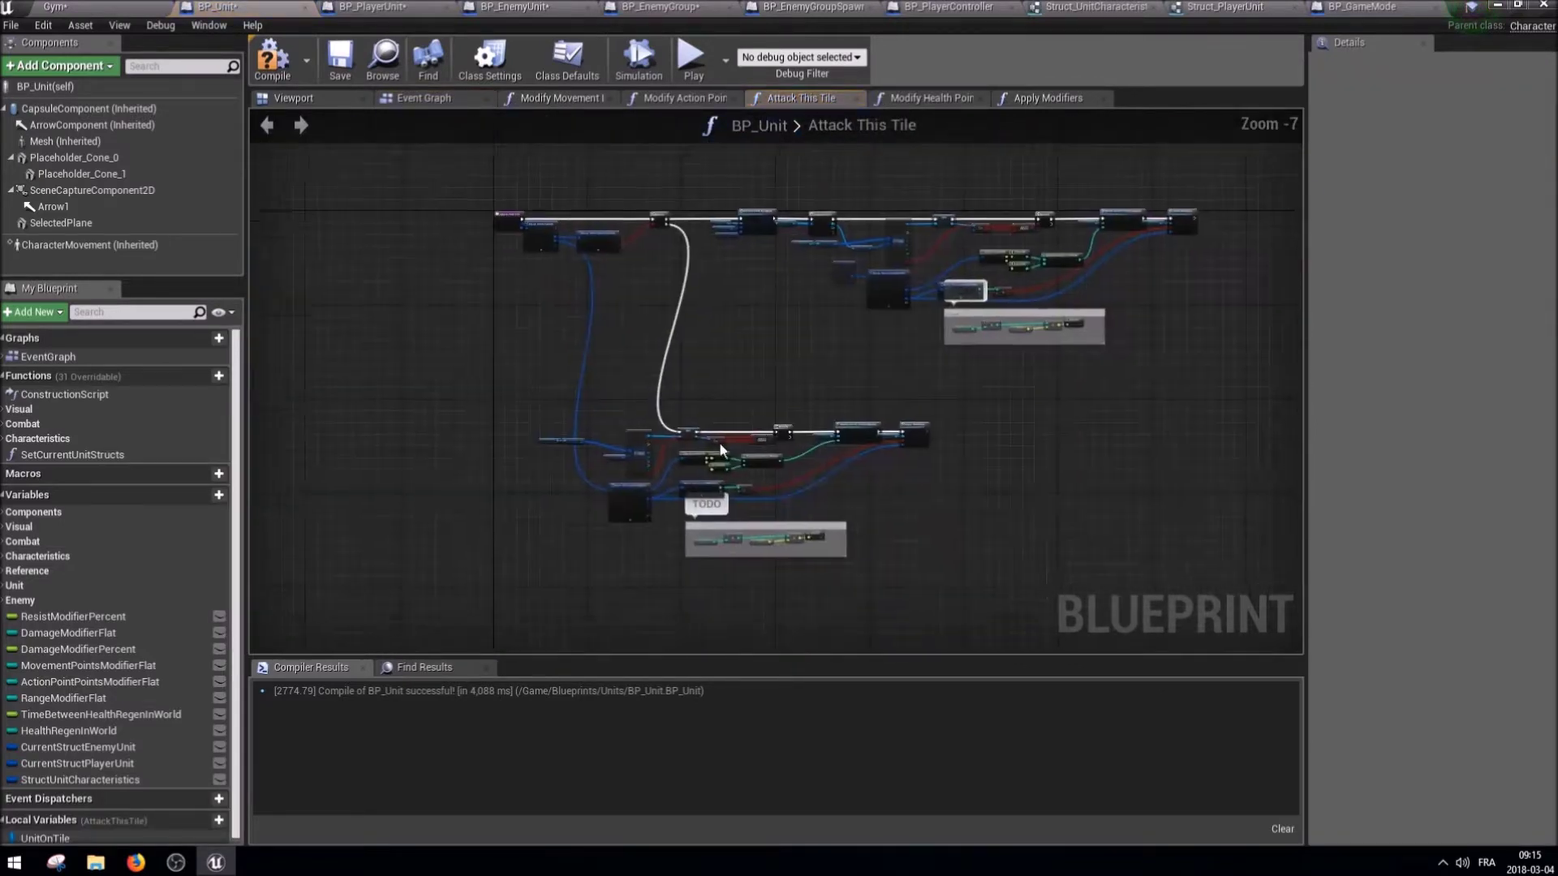
pyautogui.scroll(3, 584, 390)
pyautogui.scroll(1, 519, 353)
pyautogui.moveTo(519, 354); pyautogui.dragTo(299, 347, button='right')
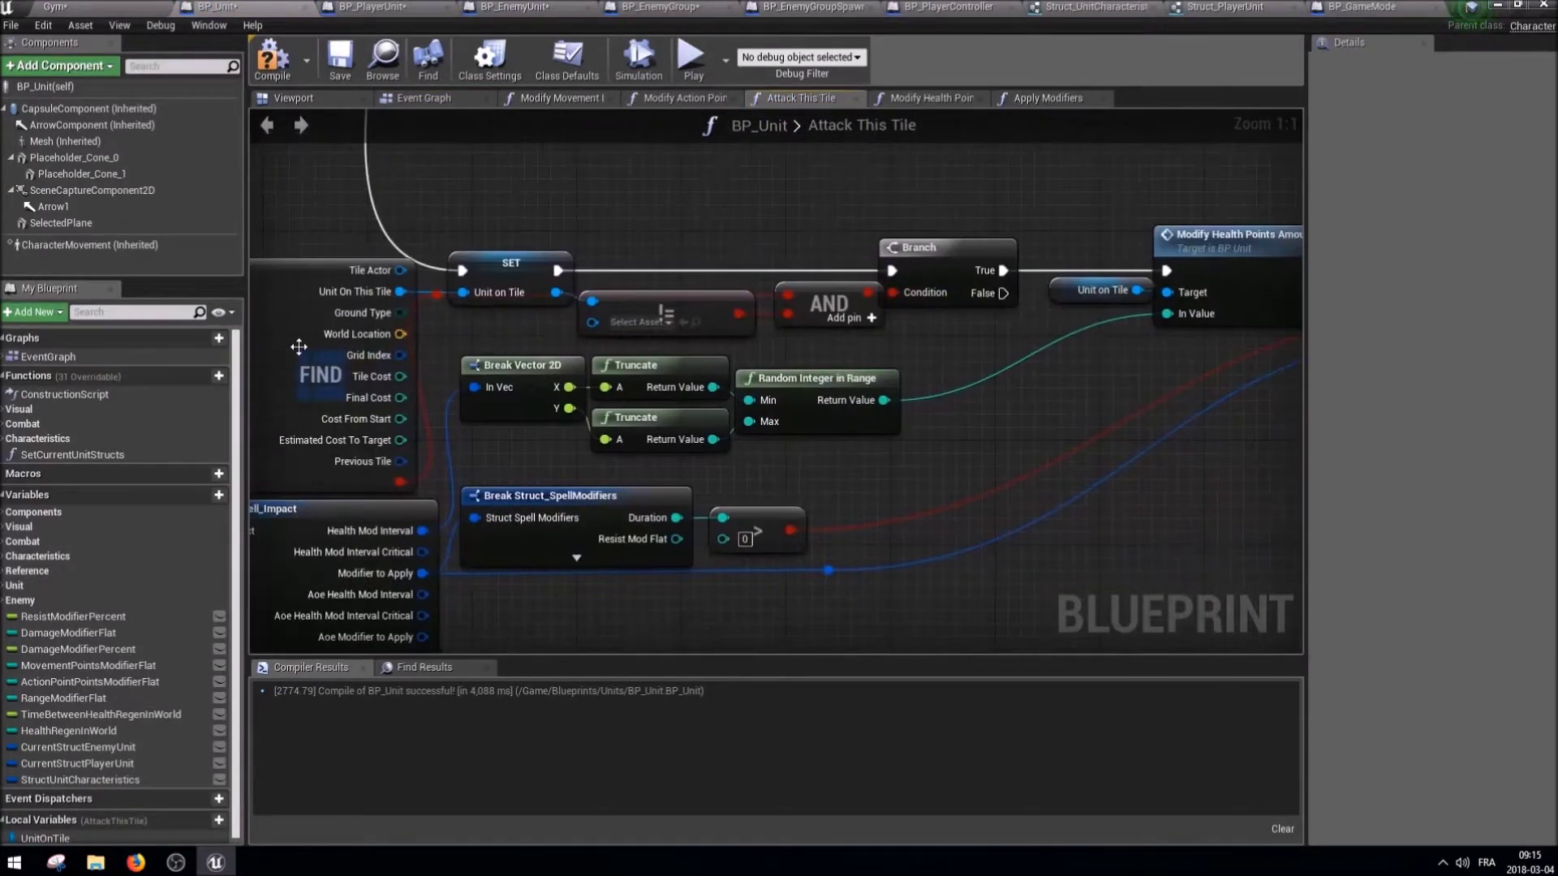
pyautogui.moveTo(527, 452); pyautogui.dragTo(326, 485, button='right')
pyautogui.scroll(-2, 834, 417)
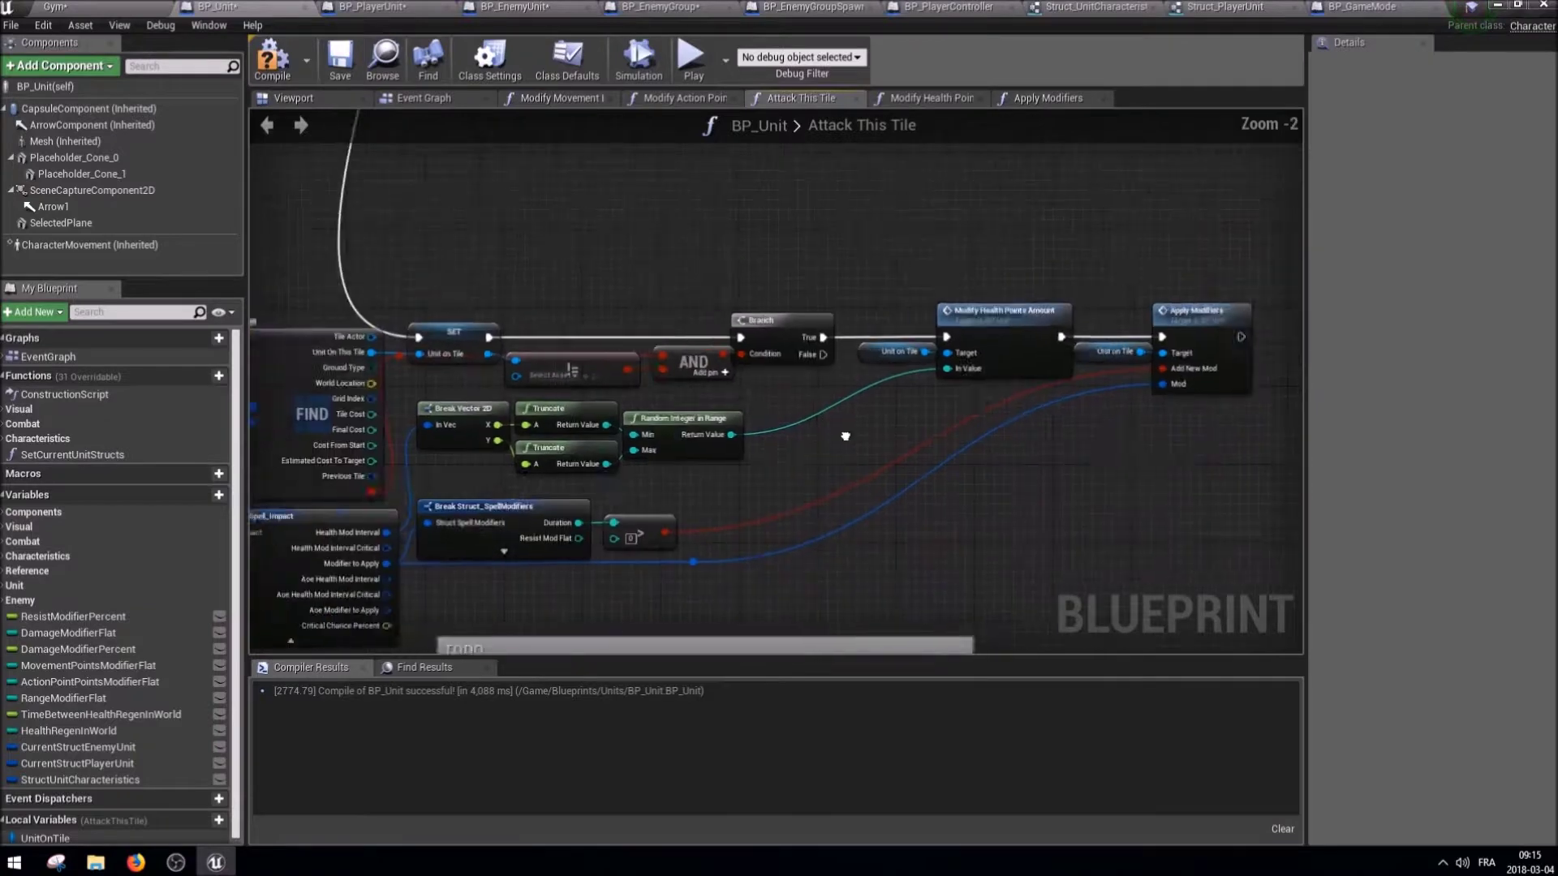
pyautogui.moveTo(834, 416)
pyautogui.mouseDown(button='right')
pyautogui.moveTo(1011, 386)
pyautogui.moveTo(785, 322)
pyautogui.mouseUp(button='right')
pyautogui.scroll(1, 785, 322)
pyautogui.scroll(-2, 957, 434)
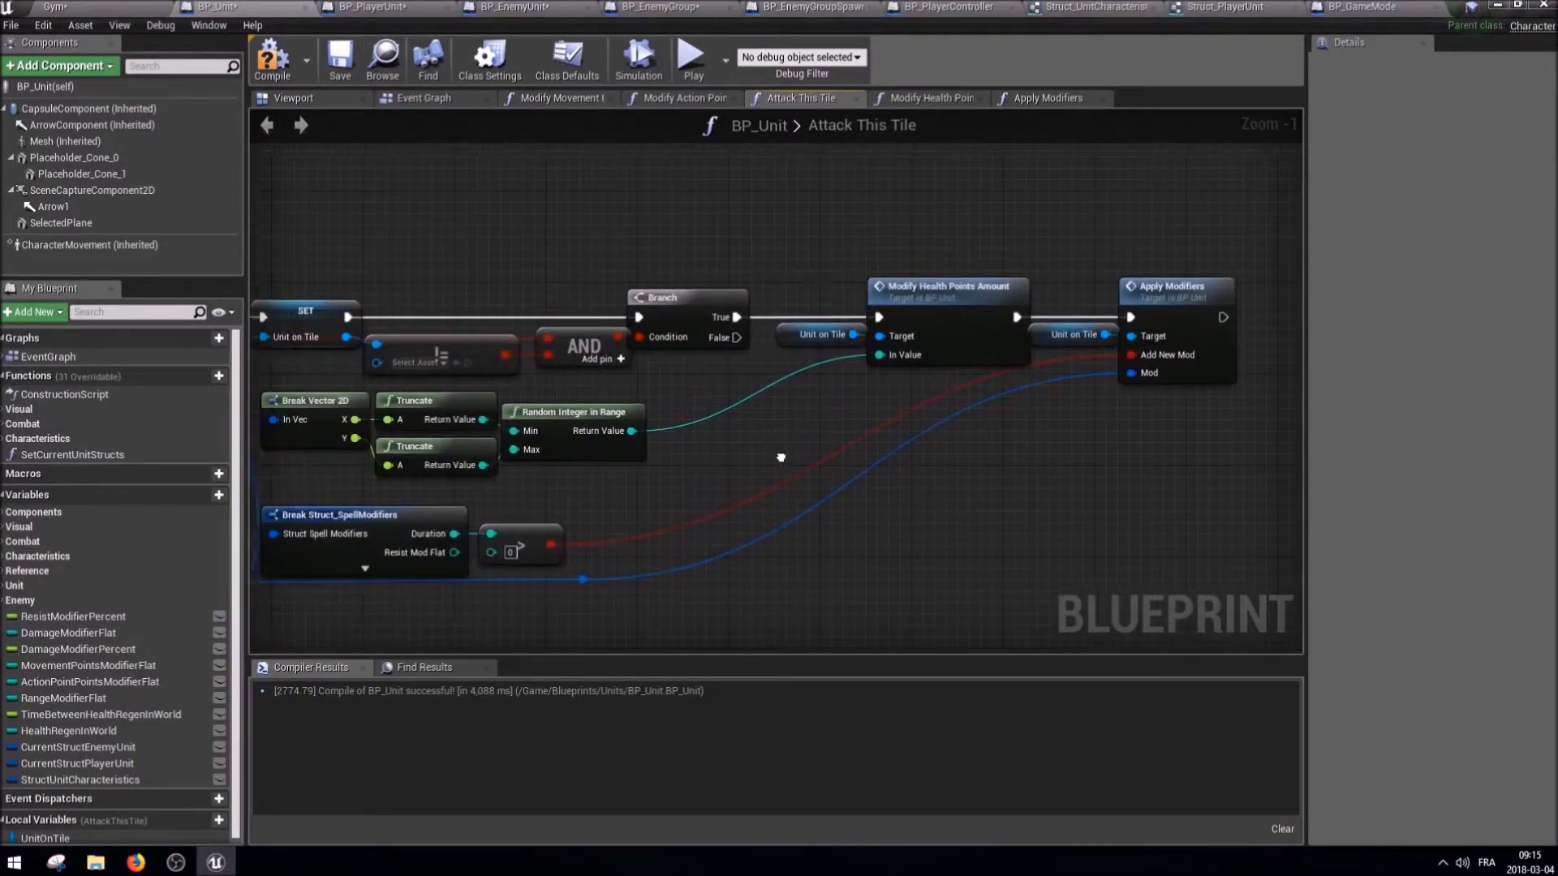
# Back in the Event Graph, locate the End Turn chain's movement and action point SET nodes.
pyautogui.click(438, 98)
pyautogui.scroll(-2, 571, 565)
pyautogui.moveTo(664, 511); pyautogui.dragTo(584, 464, button='right')
pyautogui.scroll(5, 703, 446)
pyautogui.scroll(1, 566, 496)
pyautogui.click(610, 357)
pyautogui.moveTo(1039, 515)
pyautogui.mouseDown(button='right')
pyautogui.moveTo(781, 556)
pyautogui.moveTo(996, 531)
pyautogui.moveTo(484, 528)
pyautogui.mouseUp(button='right')
pyautogui.moveTo(944, 509); pyautogui.dragTo(728, 523, button='right')
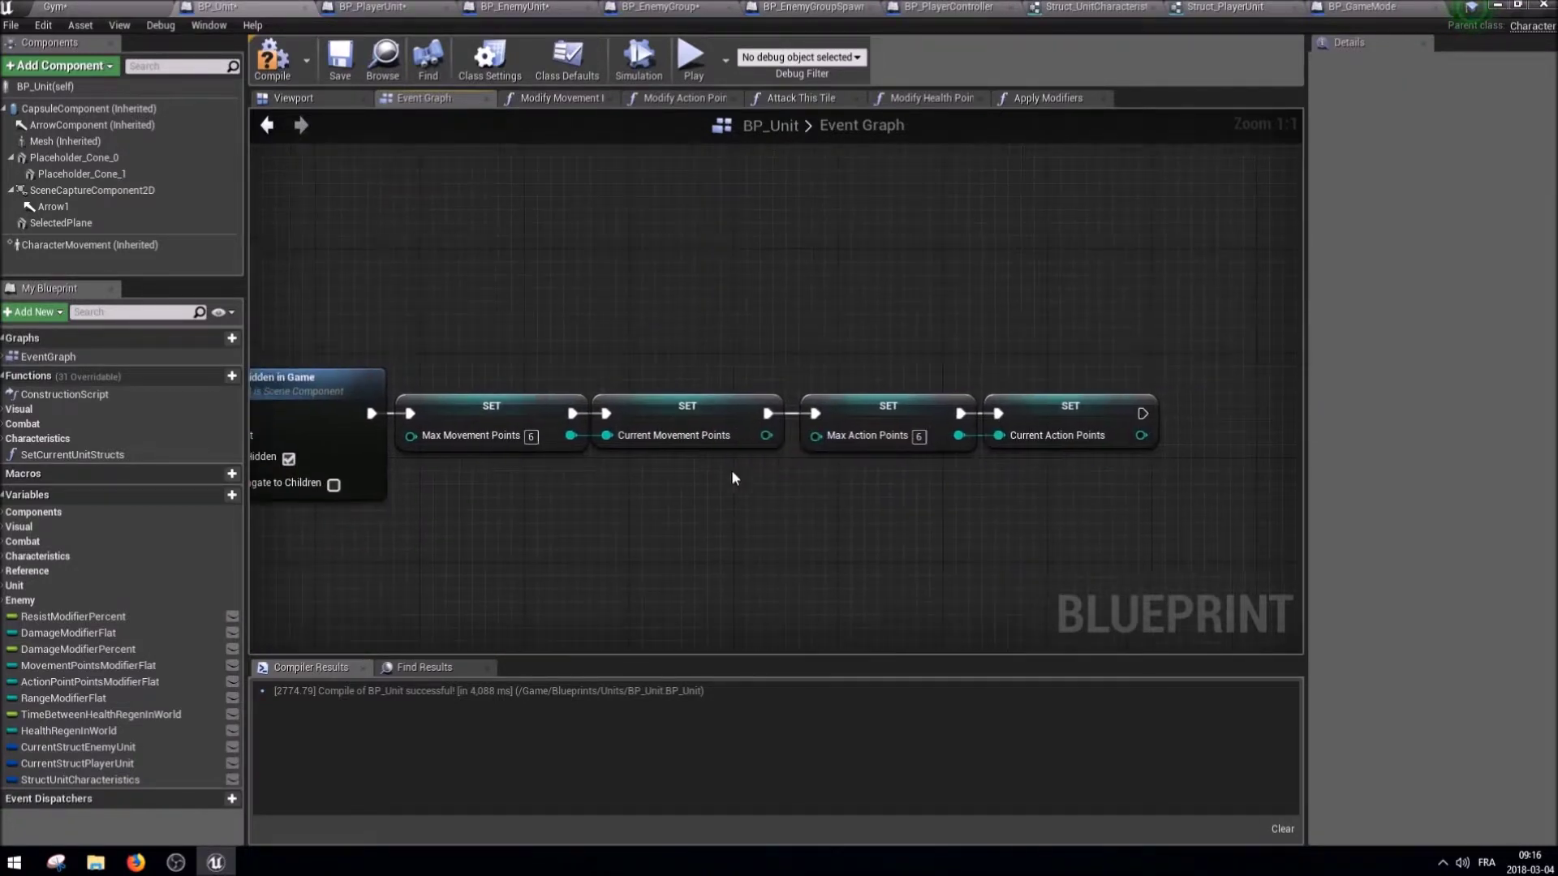
# Copy the Break, struct variable and Set members nodes from Modify Action Points Amount into the Event Graph.
pyautogui.click(684, 98)
pyautogui.click(545, 308)
pyautogui.keyDown('ctrl'); pyautogui.click(443, 488); pyautogui.keyUp('ctrl')
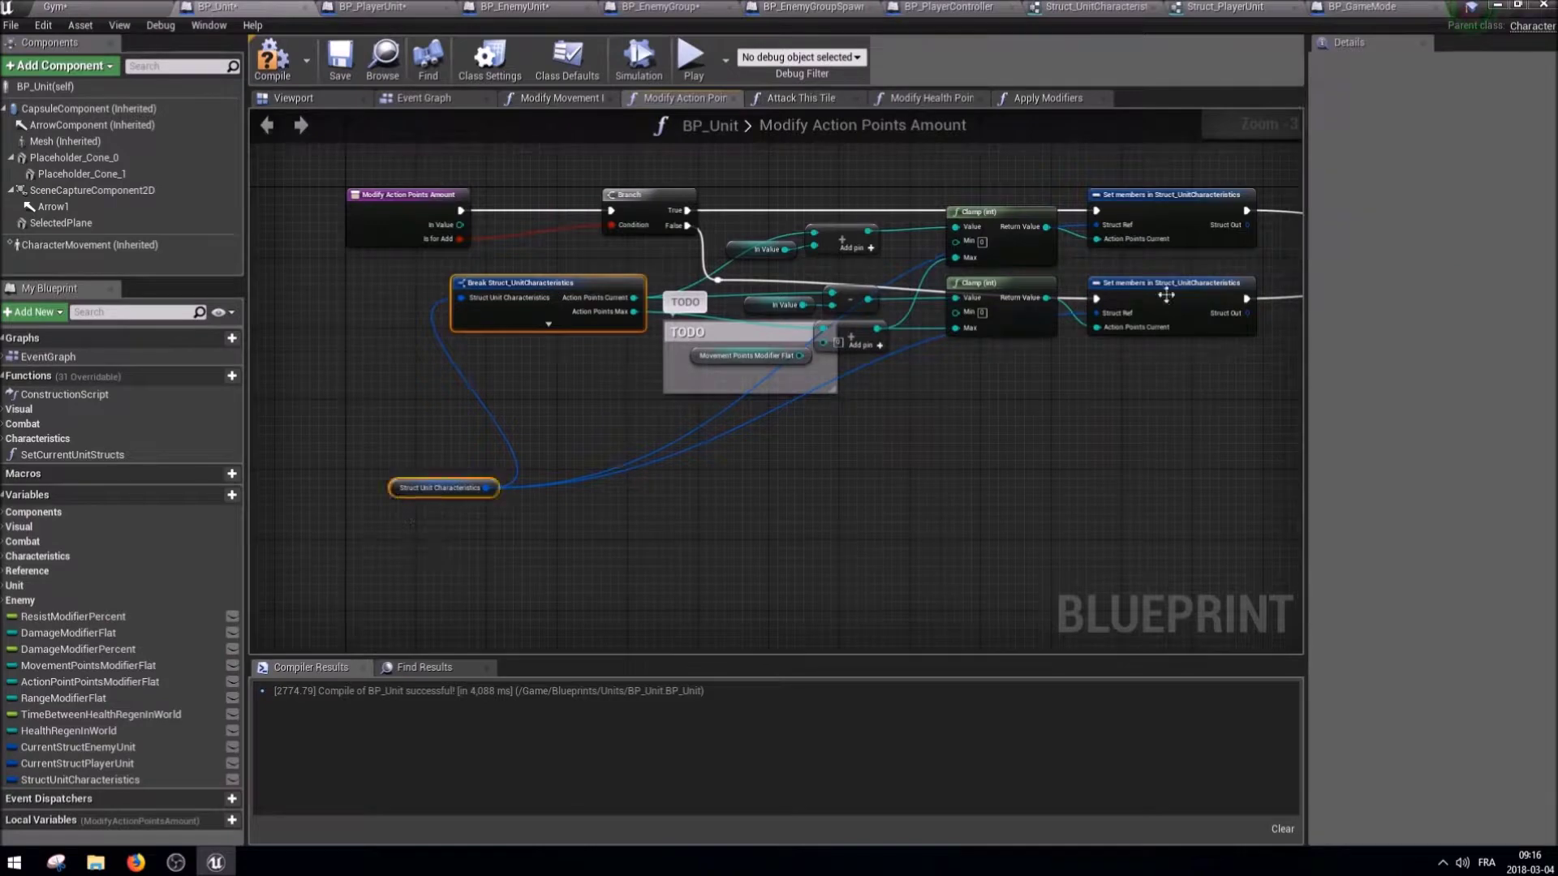
pyautogui.keyDown('ctrl'); pyautogui.click(1160, 314); pyautogui.keyUp('ctrl')
pyautogui.hotkey('ctrl', 'c')
pyautogui.click(424, 97)
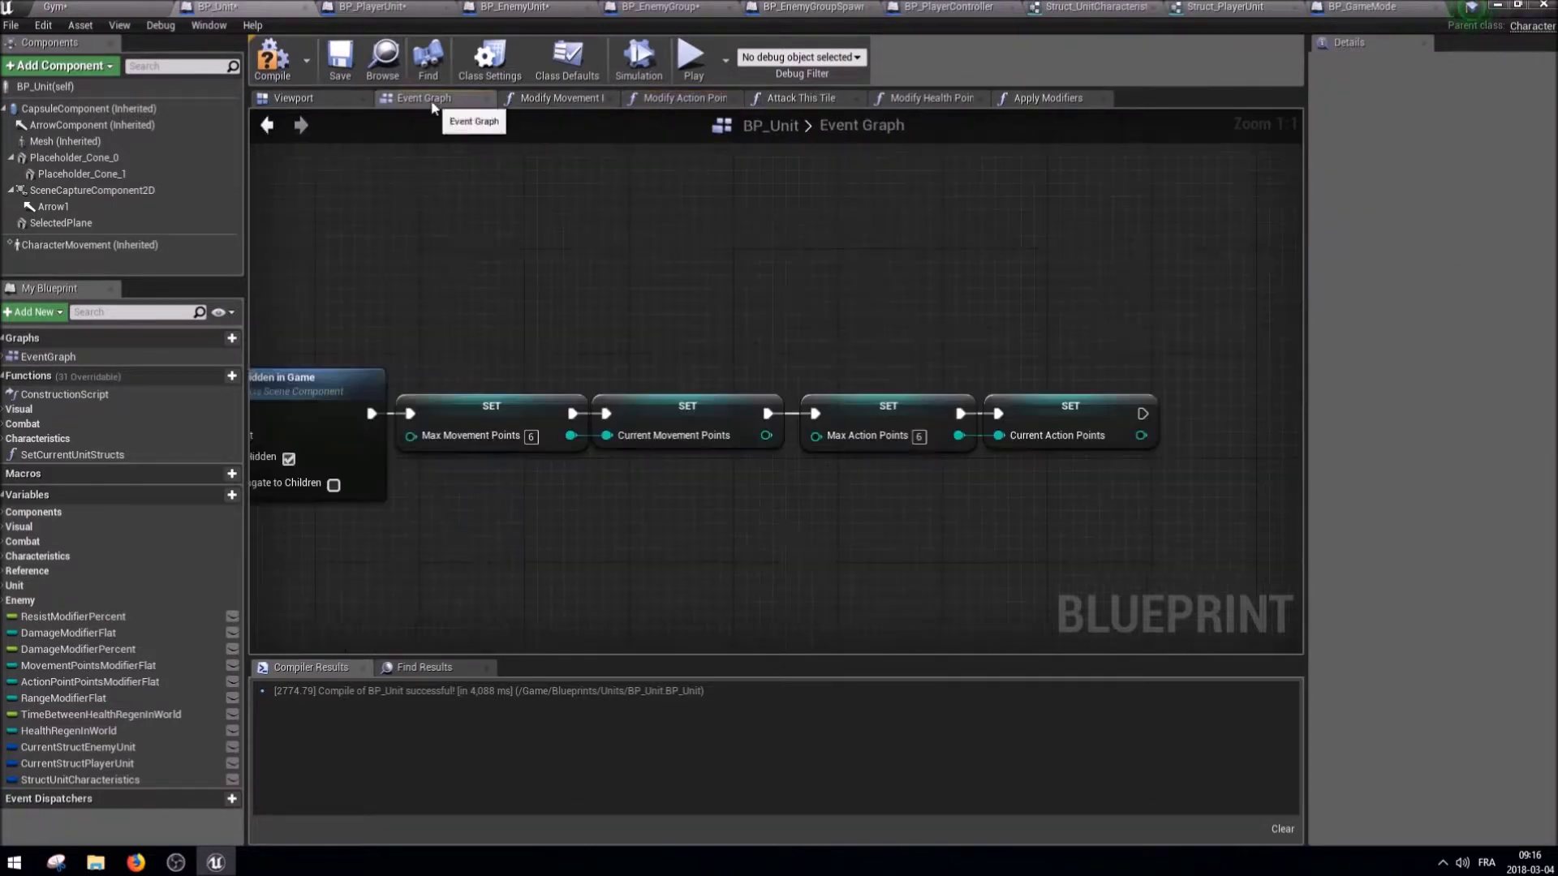
pyautogui.hotkey('ctrl', 'v')
# Place the pasted nodes by the SET chain and wire Action Points Max into Action Points Current.
pyautogui.moveTo(897, 497); pyautogui.dragTo(930, 476, button='right')
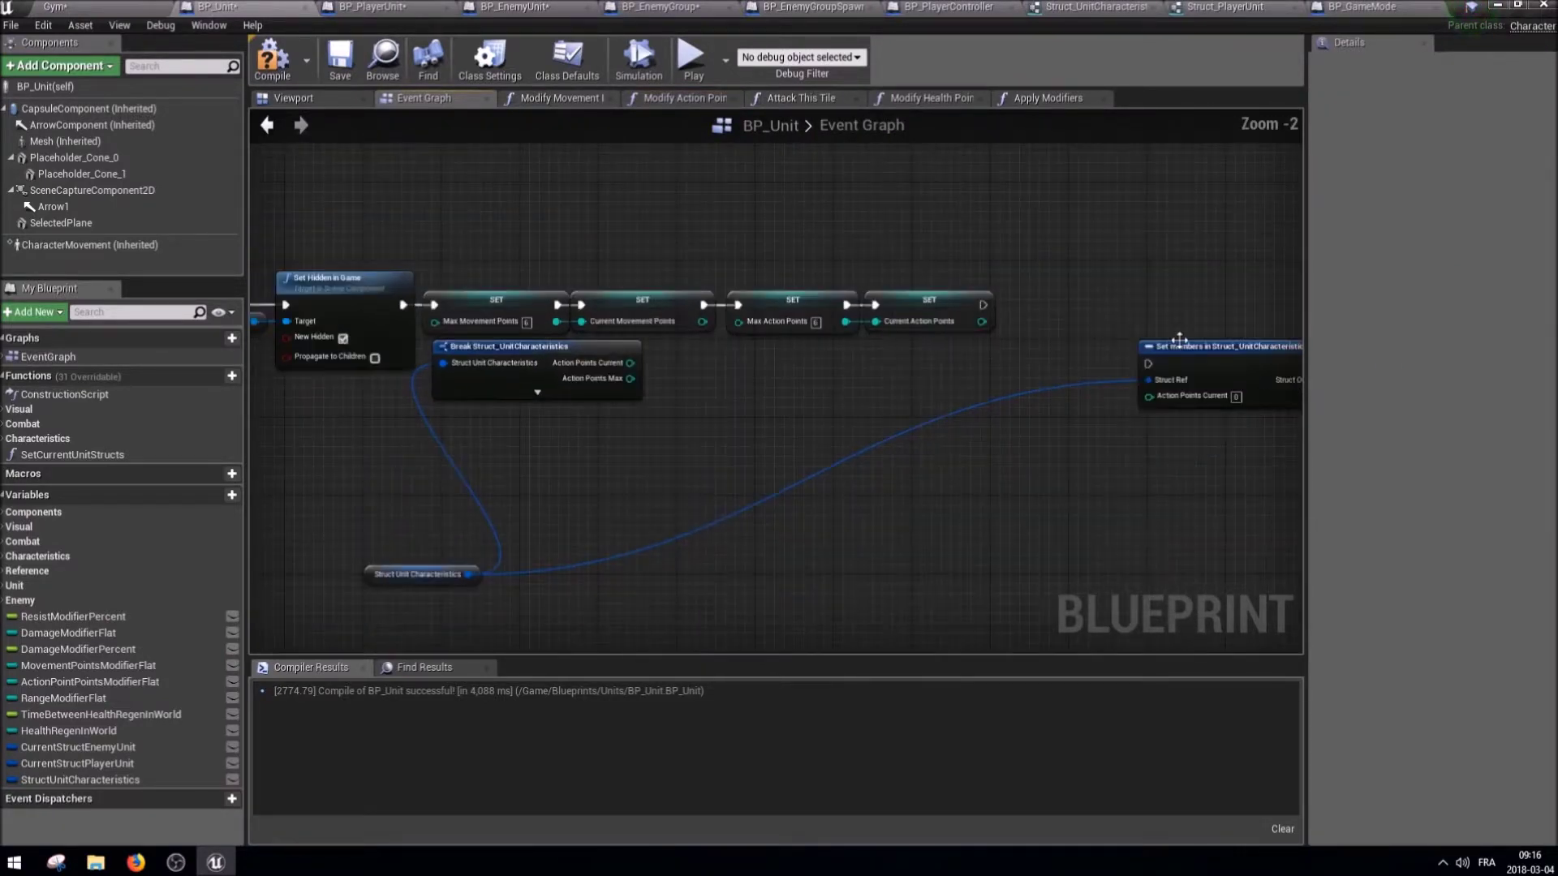
pyautogui.moveTo(1160, 348); pyautogui.dragTo(779, 381)
pyautogui.moveTo(747, 445); pyautogui.dragTo(679, 422, button='right')
pyautogui.moveTo(635, 380); pyautogui.dragTo(725, 429)
pyautogui.click(1453, 181)
pyautogui.click(1454, 240)
pyautogui.click(1455, 240)
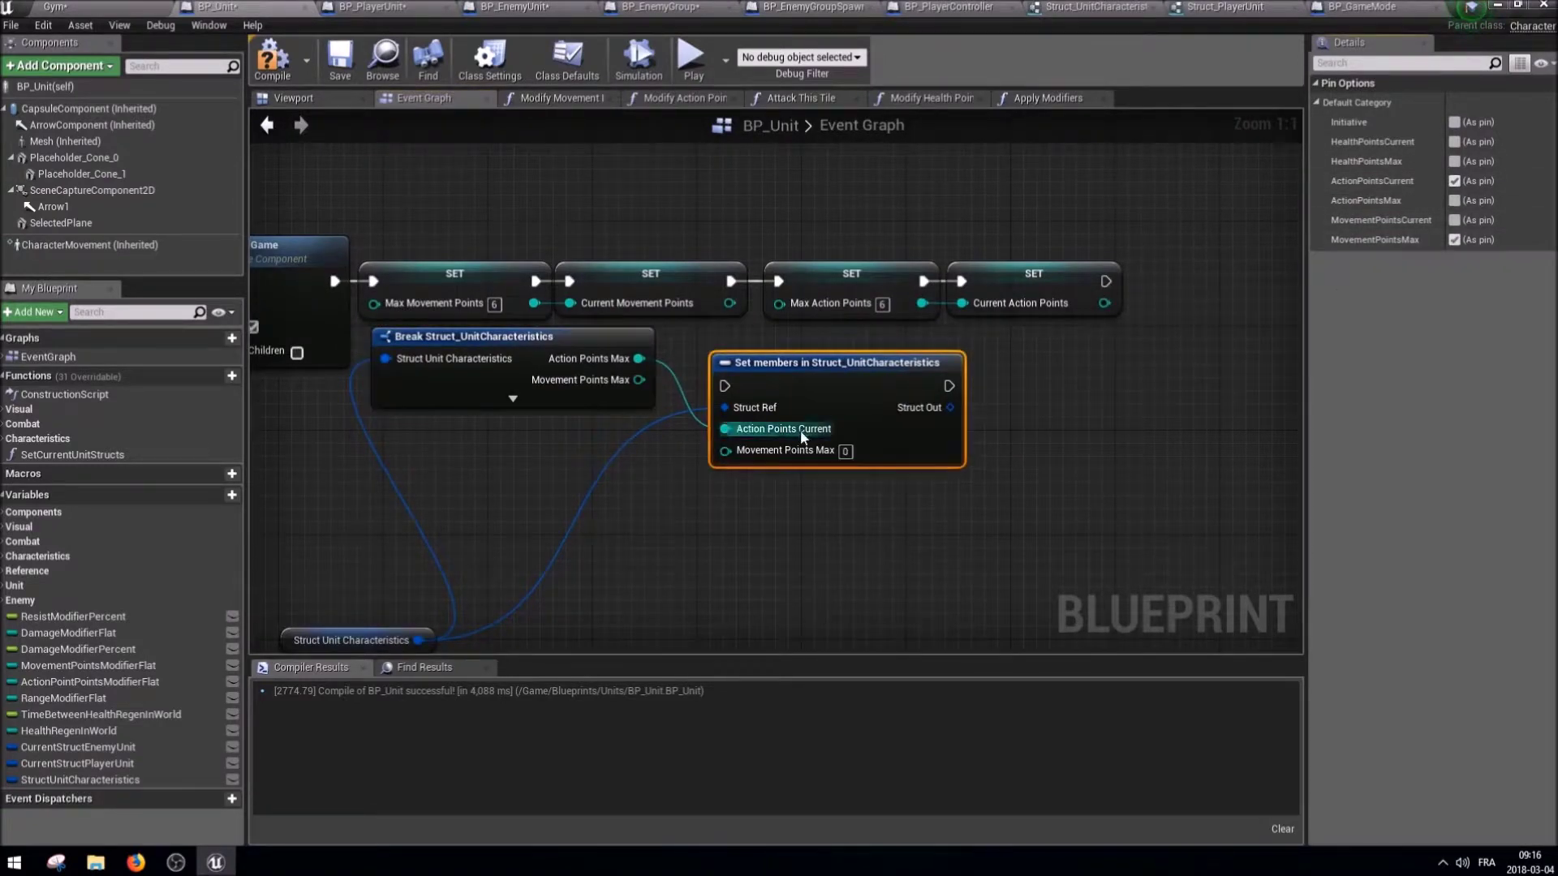
# Wire Movement Points Max into Movement Points Current, connect execution, and delete the four old SET nodes.
pyautogui.moveTo(639, 380); pyautogui.dragTo(644, 471)
pyautogui.moveTo(660, 391); pyautogui.dragTo(766, 418)
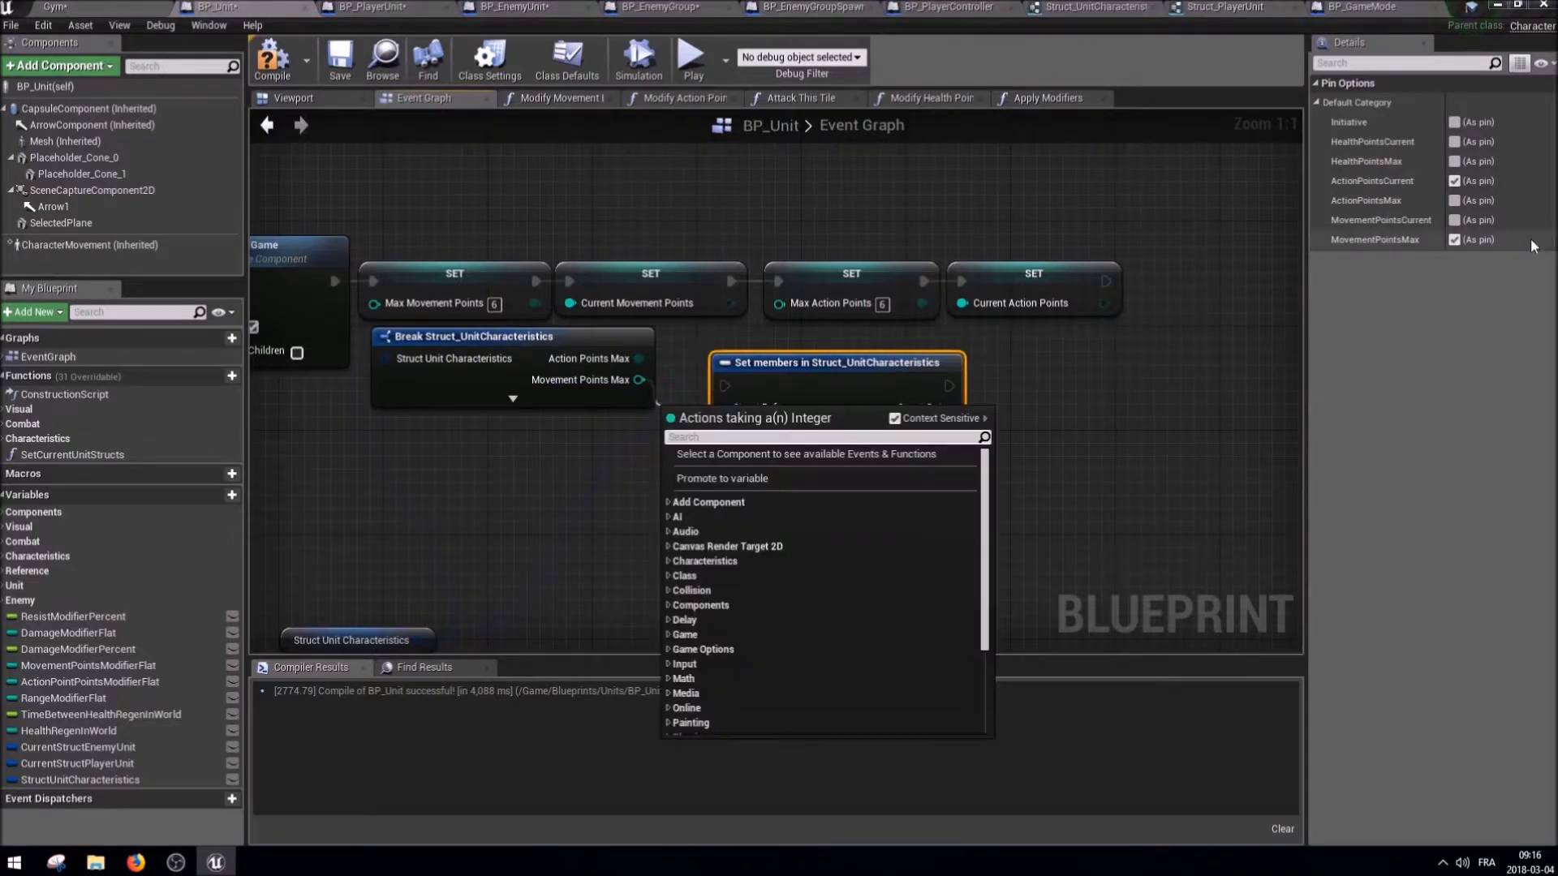
pyautogui.click(1454, 220)
pyautogui.click(1454, 239)
pyautogui.moveTo(639, 379); pyautogui.dragTo(725, 455)
pyautogui.moveTo(373, 281); pyautogui.dragTo(724, 385)
pyautogui.moveTo(468, 198); pyautogui.dragTo(1131, 323)
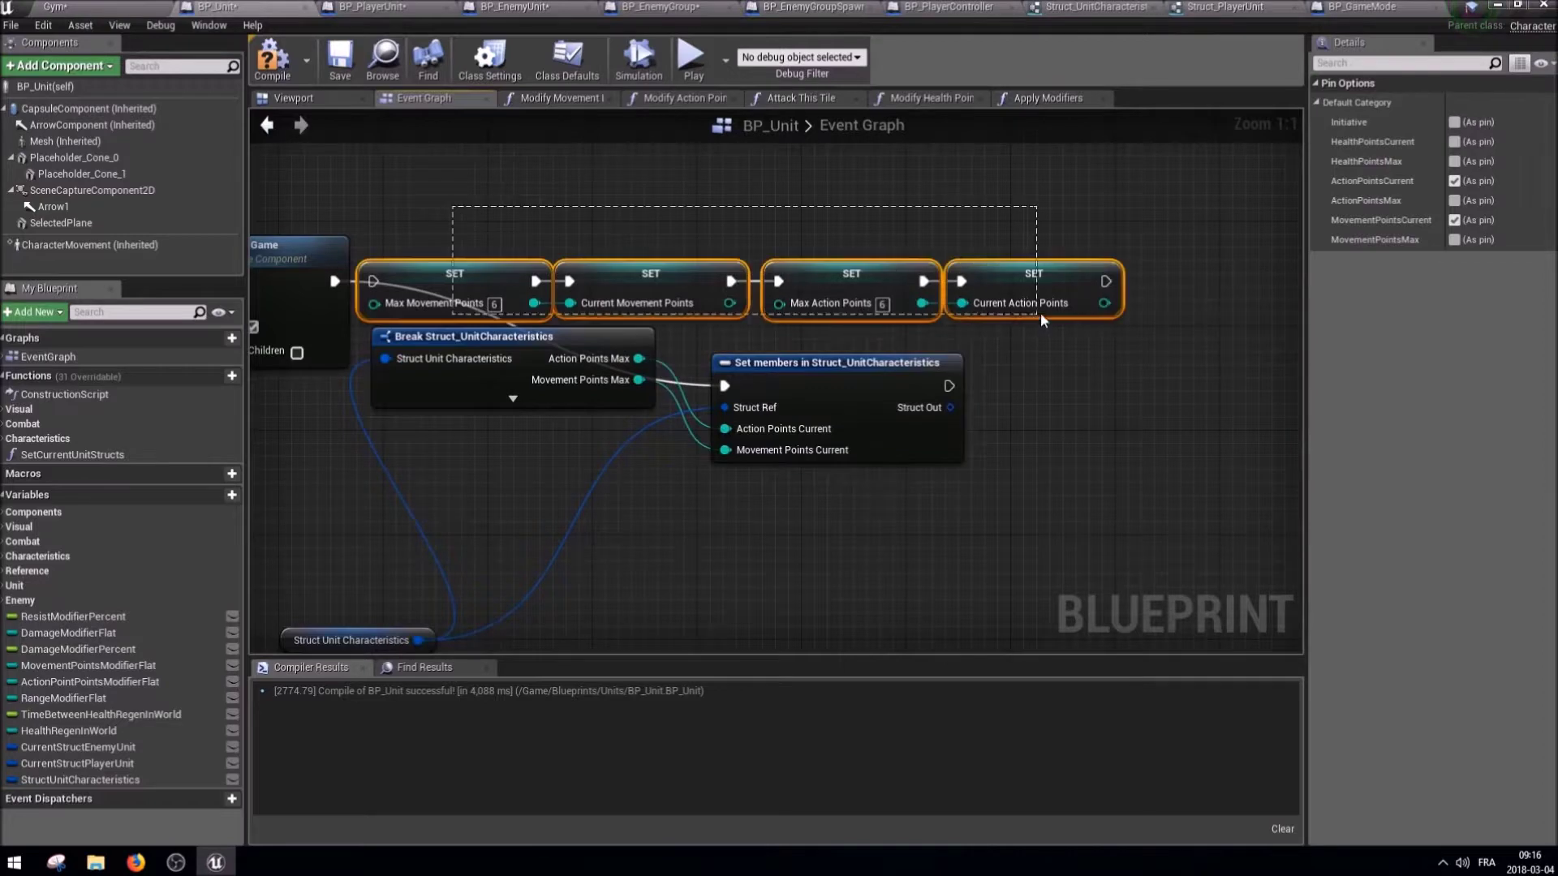
pyautogui.press('Delete')
# Move the Set members, Break and struct variable nodes up into the execution line.
pyautogui.moveTo(902, 385); pyautogui.dragTo(981, 281)
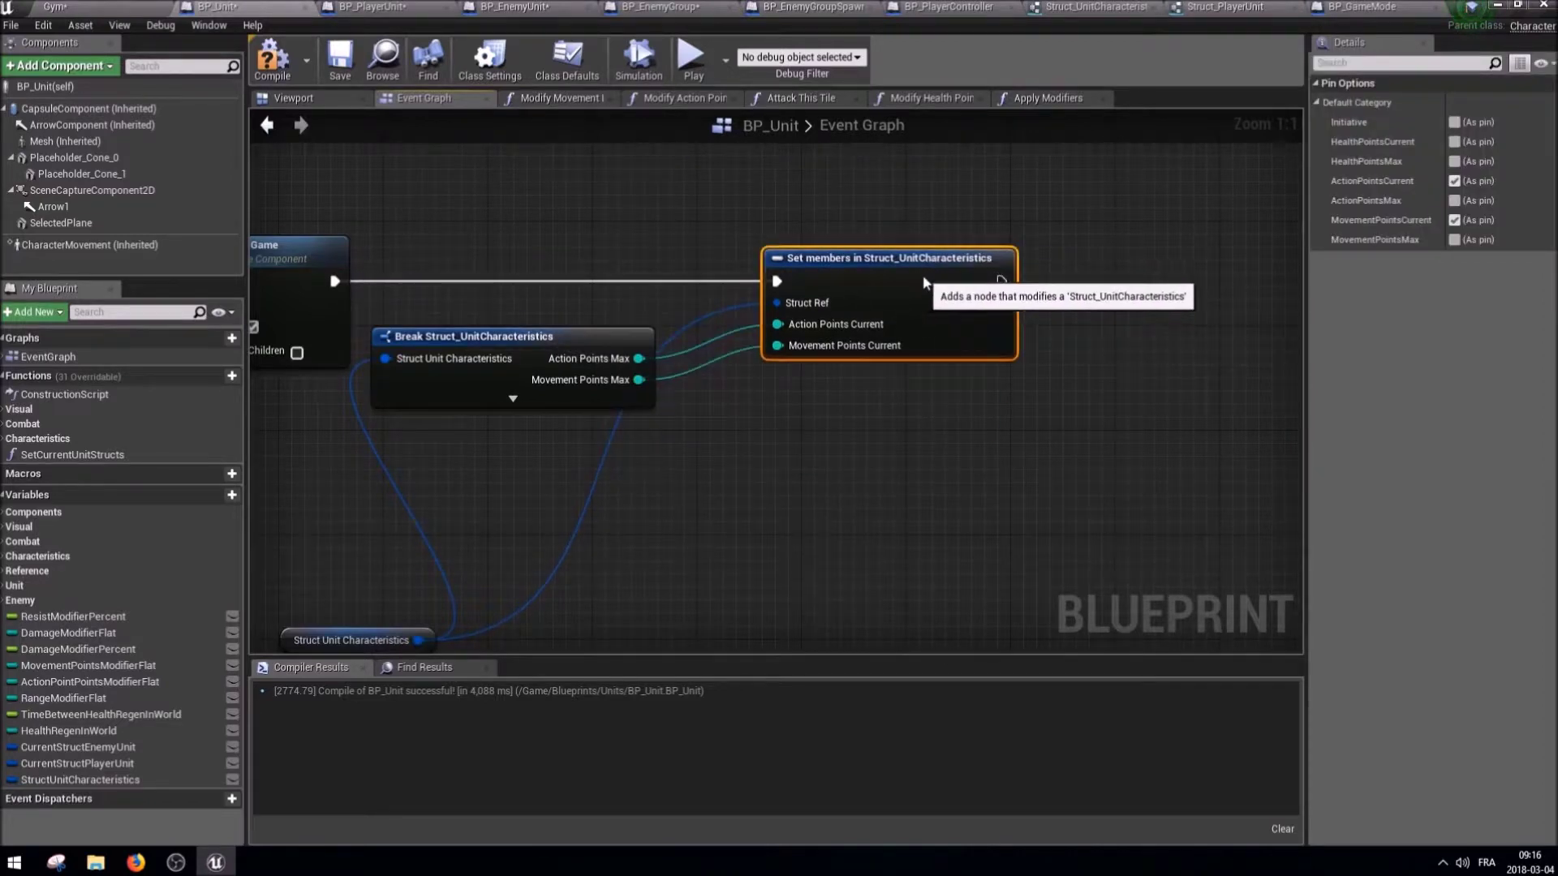
pyautogui.moveTo(463, 376); pyautogui.dragTo(581, 325)
pyautogui.moveTo(581, 324); pyautogui.dragTo(751, 286, button='right')
pyautogui.moveTo(503, 604); pyautogui.dragTo(565, 363)
pyautogui.moveTo(1213, 378); pyautogui.dragTo(776, 259)
pyautogui.moveTo(730, 309); pyautogui.dragTo(809, 308)
# Straighten the struct reference wire and line up the struct variable node.
pyautogui.rightClick(1065, 264)
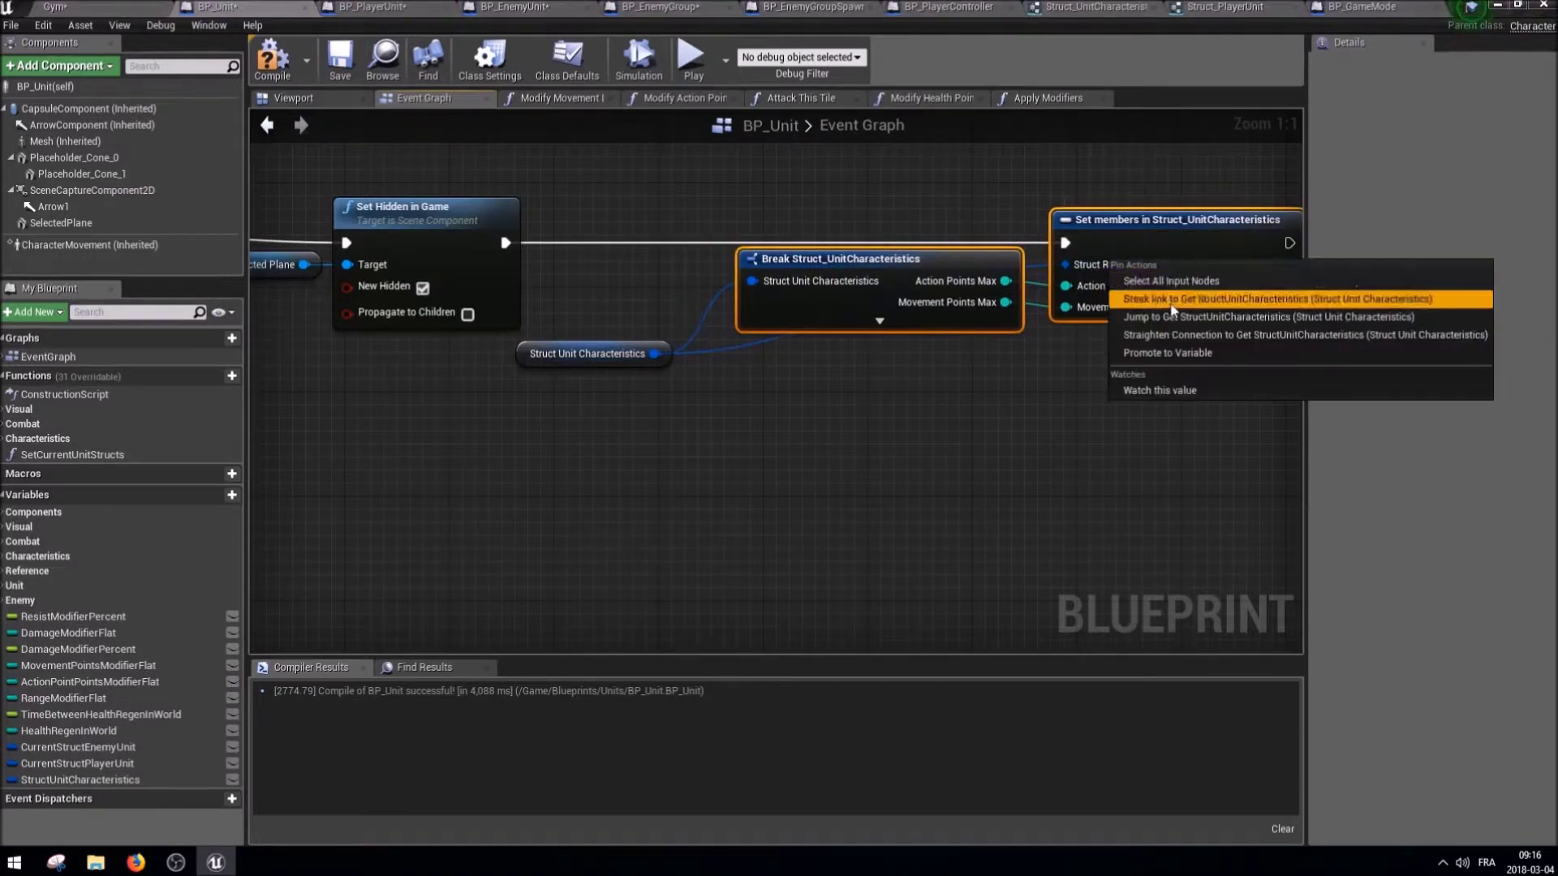
pyautogui.click(1152, 336)
pyautogui.rightClick(1065, 306)
pyautogui.click(1157, 383)
pyautogui.moveTo(592, 264); pyautogui.dragTo(671, 264)
pyautogui.click(809, 451)
pyautogui.scroll(-2, 808, 451)
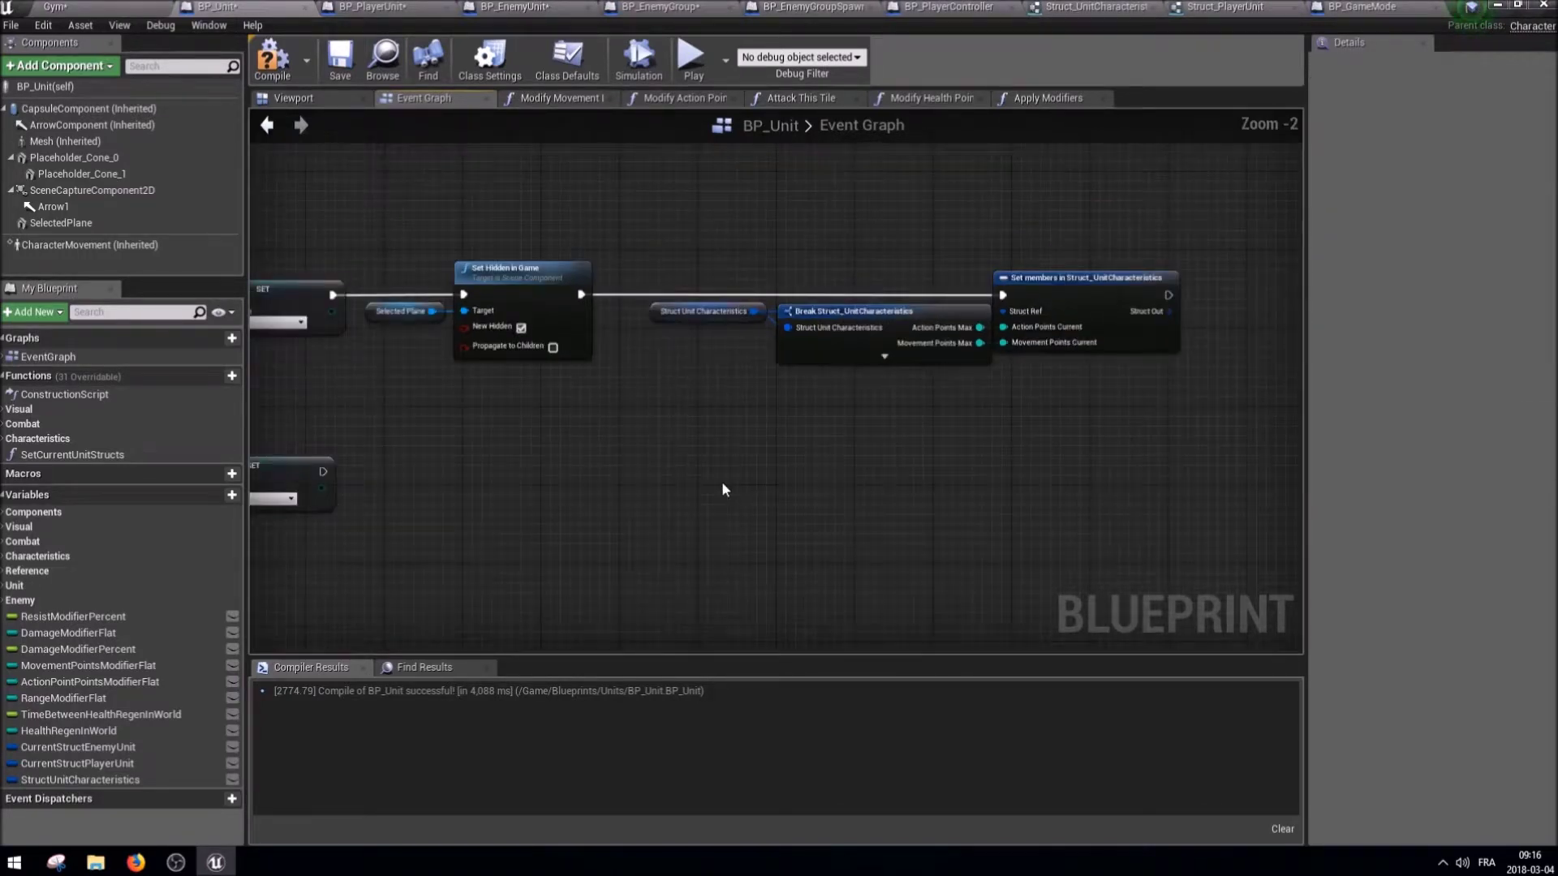
pyautogui.moveTo(722, 487); pyautogui.dragTo(1212, 344, button='right')
pyautogui.scroll(2, 498, 247)
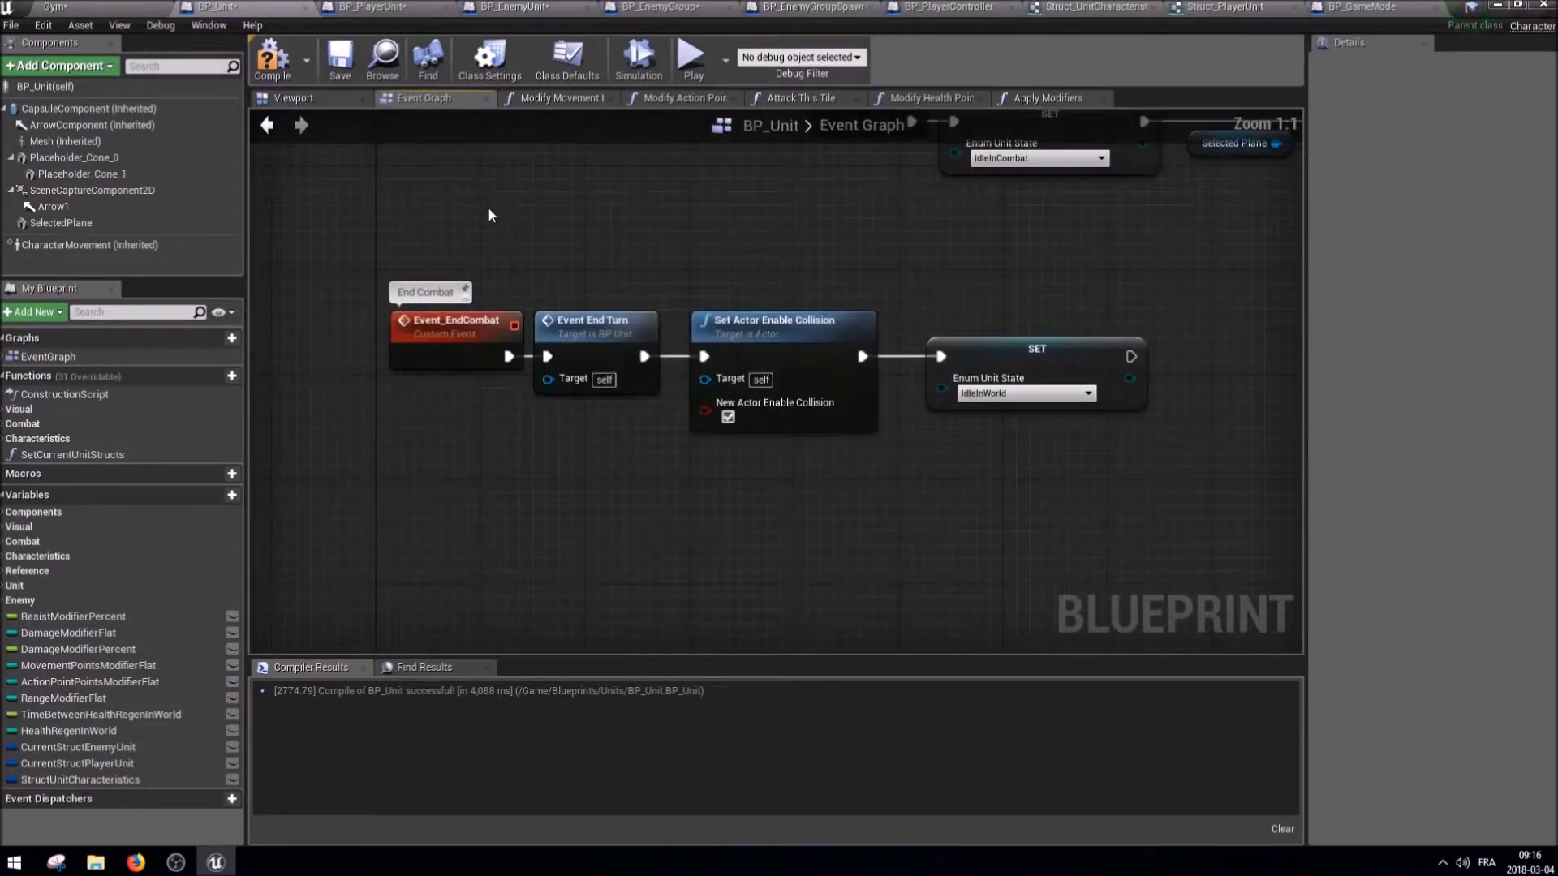
# Inspect the End Combat chain's End Turn call, collision-enable and unit state SET nodes.
pyautogui.click(596, 357)
pyautogui.click(779, 333)
pyautogui.click(1031, 361)
pyautogui.moveTo(1036, 460)
pyautogui.mouseDown(button='right')
pyautogui.moveTo(946, 484)
pyautogui.moveTo(808, 470)
pyautogui.mouseUp(button='right')
pyautogui.doubleClick(519, 391)
pyautogui.click(1073, 548)
pyautogui.scroll(-4, 1037, 488)
pyautogui.scroll(-4, 756, 490)
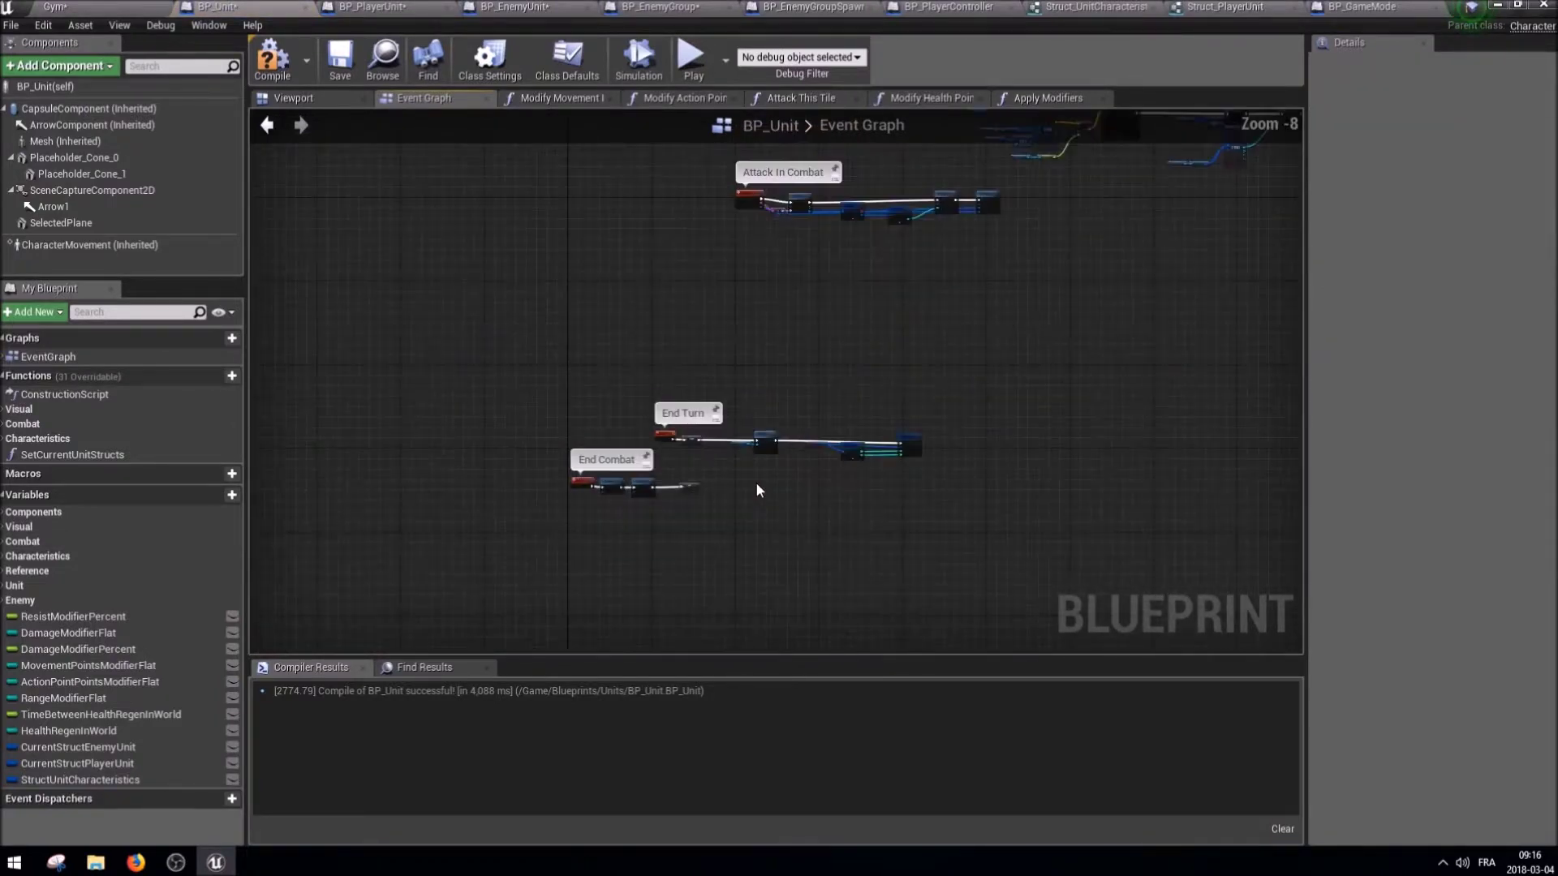
pyautogui.scroll(-4, 904, 330)
pyautogui.moveTo(904, 330); pyautogui.dragTo(716, 454, button='right')
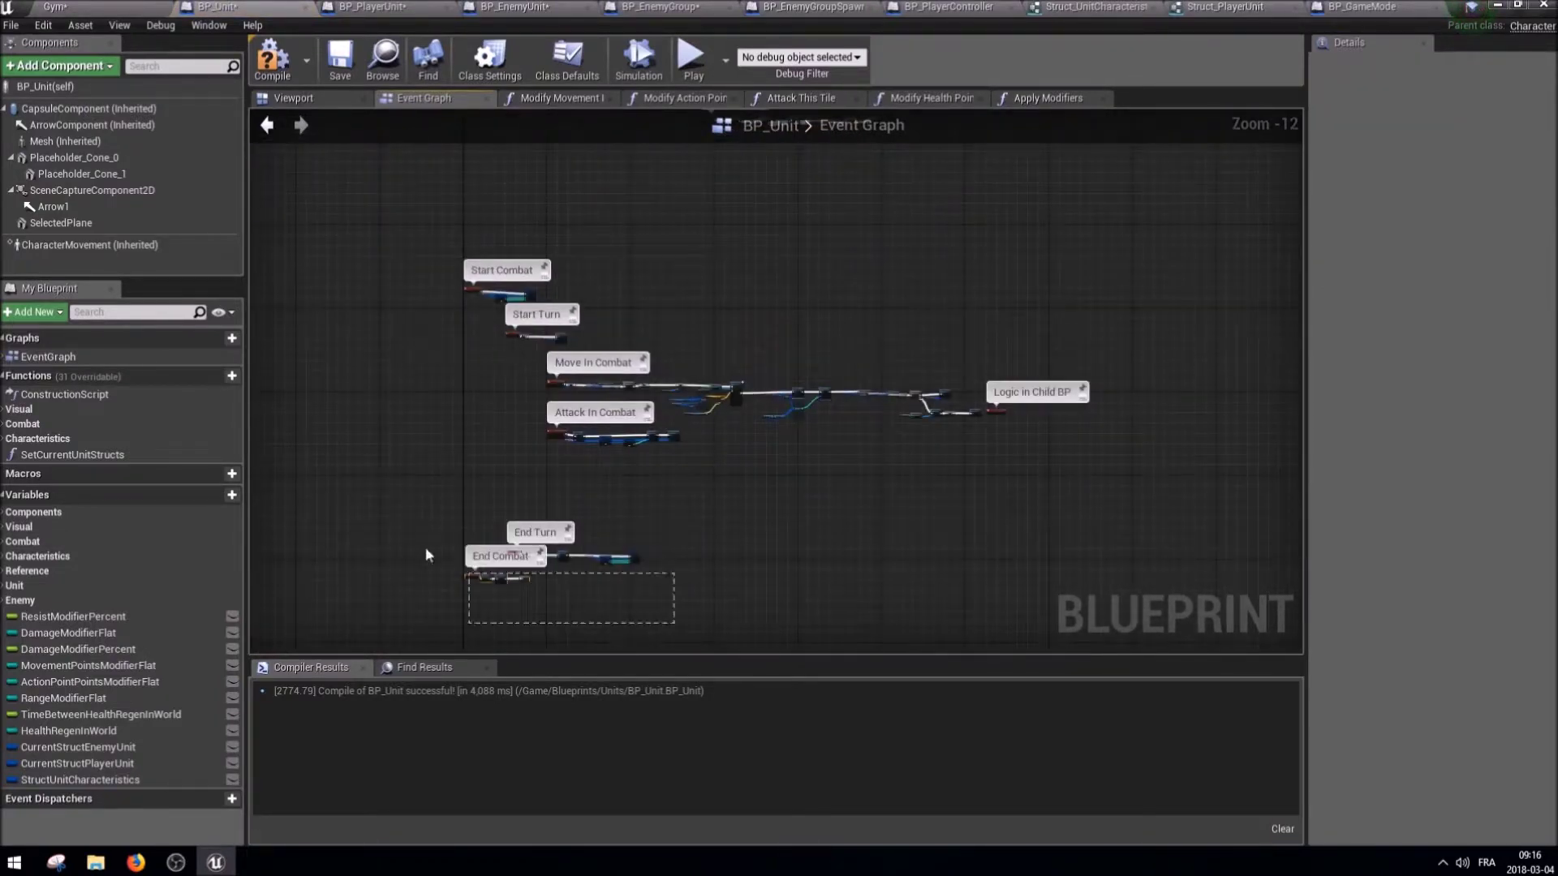
# Drag the End Turn and End Combat groups up beneath Attack In Combat.
pyautogui.moveTo(504, 542); pyautogui.dragTo(507, 475)
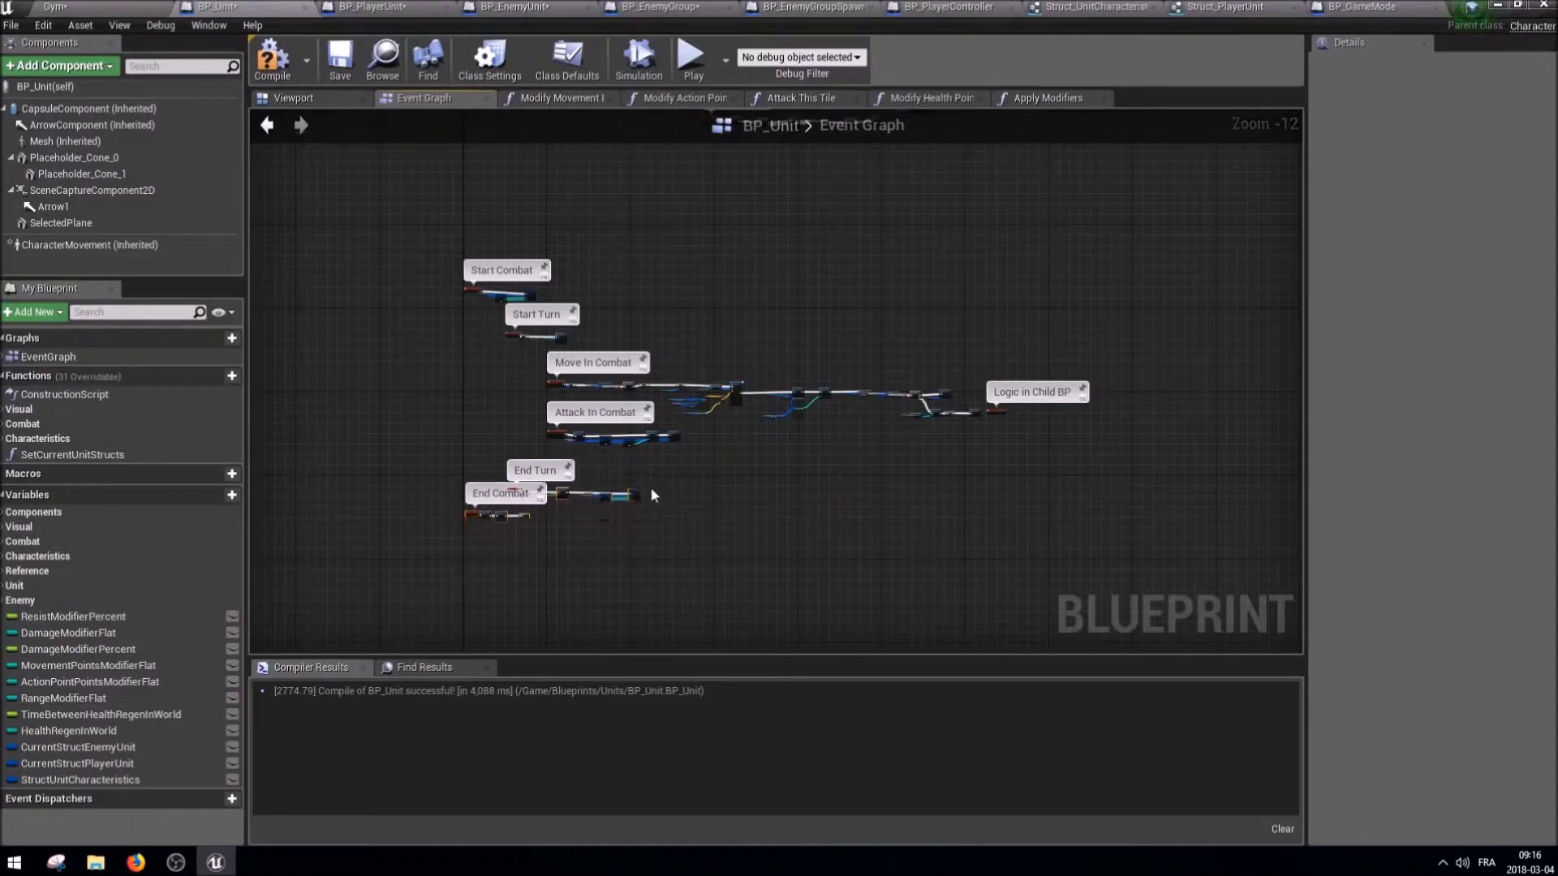
pyautogui.scroll(2, 566, 442)
pyautogui.scroll(5, 566, 442)
pyautogui.scroll(4, 636, 491)
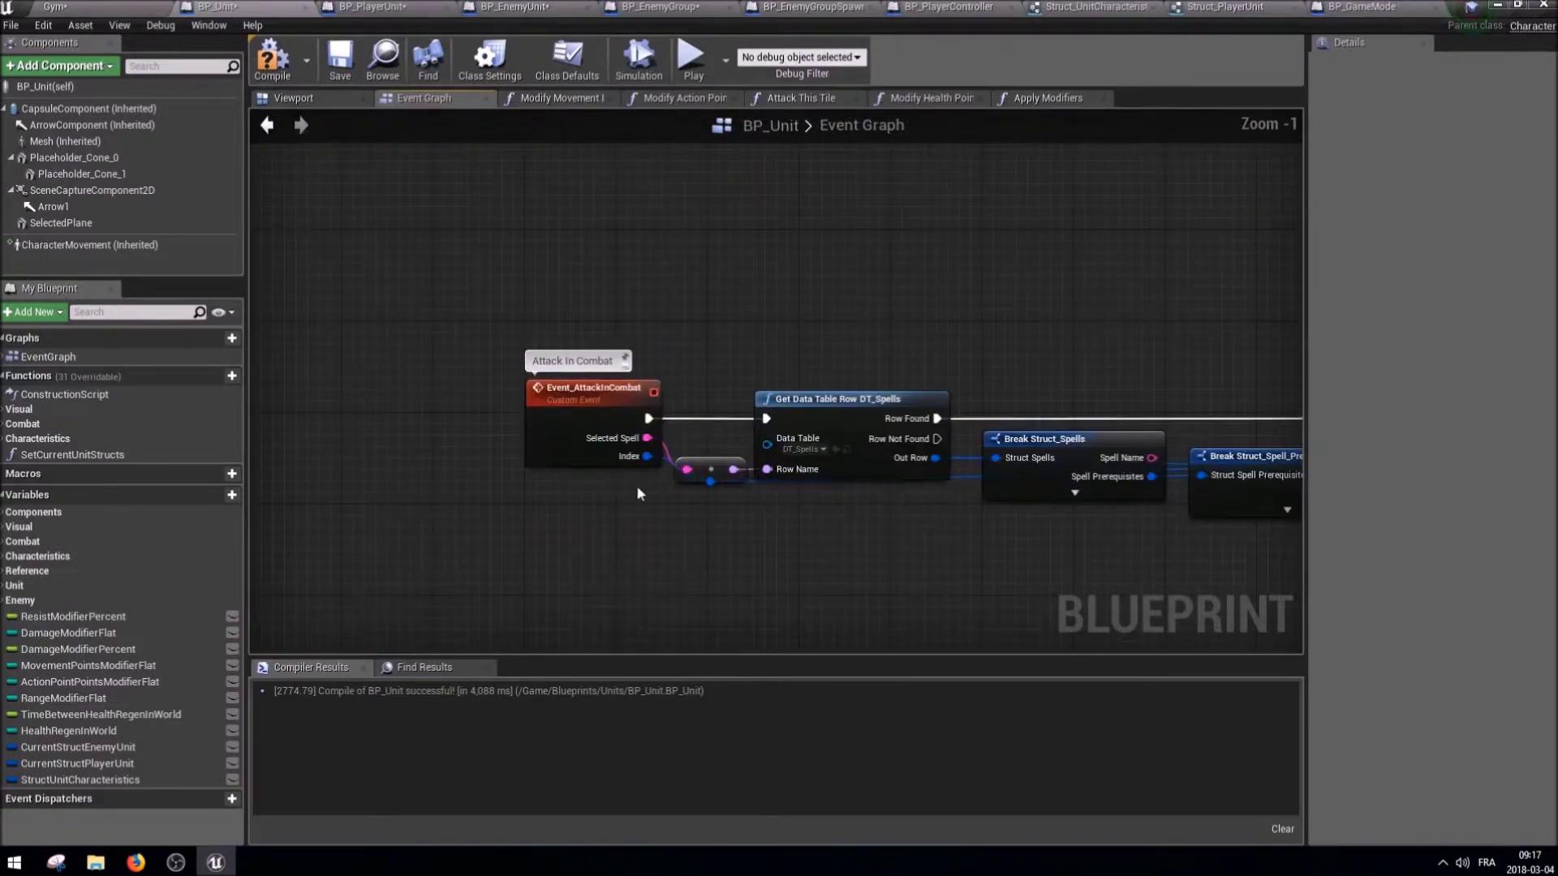
pyautogui.moveTo(852, 524); pyautogui.dragTo(504, 514, button='right')
pyautogui.scroll(-6, 503, 514)
pyautogui.moveTo(1054, 482)
pyautogui.mouseDown(button='right')
pyautogui.moveTo(455, 559)
pyautogui.moveTo(1060, 323)
pyautogui.moveTo(686, 292)
pyautogui.mouseUp(button='right')
pyautogui.scroll(-6, 1060, 323)
pyautogui.scroll(1, 1060, 322)
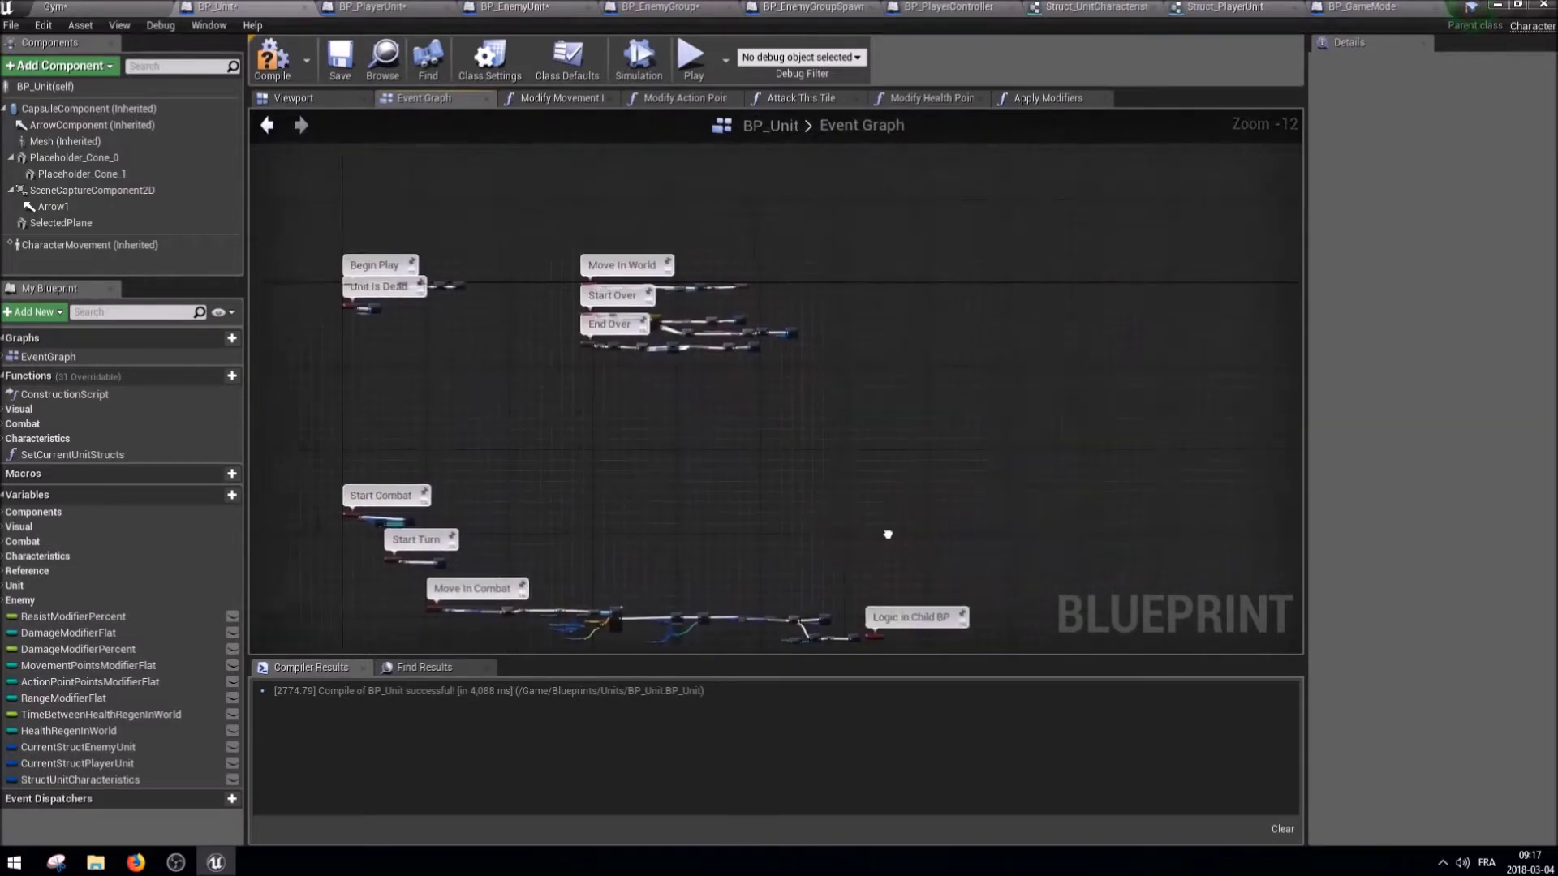
pyautogui.scroll(8, 687, 292)
pyautogui.scroll(4, 571, 308)
# Follow the Move In World chain and open the Move Again If Unit Valid collapsed graph.
pyautogui.click(571, 309)
pyautogui.moveTo(1057, 405); pyautogui.dragTo(784, 373, button='right')
pyautogui.click(600, 283)
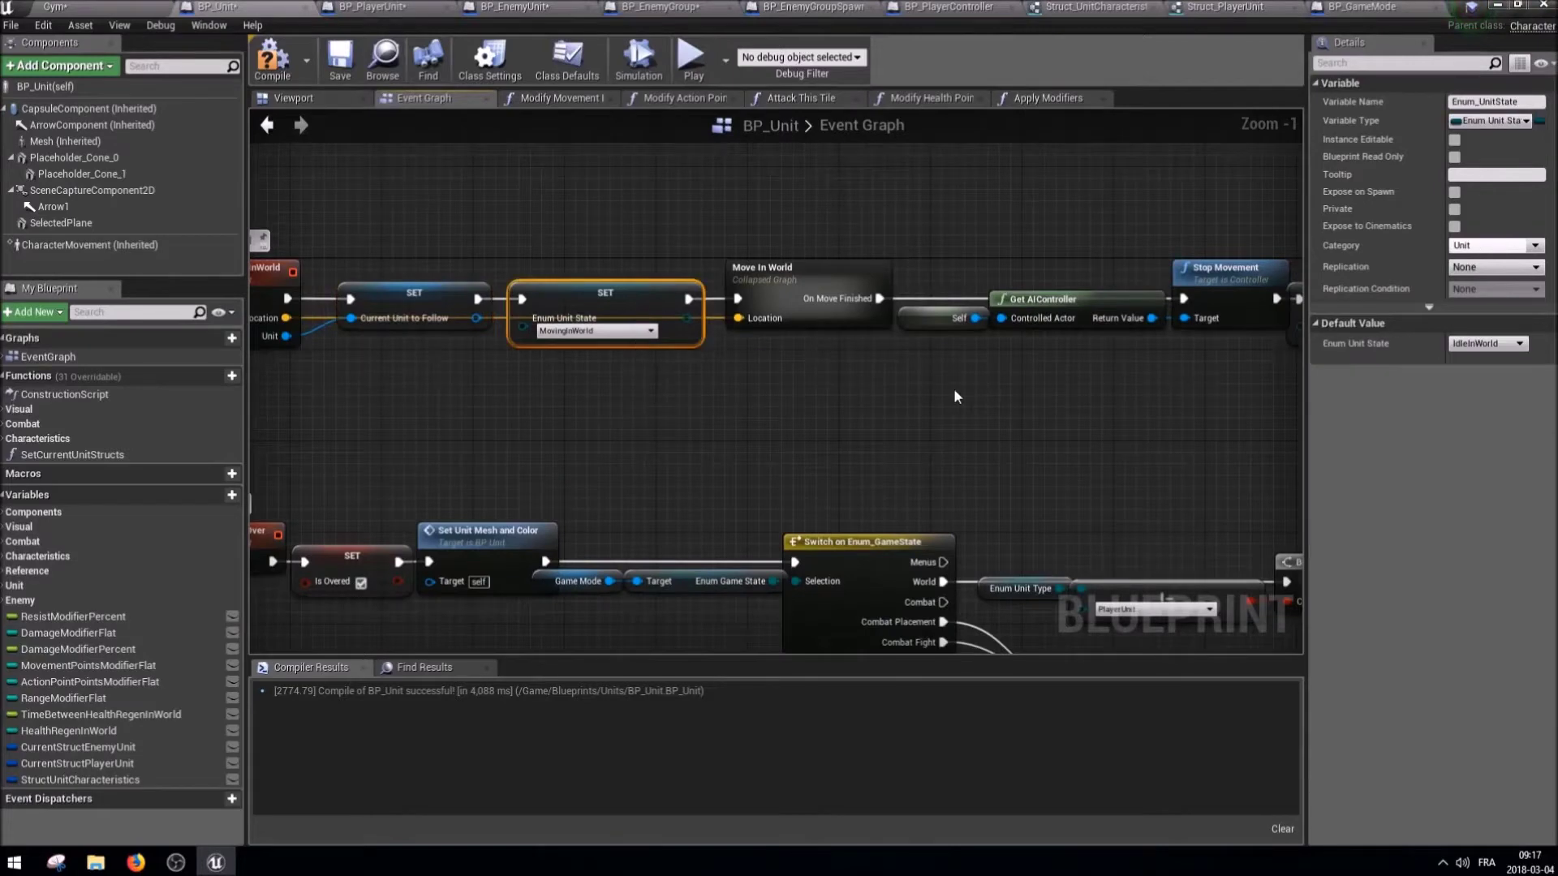
pyautogui.moveTo(1136, 424); pyautogui.dragTo(926, 424, button='right')
pyautogui.click(600, 258)
pyautogui.moveTo(1284, 416); pyautogui.dragTo(1065, 401, button='right')
pyautogui.click(1065, 401)
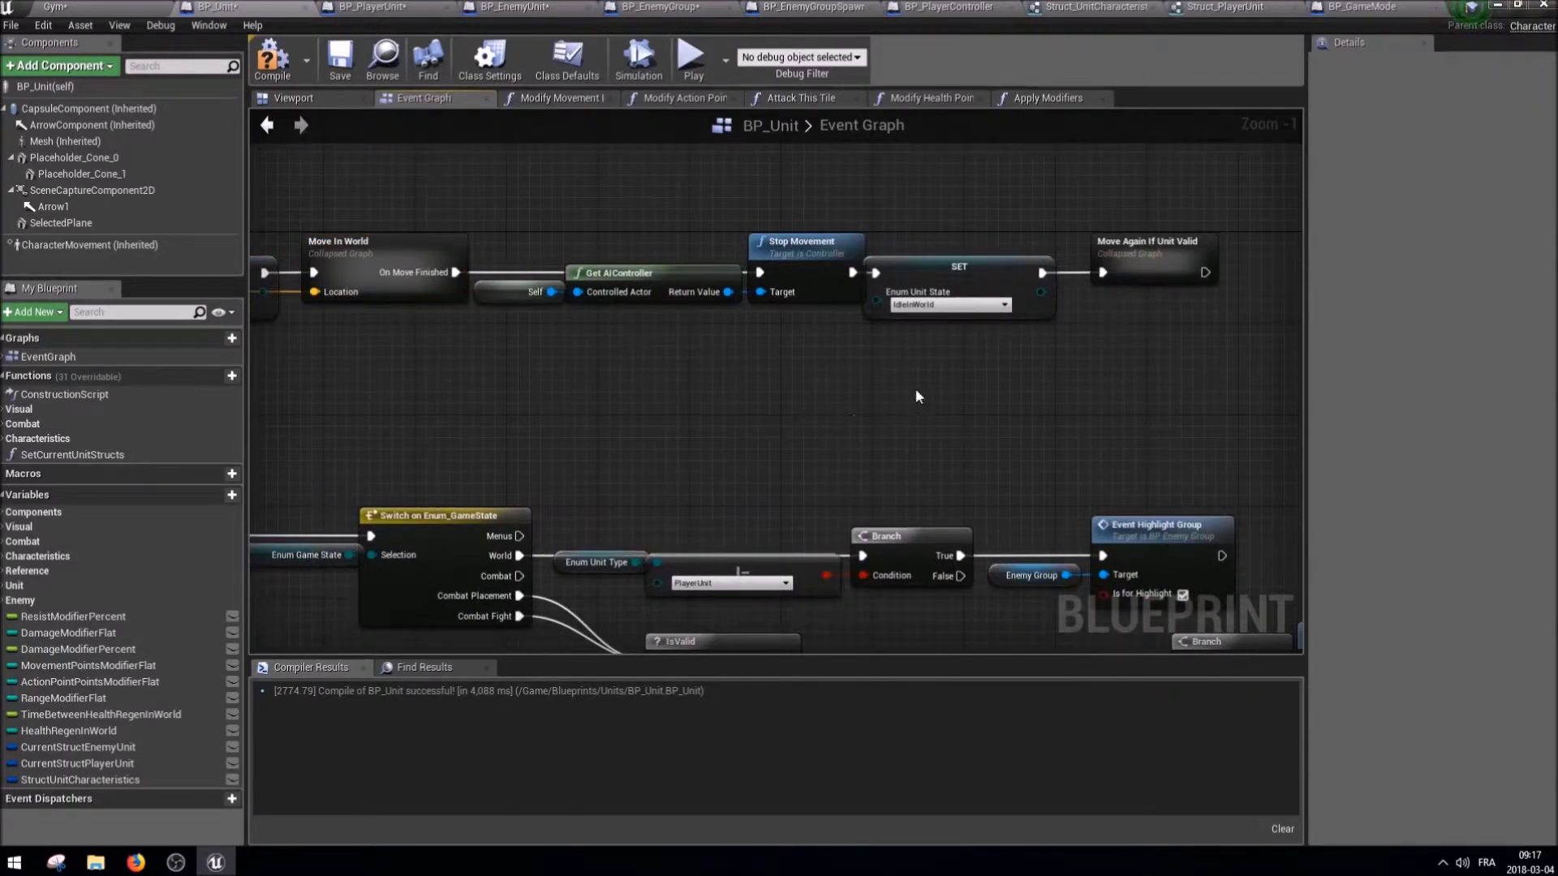
pyautogui.doubleClick(1149, 266)
pyautogui.moveTo(1148, 268); pyautogui.dragTo(929, 264, button='right')
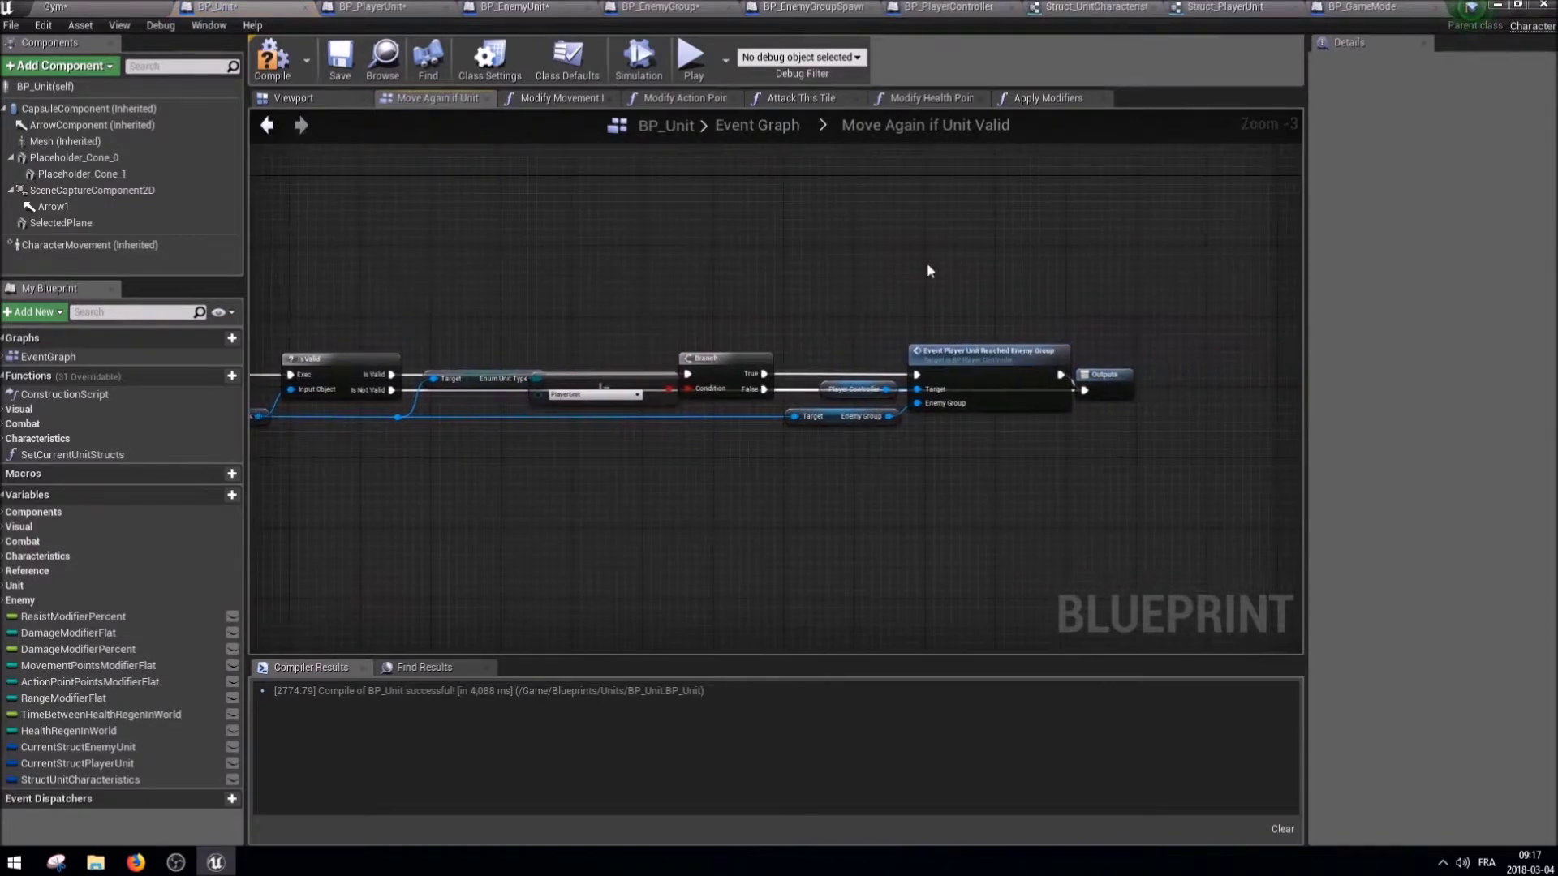
pyautogui.scroll(2, 412, 417)
pyautogui.moveTo(596, 461); pyautogui.dragTo(831, 474, button='right')
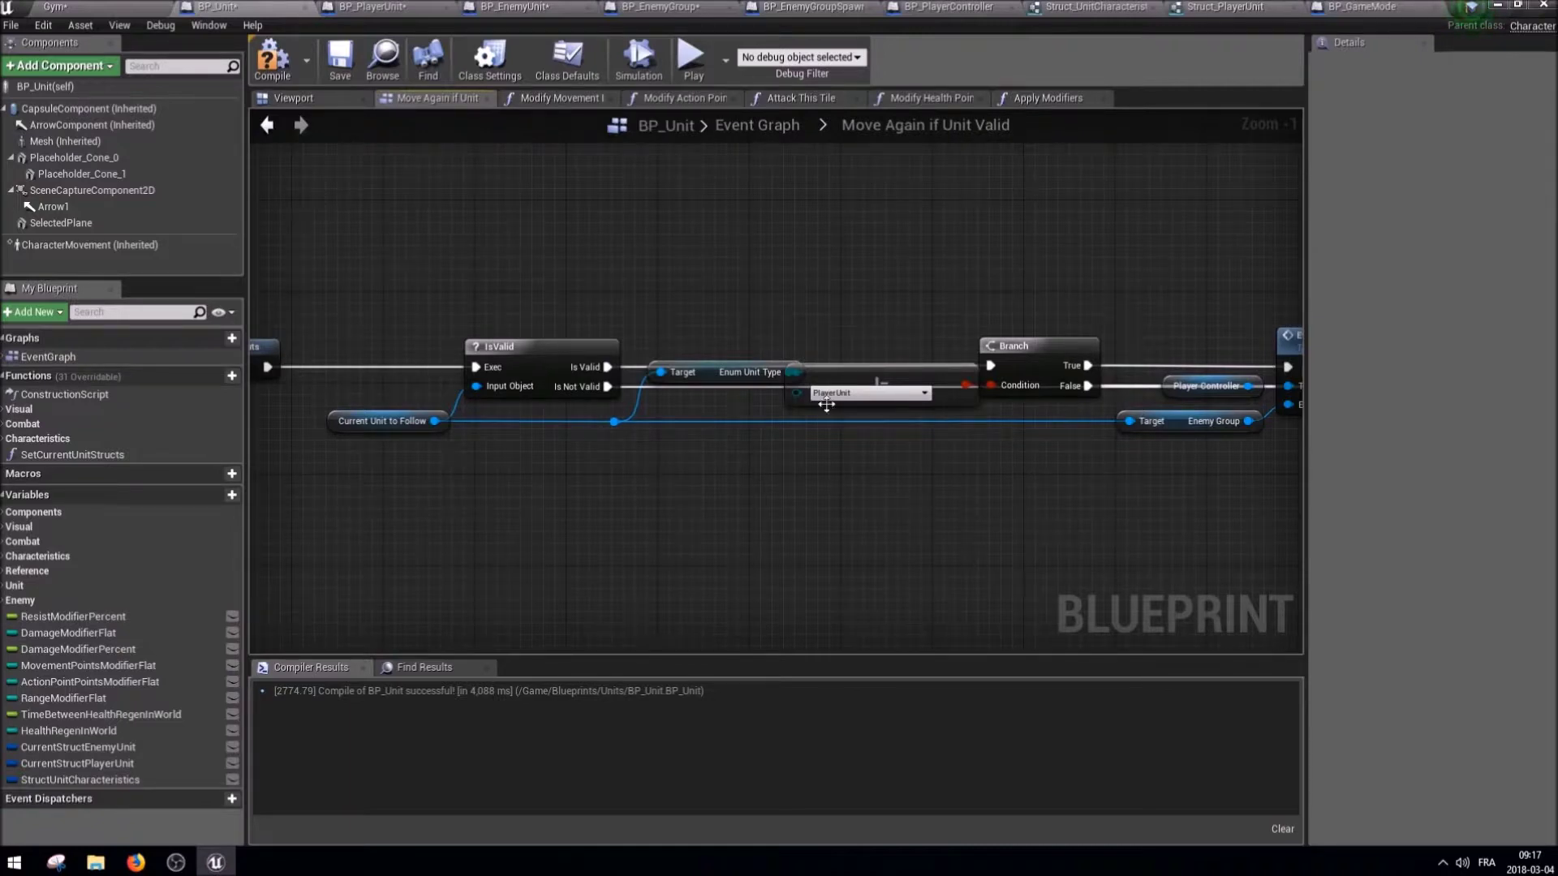
pyautogui.moveTo(784, 444)
pyautogui.mouseDown(button='right')
pyautogui.moveTo(780, 551)
pyautogui.moveTo(973, 543)
pyautogui.mouseUp(button='right')
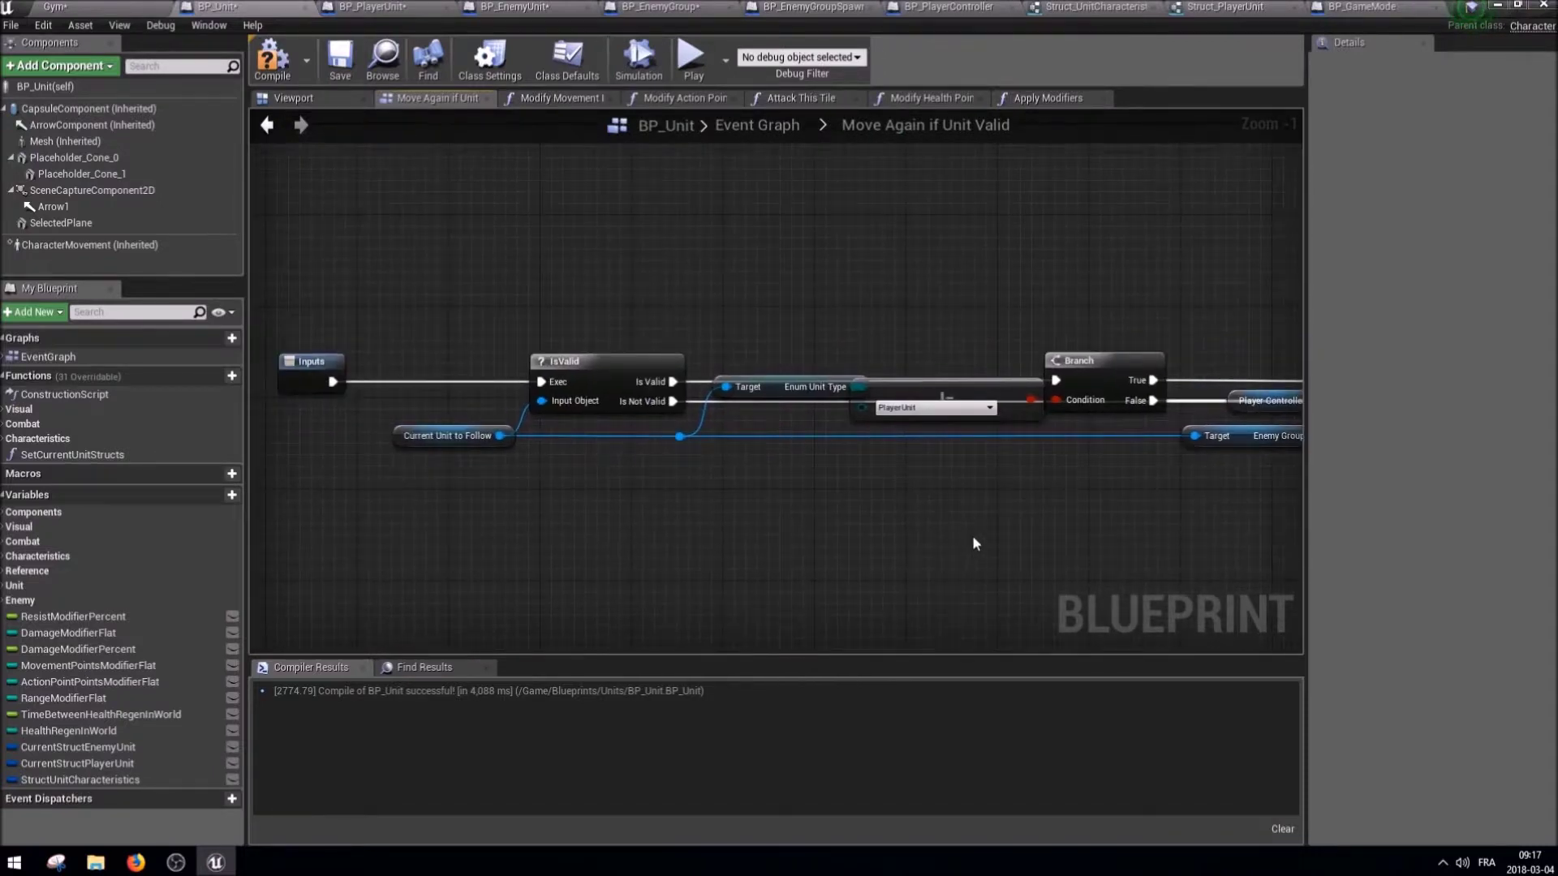
pyautogui.click(735, 130)
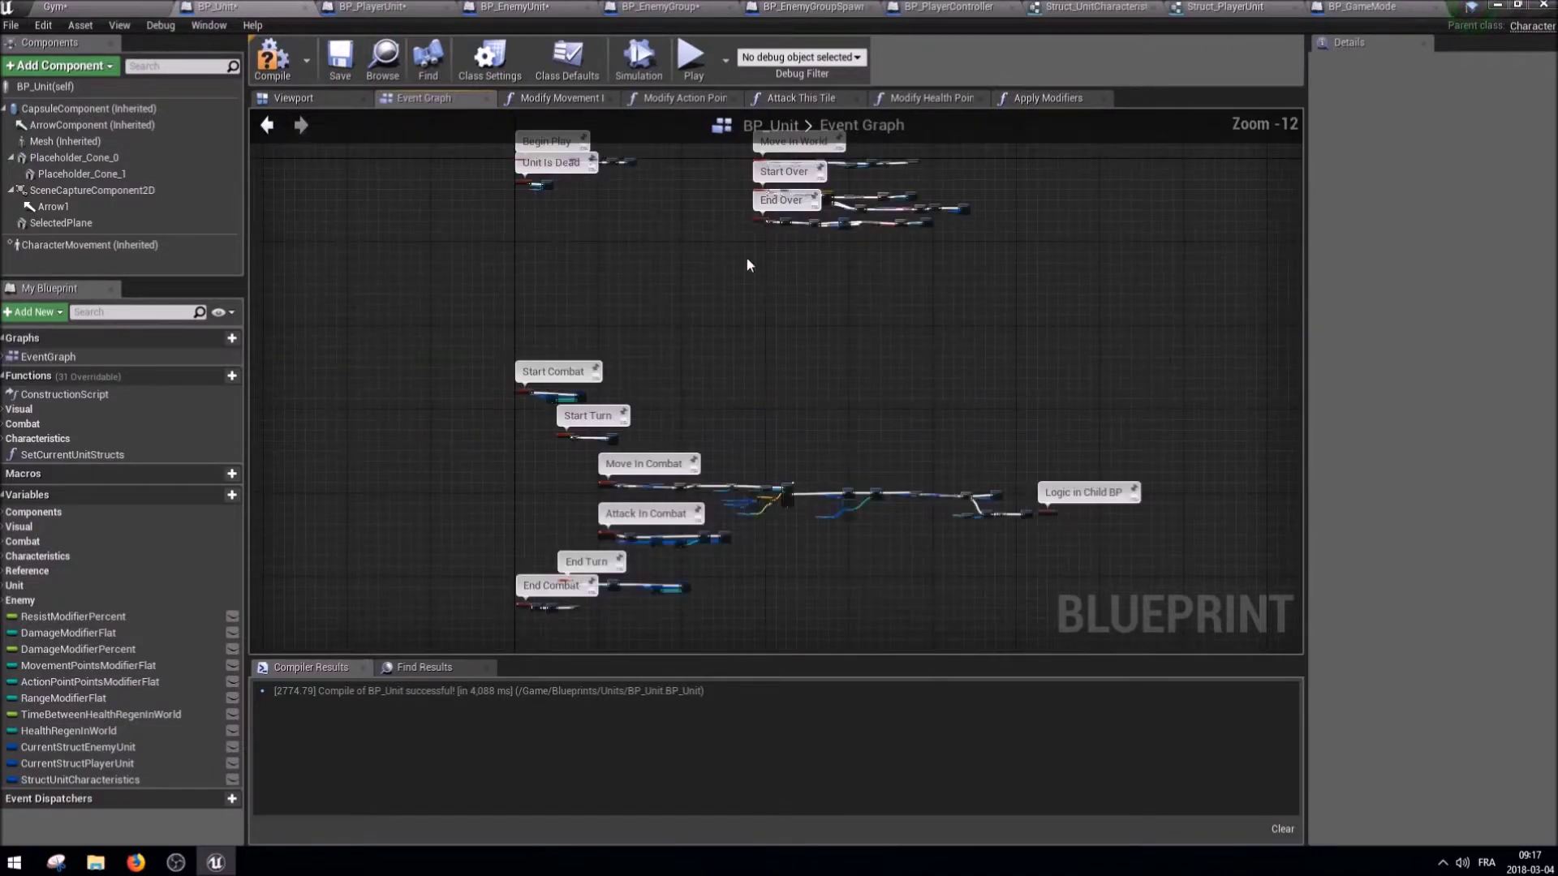
# Bring BP_Unit's Start Over chain, its Switch, Branch and highlight nodes into view.
pyautogui.scroll(10, 682, 212)
pyautogui.moveTo(681, 212); pyautogui.dragTo(901, 187, button='right')
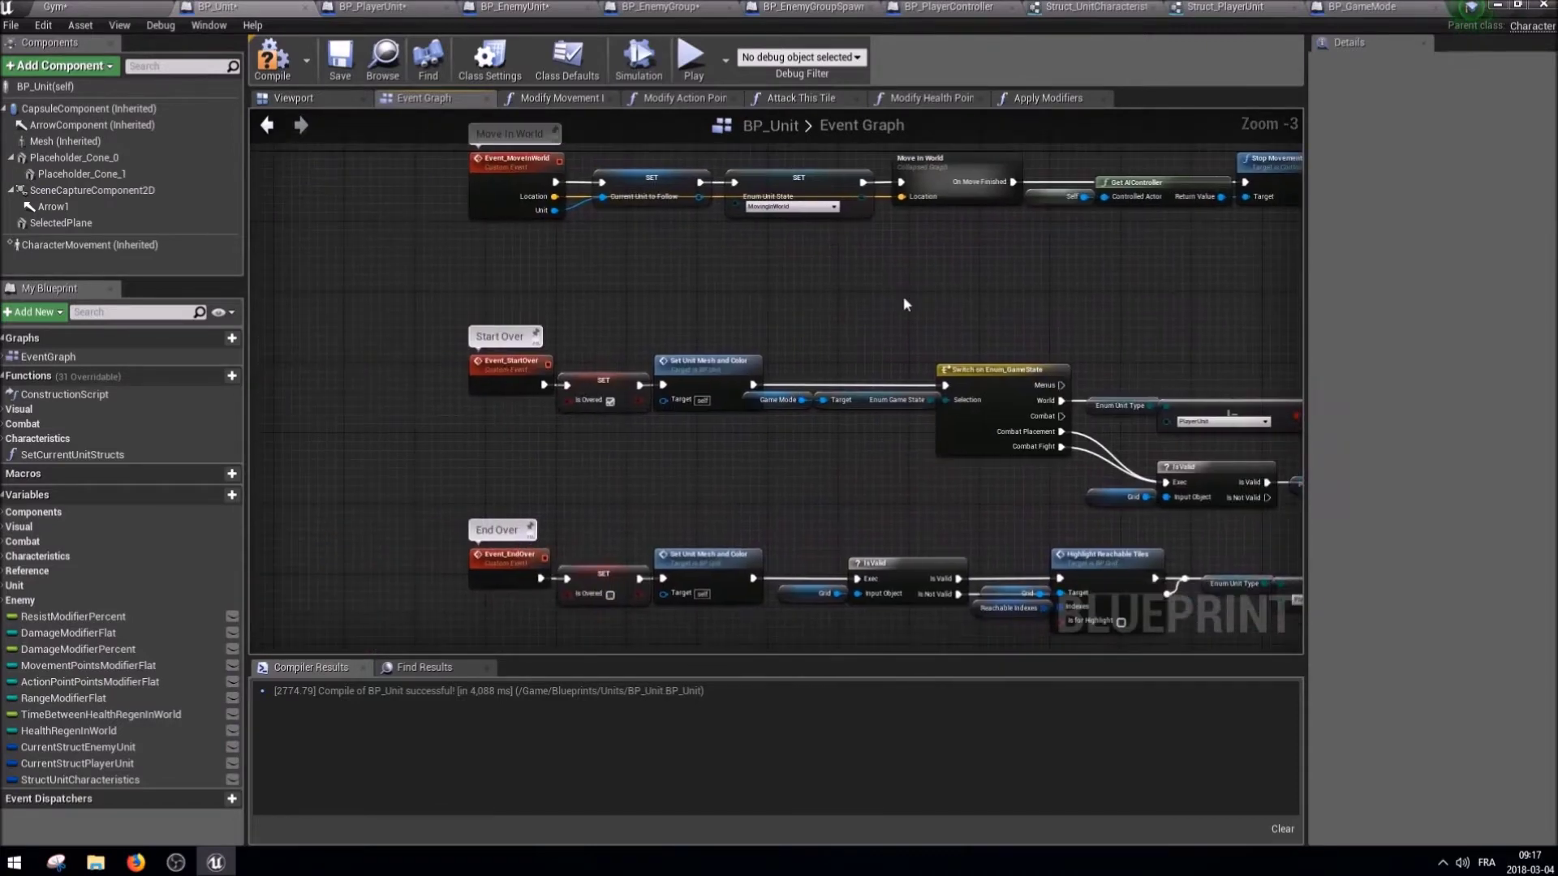
pyautogui.scroll(2, 565, 440)
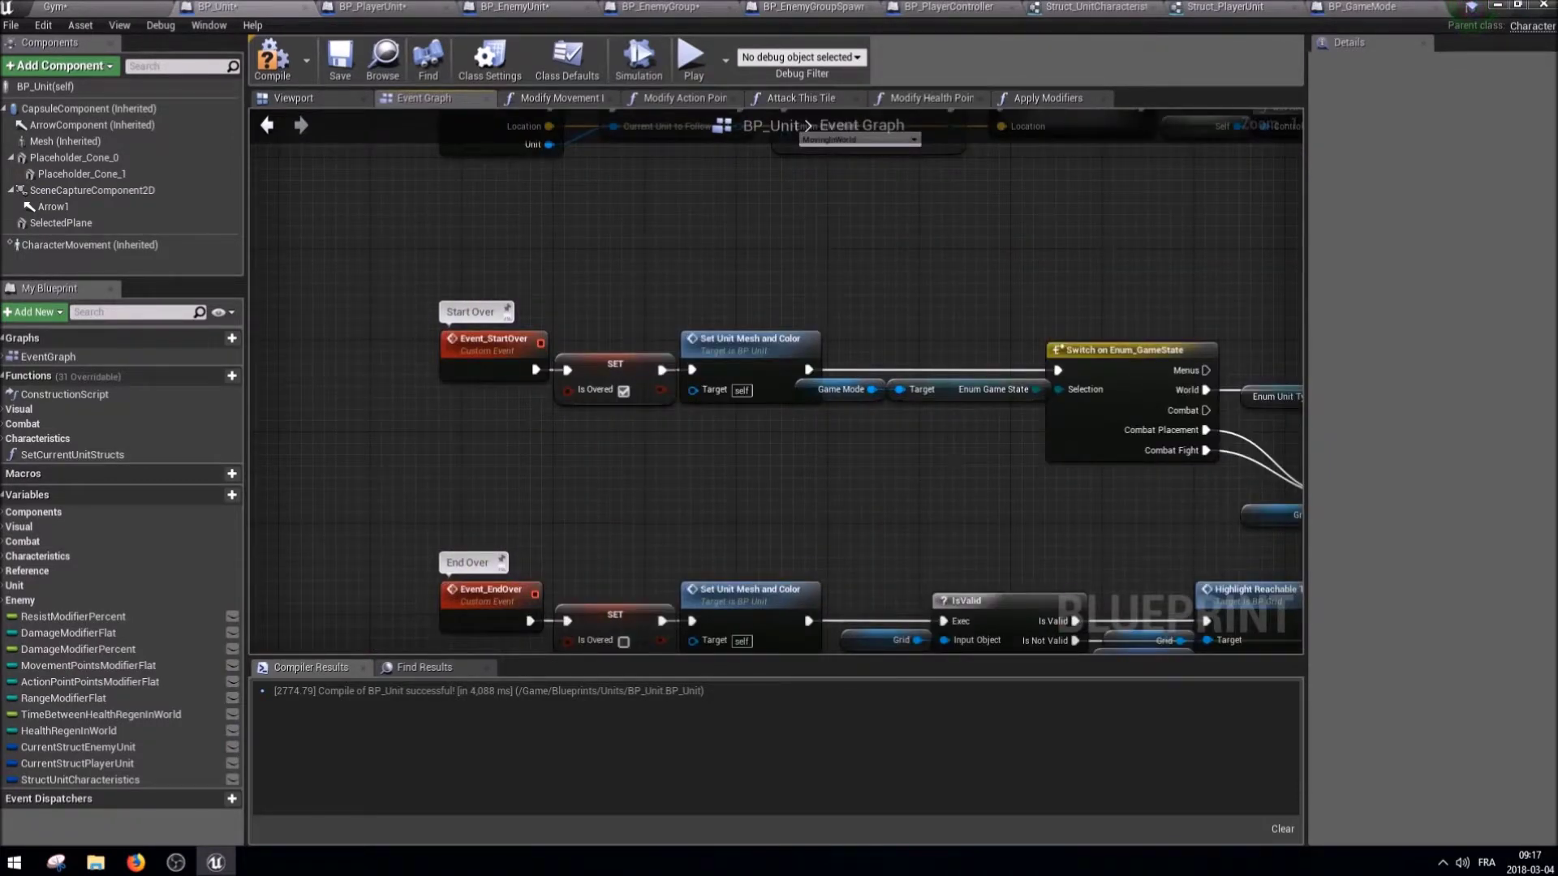
pyautogui.moveTo(1067, 397); pyautogui.dragTo(455, 359, button='right')
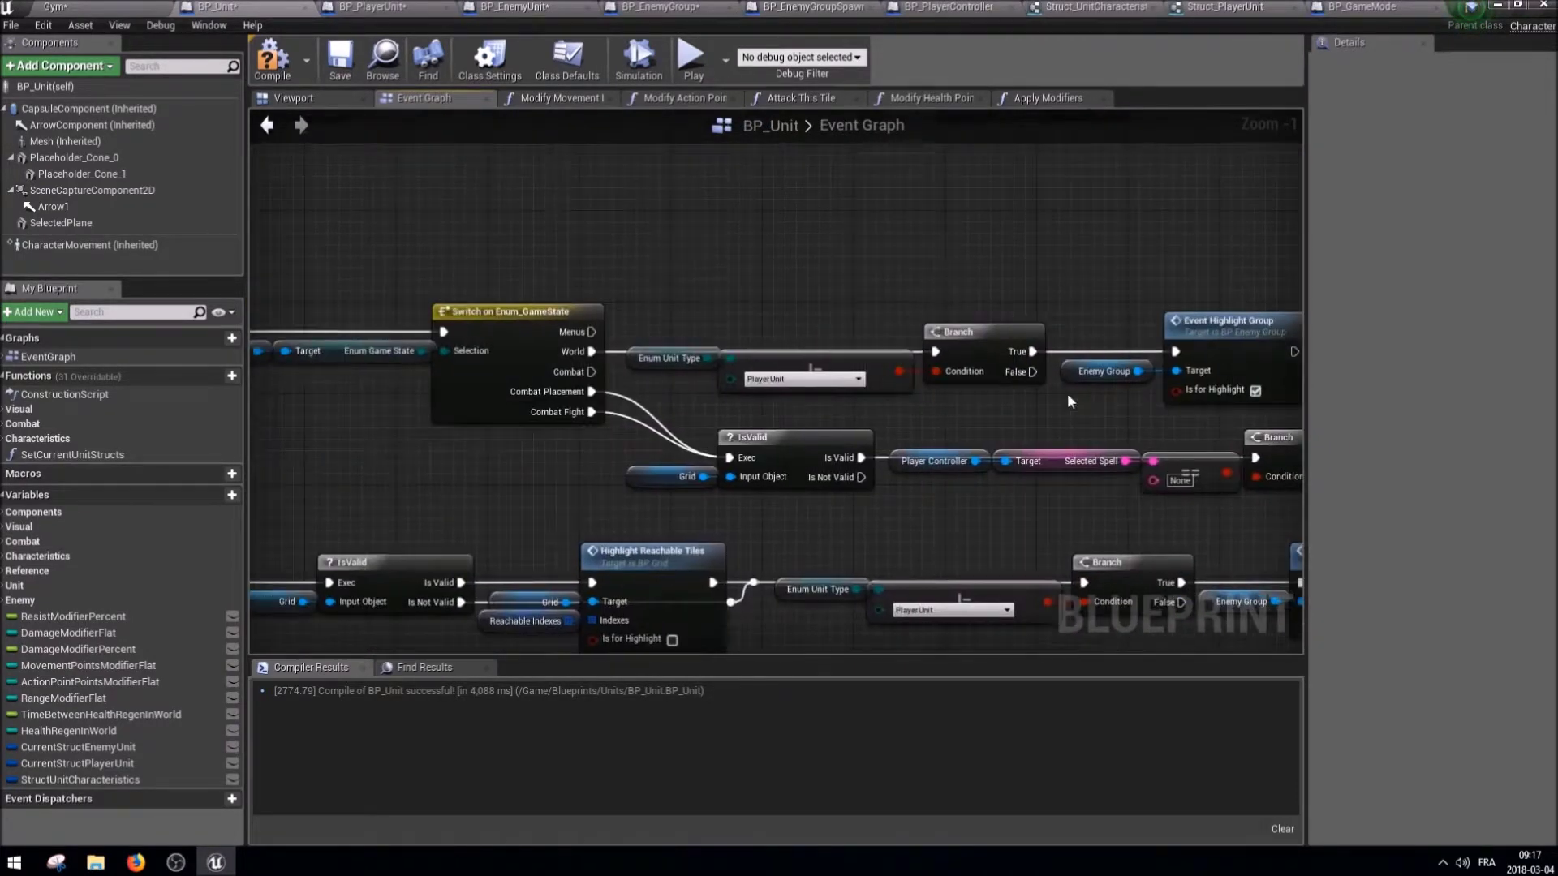
pyautogui.scroll(-2, 488, 373)
pyautogui.moveTo(489, 373)
pyautogui.mouseDown(button='right')
pyautogui.moveTo(756, 409)
pyautogui.moveTo(637, 439)
pyautogui.mouseUp(button='right')
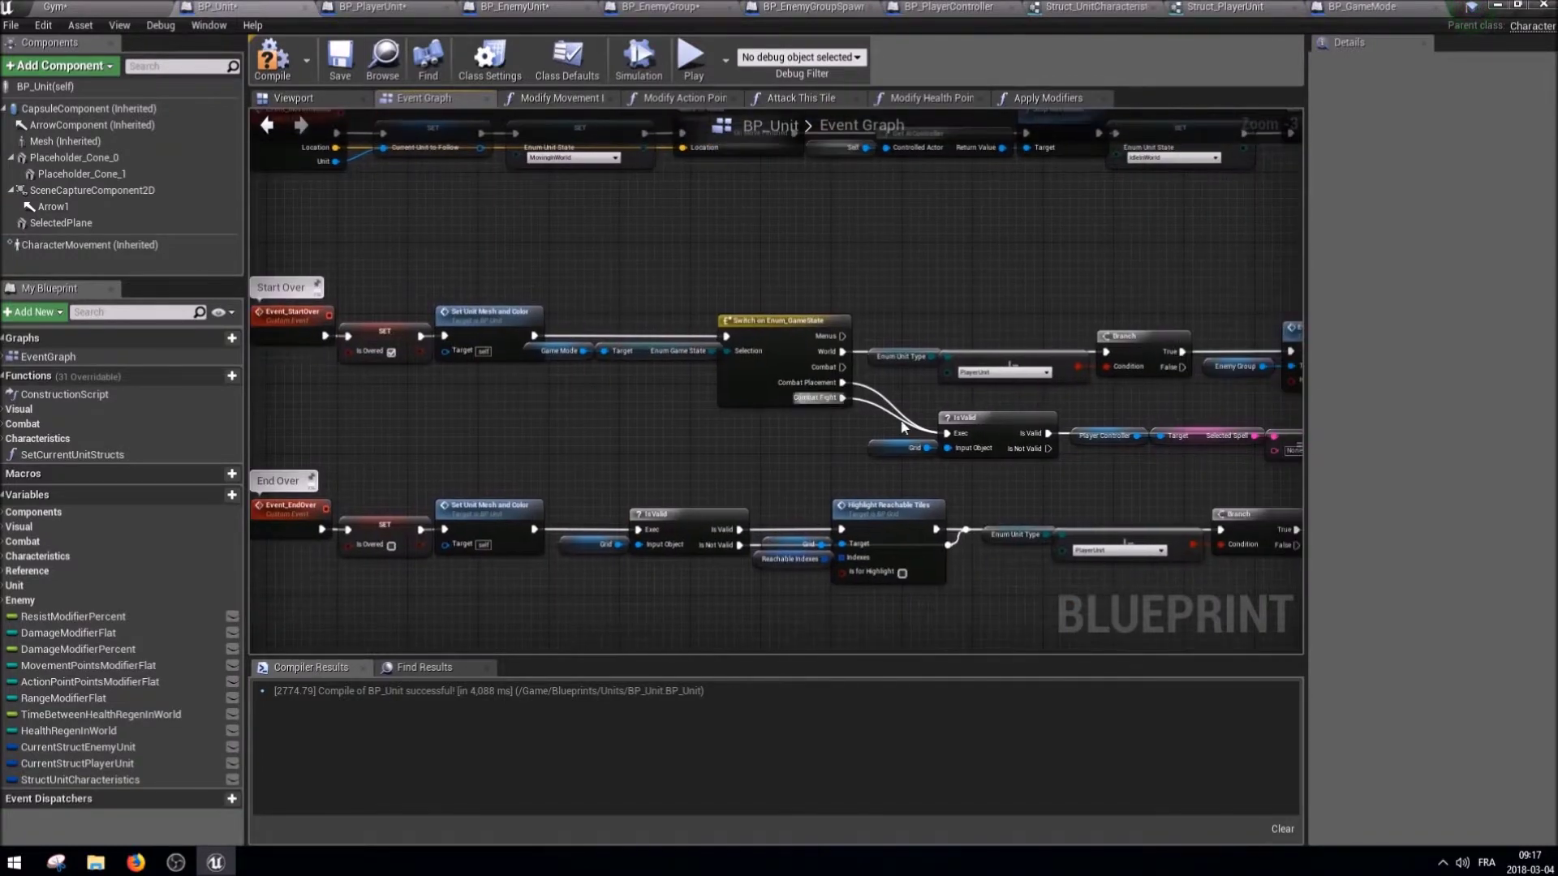
pyautogui.scroll(2, 975, 469)
pyautogui.moveTo(976, 470); pyautogui.dragTo(907, 419, button='right')
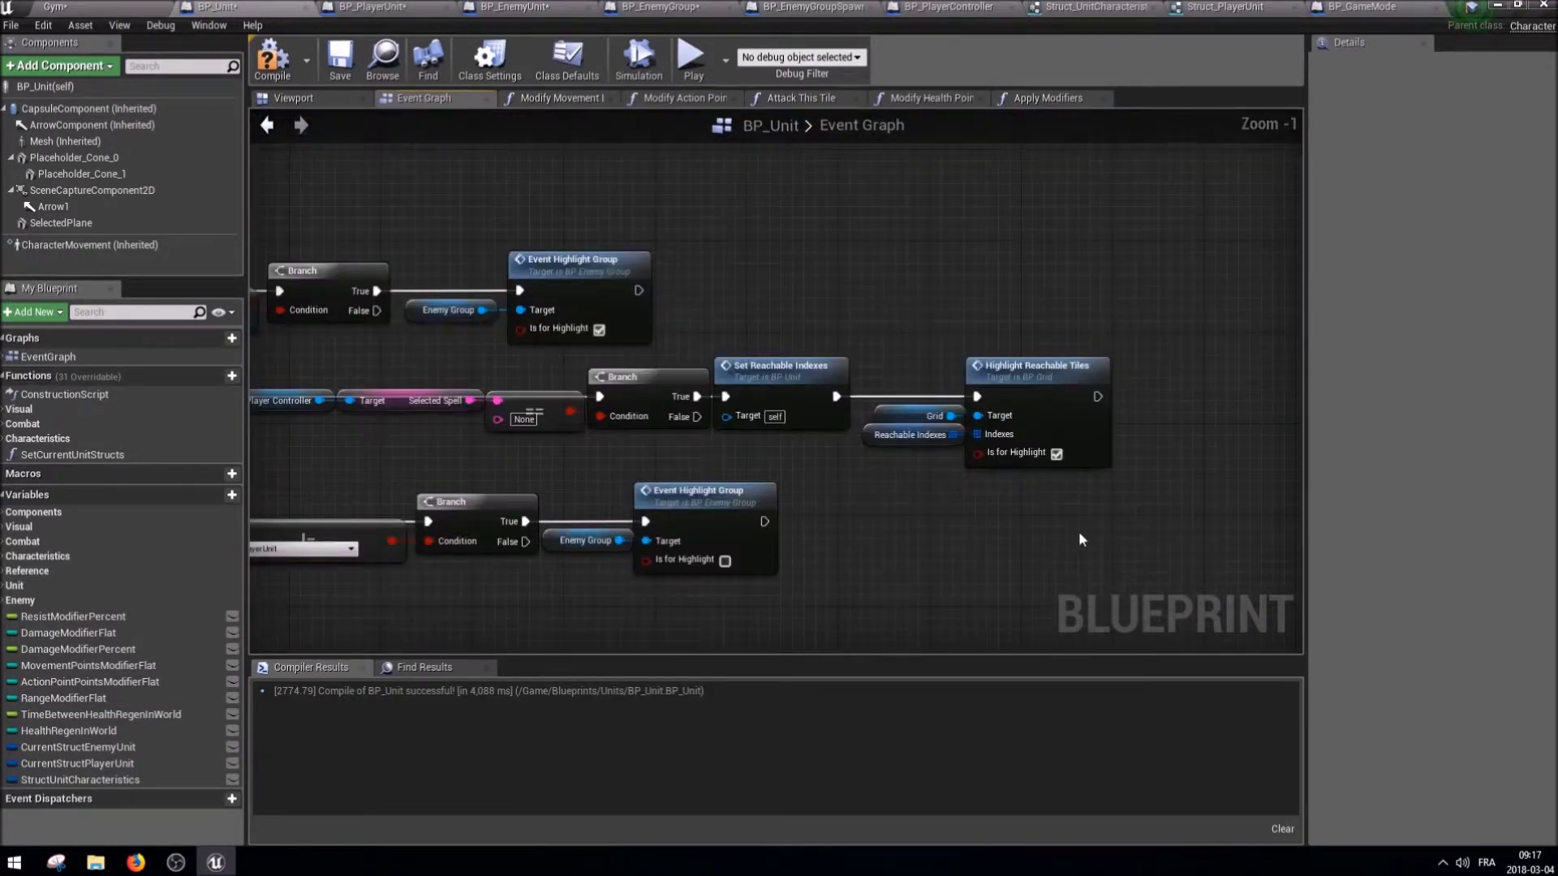
pyautogui.scroll(-2, 896, 408)
pyautogui.moveTo(896, 408); pyautogui.dragTo(1207, 357, button='right')
# Box-select the Enum Unit Type, Branch and Event Highlight Group nodes on the Switch's World output.
pyautogui.moveTo(1206, 358); pyautogui.dragTo(398, 289)
pyautogui.moveTo(412, 310); pyautogui.dragTo(722, 315, button='right')
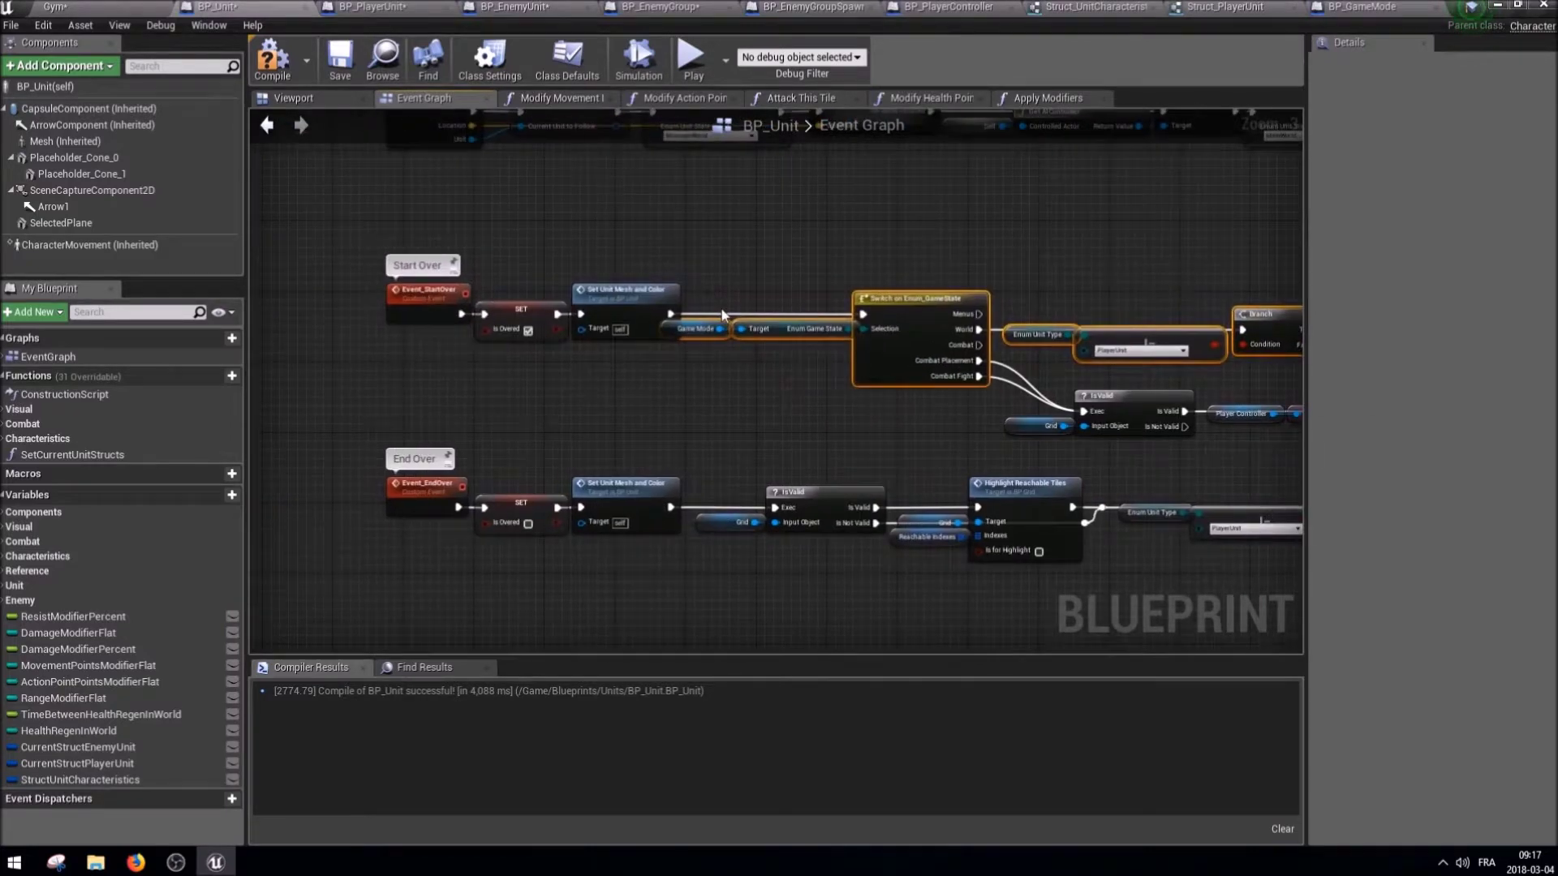
pyautogui.moveTo(957, 357); pyautogui.dragTo(783, 361, button='right')
pyautogui.moveTo(1237, 247); pyautogui.dragTo(724, 352)
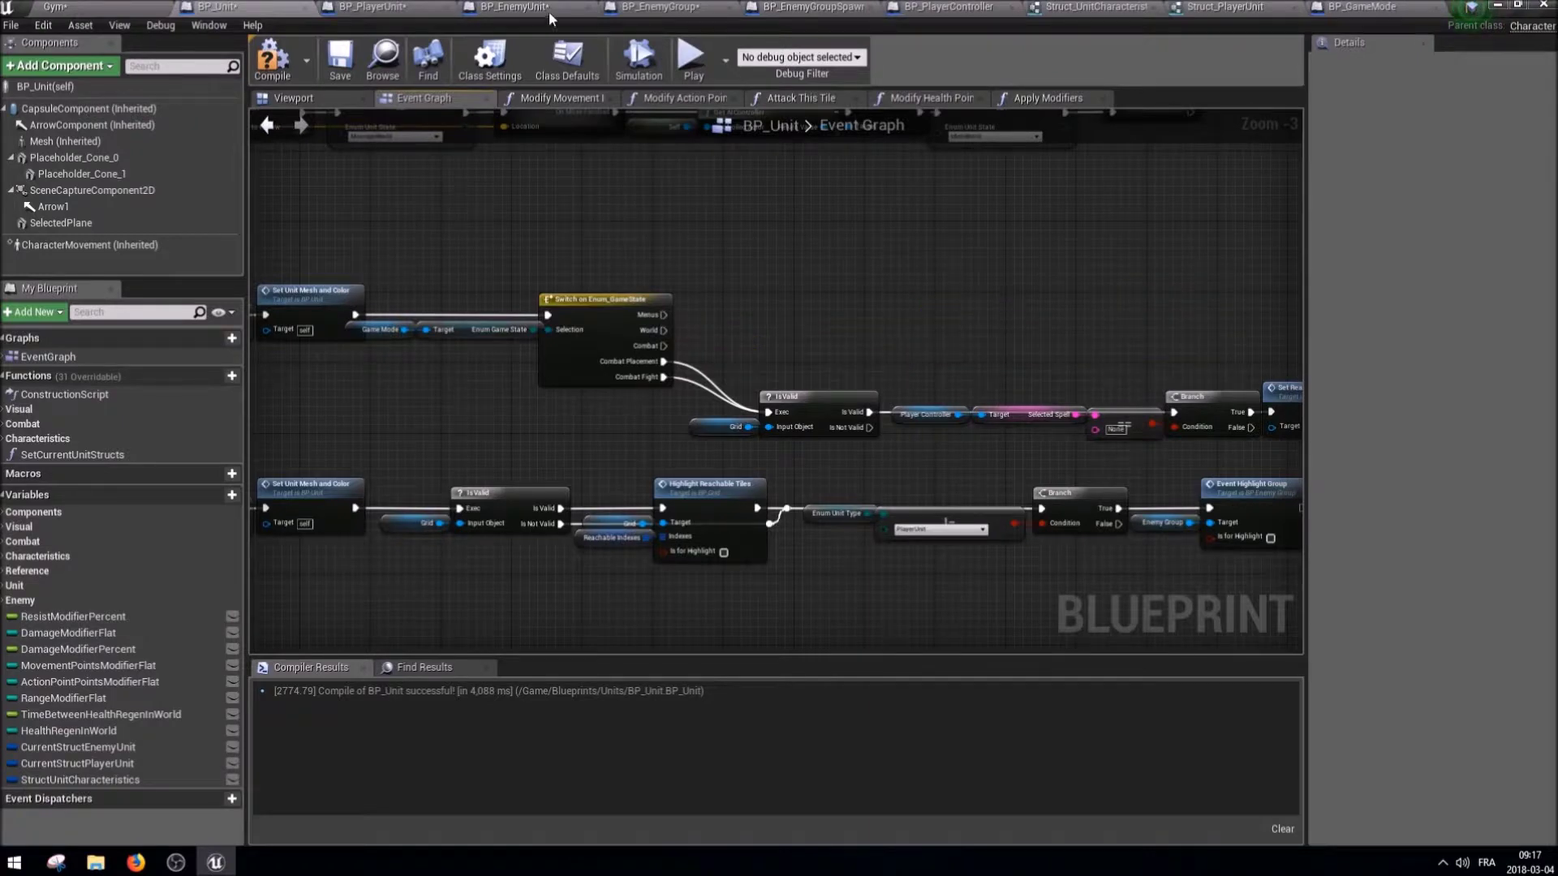
# In BP_EnemyUnit, add an Event Start Over override with a call to its parent.
pyautogui.click(548, 12)
pyautogui.moveTo(581, 654); pyautogui.dragTo(666, 451, button='right')
pyautogui.rightClick(488, 437)
pyautogui.write('start over')
pyautogui.press('Return')
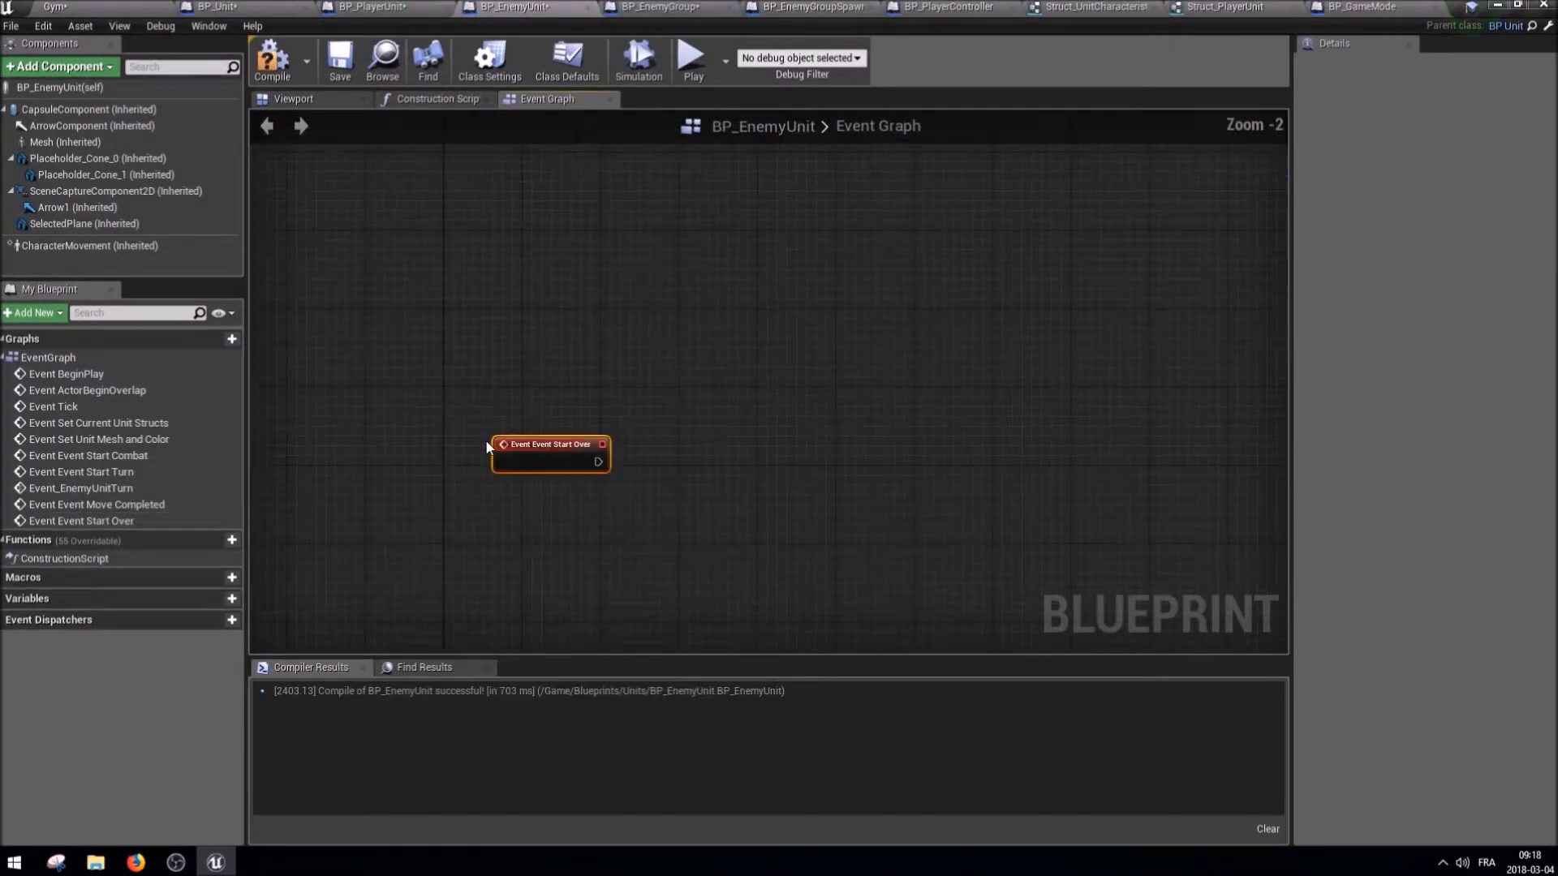
pyautogui.rightClick(539, 449)
pyautogui.click(613, 179)
# Paste the copied game-state switch network and connect the parent call to it.
pyautogui.moveTo(552, 485)
pyautogui.mouseDown()
pyautogui.moveTo(679, 461)
pyautogui.moveTo(649, 486)
pyautogui.moveTo(623, 483)
pyautogui.mouseUp()
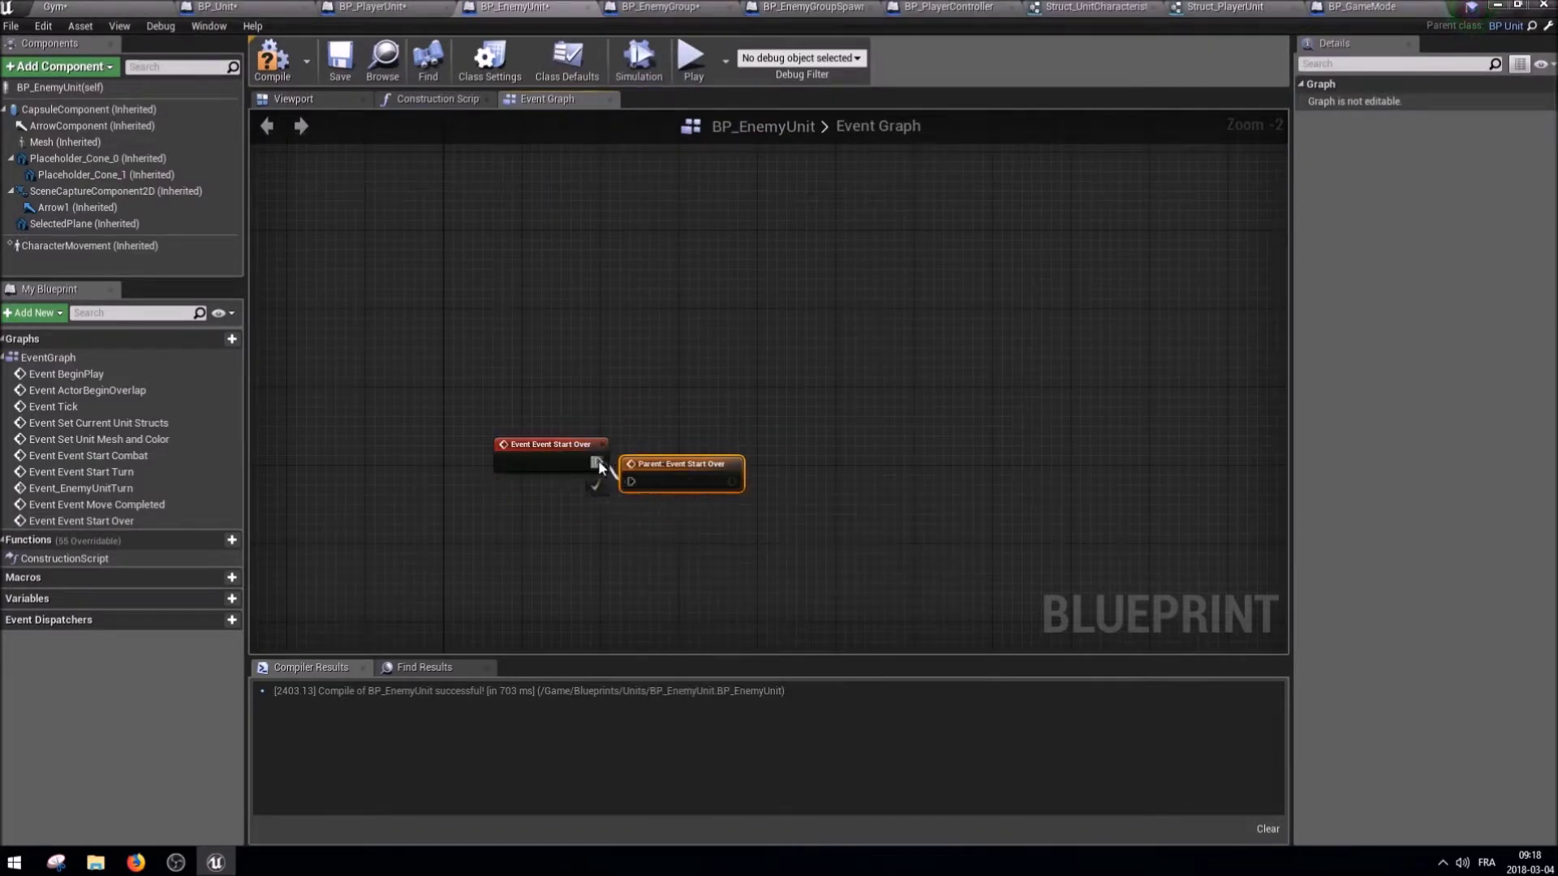
pyautogui.moveTo(782, 463); pyautogui.dragTo(713, 438, button='right')
pyautogui.hotkey('ctrl', 'v')
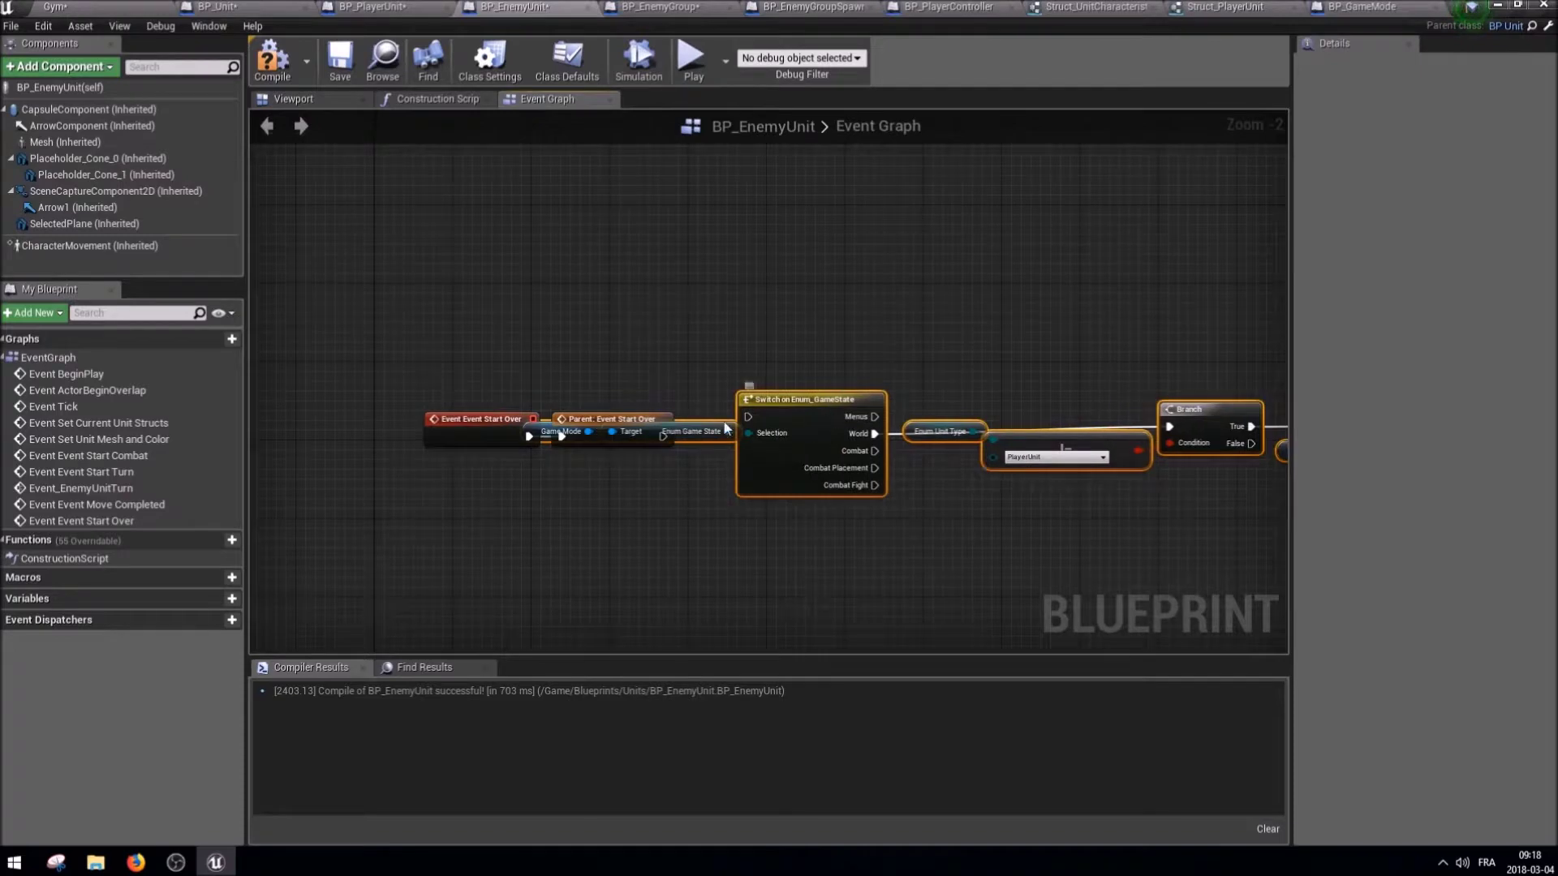
pyautogui.moveTo(730, 419); pyautogui.dragTo(802, 469)
pyautogui.moveTo(672, 436); pyautogui.dragTo(821, 476)
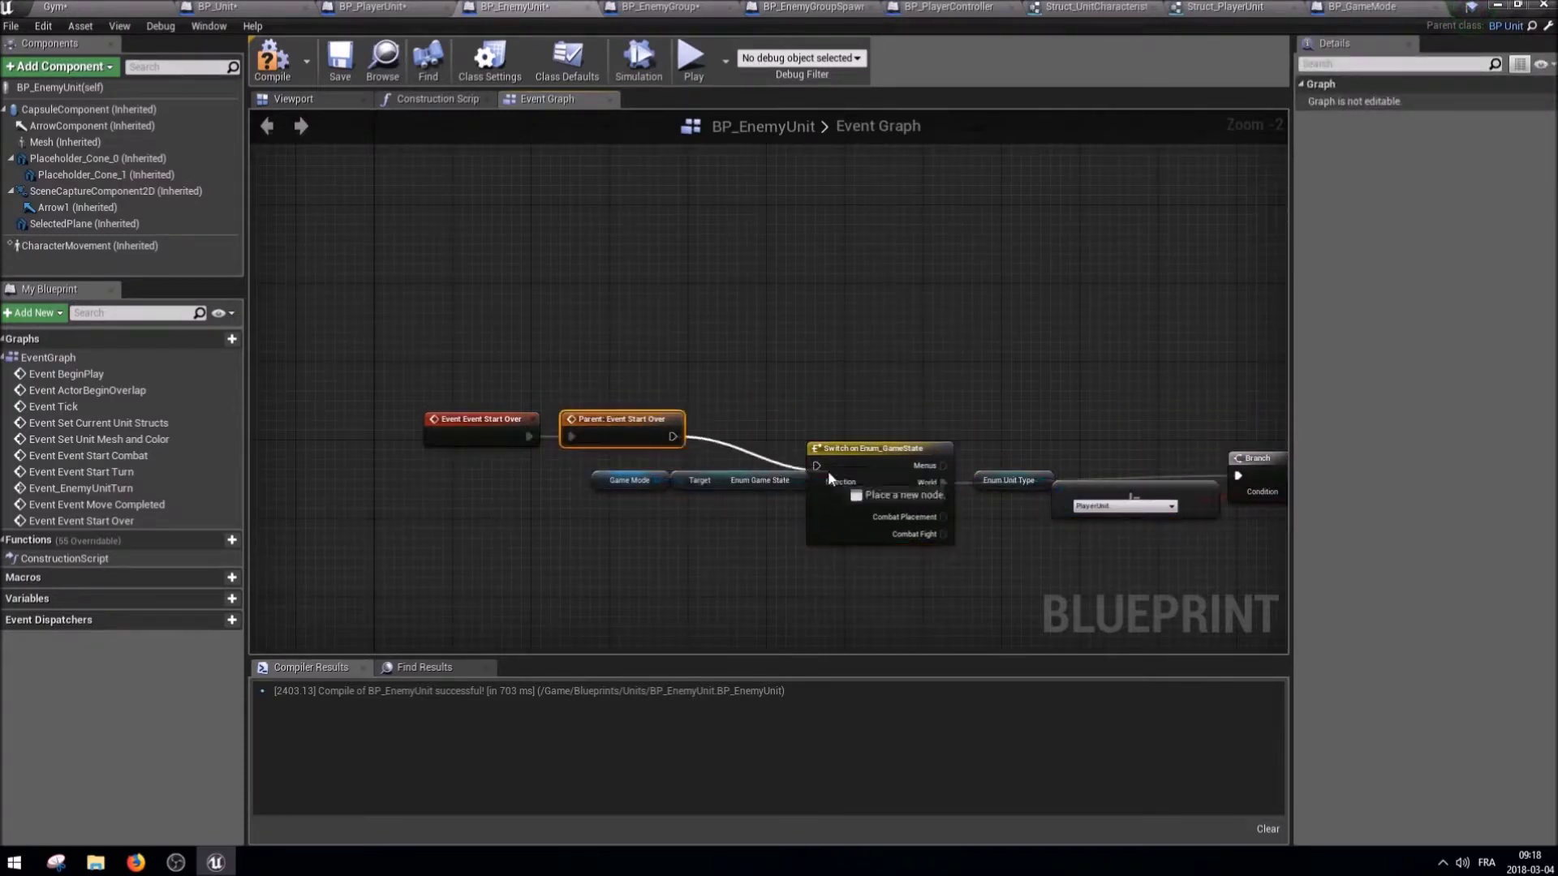
pyautogui.moveTo(874, 463); pyautogui.dragTo(630, 402, button='right')
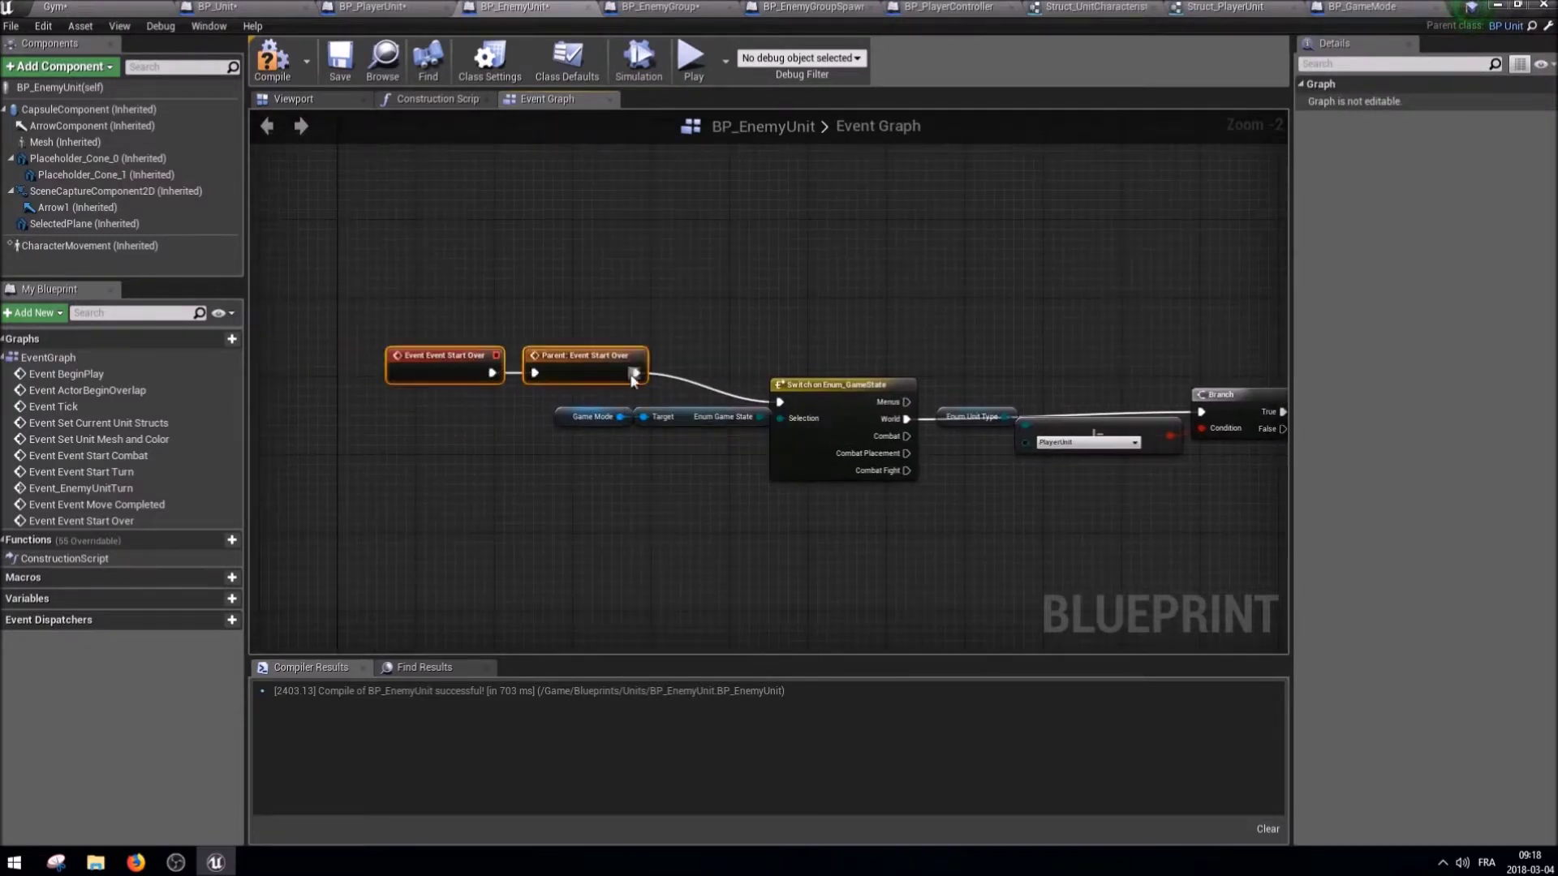
pyautogui.scroll(-1, 951, 539)
pyautogui.moveTo(1156, 544); pyautogui.dragTo(305, 364)
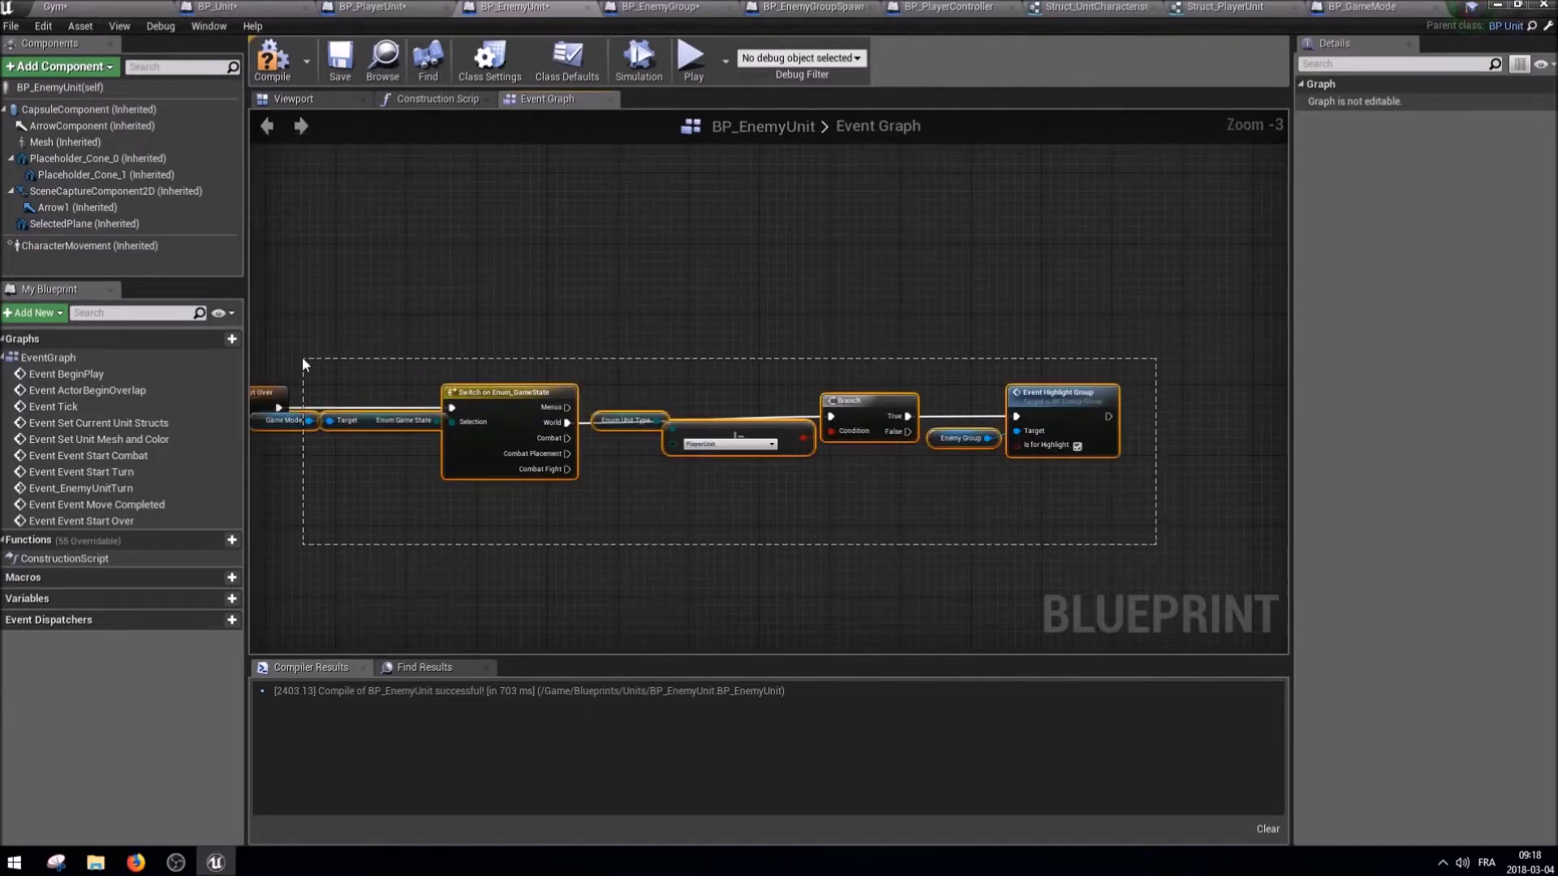
pyautogui.moveTo(511, 392); pyautogui.dragTo(548, 393)
# Wire the World output straight to Event Highlight Group and delete the unit-type check and Branch.
pyautogui.moveTo(942, 415); pyautogui.dragTo(1057, 426)
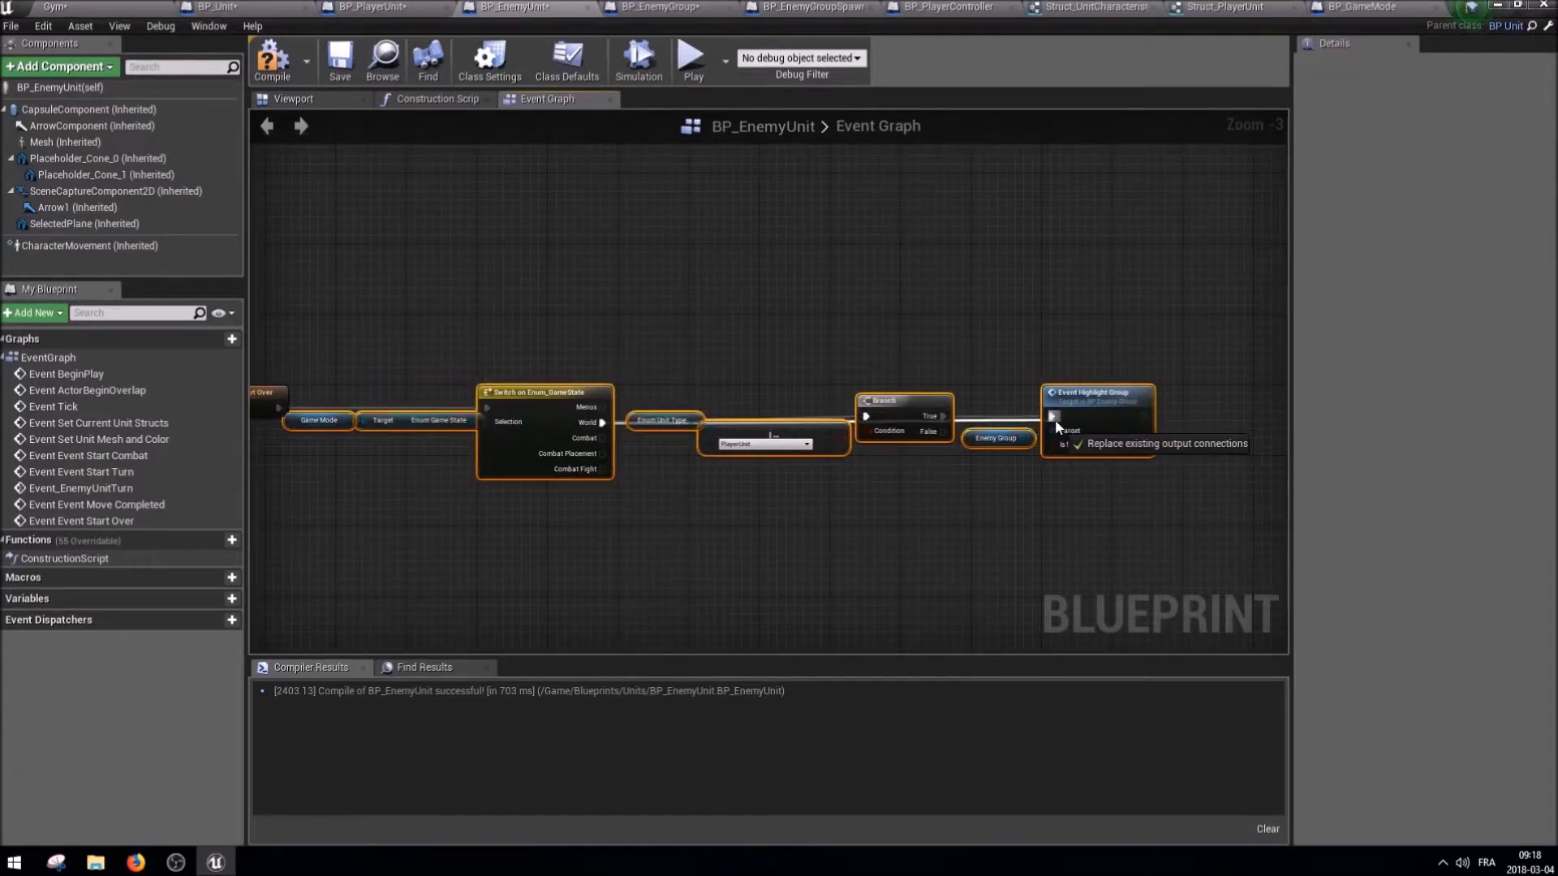
pyautogui.moveTo(1008, 528); pyautogui.dragTo(702, 358)
pyautogui.press('Delete')
pyautogui.moveTo(1165, 522); pyautogui.dragTo(922, 362)
pyautogui.moveTo(1101, 412); pyautogui.dragTo(756, 412)
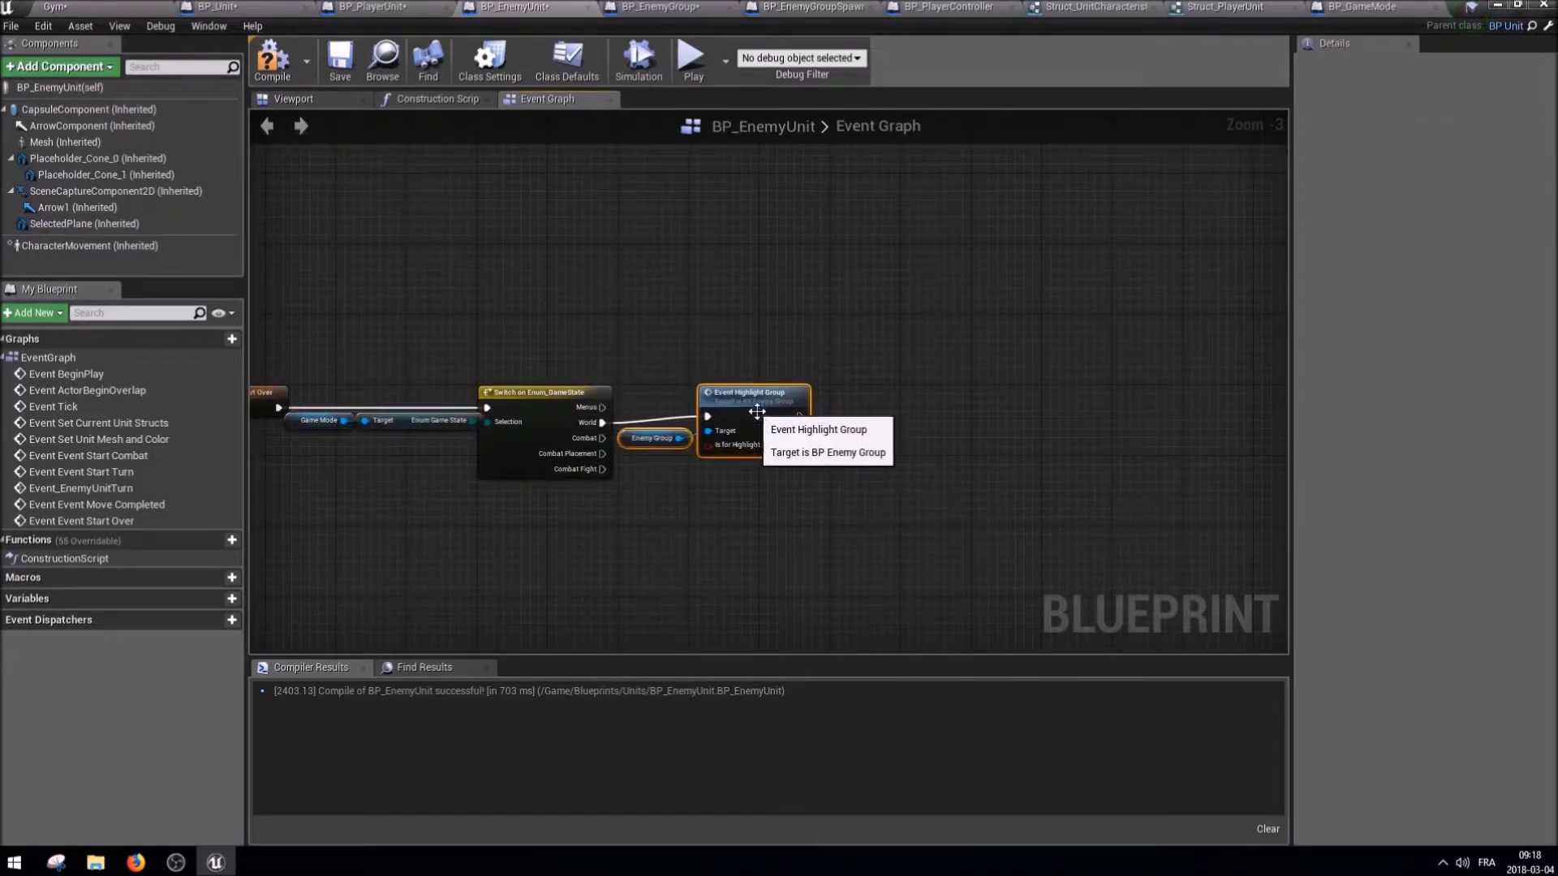
pyautogui.moveTo(825, 522); pyautogui.dragTo(567, 372)
pyautogui.moveTo(718, 522); pyautogui.dragTo(772, 522, button='right')
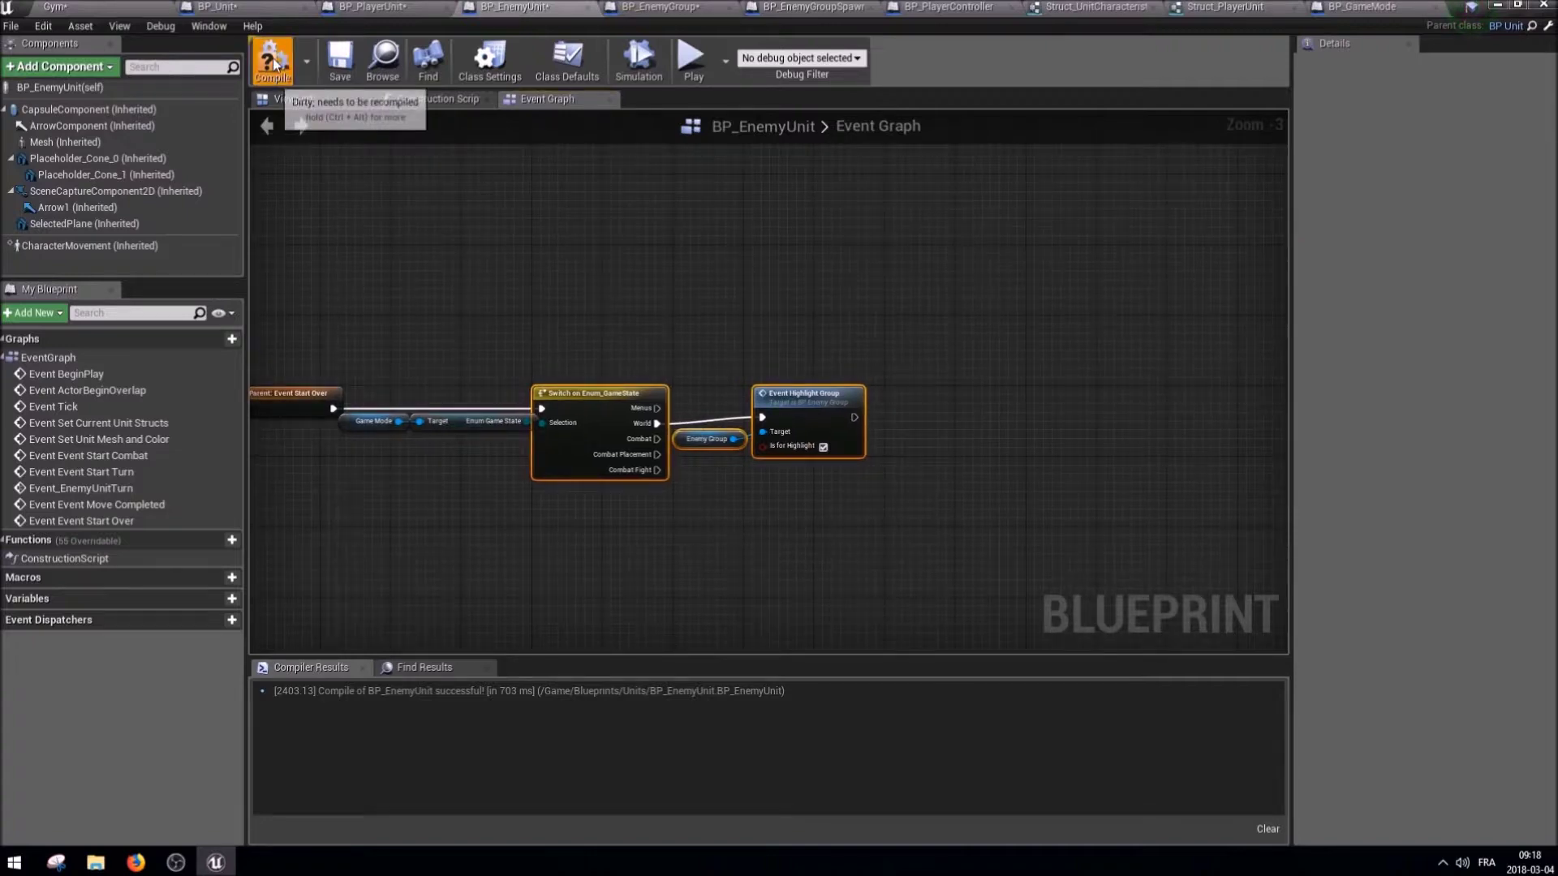
# Compile and save BP_EnemyUnit.
pyautogui.click(273, 64)
pyautogui.click(340, 58)
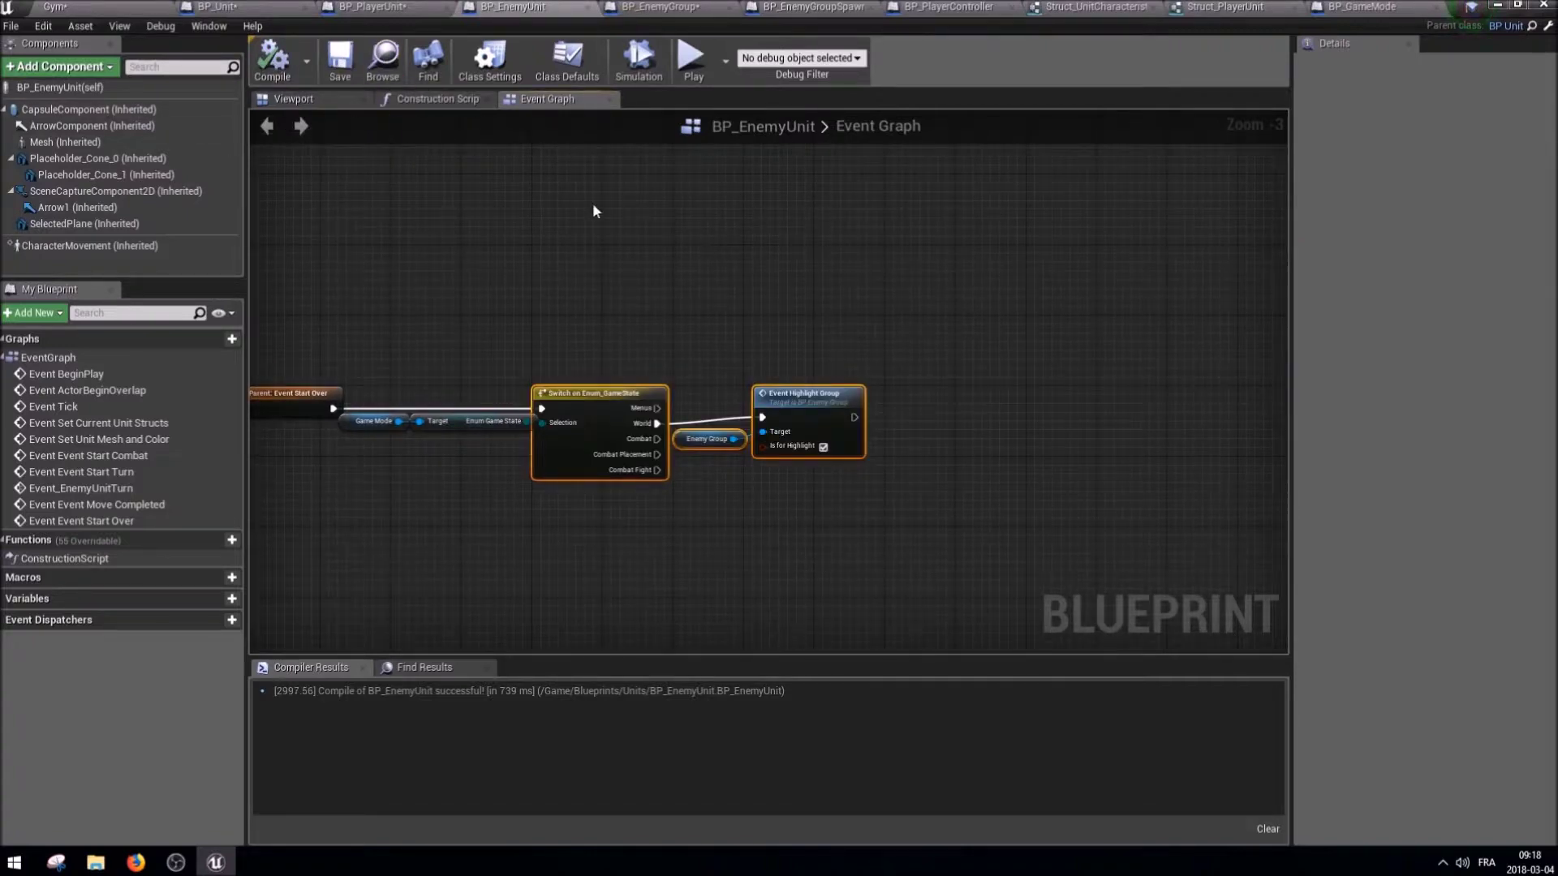
pyautogui.click(659, 7)
pyautogui.click(218, 6)
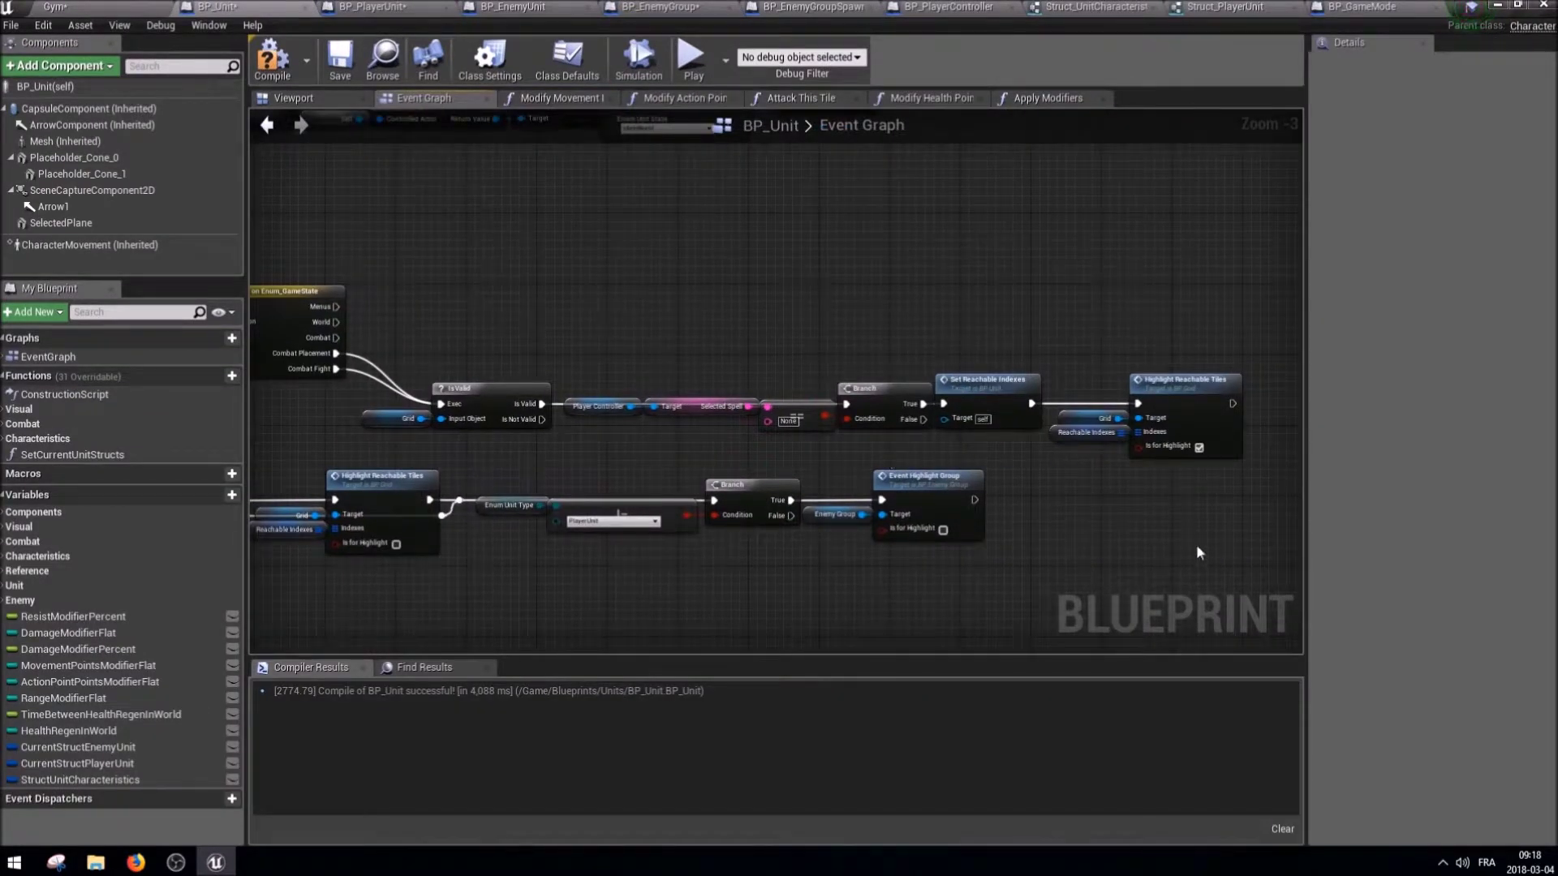
# Remove the unit-type Branch and Event Highlight Group that follow Highlight Reachable Tiles in BP_Unit's End Over chain.
pyautogui.moveTo(855, 595); pyautogui.dragTo(511, 481, button='right')
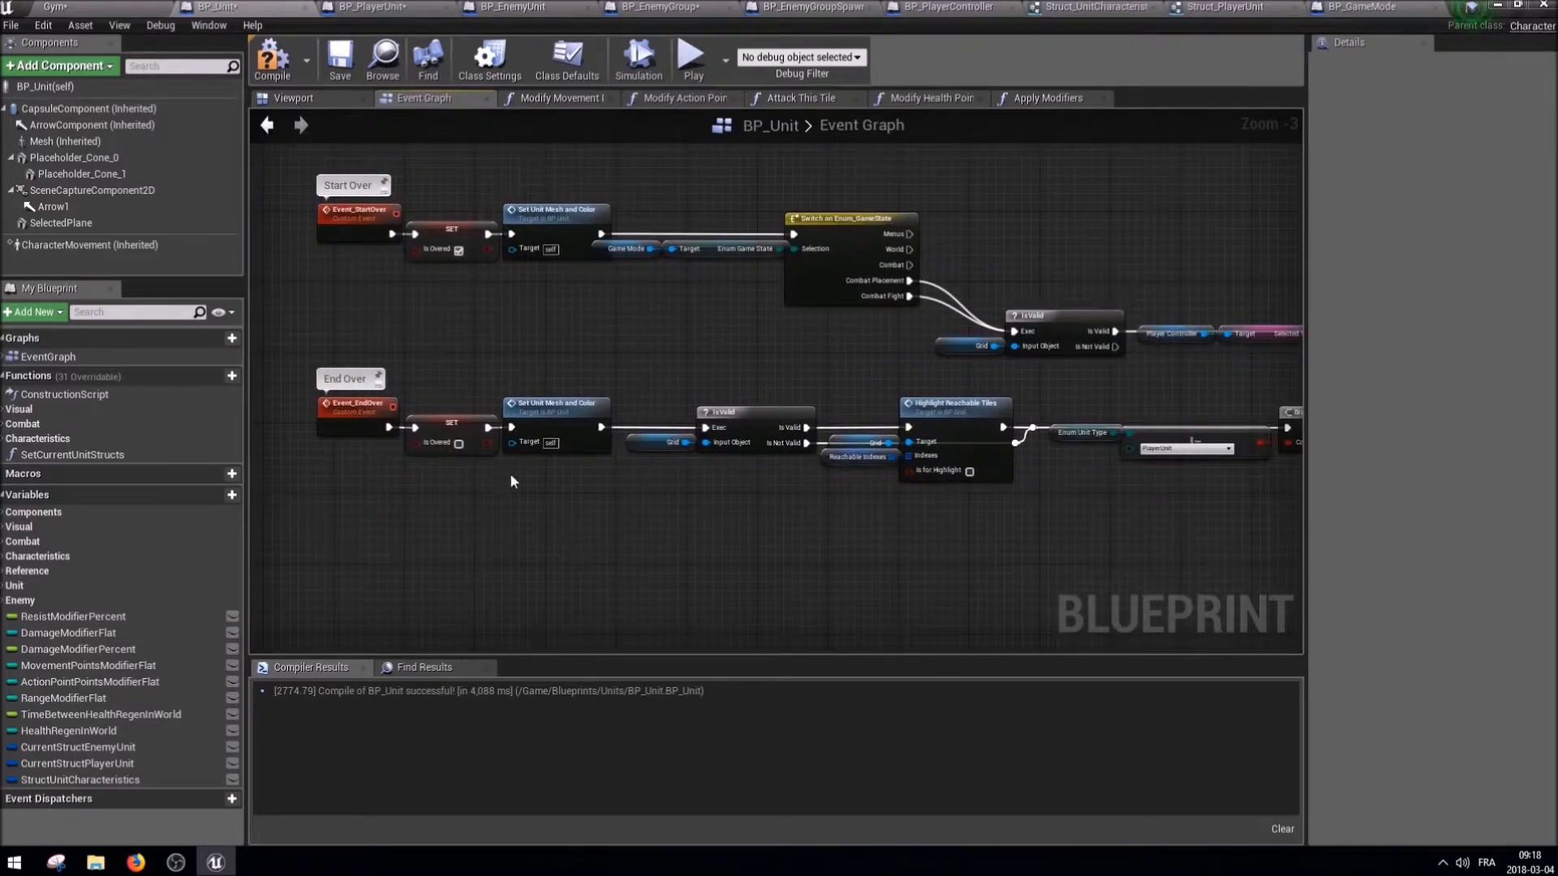
pyautogui.click(568, 438)
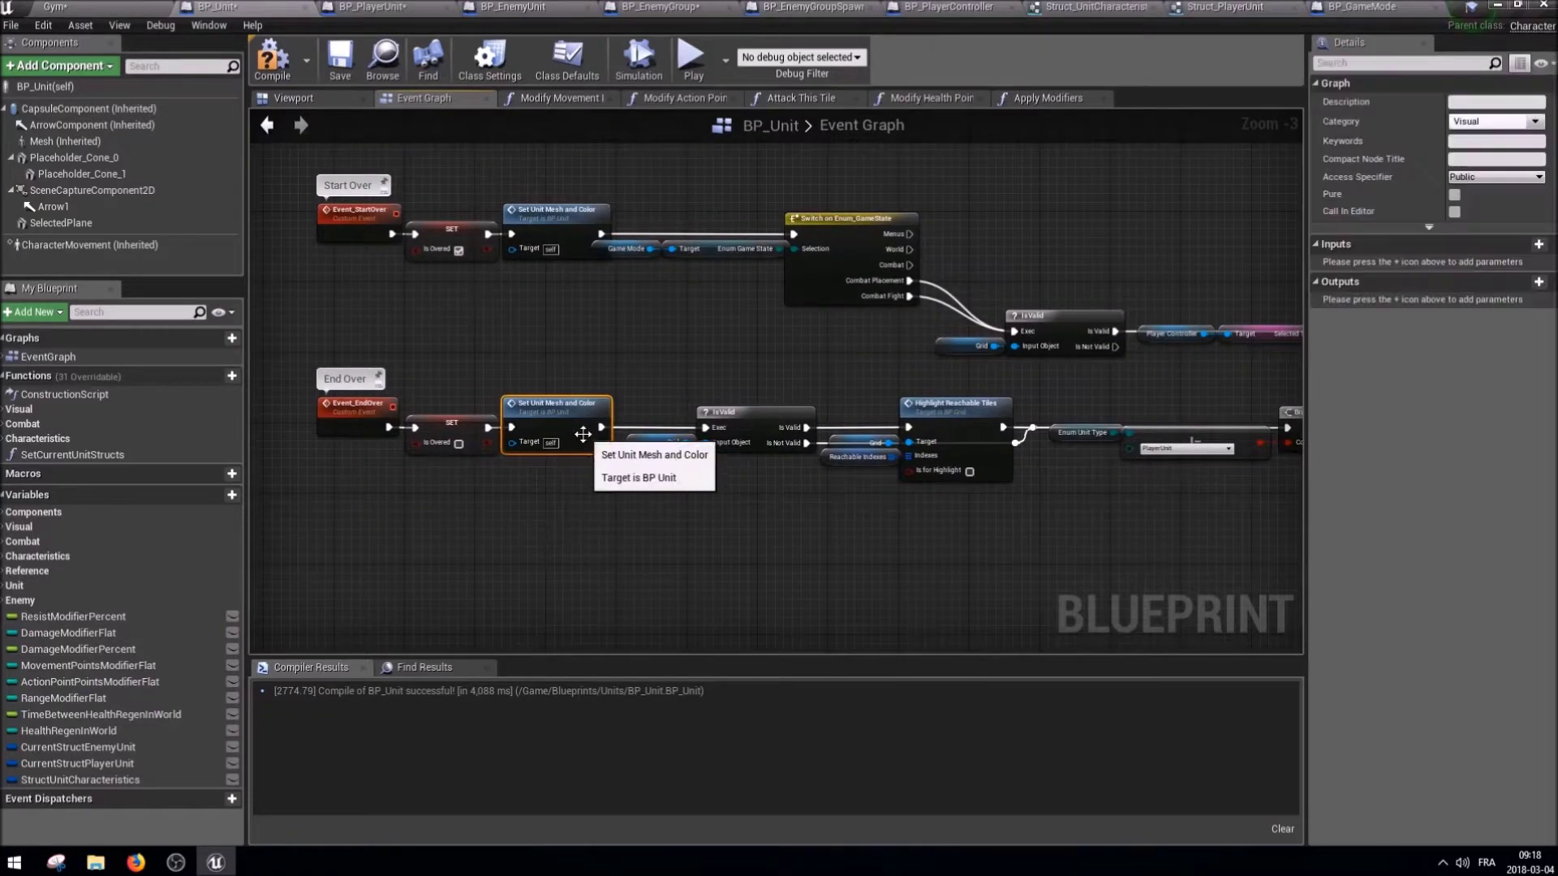
pyautogui.click(957, 454)
pyautogui.moveTo(1208, 510); pyautogui.dragTo(765, 509, button='right')
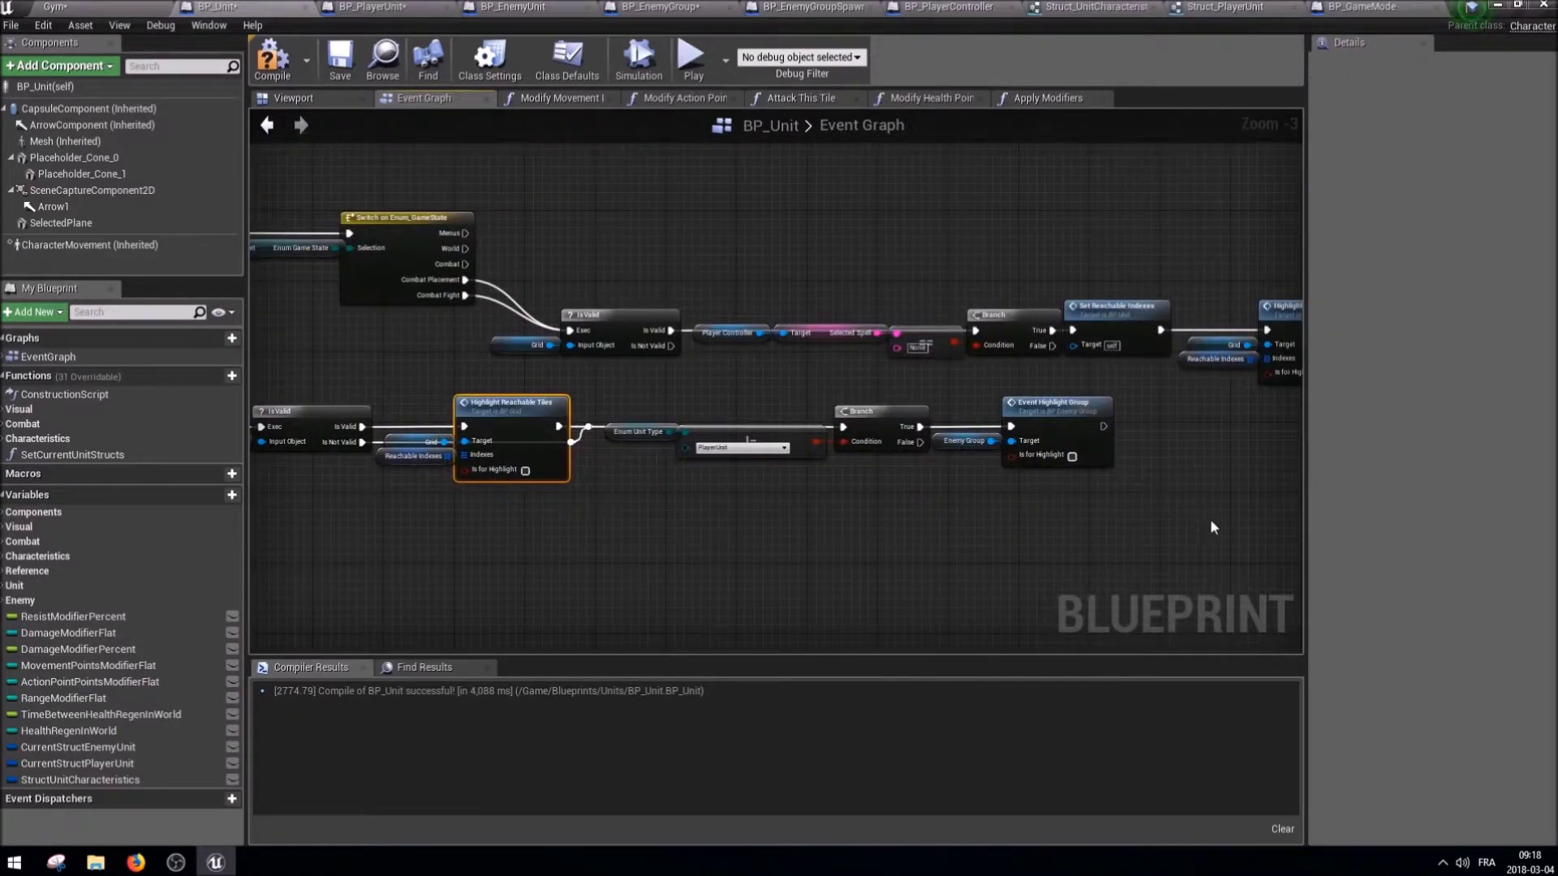
pyautogui.moveTo(882, 483); pyautogui.dragTo(649, 403)
pyautogui.moveTo(663, 478)
pyautogui.mouseDown(button='right')
pyautogui.moveTo(922, 473)
pyautogui.moveTo(1138, 494)
pyautogui.mouseUp(button='right')
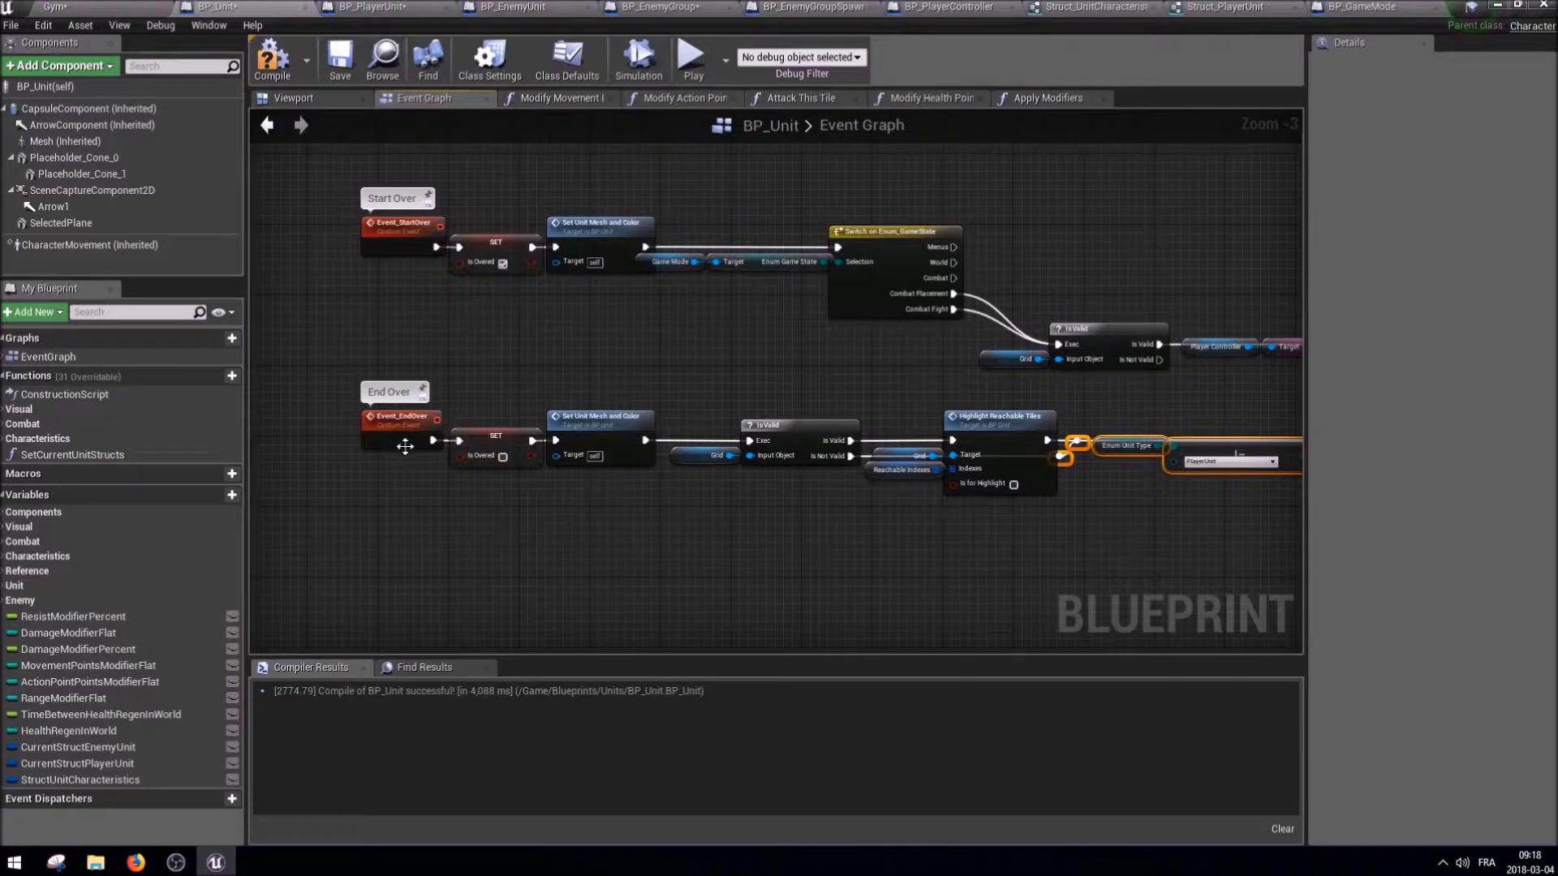
pyautogui.press('Delete')
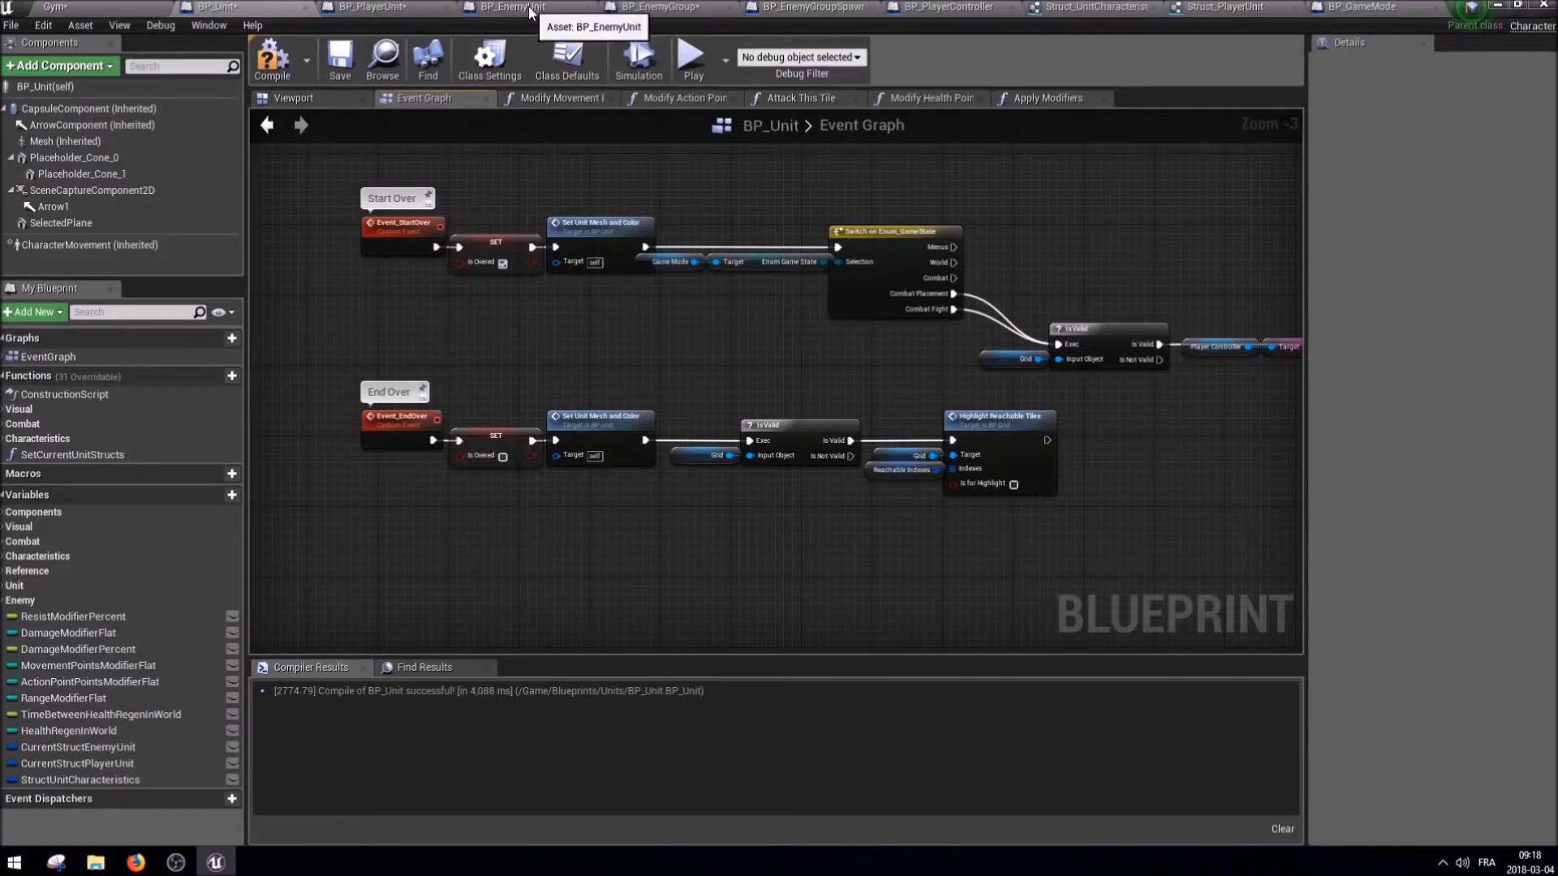
# In BP_EnemyUnit, add an Event End Over override connected to a call to its parent.
pyautogui.click(529, 8)
pyautogui.rightClick(430, 445)
pyautogui.write('event end over')
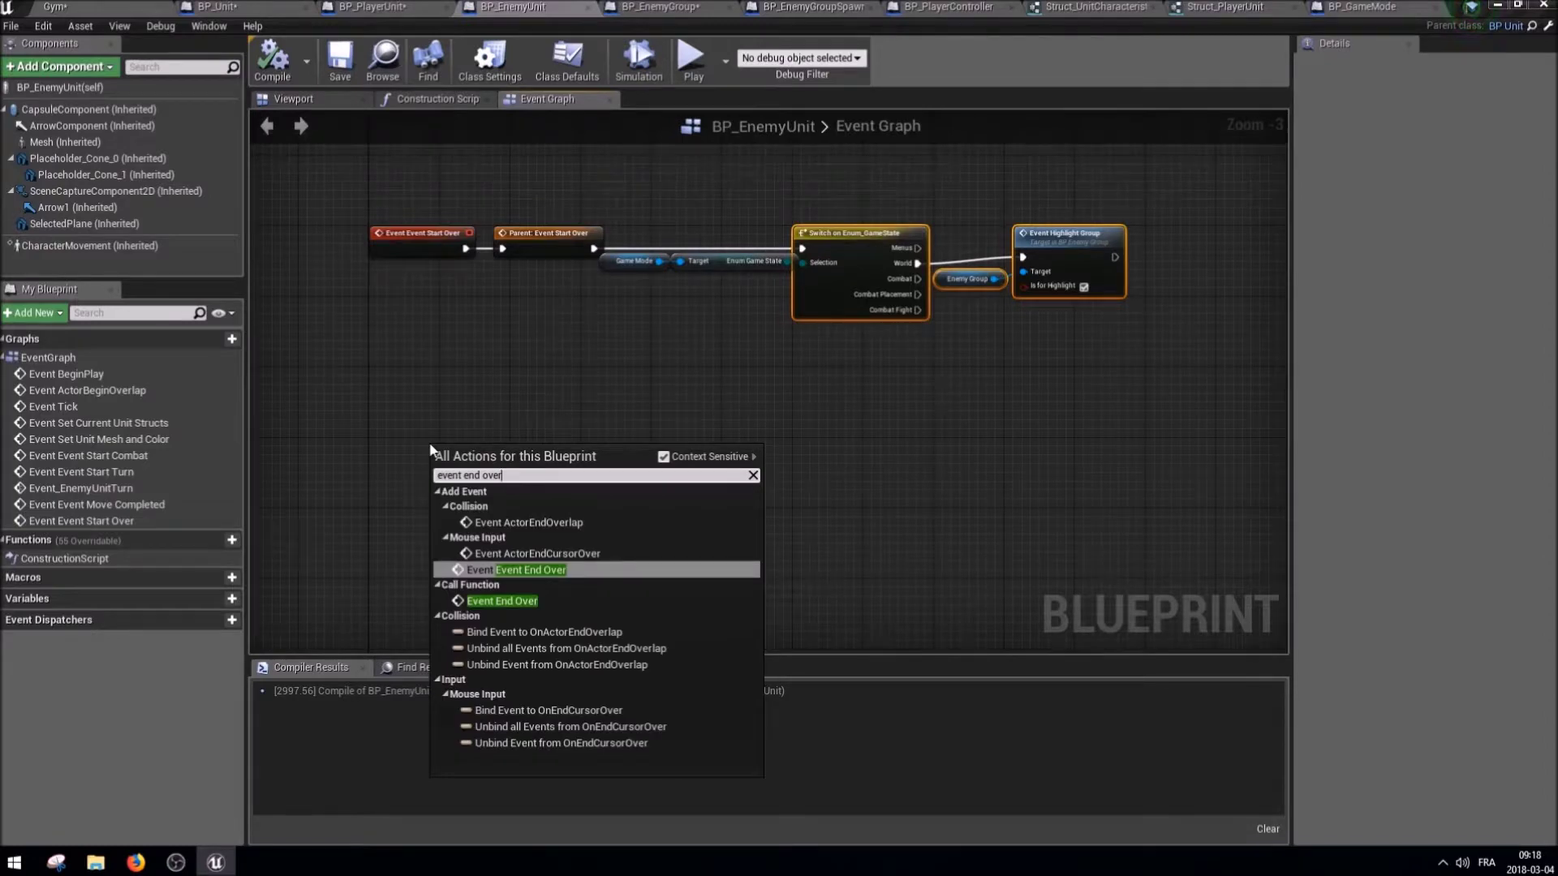
pyautogui.press('Return')
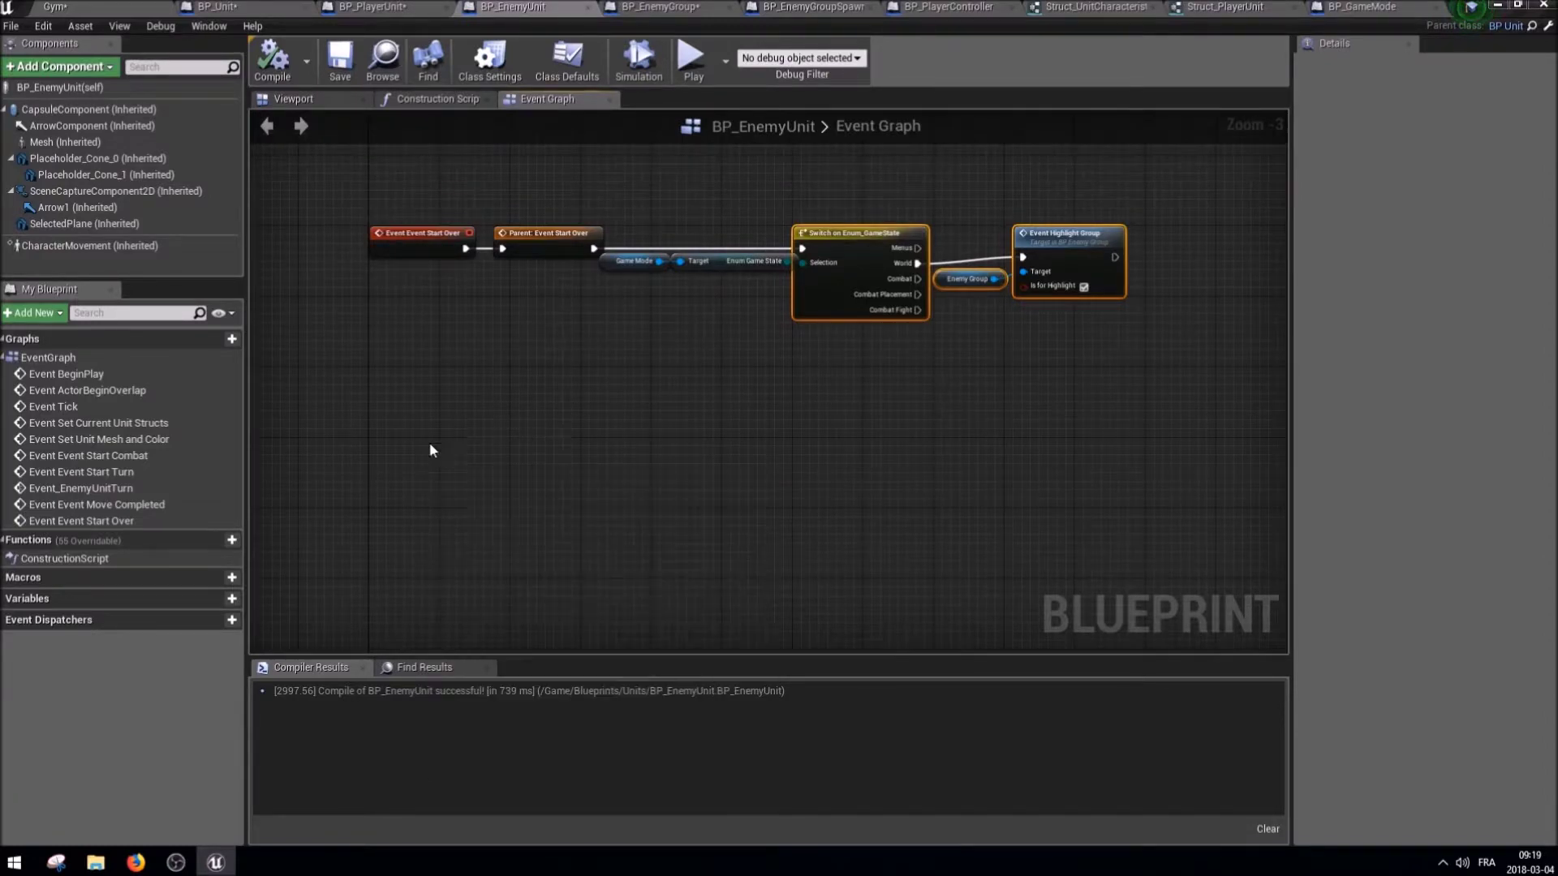
pyautogui.scroll(1, 494, 464)
pyautogui.rightClick(494, 464)
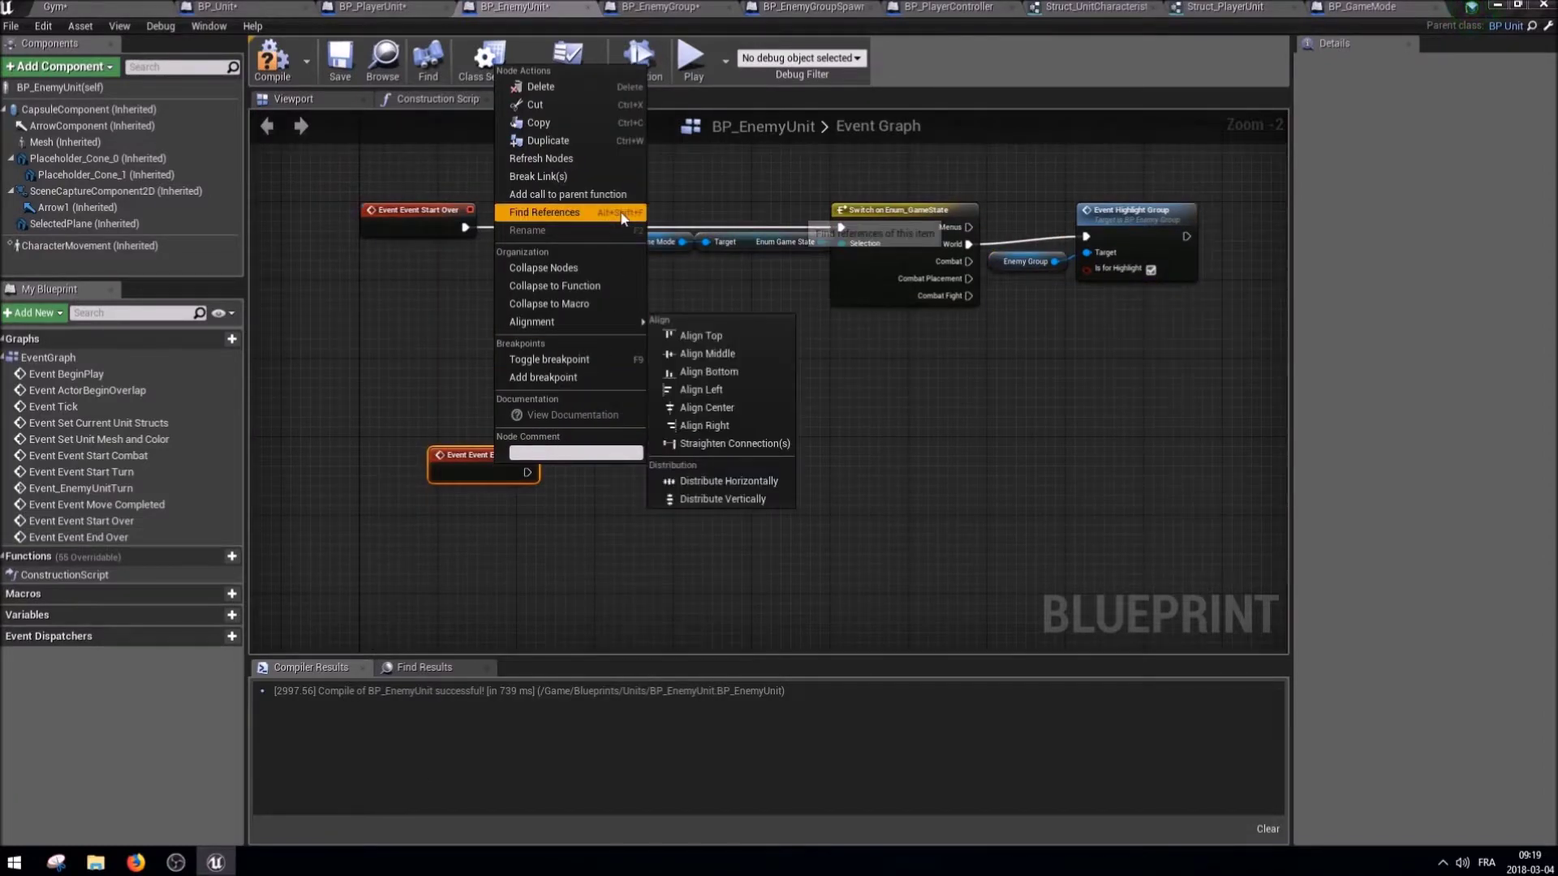
pyautogui.click(568, 192)
pyautogui.moveTo(556, 508); pyautogui.dragTo(554, 503)
# Paste the copied enemy-group highlight nodes and connect the parent call to Event Highlight Group.
pyautogui.moveTo(825, 450); pyautogui.dragTo(772, 421, button='right')
pyautogui.hotkey('ctrl', 'v')
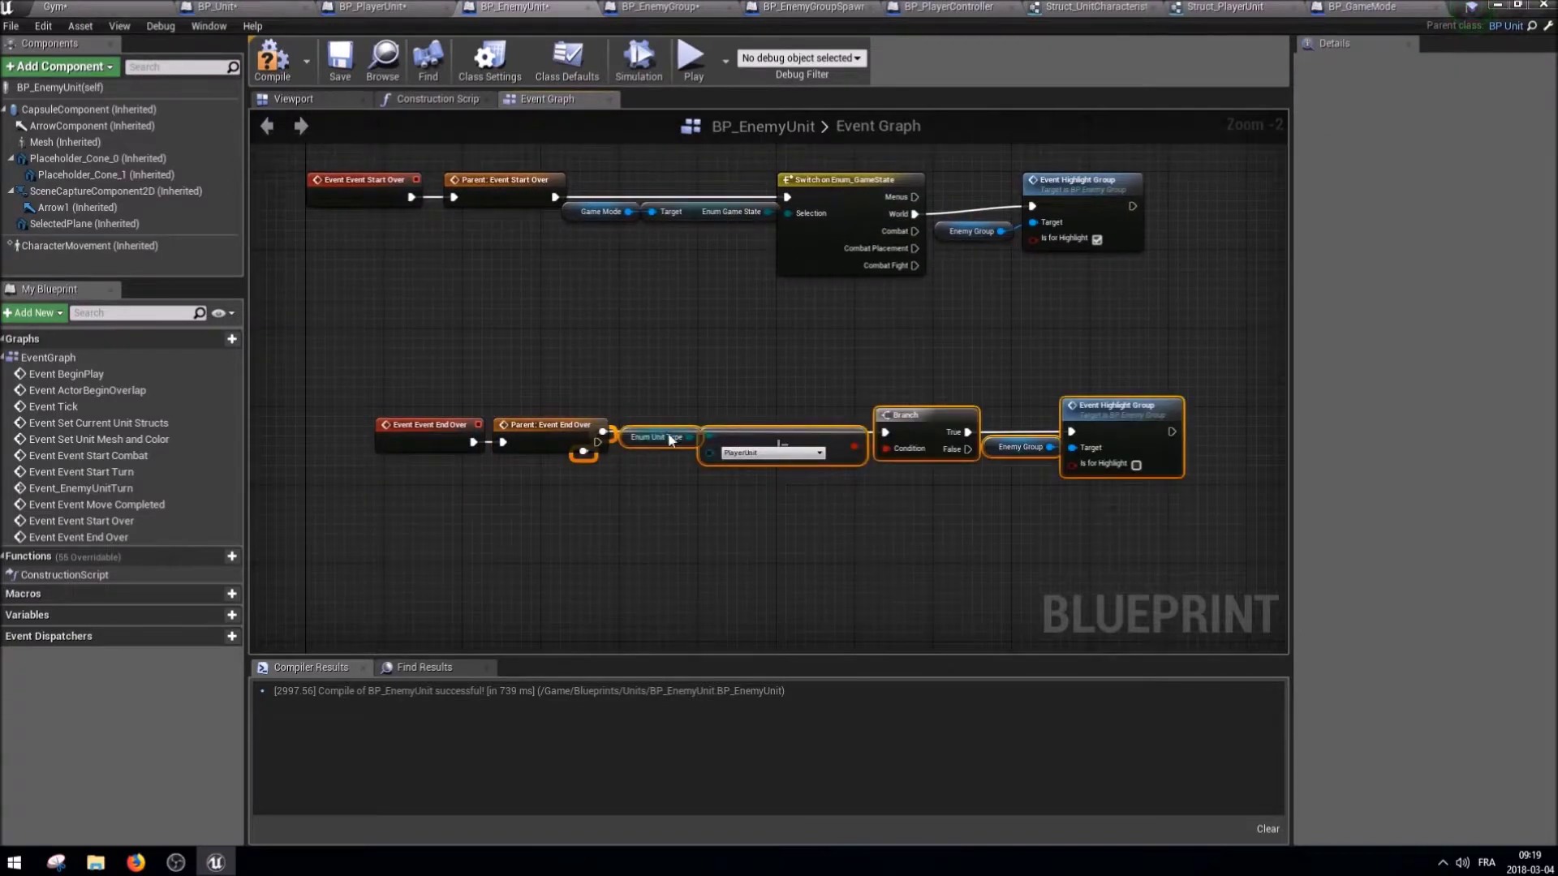
pyautogui.moveTo(503, 442); pyautogui.dragTo(397, 422)
pyautogui.click(569, 378)
pyautogui.moveTo(539, 436)
pyautogui.mouseDown()
pyautogui.moveTo(468, 426)
pyautogui.moveTo(1072, 432)
pyautogui.mouseUp()
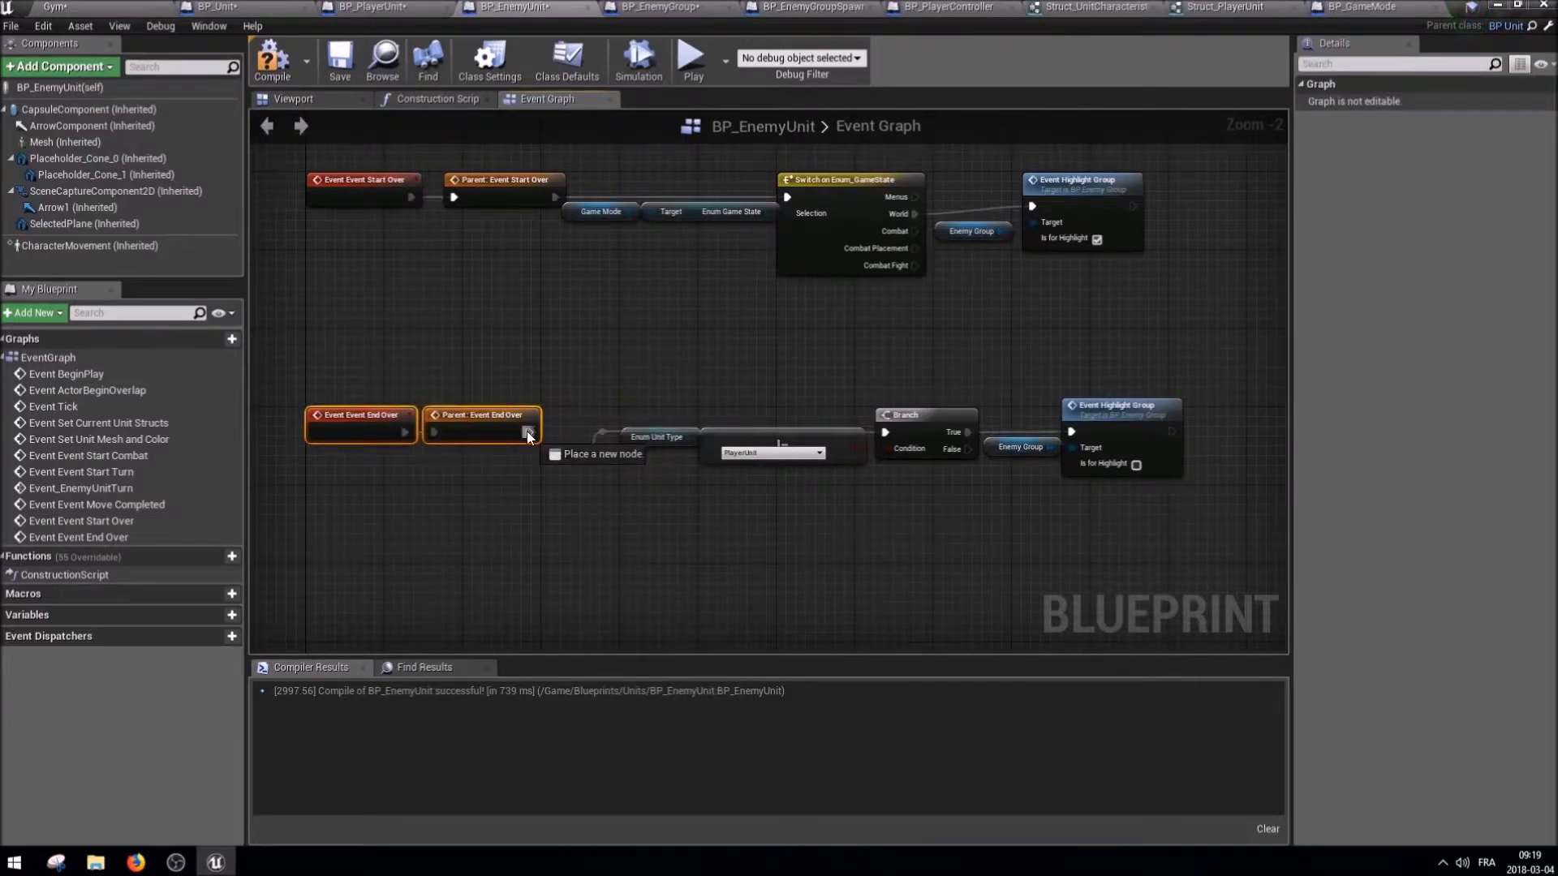
# Delete the unit-type check and Branch nodes, tidy Event Highlight Group, and save the blueprint.
pyautogui.moveTo(899, 567); pyautogui.dragTo(593, 373)
pyautogui.press('Delete')
pyautogui.moveTo(1237, 504); pyautogui.dragTo(980, 396)
pyautogui.moveTo(1116, 432); pyautogui.dragTo(704, 427)
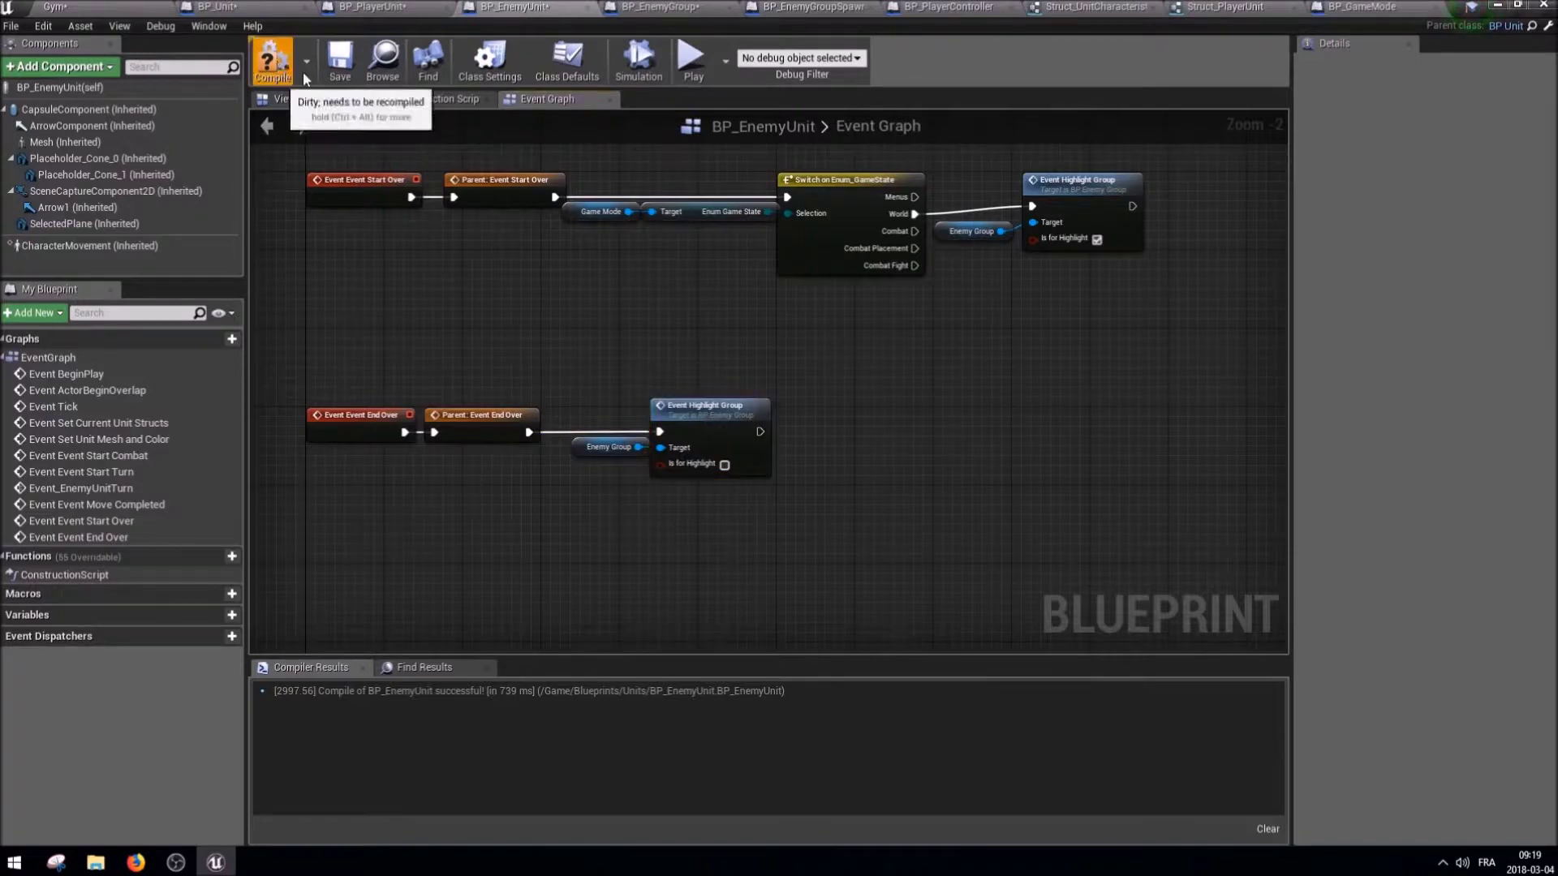
pyautogui.click(344, 70)
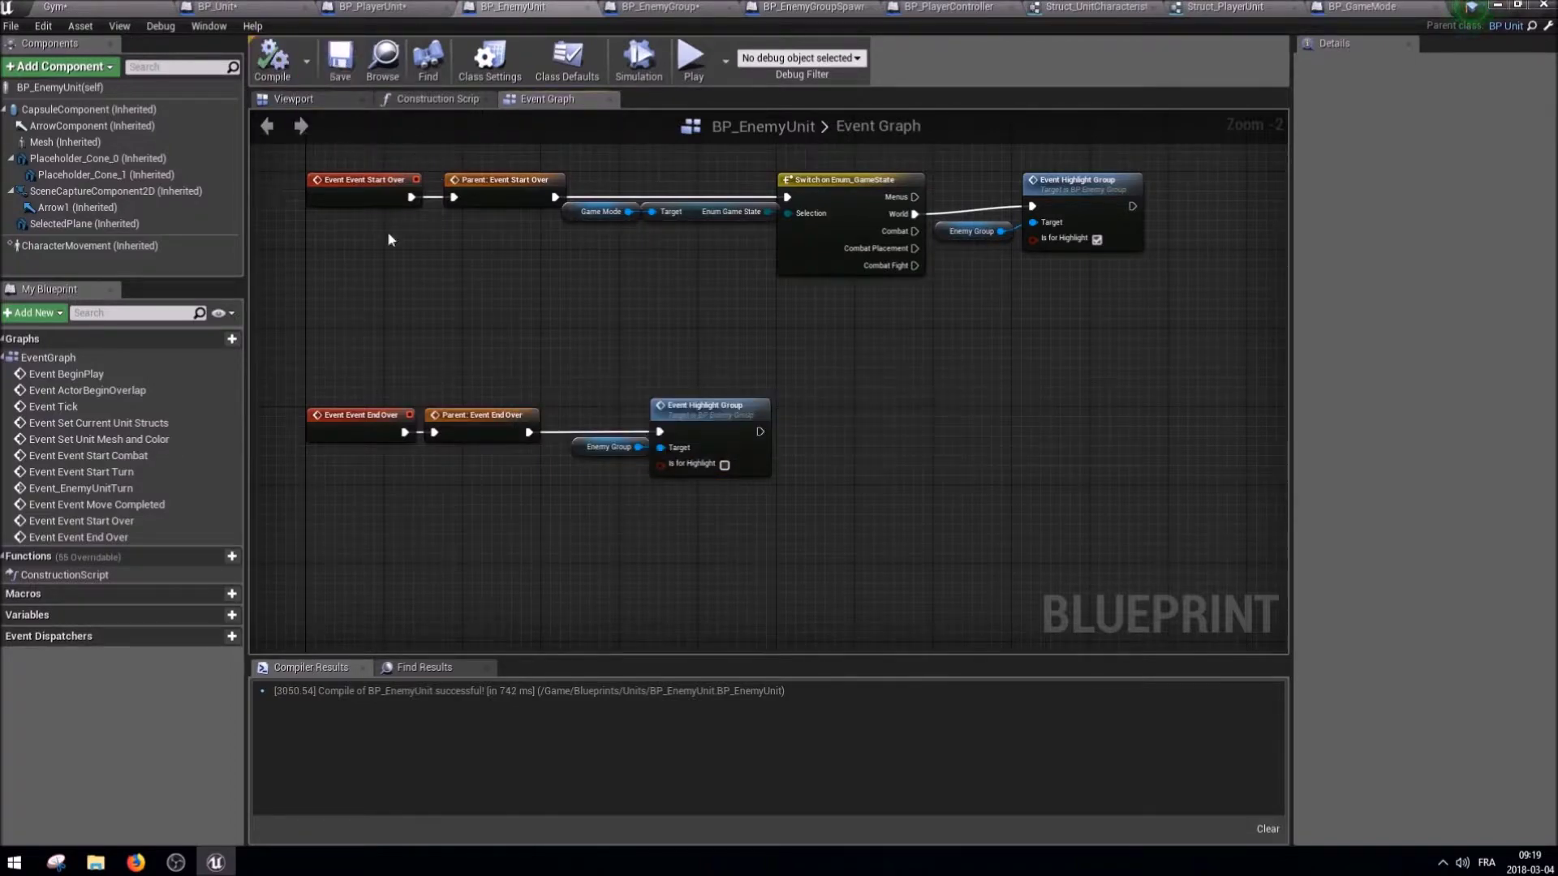
pyautogui.click(287, 6)
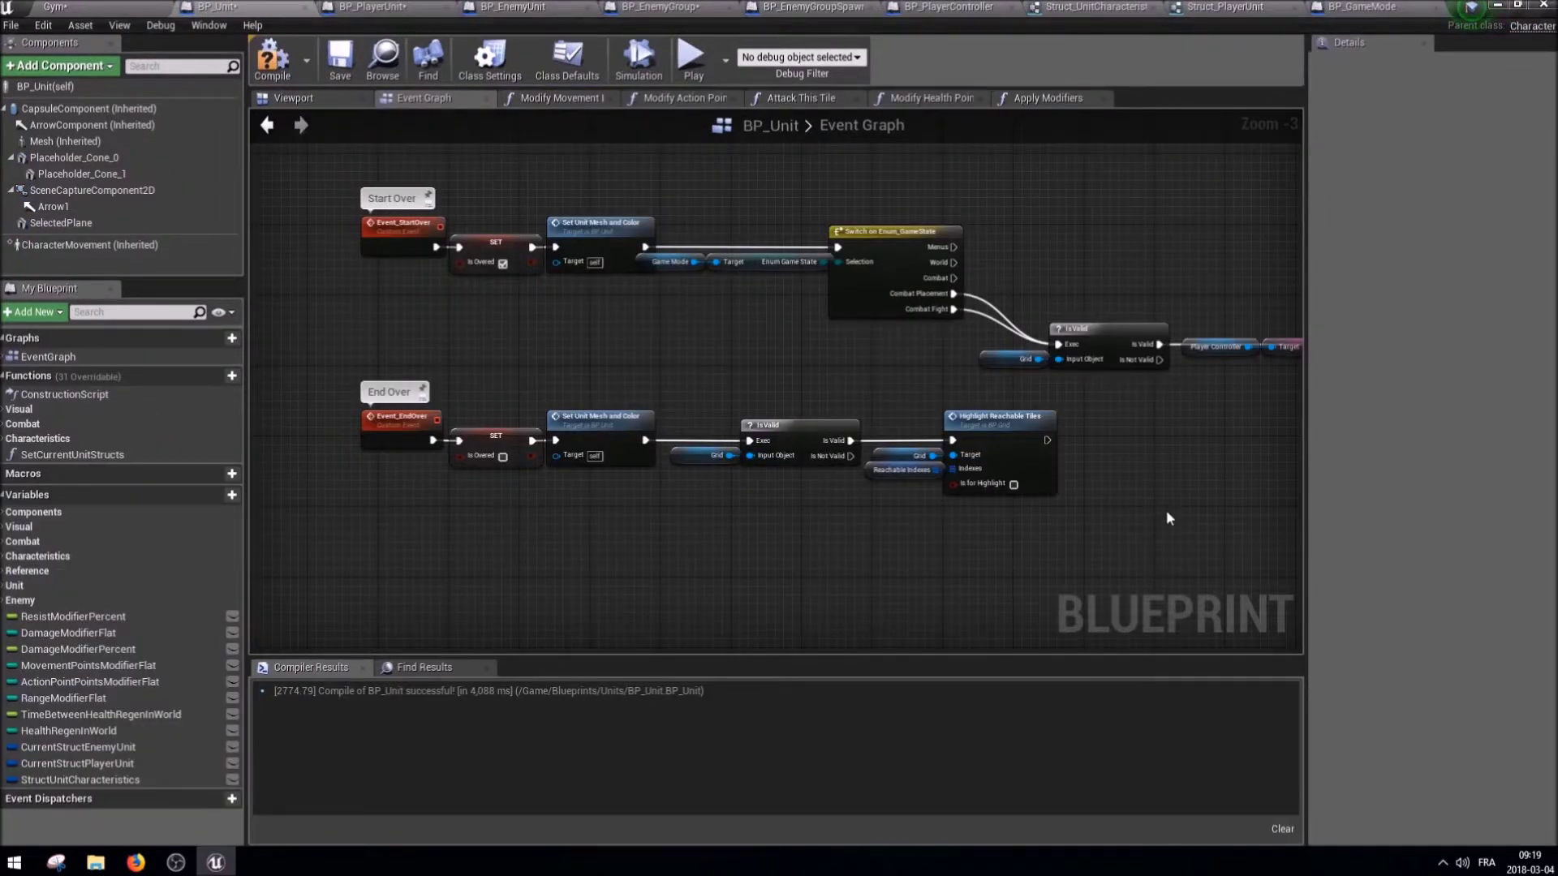
# Tidy the End Over chain and move the Start Combat to End Combat nodes higher in BP_Unit's Event Graph.
pyautogui.moveTo(1166, 512); pyautogui.dragTo(1013, 410, button='right')
pyautogui.scroll(-2, 985, 435)
pyautogui.scroll(1, 985, 434)
pyautogui.moveTo(1260, 404)
pyautogui.mouseDown()
pyautogui.moveTo(664, 326)
pyautogui.moveTo(696, 337)
pyautogui.mouseUp()
pyautogui.scroll(-5, 706, 377)
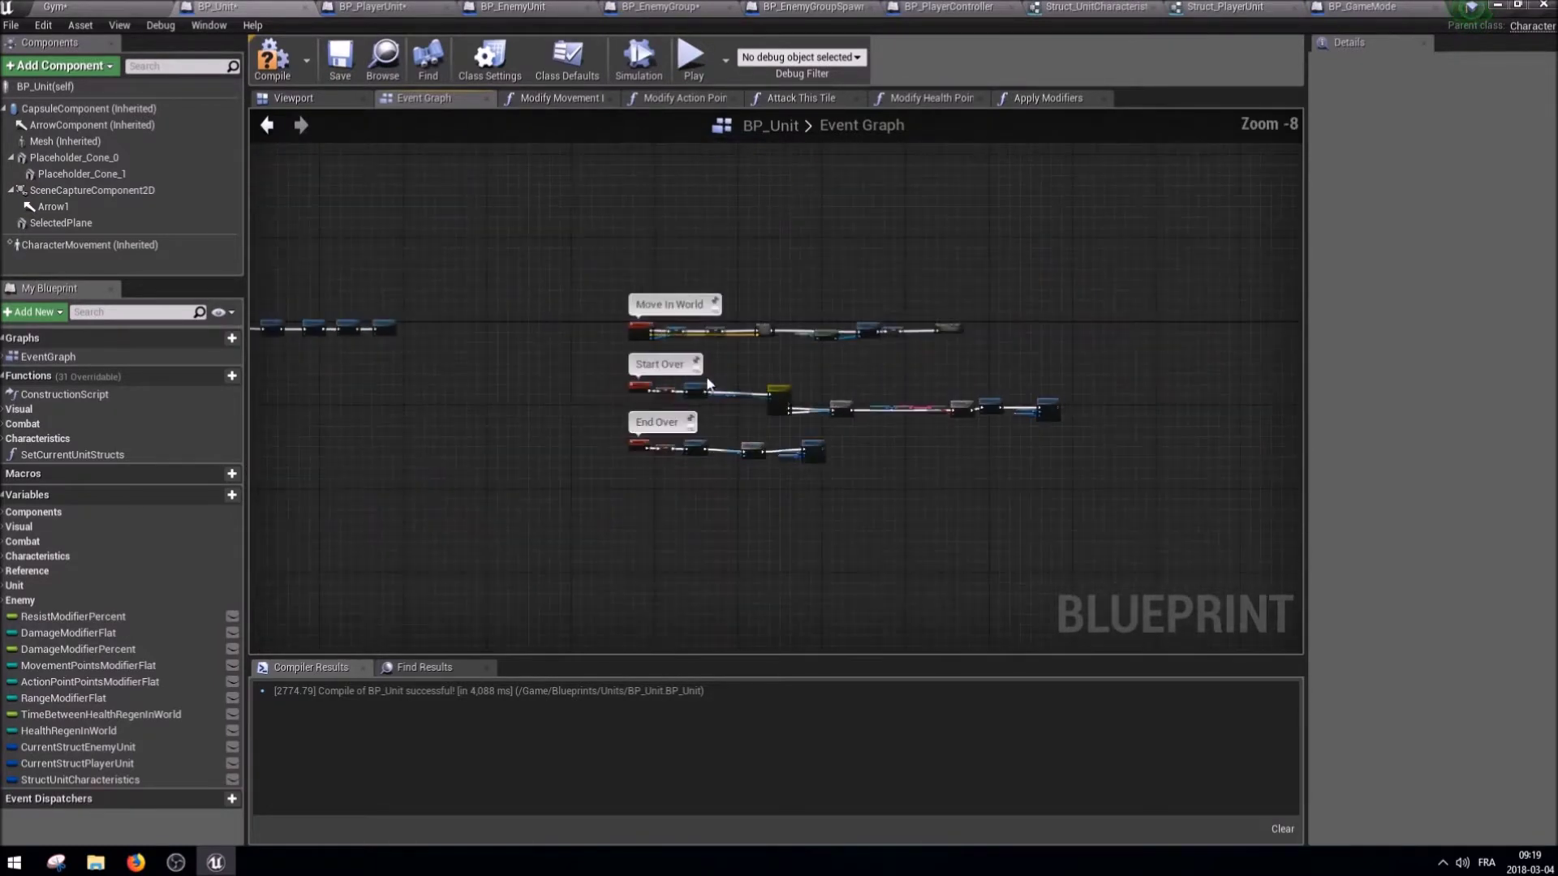
pyautogui.scroll(-3, 670, 379)
pyautogui.moveTo(709, 496); pyautogui.dragTo(657, 277, button='right')
pyautogui.moveTo(459, 281); pyautogui.dragTo(461, 413, button='right')
pyautogui.moveTo(494, 451); pyautogui.dragTo(493, 307)
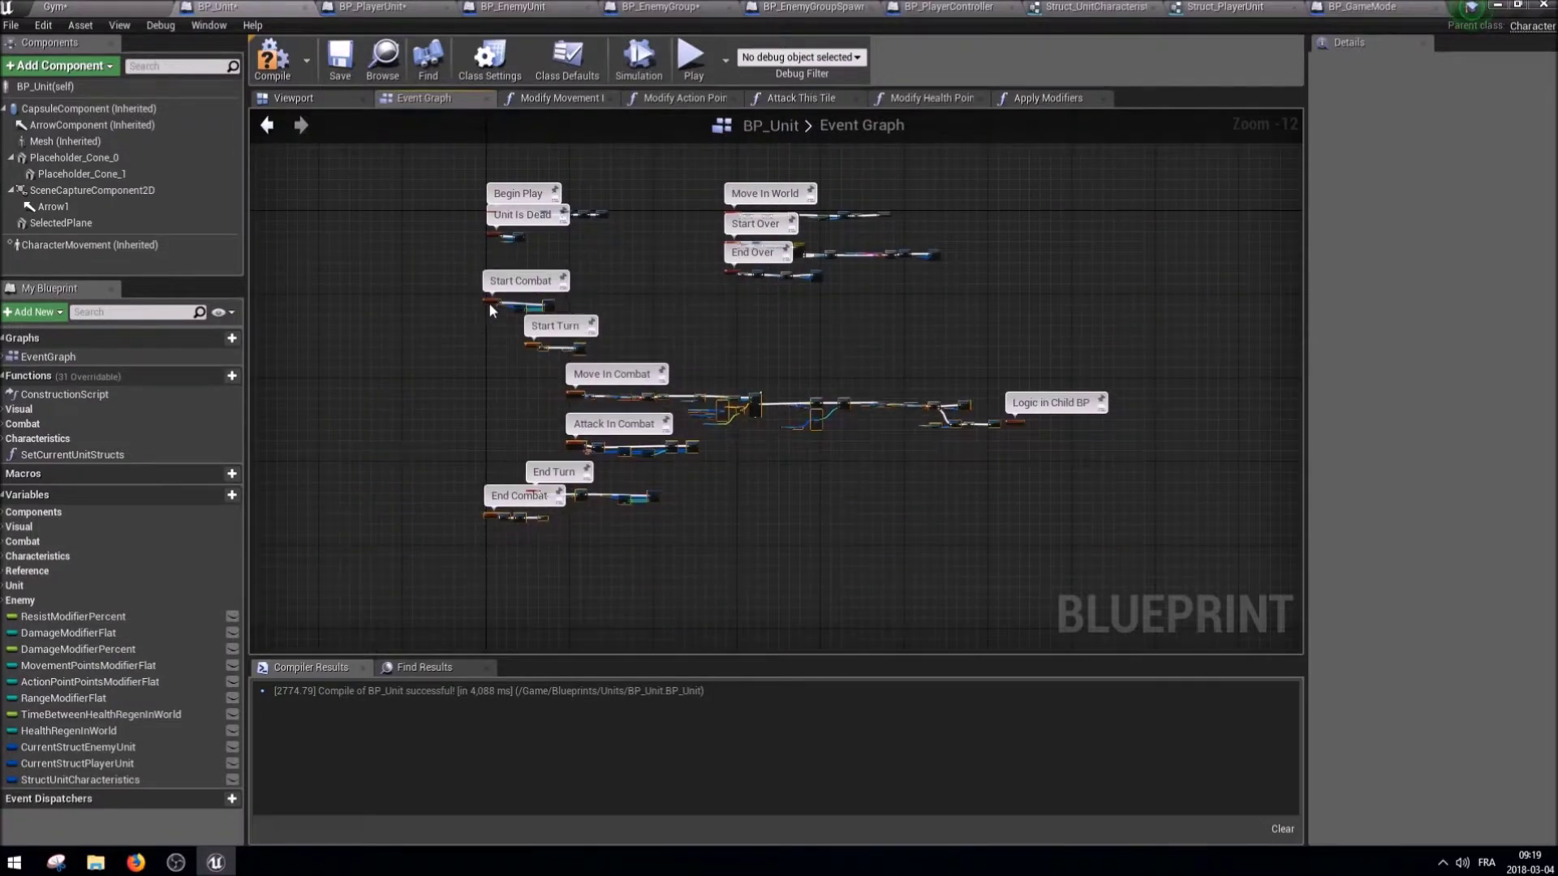
# Open the SetUnitMeshAndColor, CaptureUnitIcon, SetGridAndSnapToLocation, UnitChangedTile and SetReachableIndexes graphs in turn.
pyautogui.click(19, 409)
pyautogui.doubleClick(69, 425)
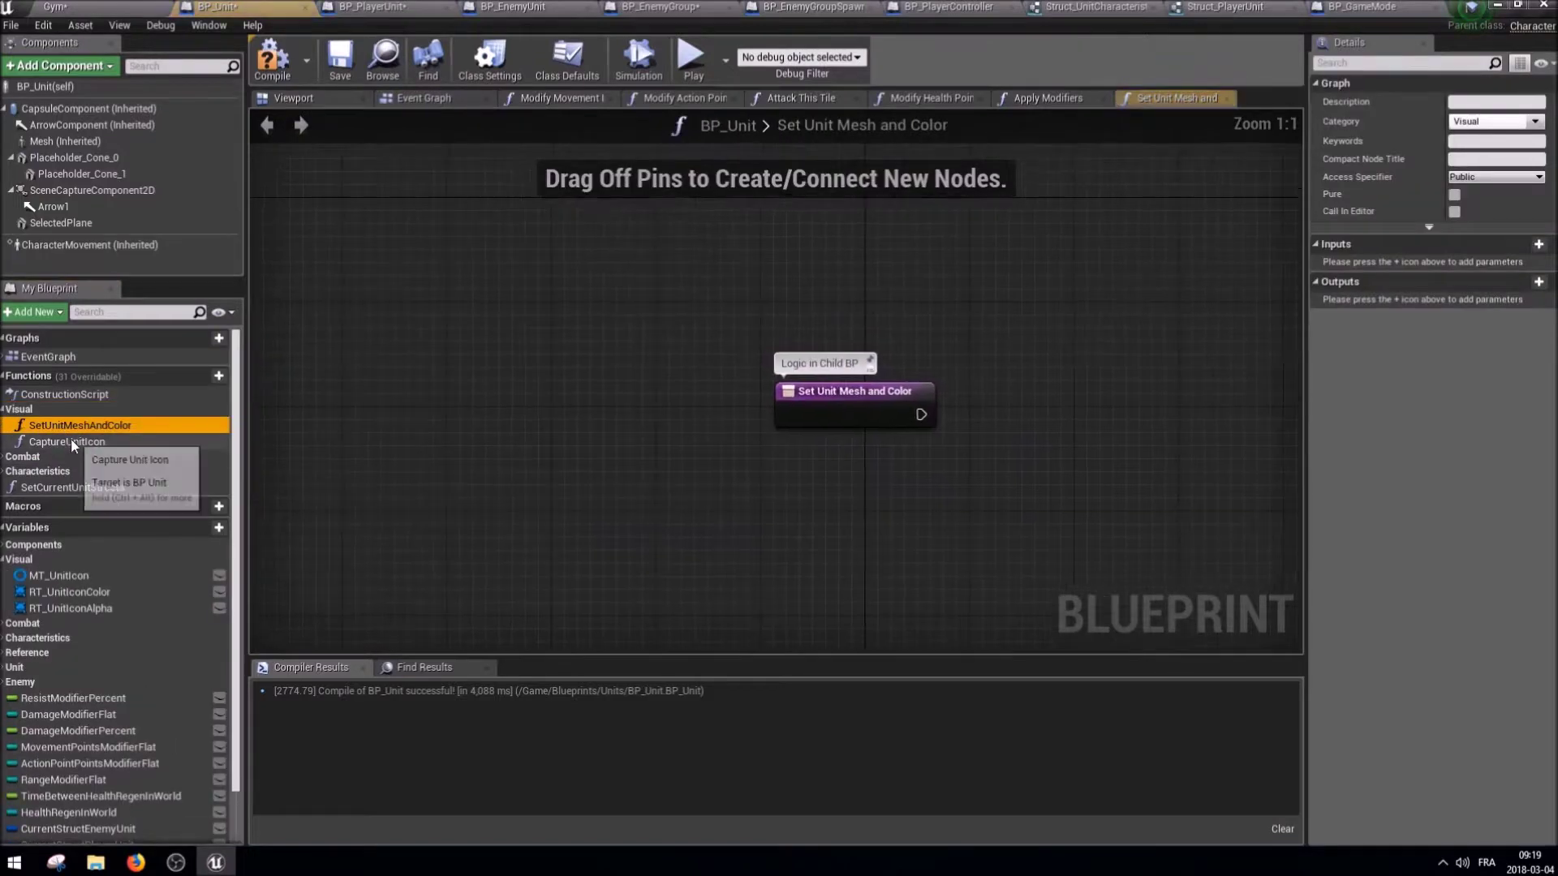
pyautogui.doubleClick(69, 441)
pyautogui.click(36, 457)
pyautogui.click(45, 473)
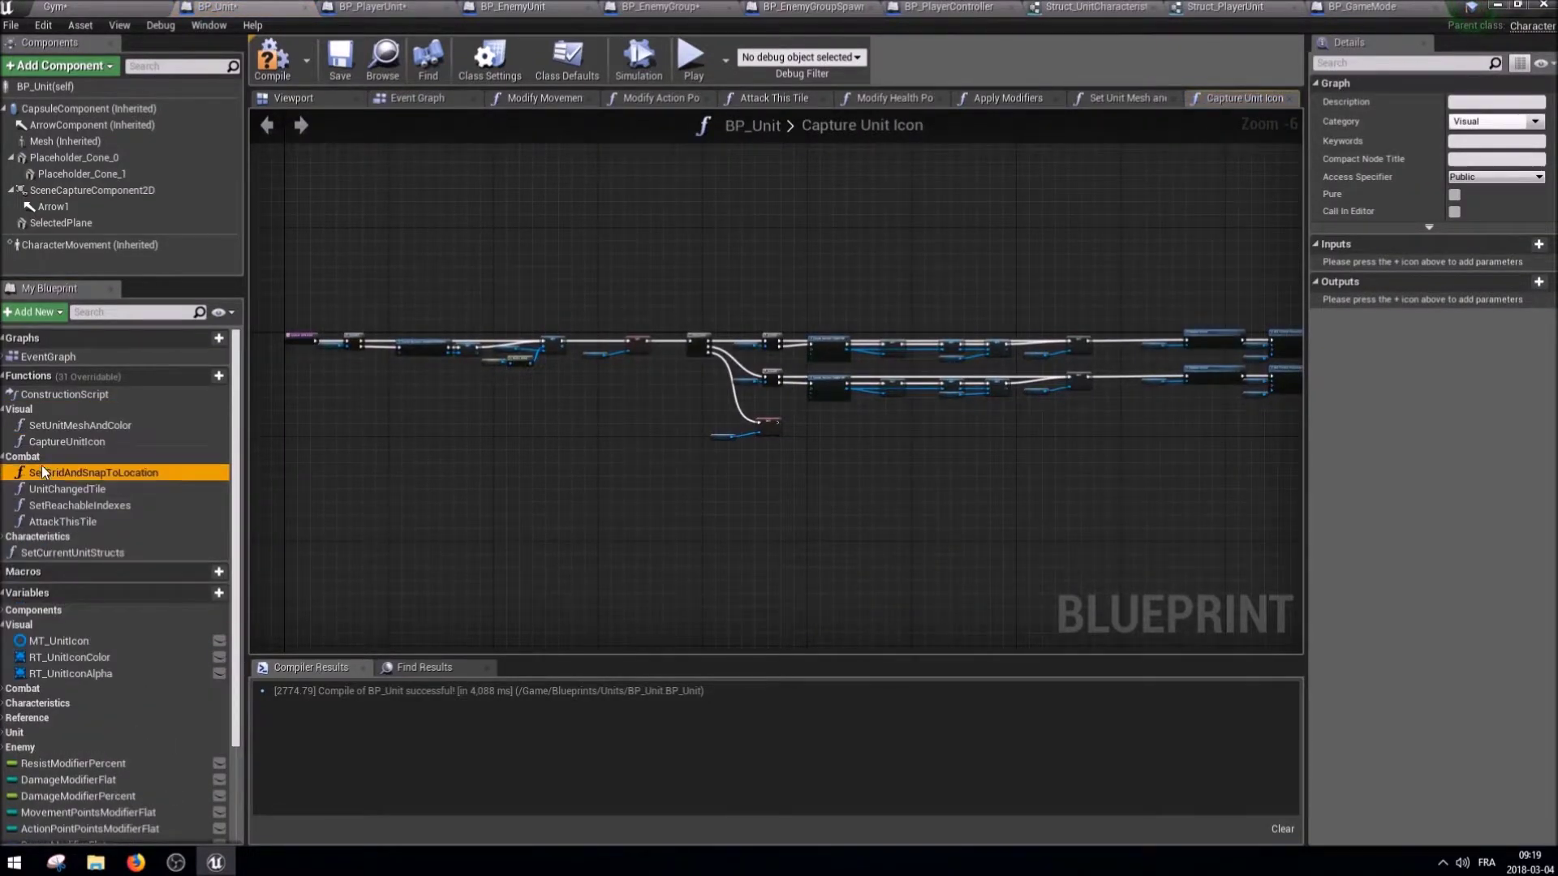
pyautogui.doubleClick(45, 473)
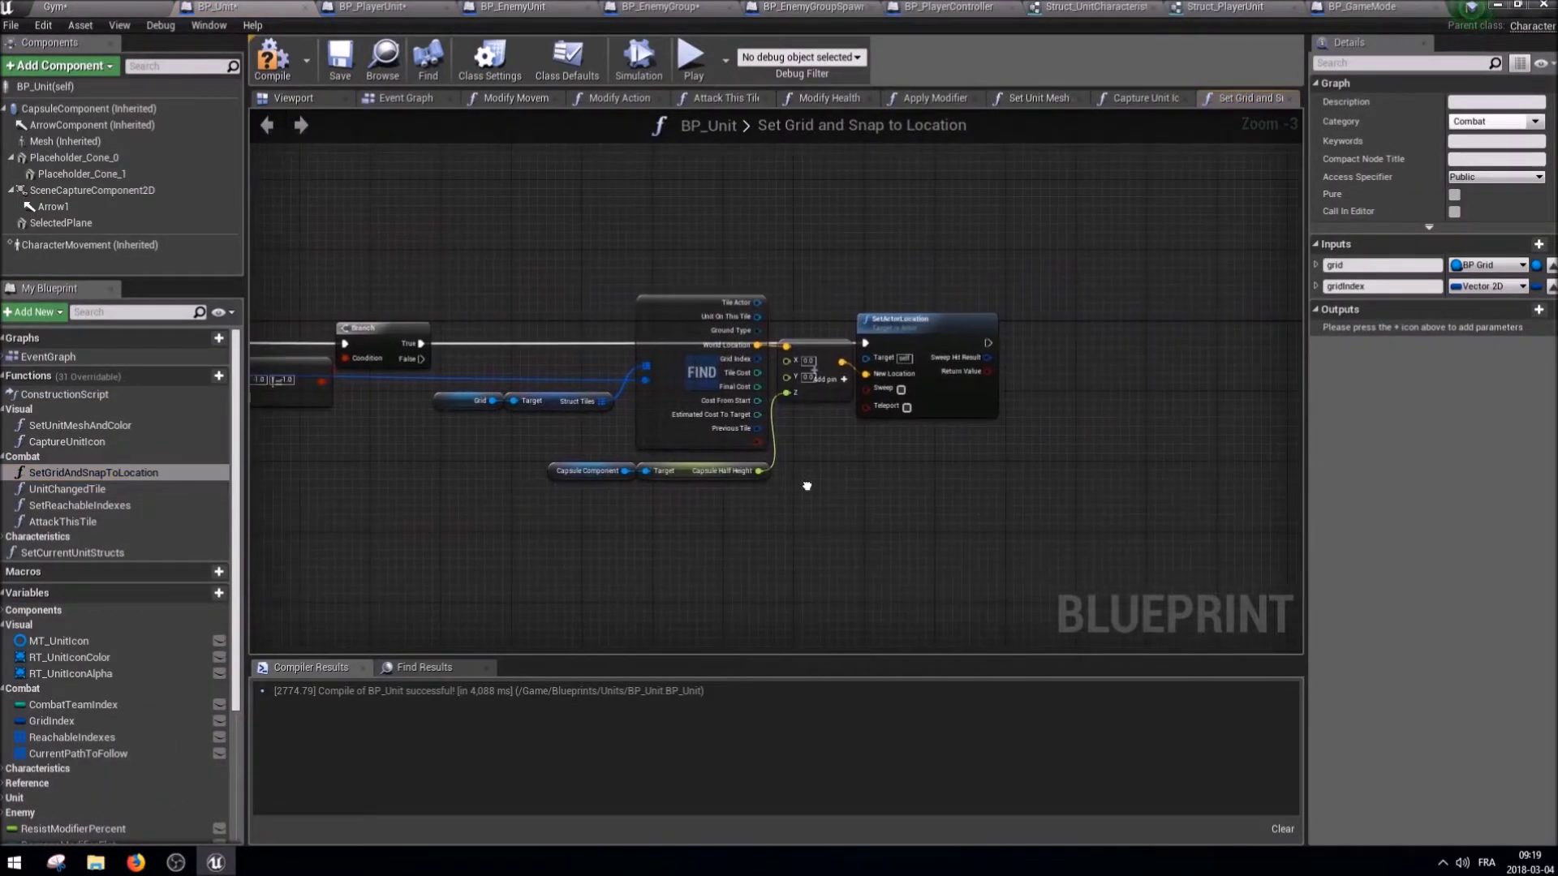
pyautogui.doubleClick(69, 490)
pyautogui.doubleClick(45, 511)
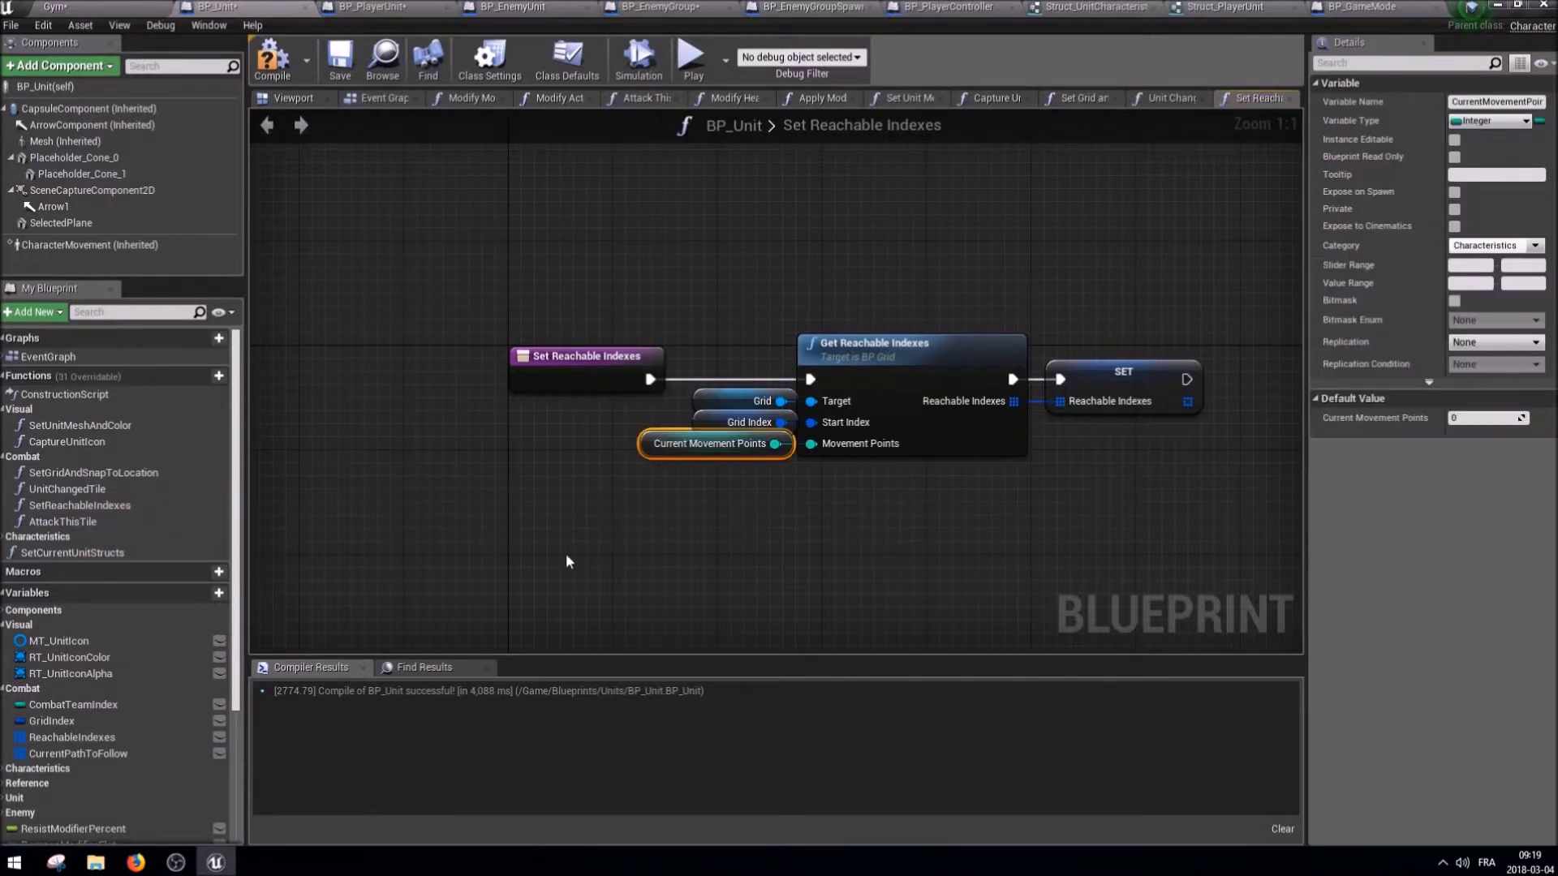
# Add a StructUnitCharacteristics getter and a Break node showing only the MovementPointsCurrent pin.
pyautogui.moveTo(638, 489); pyautogui.dragTo(430, 555)
pyautogui.scroll(-5, 41, 793)
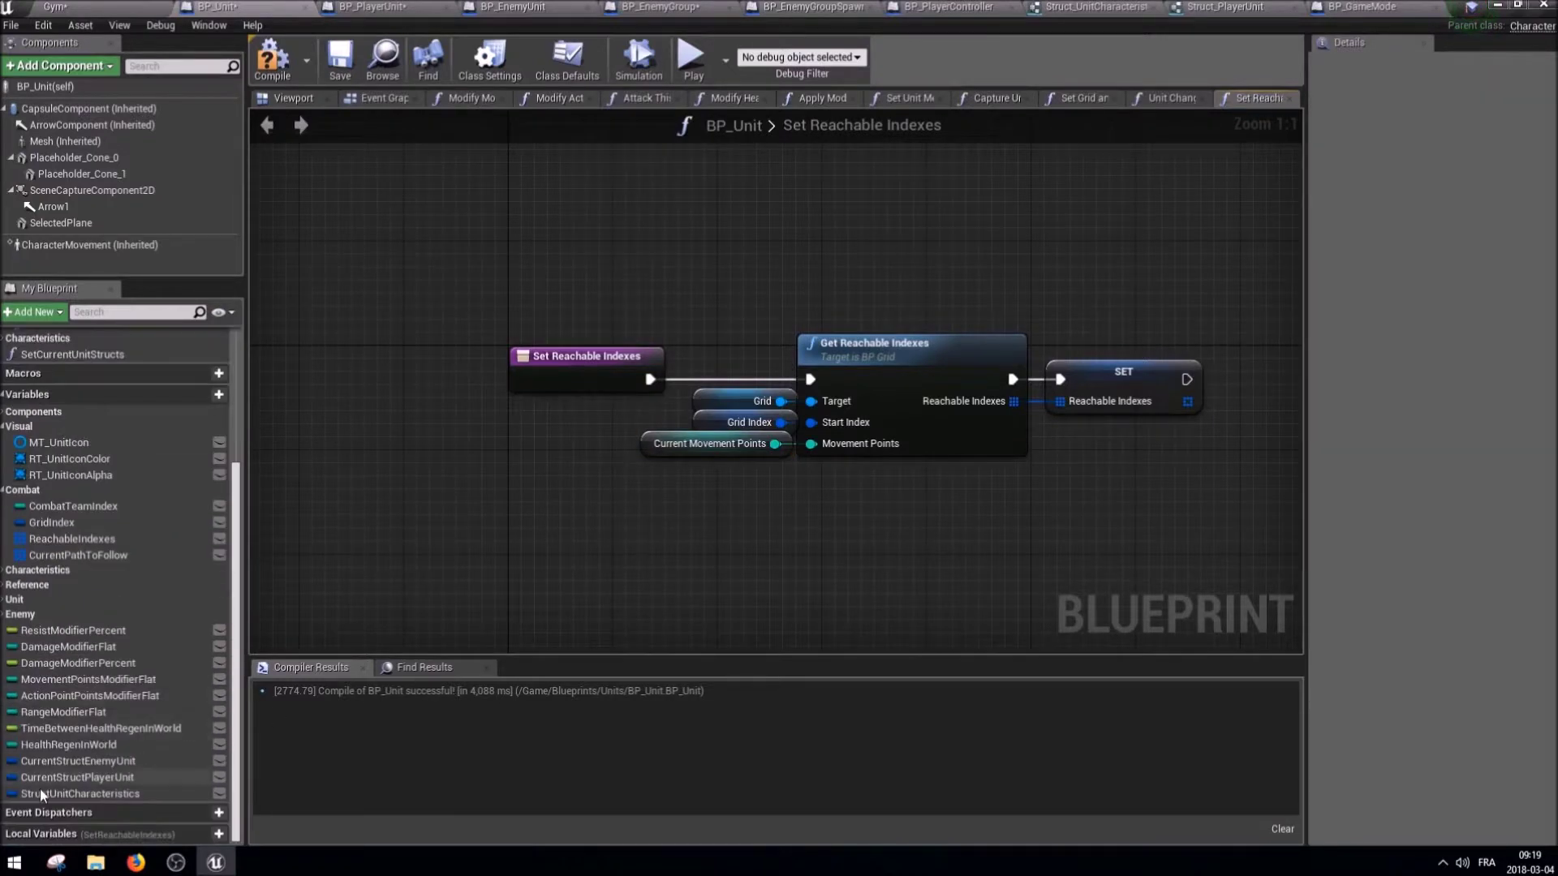
pyautogui.keyDown('ctrl'); pyautogui.moveTo(111, 791); pyautogui.dragTo(538, 505); pyautogui.keyUp('ctrl')
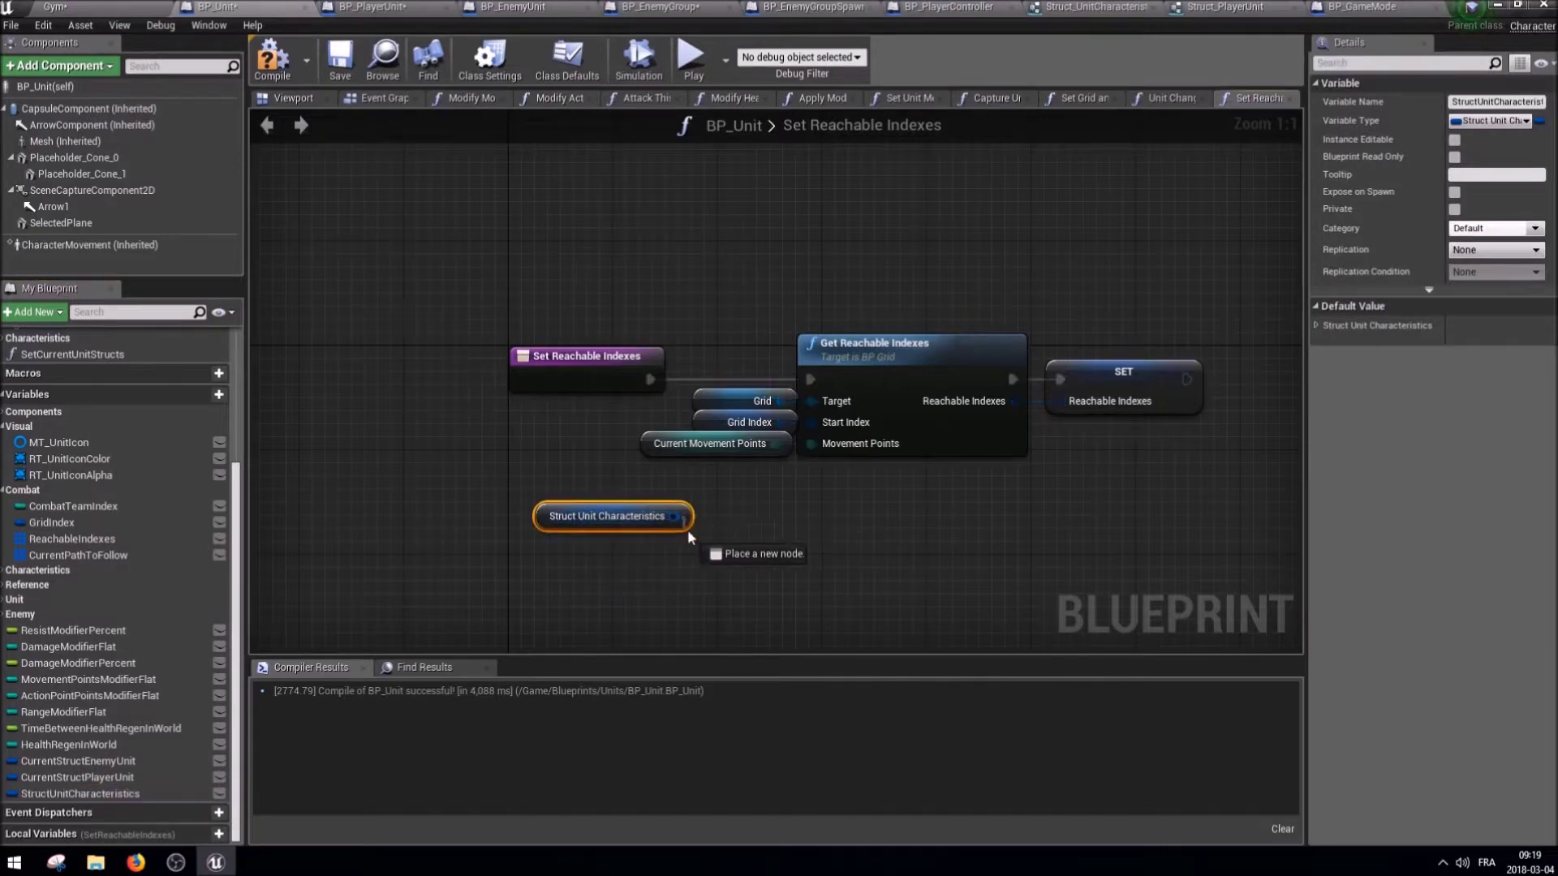
pyautogui.moveTo(673, 517); pyautogui.dragTo(709, 534)
pyautogui.write('br')
pyautogui.press('Return')
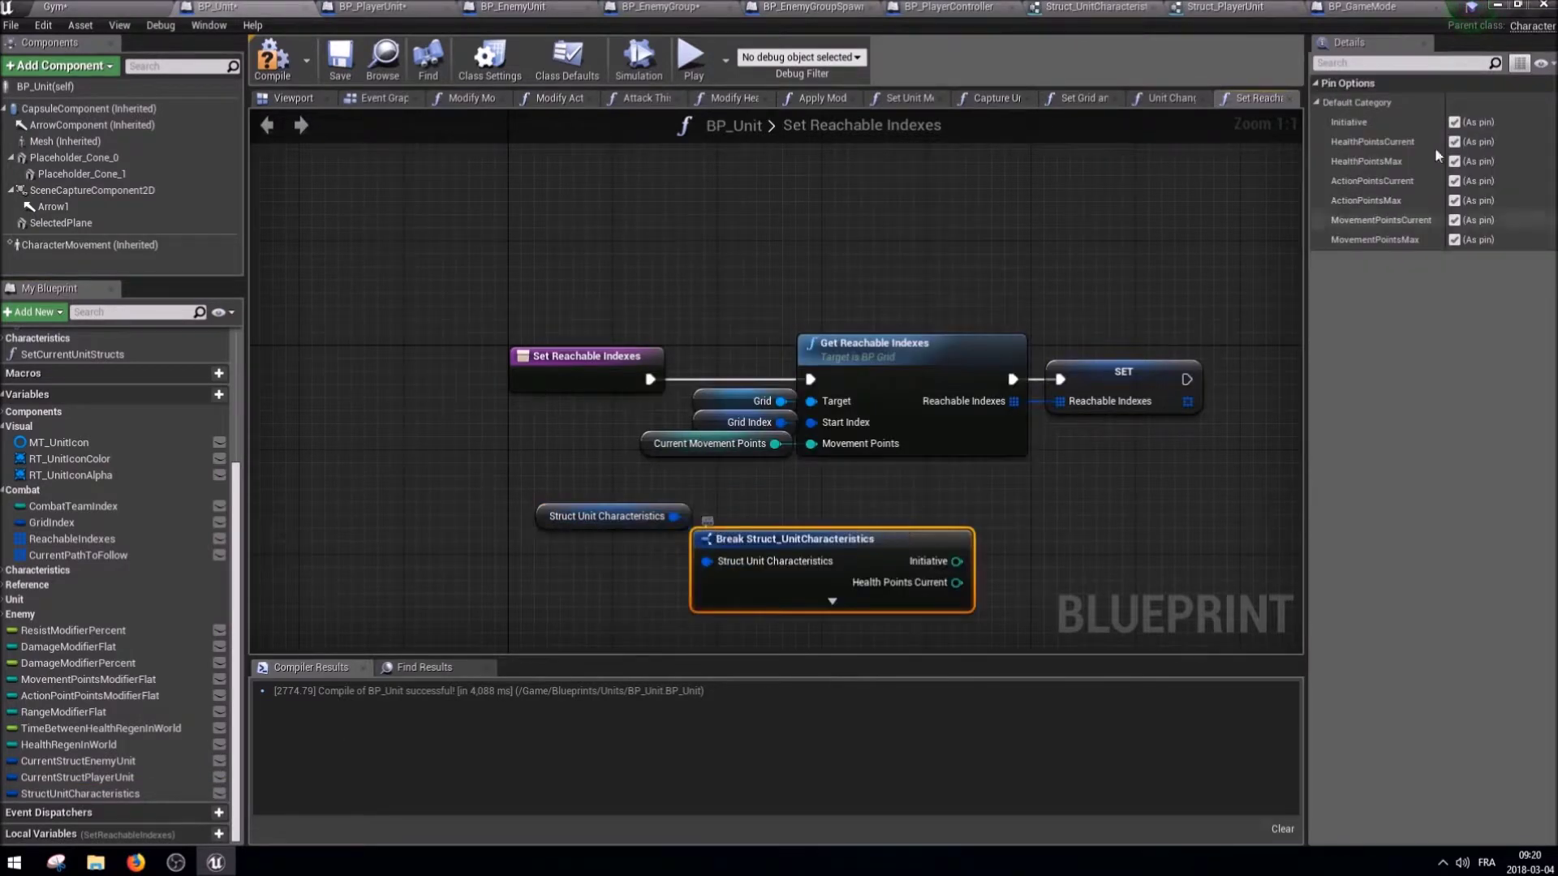
pyautogui.click(1453, 122)
pyautogui.click(1453, 141)
pyautogui.click(1453, 160)
pyautogui.click(1453, 180)
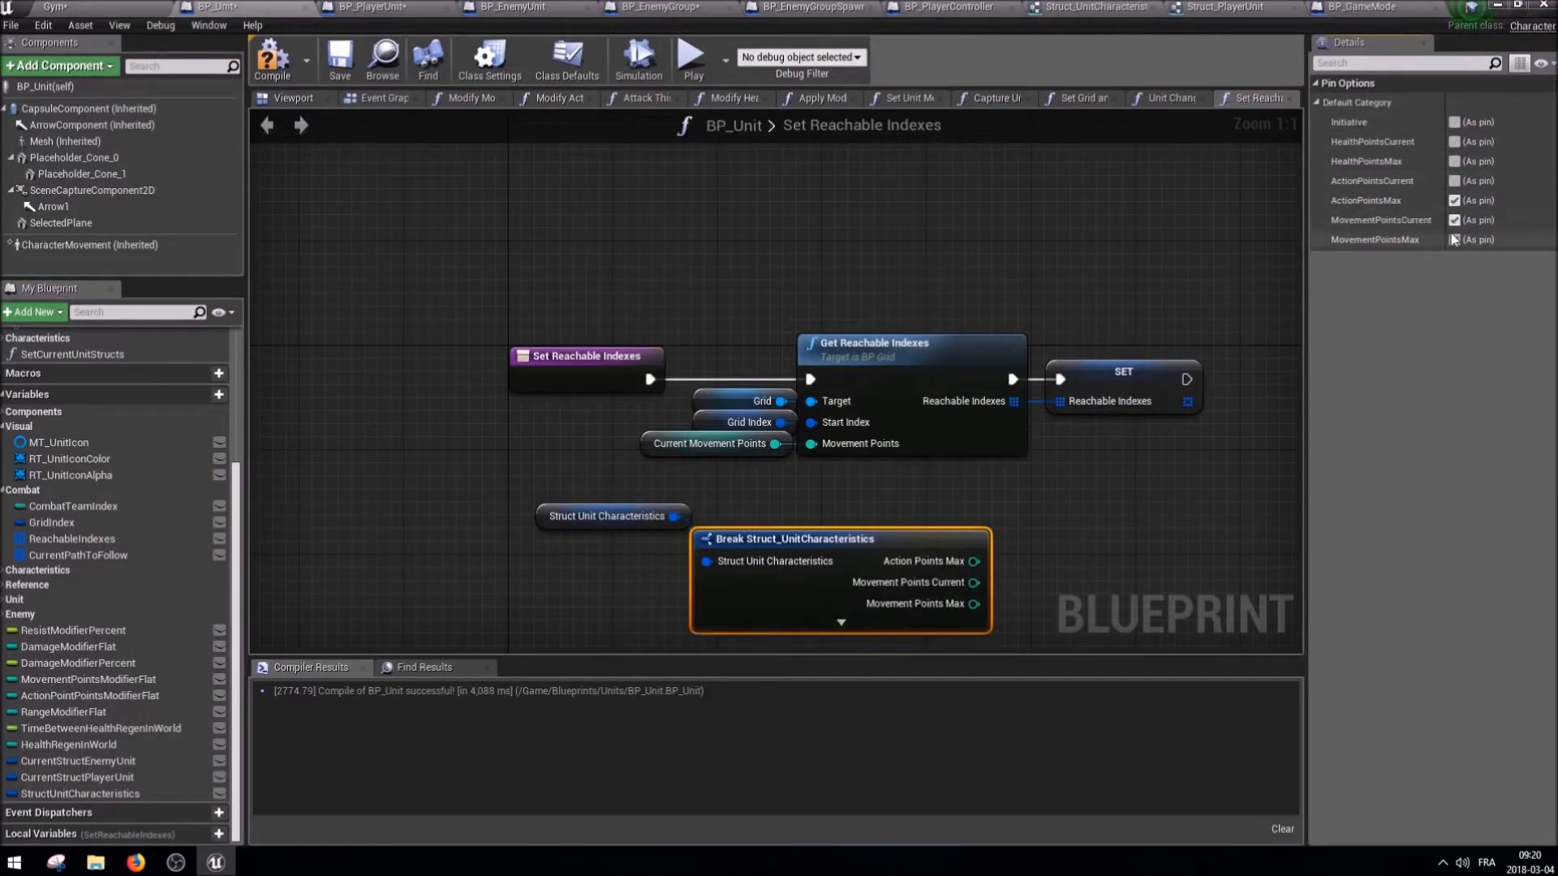
pyautogui.click(1454, 200)
pyautogui.click(1453, 239)
# Feed Movement Points Current into Get Reachable Indexes, delete the old Current Movement Points getter, and compile.
pyautogui.moveTo(973, 560); pyautogui.dragTo(810, 443)
pyautogui.click(757, 447)
pyautogui.press('Delete')
pyautogui.moveTo(774, 556); pyautogui.dragTo(774, 503)
pyautogui.keyDown('ctrl'); pyautogui.click(659, 513); pyautogui.keyUp('ctrl')
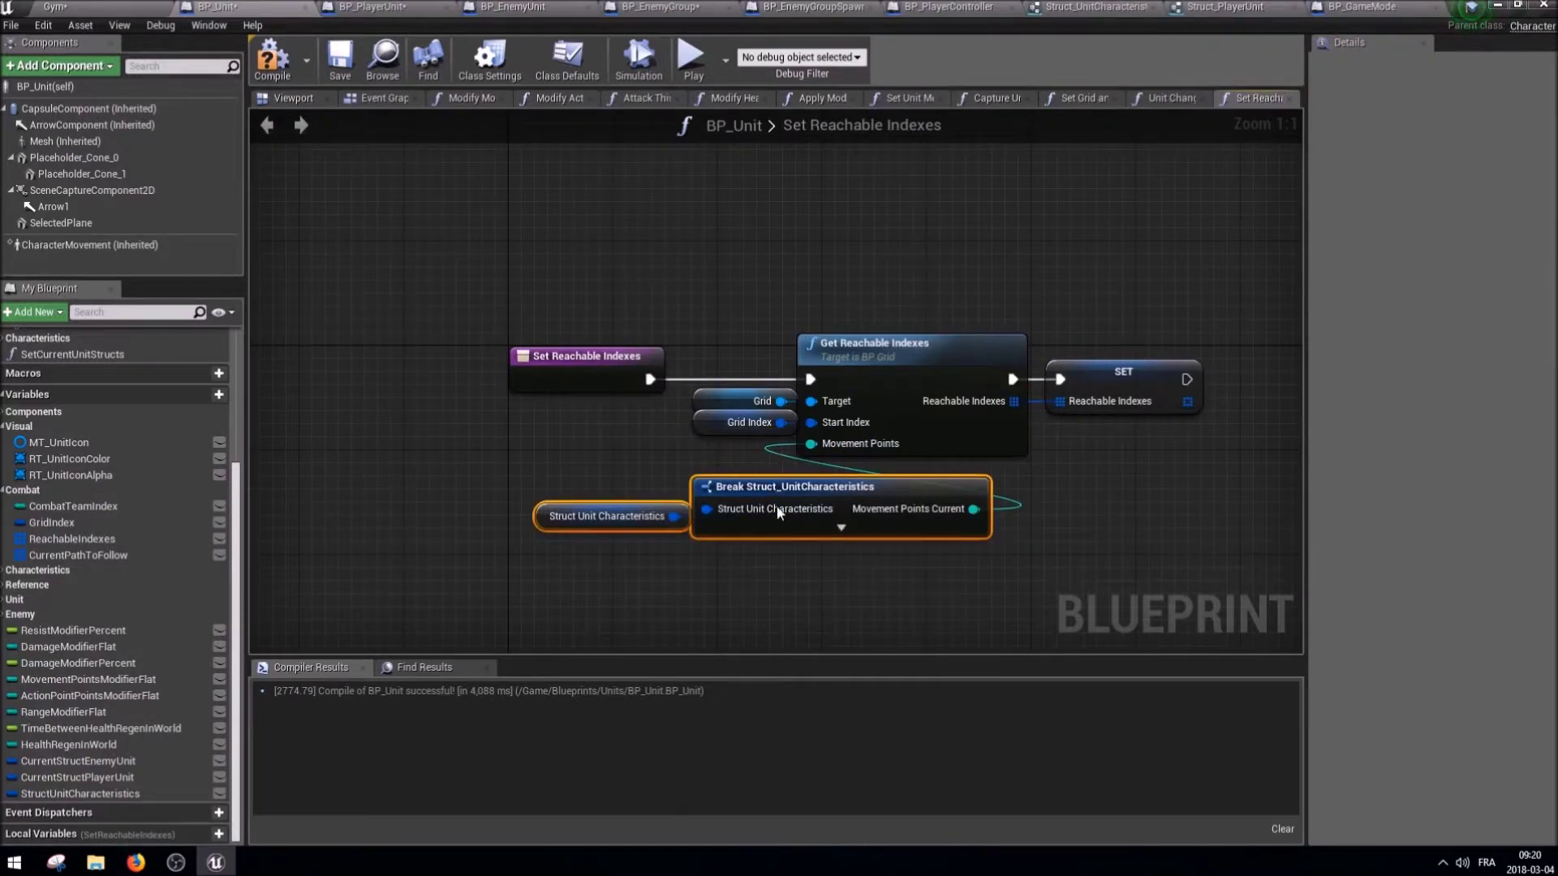
pyautogui.moveTo(892, 349); pyautogui.dragTo(1063, 349)
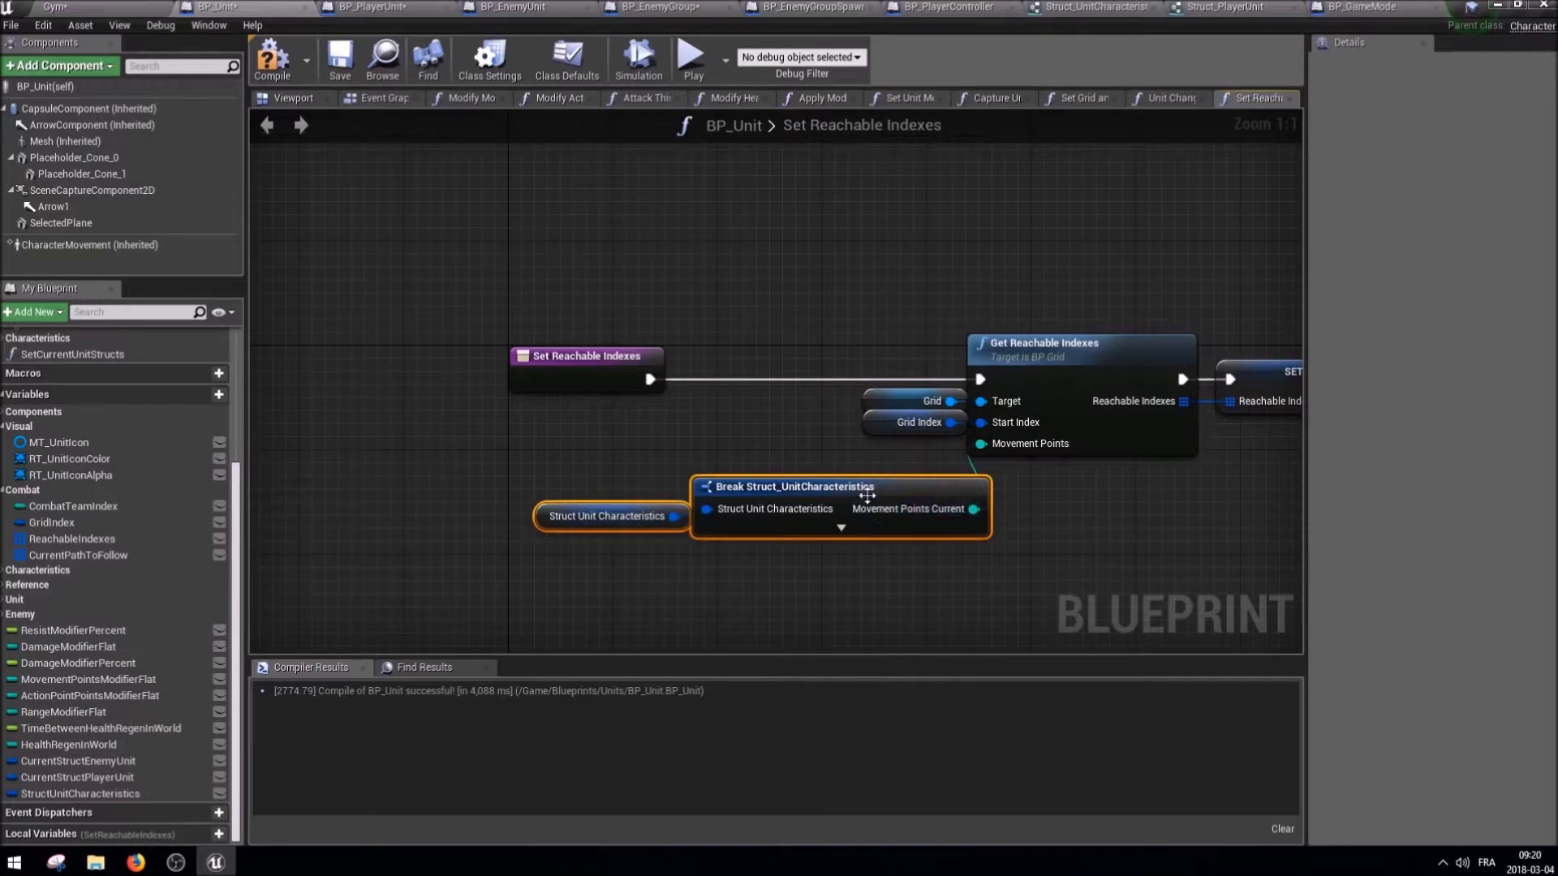
pyautogui.click(972, 547)
pyautogui.moveTo(971, 548); pyautogui.dragTo(865, 526, button='right')
pyautogui.press('F7')
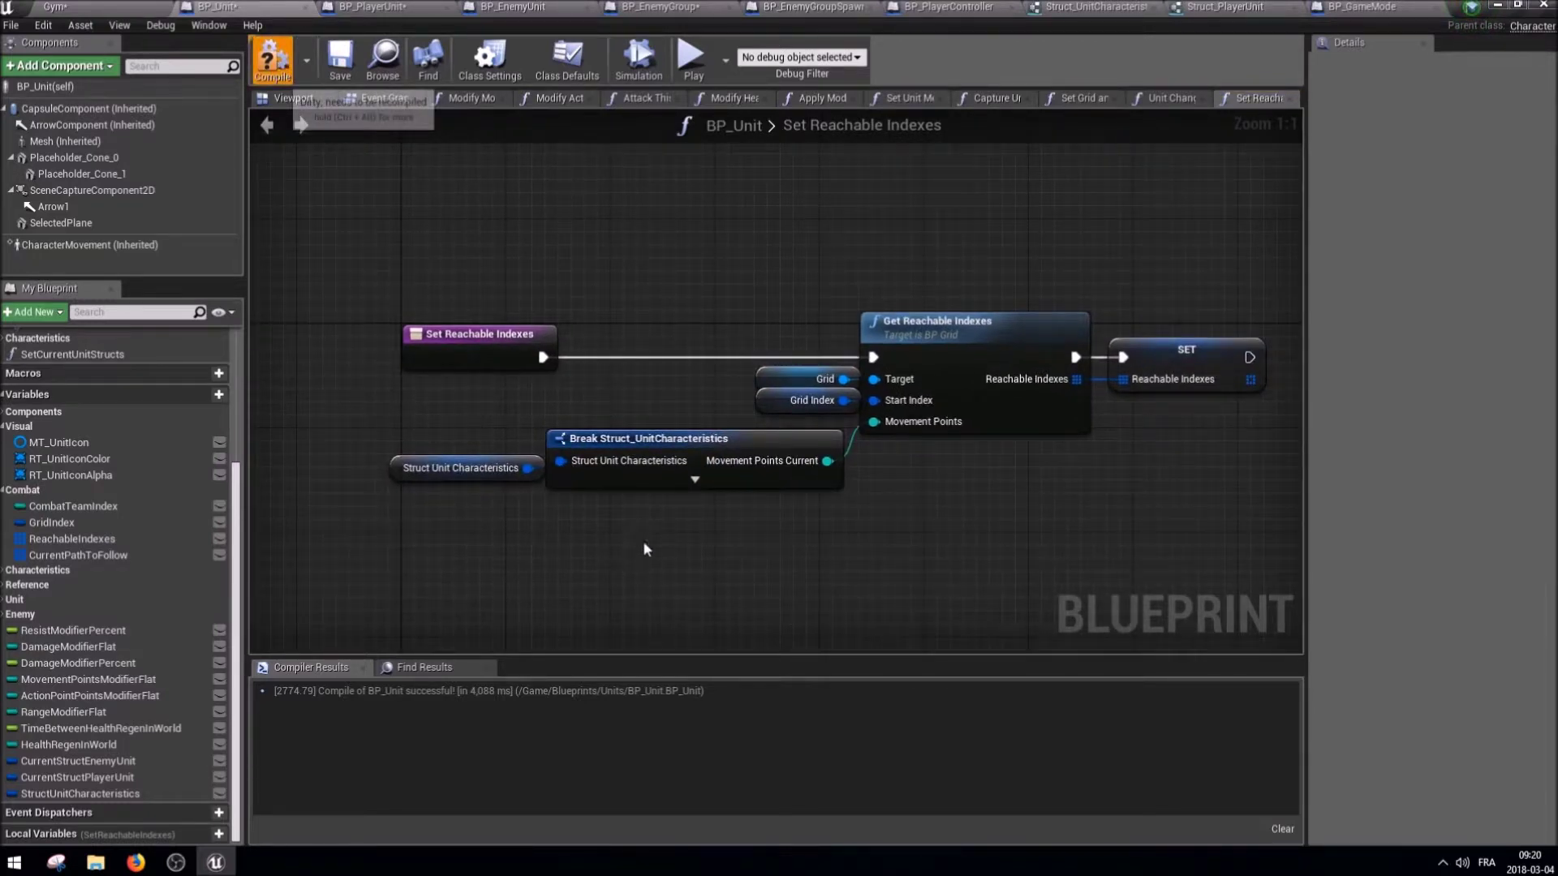
pyautogui.moveTo(639, 546); pyautogui.dragTo(454, 454)
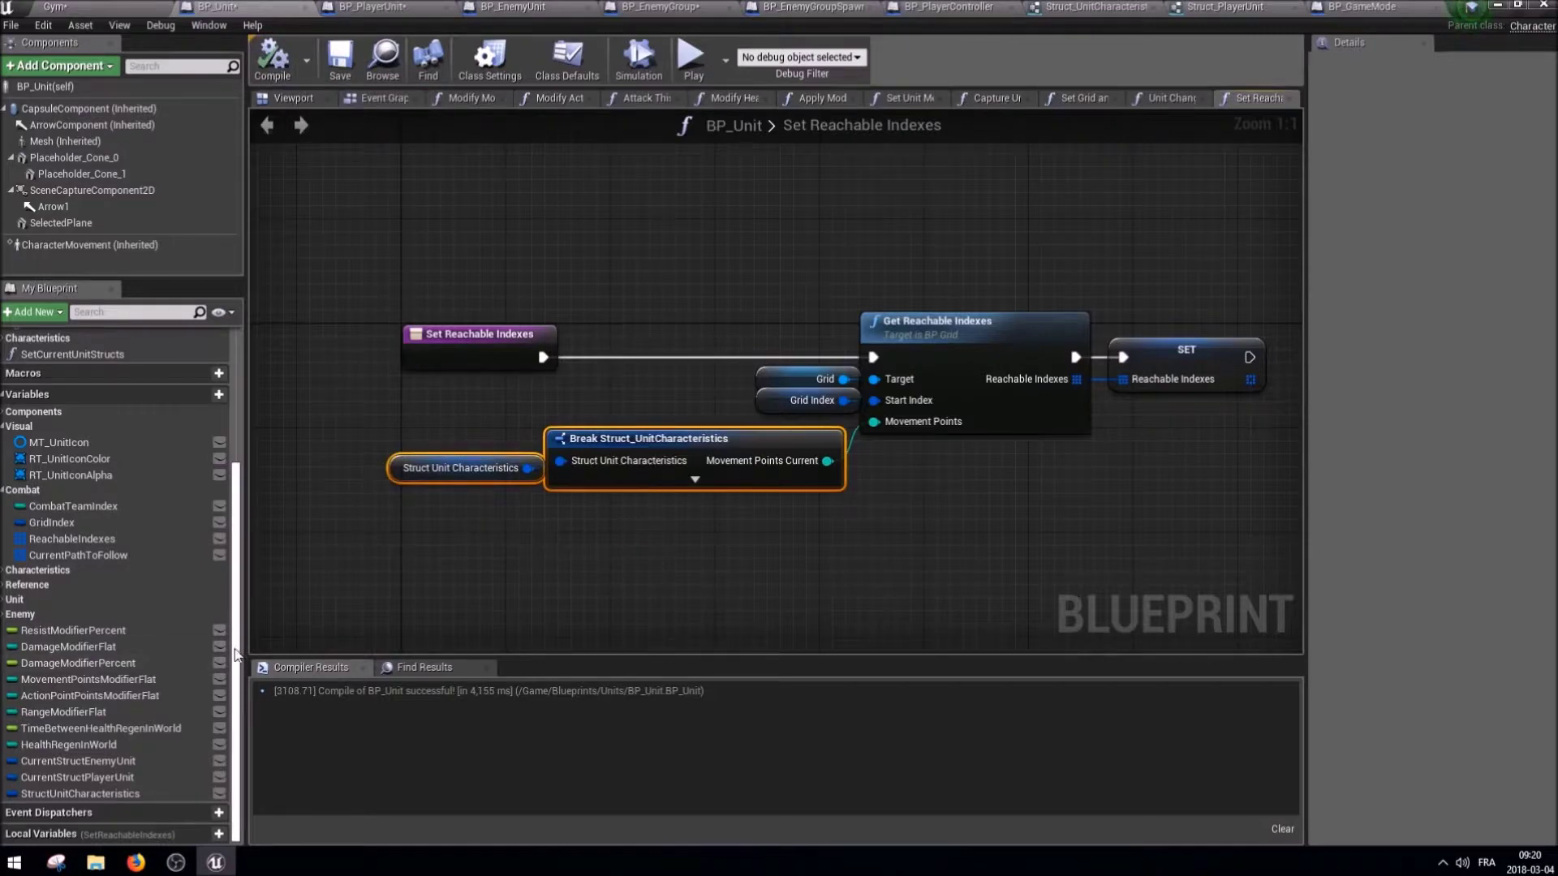
pyautogui.doubleClick(67, 523)
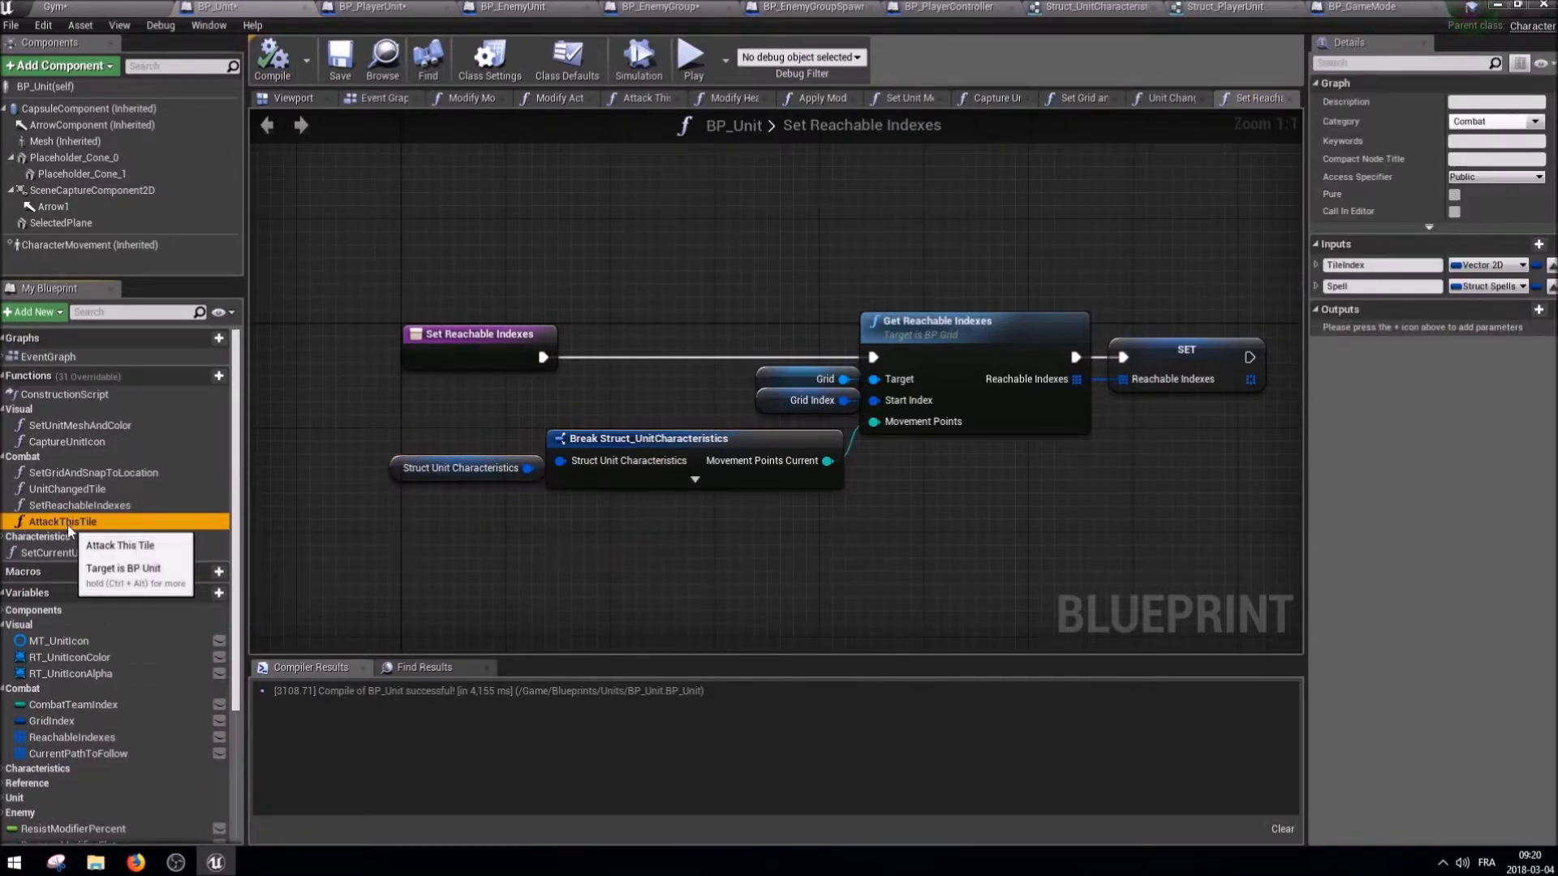
# In Get Characteristics to String, add a StructUnitCharacteristics getter with a Break node.
pyautogui.scroll(-3, 1104, 399)
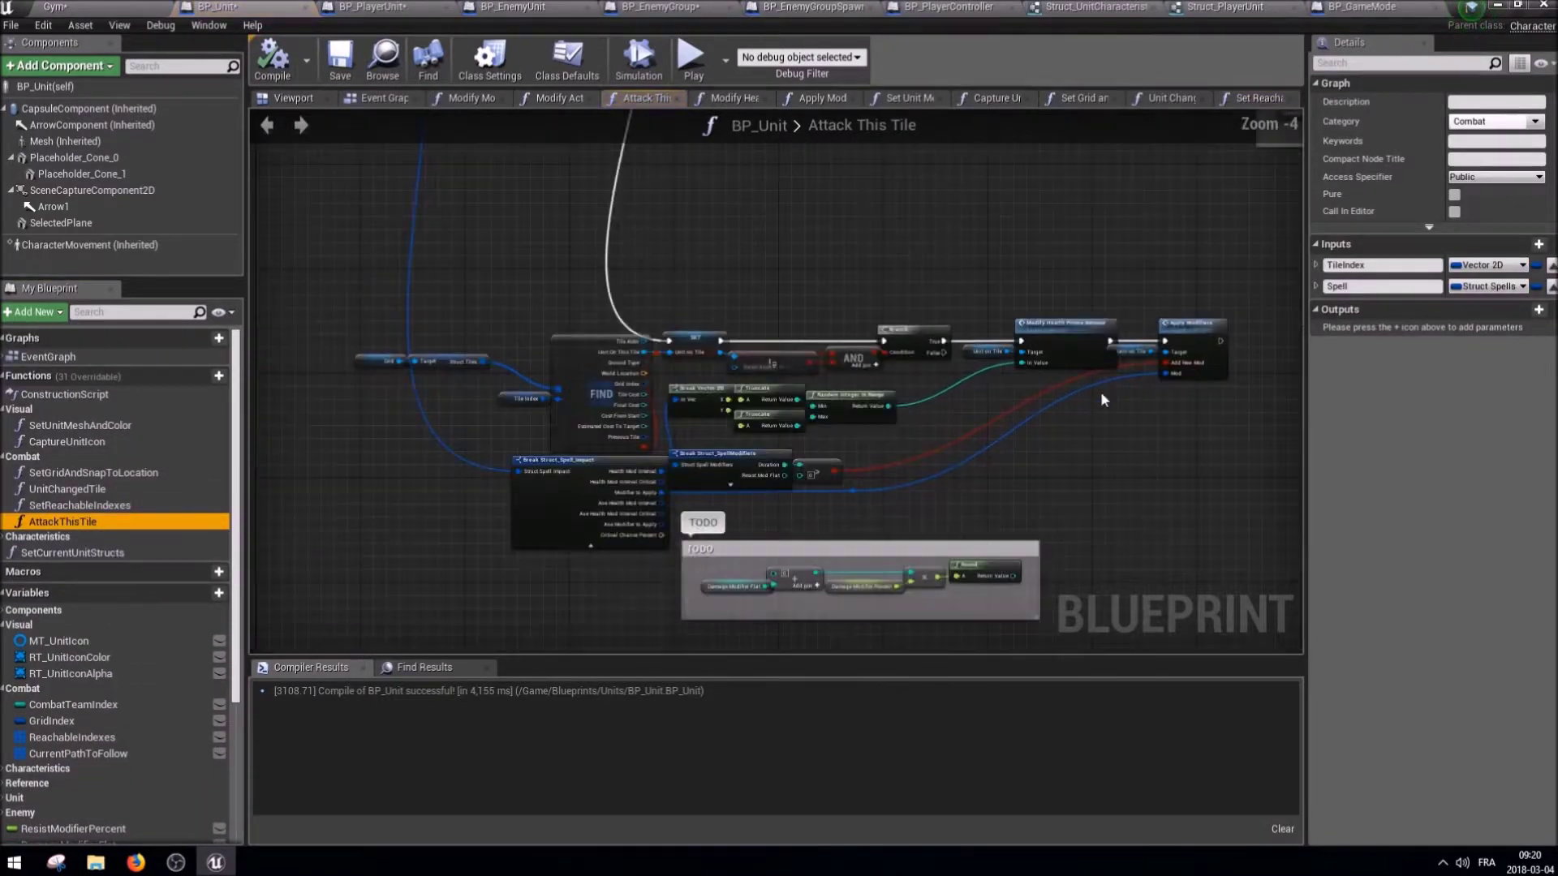
pyautogui.click(33, 536)
pyautogui.doubleClick(33, 536)
pyautogui.doubleClick(73, 552)
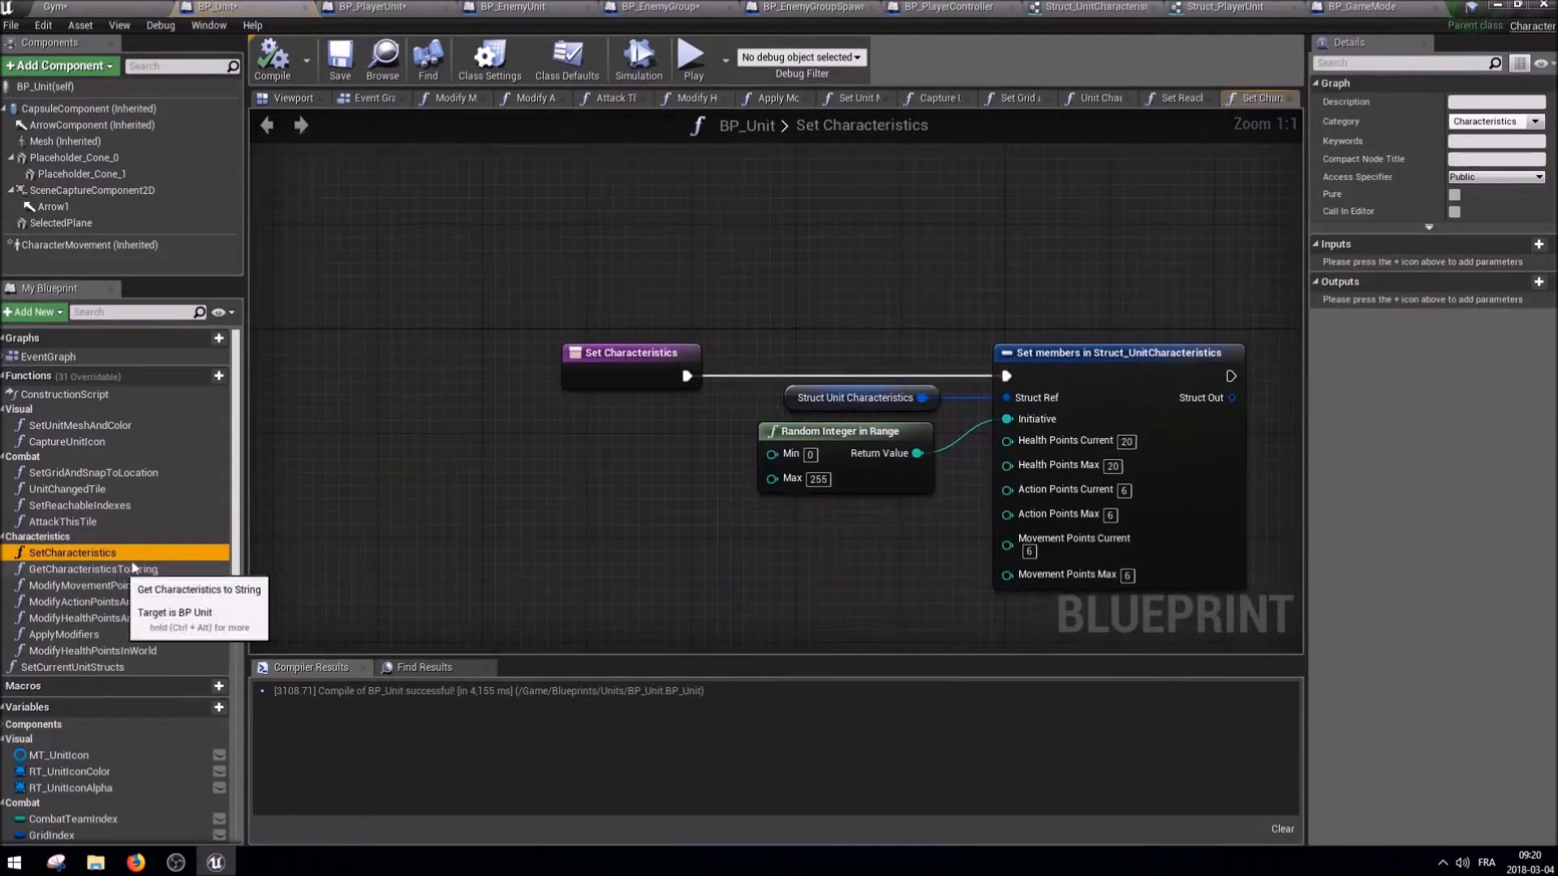
pyautogui.doubleClick(102, 570)
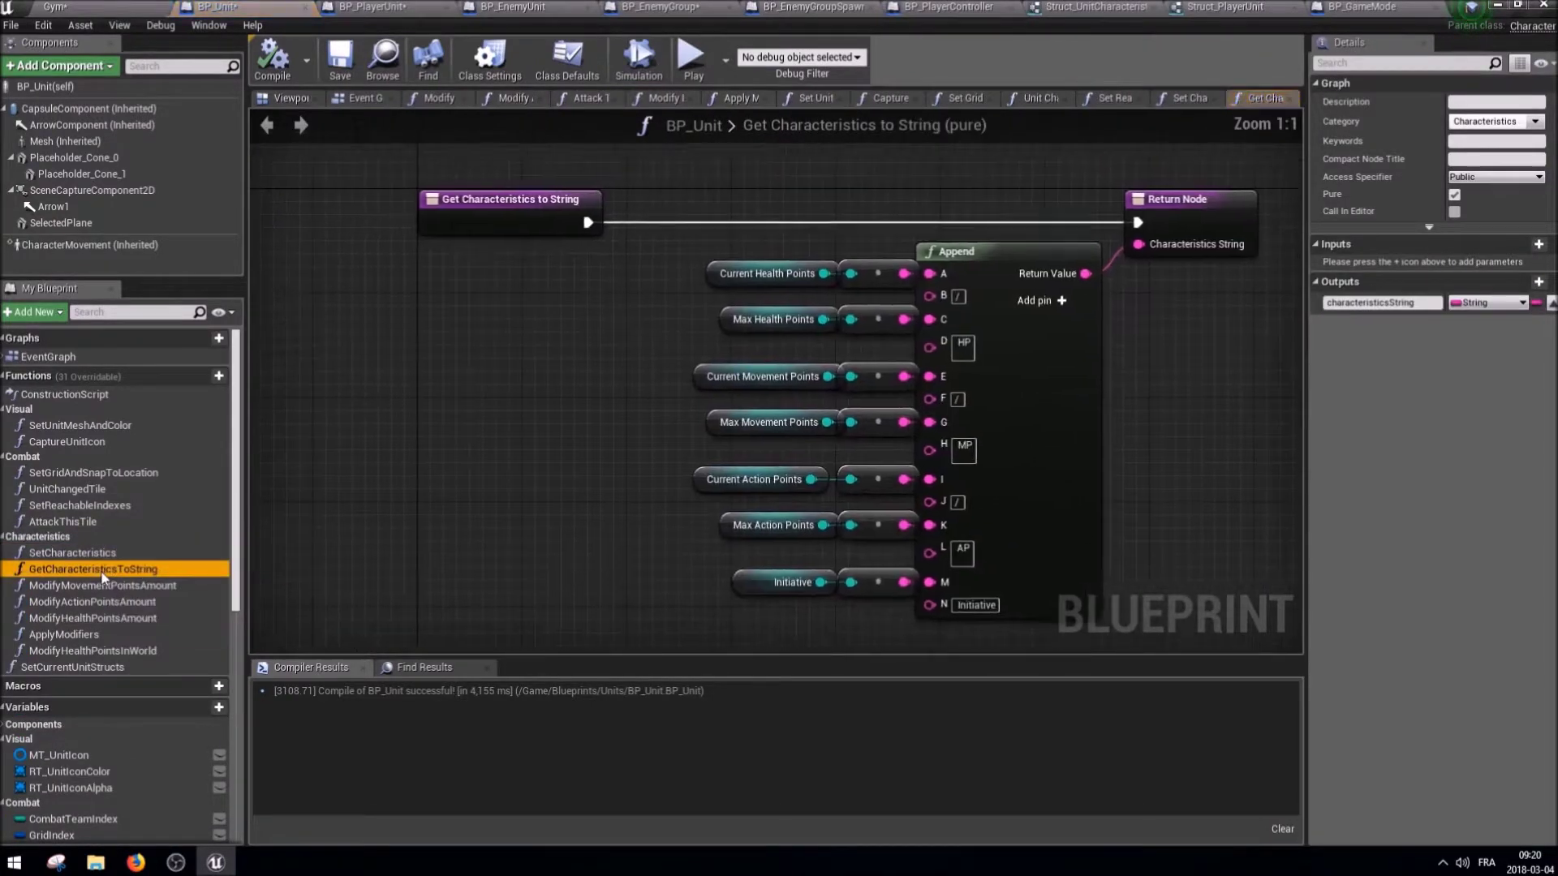
pyautogui.moveTo(383, 389); pyautogui.dragTo(561, 387, button='right')
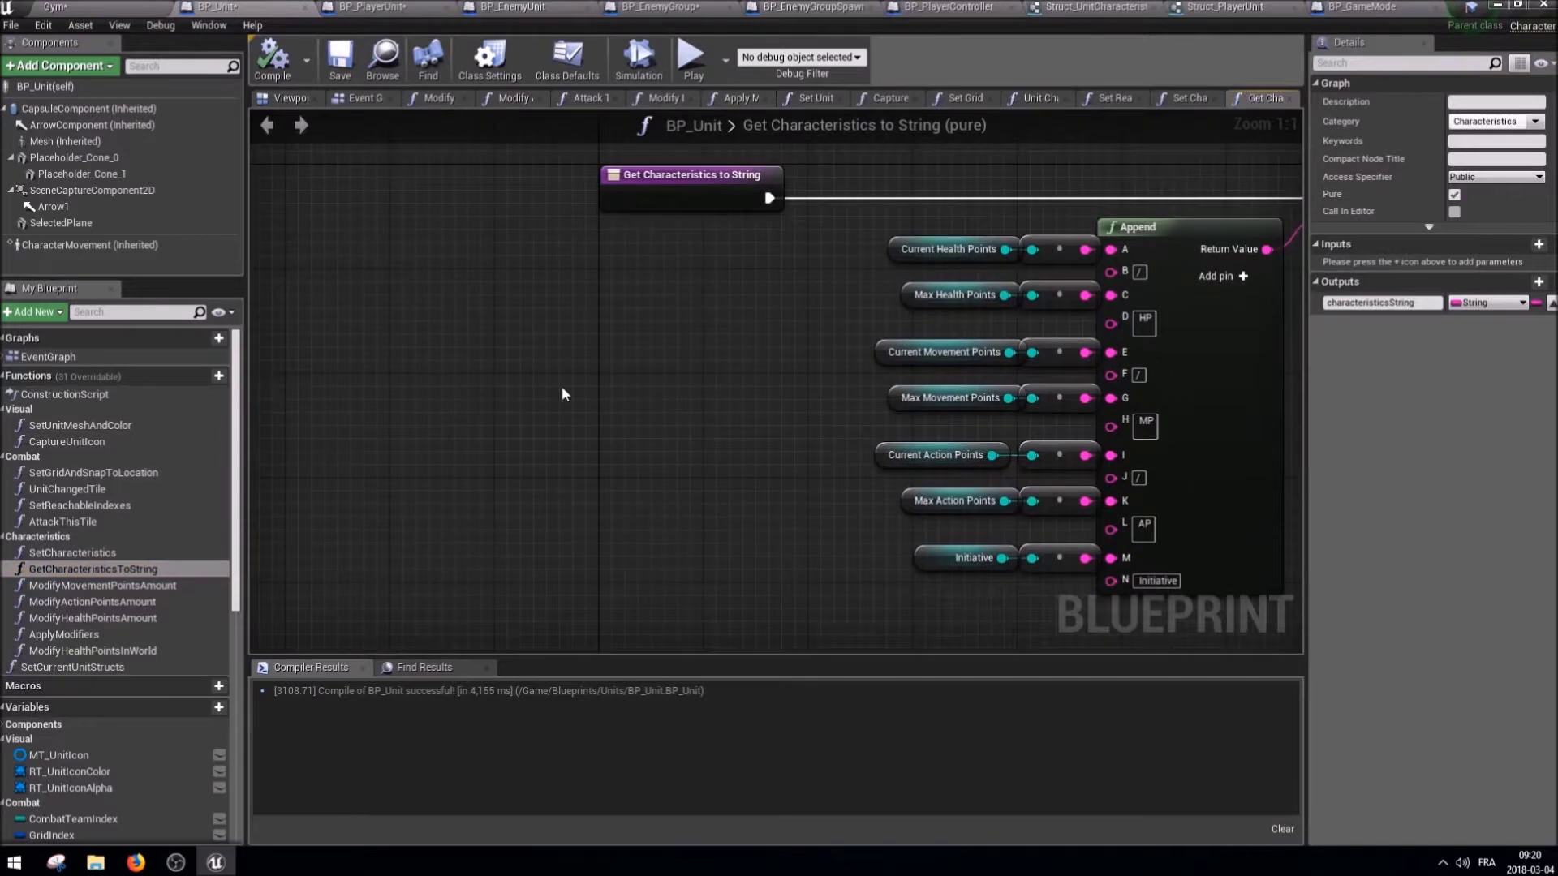
pyautogui.hotkey('ctrl', 'v')
pyautogui.moveTo(807, 363); pyautogui.dragTo(587, 347, button='right')
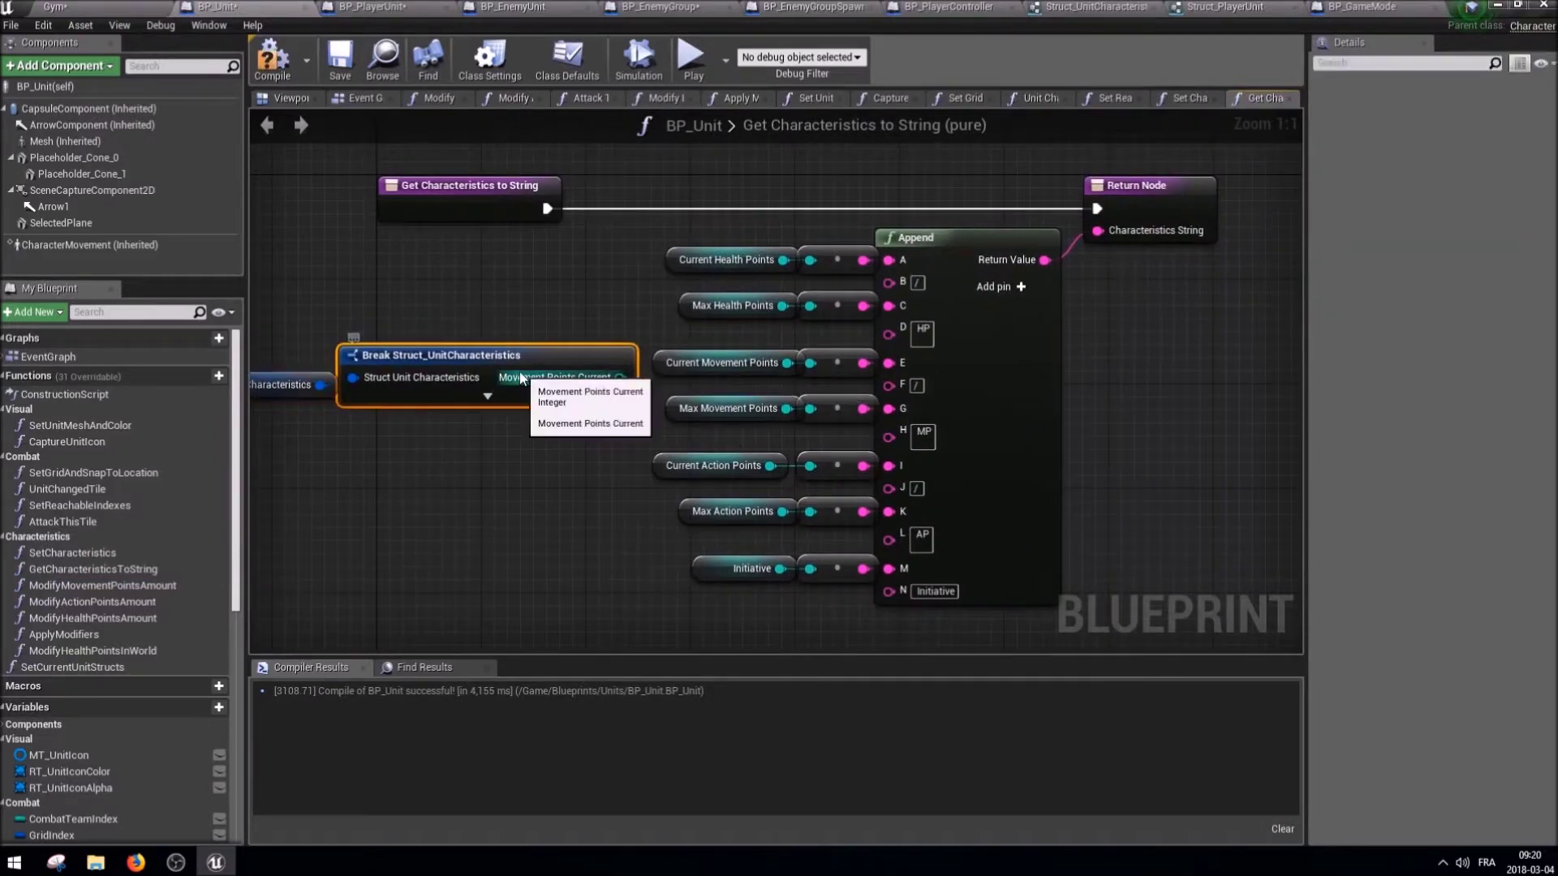
# Expose all six pins on the Break node, including Initiative, Health, Action and MovementPointsMax.
pyautogui.click(524, 383)
pyautogui.click(1453, 239)
pyautogui.click(1454, 201)
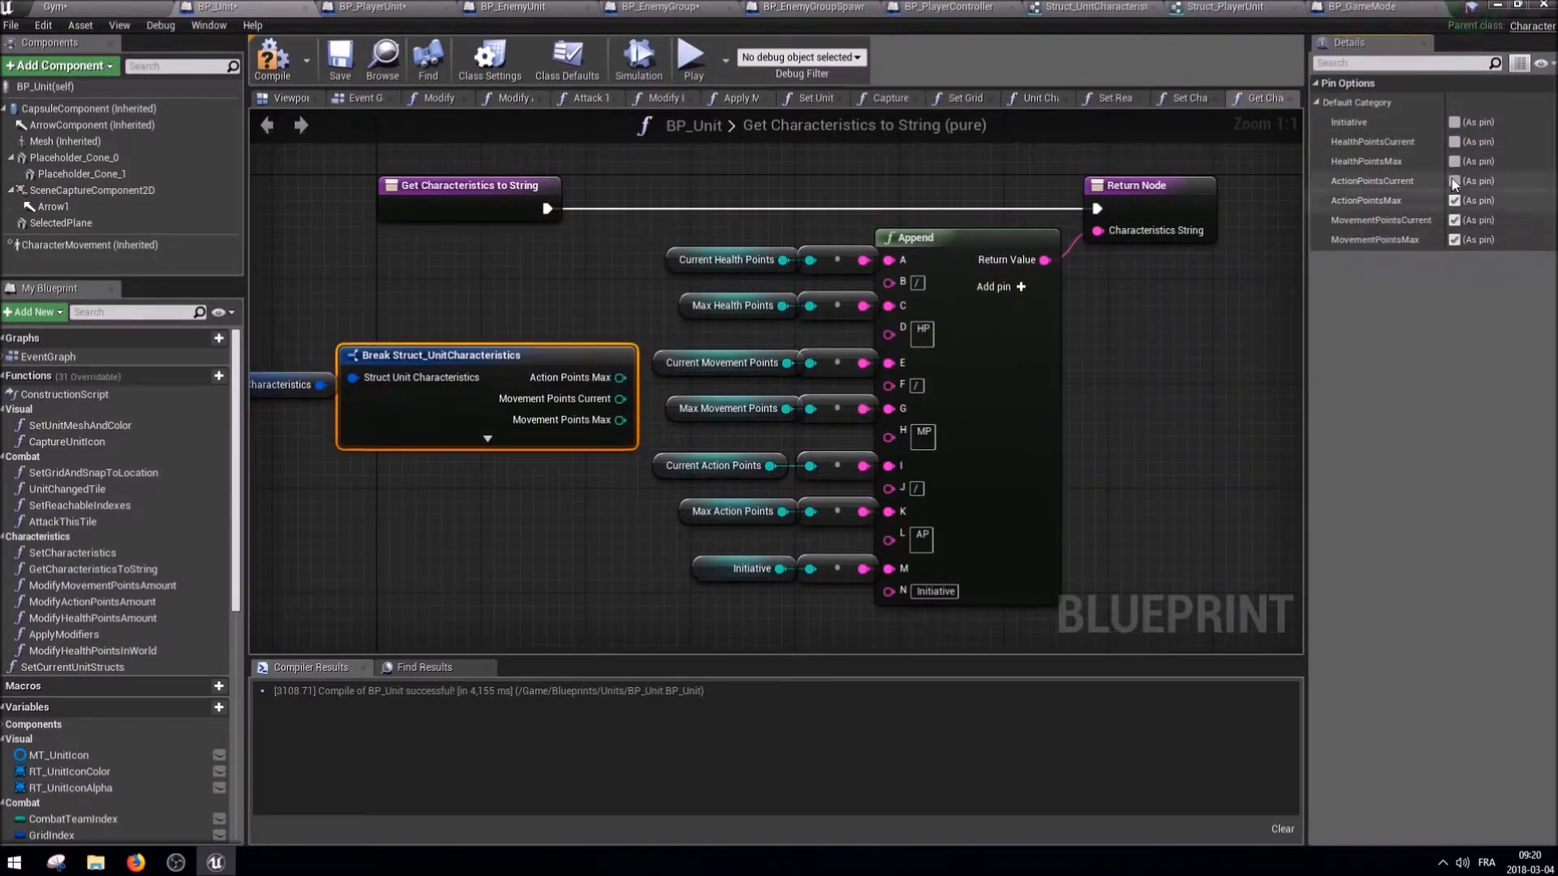
pyautogui.click(1453, 181)
pyautogui.click(1454, 161)
pyautogui.click(1454, 141)
pyautogui.click(1454, 122)
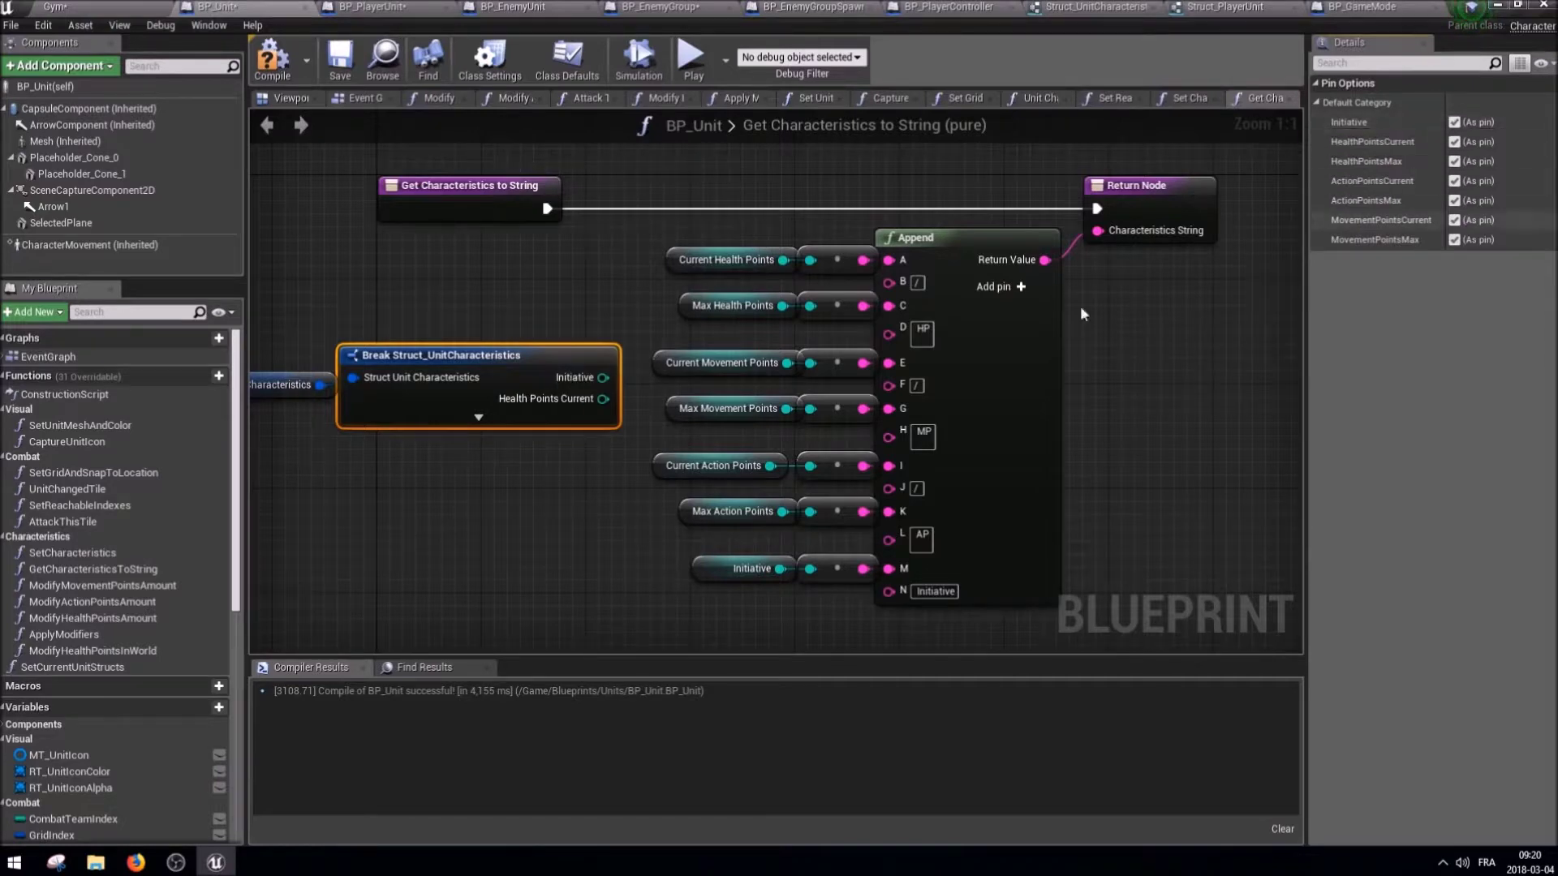
pyautogui.click(478, 416)
# Wire Initiative and current Health, Action and Movement Points into the Append inputs, then delete the old getters.
pyautogui.moveTo(619, 377); pyautogui.dragTo(810, 571)
pyautogui.moveTo(620, 398)
pyautogui.mouseDown()
pyautogui.moveTo(809, 261)
pyautogui.moveTo(619, 420)
pyautogui.moveTo(824, 371)
pyautogui.mouseUp()
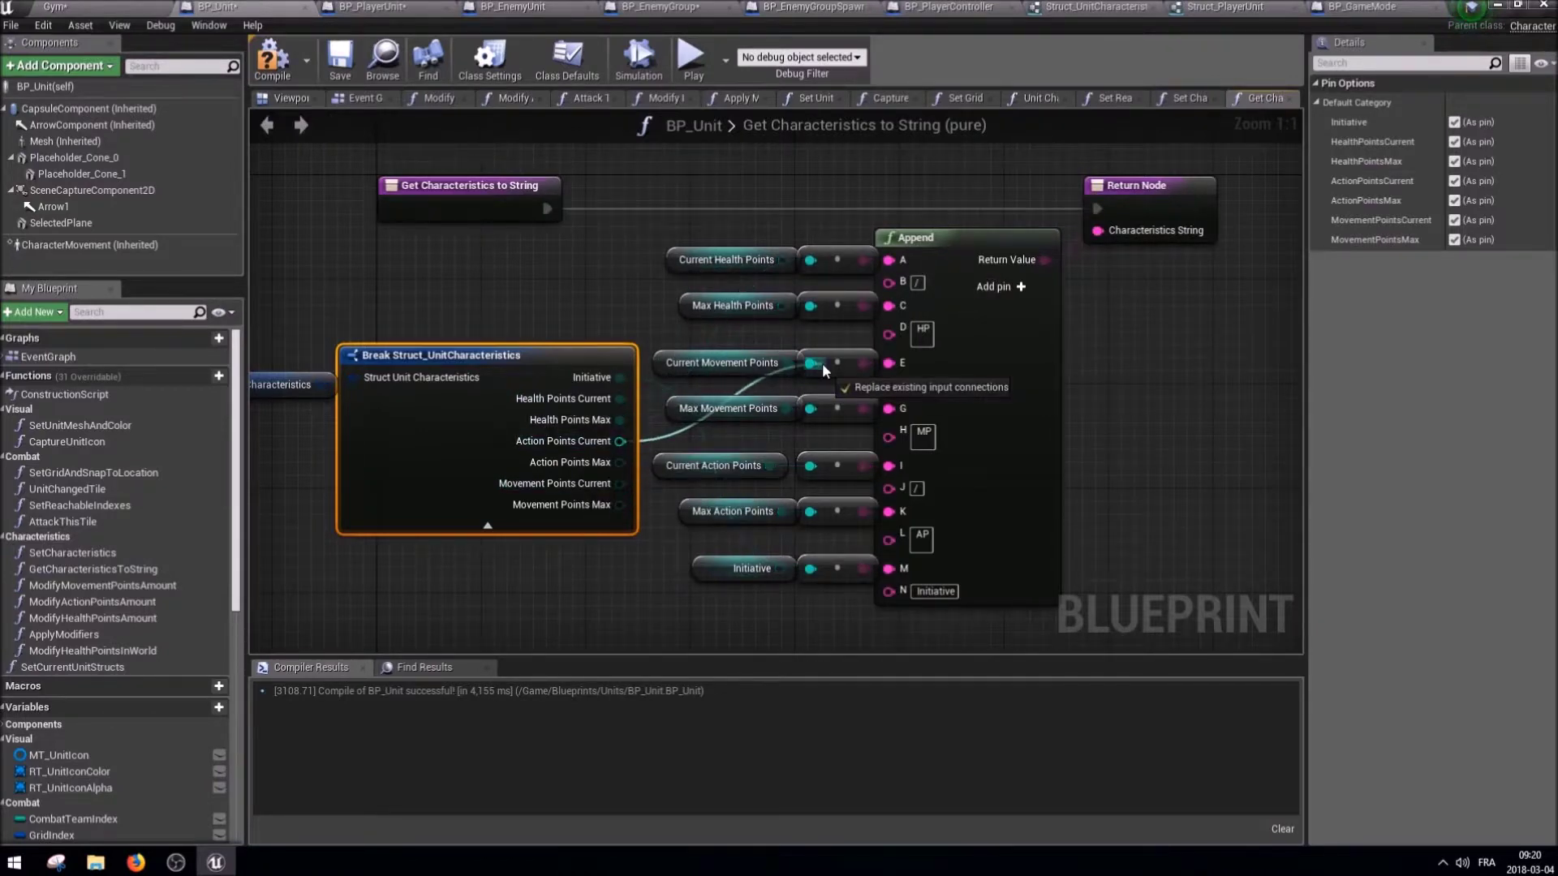
pyautogui.moveTo(823, 370); pyautogui.dragTo(815, 475)
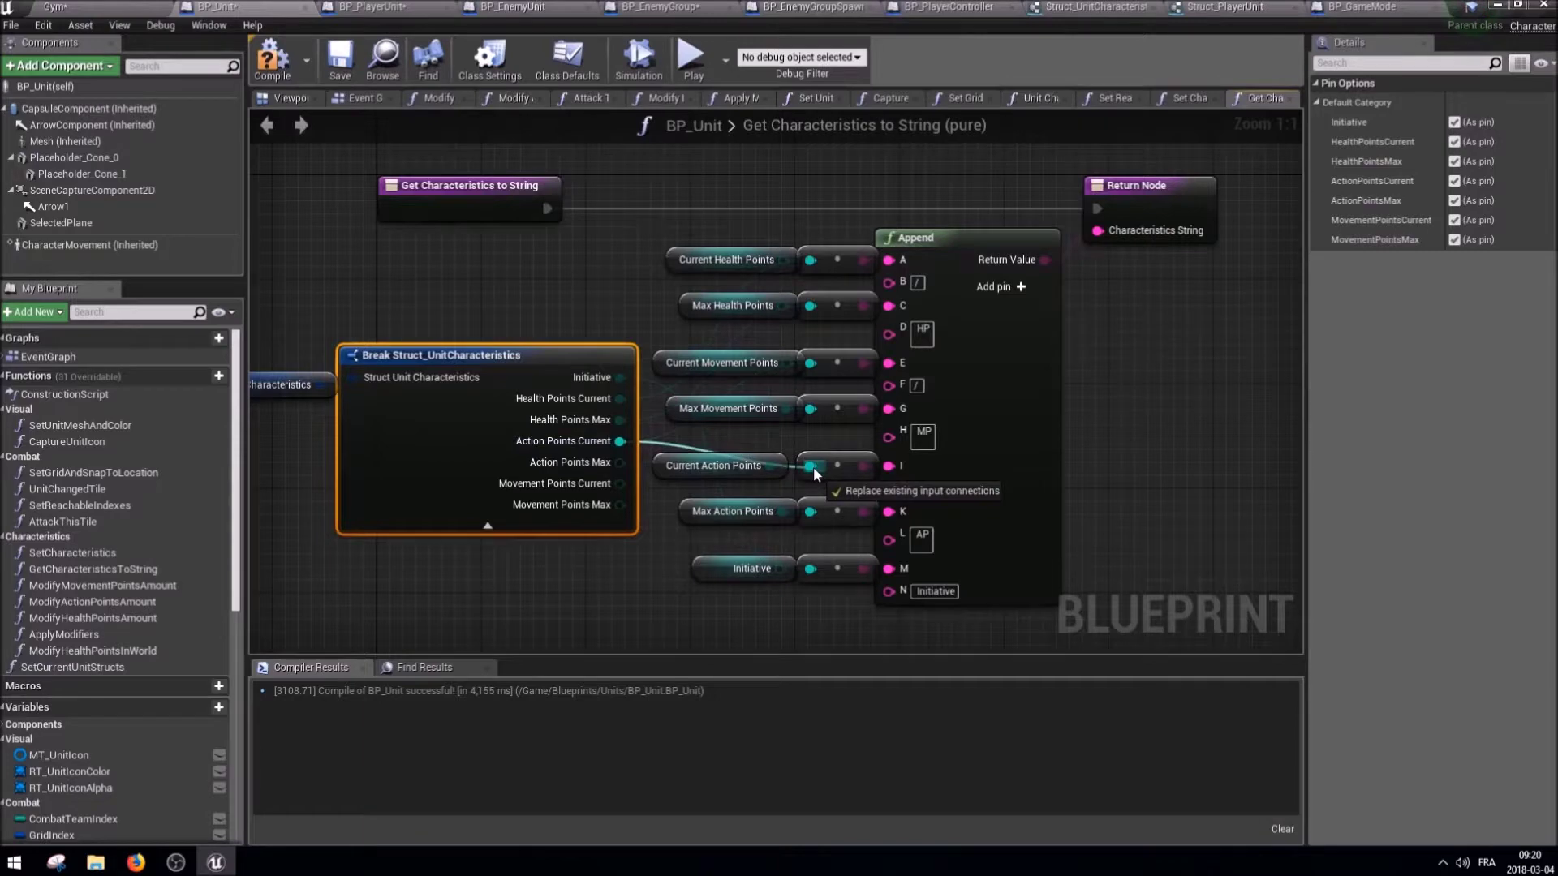
pyautogui.moveTo(620, 484)
pyautogui.mouseDown()
pyautogui.moveTo(812, 381)
pyautogui.moveTo(798, 410)
pyautogui.moveTo(618, 503)
pyautogui.mouseUp()
pyautogui.moveTo(645, 596); pyautogui.dragTo(751, 177)
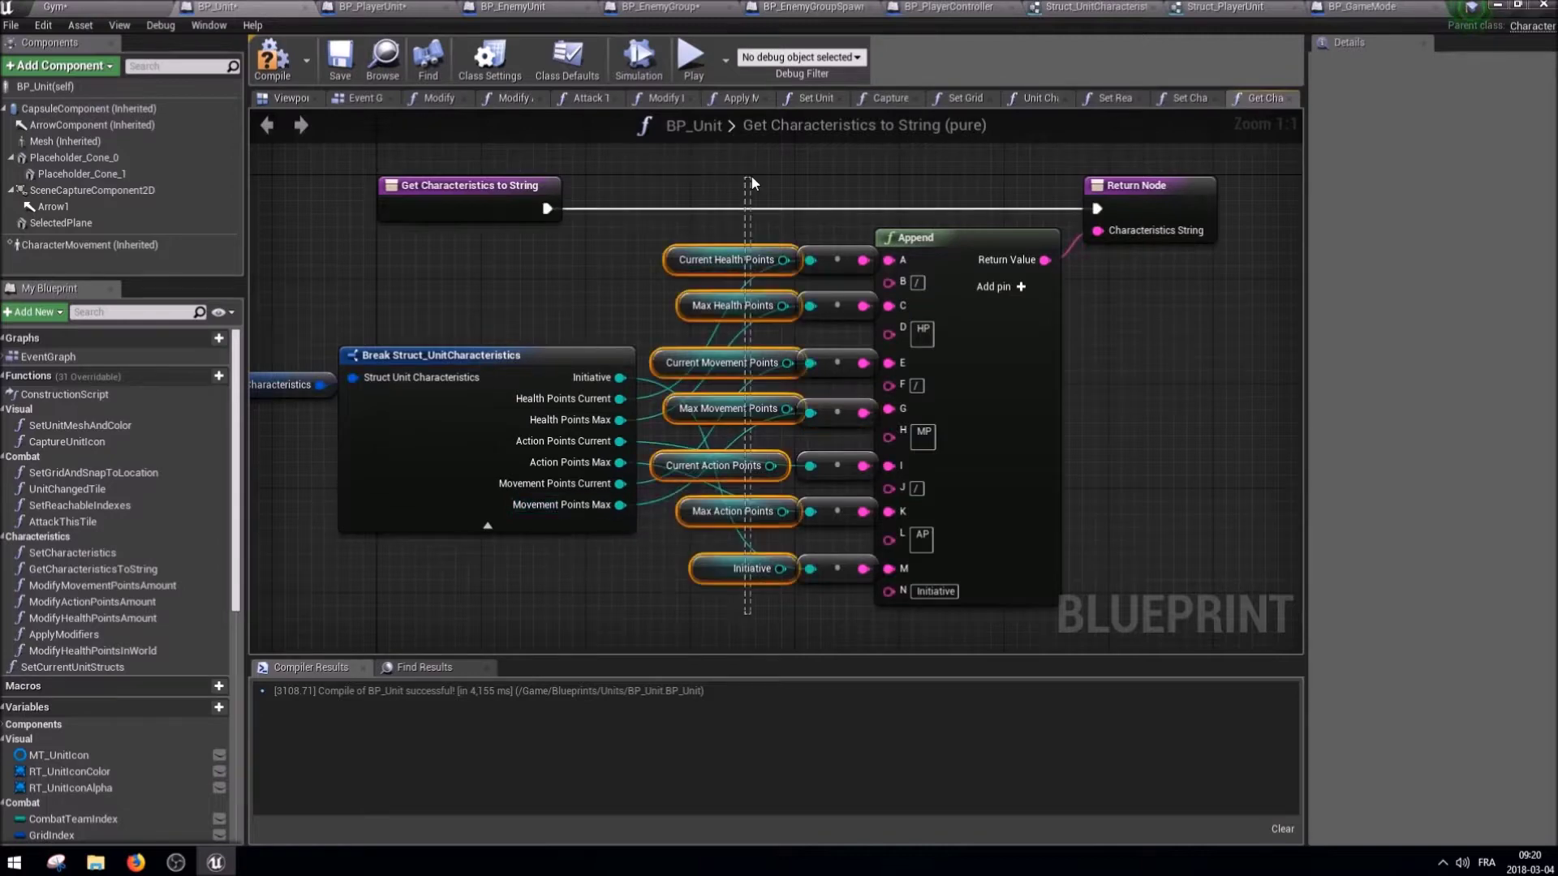
pyautogui.press('Delete')
pyautogui.scroll(-1, 506, 274)
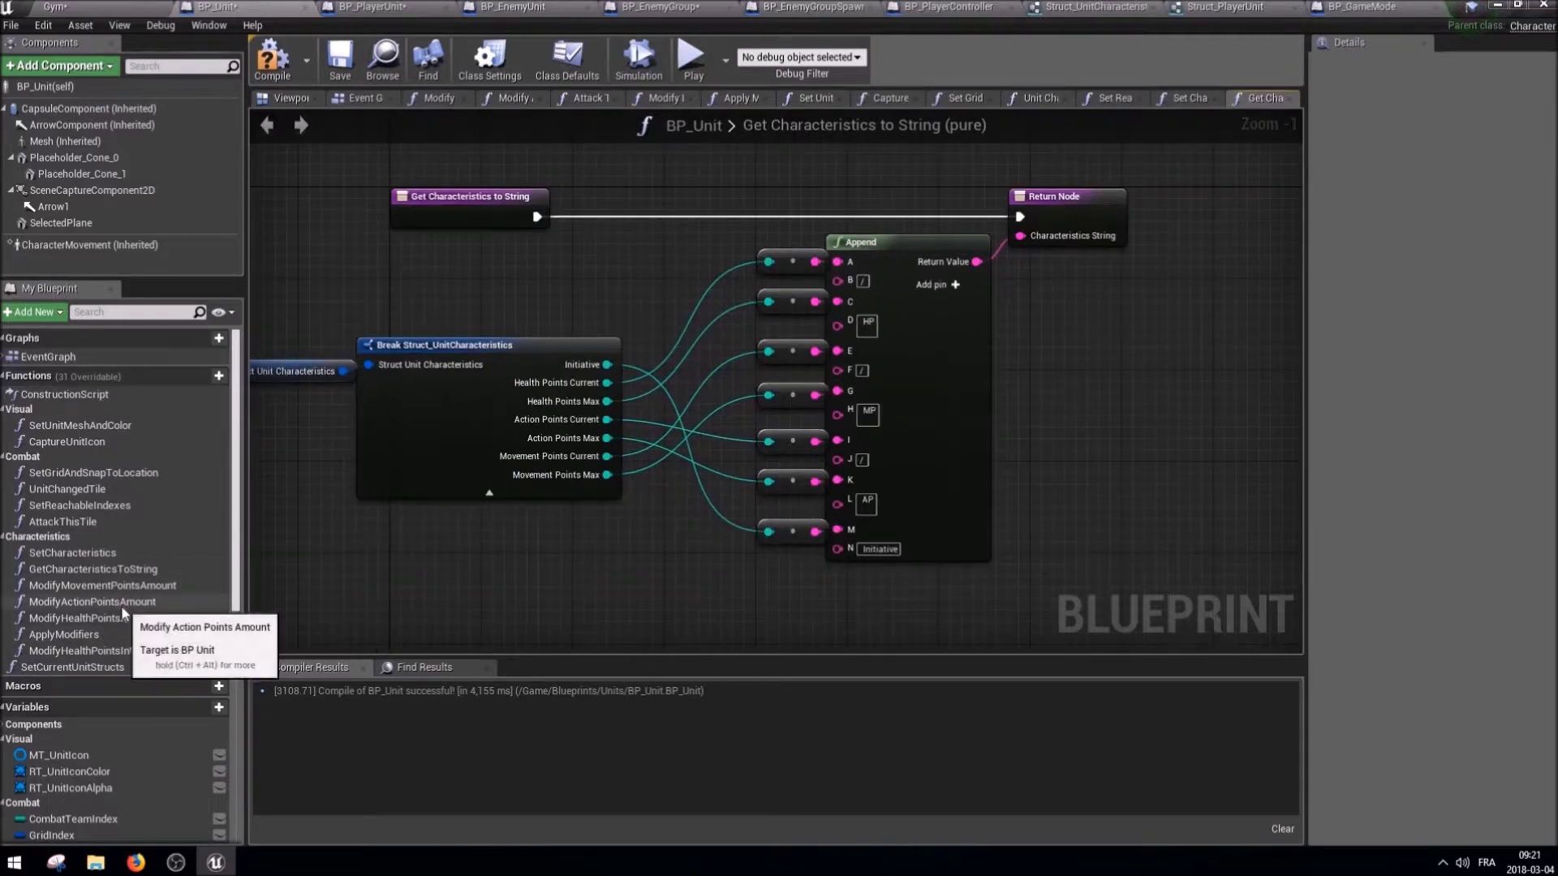
pyautogui.moveTo(473, 563); pyautogui.dragTo(675, 585, button='right')
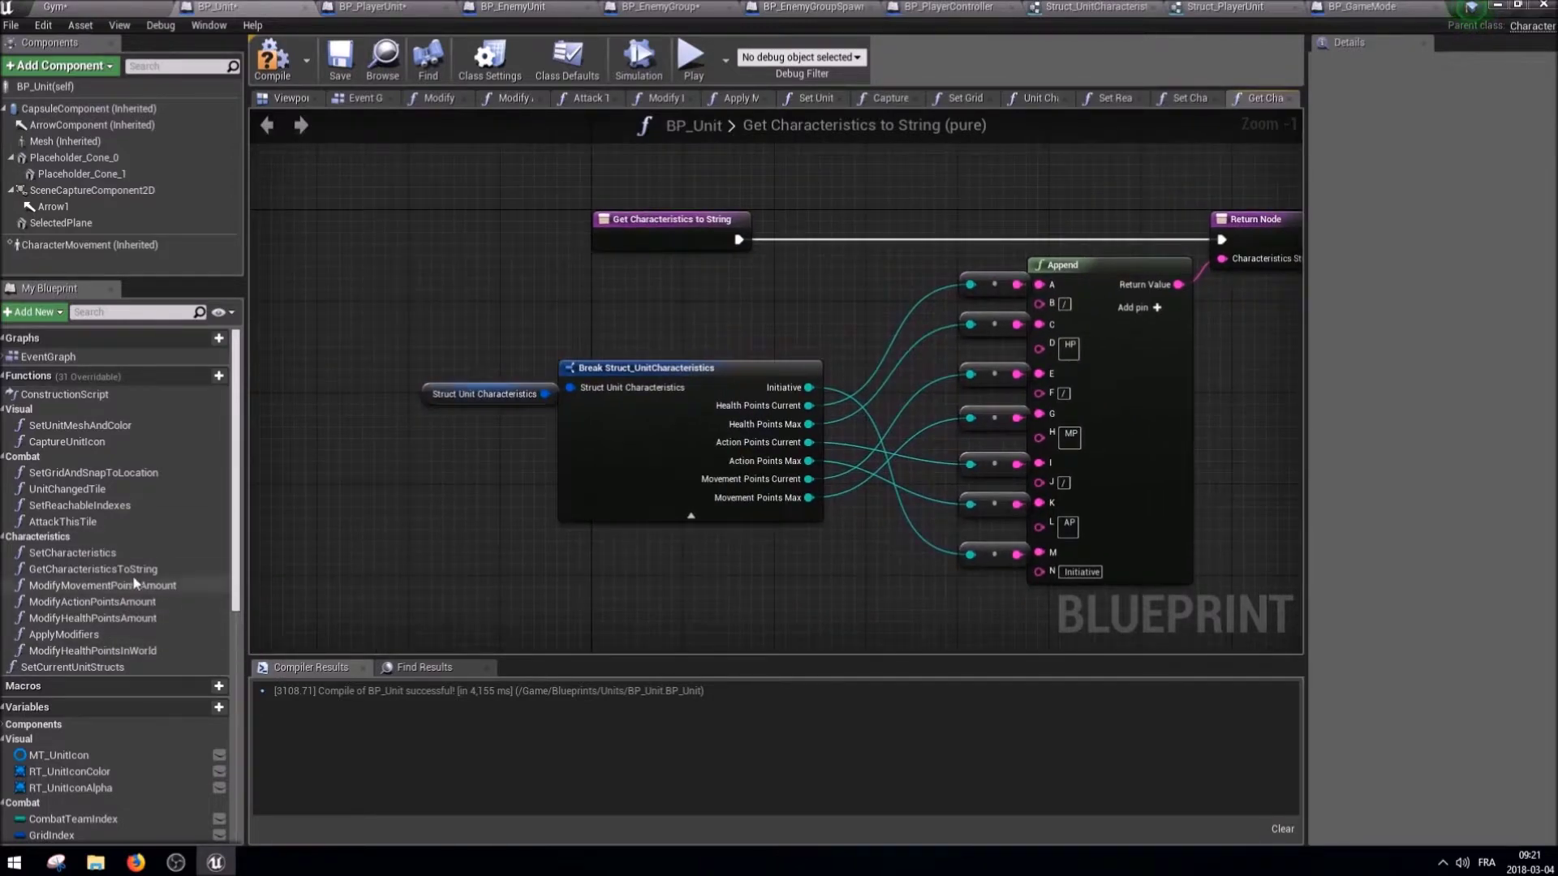
# Review the Modify Movement, Action and Health Points functions and Set Current Unit Structs graphs.
pyautogui.doubleClick(102, 584)
pyautogui.doubleClick(94, 601)
pyautogui.click(96, 618)
pyautogui.doubleClick(69, 649)
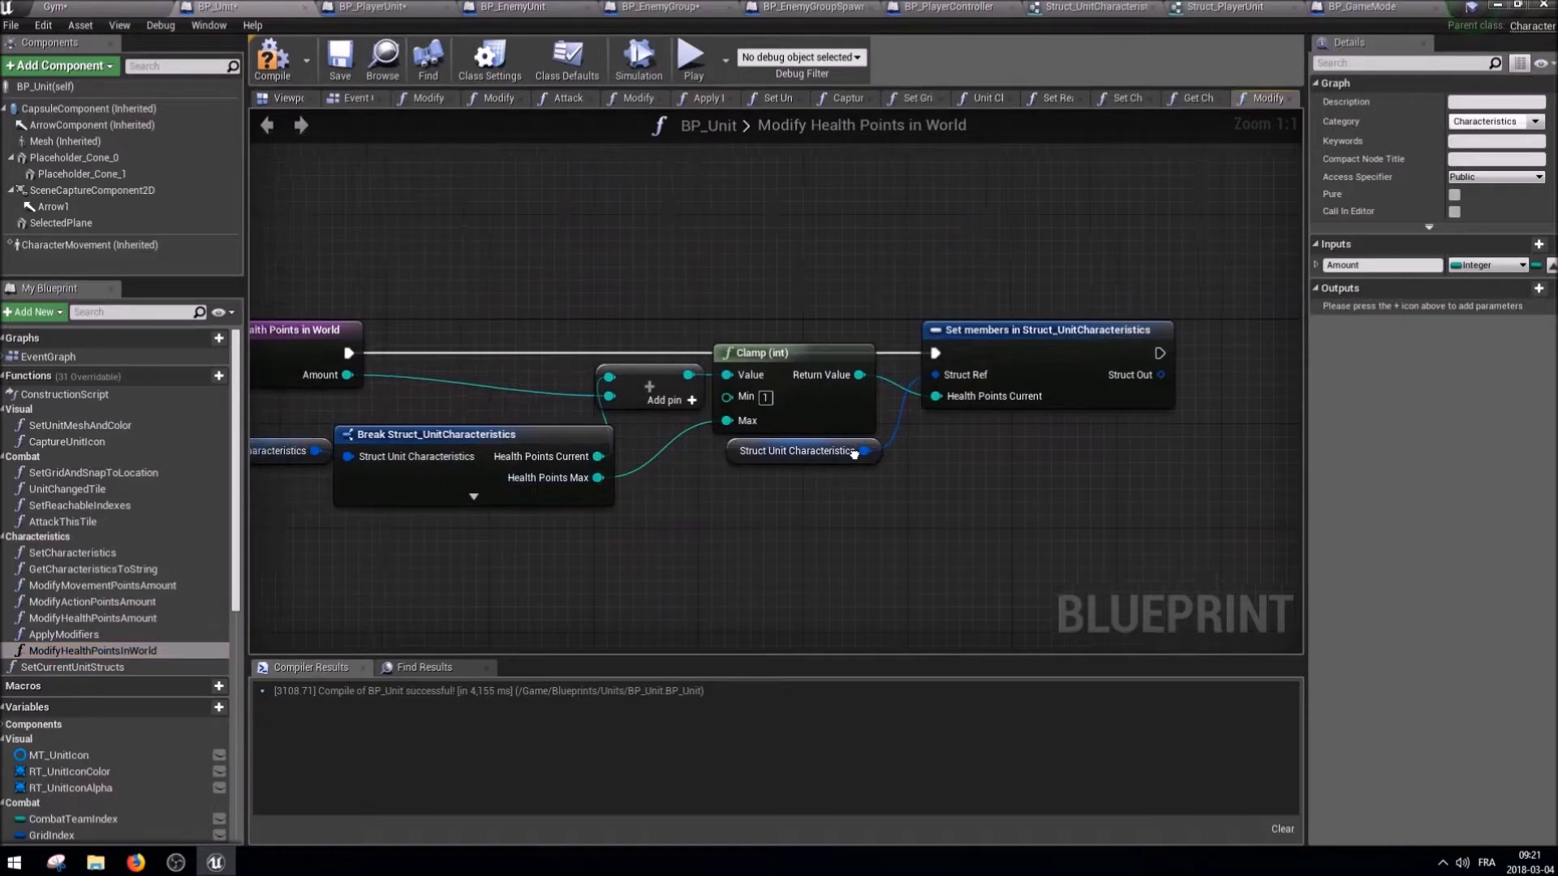
pyautogui.doubleClick(92, 667)
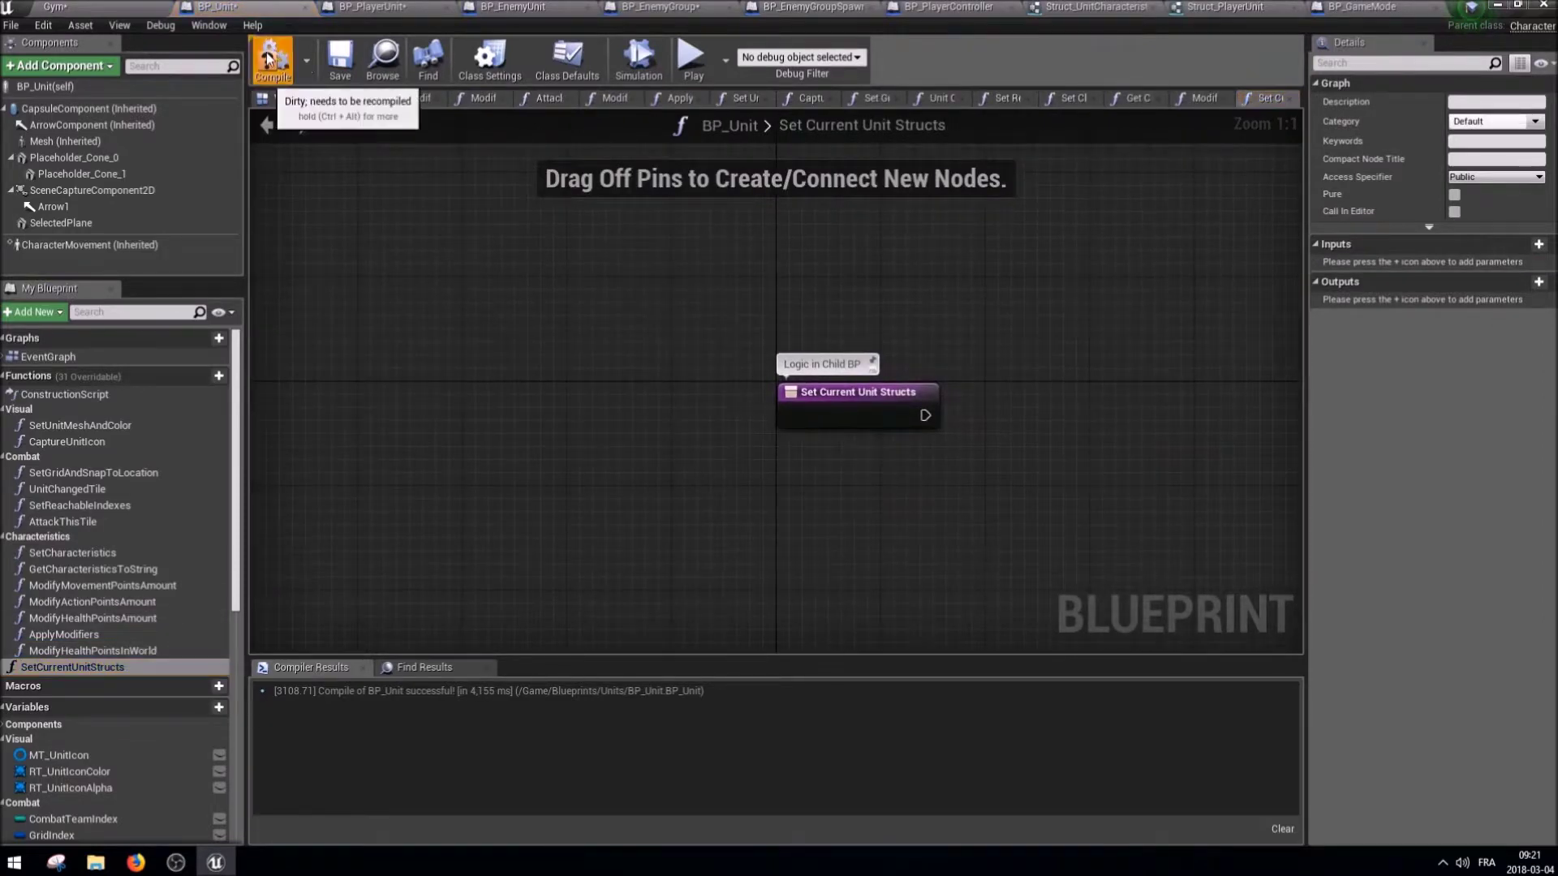
# Compile and save BP_Unit.
pyautogui.click(339, 69)
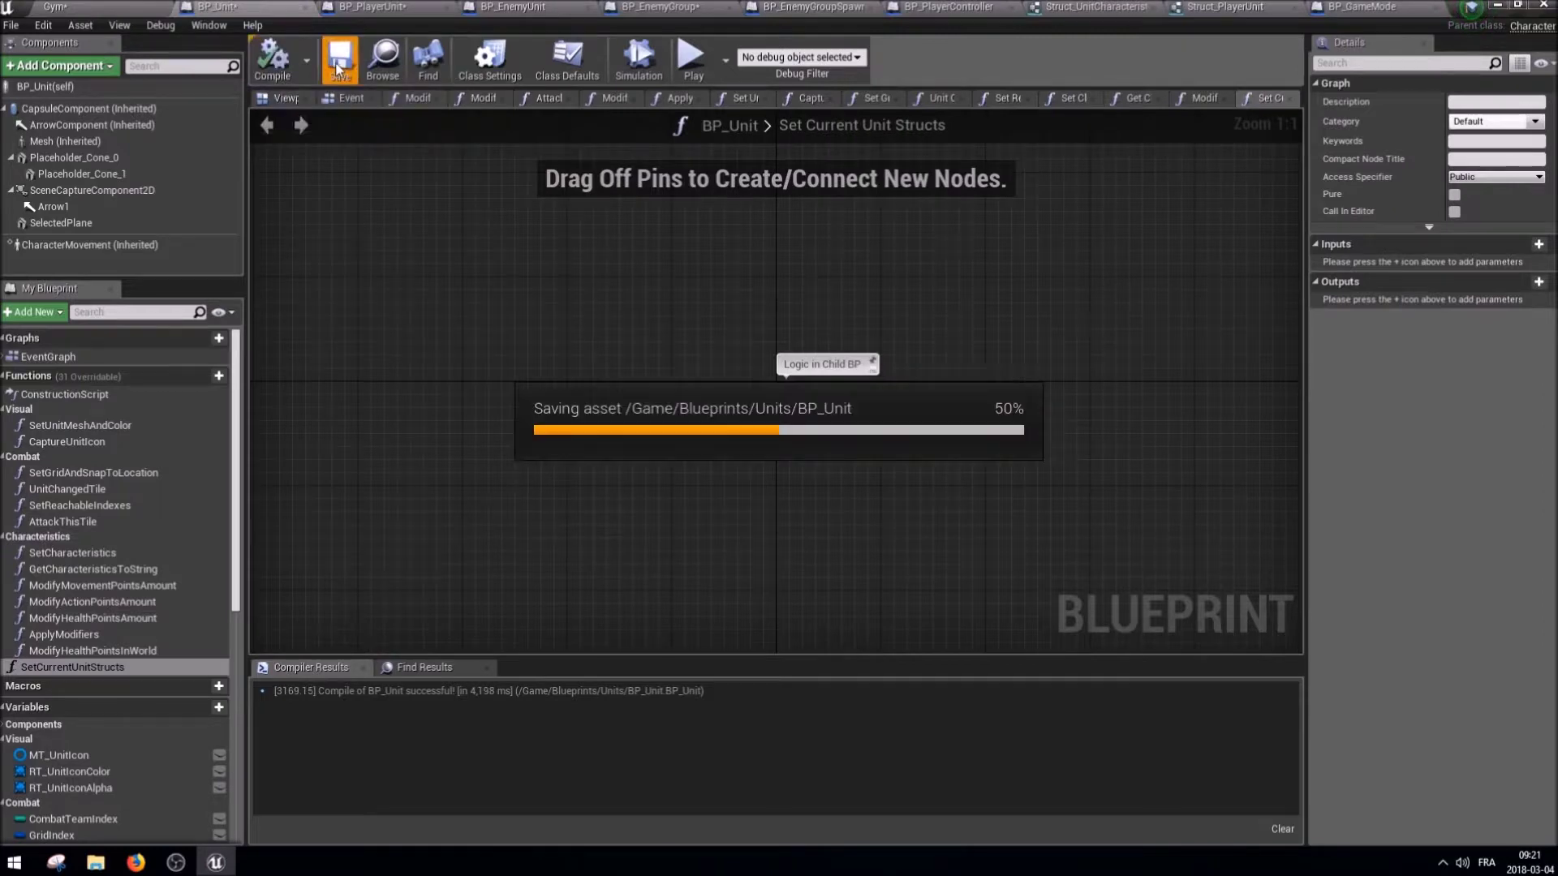
pyautogui.click(373, 10)
pyautogui.click(340, 61)
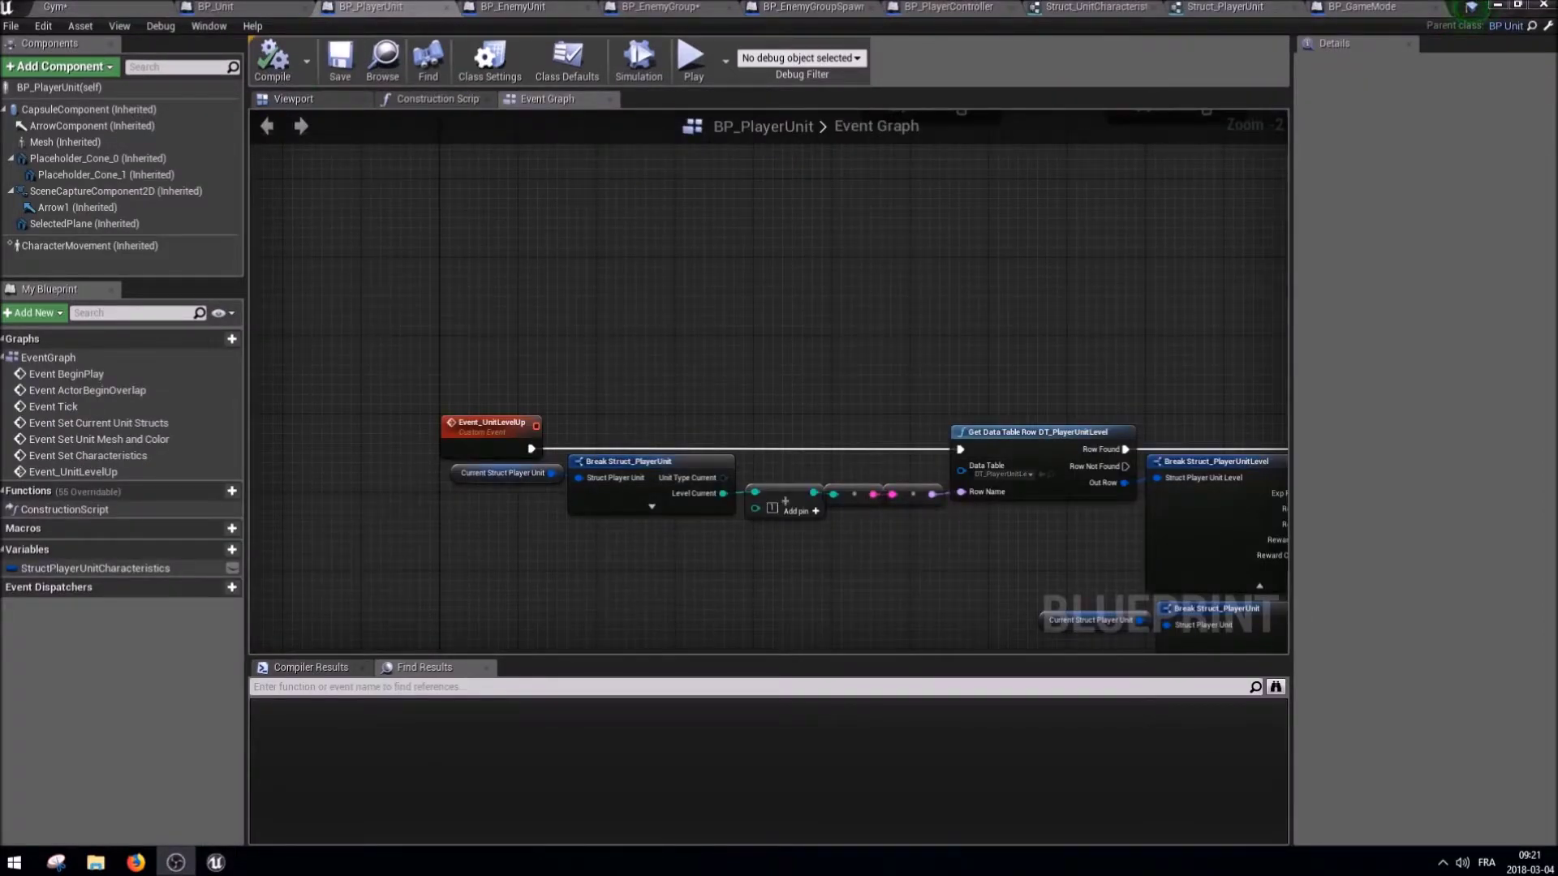
pyautogui.click(212, 6)
# In BP_Unit, delete the Initiative variable but keep CurrentMovementPoints.
pyautogui.scroll(-2, 144, 579)
pyautogui.scroll(-2, 14, 590)
pyautogui.click(56, 632)
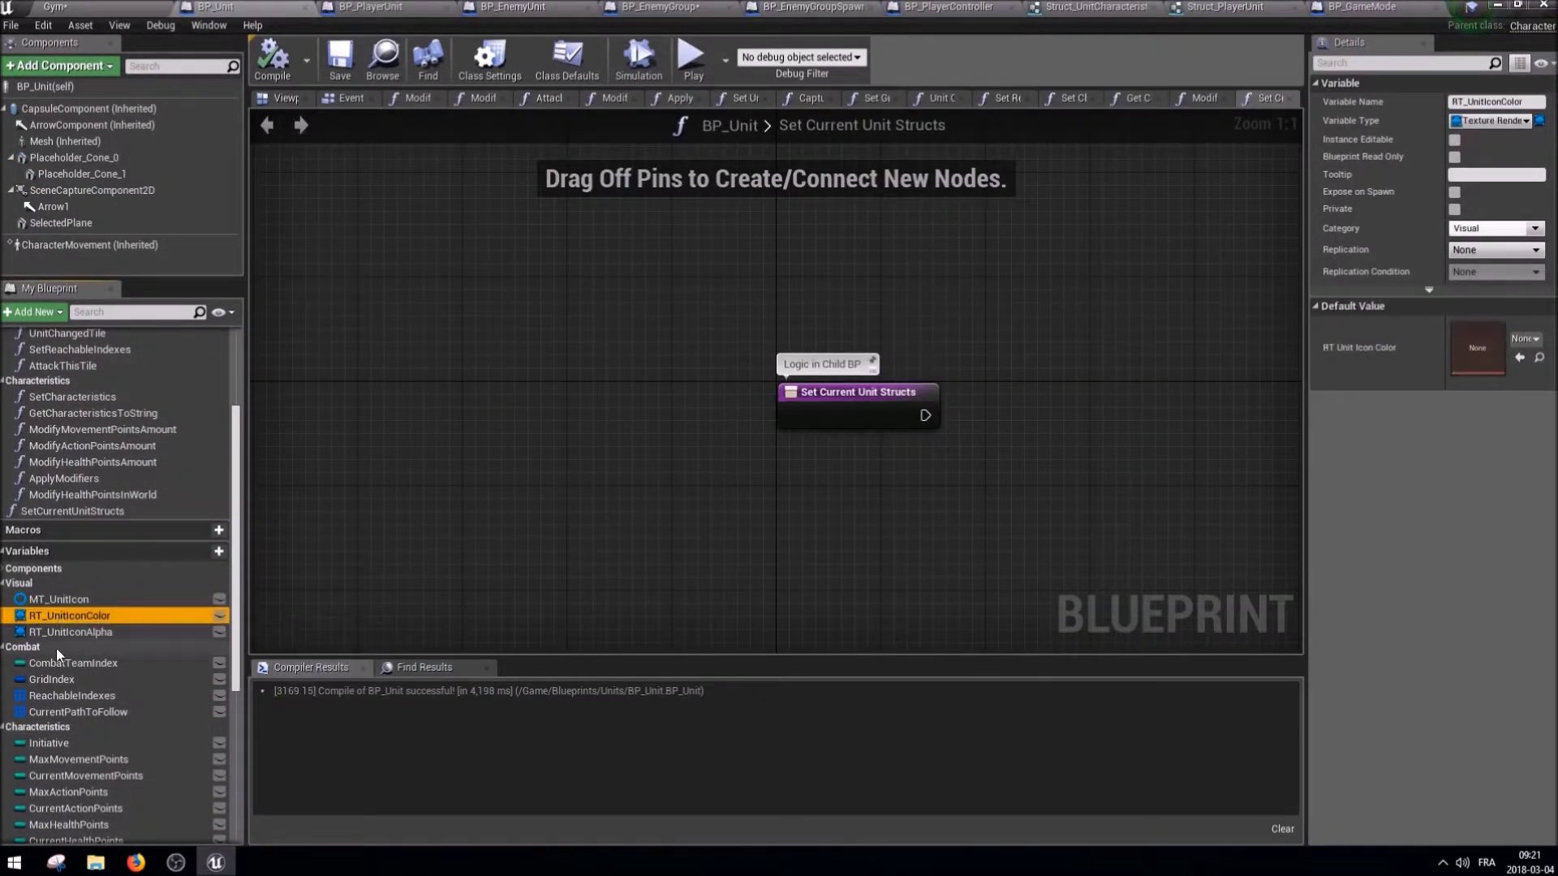
pyautogui.click(56, 663)
pyautogui.click(57, 679)
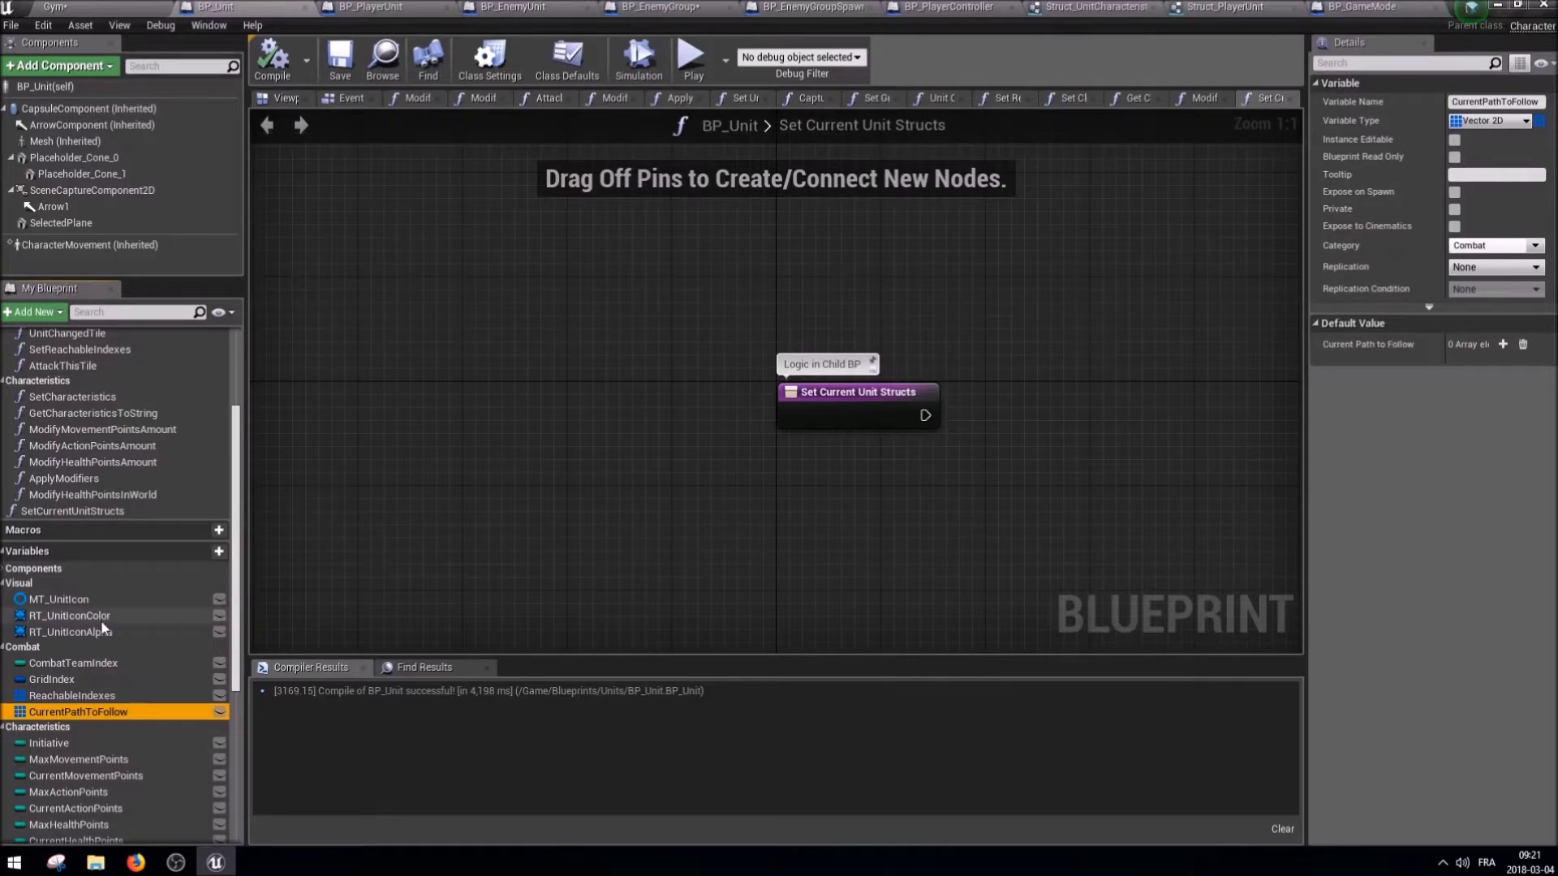
pyautogui.scroll(-2, 100, 616)
pyautogui.click(73, 562)
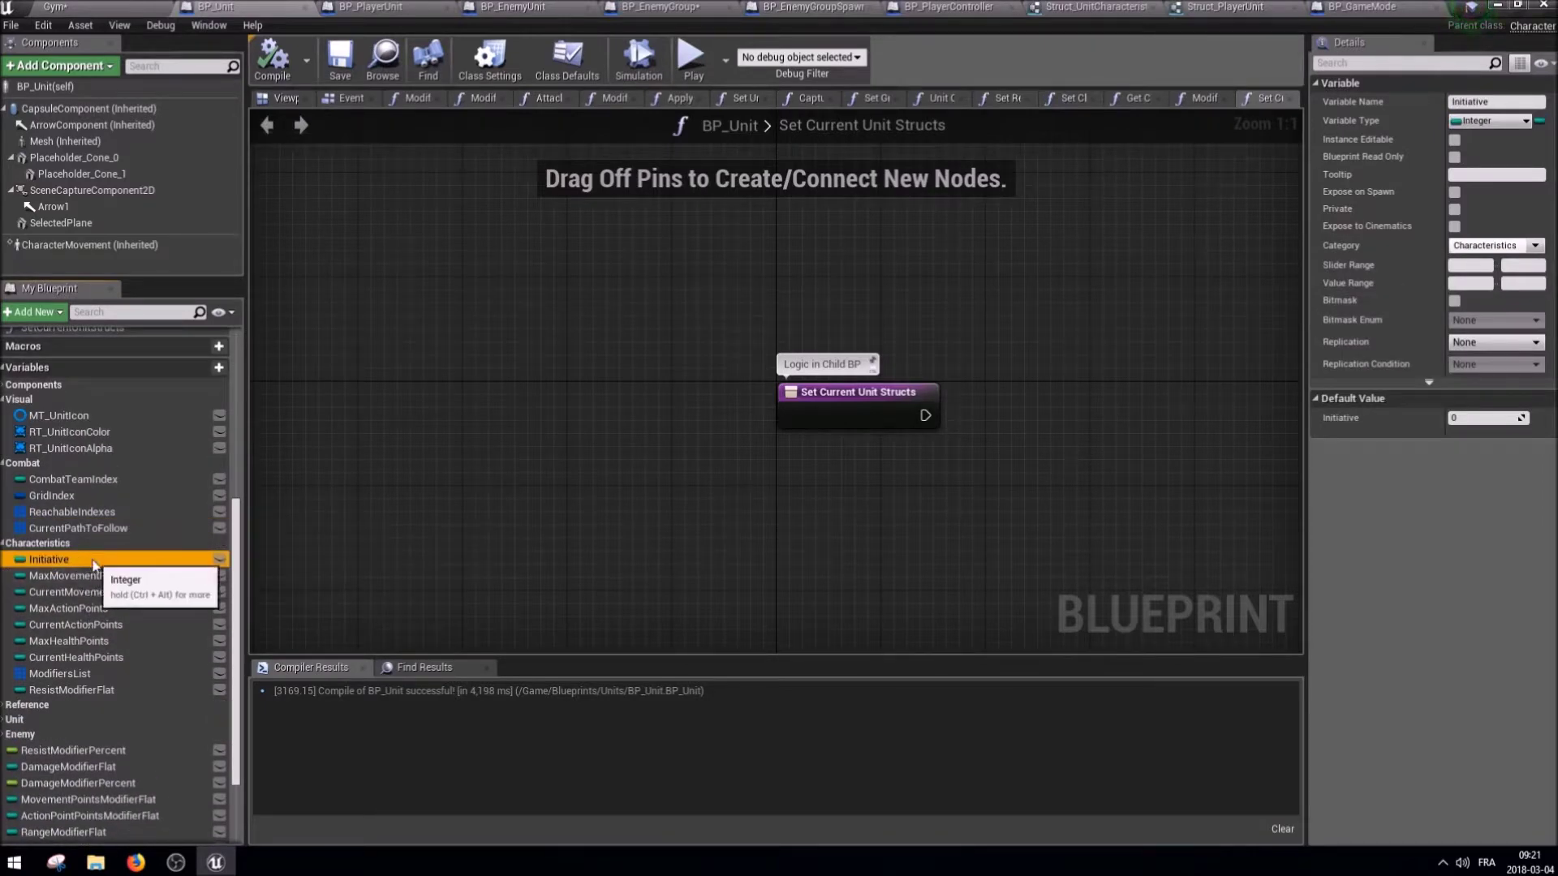
pyautogui.press('Delete')
# Delete the max points, CurrentActionPoints, MaxHealthPoints and CurrentHealthPoints variables.
pyautogui.press('Delete')
pyautogui.press('Delete')
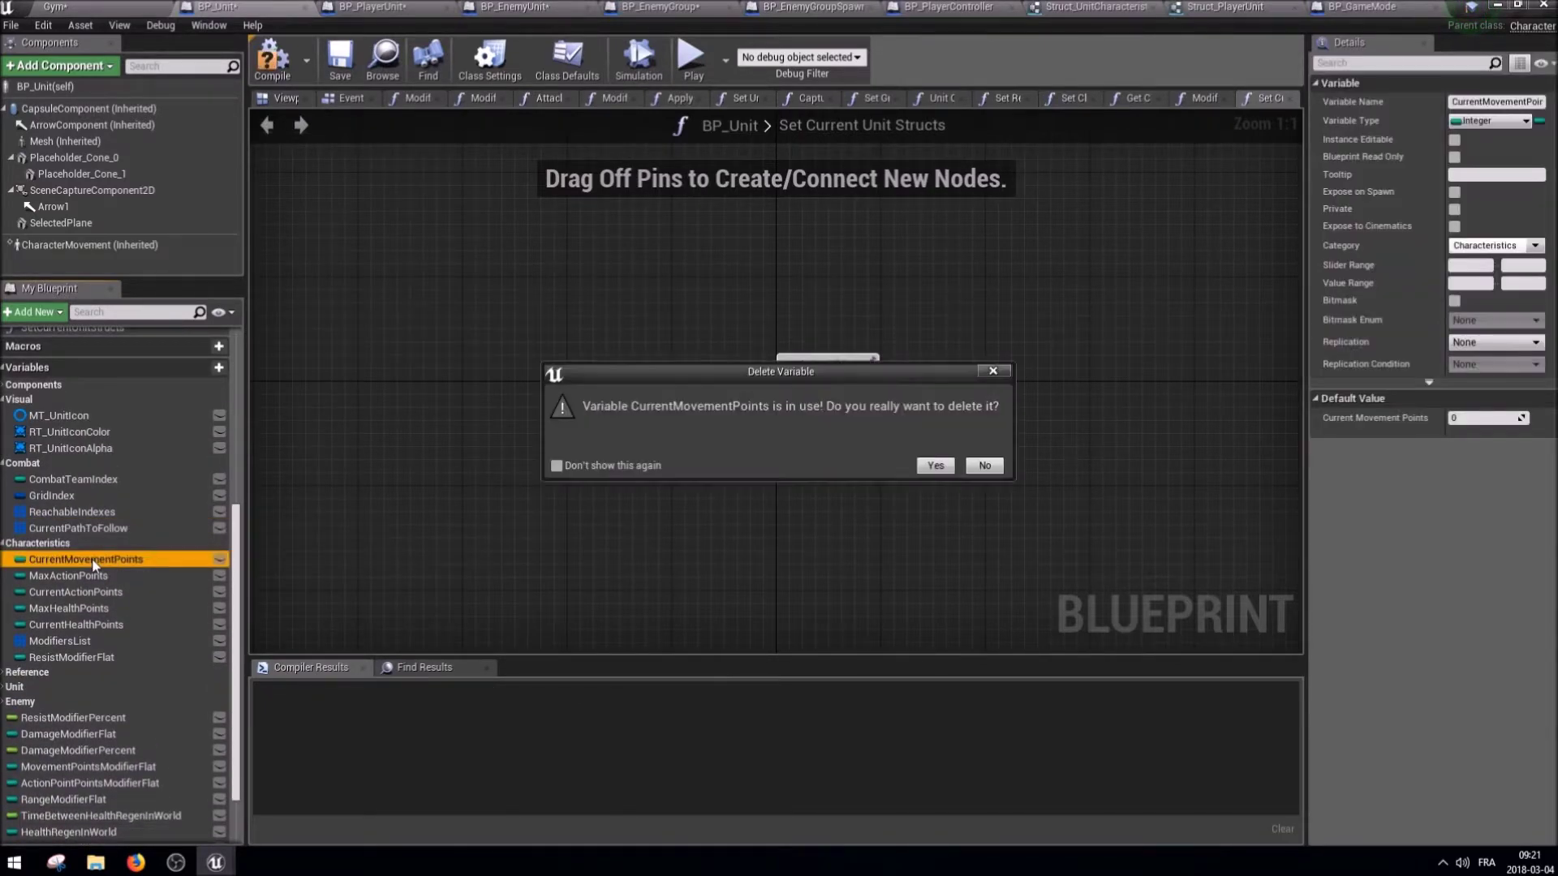
pyautogui.click(992, 469)
pyautogui.click(102, 577)
pyautogui.press('Delete')
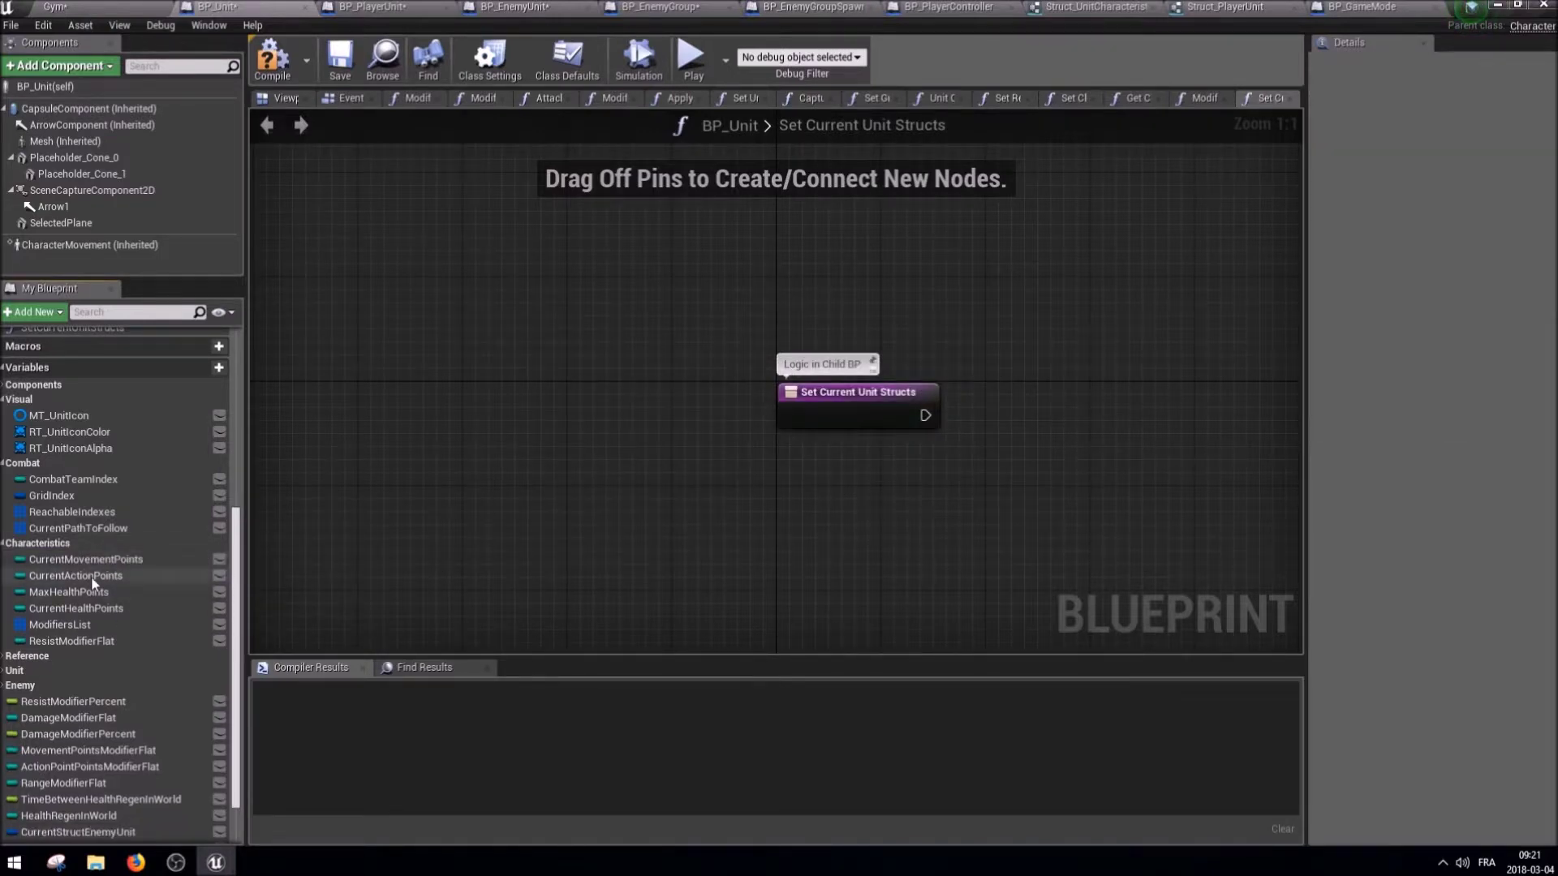
pyautogui.click(90, 576)
pyautogui.press('Delete')
pyautogui.click(85, 576)
pyautogui.press('Delete')
pyautogui.click(96, 576)
pyautogui.press('Delete')
# Delete the Enemy category's EnemyGroup variable despite its references, then return to BP_EnemyUnit.
pyautogui.click(96, 576)
pyautogui.click(81, 592)
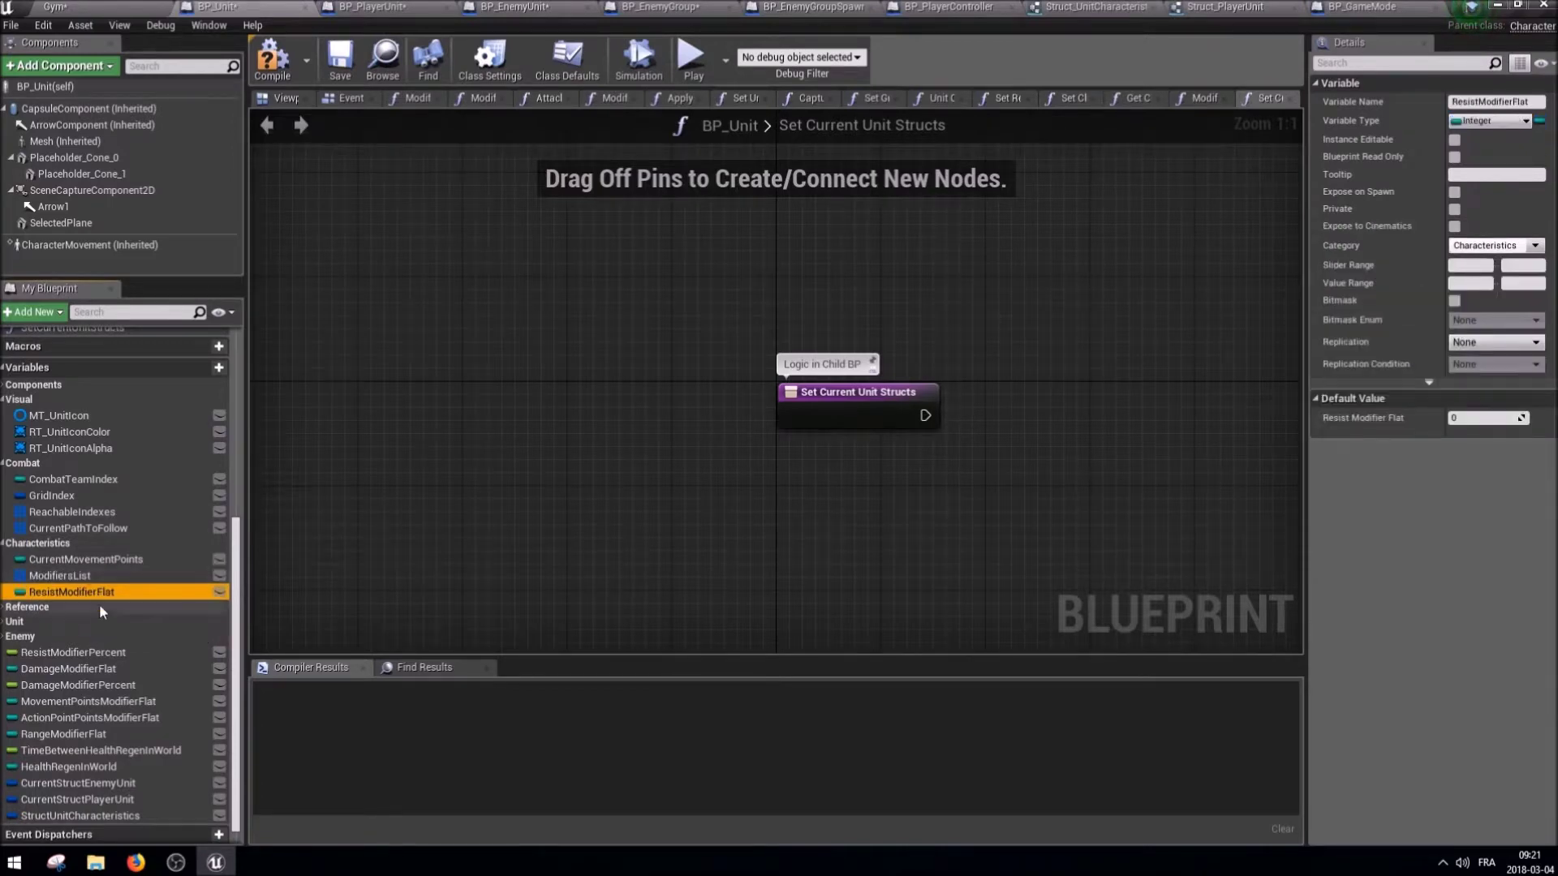
pyautogui.scroll(-1, 49, 605)
pyautogui.click(4, 587)
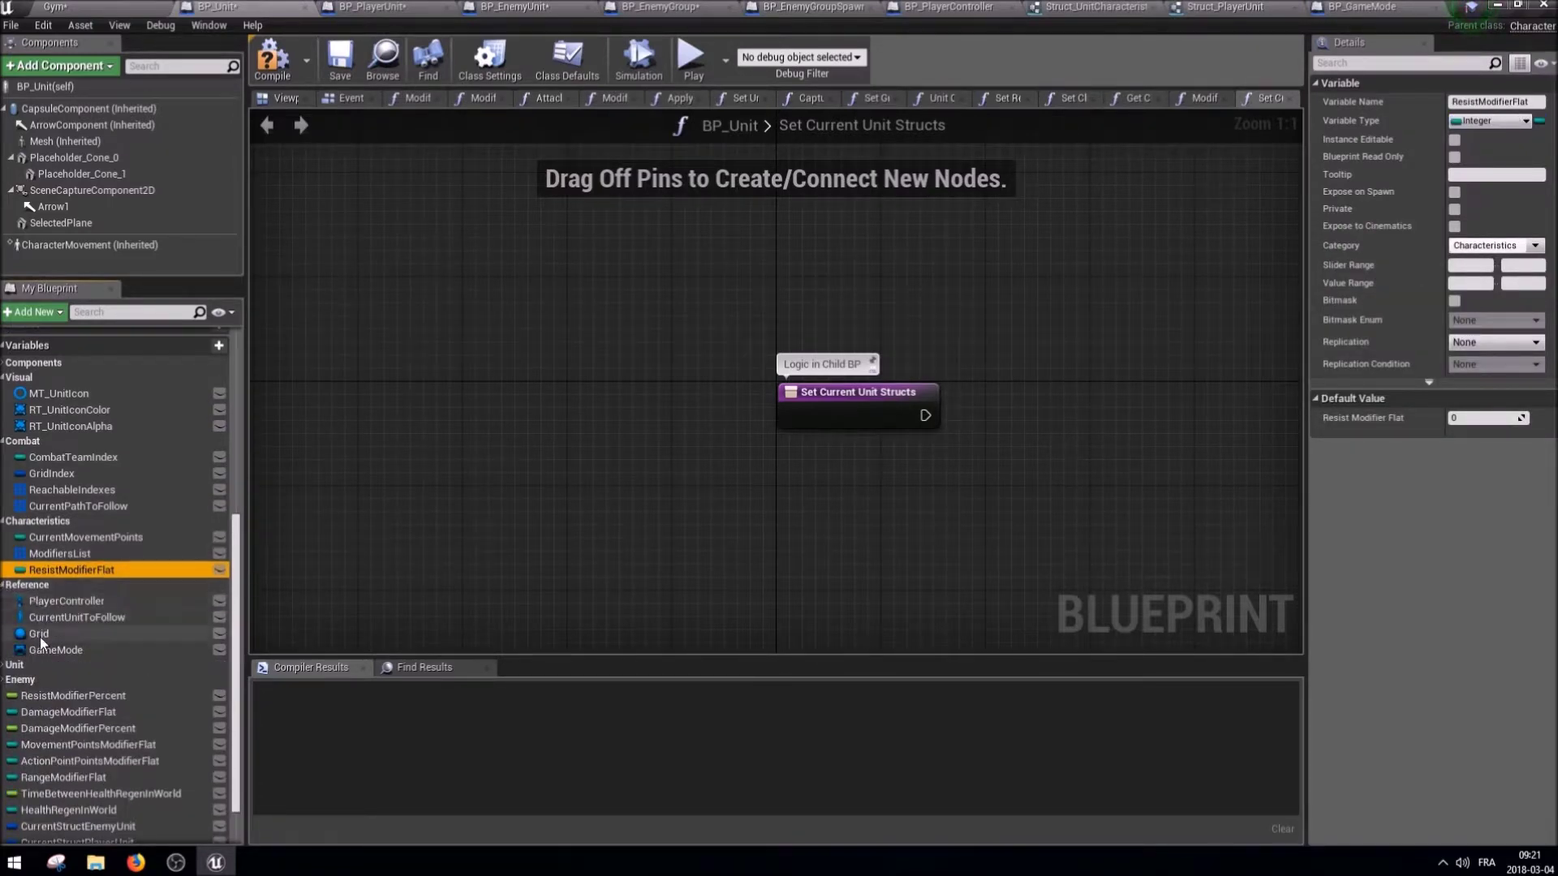
pyautogui.doubleClick(4, 584)
pyautogui.click(3, 601)
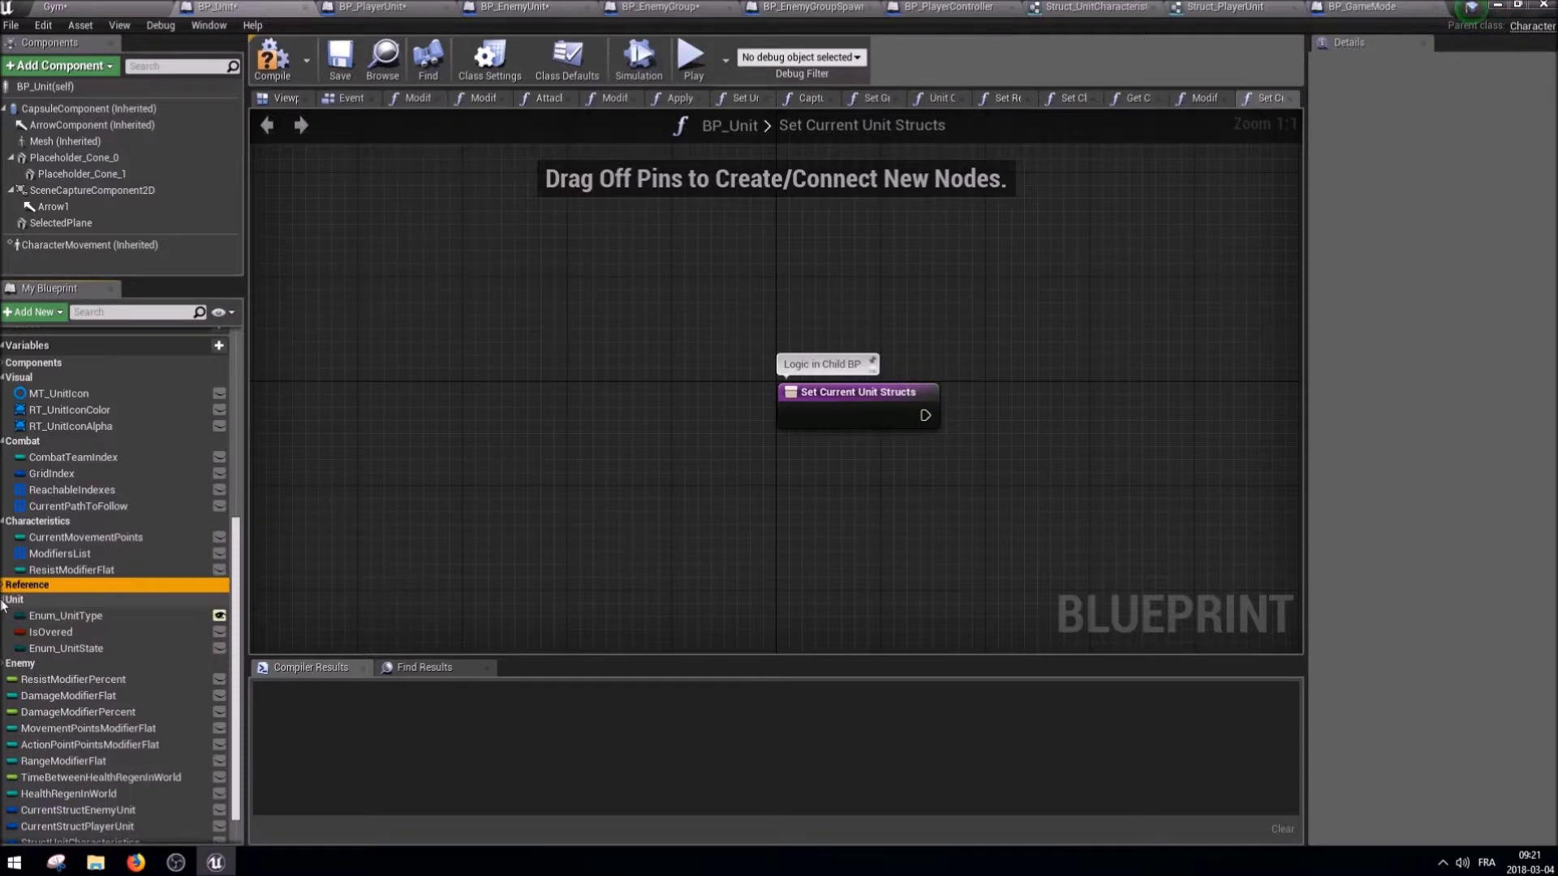
pyautogui.click(62, 617)
pyautogui.doubleClick(32, 600)
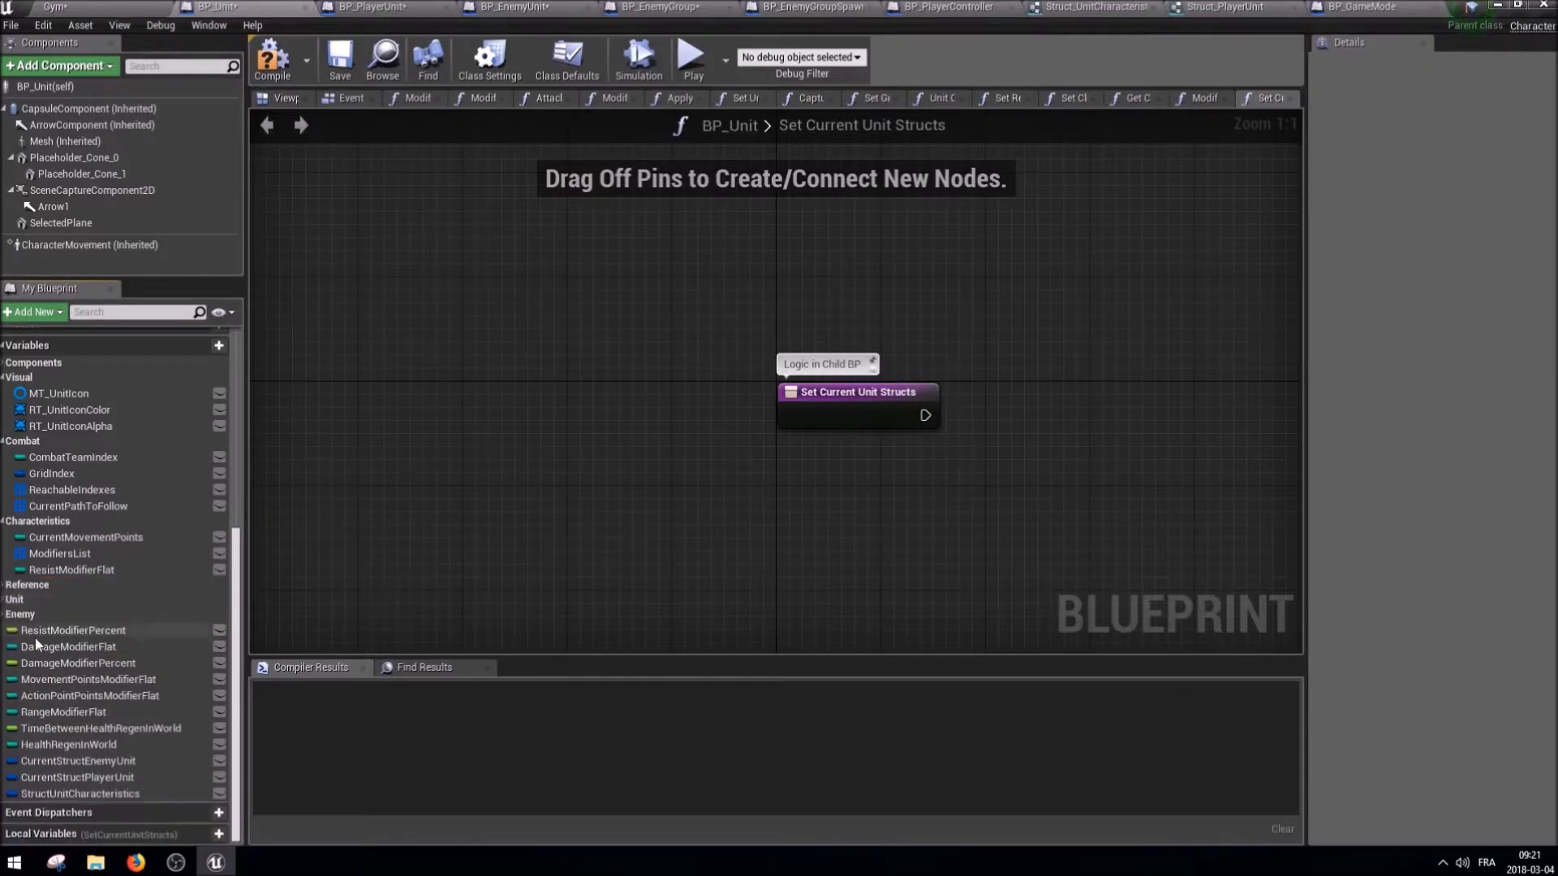
pyautogui.click(36, 631)
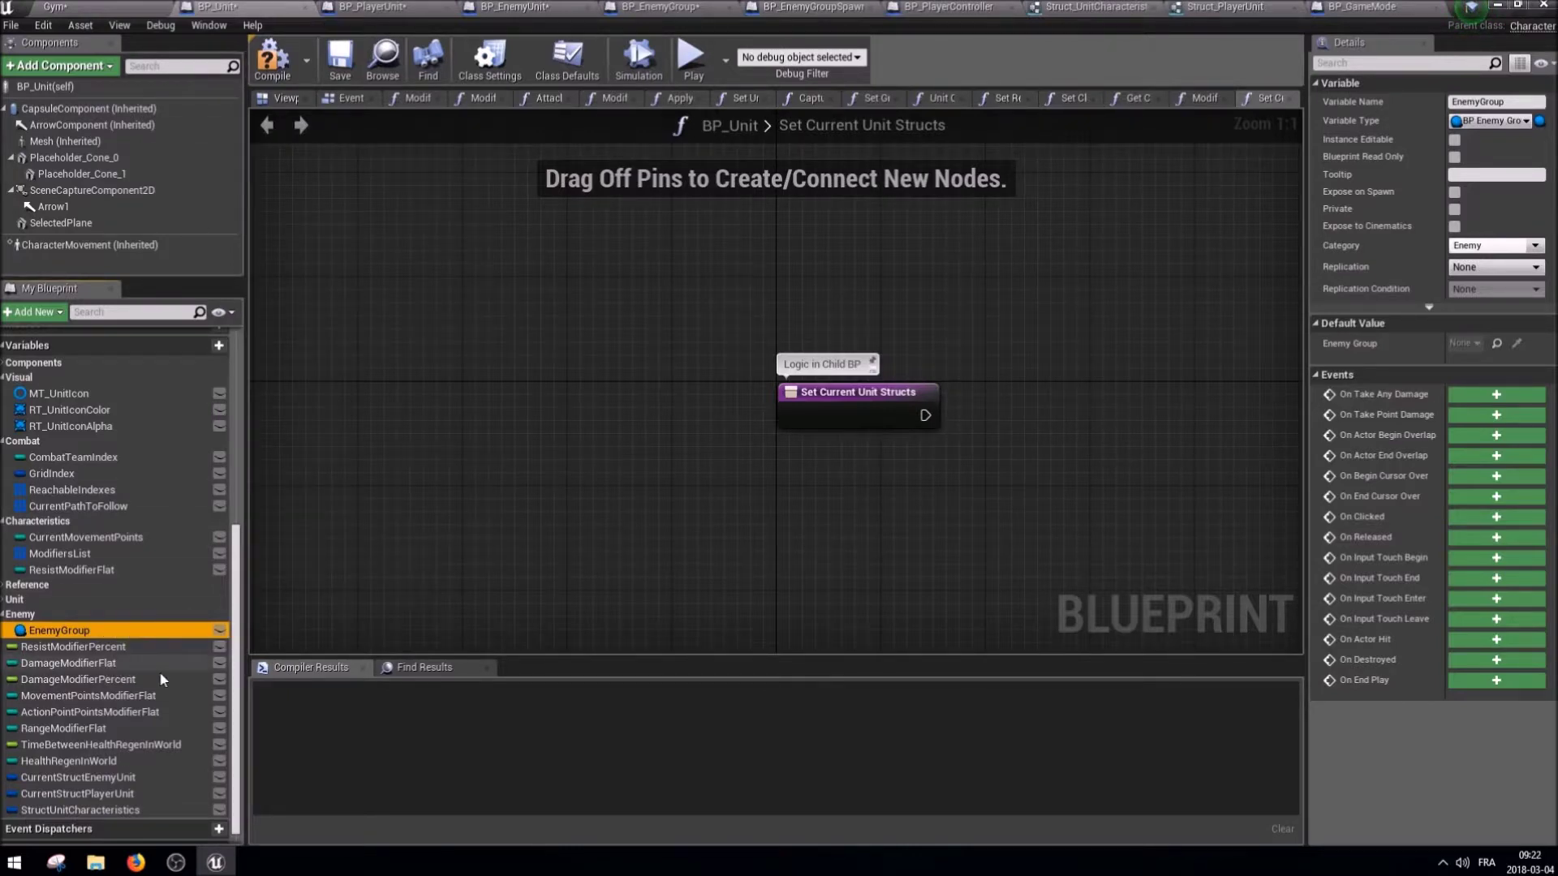
pyautogui.press('Delete')
pyautogui.click(903, 466)
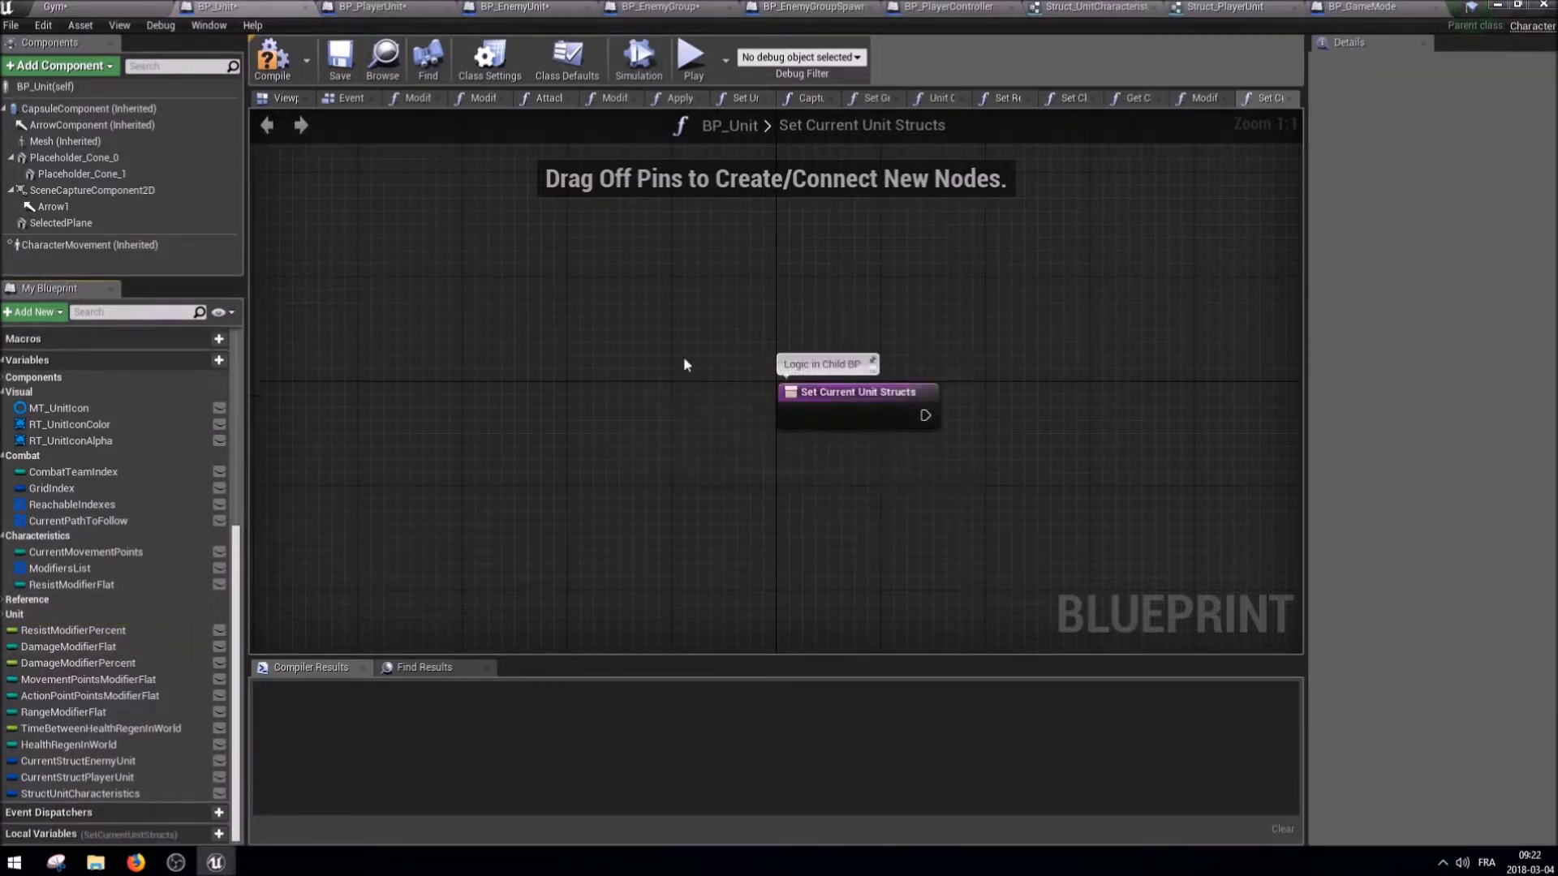
pyautogui.click(526, 6)
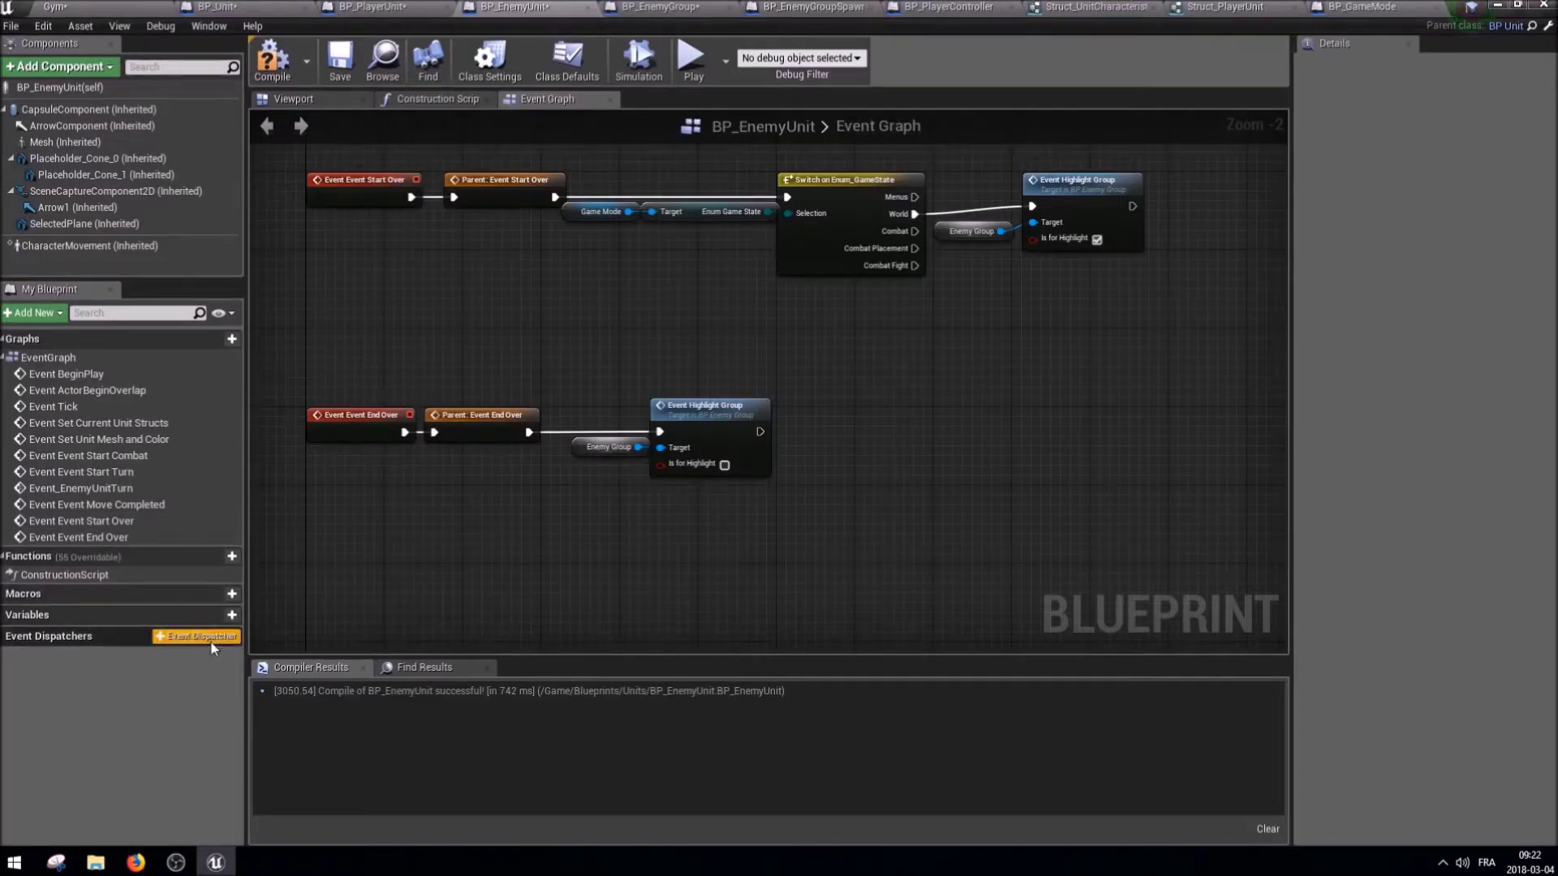
# Add an EnemyGroup variable of type BP Enemy Group reference to BP_EnemyUnit.
pyautogui.click(212, 615)
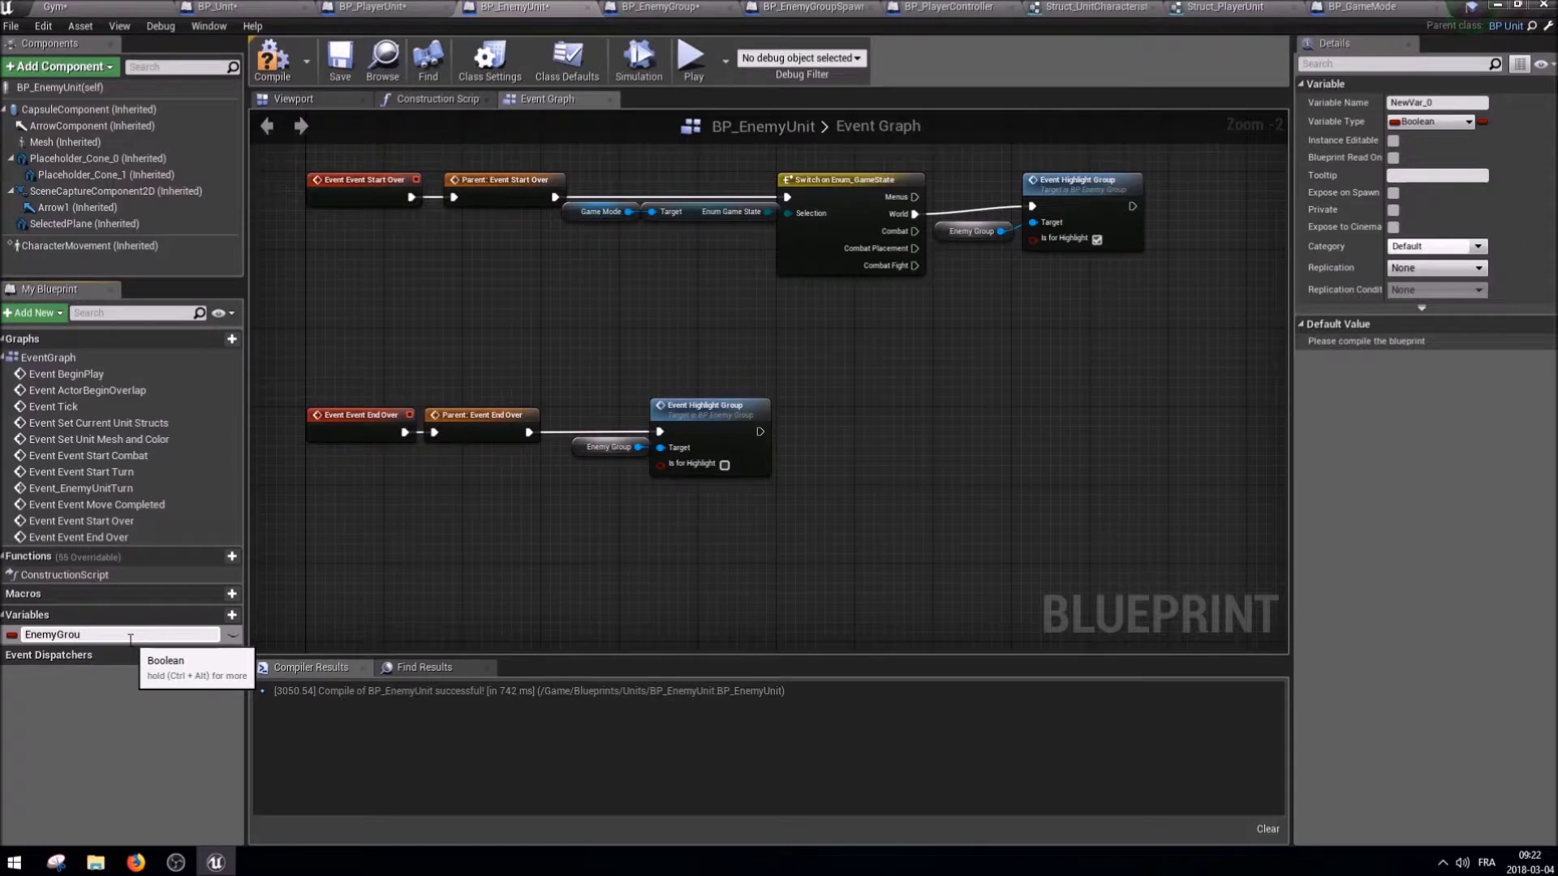
pyautogui.press('Return')
pyautogui.click(1460, 125)
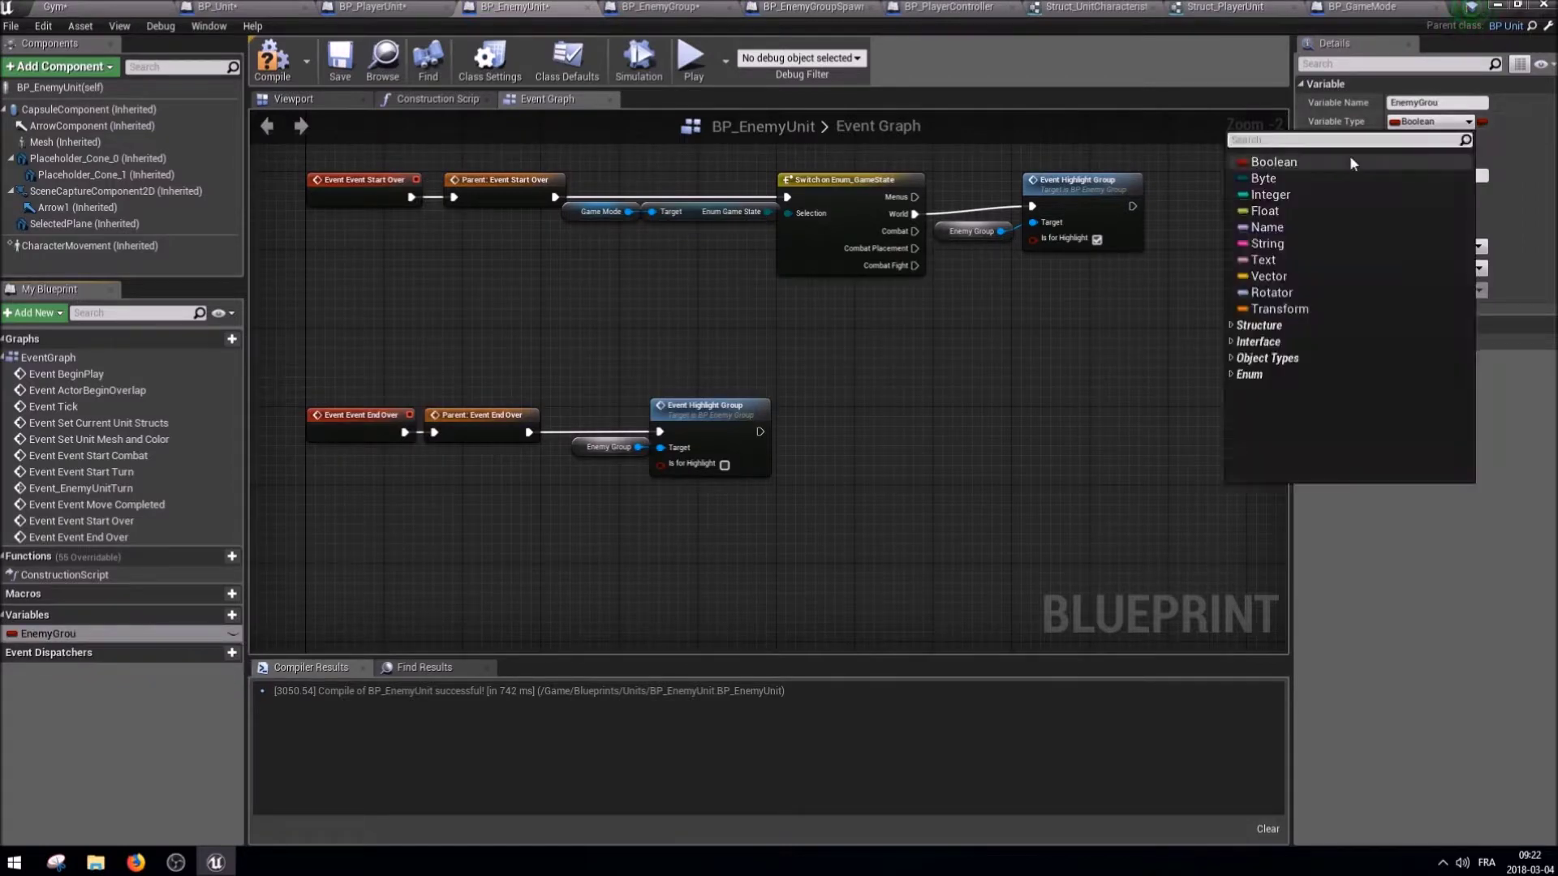
pyautogui.write('enemy grou')
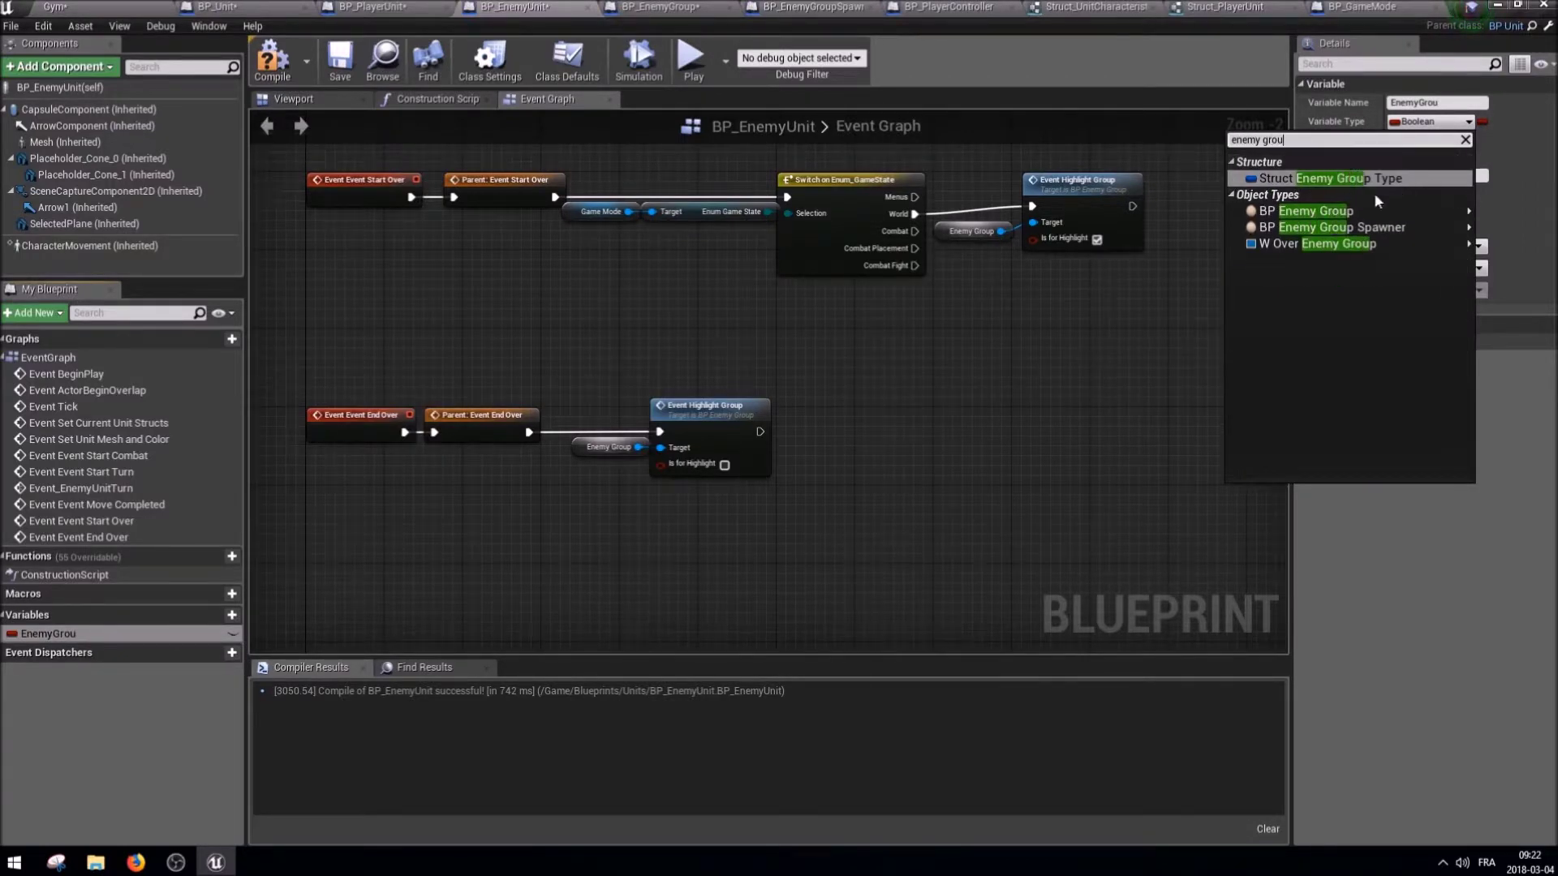
pyautogui.click(1265, 211)
pyautogui.doubleClick(136, 638)
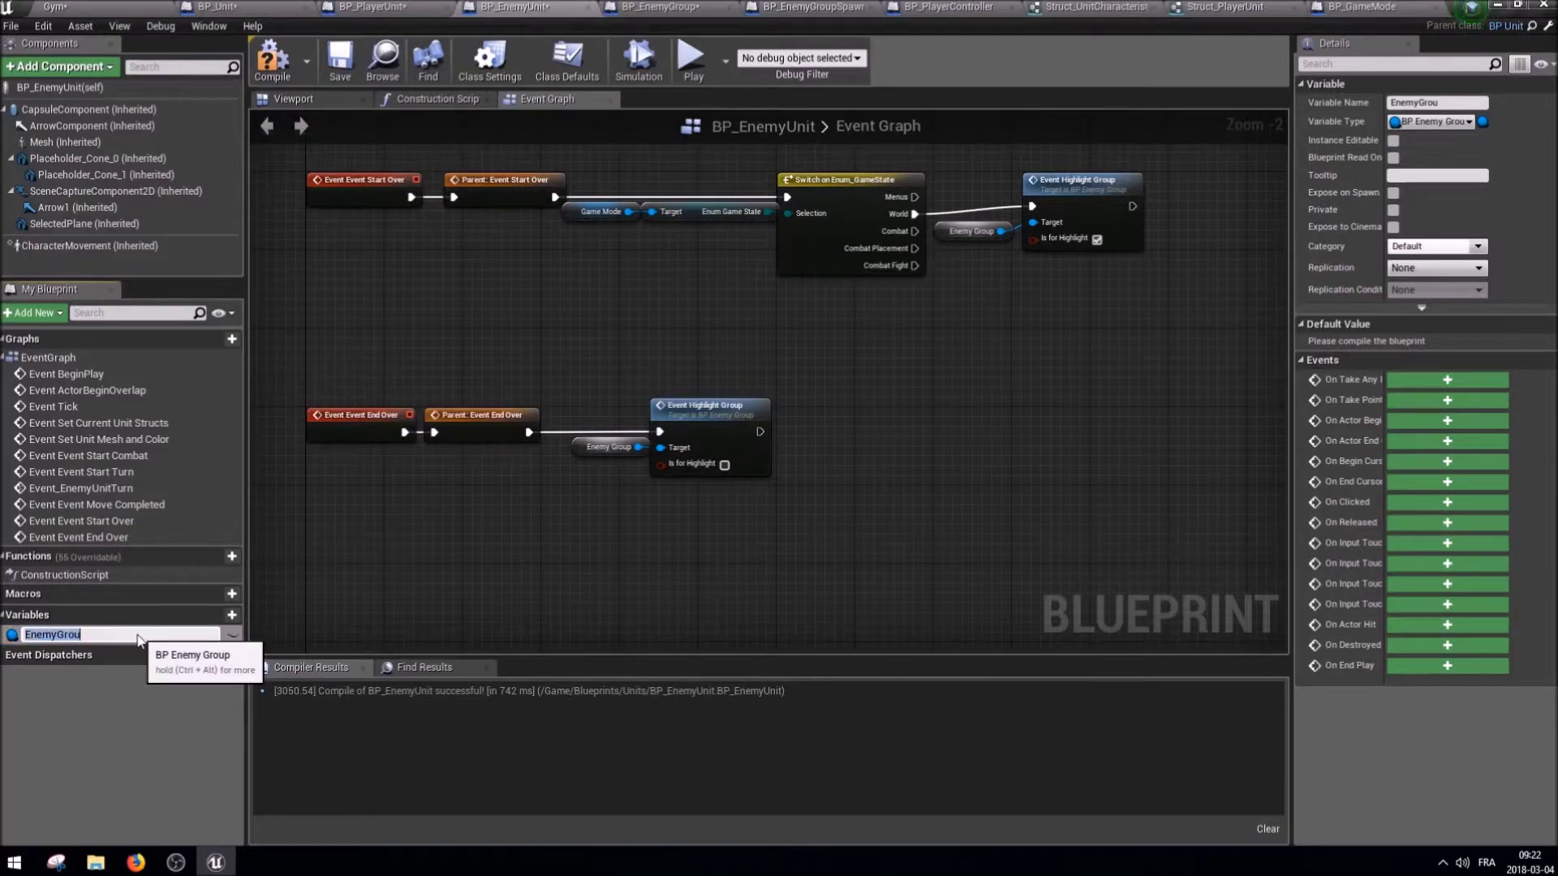
pyautogui.write('p')
pyautogui.press('Return')
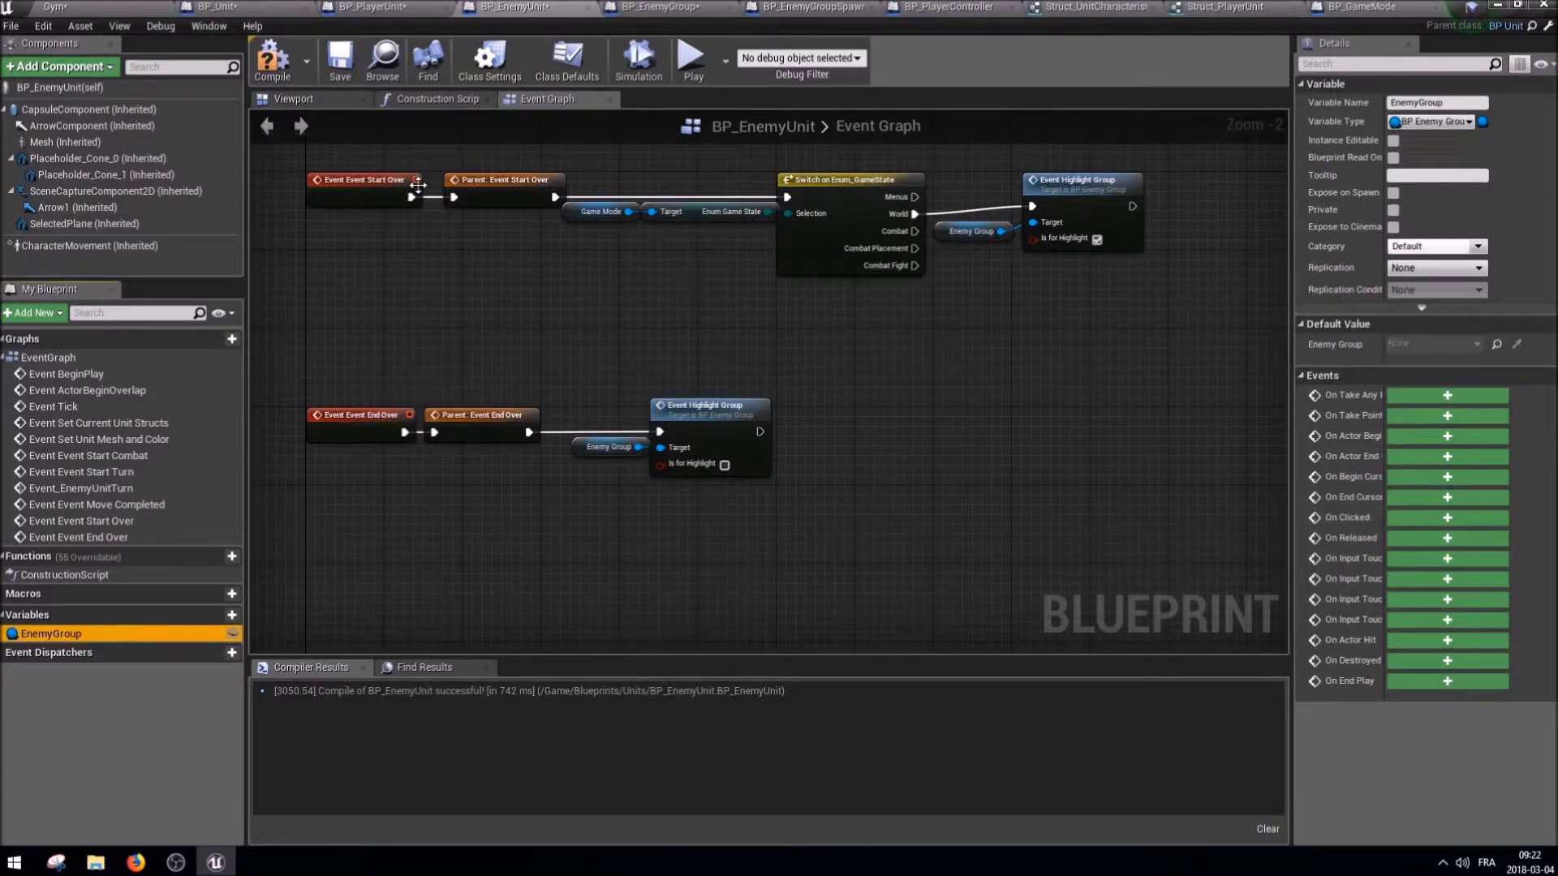
pyautogui.click(289, 82)
# Compile BP_EnemyUnit and BP_Unit, then recompile BP_EnemyUnit.
pyautogui.click(340, 59)
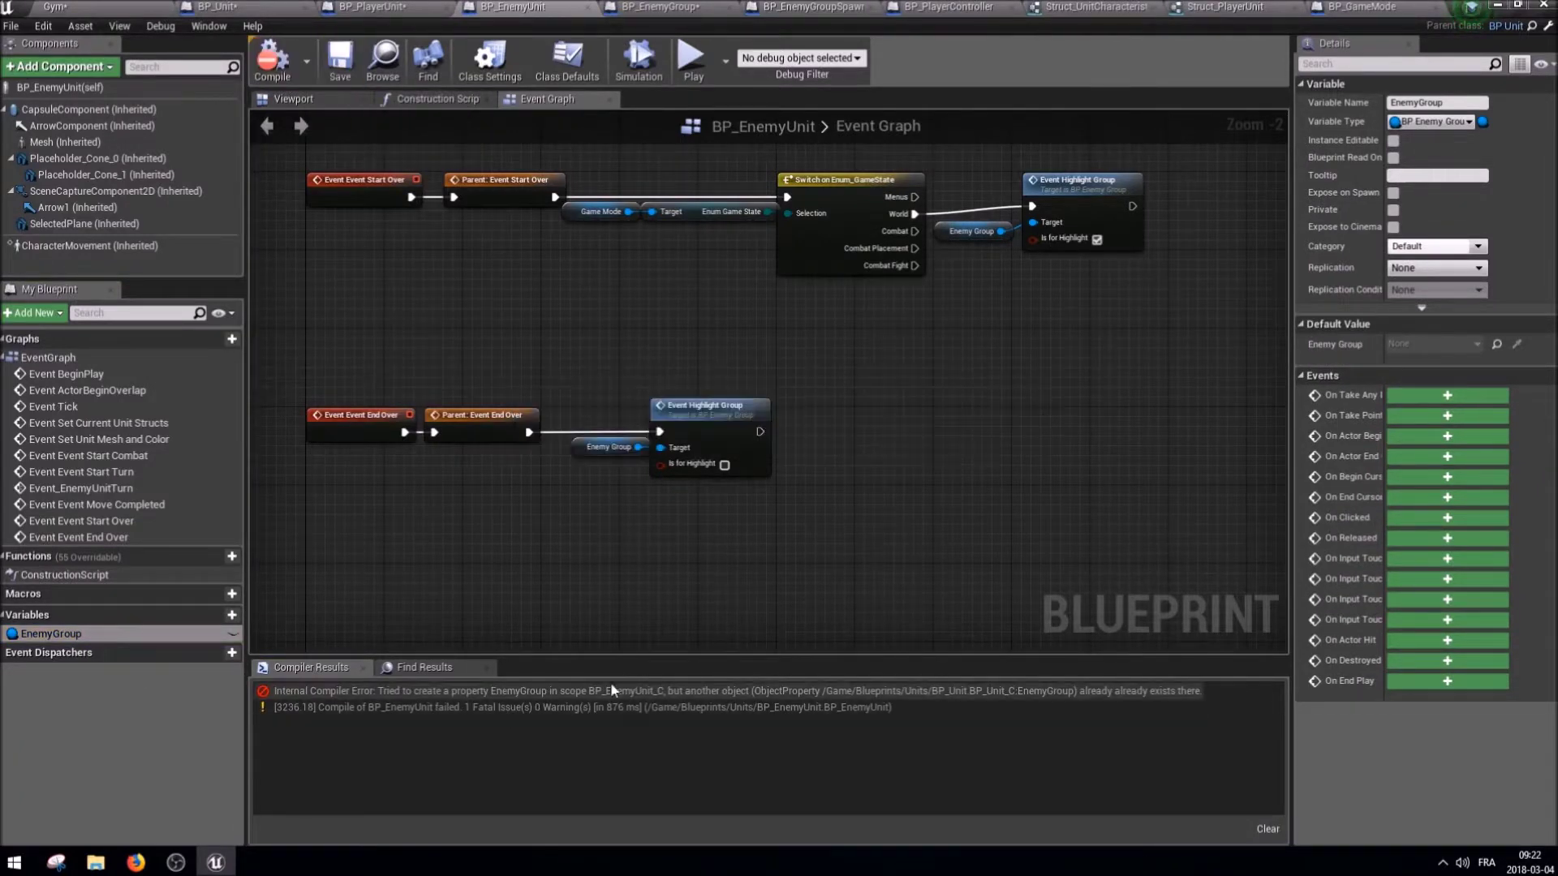
pyautogui.click(377, 8)
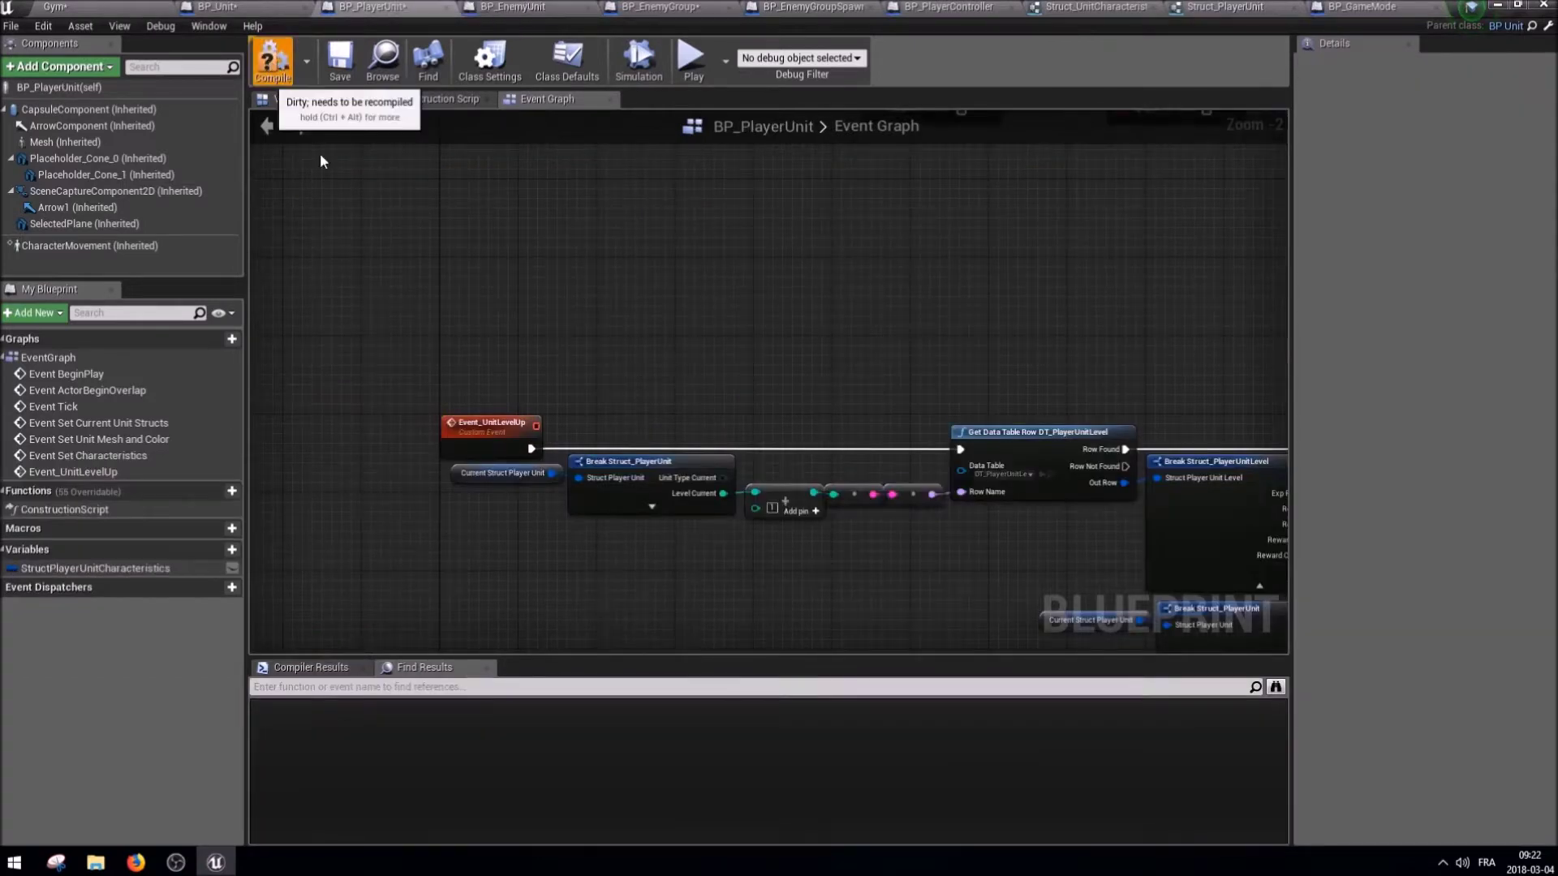
pyautogui.click(218, 7)
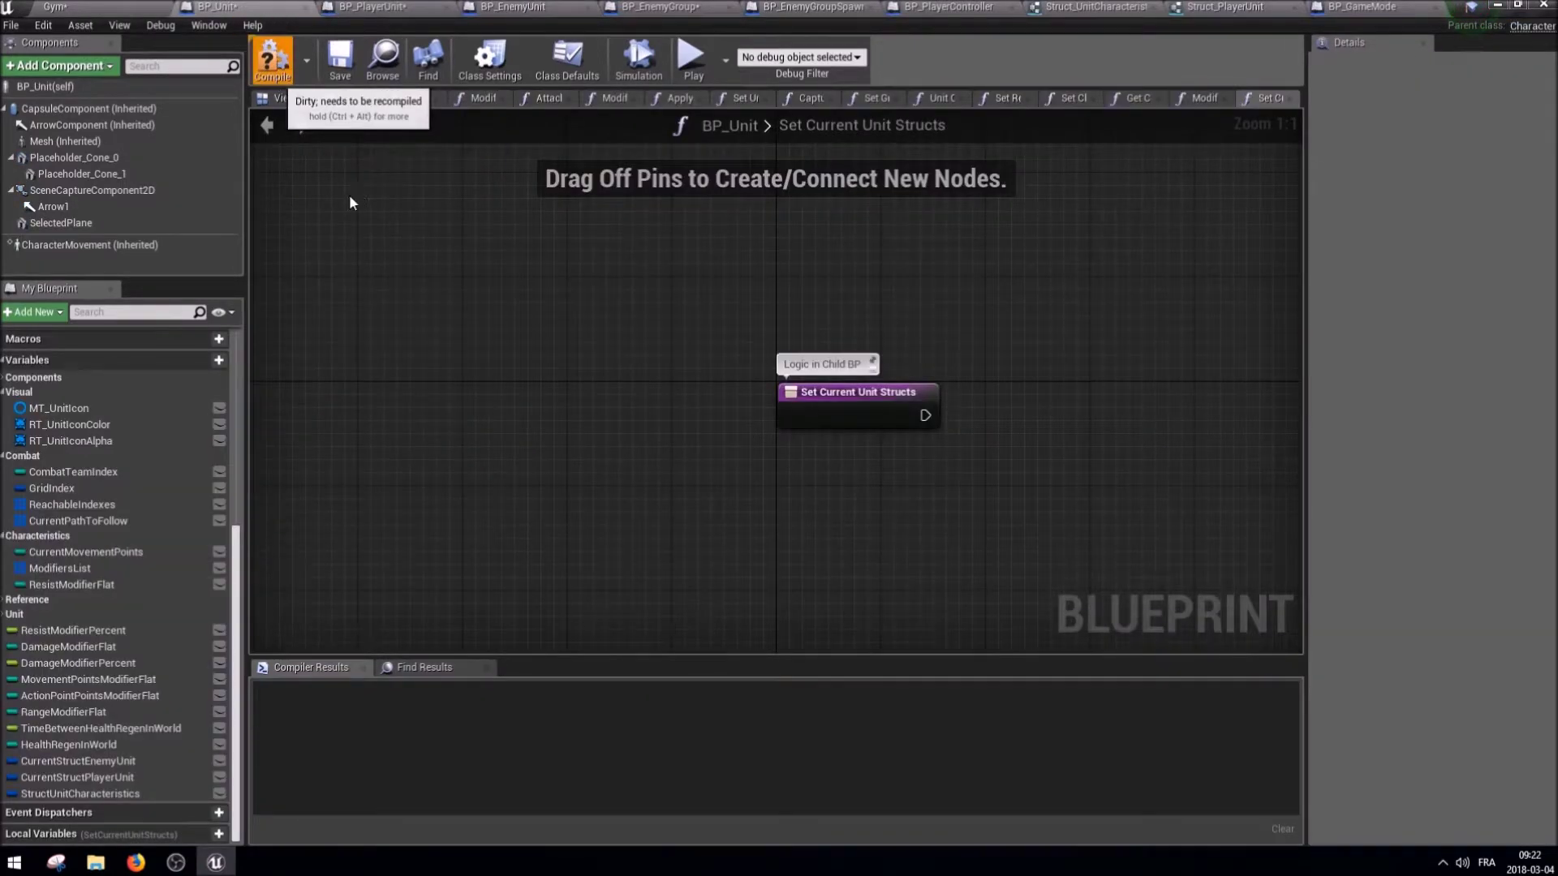
pyautogui.click(340, 58)
pyautogui.click(513, 6)
pyautogui.click(283, 81)
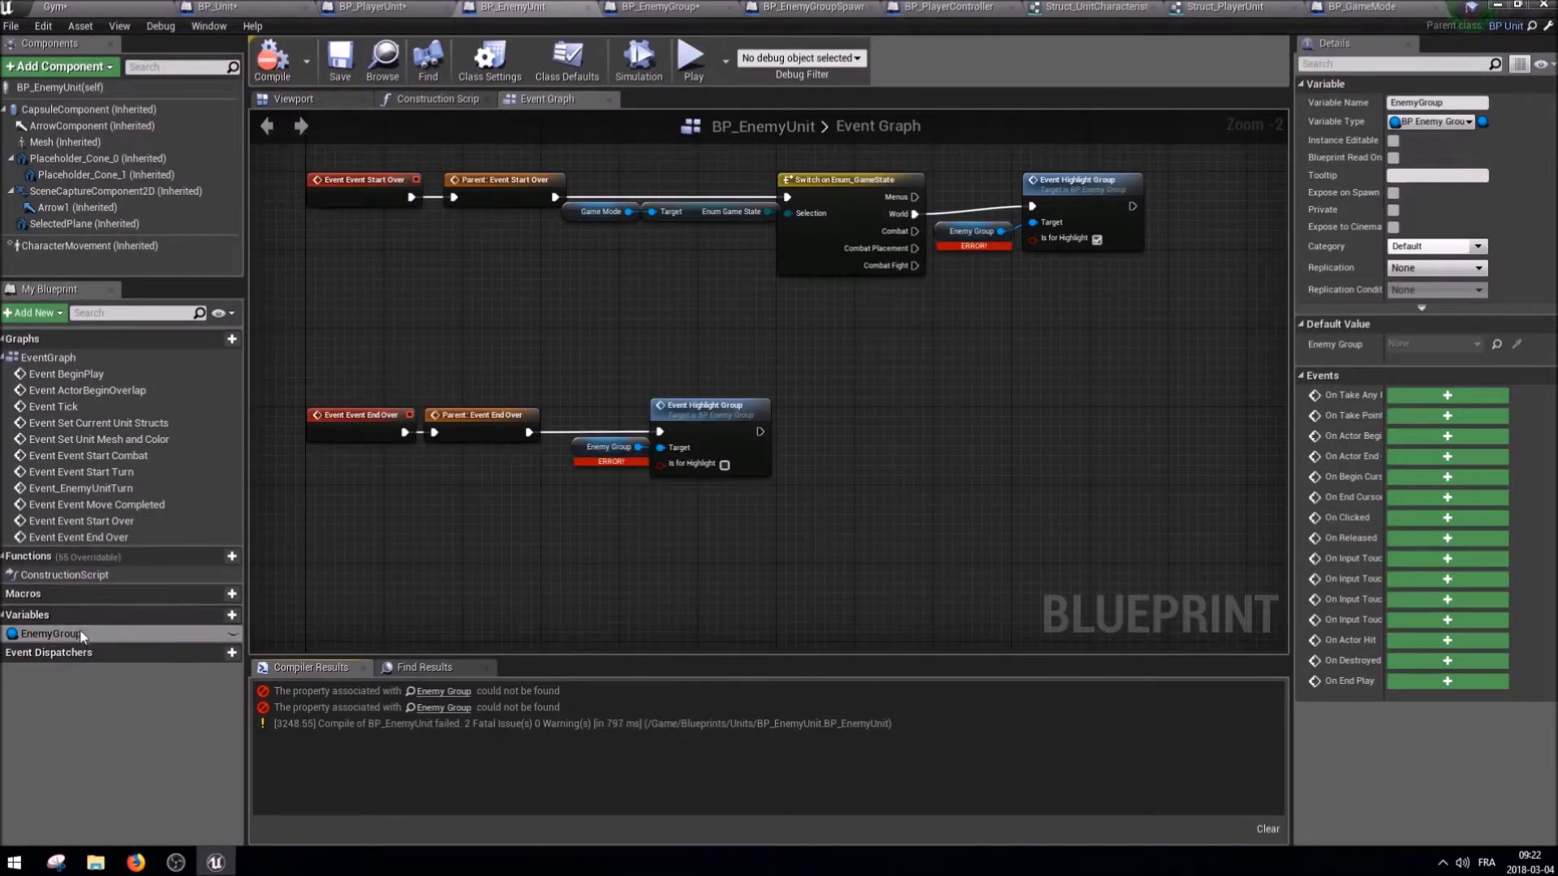
# Refresh both Enemy Group getter nodes and recompile BP_EnemyUnit without errors.
pyautogui.rightClick(579, 445)
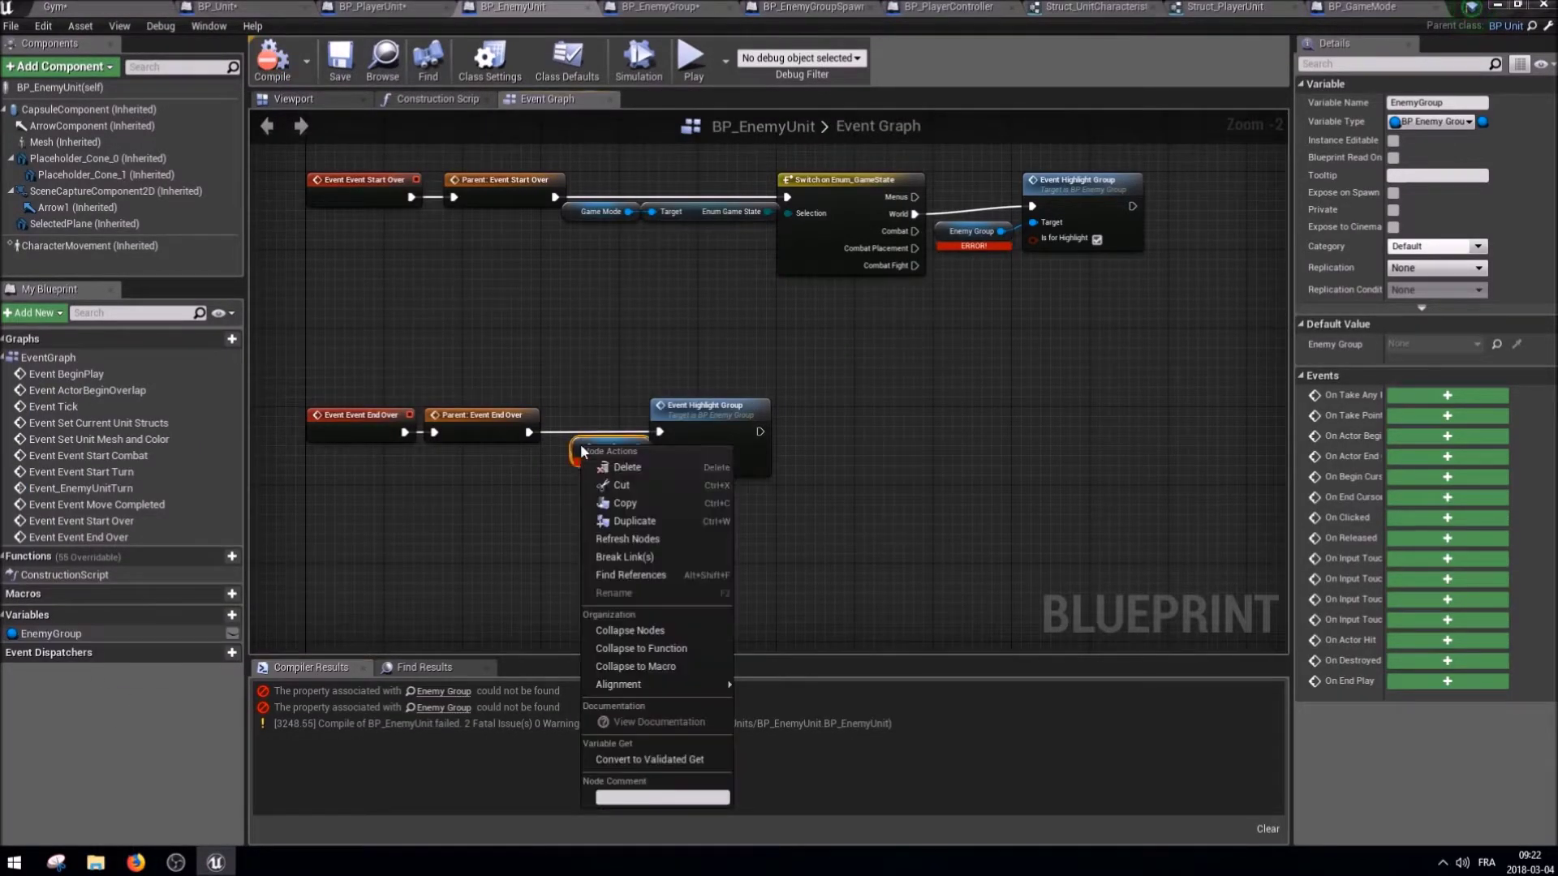
pyautogui.click(630, 545)
pyautogui.rightClick(939, 233)
pyautogui.click(988, 328)
pyautogui.click(275, 79)
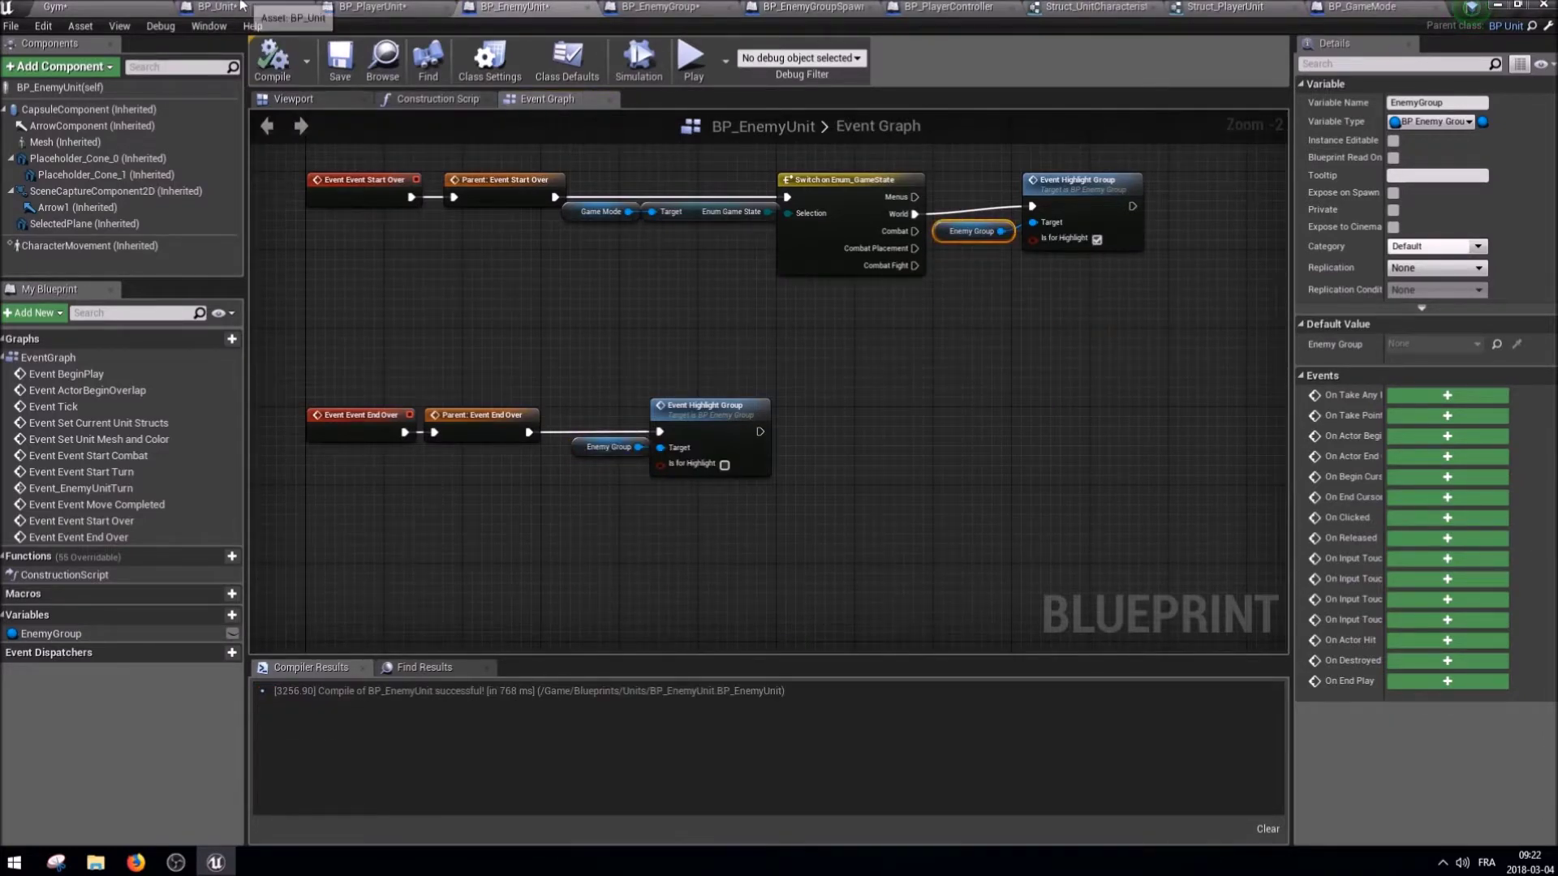
pyautogui.click(215, 7)
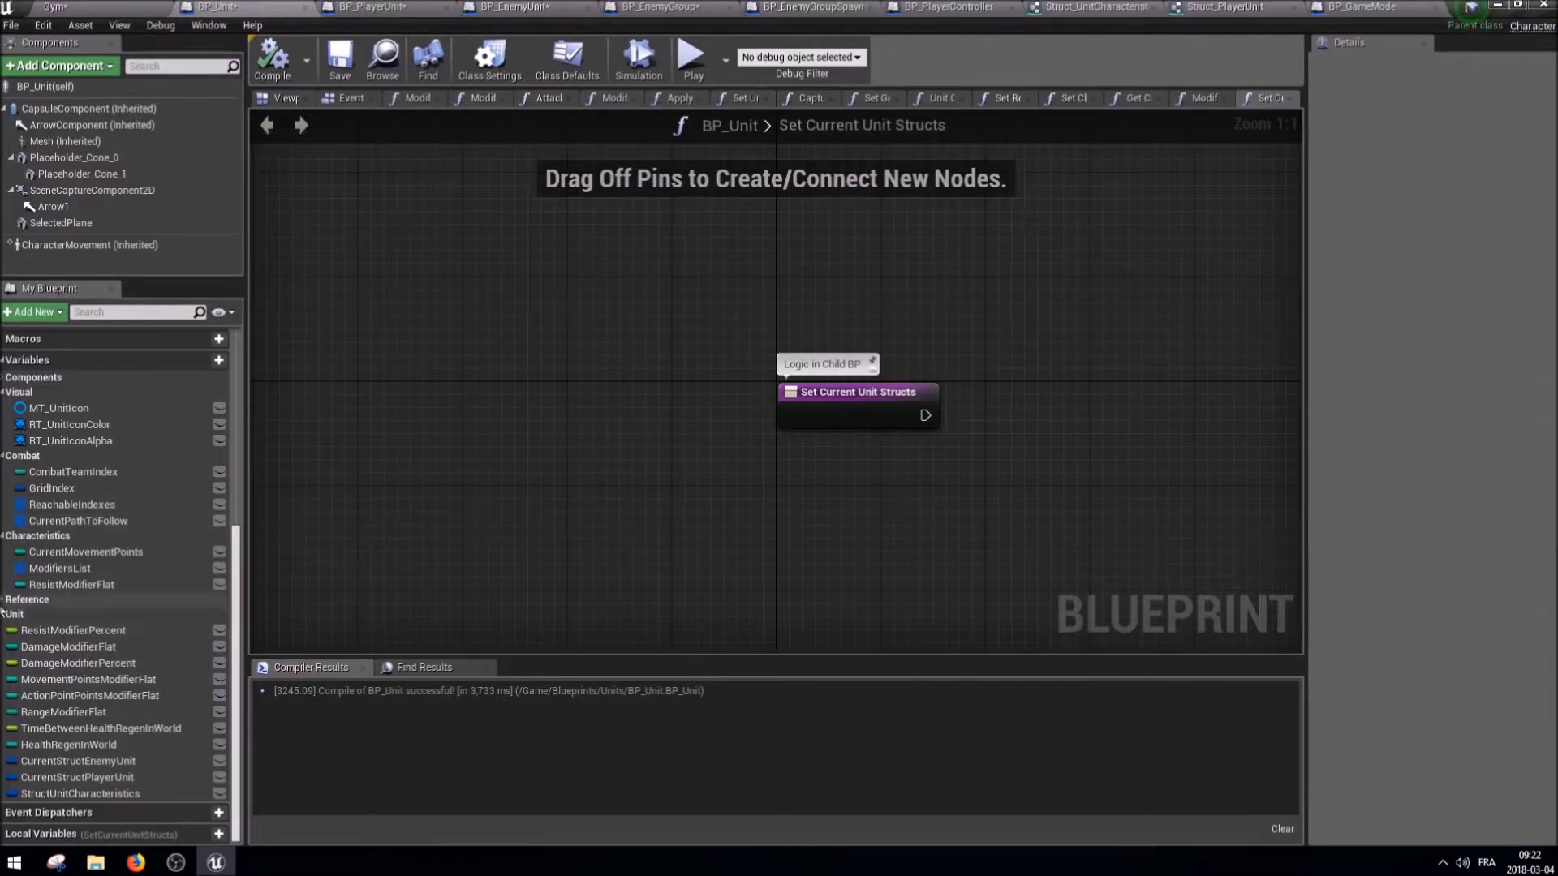
# Remove HealthRegenInWorld and TimeBetweenHealthRegenInWorld from BP_Unit, then compile and save it.
pyautogui.click(61, 651)
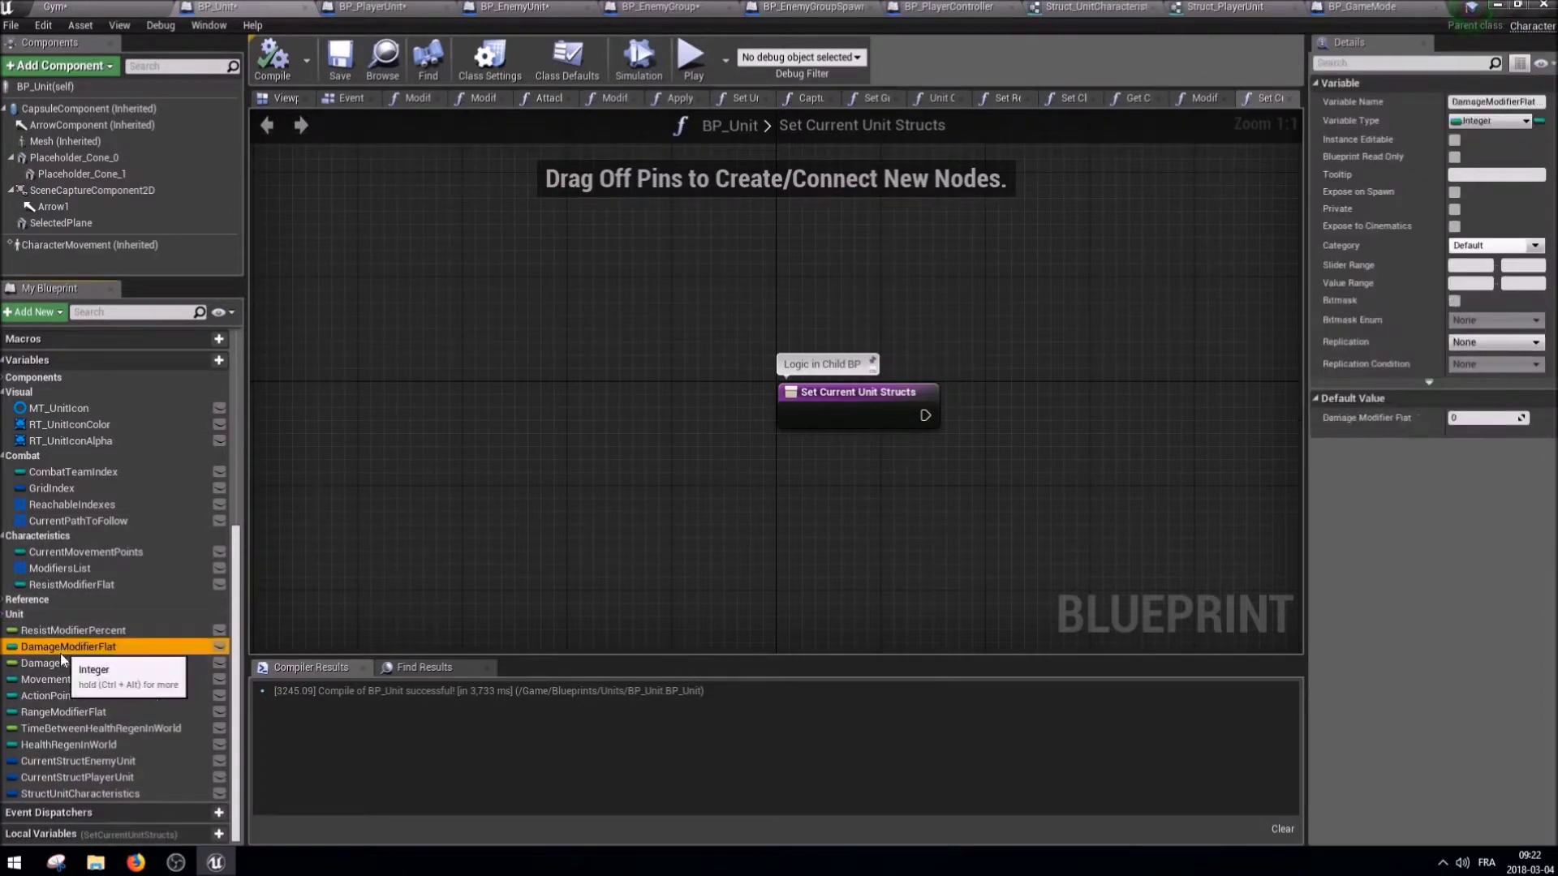
pyautogui.click(61, 696)
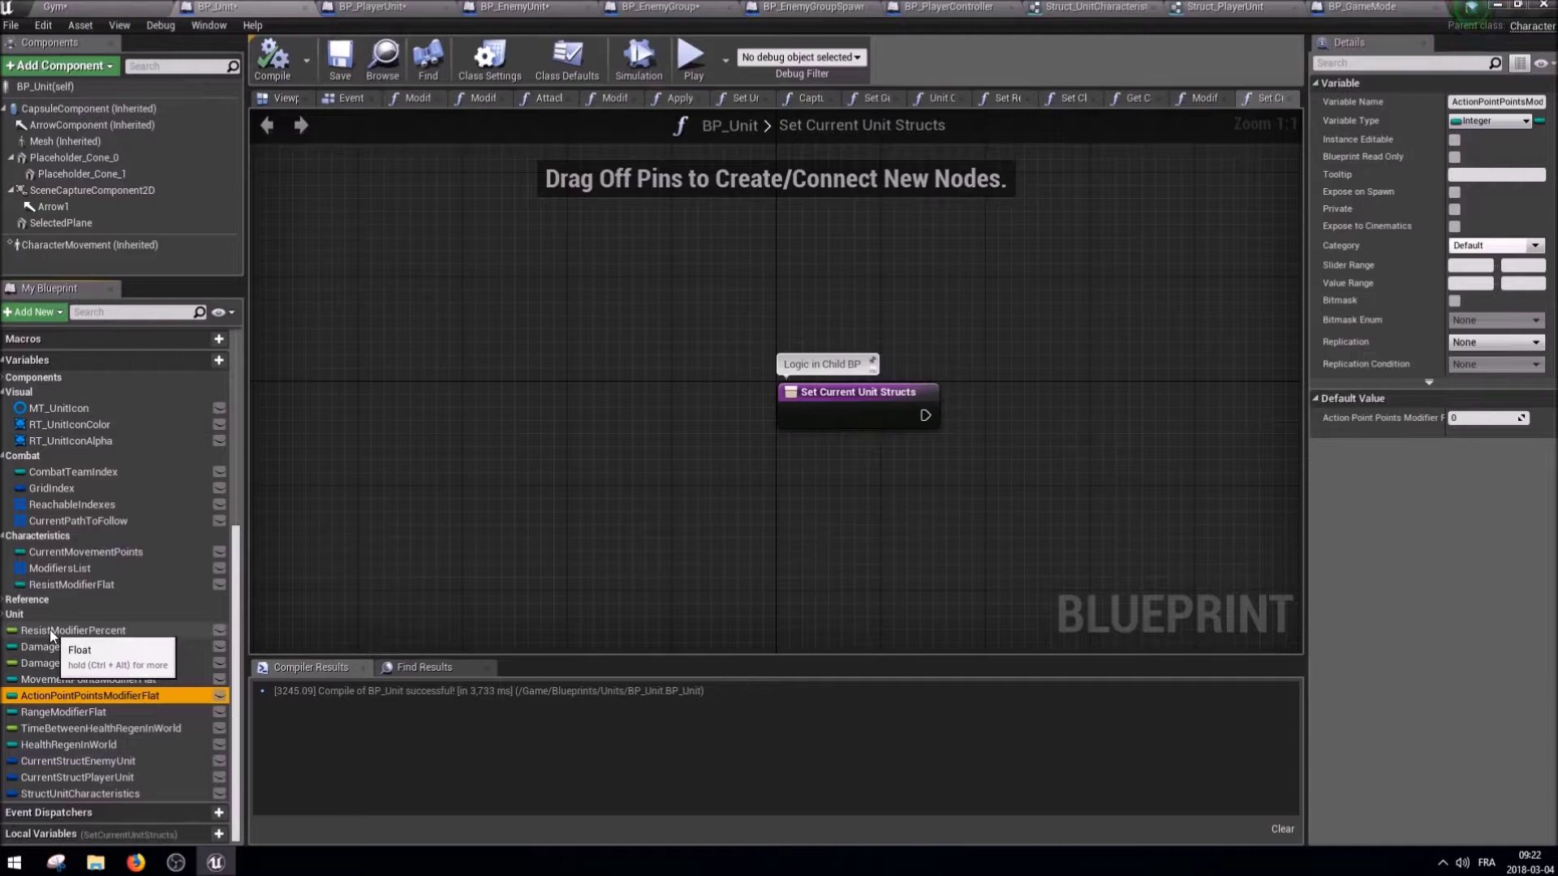
pyautogui.click(79, 743)
pyautogui.press('Delete')
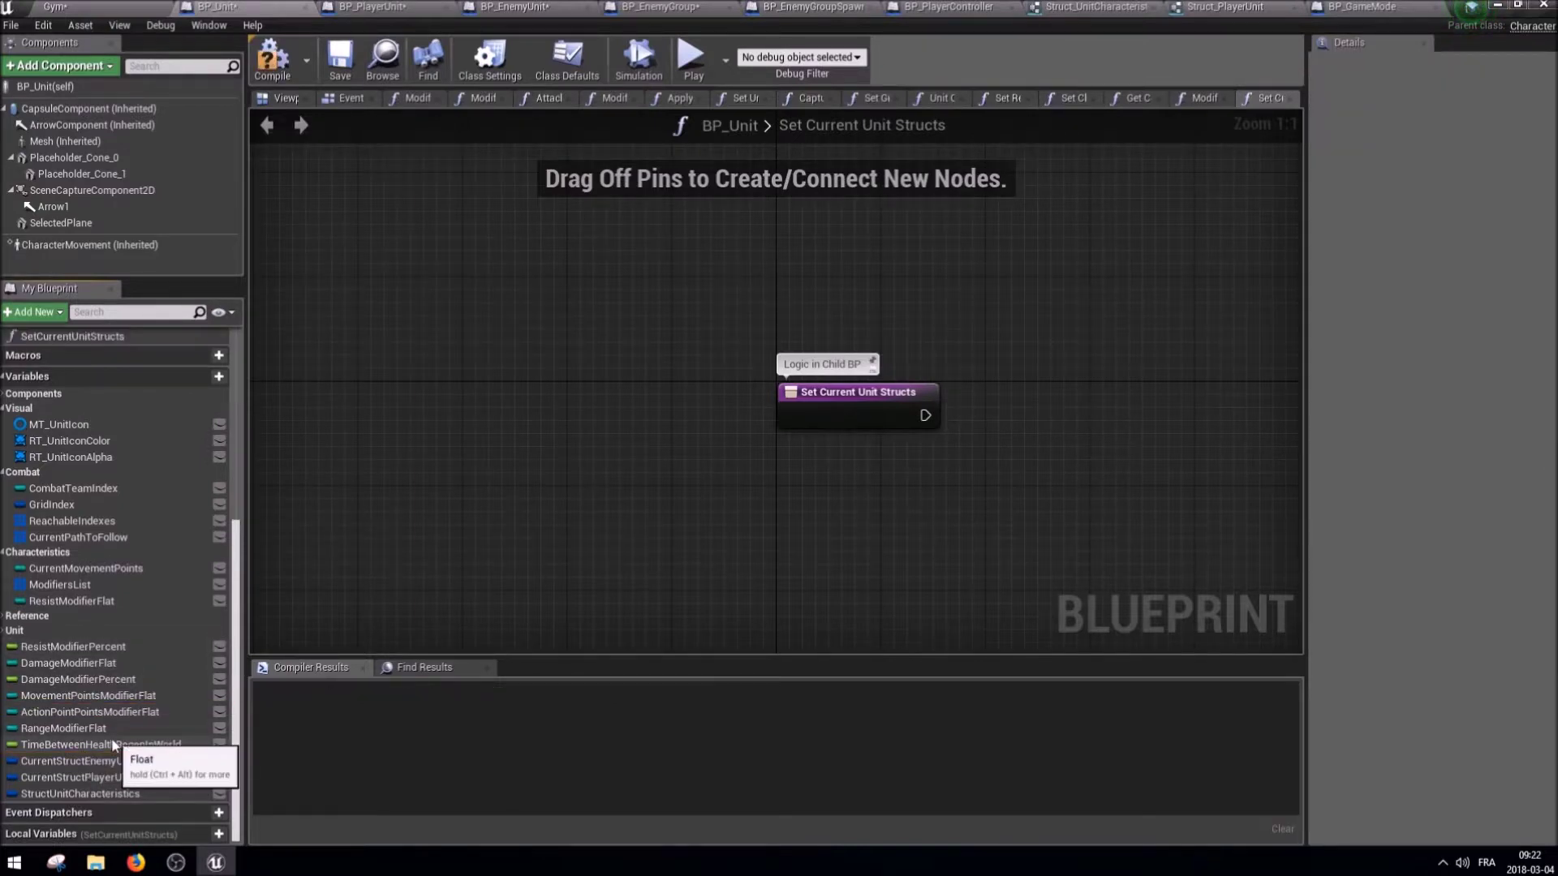
pyautogui.press('Delete')
pyautogui.click(78, 711)
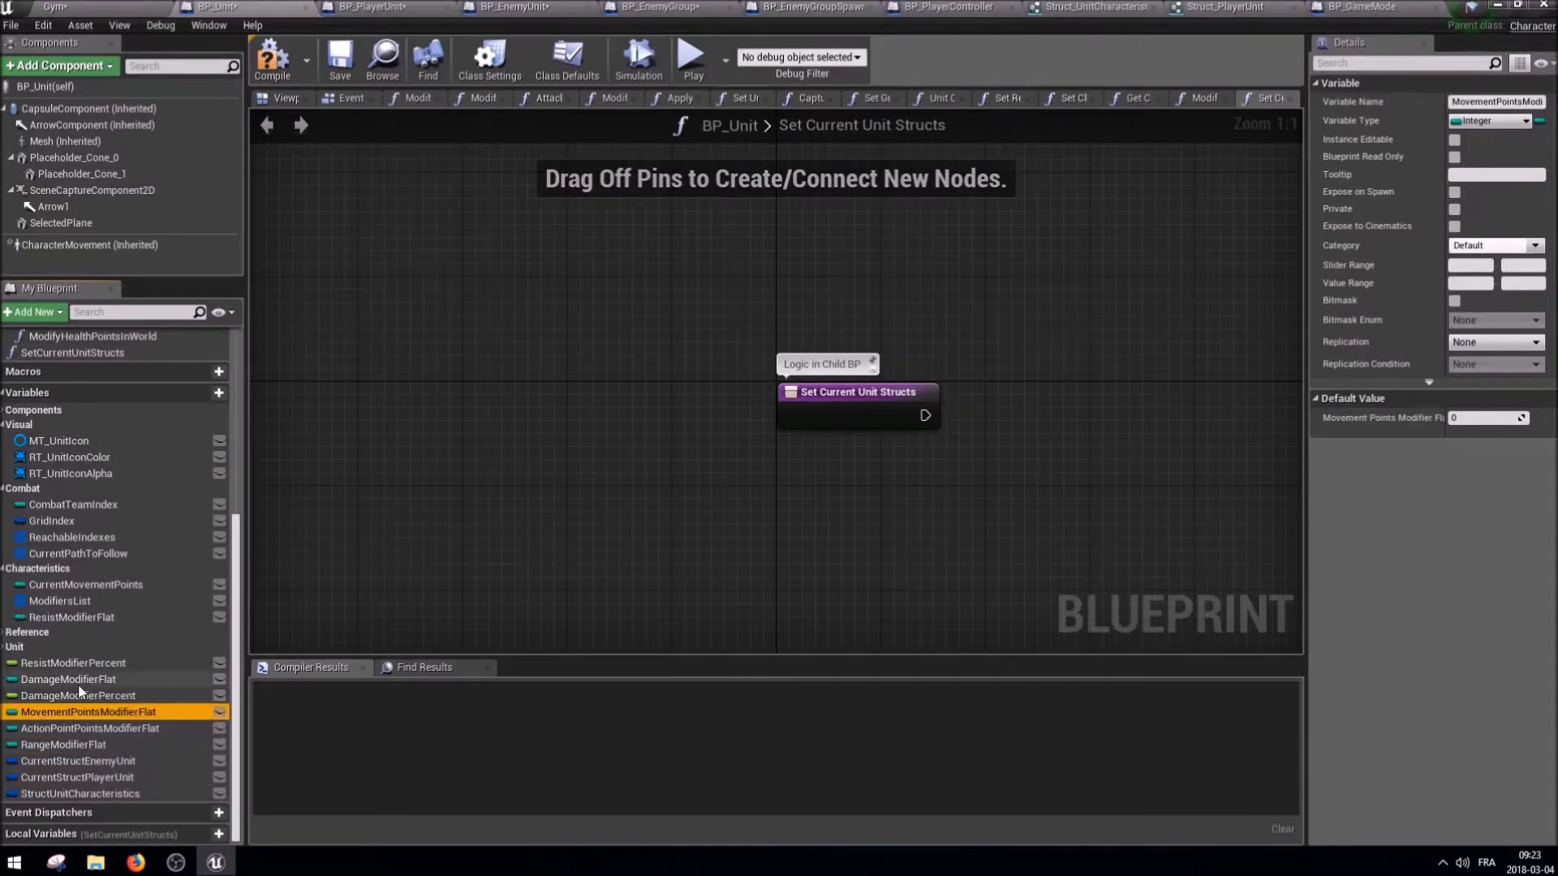
pyautogui.click(78, 761)
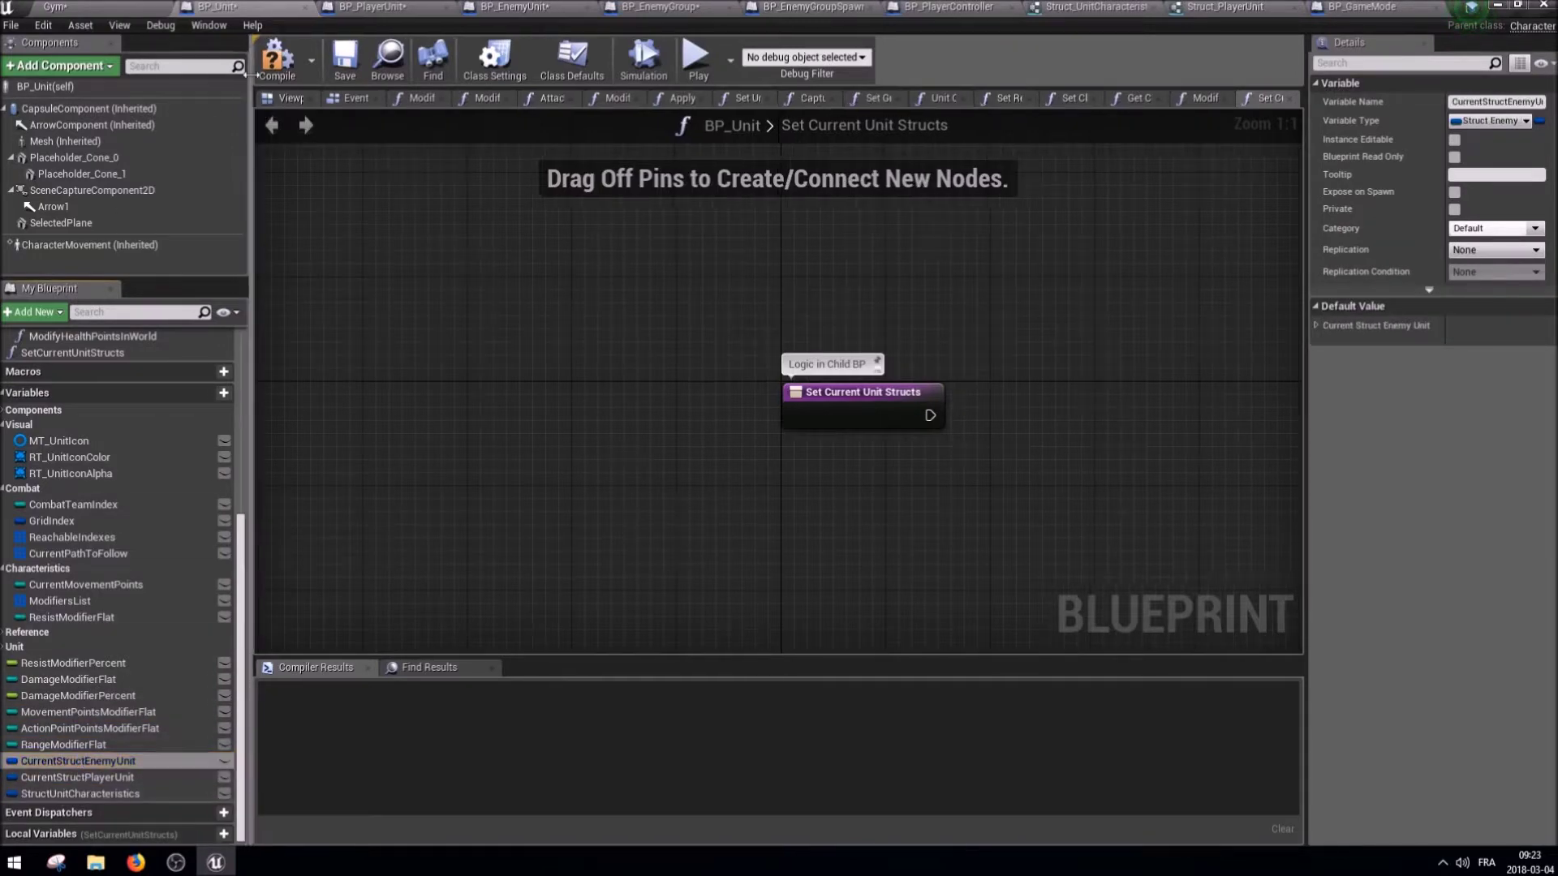
pyautogui.click(352, 67)
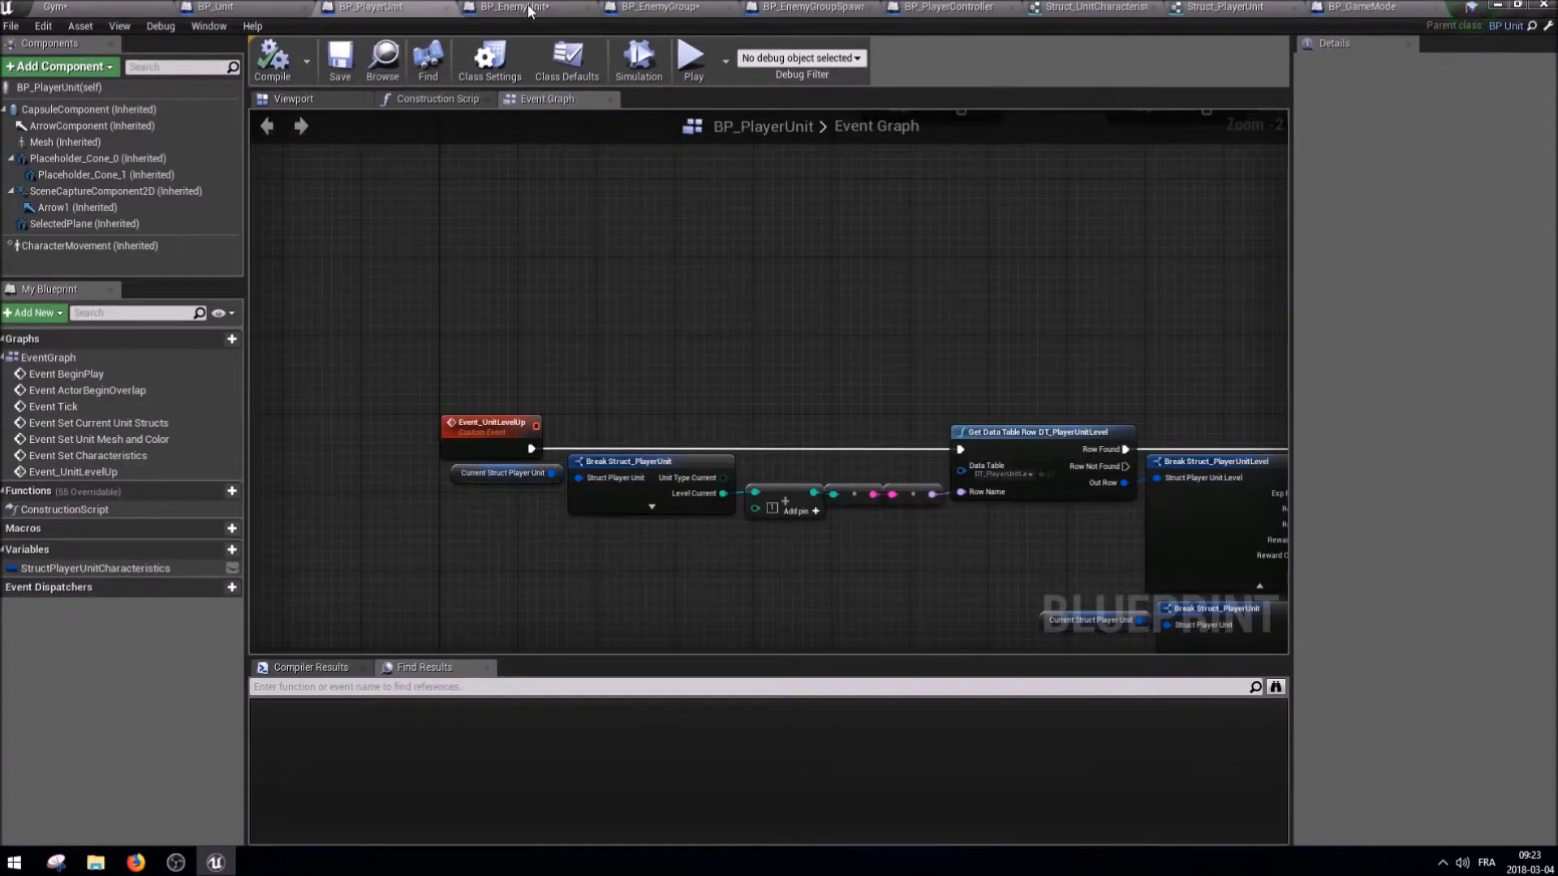
# Try Play-in-editor, decline because of compile errors, and open BP_EnemyGroup instead.
pyautogui.click(528, 11)
pyautogui.scroll(-4, 418, 395)
pyautogui.scroll(-2, 485, 251)
pyautogui.moveTo(485, 251); pyautogui.dragTo(524, 324, button='right')
pyautogui.scroll(2, 524, 325)
pyautogui.hotkey('alt', 'p')
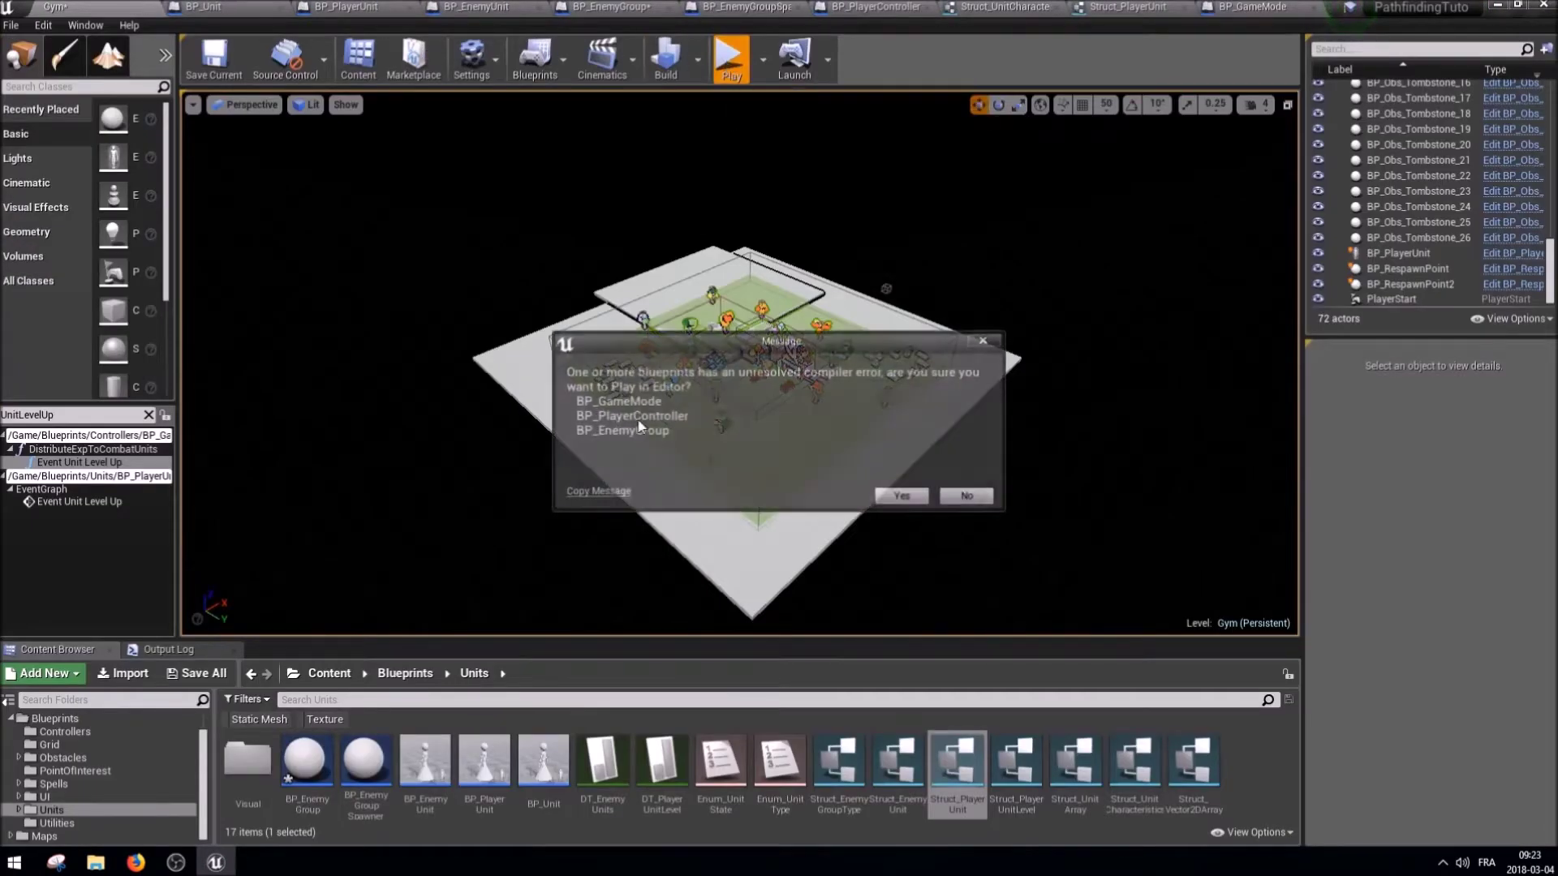
pyautogui.click(964, 500)
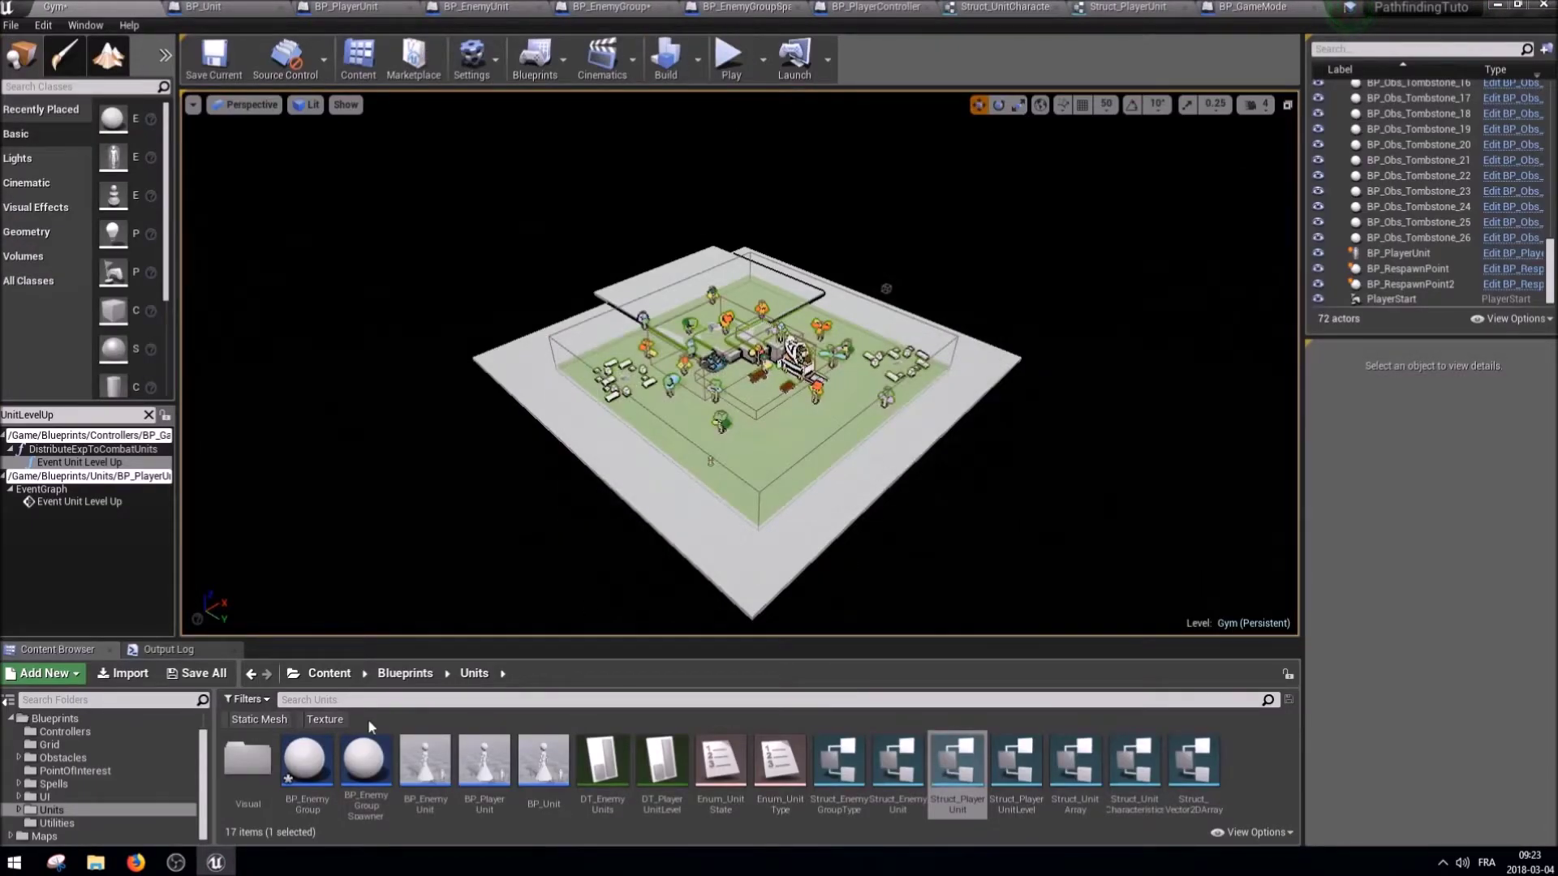
pyautogui.doubleClick(365, 761)
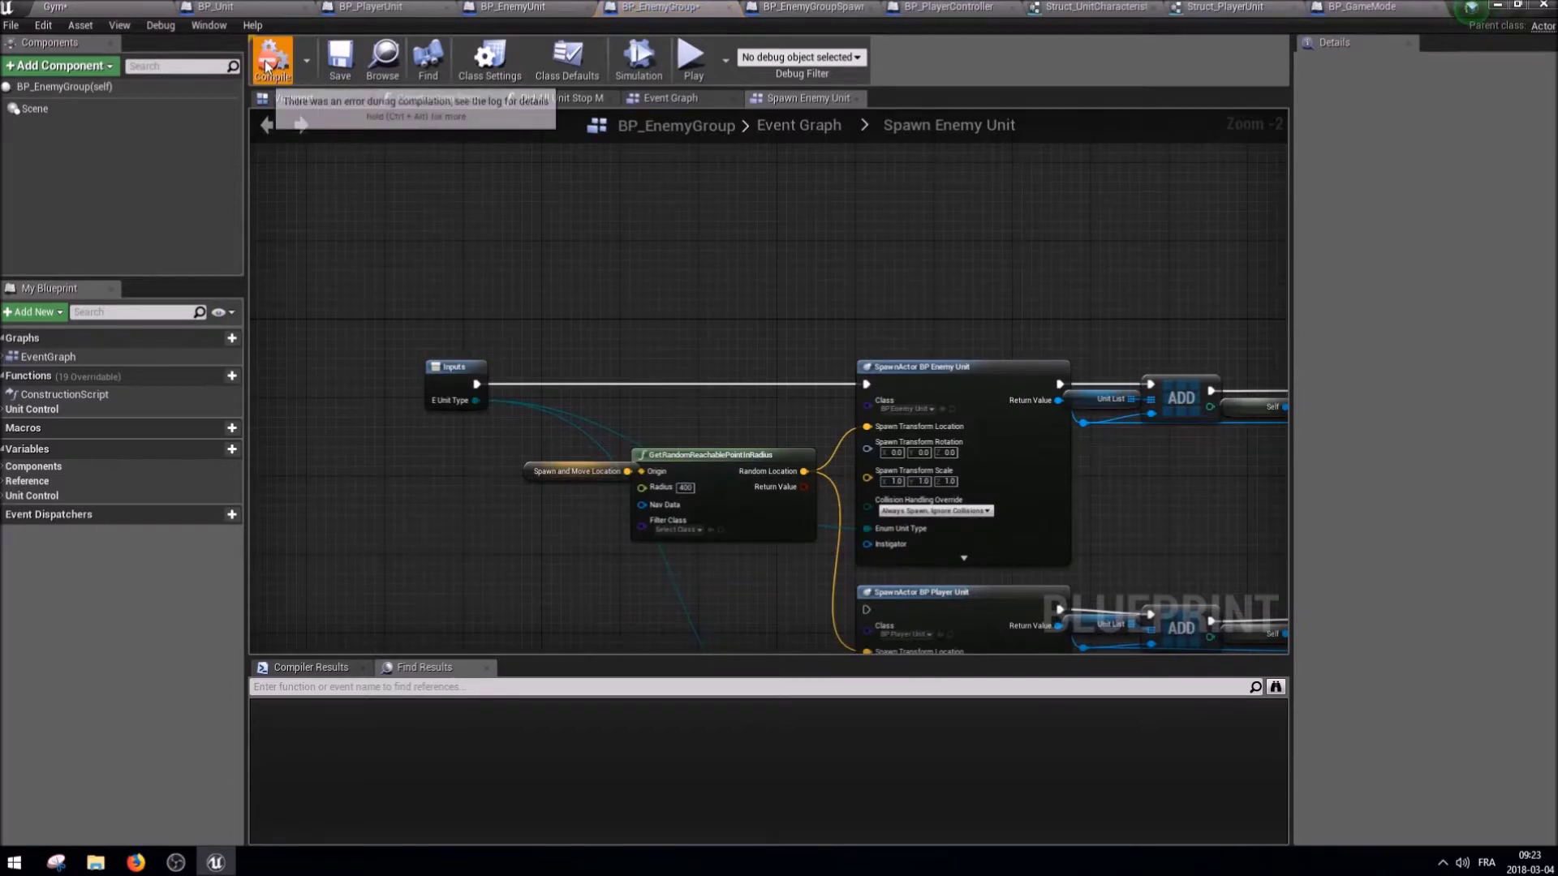
# Locate the errored SET Enemy Group node, add a Set Enemy Group node, and refresh the errored one.
pyautogui.click(341, 668)
pyautogui.click(440, 714)
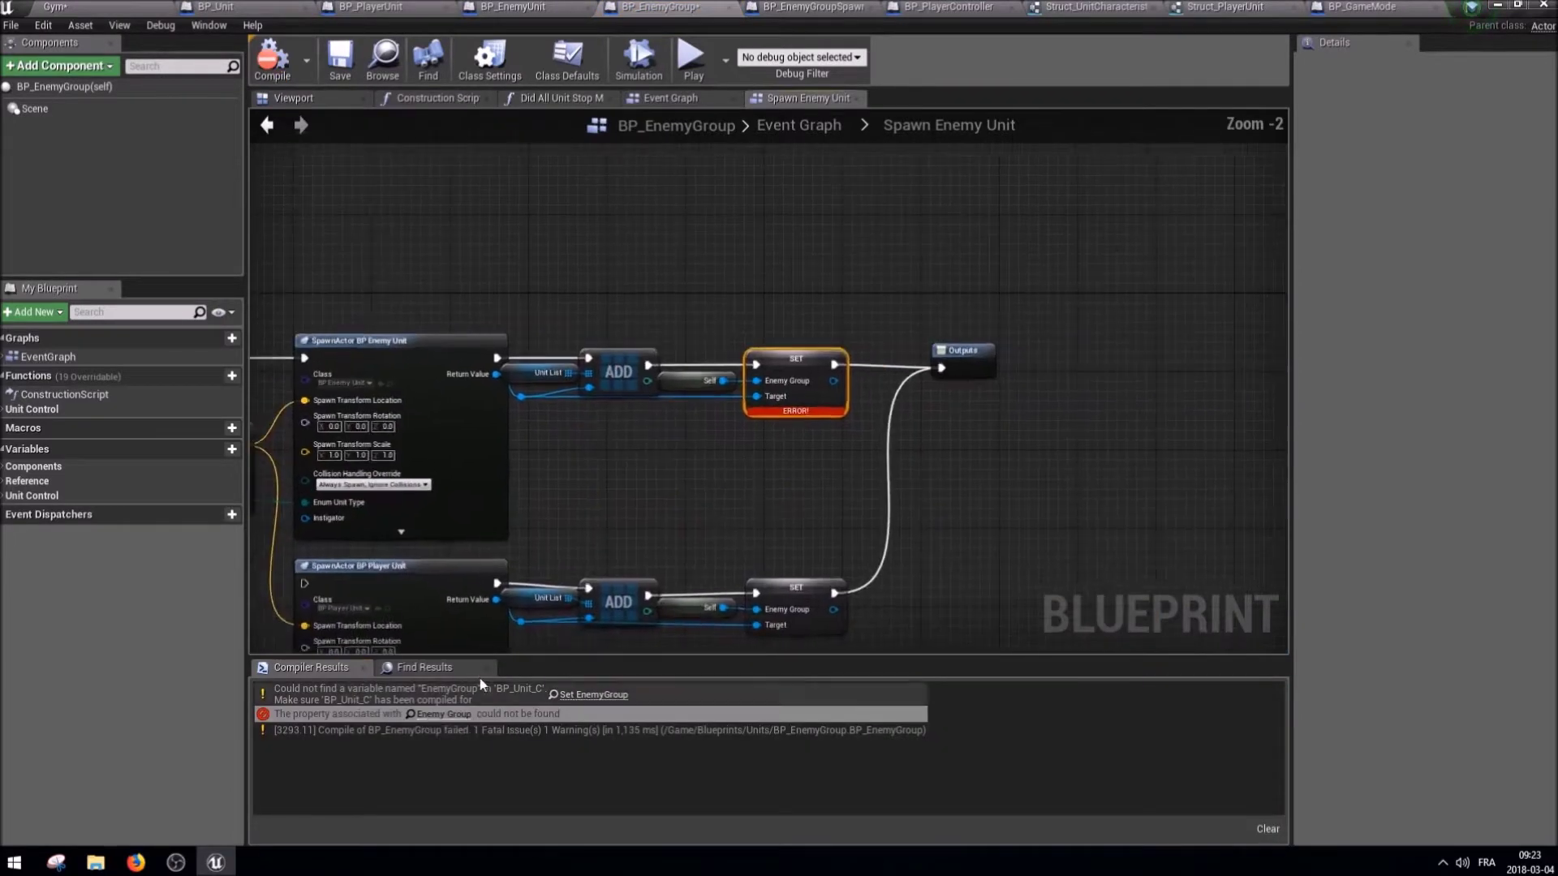
pyautogui.moveTo(519, 440); pyautogui.dragTo(579, 507, button='right')
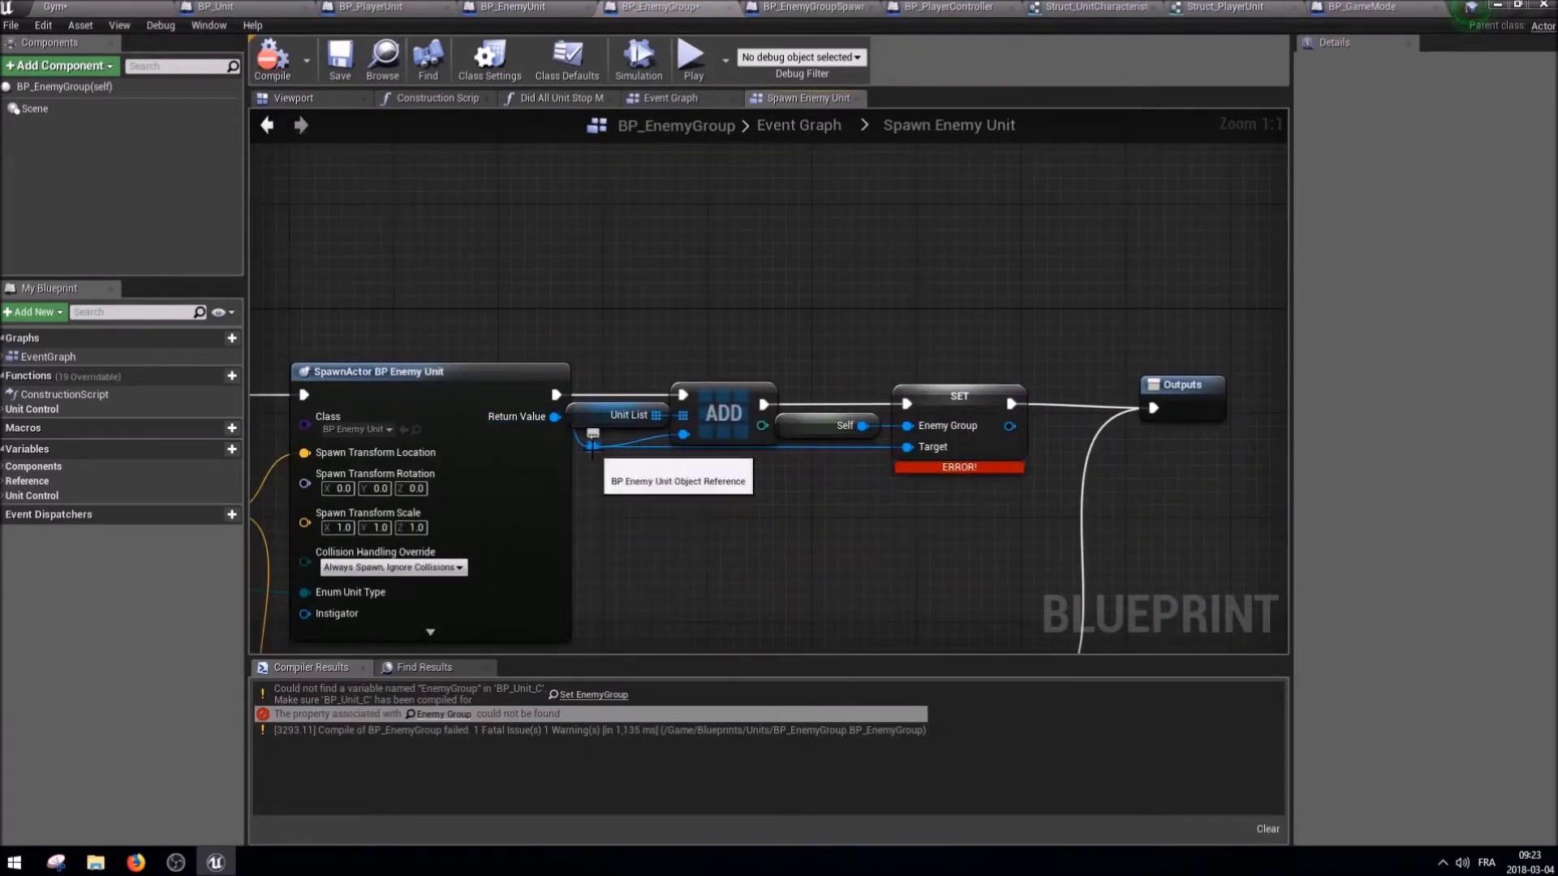
pyautogui.moveTo(592, 438); pyautogui.dragTo(735, 542)
pyautogui.write('s')
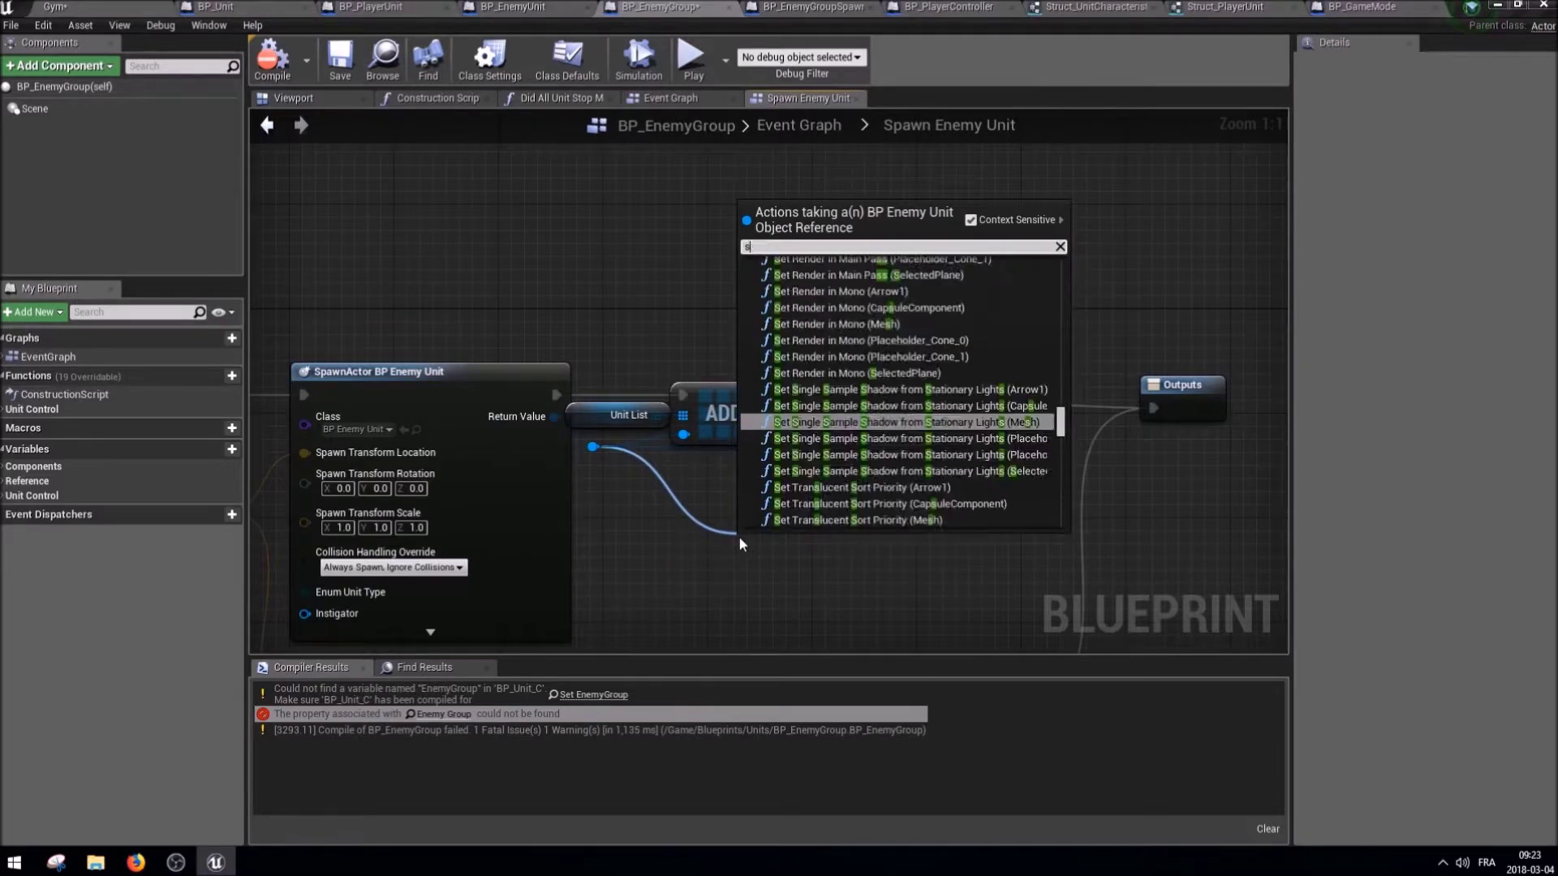
pyautogui.write('et enemy')
pyautogui.press('Return')
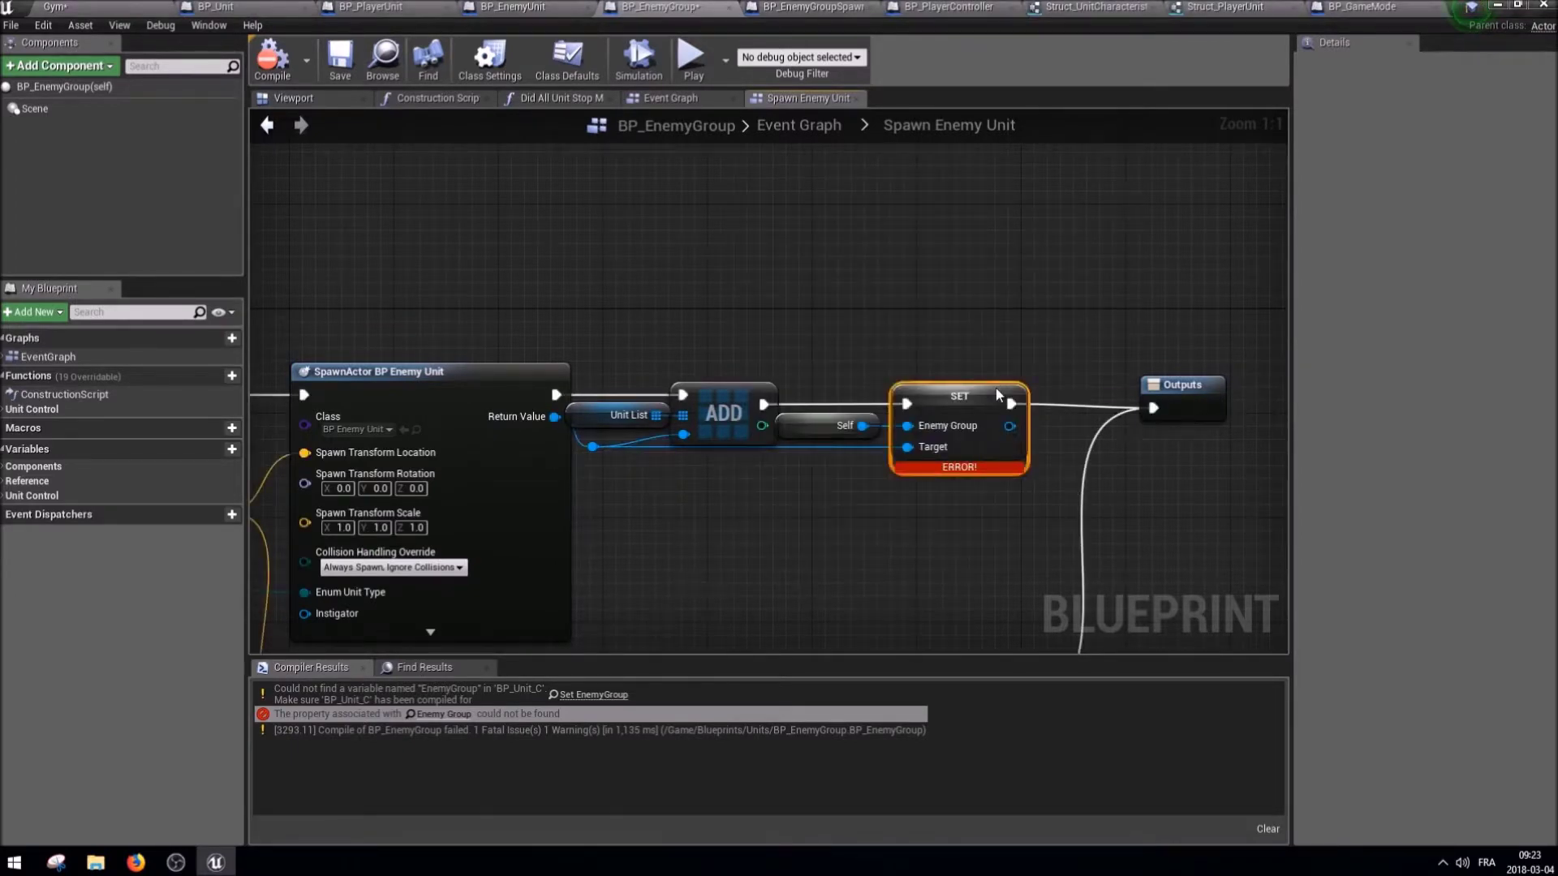
pyautogui.rightClick(996, 388)
pyautogui.click(1024, 482)
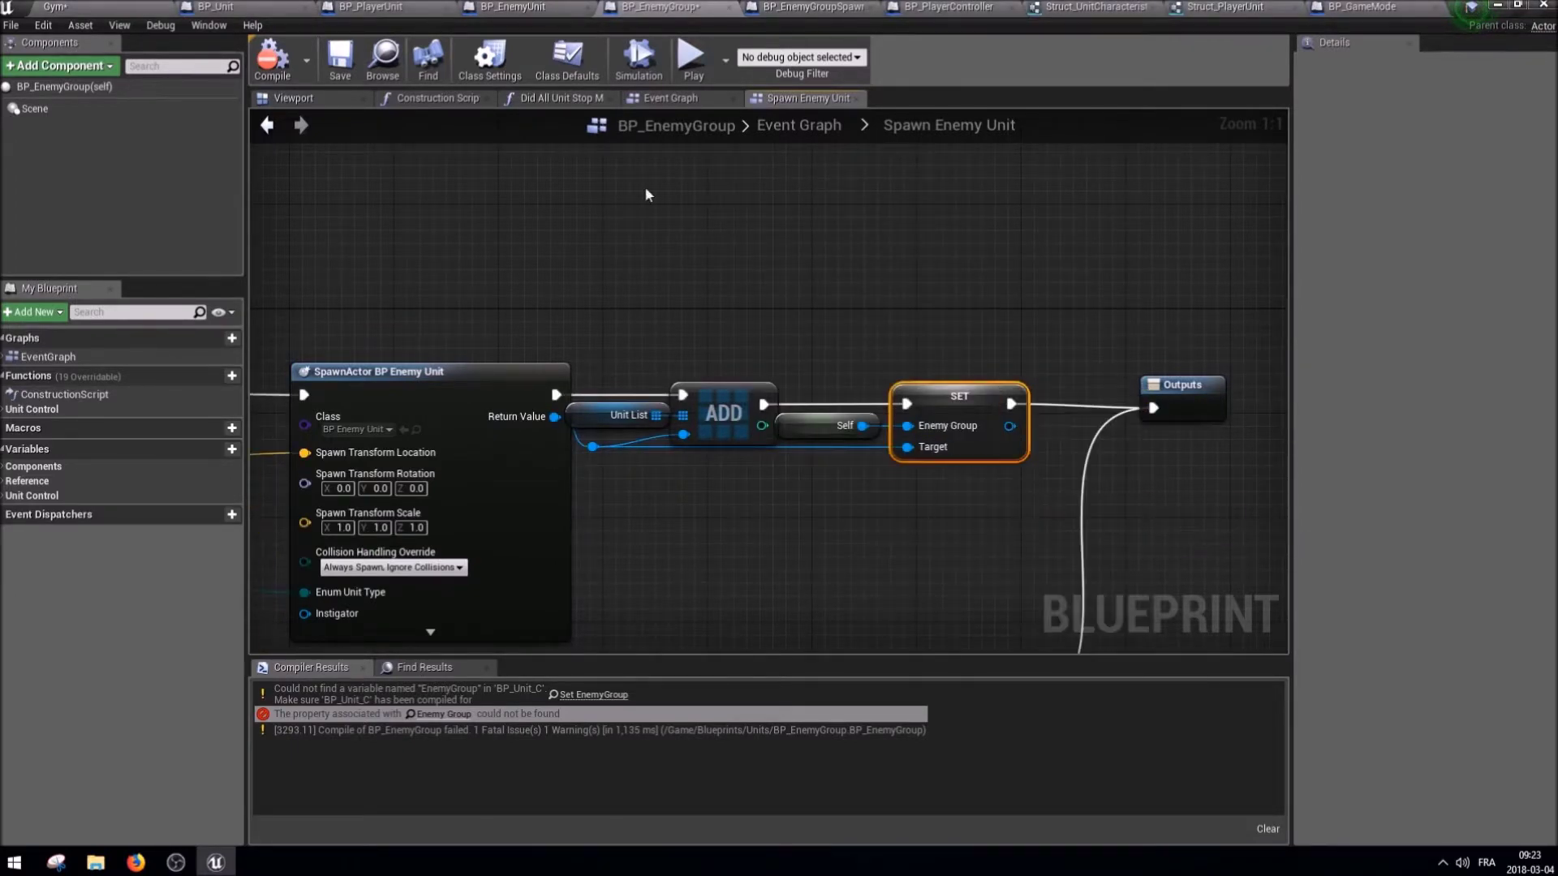
pyautogui.click(263, 74)
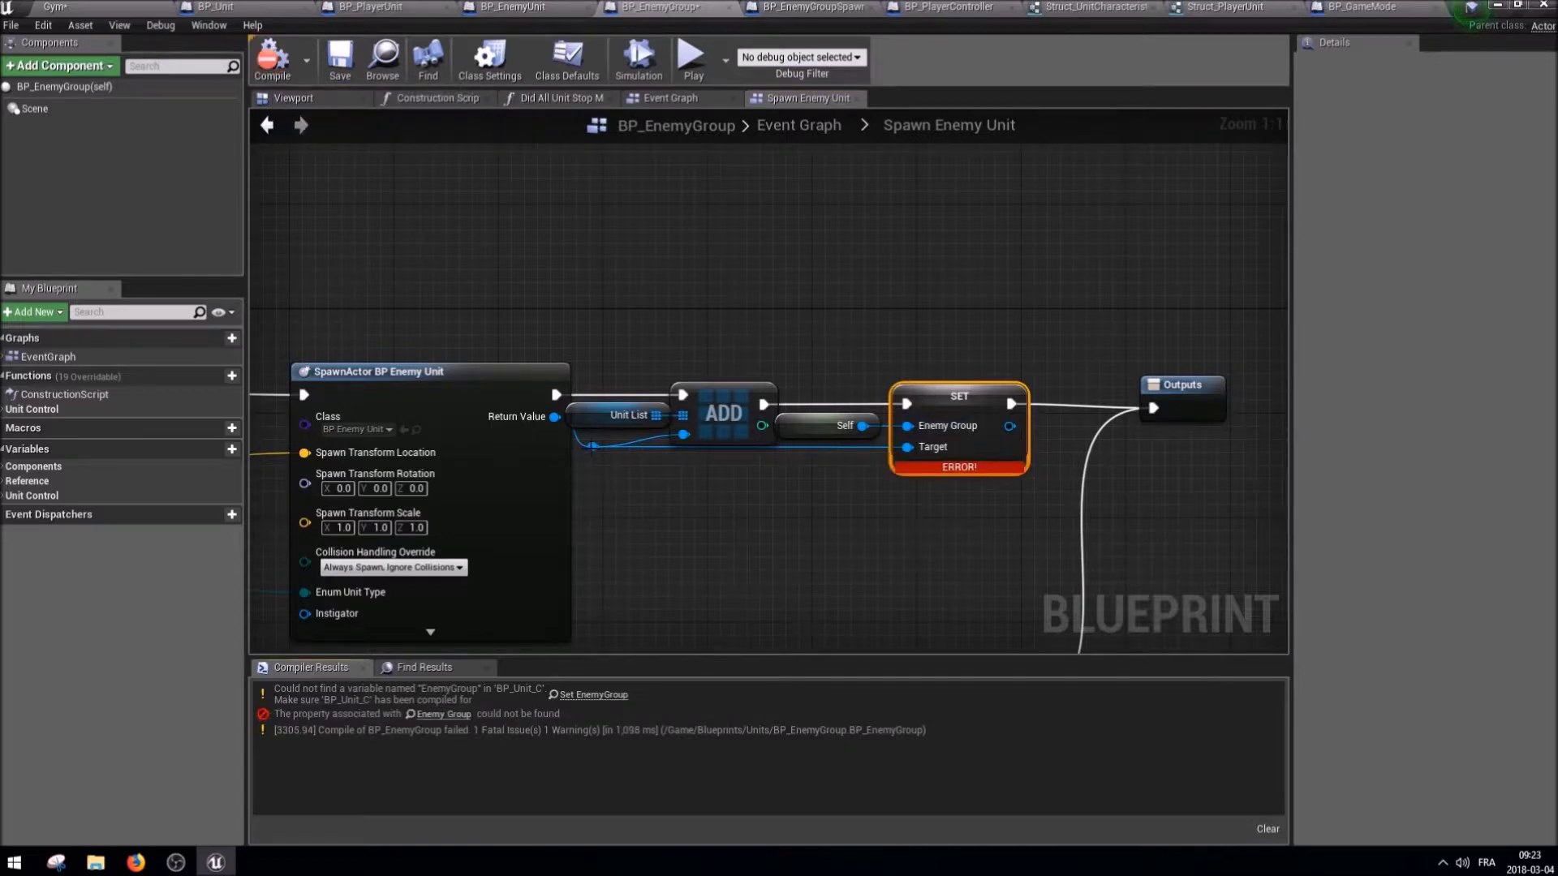
# Replace the errored SET with a new Set Enemy Group wired to Self and ADD, then compile and save.
pyautogui.moveTo(593, 446); pyautogui.dragTo(793, 524)
pyautogui.write('set enemy')
pyautogui.press('Return')
pyautogui.moveTo(862, 425); pyautogui.dragTo(815, 560)
pyautogui.moveTo(919, 538); pyautogui.dragTo(1186, 395)
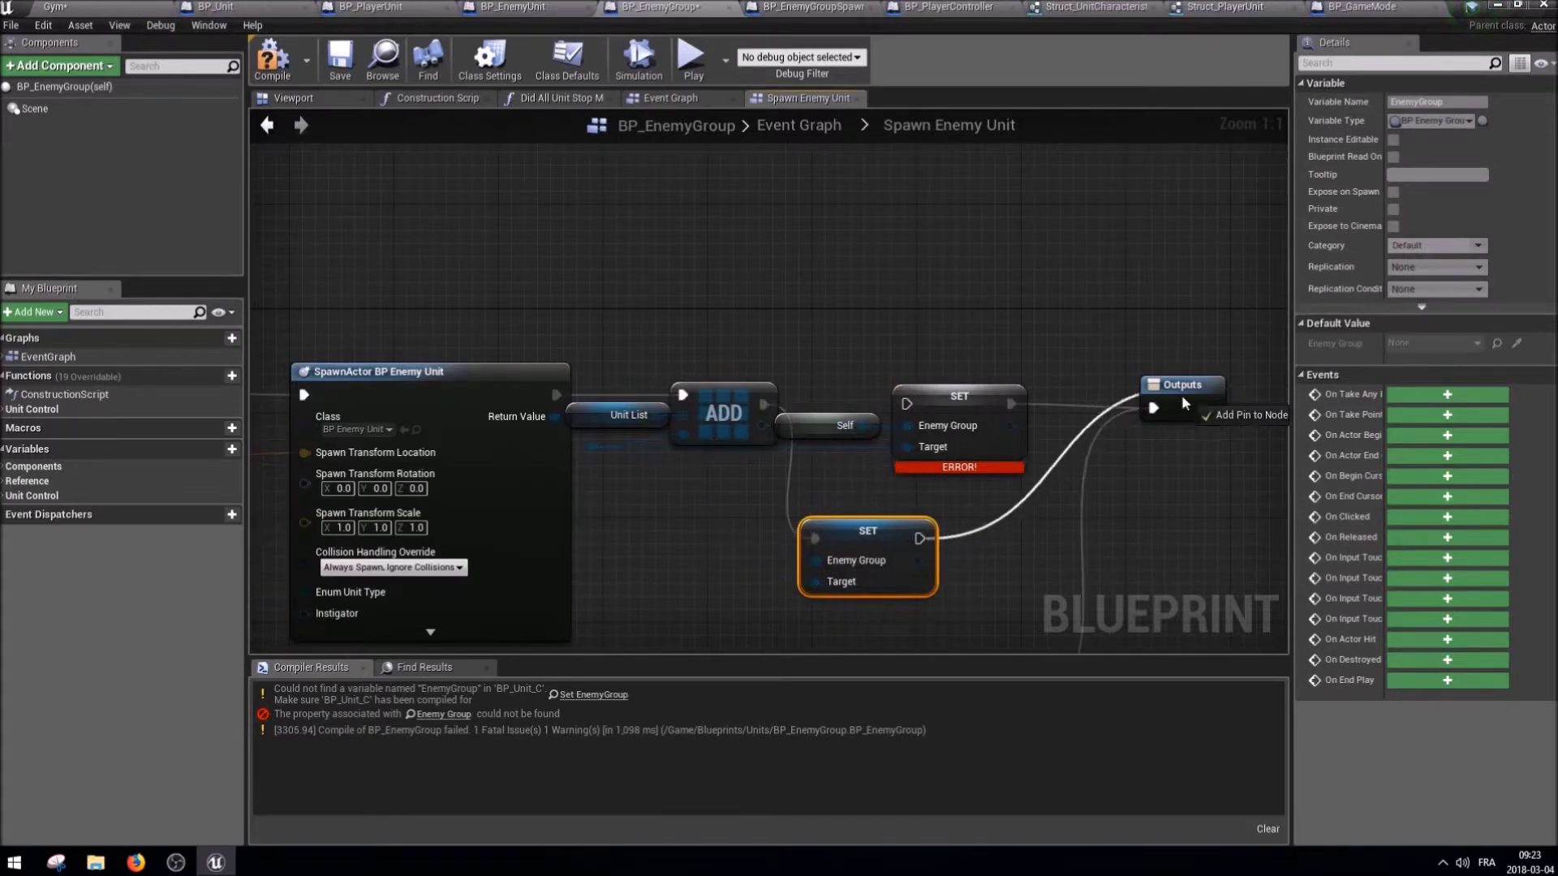
pyautogui.click(958, 396)
pyautogui.press('Delete')
pyautogui.moveTo(866, 531); pyautogui.dragTo(959, 400)
pyautogui.moveTo(763, 404); pyautogui.dragTo(906, 409)
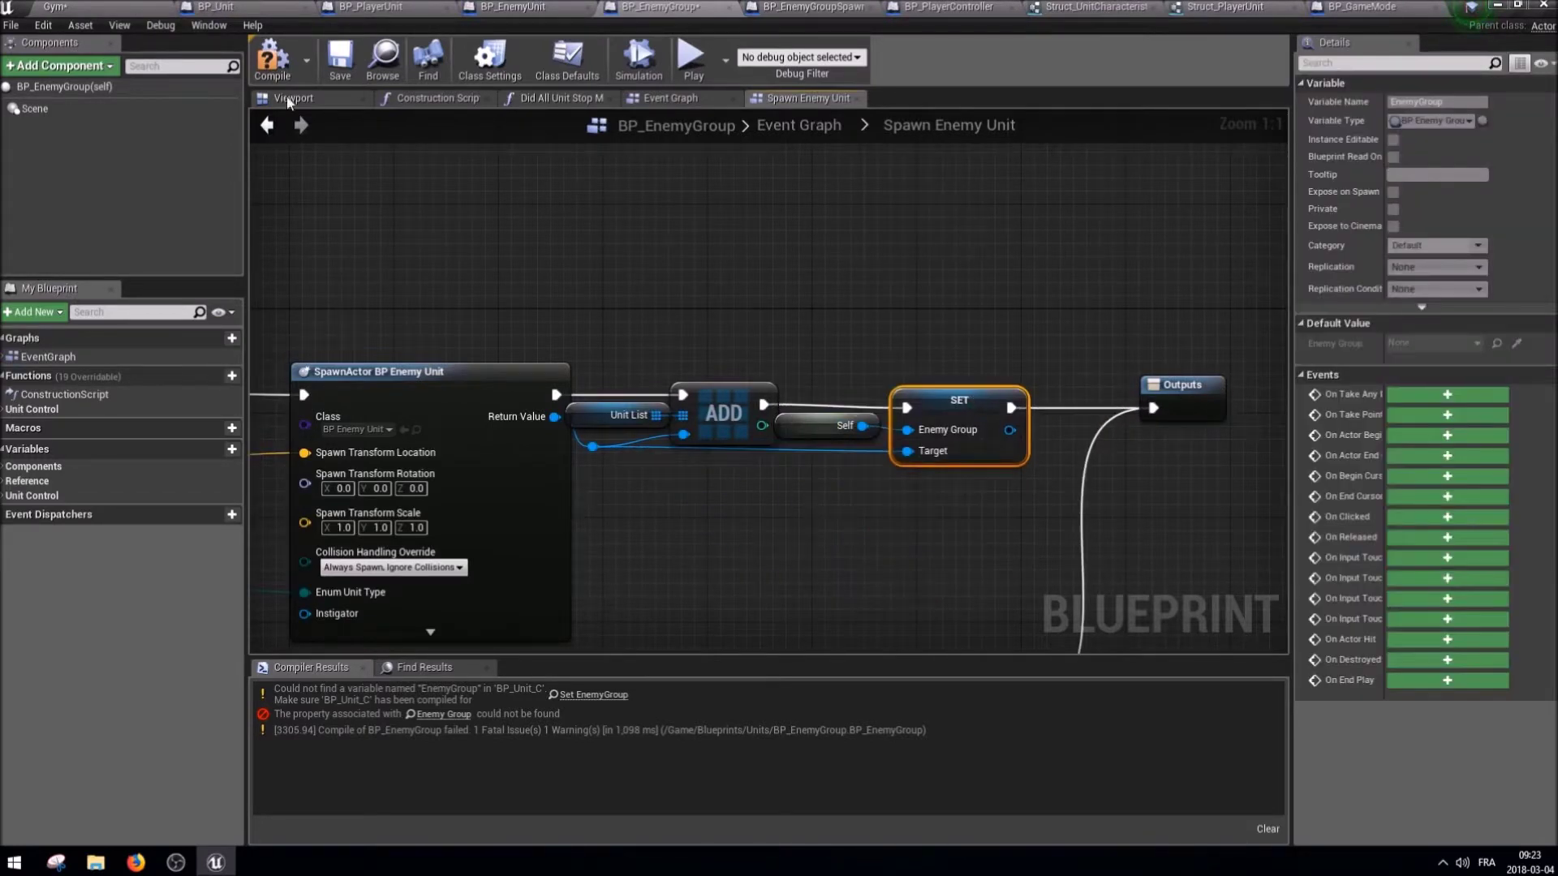
pyautogui.click(294, 71)
pyautogui.click(334, 68)
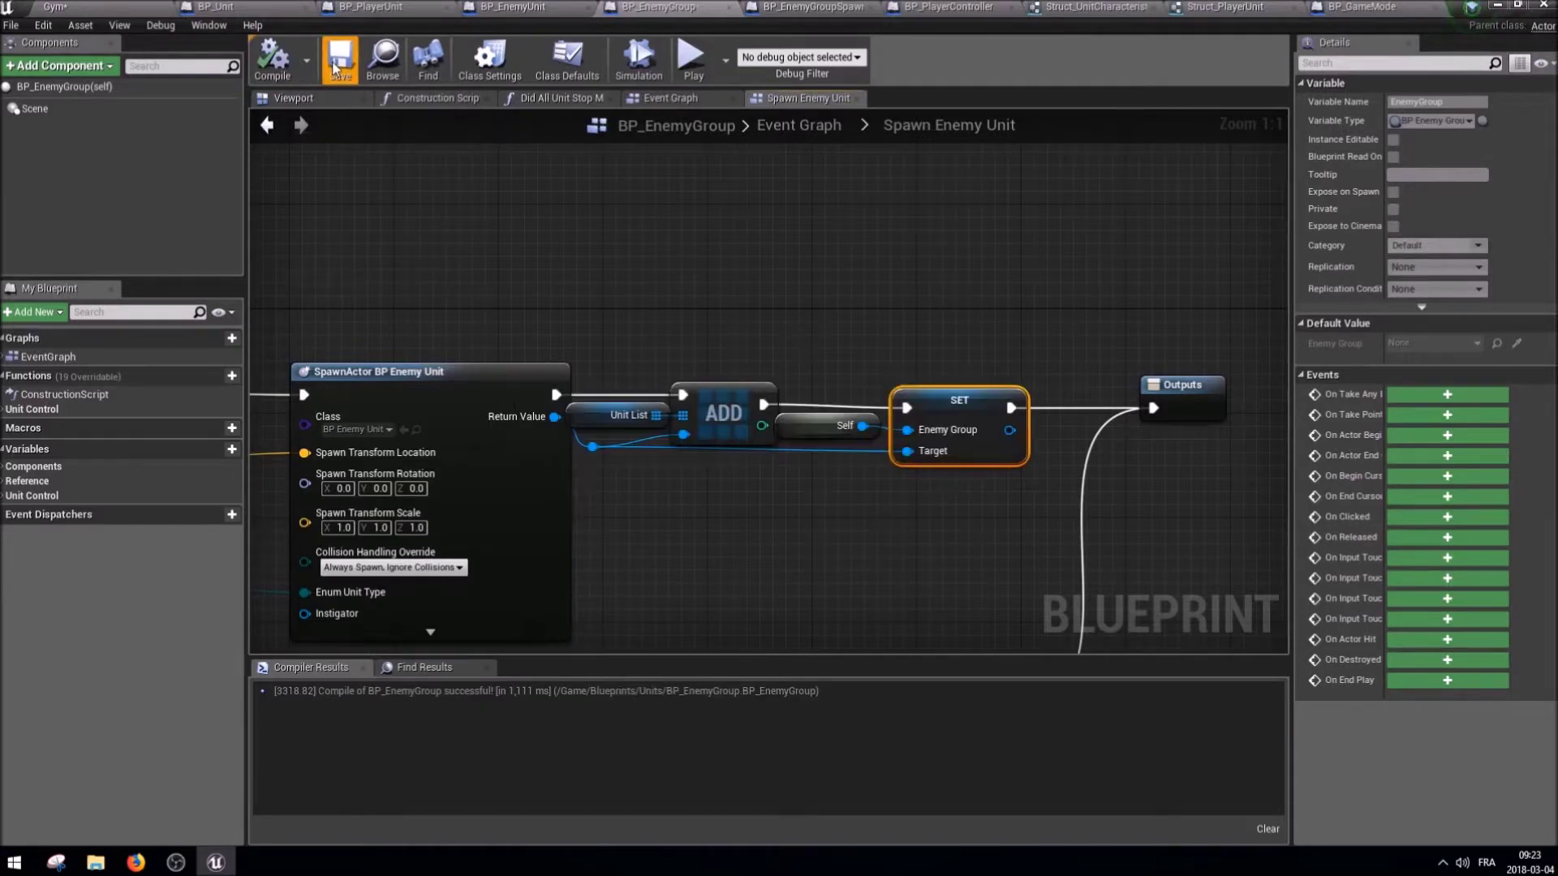
# Delete the player SpawnActor, ADD and SET branch, save, and return to the Gym level.
pyautogui.moveTo(416, 245); pyautogui.dragTo(675, 258, button='right')
pyautogui.scroll(-2, 675, 258)
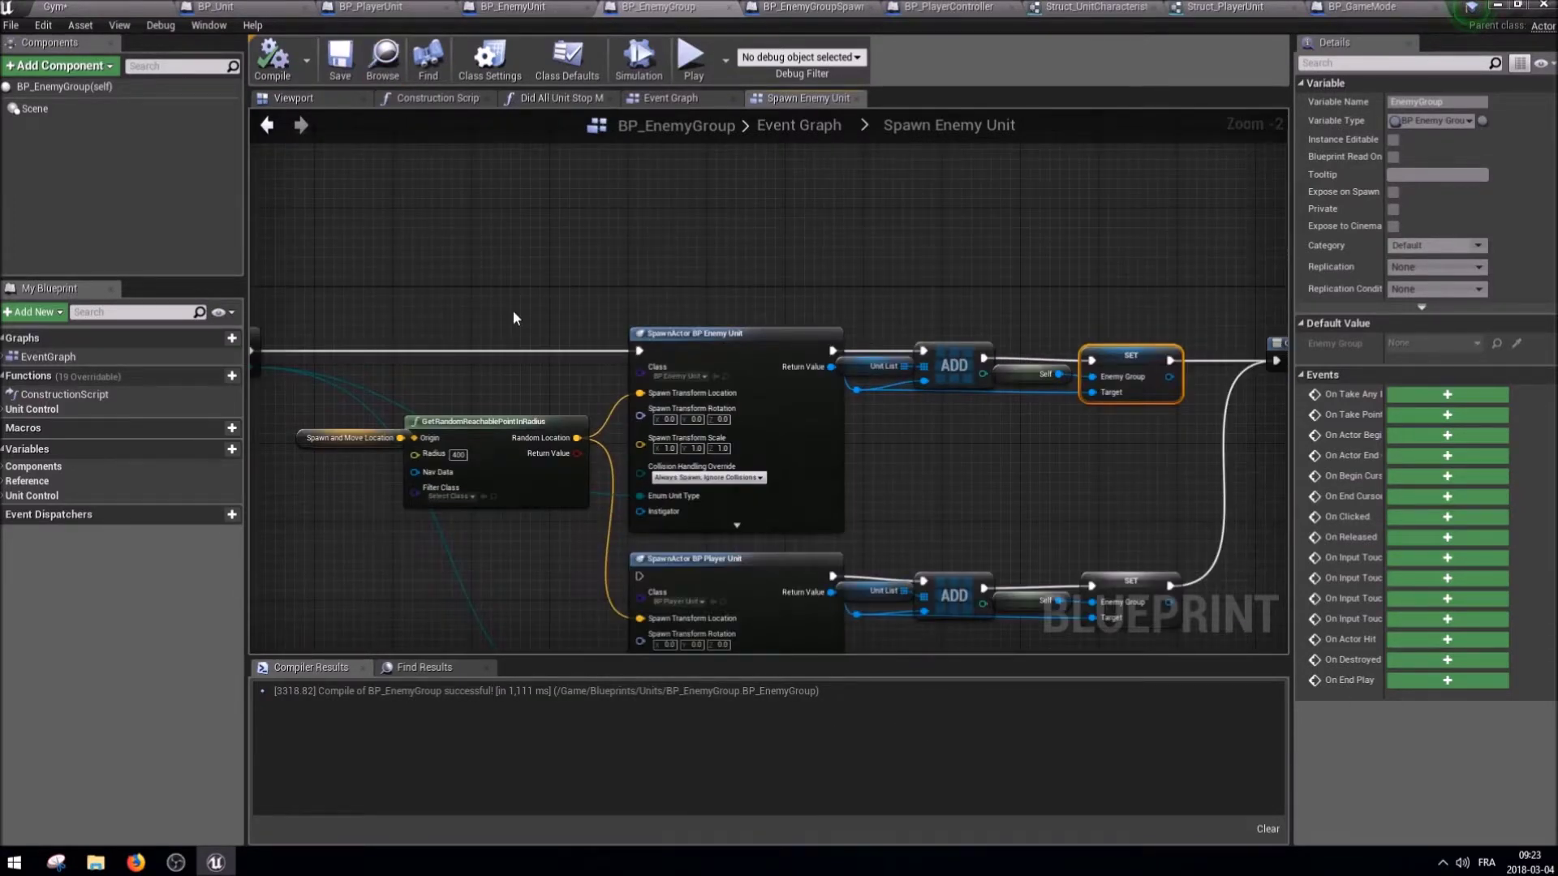
pyautogui.moveTo(513, 310); pyautogui.dragTo(488, 187, button='right')
pyautogui.scroll(-1, 568, 242)
pyautogui.moveTo(1033, 538); pyautogui.dragTo(631, 437)
pyautogui.moveTo(631, 436); pyautogui.dragTo(878, 446, button='right')
pyautogui.scroll(1, 575, 314)
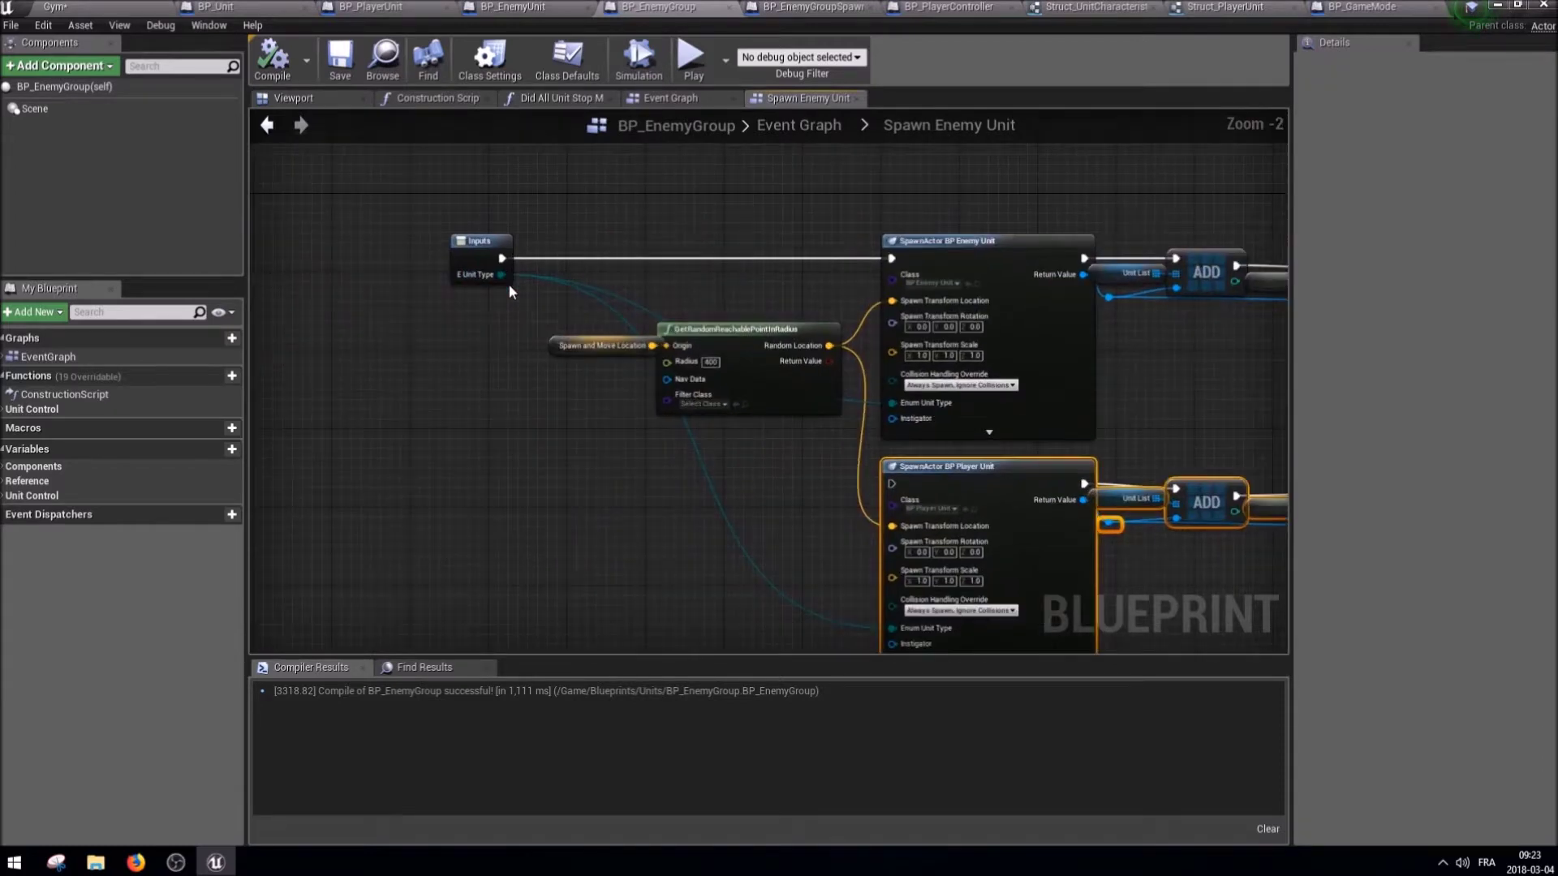
pyautogui.moveTo(585, 389); pyautogui.dragTo(362, 375, button='right')
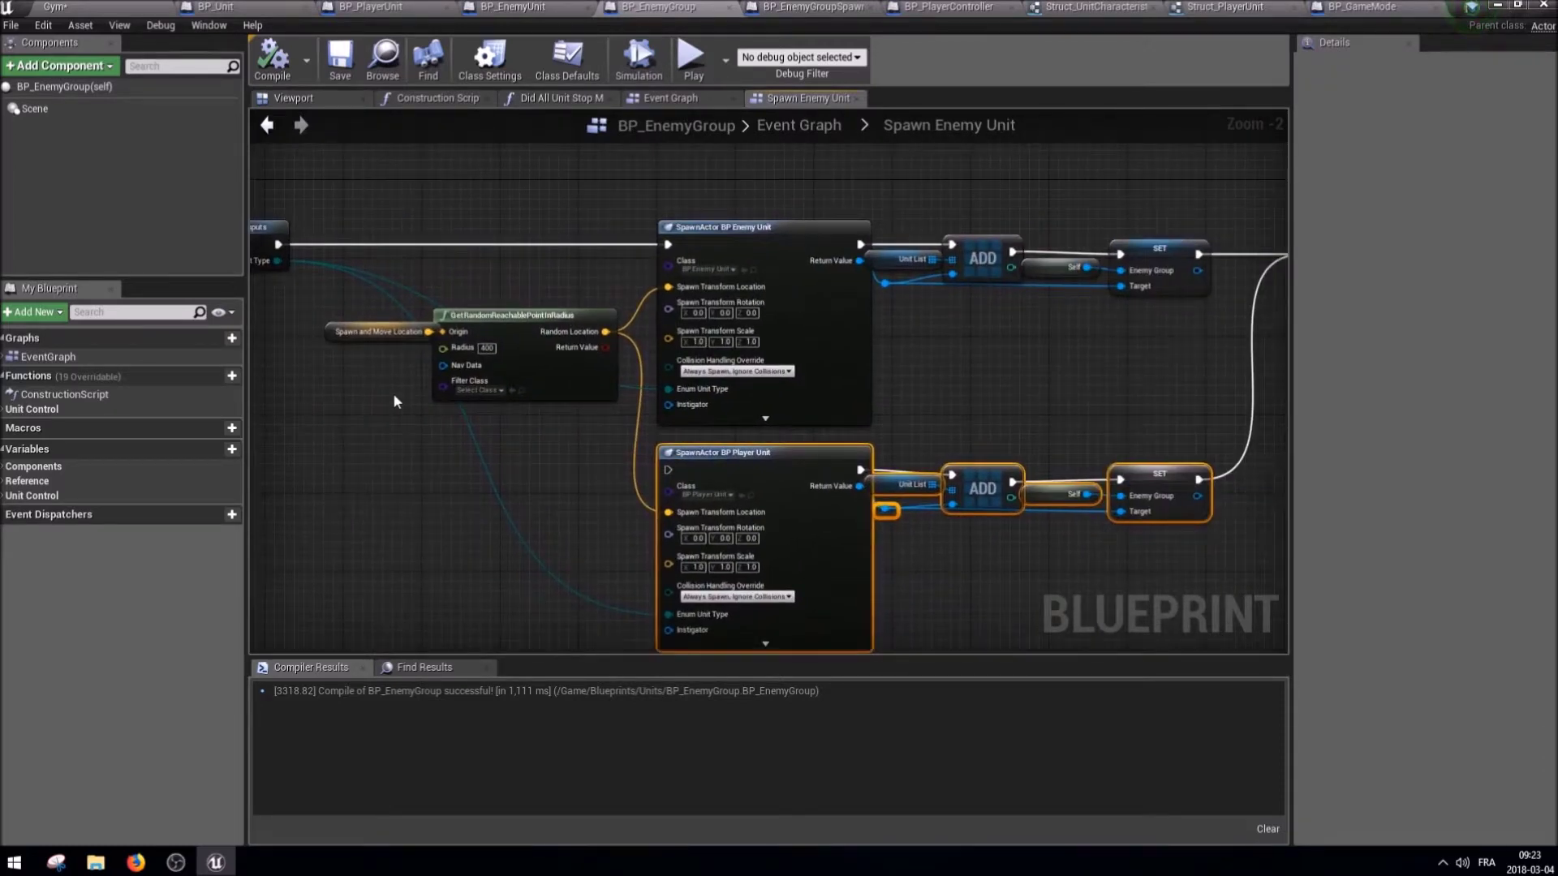
pyautogui.press('Delete')
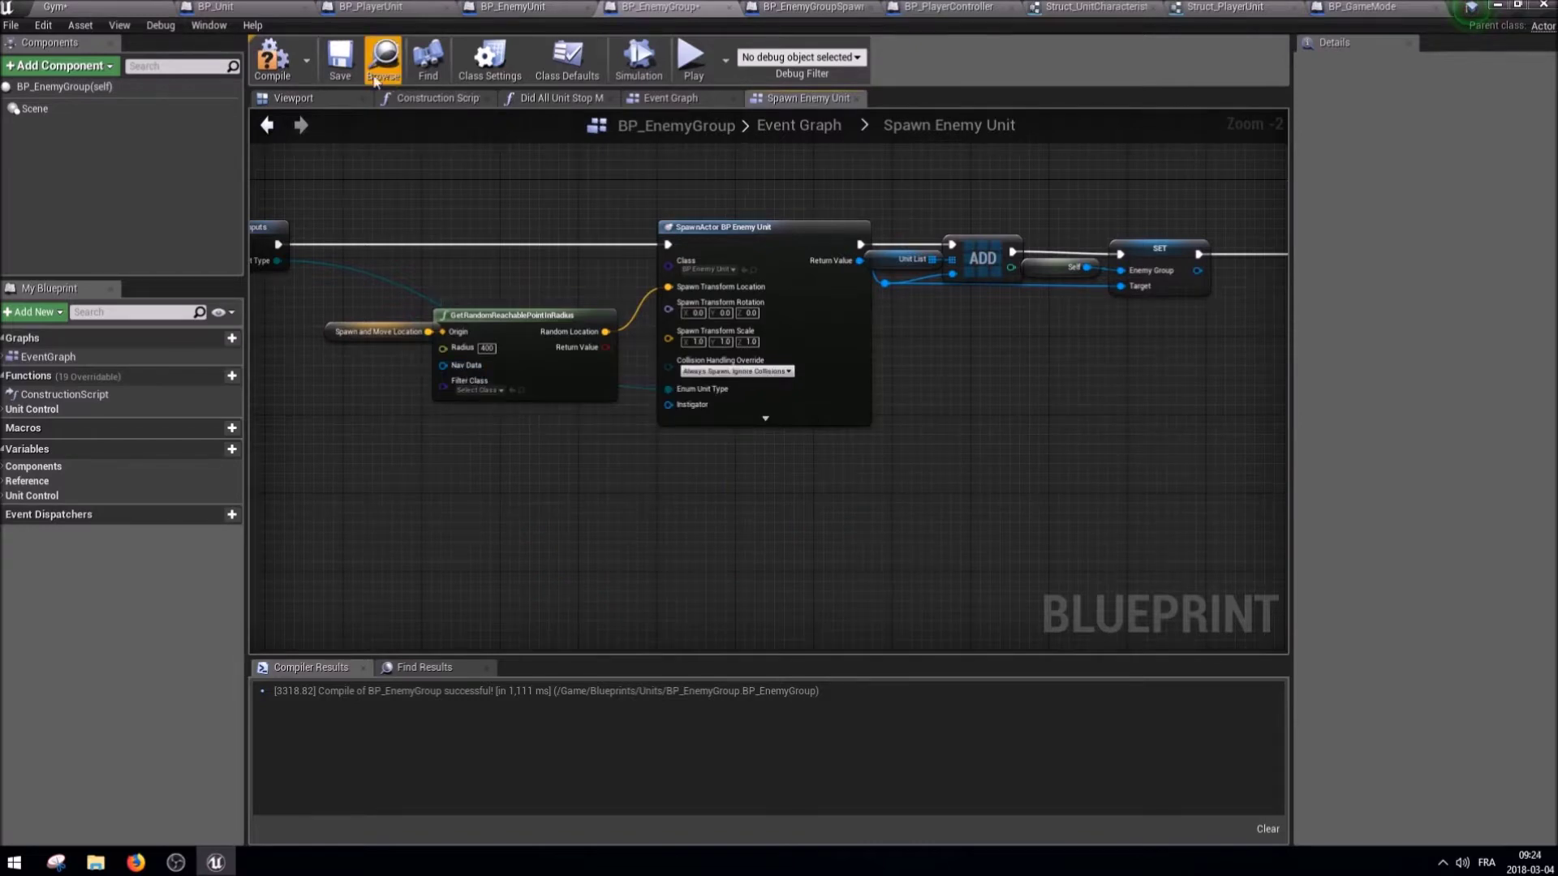
pyautogui.click(341, 70)
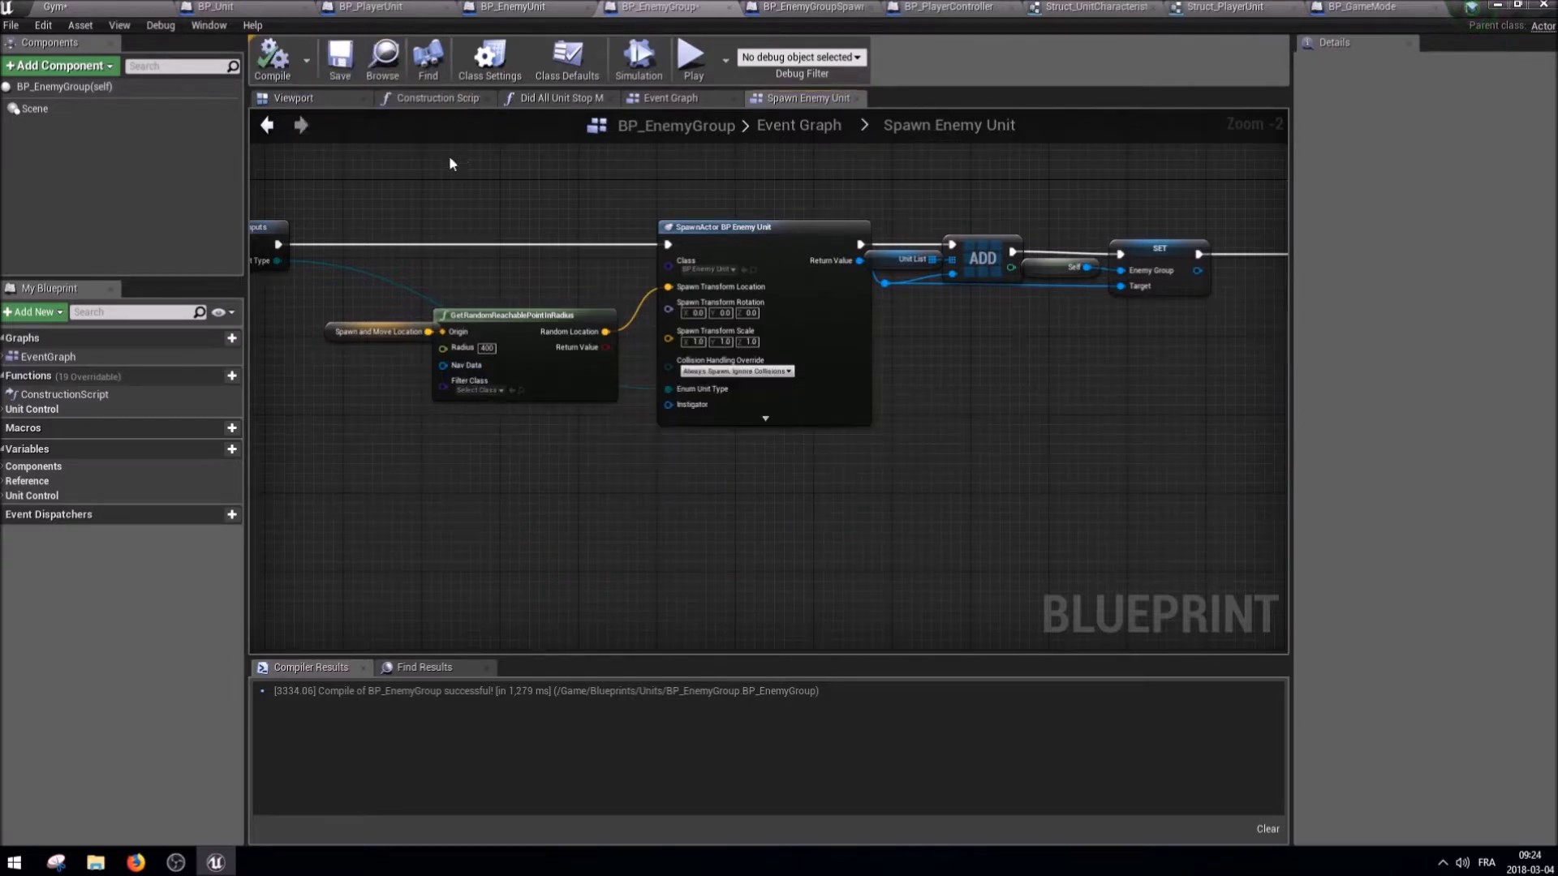
pyautogui.click(89, 6)
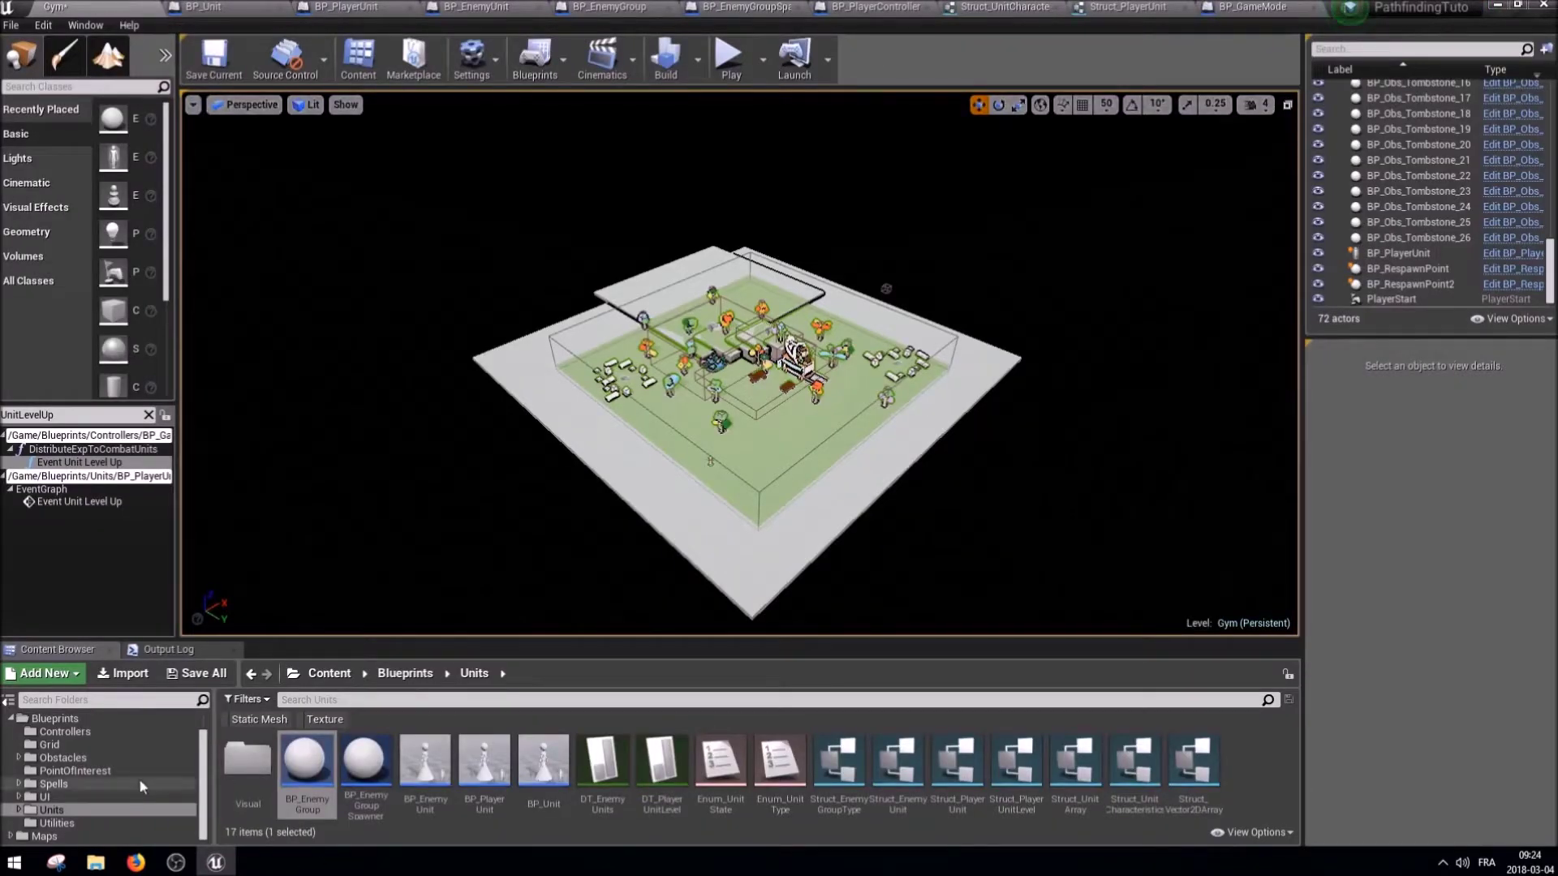
# Open BP_PlayerController from Controllers and locate the Current Action Points error in Select Spell.
pyautogui.click(90, 732)
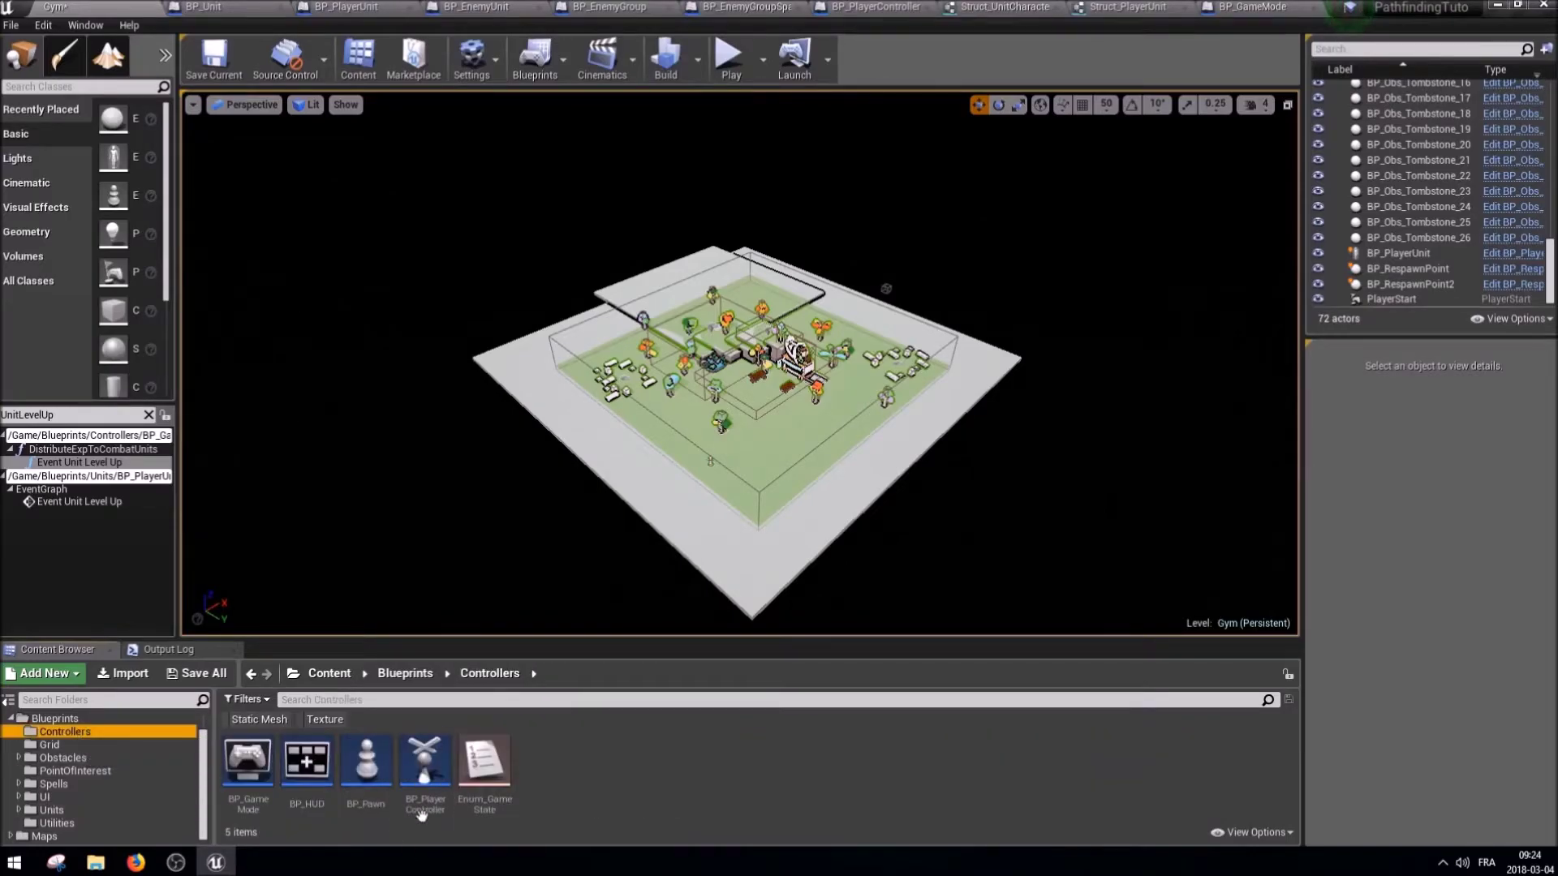
pyautogui.doubleClick(421, 815)
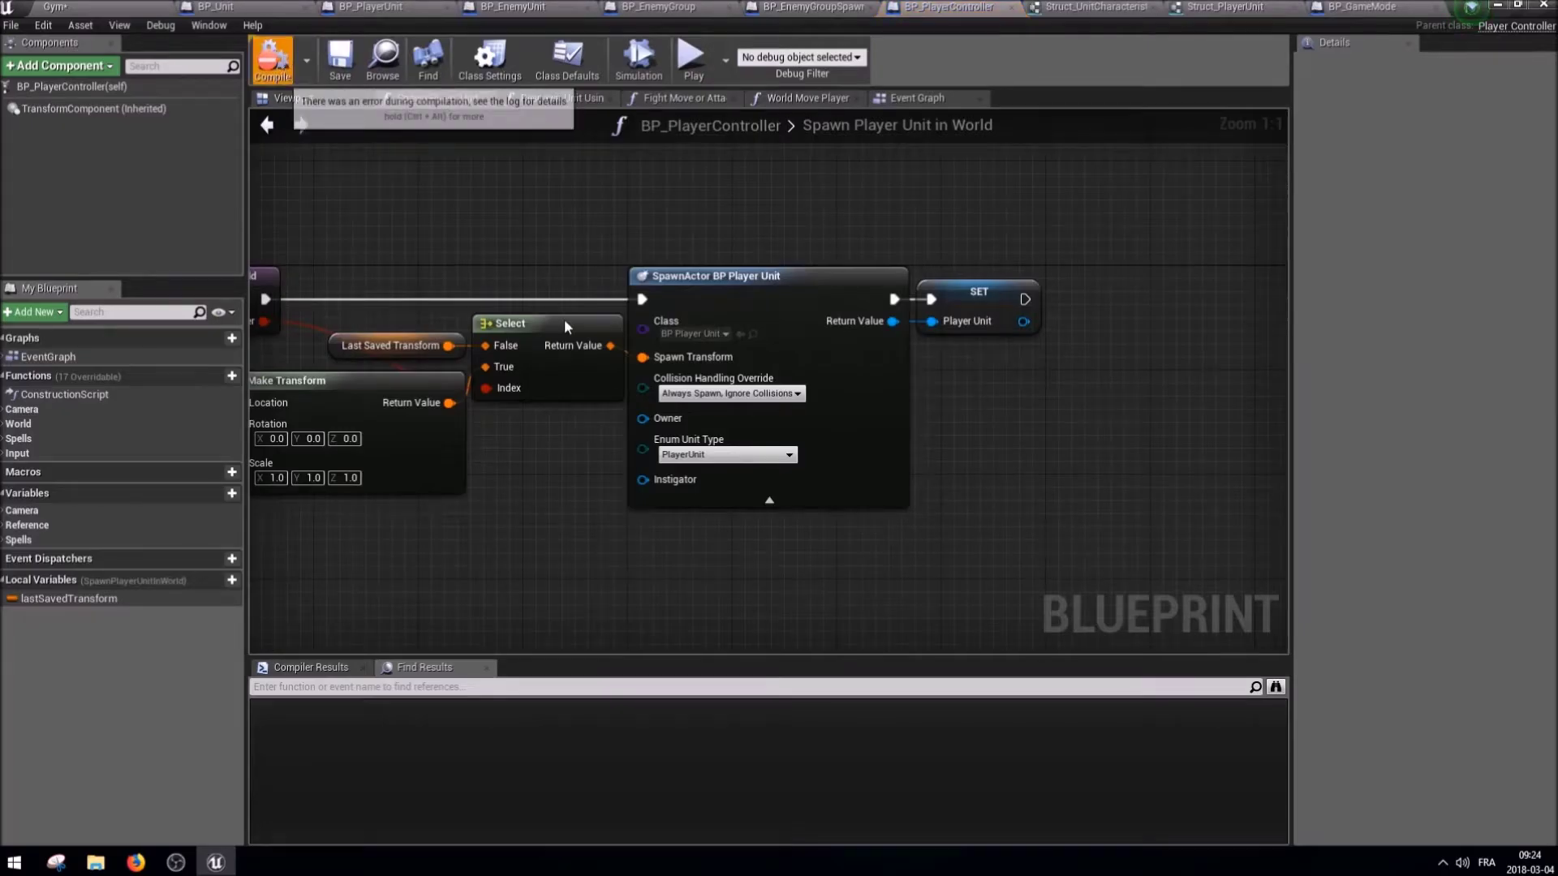
pyautogui.click(459, 714)
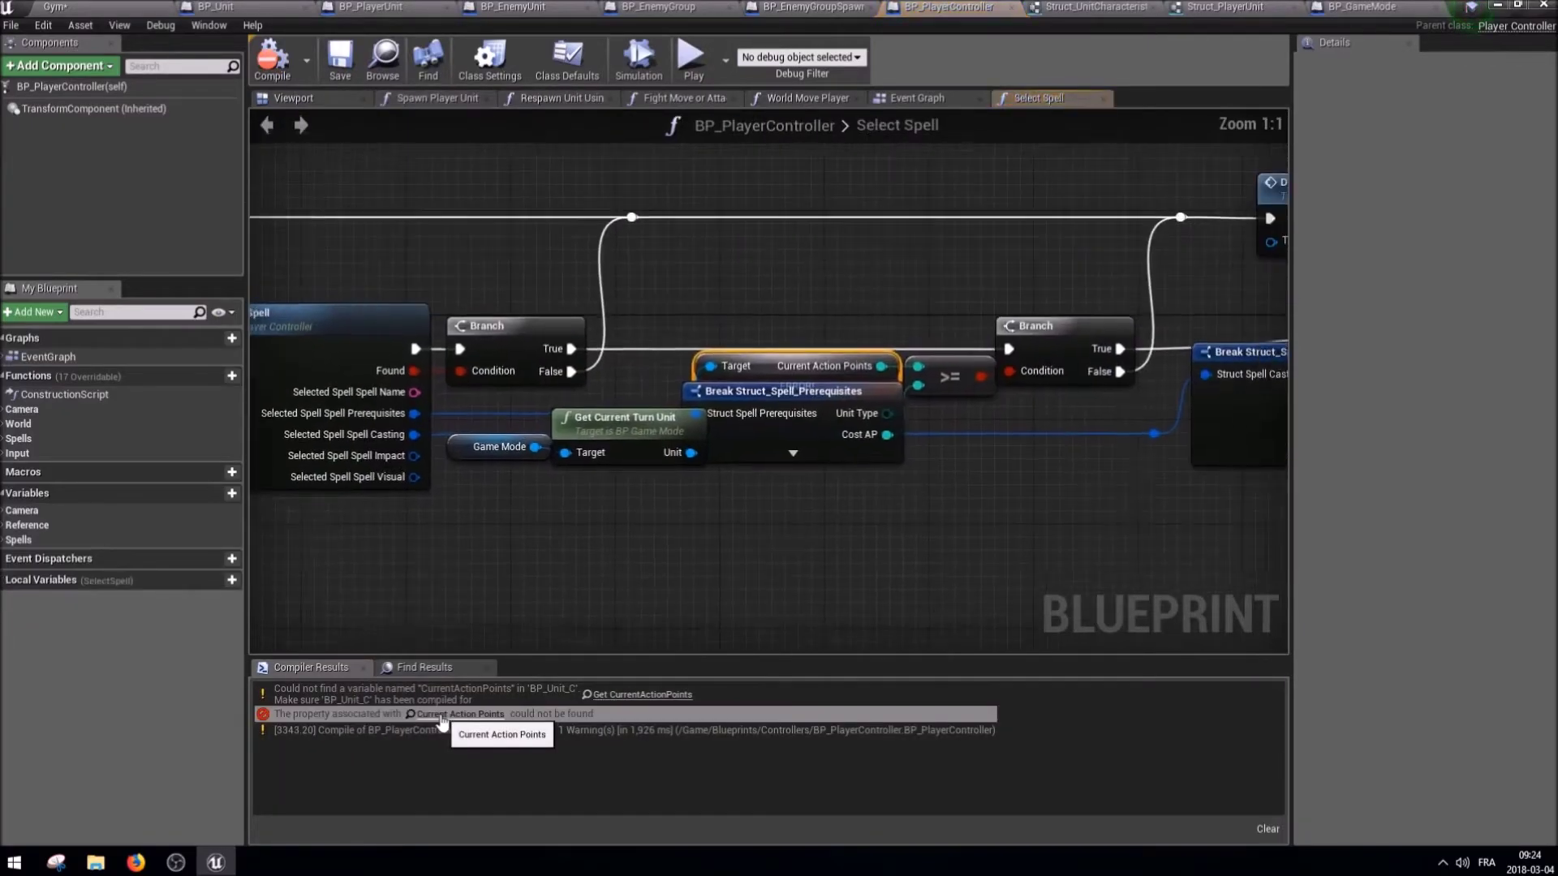
pyautogui.scroll(-5, 626, 576)
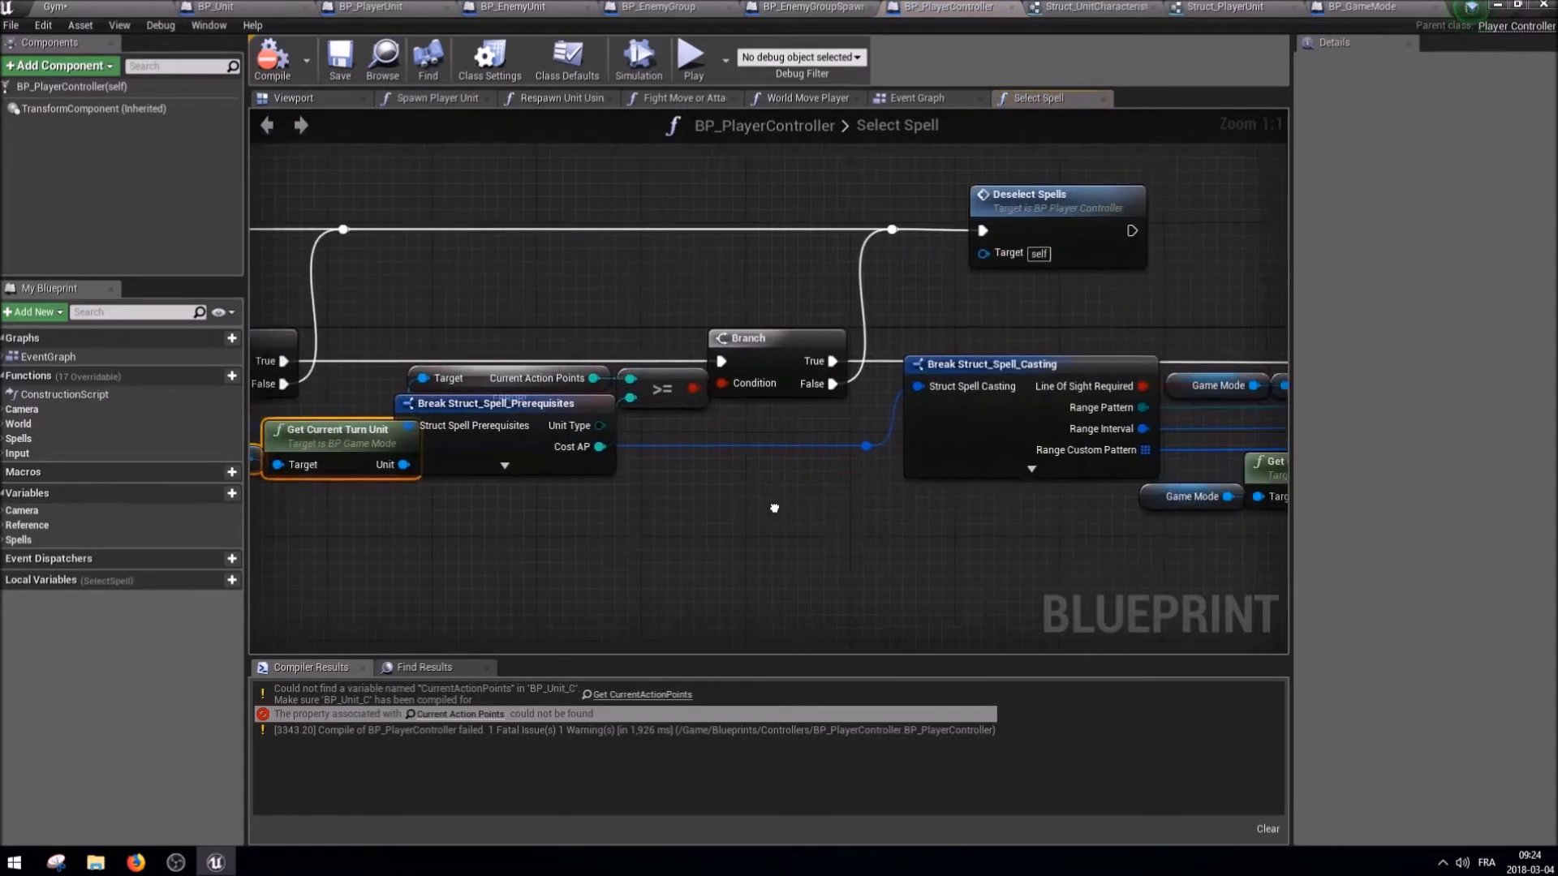
pyautogui.moveTo(1199, 493); pyautogui.dragTo(801, 367)
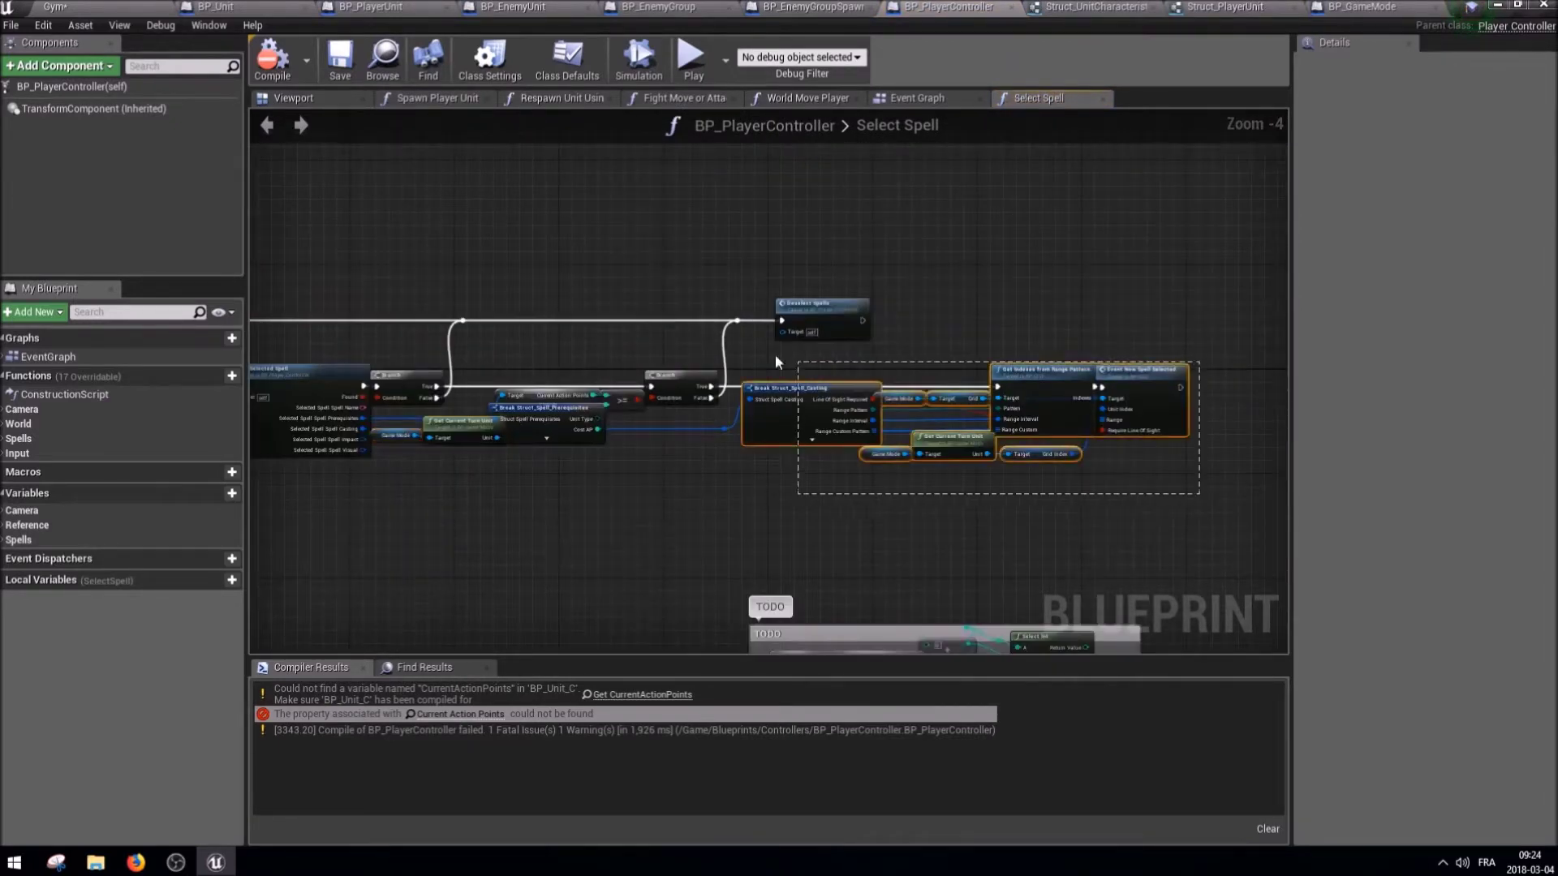
pyautogui.scroll(5, 620, 324)
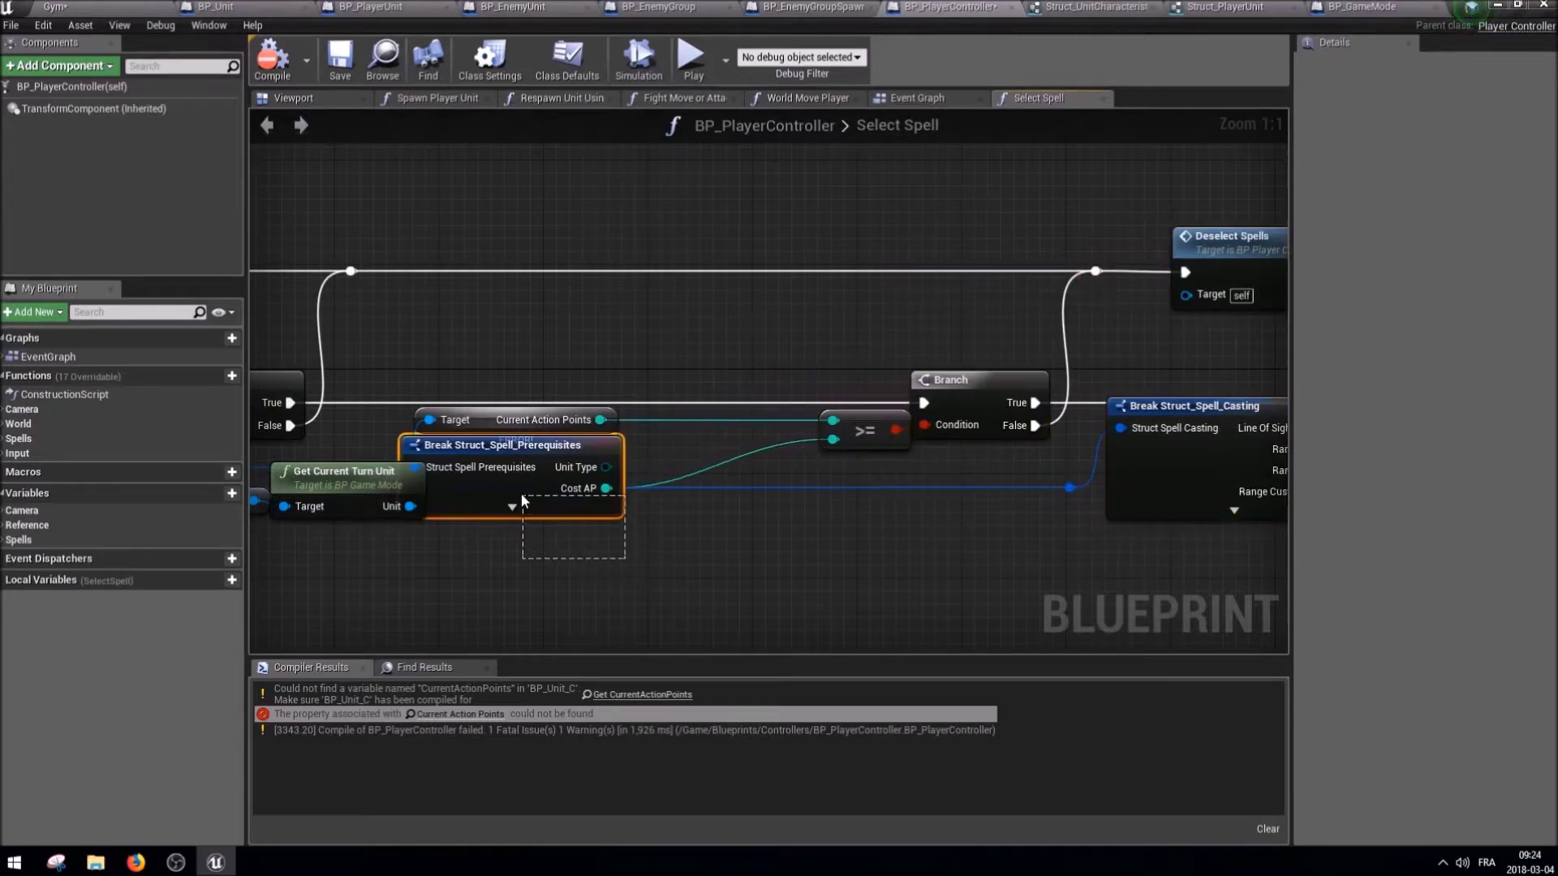
pyautogui.click(422, 511)
pyautogui.moveTo(417, 527); pyautogui.dragTo(594, 501, button='right')
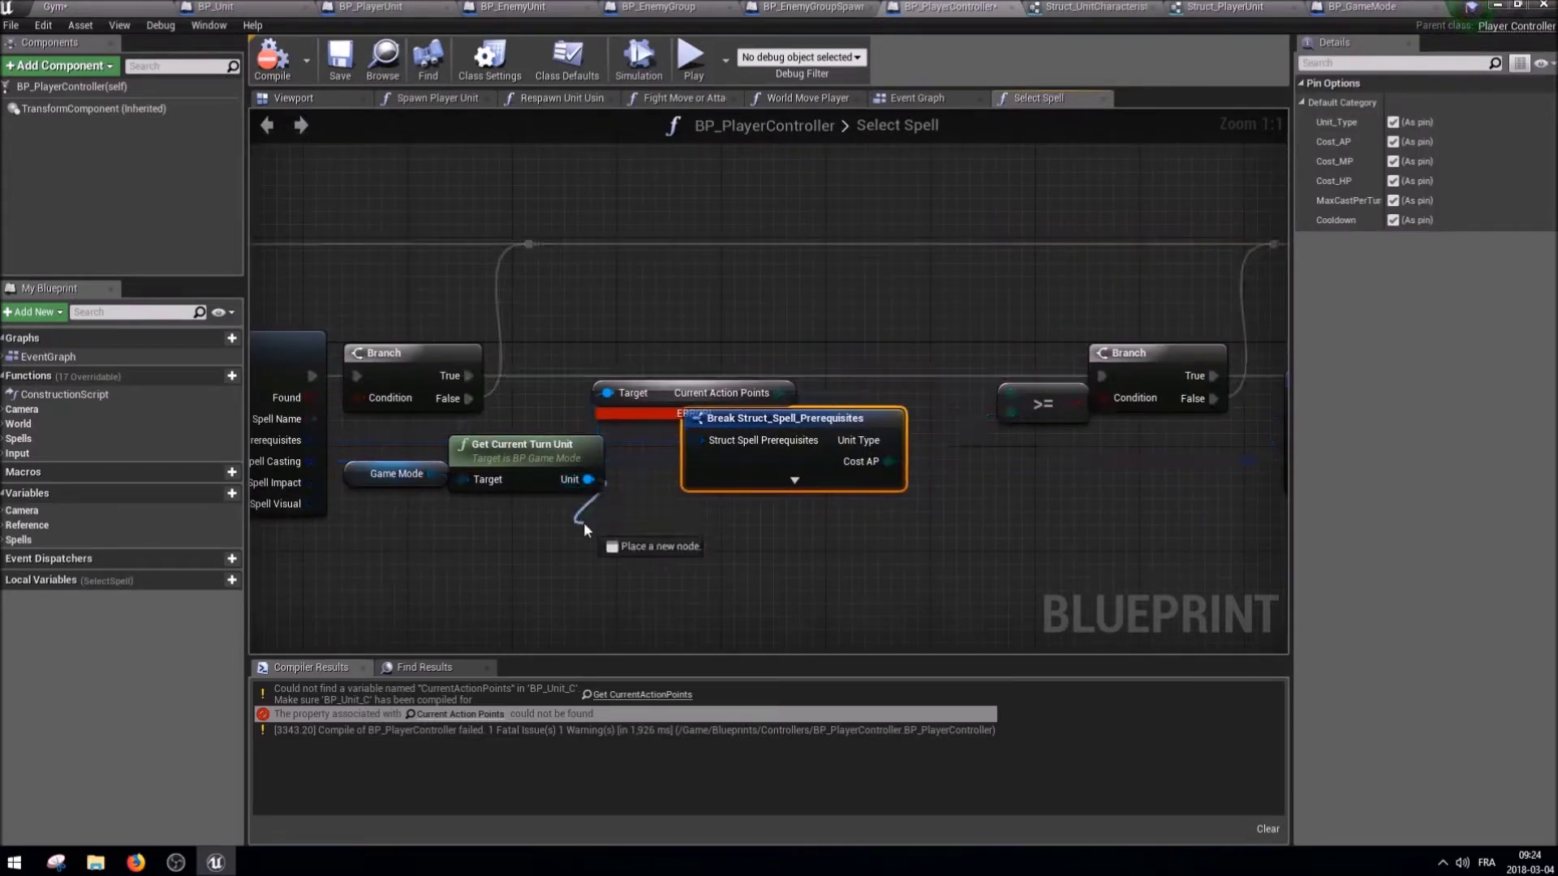
# Add Get Struct Unit Characteristics and a Break Struct_UnitCharacteristics node from the turn unit.
pyautogui.moveTo(587, 479); pyautogui.dragTo(596, 523)
pyautogui.write('struct char')
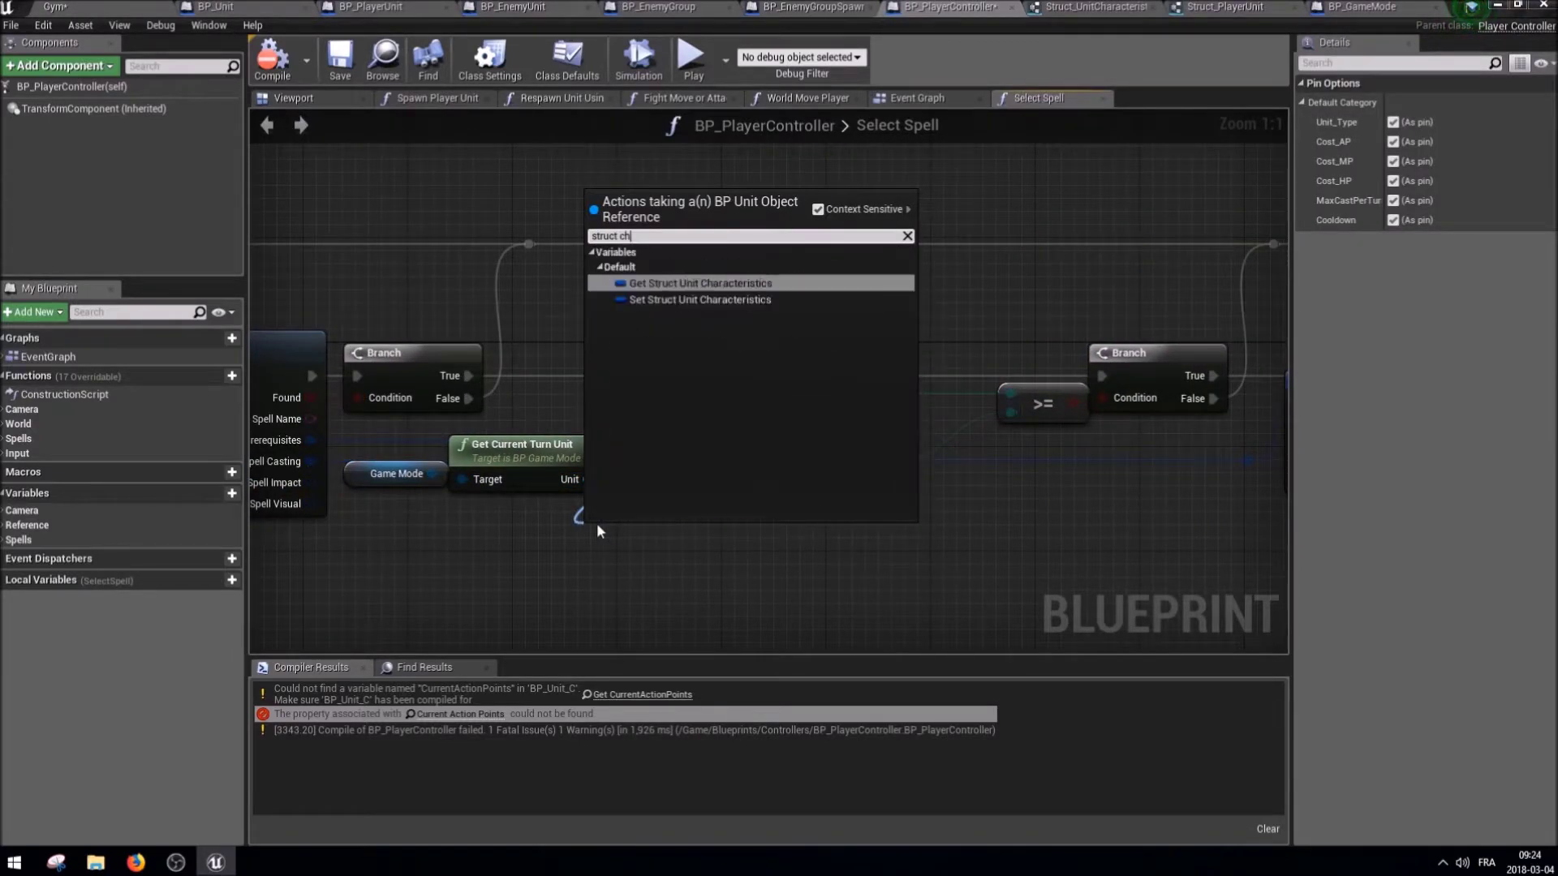
pyautogui.press('Return')
pyautogui.moveTo(785, 539); pyautogui.dragTo(819, 559)
pyautogui.write('br')
pyautogui.press('Return')
# Hide all Break pins except Action Points Current.
pyautogui.click(1392, 122)
pyautogui.click(1392, 141)
pyautogui.click(1392, 161)
pyautogui.click(1392, 200)
pyautogui.click(1392, 220)
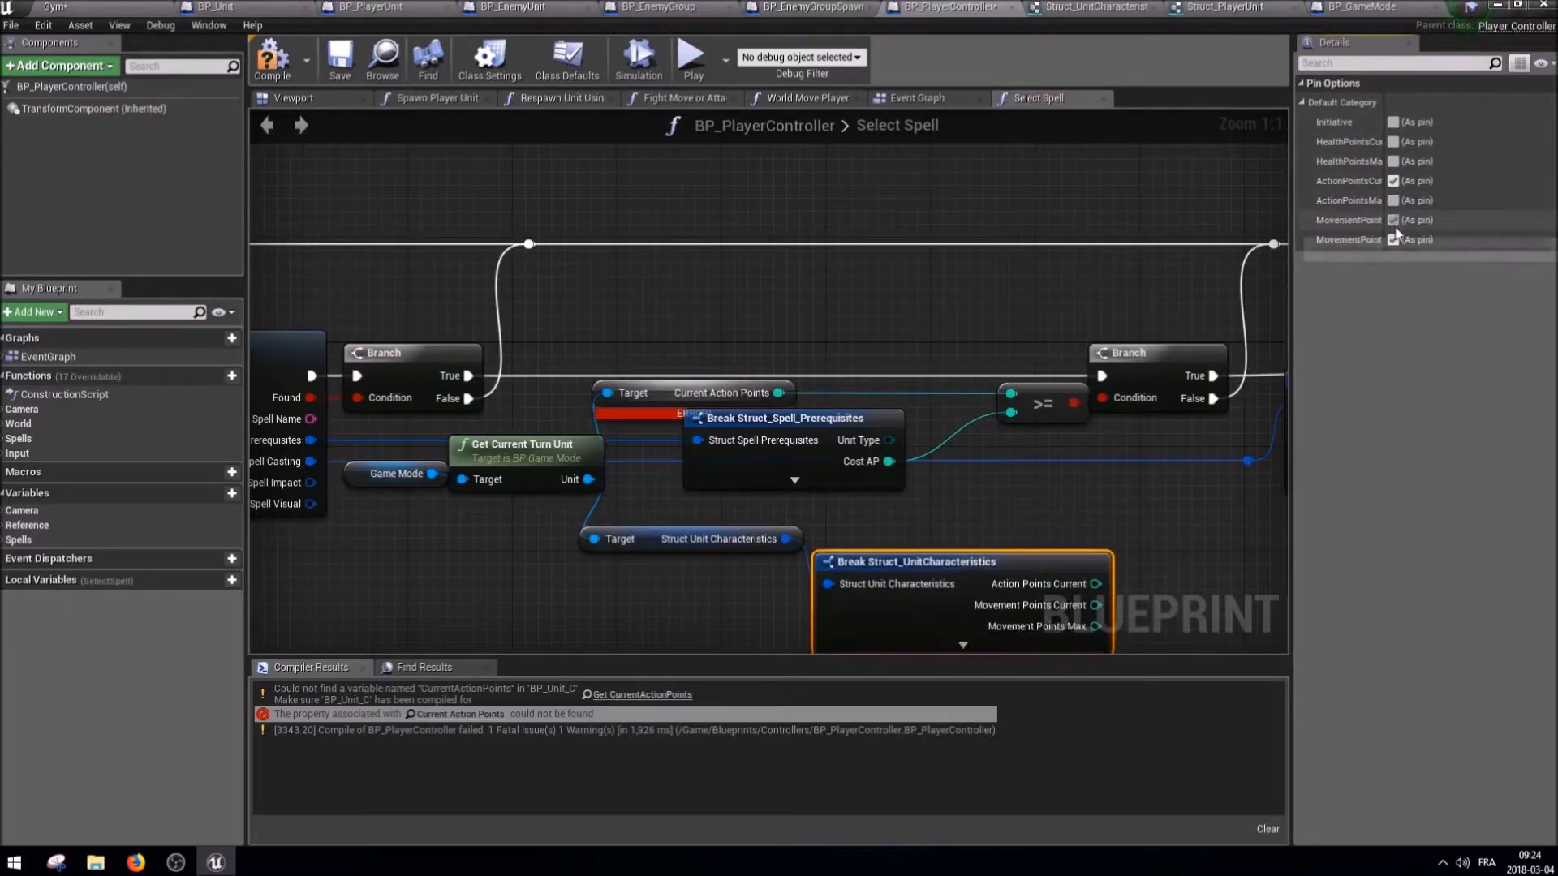
pyautogui.click(1392, 239)
# Feed Action Points Current into the >= node, delete Current Action Points, and save.
pyautogui.moveTo(1078, 583)
pyautogui.mouseDown()
pyautogui.moveTo(1012, 390)
pyautogui.moveTo(1011, 412)
pyautogui.mouseUp()
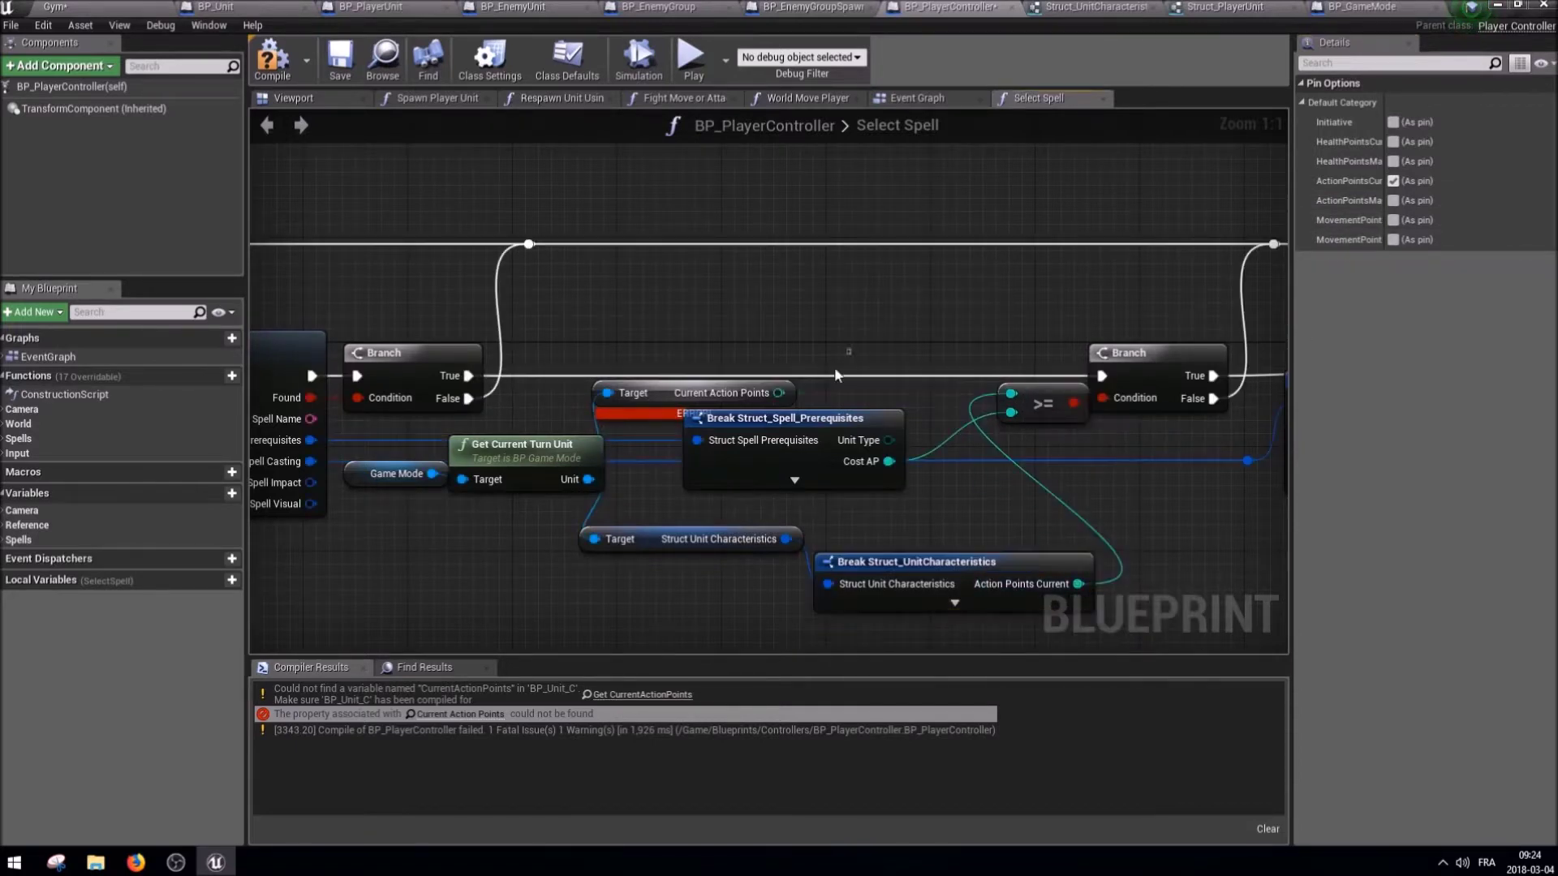
pyautogui.moveTo(889, 460); pyautogui.dragTo(1010, 394)
pyautogui.press('Delete')
pyautogui.moveTo(939, 566); pyautogui.dragTo(797, 329)
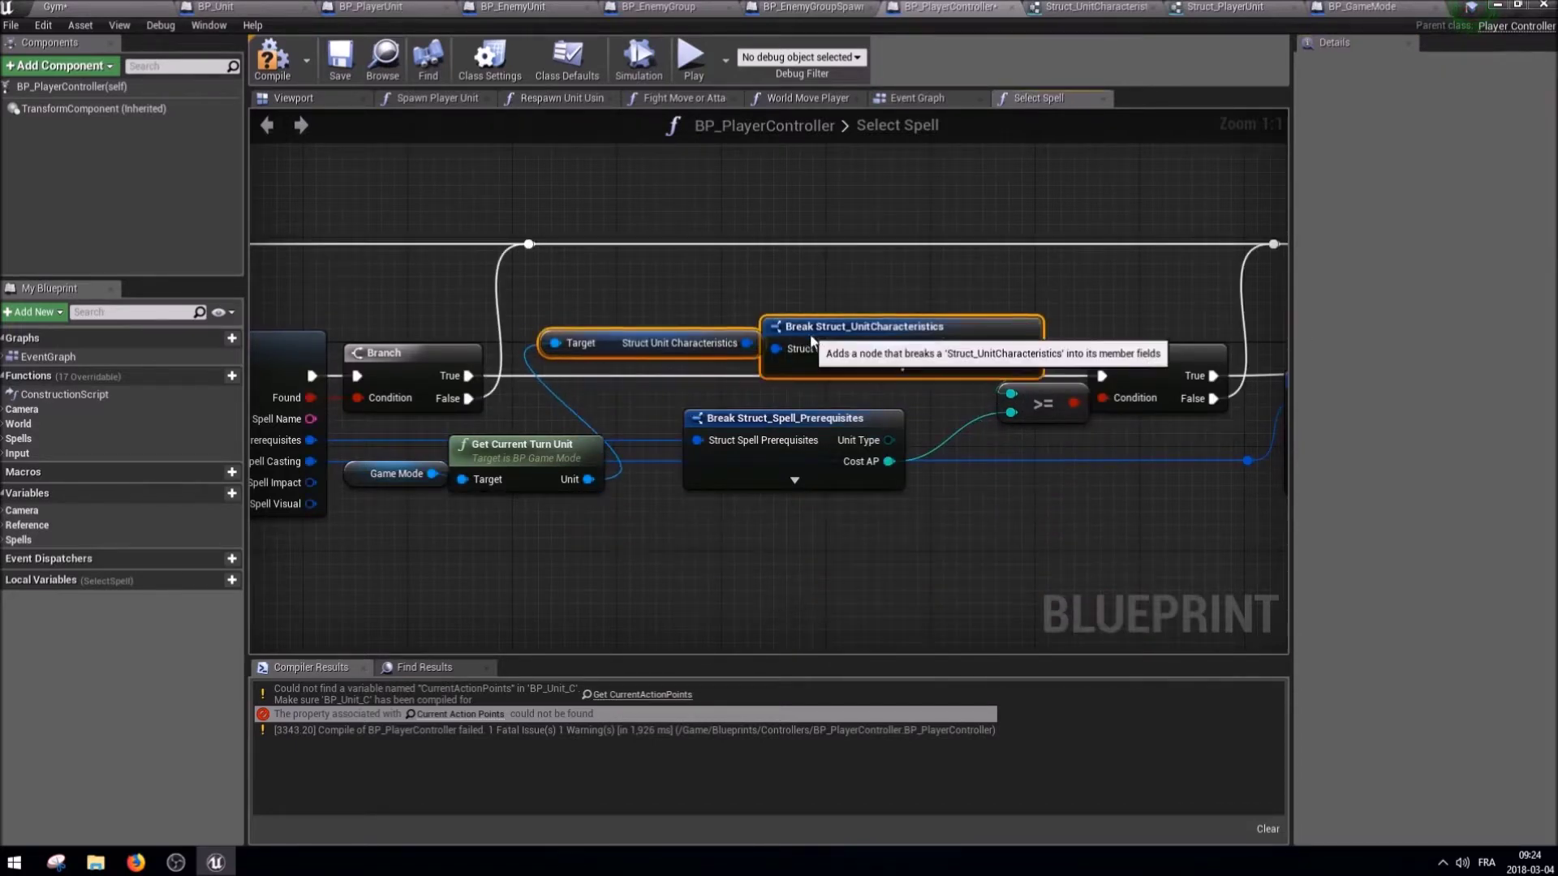
pyautogui.moveTo(798, 329); pyautogui.dragTo(771, 281, button='right')
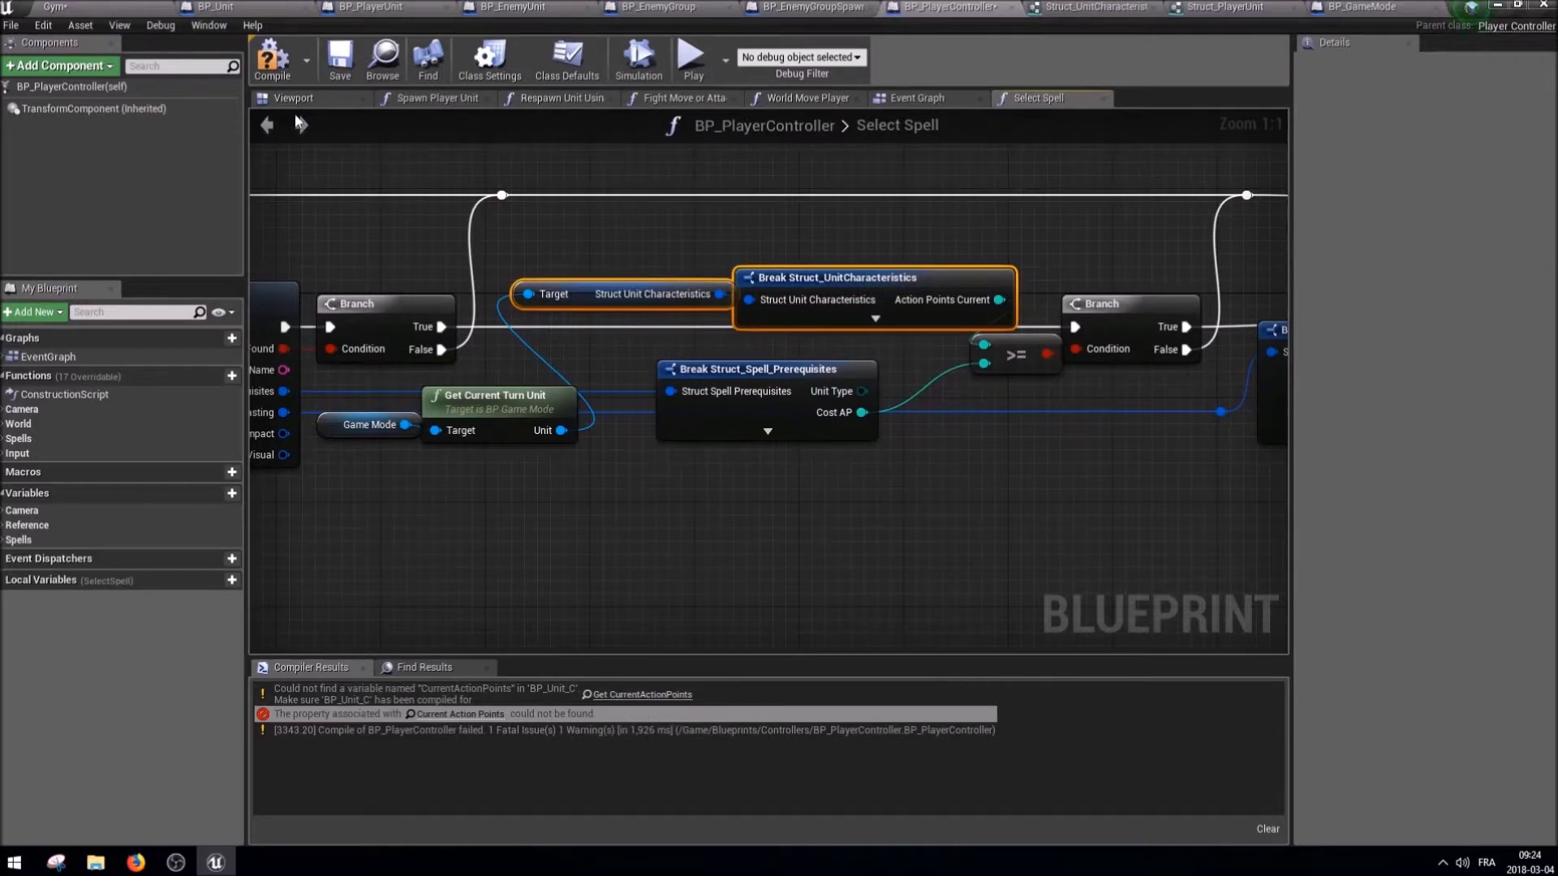
pyautogui.click(338, 65)
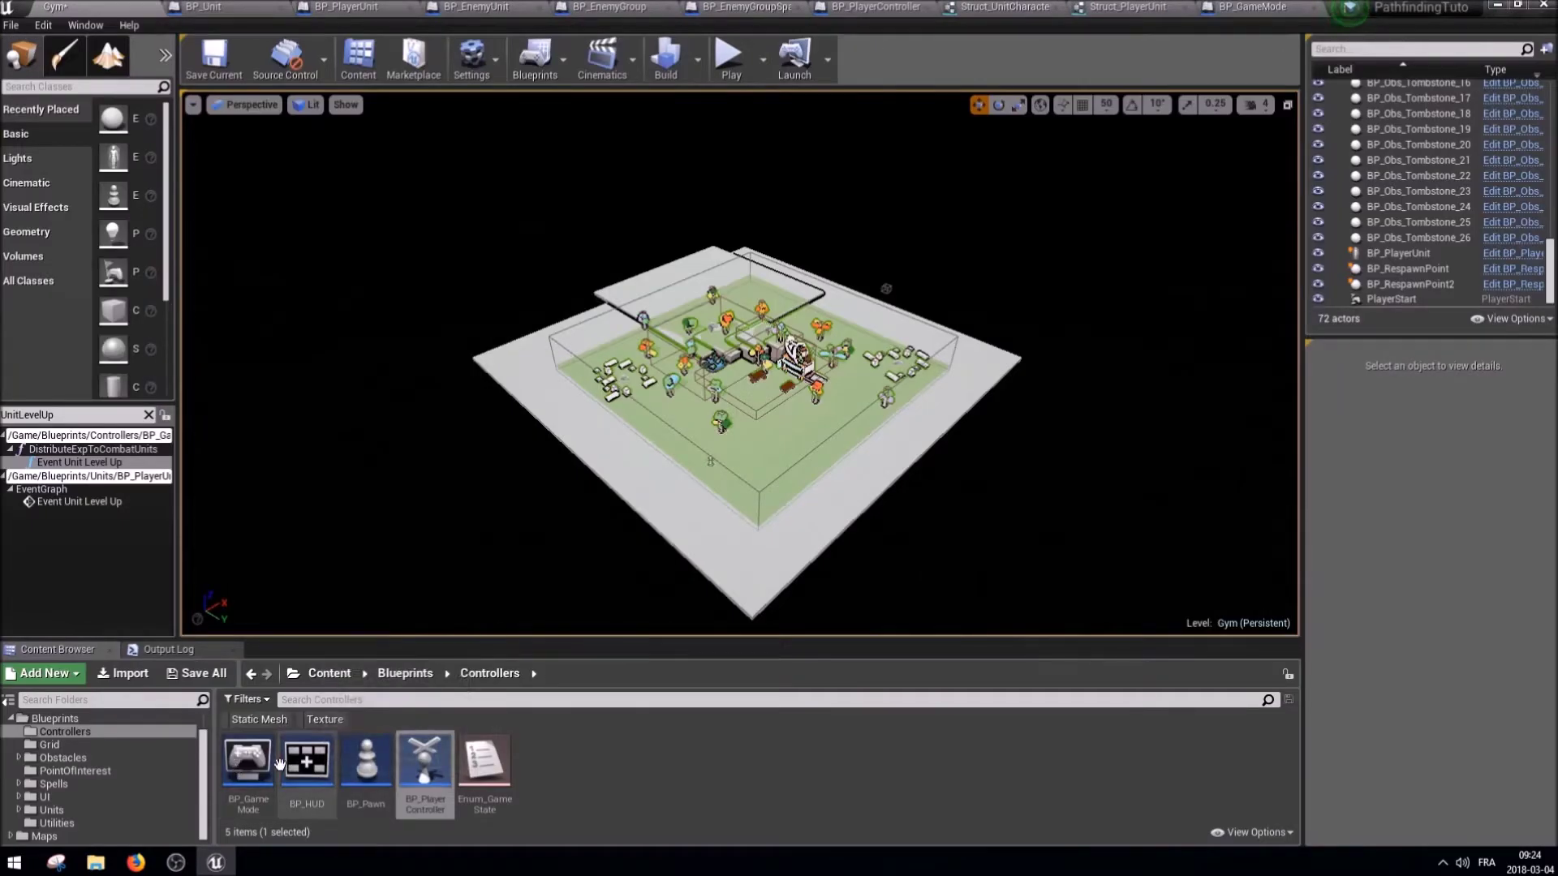
# Open BP_GameMode, compile it, and go to the failing Enemy Group node.
pyautogui.doubleClick(248, 764)
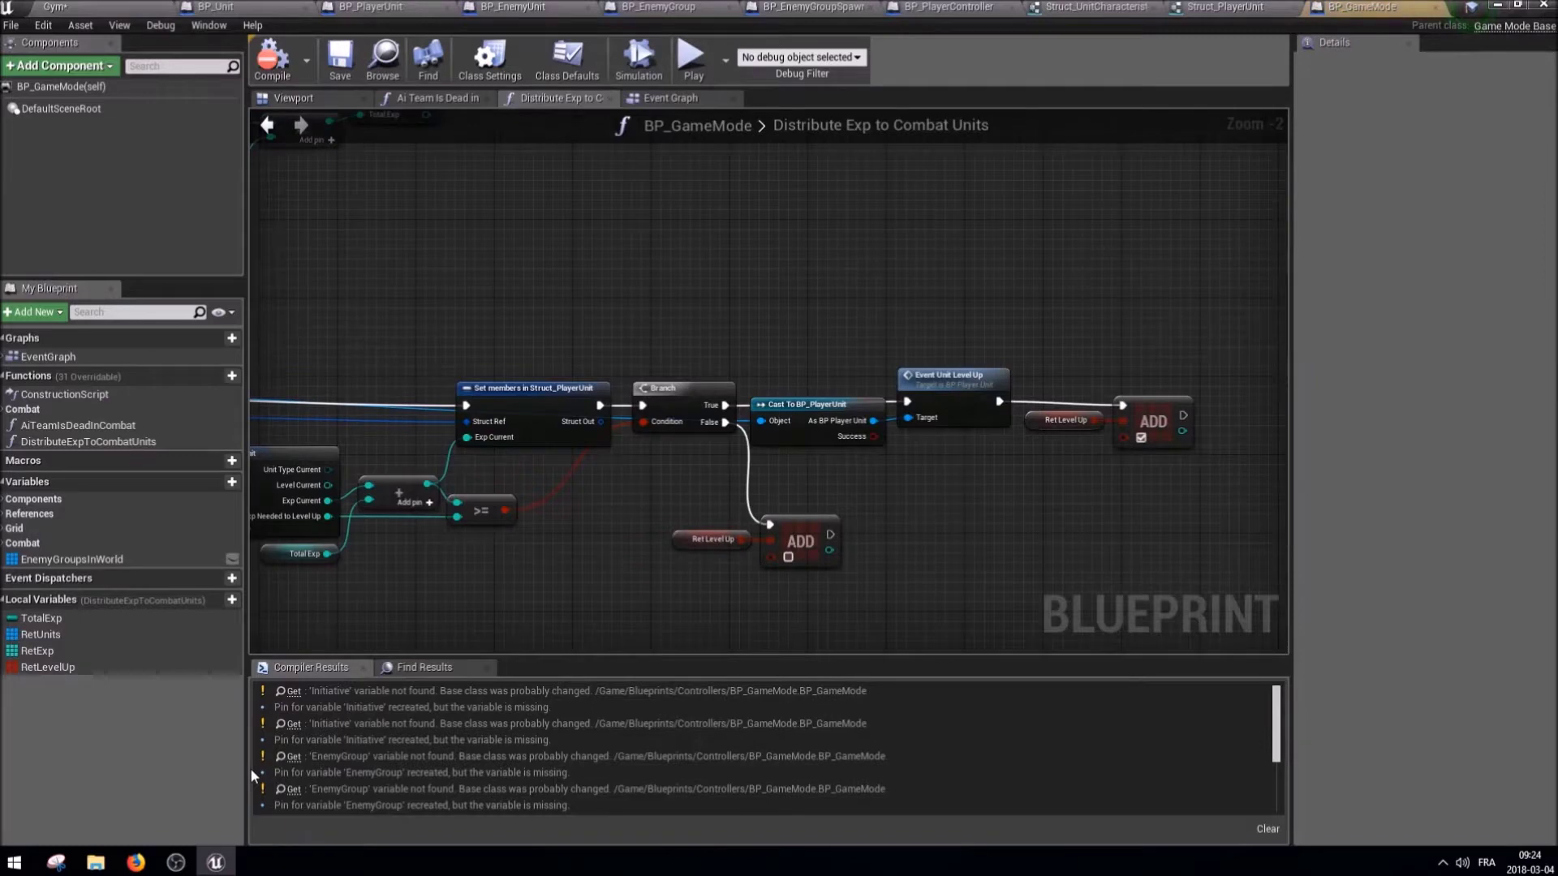
pyautogui.click(271, 58)
pyautogui.click(438, 783)
pyautogui.click(438, 785)
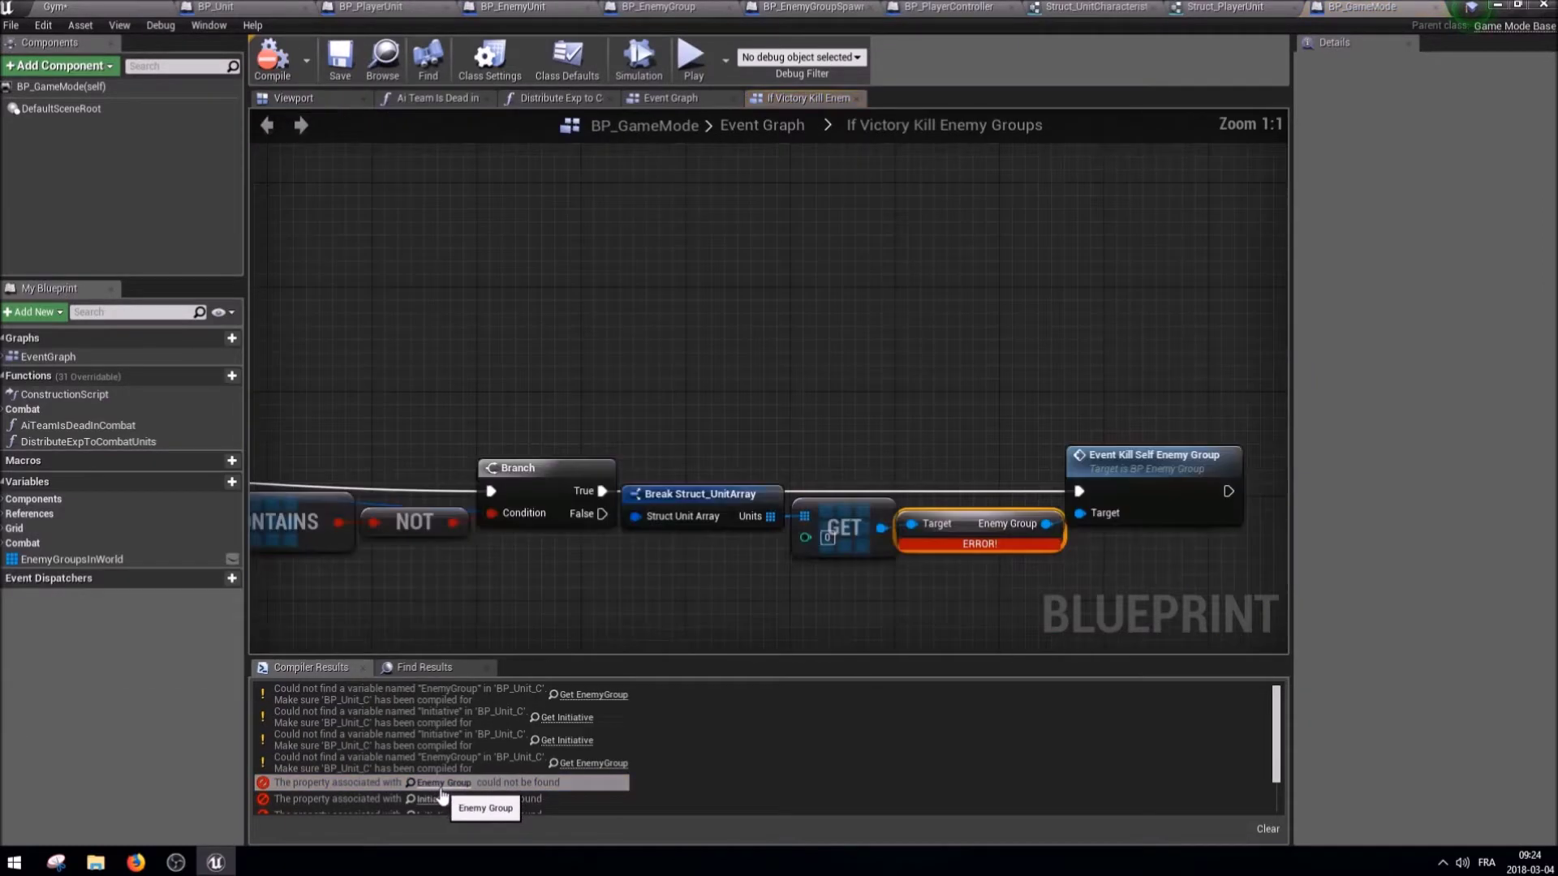
# Add a Cast To BP_EnemyUnit node from the GET array element.
pyautogui.moveTo(775, 536); pyautogui.dragTo(729, 570, button='right')
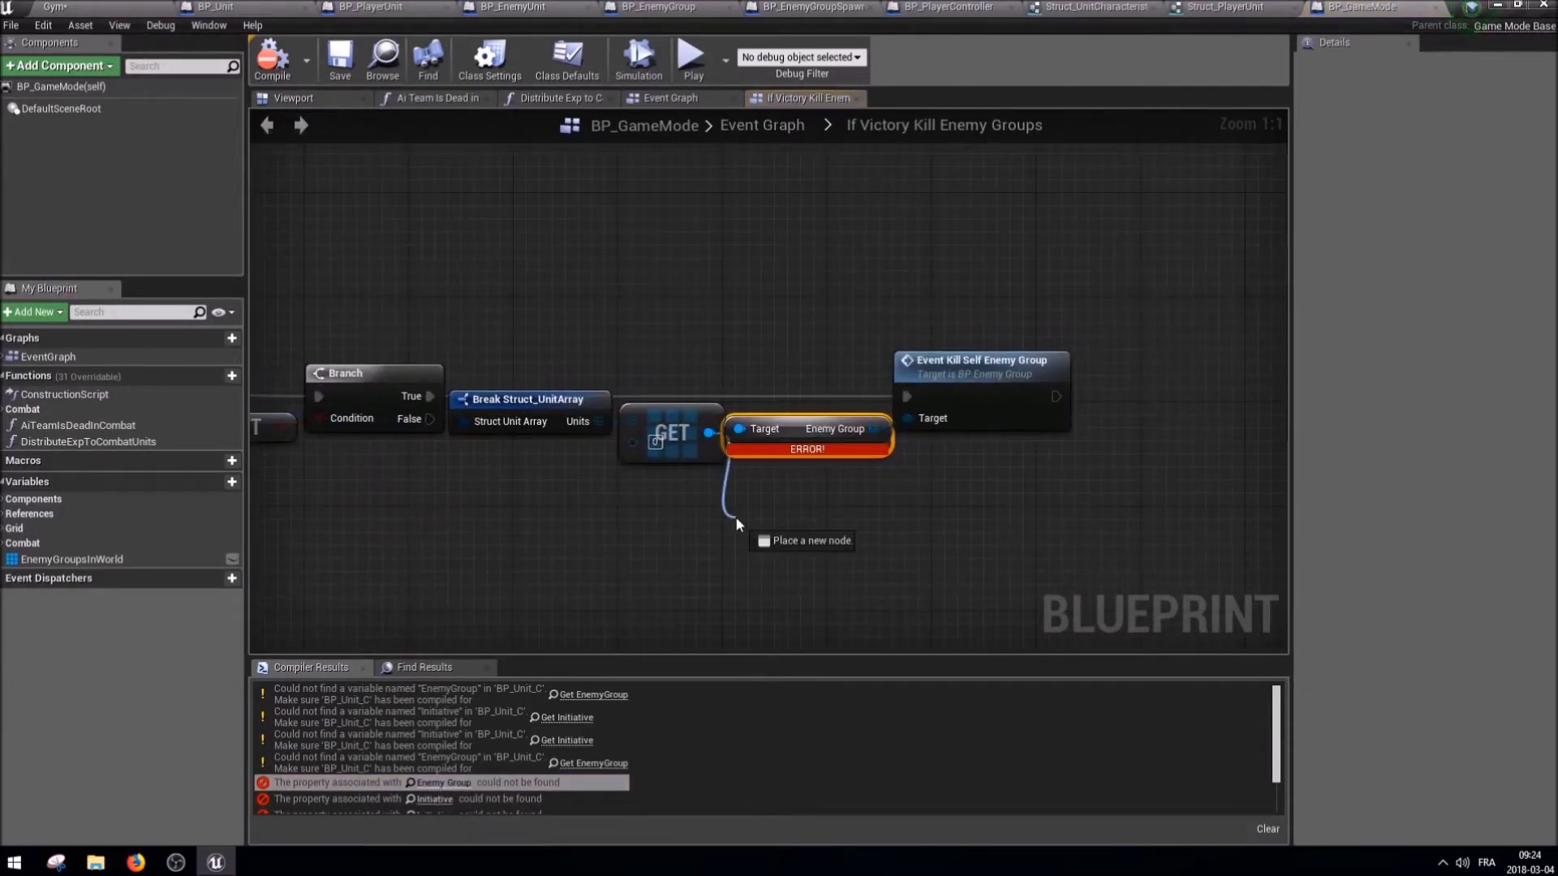
pyautogui.moveTo(708, 432); pyautogui.dragTo(726, 516)
pyautogui.write('cast to u')
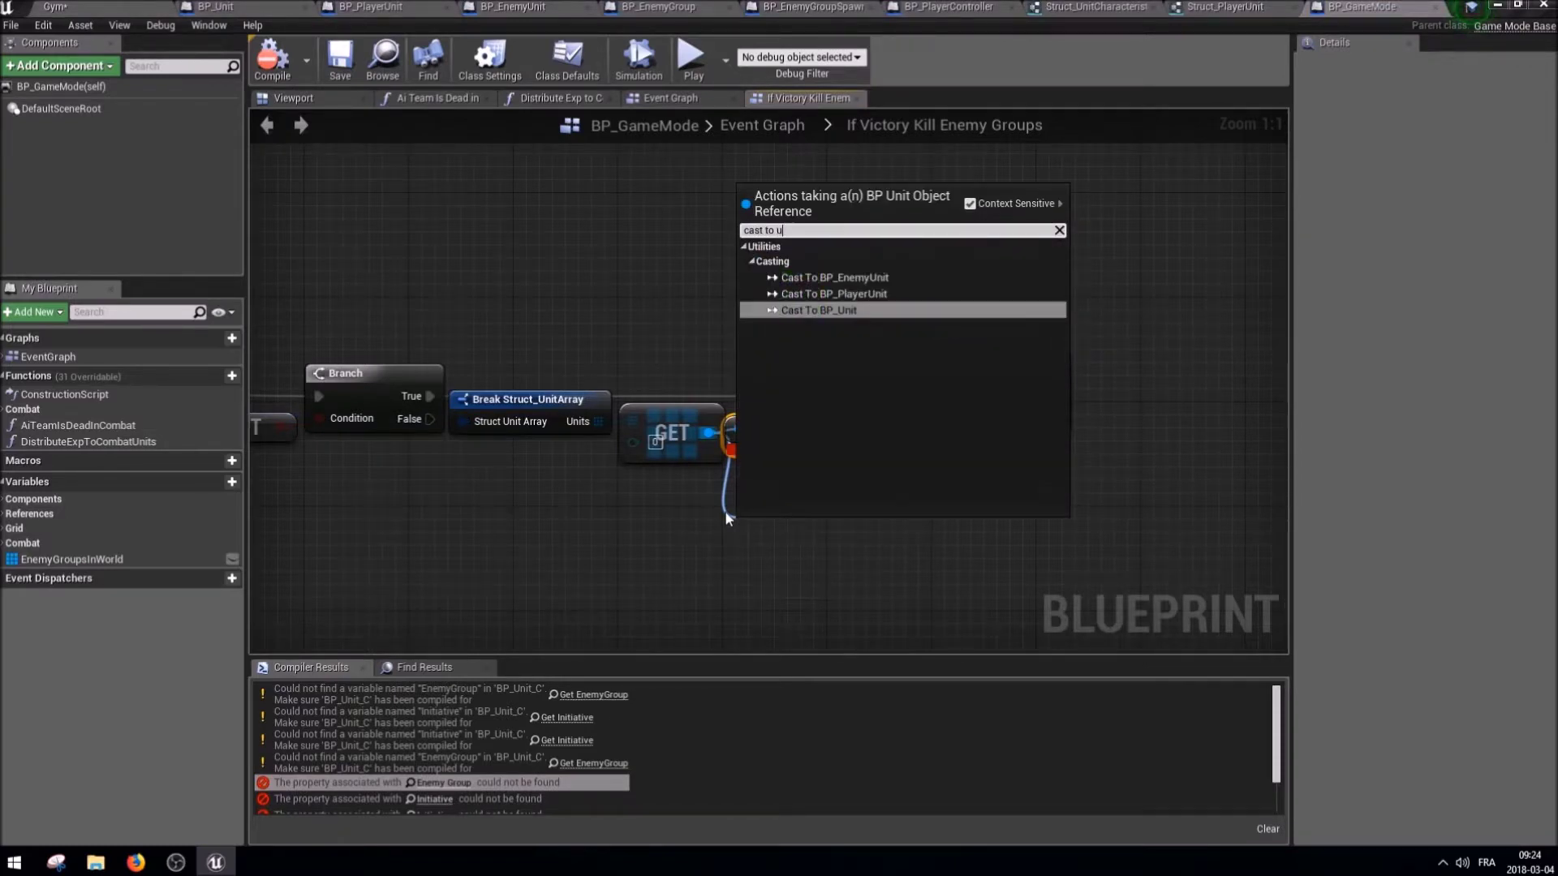
pyautogui.press('Up')
pyautogui.press('Up')
pyautogui.press('Return')
# Place the cast node beside the Enemy Group getter, shifting the event and getter right.
pyautogui.rightClick(783, 542)
pyautogui.moveTo(590, 517); pyautogui.dragTo(874, 485, button='right')
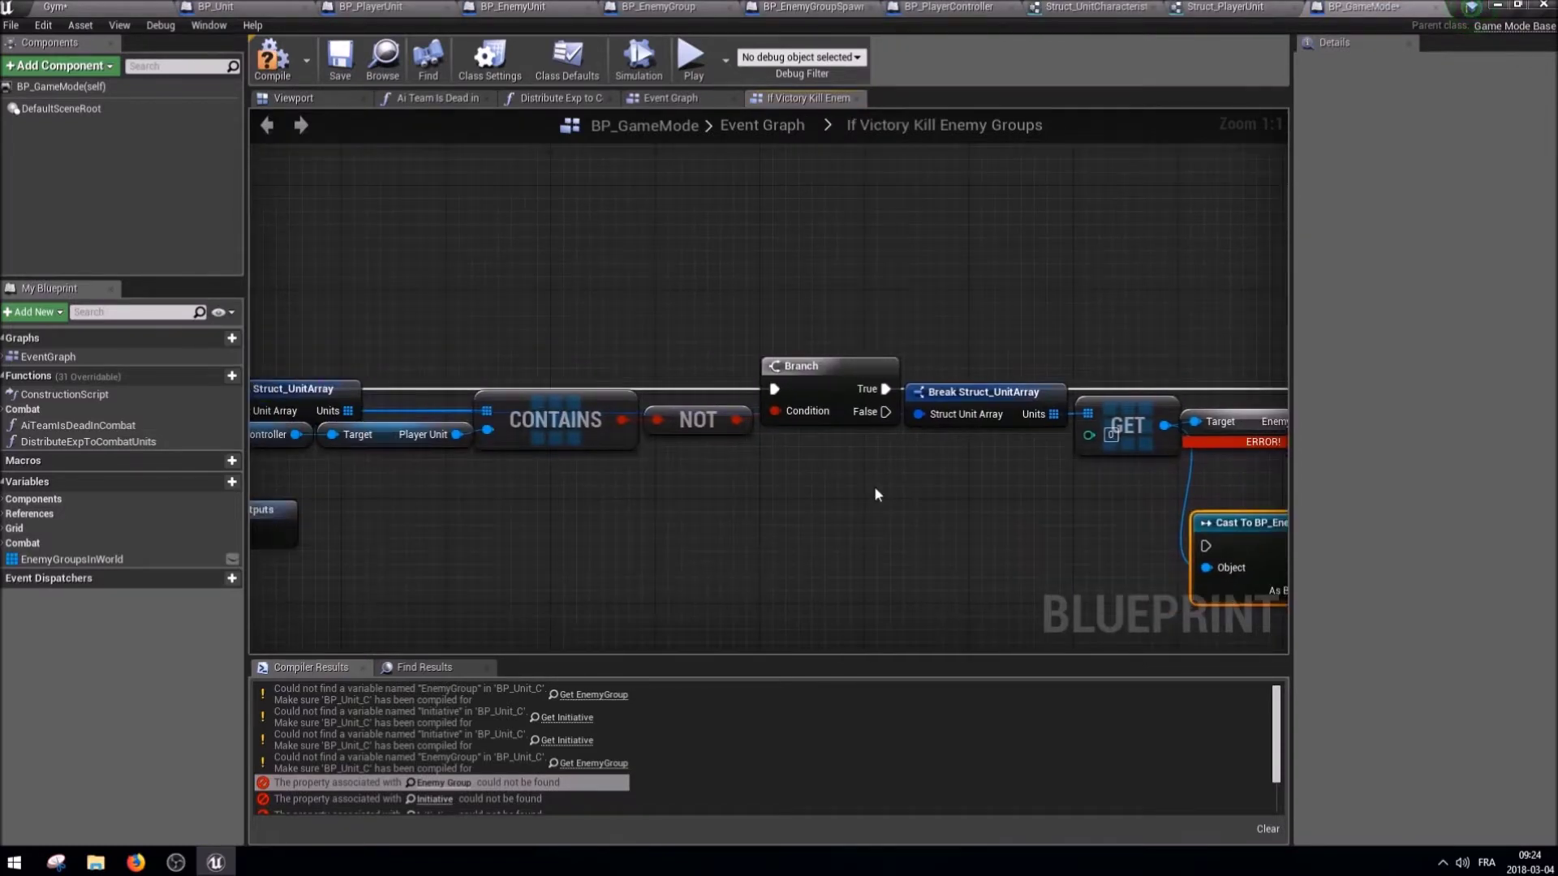
pyautogui.moveTo(764, 485); pyautogui.dragTo(782, 459, button='right')
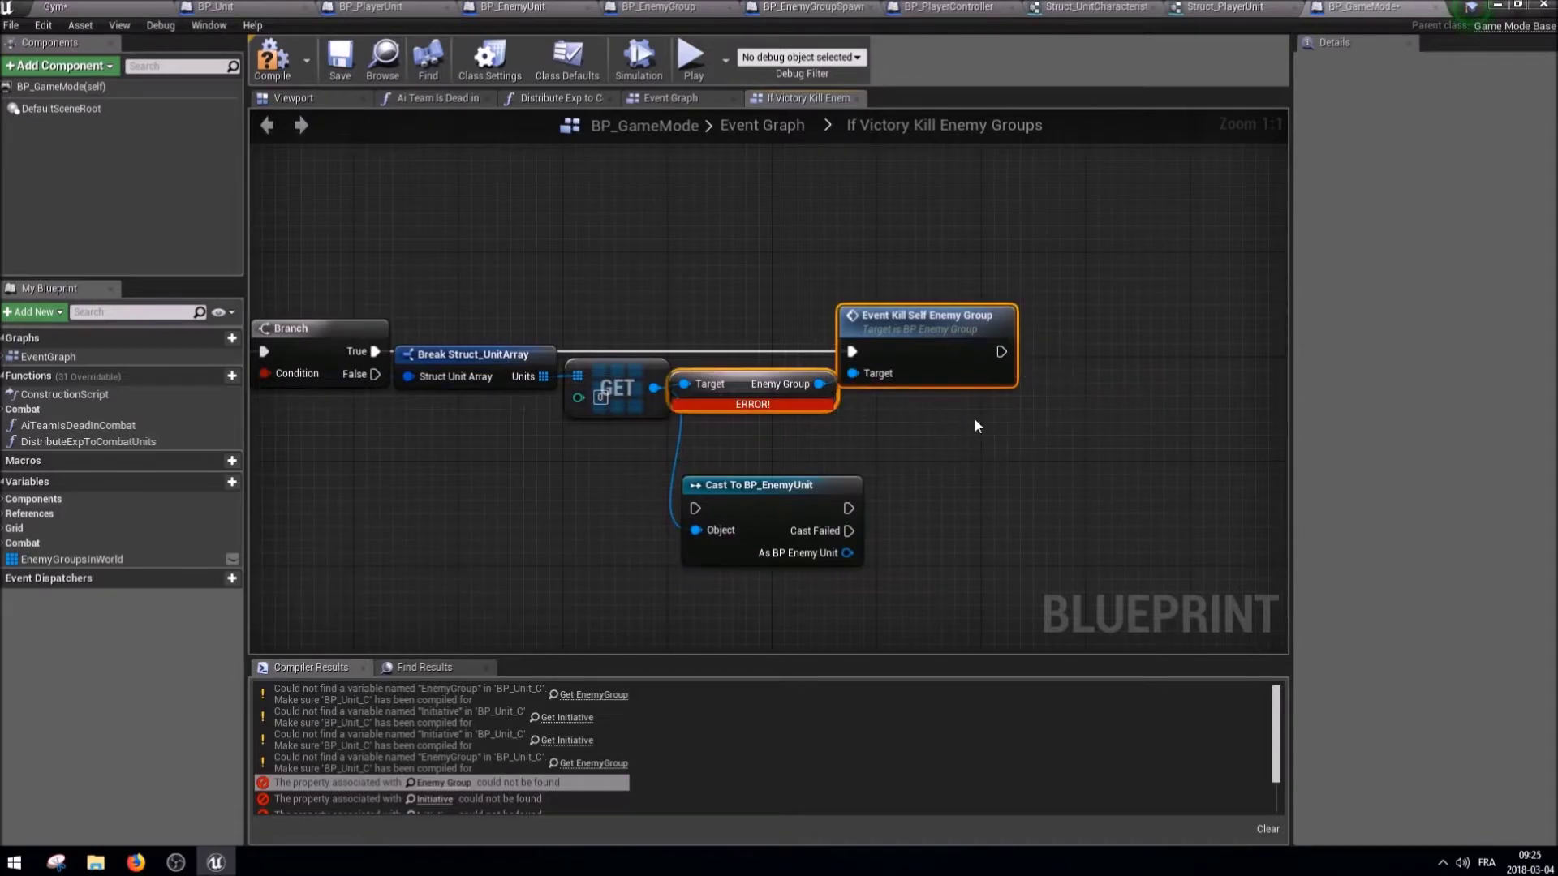
pyautogui.moveTo(933, 318); pyautogui.dragTo(972, 318)
pyautogui.click(775, 487)
pyautogui.rightClick(776, 494)
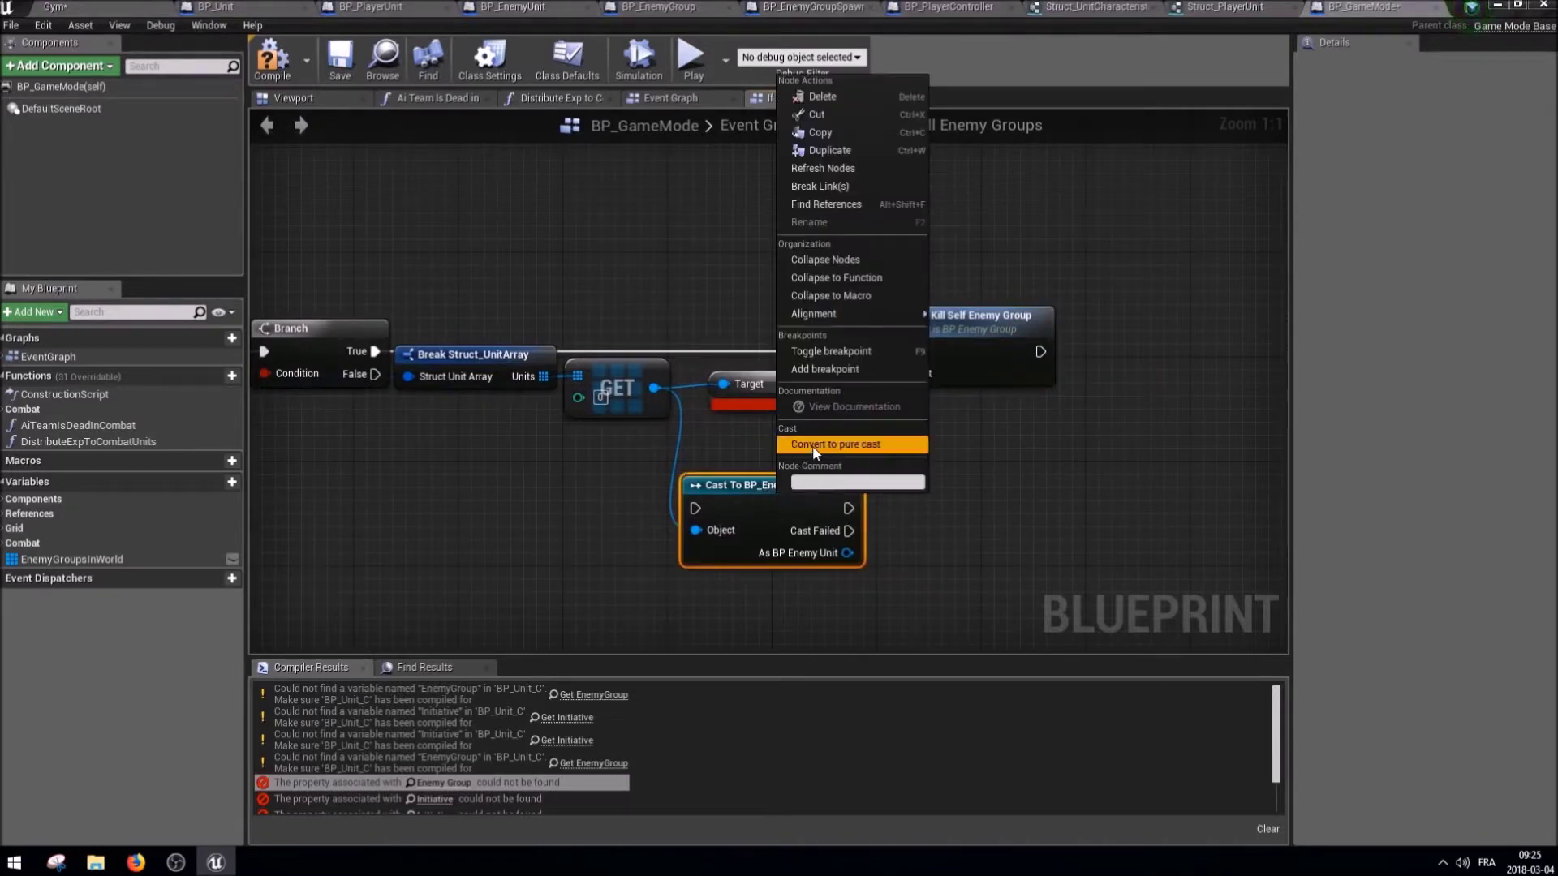
pyautogui.moveTo(766, 507); pyautogui.dragTo(766, 350)
pyautogui.moveTo(892, 318); pyautogui.dragTo(906, 318)
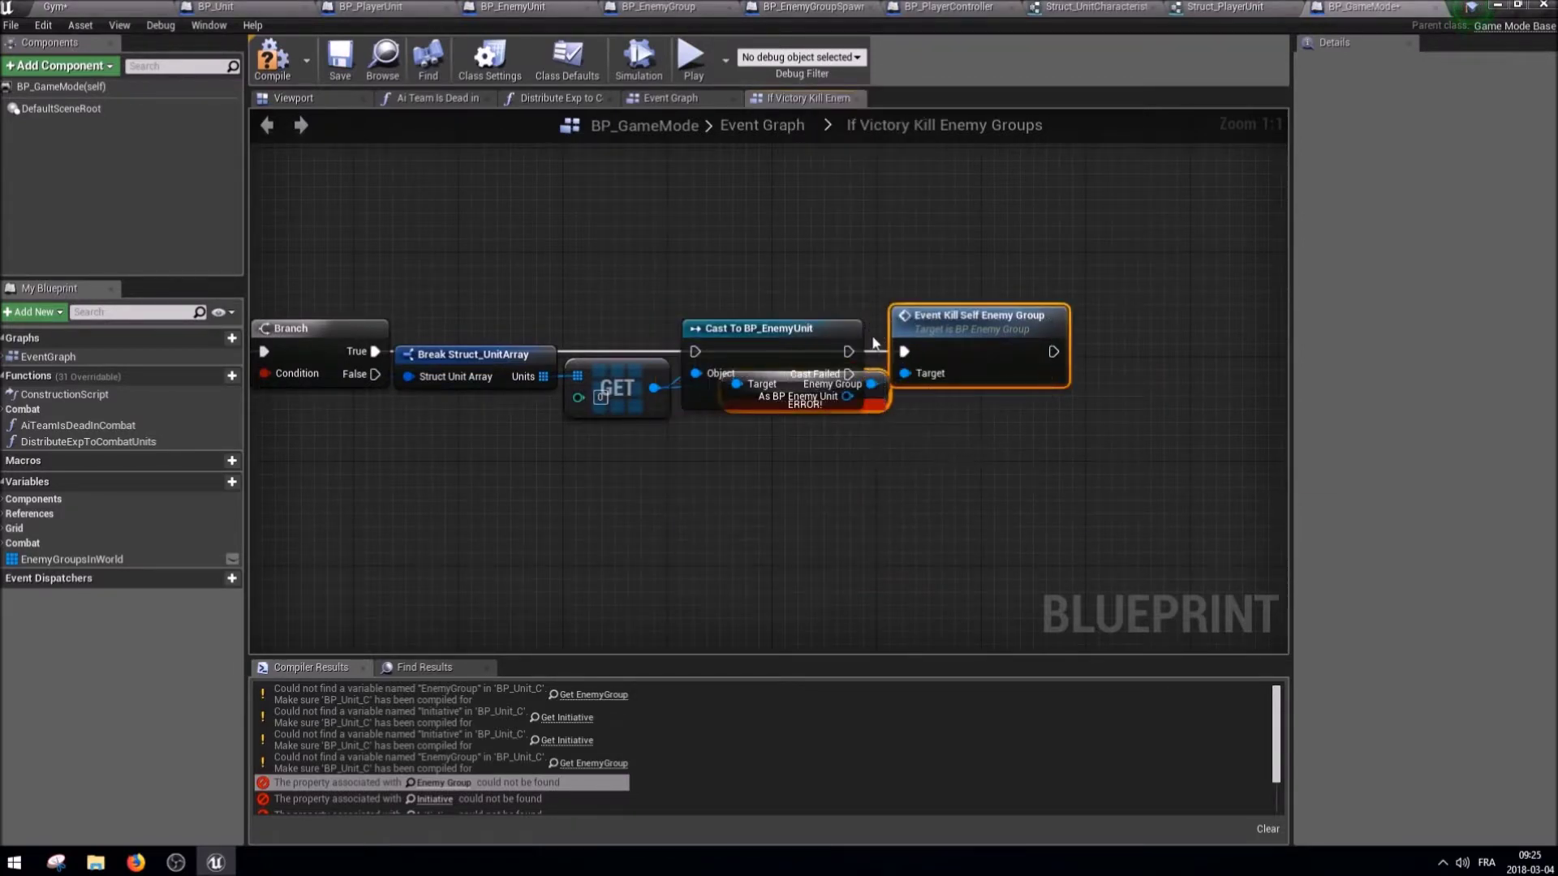
pyautogui.moveTo(774, 398); pyautogui.dragTo(907, 397)
# Make the cast a pure cast and wire its result to the getter's Target.
pyautogui.rightClick(752, 365)
pyautogui.click(816, 746)
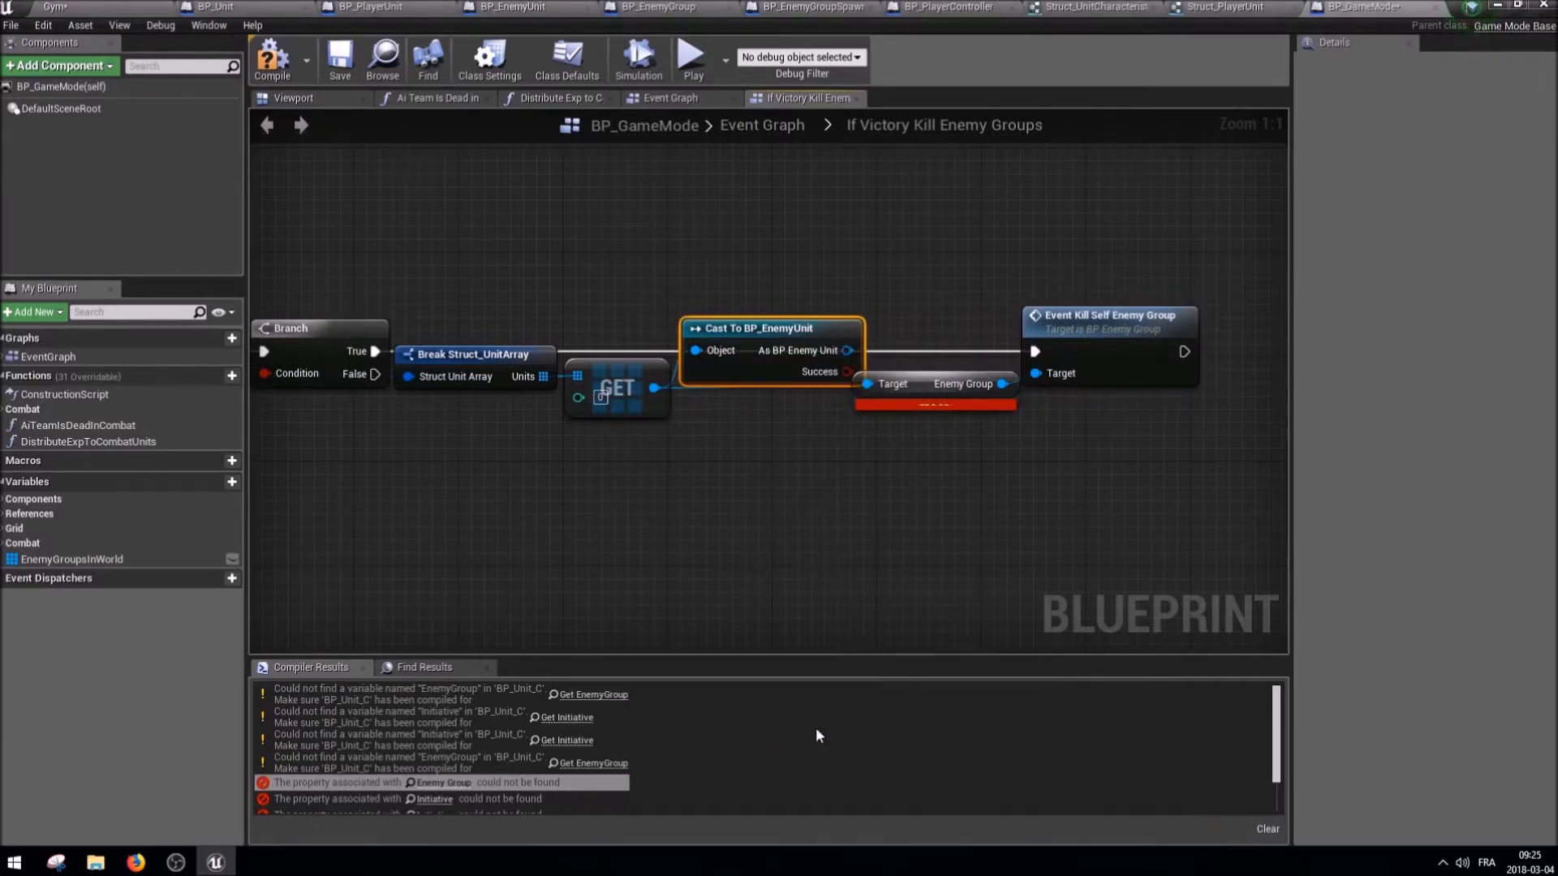
pyautogui.moveTo(883, 389); pyautogui.dragTo(882, 389)
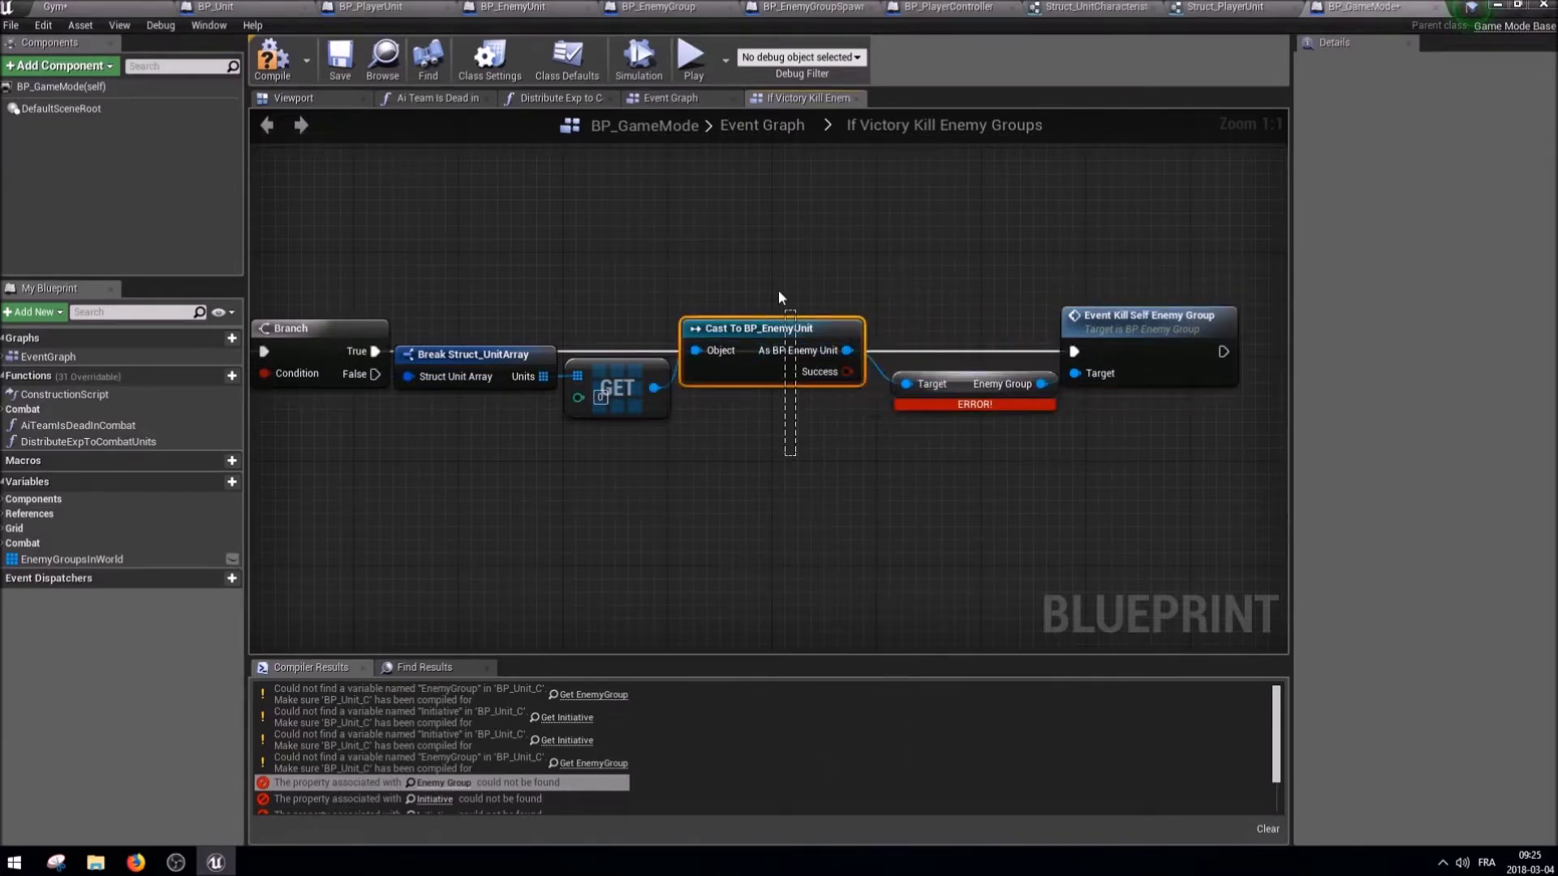
pyautogui.moveTo(780, 328); pyautogui.dragTo(780, 368)
# Copy the Enemy Group getter nodes and go to the Initiative error in Insert Unit in Initiative Order.
pyautogui.rightClick(962, 381)
pyautogui.click(1019, 438)
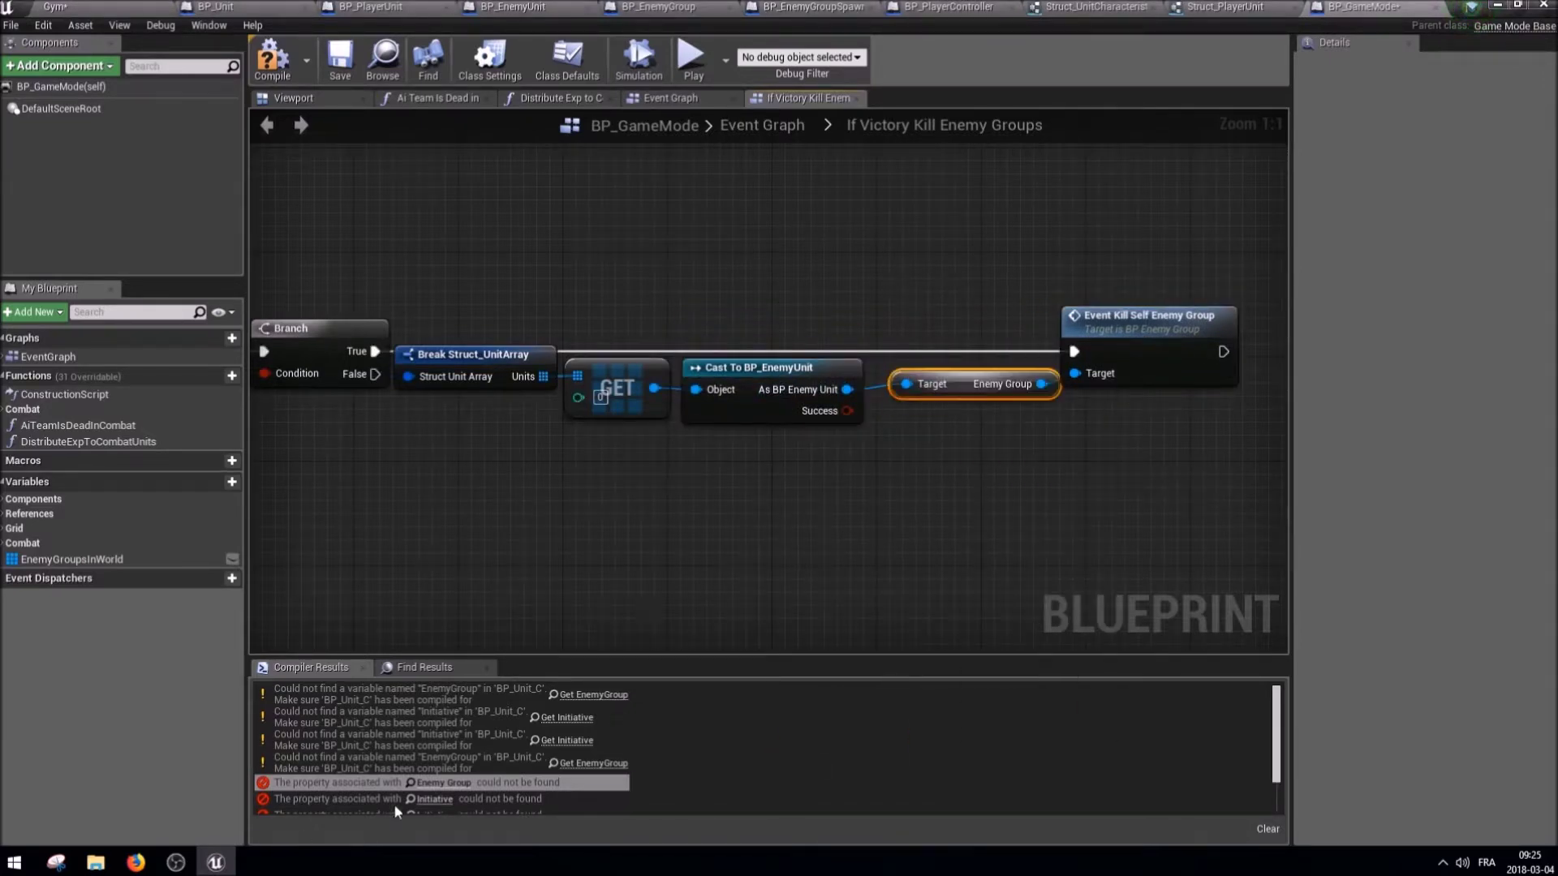
pyautogui.click(435, 799)
pyautogui.moveTo(746, 408); pyautogui.dragTo(819, 417, button='right')
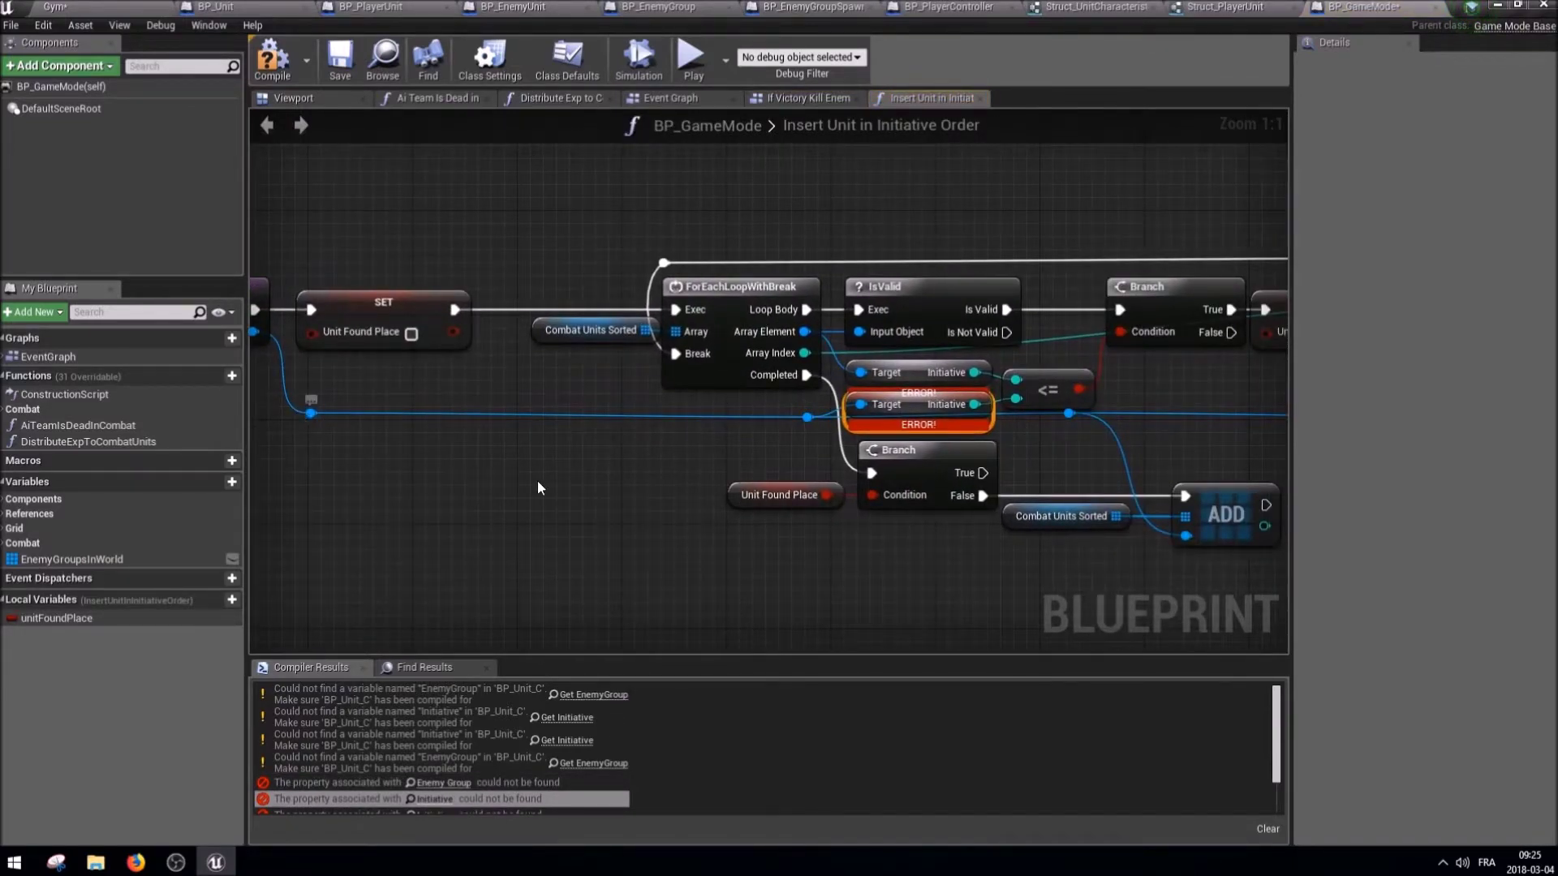
# Paste a Target getter with Break Struct_UnitCharacteristics, wire the unit in, and expose only Initiative.
pyautogui.moveTo(537, 487); pyautogui.dragTo(520, 448, button='right')
pyautogui.hotkey('ctrl', 'v')
pyautogui.moveTo(293, 373); pyautogui.dragTo(490, 537)
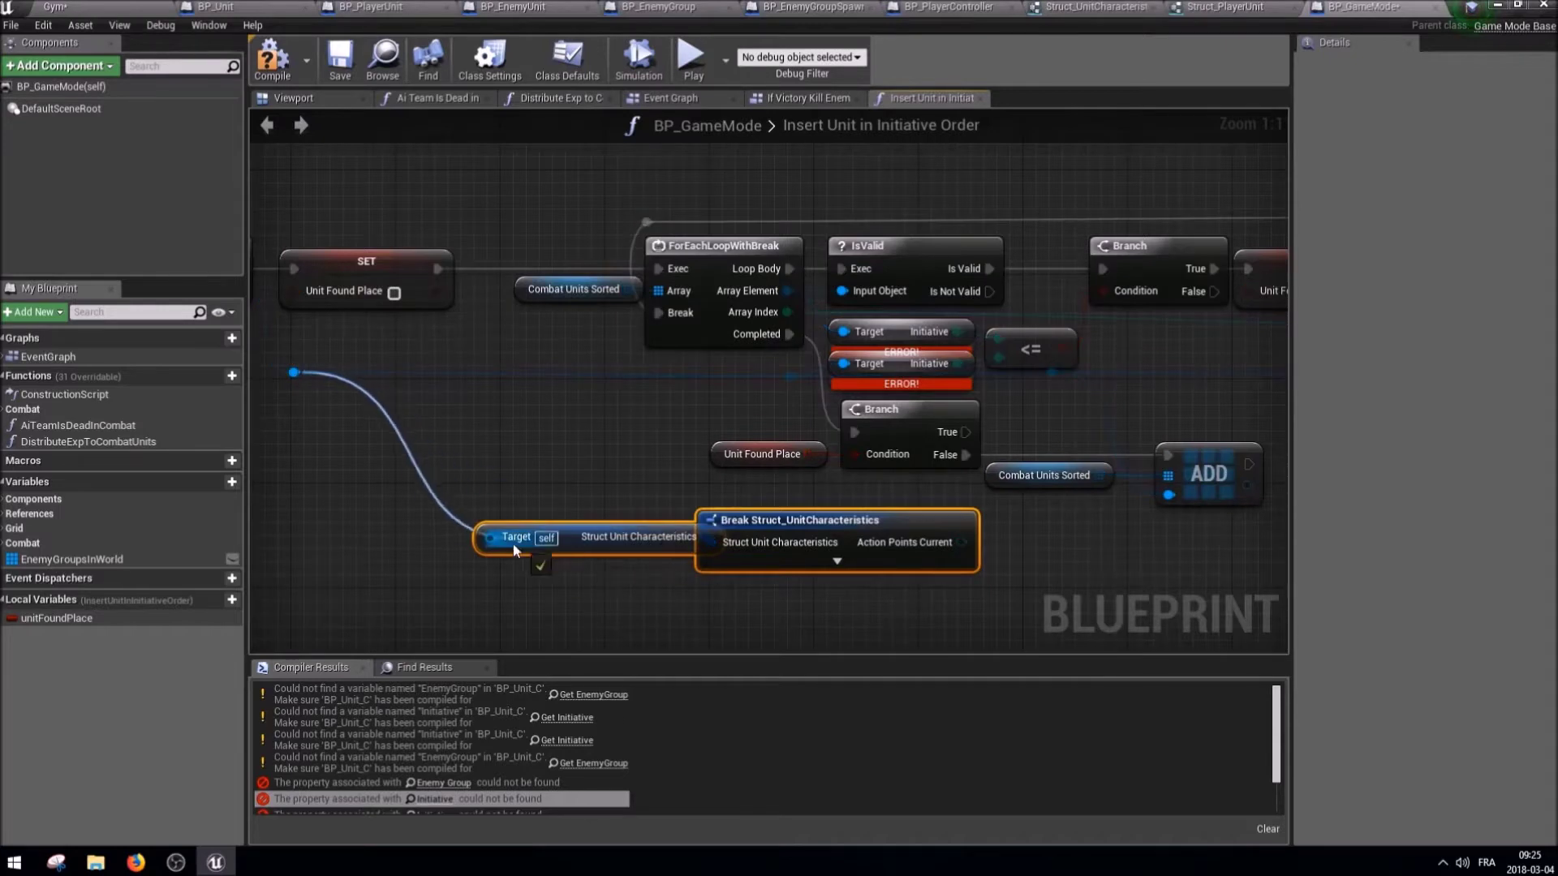
pyautogui.moveTo(974, 521); pyautogui.dragTo(888, 475, button='right')
pyautogui.click(888, 475)
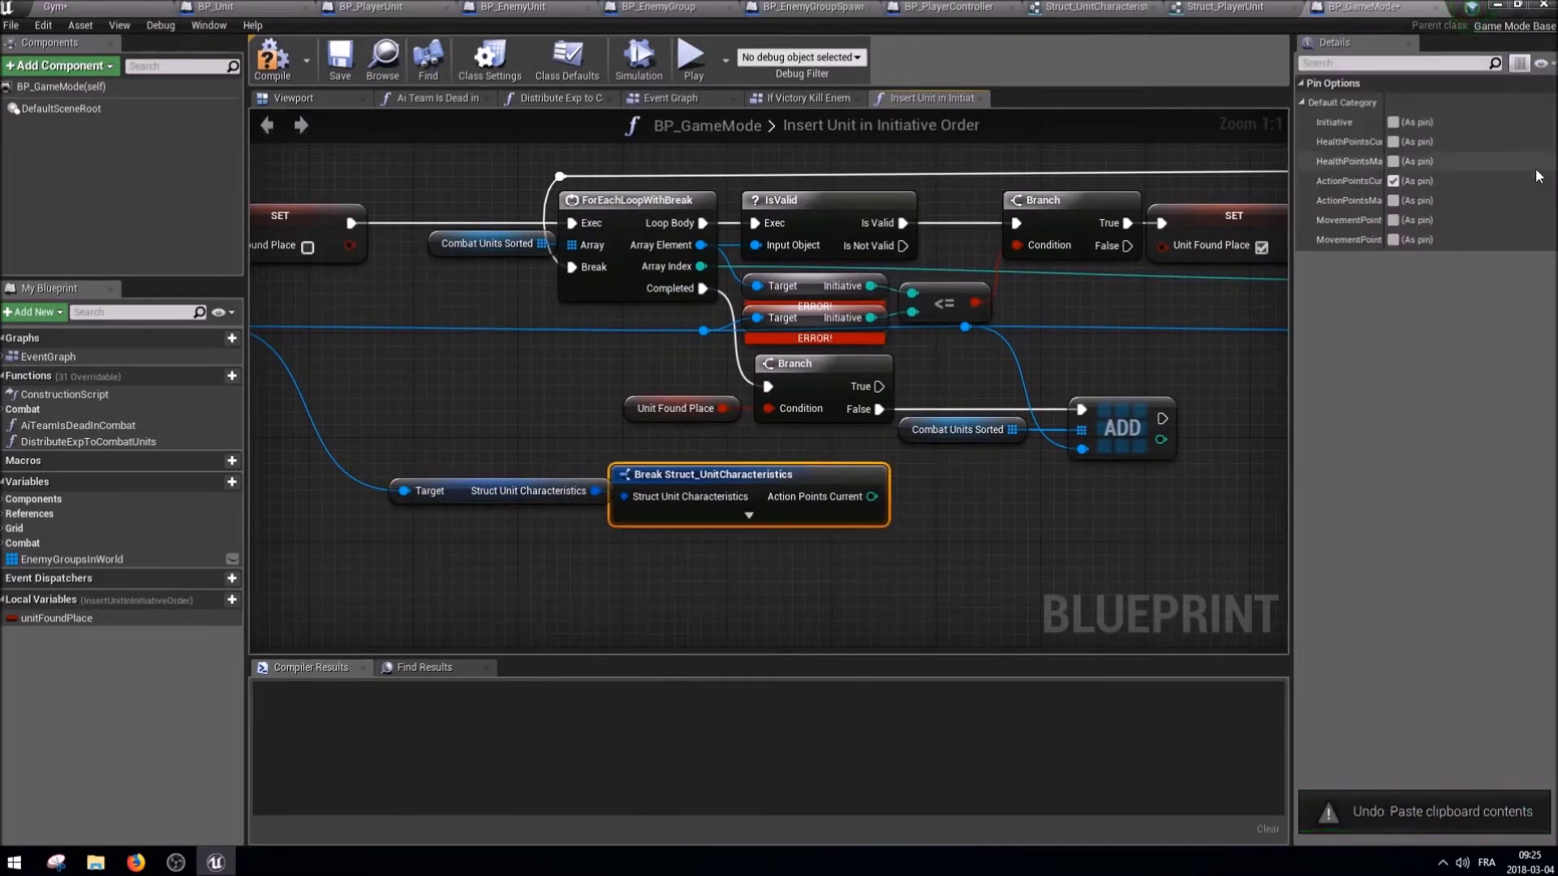
pyautogui.click(1393, 180)
pyautogui.click(1393, 122)
pyautogui.keyDown('ctrl'); pyautogui.click(528, 490); pyautogui.keyUp('ctrl')
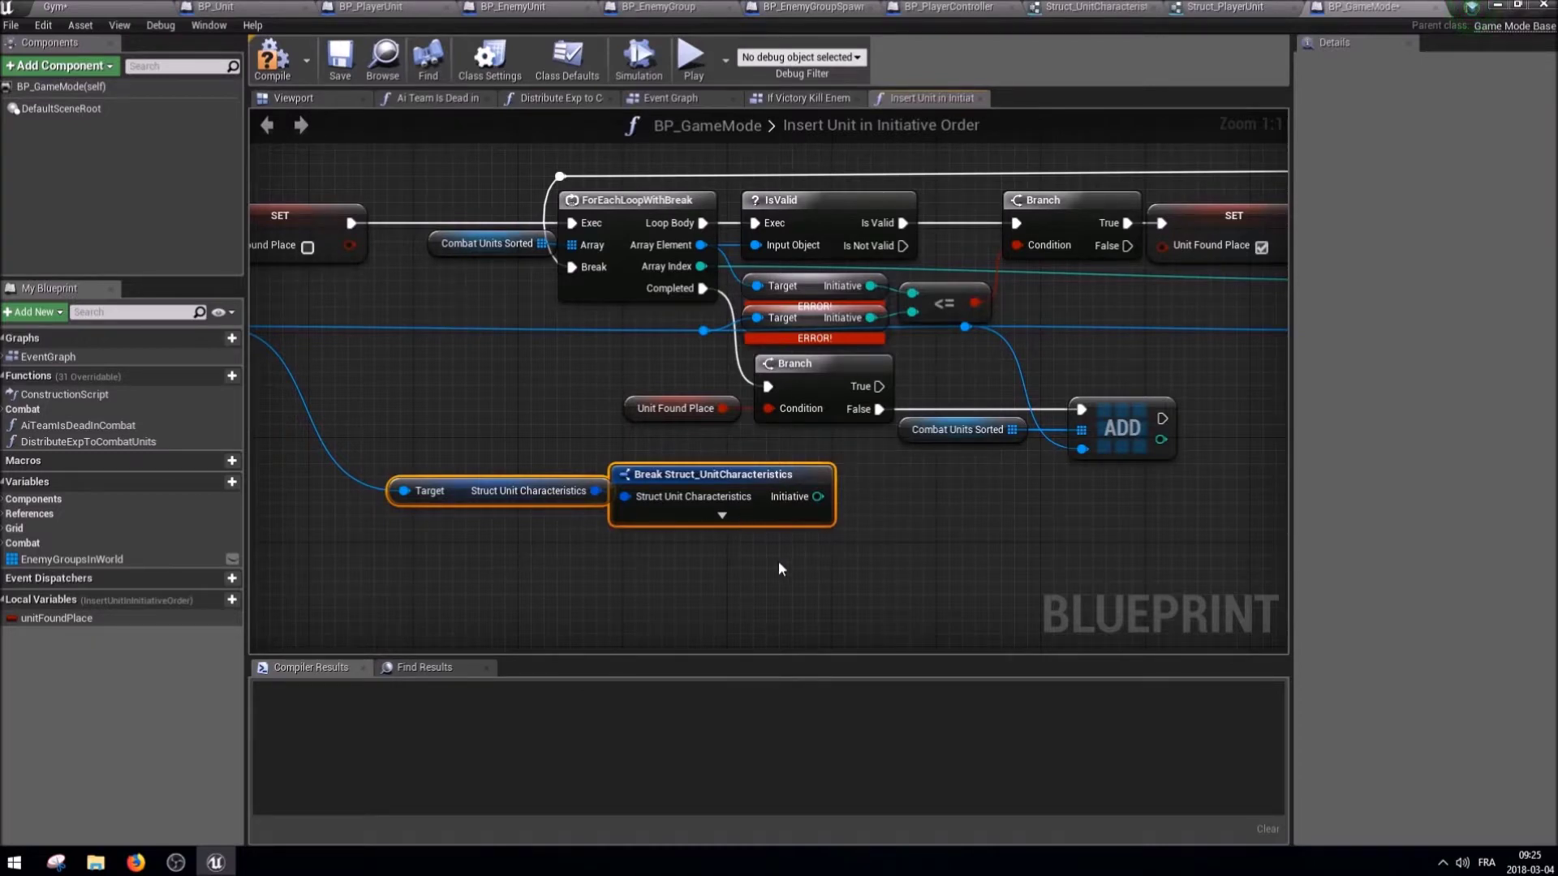
# Duplicate the getter and break pair, wire Array Element into its Target, and stack both pairs.
pyautogui.moveTo(777, 561); pyautogui.dragTo(886, 531, button='right')
pyautogui.hotkey('ctrl', 'c')
pyautogui.hotkey('ctrl', 'v')
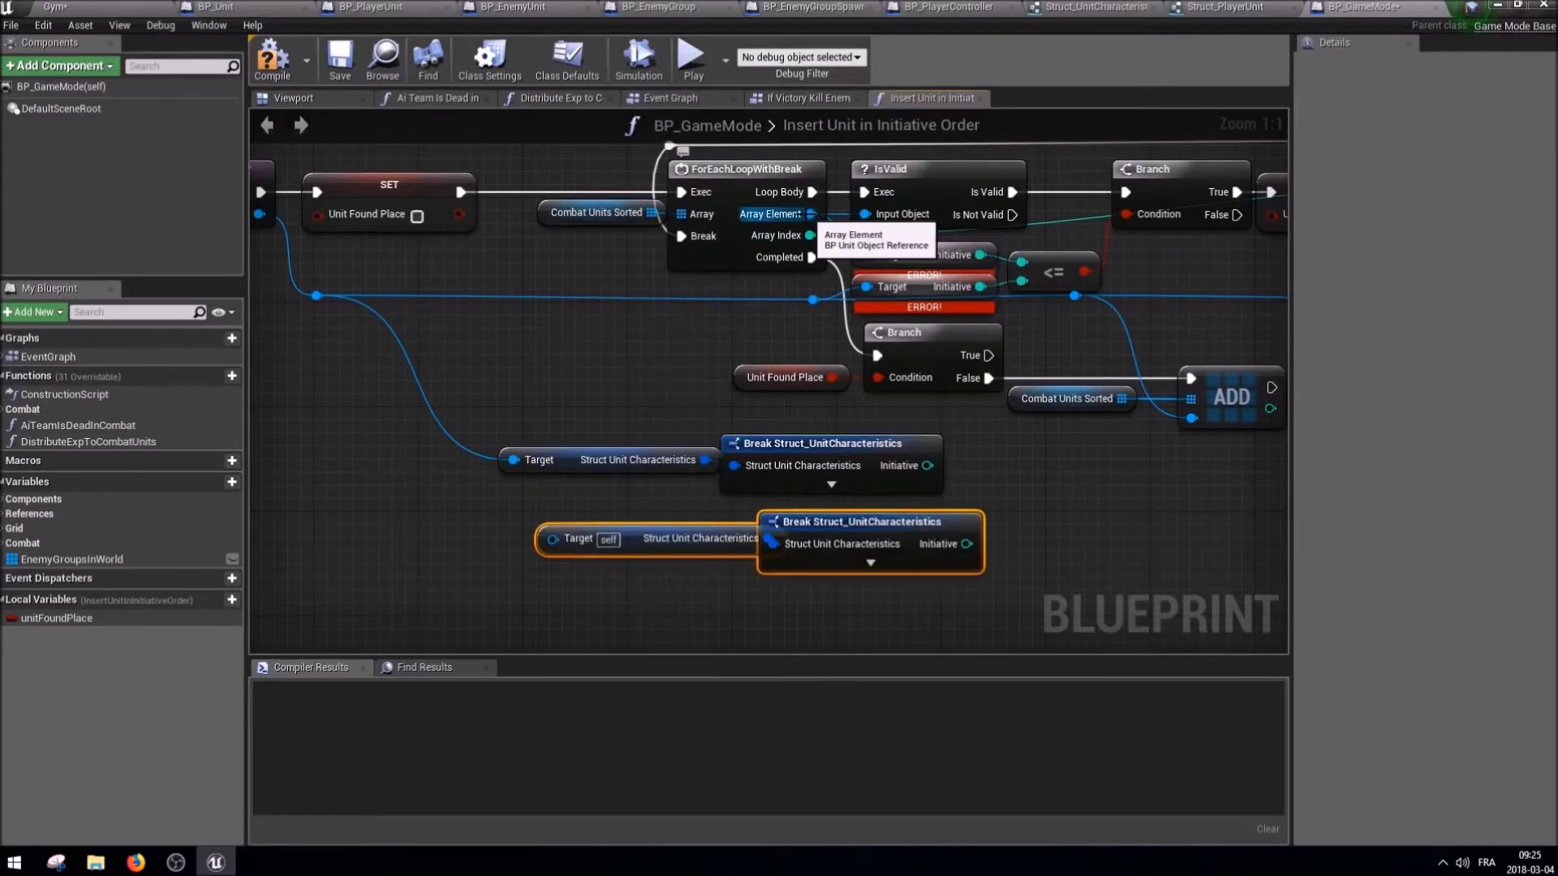
pyautogui.moveTo(810, 213); pyautogui.dragTo(553, 539)
pyautogui.moveTo(1033, 599); pyautogui.dragTo(942, 617, button='right')
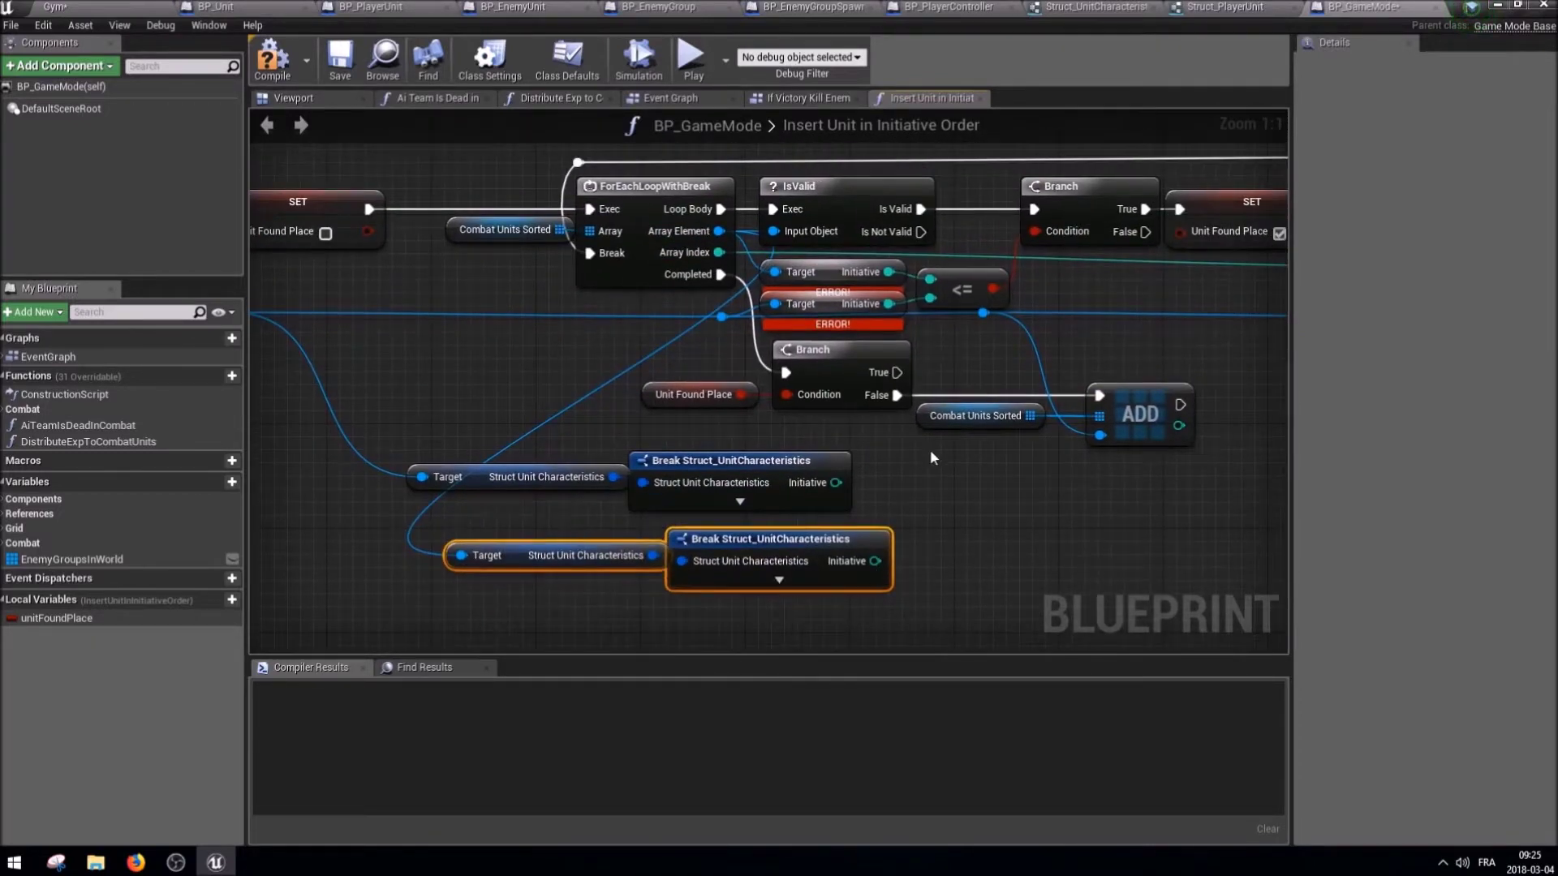
pyautogui.moveTo(815, 500); pyautogui.dragTo(854, 644)
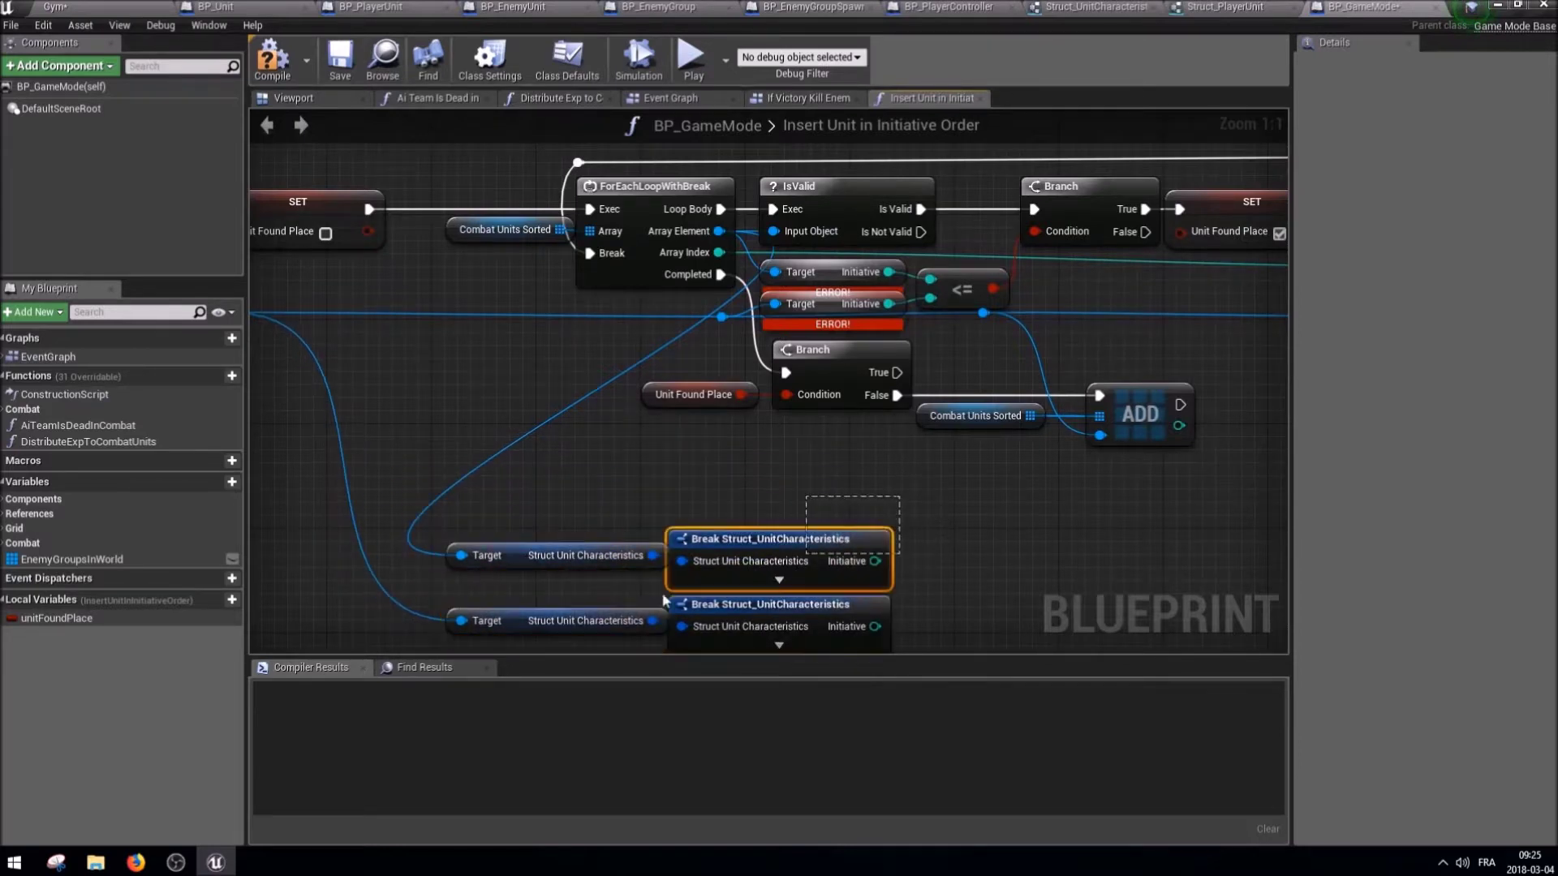
pyautogui.moveTo(663, 601); pyautogui.dragTo(841, 410)
# Feed both Initiative outputs into the <= check, delete the broken Initiative getters, then compile and save.
pyautogui.moveTo(838, 468); pyautogui.dragTo(864, 465)
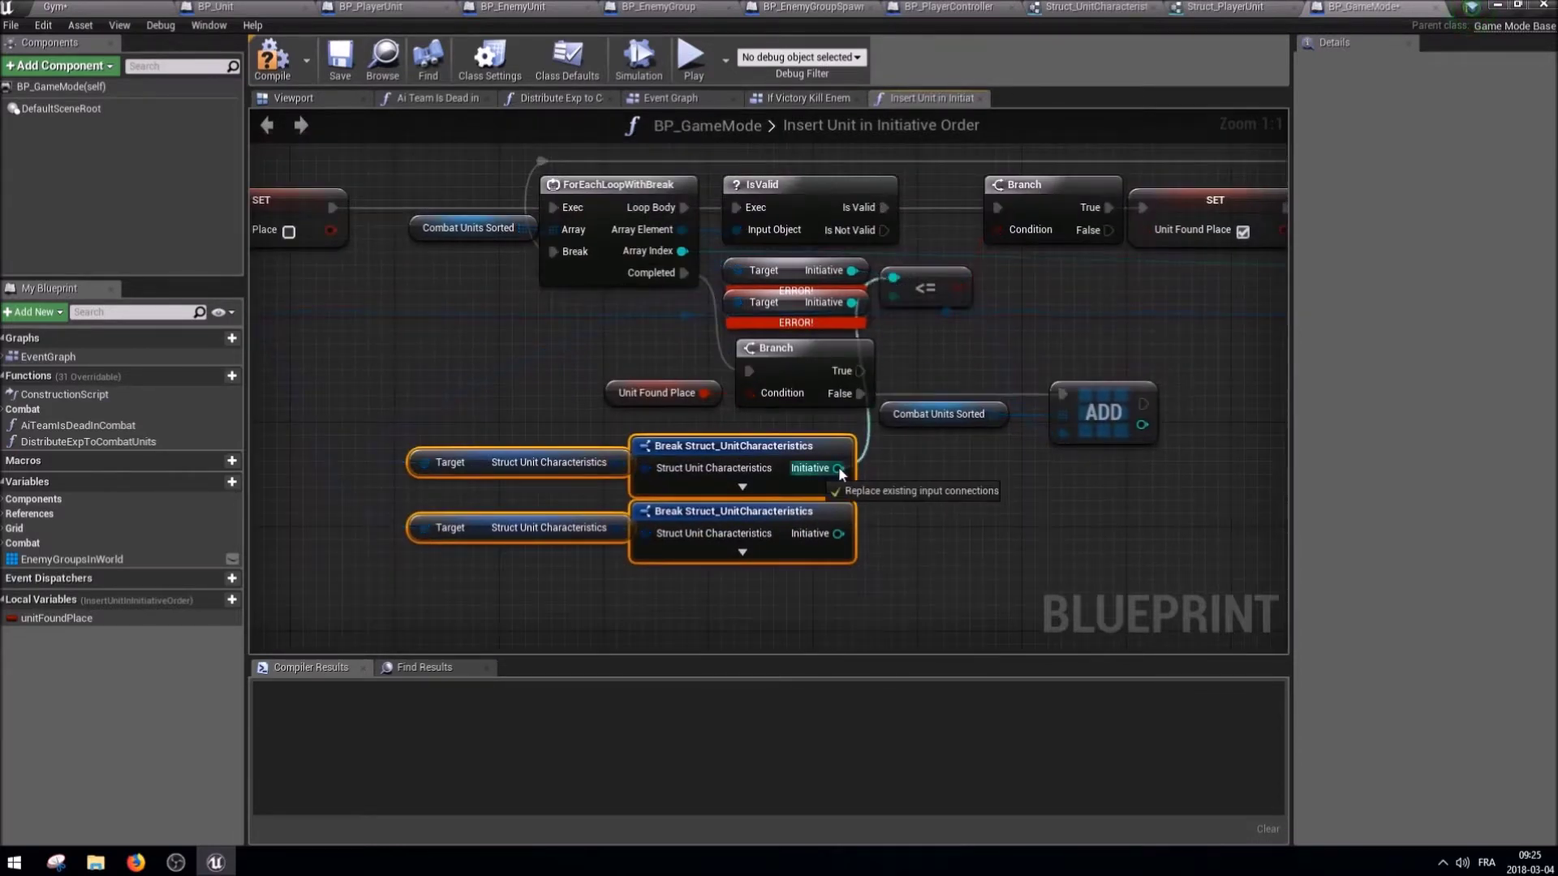
pyautogui.moveTo(892, 312)
pyautogui.mouseDown()
pyautogui.moveTo(893, 297)
pyautogui.moveTo(714, 333)
pyautogui.mouseUp()
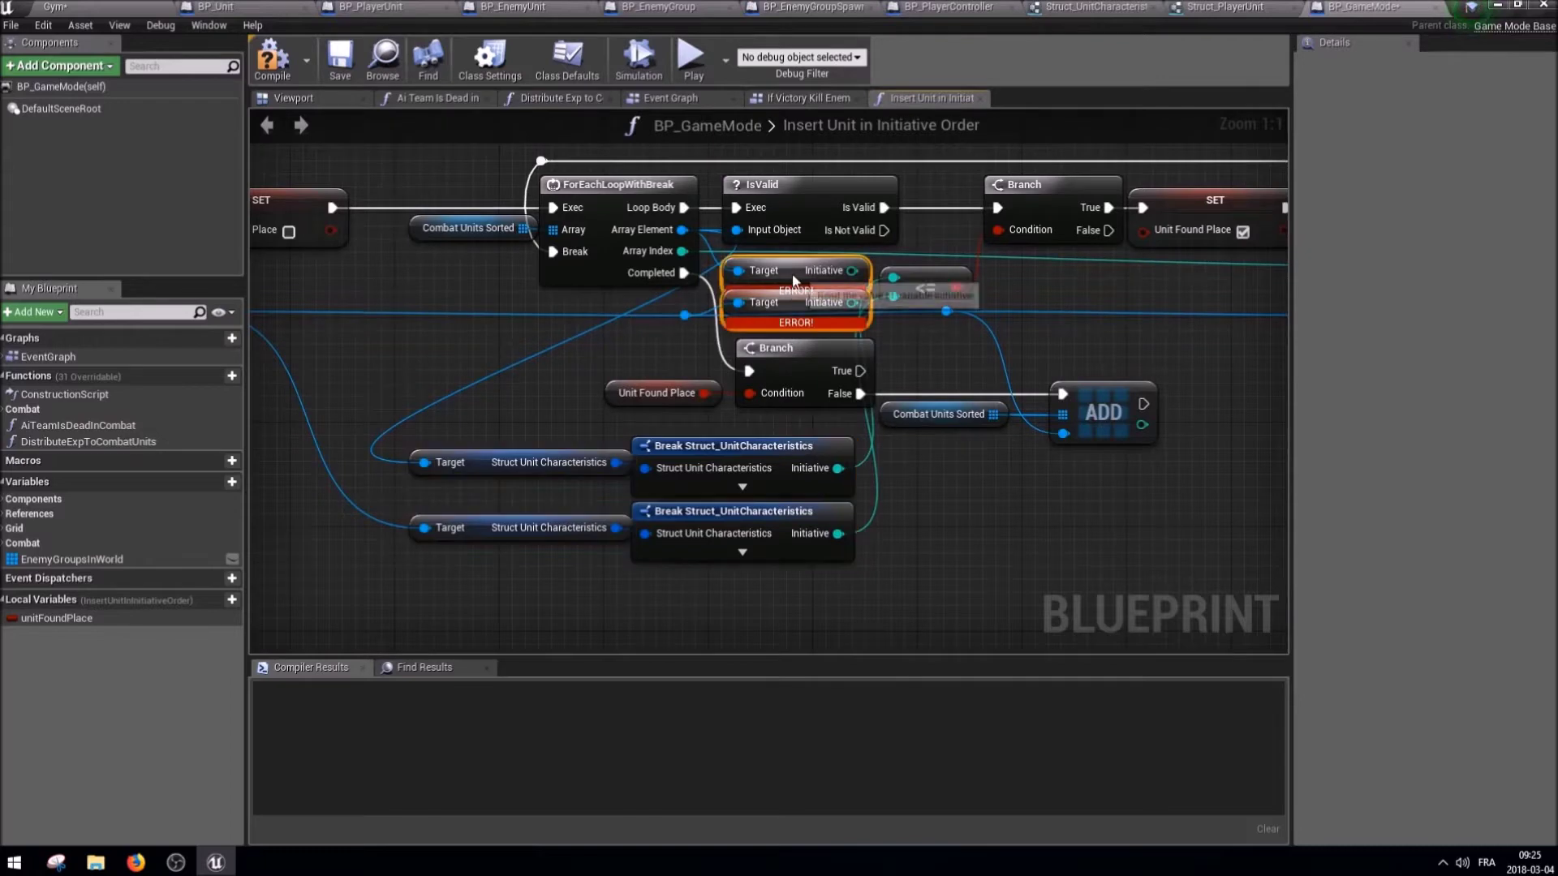
pyautogui.press('Delete')
pyautogui.moveTo(1138, 422); pyautogui.dragTo(1075, 468, button='right')
pyautogui.scroll(-1, 1054, 462)
pyautogui.click(272, 58)
pyautogui.click(338, 61)
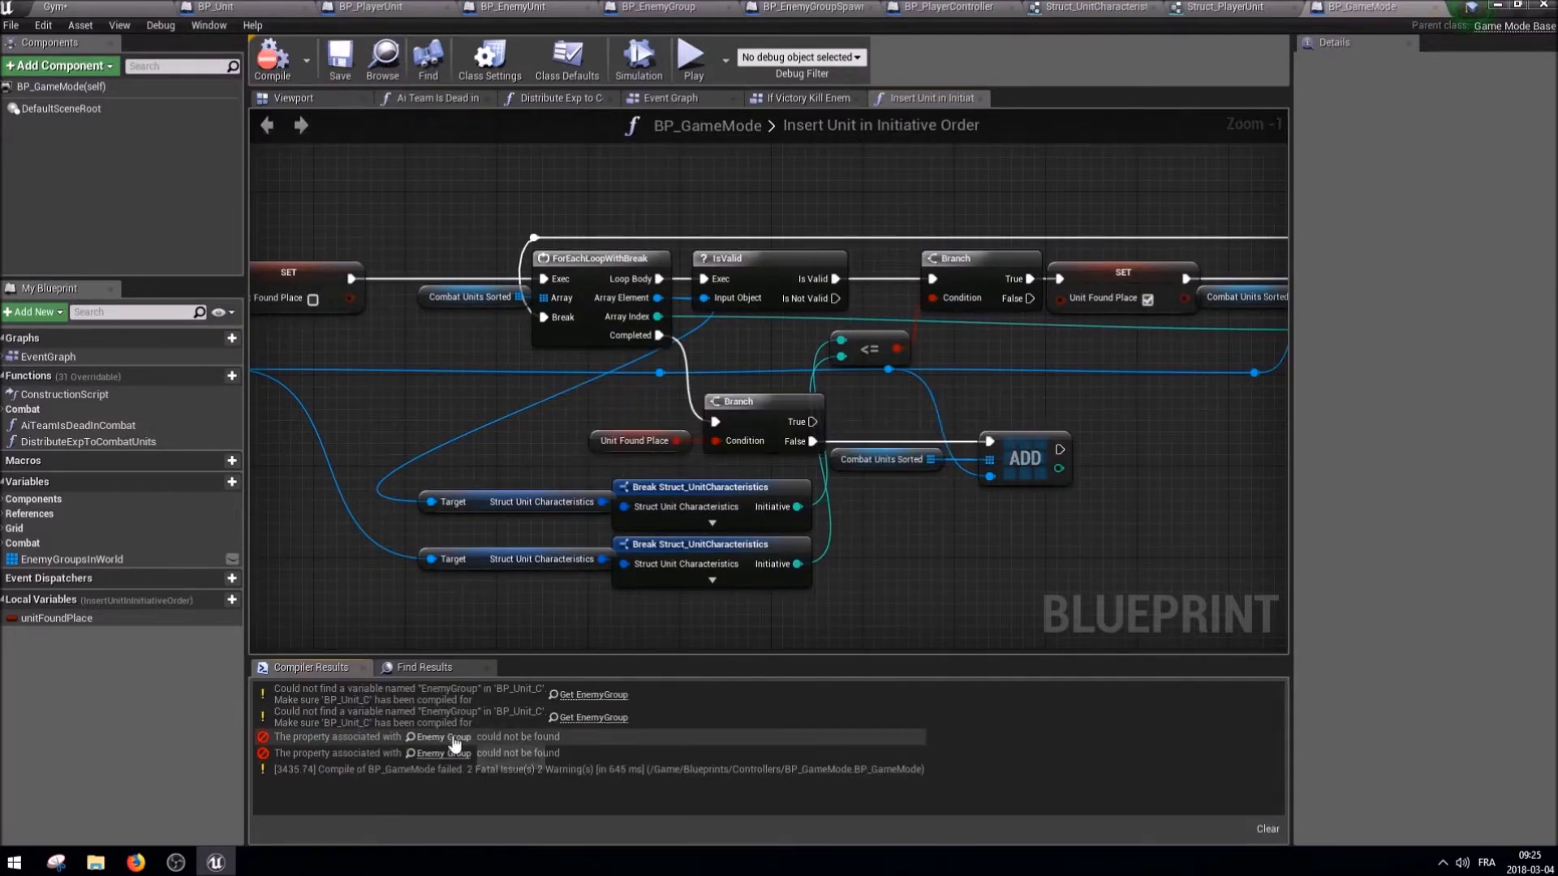
# Replace the broken Enemy Group getter with Get Enemy Group from the cast, wired to the kill event's Target.
pyautogui.click(443, 738)
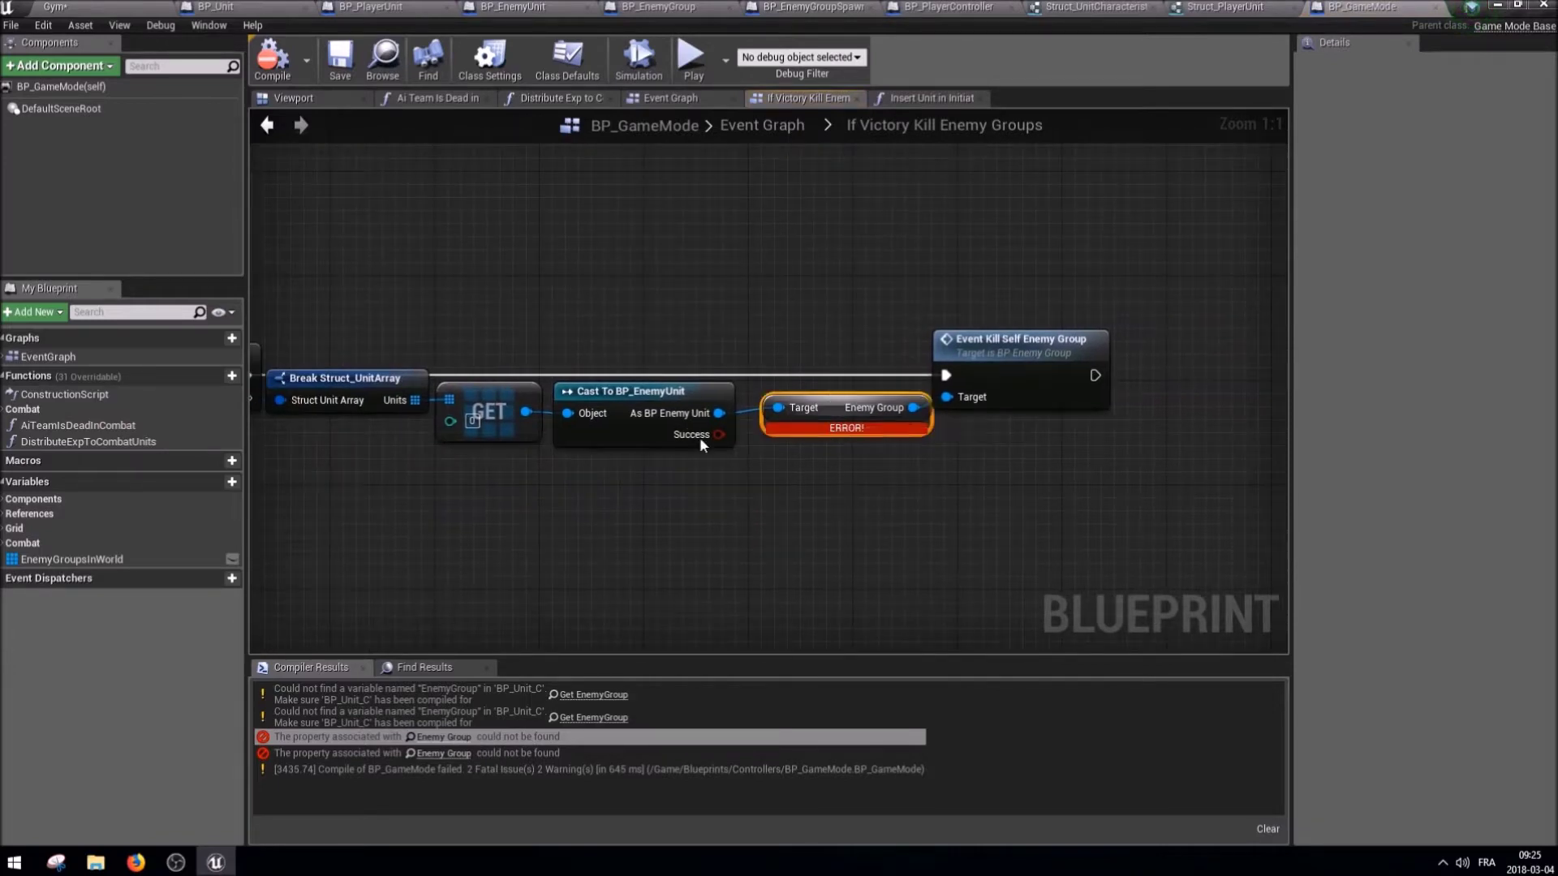
pyautogui.press('Delete')
pyautogui.moveTo(719, 413); pyautogui.dragTo(770, 451)
pyautogui.write('enem')
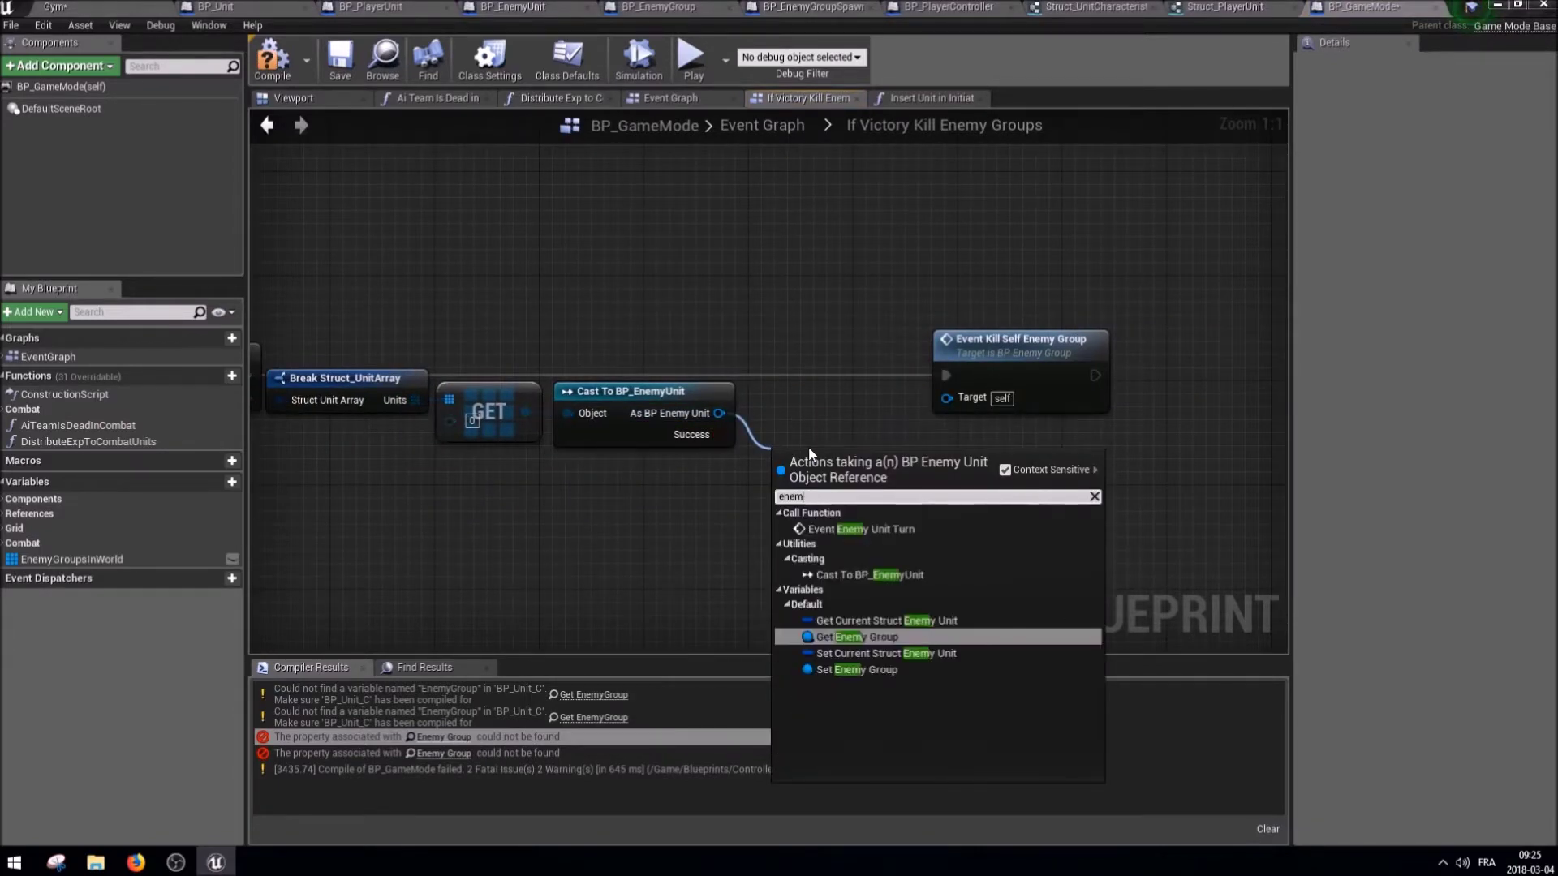
pyautogui.write('y gro')
pyautogui.press('Return')
pyautogui.moveTo(926, 460); pyautogui.dragTo(946, 398)
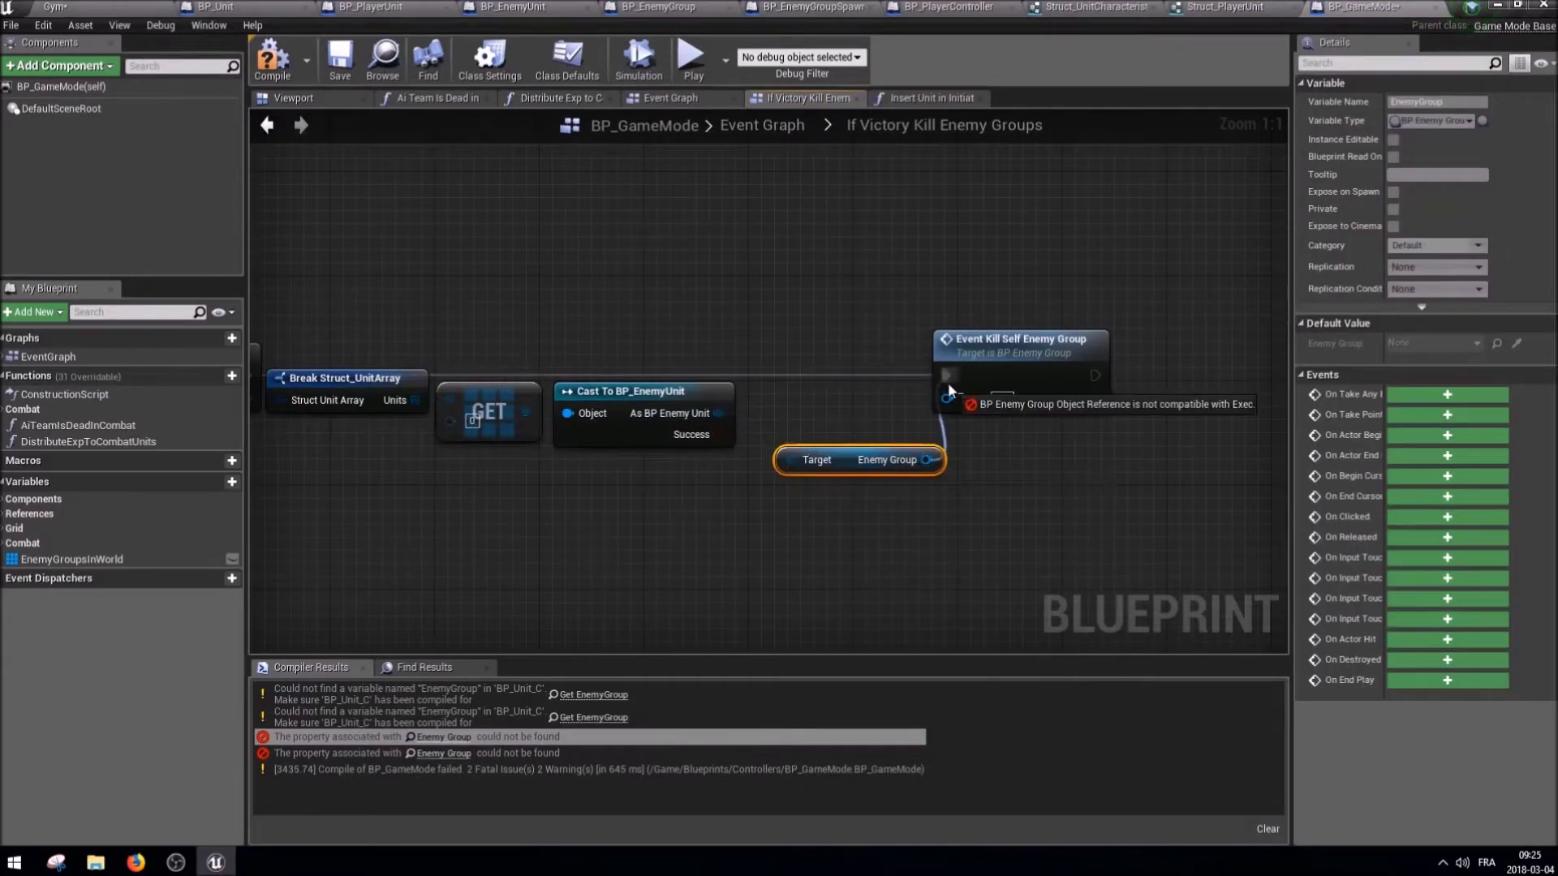
pyautogui.moveTo(827, 459); pyautogui.dragTo(789, 419)
# Wire Enemy Group to the Target in the Ai Team Is Dead in Combat error, recompile, and play the level.
pyautogui.click(458, 755)
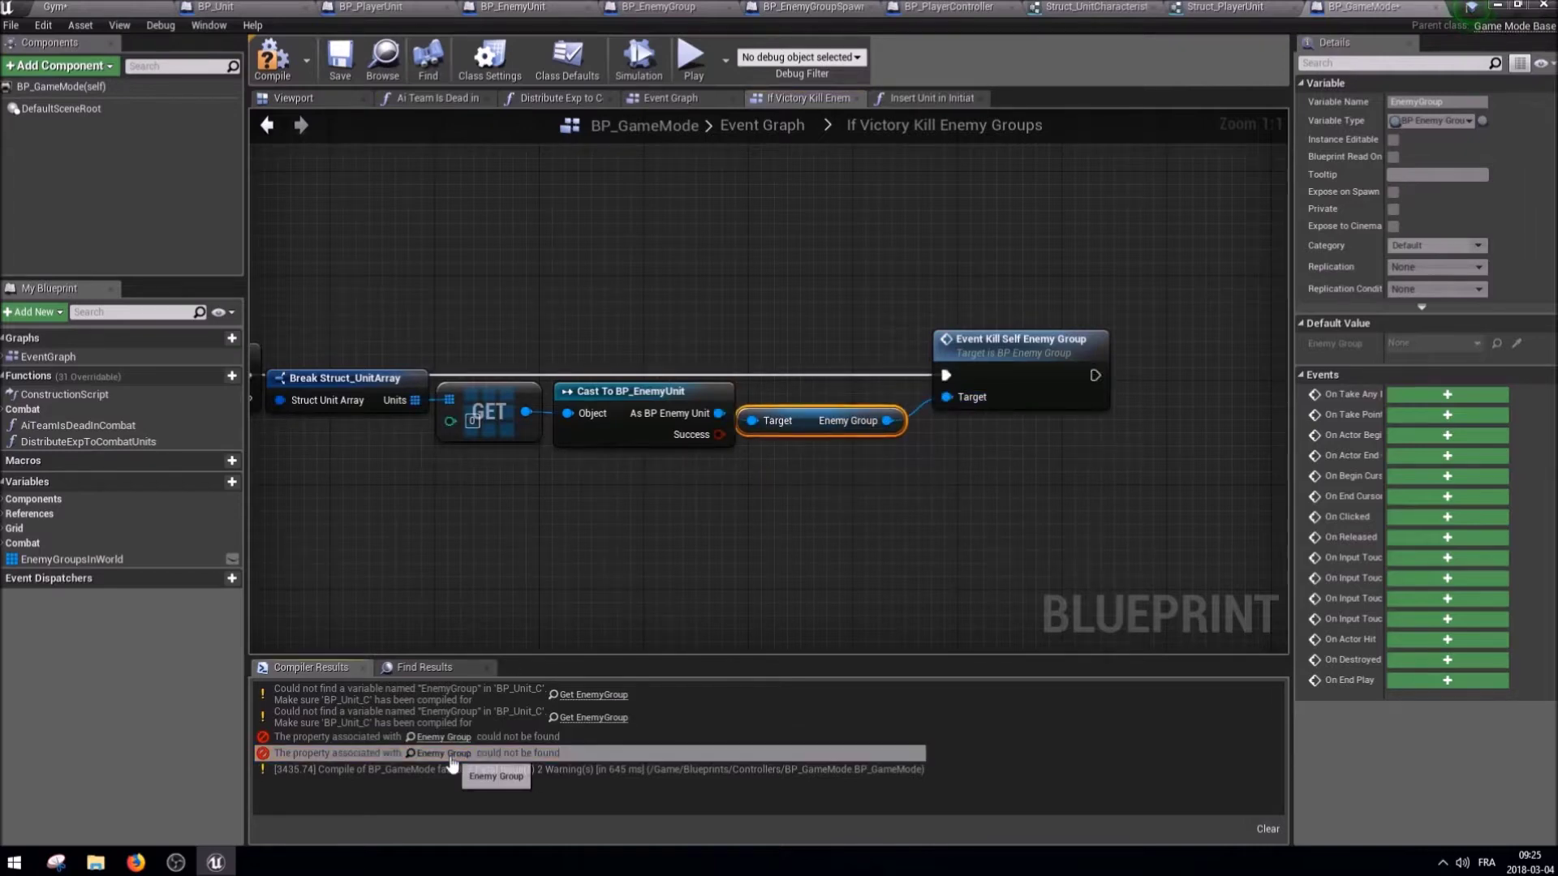
pyautogui.click(519, 736)
pyautogui.click(519, 754)
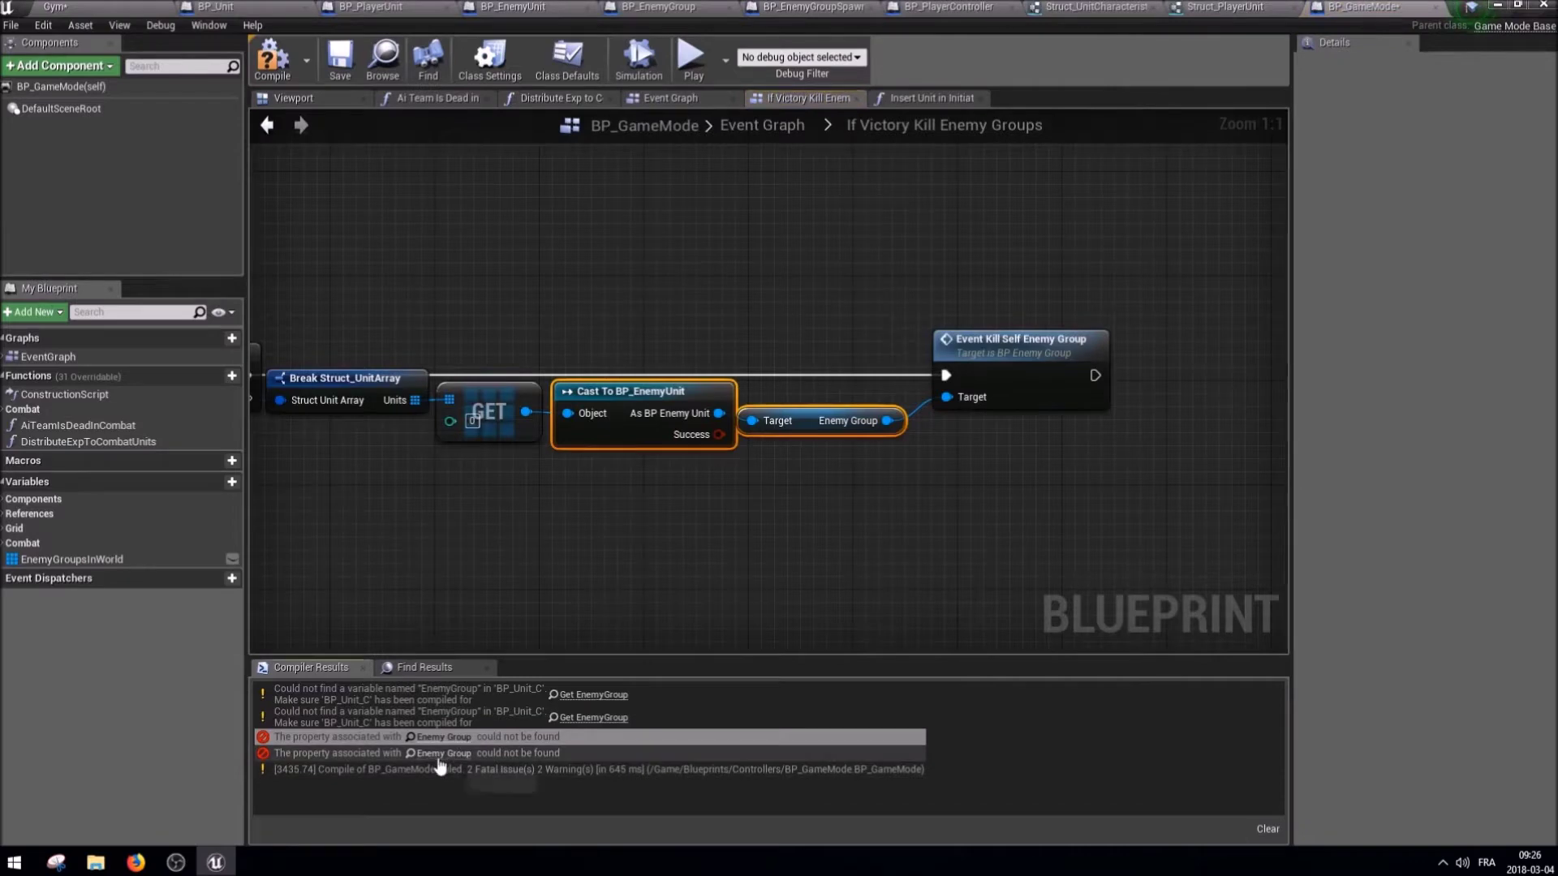
pyautogui.moveTo(959, 438); pyautogui.dragTo(925, 354)
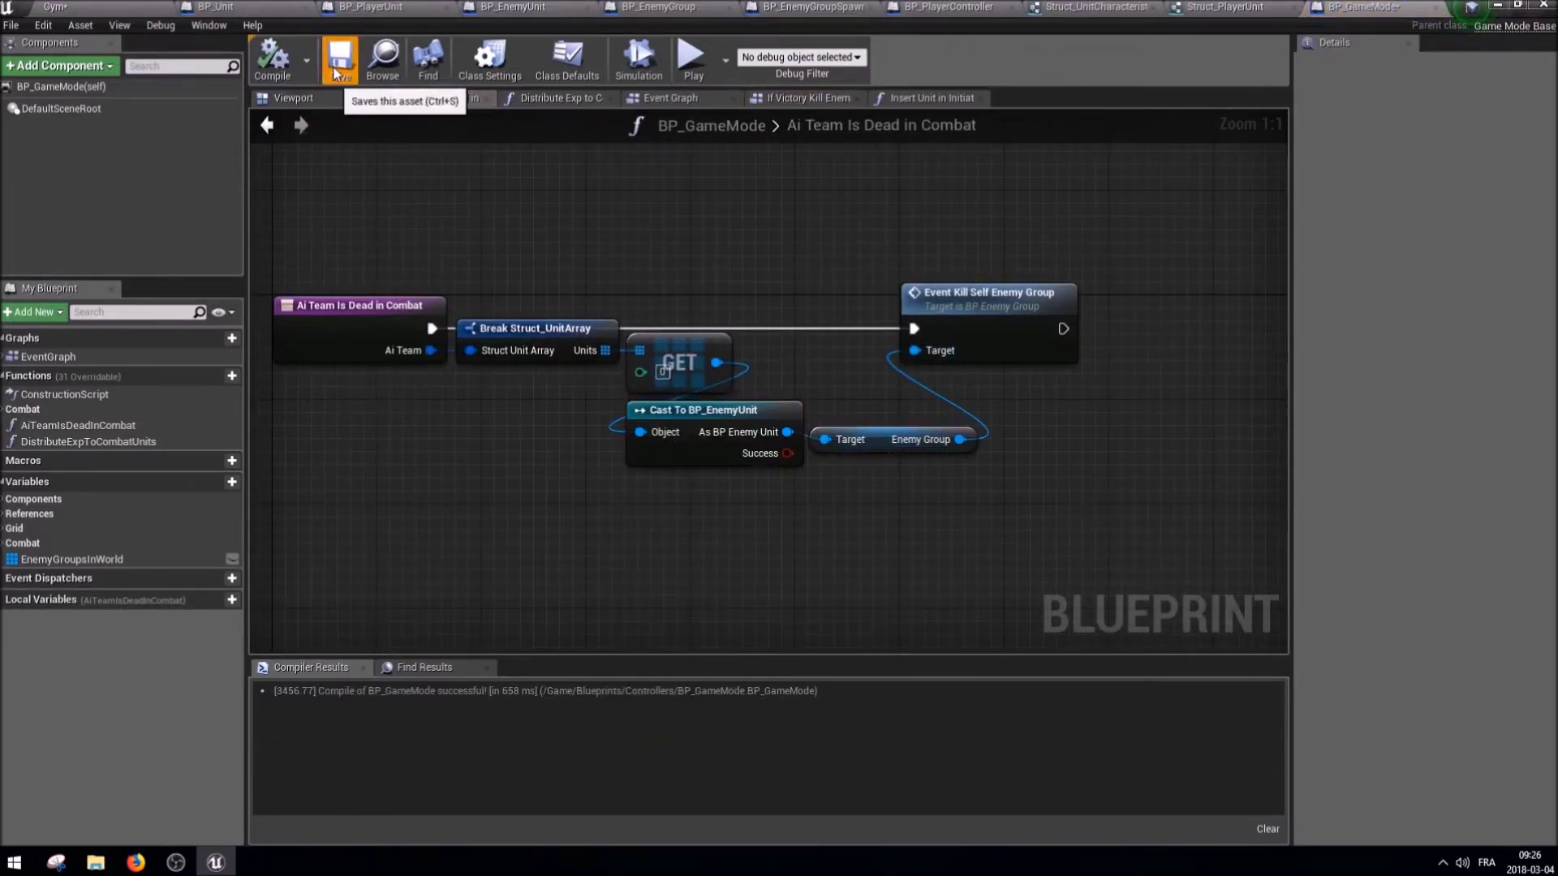
pyautogui.click(56, 7)
pyautogui.click(728, 56)
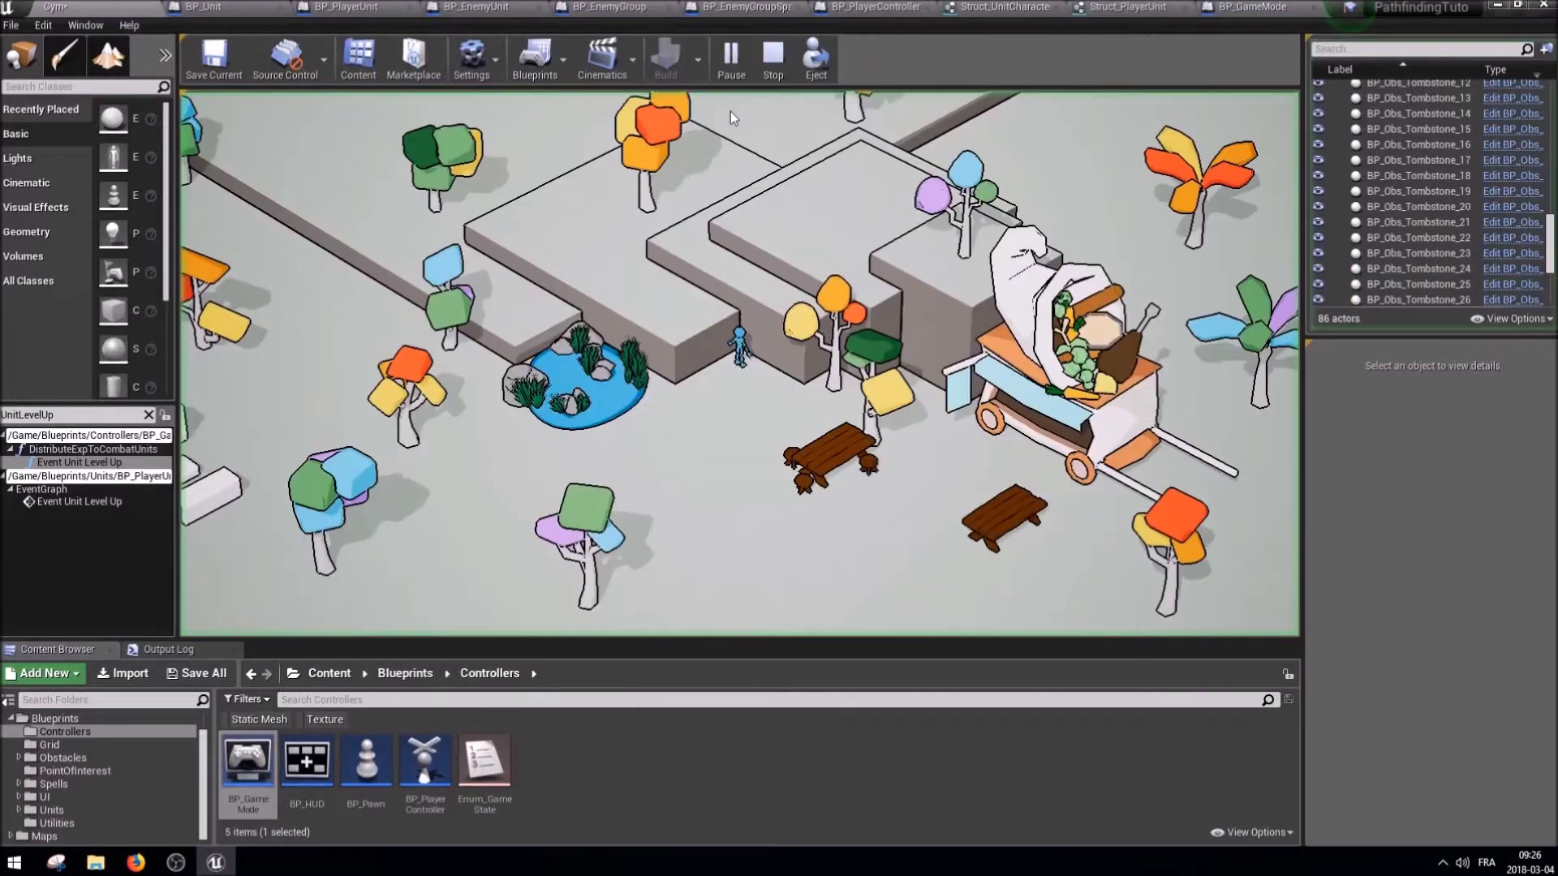
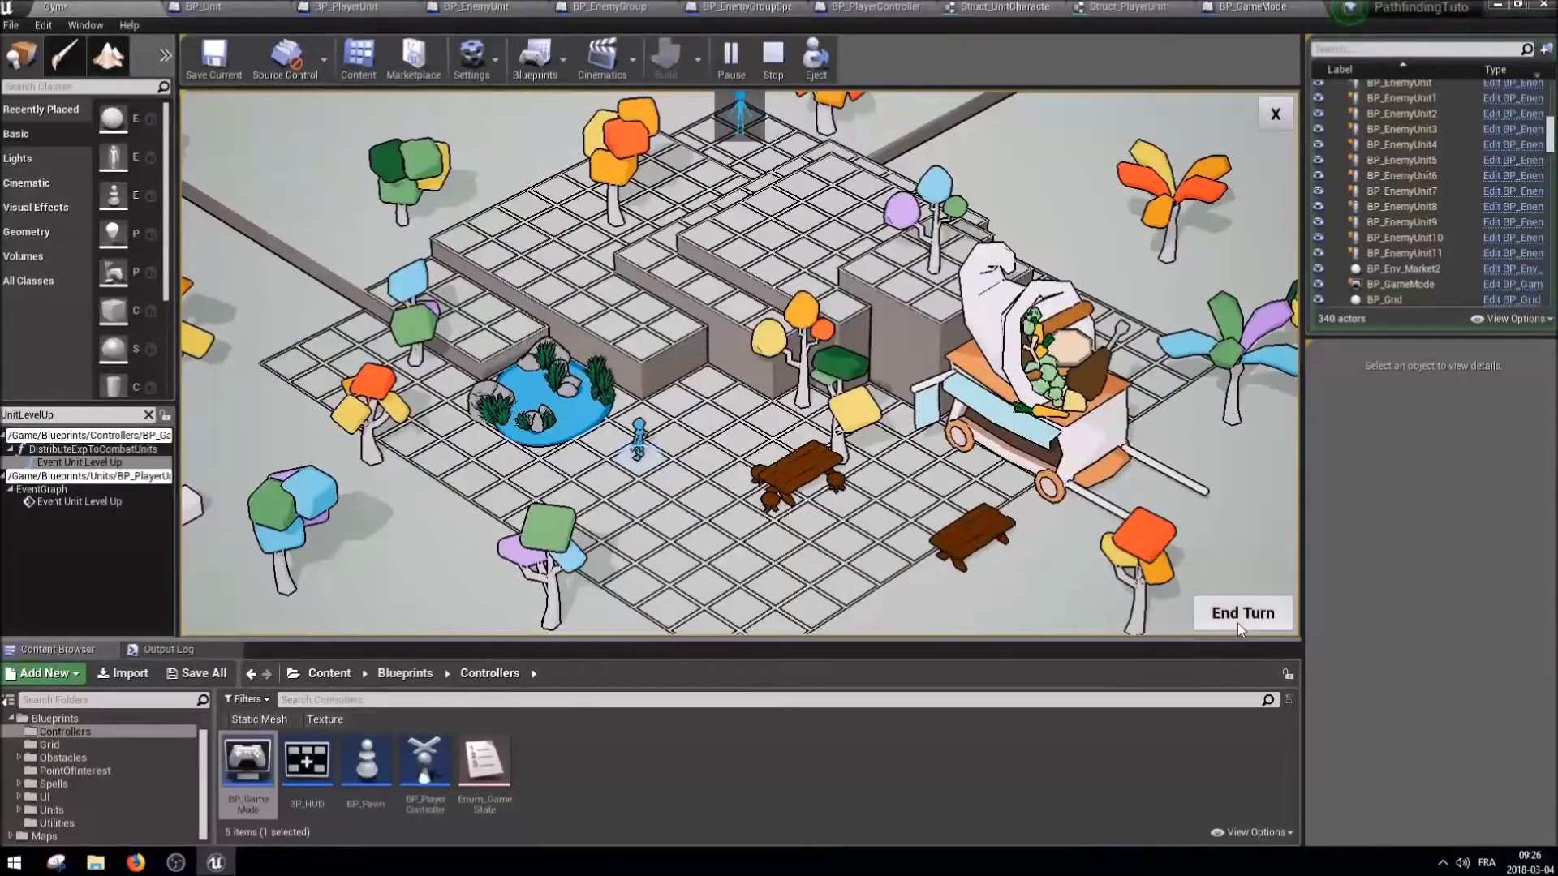
# End the turn in the running game, stop the play-test and open the Message Log.
pyautogui.click(1278, 120)
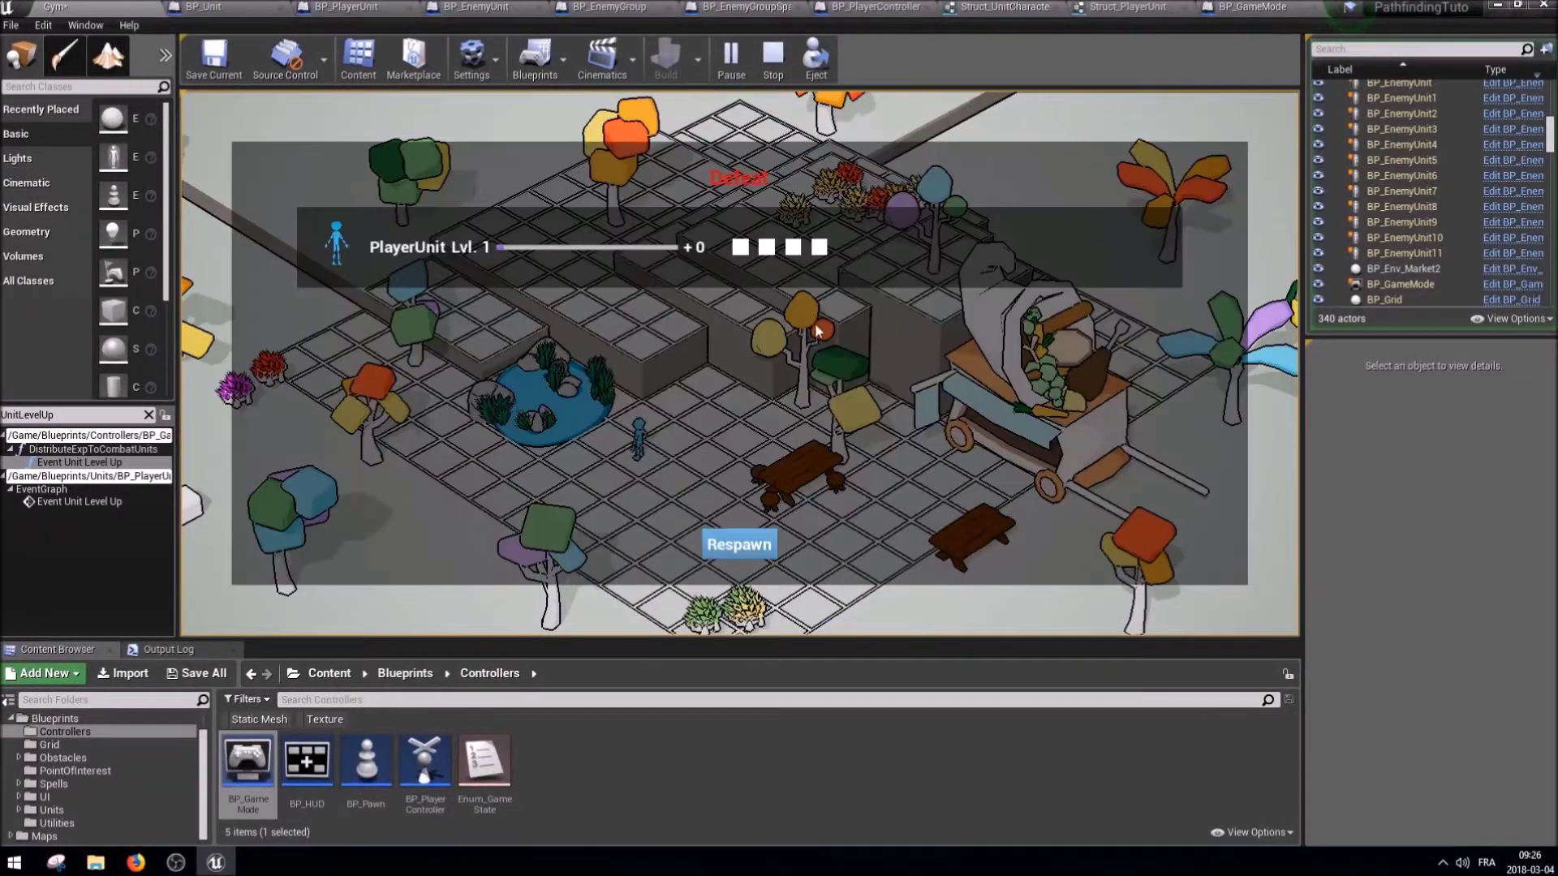
pyautogui.press('Escape')
pyautogui.click(1458, 821)
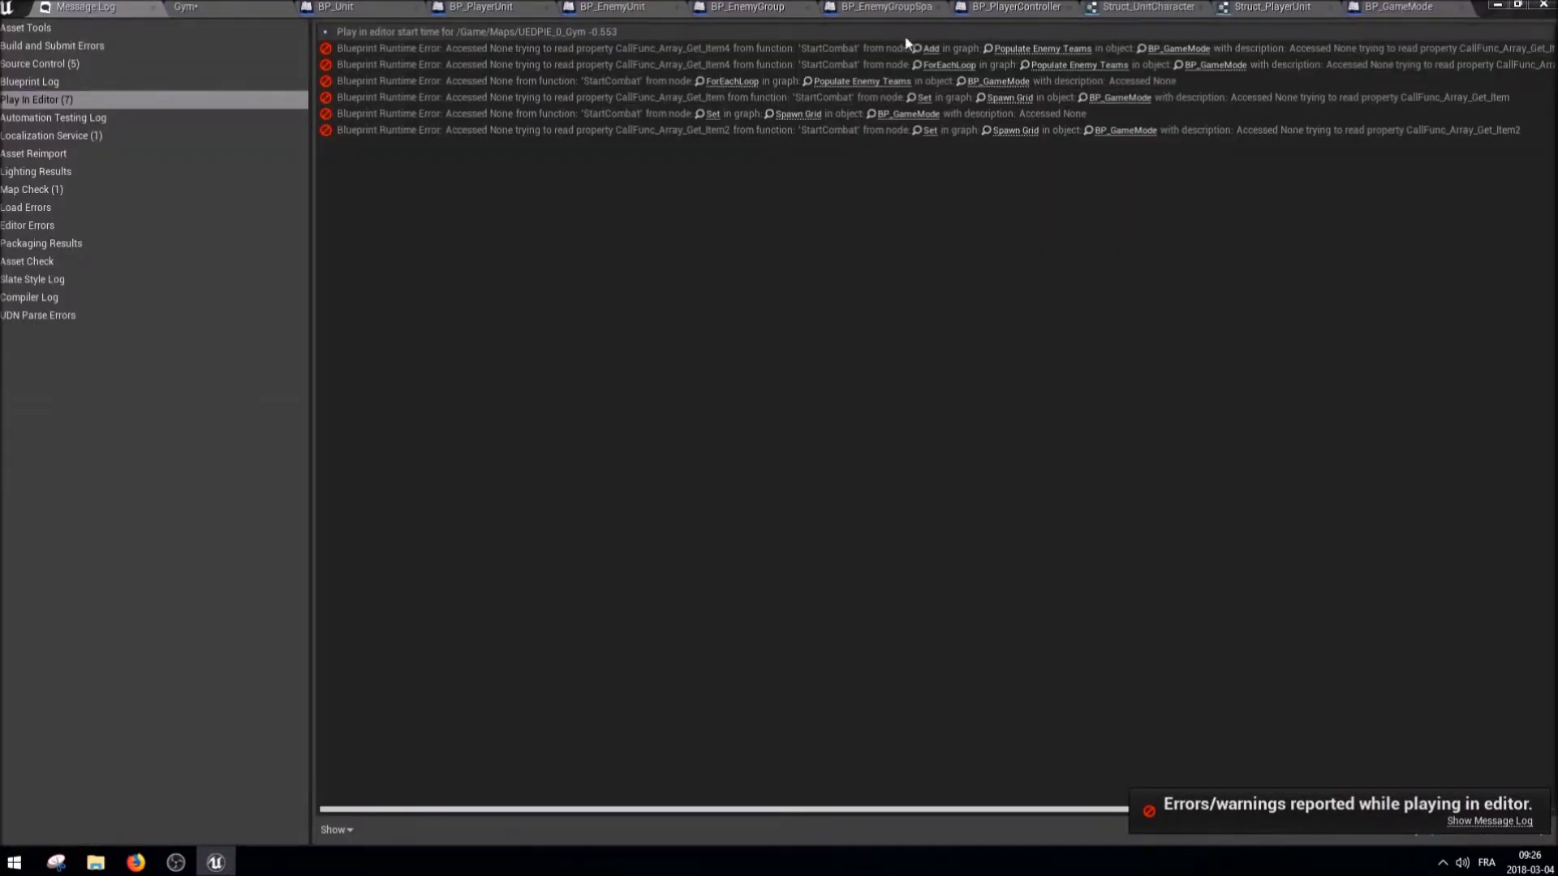
# Follow the Accessed None errors to the failing Set node in Spawn Grid, then Populate Enemy Teams.
pyautogui.click(917, 81)
pyautogui.click(924, 98)
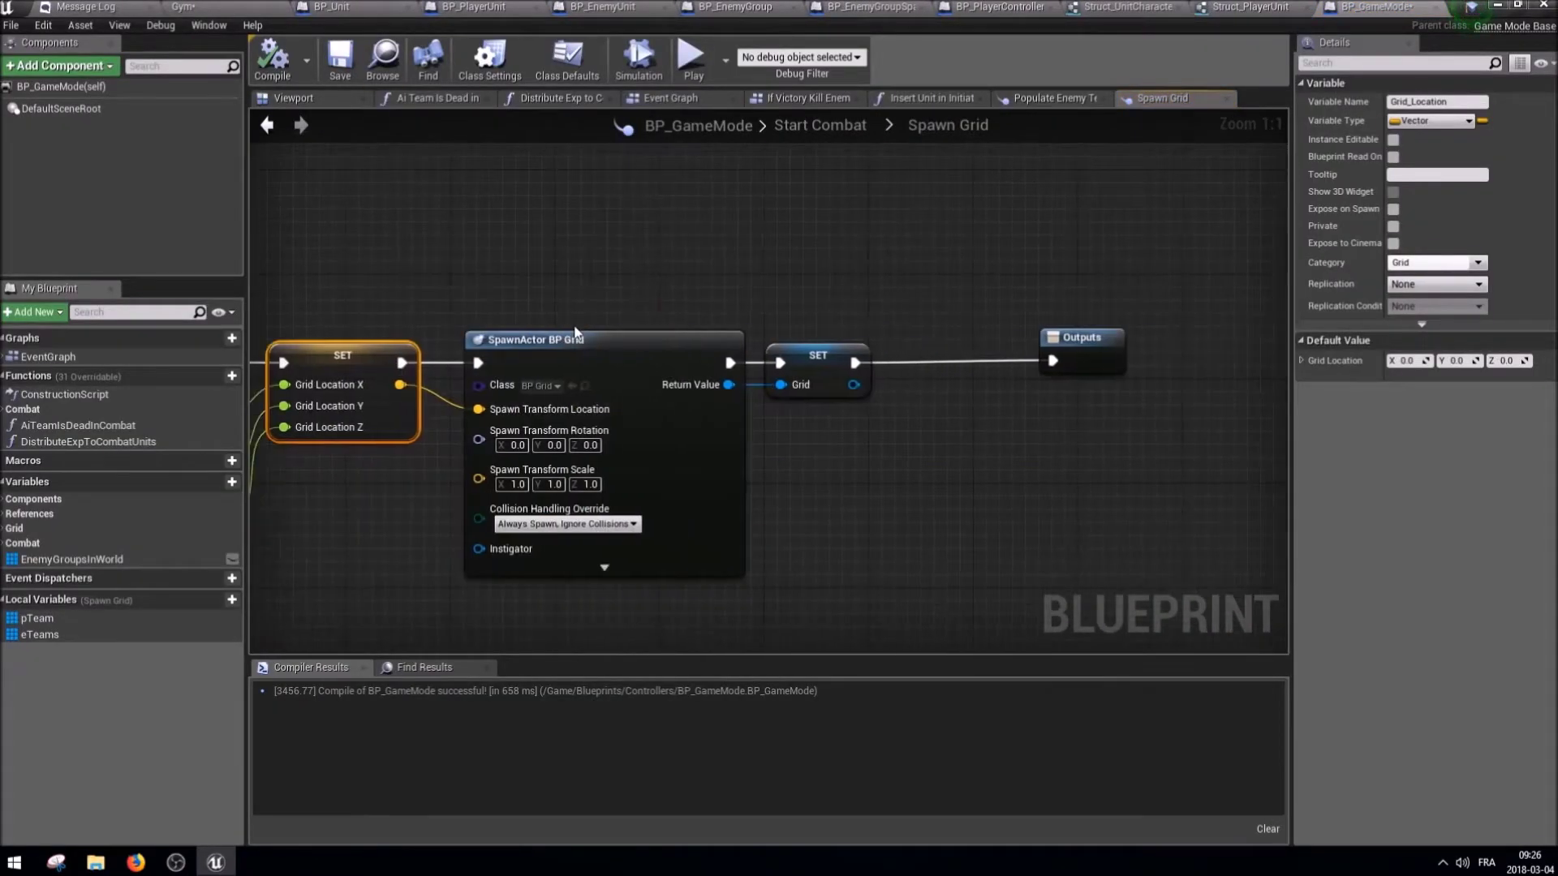
pyautogui.click(54, 7)
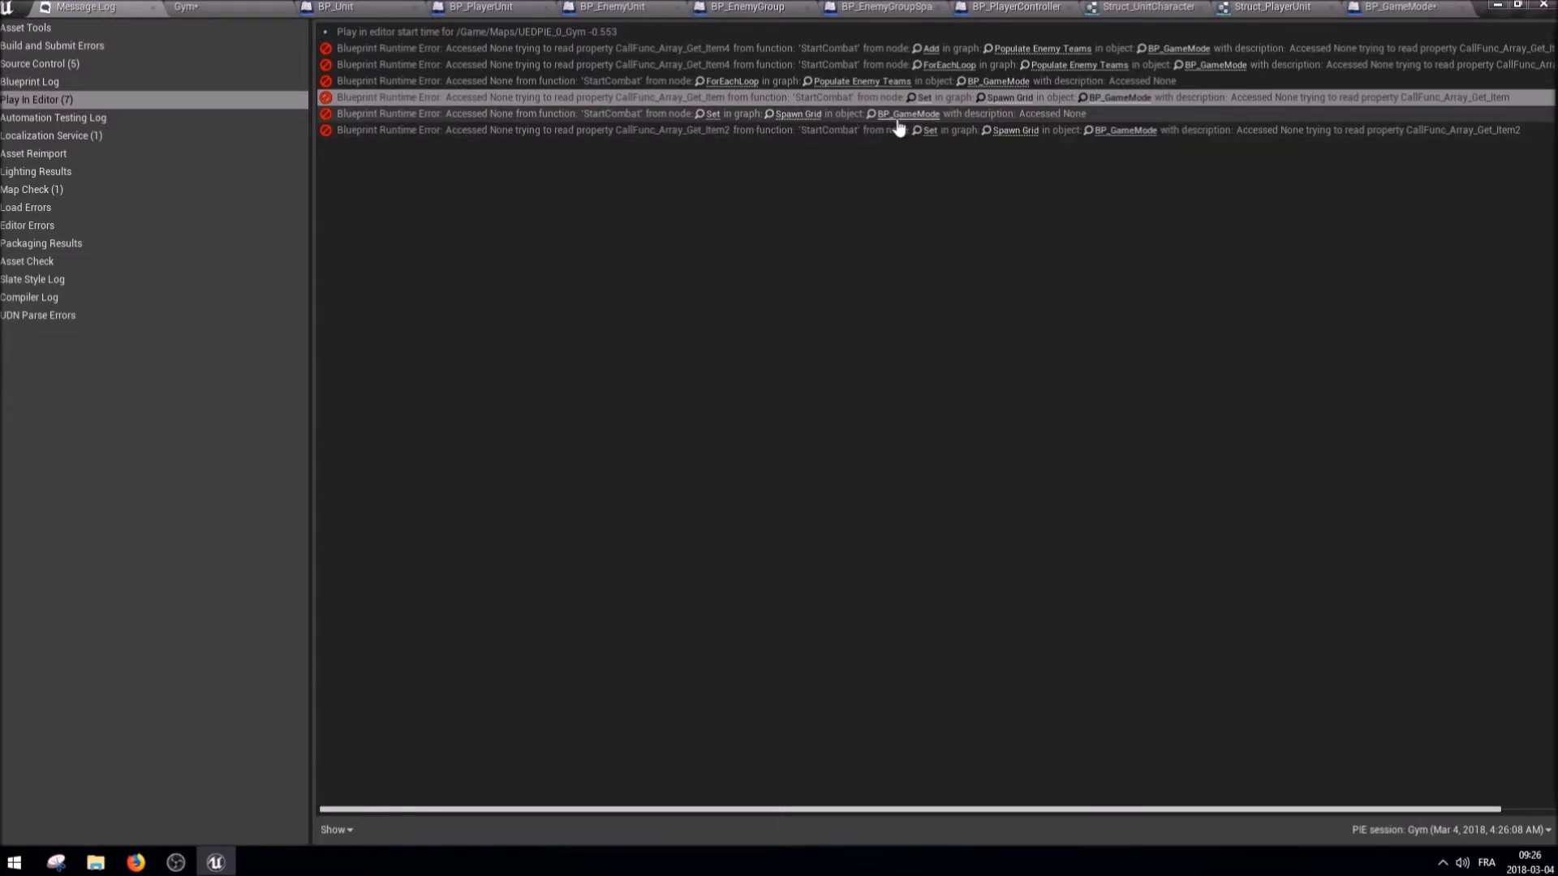
pyautogui.click(1040, 50)
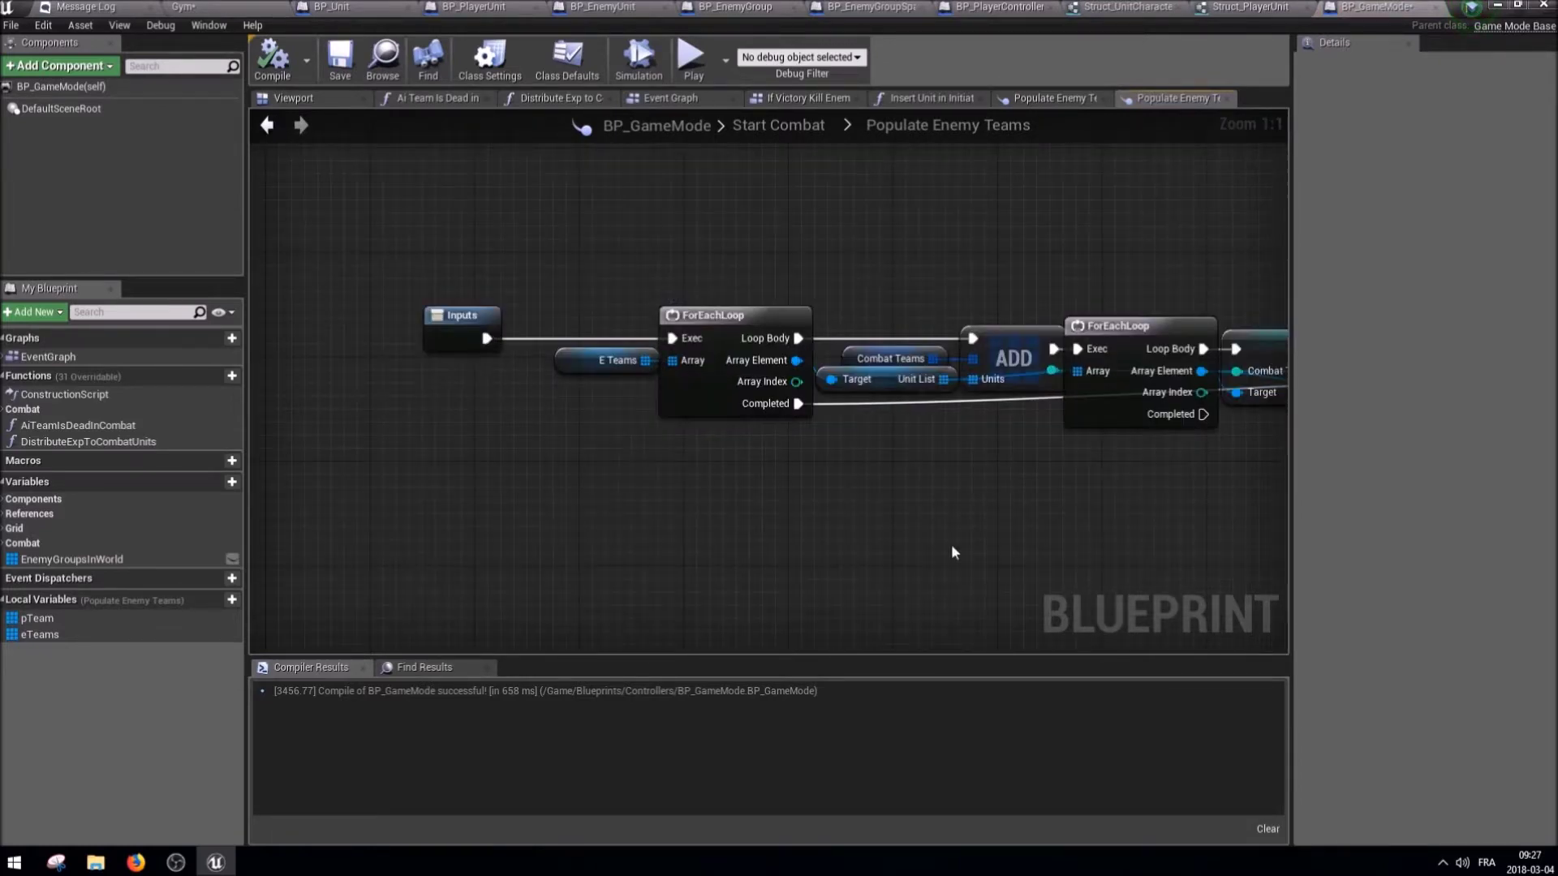
# Inspect the Unit List getter and the rest of the Populate Enemy Teams loop.
pyautogui.click(568, 414)
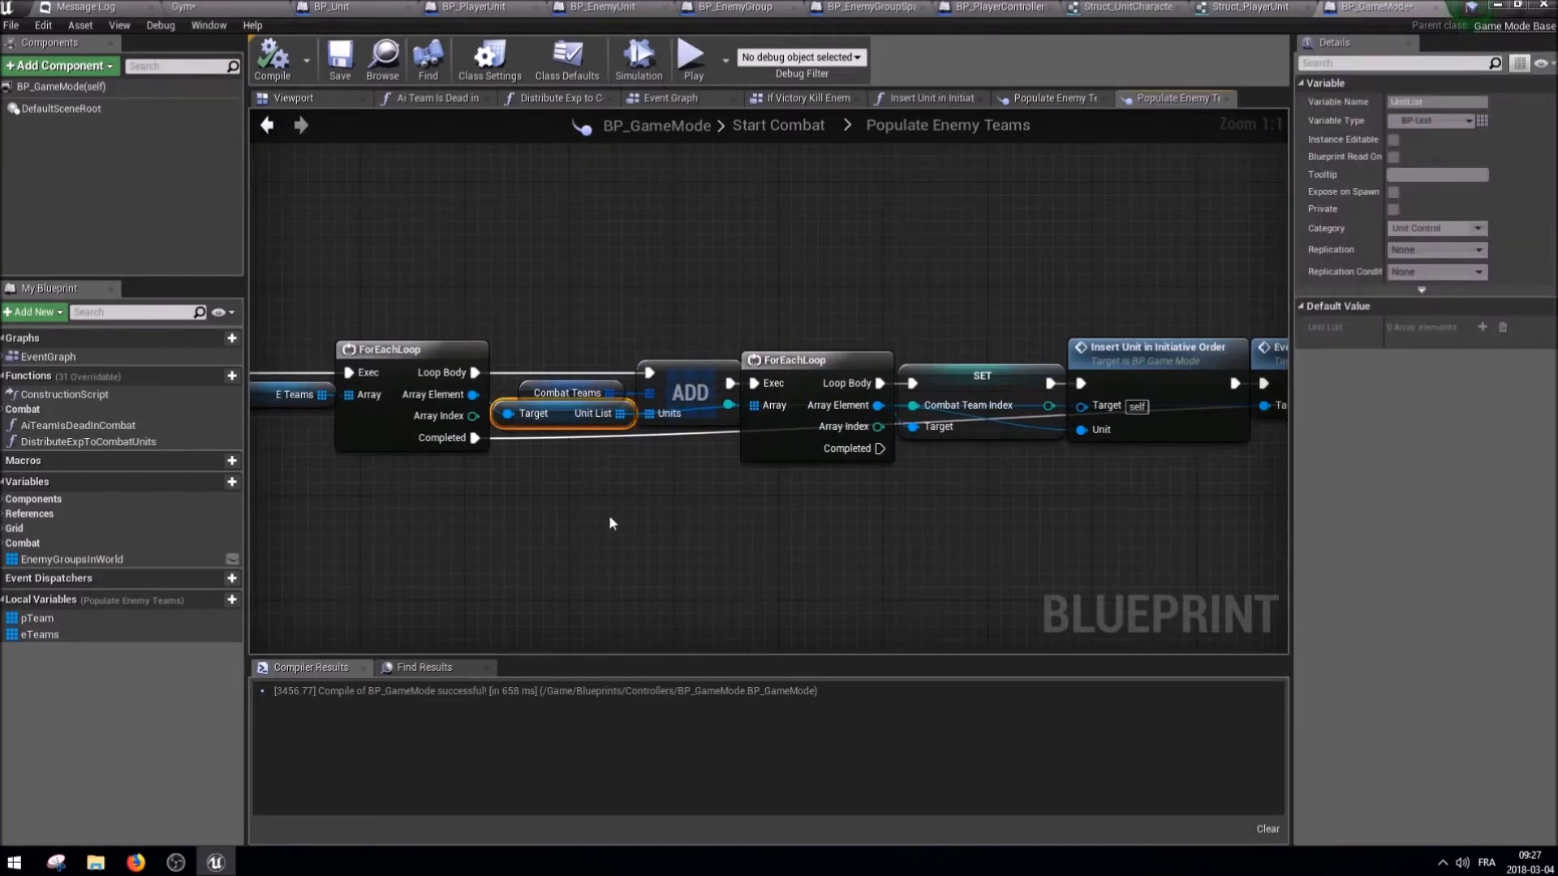
pyautogui.click(684, 552)
pyautogui.moveTo(849, 534); pyautogui.dragTo(649, 537, button='right')
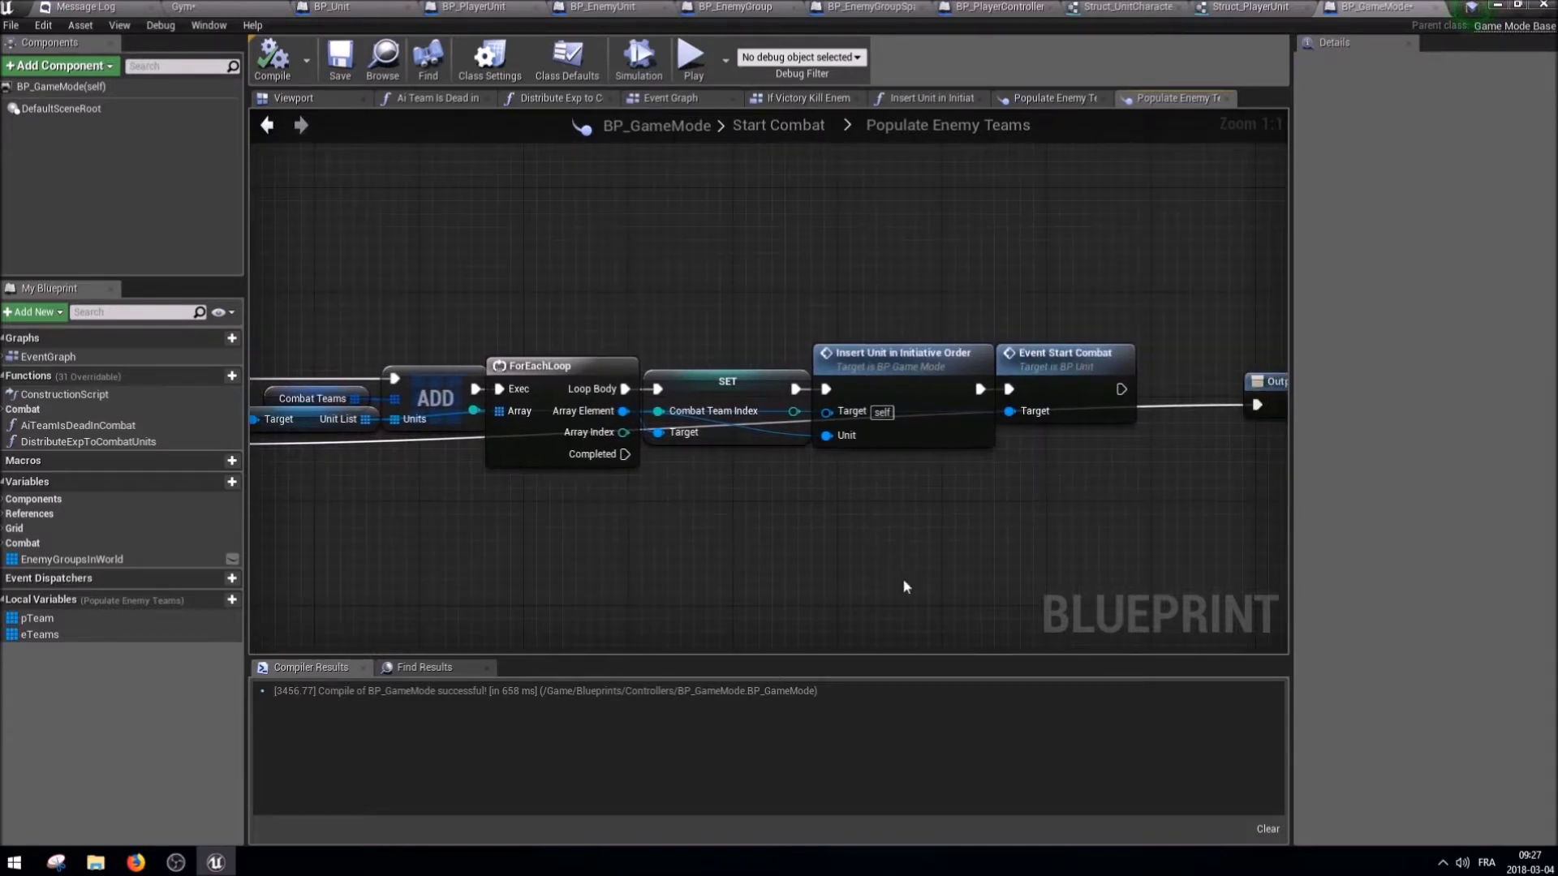
pyautogui.scroll(-2, 1111, 560)
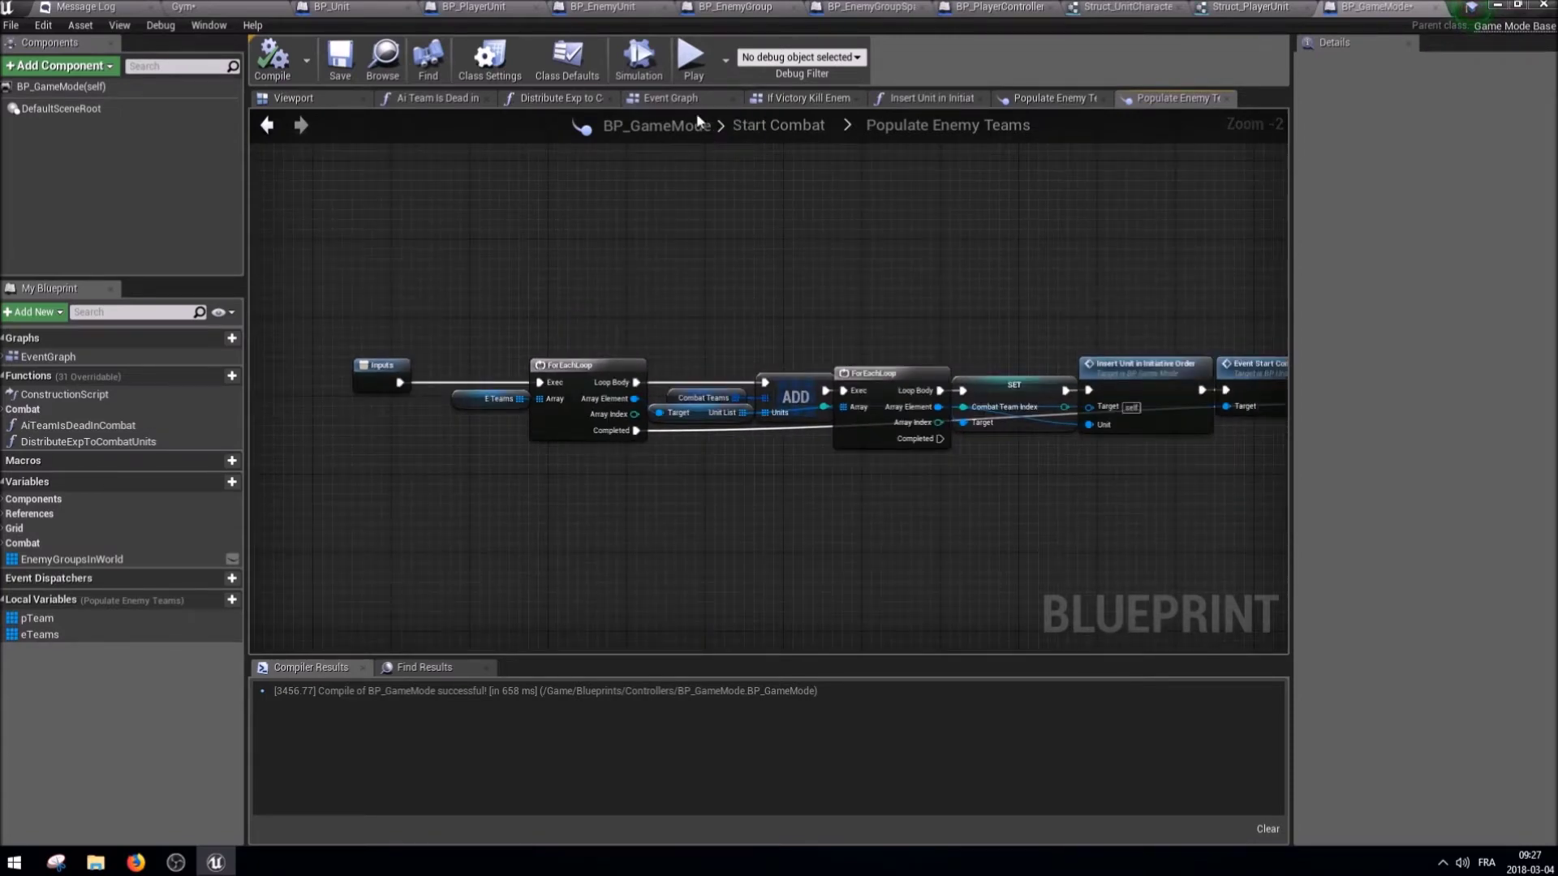
# From the Start Combat function graph, search all blueprints for 'StartCombat' and widen the results panel.
pyautogui.click(780, 126)
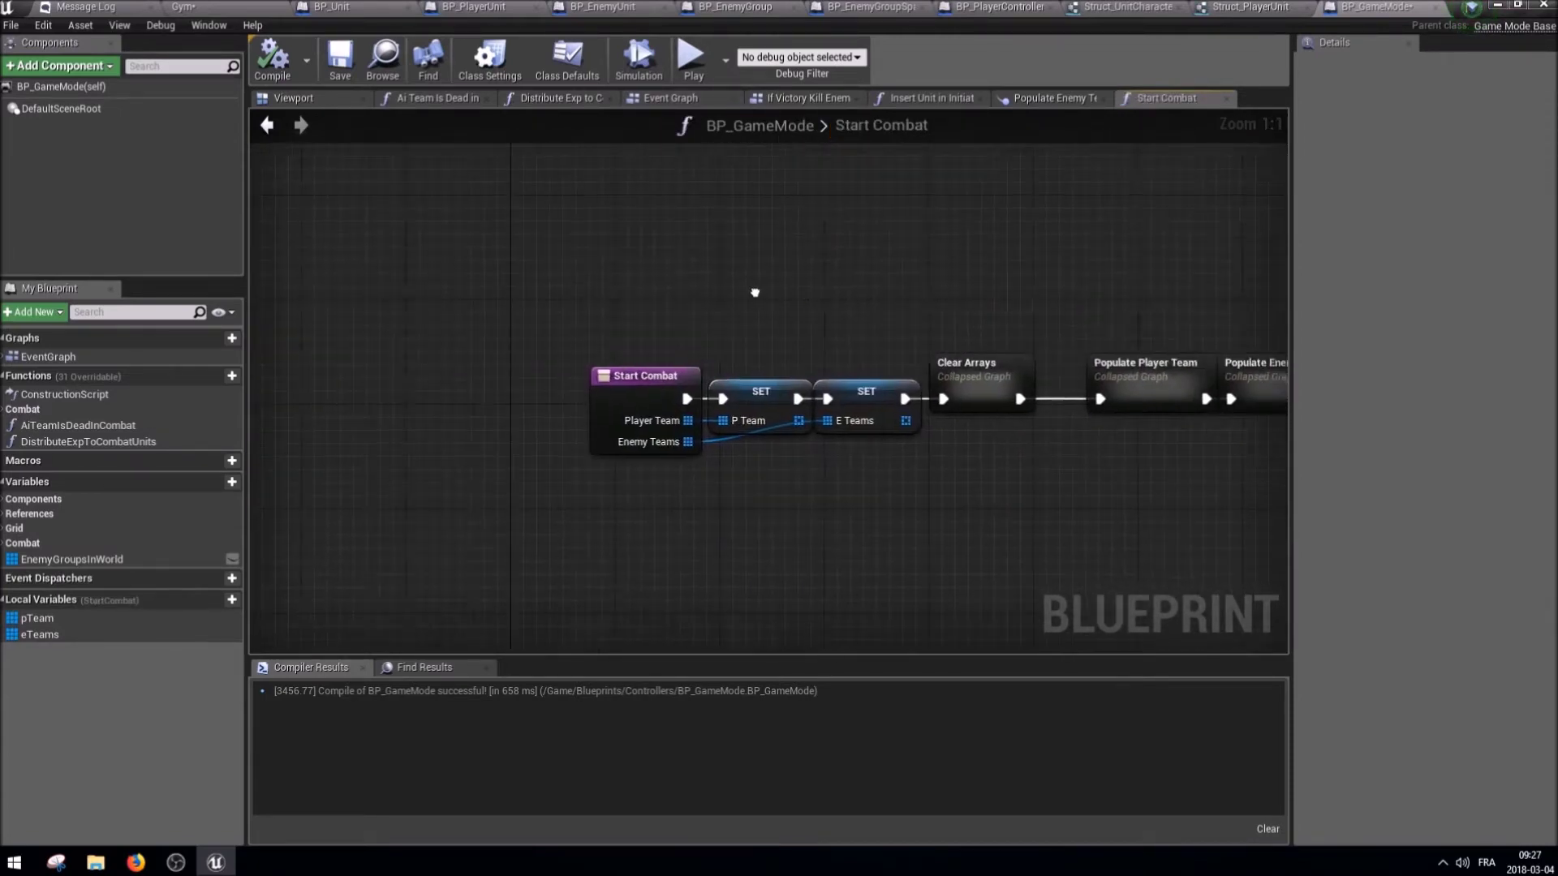
pyautogui.click(466, 389)
pyautogui.rightClick(315, 387)
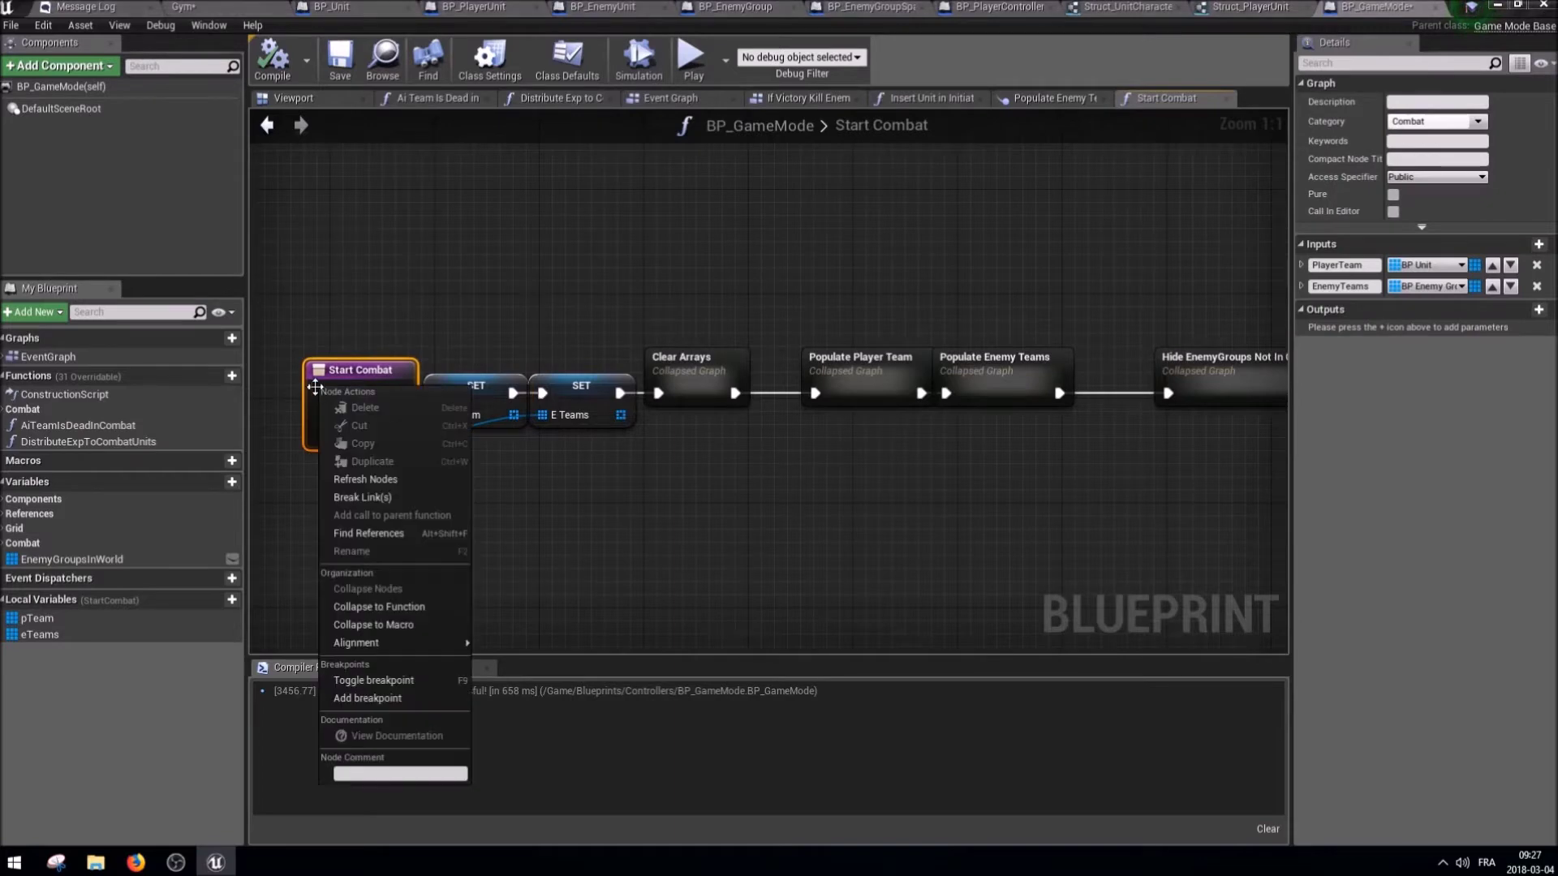
pyautogui.click(490, 497)
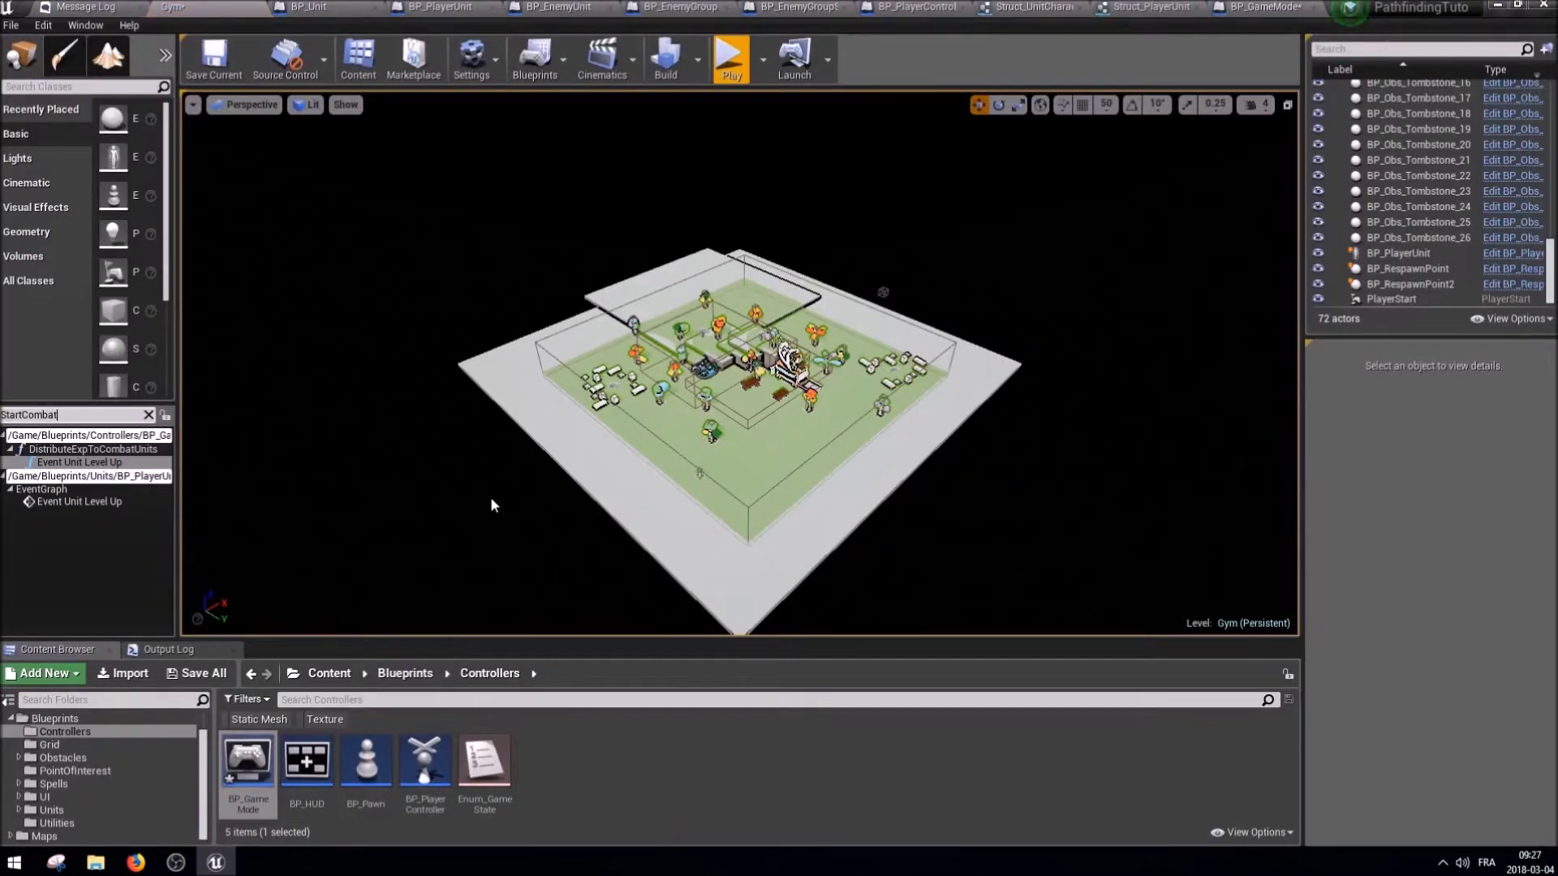
pyautogui.press('Return')
pyautogui.moveTo(178, 468); pyautogui.dragTo(344, 470)
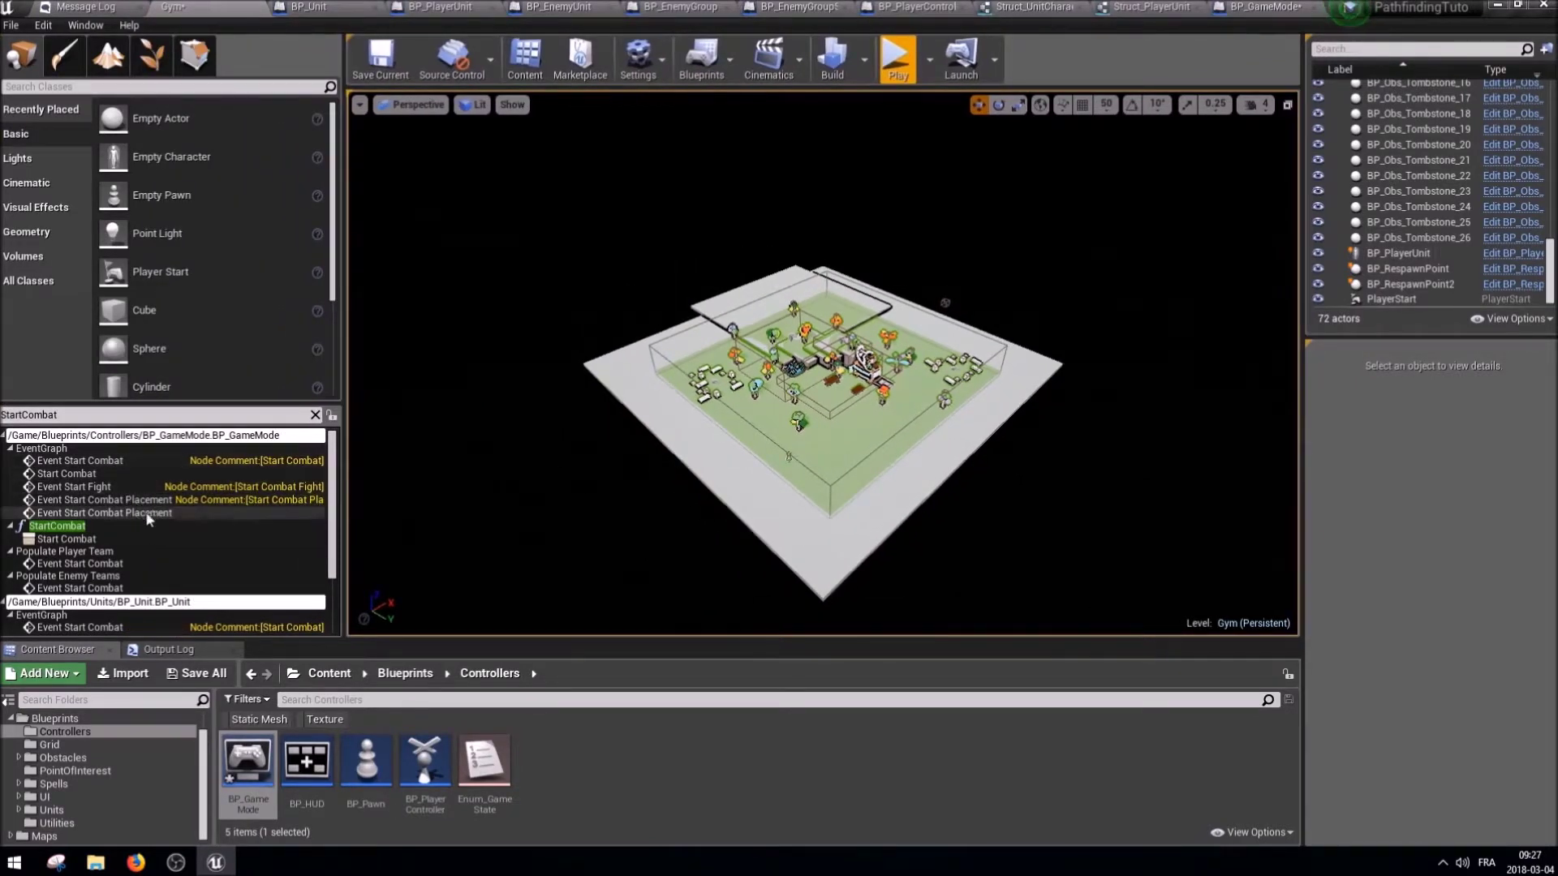
# Open the Start Combat results in Populate Player Team and in BP_Unit's Start Combat event.
pyautogui.doubleClick(110, 564)
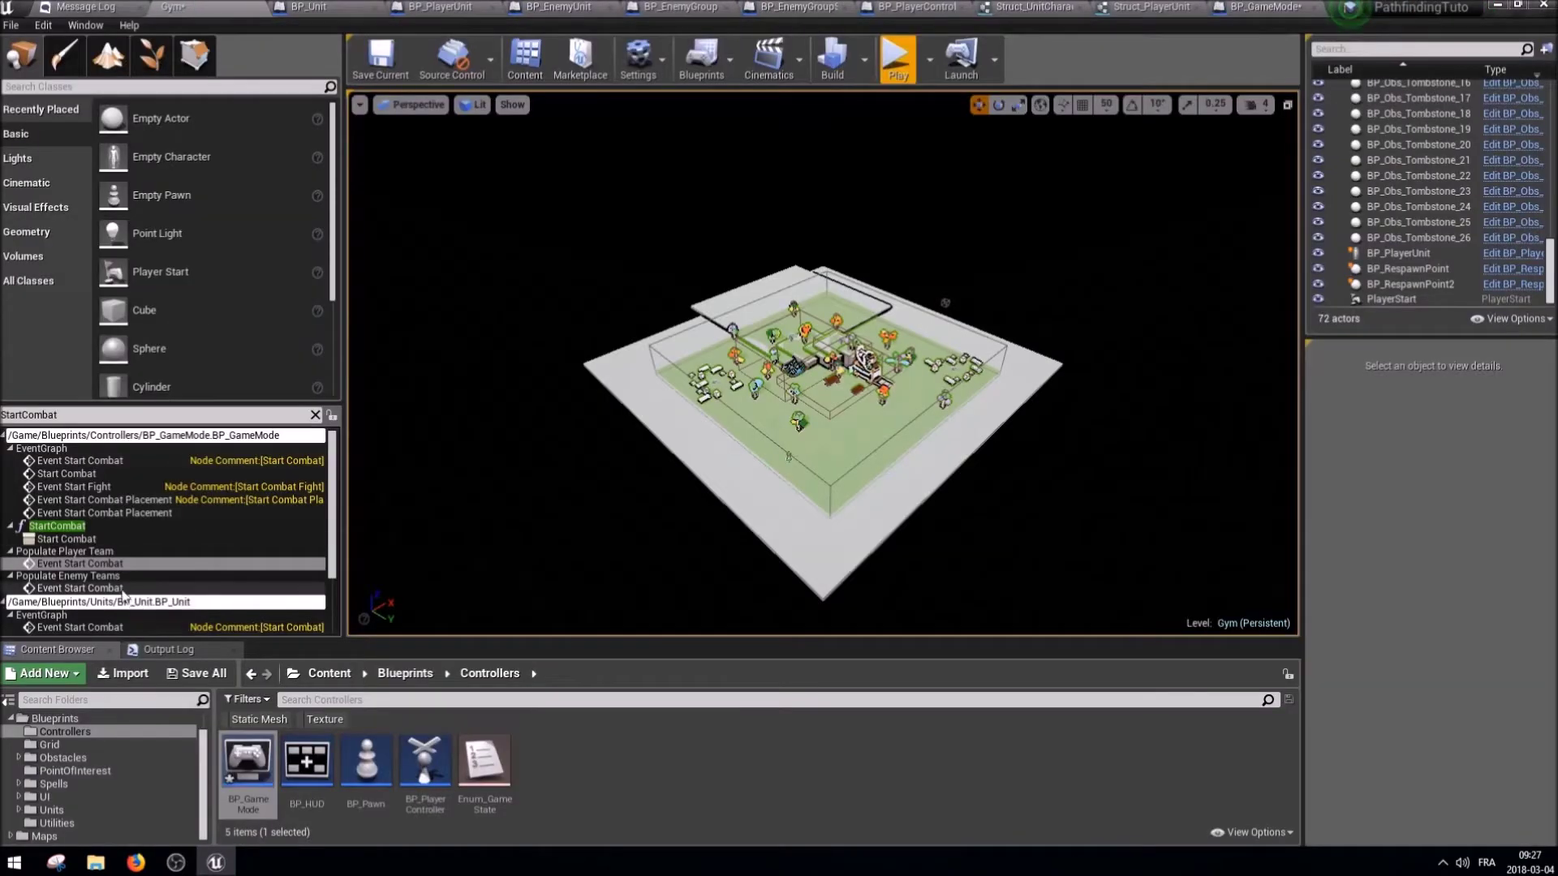
pyautogui.click(159, 588)
pyautogui.scroll(-2, 158, 589)
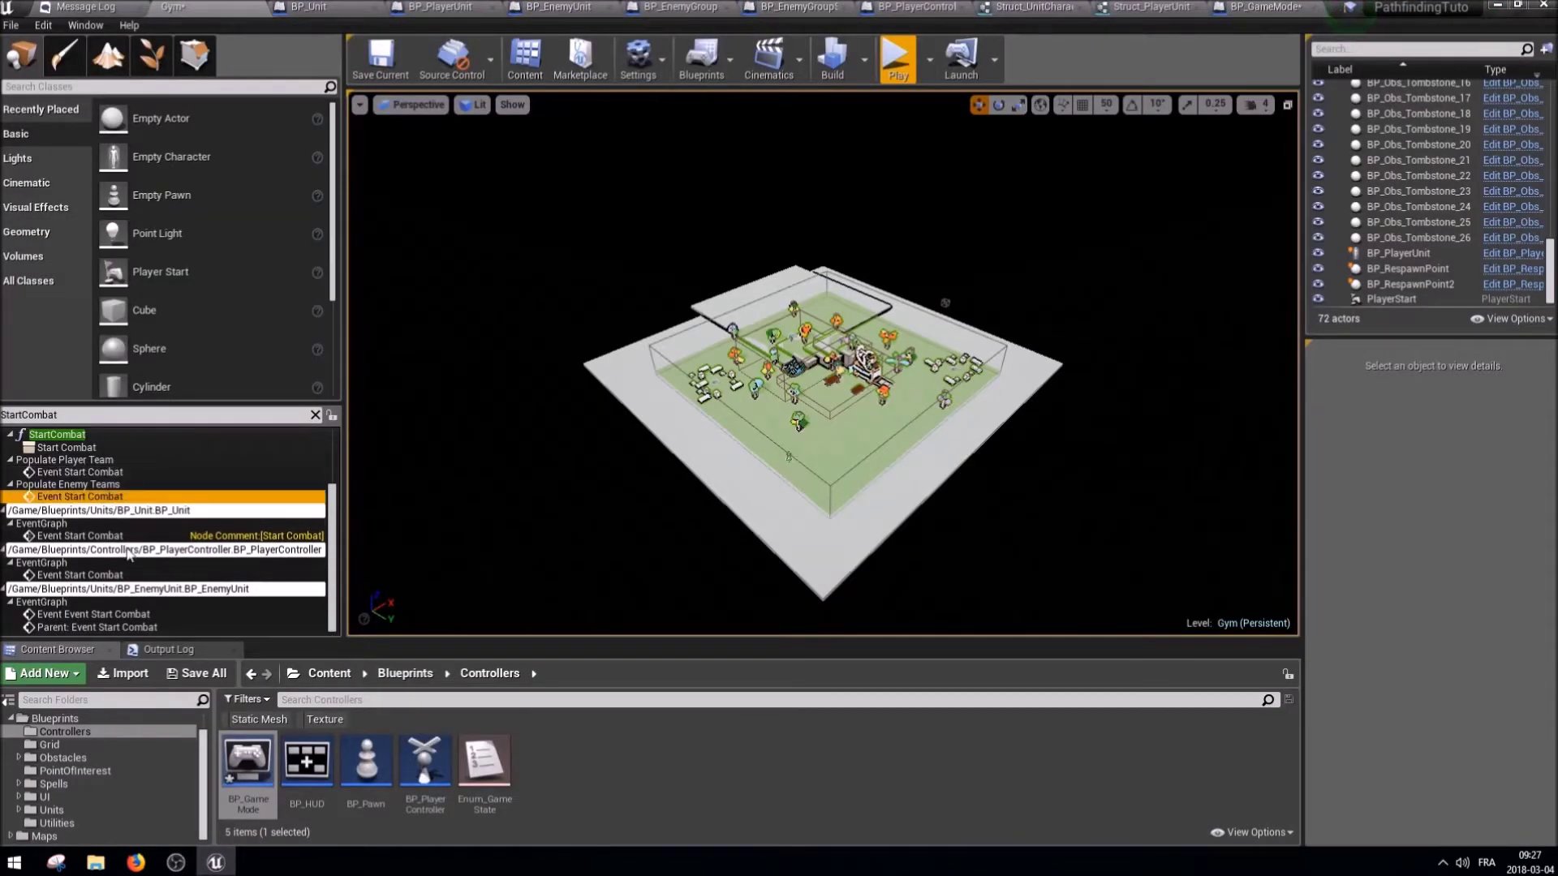
pyautogui.doubleClick(130, 536)
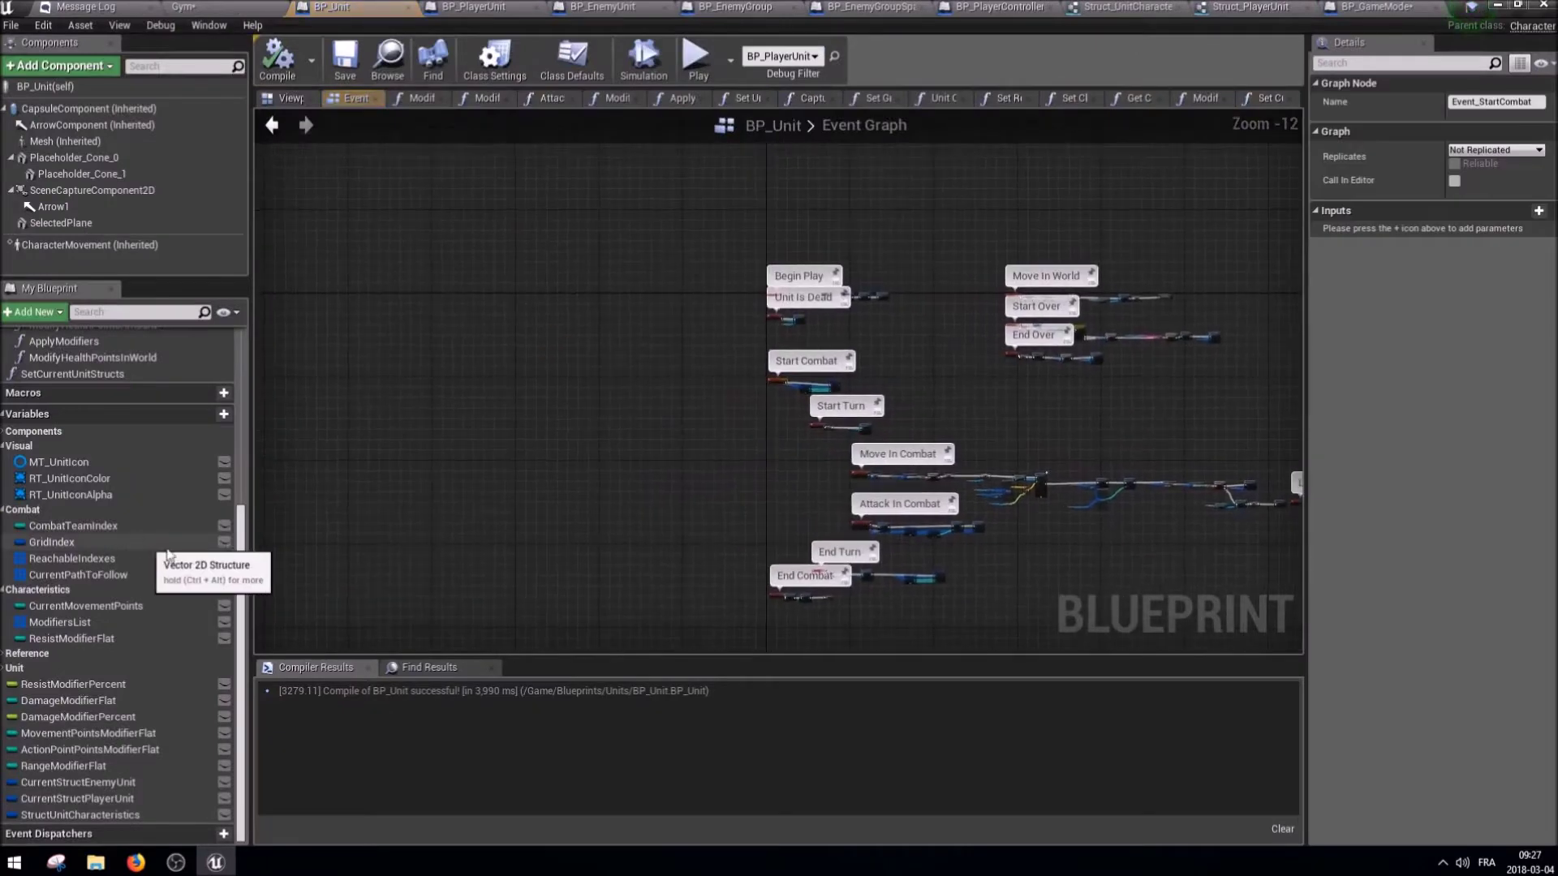
pyautogui.scroll(-1, 826, 405)
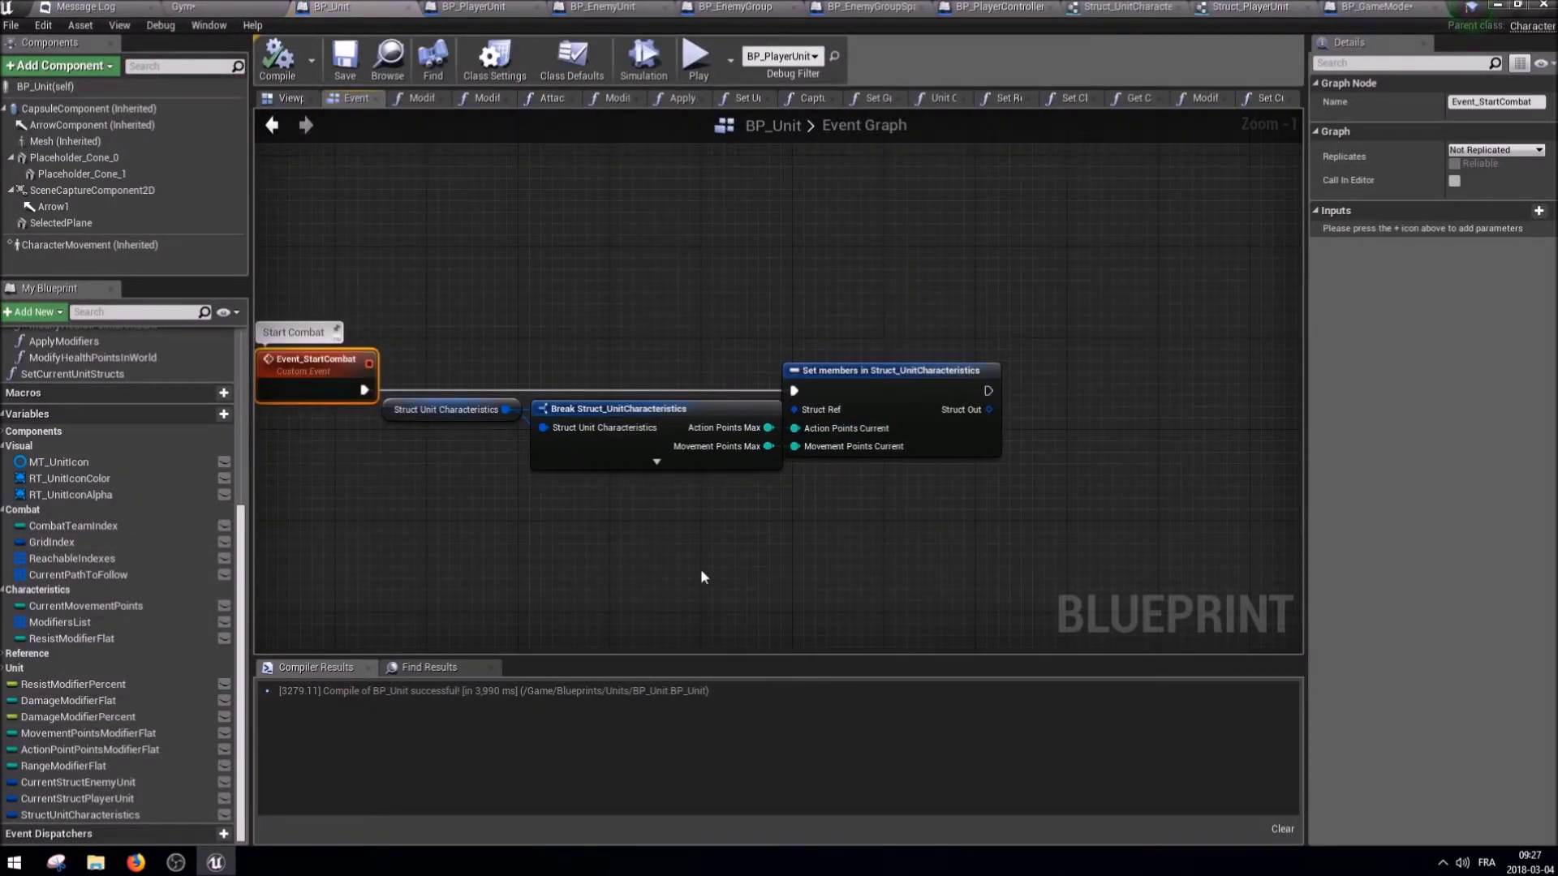
# Open the Start Combat call in BP_PlayerController and inspect its PlayerUnitReachedEnemyGroup event.
pyautogui.click(223, 10)
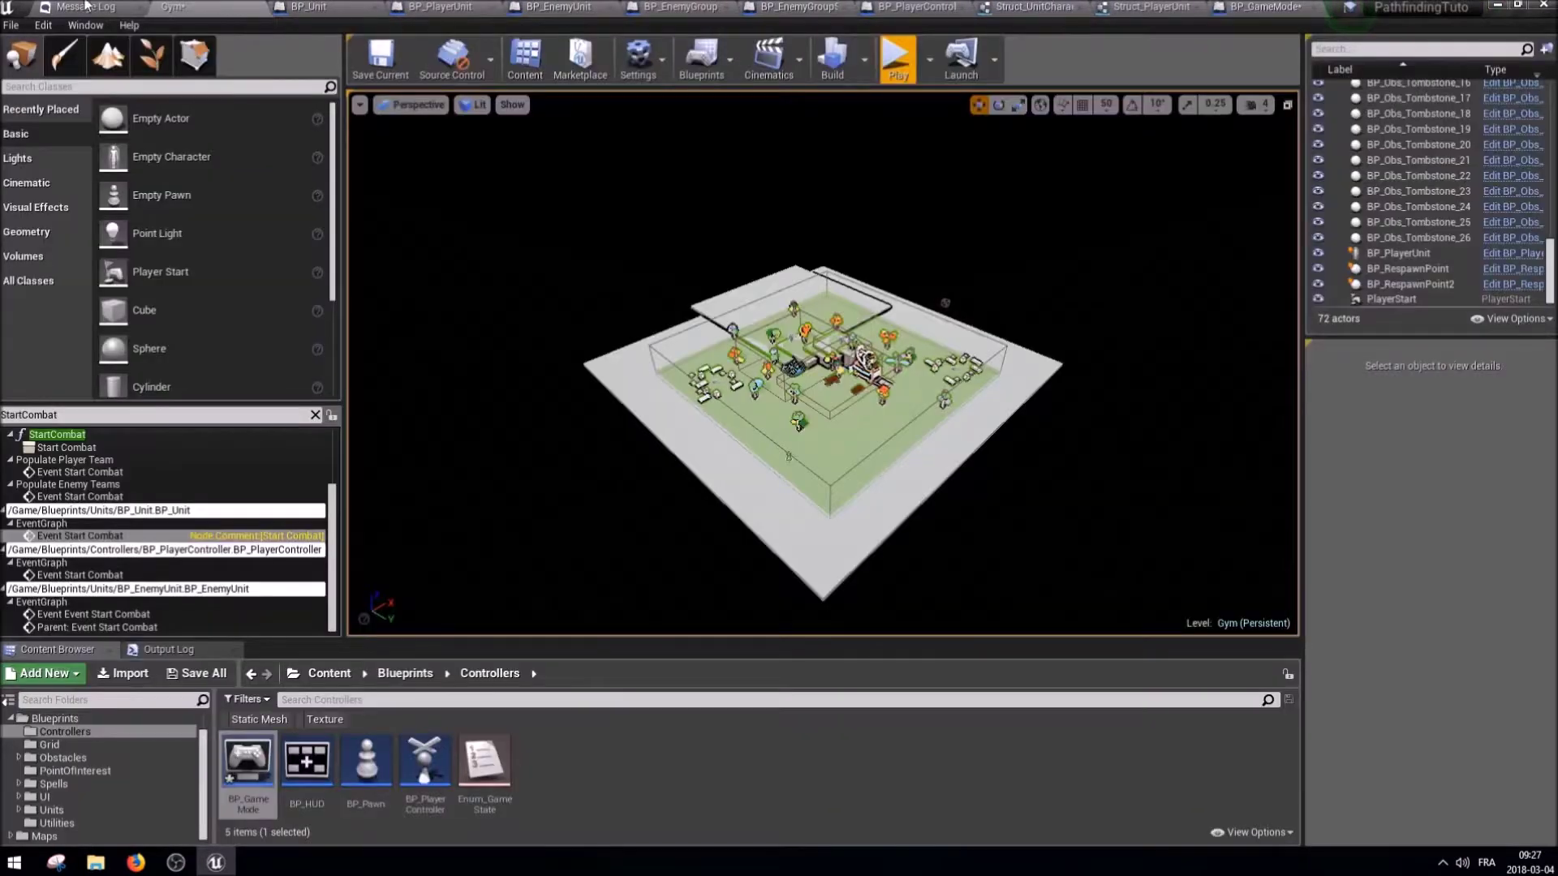
pyautogui.click(166, 575)
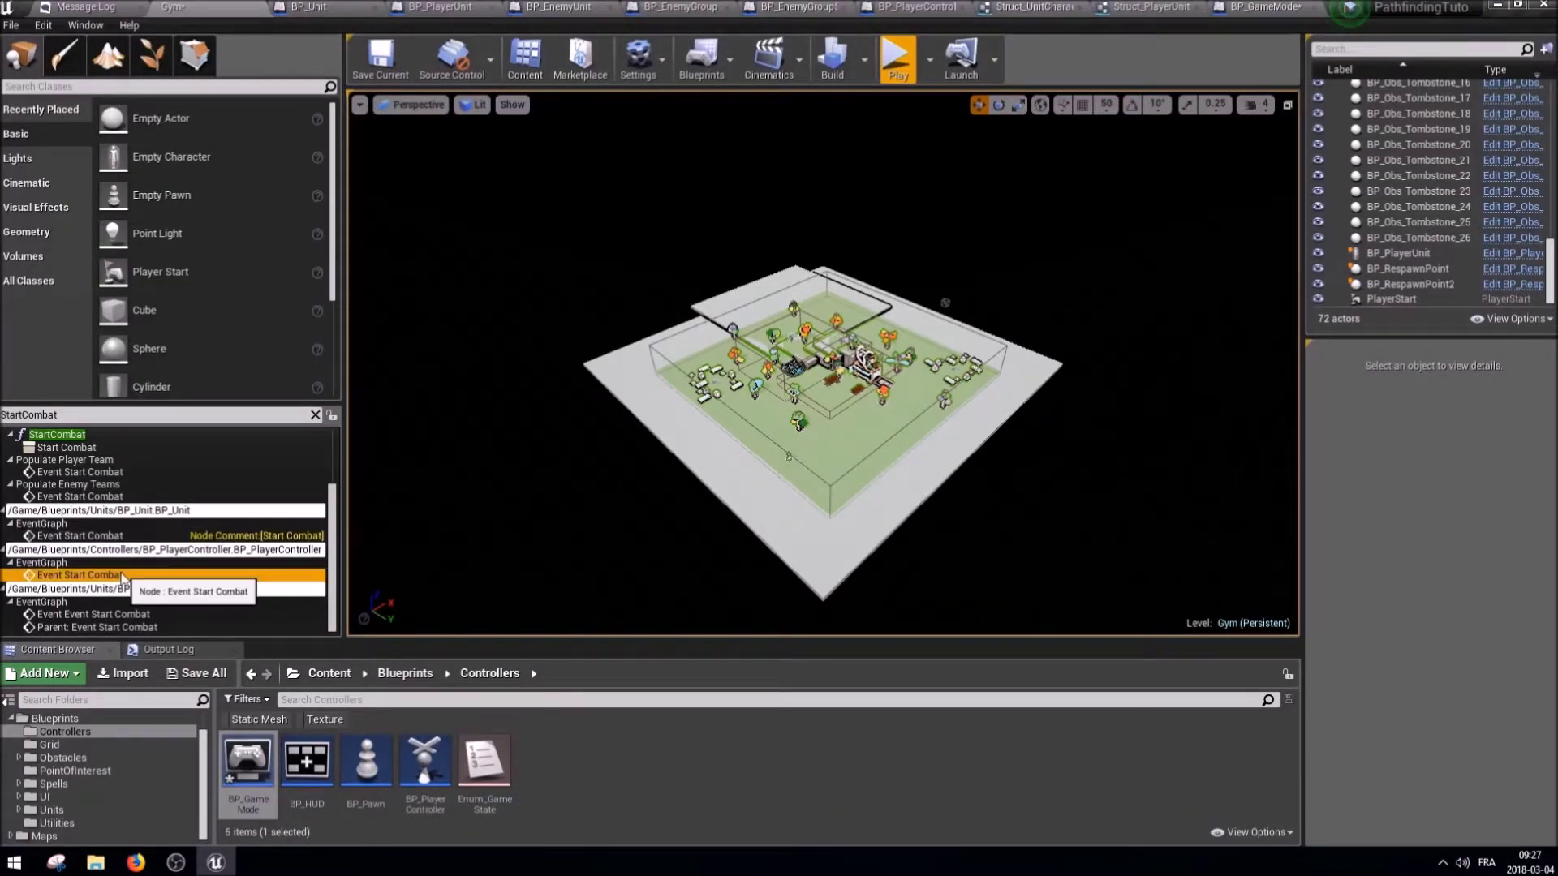
pyautogui.doubleClick(167, 574)
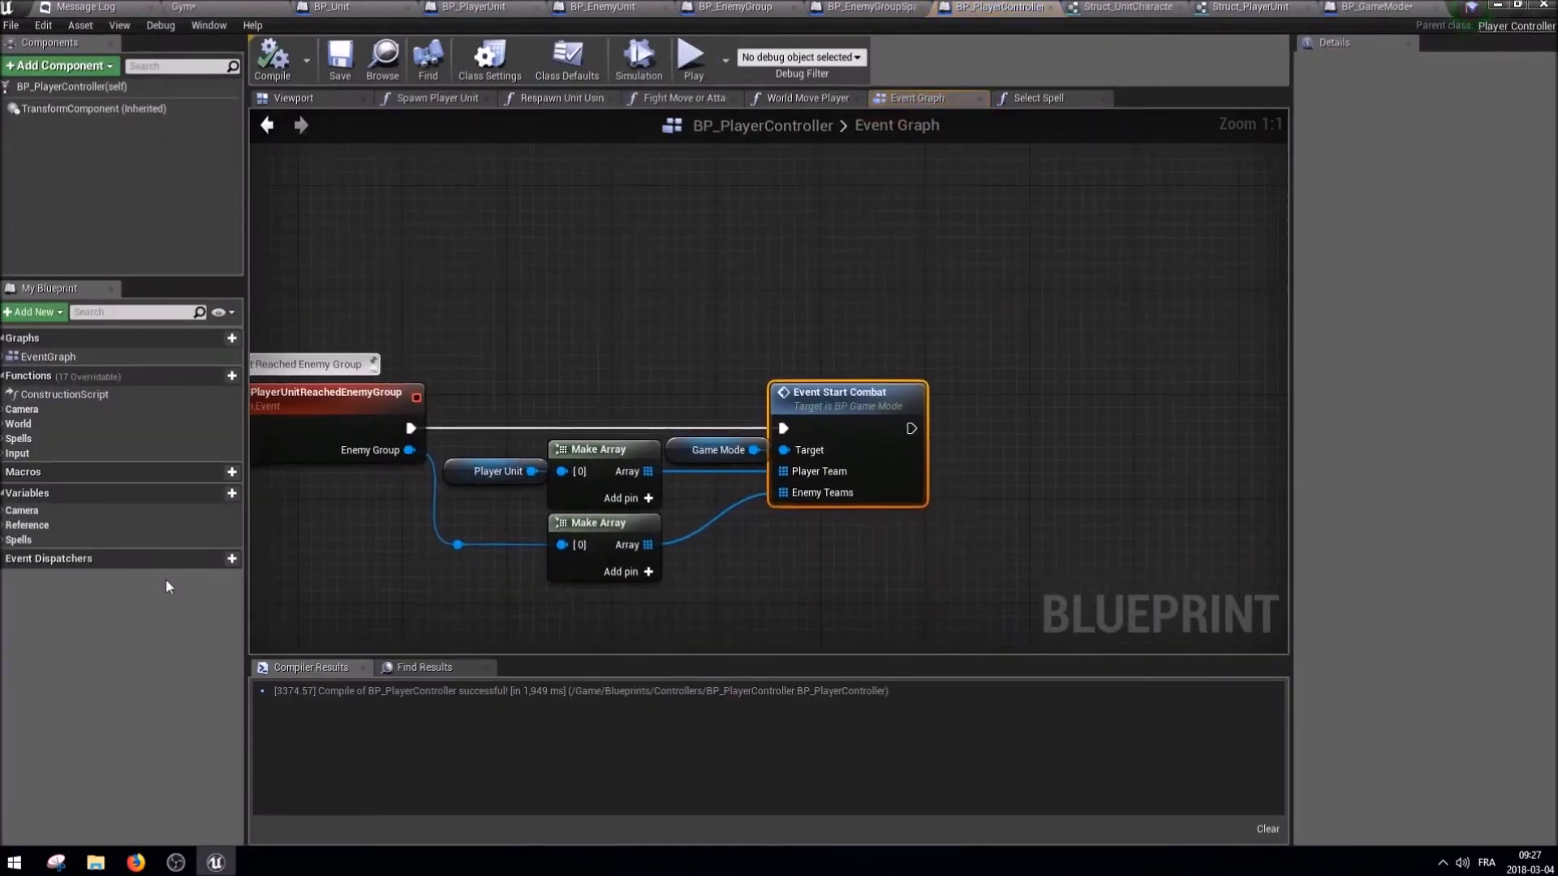
pyautogui.click(463, 442)
pyautogui.click(490, 543)
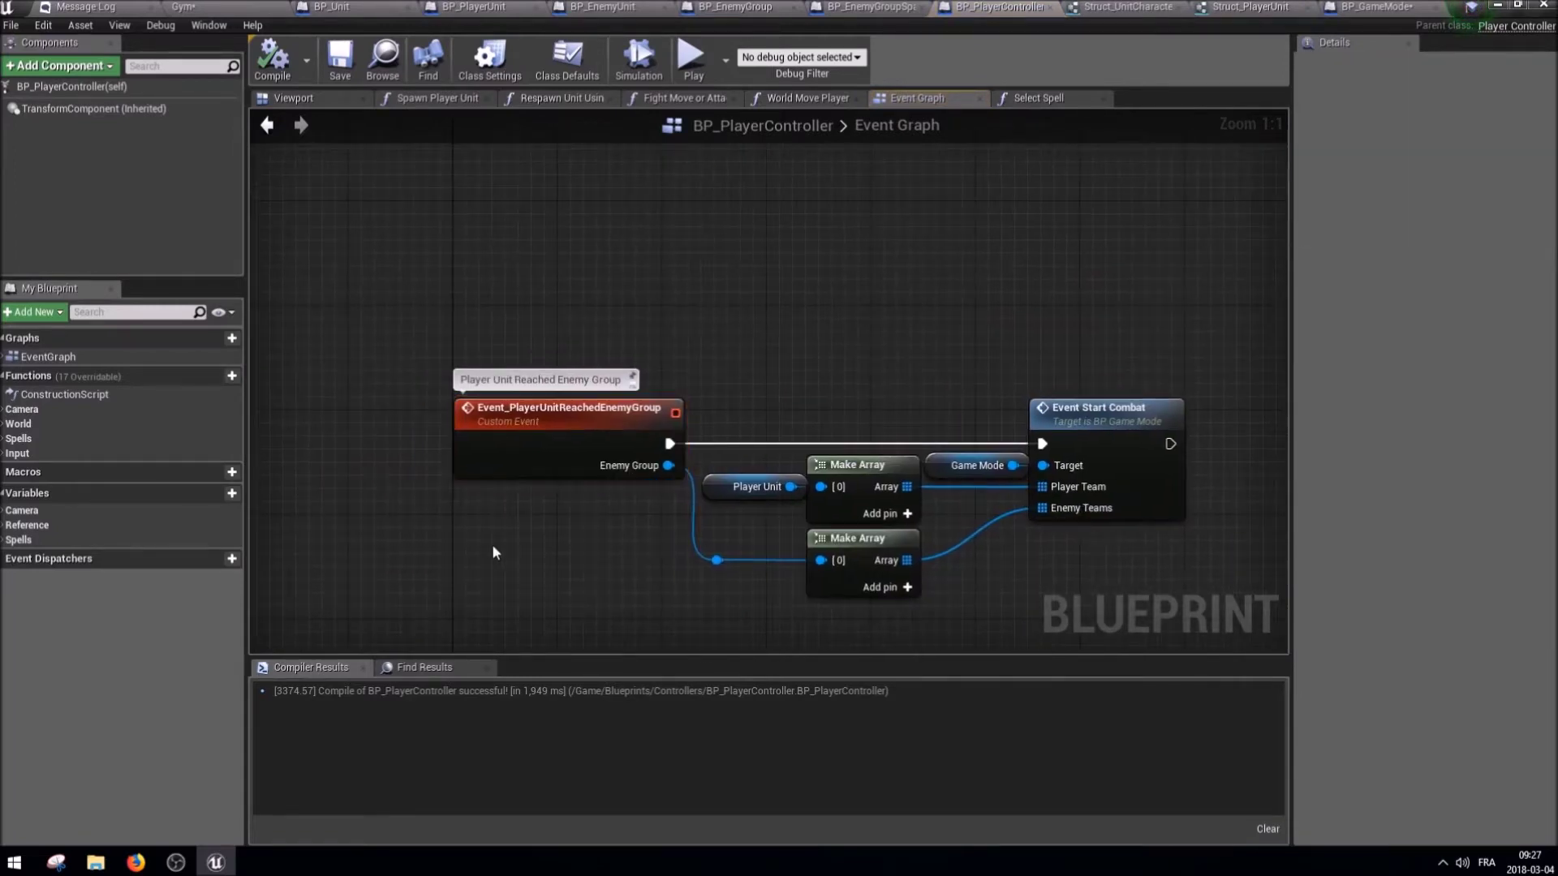
# Start a new Find in Blueprints search for ReachedEnemyGroup references.
pyautogui.hotkey('ctrl', 'Tab')
pyautogui.write('Rea')
pyautogui.write('Group')
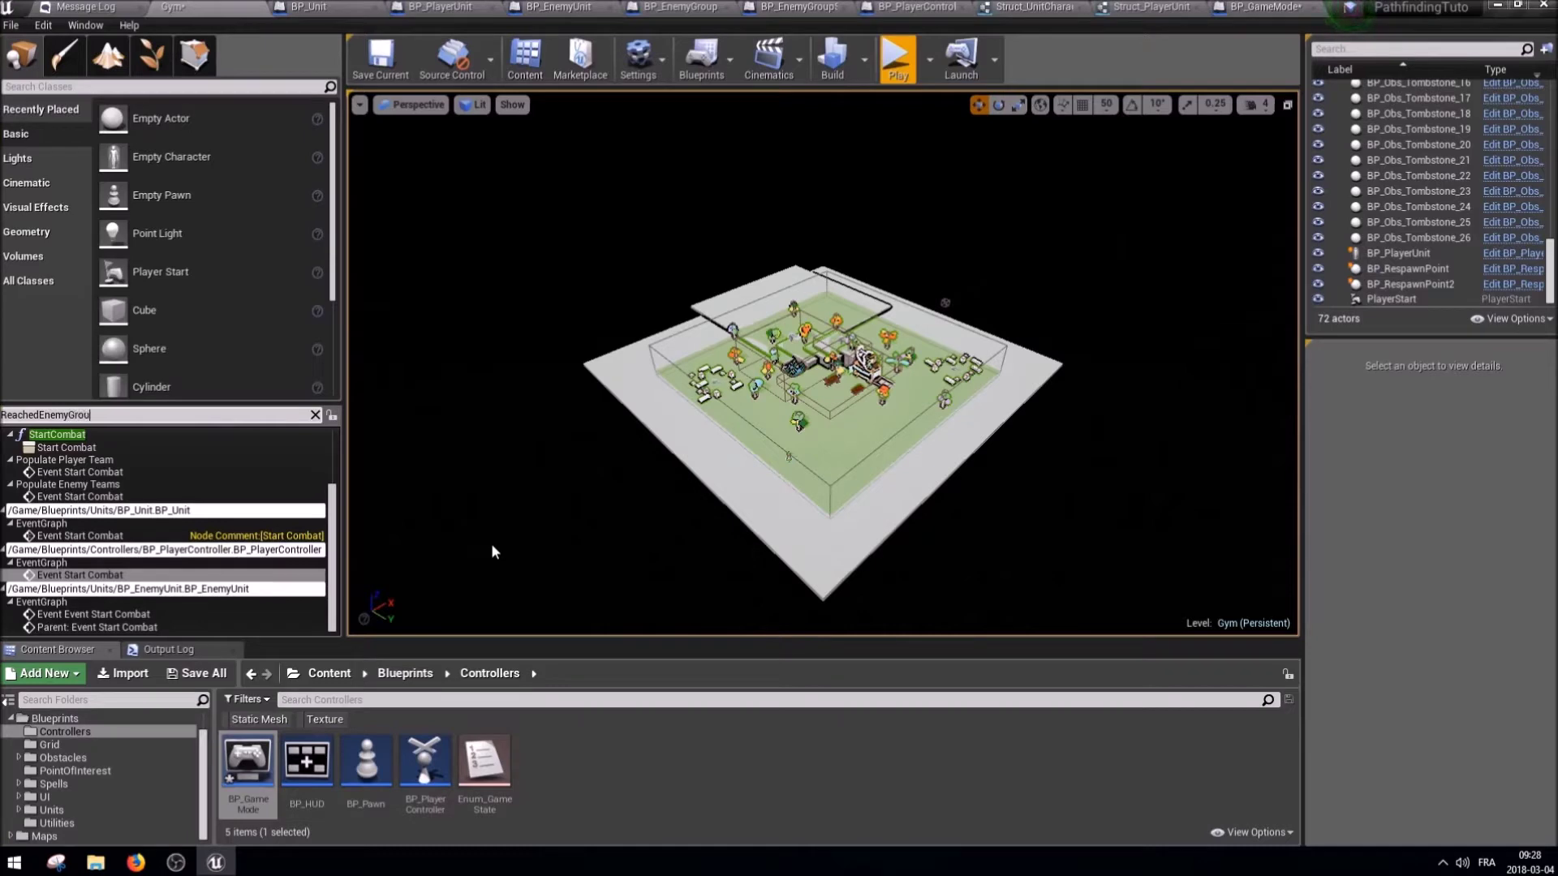
pyautogui.press('Return')
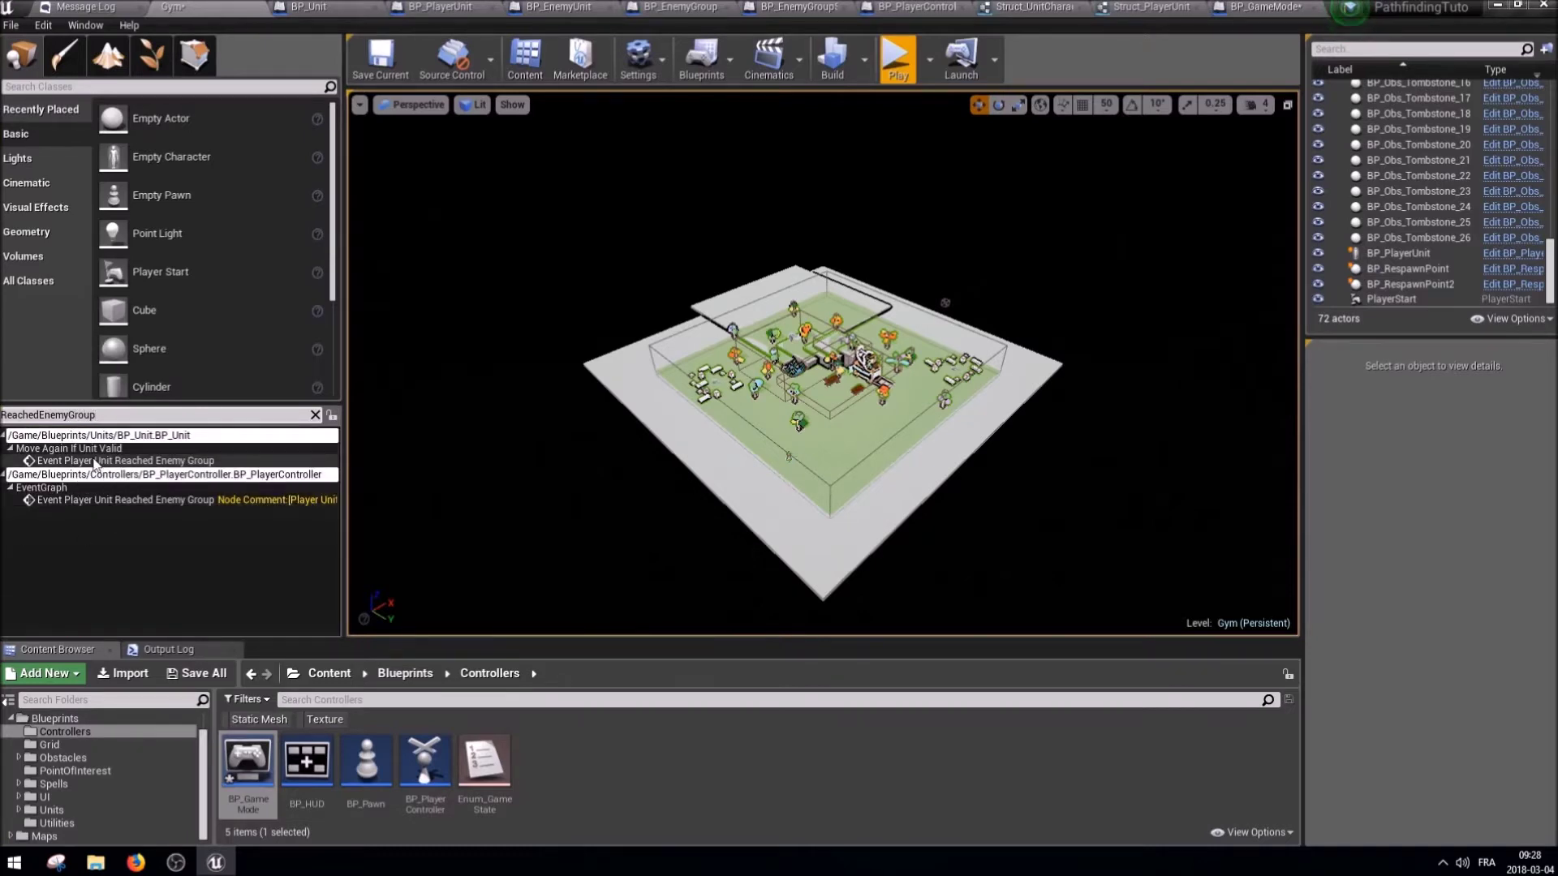
# Open BP_Unit's Reached Enemy Group call and try a pure Cast To BP_EnemyUnit on the unit reference.
pyautogui.doubleClick(92, 458)
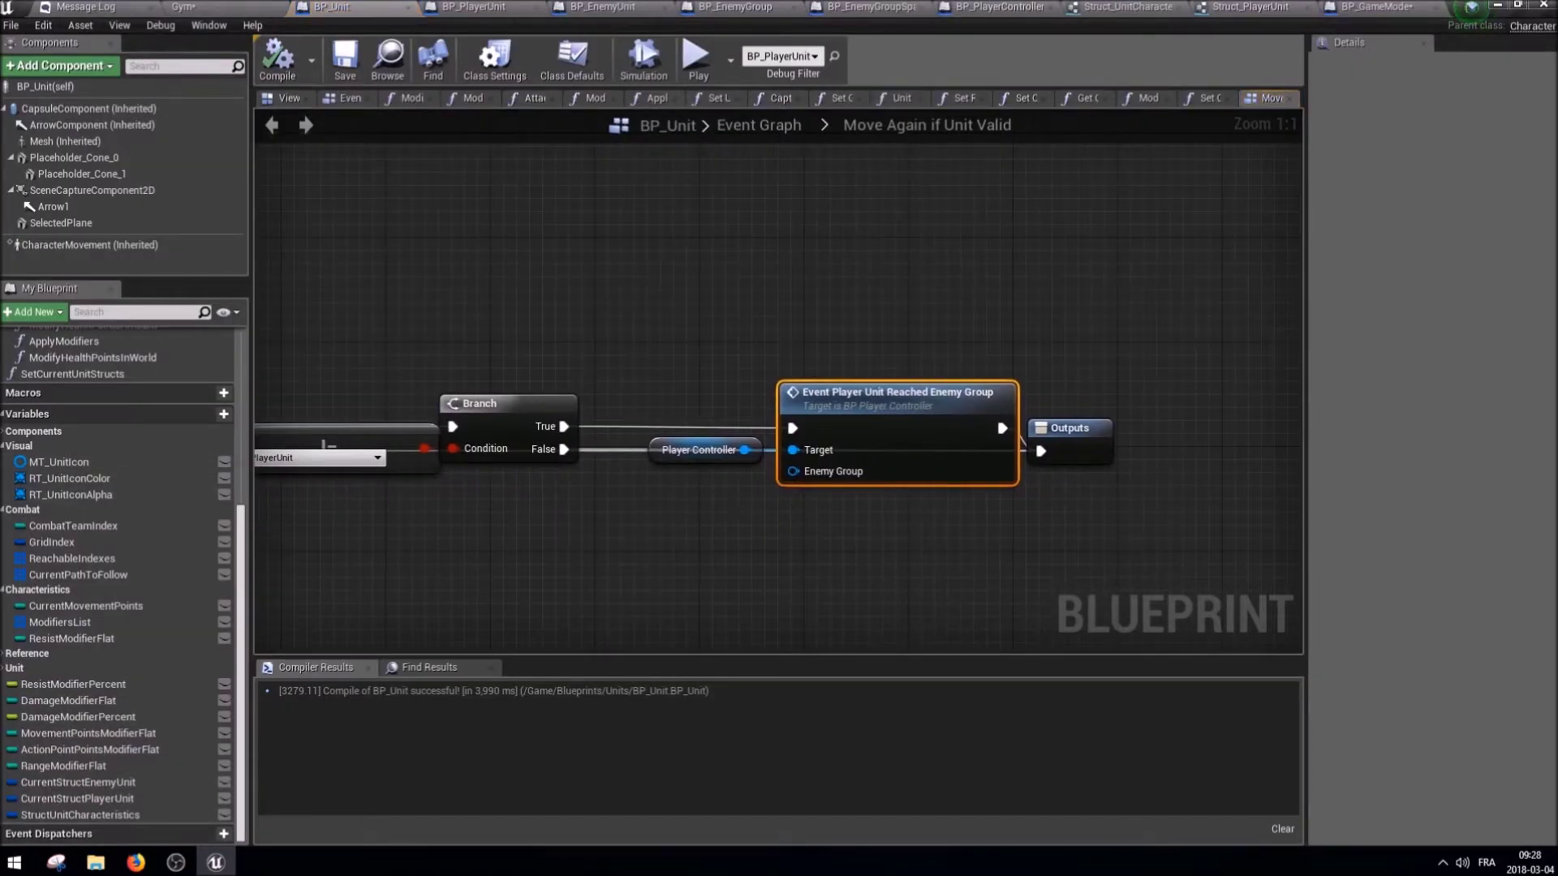
pyautogui.moveTo(542, 537); pyautogui.dragTo(793, 529, button='right')
pyautogui.moveTo(659, 513); pyautogui.dragTo(312, 521, button='right')
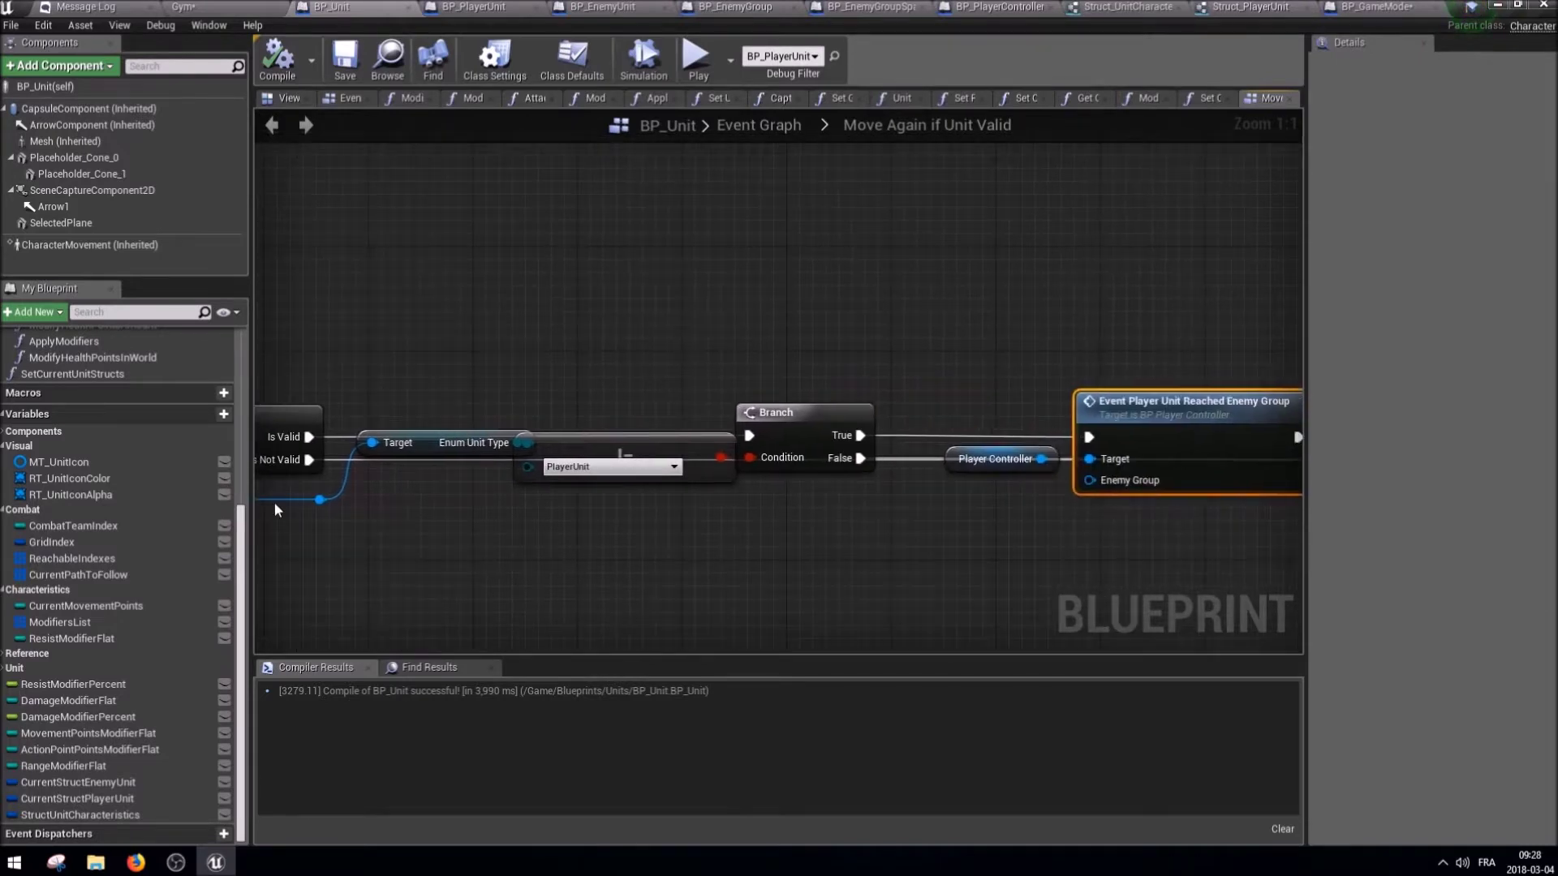
pyautogui.moveTo(319, 500); pyautogui.dragTo(740, 540)
pyautogui.moveTo(567, 561); pyautogui.dragTo(566, 561)
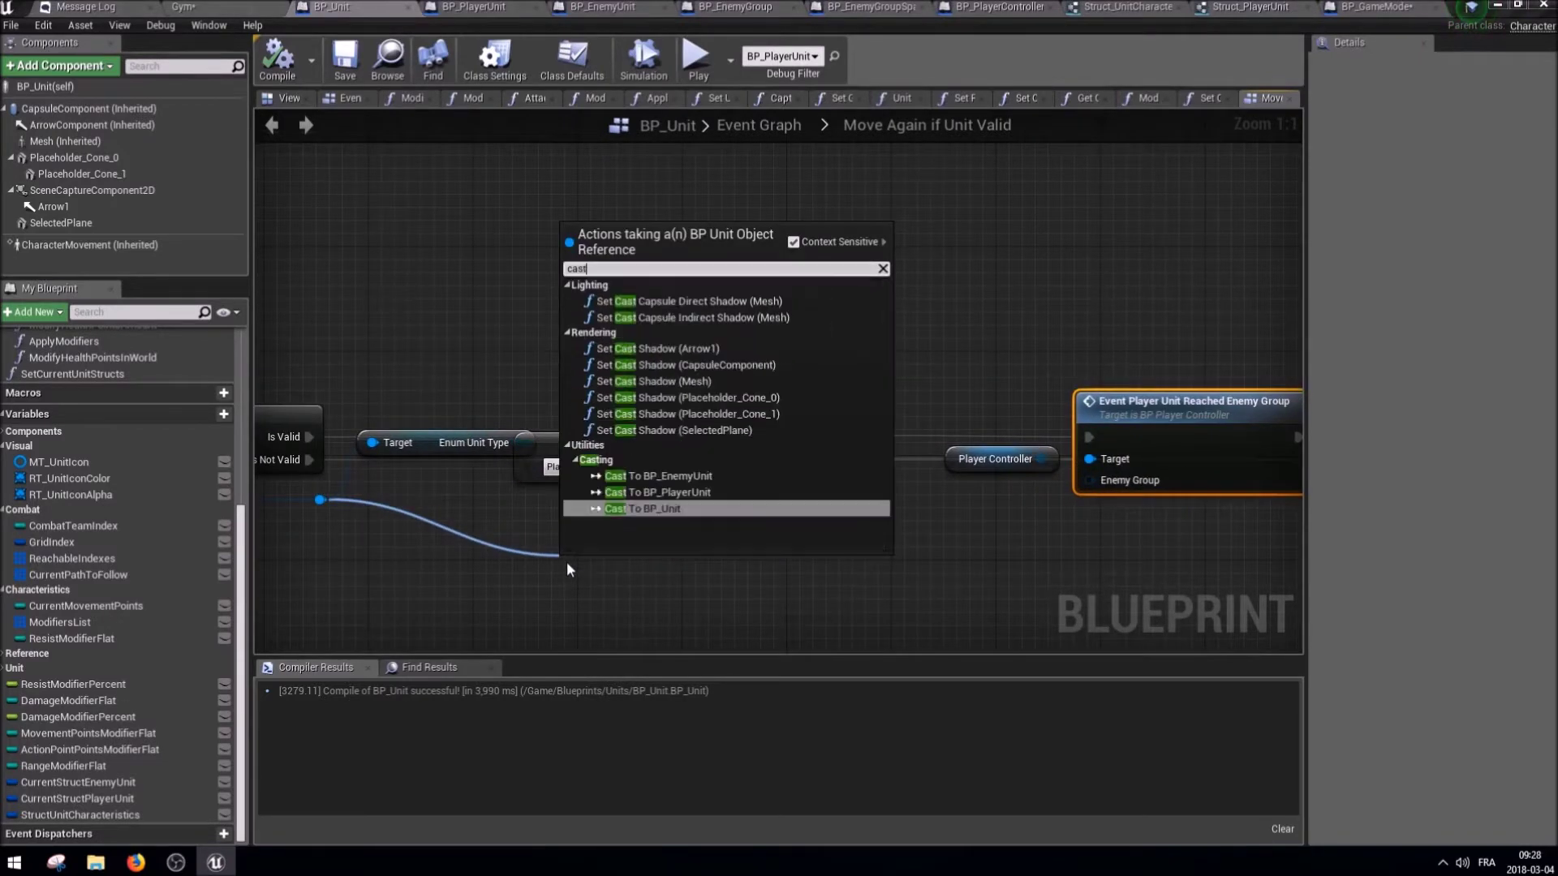
pyautogui.write('cast to')
pyautogui.press('Return')
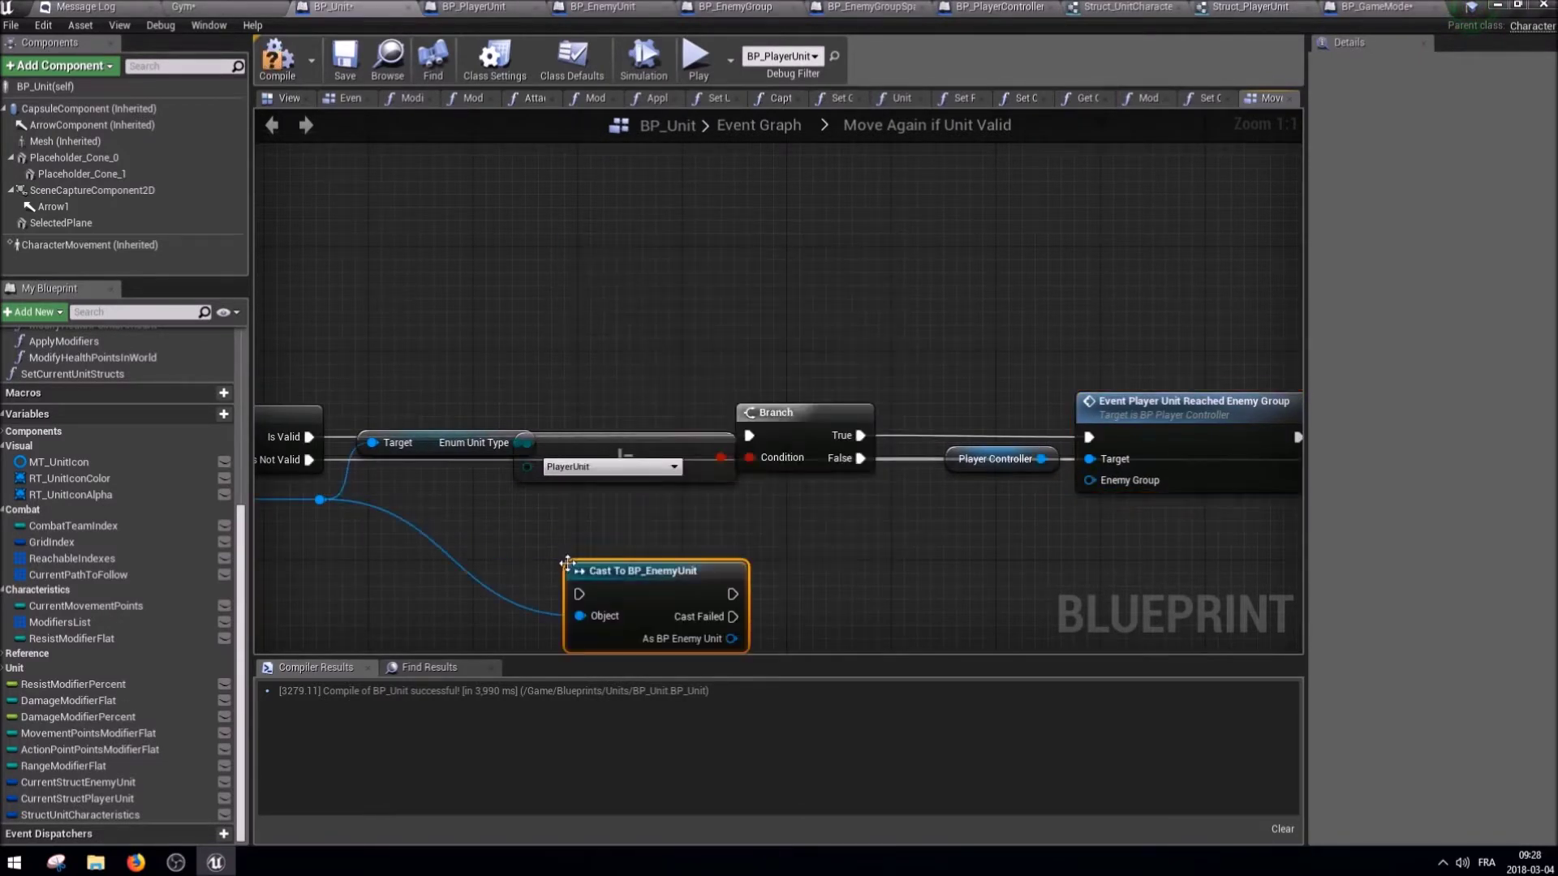
pyautogui.rightClick(630, 578)
pyautogui.click(694, 514)
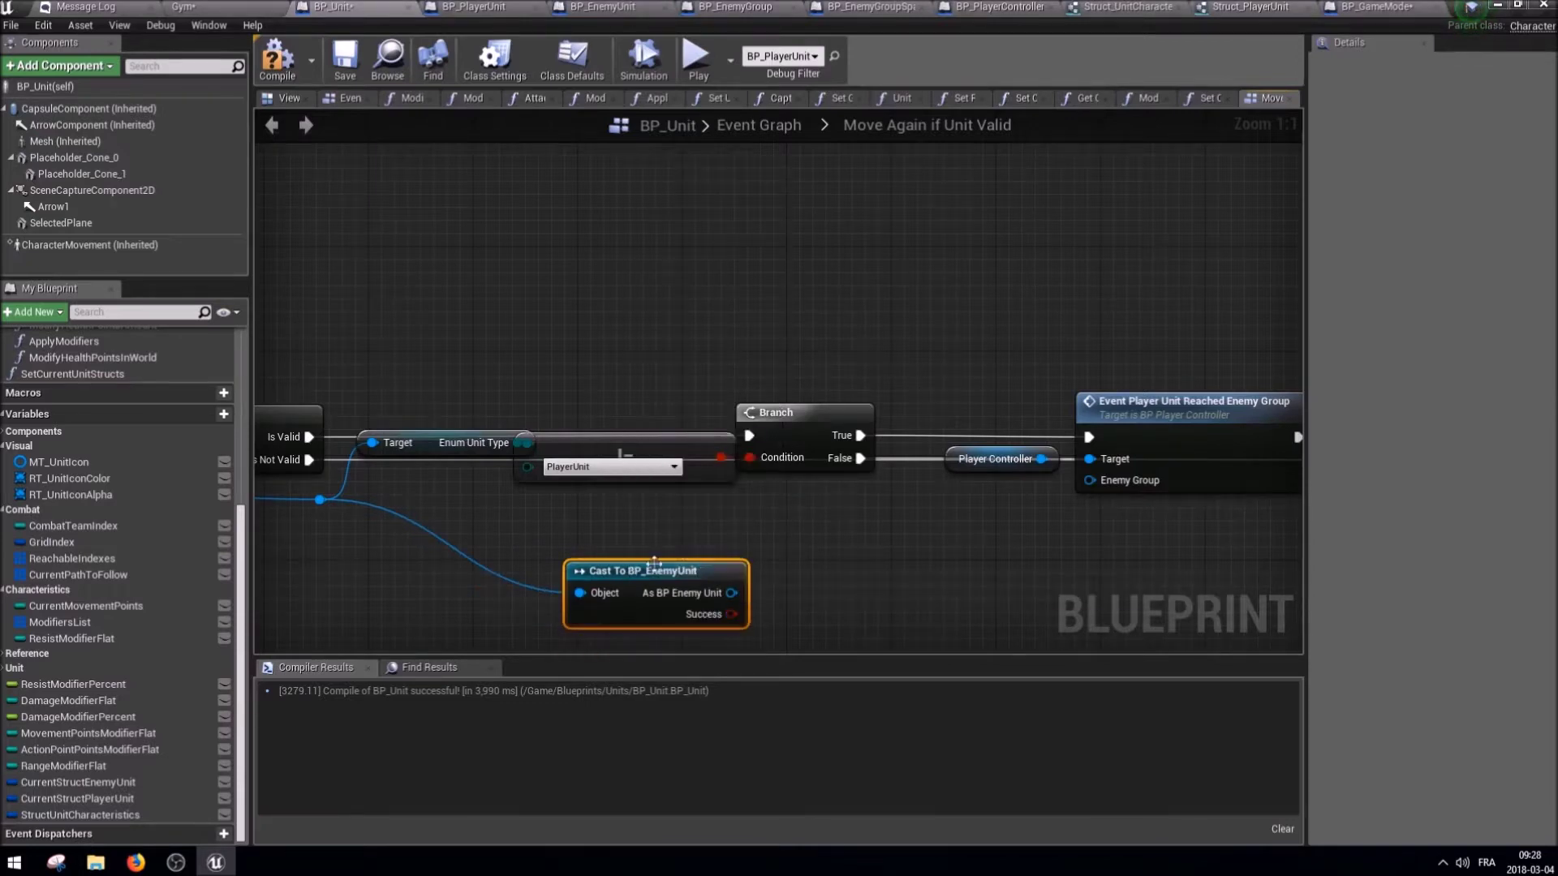
pyautogui.moveTo(616, 553); pyautogui.dragTo(625, 504)
pyautogui.moveTo(426, 535); pyautogui.dragTo(651, 527, button='right')
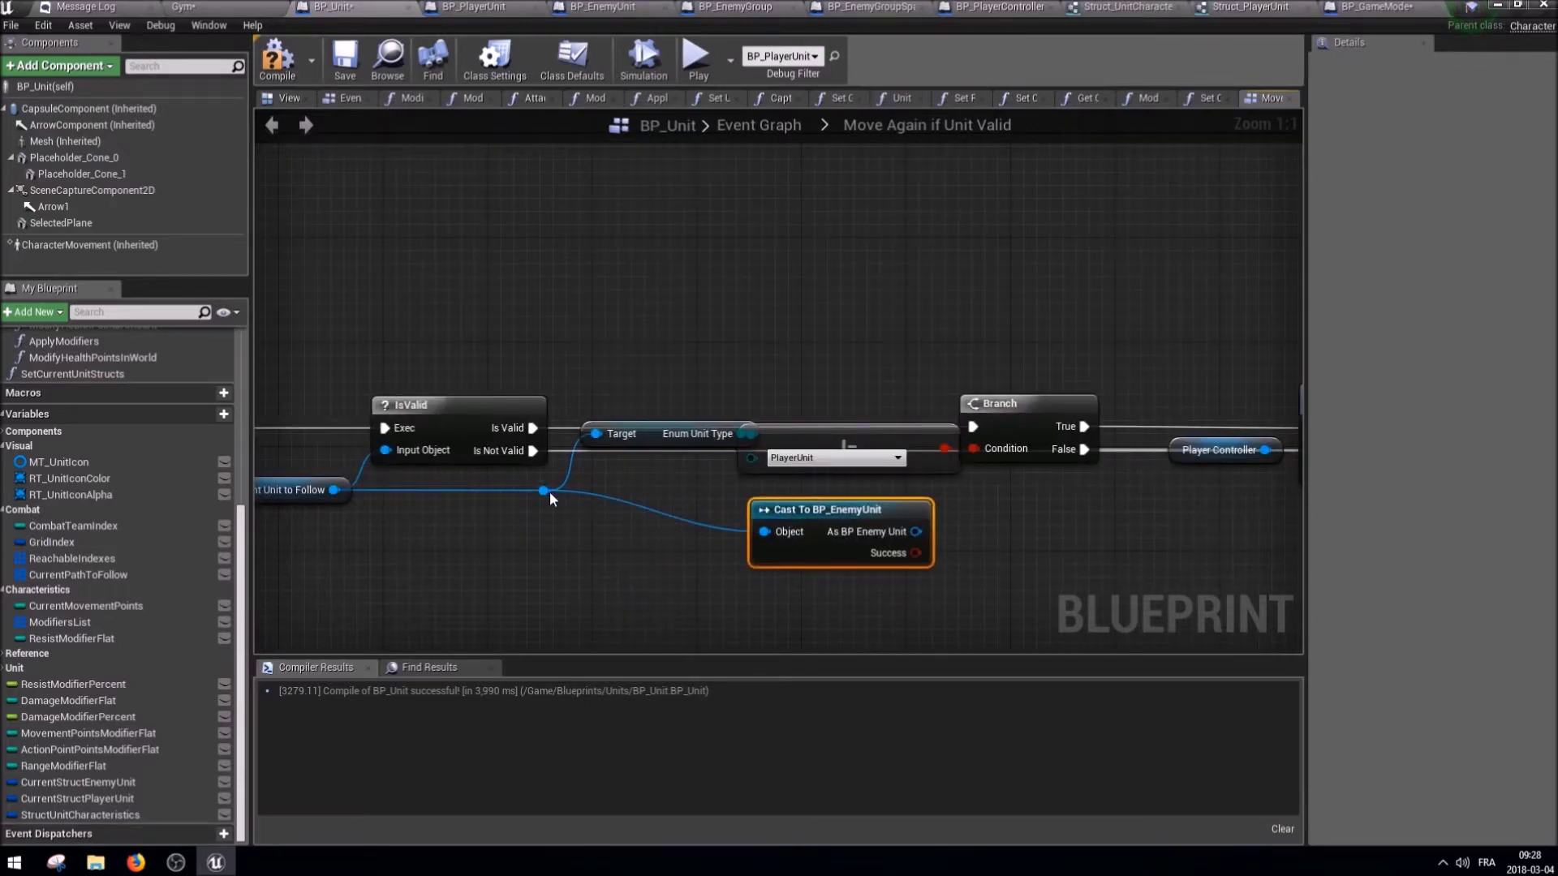
pyautogui.press('Delete')
# Place a Cast To BP_EnemyUnit node off the unit reference reroute, discarding a mistaken BP_Unit cast.
pyautogui.moveTo(555, 490); pyautogui.dragTo(649, 519)
pyautogui.write('cast to')
pyautogui.press('Return')
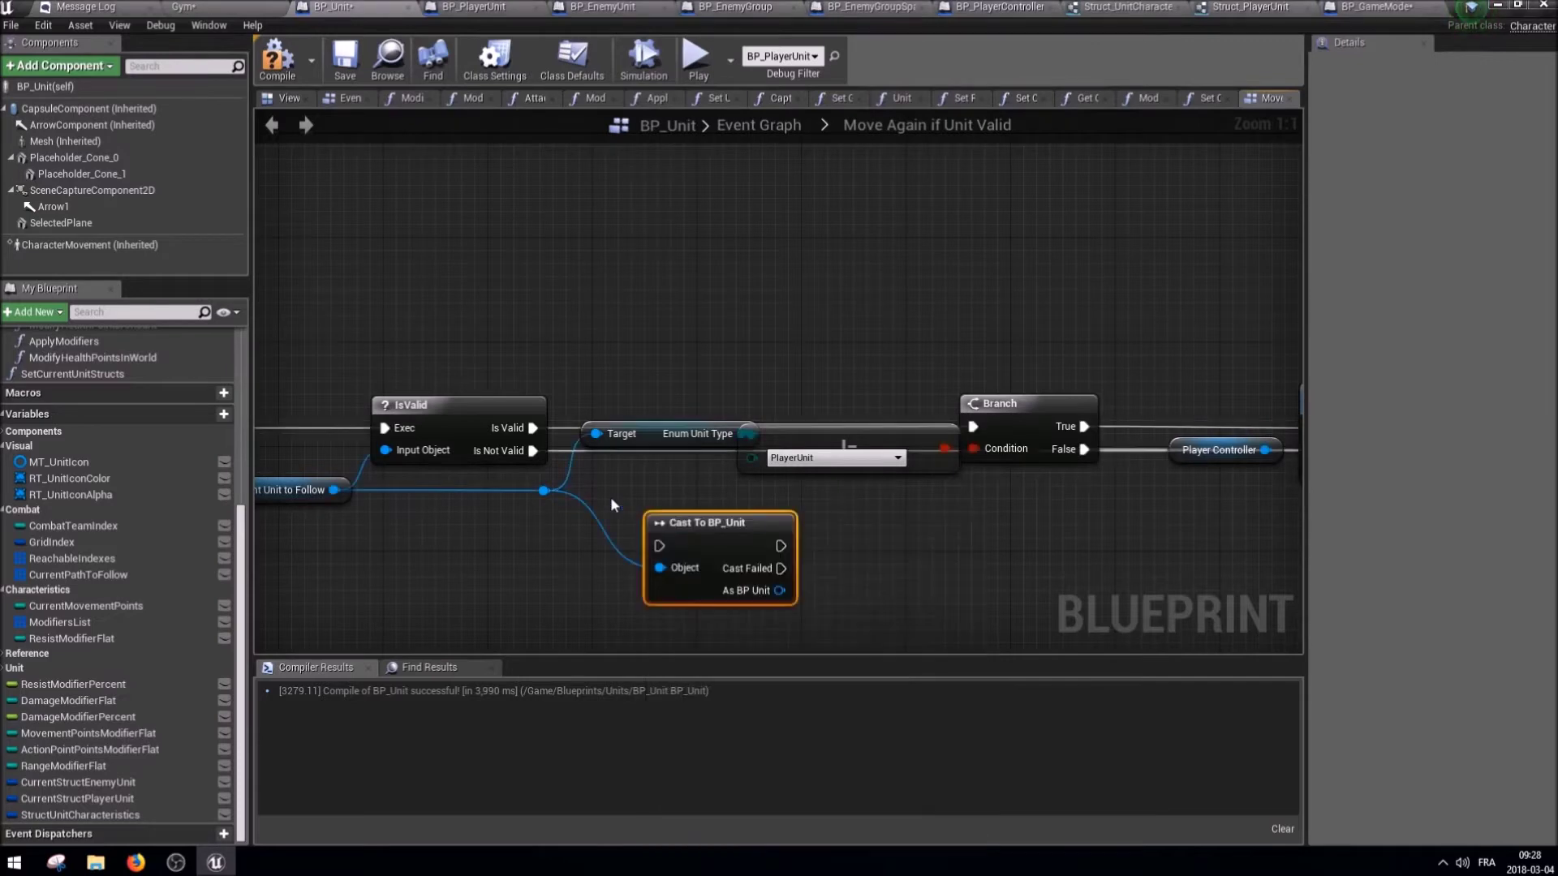
pyautogui.press('Delete')
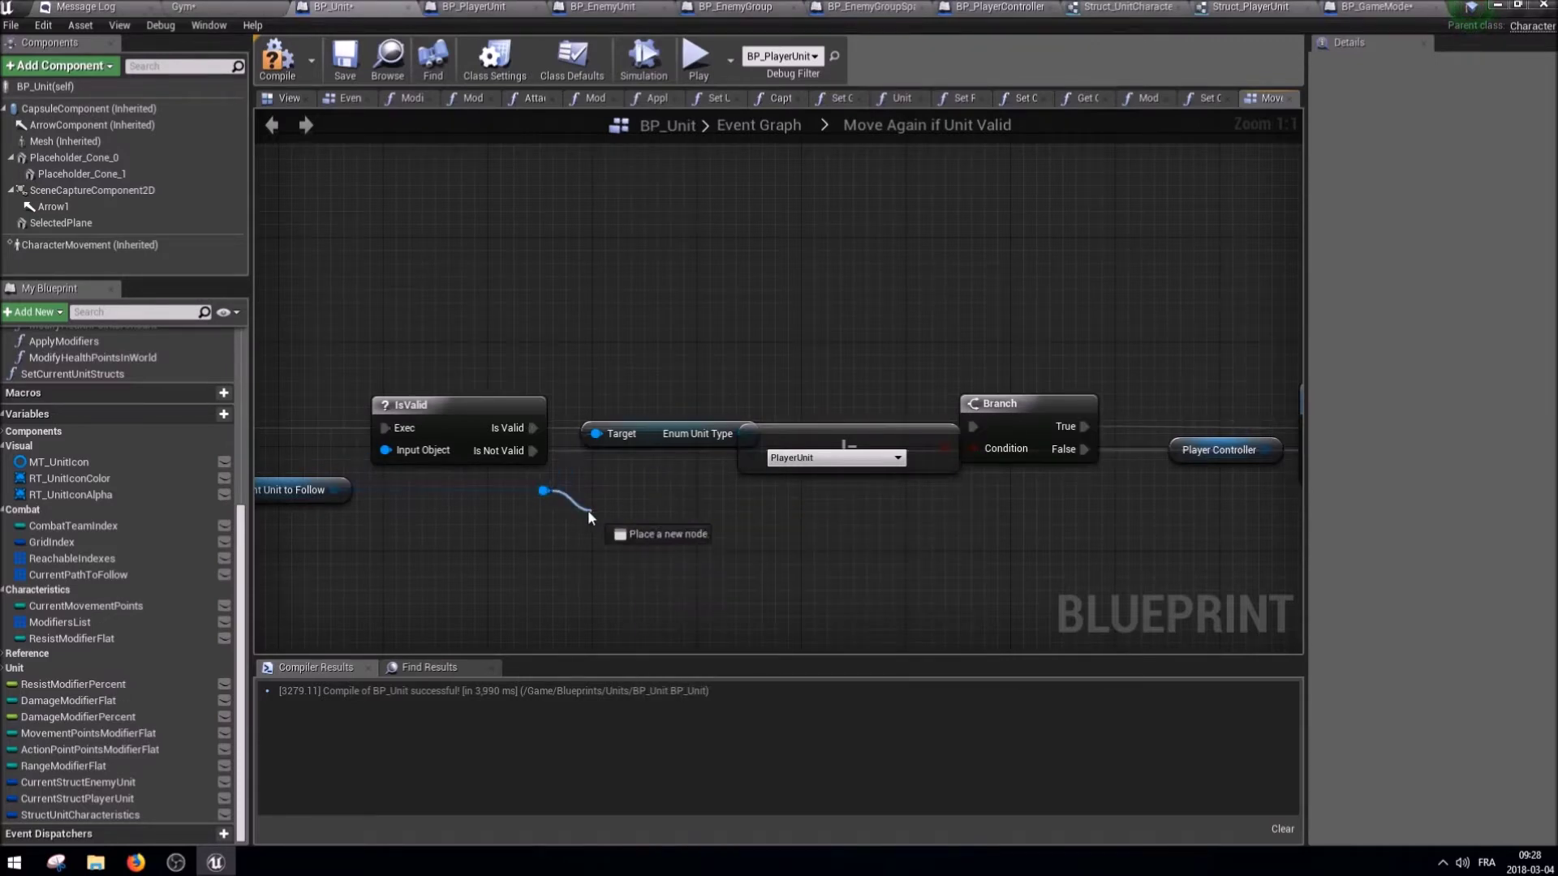
pyautogui.moveTo(544, 490); pyautogui.dragTo(587, 510)
pyautogui.write('cast to bp')
pyautogui.press('Up')
pyautogui.press('Return')
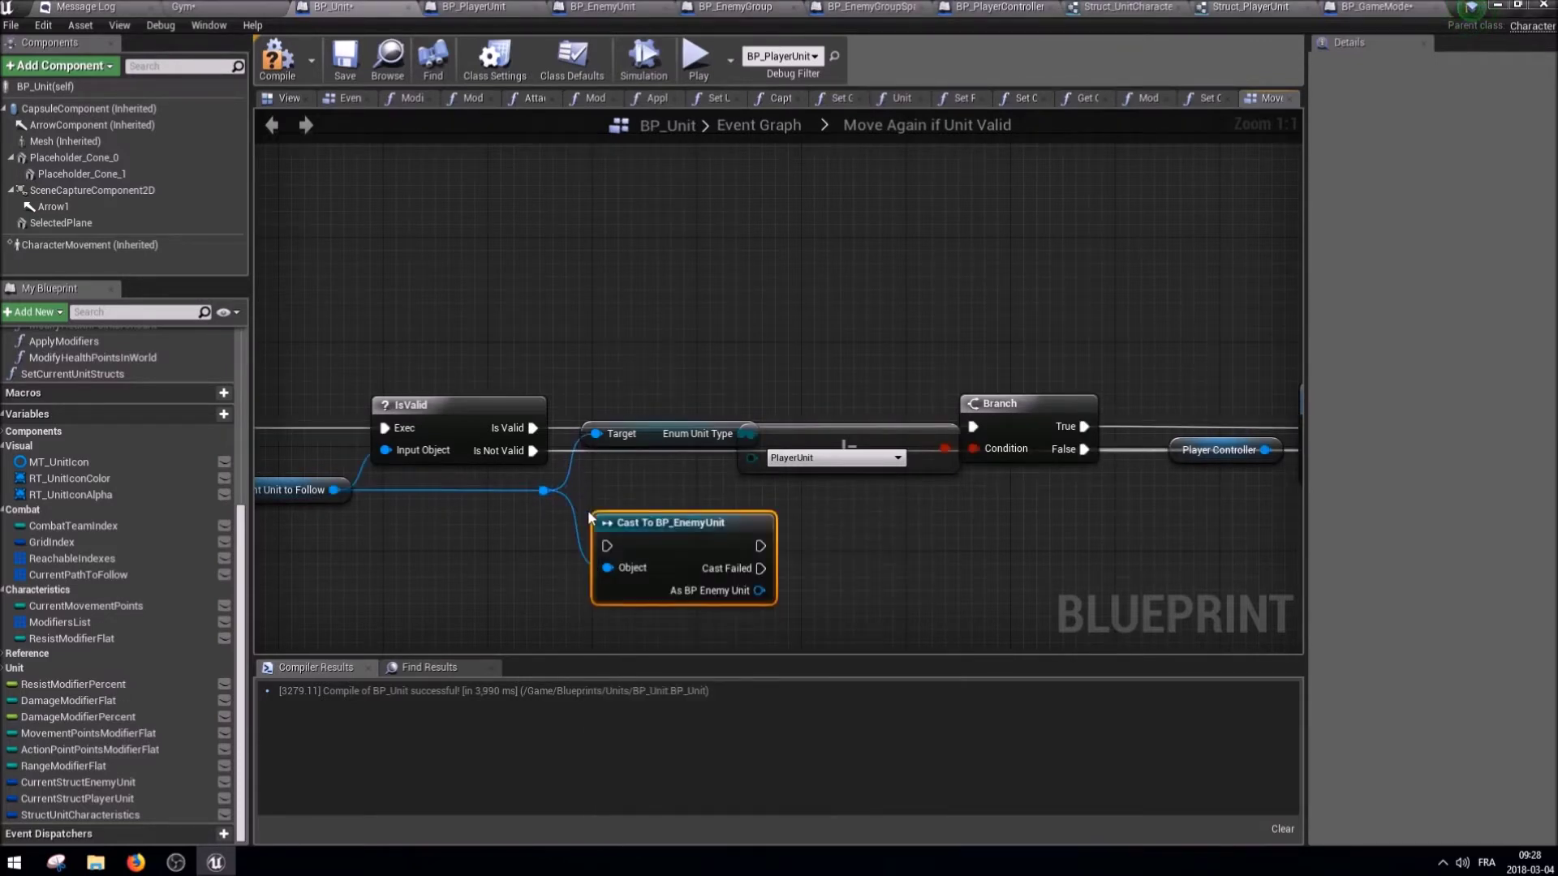
# Wire Is Valid through the cast into the reached-enemy event, feeding it Get Enemy Group.
pyautogui.moveTo(533, 428); pyautogui.dragTo(625, 432)
pyautogui.moveTo(618, 542); pyautogui.dragTo(616, 544)
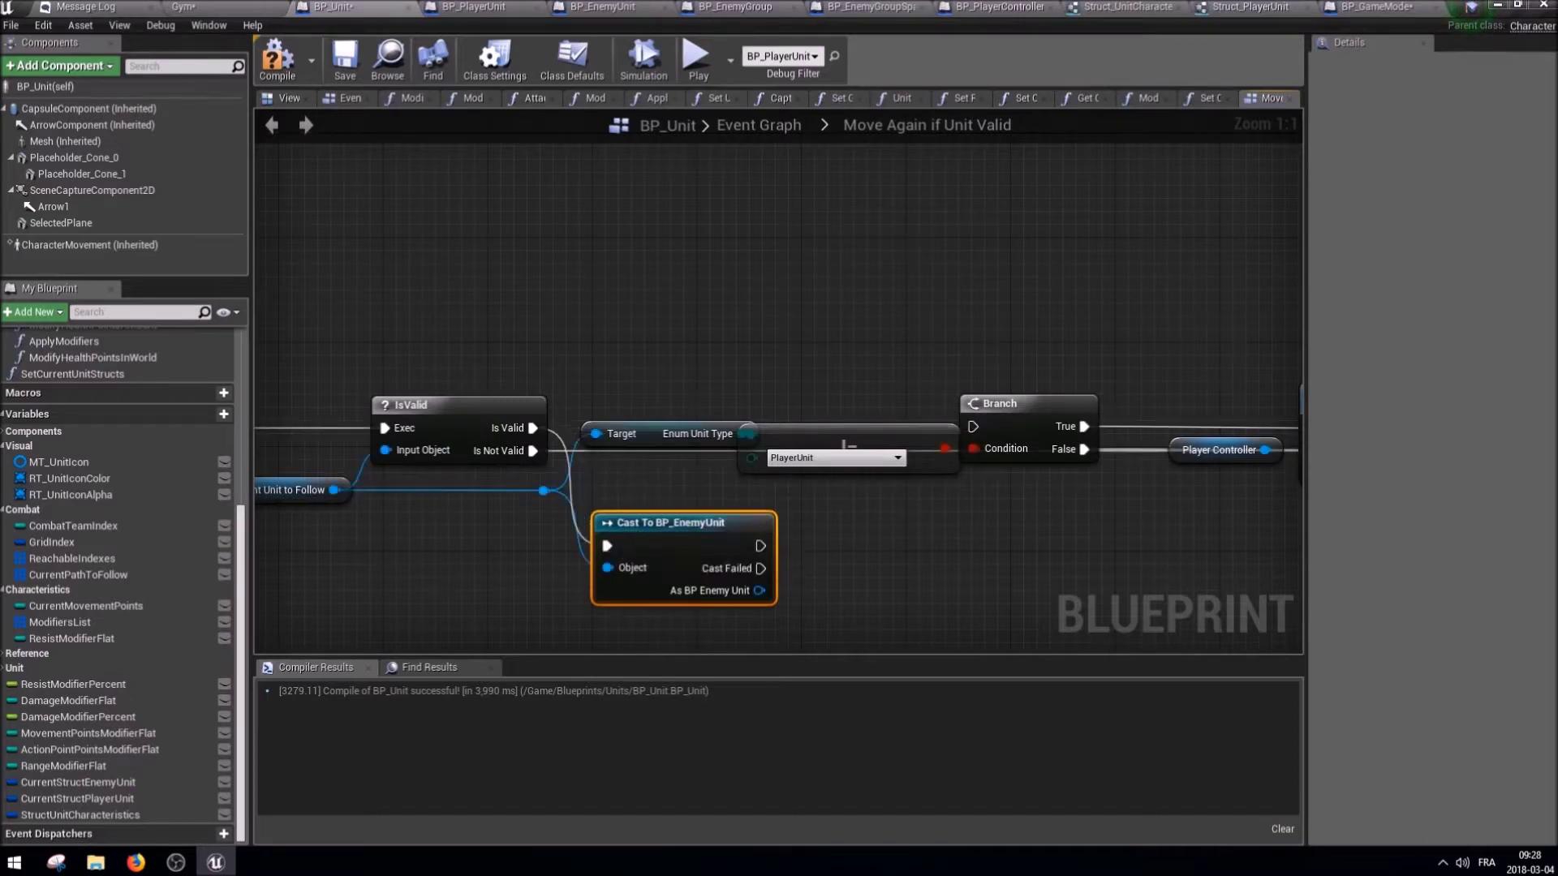
pyautogui.moveTo(782, 527); pyautogui.dragTo(591, 523, button='right')
pyautogui.moveTo(570, 550); pyautogui.dragTo(1134, 440)
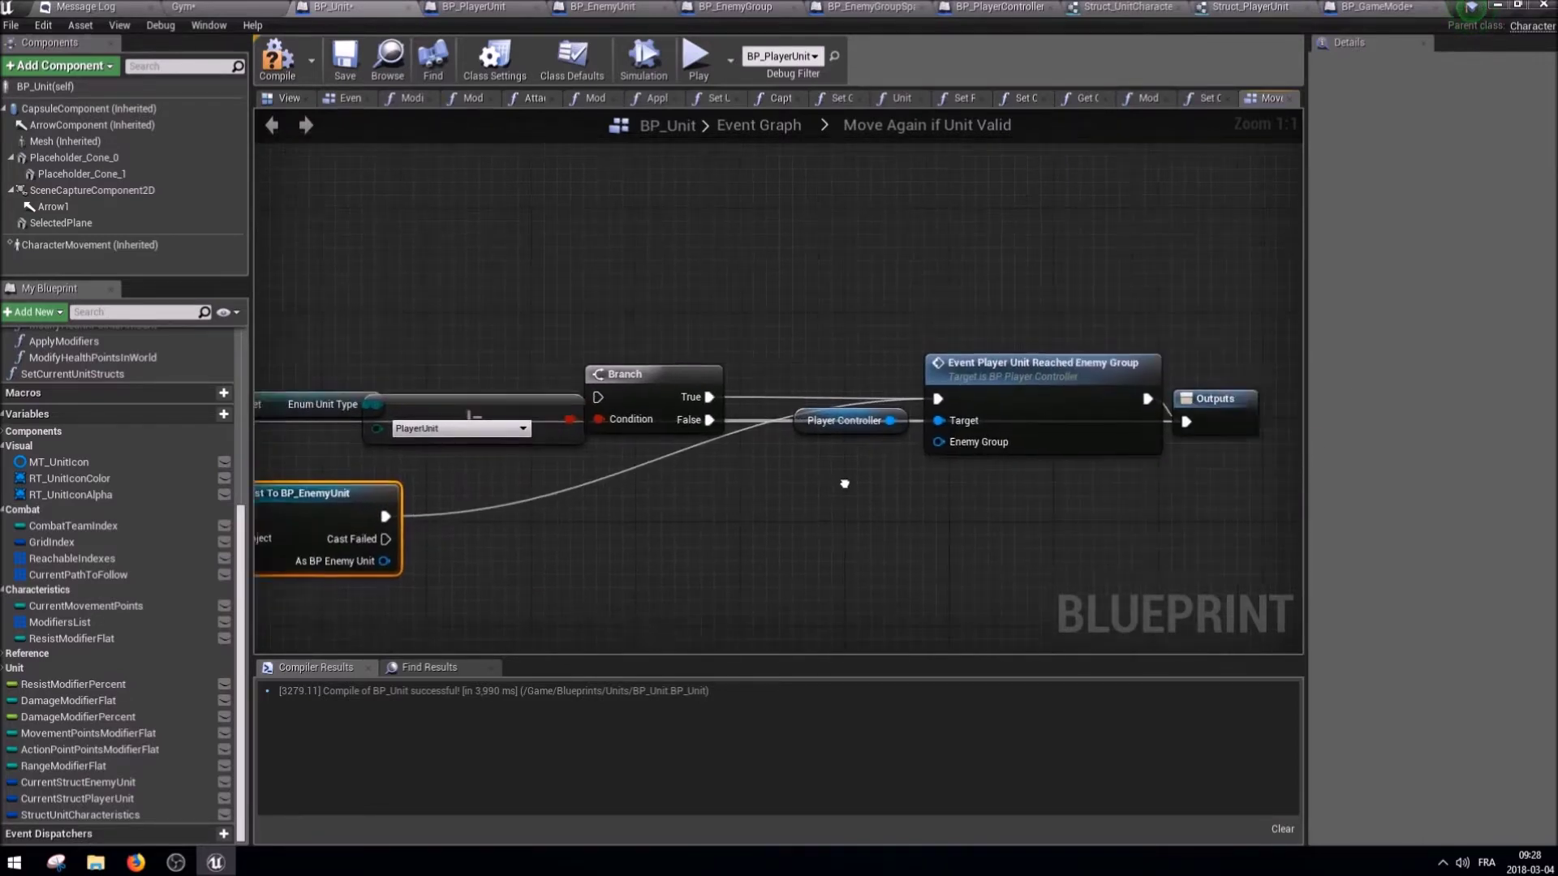
pyautogui.moveTo(1102, 484); pyautogui.dragTo(1059, 440, button='right')
pyautogui.moveTo(1079, 432)
pyautogui.mouseDown()
pyautogui.moveTo(524, 552)
pyautogui.moveTo(639, 528)
pyautogui.mouseUp()
pyautogui.write('get enem')
pyautogui.press('Return')
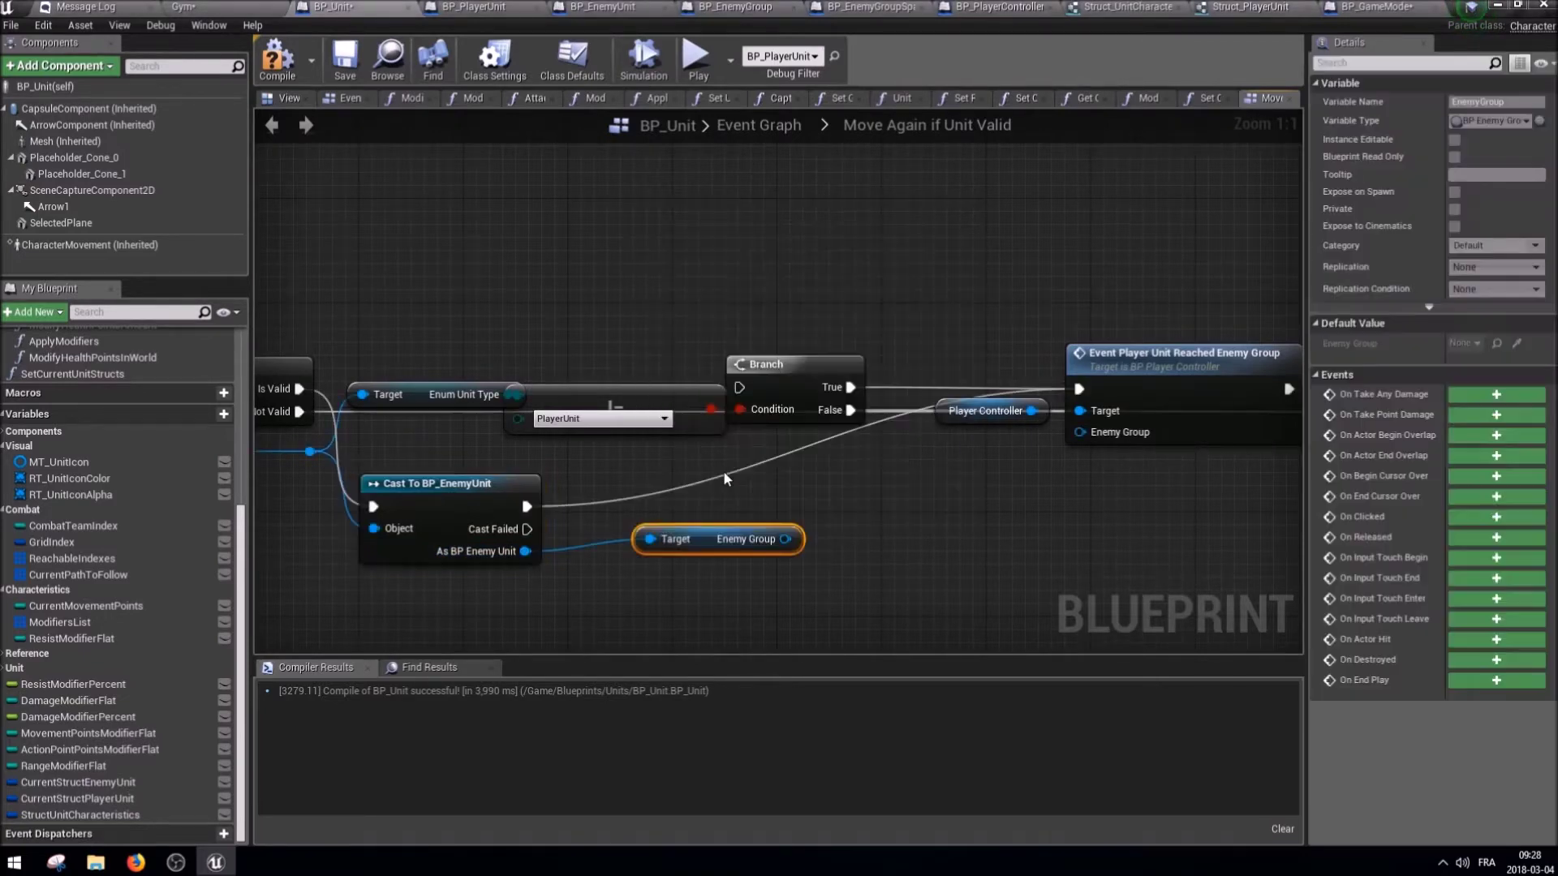
pyautogui.moveTo(786, 538); pyautogui.dragTo(1090, 435)
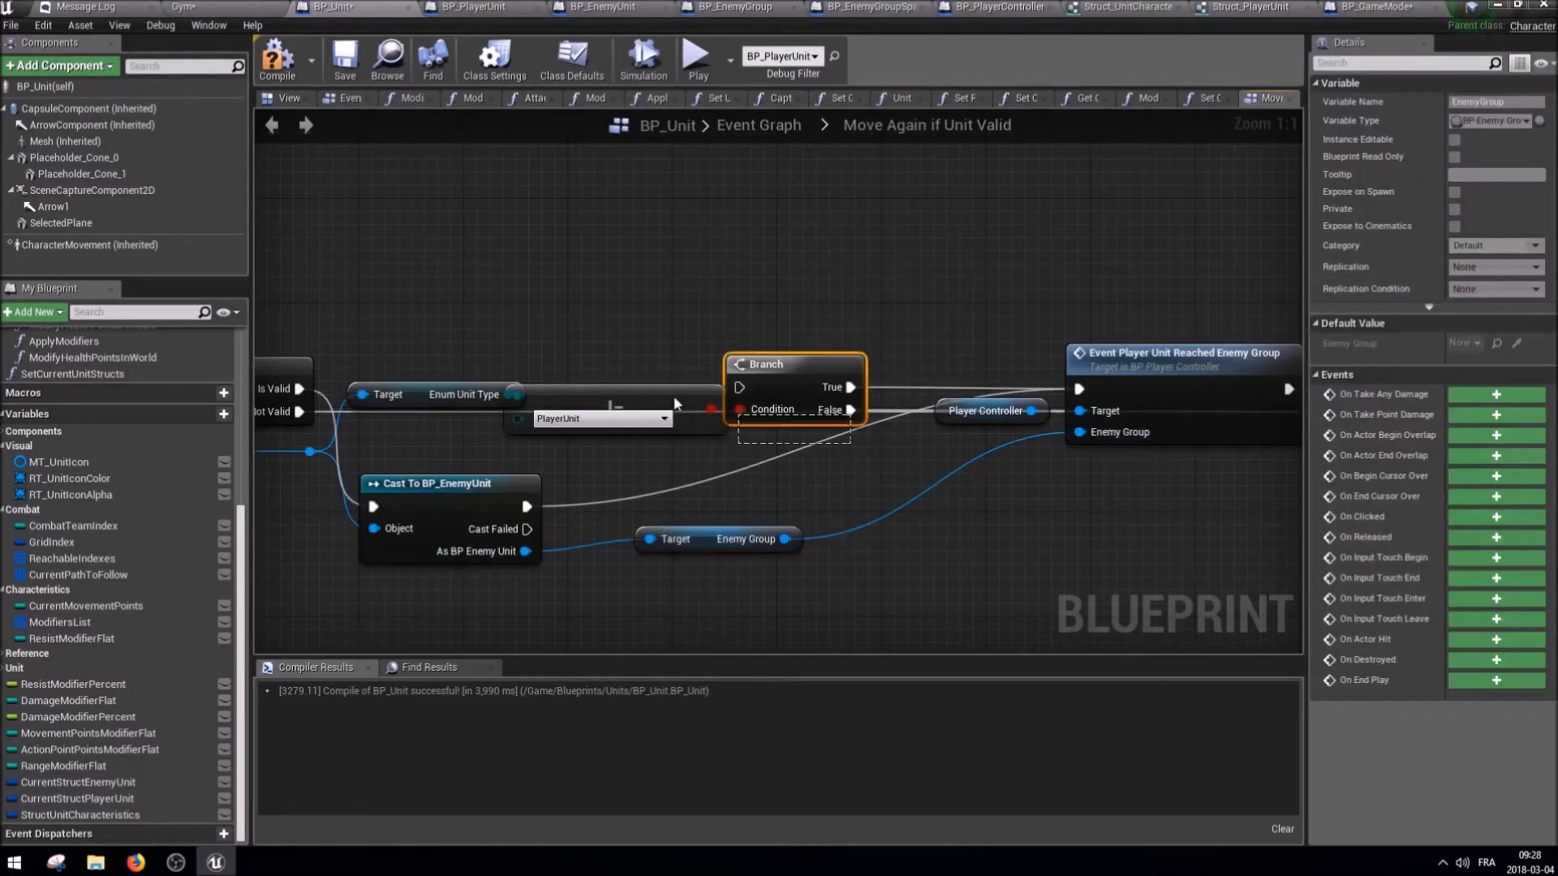
# Rearrange the cast and Enemy Group nodes and connect Cast Failed to the function outputs.
pyautogui.moveTo(872, 345); pyautogui.dragTo(349, 381)
pyautogui.moveTo(771, 364); pyautogui.dragTo(787, 235)
pyautogui.moveTo(634, 520); pyautogui.dragTo(545, 504, button='right')
pyautogui.moveTo(357, 466); pyautogui.dragTo(495, 329)
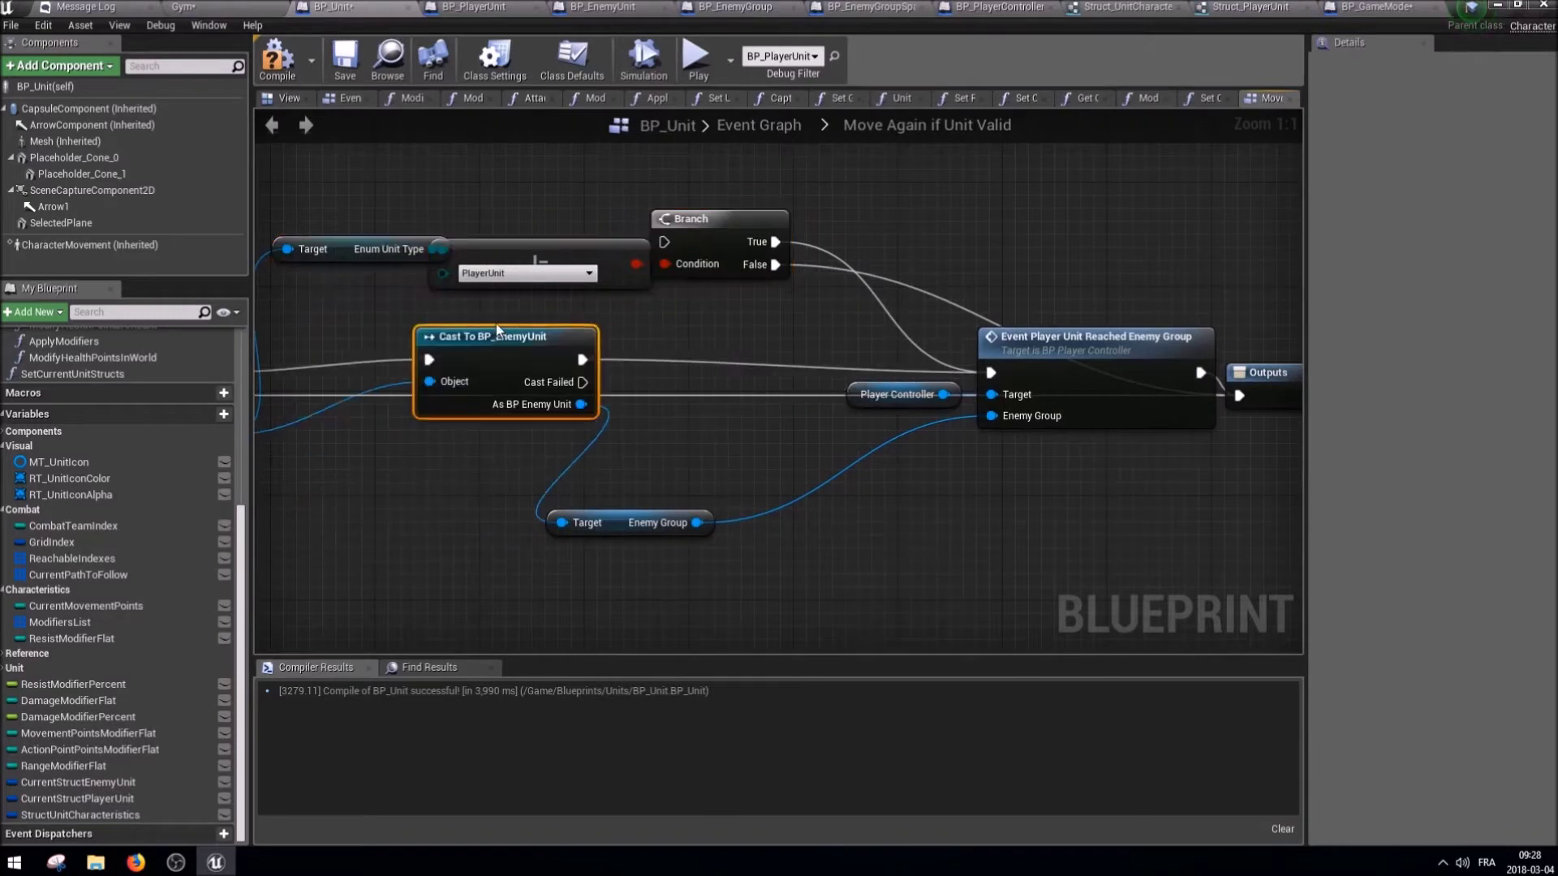
pyautogui.moveTo(371, 360); pyautogui.dragTo(584, 352, button='right')
pyautogui.moveTo(846, 507); pyautogui.dragTo(679, 502, button='right')
pyautogui.moveTo(681, 503); pyautogui.dragTo(678, 531)
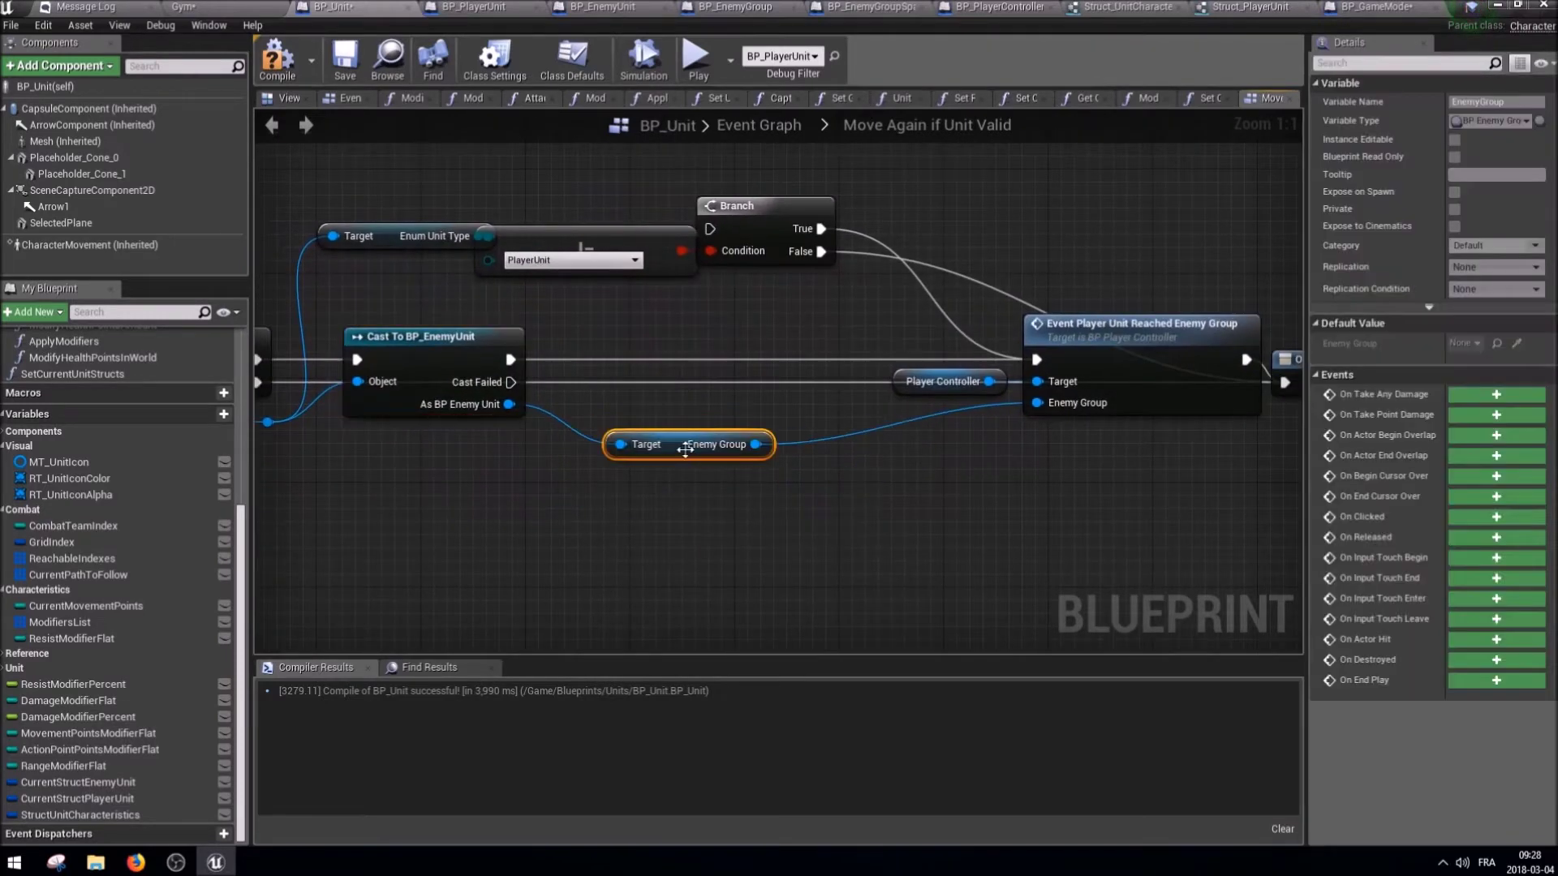
pyautogui.moveTo(677, 531); pyautogui.dragTo(585, 428, button='right')
pyautogui.moveTo(421, 380); pyautogui.dragTo(988, 383)
pyautogui.moveTo(1194, 389); pyautogui.dragTo(1196, 380)
# Delete the obsolete Branch, equality and enum nodes and tidy the remaining graph.
pyautogui.moveTo(1146, 246); pyautogui.dragTo(1000, 495)
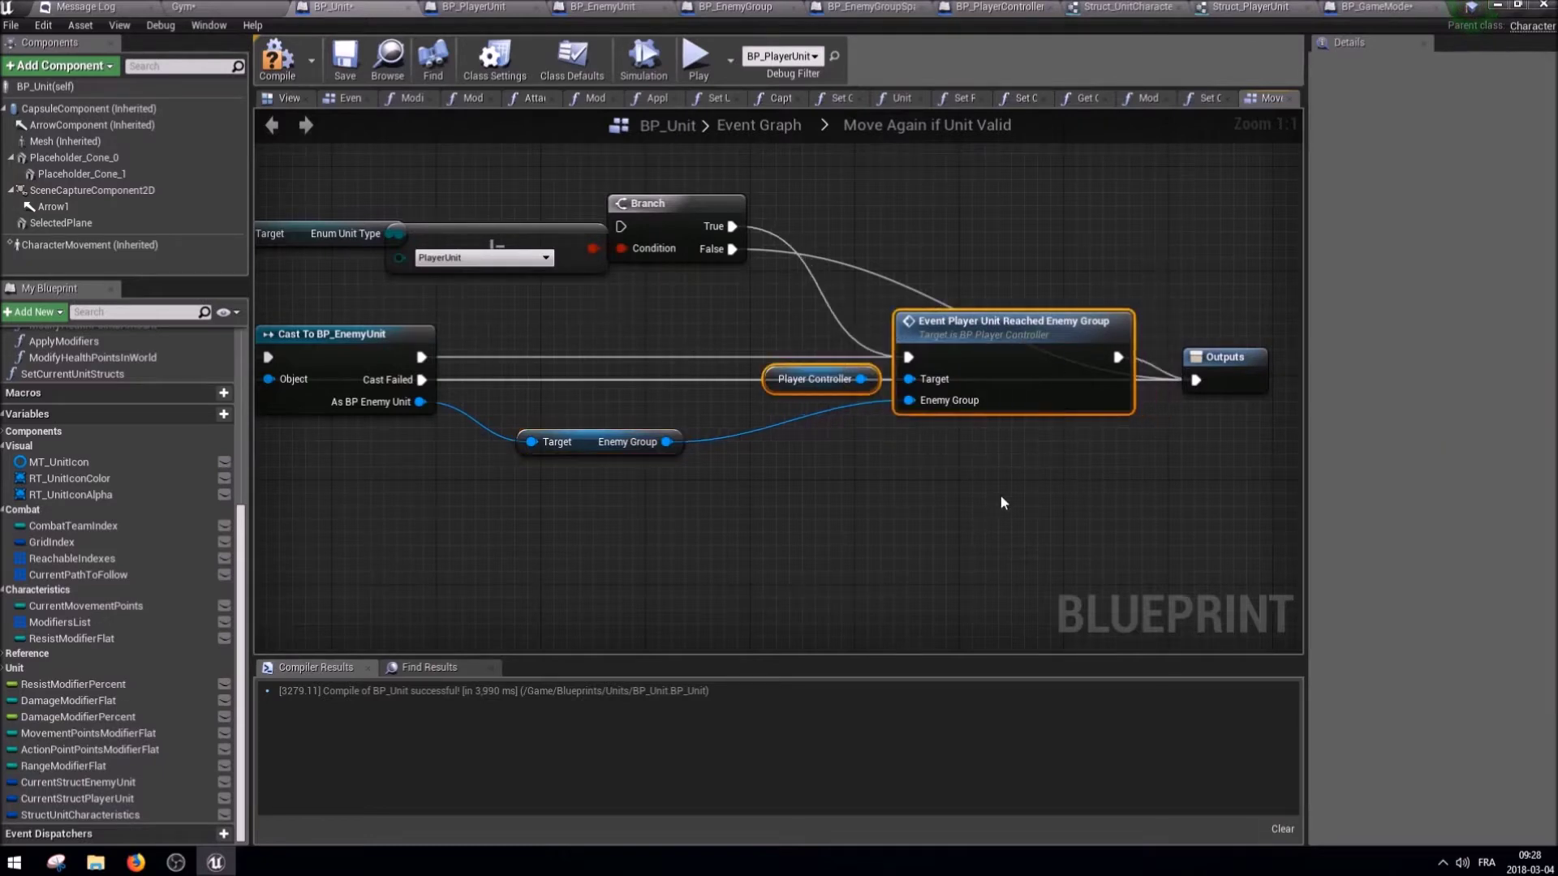
pyautogui.moveTo(843, 296); pyautogui.dragTo(264, 198)
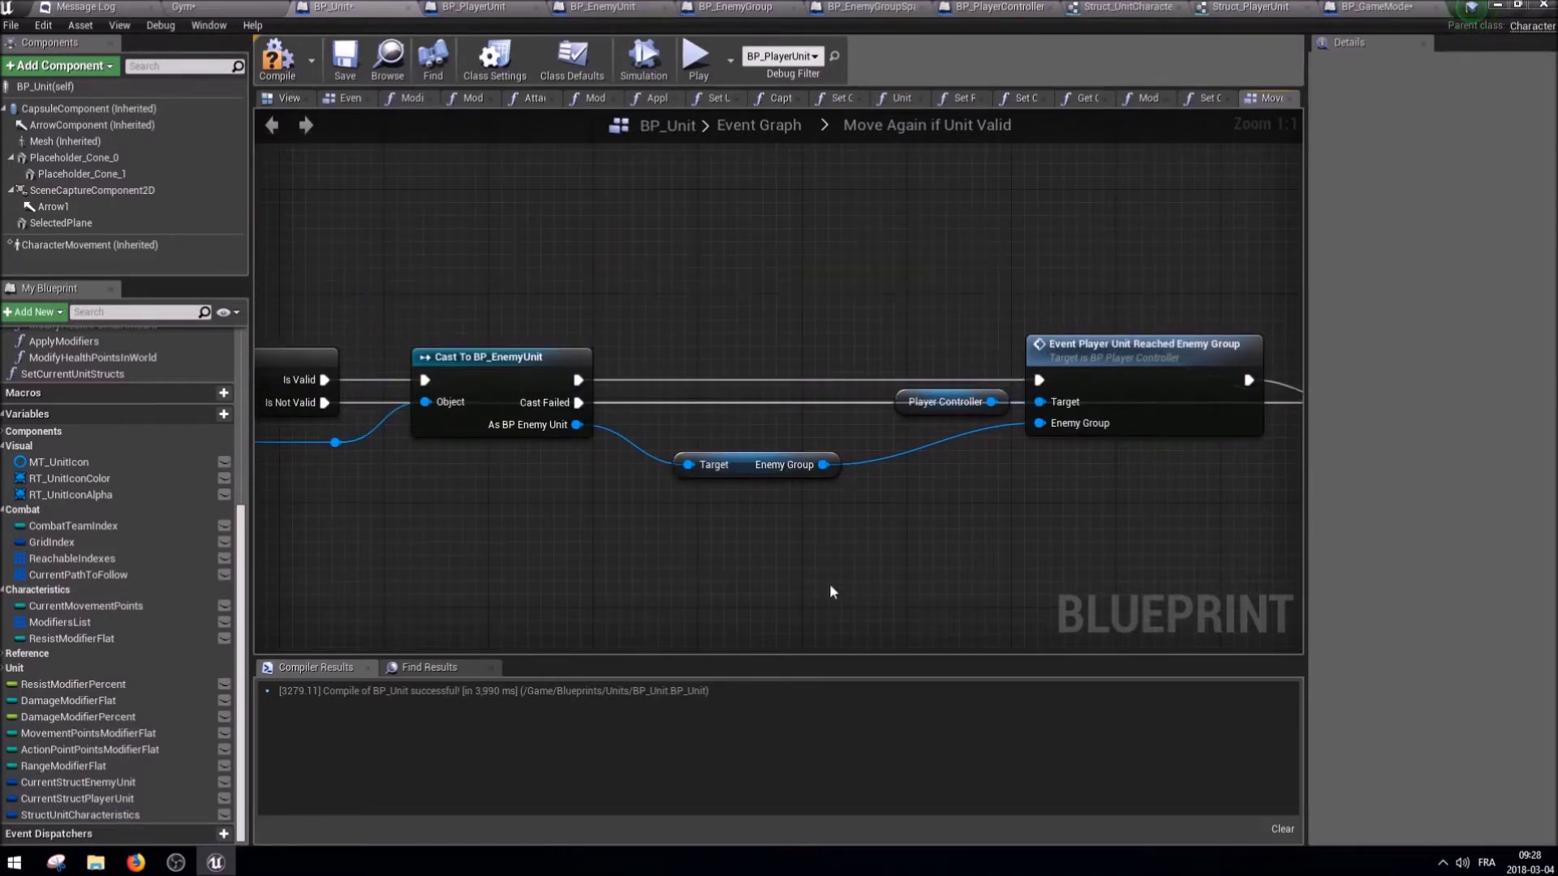
pyautogui.press('Delete')
pyautogui.moveTo(718, 464); pyautogui.dragTo(652, 424)
pyautogui.rightClick(576, 424)
pyautogui.click(616, 495)
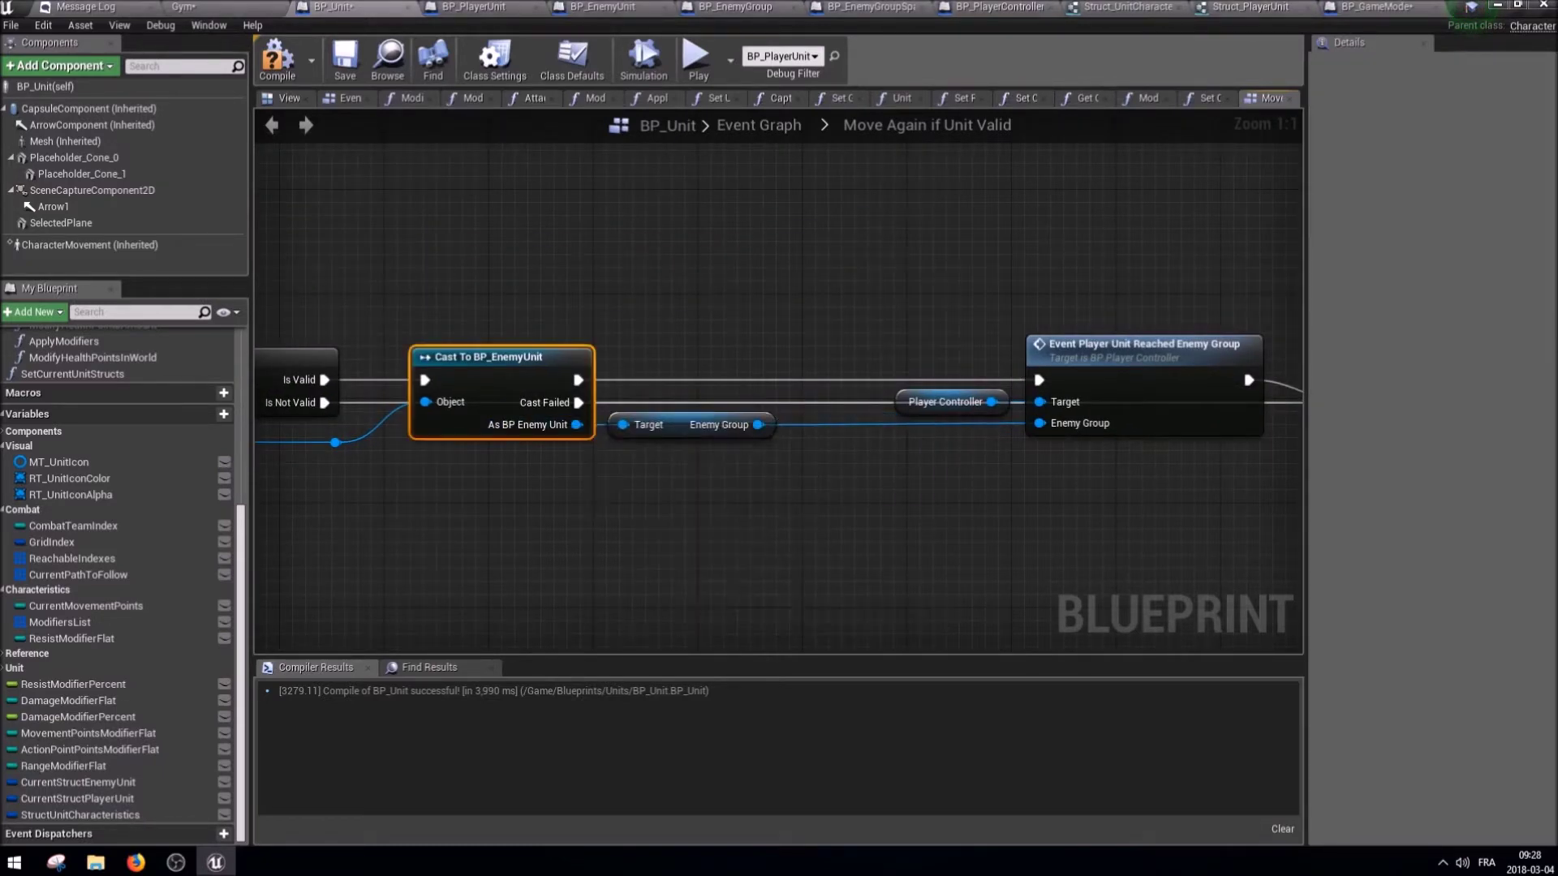
pyautogui.moveTo(414, 523); pyautogui.dragTo(639, 543, button='right')
pyautogui.moveTo(980, 397); pyautogui.dragTo(902, 422, button='right')
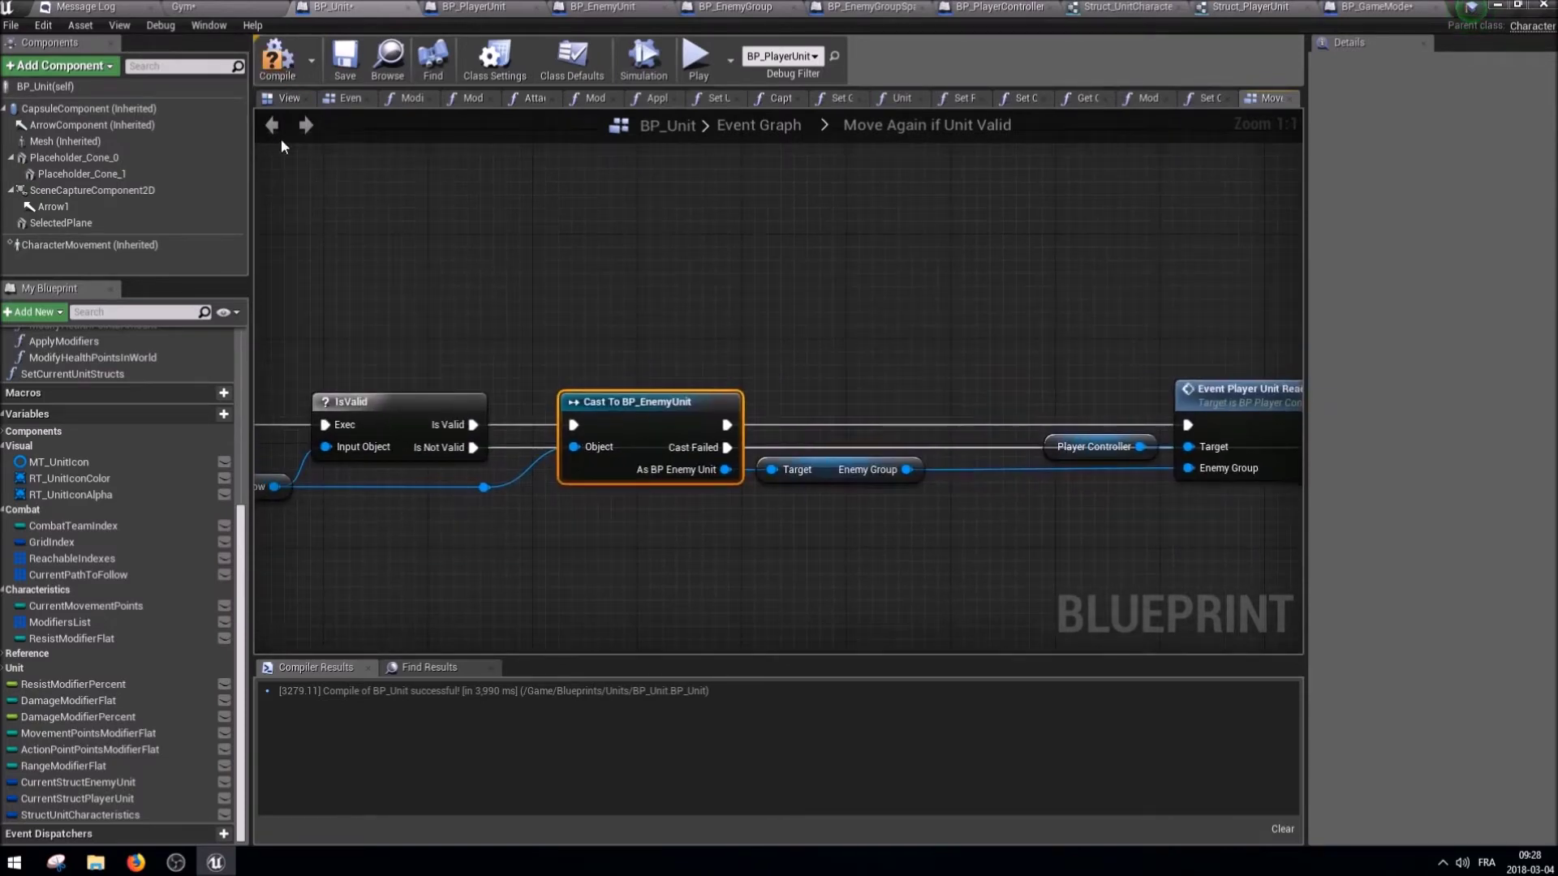
# Save the recompiled BP_Unit and launch a play-test.
pyautogui.click(347, 61)
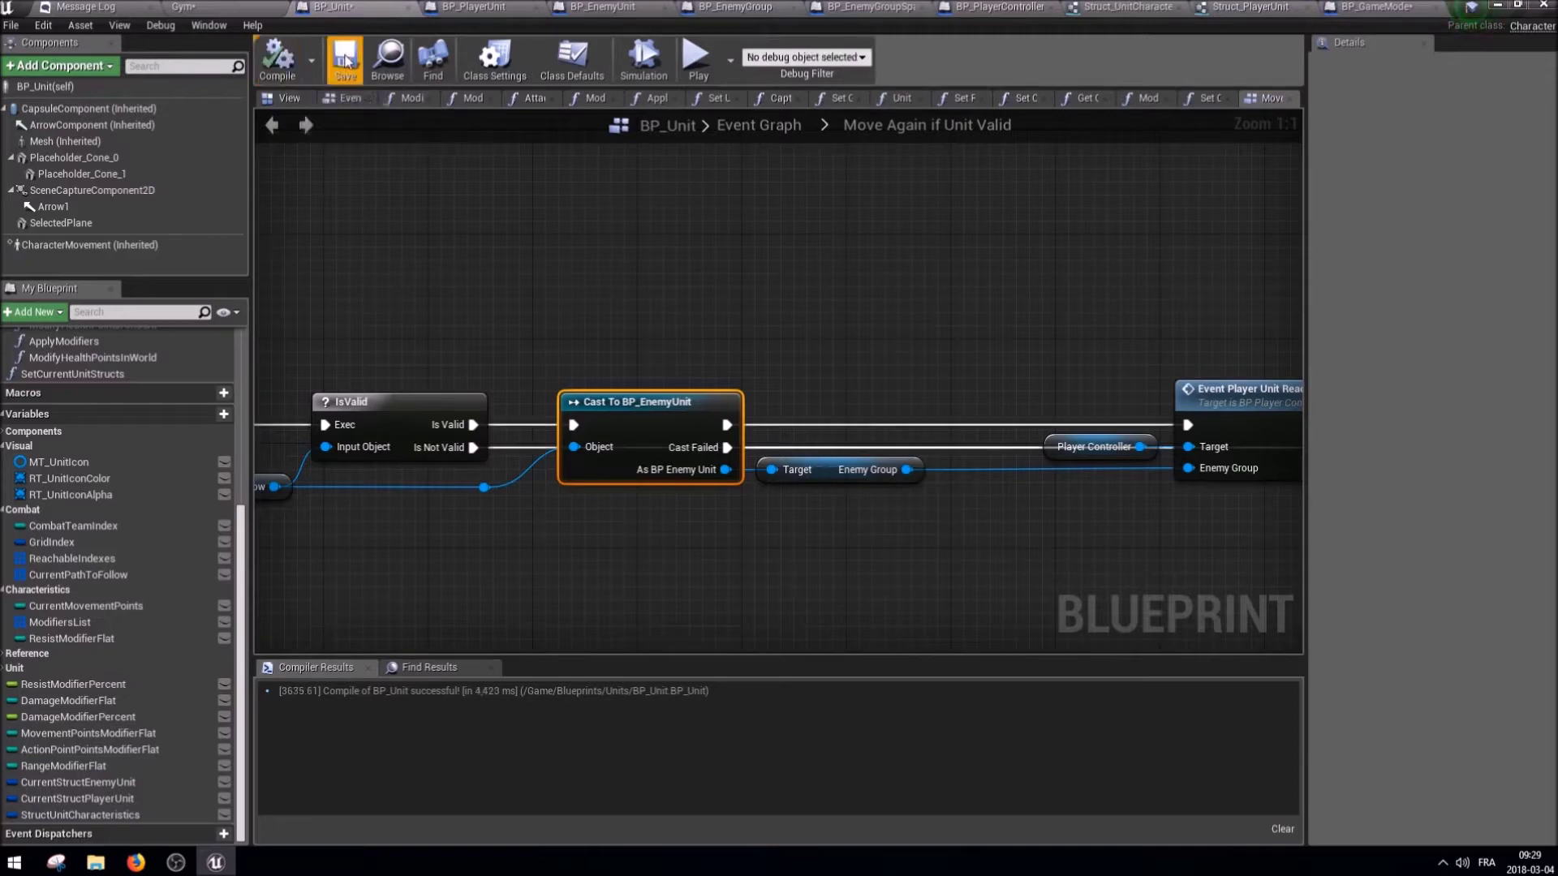
pyautogui.moveTo(625, 341); pyautogui.dragTo(591, 381, button='right')
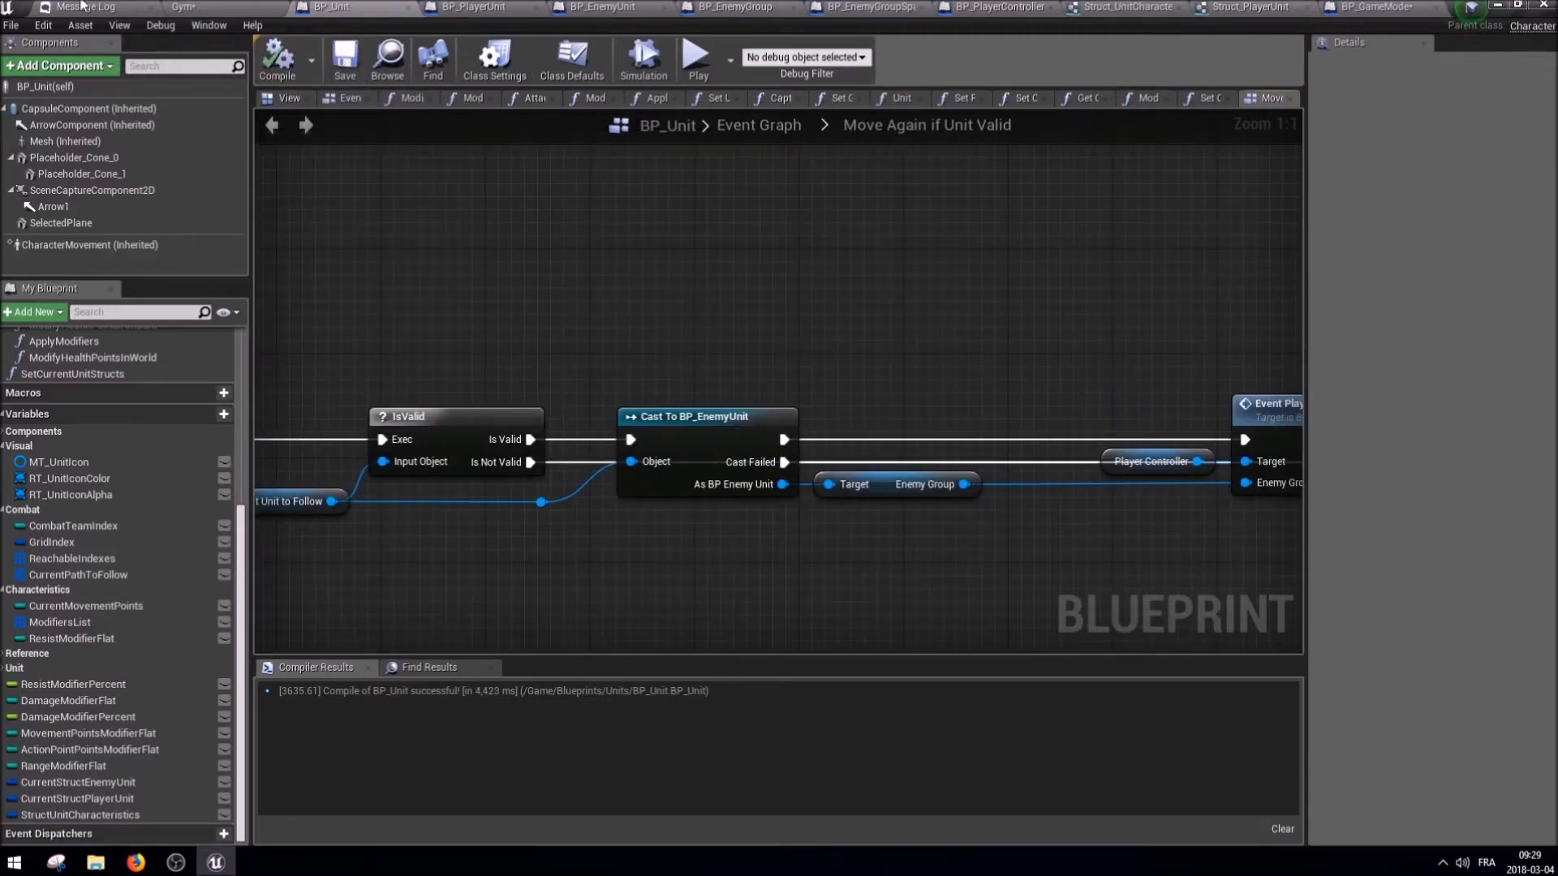
pyautogui.click(82, 5)
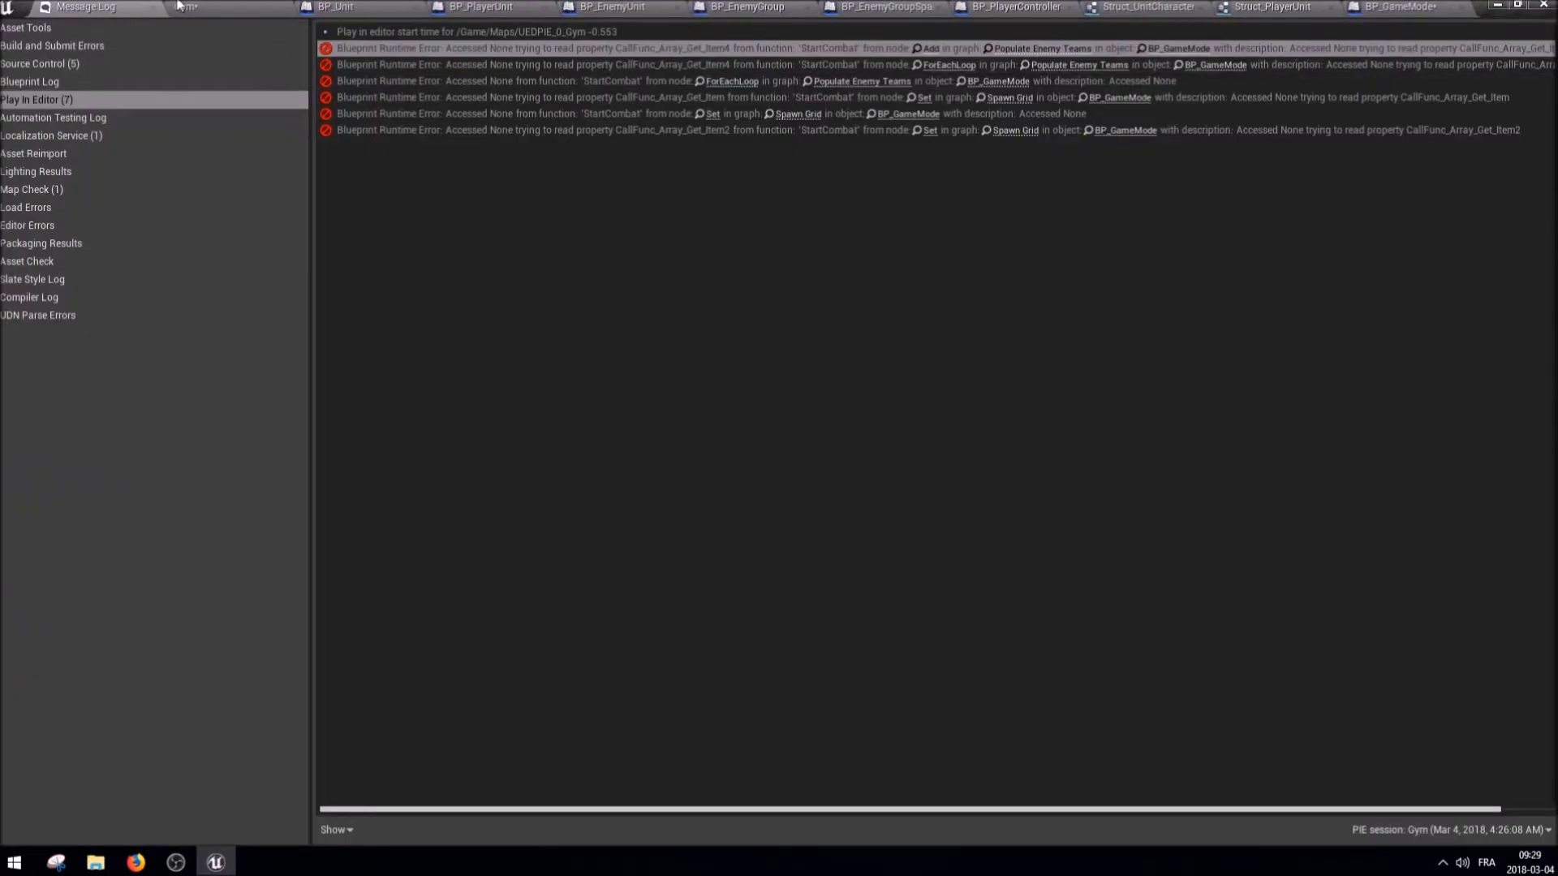
# Play the Gym level: start the fight, move the unit onto the enemies, collect the loot, stop.
pyautogui.click(180, 7)
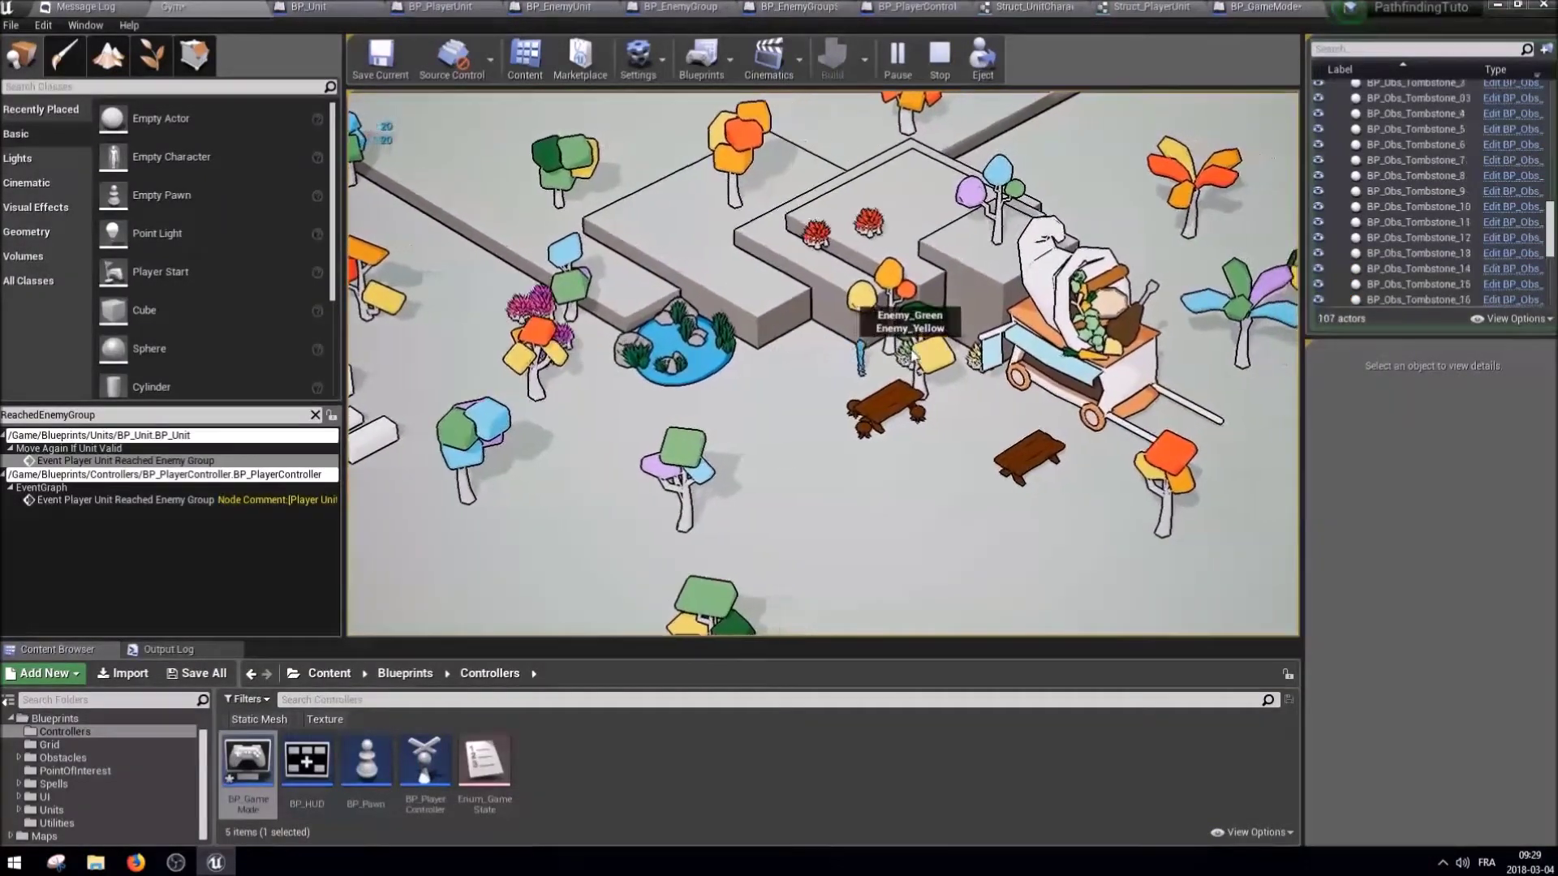
pyautogui.click(1268, 618)
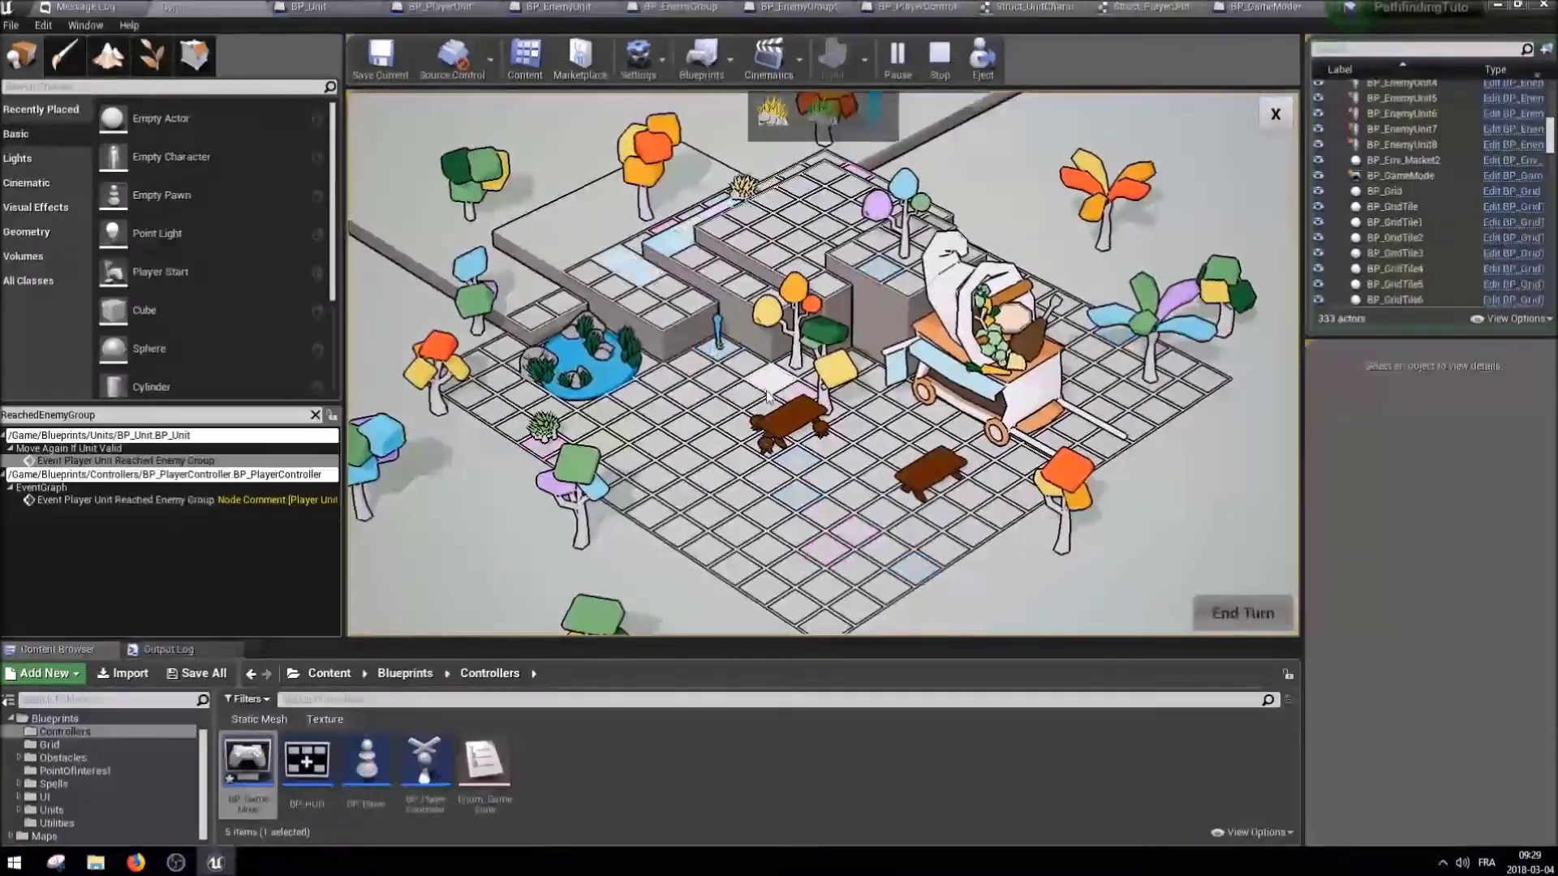
pyautogui.click(641, 258)
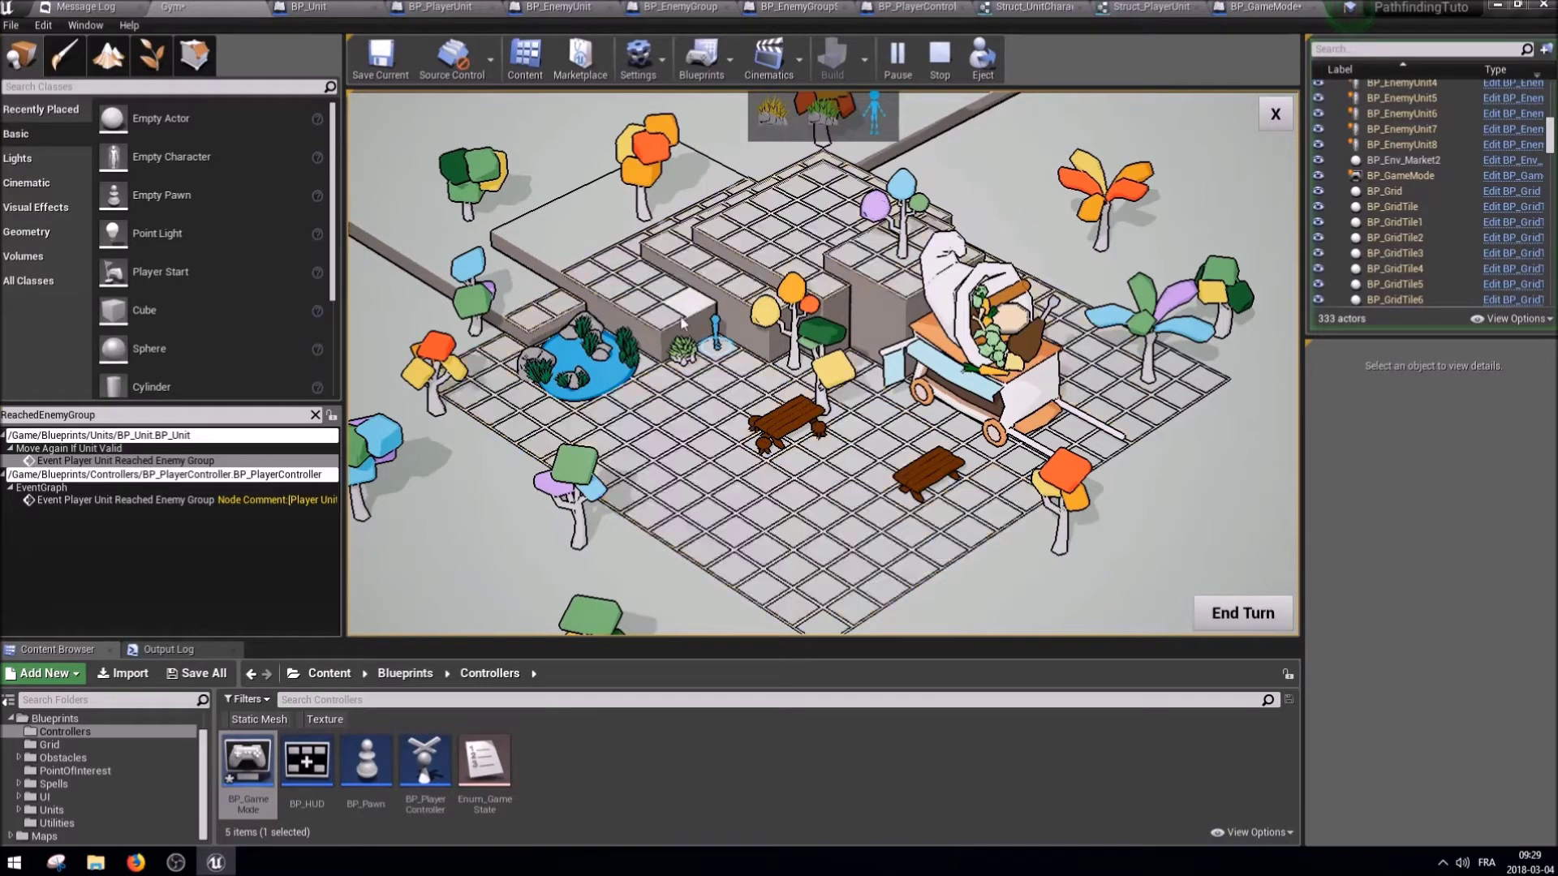
pyautogui.click(822, 544)
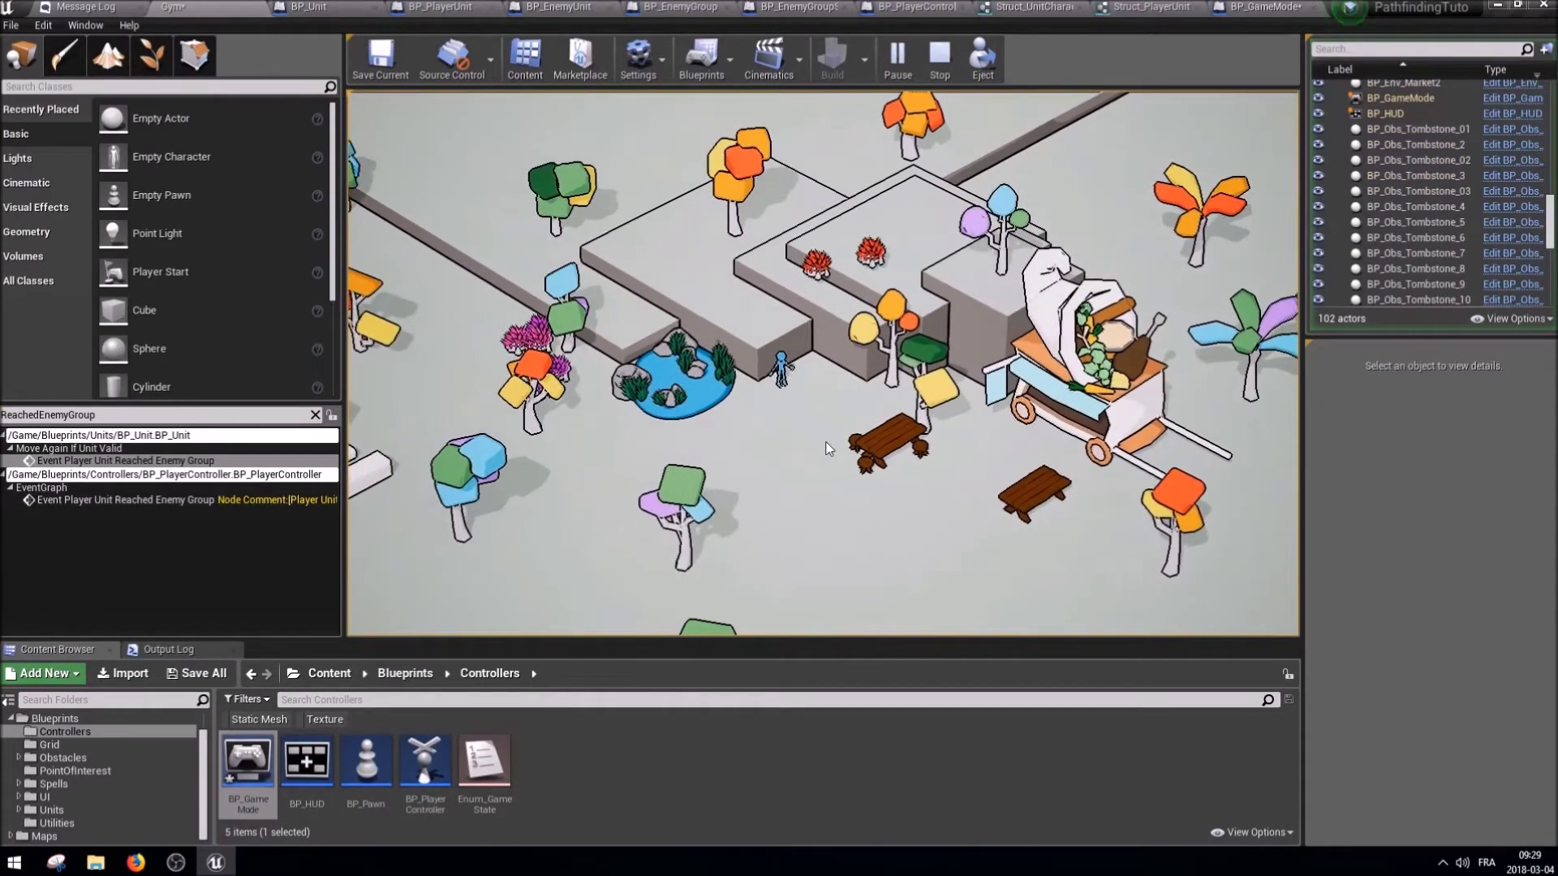
pyautogui.click(940, 56)
# Save all four modified assets and reopen the BP_Unit graph.
pyautogui.hotkey('ctrl', 'shift', 's')
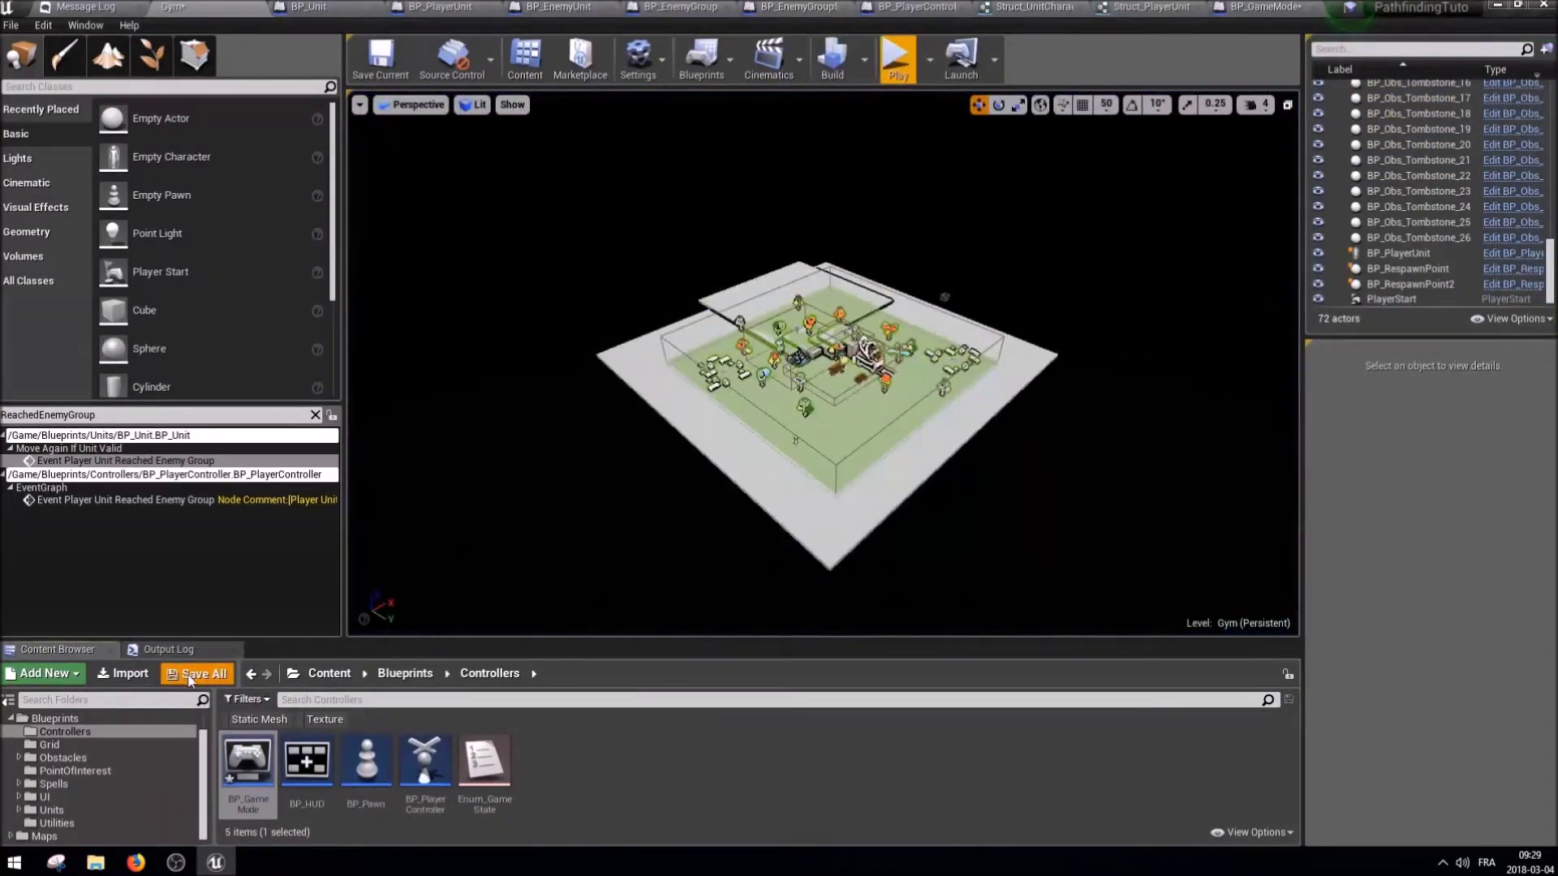
pyautogui.click(924, 580)
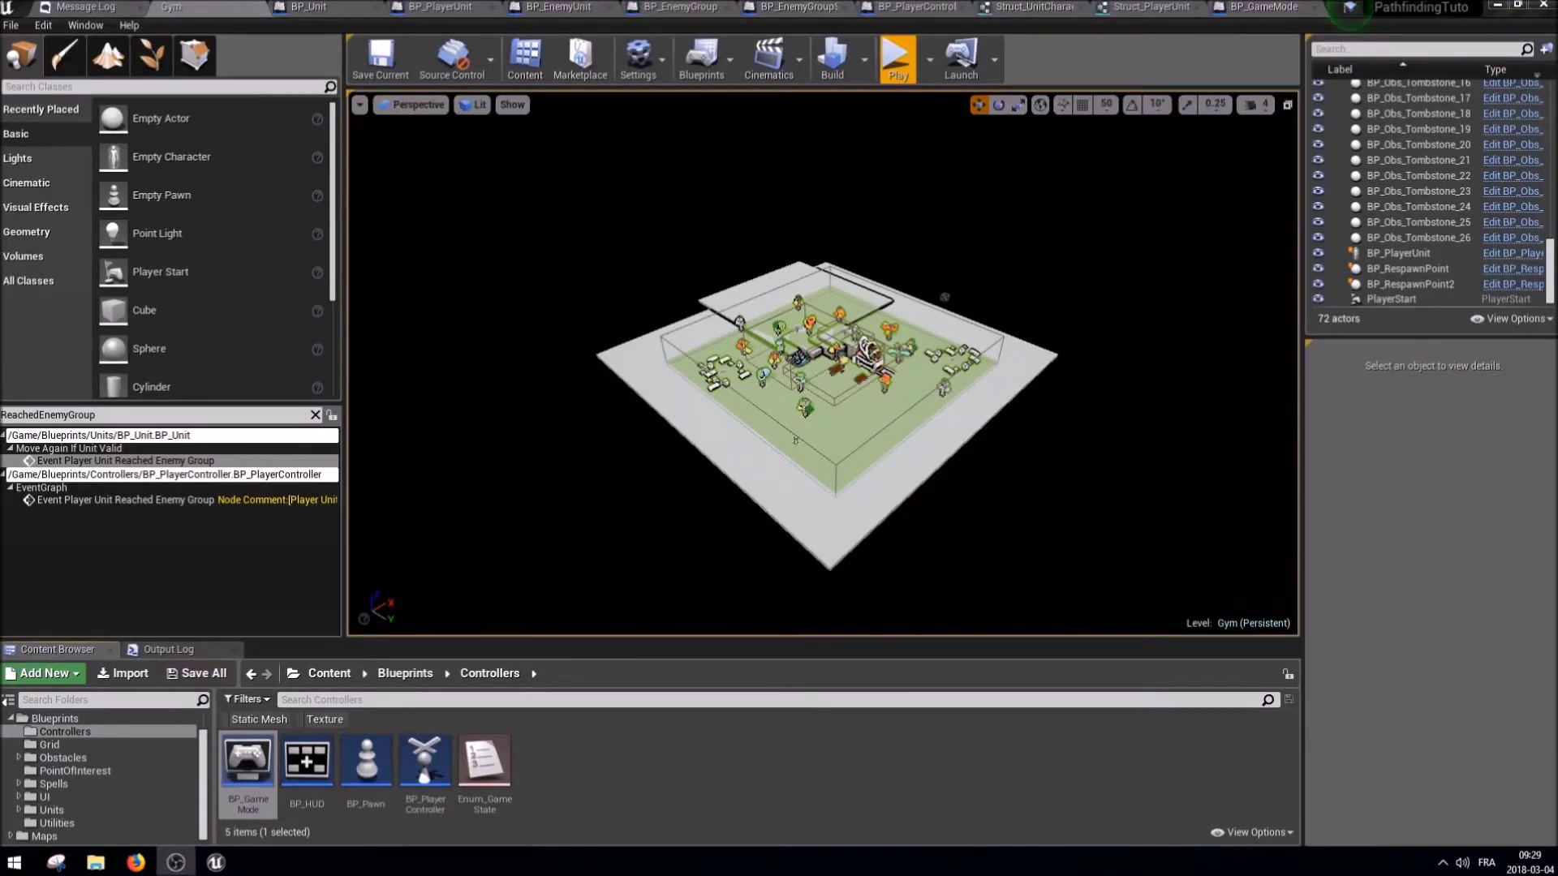
pyautogui.doubleClick(122, 460)
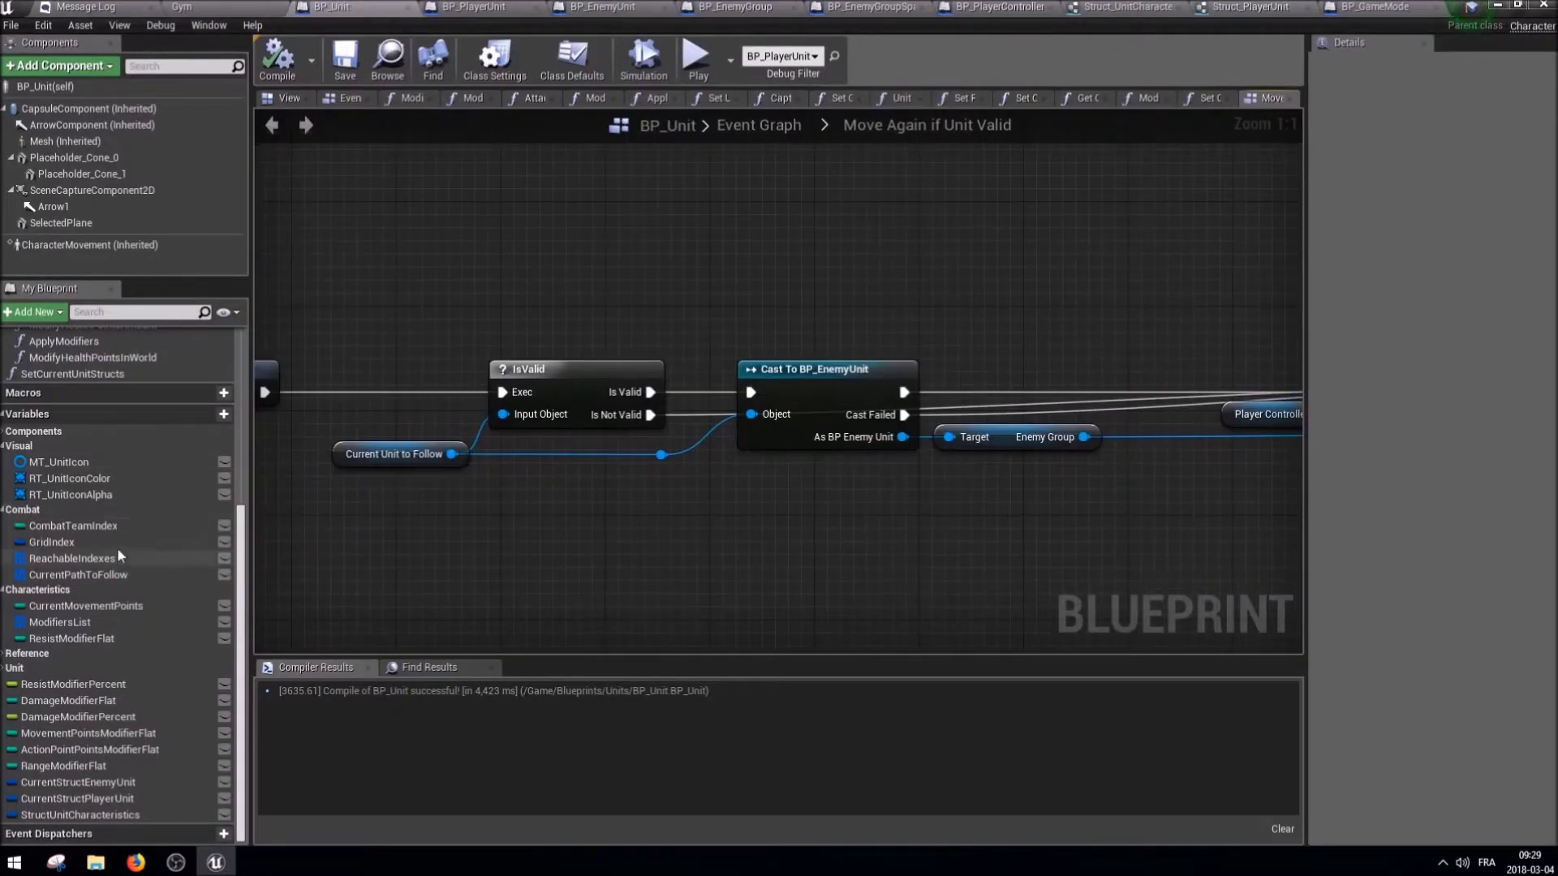
# Attempt to delete CurrentMovementPoints, keep it since it's referenced, and search blueprints for its uses.
pyautogui.click(85, 606)
pyautogui.press('Delete')
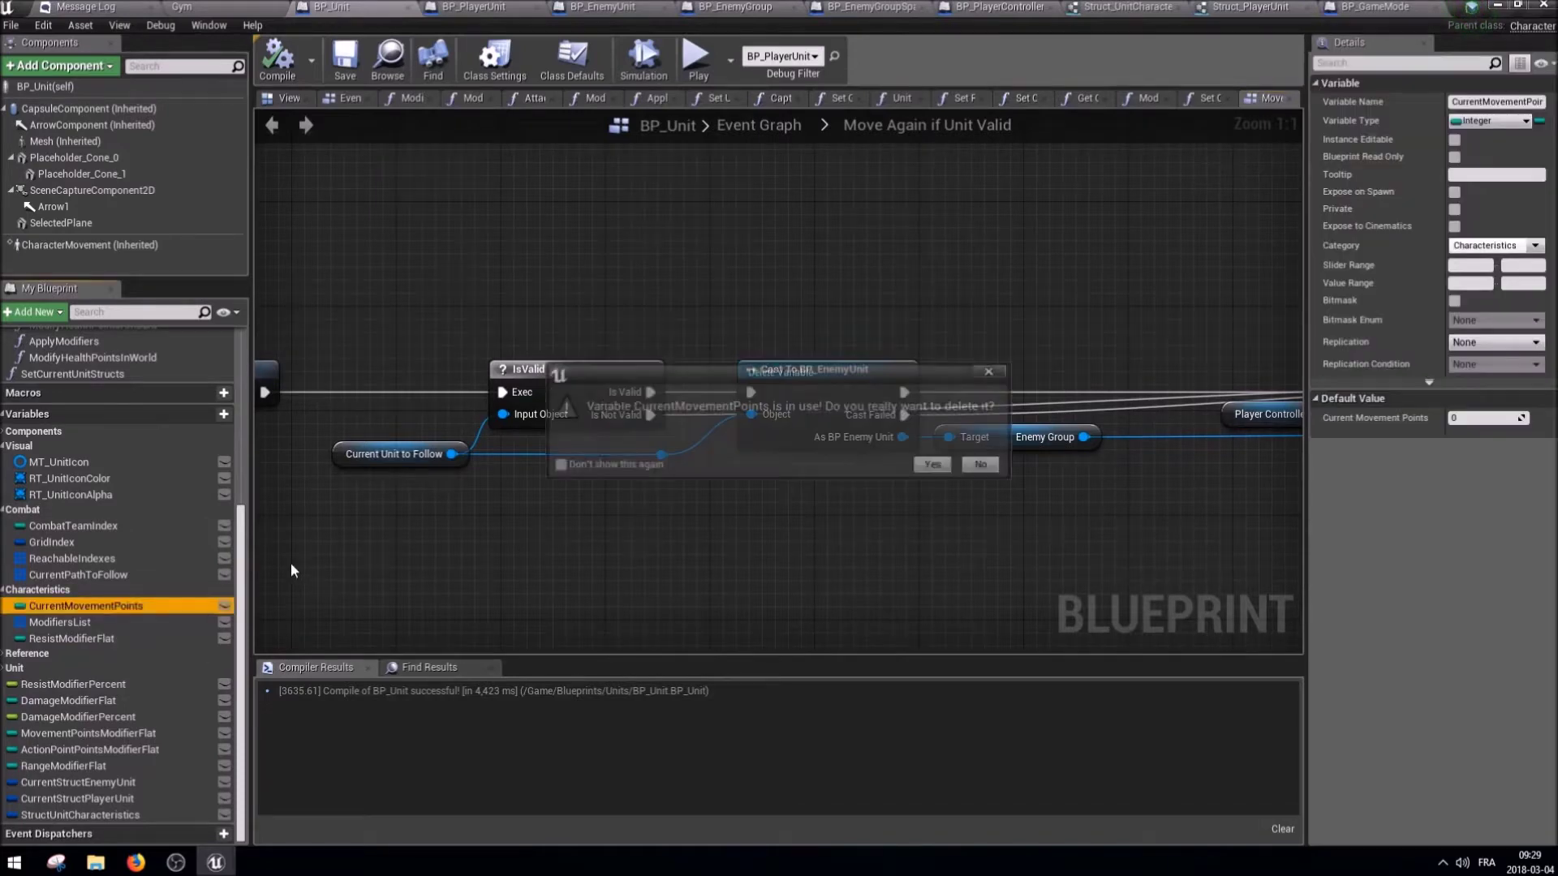
pyautogui.click(985, 470)
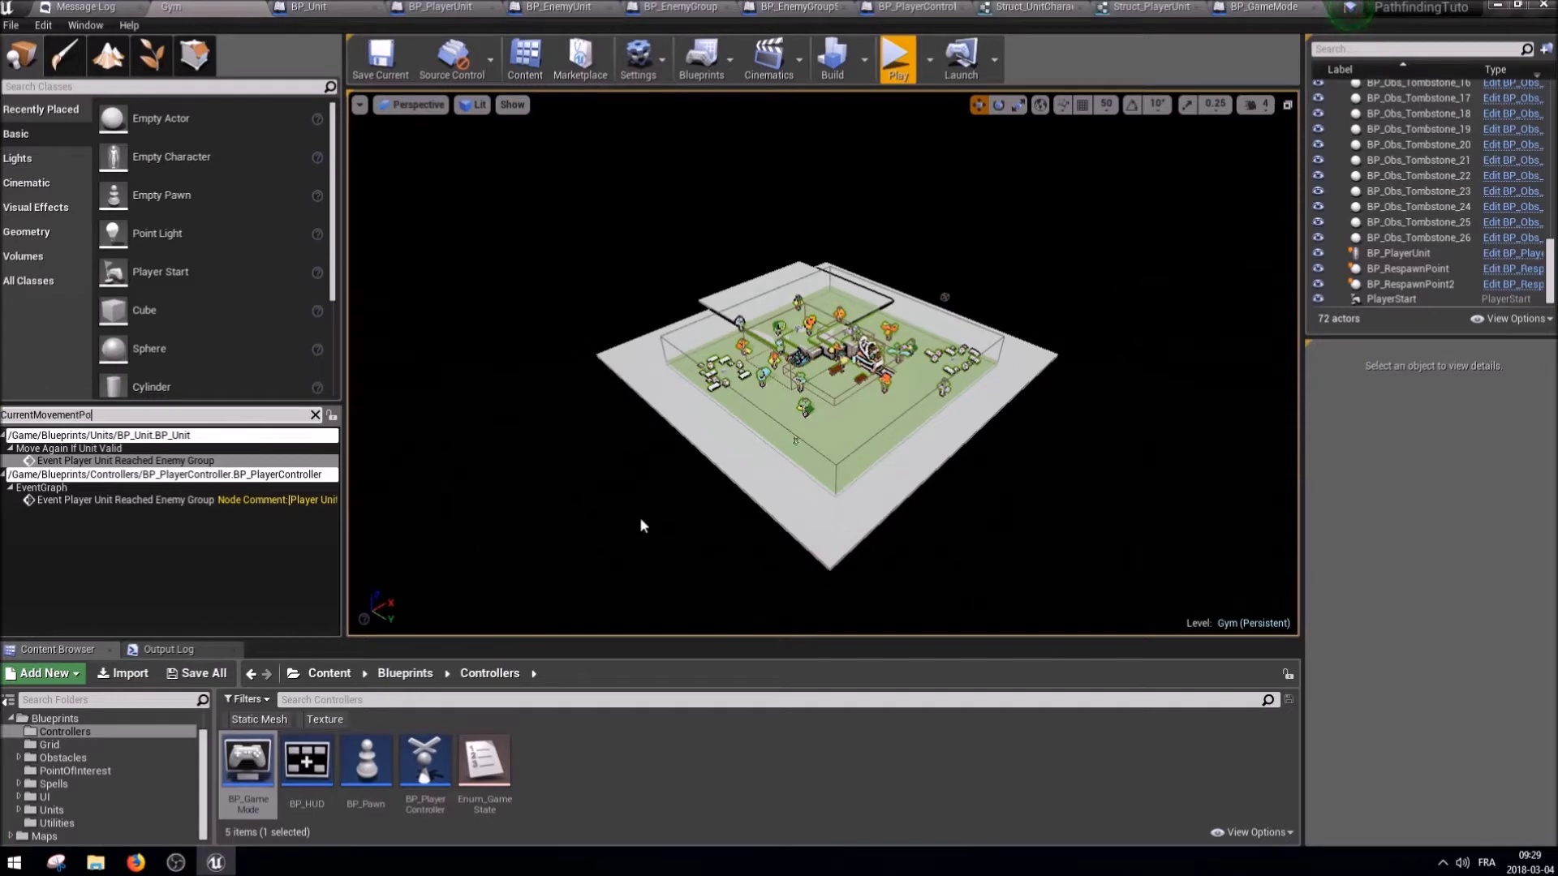
pyautogui.write('oint')
pyautogui.press('Return')
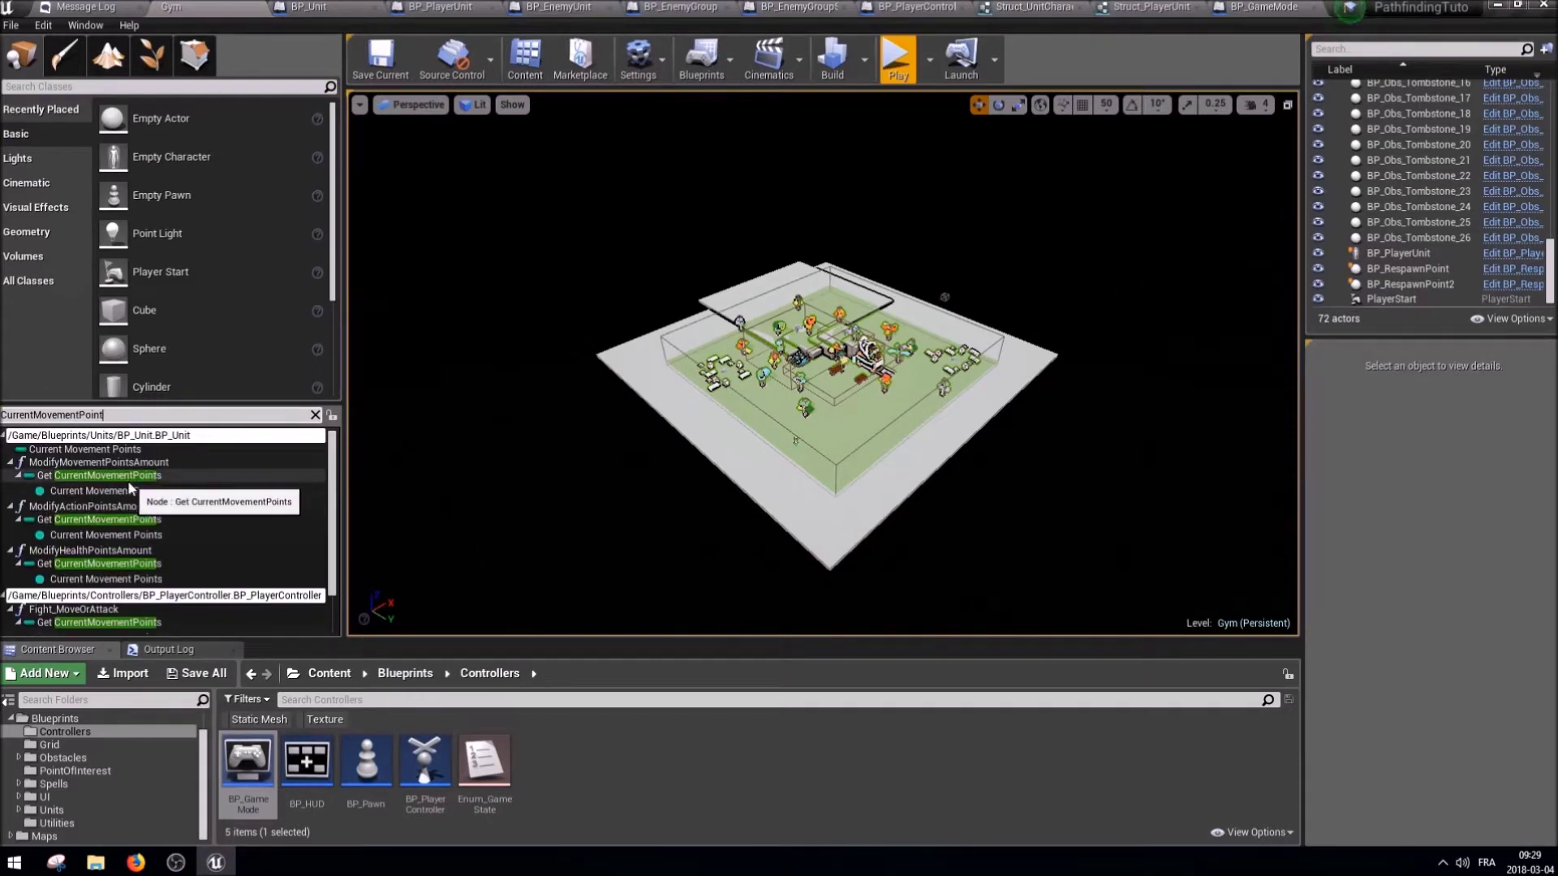
# Review the Current Movement Points uses in the Modify Movement, Action and Health Points Amount functions before opening Fight_MoveOrAttack.
pyautogui.doubleClick(128, 477)
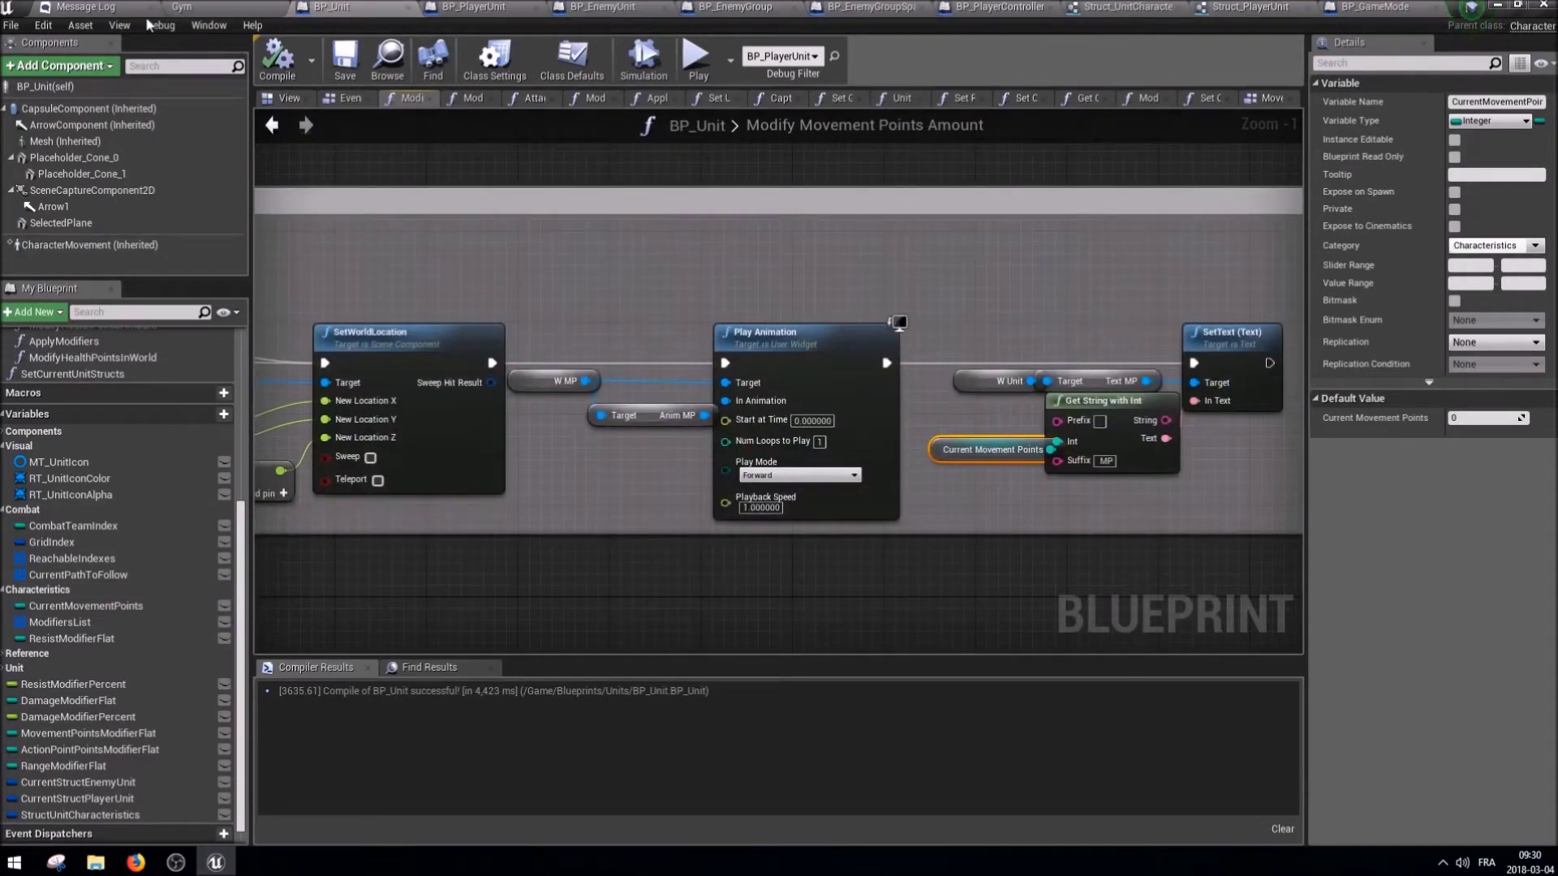
pyautogui.click(179, 6)
pyautogui.click(104, 520)
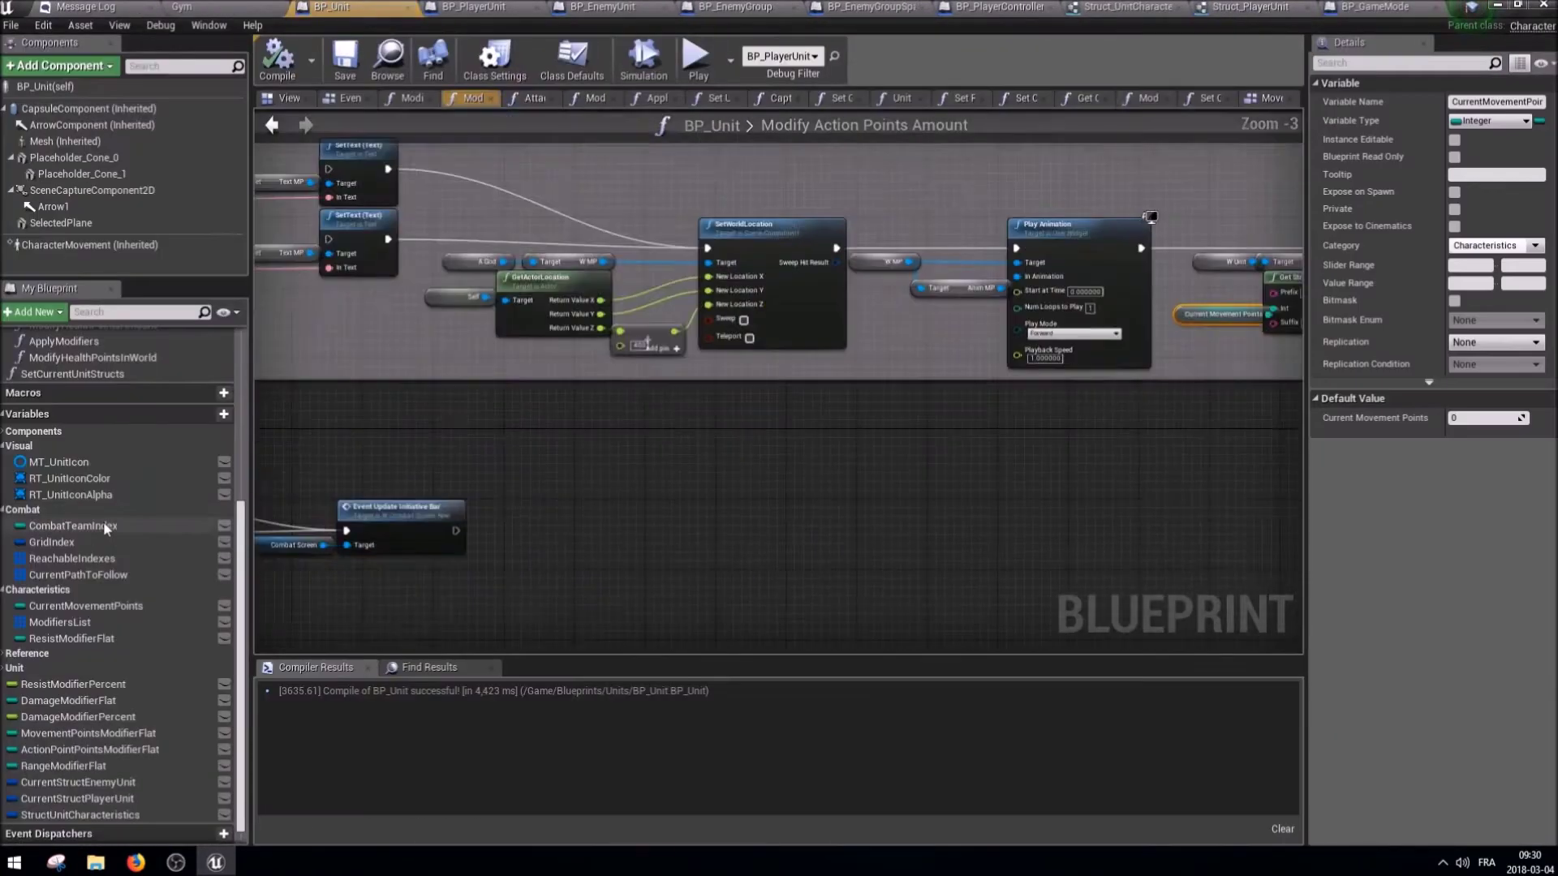
pyautogui.click(223, 6)
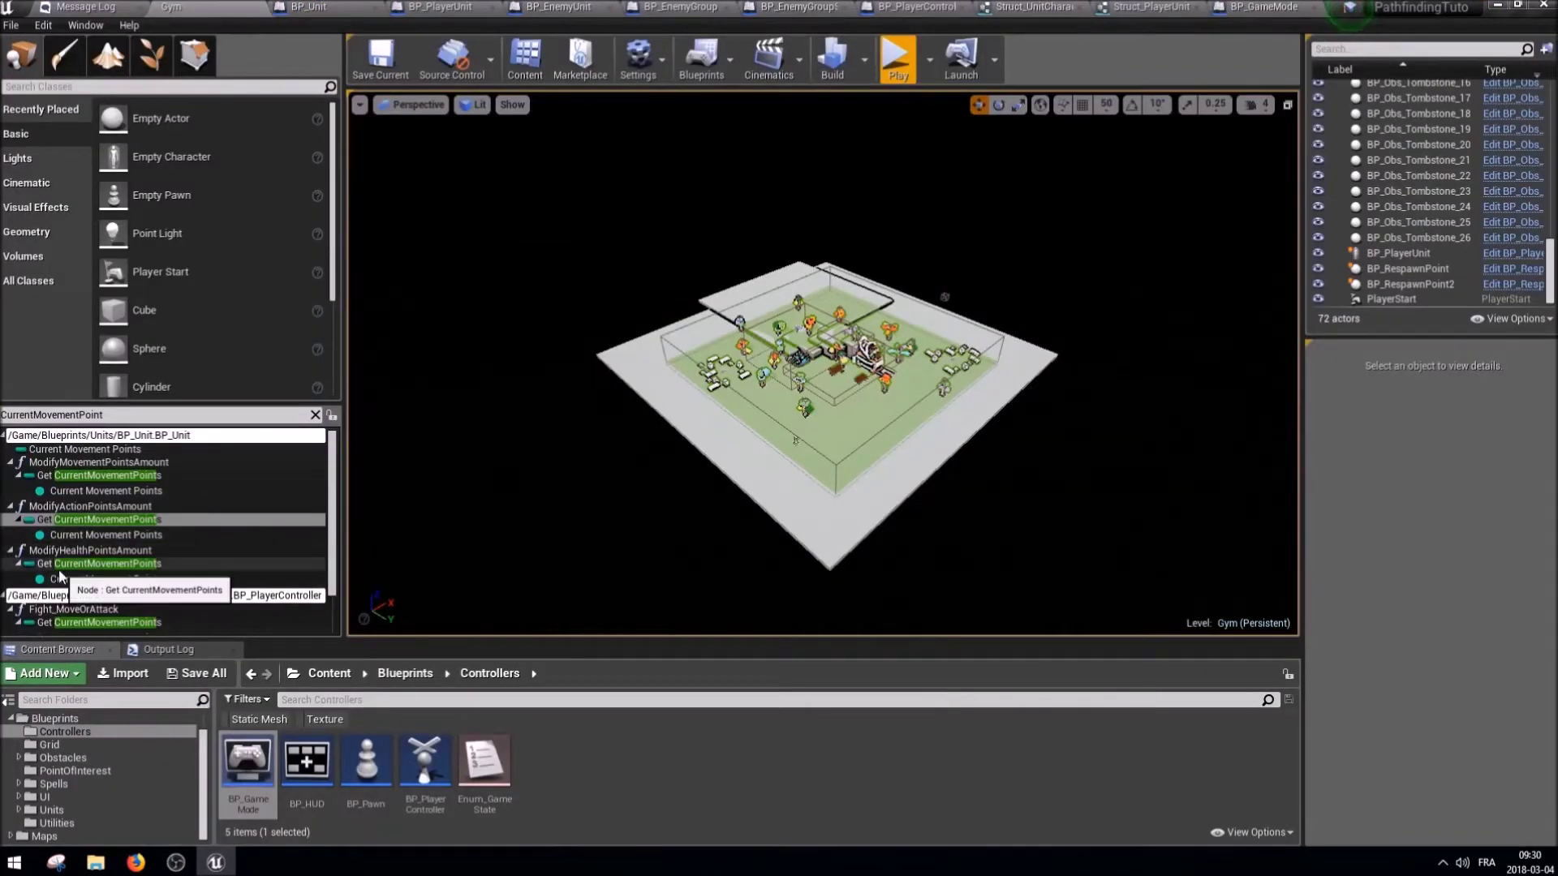
pyautogui.click(90, 564)
pyautogui.click(231, 6)
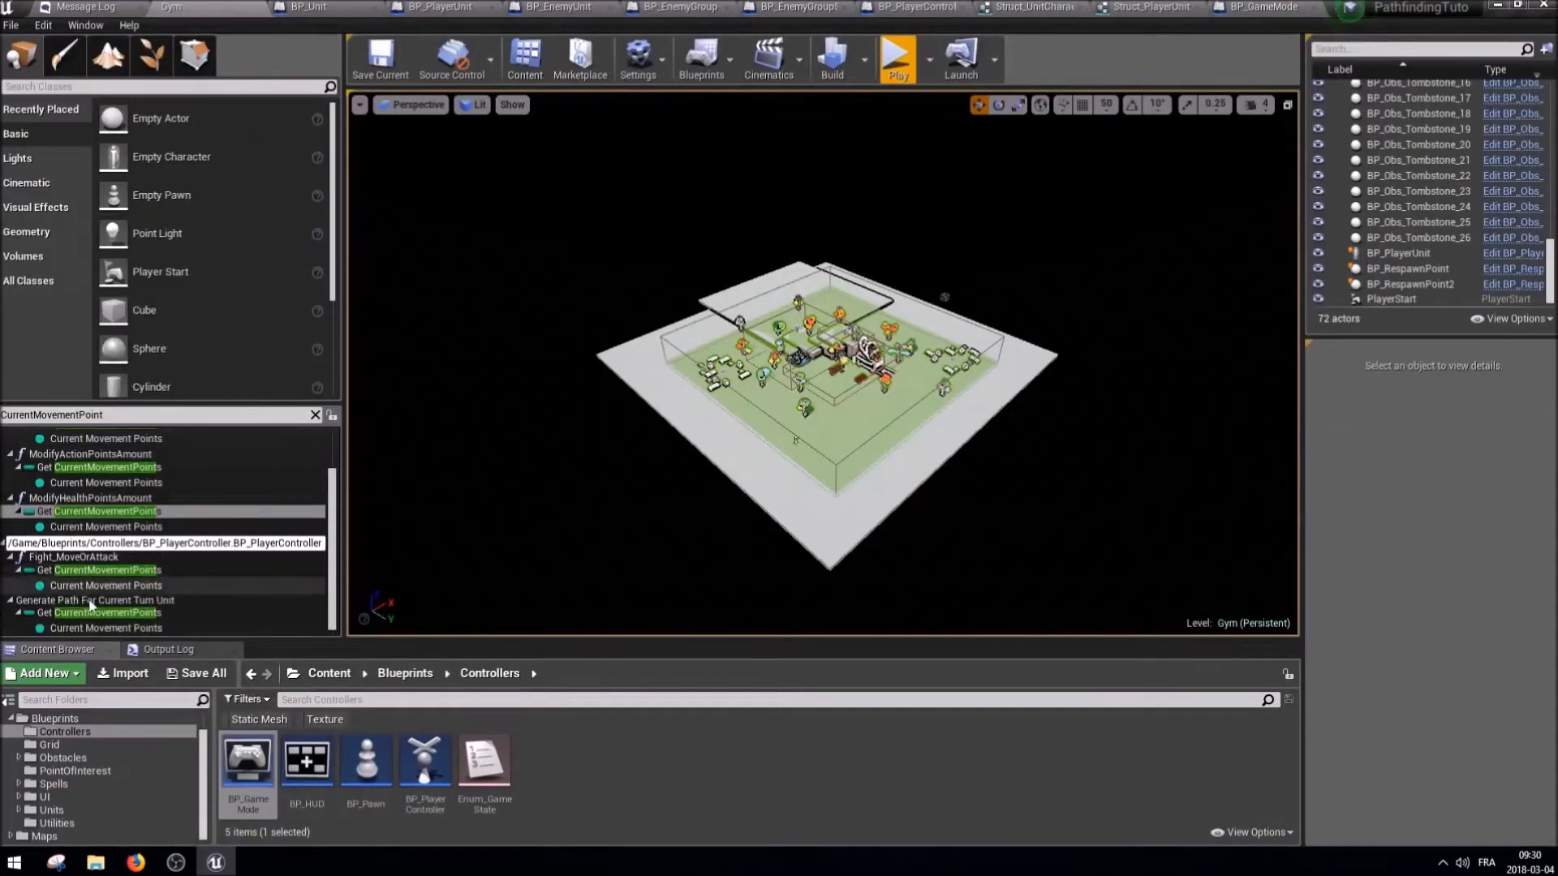
pyautogui.click(98, 580)
pyautogui.moveTo(682, 460); pyautogui.dragTo(972, 464, button='right')
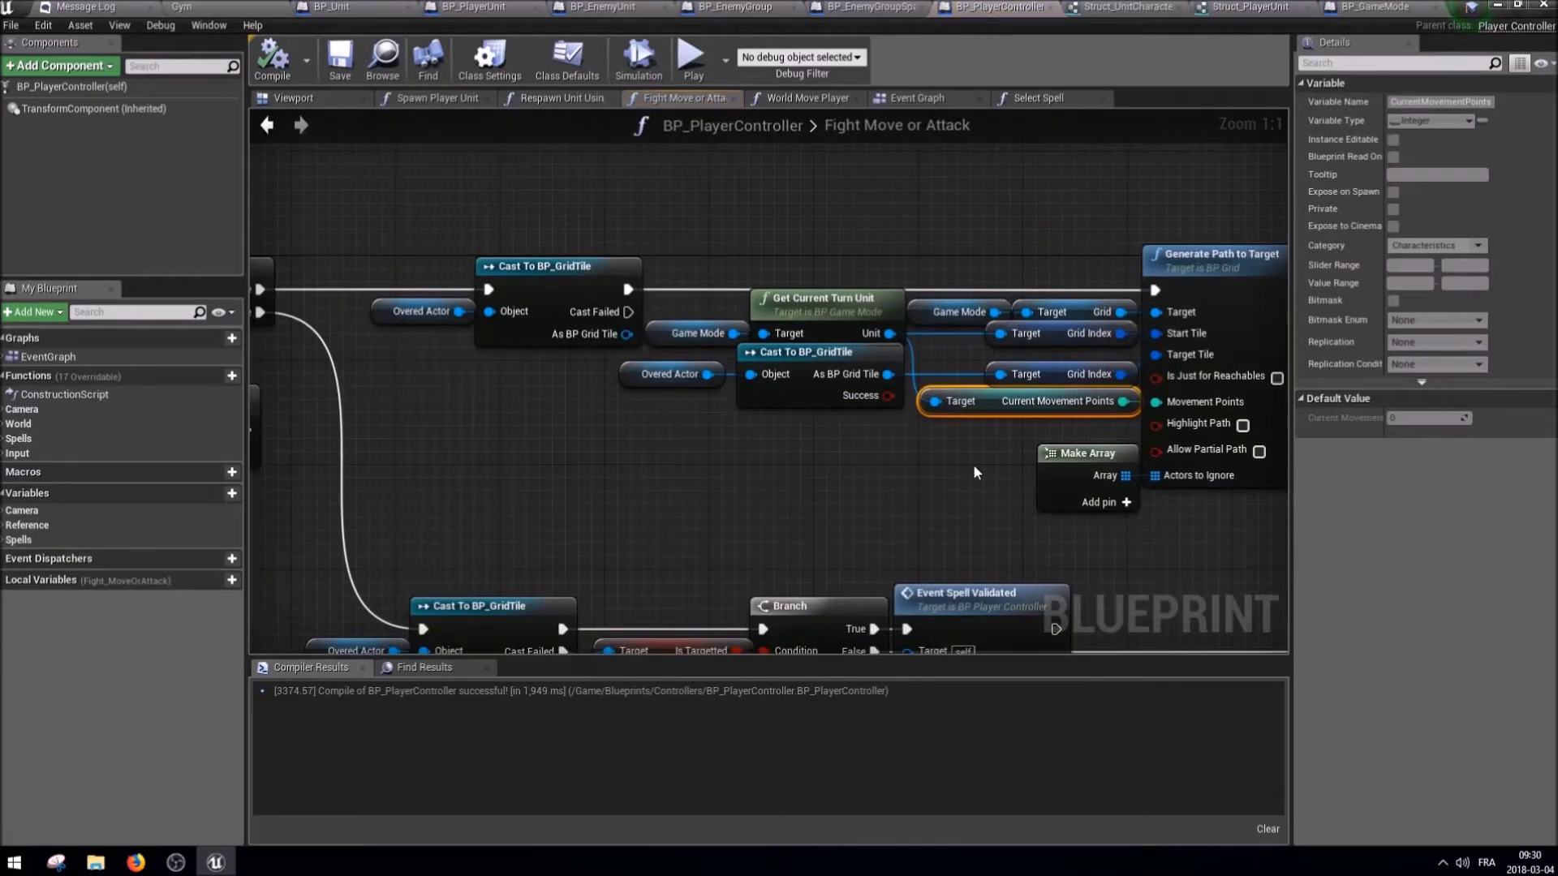
# Add Get Struct Unit Characteristics and a Break node off the current turn unit in Fight Move or Attack.
pyautogui.scroll(-1, 972, 464)
pyautogui.moveTo(1277, 479); pyautogui.dragTo(605, 321)
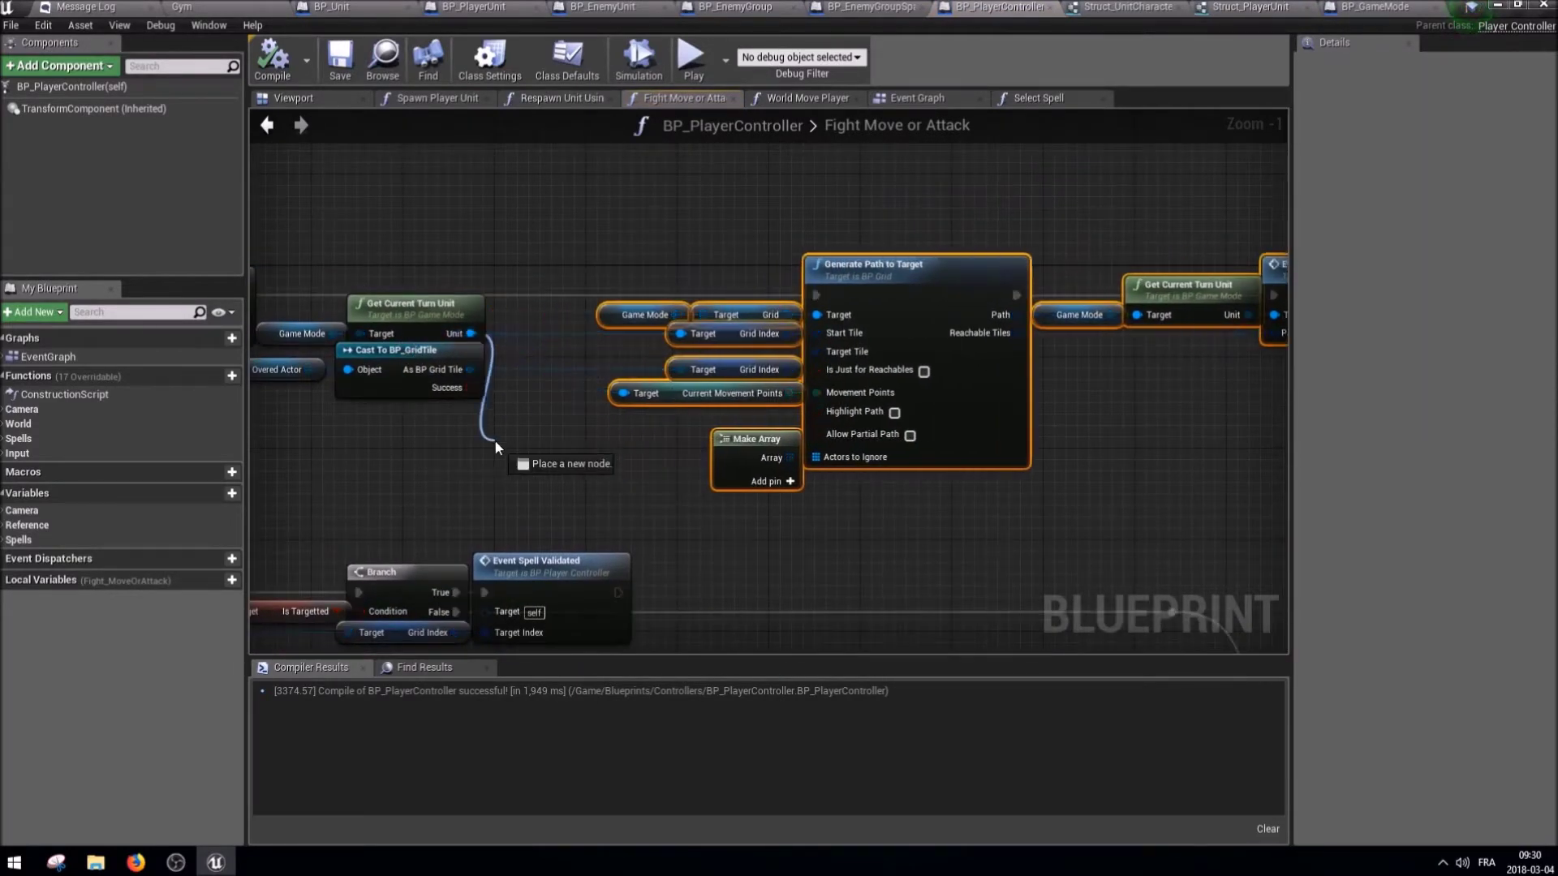
pyautogui.moveTo(470, 334); pyautogui.dragTo(531, 420)
pyautogui.write('get unit cha')
pyautogui.press('Return')
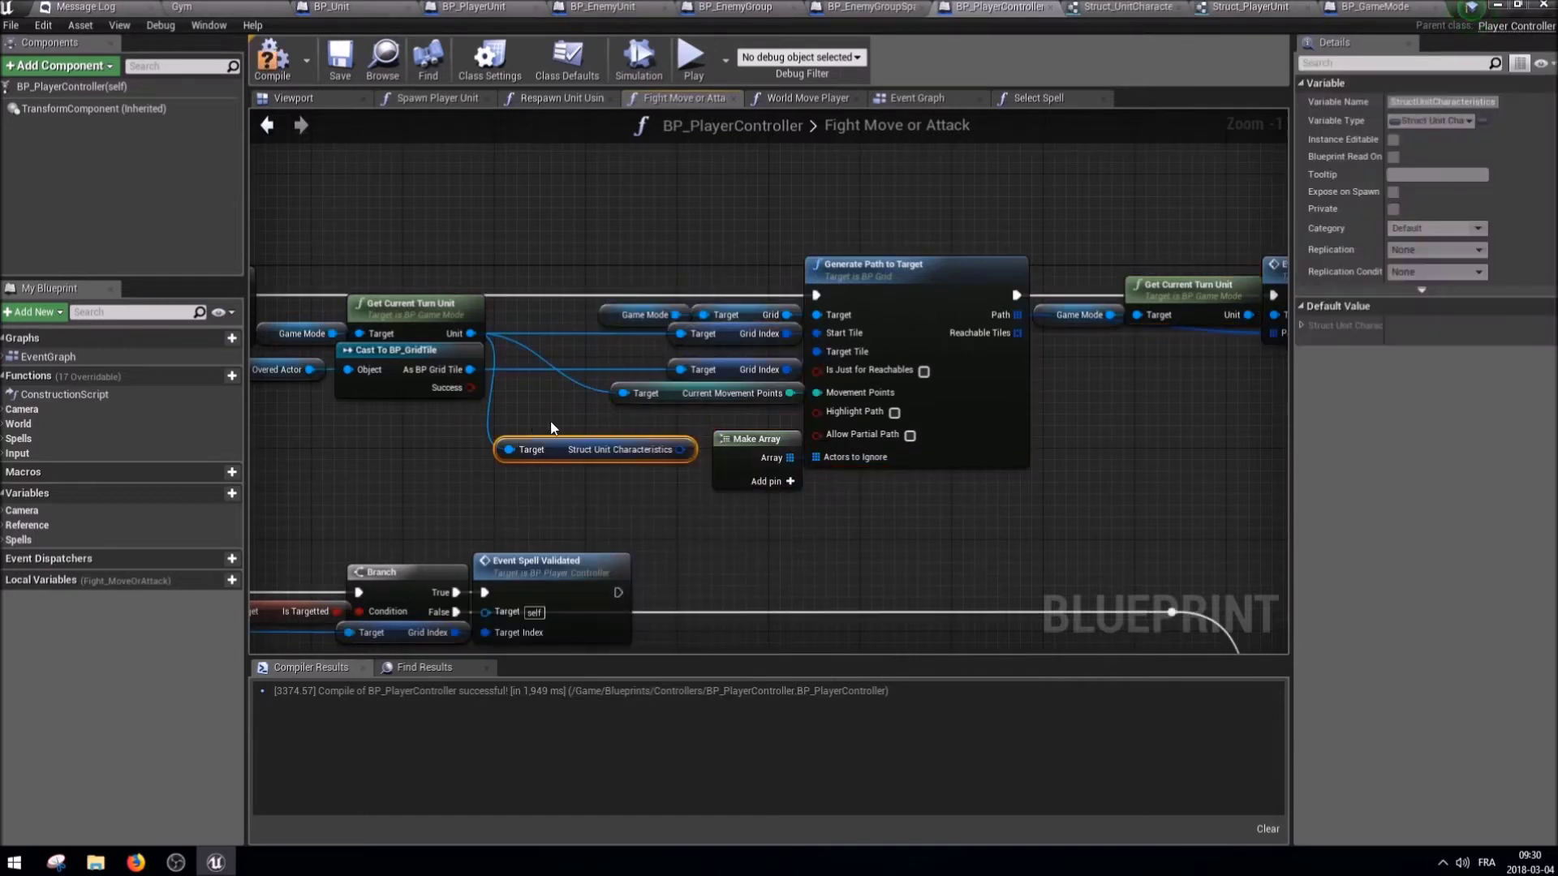
pyautogui.moveTo(683, 450); pyautogui.dragTo(623, 503)
pyautogui.write('brek')
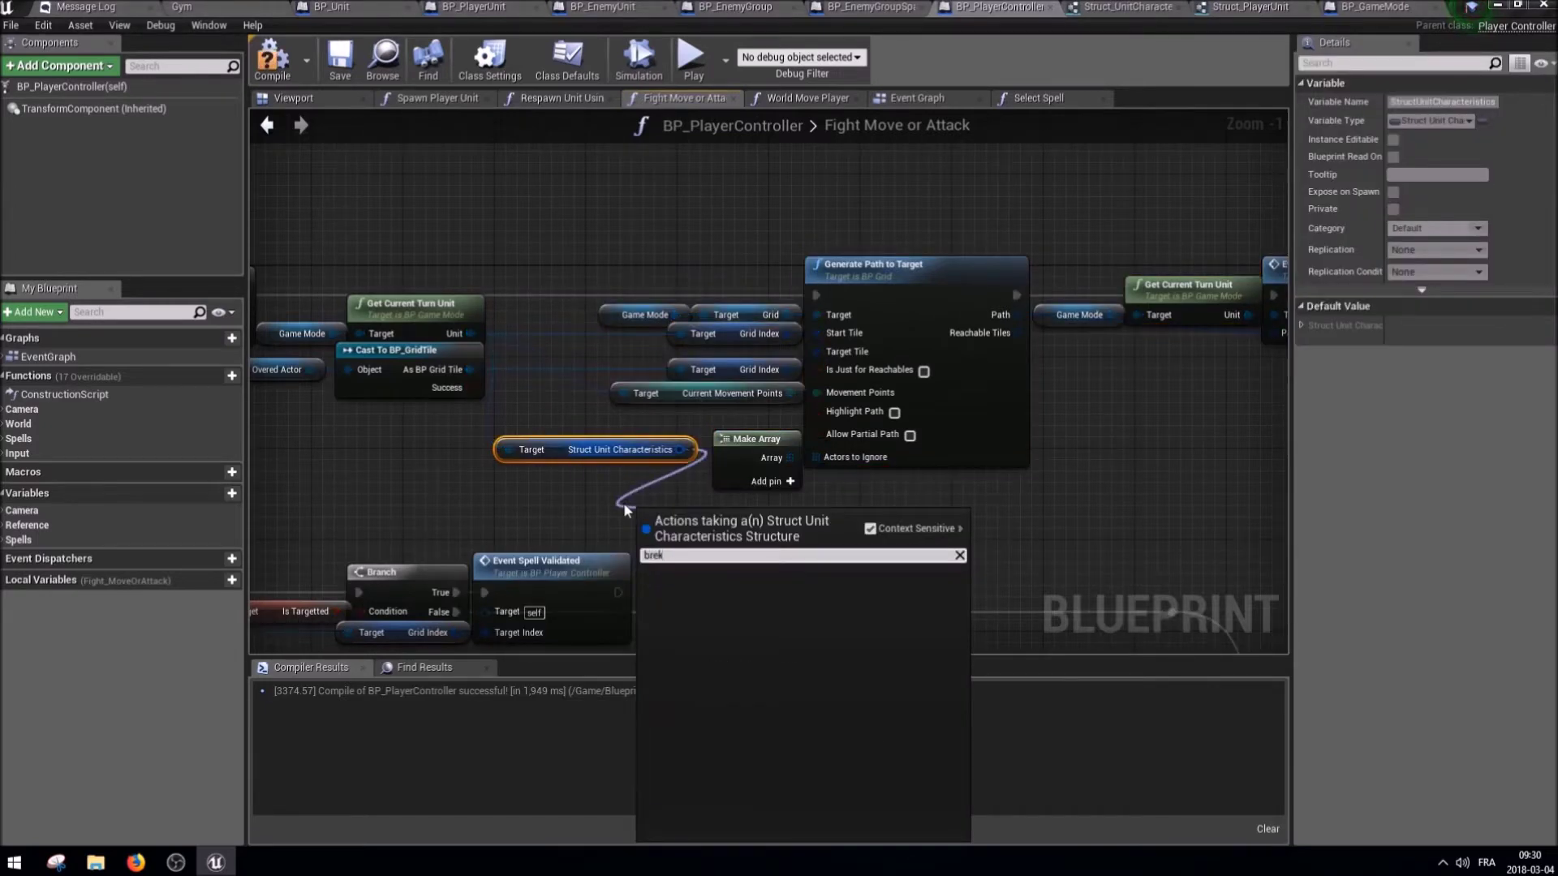
pyautogui.press('Return')
# Hide the unused Break fields, wire Movement Points Current into Generate Path, and delete the old getter.
pyautogui.click(1393, 122)
pyautogui.click(1392, 142)
pyautogui.click(1393, 161)
pyautogui.click(1392, 181)
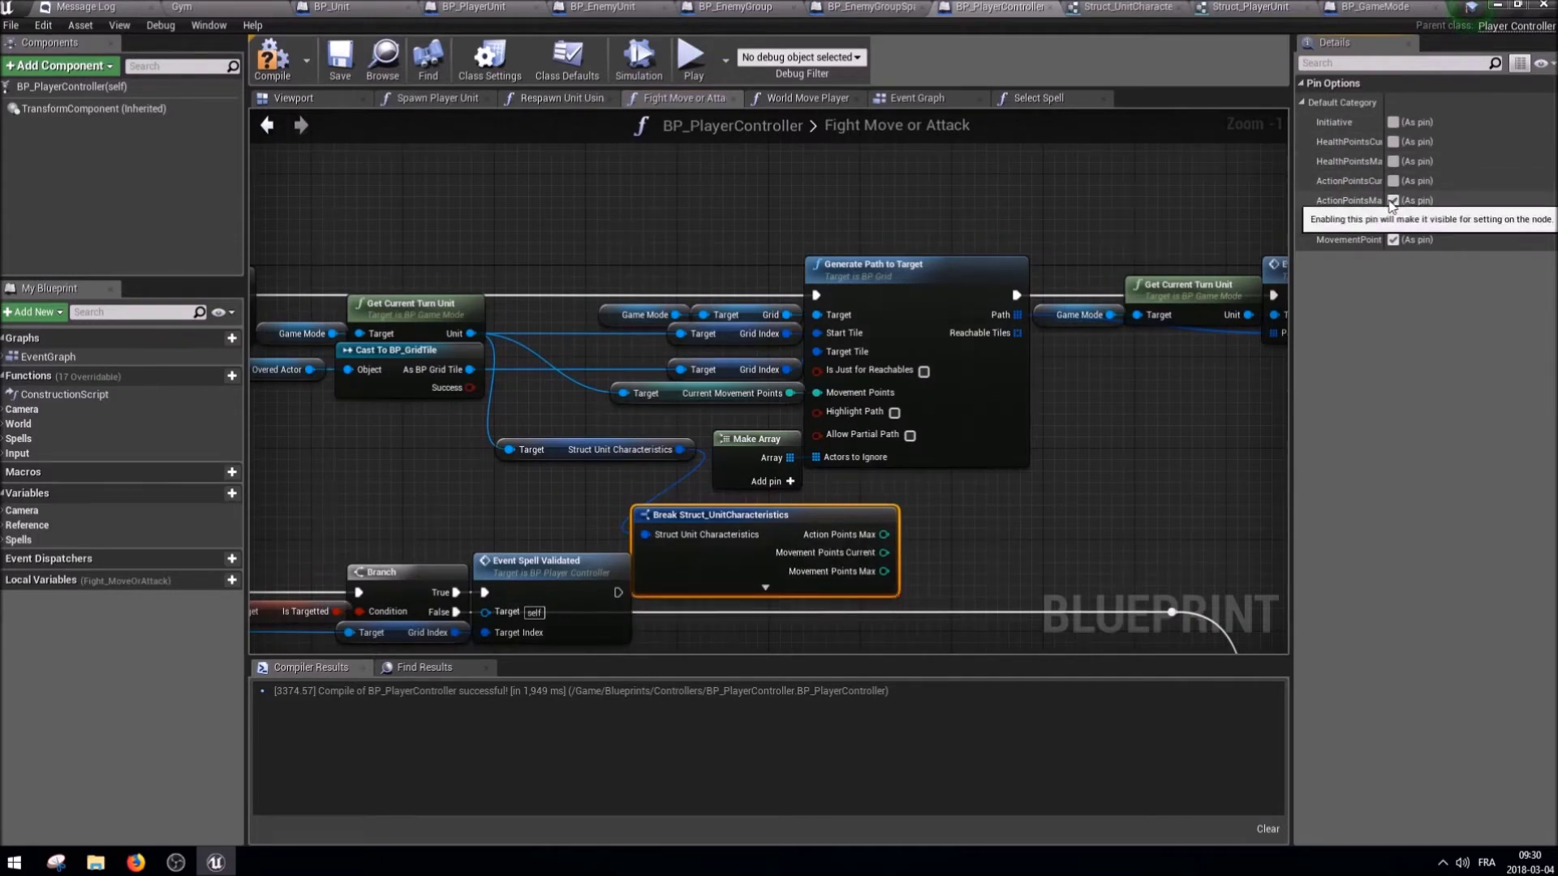
pyautogui.click(1393, 200)
pyautogui.click(1393, 240)
pyautogui.moveTo(883, 534); pyautogui.dragTo(817, 392)
pyautogui.click(761, 397)
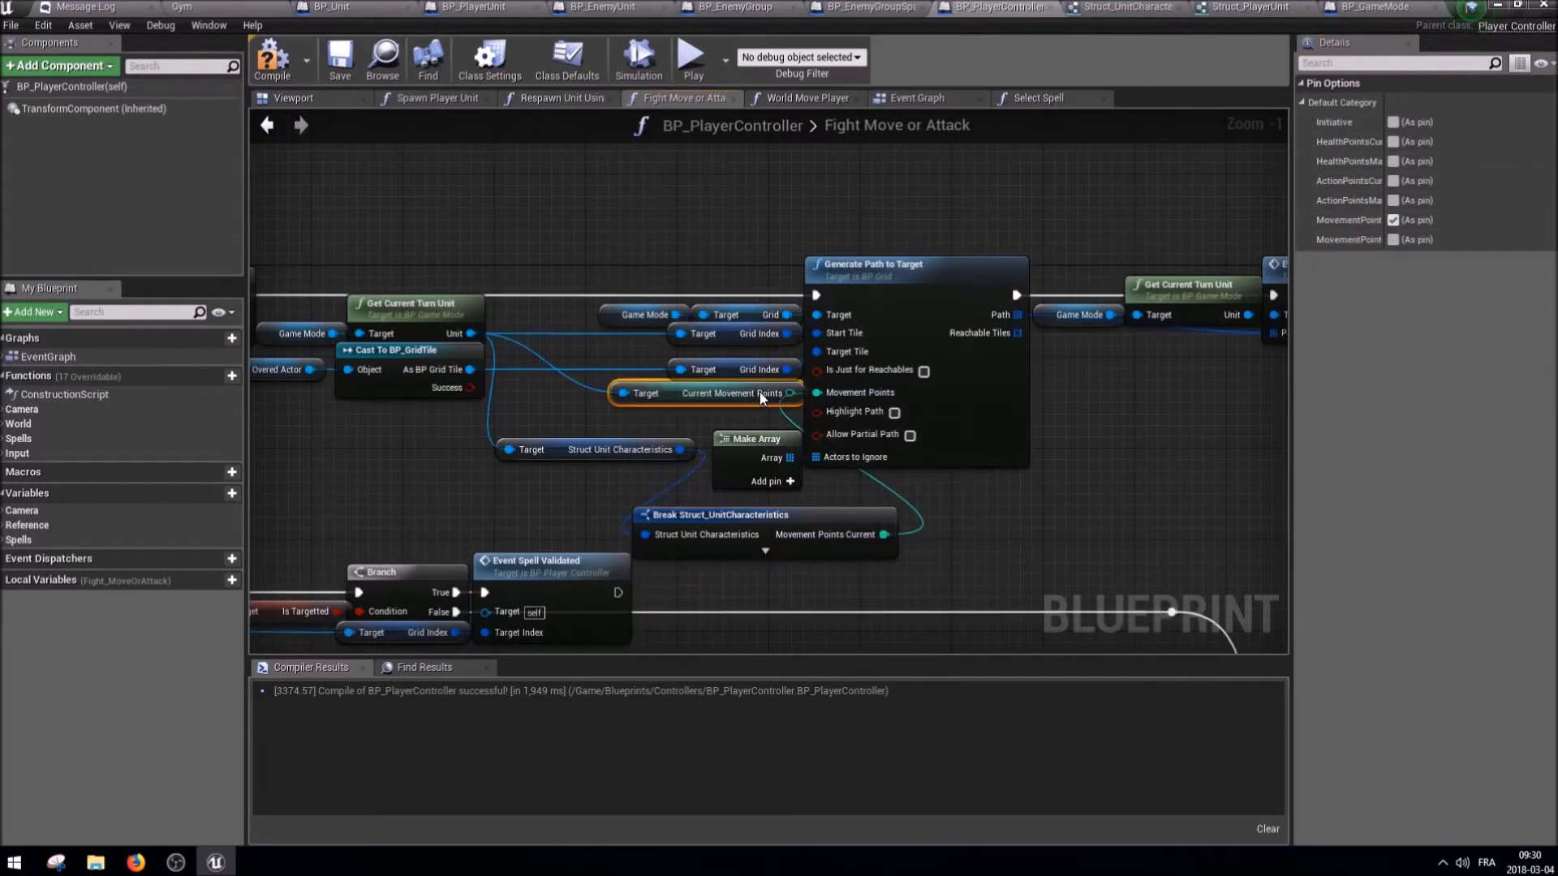
pyautogui.press('Delete')
# Rearrange the path generation, Make Array and Break nodes, then compile BP_PlayerController.
pyautogui.scroll(-2, 999, 336)
pyautogui.moveTo(1104, 369); pyautogui.dragTo(537, 206)
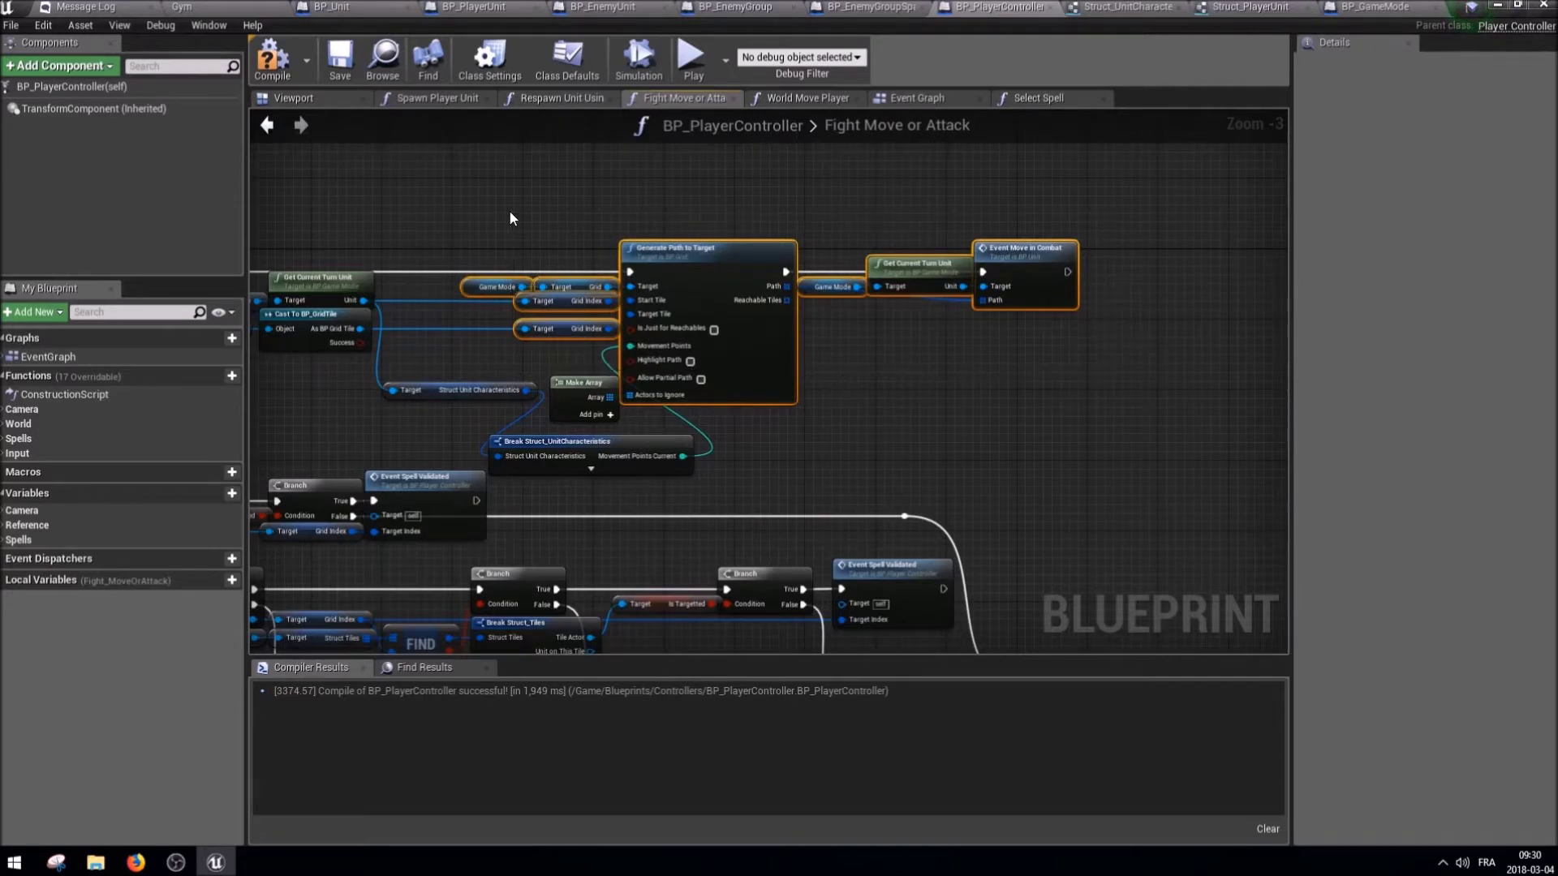
pyautogui.moveTo(689, 247); pyautogui.dragTo(884, 248)
pyautogui.moveTo(620, 414); pyautogui.dragTo(706, 414)
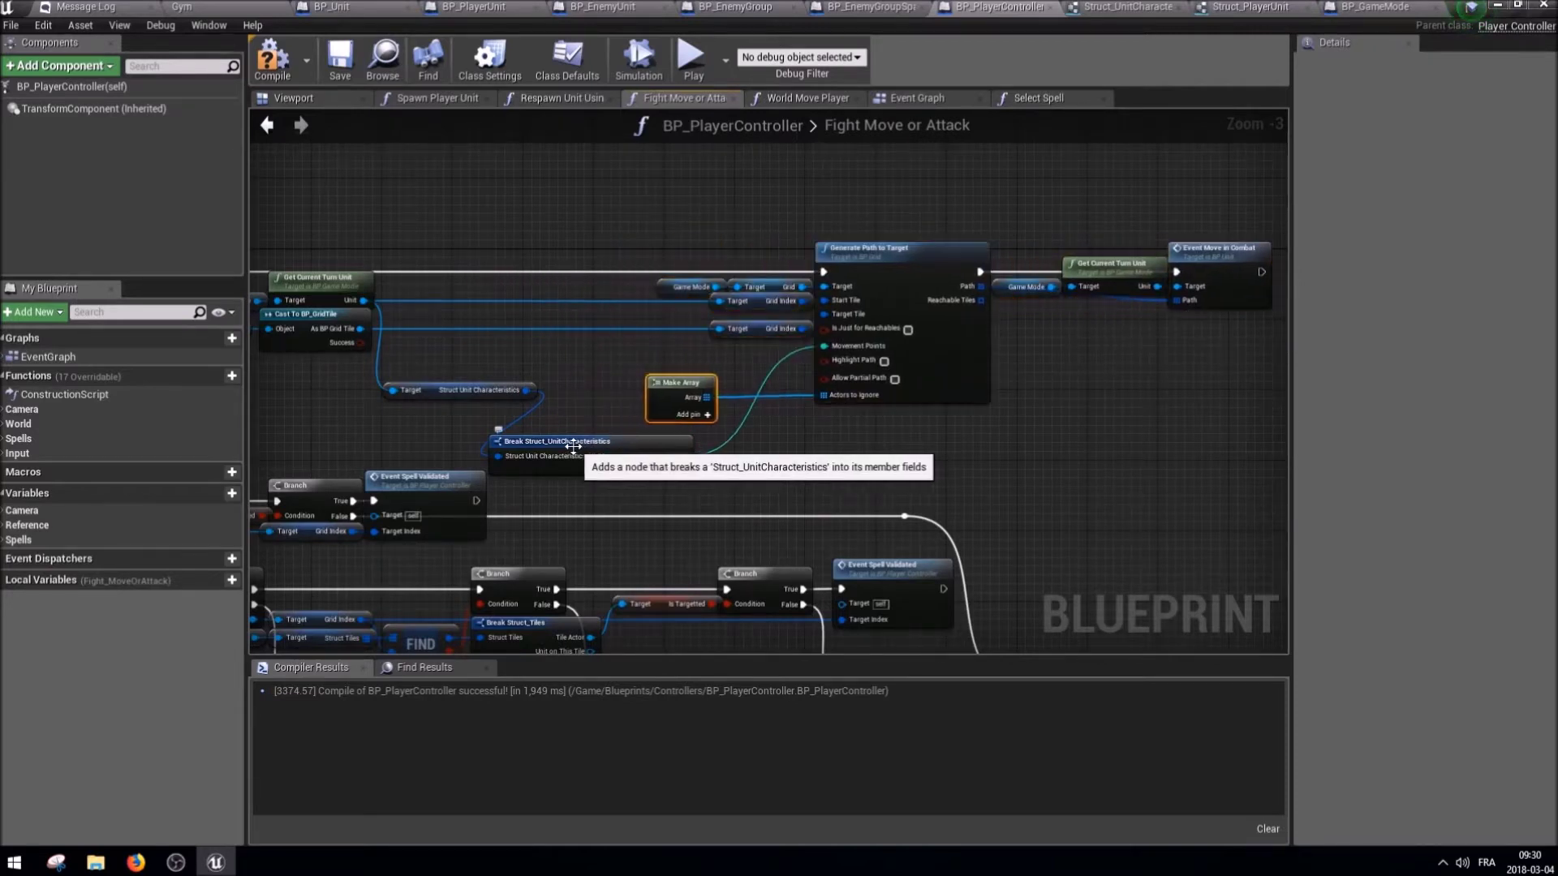
pyautogui.moveTo(573, 446)
pyautogui.mouseDown()
pyautogui.moveTo(627, 388)
pyautogui.moveTo(626, 353)
pyautogui.mouseUp()
pyautogui.keyDown('ctrl'); pyautogui.click(454, 390); pyautogui.keyUp('ctrl')
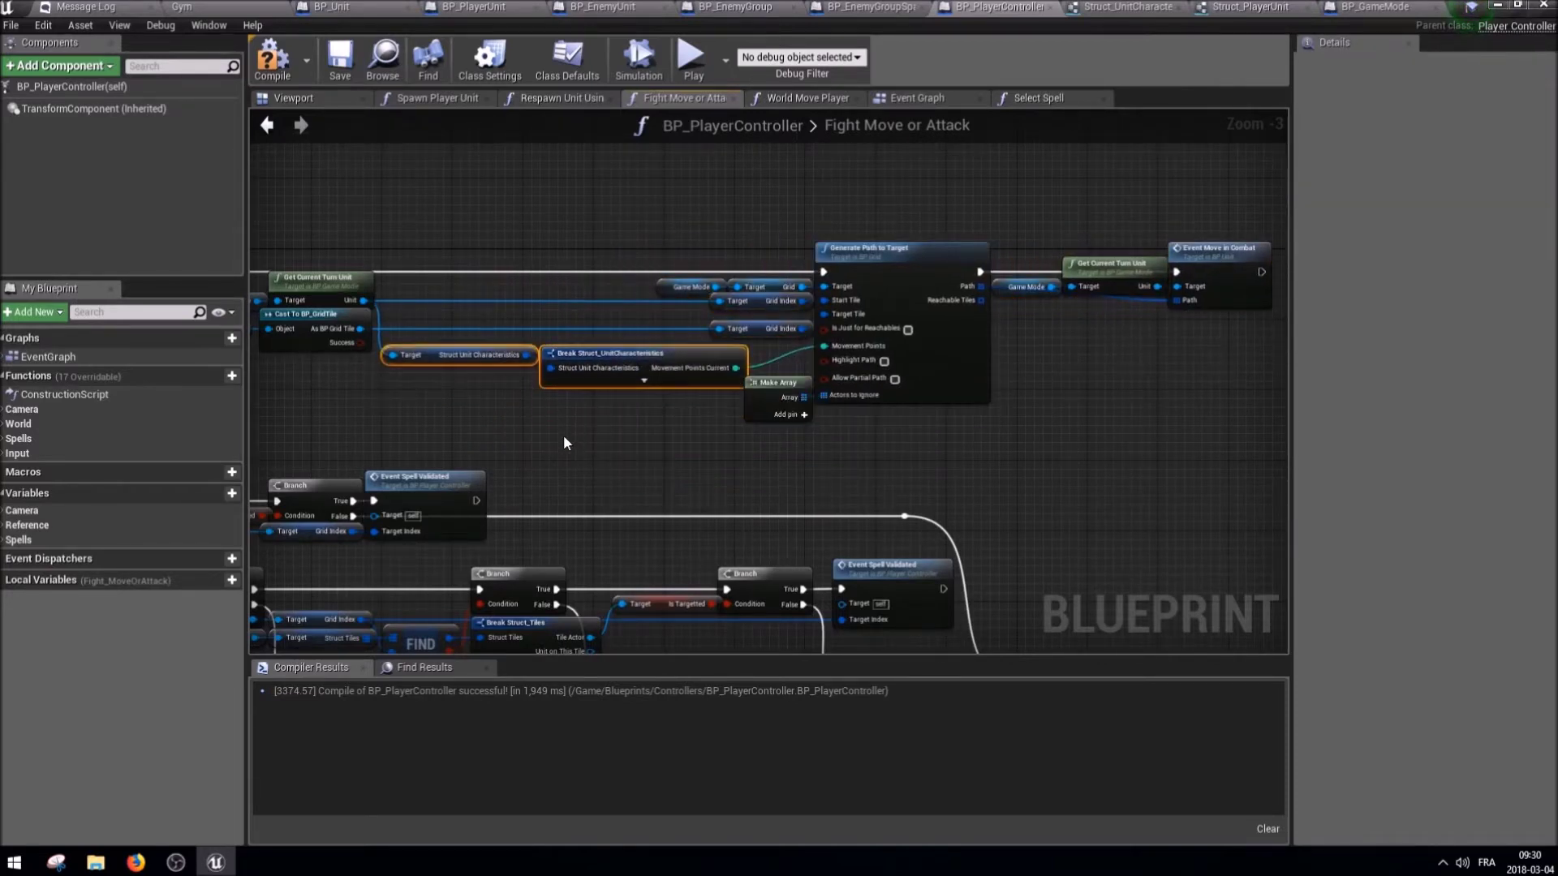
pyautogui.moveTo(435, 417); pyautogui.dragTo(625, 438, button='right')
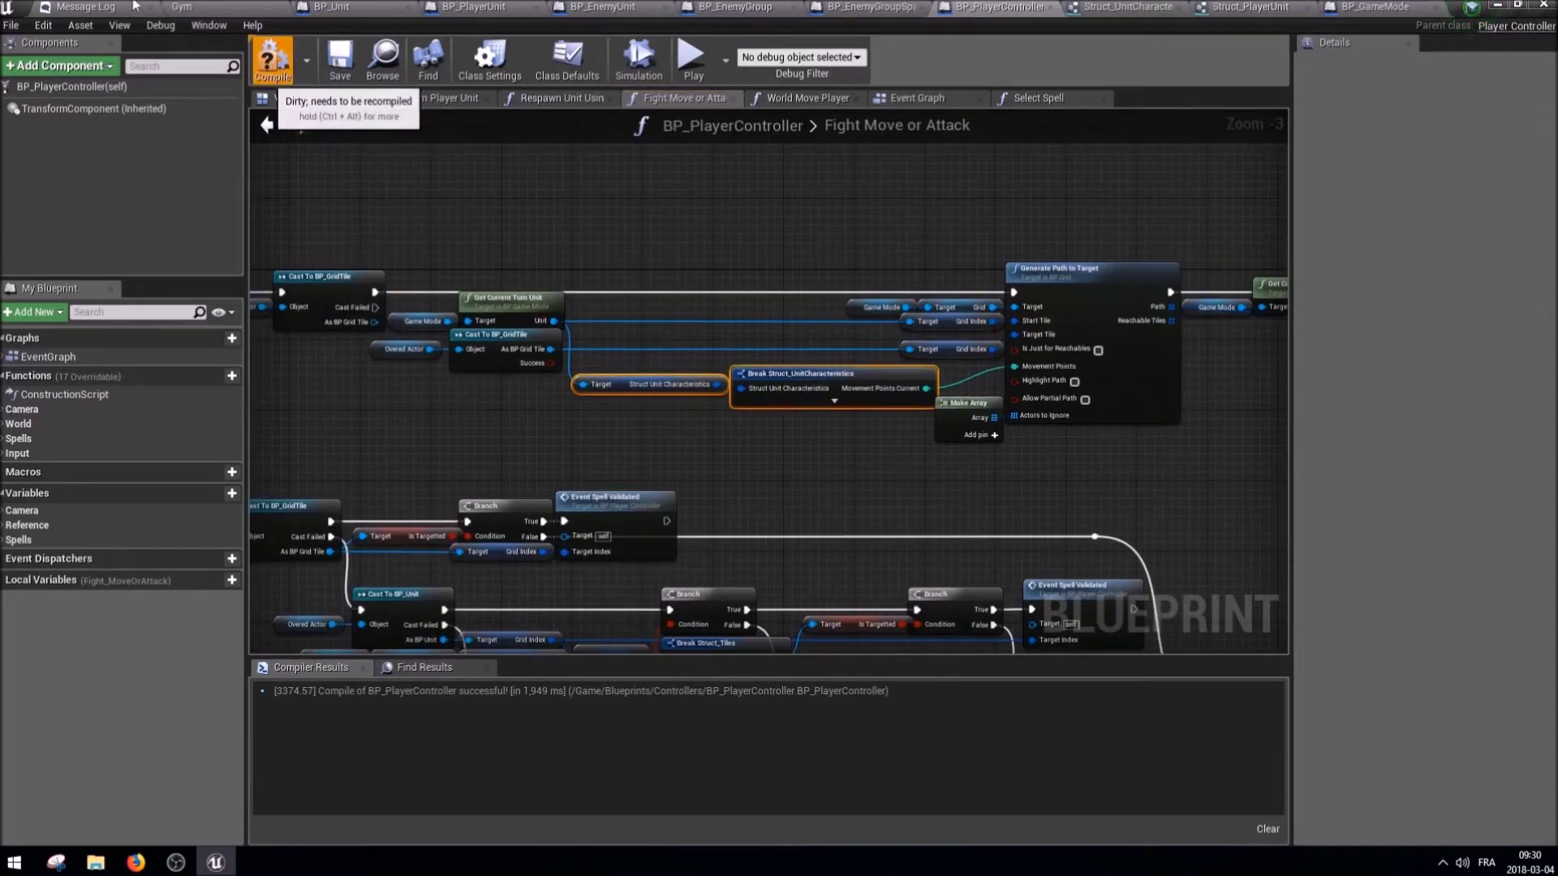
pyautogui.click(91, 7)
# In Generate Path For Current Turn Unit, wire Movement Points Current into Generate Path and tidy the layout.
pyautogui.click(174, 6)
pyautogui.doubleClick(73, 612)
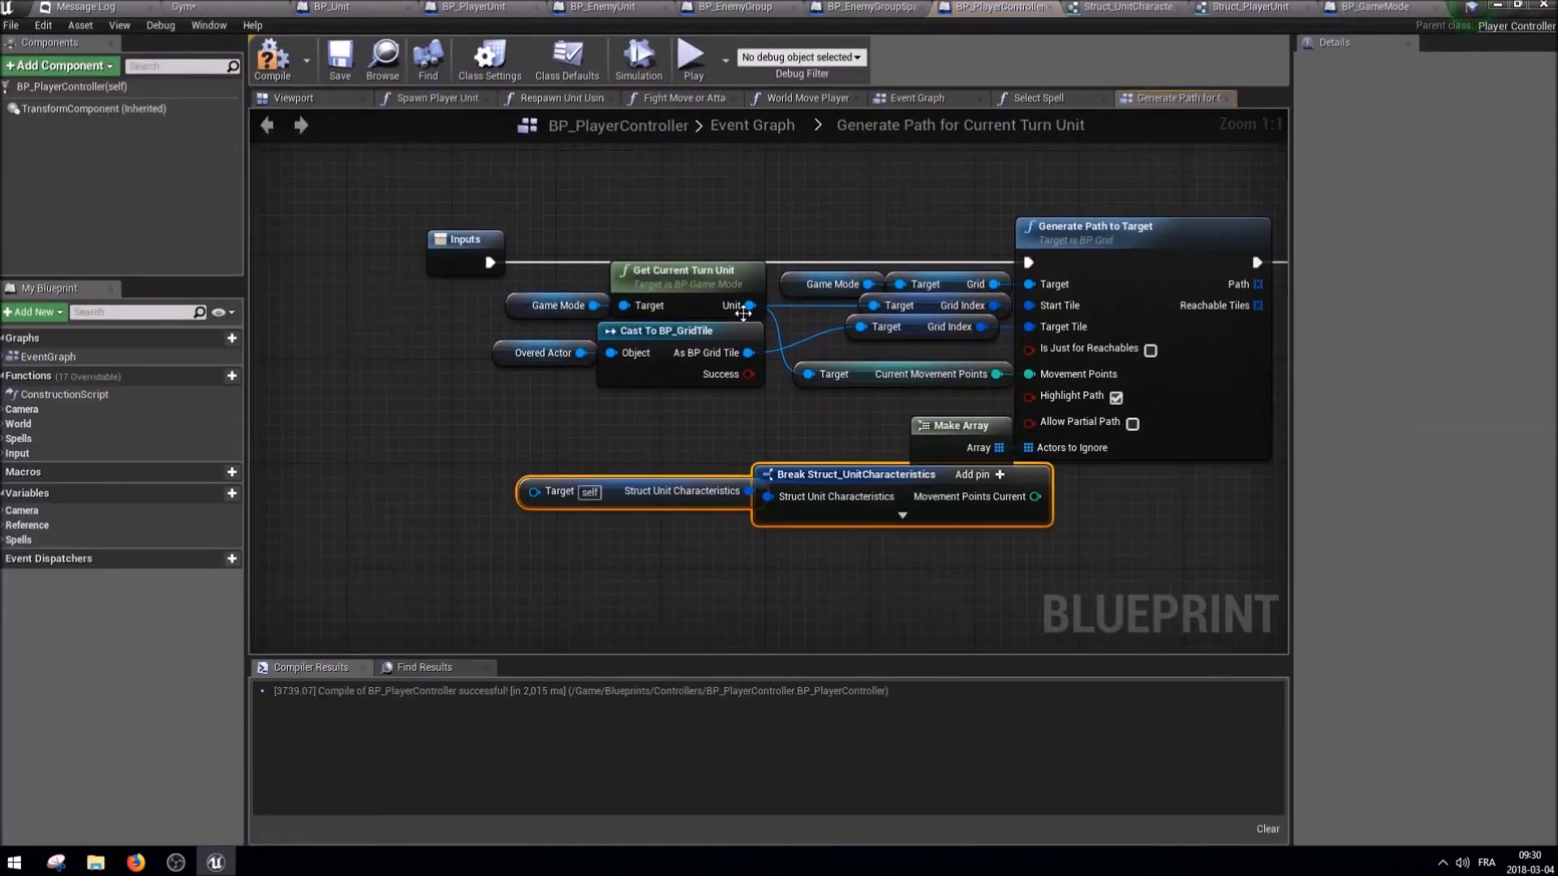
pyautogui.moveTo(1034, 495); pyautogui.dragTo(1057, 375)
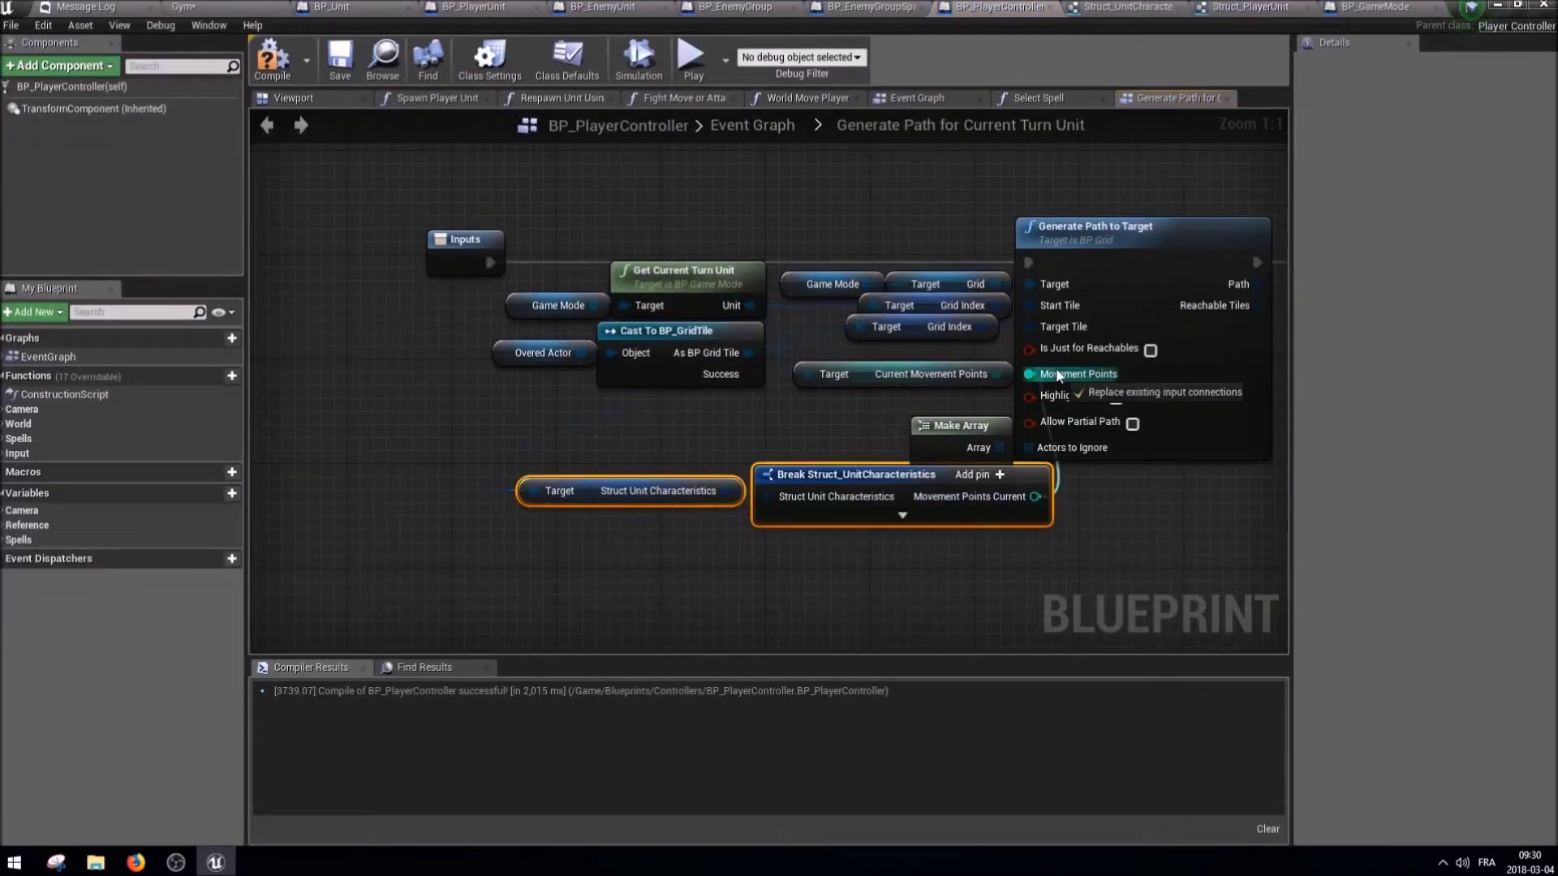
pyautogui.moveTo(894, 384); pyautogui.dragTo(586, 371, button='right')
pyautogui.moveTo(1087, 446); pyautogui.dragTo(516, 199)
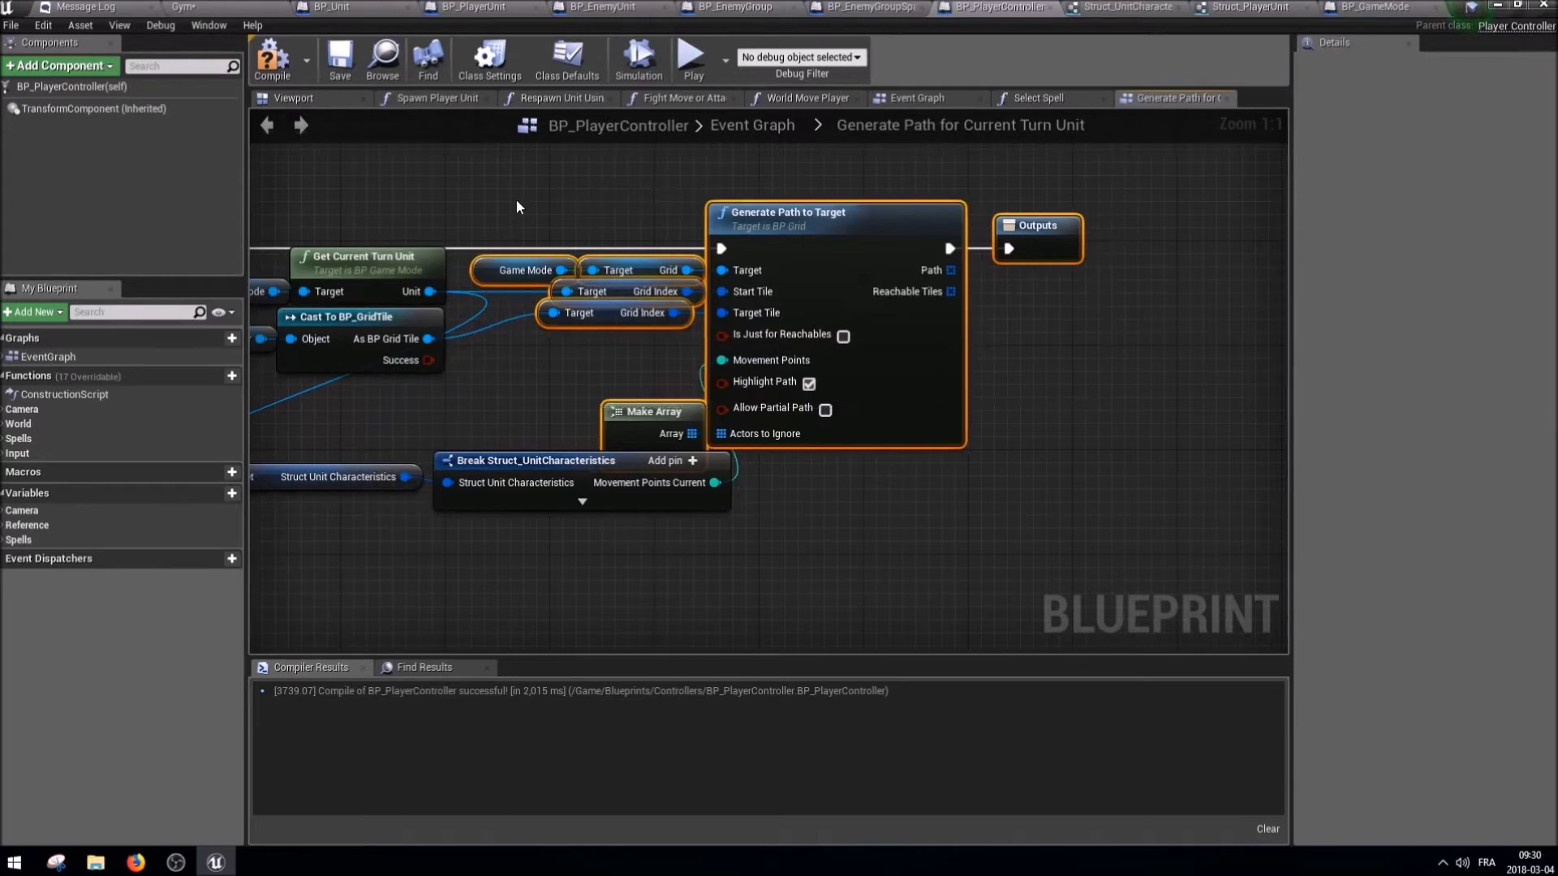
pyautogui.moveTo(519, 270); pyautogui.dragTo(889, 270)
pyautogui.moveTo(615, 524); pyautogui.dragTo(365, 471)
pyautogui.moveTo(606, 481)
pyautogui.mouseDown()
pyautogui.moveTo(785, 363)
pyautogui.moveTo(877, 363)
pyautogui.mouseUp()
pyautogui.click(568, 211)
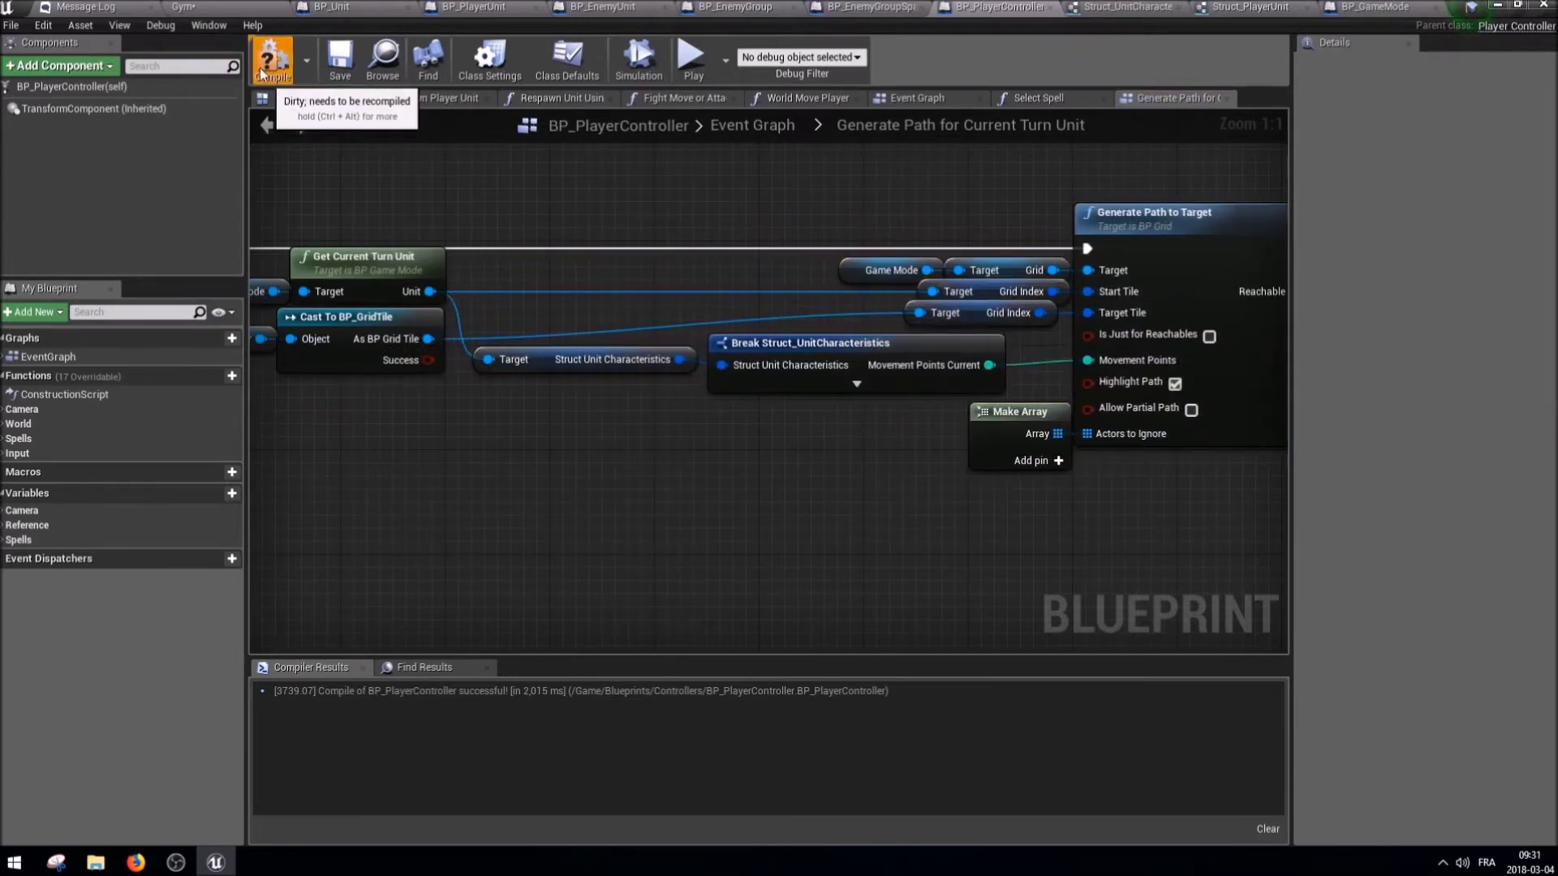
pyautogui.click(233, 7)
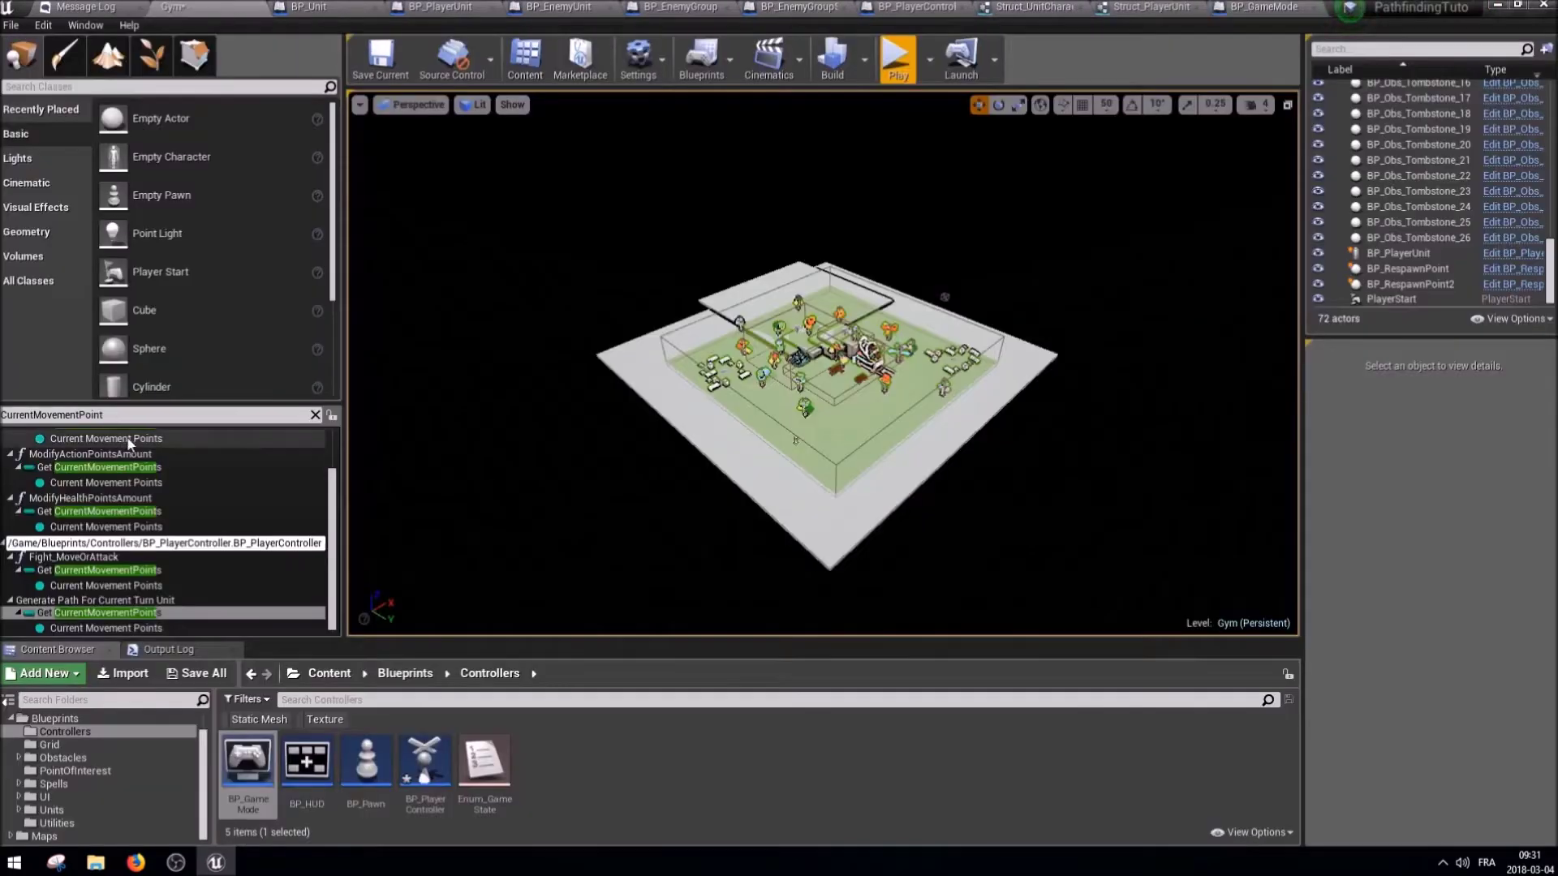
# Delete BP_Unit's in-use CurrentMovementPoints variable, confirm the removal, and recompile.
pyautogui.click(373, 12)
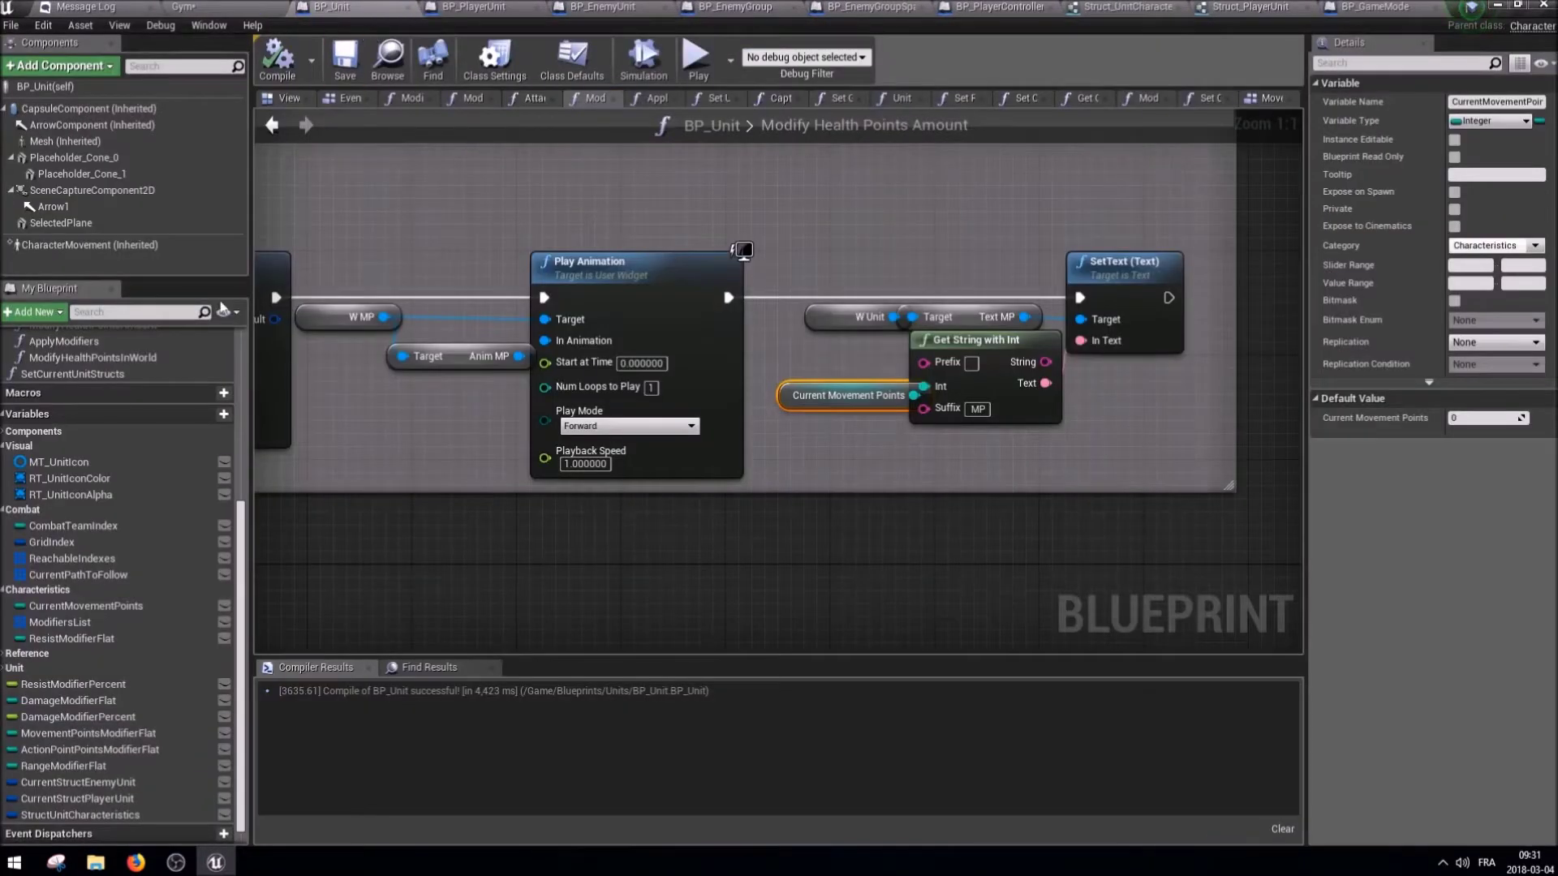
pyautogui.click(80, 467)
pyautogui.click(76, 606)
pyautogui.press('Delete')
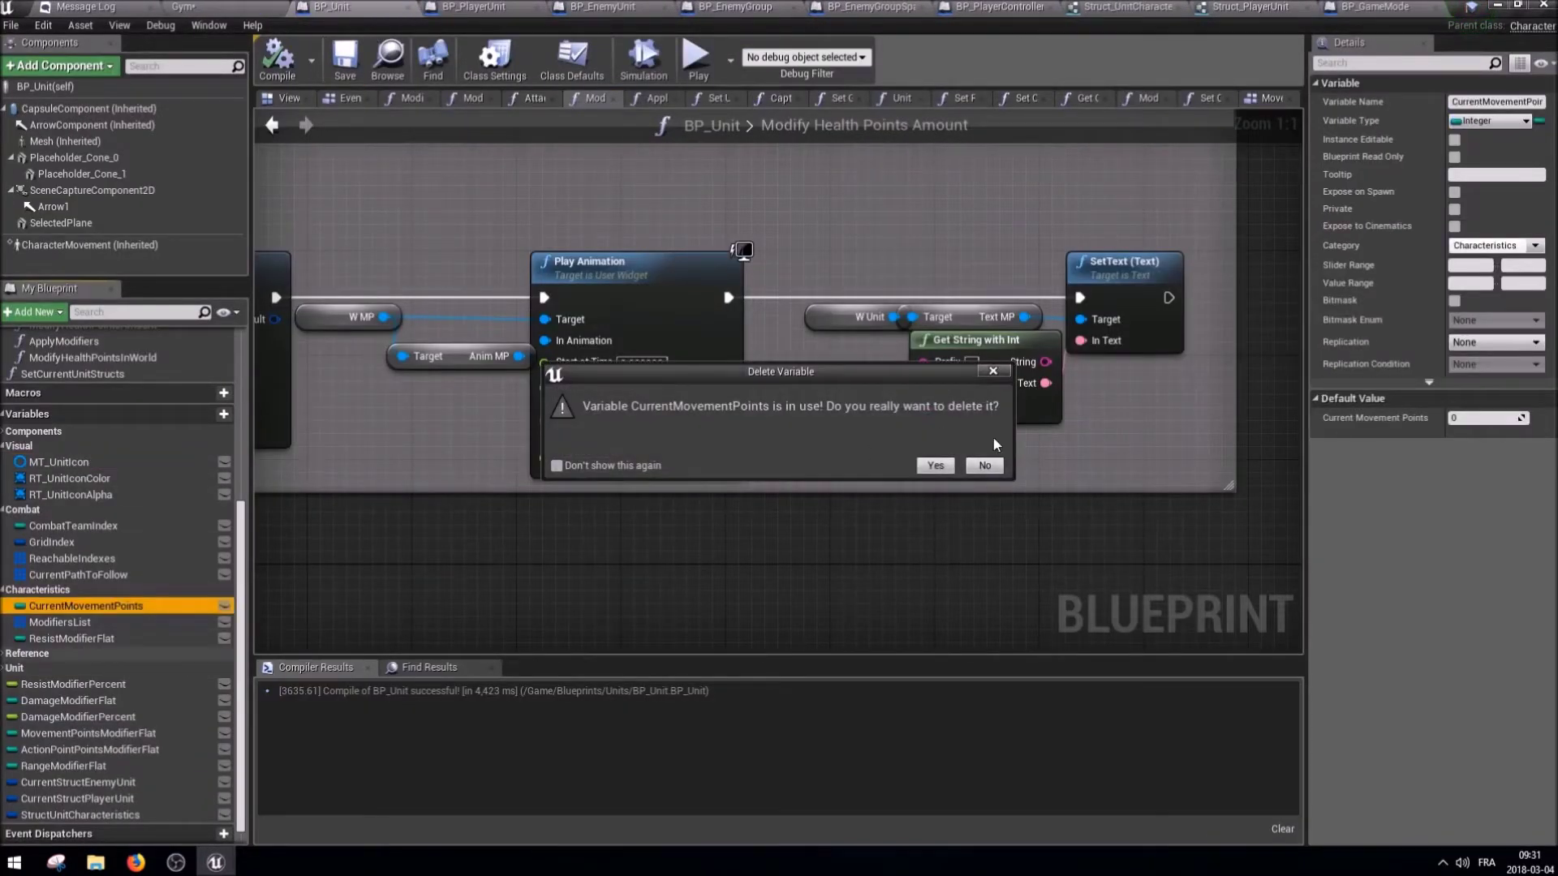
pyautogui.click(935, 466)
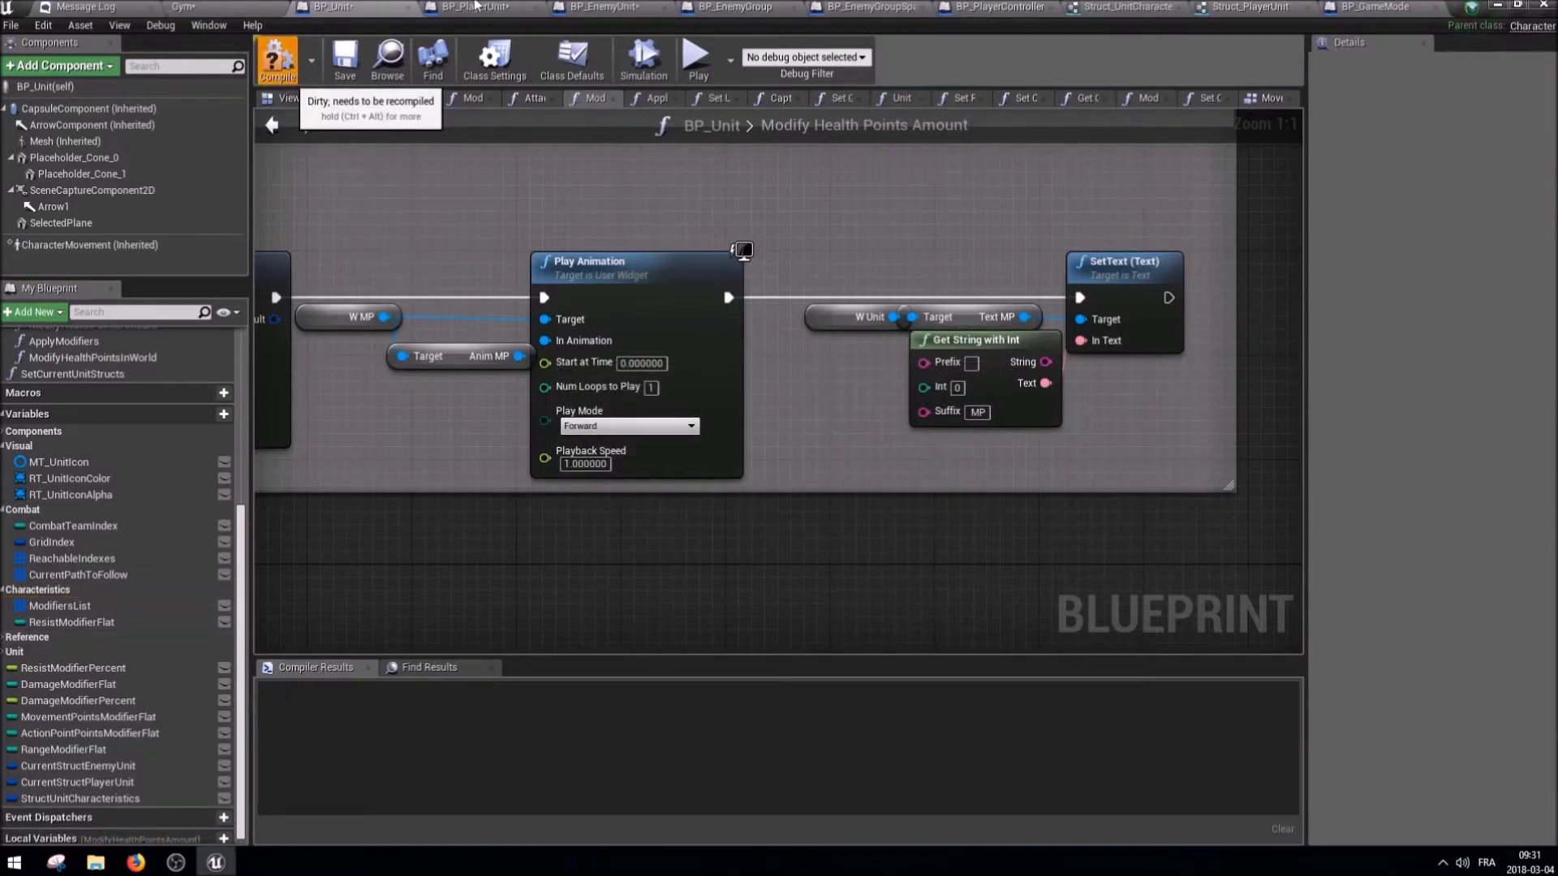
pyautogui.click(130, 6)
# Save all modified assets and briefly play-test the Gym level.
pyautogui.click(182, 6)
pyautogui.click(197, 673)
pyautogui.click(919, 574)
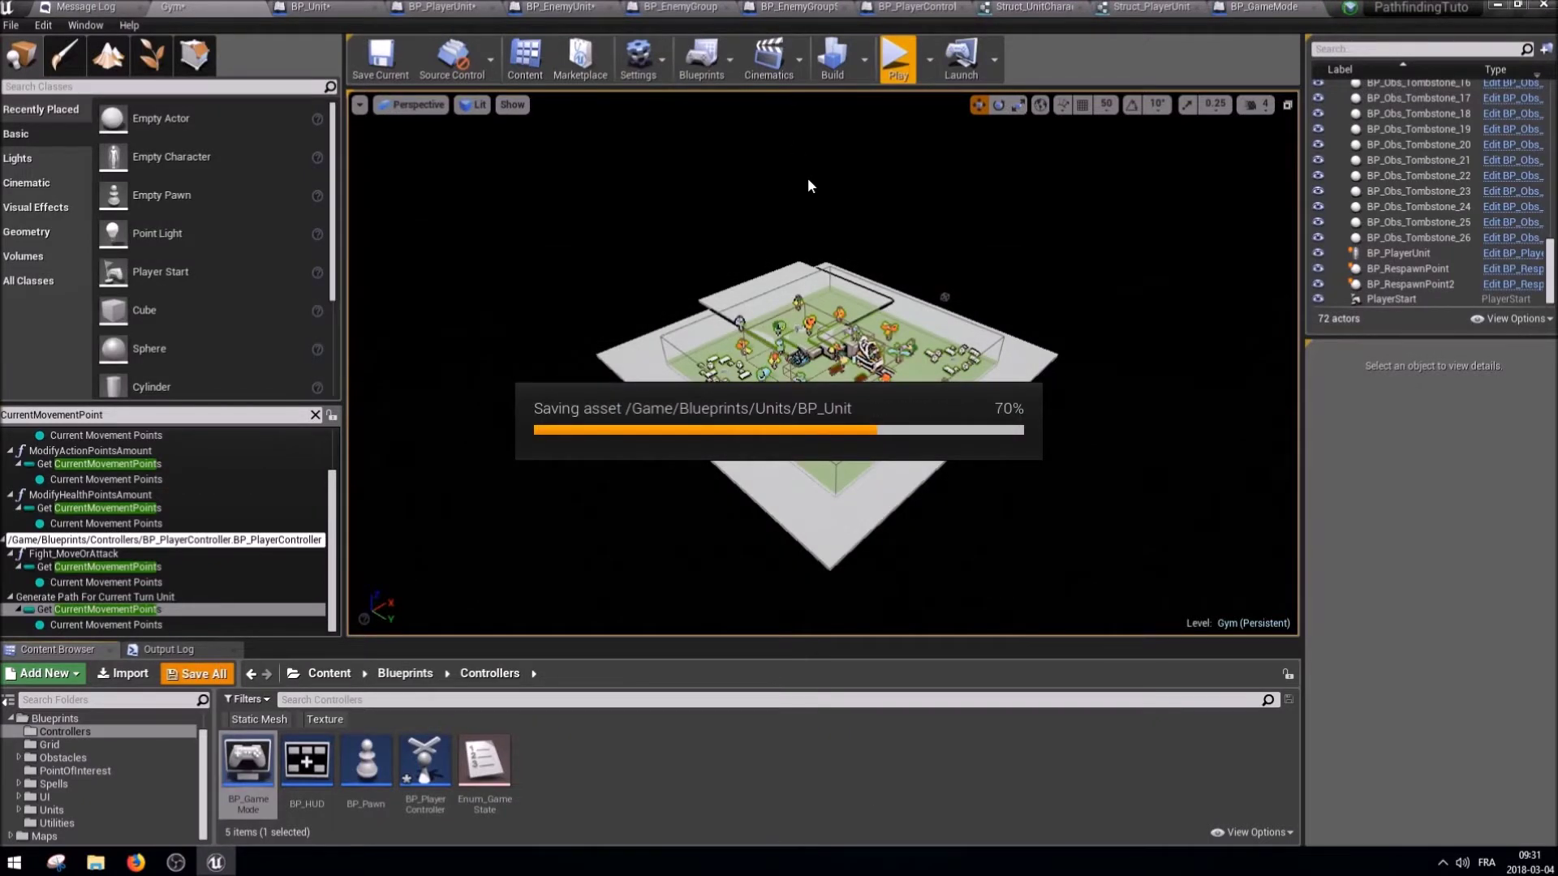
pyautogui.click(895, 75)
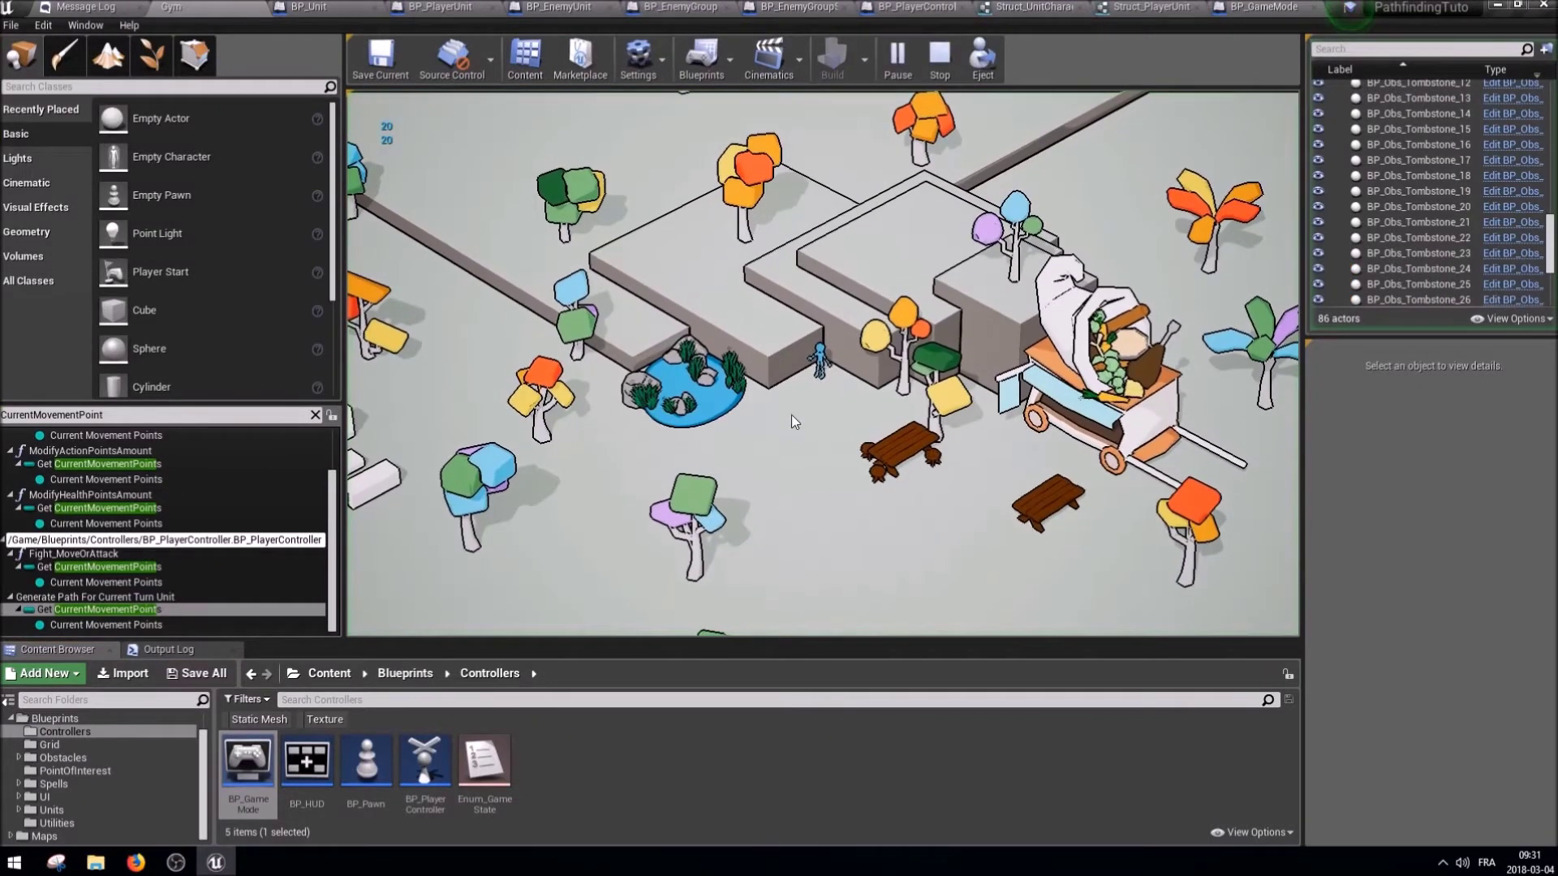
pyautogui.press('Escape')
pyautogui.click(246, 414)
# Move ResistModifierPercent, DamageModifierFlat, DamageModifierPercent and MovementPointsModifierFlat into the Characteristics category.
pyautogui.doubleClick(89, 494)
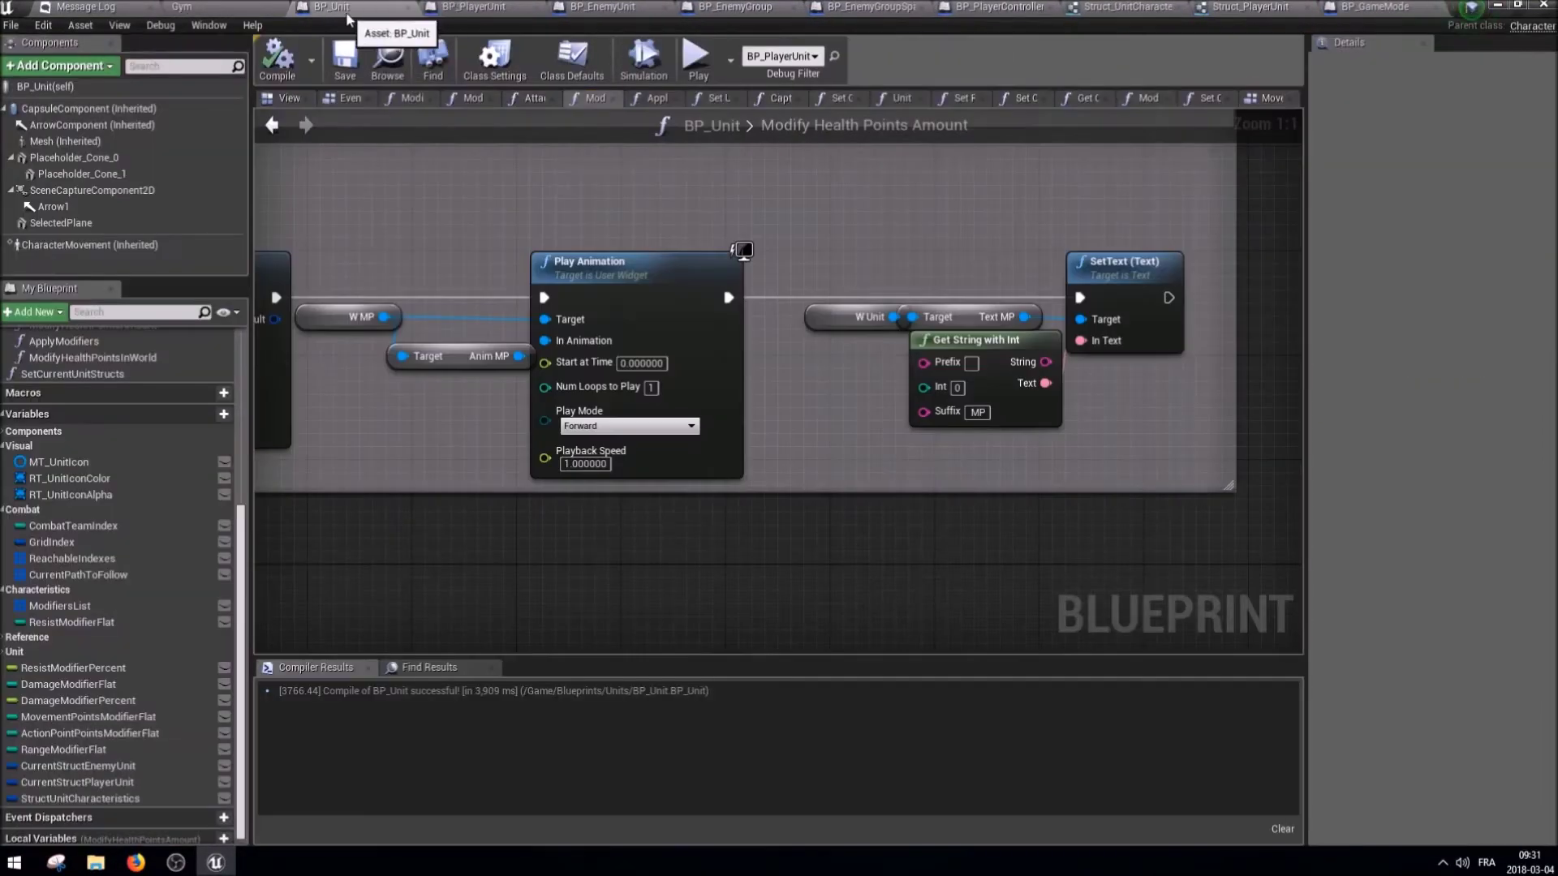
pyautogui.scroll(-7, 566, 298)
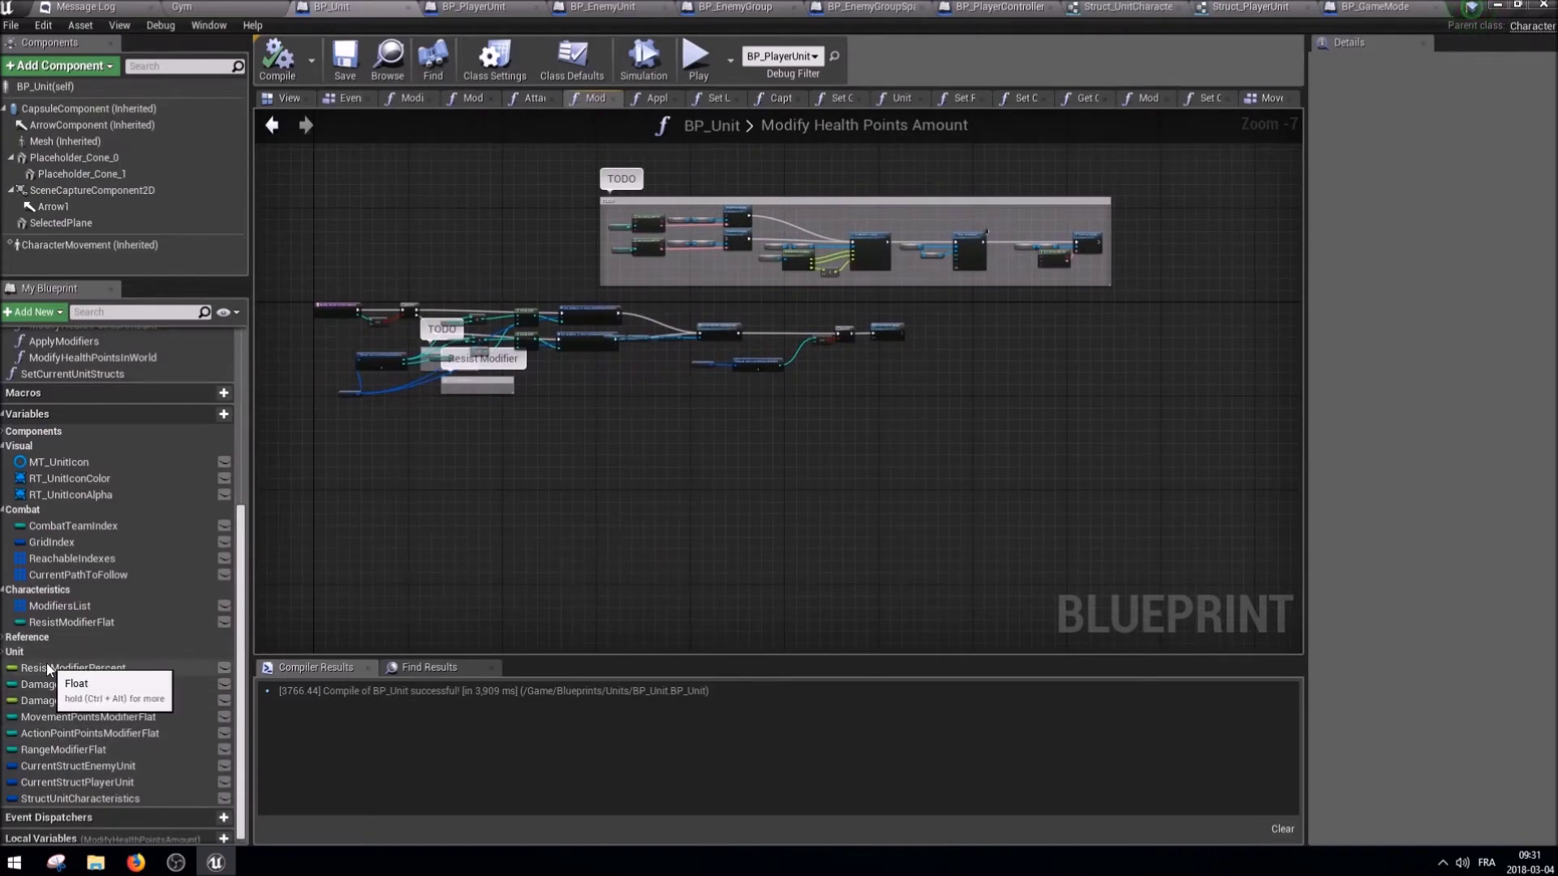
pyautogui.moveTo(46, 663); pyautogui.dragTo(49, 587)
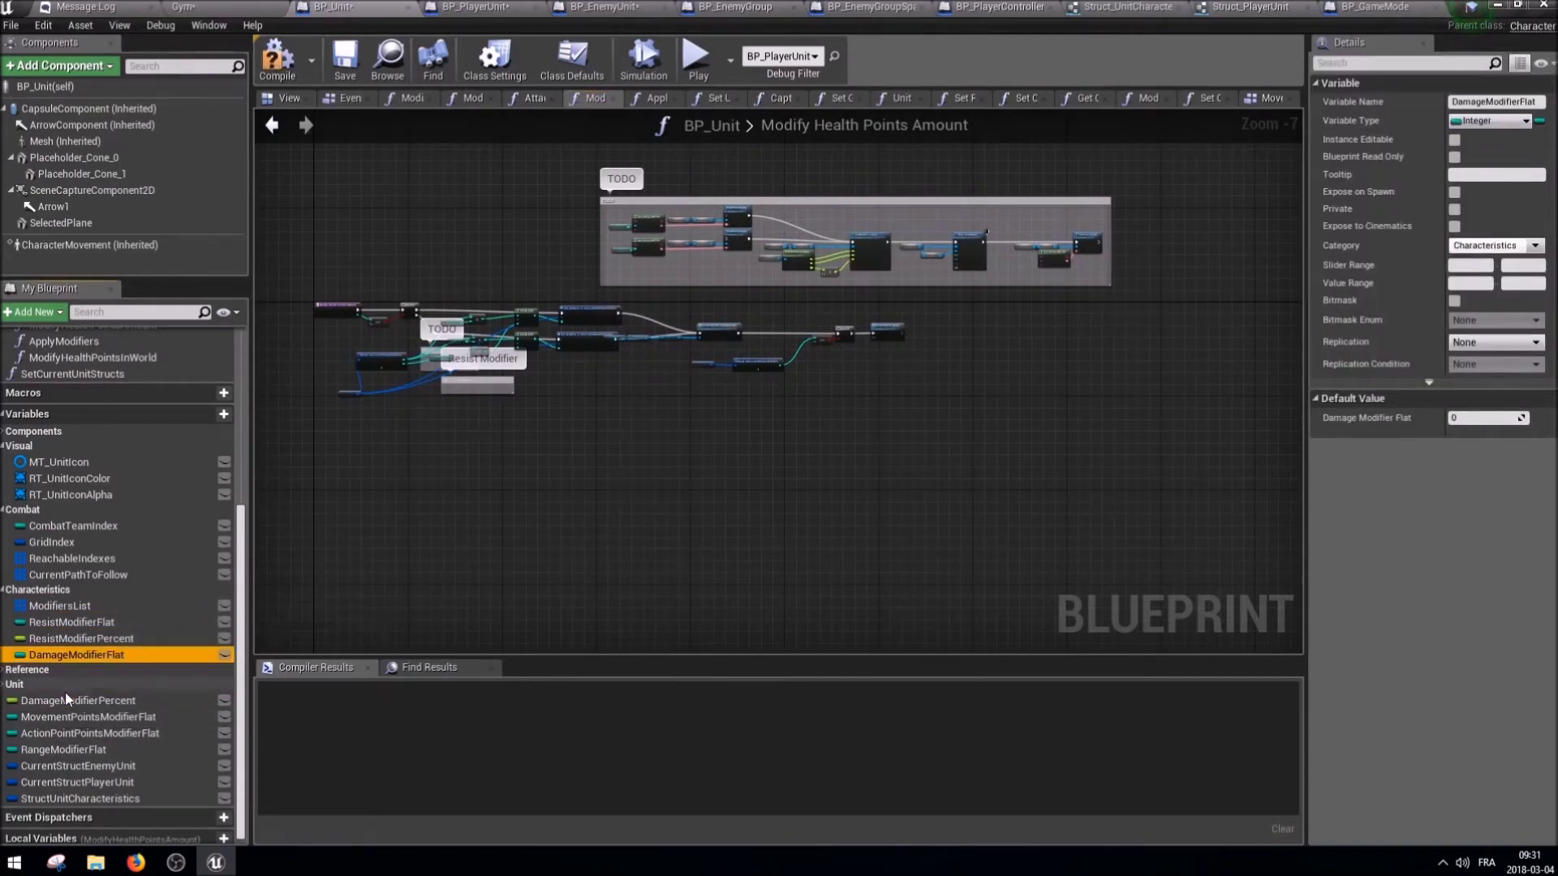
pyautogui.moveTo(65, 699); pyautogui.dragTo(32, 582)
pyautogui.moveTo(50, 700); pyautogui.dragTo(31, 594)
pyautogui.moveTo(49, 716)
pyautogui.mouseDown()
pyautogui.moveTo(31, 587)
pyautogui.moveTo(51, 604)
pyautogui.moveTo(31, 591)
pyautogui.mouseUp()
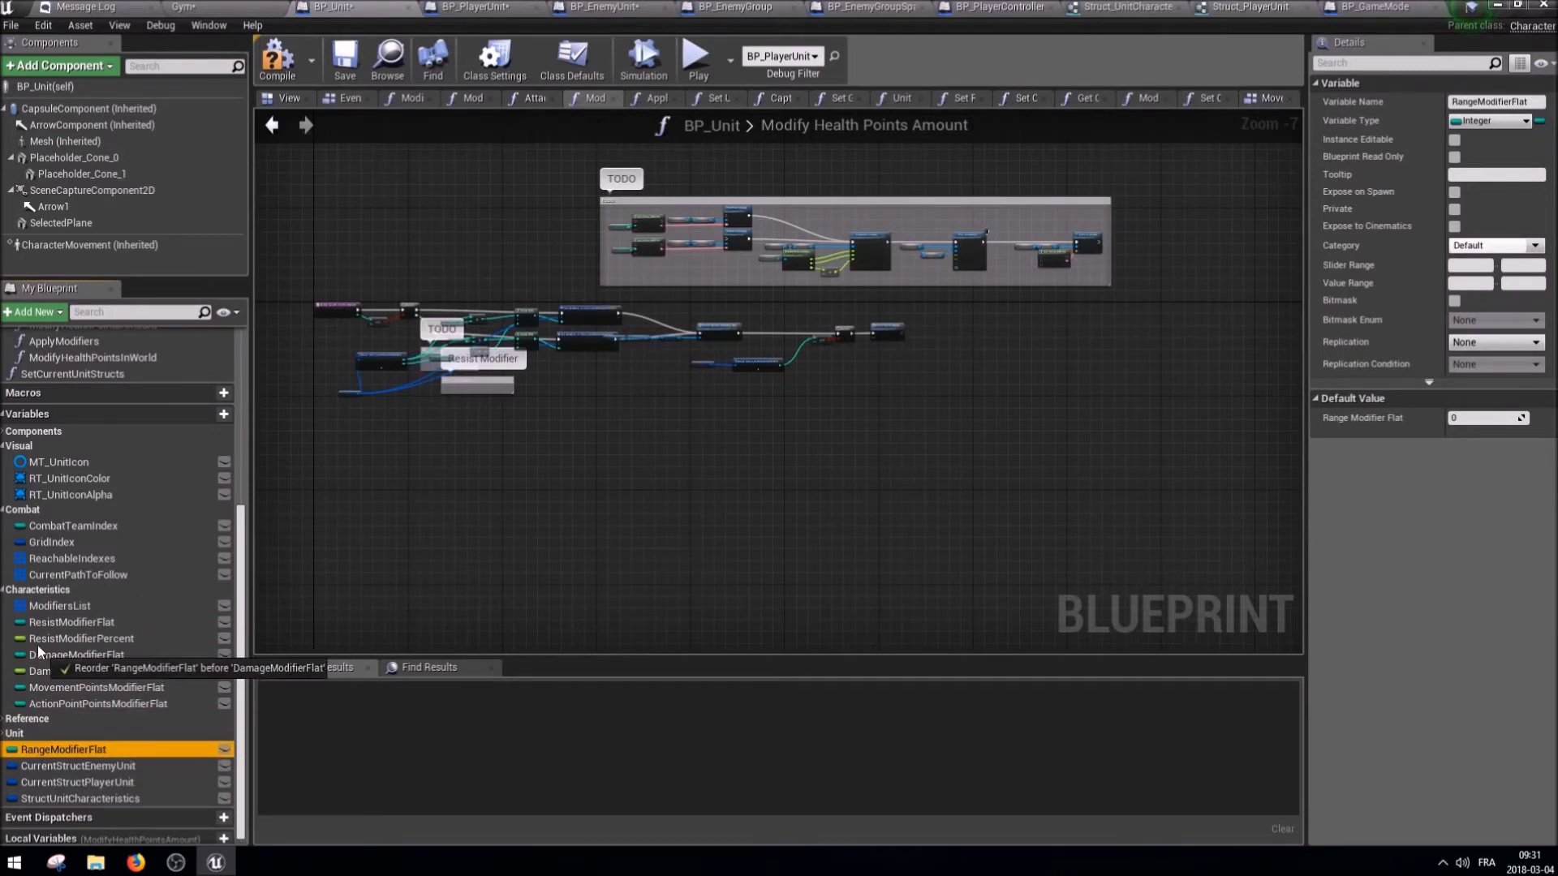
# Inspect the CurrentStructPlayerUnit variable, leaving its name unchanged.
pyautogui.doubleClick(47, 782)
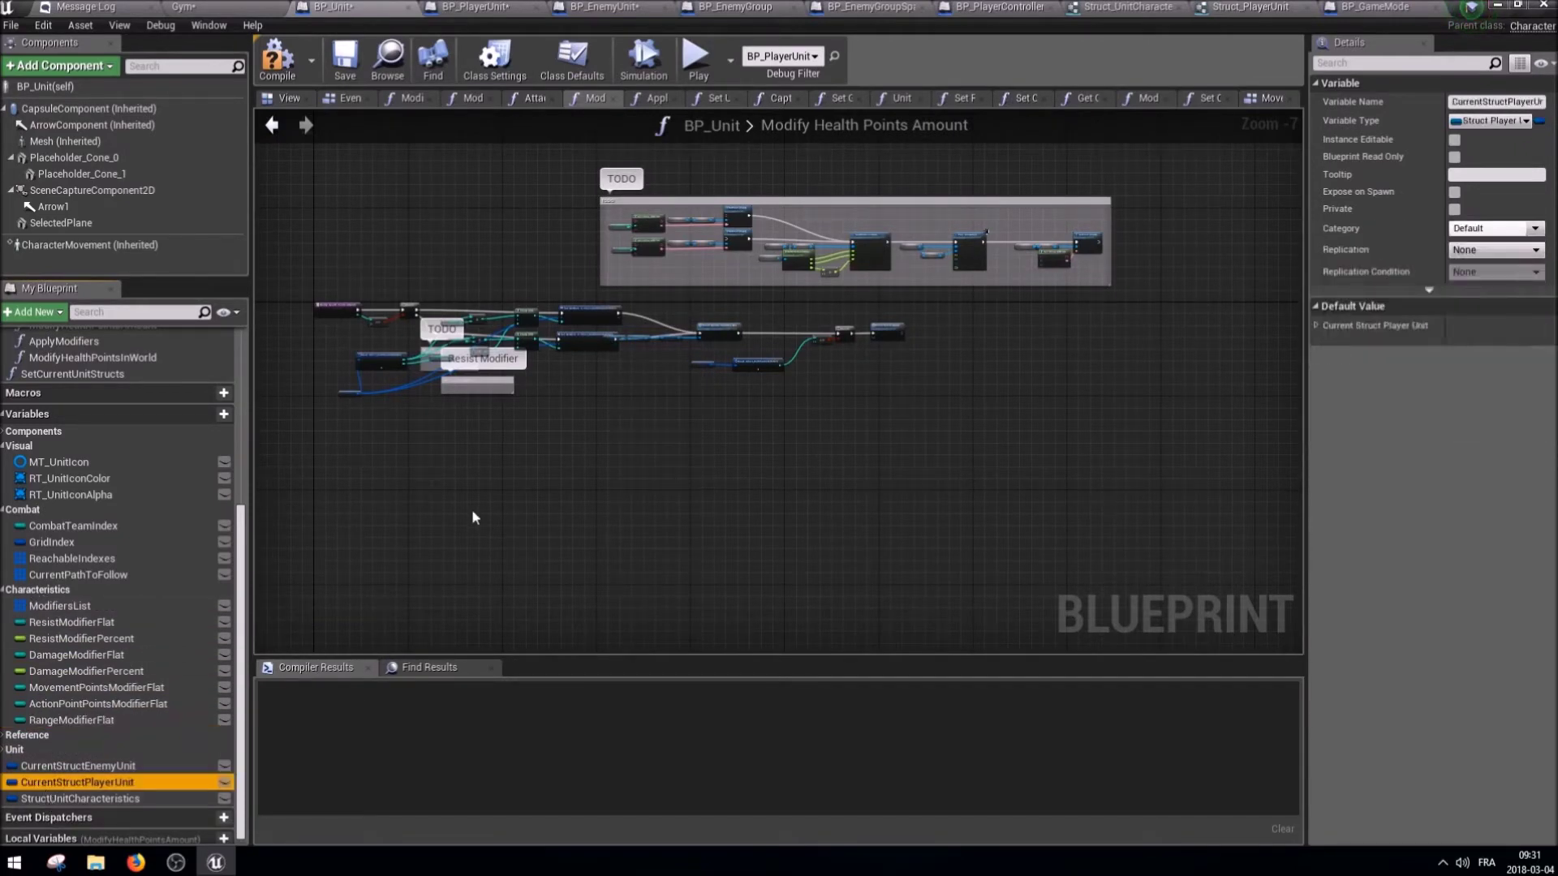
pyautogui.click(96, 785)
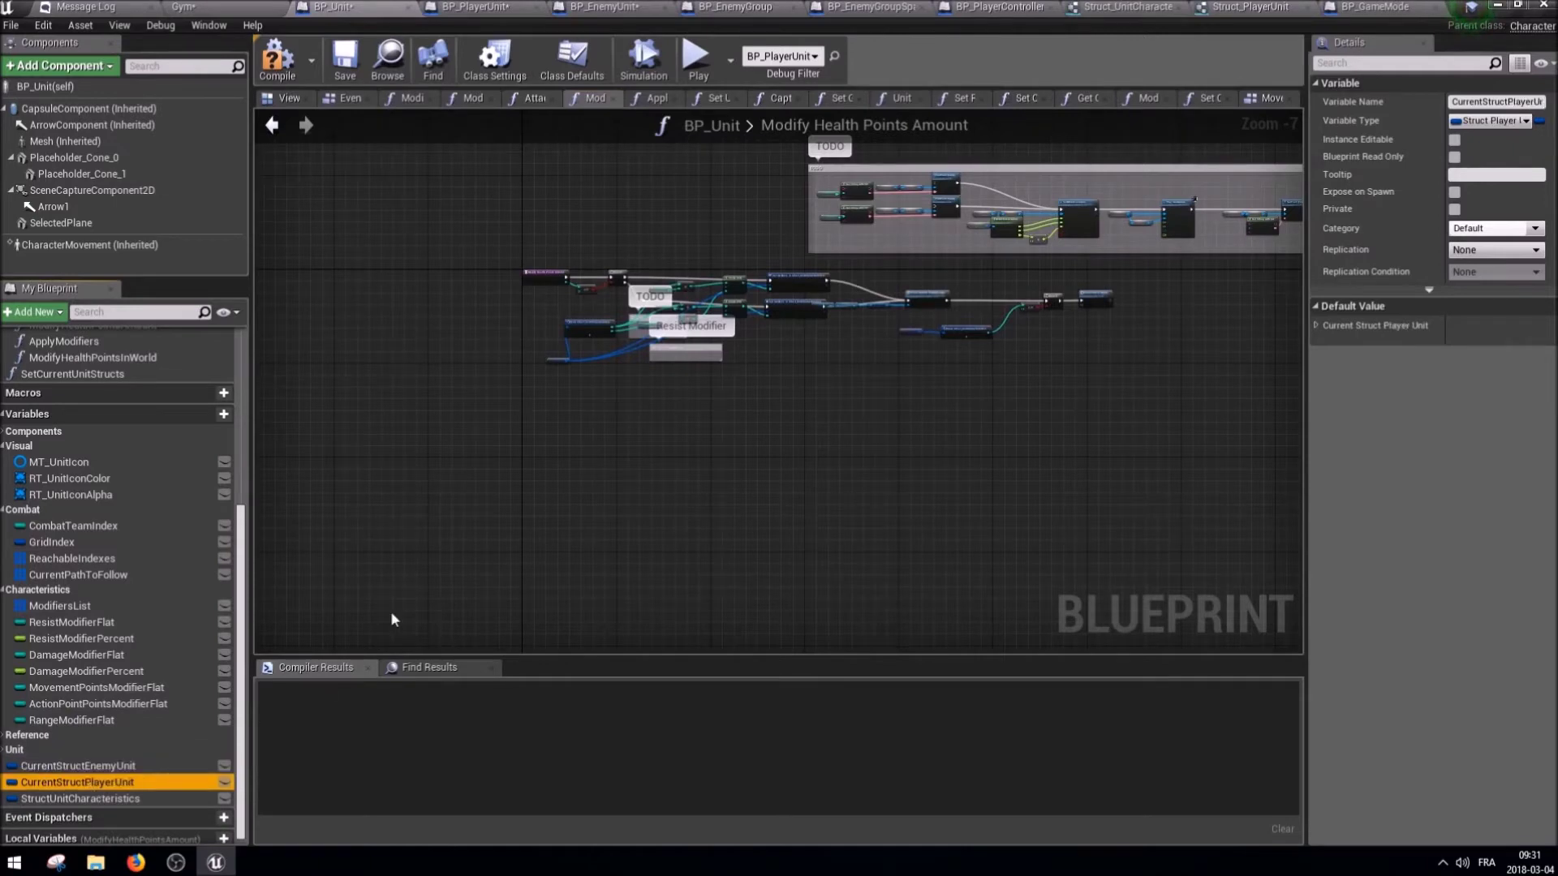
pyautogui.press('F2')
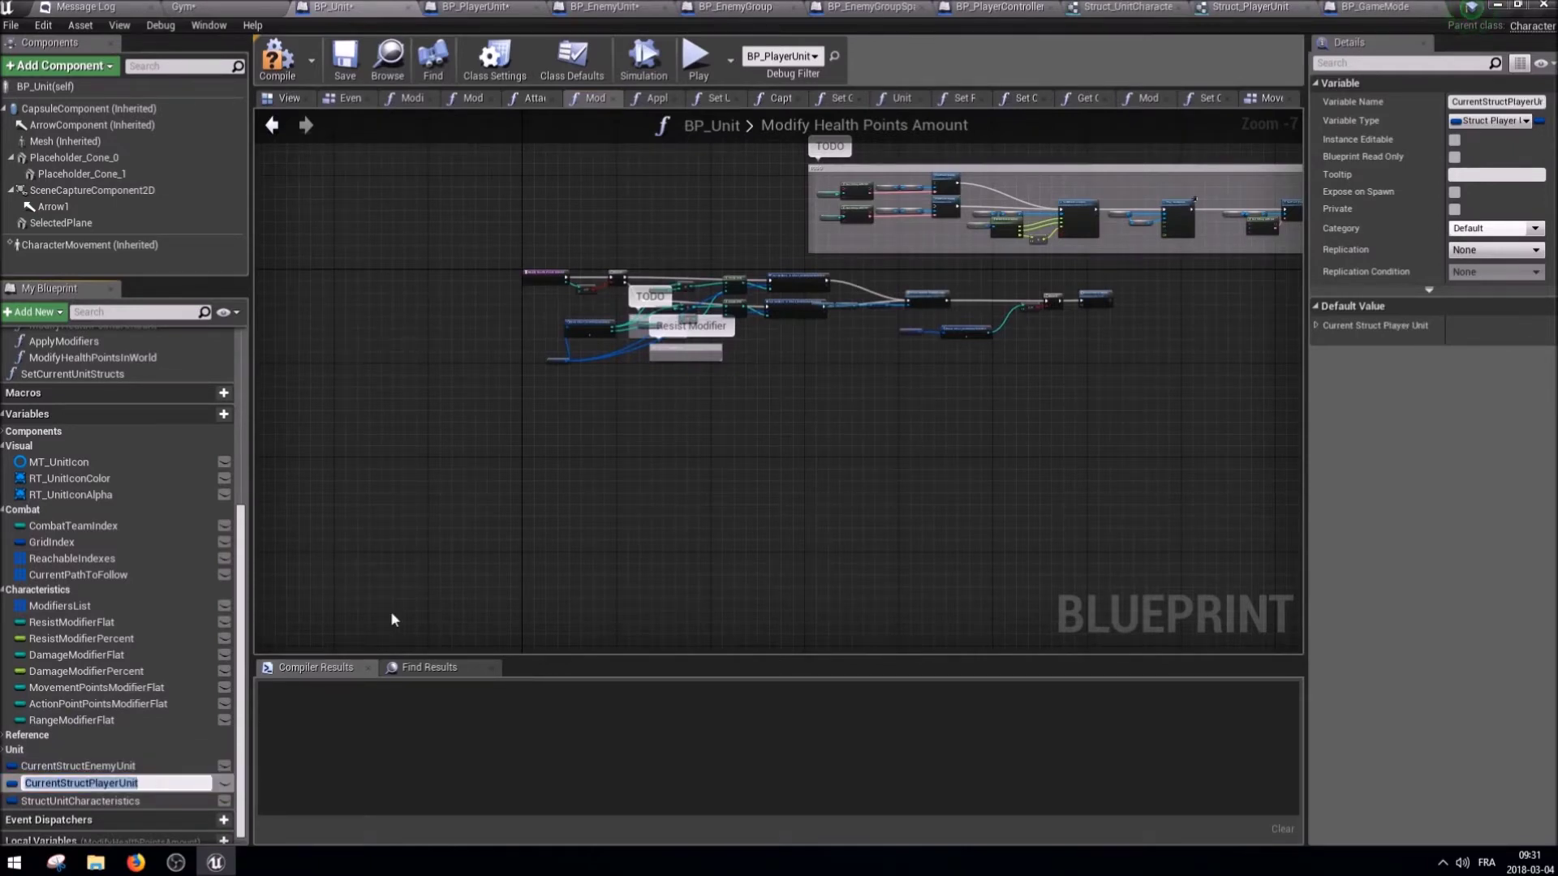
pyautogui.press('Return')
pyautogui.scroll(4, 483, 556)
# Place the Struct Unit Characteristics getter beside the Break node in Modify Health Points Amount.
pyautogui.moveTo(539, 489); pyautogui.dragTo(474, 401)
pyautogui.click(723, 540)
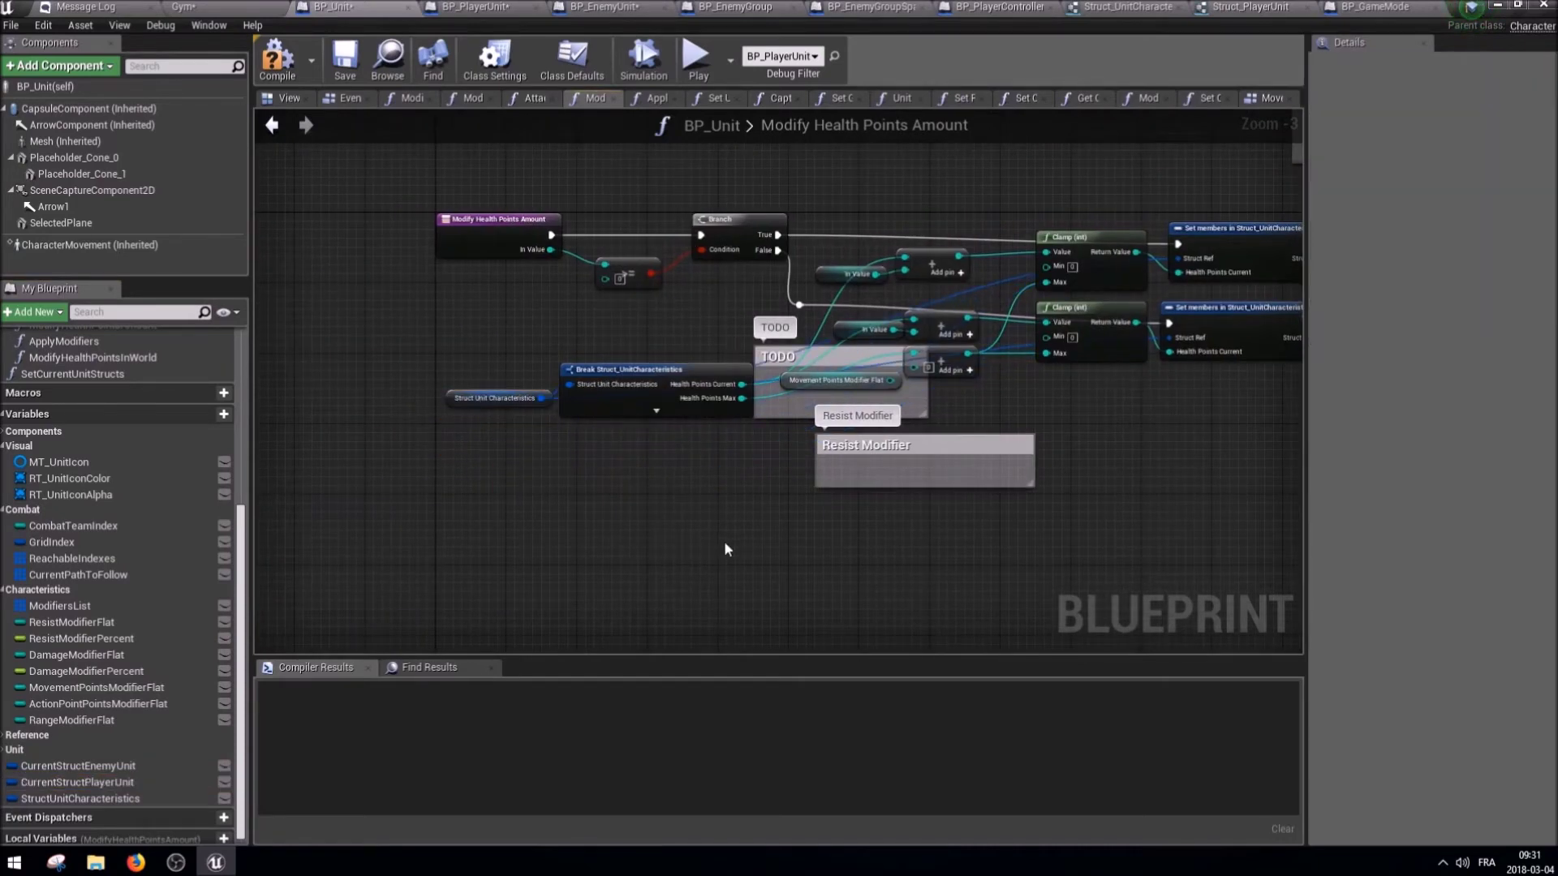
pyautogui.click(87, 768)
pyautogui.click(87, 784)
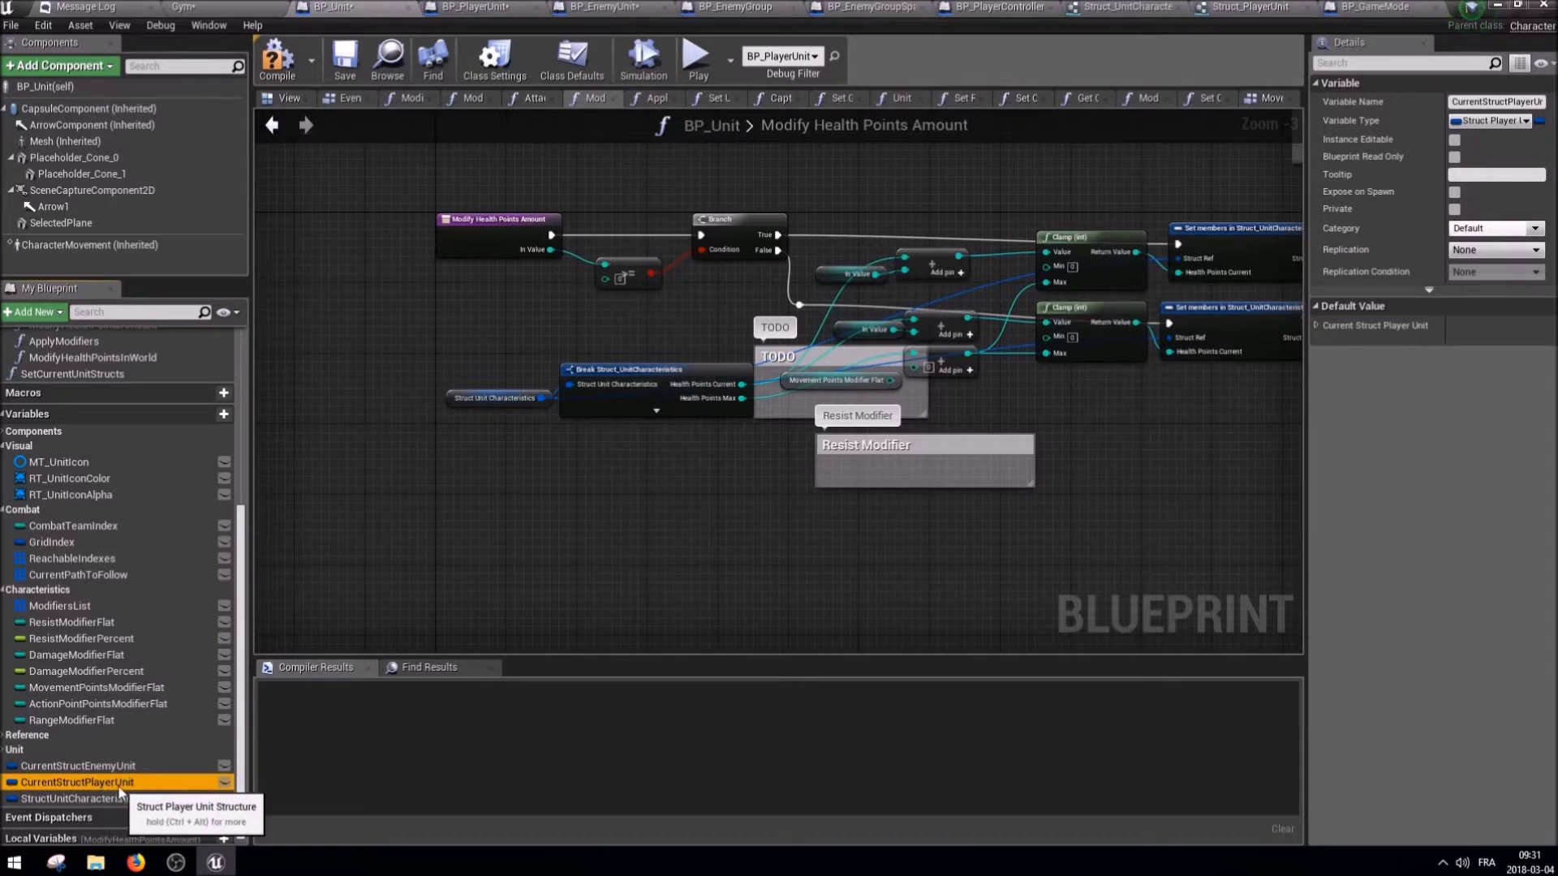
pyautogui.press('F2')
pyautogui.press('Return')
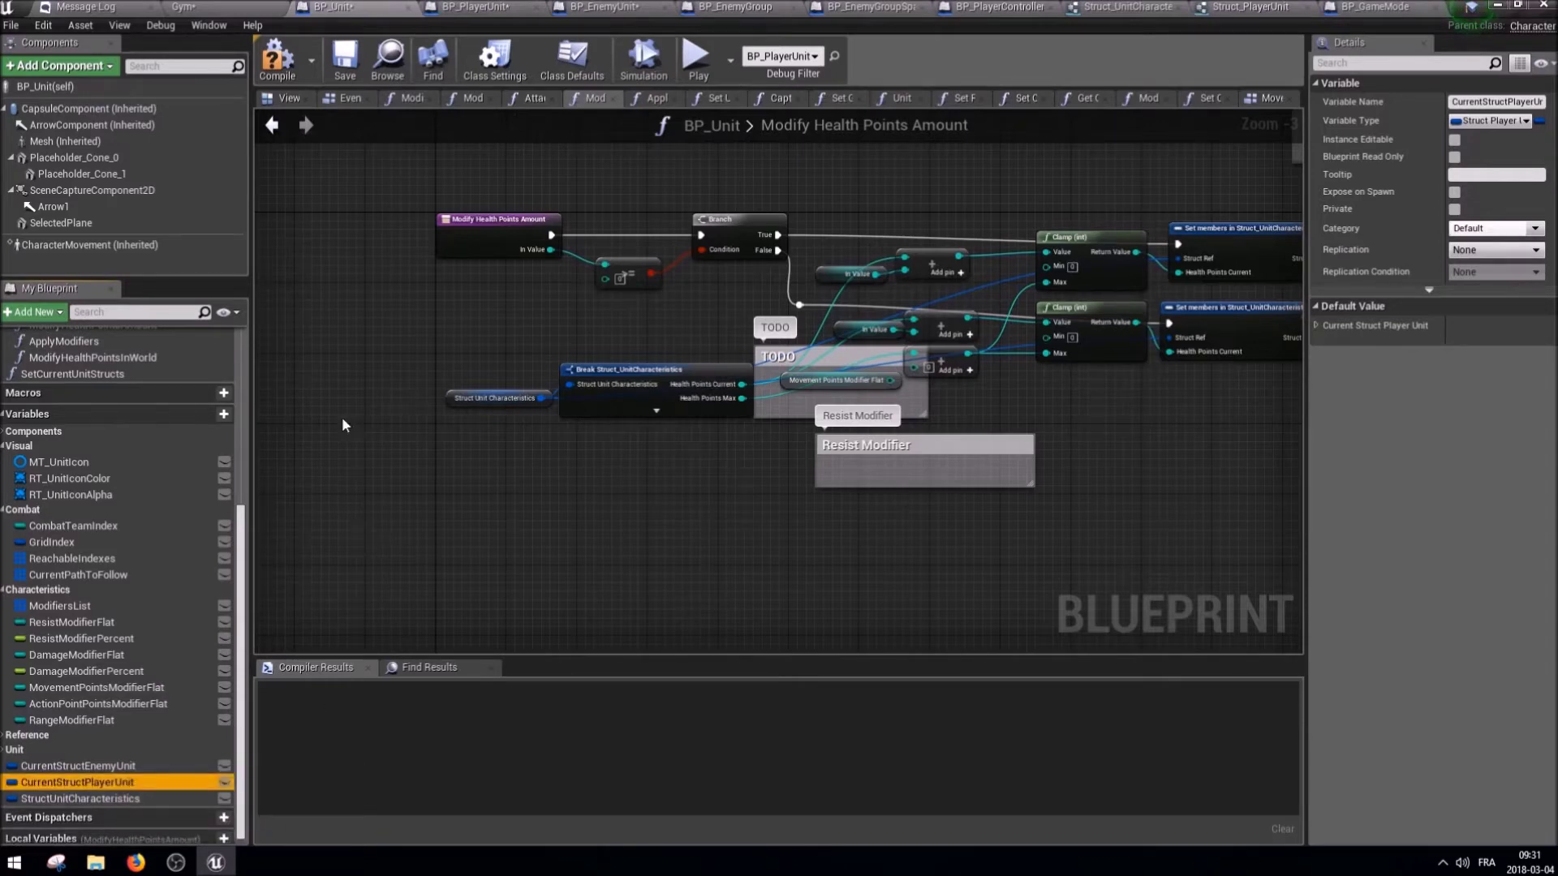
pyautogui.click(473, 7)
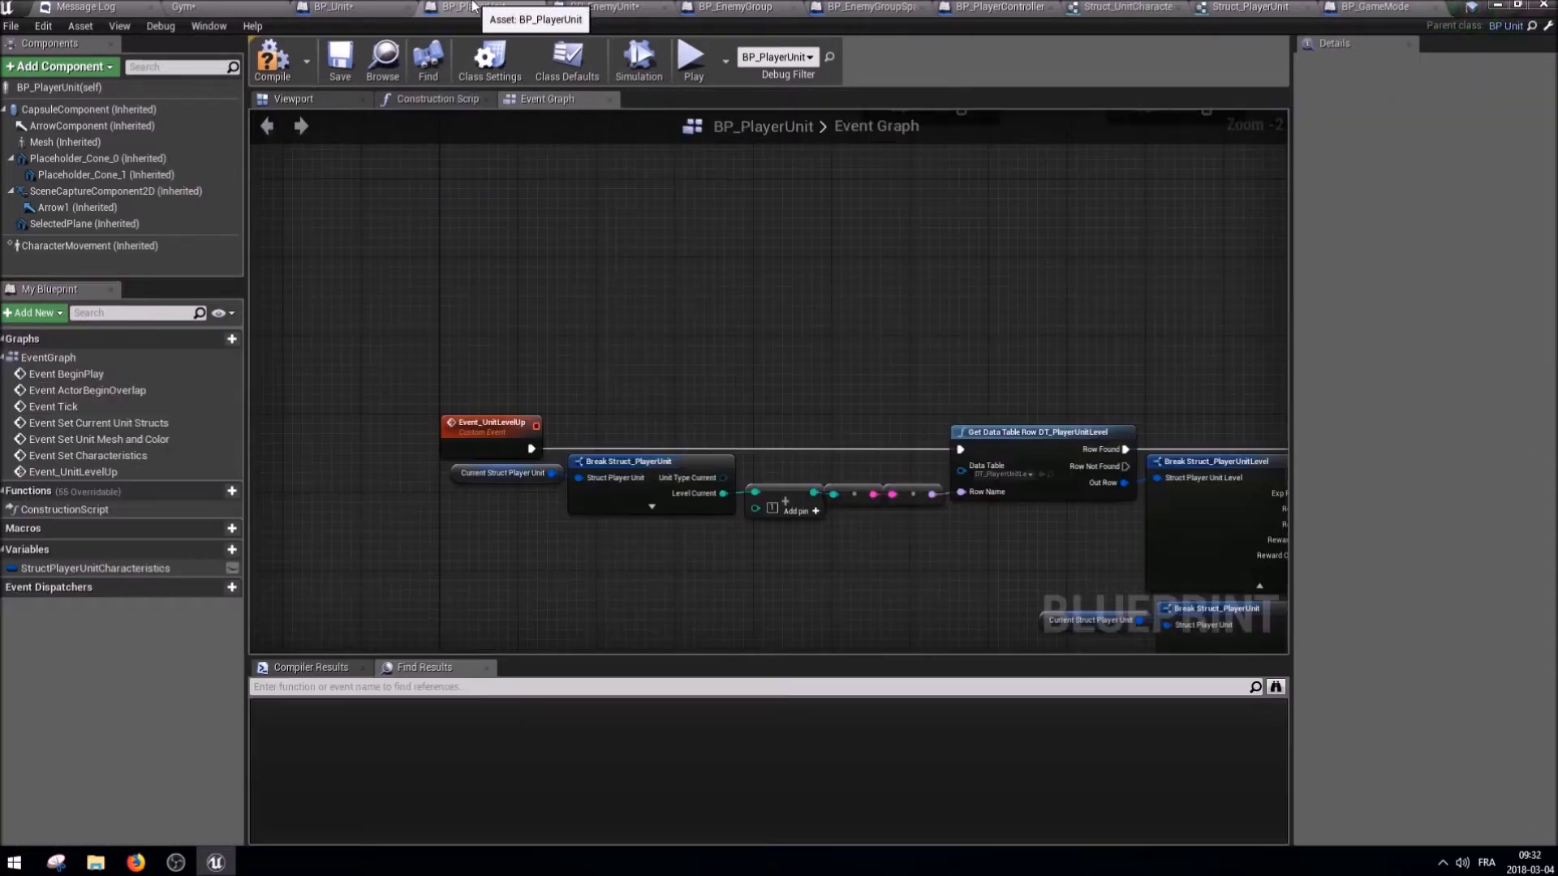
# Begin a StructPlayerUnit variable in BP_PlayerUnit, then undo it.
pyautogui.click(232, 550)
pyautogui.write('StructPlayerUnit')
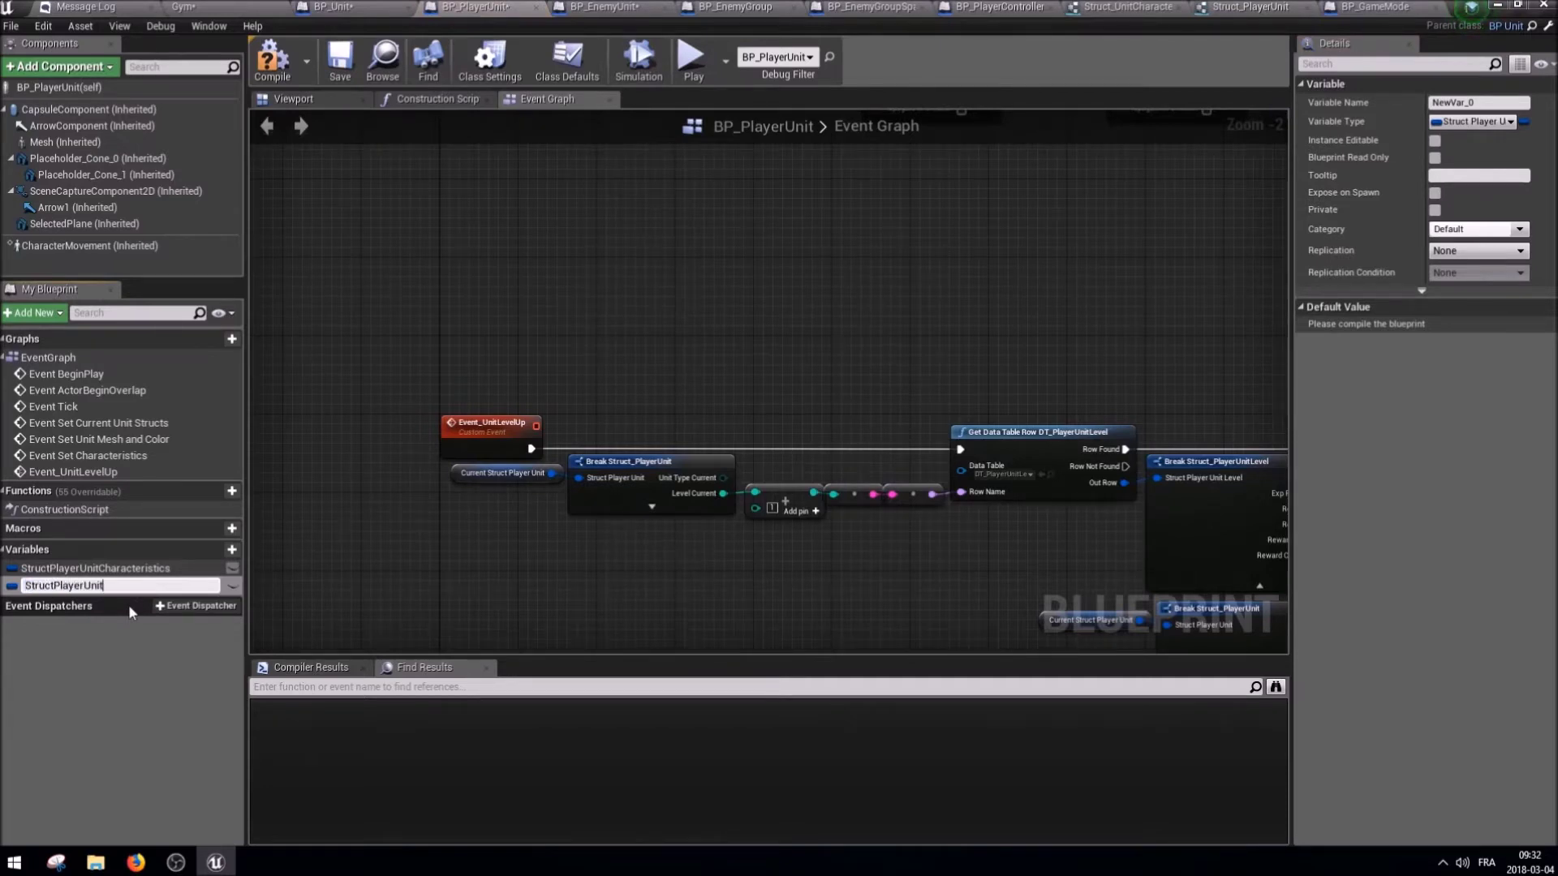
pyautogui.hotkey('ctrl', 'z')
# Add a StructEnemyUnitCharacteristics variable of type Struct Enemy Unit to BP_EnemyUnit.
pyautogui.hotkey('ctrl', 'Tab')
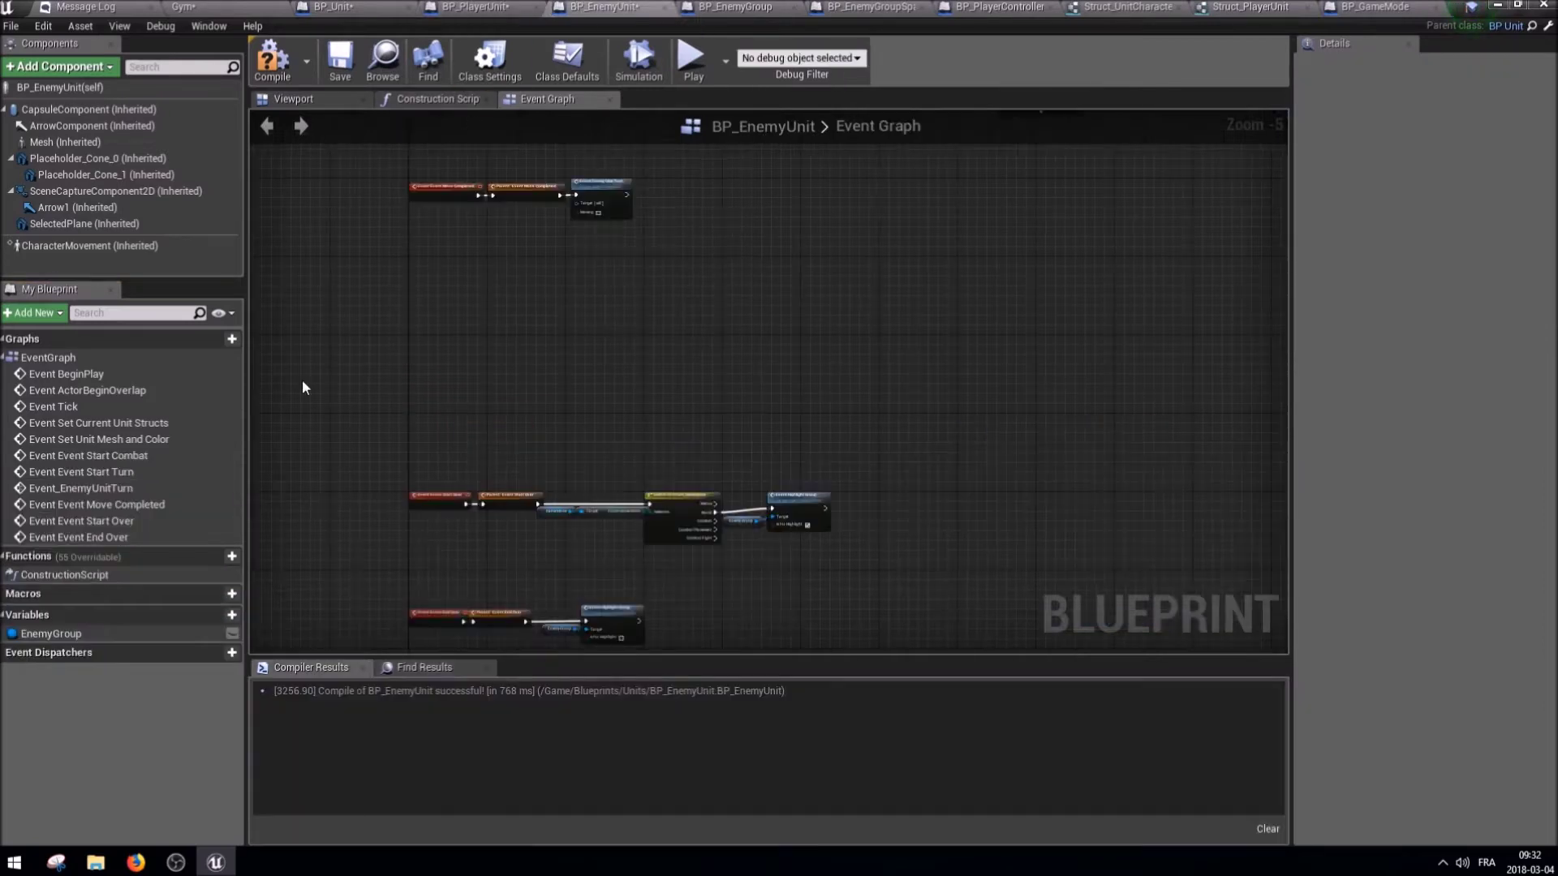
pyautogui.click(227, 618)
pyautogui.write('StructEnemyUnitCharacteris')
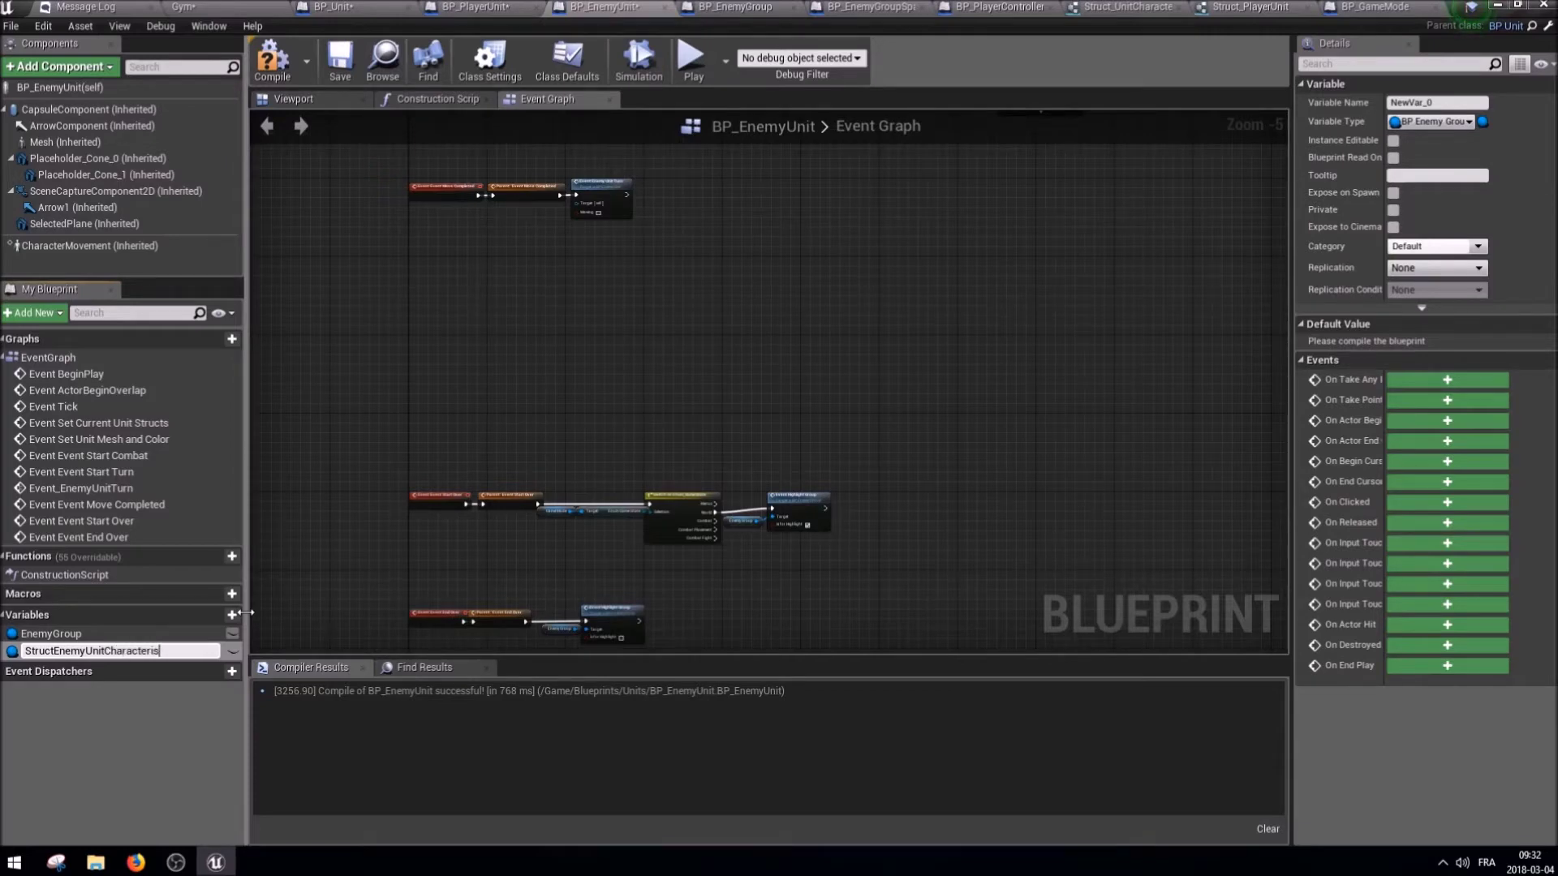
pyautogui.write('tics')
pyautogui.press('Return')
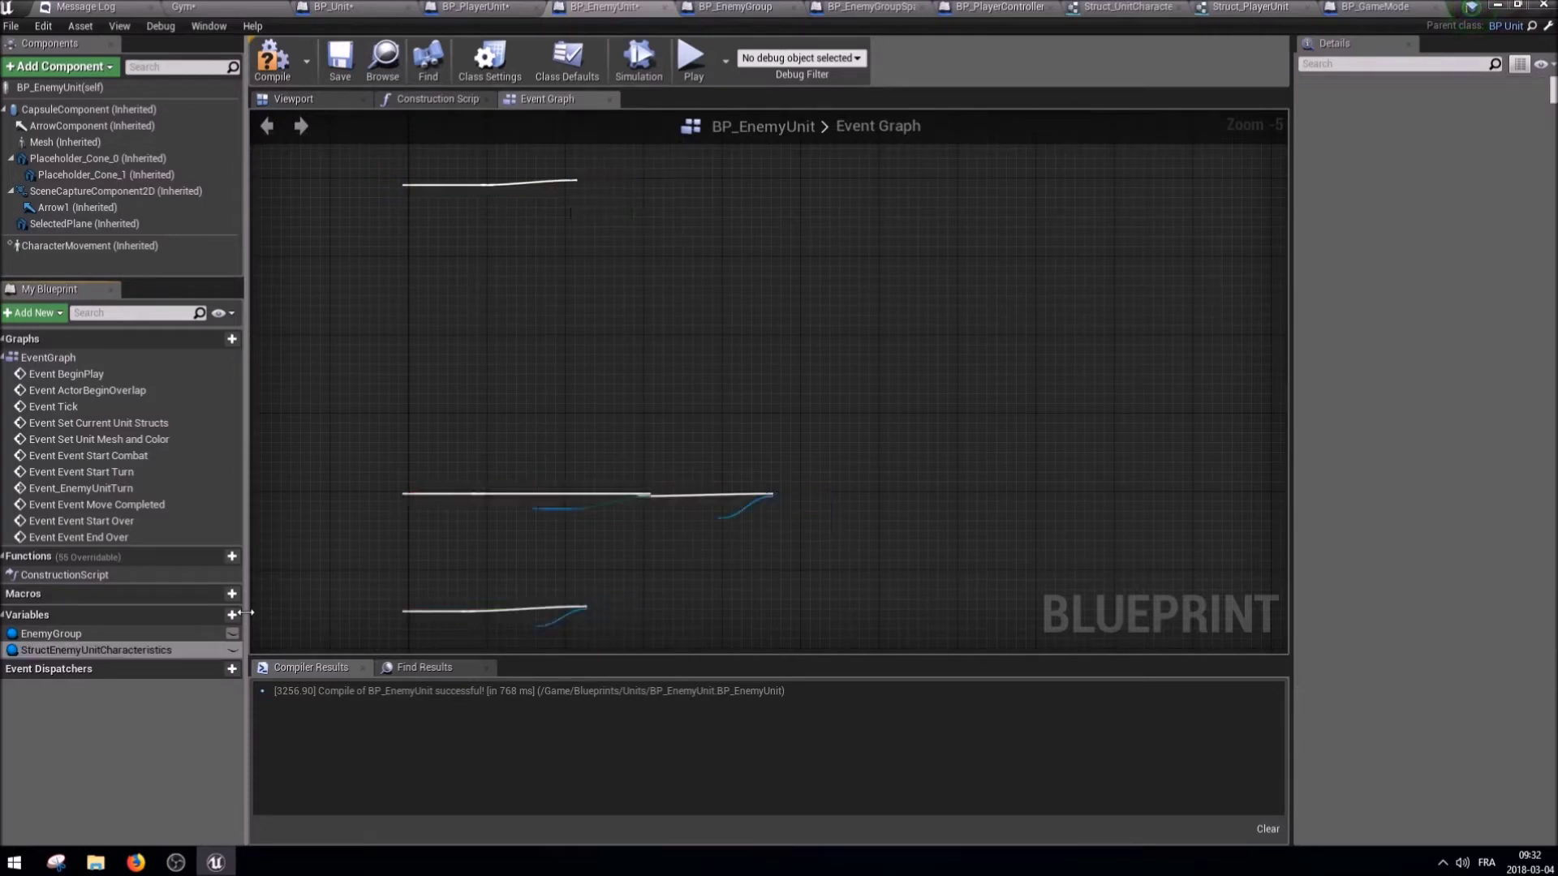
pyautogui.click(1432, 121)
pyautogui.write('enemyun')
pyautogui.press('Return')
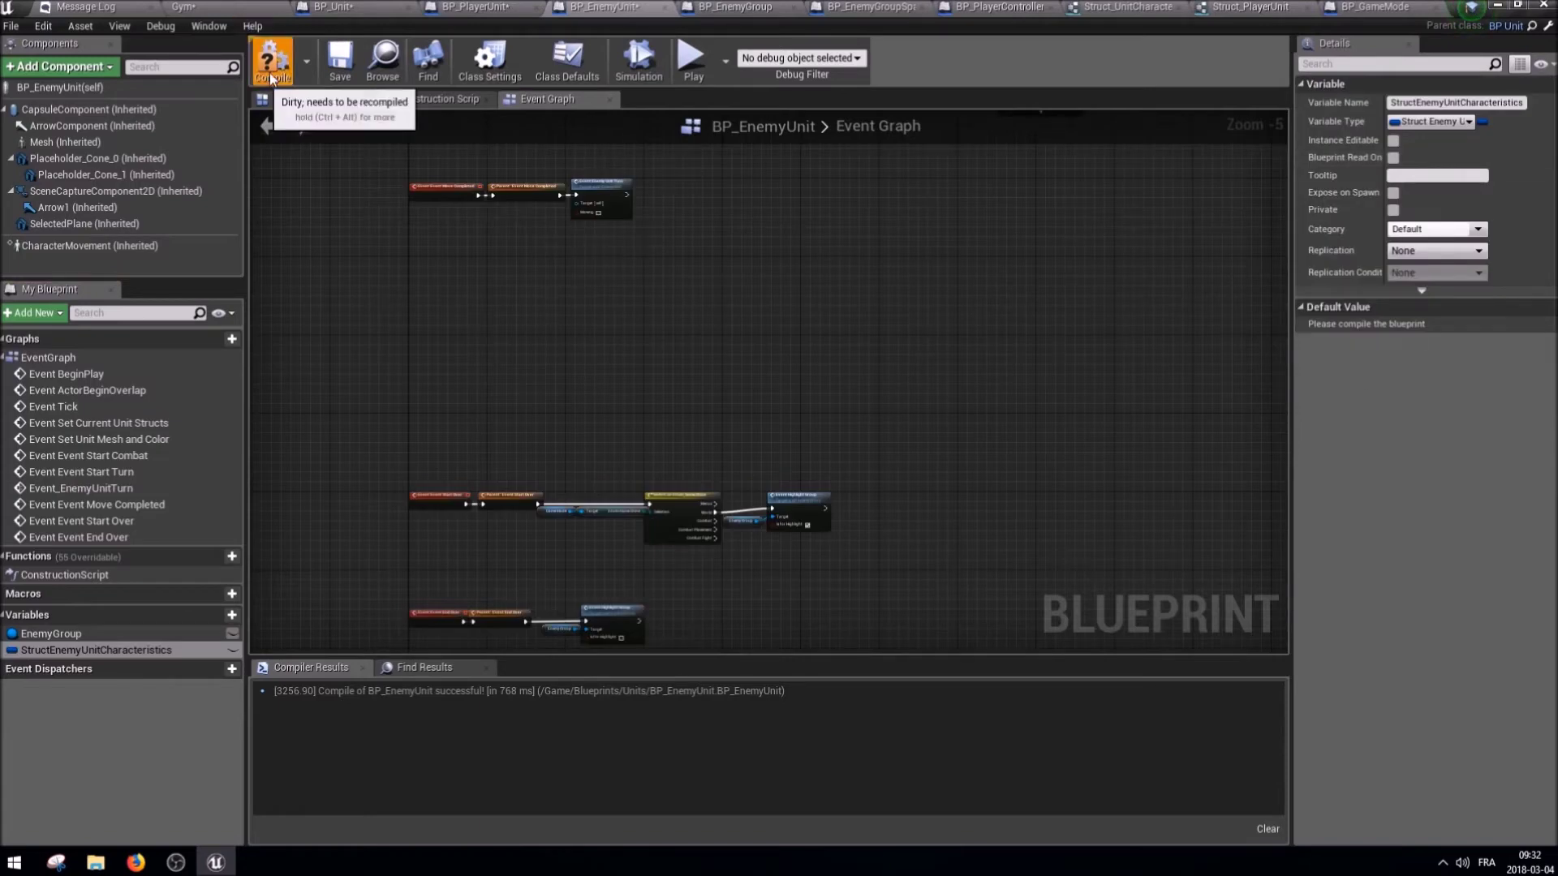
pyautogui.click(524, 7)
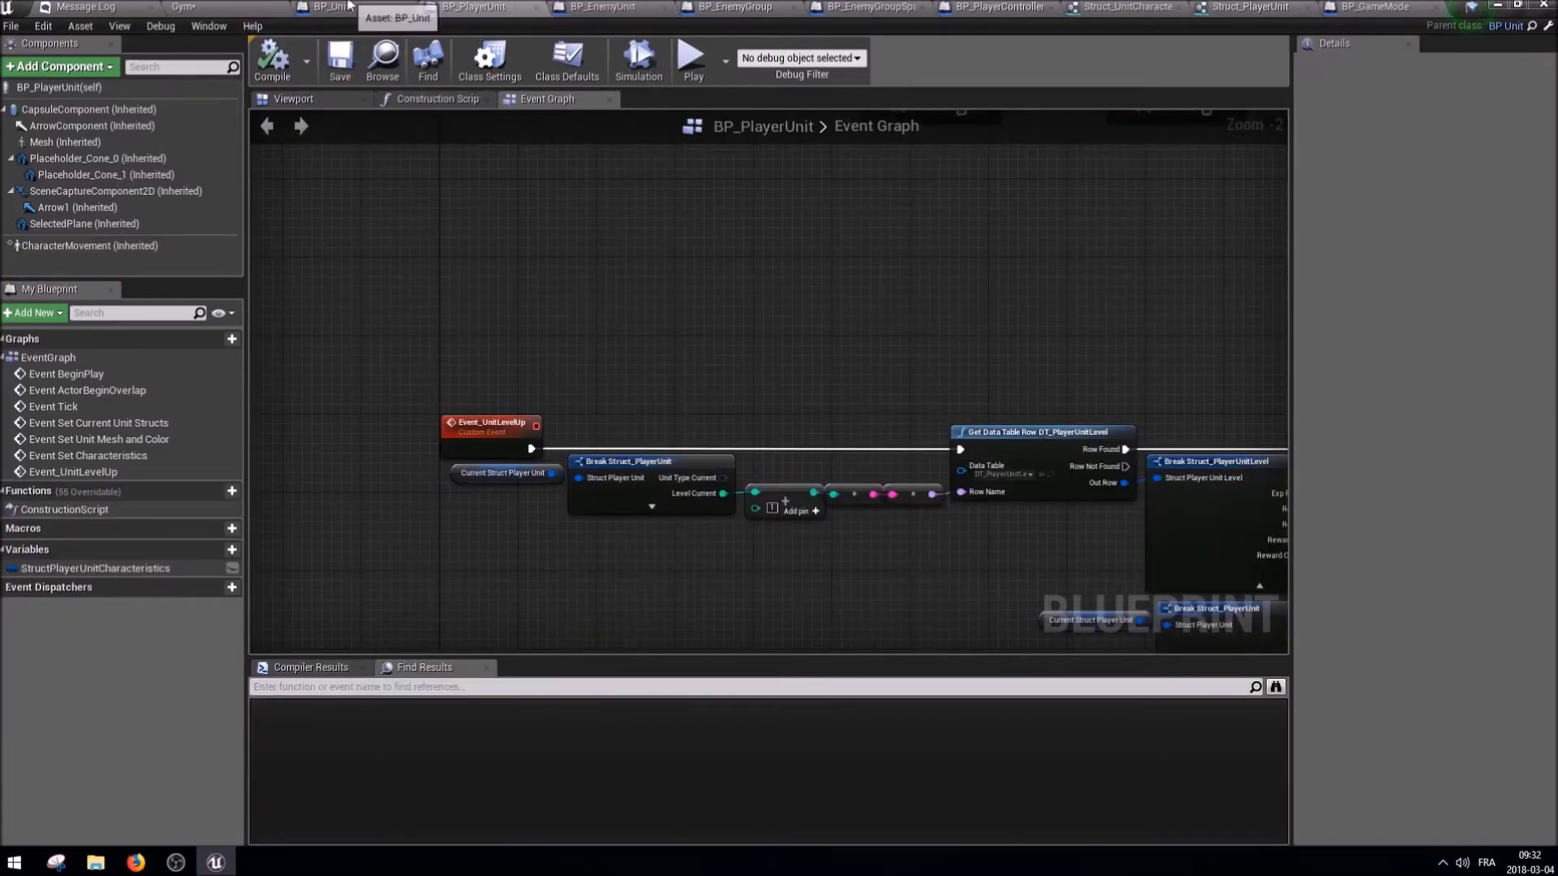
pyautogui.click(348, 6)
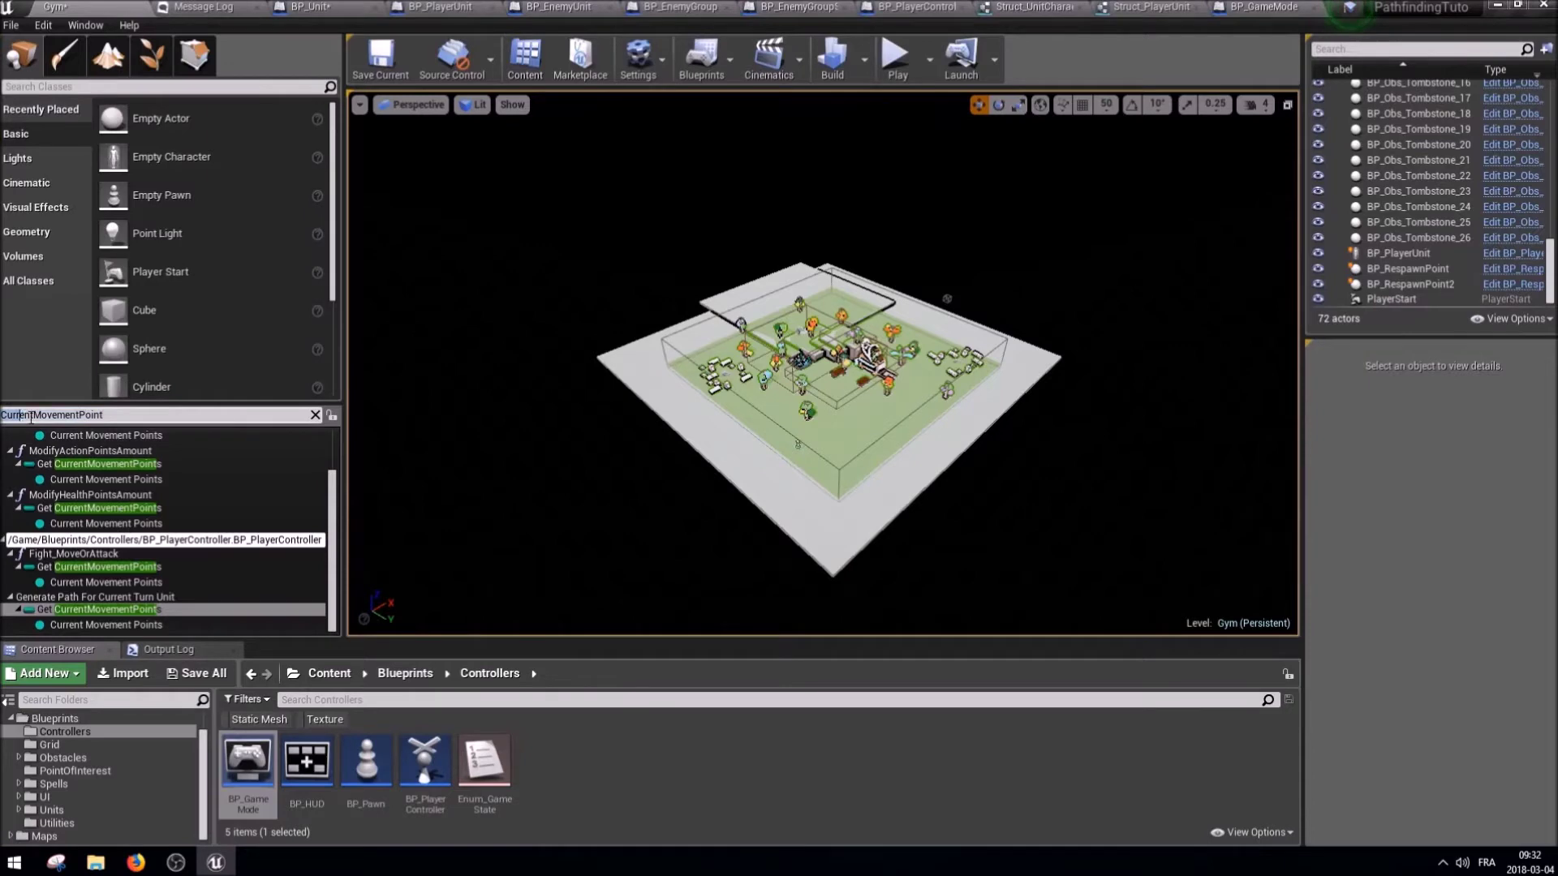
# Search for CurrentStructEnemyUnit references and open the one in BP_GameMode.
pyautogui.moveTo(31, 417); pyautogui.dragTo(295, 435)
pyautogui.write('CurrentStructEnemyUnit')
pyautogui.doubleClick(99, 475)
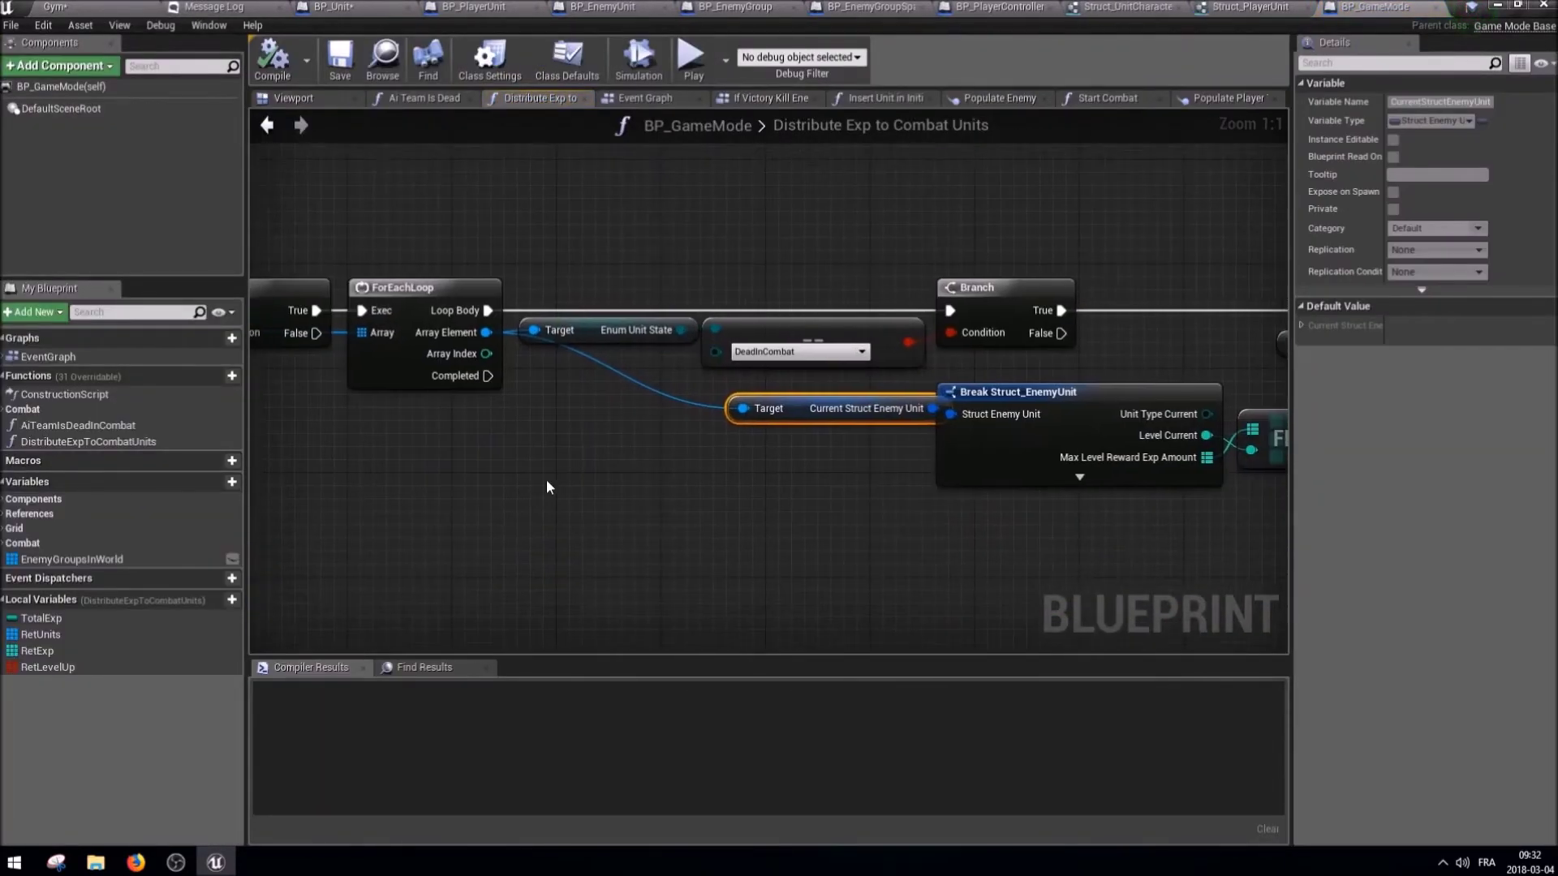
# Add a pure Cast To BP_EnemyUnit from the loop's array element.
pyautogui.moveTo(486, 332); pyautogui.dragTo(539, 461)
pyautogui.write('cast to u')
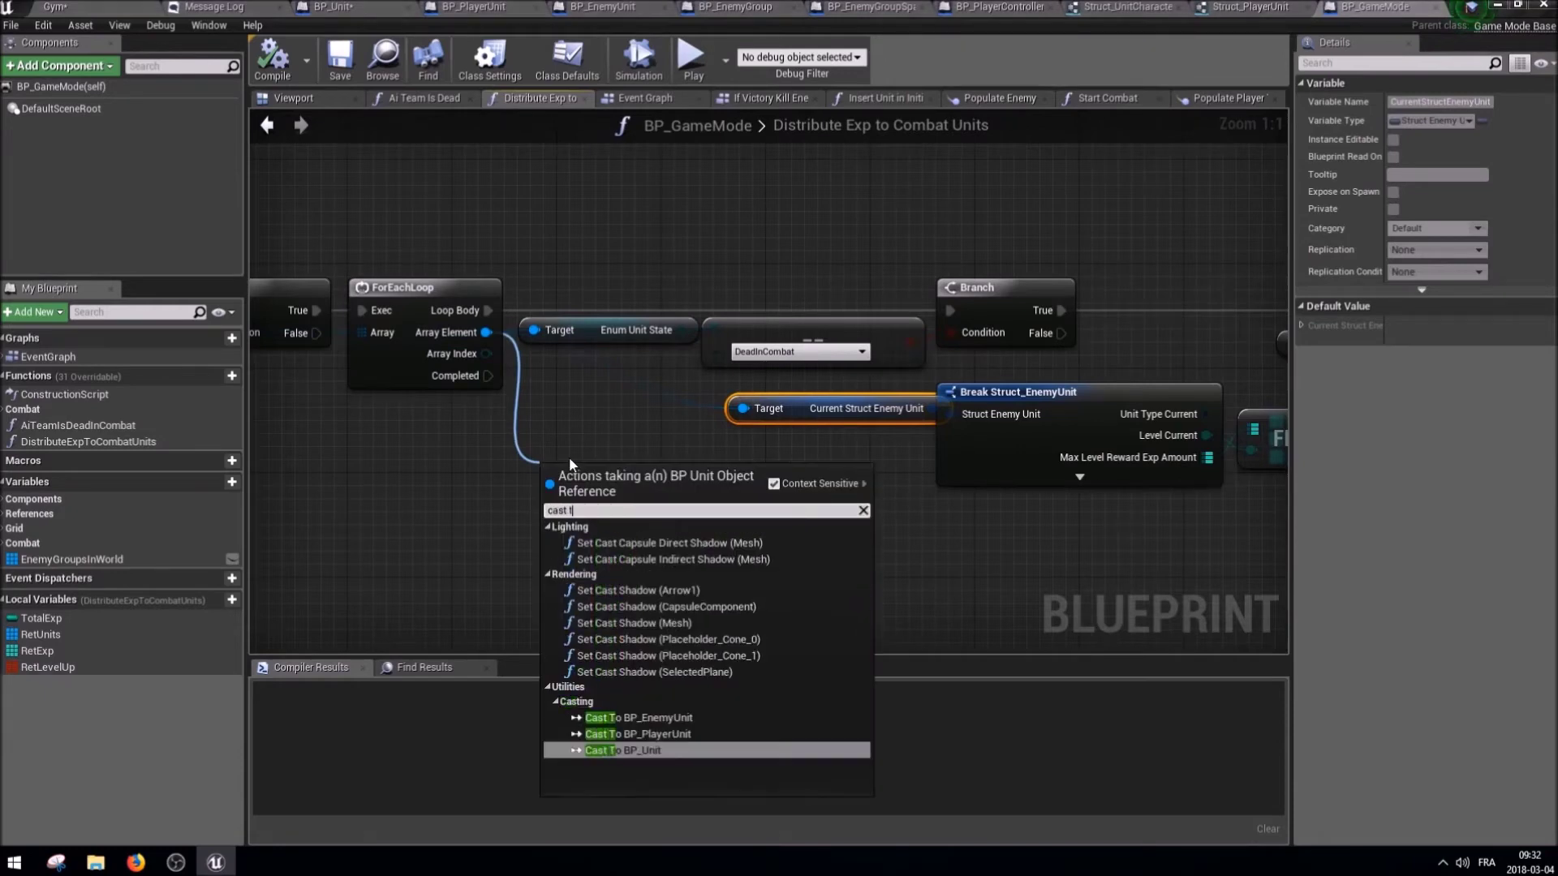
pyautogui.press('Up')
pyautogui.press('Up')
pyautogui.press('Return')
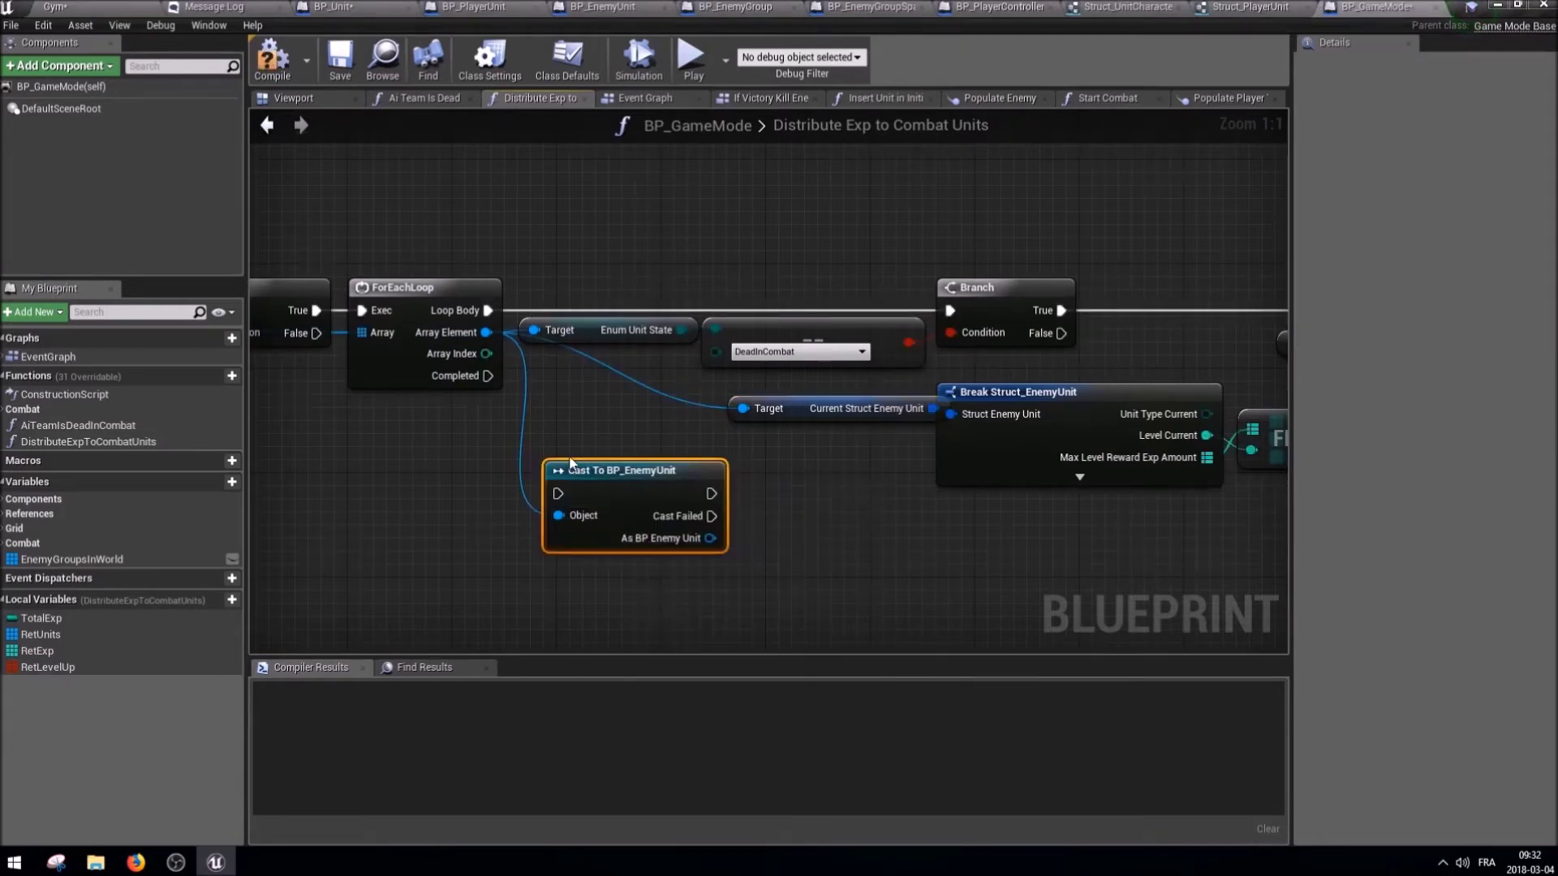
pyautogui.rightClick(639, 479)
pyautogui.click(712, 417)
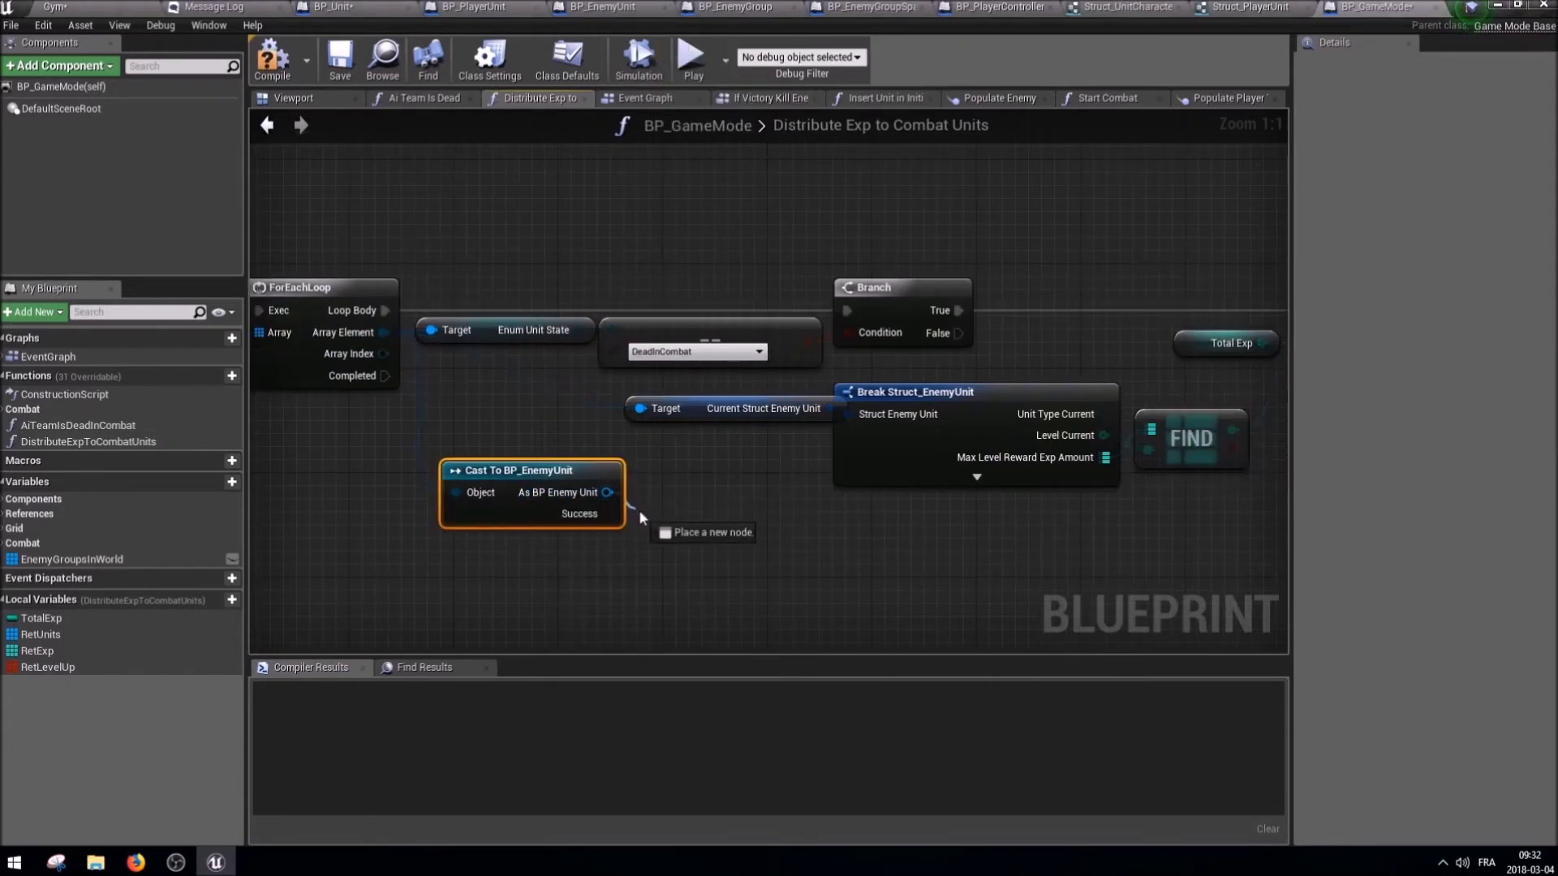
# Wire the cast's Struct Enemy Unit Characteristics into Break Struct_EnemyUnit, deleting the old getter.
pyautogui.moveTo(606, 493); pyautogui.dragTo(656, 527)
pyautogui.write('get struct')
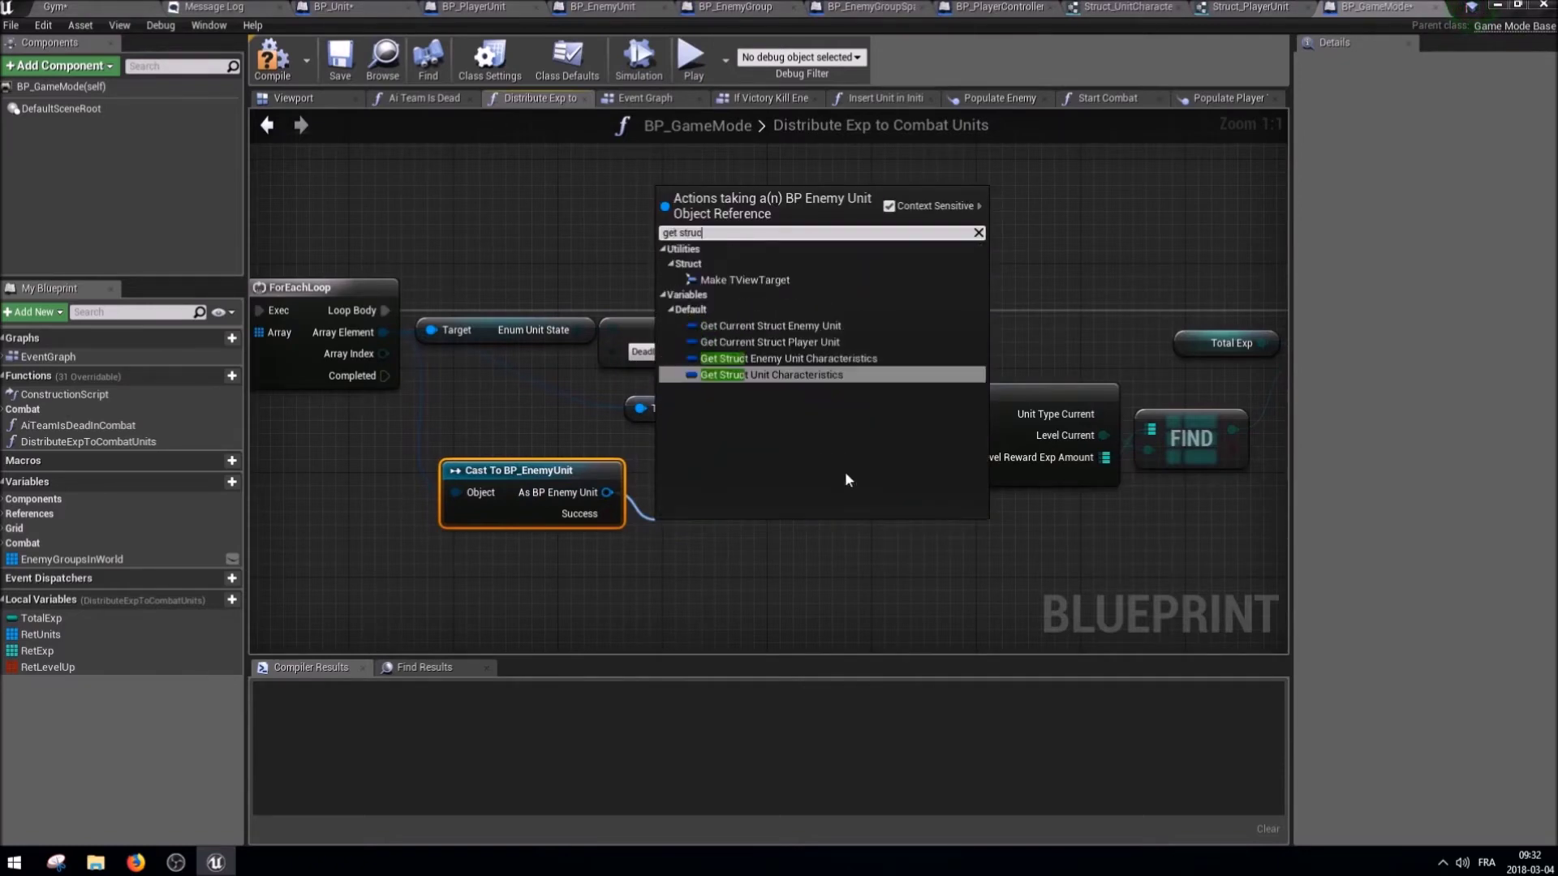
pyautogui.press('Up')
pyautogui.press('Return')
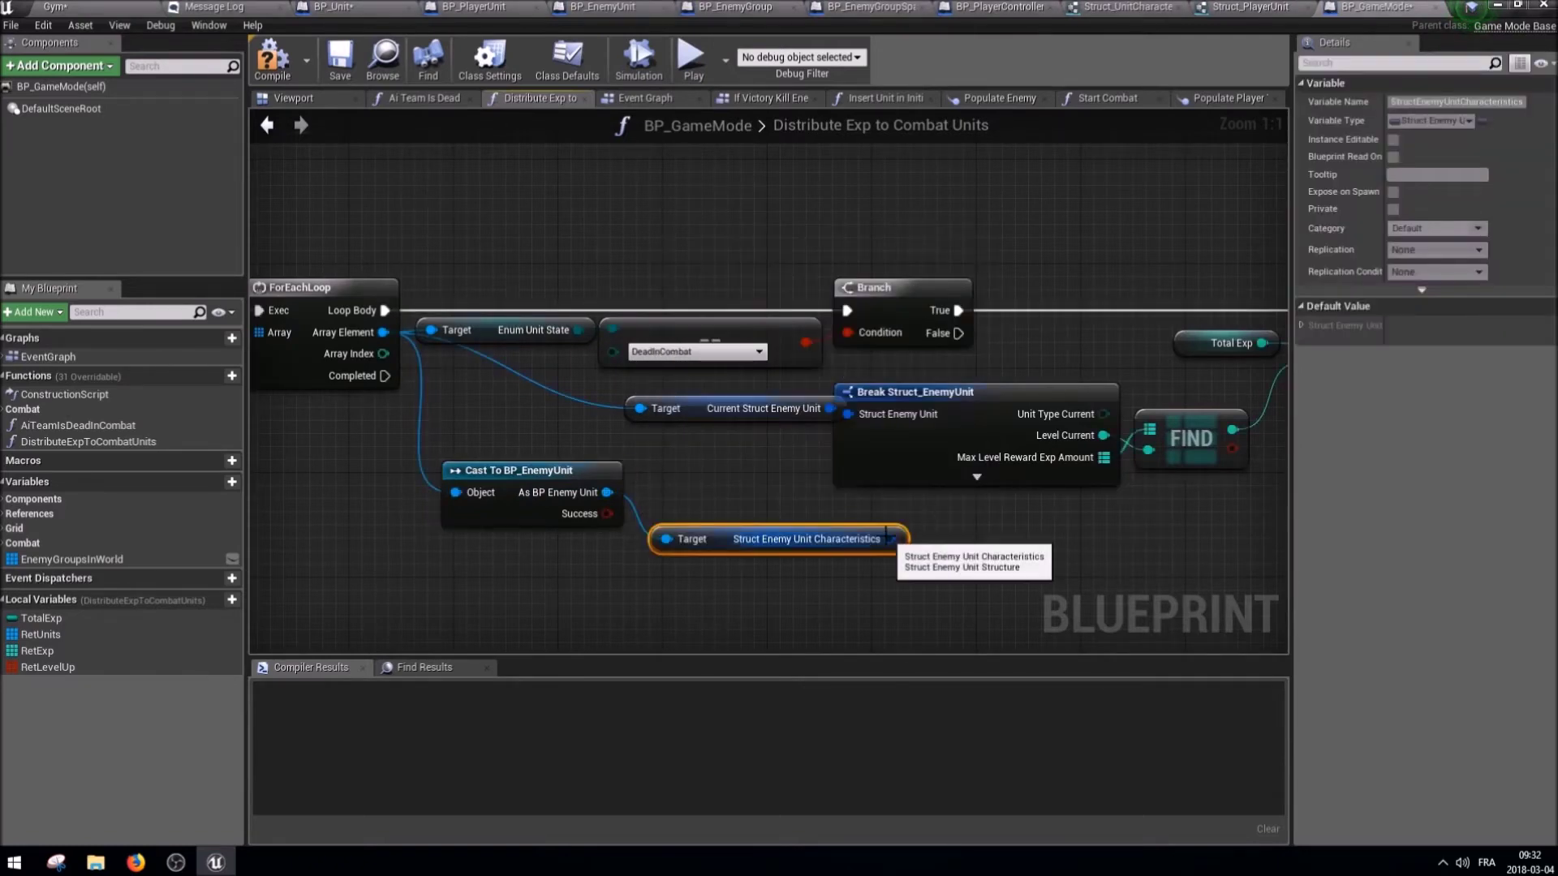
pyautogui.moveTo(890, 538); pyautogui.dragTo(881, 417)
pyautogui.click(730, 408)
pyautogui.press('Delete')
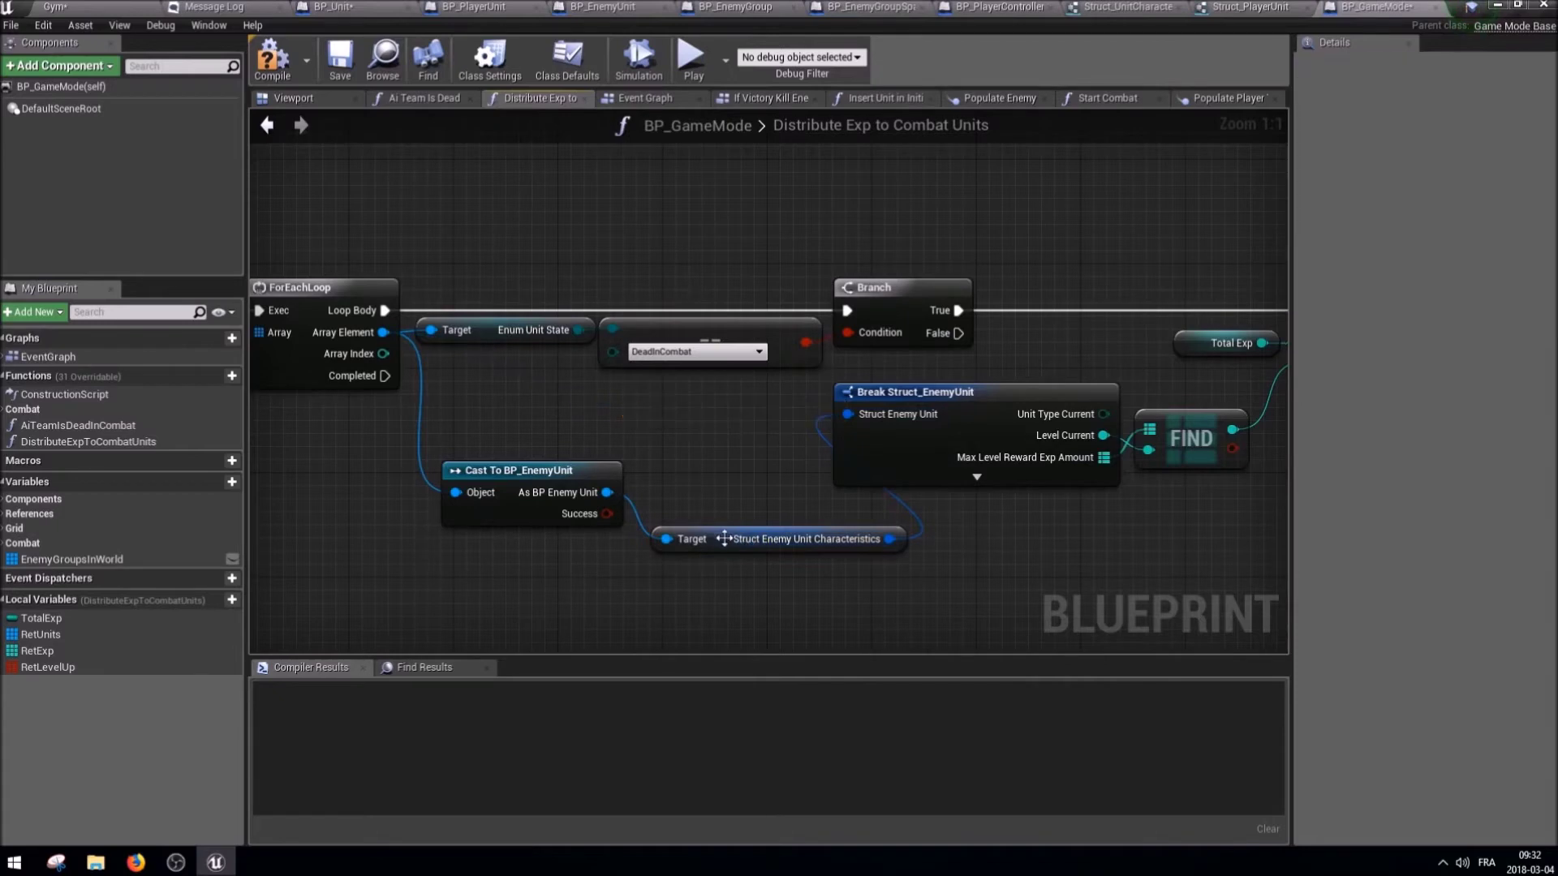
# Arrange the cast and getter beside the Break node, then view the BP_Unit reference.
pyautogui.moveTo(778, 538); pyautogui.dragTo(753, 486)
pyautogui.keyDown('ctrl'); pyautogui.click(566, 492); pyautogui.keyUp('ctrl')
pyautogui.moveTo(566, 492); pyautogui.dragTo(514, 414)
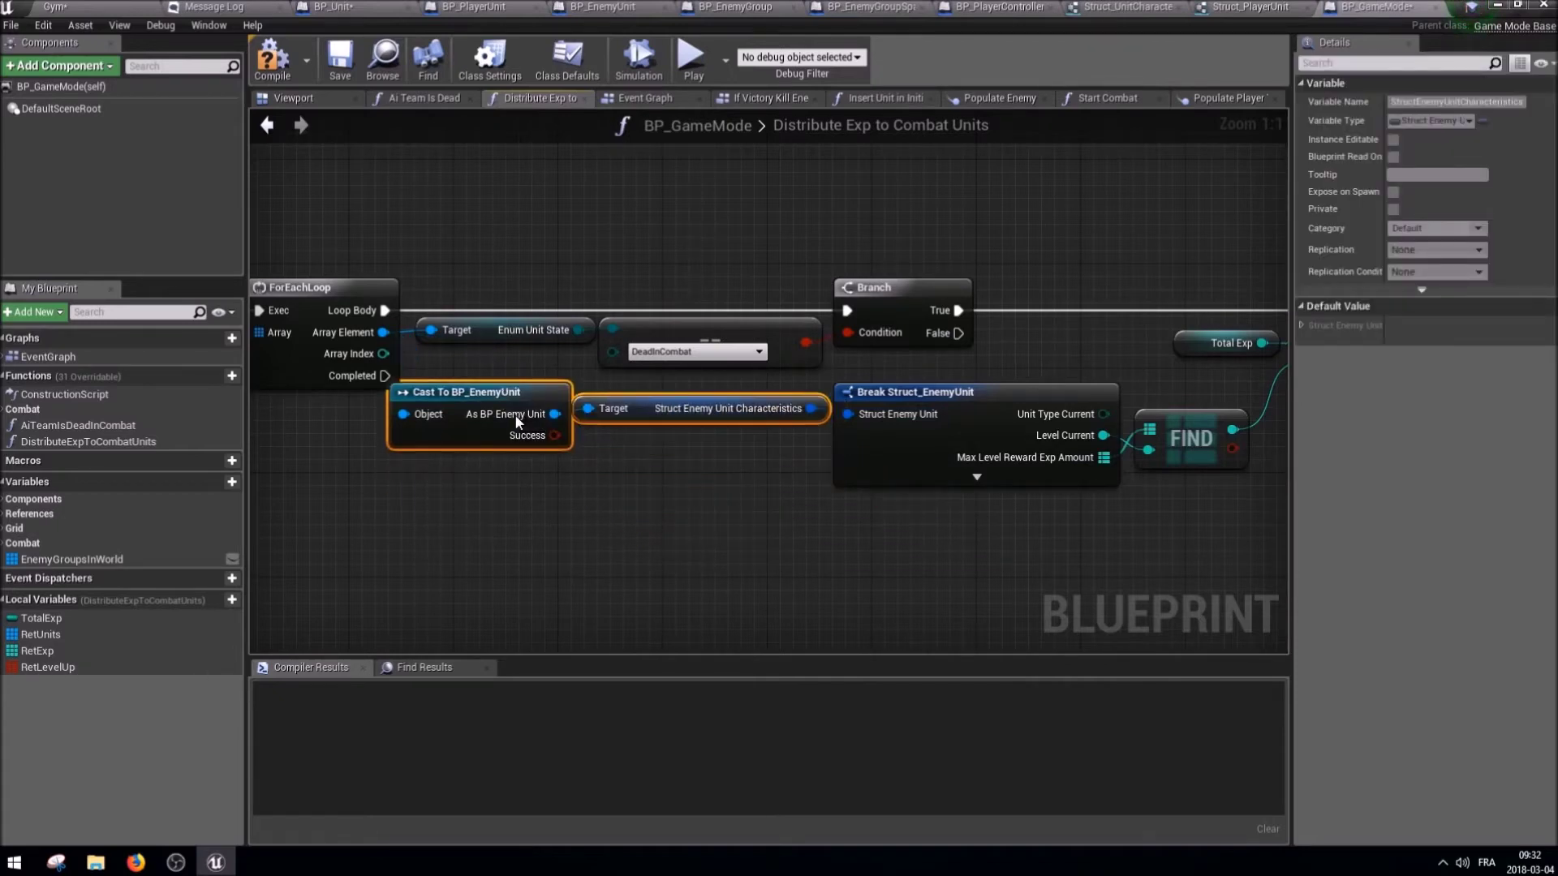
pyautogui.click(669, 496)
pyautogui.click(109, 8)
pyautogui.doubleClick(78, 496)
pyautogui.click(64, 7)
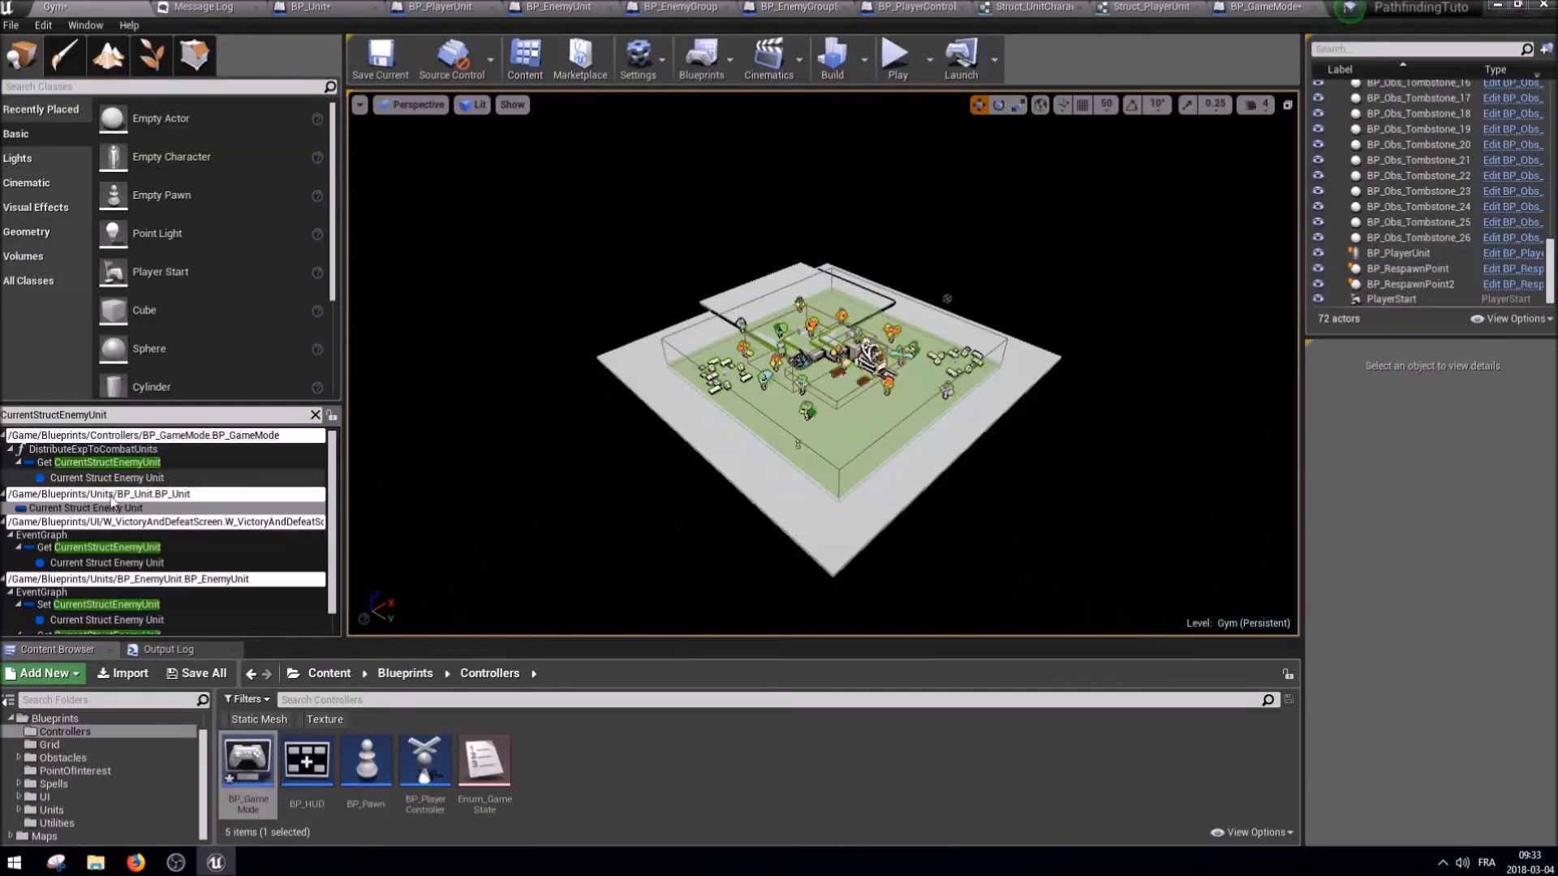
# Check the widget's reference, then paste the cast and getter into BP_EnemyUnit's Set graph.
pyautogui.doubleClick(79, 547)
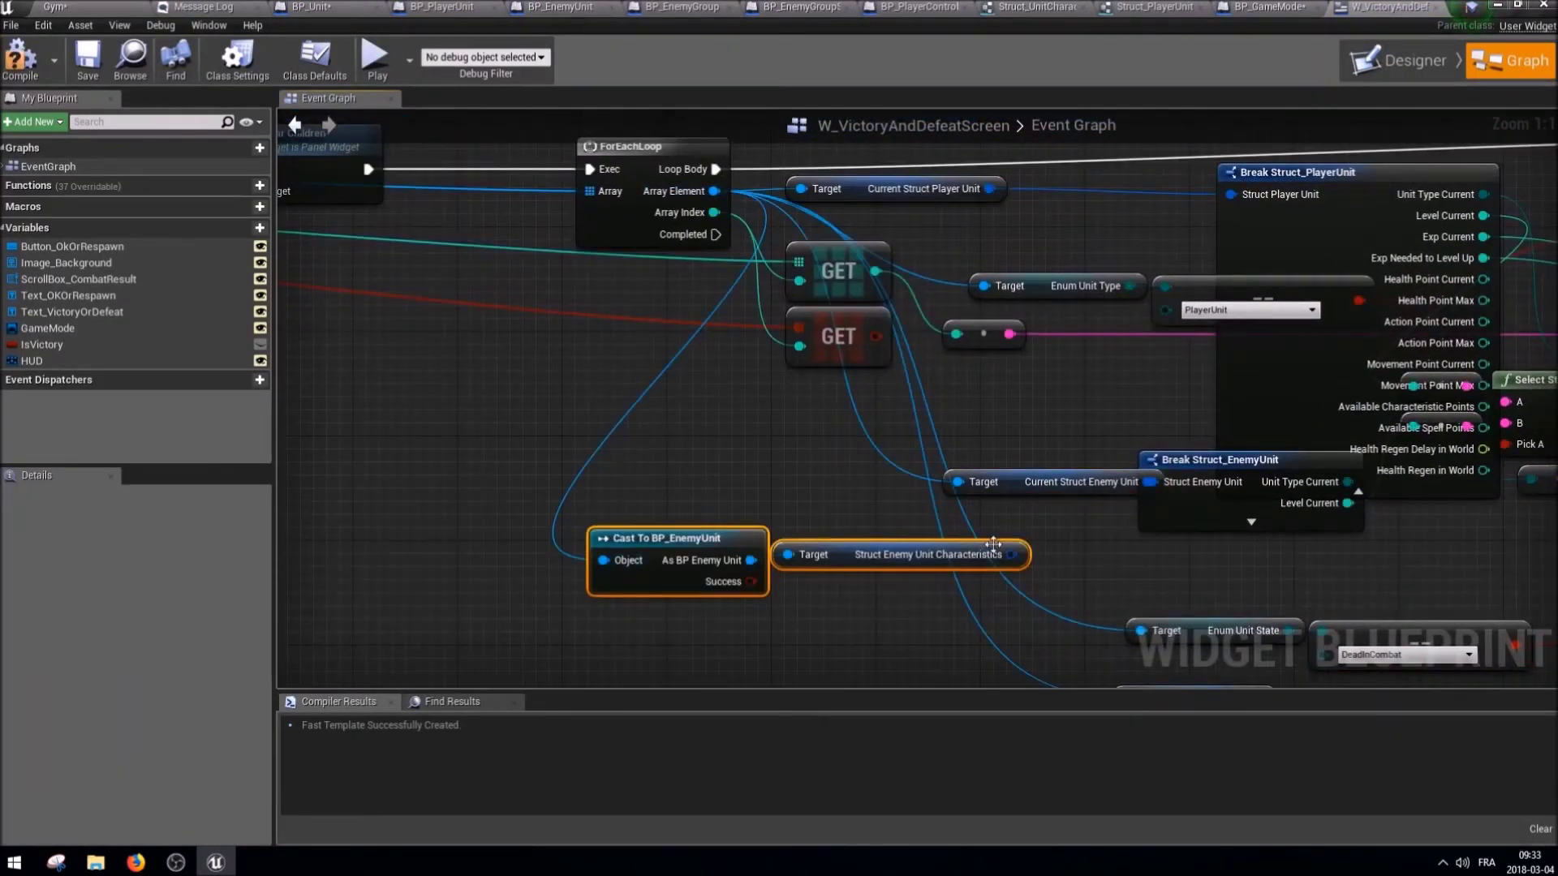
pyautogui.click(1035, 475)
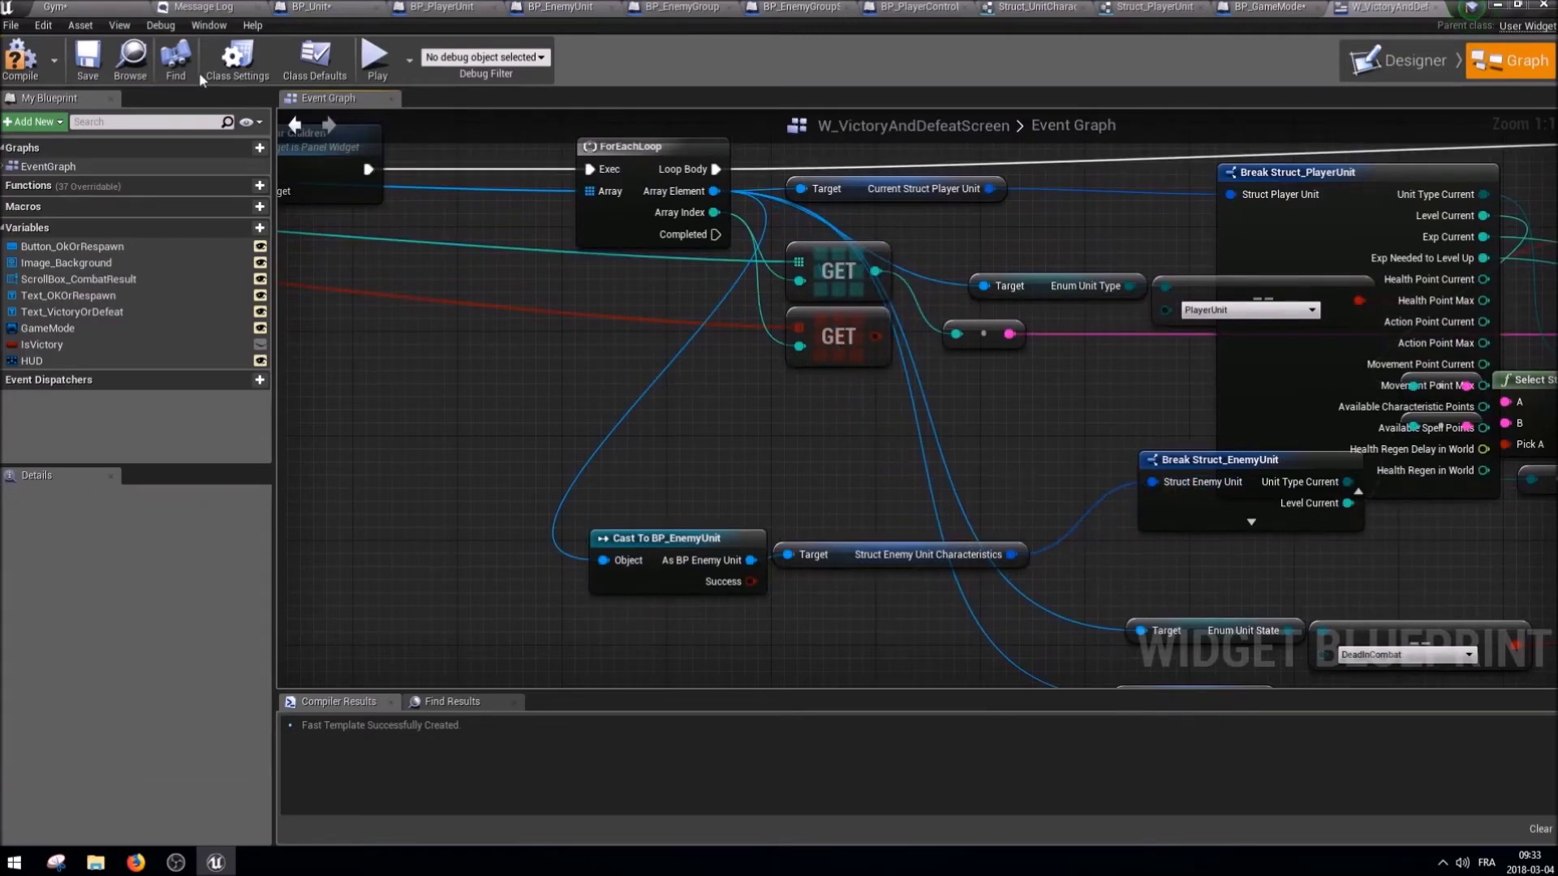
pyautogui.click(56, 7)
pyautogui.click(60, 607)
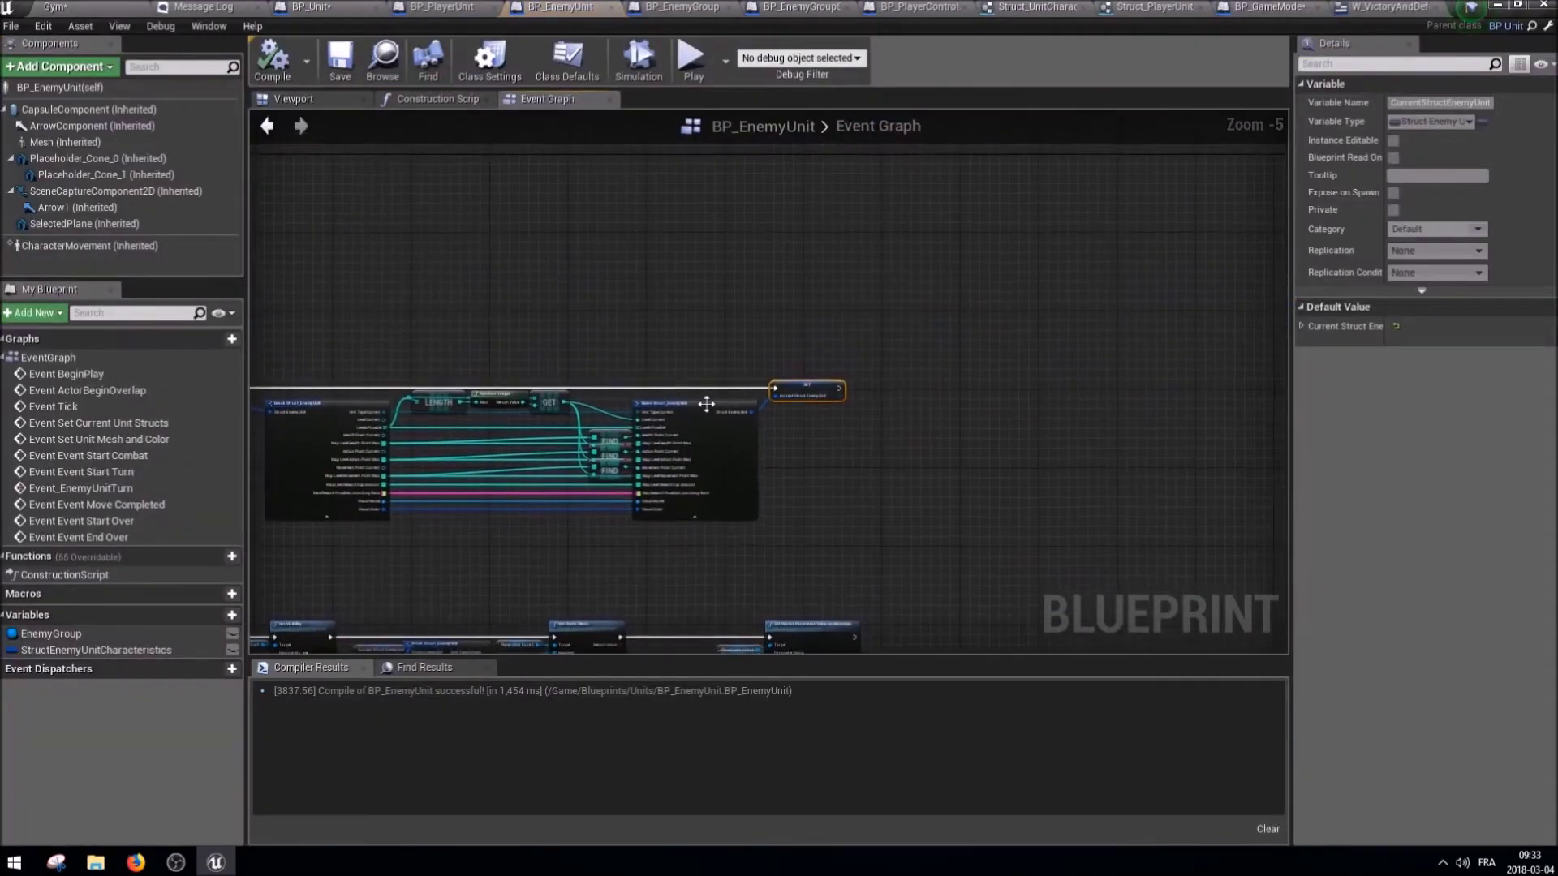
pyautogui.hotkey('ctrl', 'v')
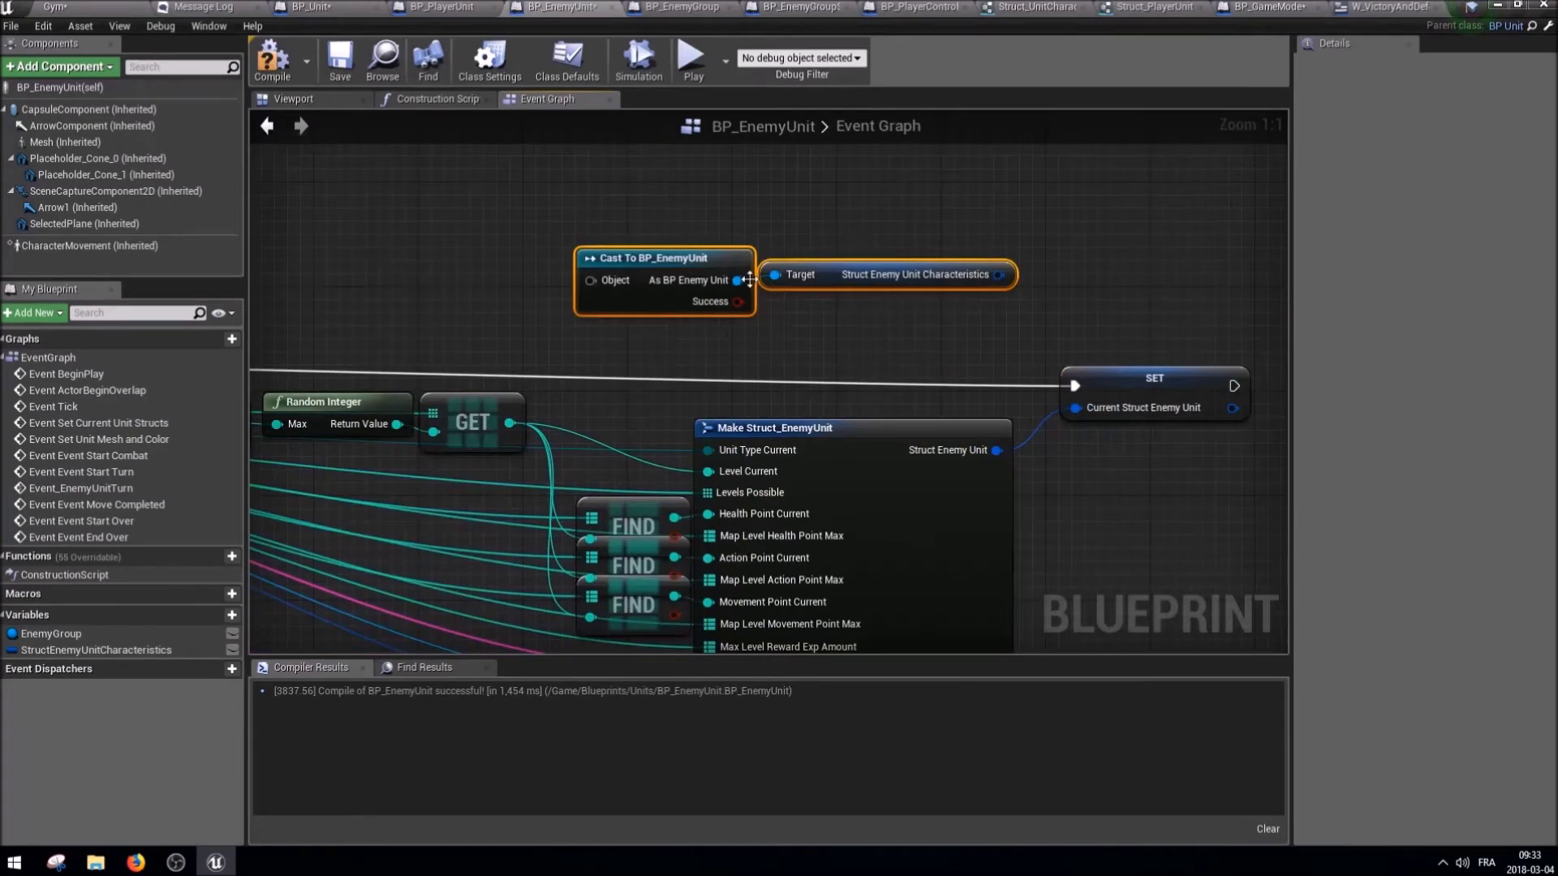
# Add a Struct Enemy Unit Characteristics setter fed by Make Struct_EnemyUnit and in the execution flow.
pyautogui.scroll(-3, 776, 388)
pyautogui.moveTo(775, 388); pyautogui.dragTo(690, 399, button='right')
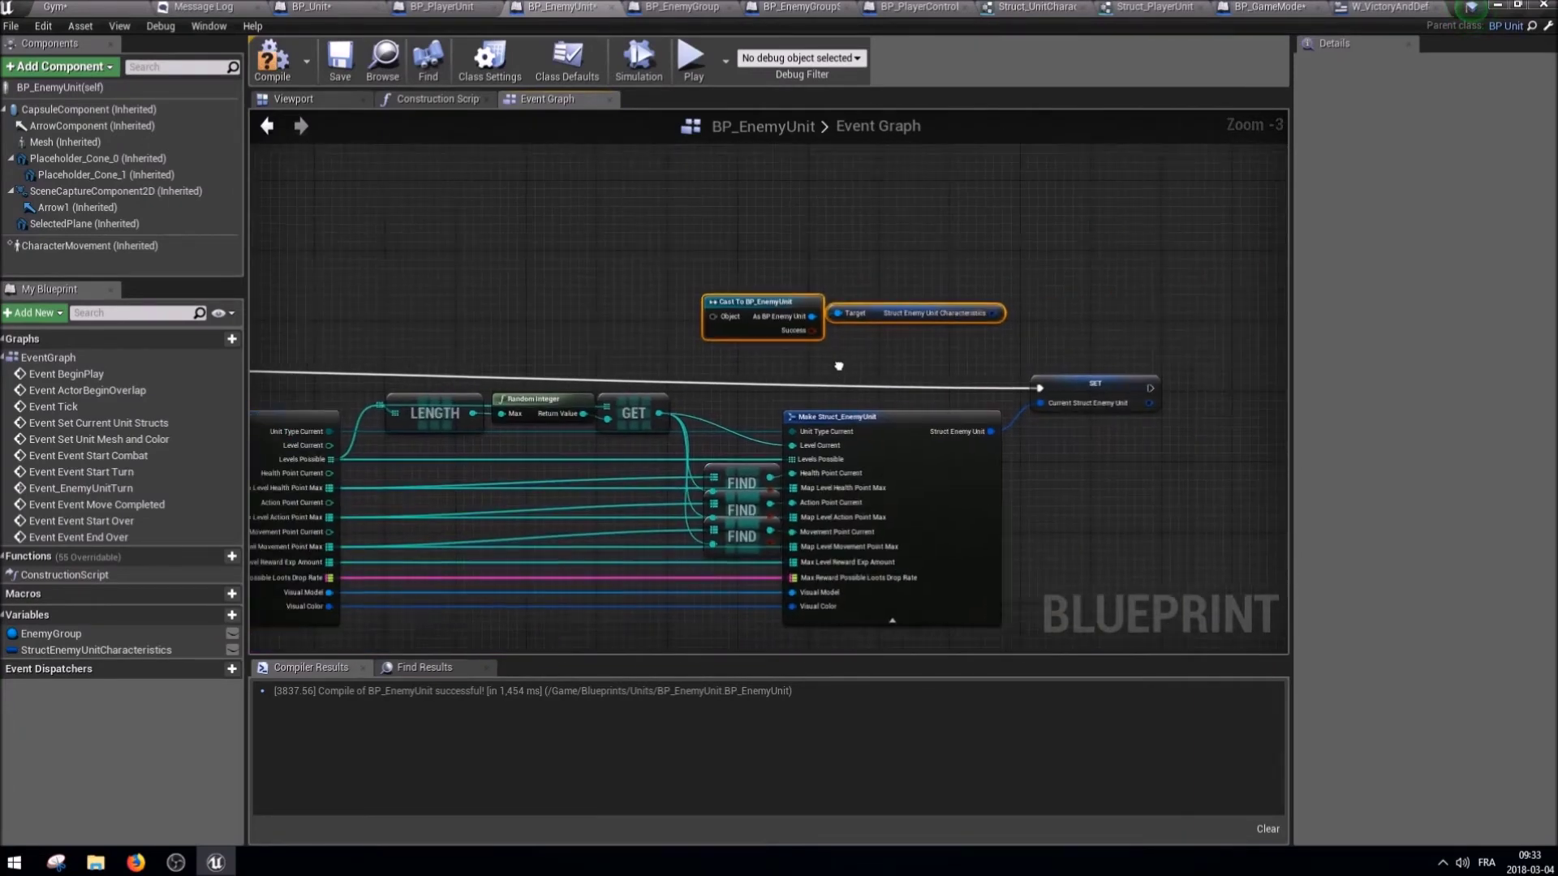
pyautogui.moveTo(470, 414); pyautogui.dragTo(785, 357, button='right')
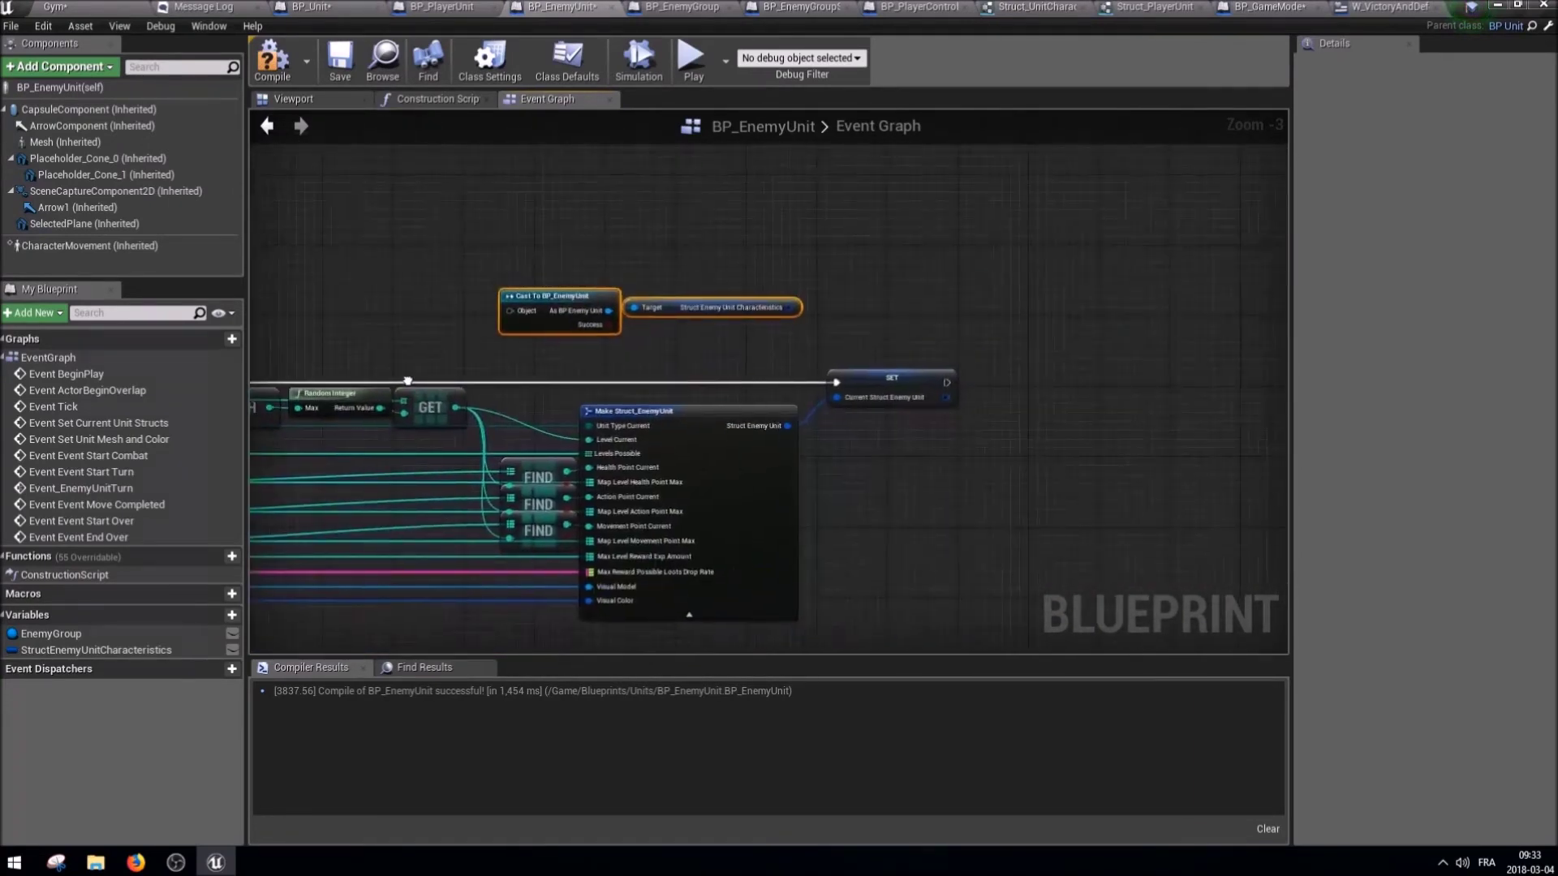
pyautogui.scroll(2, 785, 357)
pyautogui.moveTo(96, 650); pyautogui.dragTo(1021, 540)
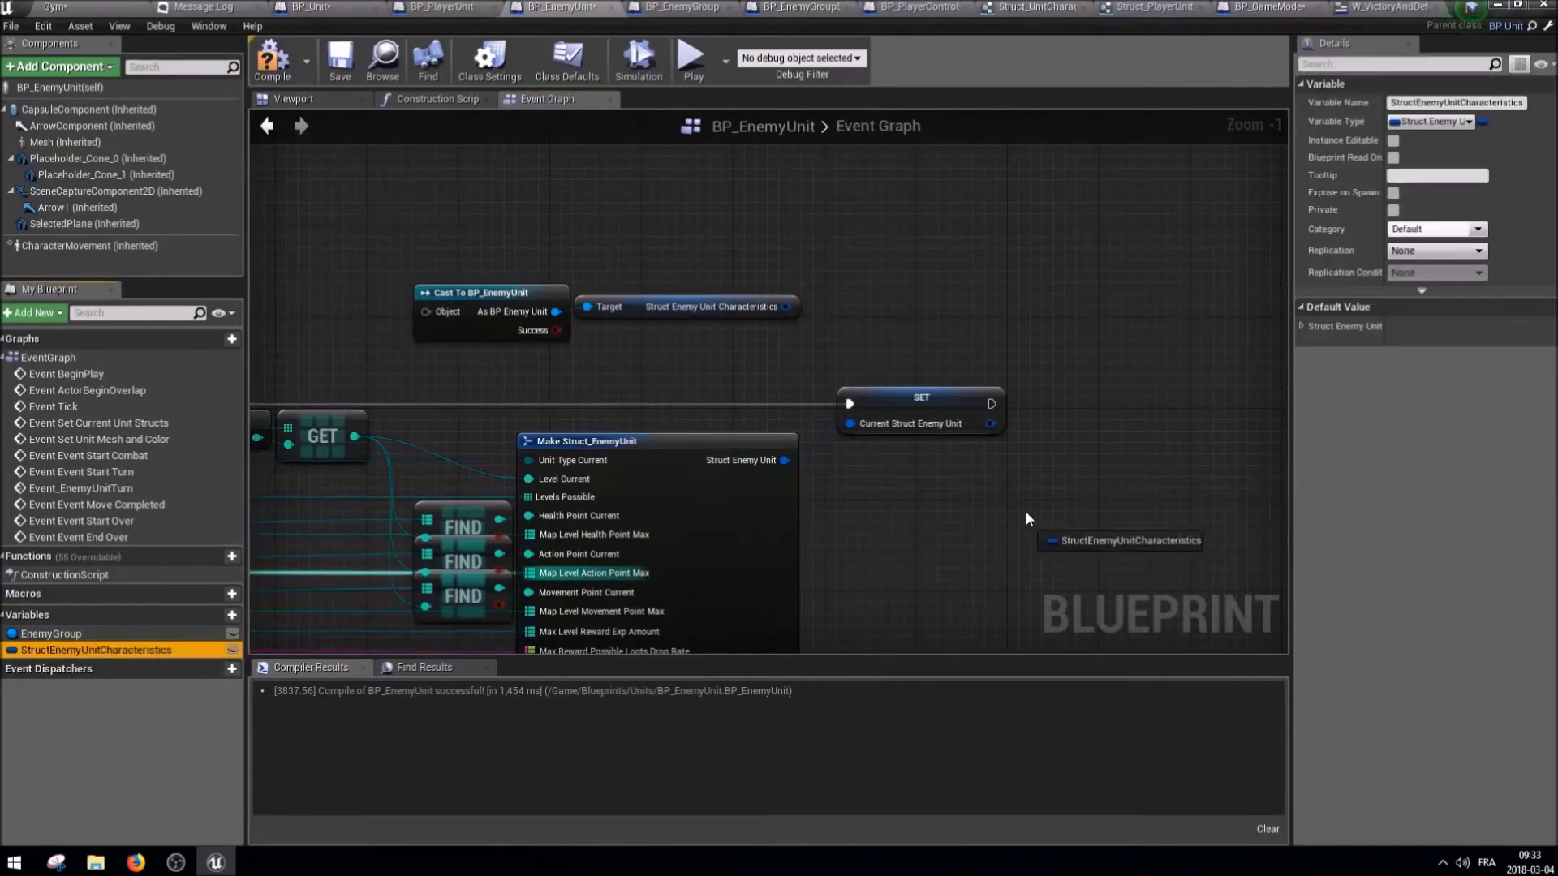
pyautogui.moveTo(907, 492); pyautogui.dragTo(783, 460)
pyautogui.moveTo(850, 403)
pyautogui.keyDown('ctrl'); pyautogui.mouseDown()
pyautogui.moveTo(909, 472)
pyautogui.moveTo(912, 387)
pyautogui.mouseUp(); pyautogui.keyUp('ctrl')
# Delete the old Current Struct Enemy Unit setter and leftover cast nodes, moving the new setter in.
pyautogui.click(921, 397)
pyautogui.press('Delete')
pyautogui.moveTo(820, 357); pyautogui.dragTo(477, 265)
pyautogui.press('Delete')
pyautogui.click(916, 398)
pyautogui.moveTo(630, 358); pyautogui.dragTo(840, 317, button='right')
# Feed a Struct Enemy Unit Characteristics getter into Break Struct_EnemyUnit and compile BP_EnemyUnit.
pyautogui.click(130, 7)
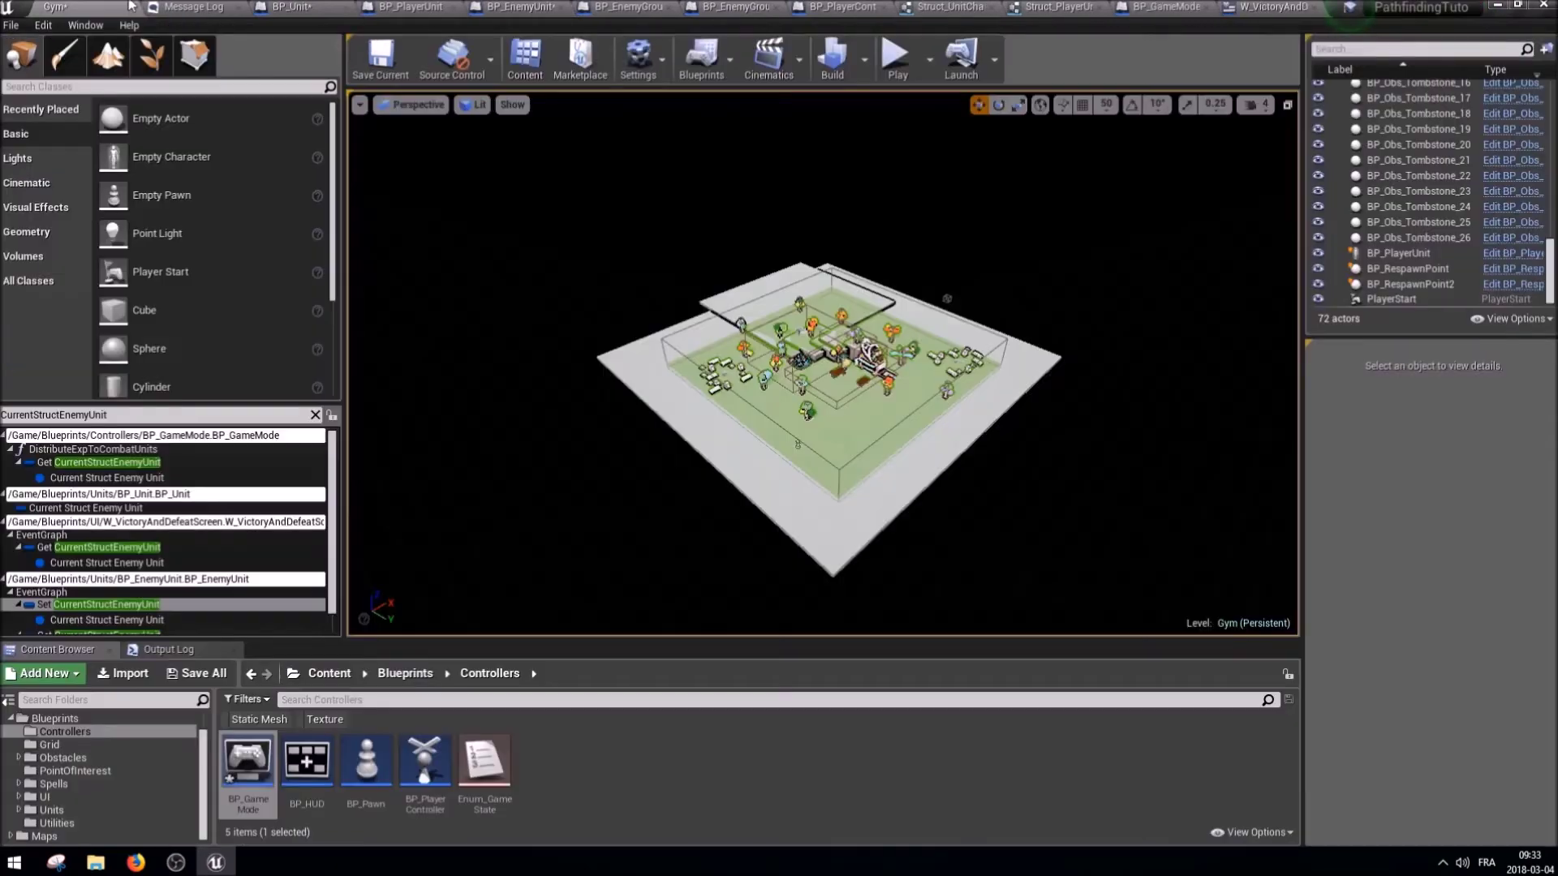
pyautogui.scroll(1, 805, 366)
pyautogui.hotkey('ctrl', 'z')
pyautogui.press('Delete')
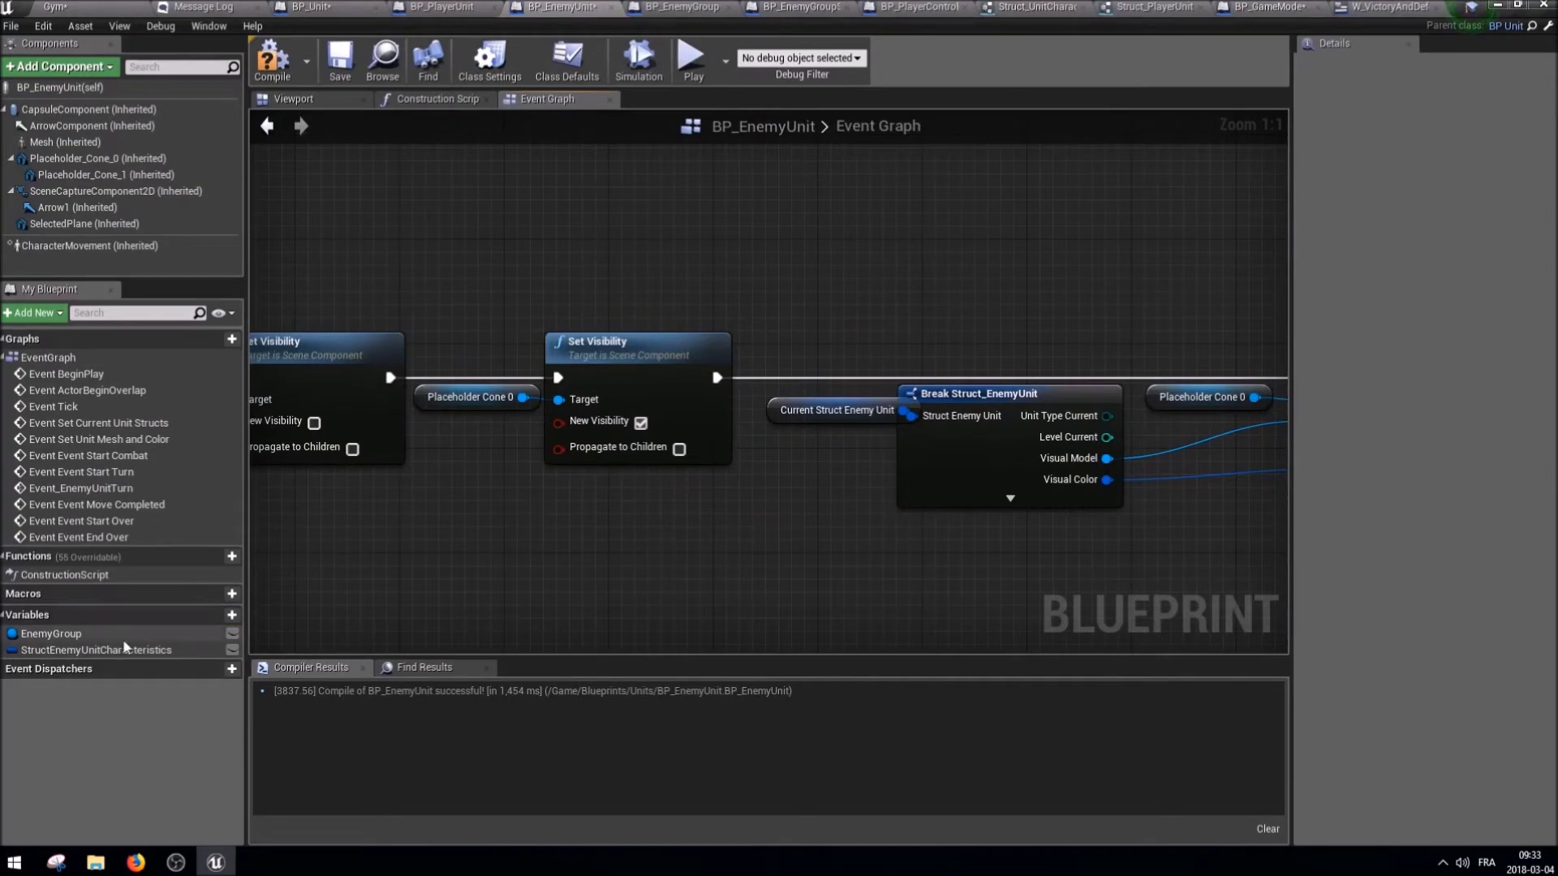
pyautogui.keyDown('ctrl'); pyautogui.moveTo(125, 649); pyautogui.dragTo(726, 537); pyautogui.keyUp('ctrl')
pyautogui.moveTo(885, 540); pyautogui.dragTo(911, 415)
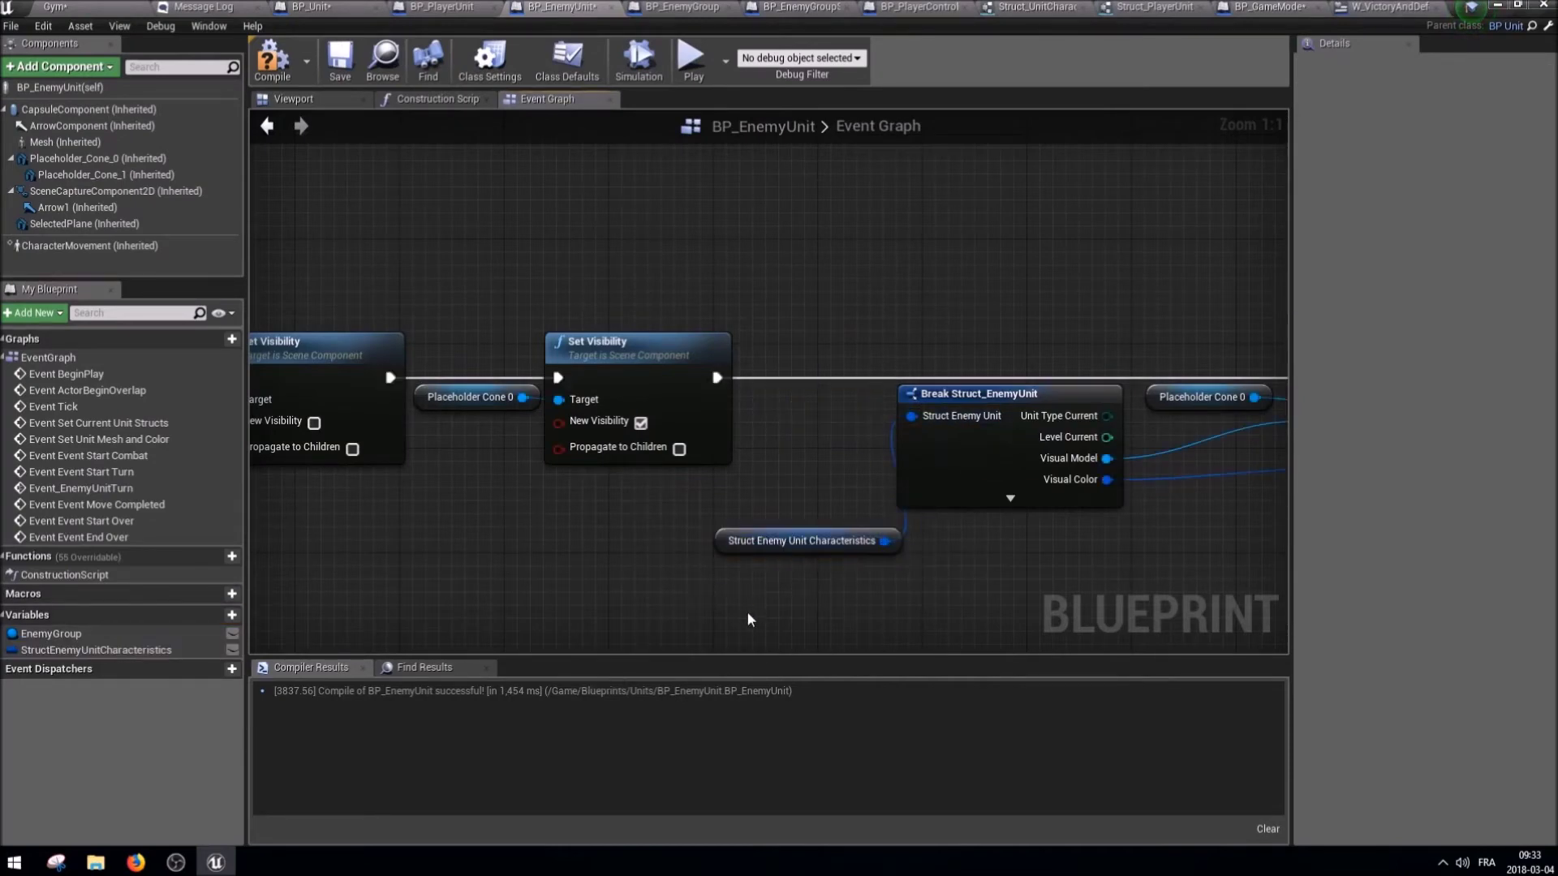
pyautogui.moveTo(779, 540); pyautogui.dragTo(805, 409)
pyautogui.moveTo(979, 393); pyautogui.dragTo(1018, 393)
pyautogui.click(649, 244)
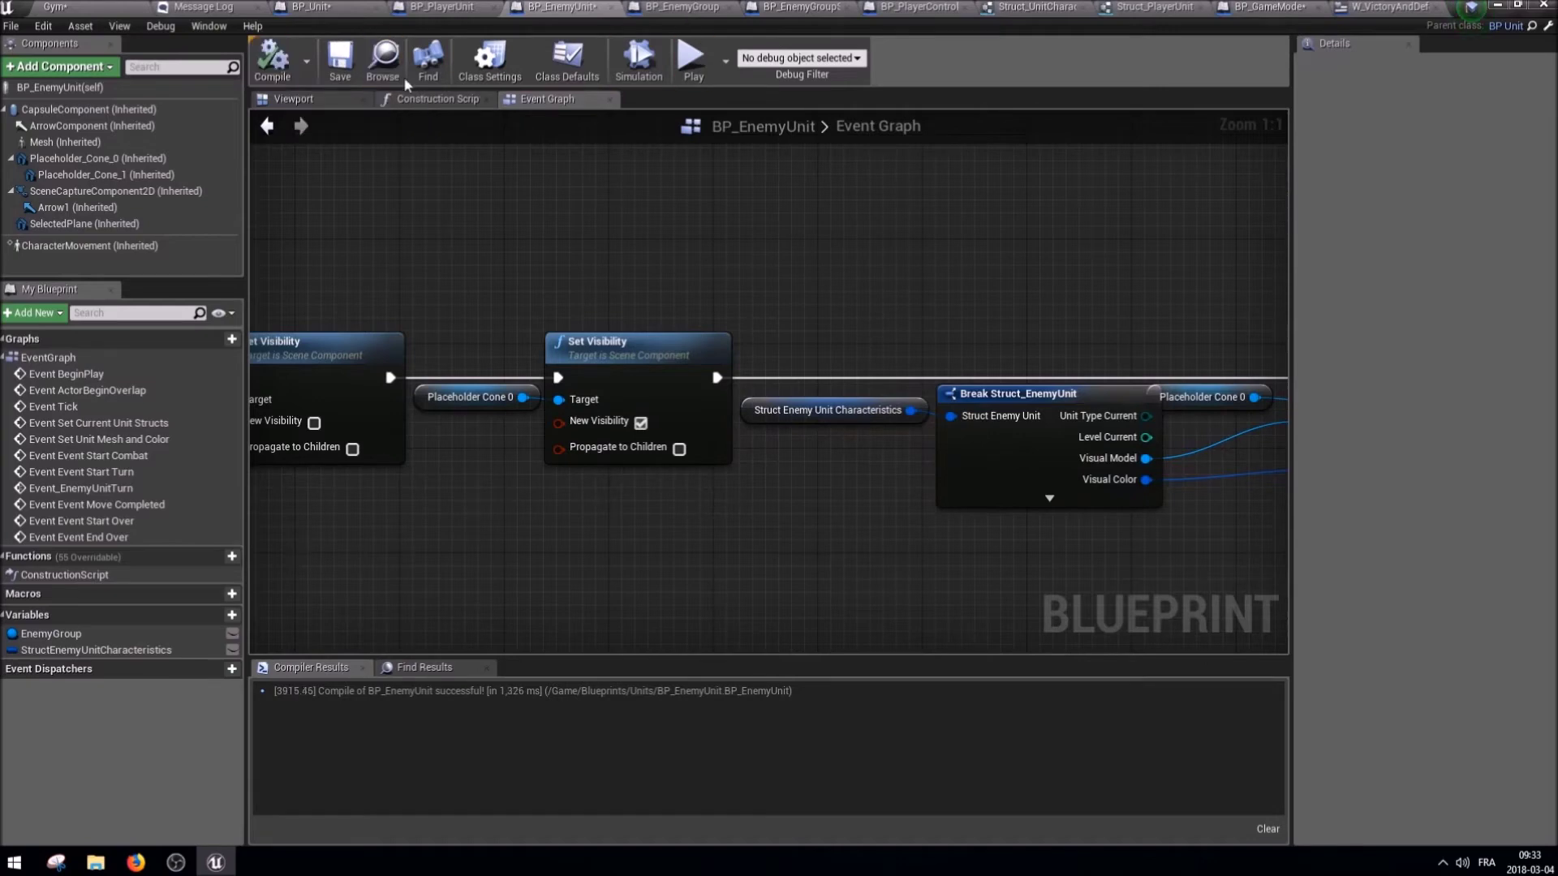
pyautogui.click(799, 7)
pyautogui.click(1265, 7)
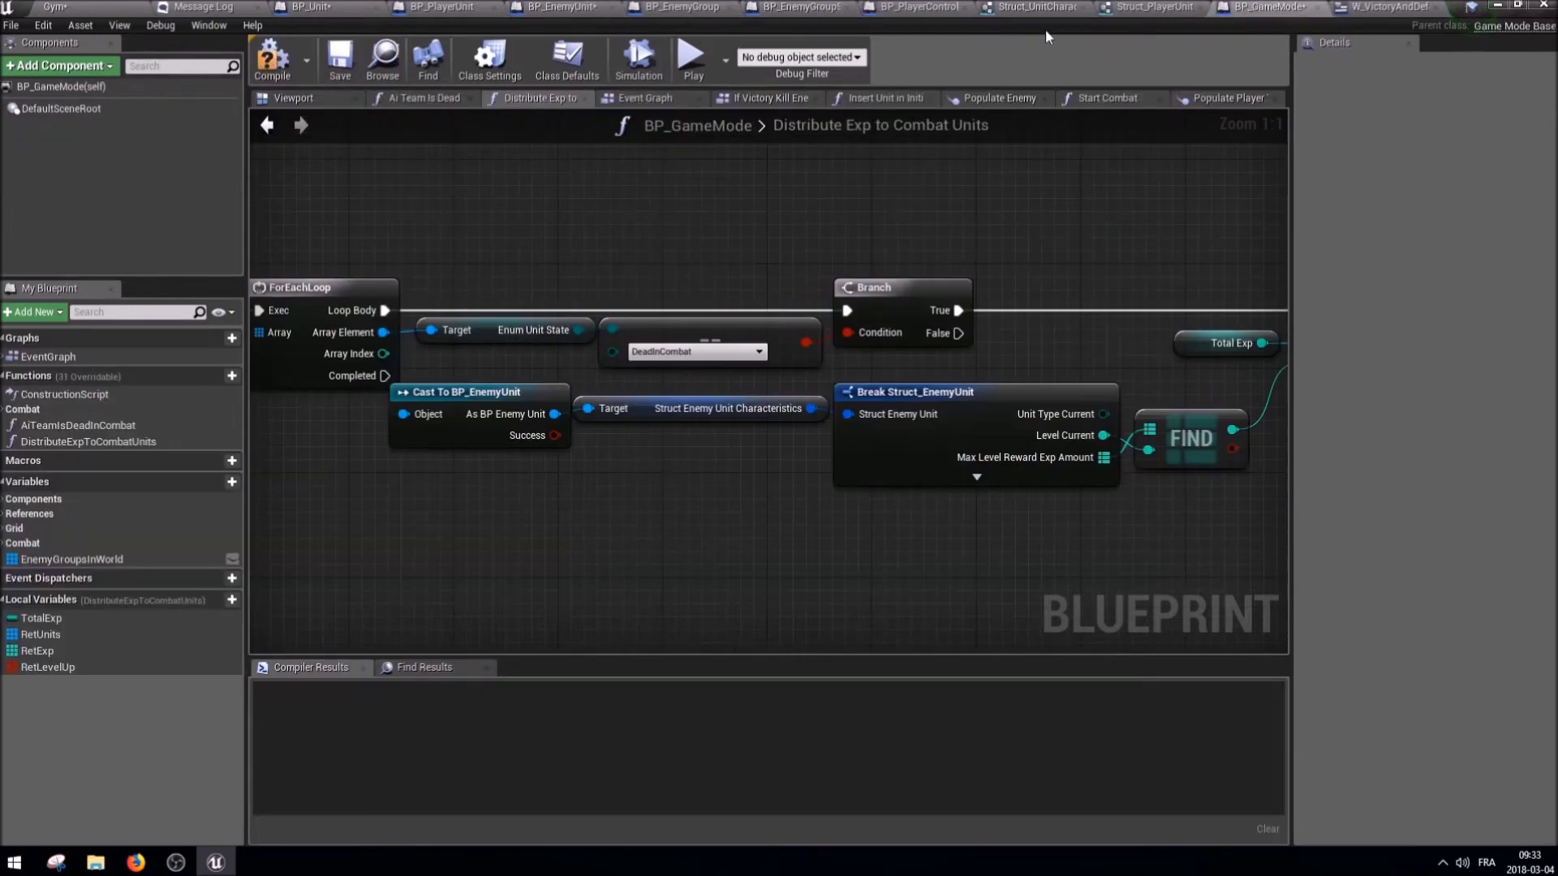
# Compile BP_GameMode and W_VictoryAndDefeatScreen.
pyautogui.click(284, 56)
pyautogui.click(1384, 7)
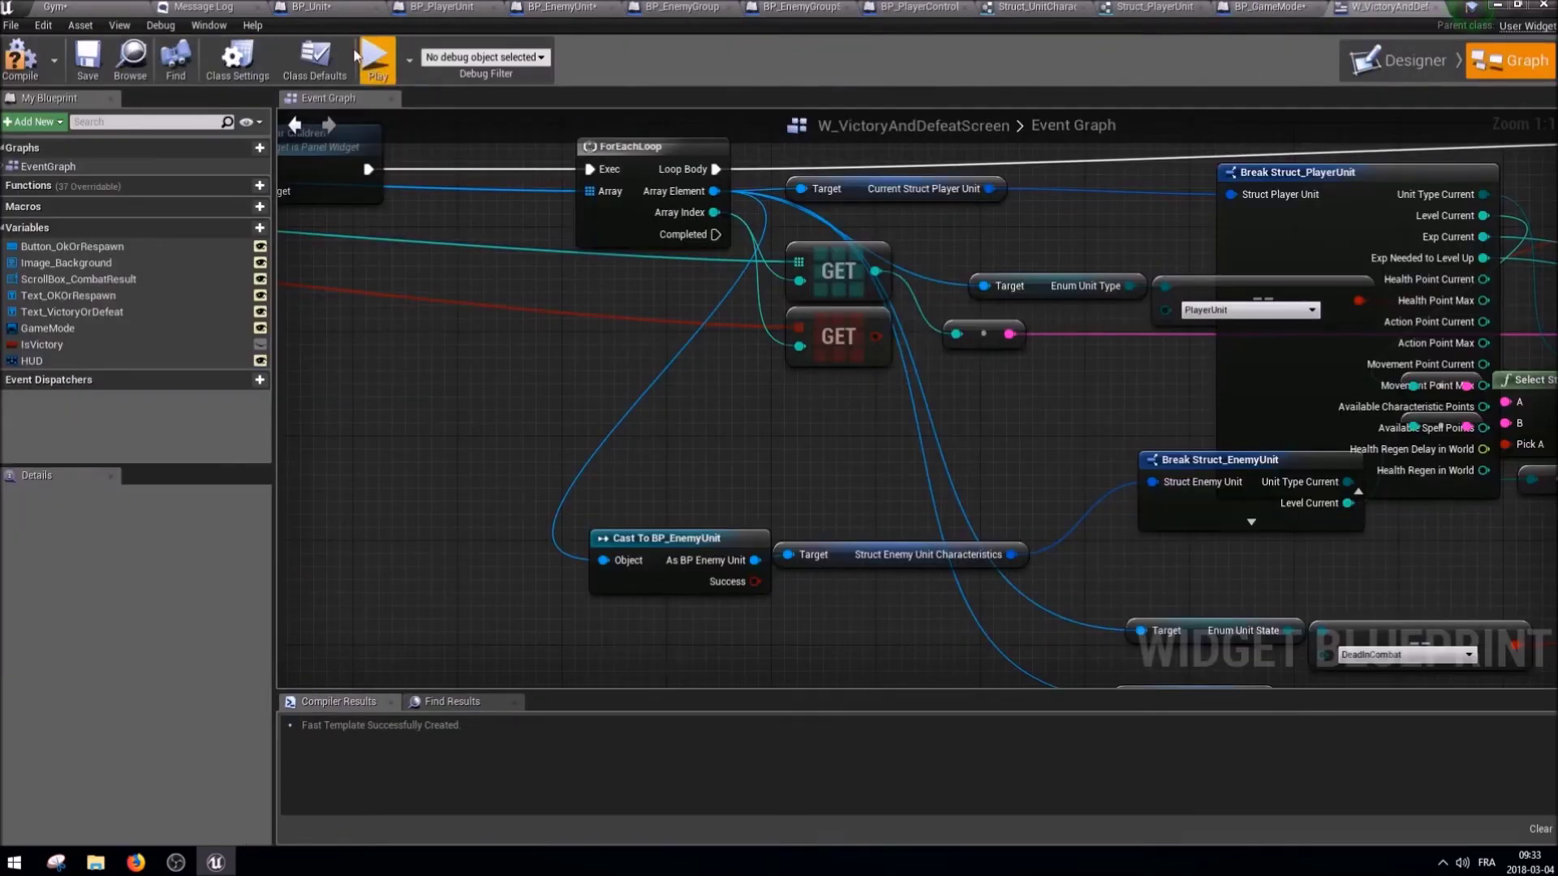
pyautogui.click(20, 63)
# Delete the CurrentStructEnemyUnit variable from BP_Unit.
pyautogui.click(311, 7)
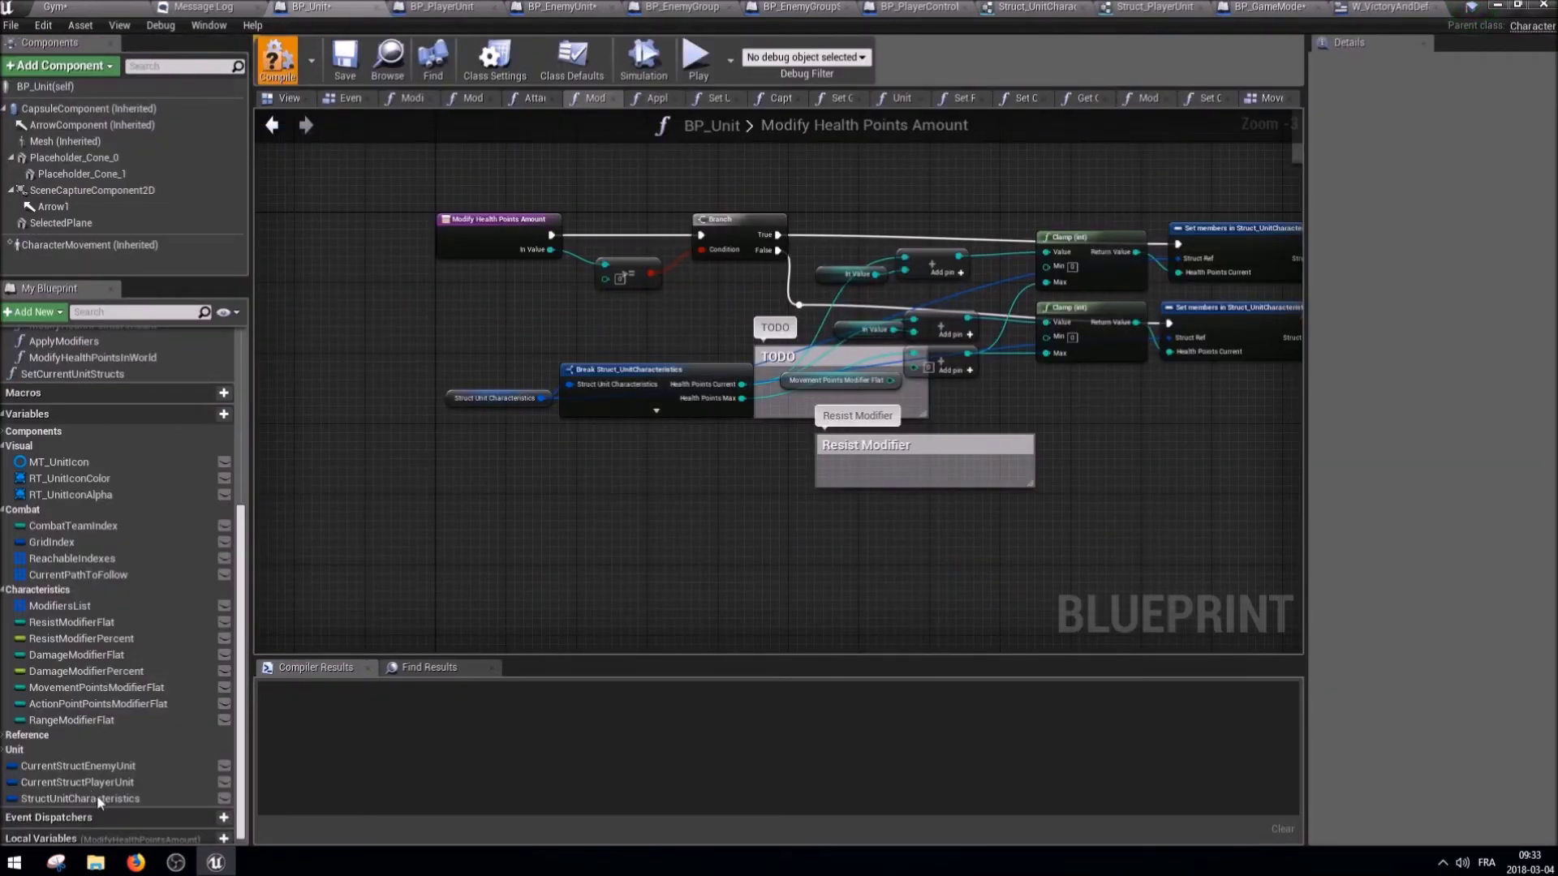
pyautogui.click(99, 762)
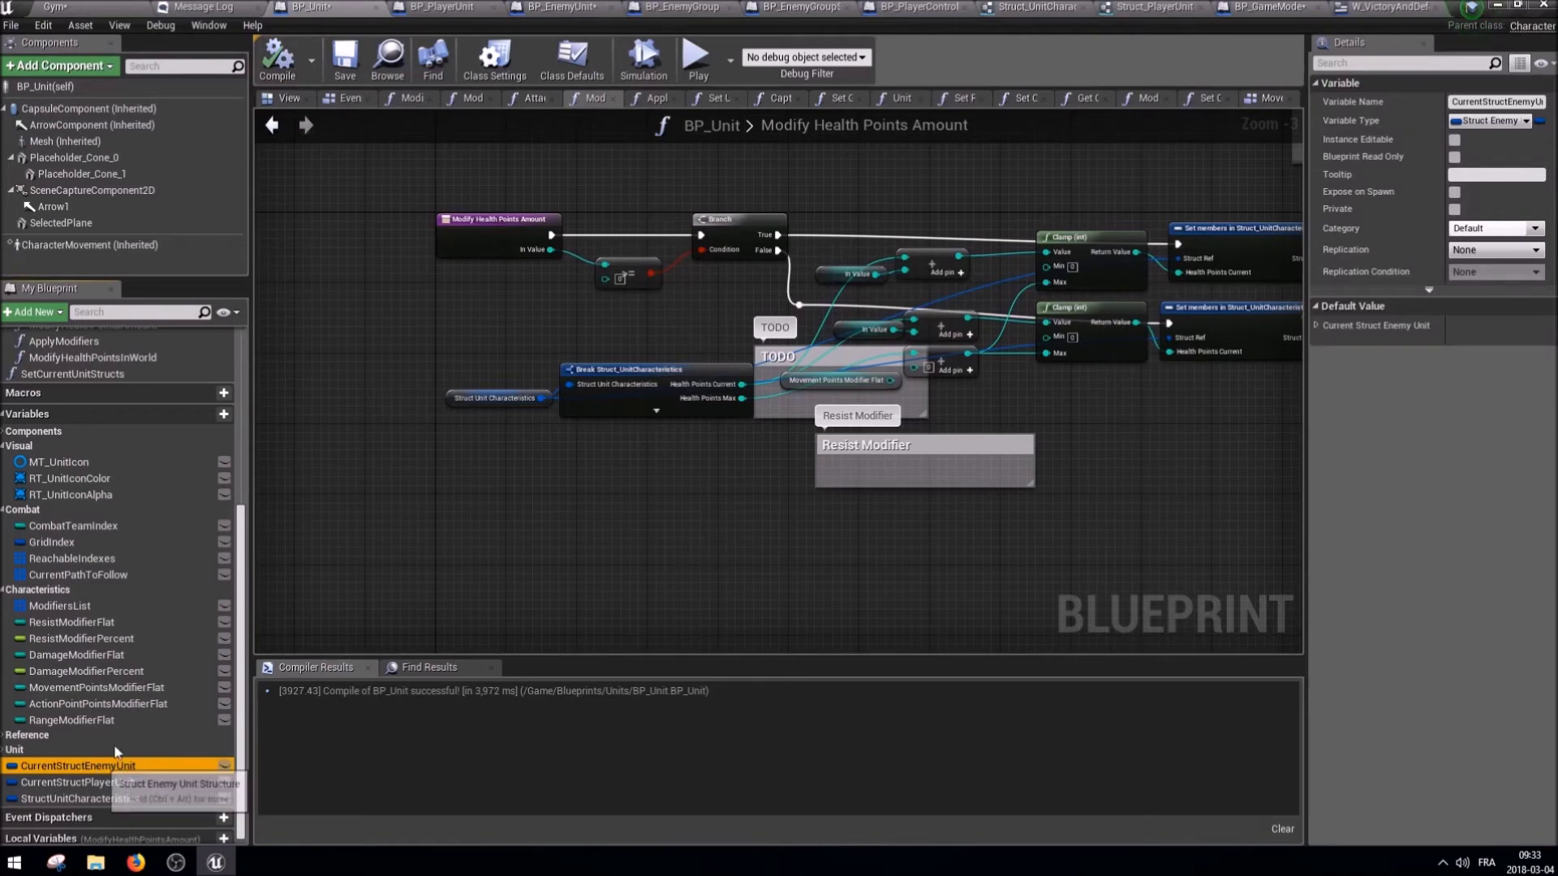
pyautogui.press('Delete')
# Search Find in Blueprints for CurrentStructPlayerUnit and open the BP_GameMode result.
pyautogui.click(145, 773)
pyautogui.press('F2')
pyautogui.click(94, 6)
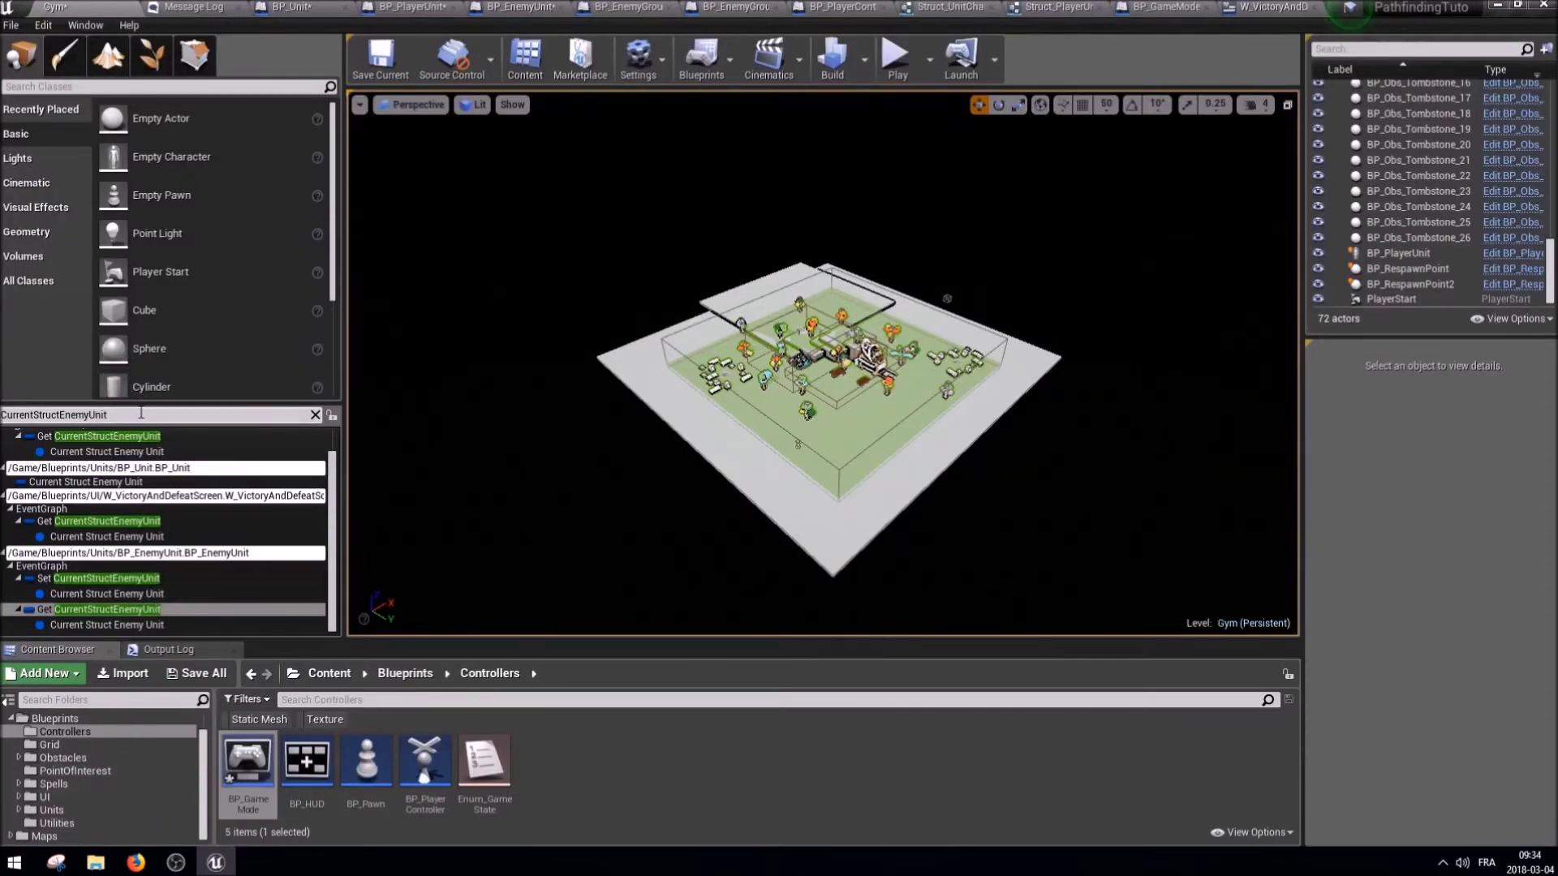
pyautogui.write('CurrentStructPlayerUnit')
pyautogui.press('Return')
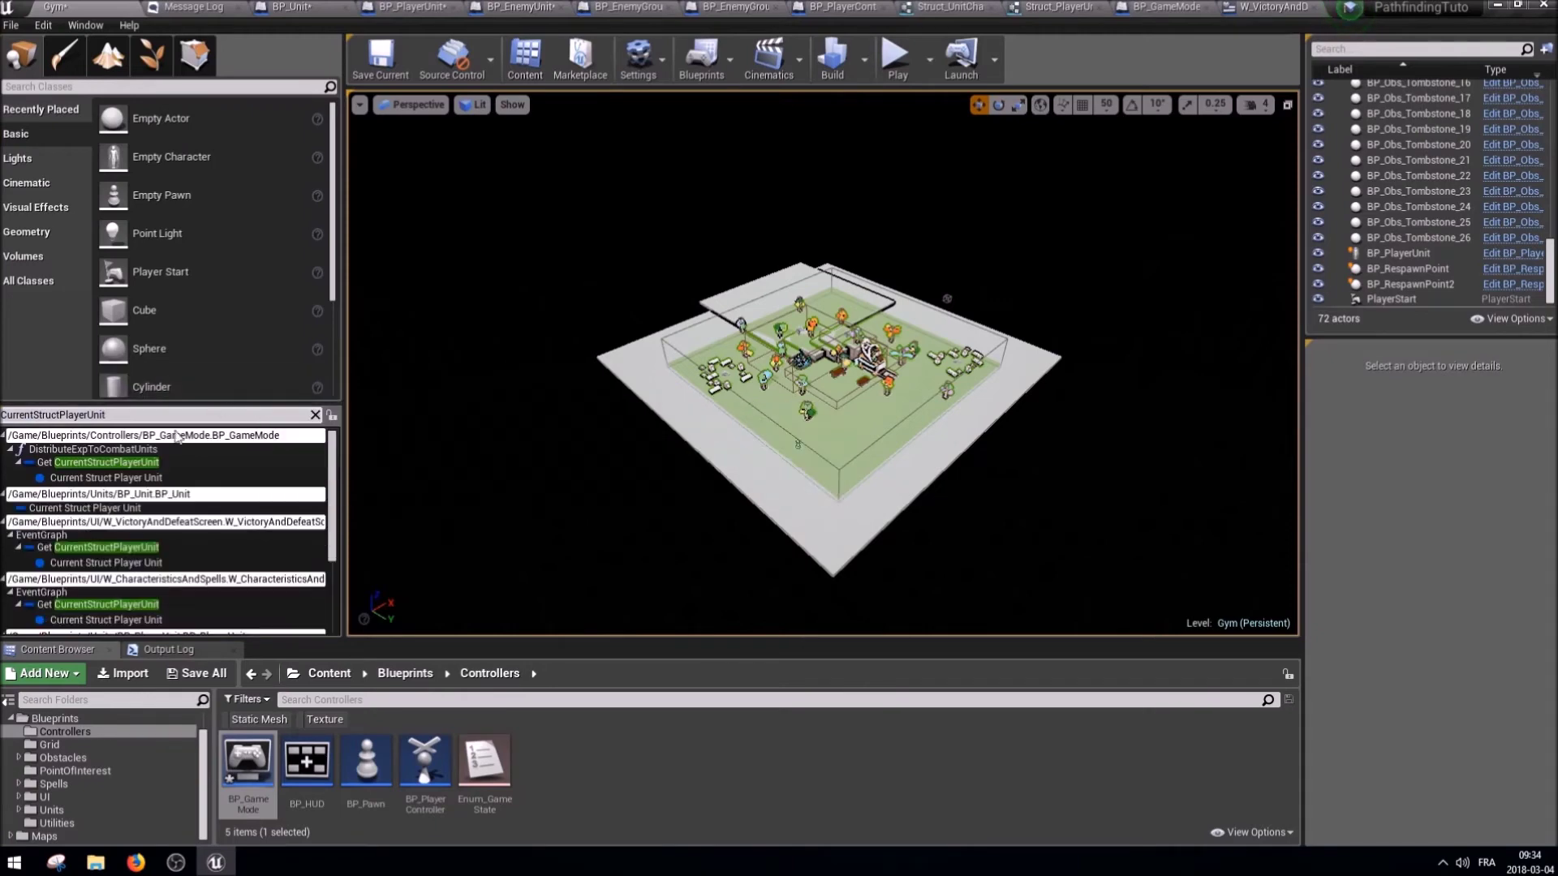
pyautogui.doubleClick(123, 471)
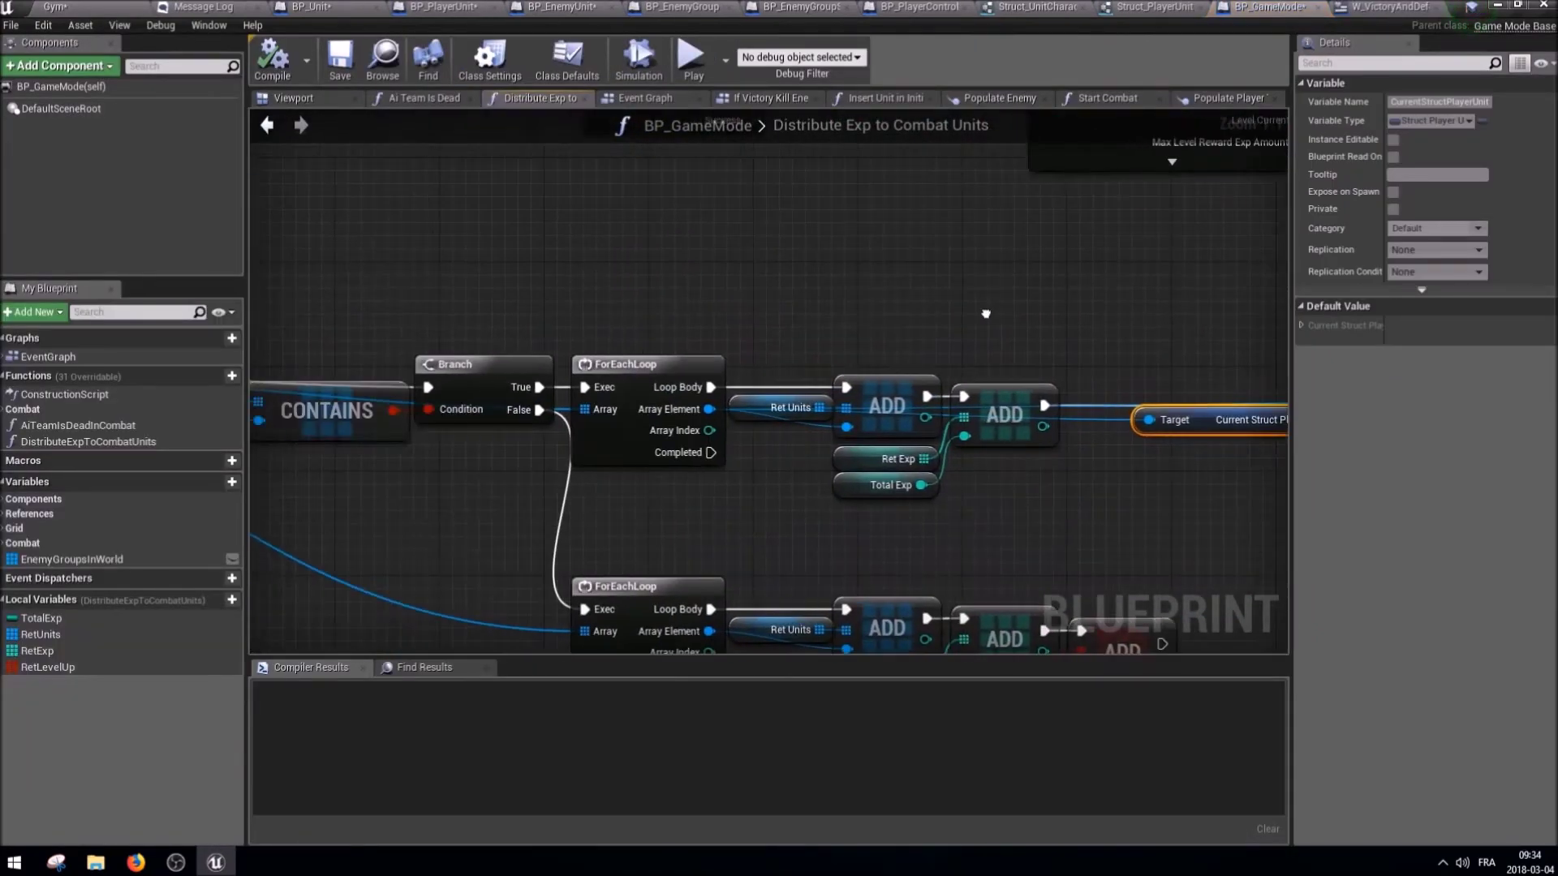
# Add a pure Cast To BP_PlayerUnit from the array element in Distribute Exp.
pyautogui.moveTo(1098, 428); pyautogui.dragTo(993, 289)
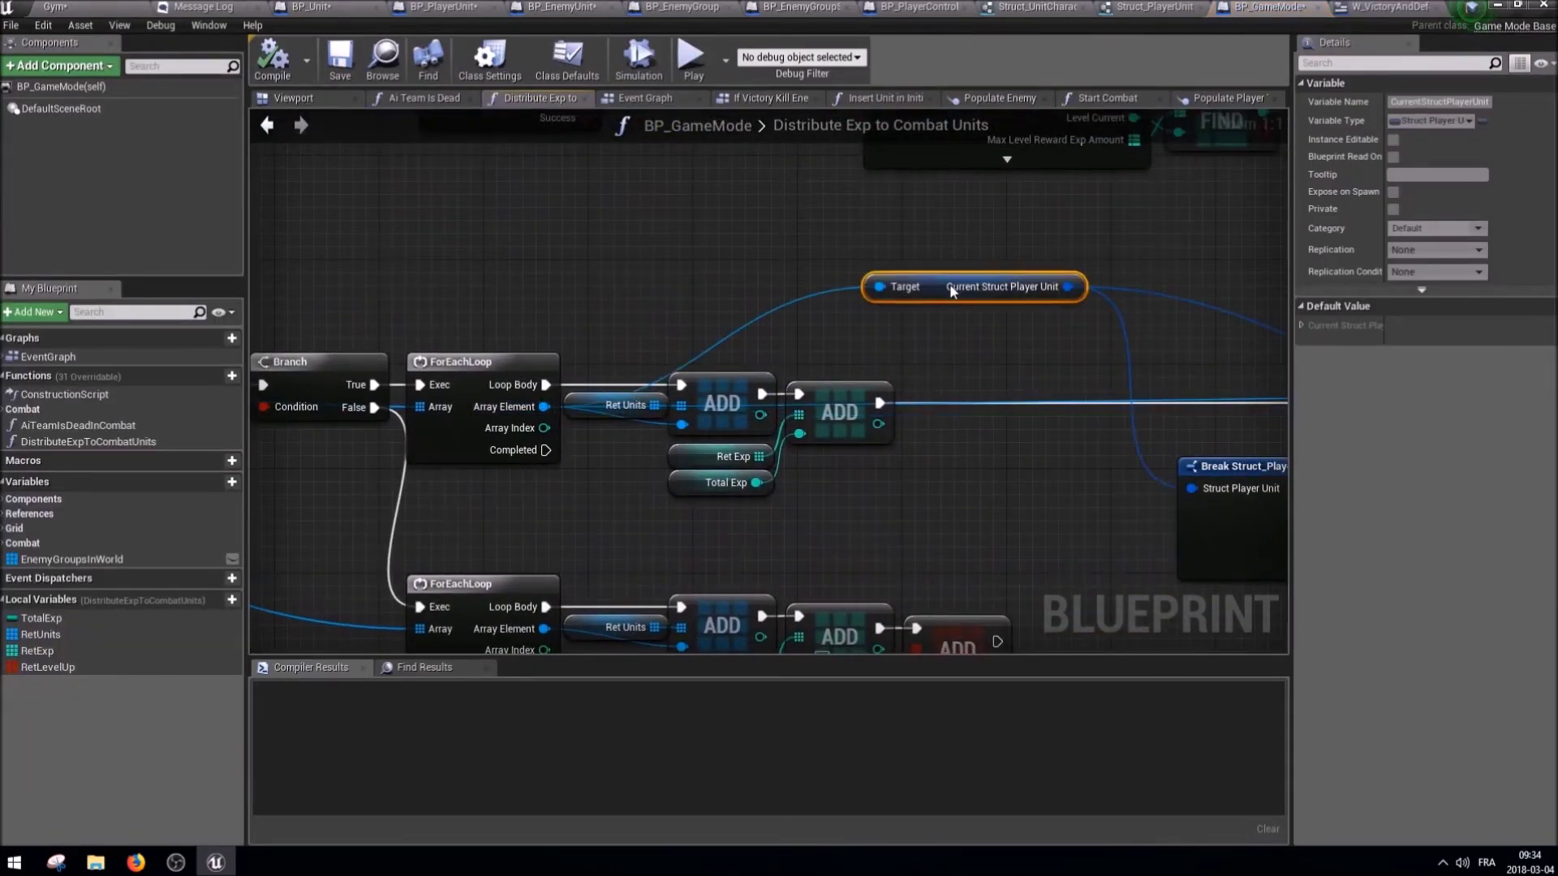
pyautogui.moveTo(544, 406); pyautogui.dragTo(814, 526)
pyautogui.write('g')
pyautogui.press('BackSpace')
pyautogui.write('cast to bp')
pyautogui.press('Return')
pyautogui.rightClick(888, 529)
pyautogui.click(933, 484)
pyautogui.moveTo(925, 535); pyautogui.dragTo(887, 510)
pyautogui.moveTo(887, 511); pyautogui.dragTo(761, 509, button='right')
# Wire the cast's Struct Player Unit Characteristics getter into Break Struct_PlayerUnit.
pyautogui.moveTo(810, 524); pyautogui.dragTo(786, 312)
pyautogui.moveTo(875, 562); pyautogui.dragTo(875, 562)
pyautogui.write('get ')
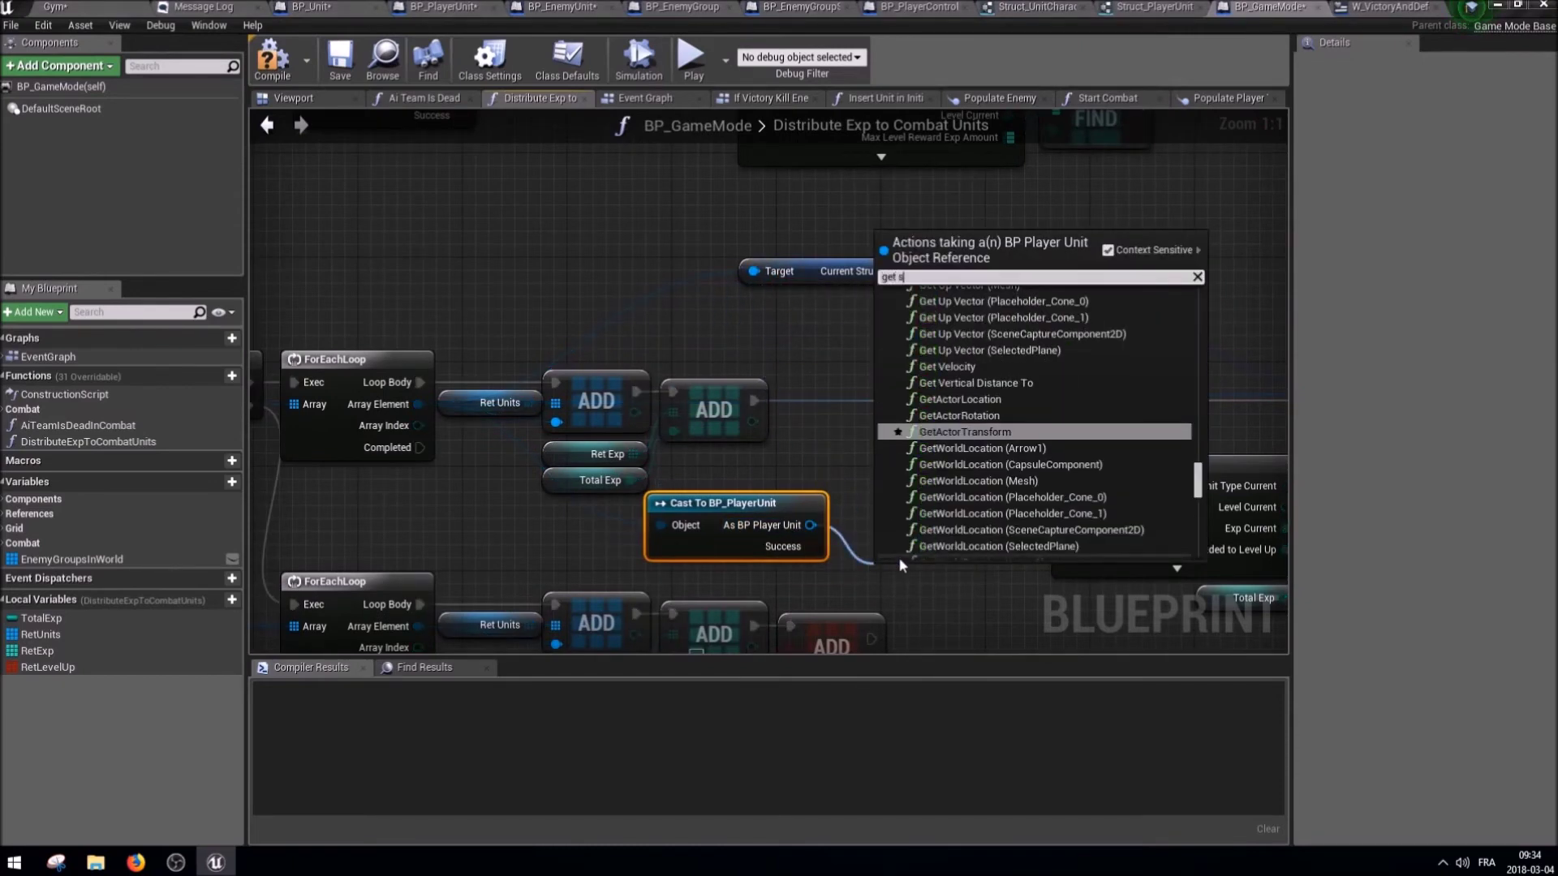
pyautogui.write('struct')
pyautogui.press('Up')
pyautogui.press('Return')
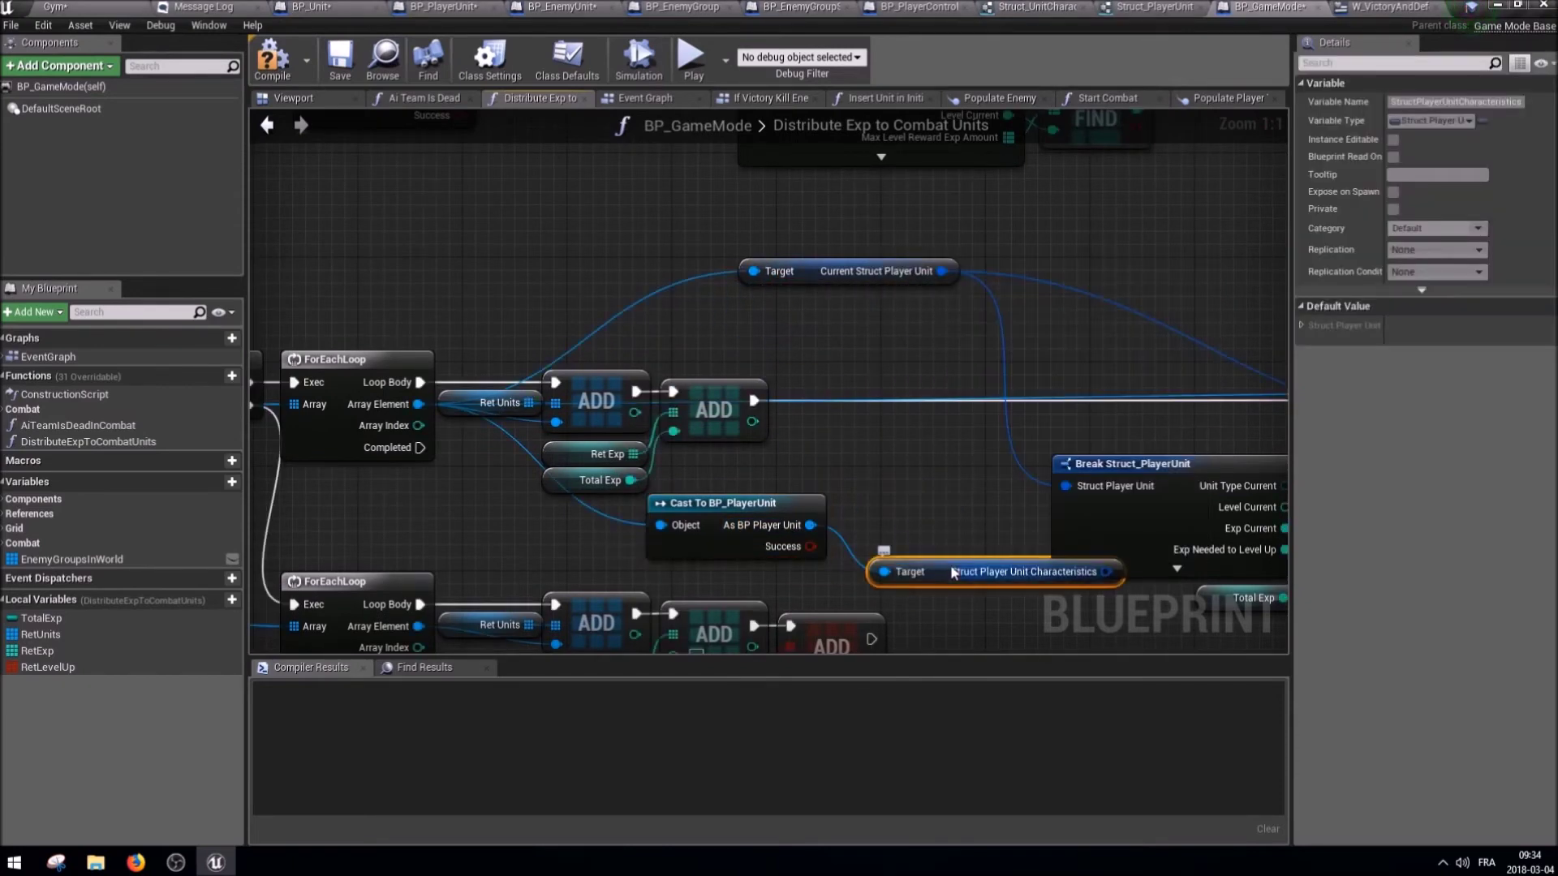
pyautogui.moveTo(951, 571); pyautogui.dragTo(910, 520)
pyautogui.moveTo(1065, 519); pyautogui.dragTo(1063, 485)
pyautogui.moveTo(1080, 526); pyautogui.dragTo(891, 493, button='right')
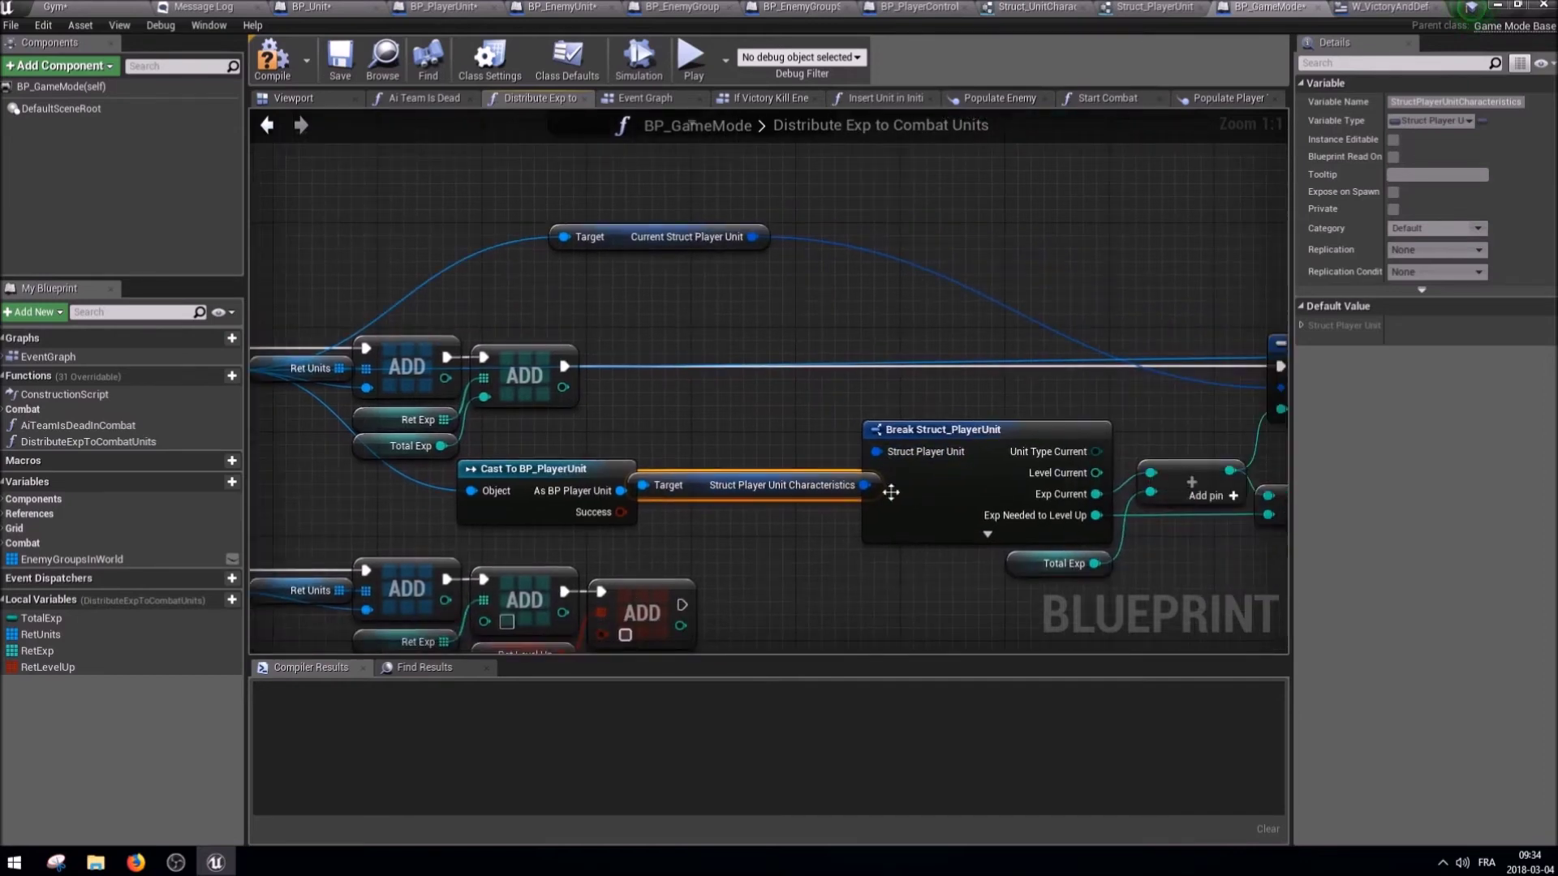
pyautogui.moveTo(752, 236)
pyautogui.keyDown('ctrl'); pyautogui.mouseDown()
pyautogui.moveTo(894, 458)
pyautogui.moveTo(861, 485)
pyautogui.mouseUp(); pyautogui.keyUp('ctrl')
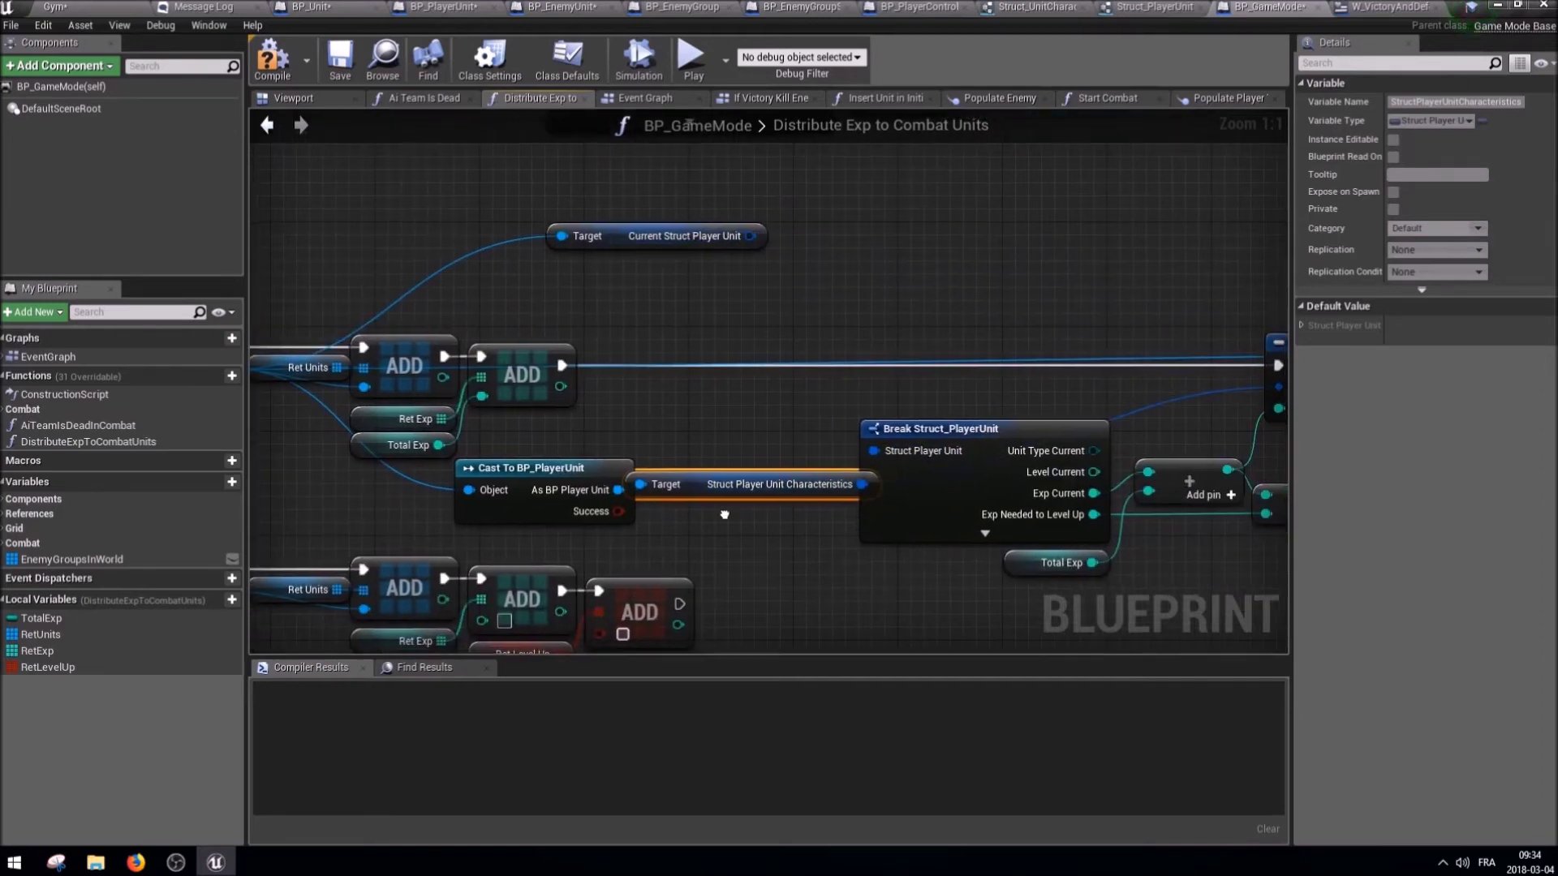
pyautogui.moveTo(861, 485); pyautogui.dragTo(842, 469, button='right')
# Delete the old Current Struct Player Unit node, tidy the cast, then open the victory screen usage.
pyautogui.moveTo(561, 444); pyautogui.dragTo(492, 445)
pyautogui.click(649, 219)
pyautogui.moveTo(589, 489)
pyautogui.mouseDown(button='right')
pyautogui.moveTo(313, 489)
pyautogui.moveTo(816, 495)
pyautogui.mouseUp(button='right')
pyautogui.press('Delete')
pyautogui.moveTo(857, 512); pyautogui.dragTo(703, 459)
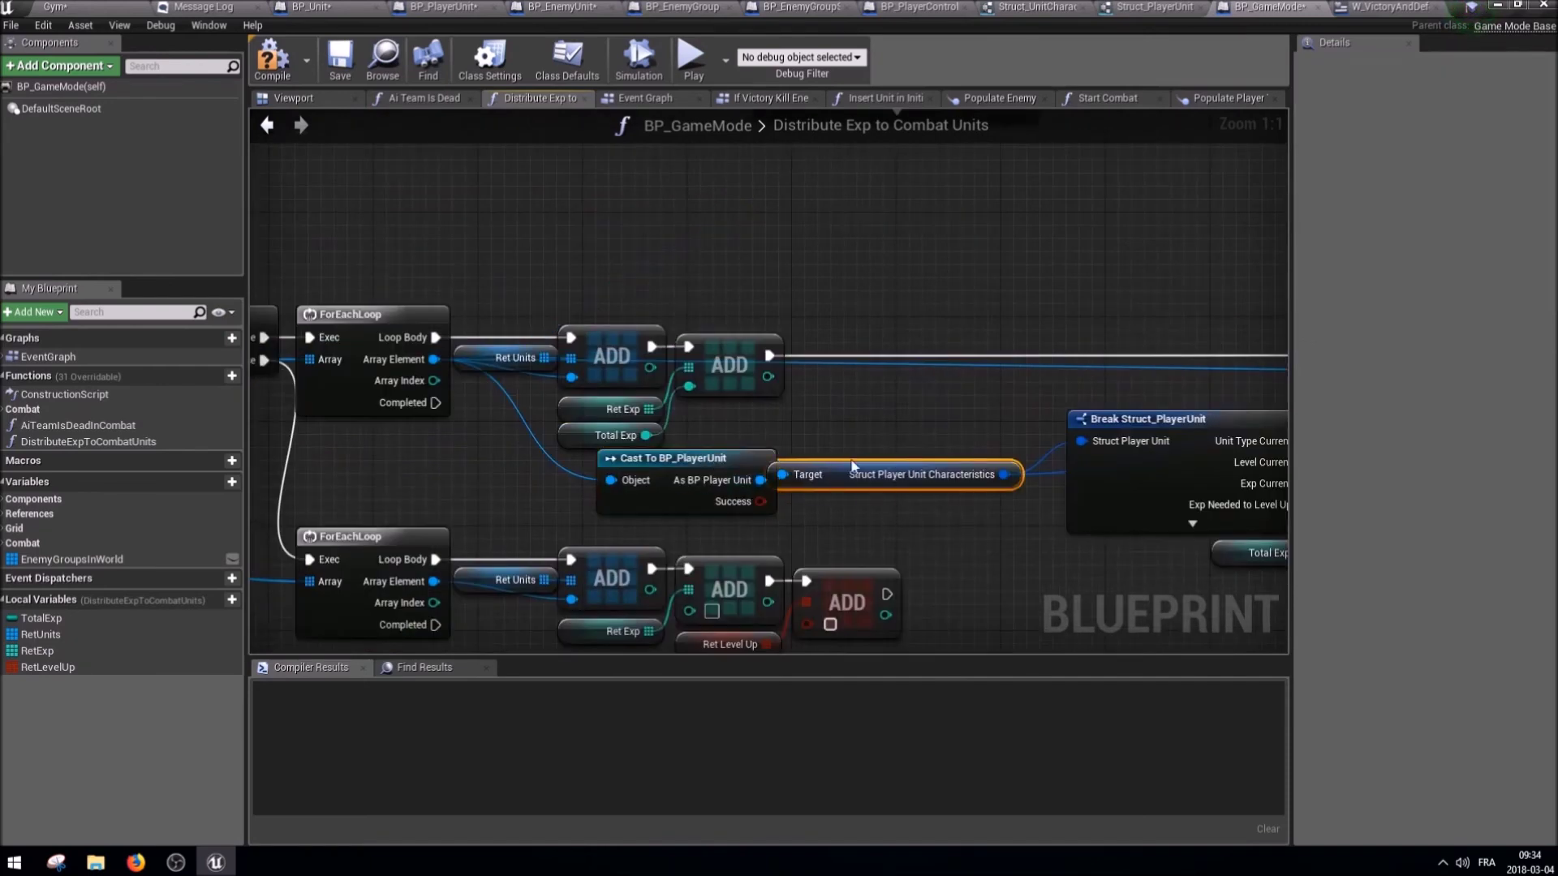
pyautogui.moveTo(1188, 520); pyautogui.dragTo(768, 487, button='right')
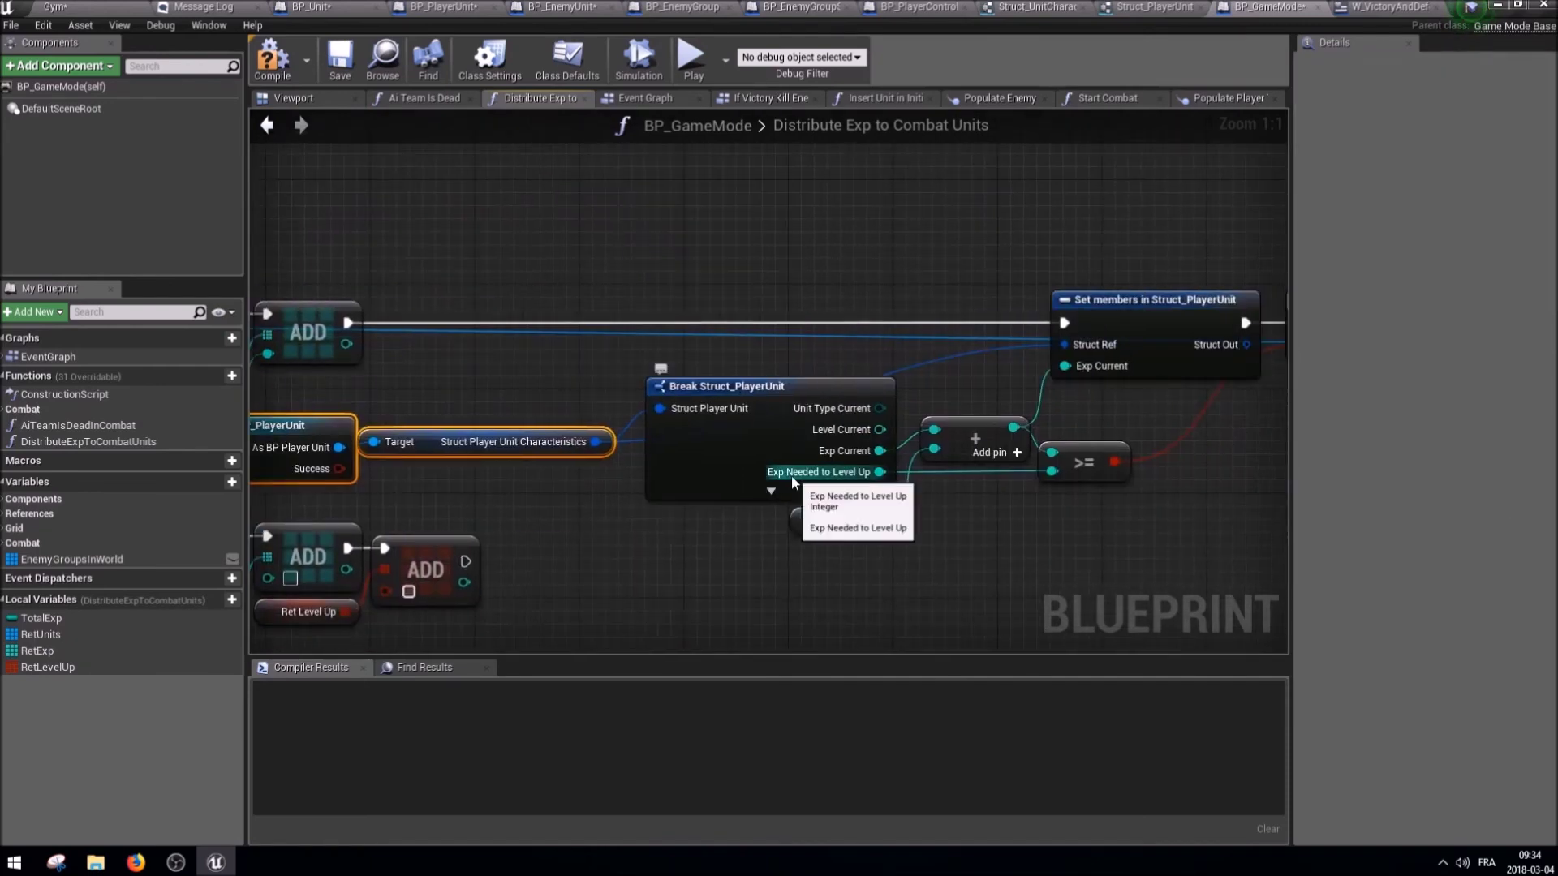
pyautogui.moveTo(1030, 467); pyautogui.dragTo(739, 507, button='right')
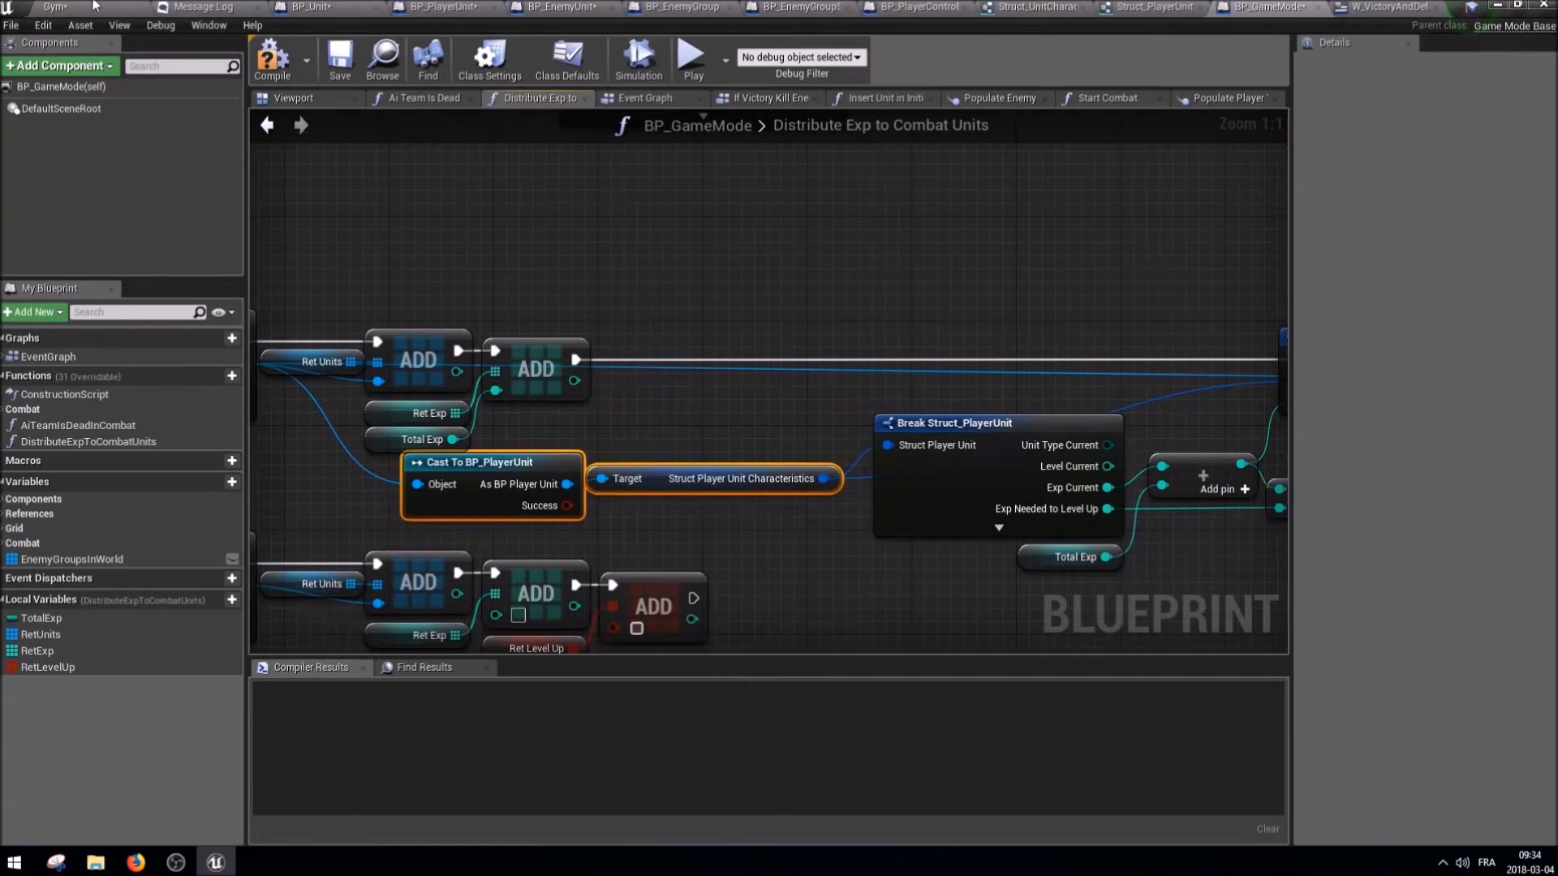
pyautogui.click(93, 6)
pyautogui.doubleClick(48, 531)
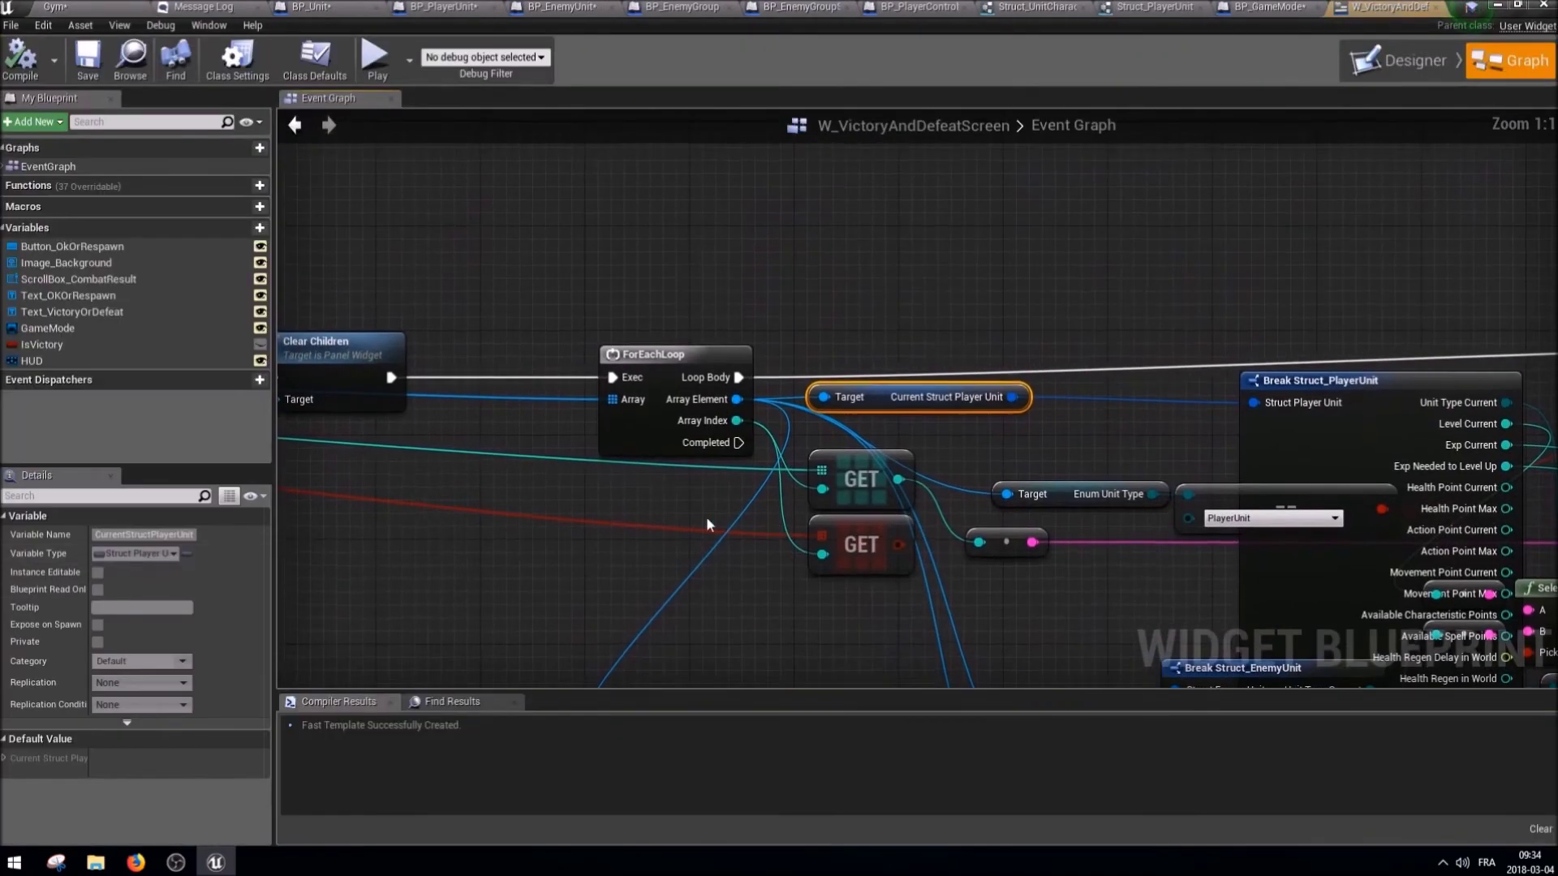
# Connect the loop element to the cast, wire its characteristics getter into Break Struct_PlayerUnit, and delete the old node.
pyautogui.moveTo(776, 528); pyautogui.dragTo(843, 590, button='right')
pyautogui.moveTo(860, 365); pyautogui.dragTo(887, 302)
pyautogui.moveTo(803, 459); pyautogui.dragTo(719, 319)
pyautogui.moveTo(1057, 426); pyautogui.dragTo(834, 411, button='right')
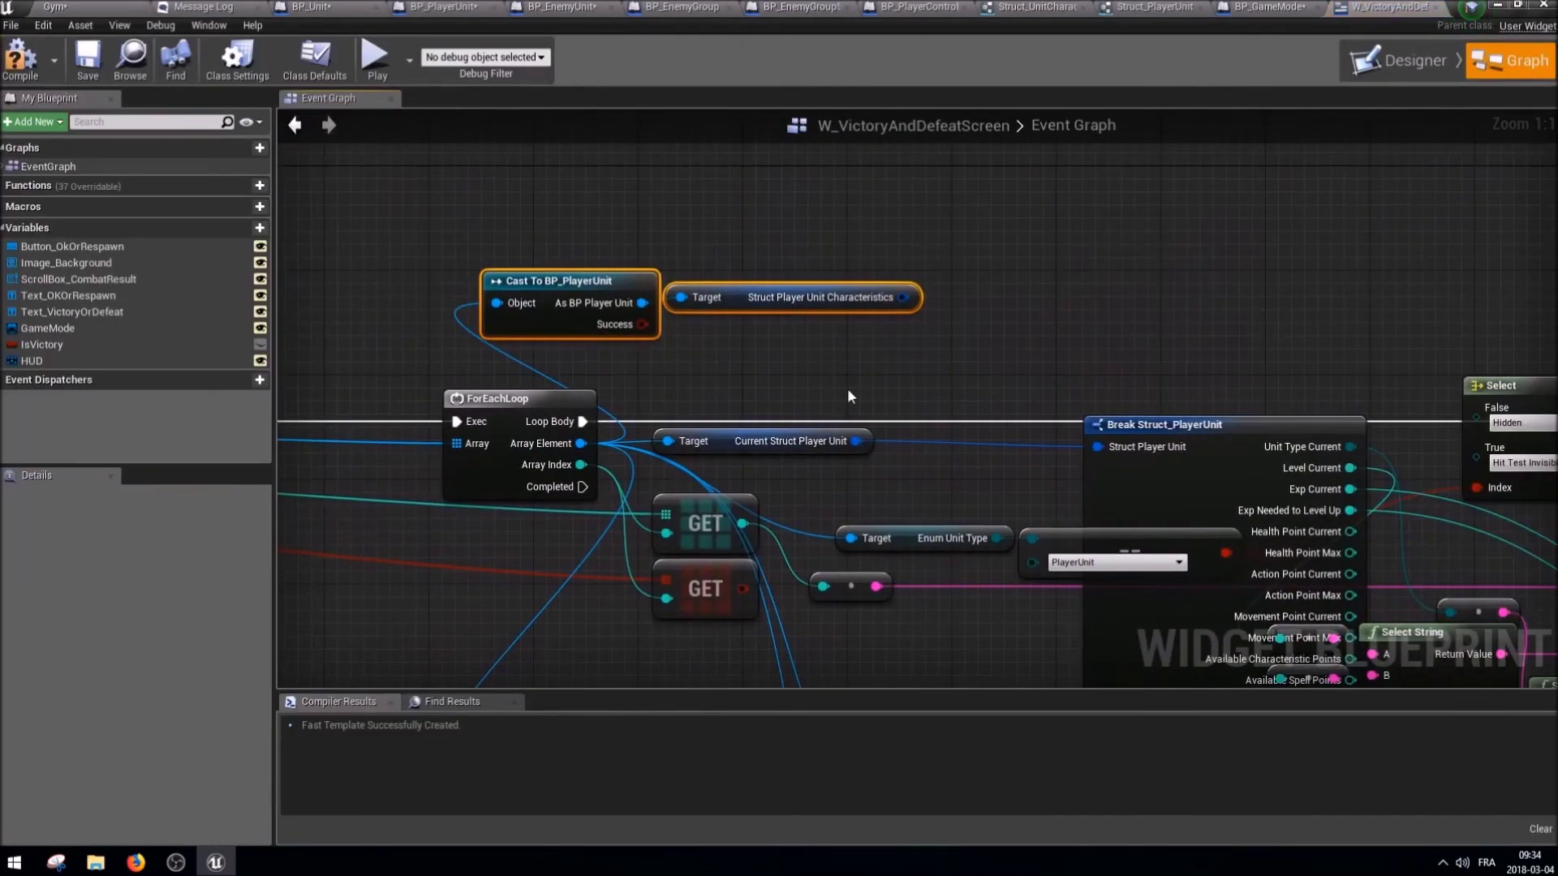
pyautogui.moveTo(905, 297); pyautogui.dragTo(1156, 454)
pyautogui.click(705, 440)
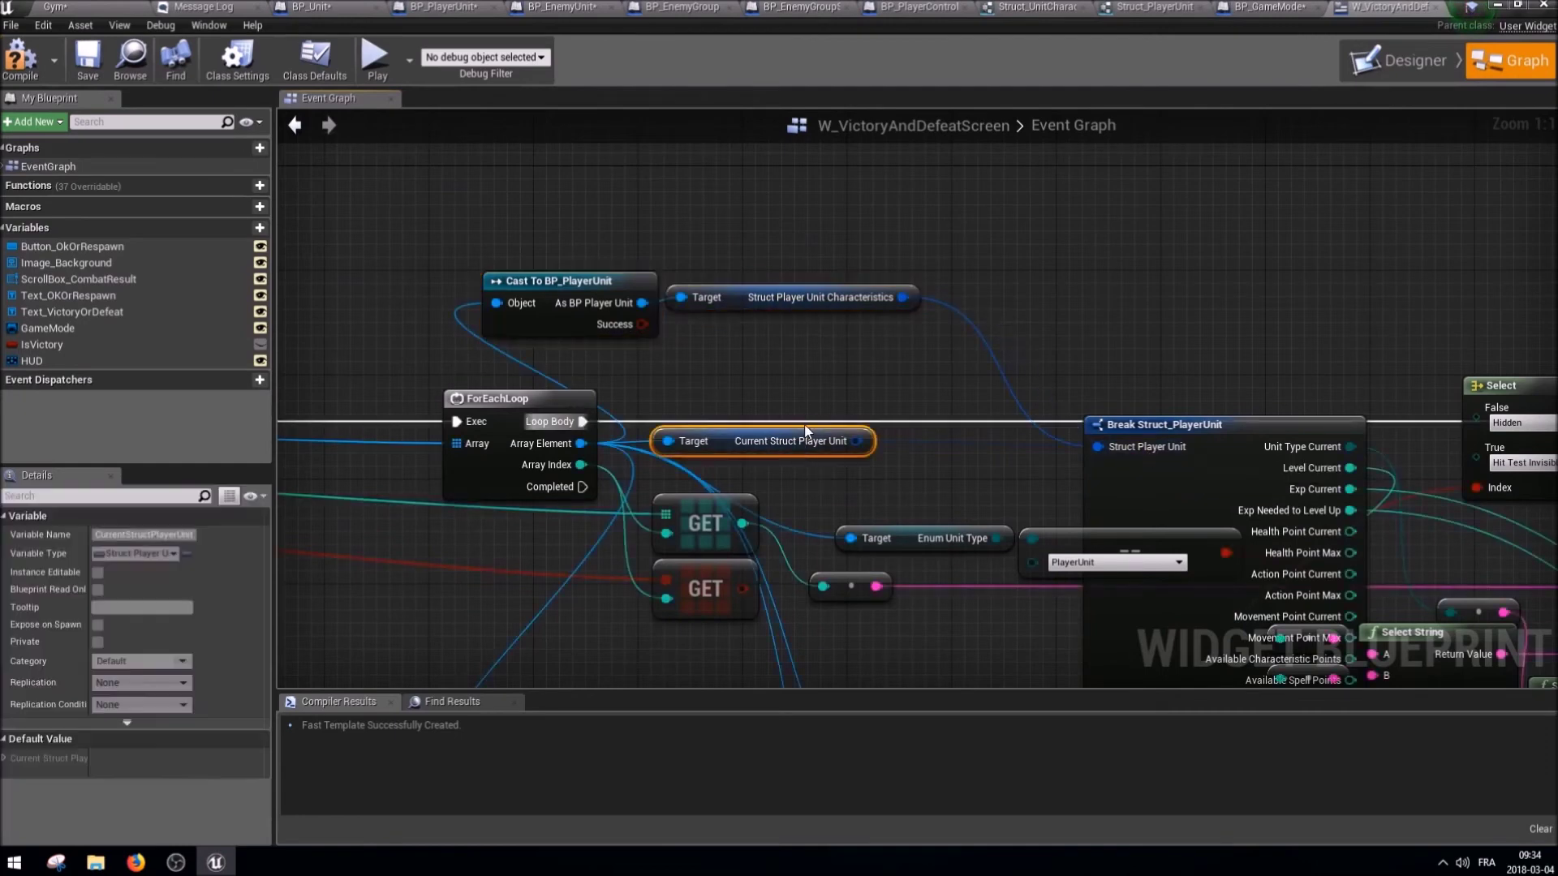
pyautogui.press('Delete')
pyautogui.moveTo(646, 315); pyautogui.dragTo(801, 359)
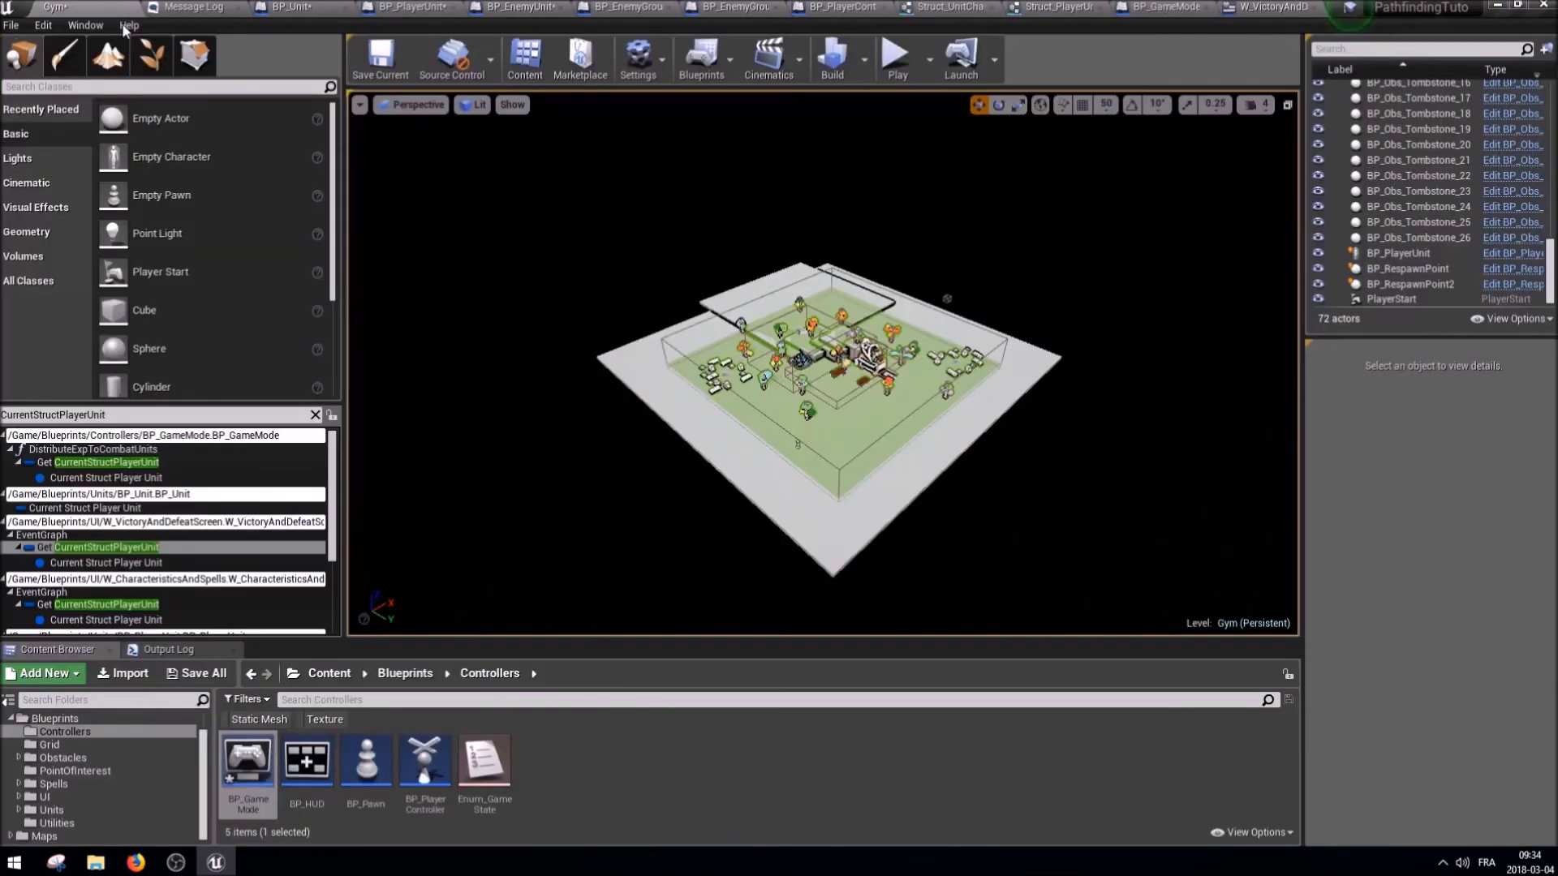
# In W_CharacteristicsAndSpells, feed a characteristics getter into Break Struct_PlayerUnit, delete Current Struct Player Unit, and compile.
pyautogui.doubleClick(61, 620)
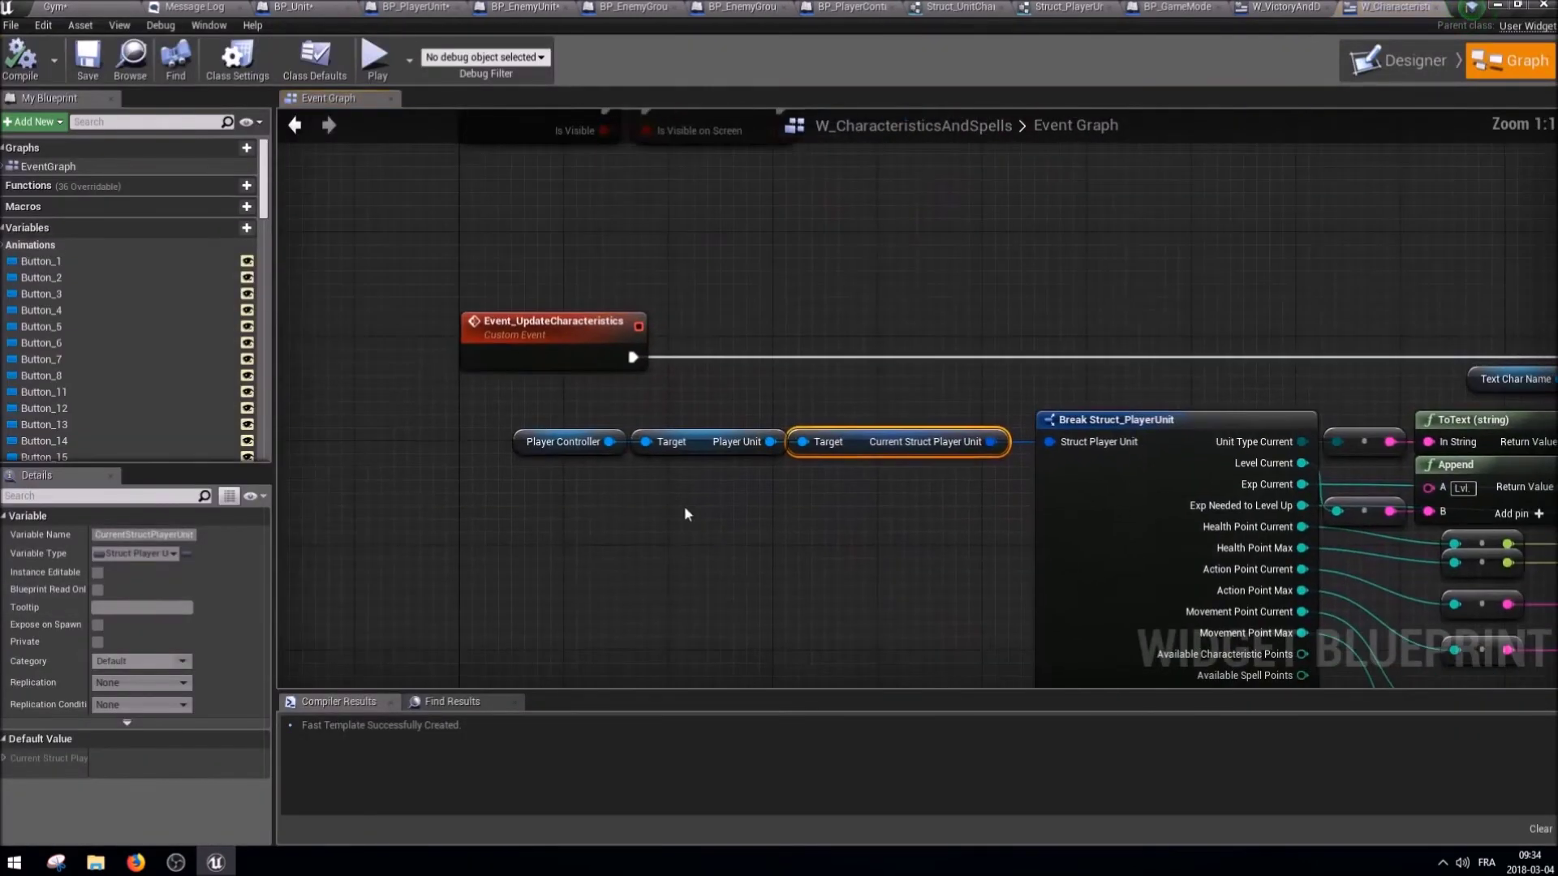
pyautogui.moveTo(768, 442); pyautogui.dragTo(553, 526)
pyautogui.moveTo(960, 520); pyautogui.dragTo(1049, 441)
pyautogui.click(925, 447)
pyautogui.press('Delete')
pyautogui.click(37, 65)
pyautogui.click(55, 7)
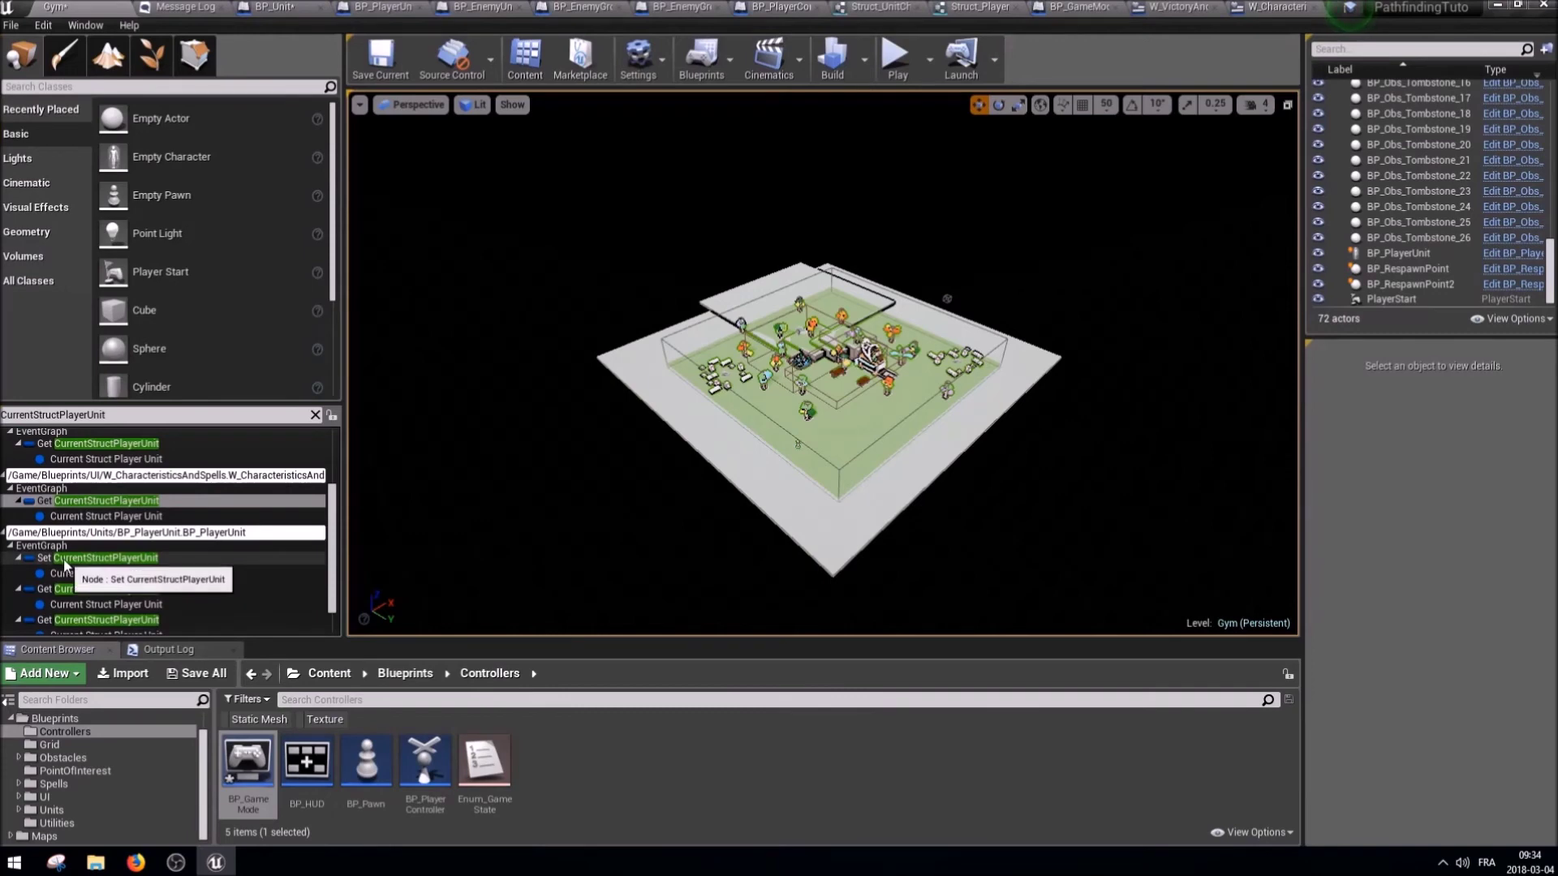
# Replace BP_PlayerUnit's Current Struct Player Unit setter with a Struct Player Unit Characteristics setter.
pyautogui.doubleClick(81, 573)
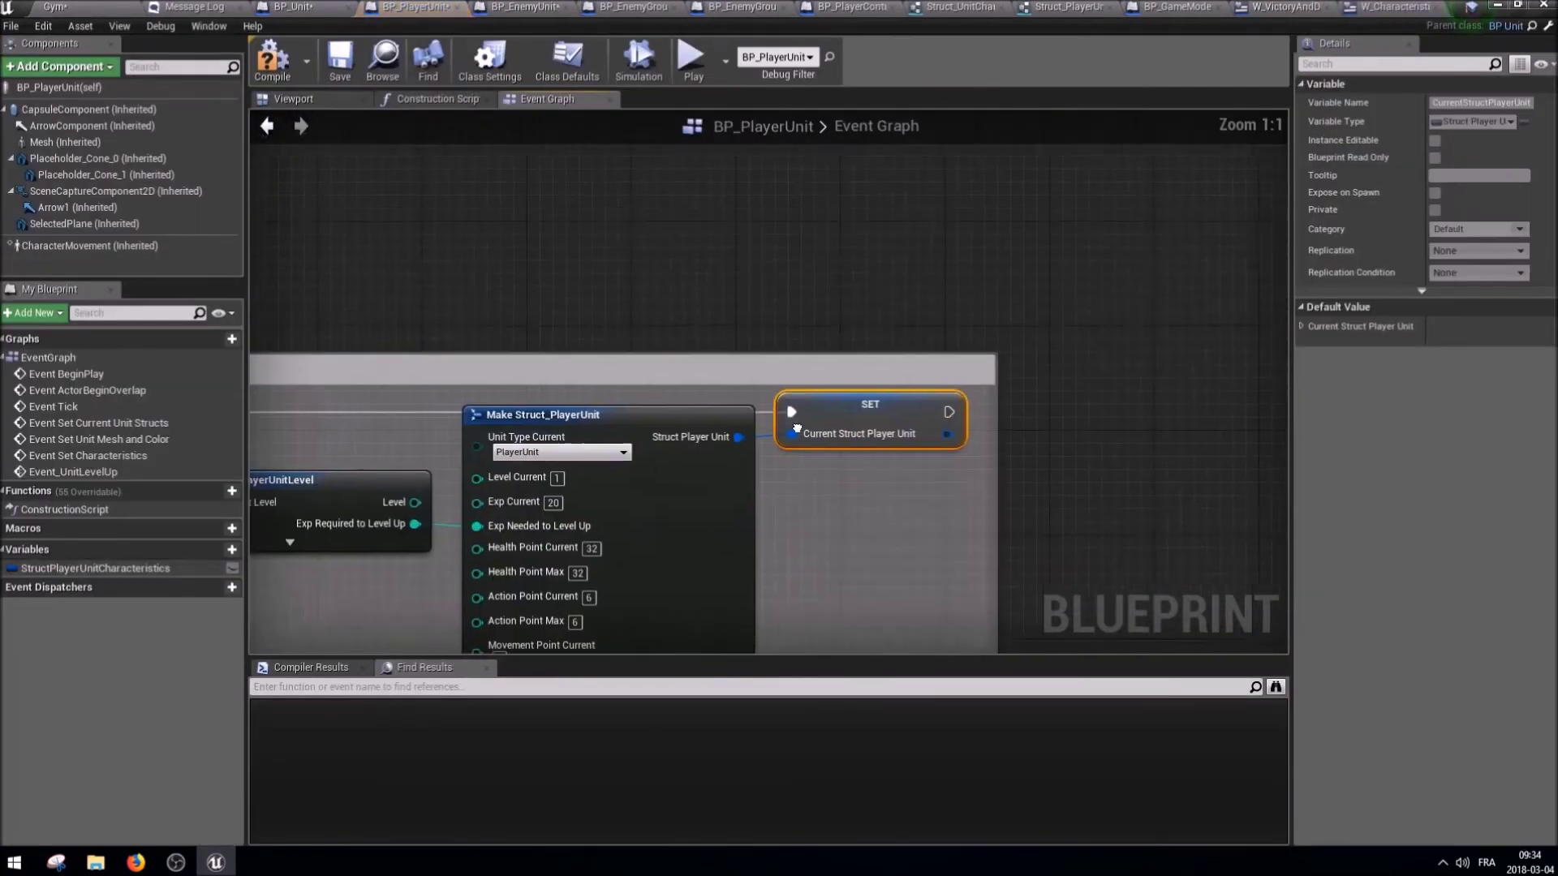
pyautogui.keyDown('alt'); pyautogui.moveTo(160, 572); pyautogui.dragTo(933, 458); pyautogui.keyUp('alt')
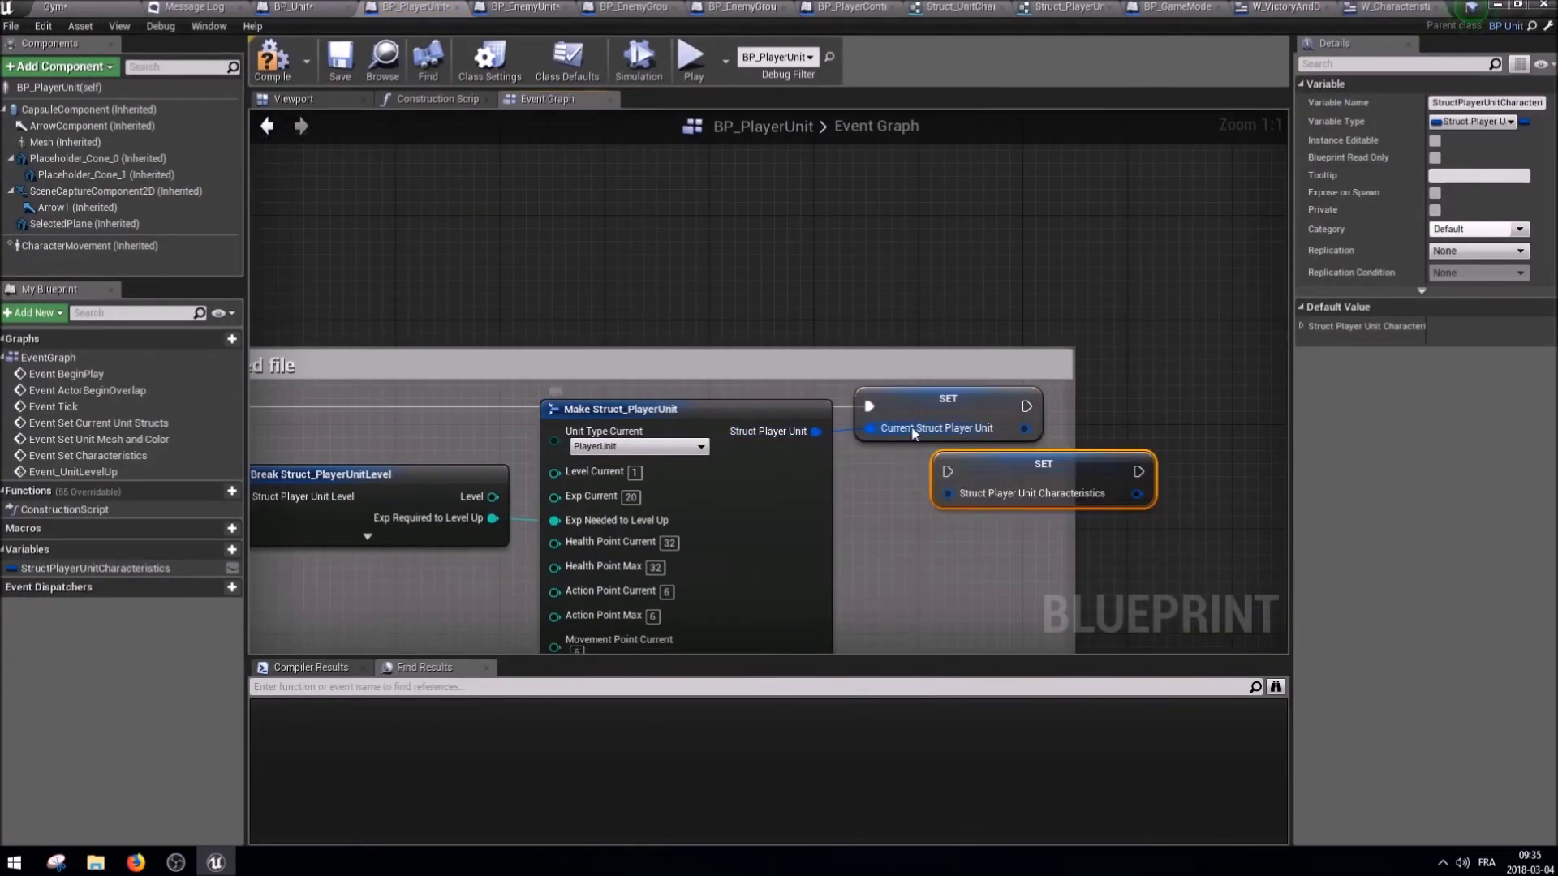
pyautogui.click(983, 414)
pyautogui.press('Delete')
pyautogui.moveTo(580, 409); pyautogui.dragTo(959, 375, button='right')
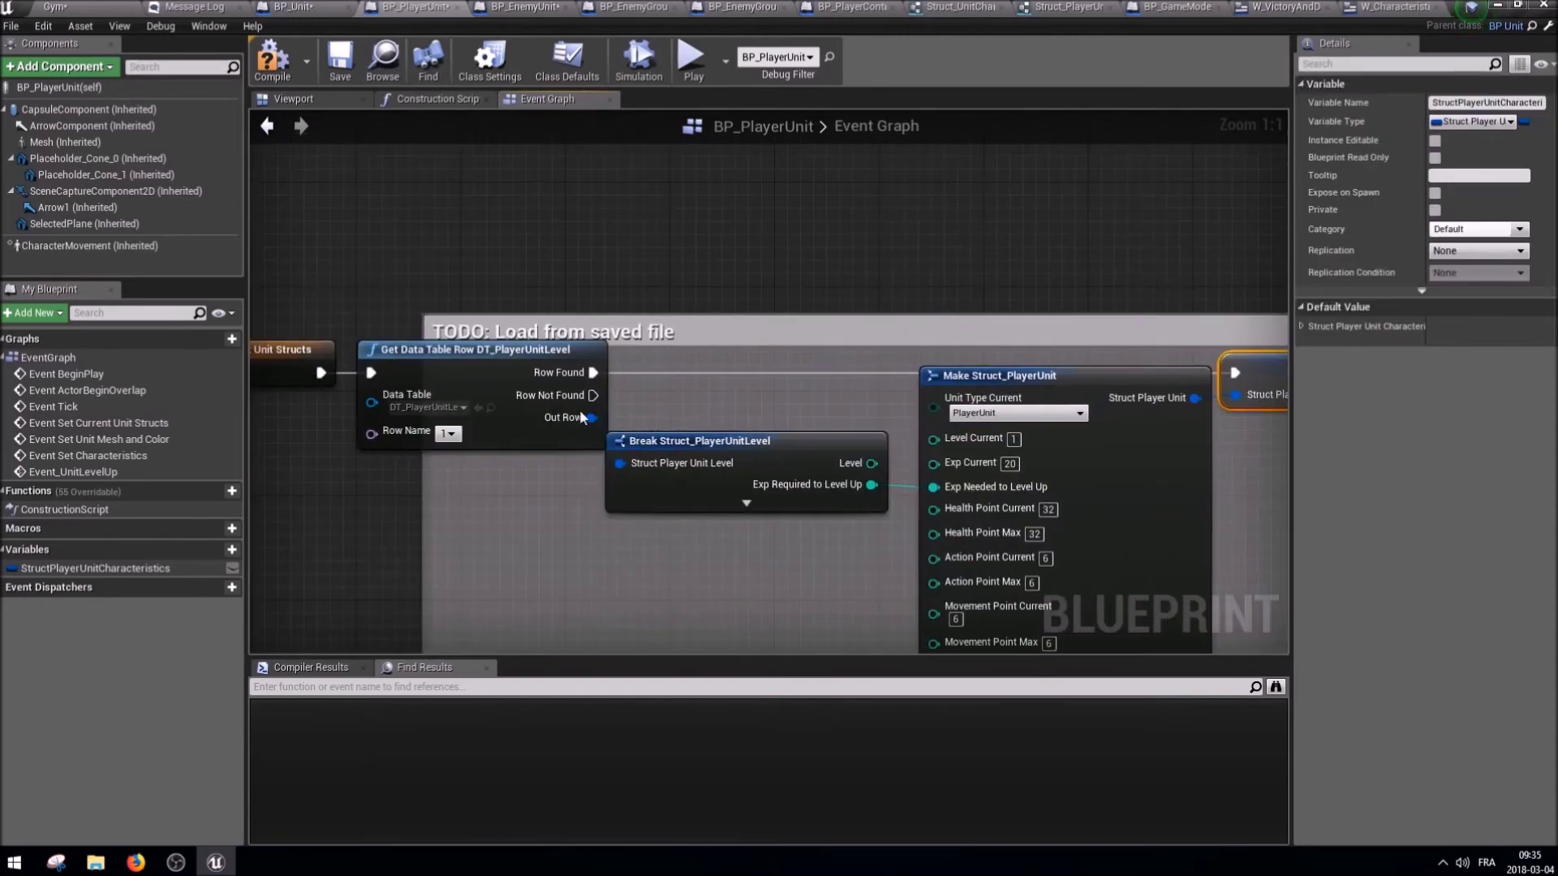
# At the next CurrentStructPlayerUnit usages, add Struct Player Unit Characteristics getters and wire one into Struct Ref.
pyautogui.click(130, 8)
pyautogui.click(81, 547)
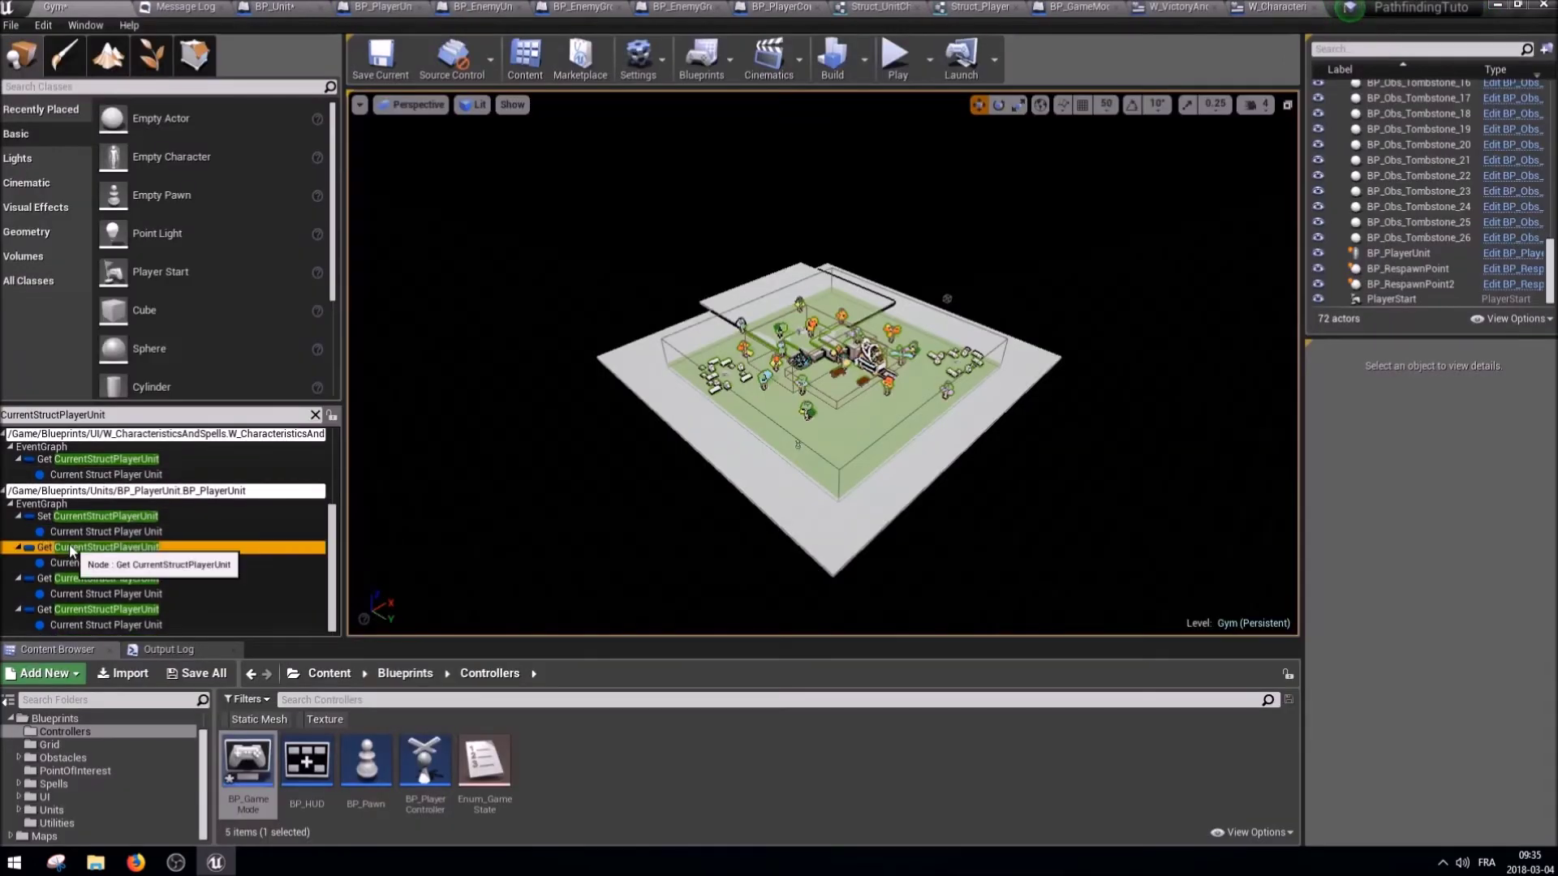
pyautogui.doubleClick(69, 568)
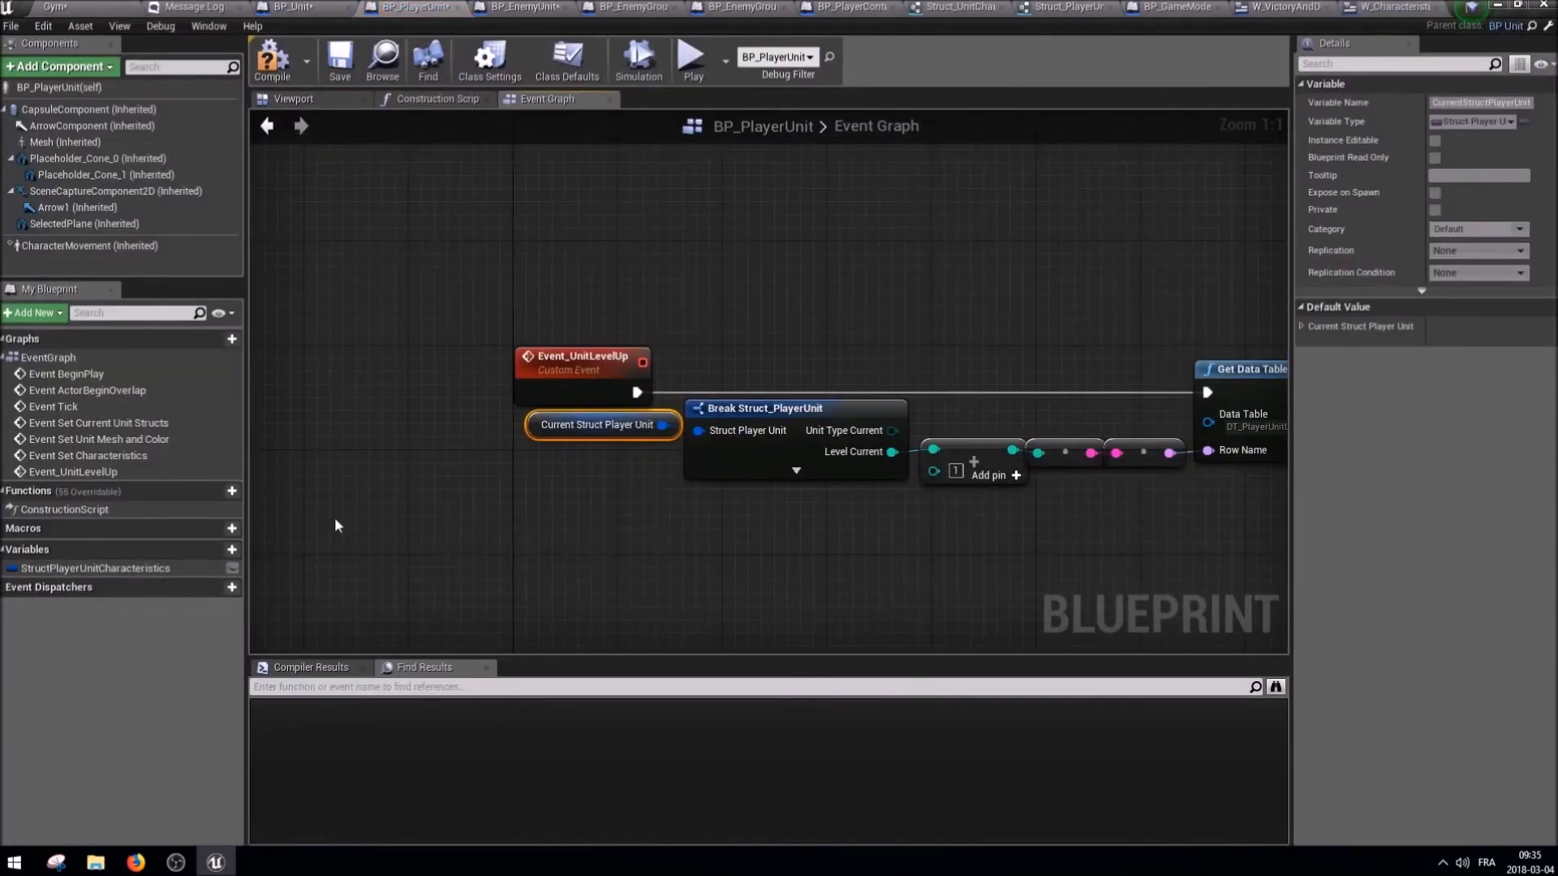
pyautogui.keyDown('ctrl'); pyautogui.moveTo(68, 576); pyautogui.dragTo(478, 458); pyautogui.keyUp('ctrl')
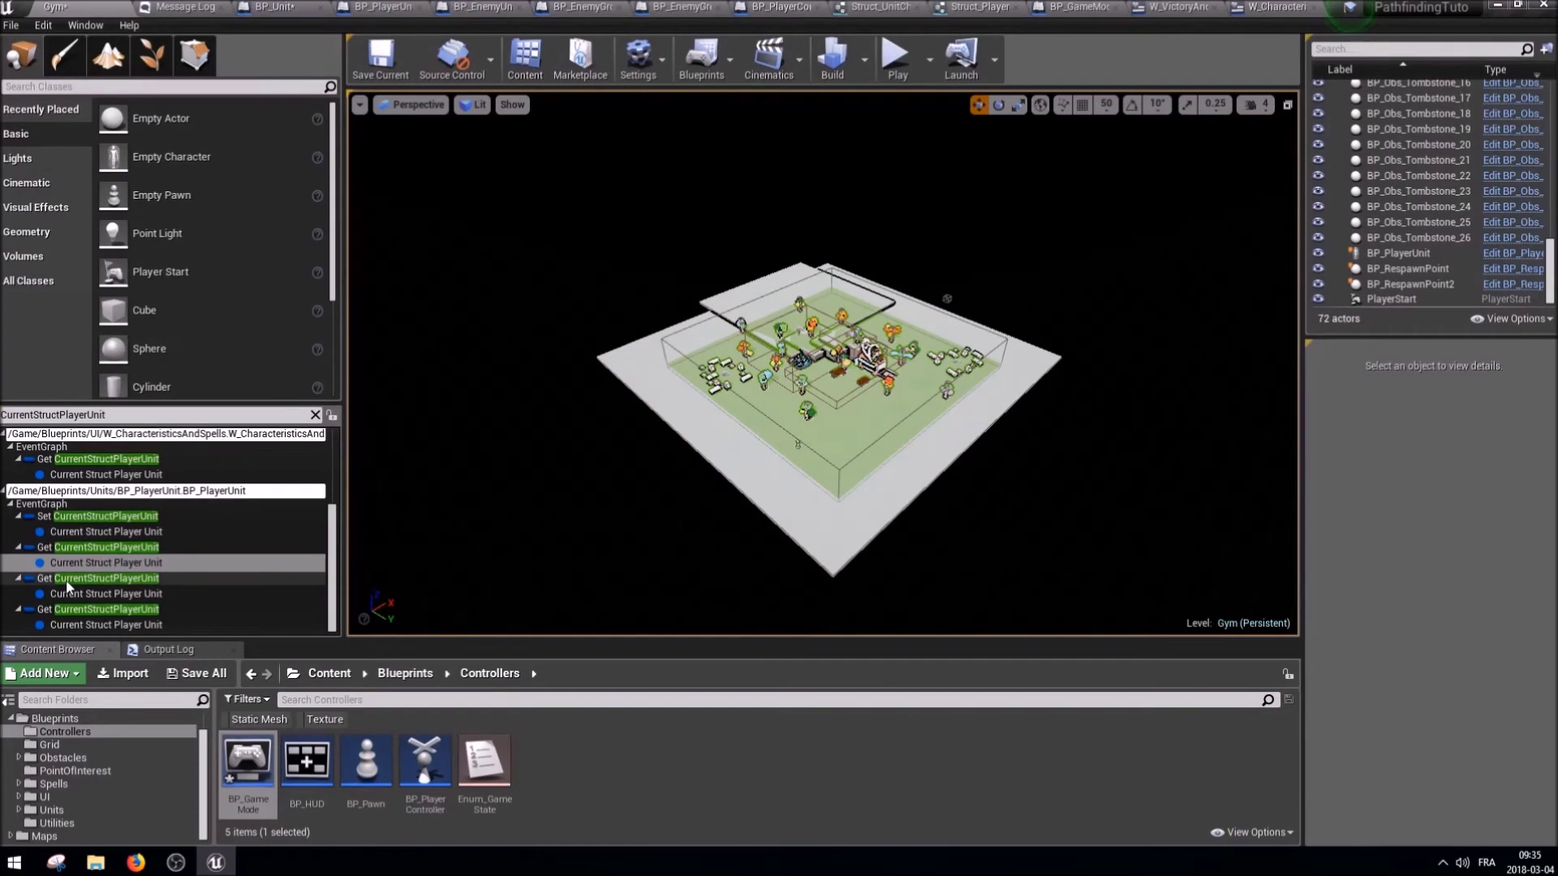
pyautogui.doubleClick(81, 578)
pyautogui.keyDown('ctrl'); pyautogui.moveTo(48, 571); pyautogui.dragTo(658, 299); pyautogui.keyUp('ctrl')
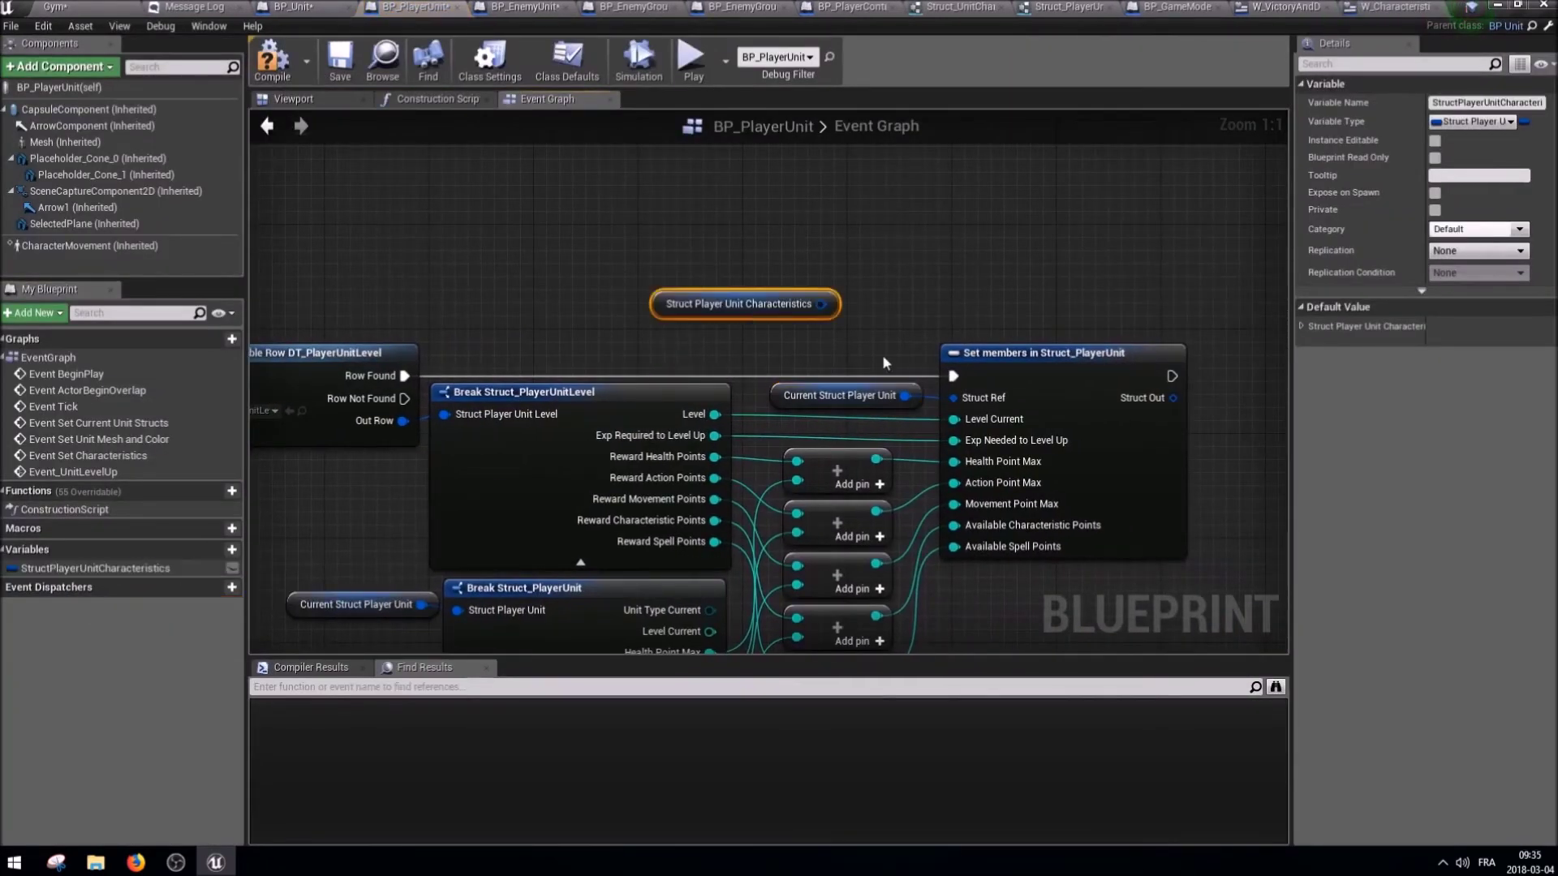
pyautogui.moveTo(820, 303); pyautogui.dragTo(954, 397)
# Delete the leftover Current Struct Player Unit nodes and feed a characteristics getter into Break Struct_PlayerUnit.
pyautogui.press('Delete')
pyautogui.moveTo(754, 308); pyautogui.dragTo(843, 387)
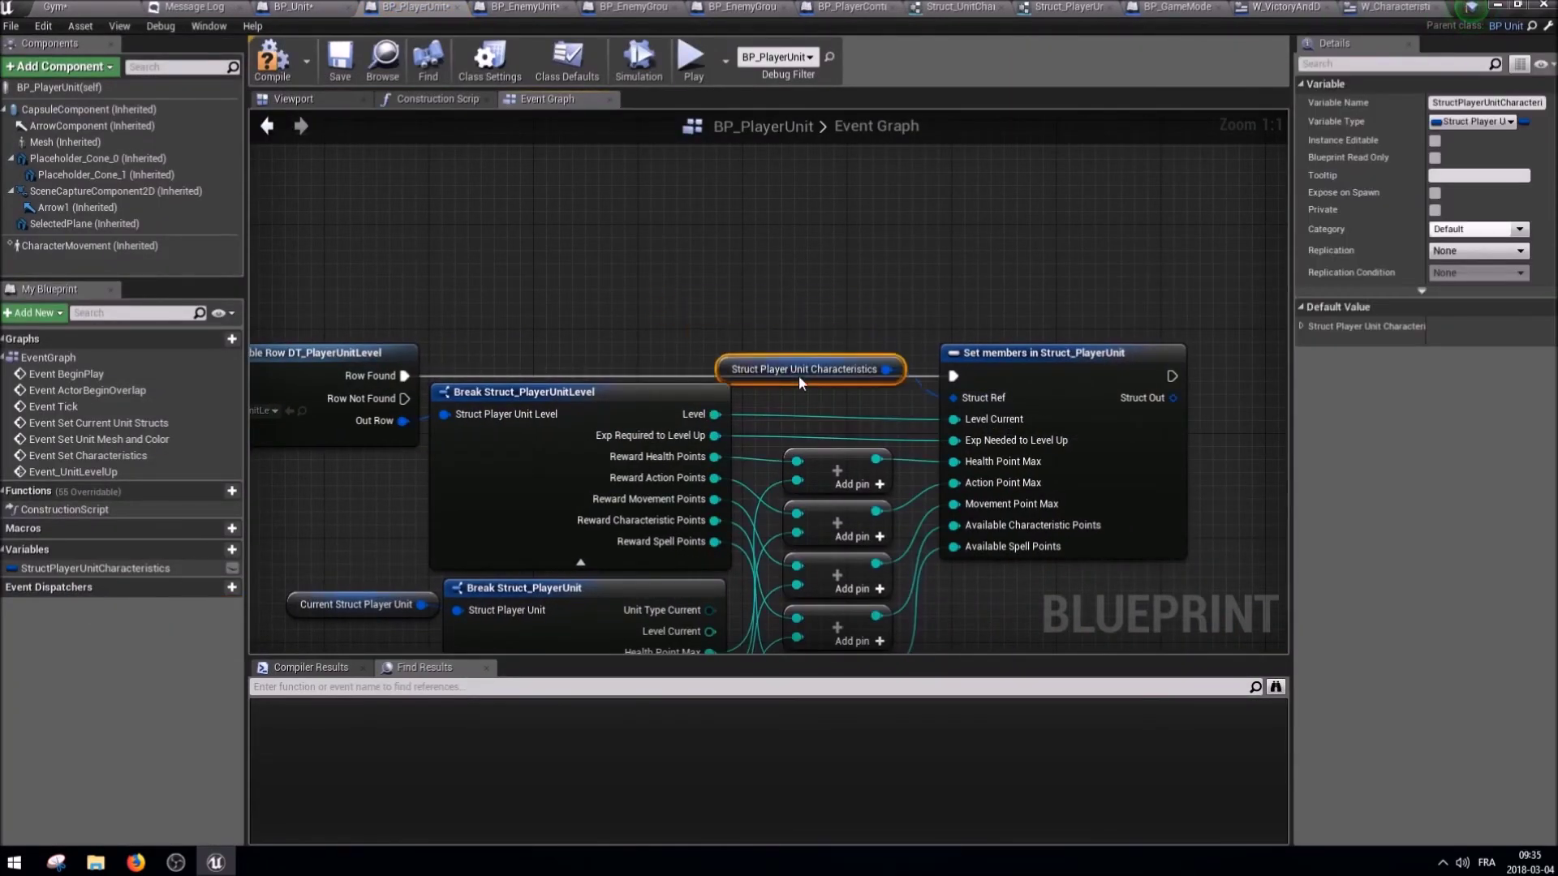
pyautogui.moveTo(843, 390); pyautogui.dragTo(1098, 295, button='right')
pyautogui.keyDown('ctrl'); pyautogui.moveTo(36, 574); pyautogui.dragTo(727, 534); pyautogui.keyUp('ctrl')
pyautogui.click(566, 515)
pyautogui.press('Delete')
pyautogui.moveTo(584, 535); pyautogui.dragTo(597, 510)
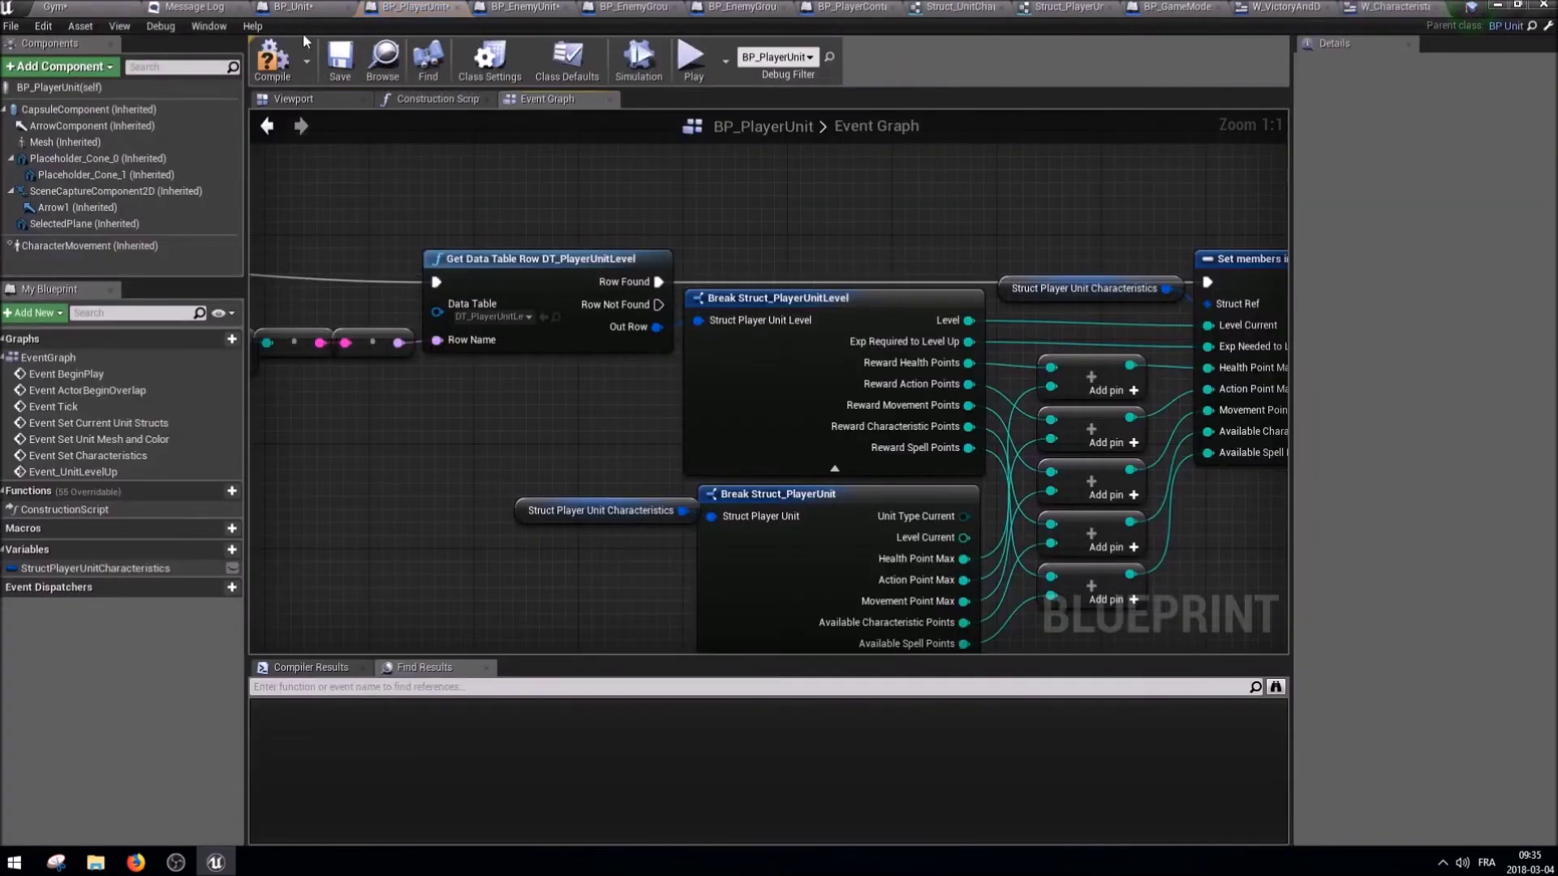
pyautogui.click(293, 6)
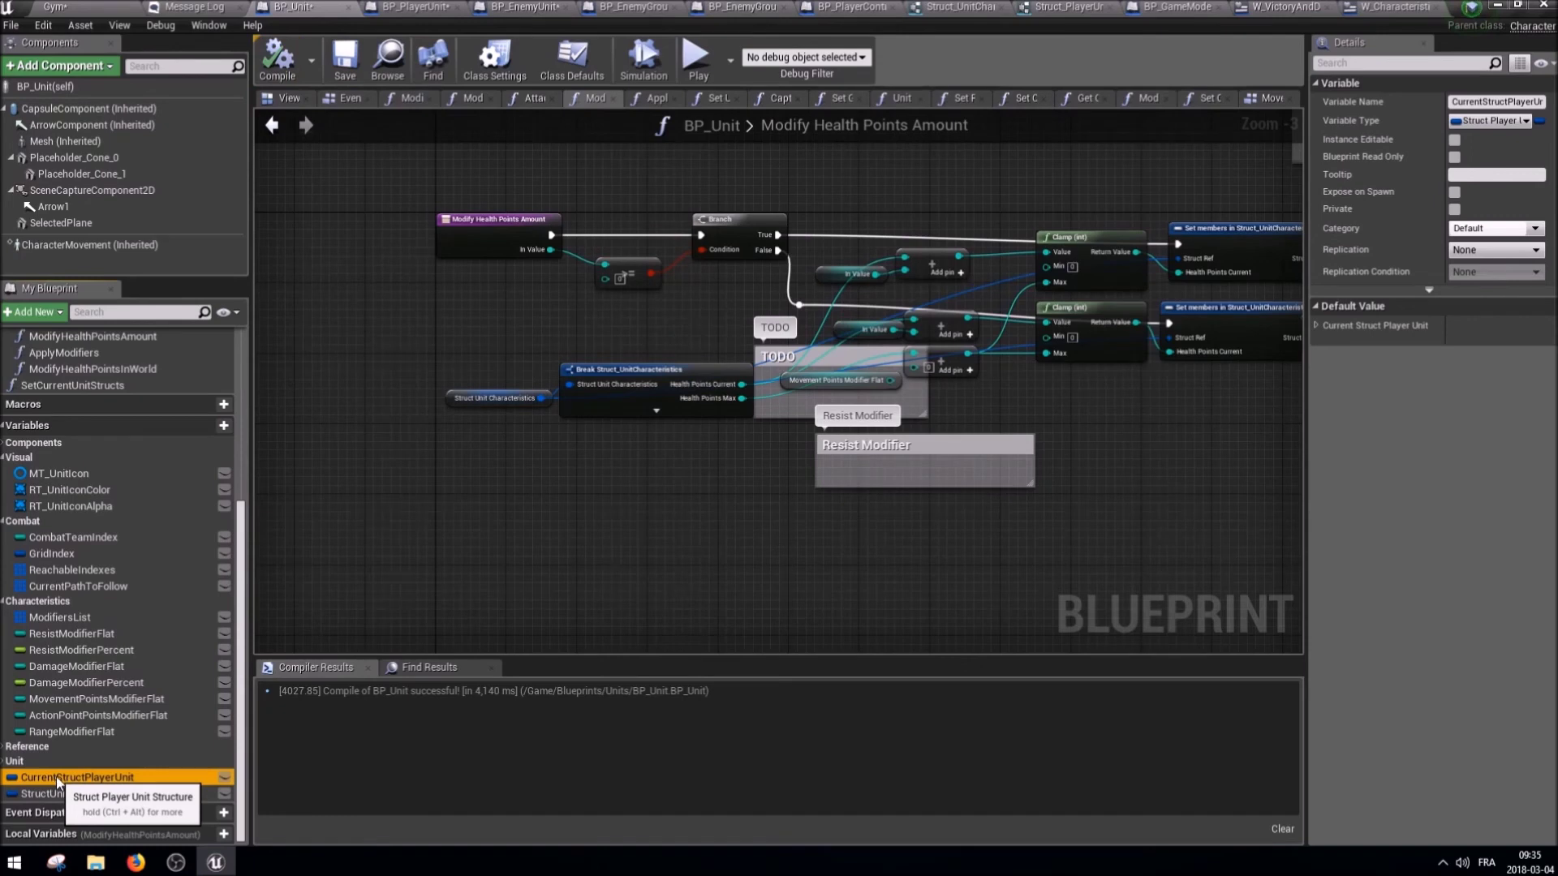
# Delete BP_Unit's CurrentStructPlayerUnit variable, compile, and save all modified assets.
pyautogui.press('Delete')
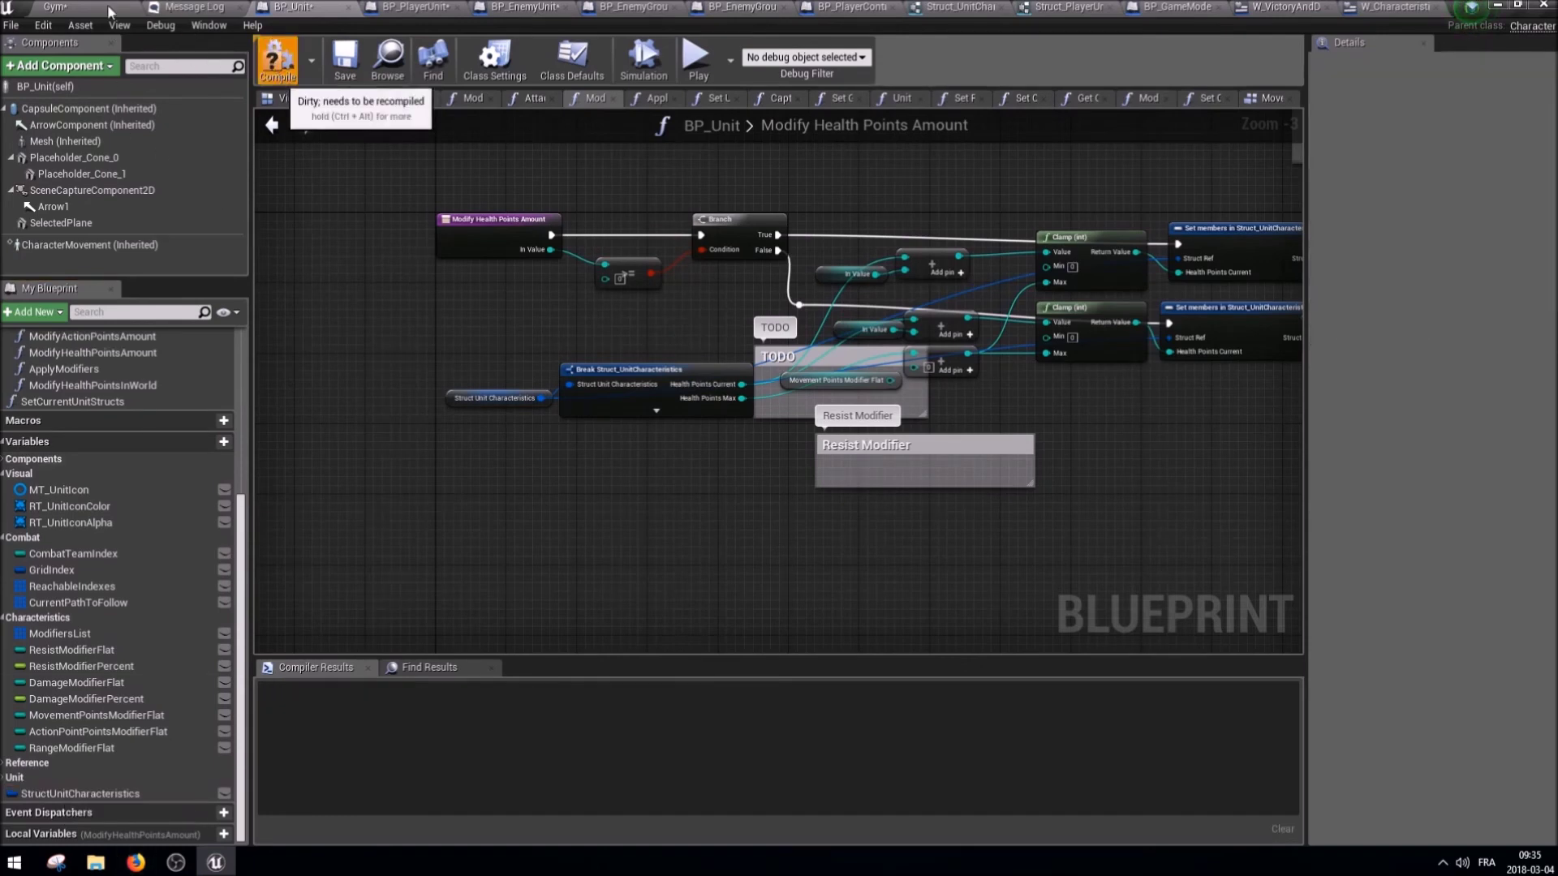
pyautogui.press('F7')
pyautogui.click(102, 6)
pyautogui.click(197, 674)
pyautogui.click(922, 581)
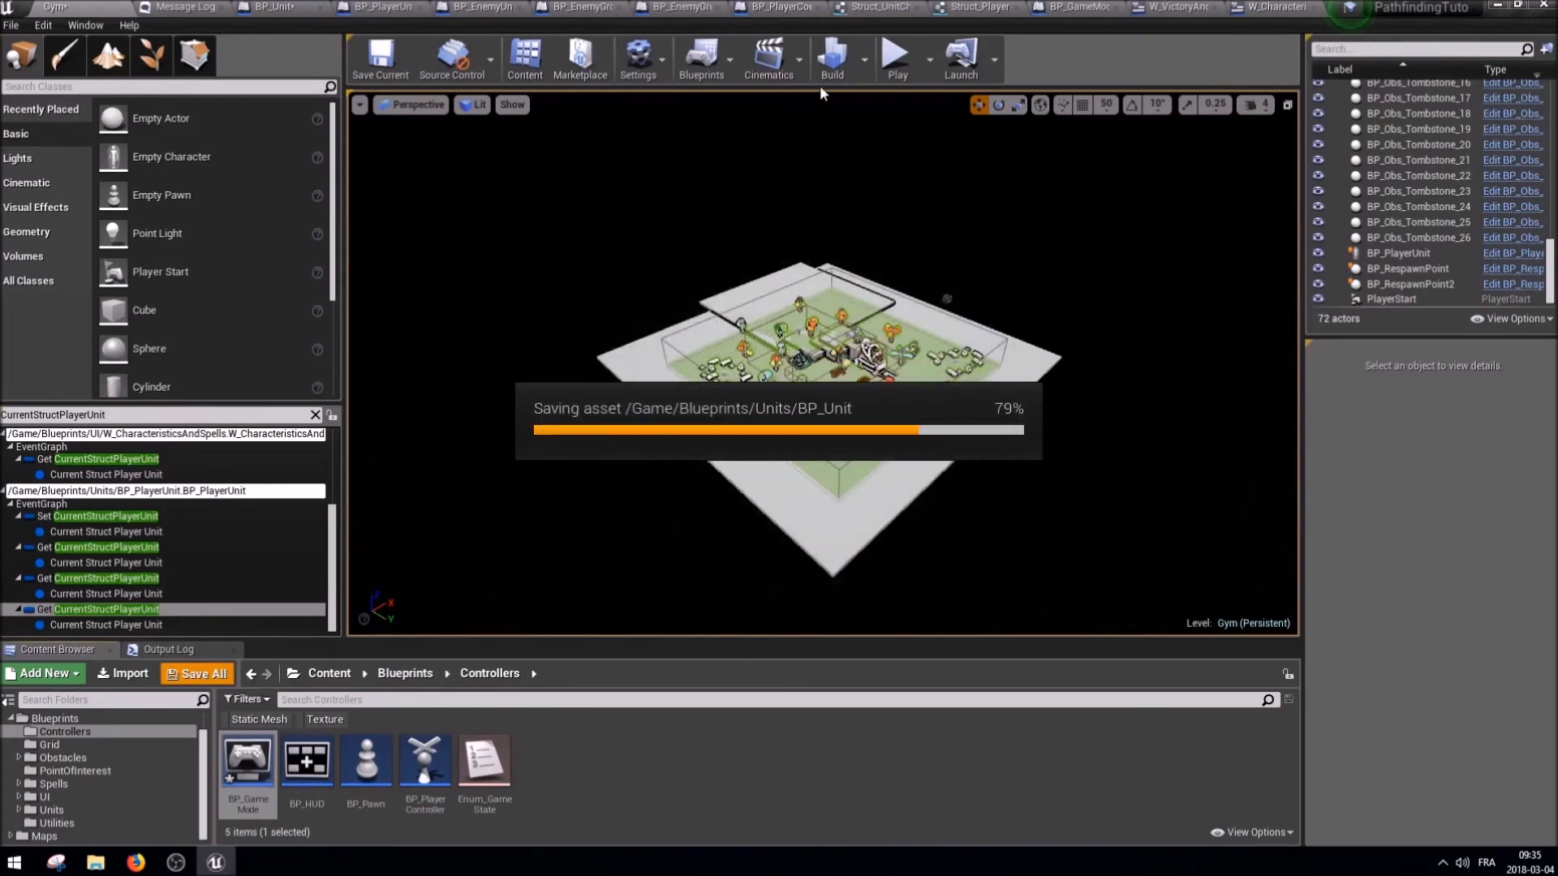
# Play-test the level, win the fight and collect the loot, then review the play errors in the Message Log.
pyautogui.click(897, 65)
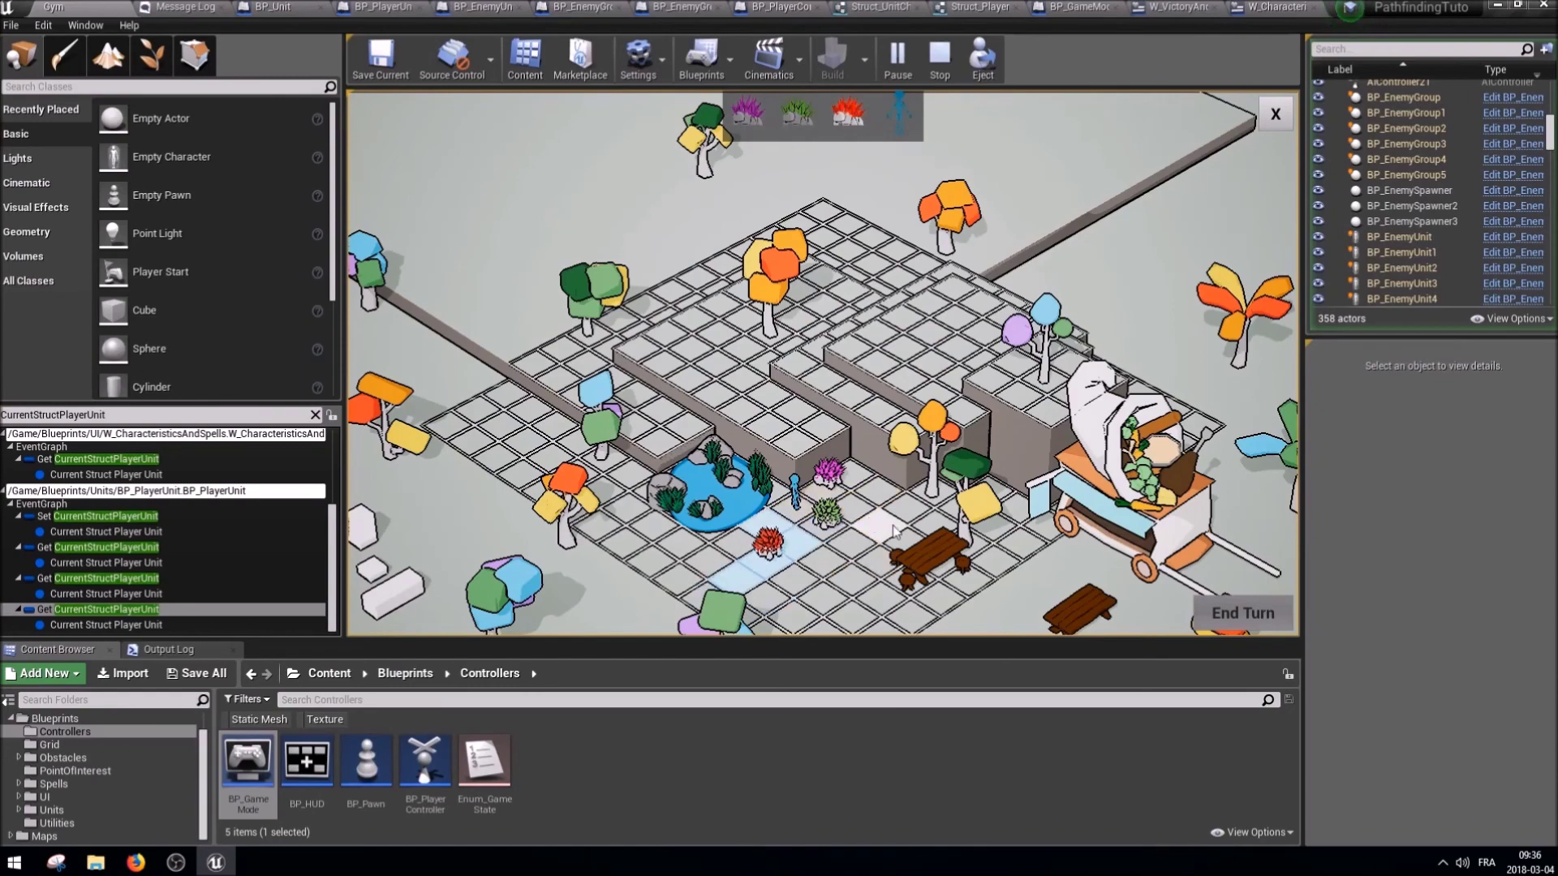
pyautogui.click(831, 475)
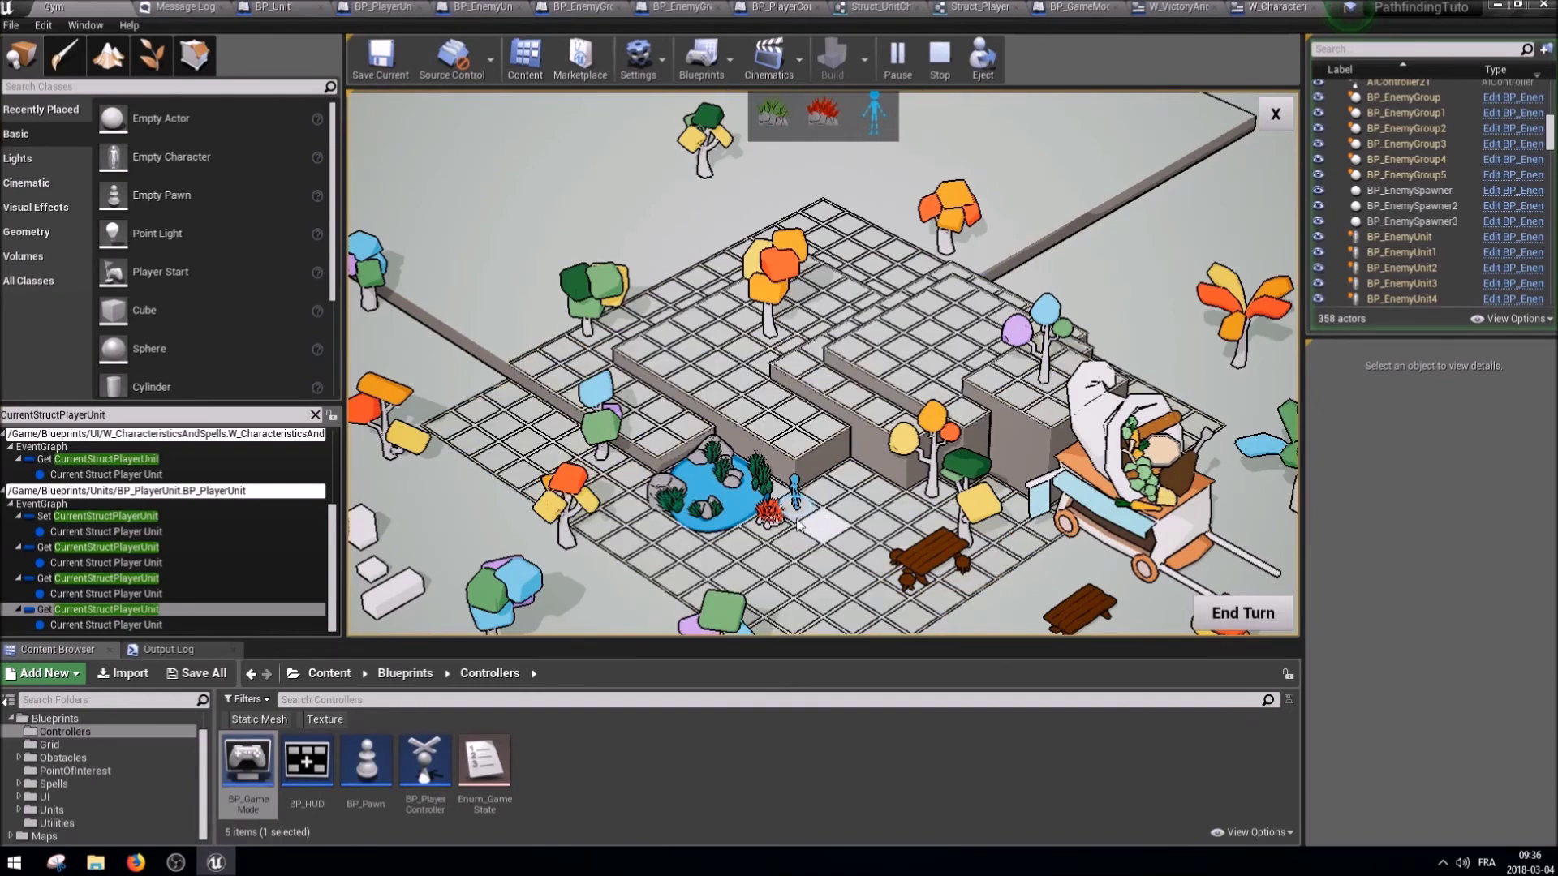
pyautogui.click(819, 540)
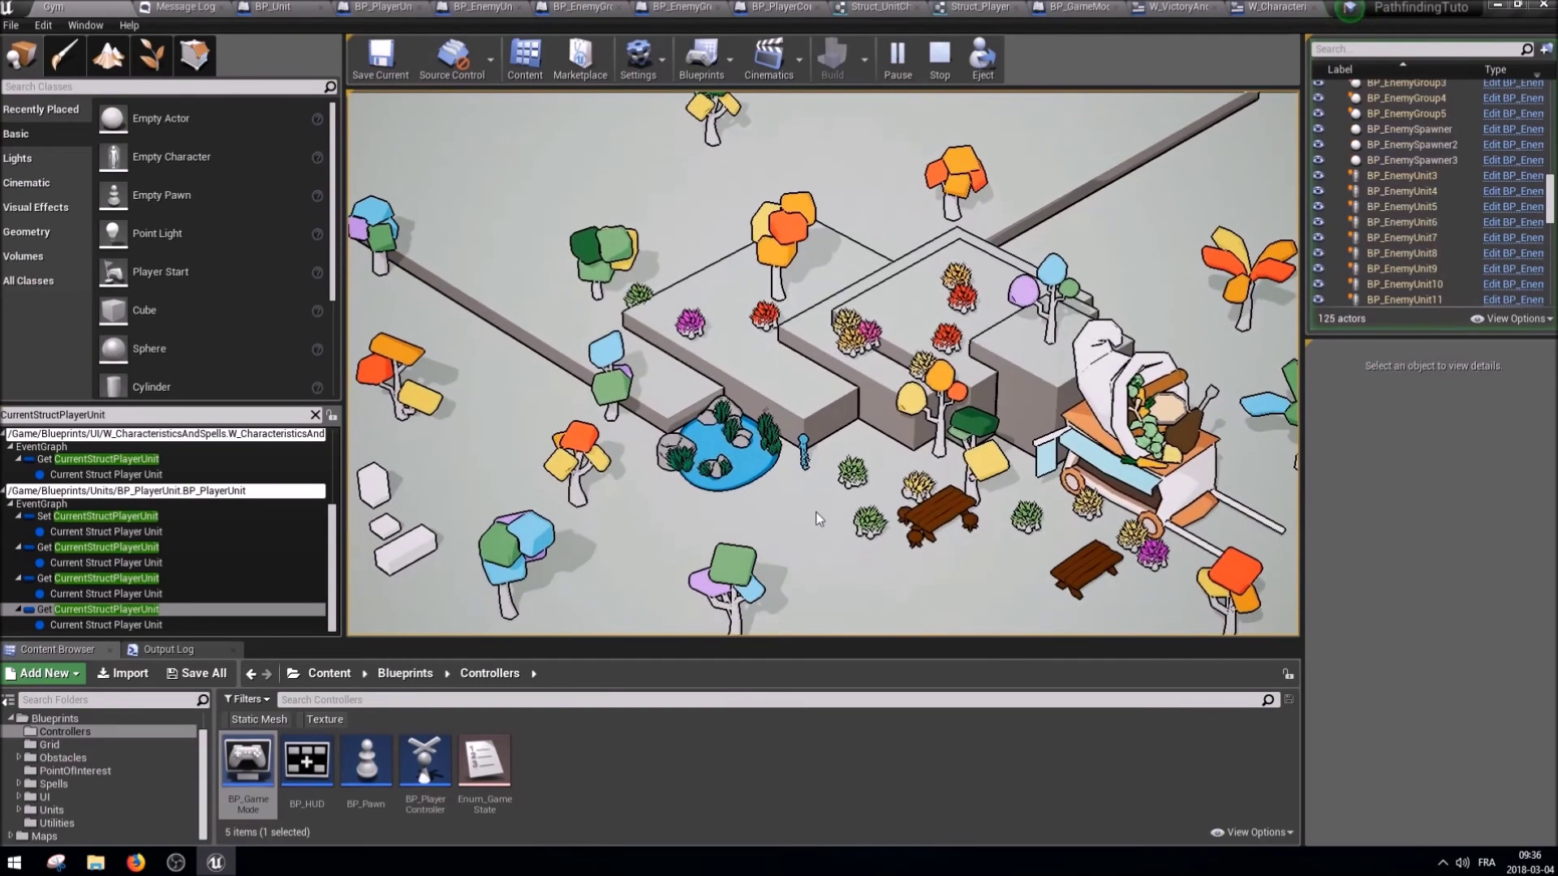
pyautogui.press('Escape')
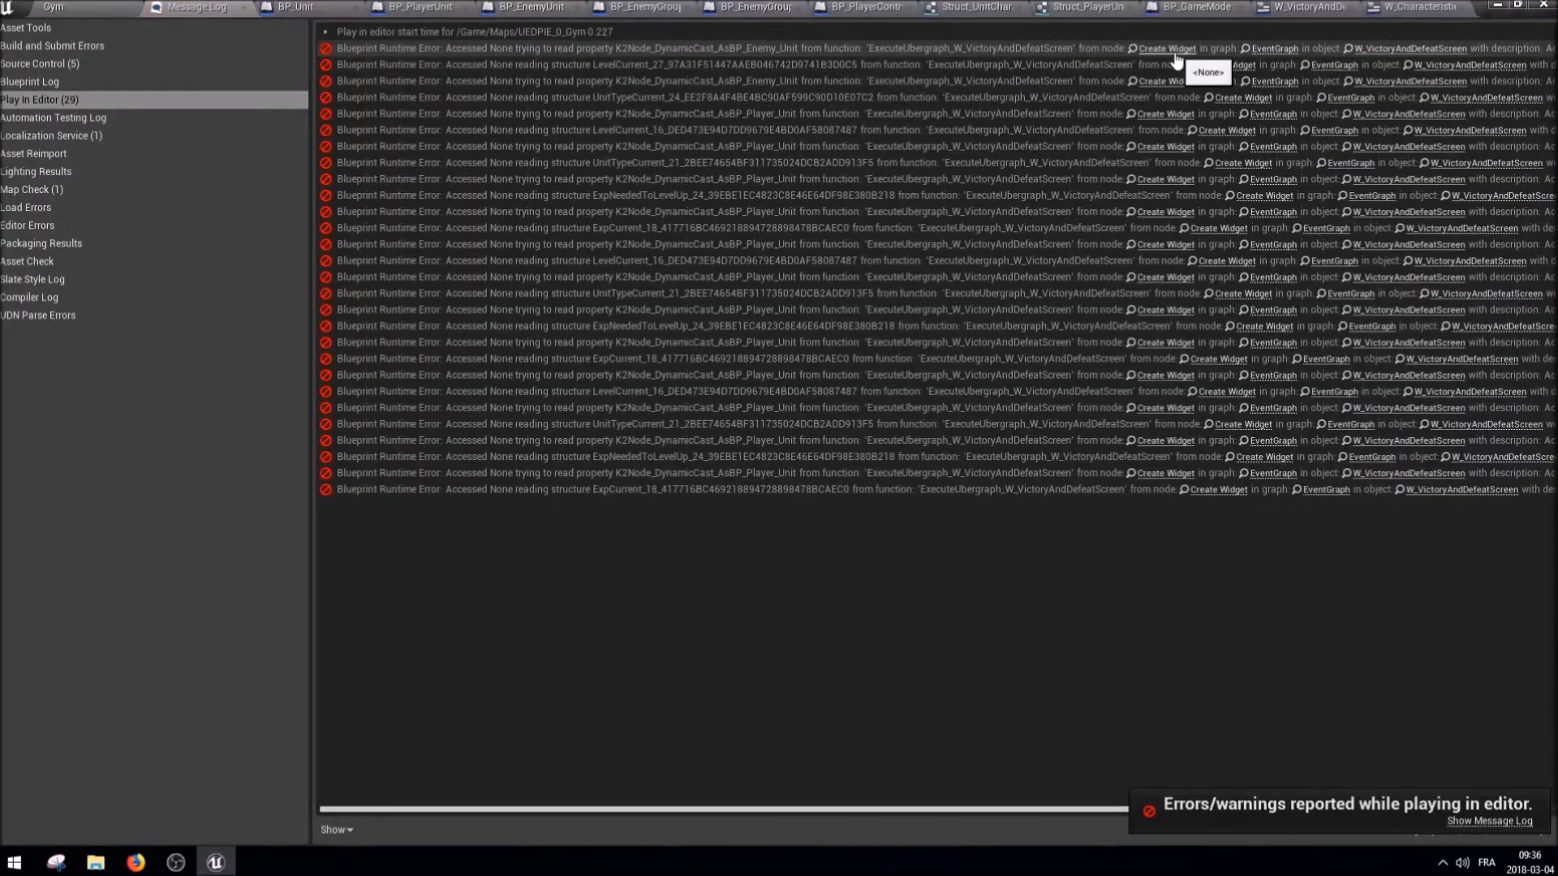
pyautogui.click(1195, 56)
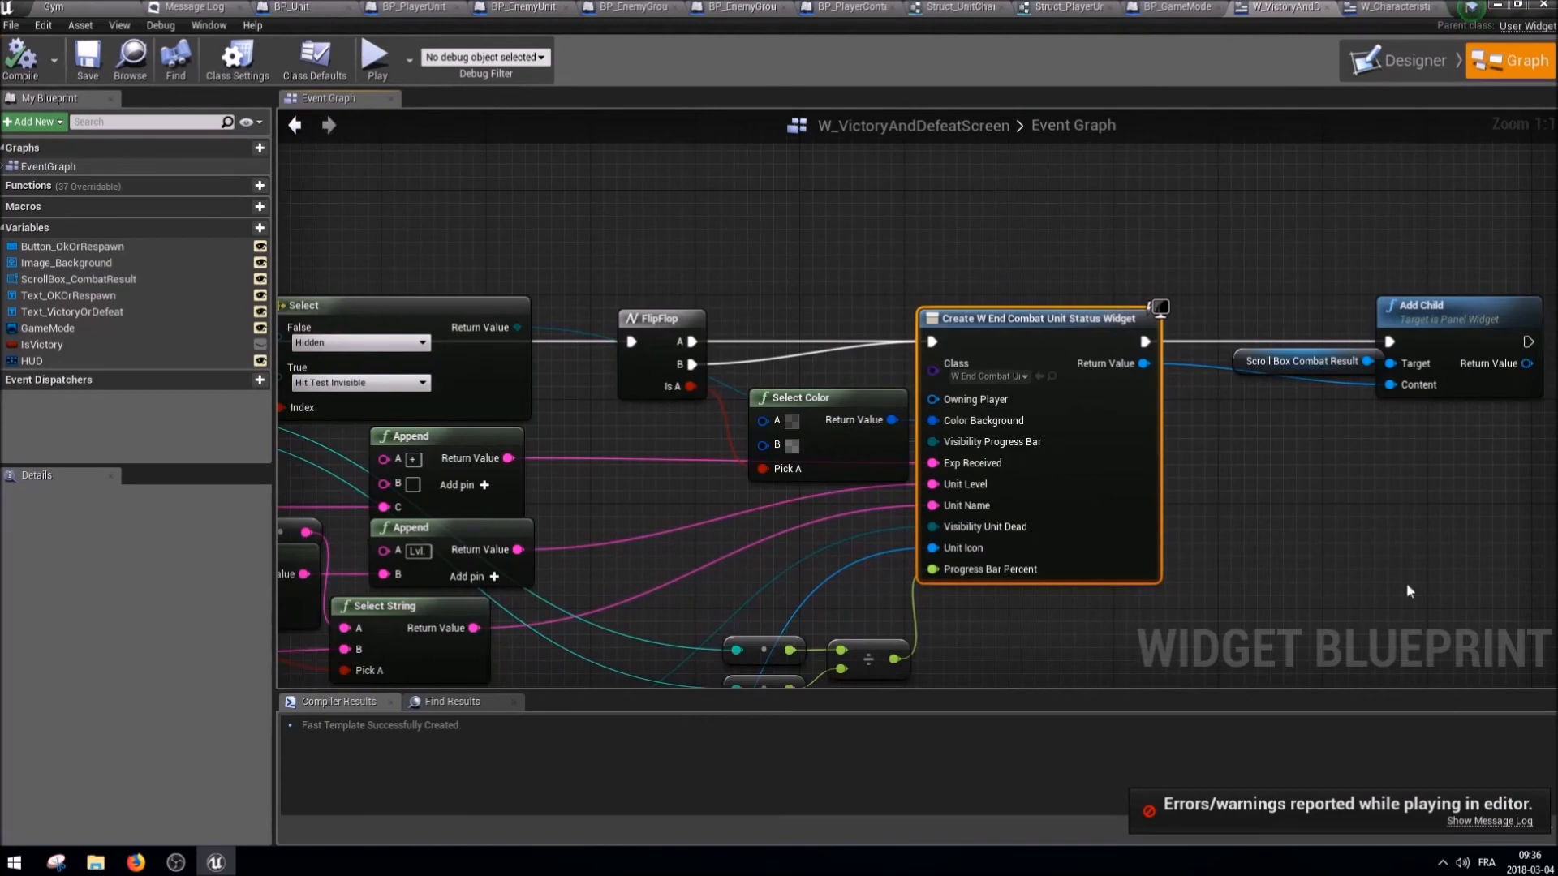
pyautogui.click(1476, 823)
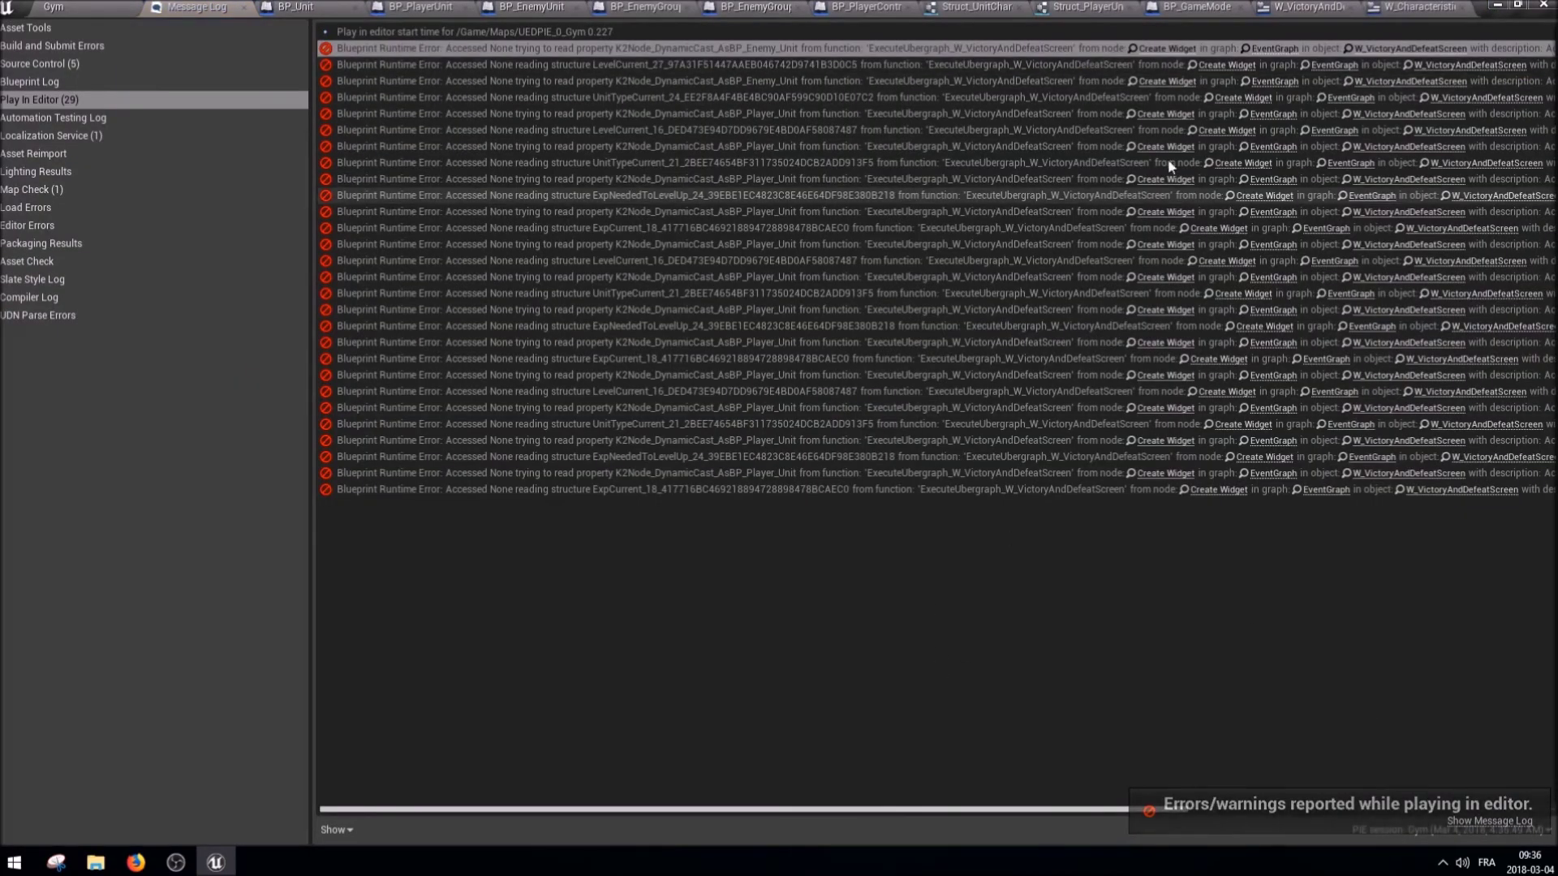
# Open the victory screen graph from the error and expand Break Struct_EnemyUnit near the ForEachLoop and cast nodes.
pyautogui.moveTo(973, 809); pyautogui.dragTo(1262, 829)
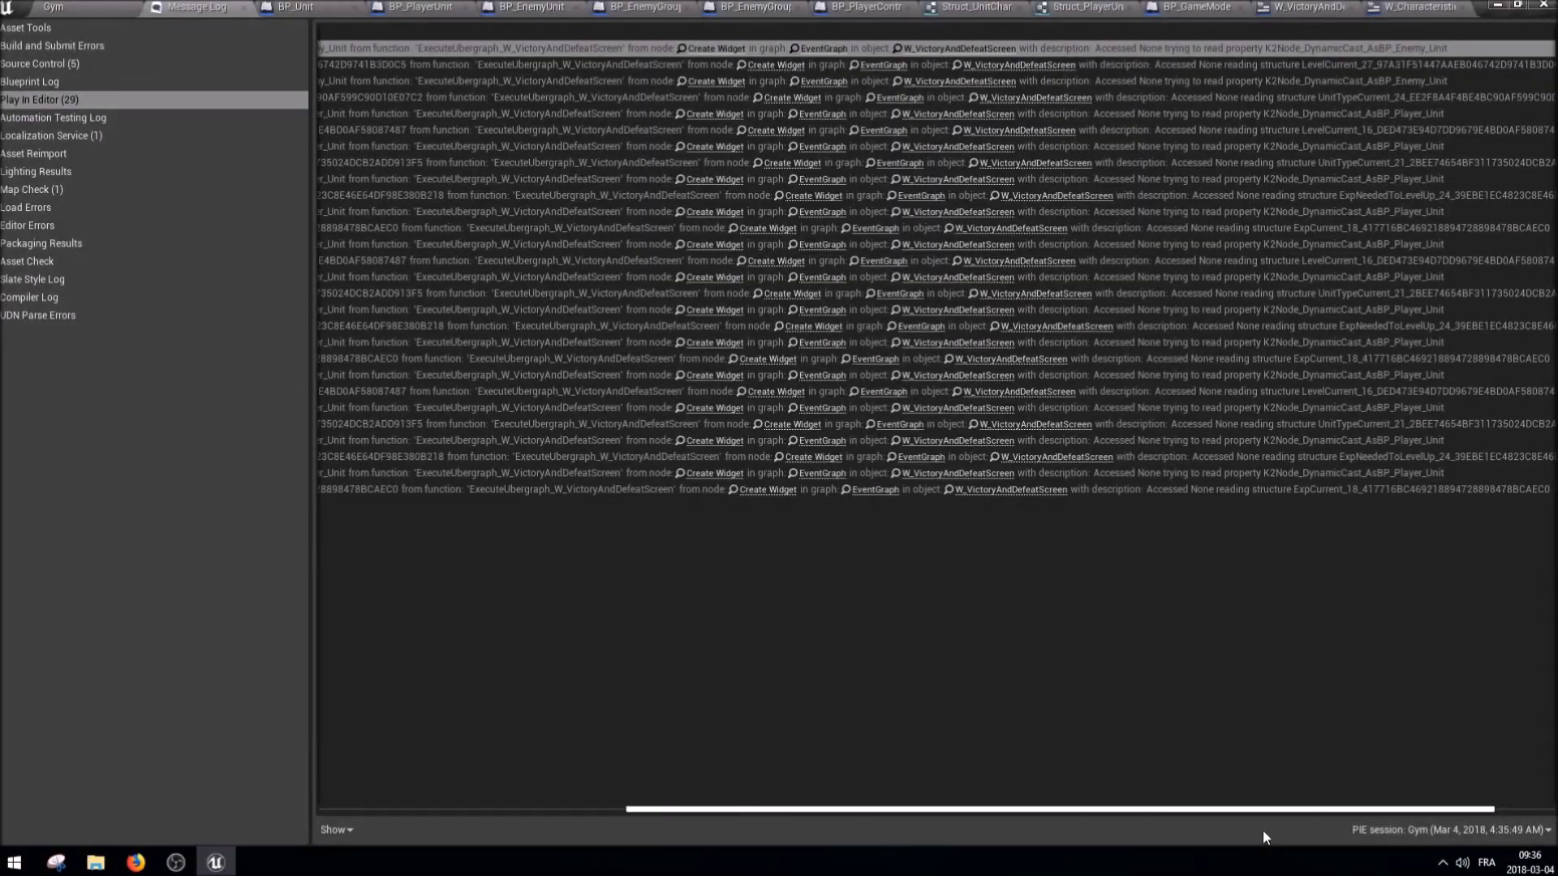
pyautogui.click(716, 52)
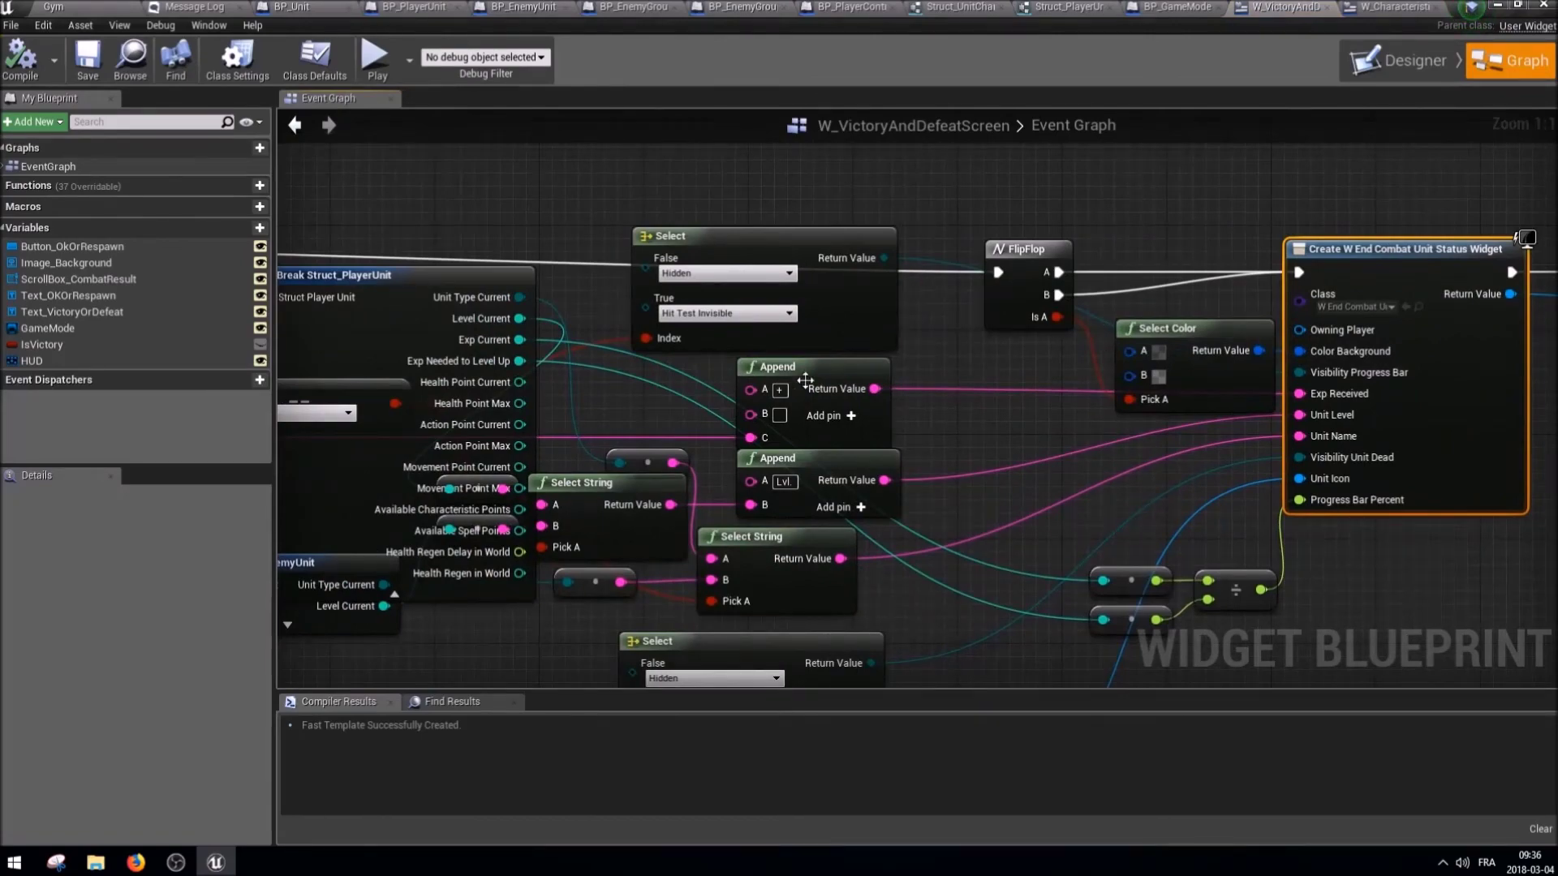
pyautogui.scroll(-2, 1072, 450)
pyautogui.moveTo(602, 446); pyautogui.dragTo(884, 341, button='right')
pyautogui.click(695, 480)
pyautogui.moveTo(705, 423); pyautogui.dragTo(693, 461)
pyautogui.moveTo(657, 493)
pyautogui.mouseDown(button='right')
pyautogui.moveTo(838, 413)
pyautogui.moveTo(696, 455)
pyautogui.moveTo(781, 517)
pyautogui.mouseUp(button='right')
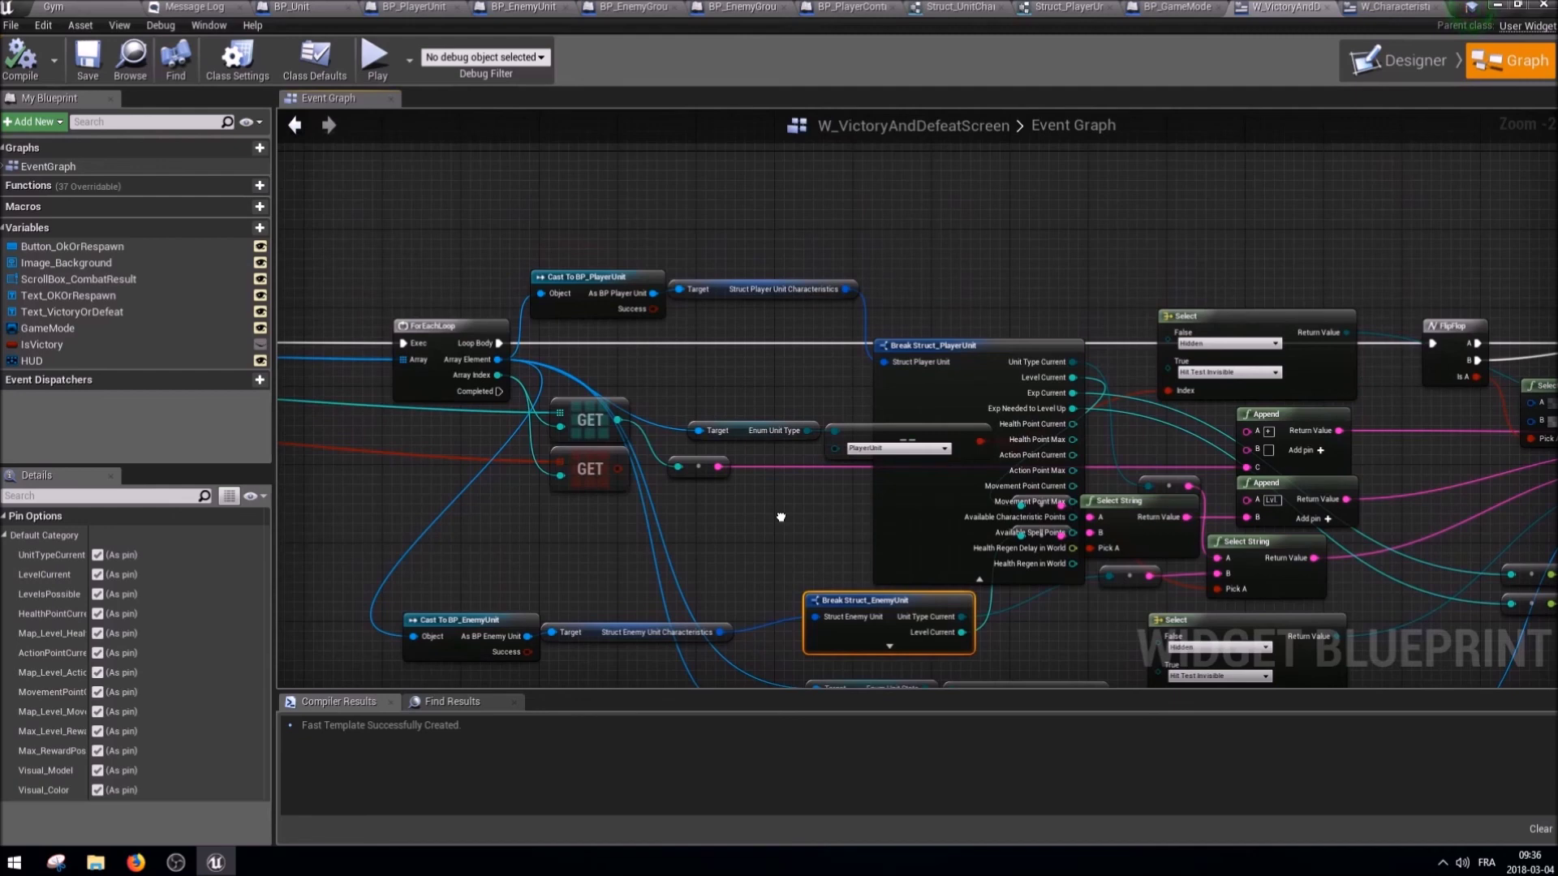
pyautogui.moveTo(733, 472); pyautogui.dragTo(806, 422, button='right')
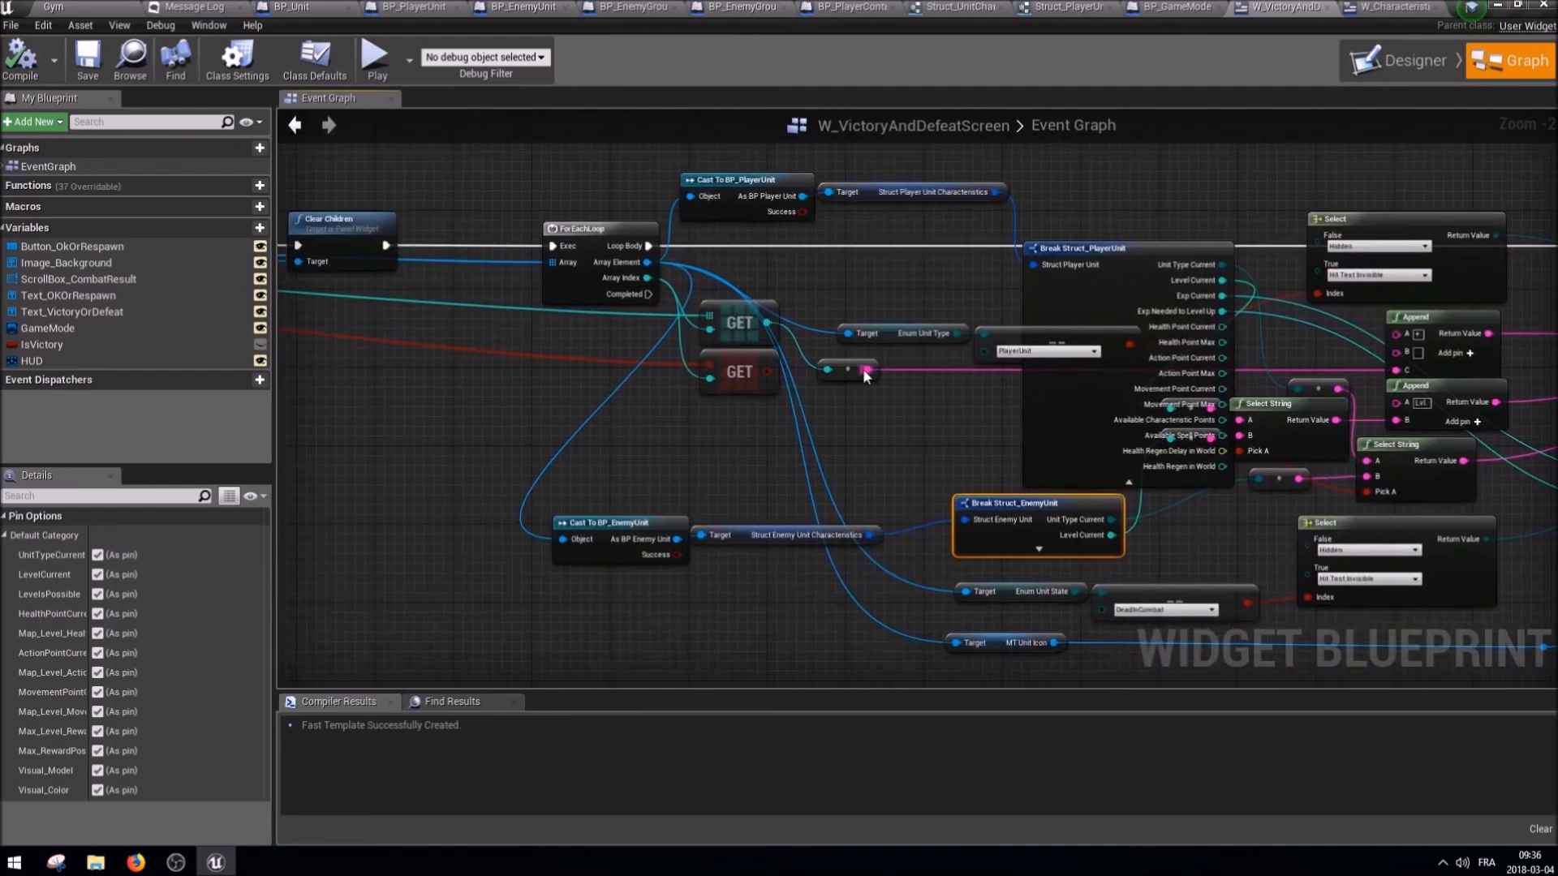
pyautogui.scroll(-1, 961, 544)
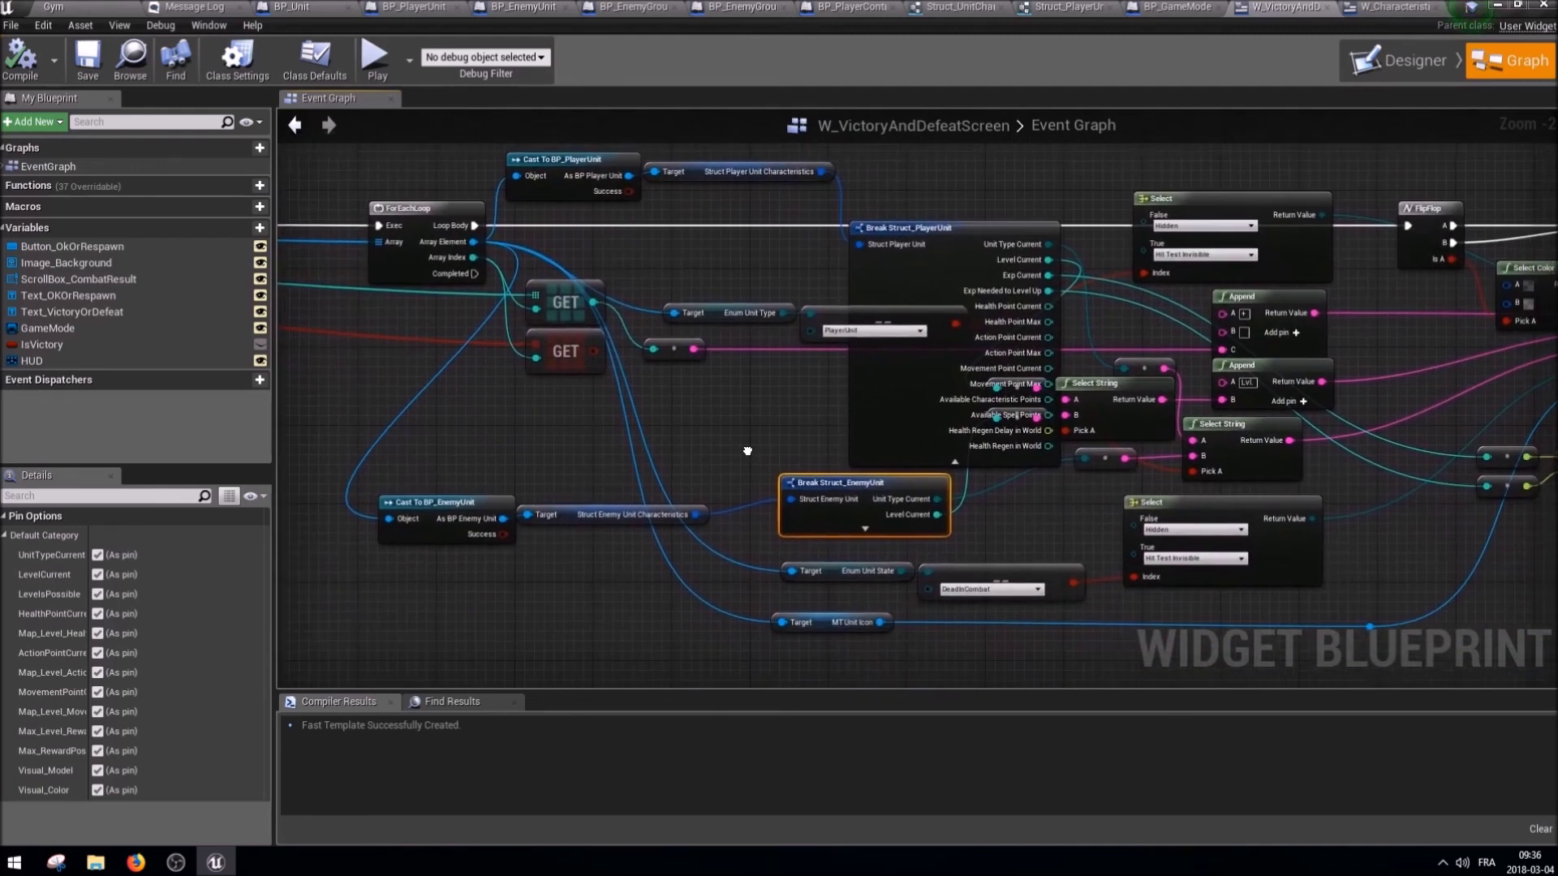
pyautogui.scroll(-1, 1186, 470)
pyautogui.scroll(-2, 1393, 523)
# Marquee-select the unit-status loop nodes and wrap them in a 'TODO Fix Error' comment.
pyautogui.moveTo(1495, 556); pyautogui.dragTo(790, 305)
pyautogui.scroll(3, 973, 349)
pyautogui.scroll(-2, 1005, 357)
pyautogui.scroll(-1, 1004, 355)
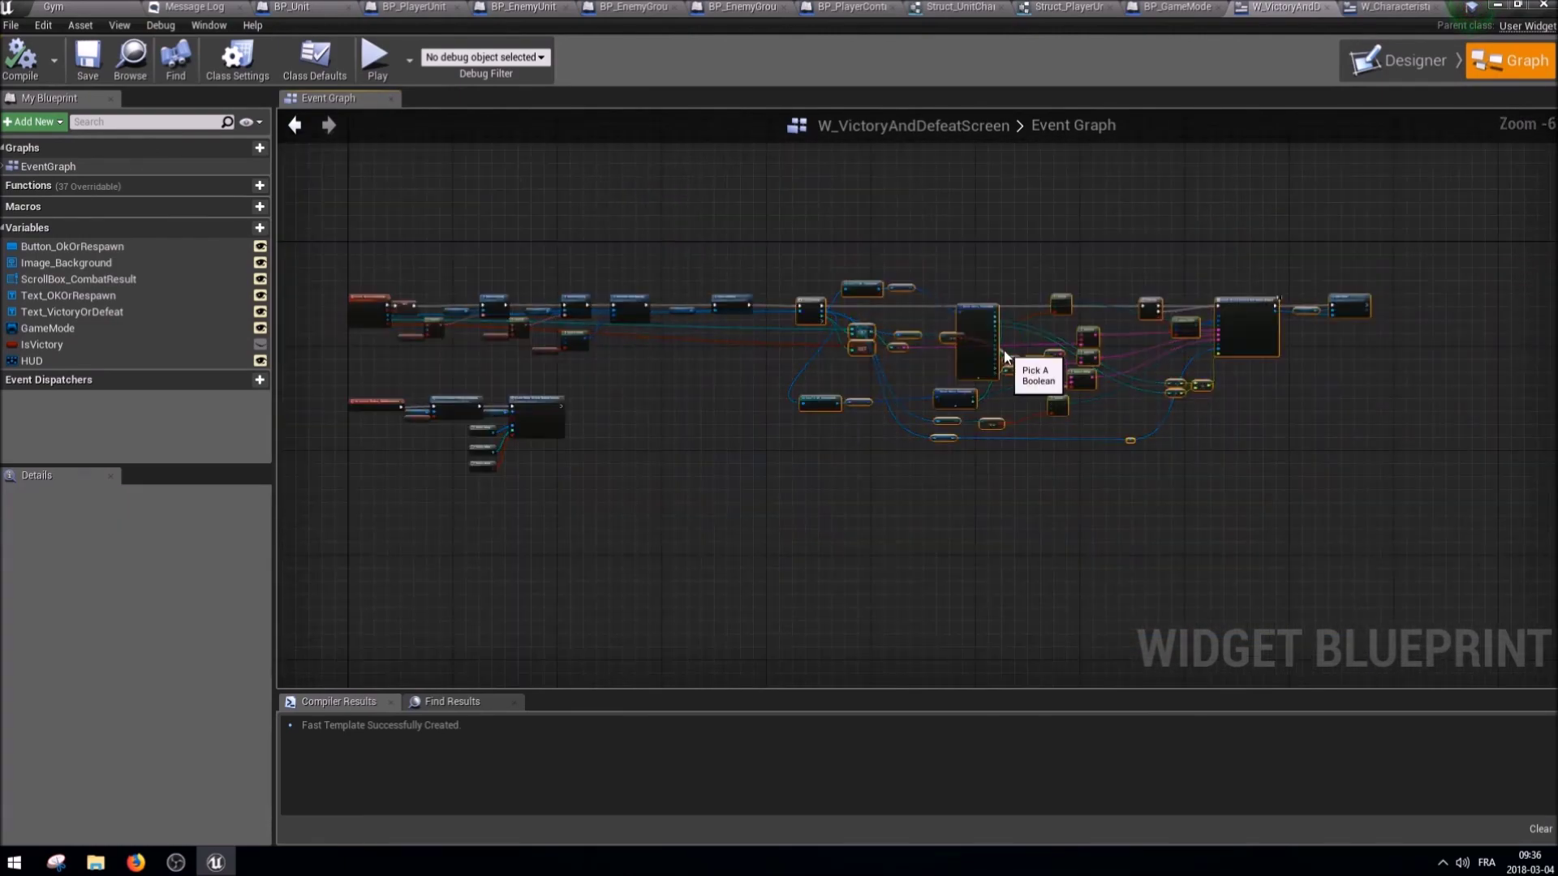
pyautogui.press('c')
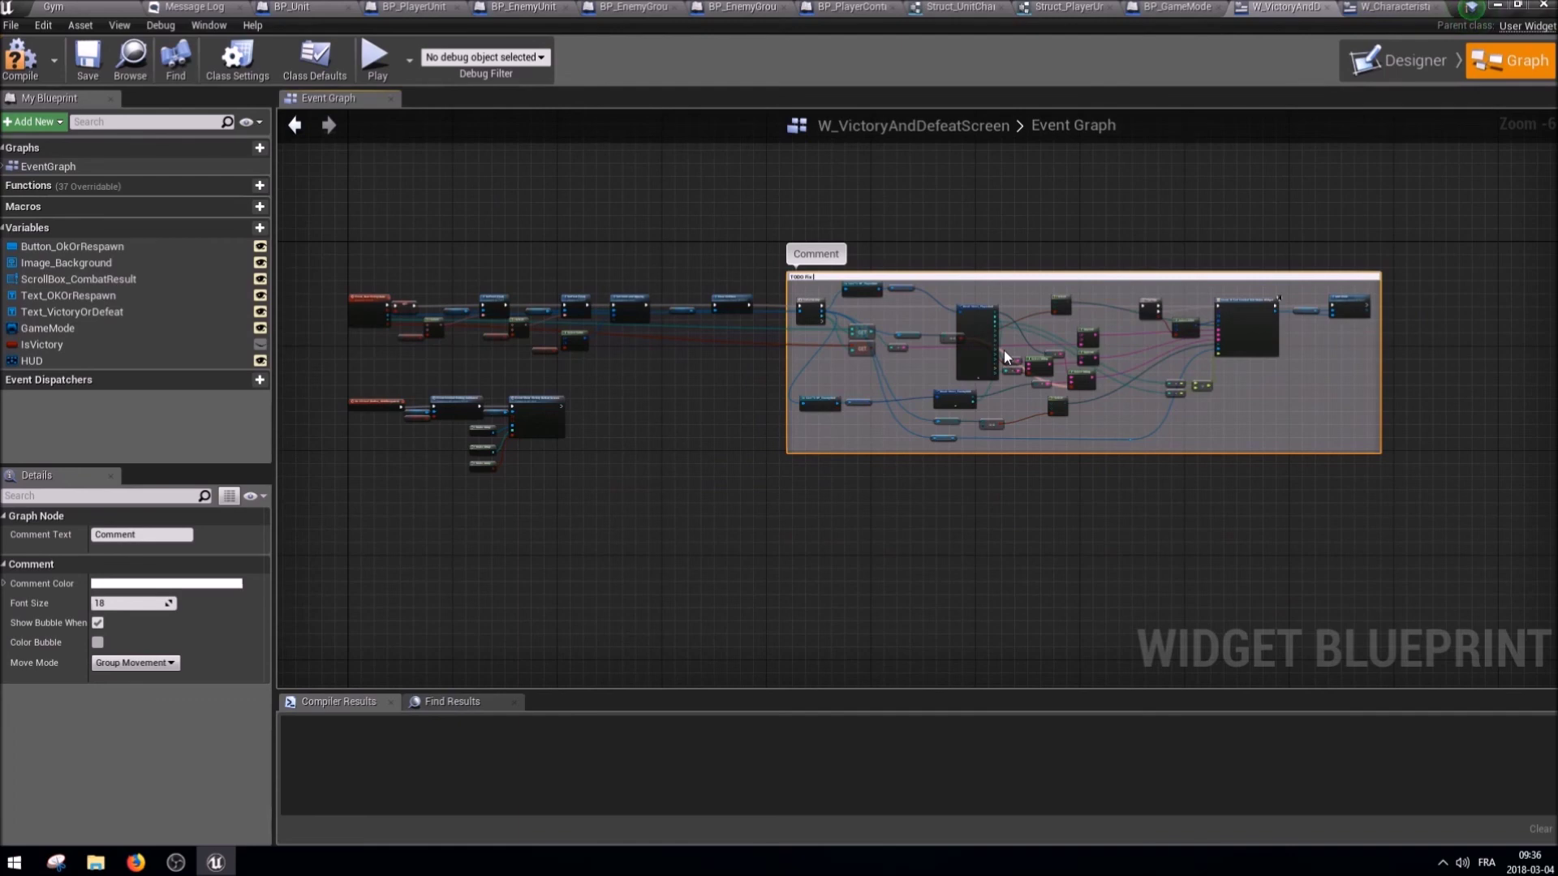
pyautogui.press('Return')
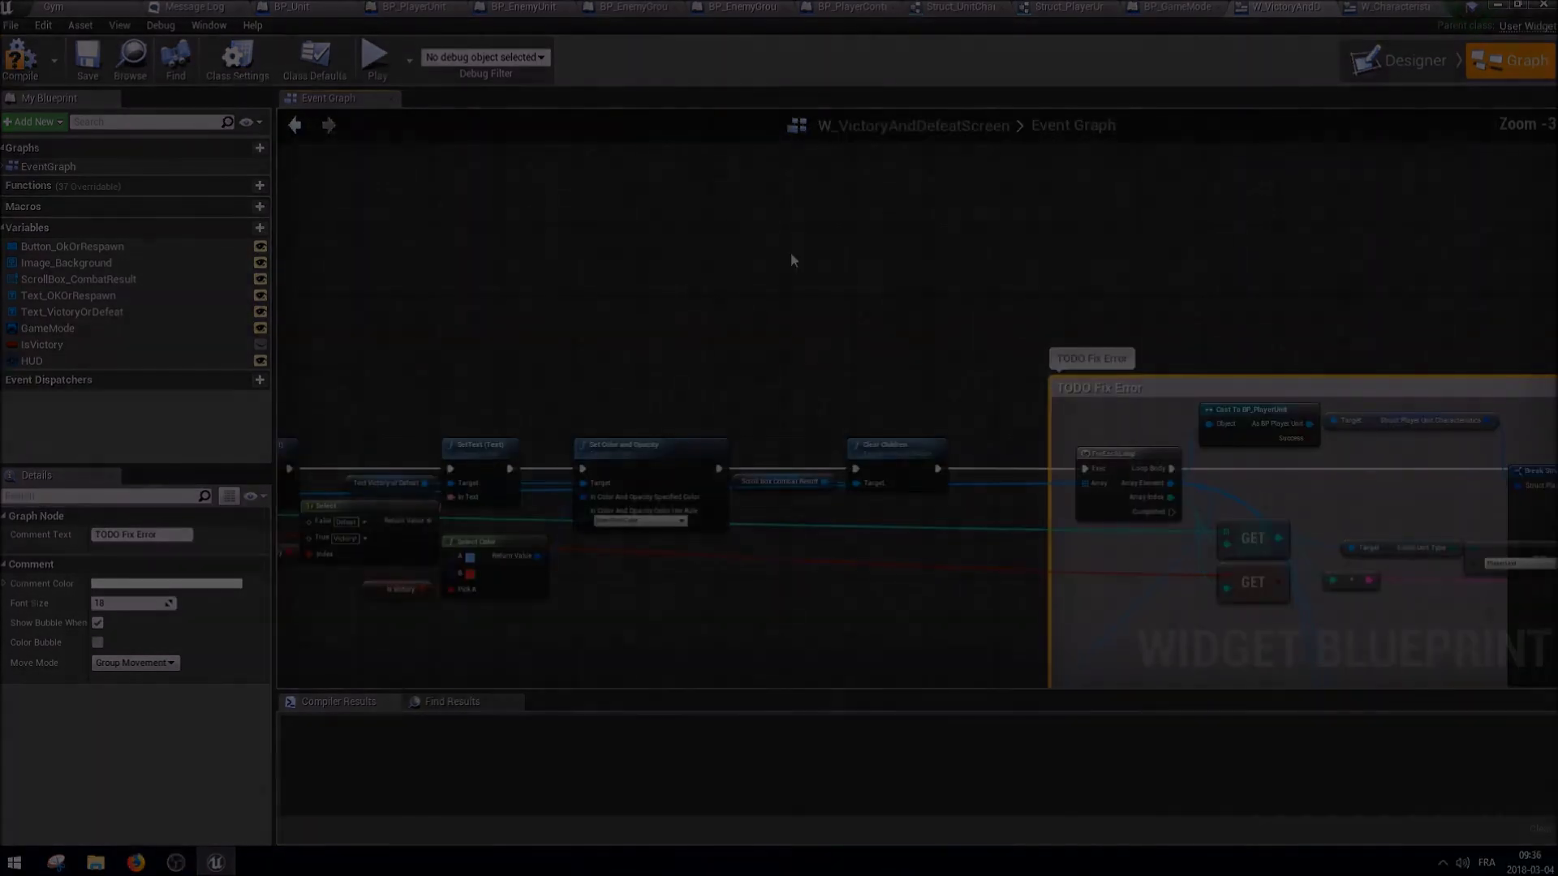